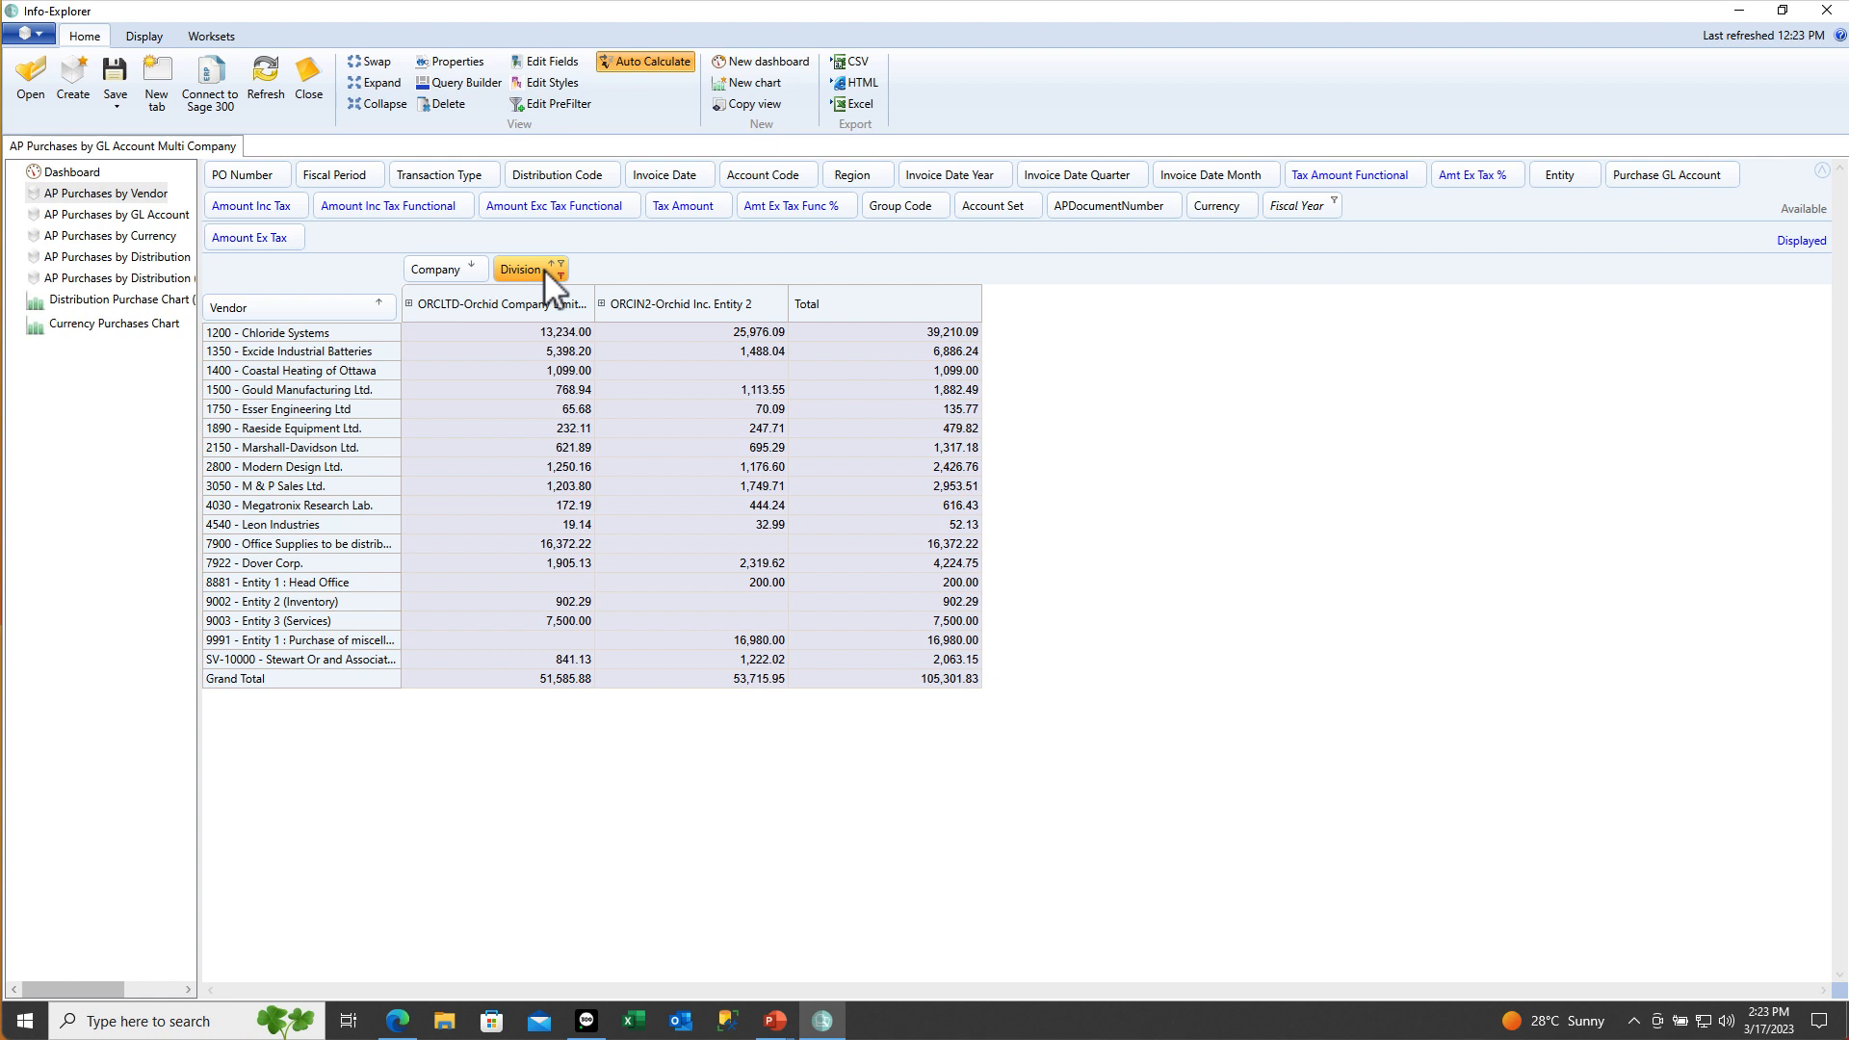
# Expand the ORCLTD column by division and point out Chloride Systems' Commercial and Retail amounts
pyautogui.click(408, 304)
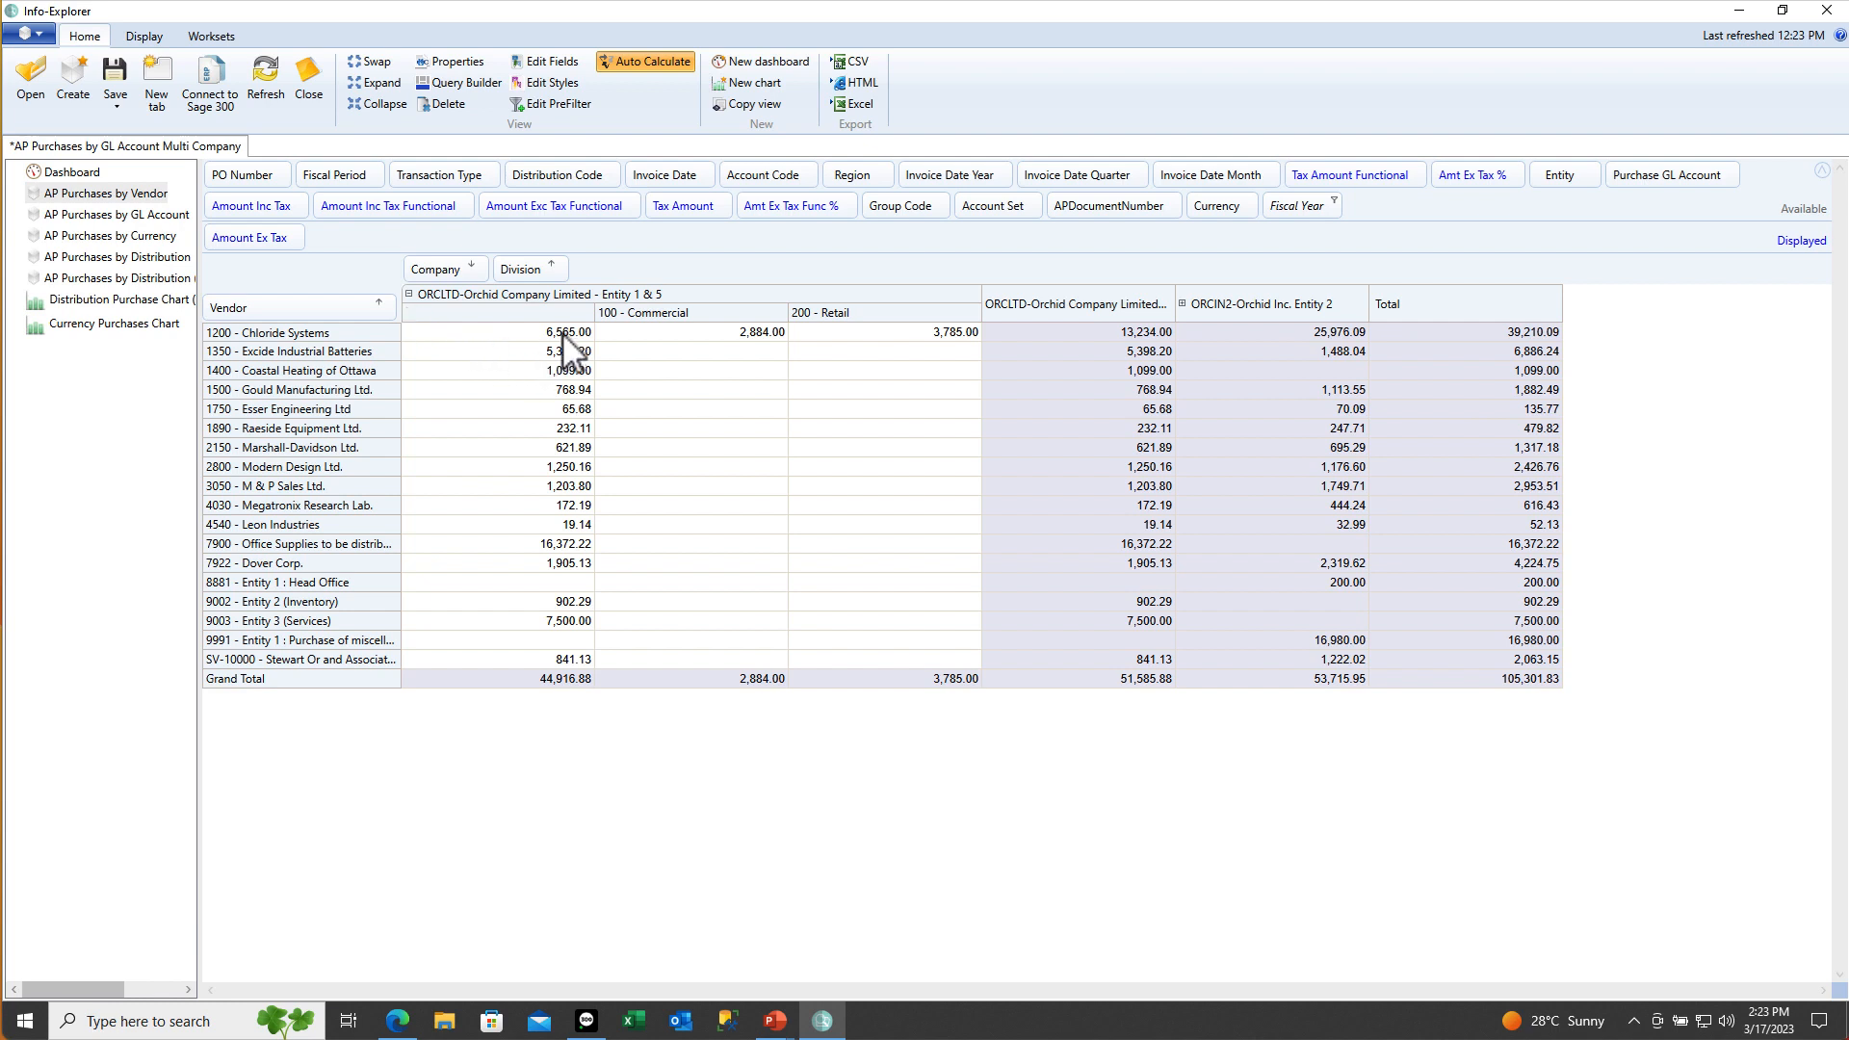
pyautogui.click(747, 335)
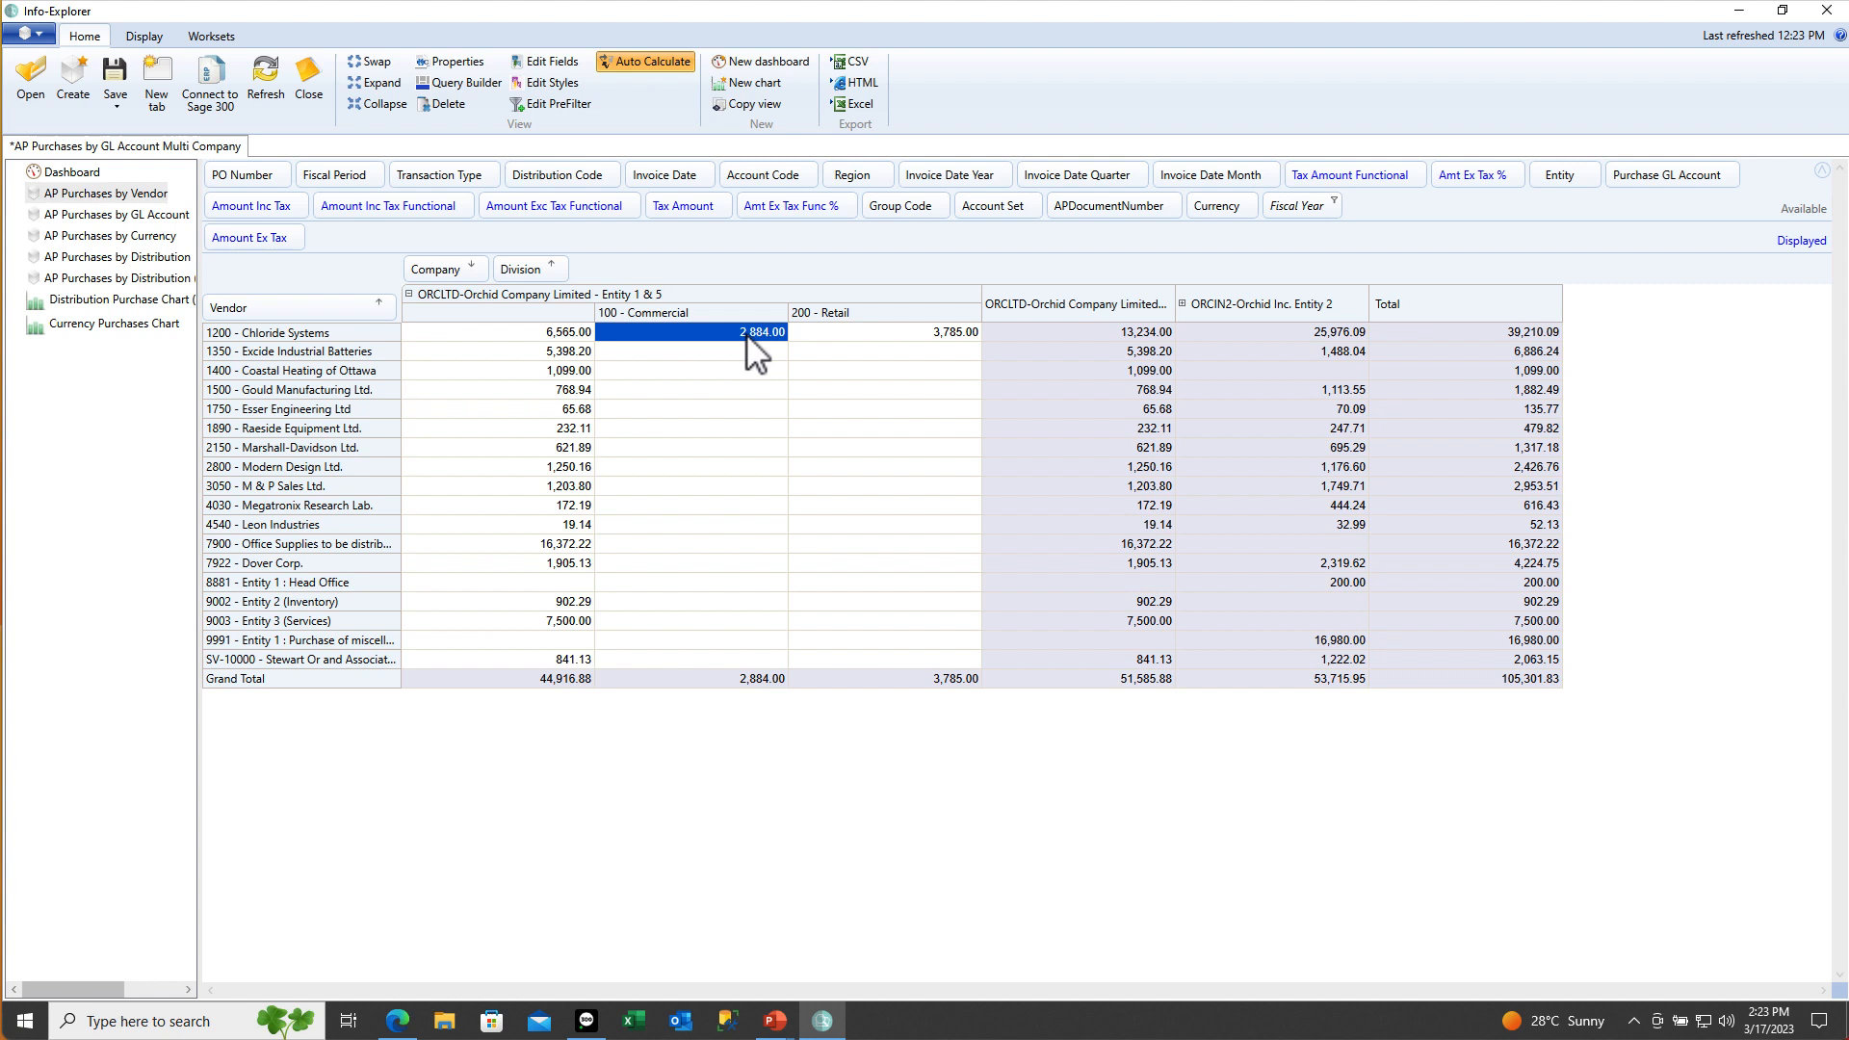
pyautogui.click(943, 337)
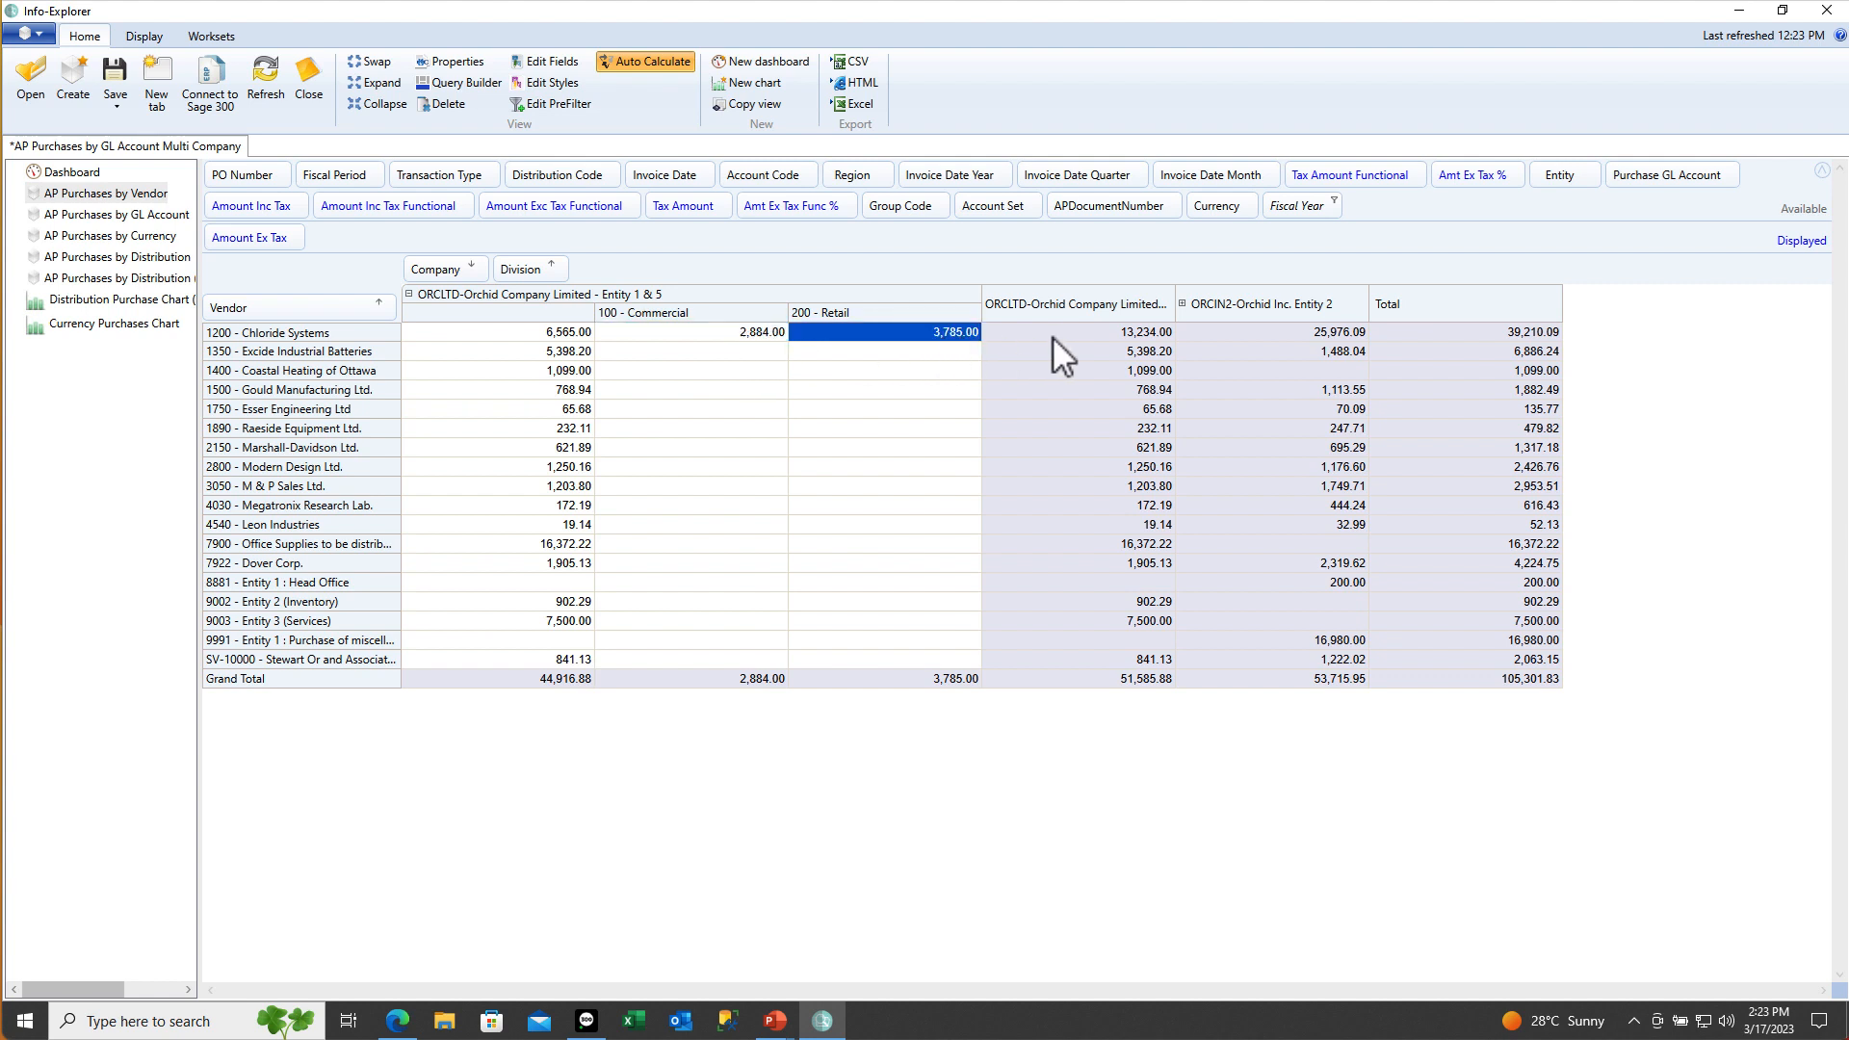
# Expand ORCIN2 by division, showing 100 - Commercial 7,804.60 and 200 - Retail 11,005.50
pyautogui.click(1182, 304)
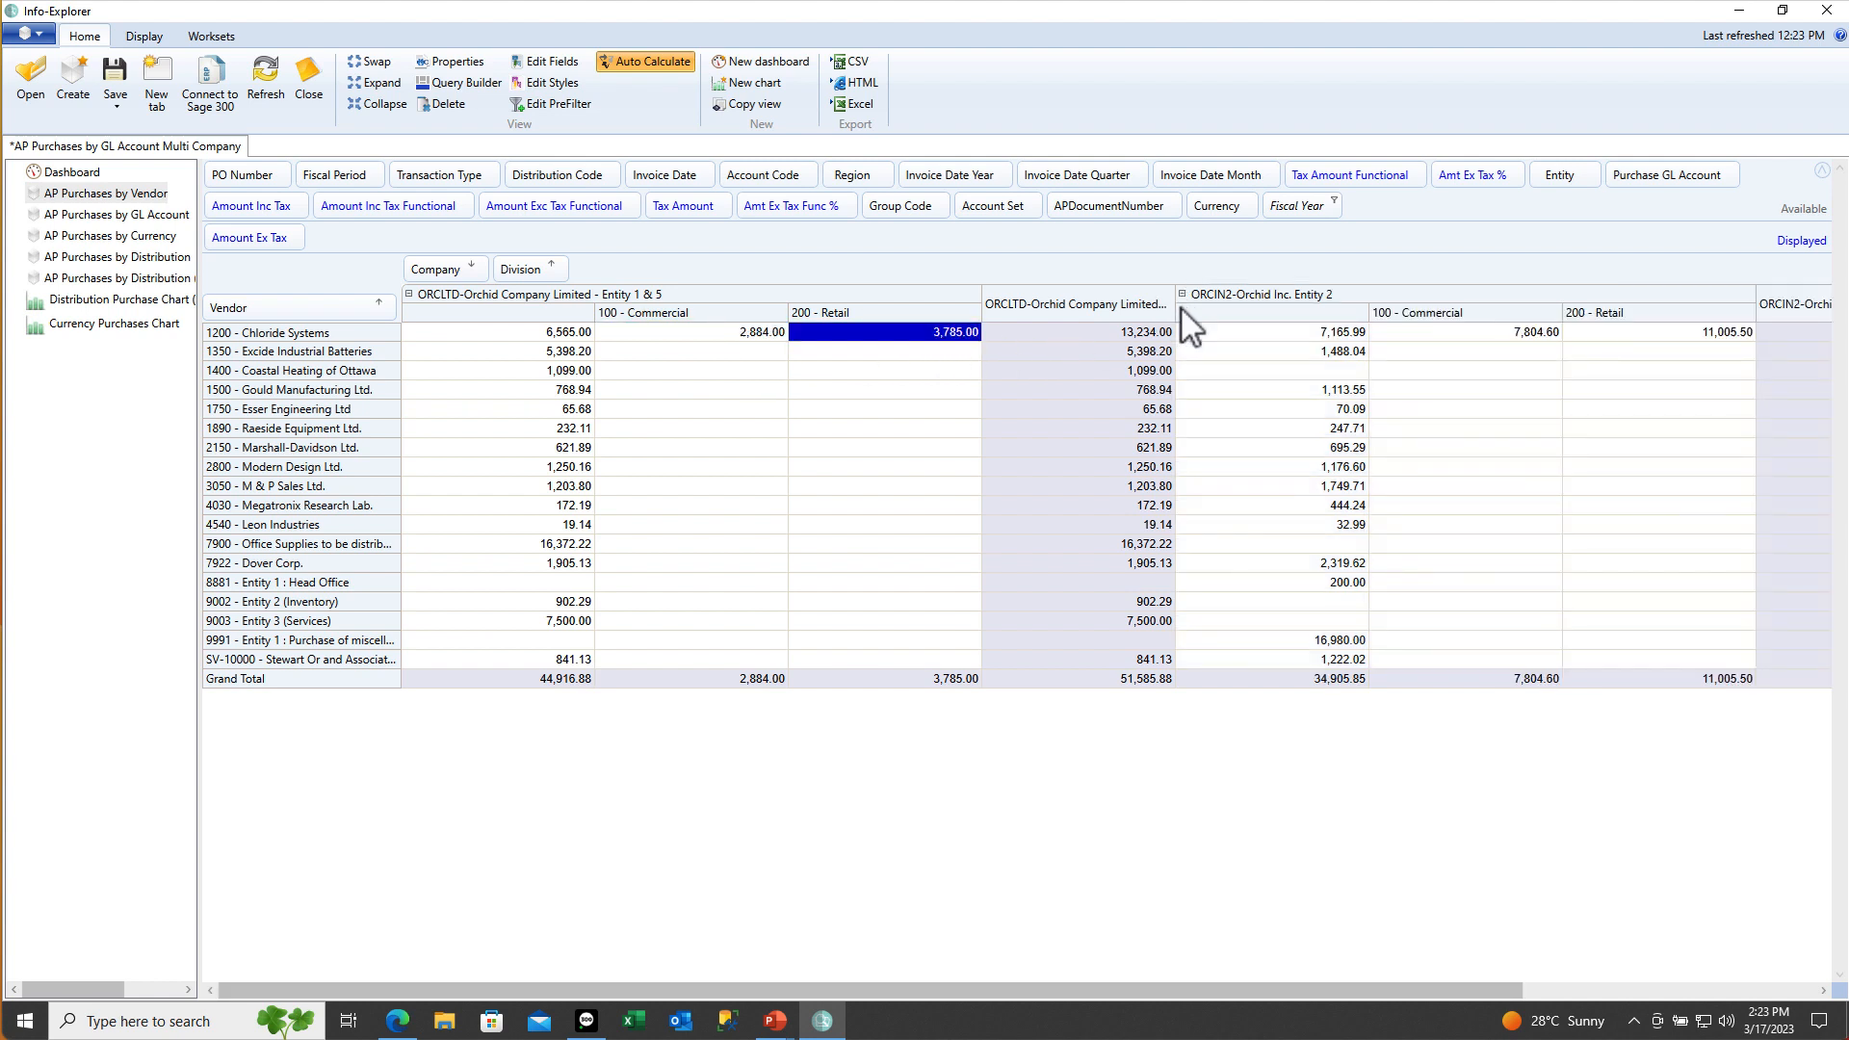
pyautogui.click(1229, 335)
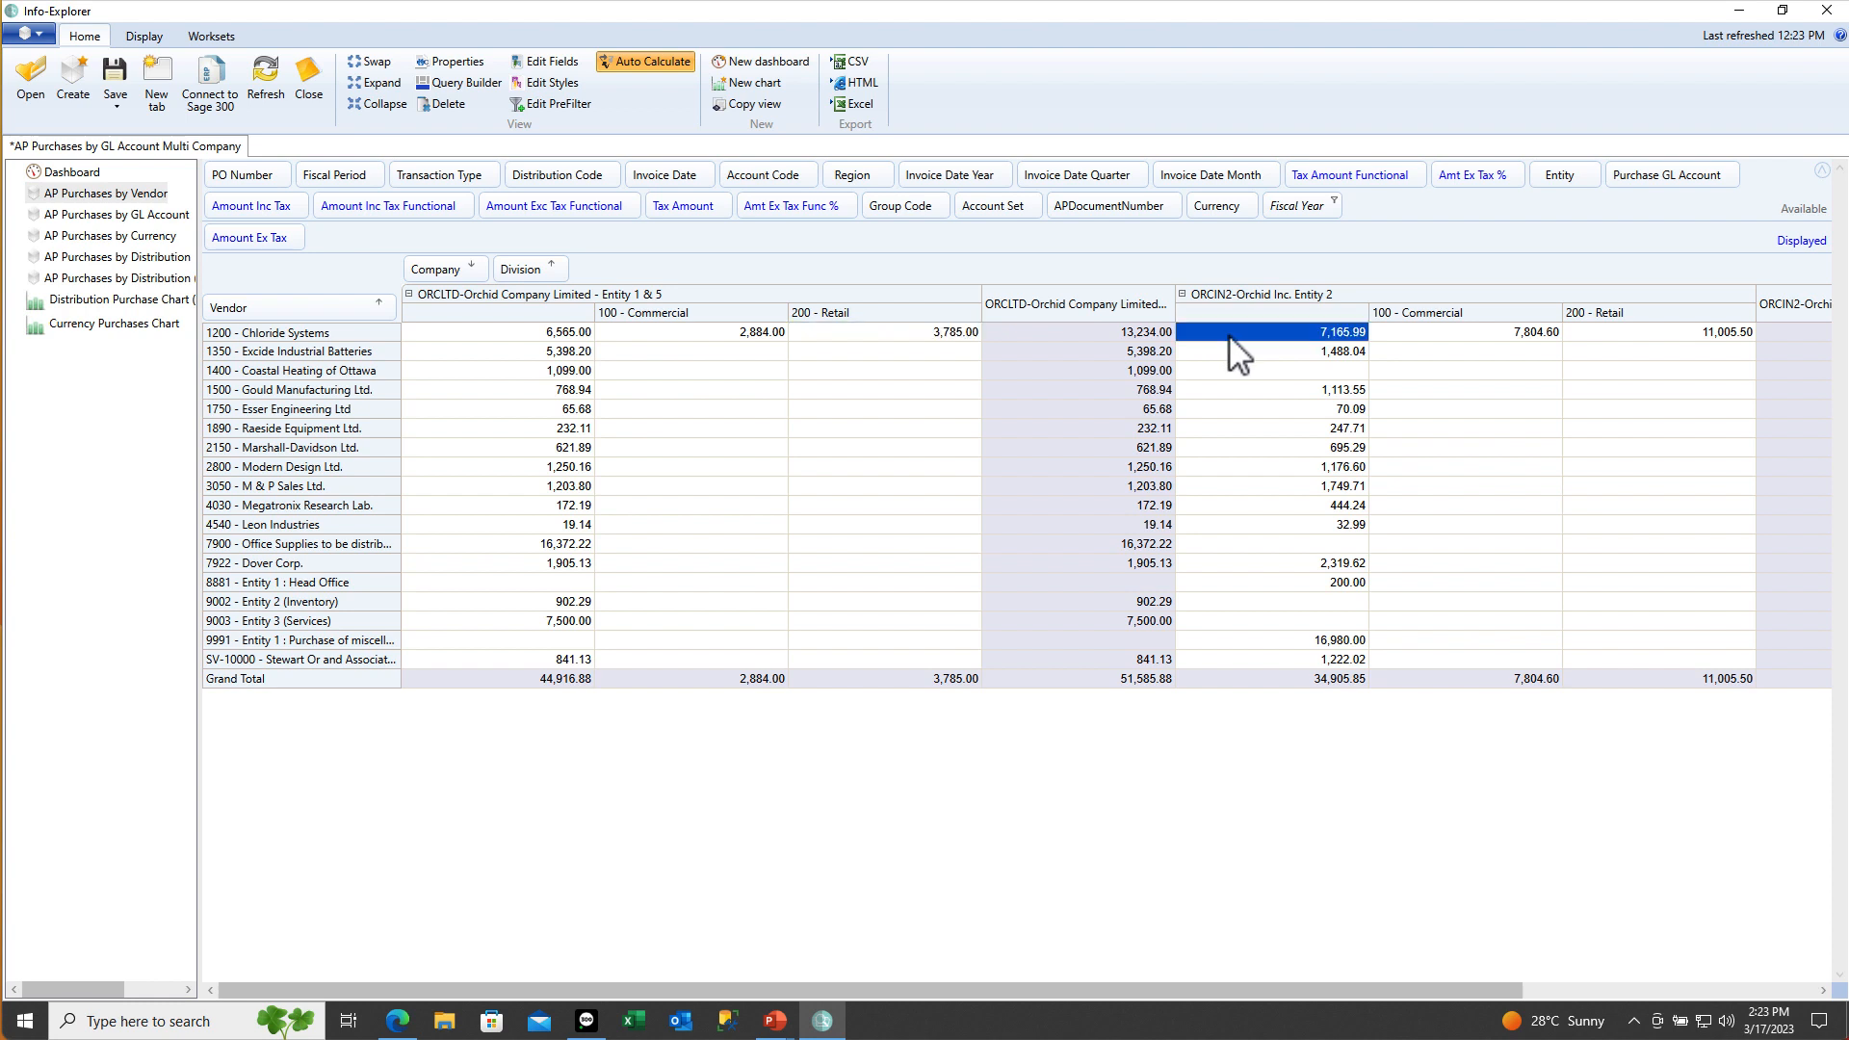
pyautogui.click(1429, 335)
pyautogui.click(1593, 335)
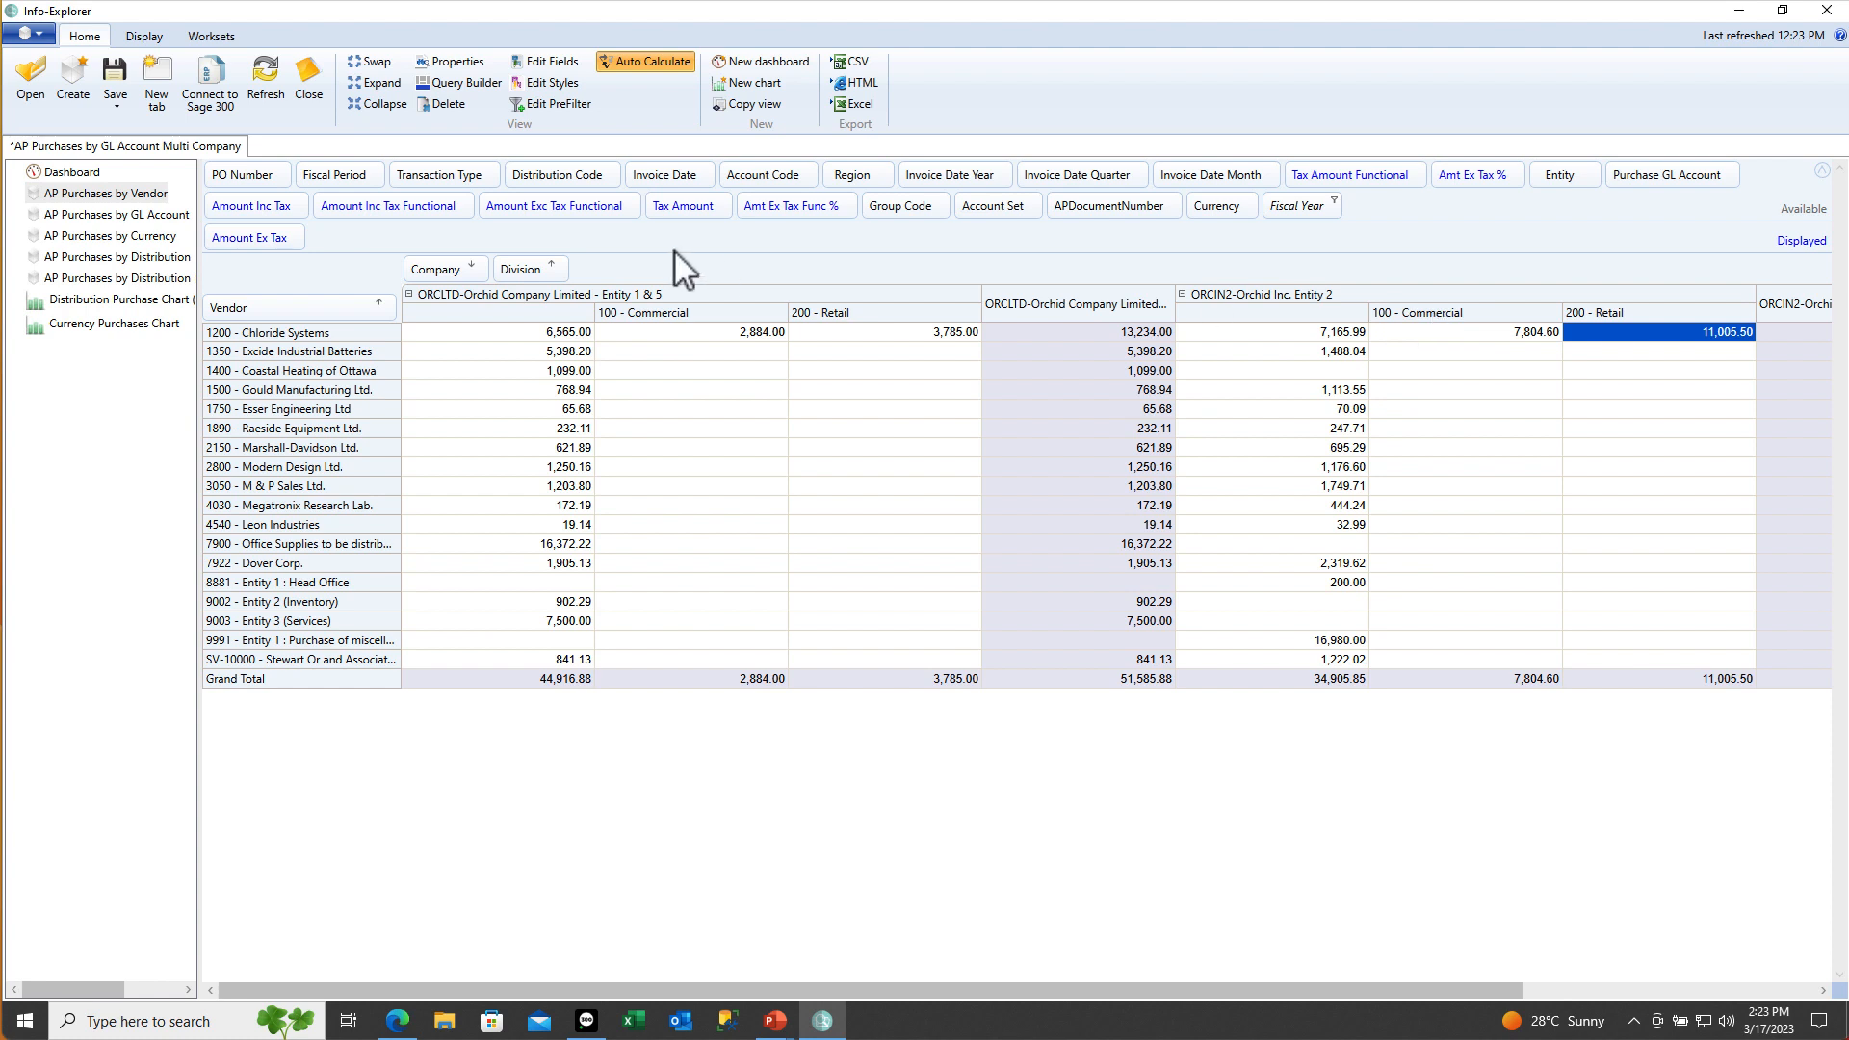
# Filter Division to only 100 - Commercial and 200 - Retail
pyautogui.click(562, 264)
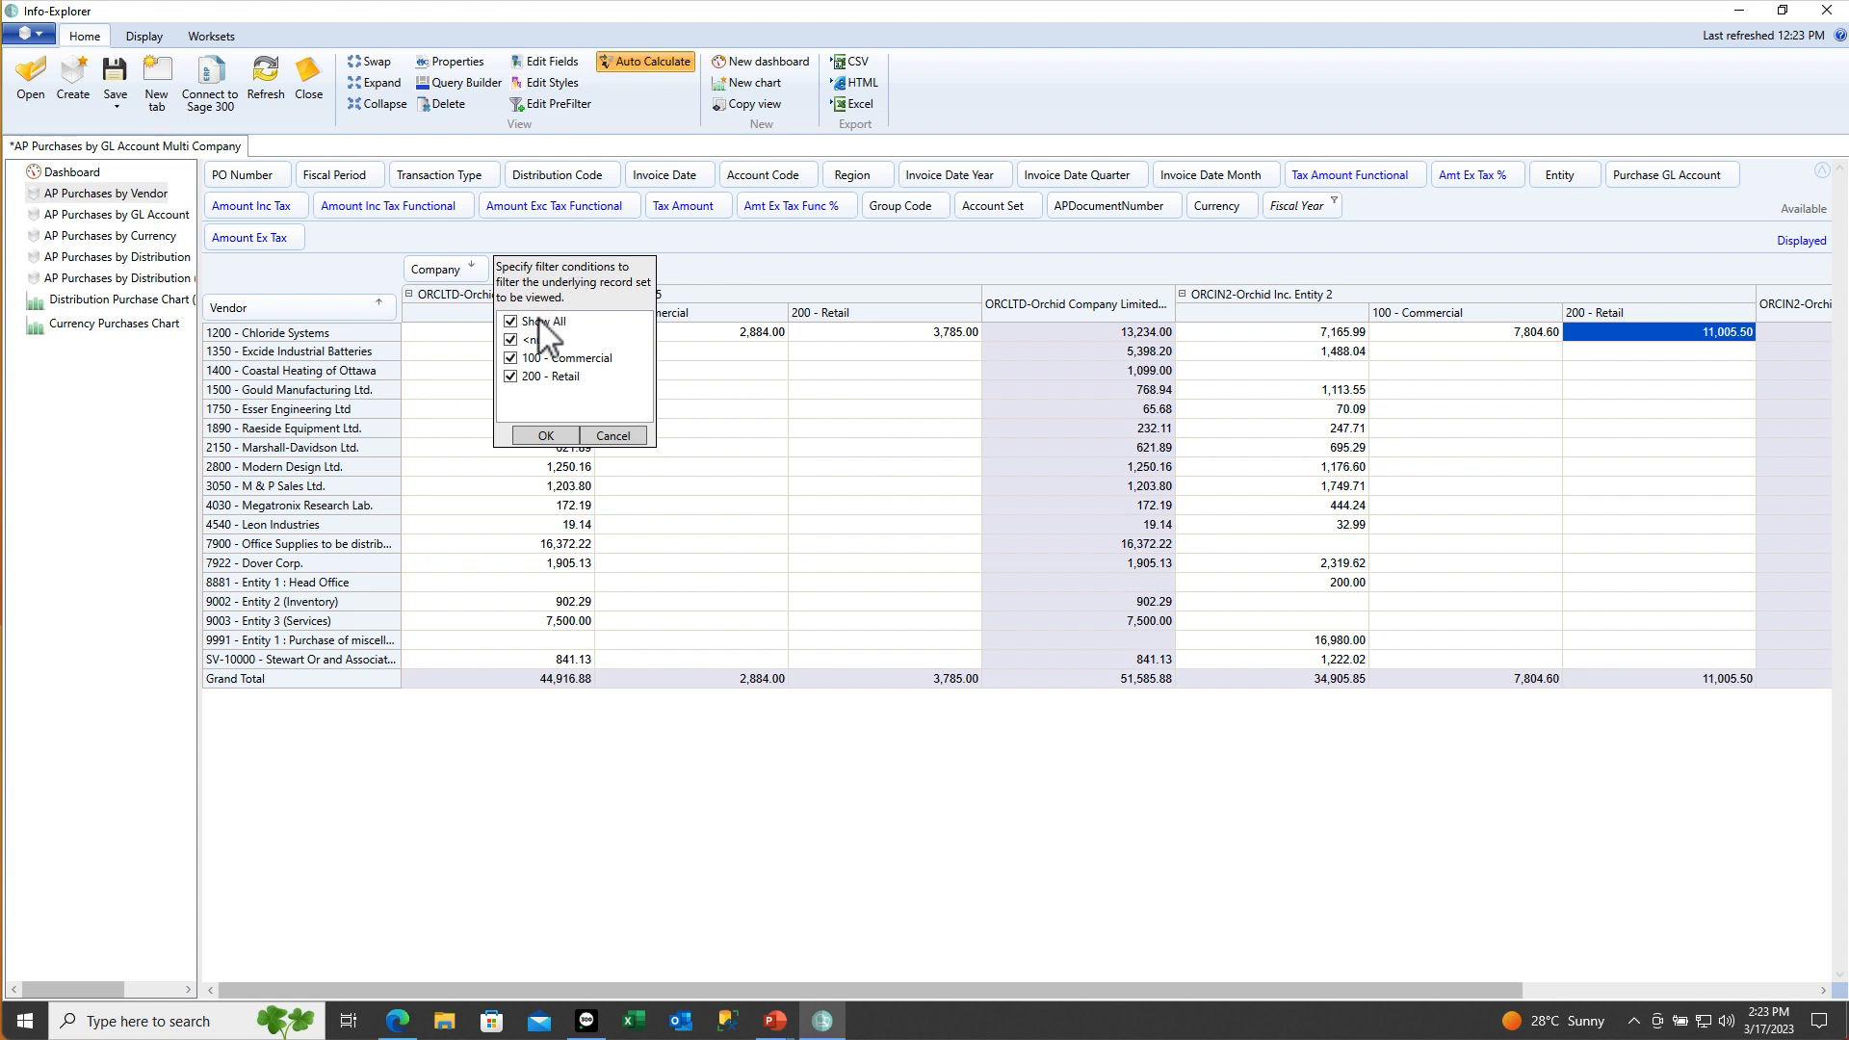
pyautogui.click(510, 321)
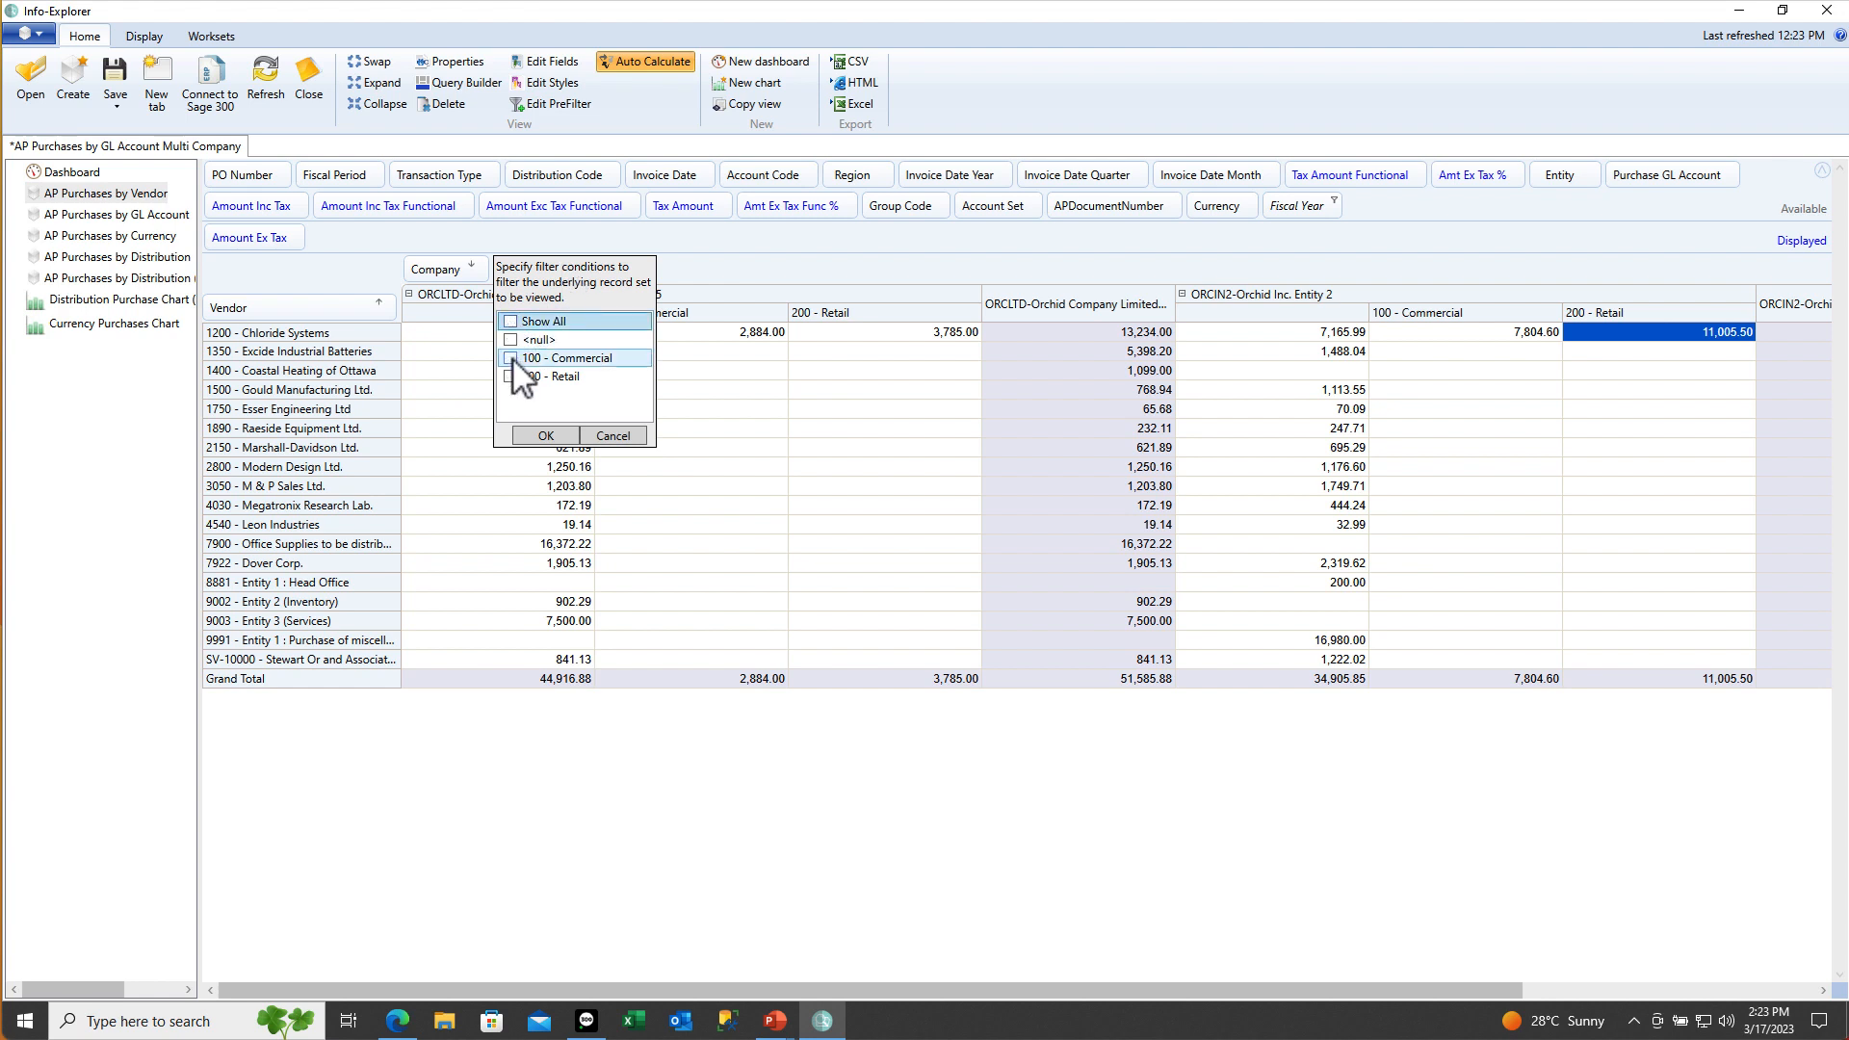
pyautogui.click(511, 358)
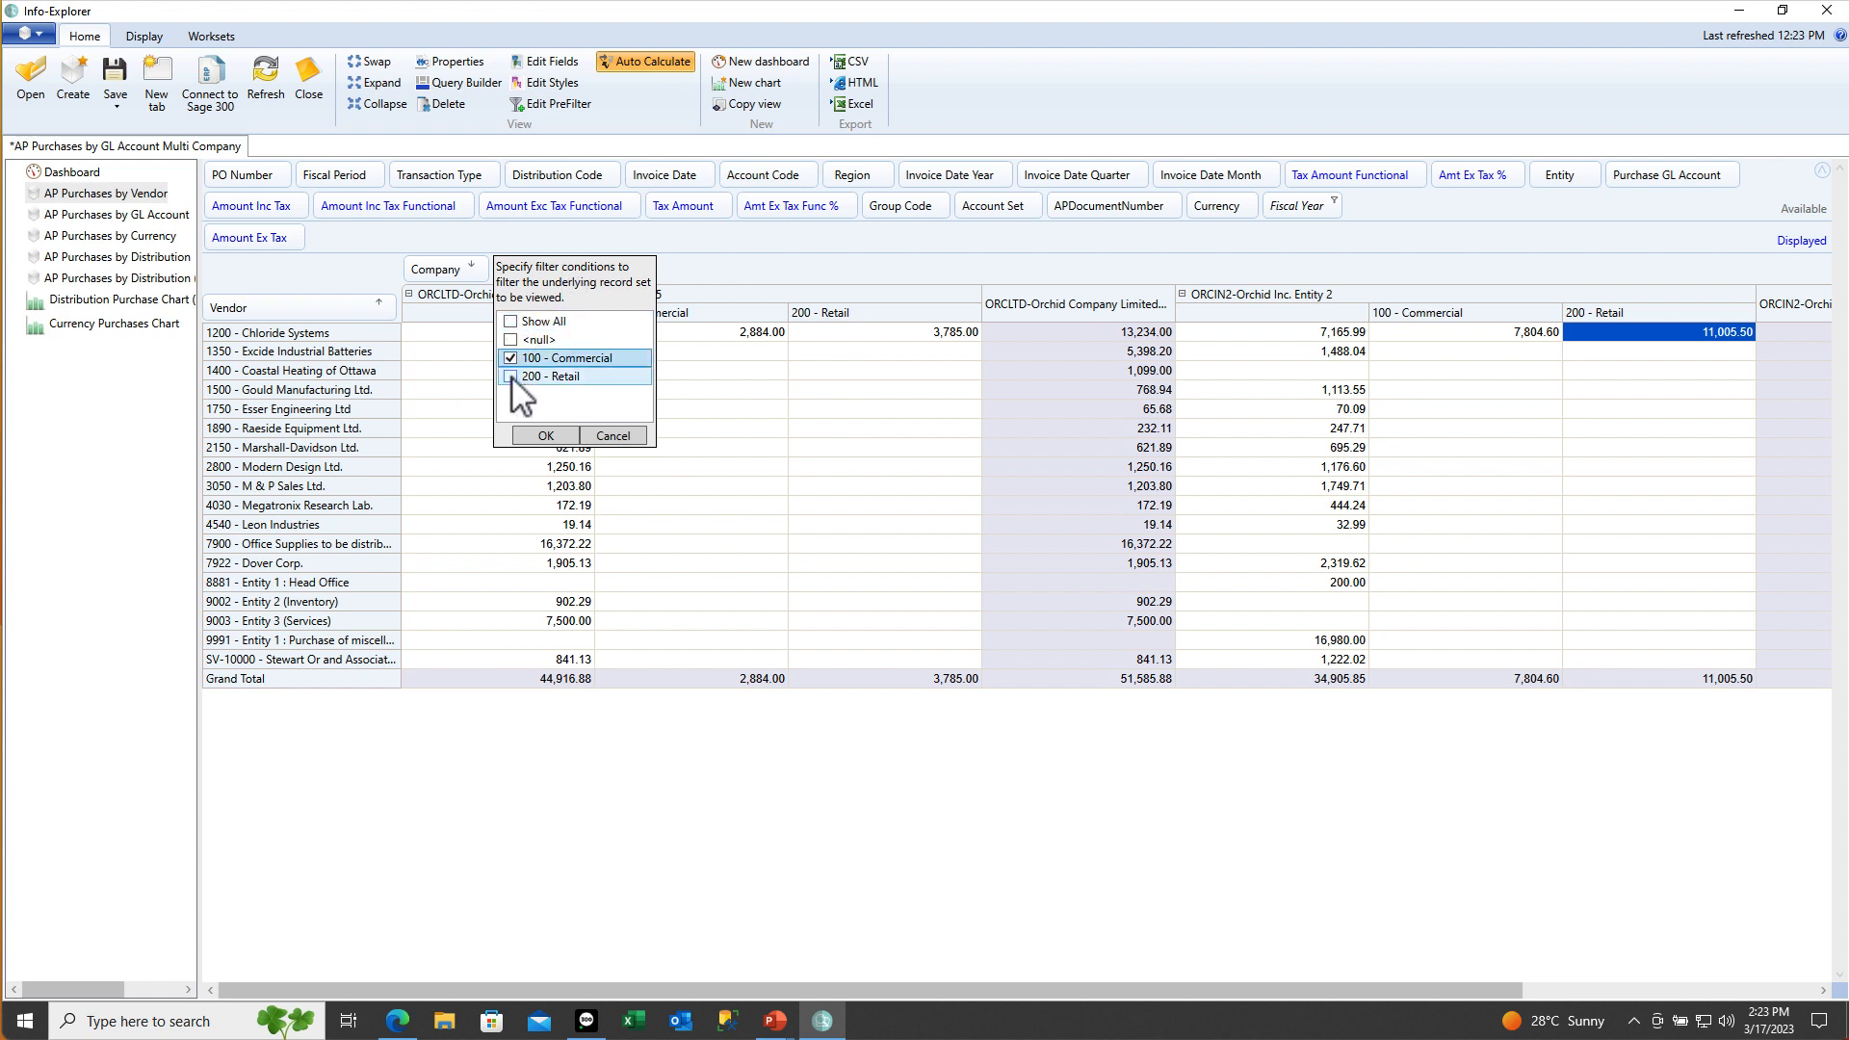
pyautogui.click(511, 378)
pyautogui.click(539, 437)
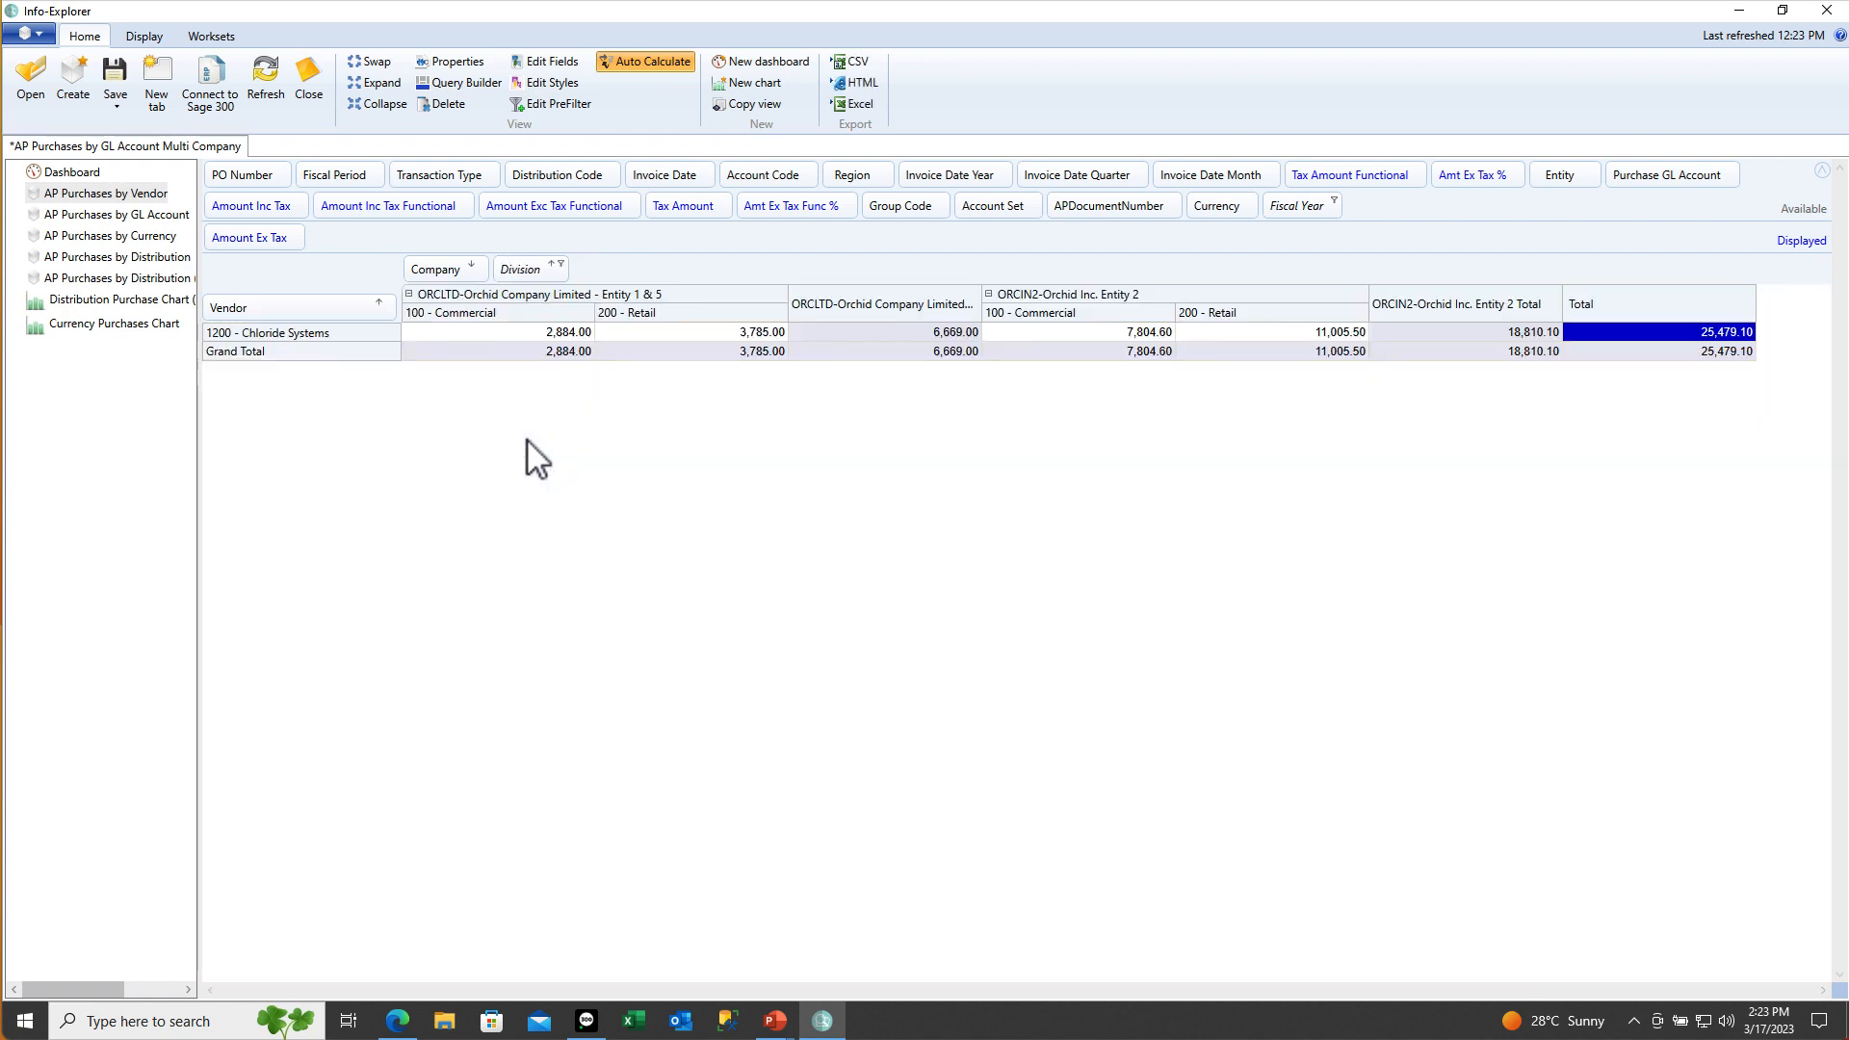
# Try filtering Company to ORCLTD only, then restore all companies
pyautogui.click(481, 264)
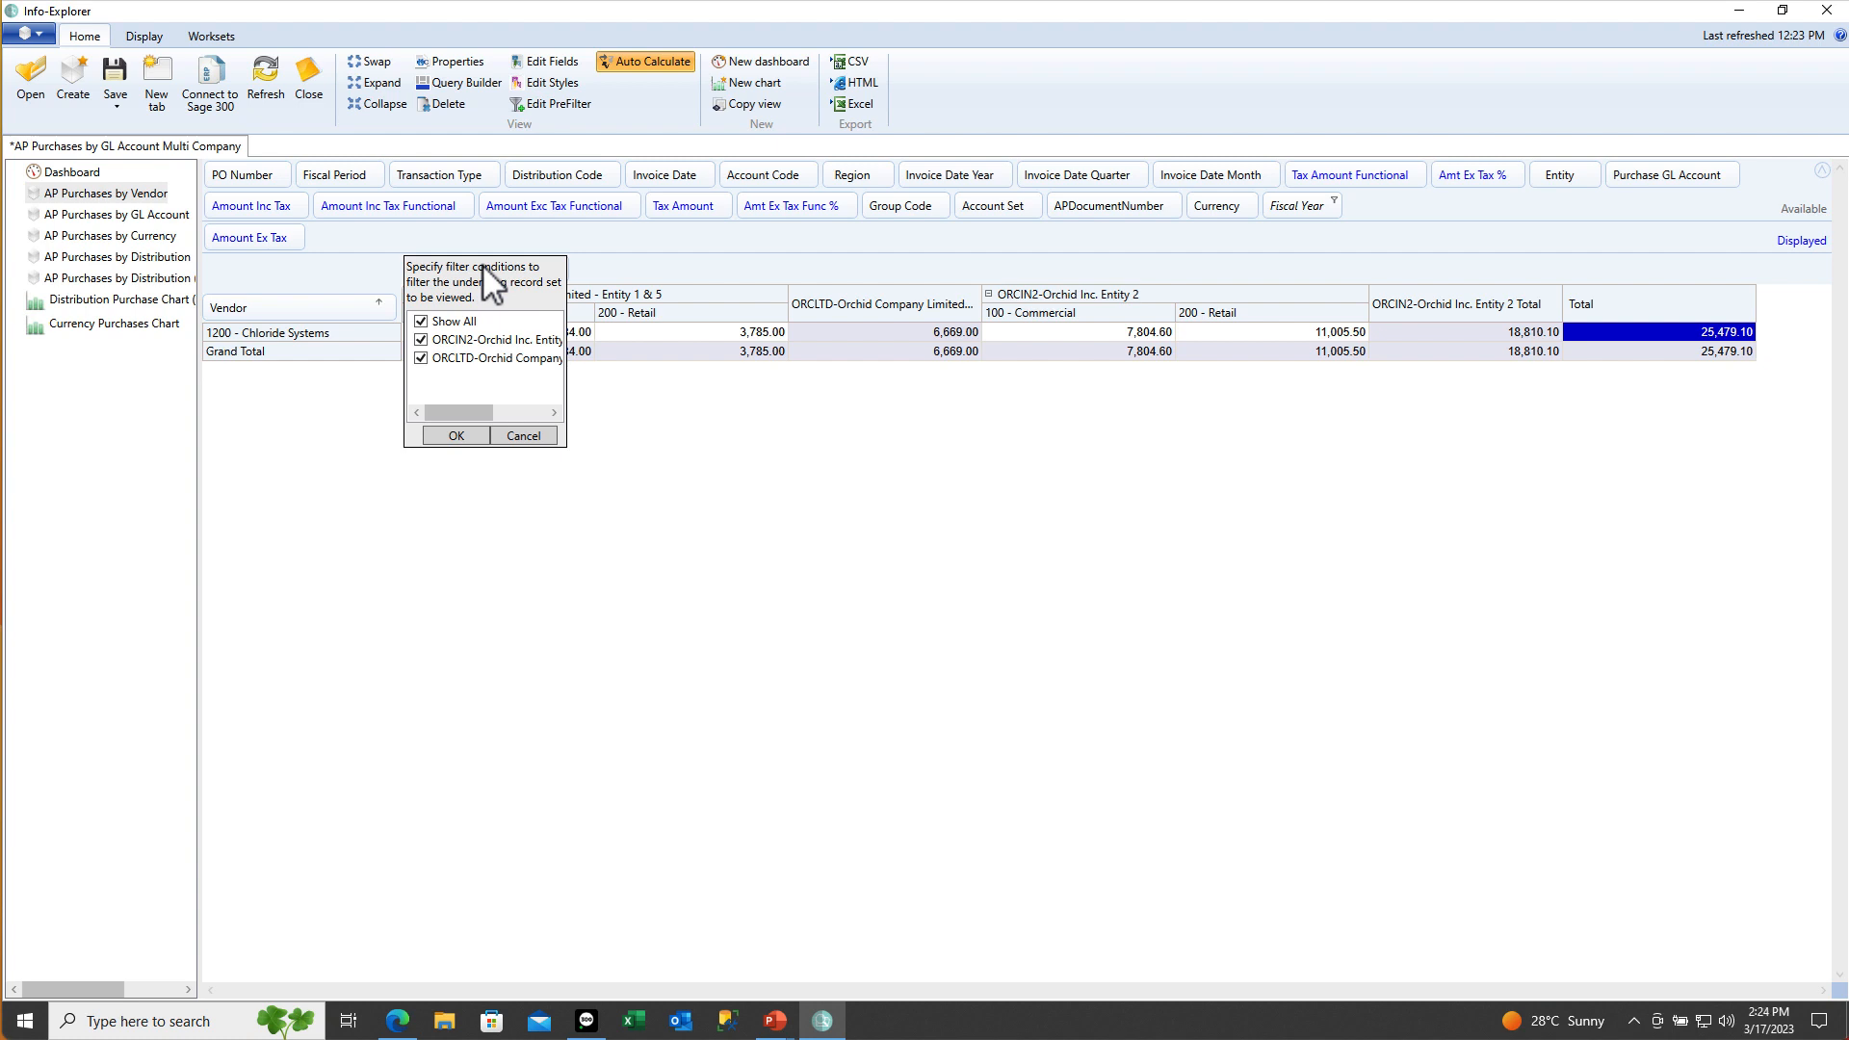
pyautogui.click(420, 320)
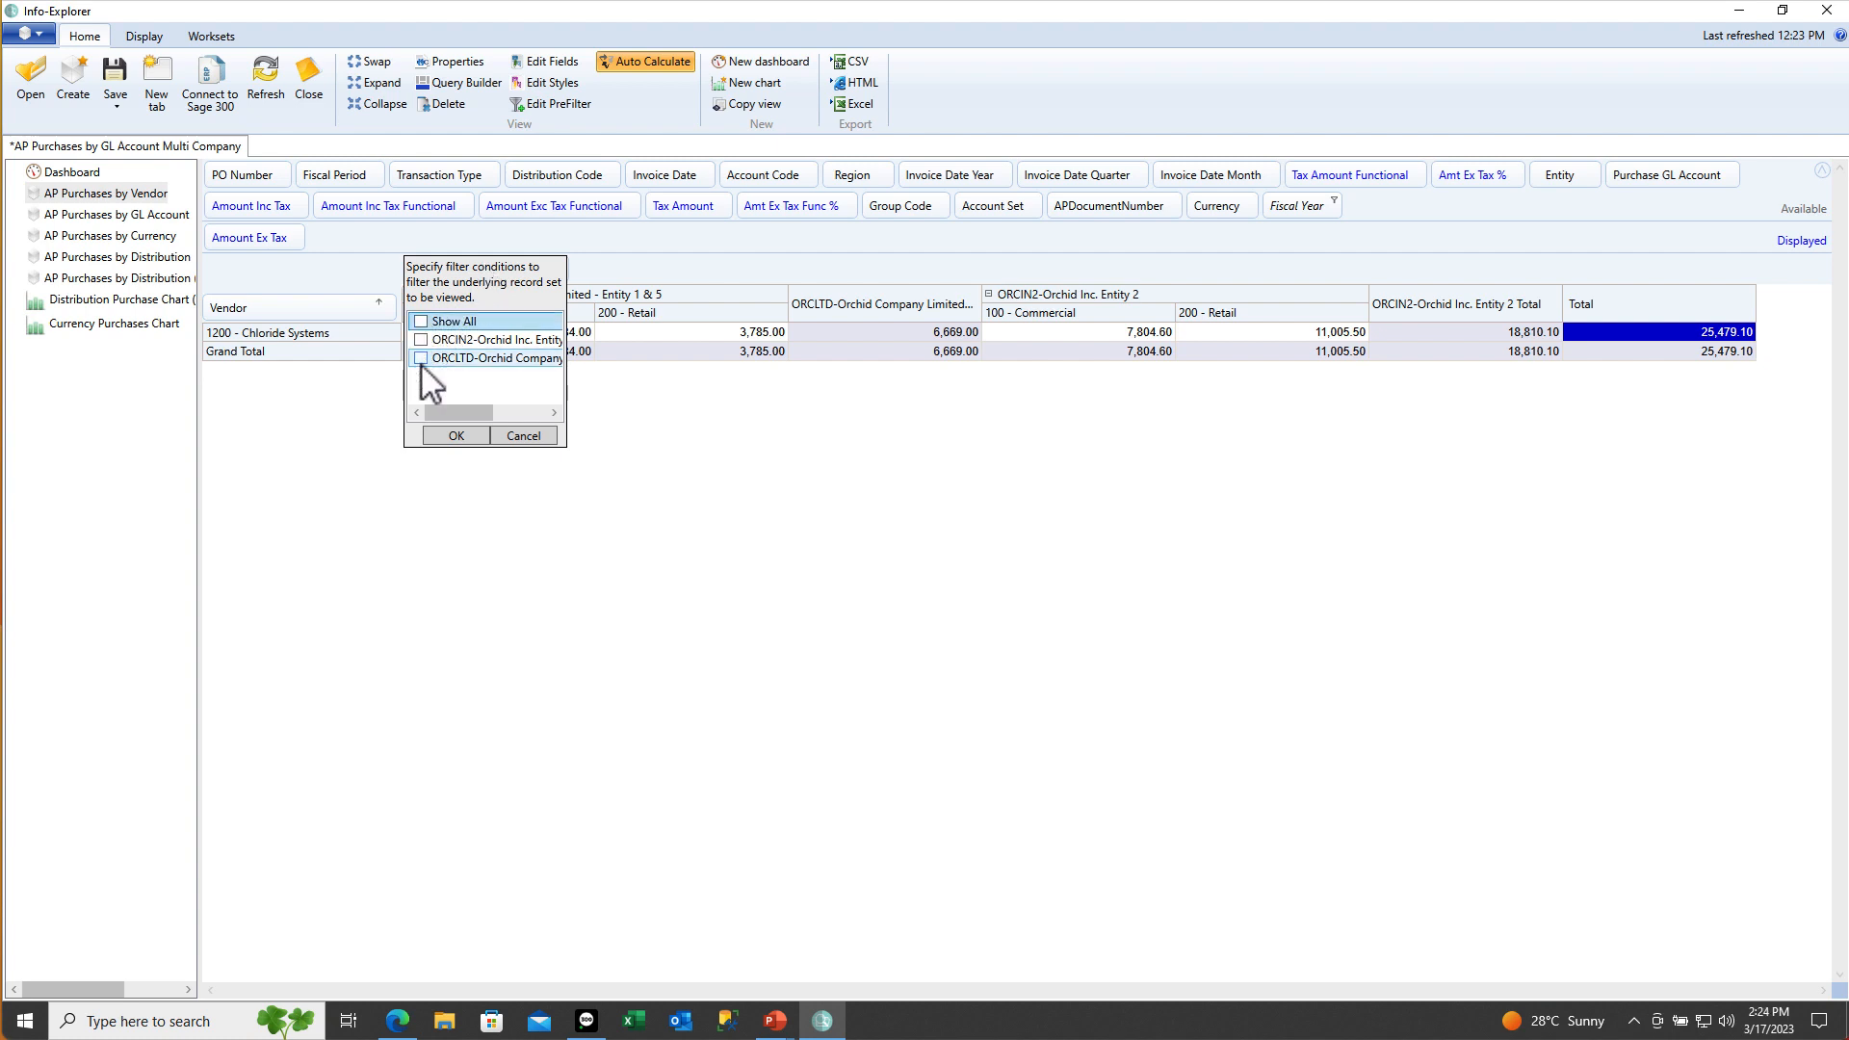
pyautogui.click(421, 359)
pyautogui.click(454, 436)
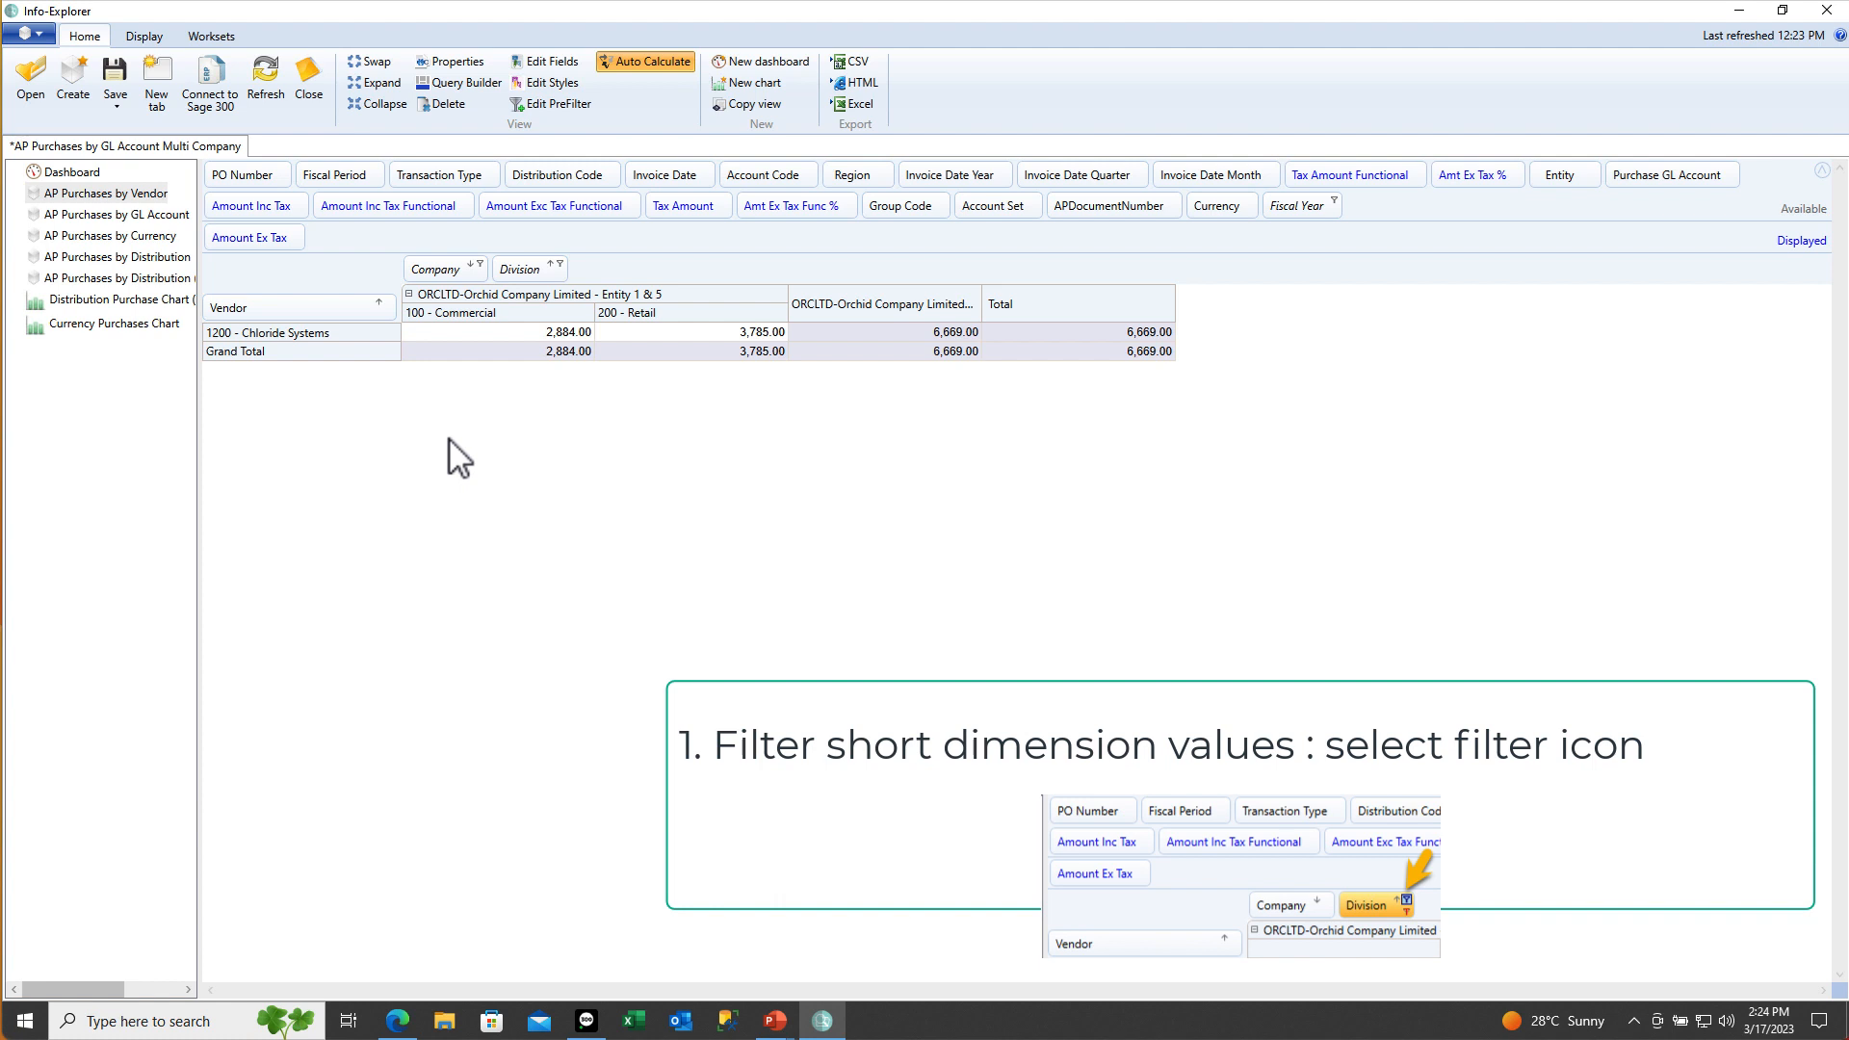
pyautogui.click(479, 263)
pyautogui.click(421, 322)
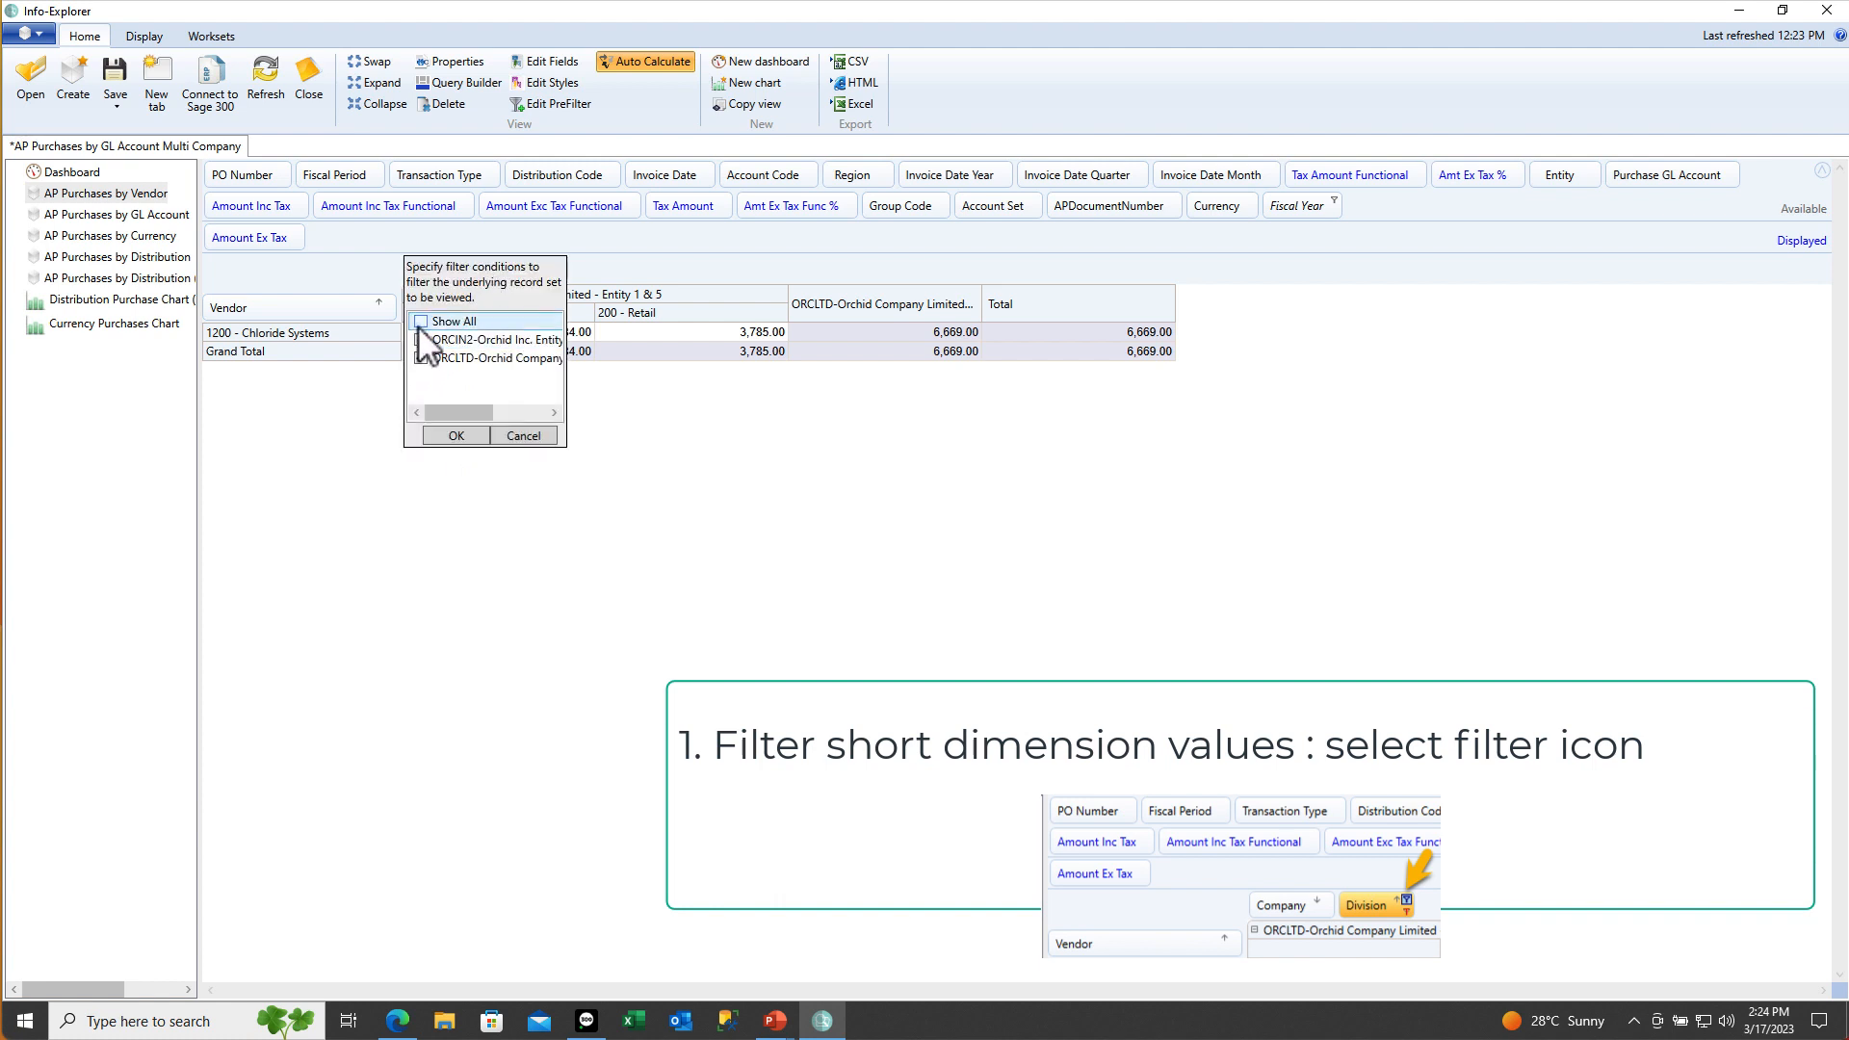
pyautogui.click(445, 438)
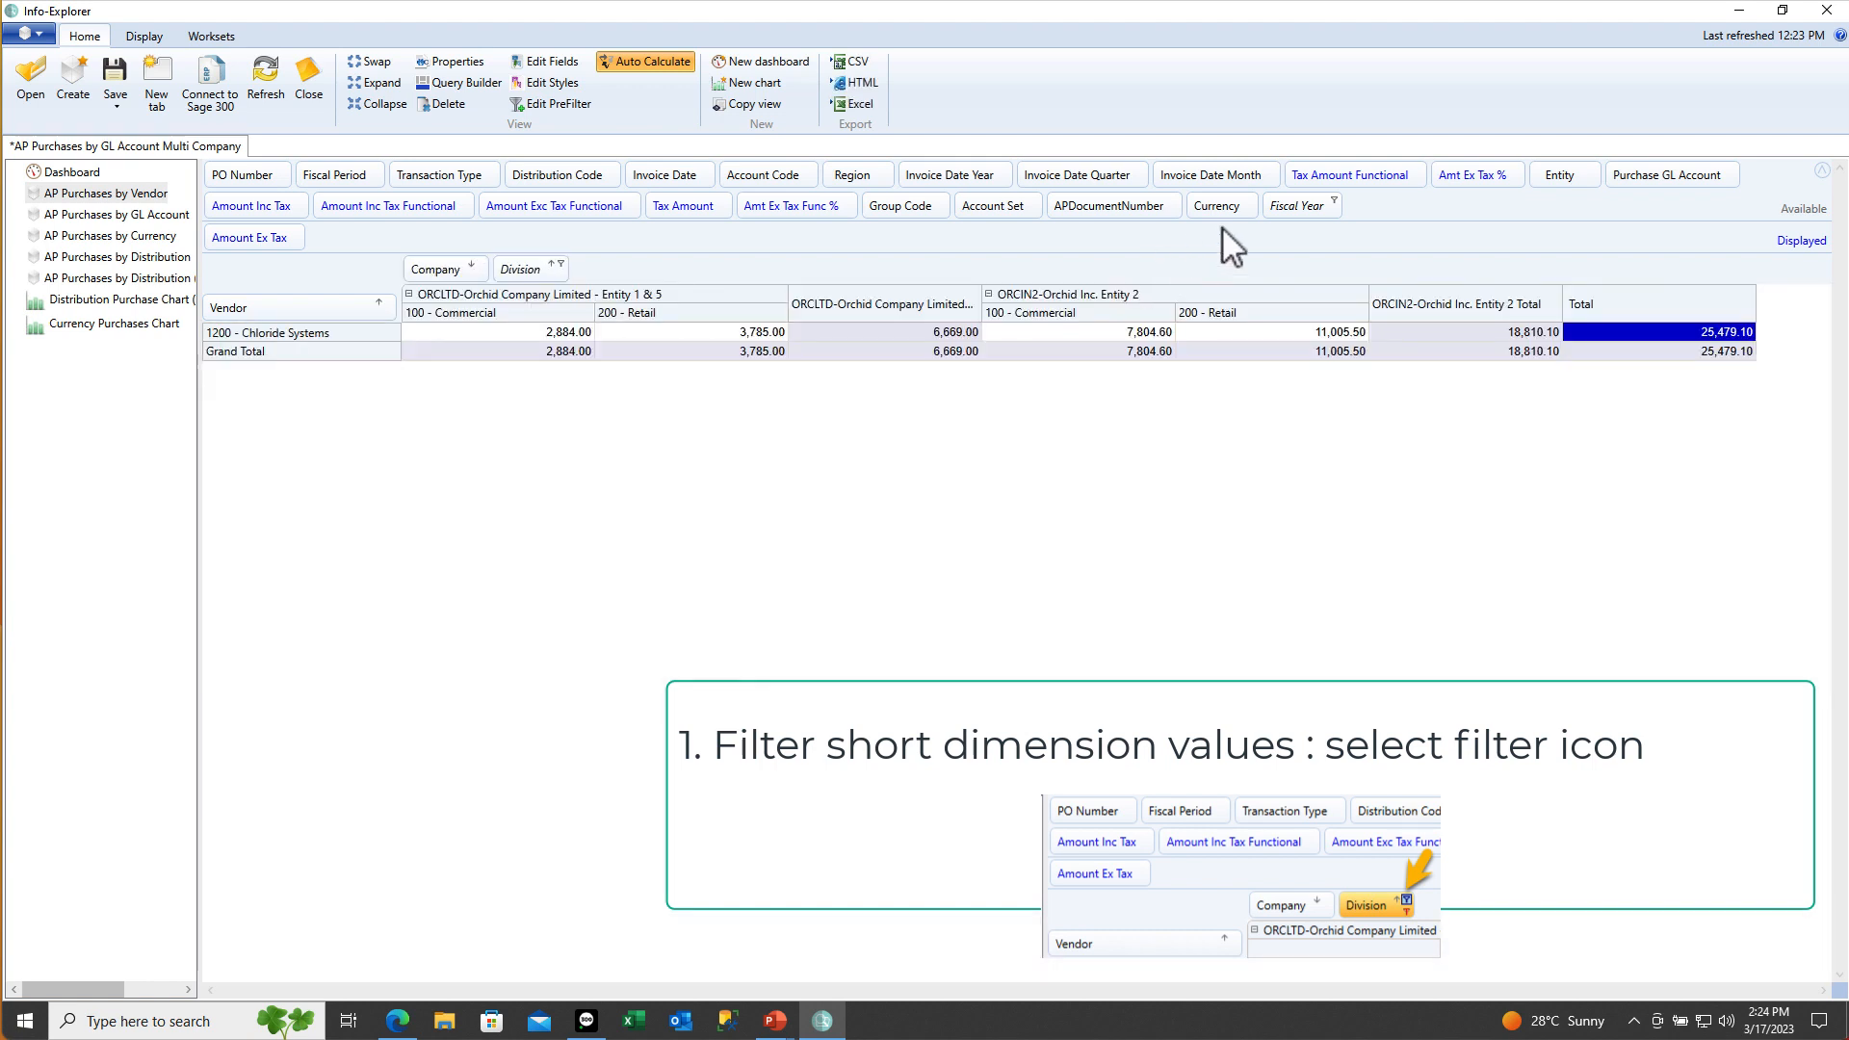
# Exclude fiscal year 2021 with the Fiscal Year filter
pyautogui.click(1335, 200)
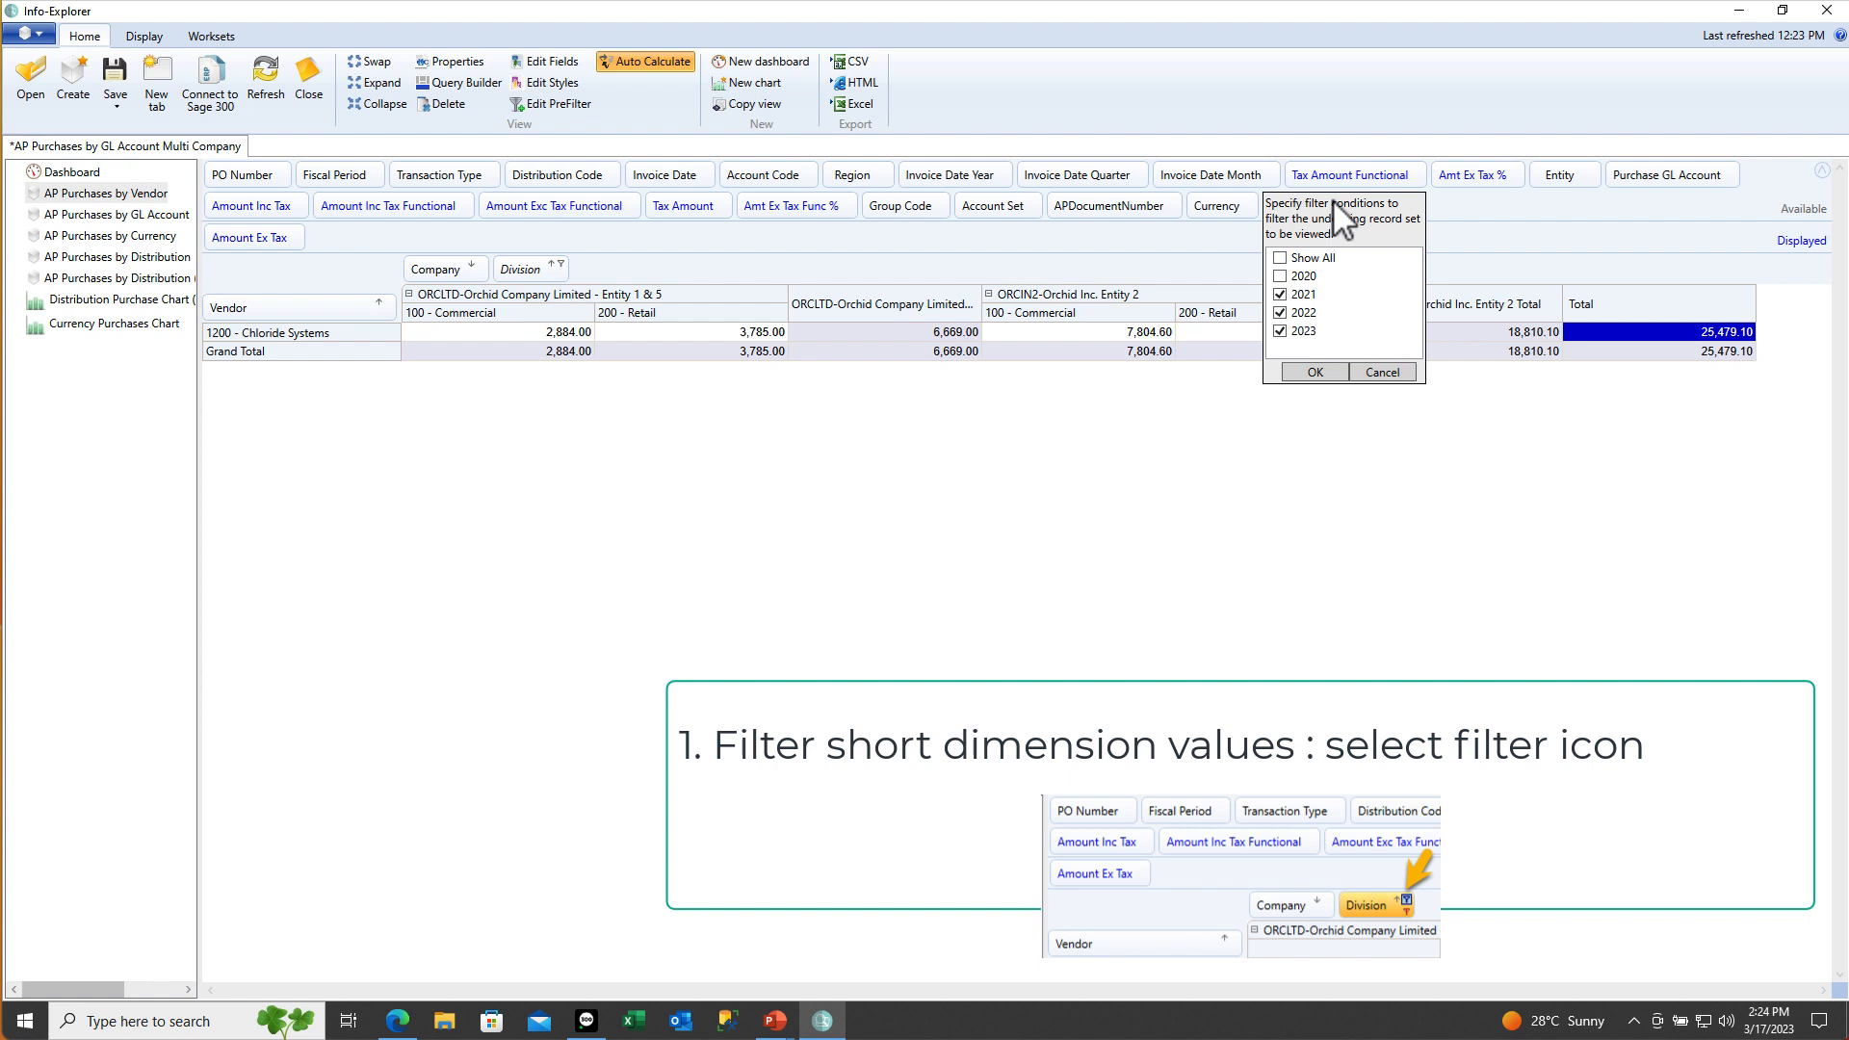
pyautogui.click(1280, 294)
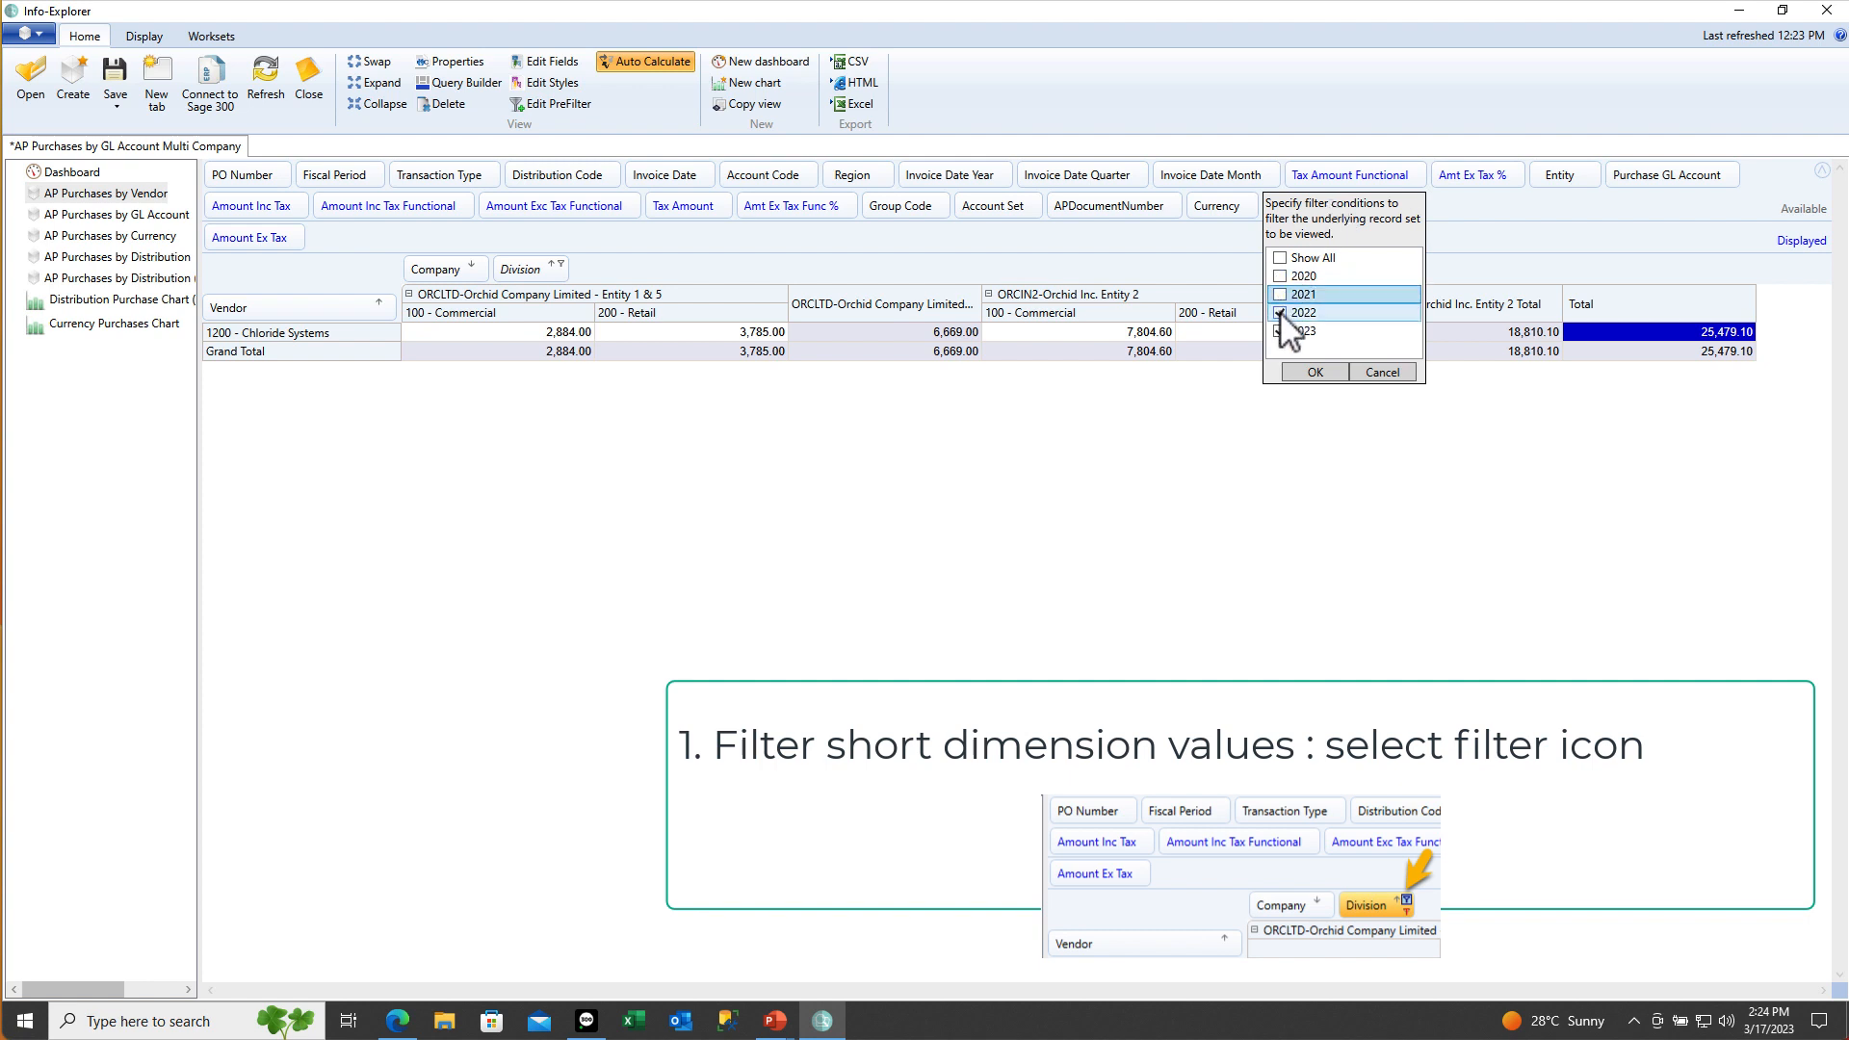
pyautogui.click(1297, 372)
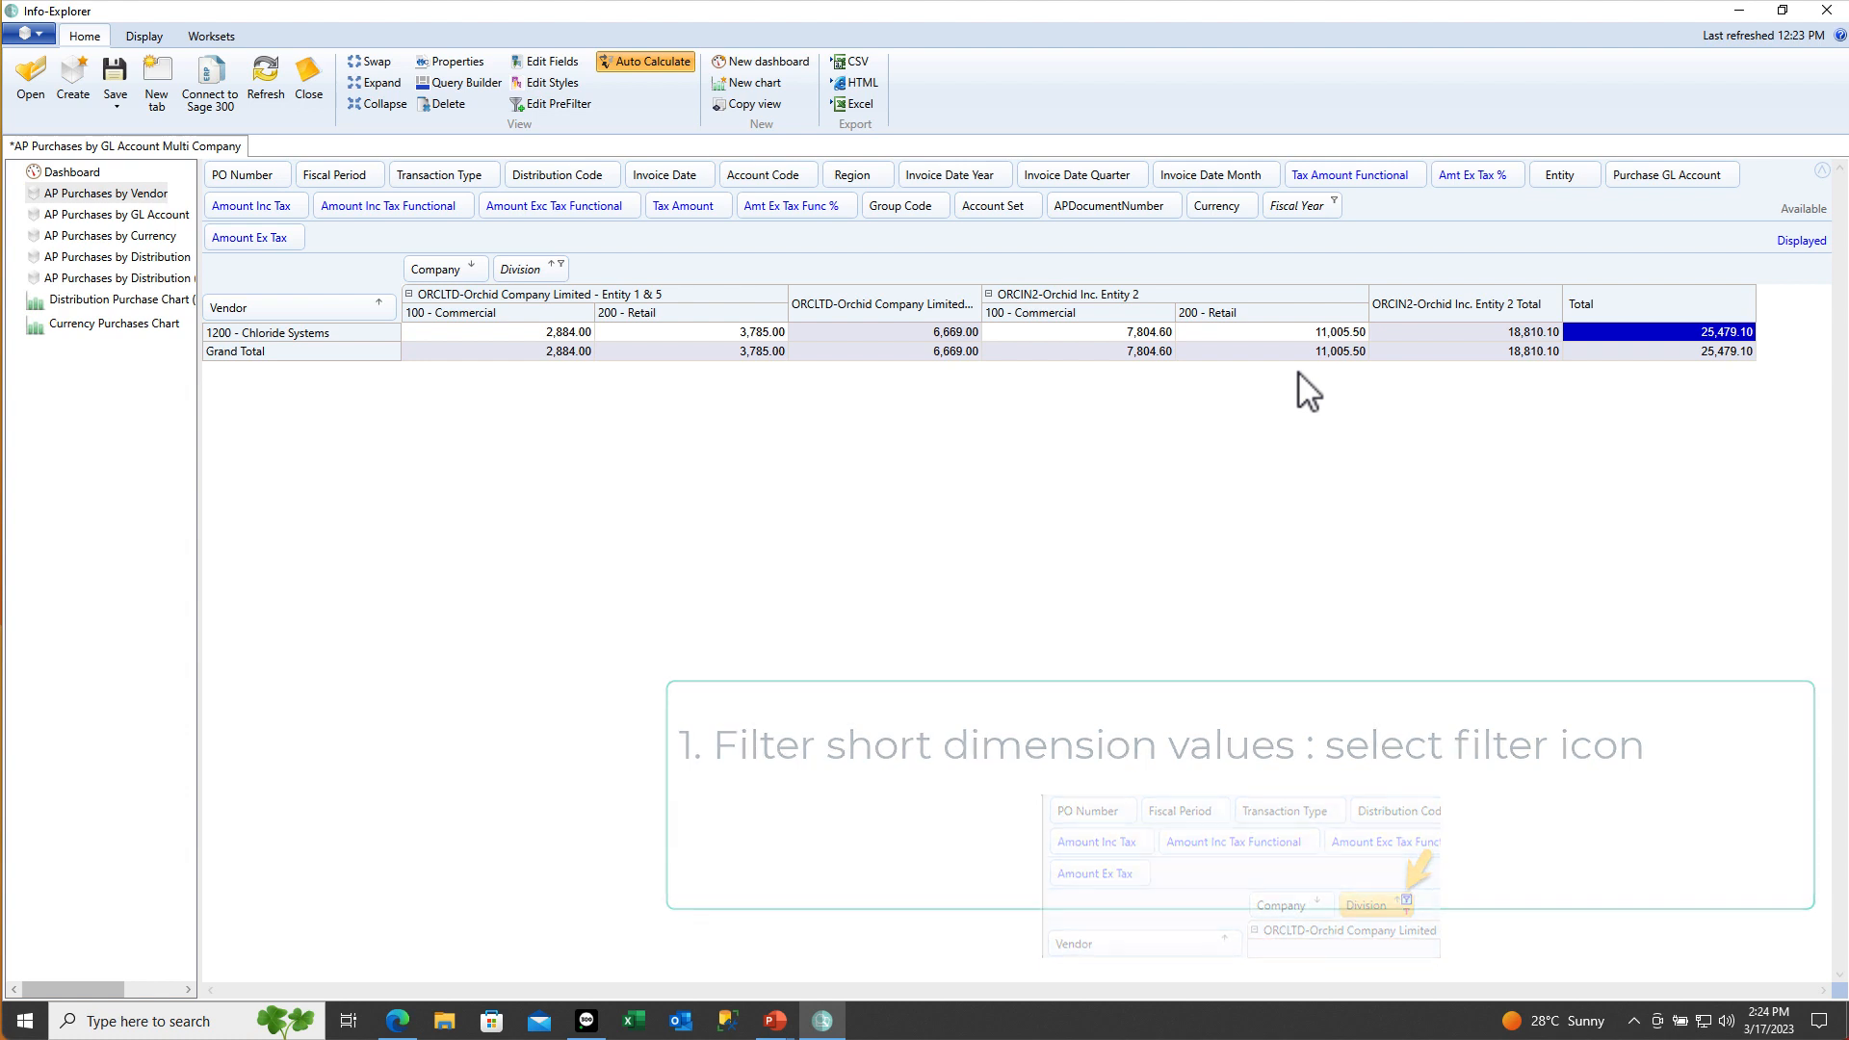
# Reset the Fiscal Year and Division filters to all values and keep all companies in the Company filter
pyautogui.click(1333, 202)
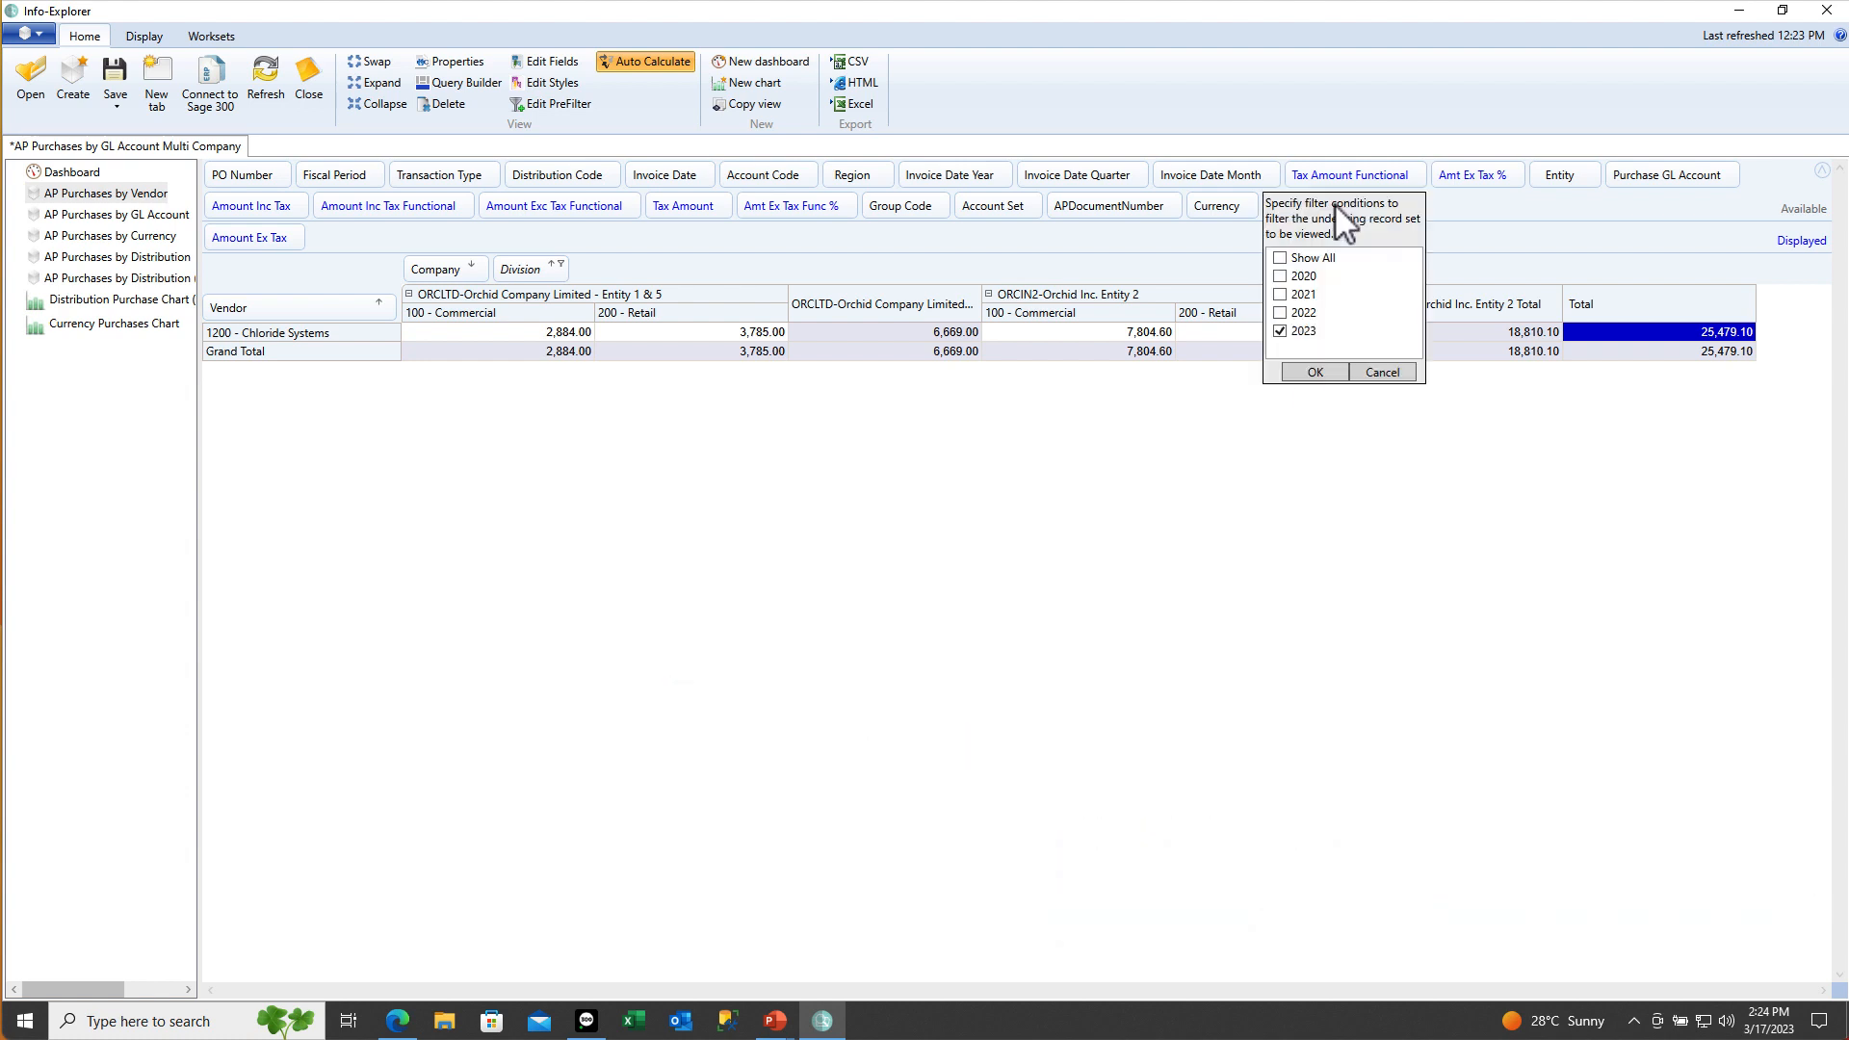
pyautogui.click(1285, 258)
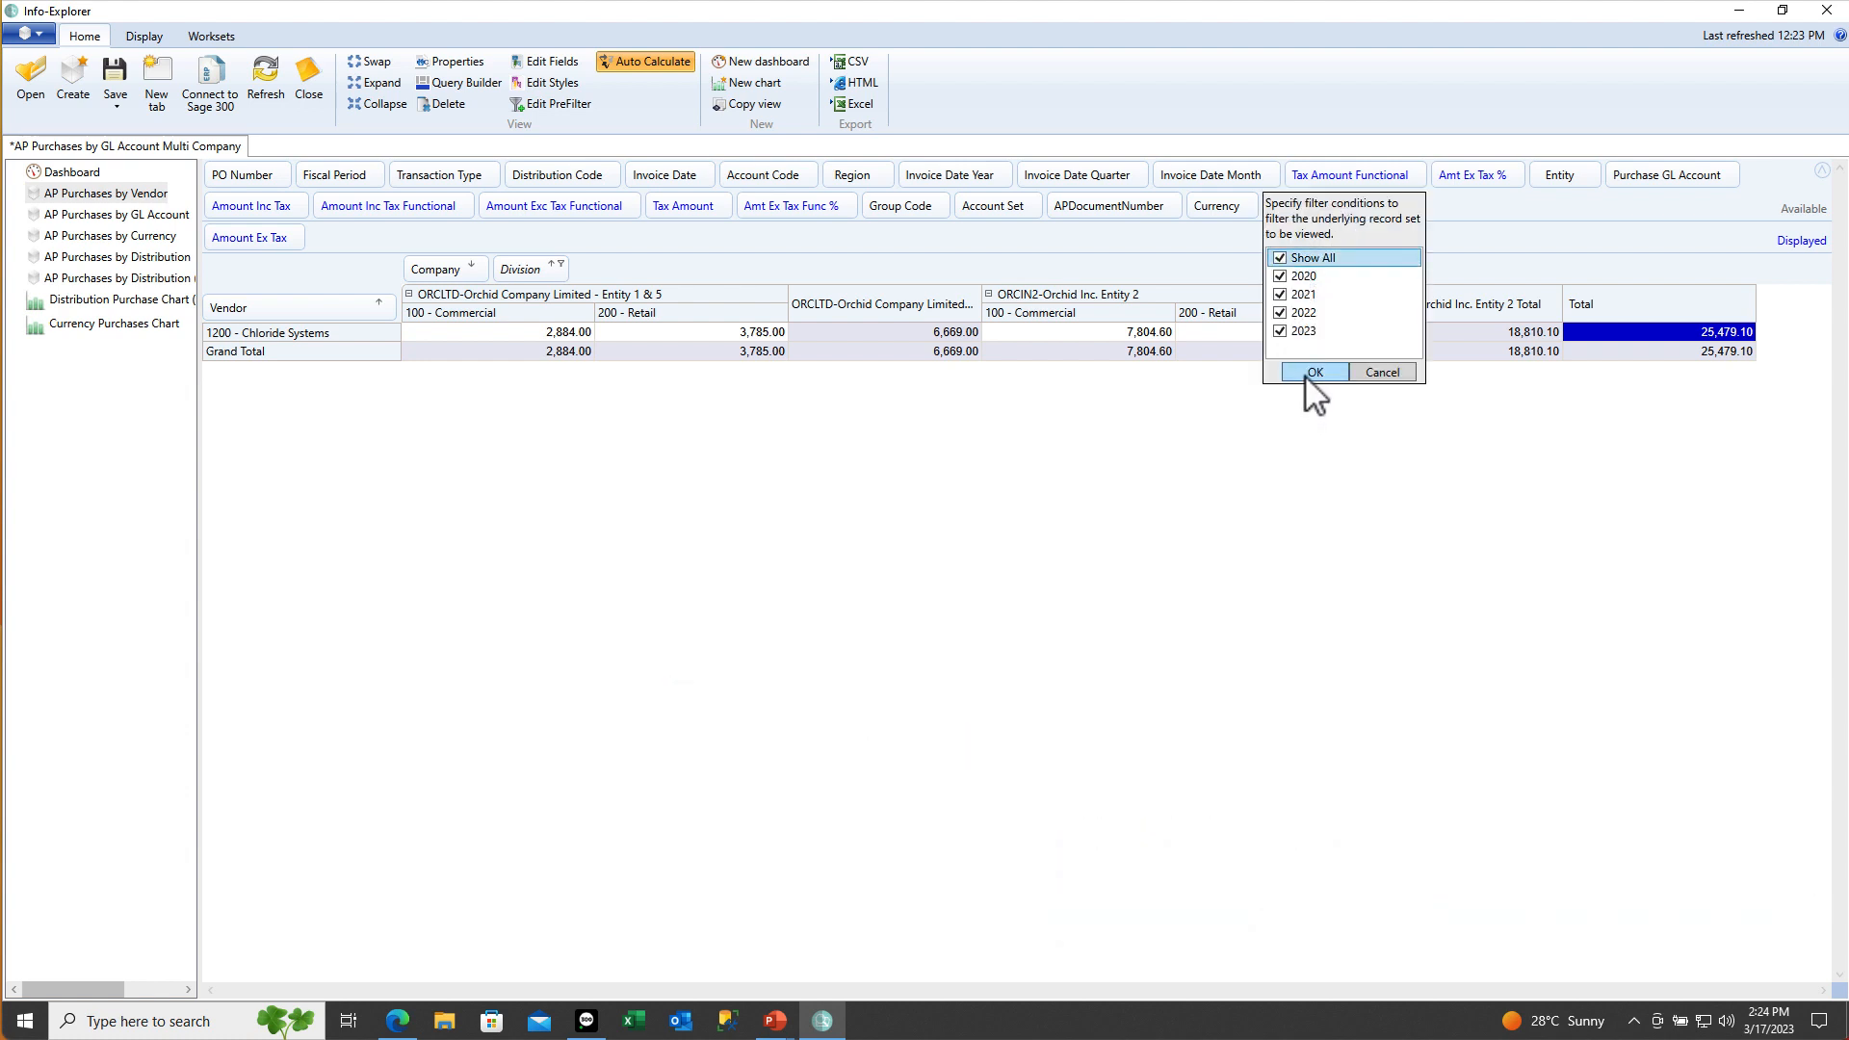
pyautogui.click(1311, 373)
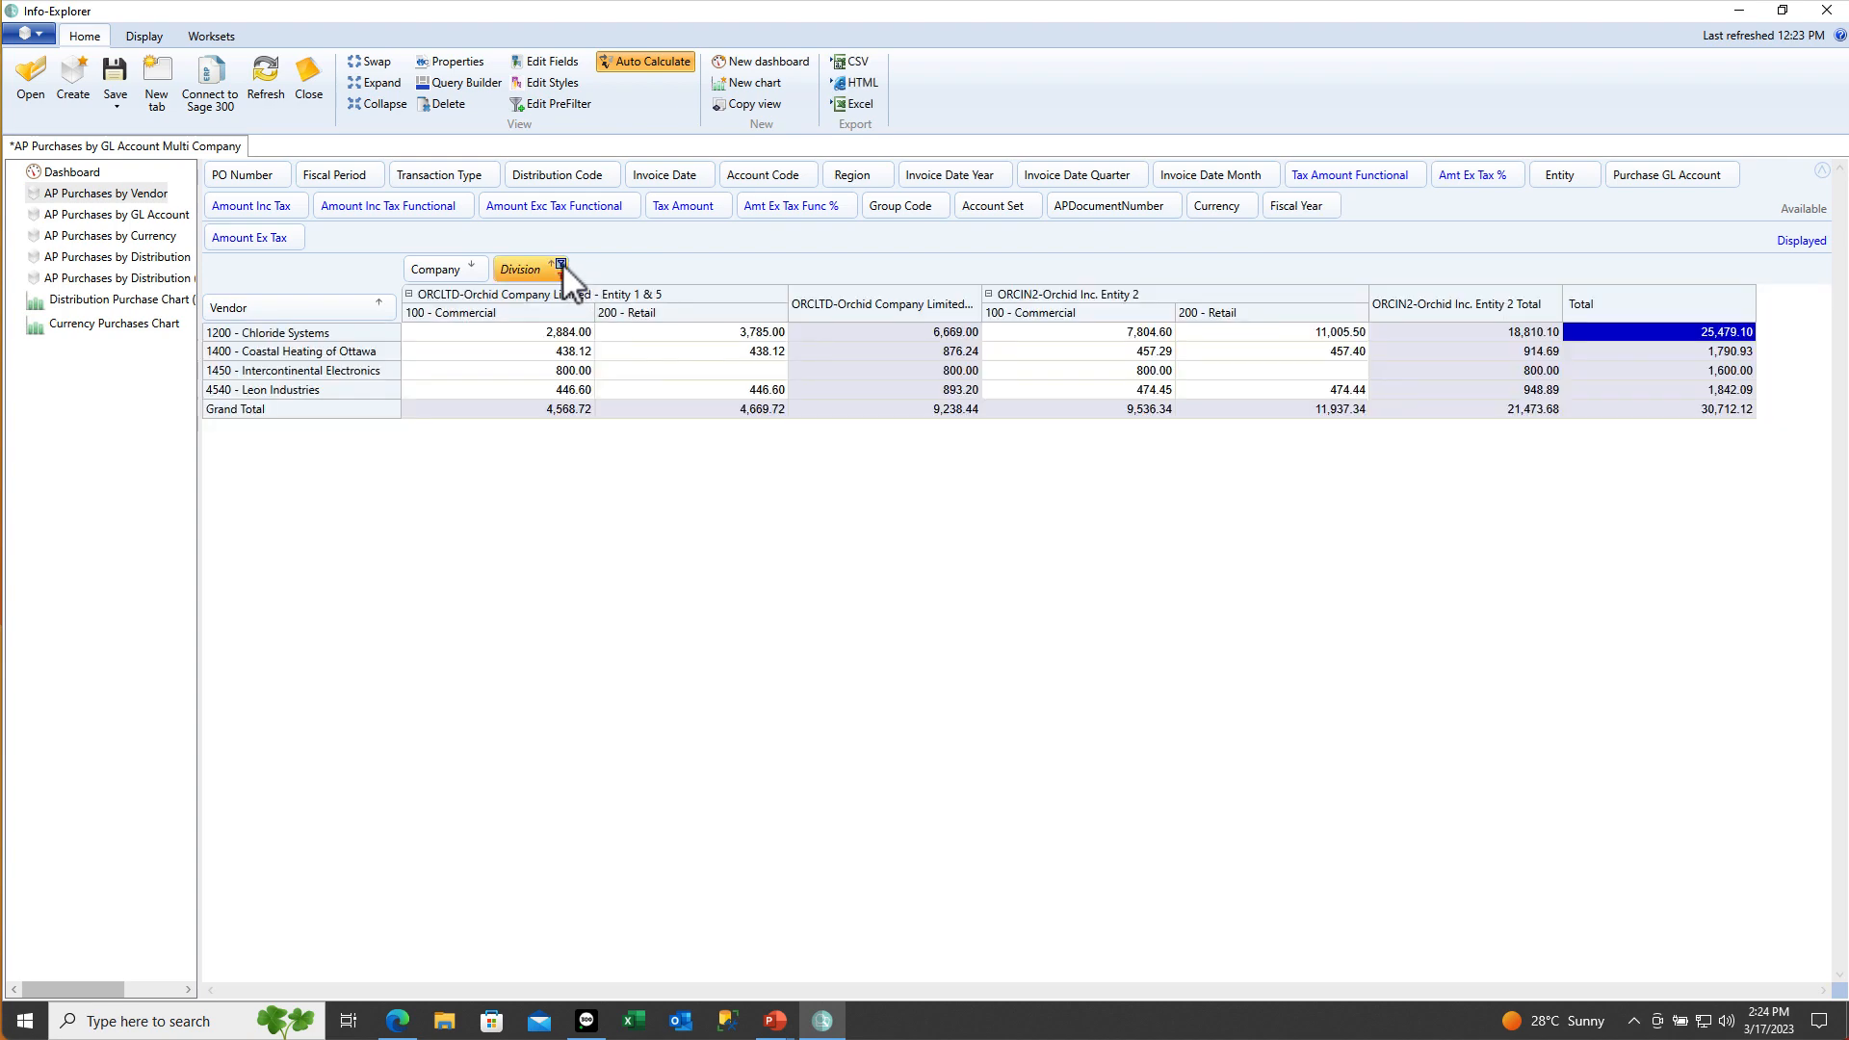
pyautogui.click(560, 263)
pyautogui.click(511, 321)
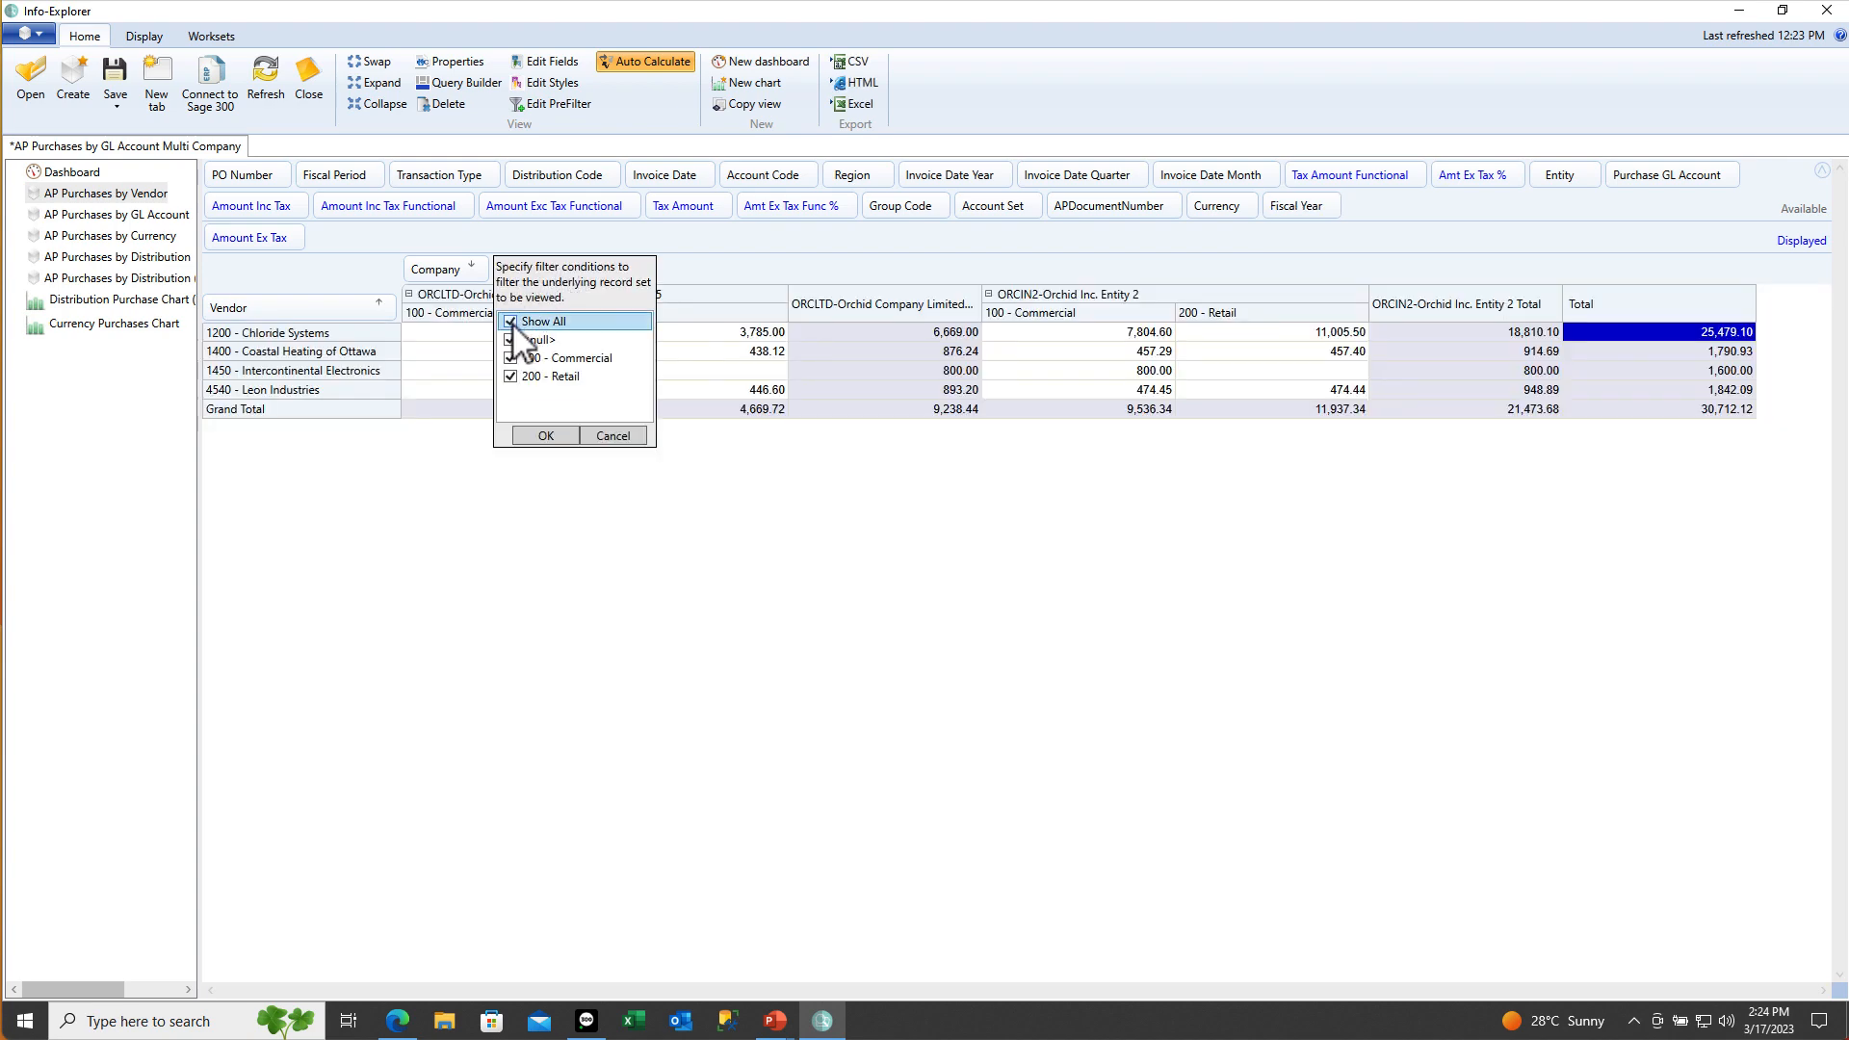
pyautogui.click(532, 435)
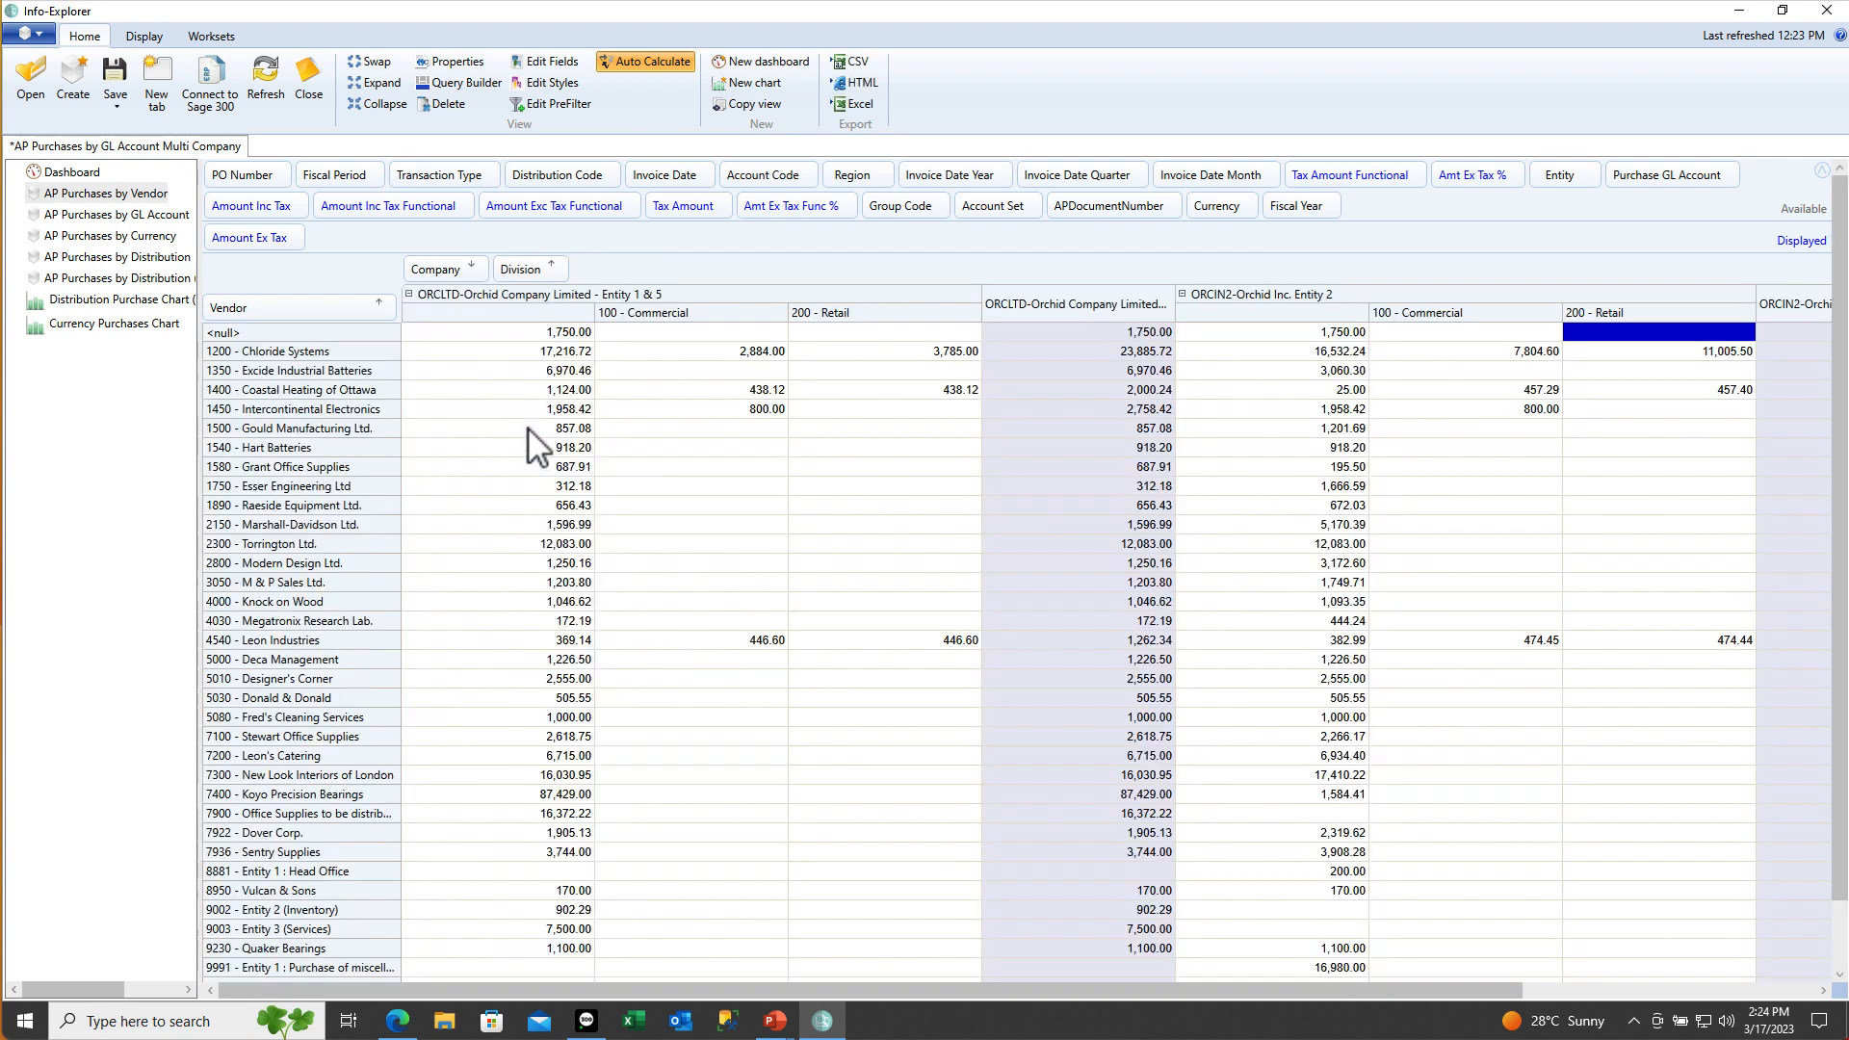
pyautogui.click(472, 263)
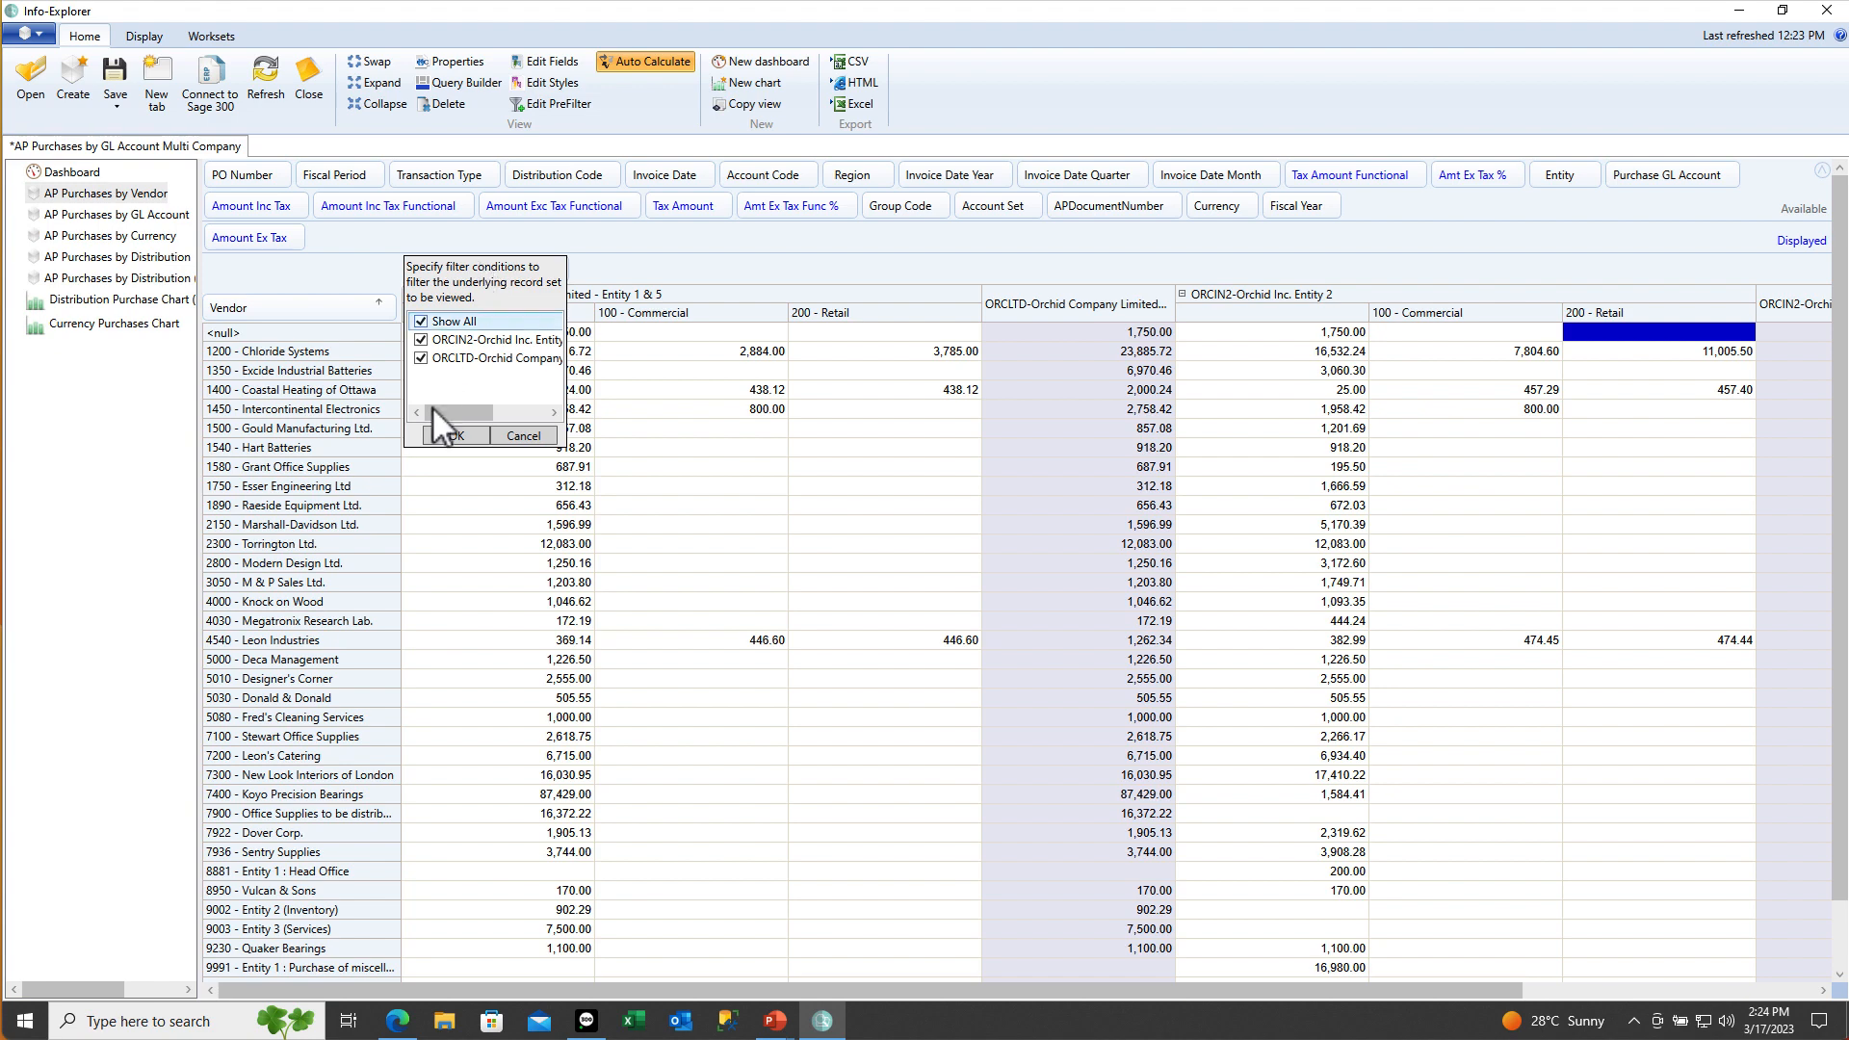
pyautogui.click(450, 435)
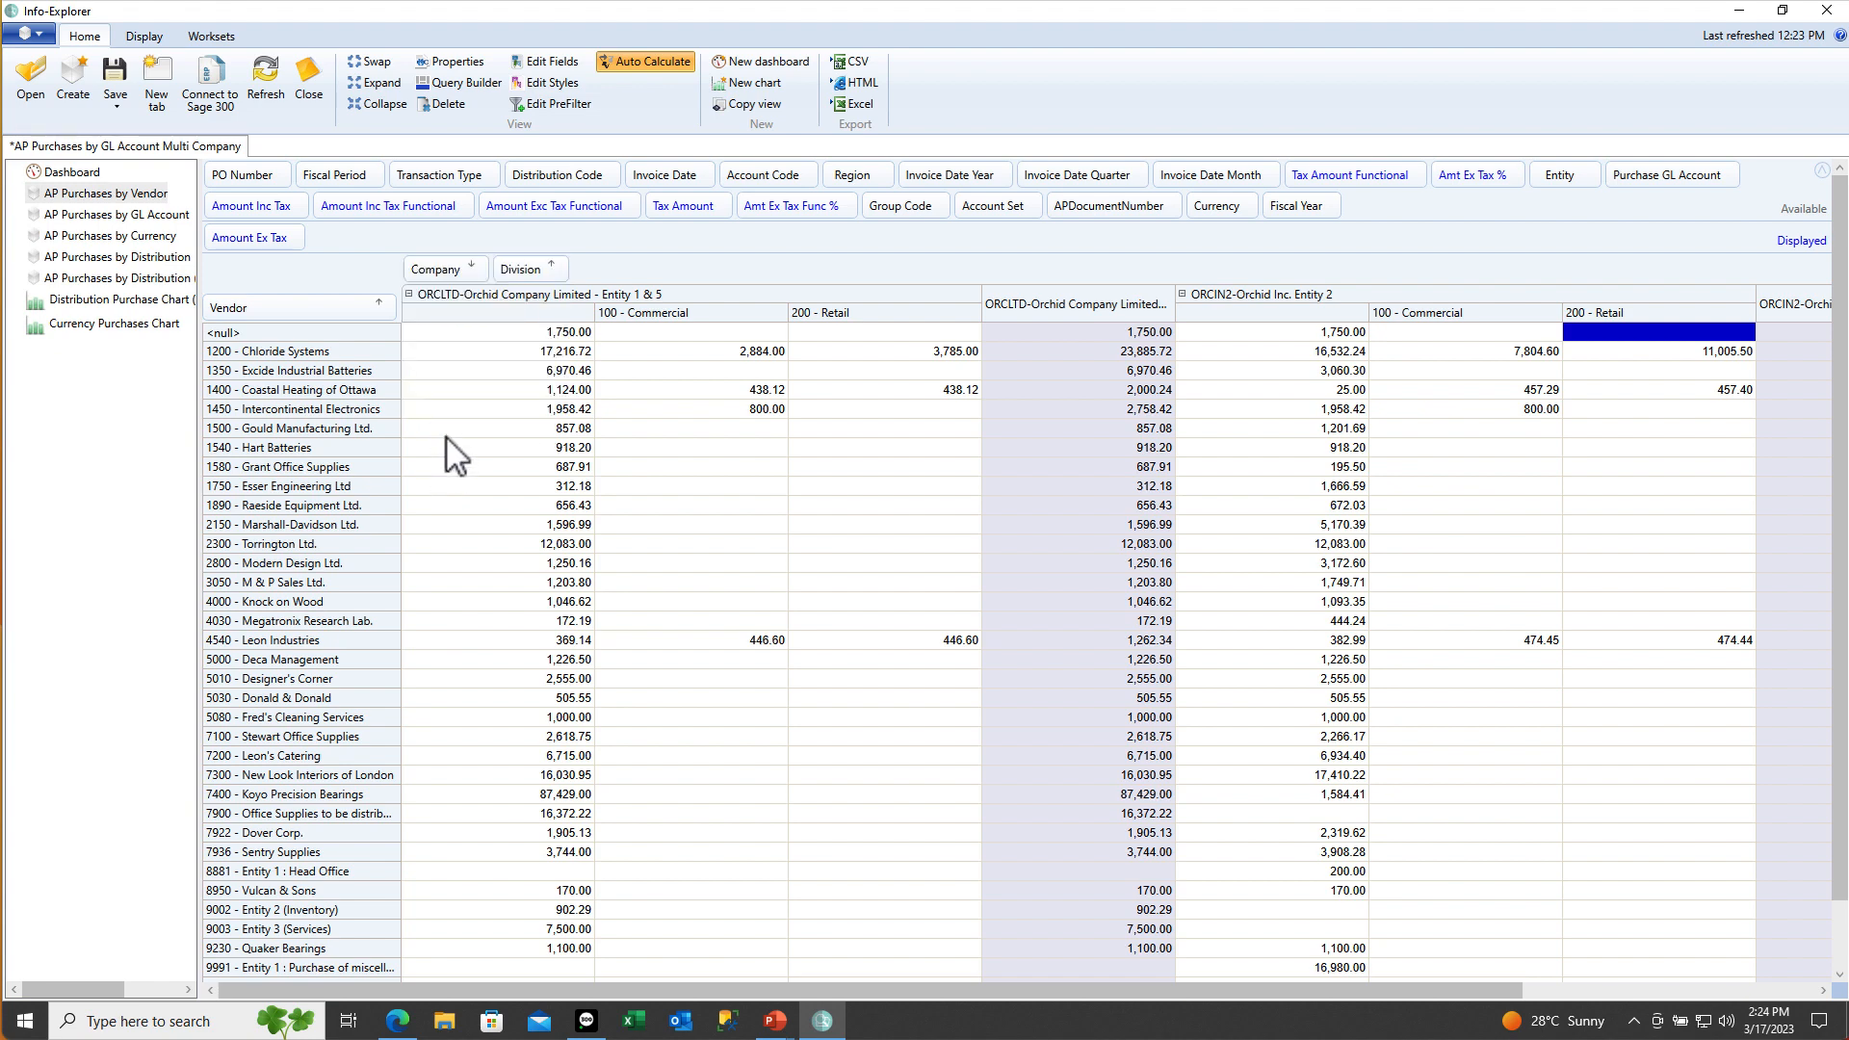
pyautogui.click(388, 303)
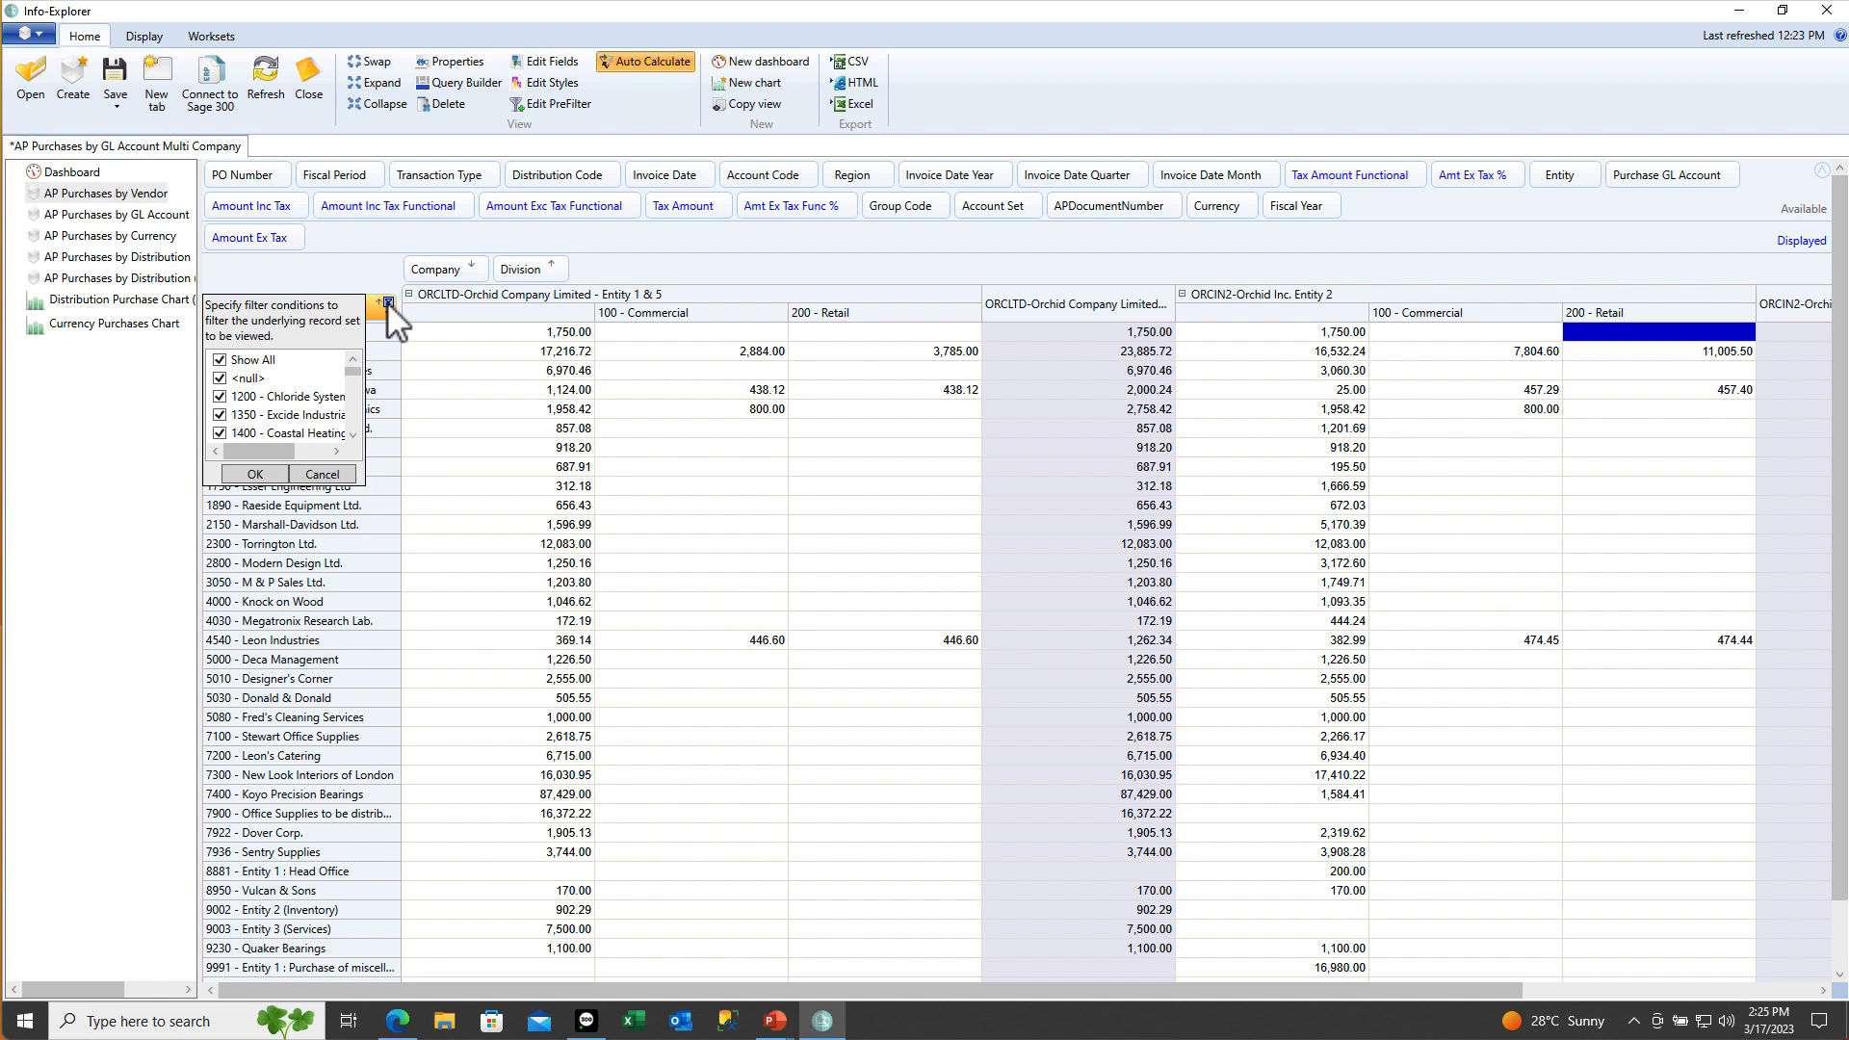
pyautogui.moveTo(353, 368); pyautogui.dragTo(351, 392)
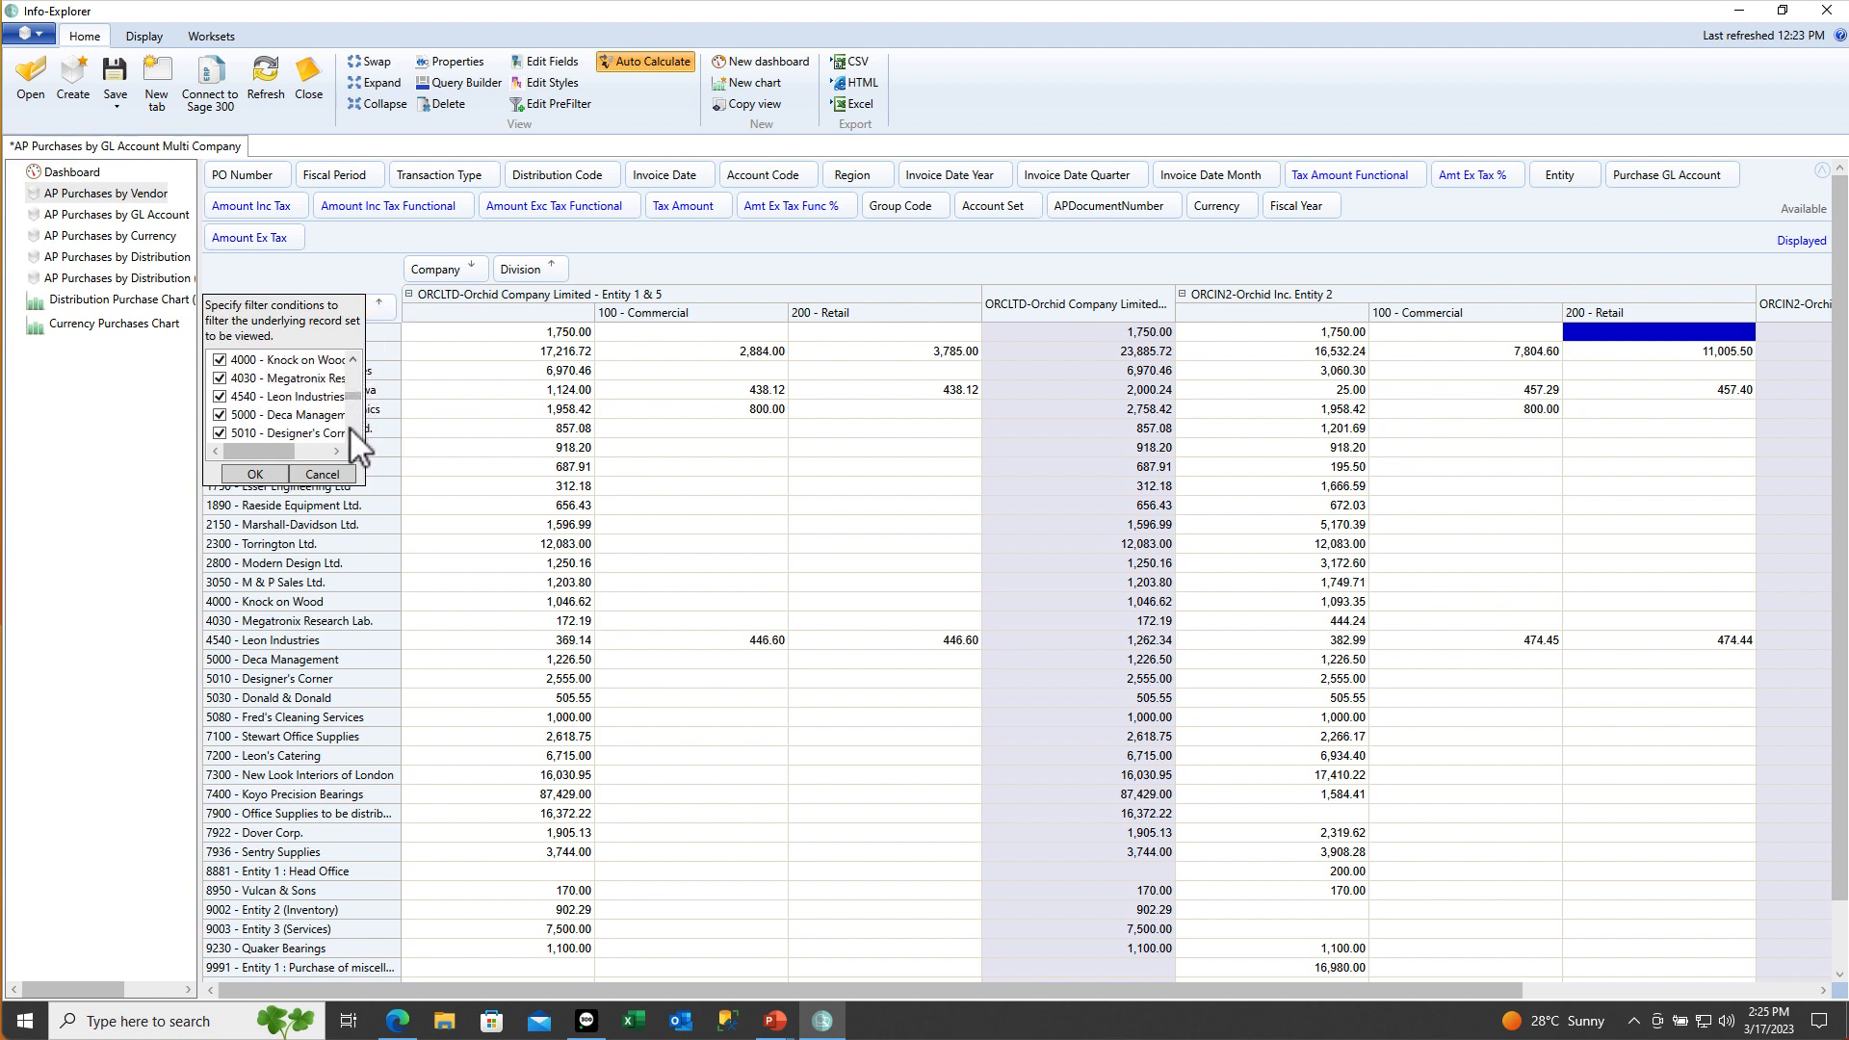
pyautogui.scroll(-5, 350, 426)
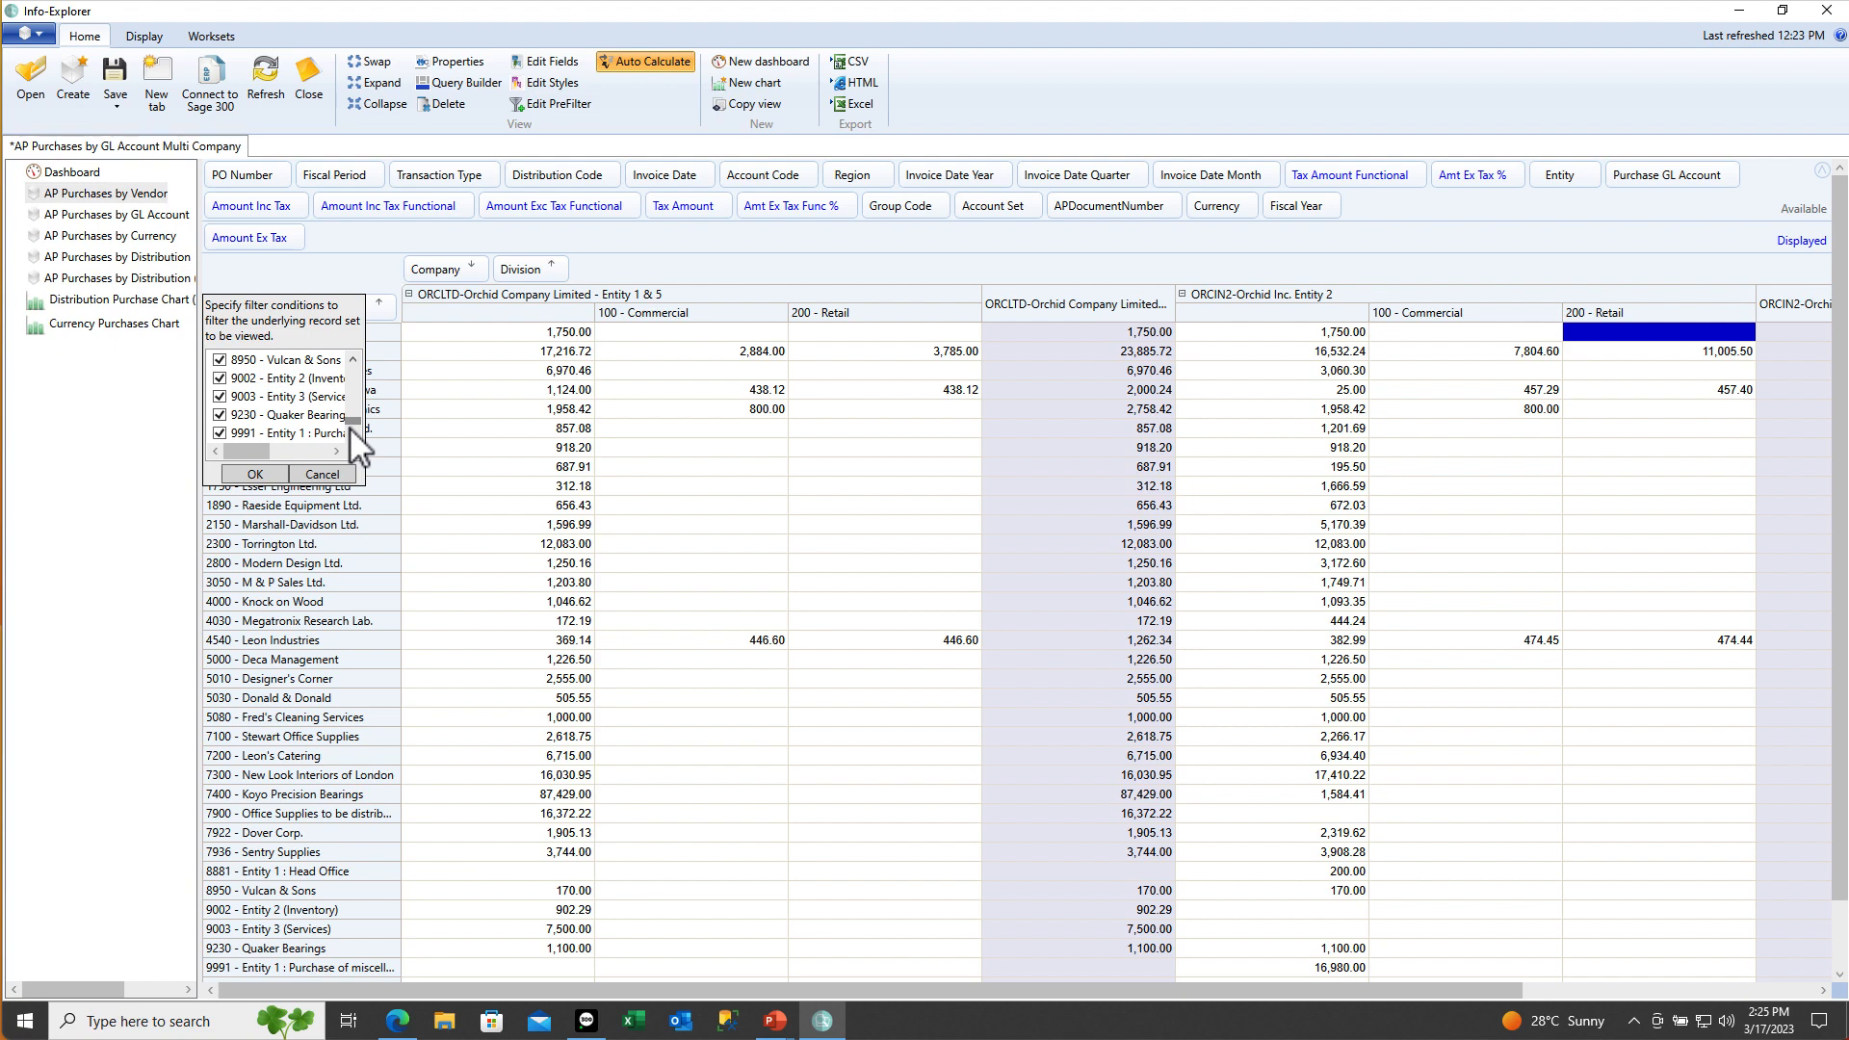
pyautogui.click(322, 474)
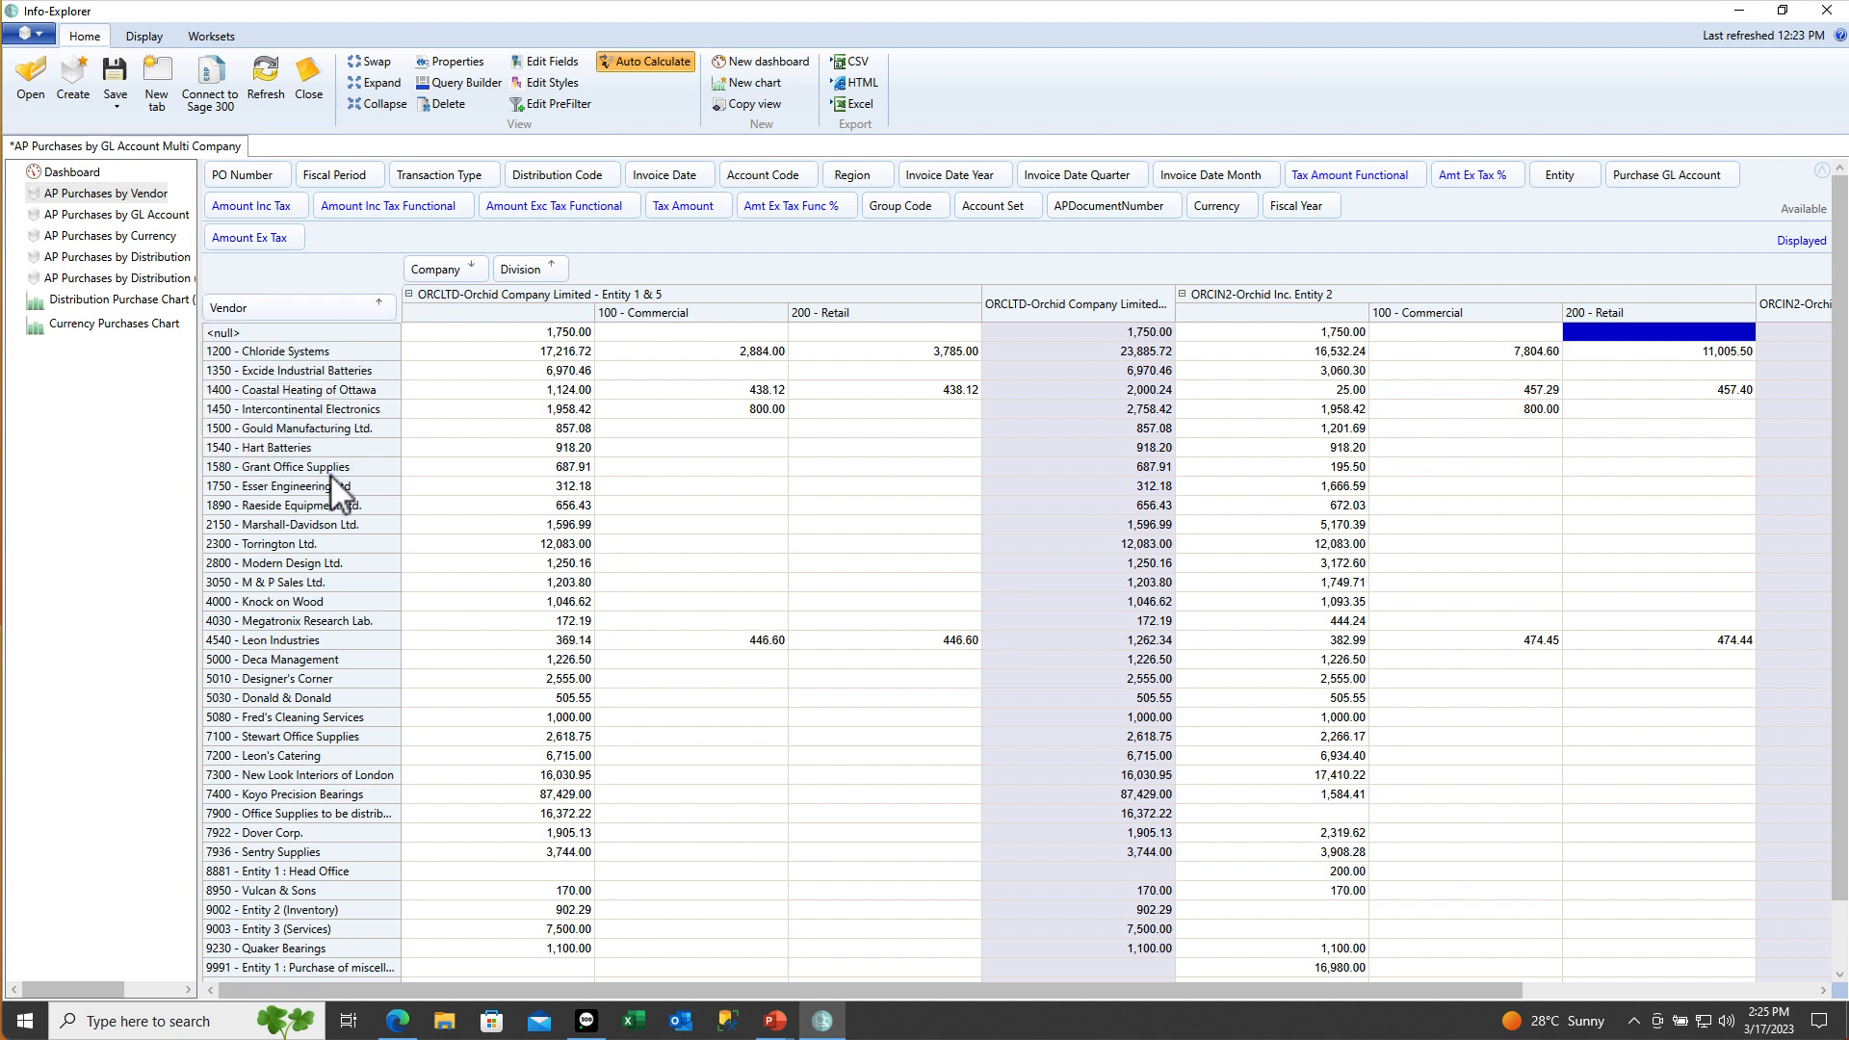
# Add a prefilter condition Vendor Equals 1200 - Chloride Systems and apply it
pyautogui.click(551, 104)
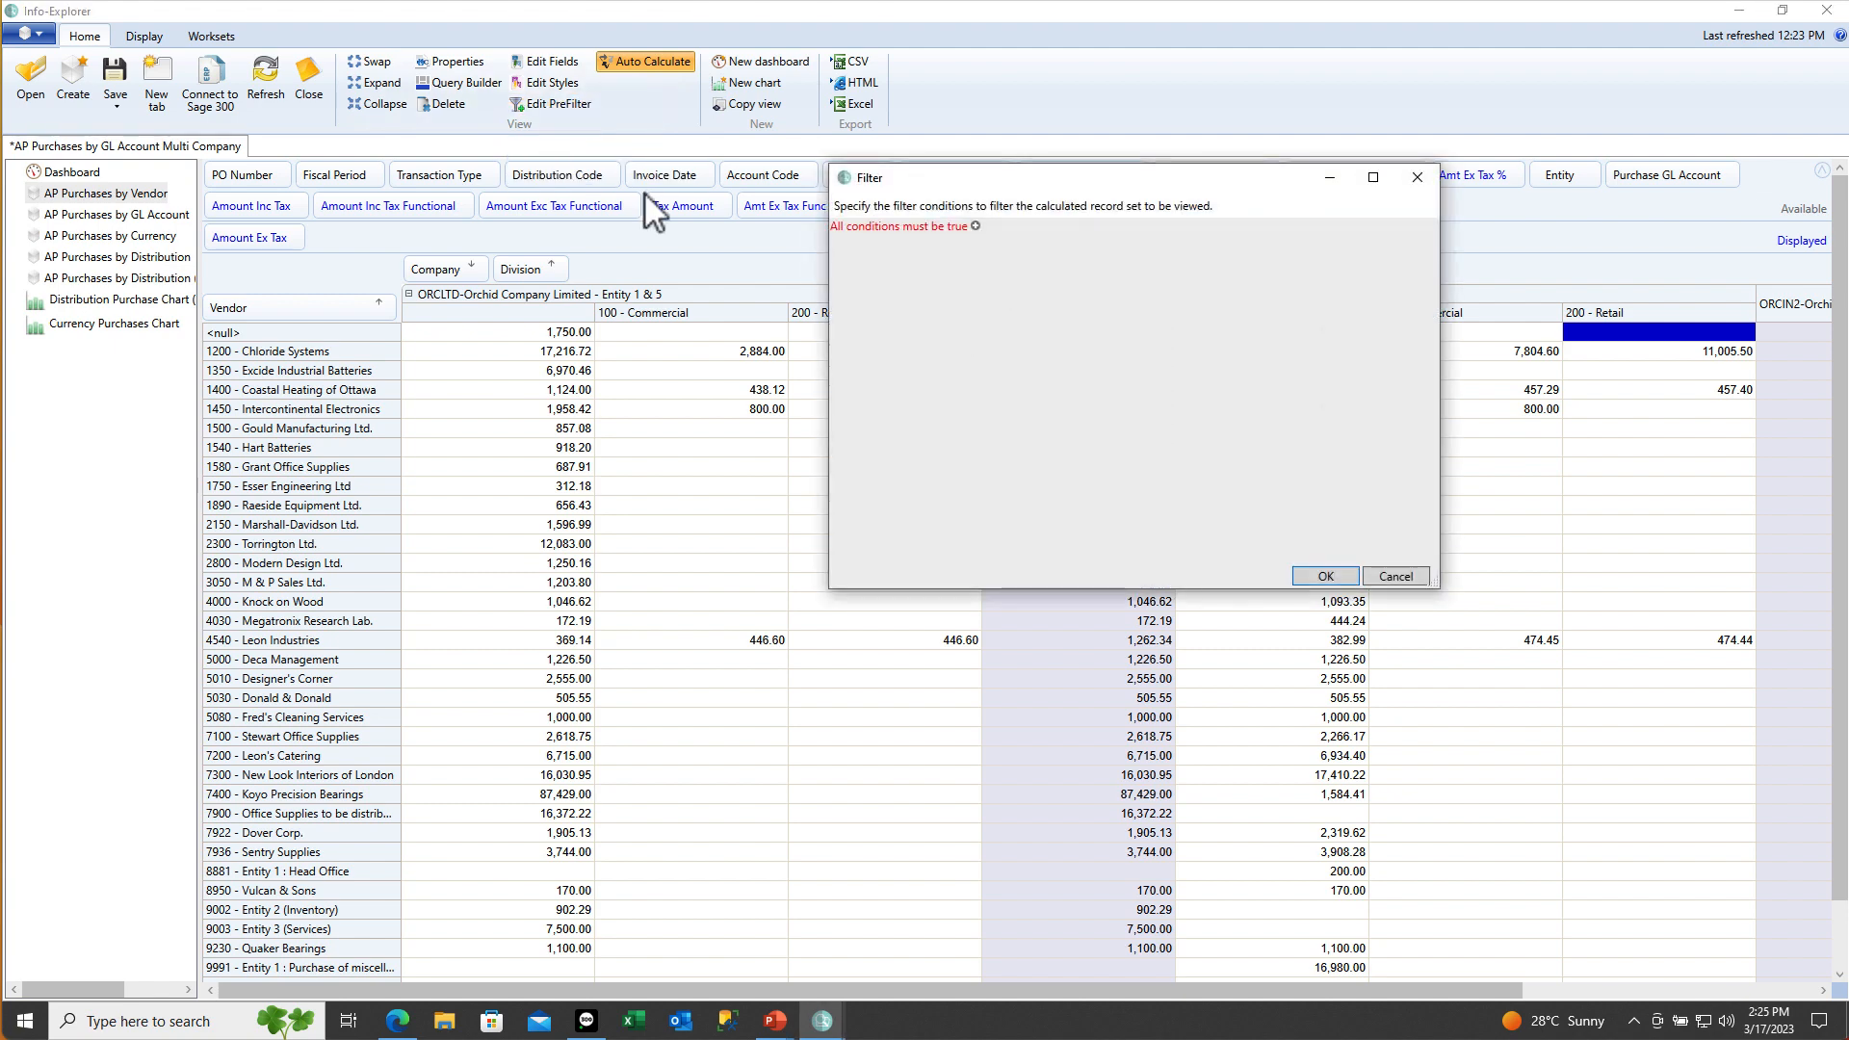
pyautogui.click(976, 227)
pyautogui.click(969, 242)
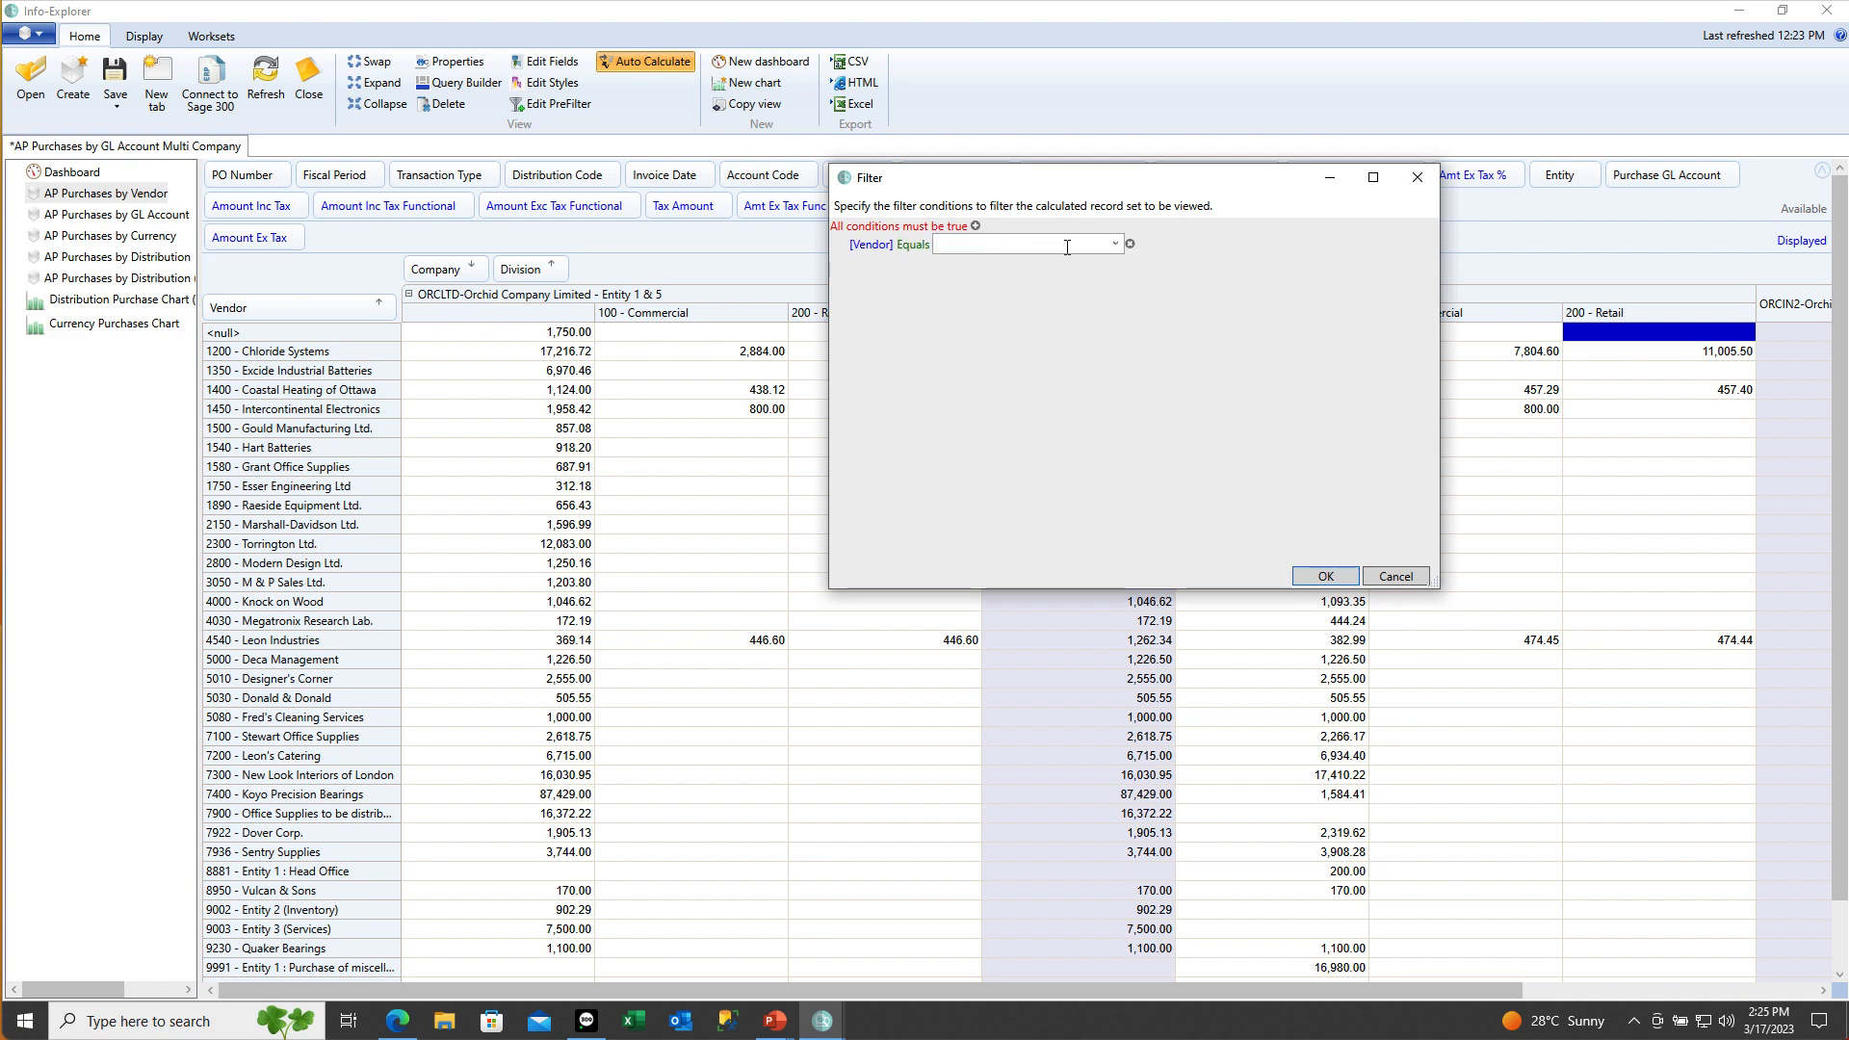
pyautogui.click(1114, 245)
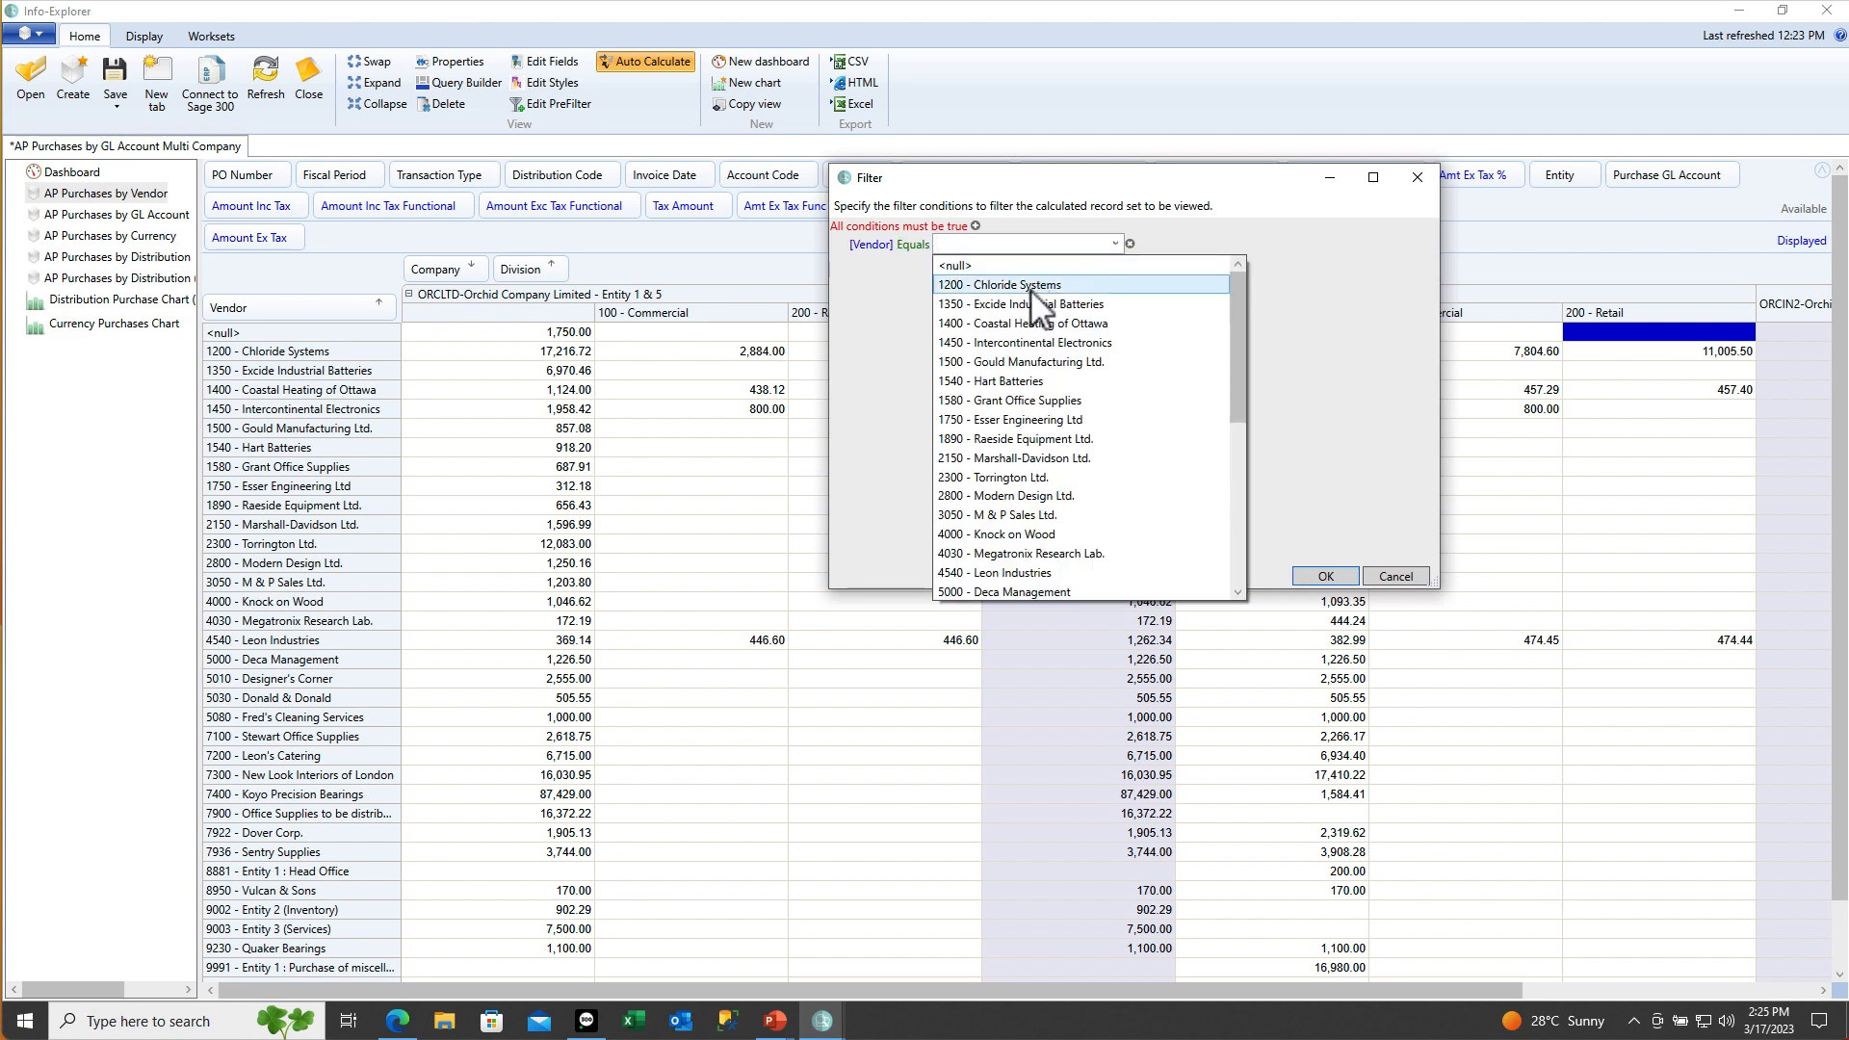
pyautogui.click(1030, 289)
pyautogui.click(1326, 576)
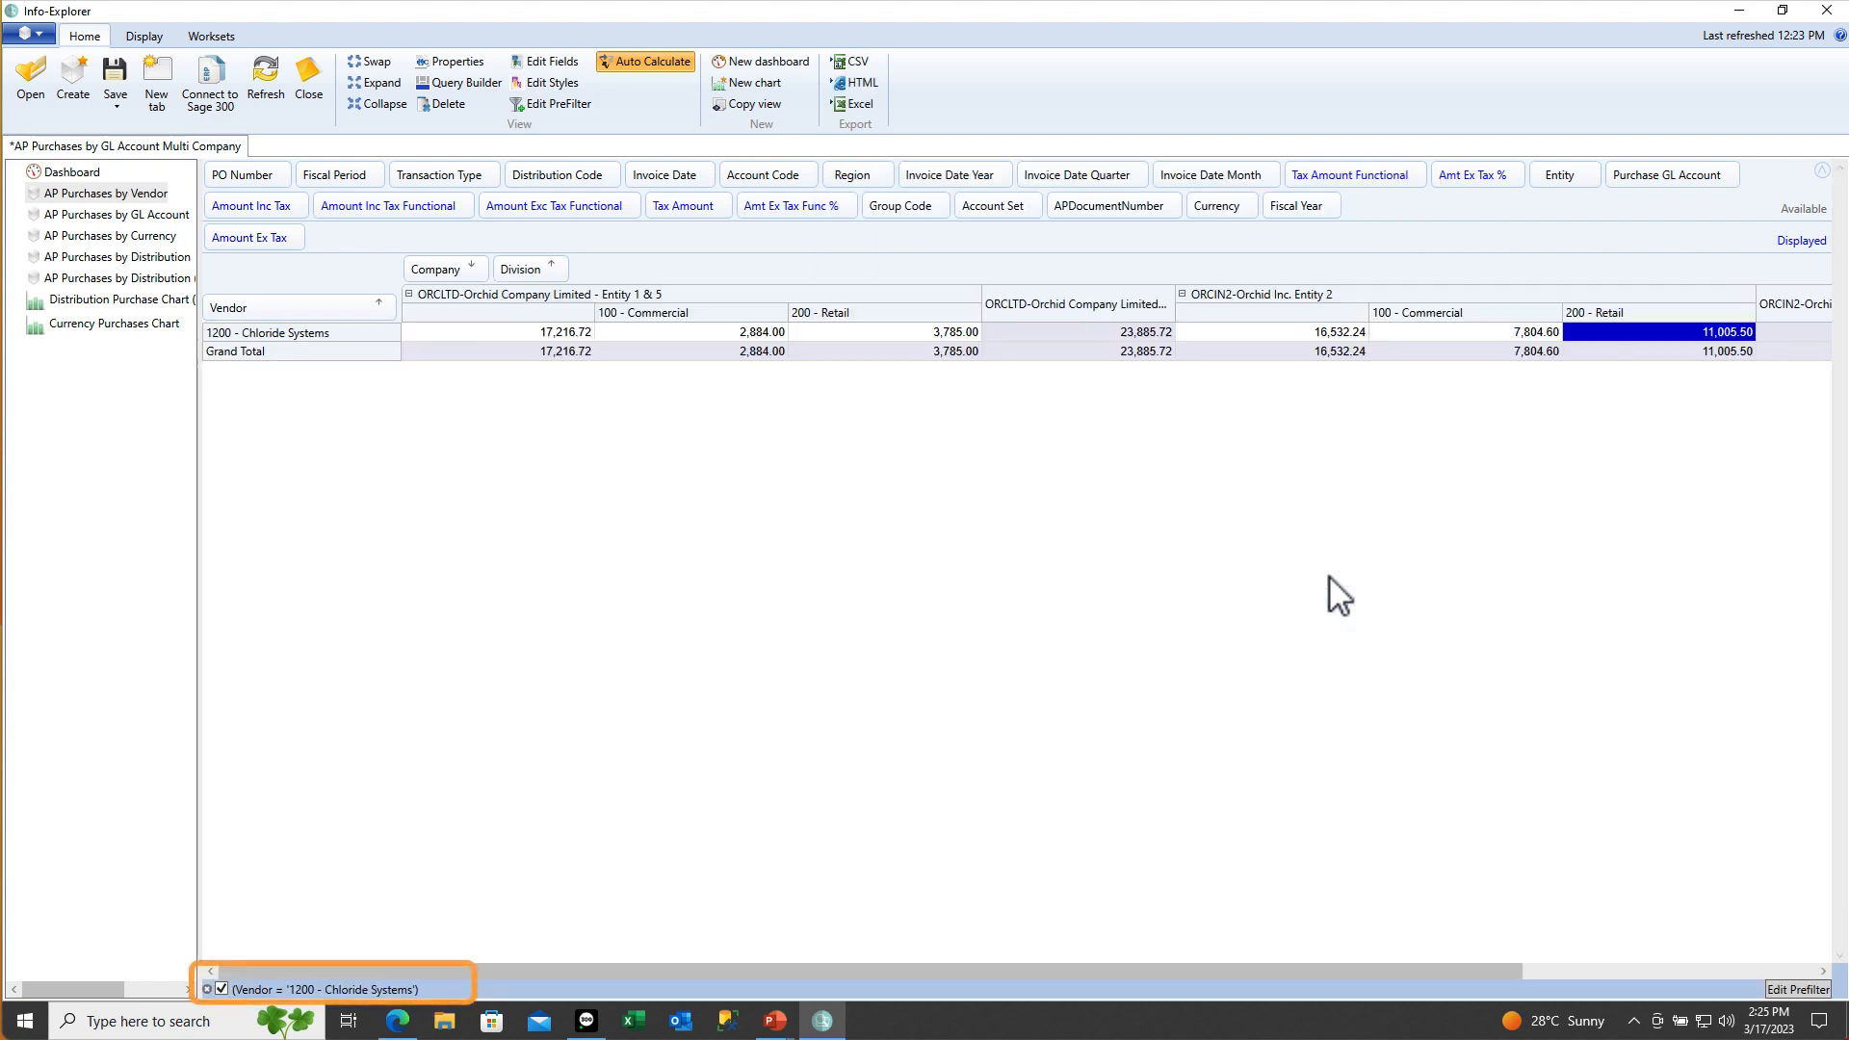
# Toggle the vendor prefilter off and back on in the filter bar
pyautogui.click(222, 989)
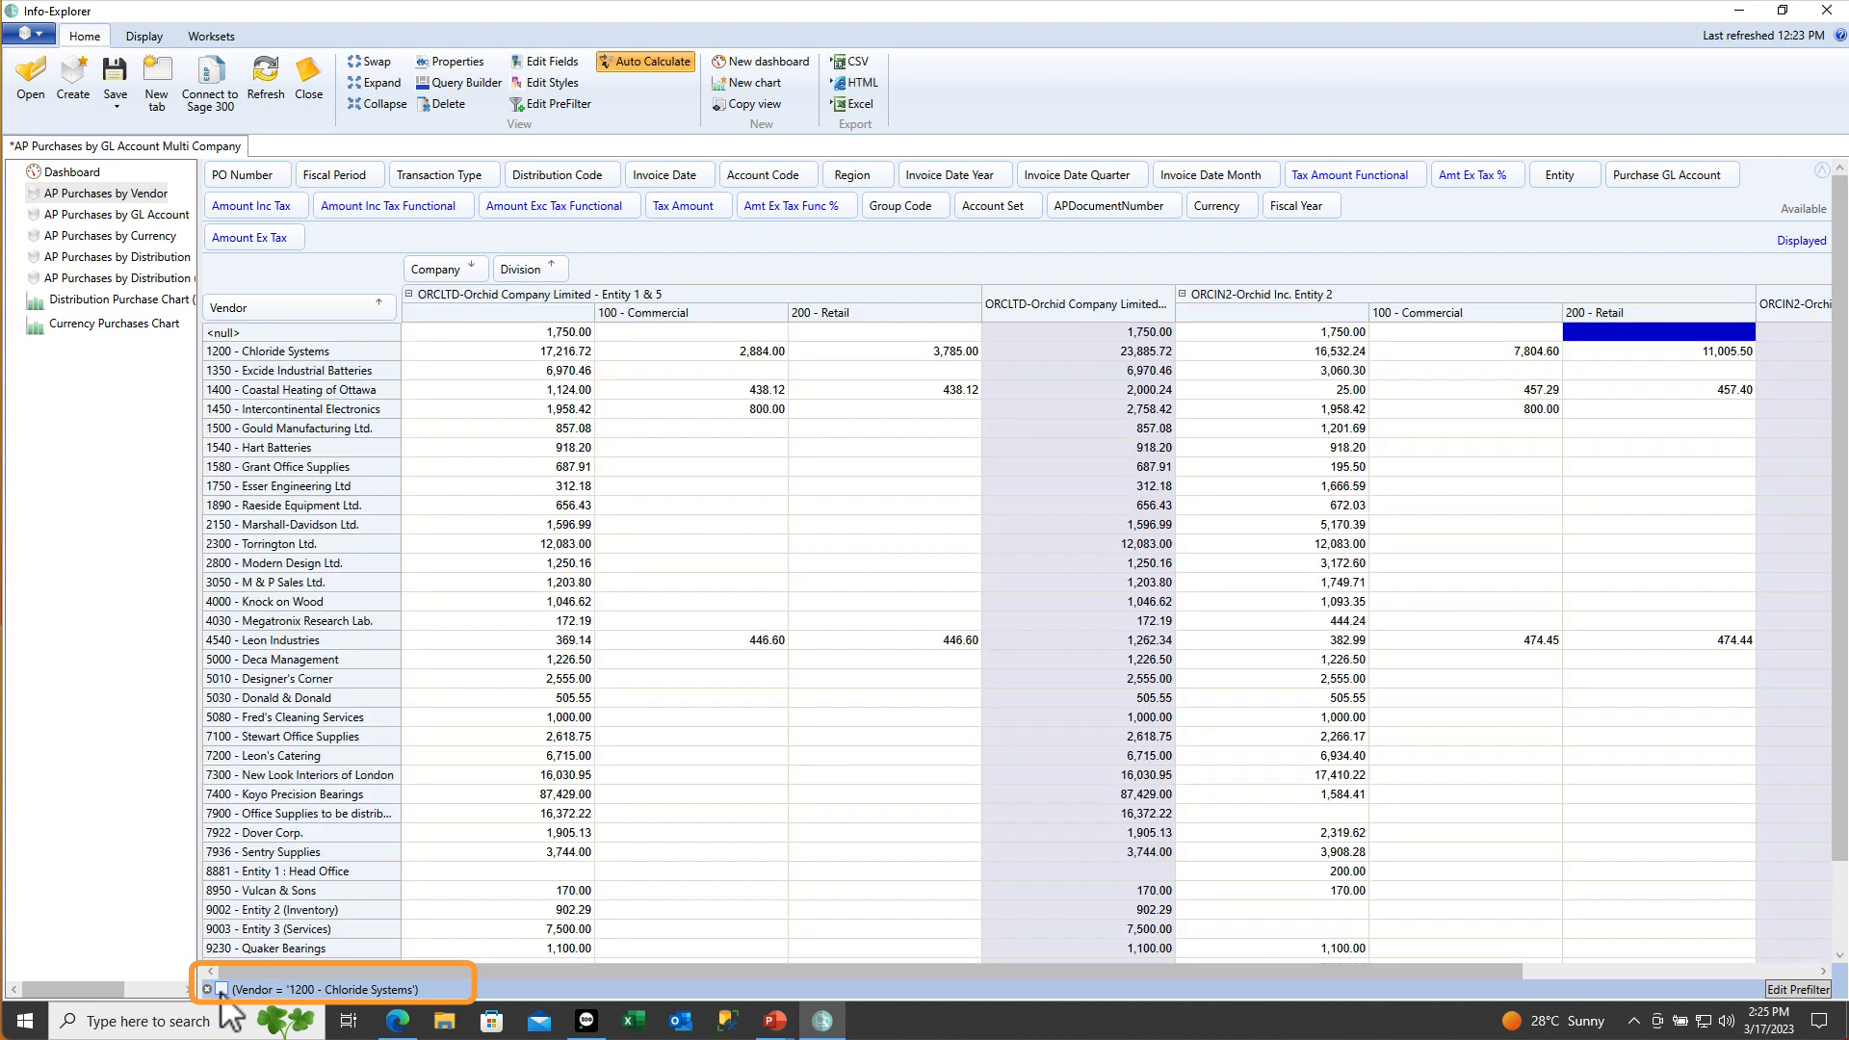
pyautogui.click(222, 990)
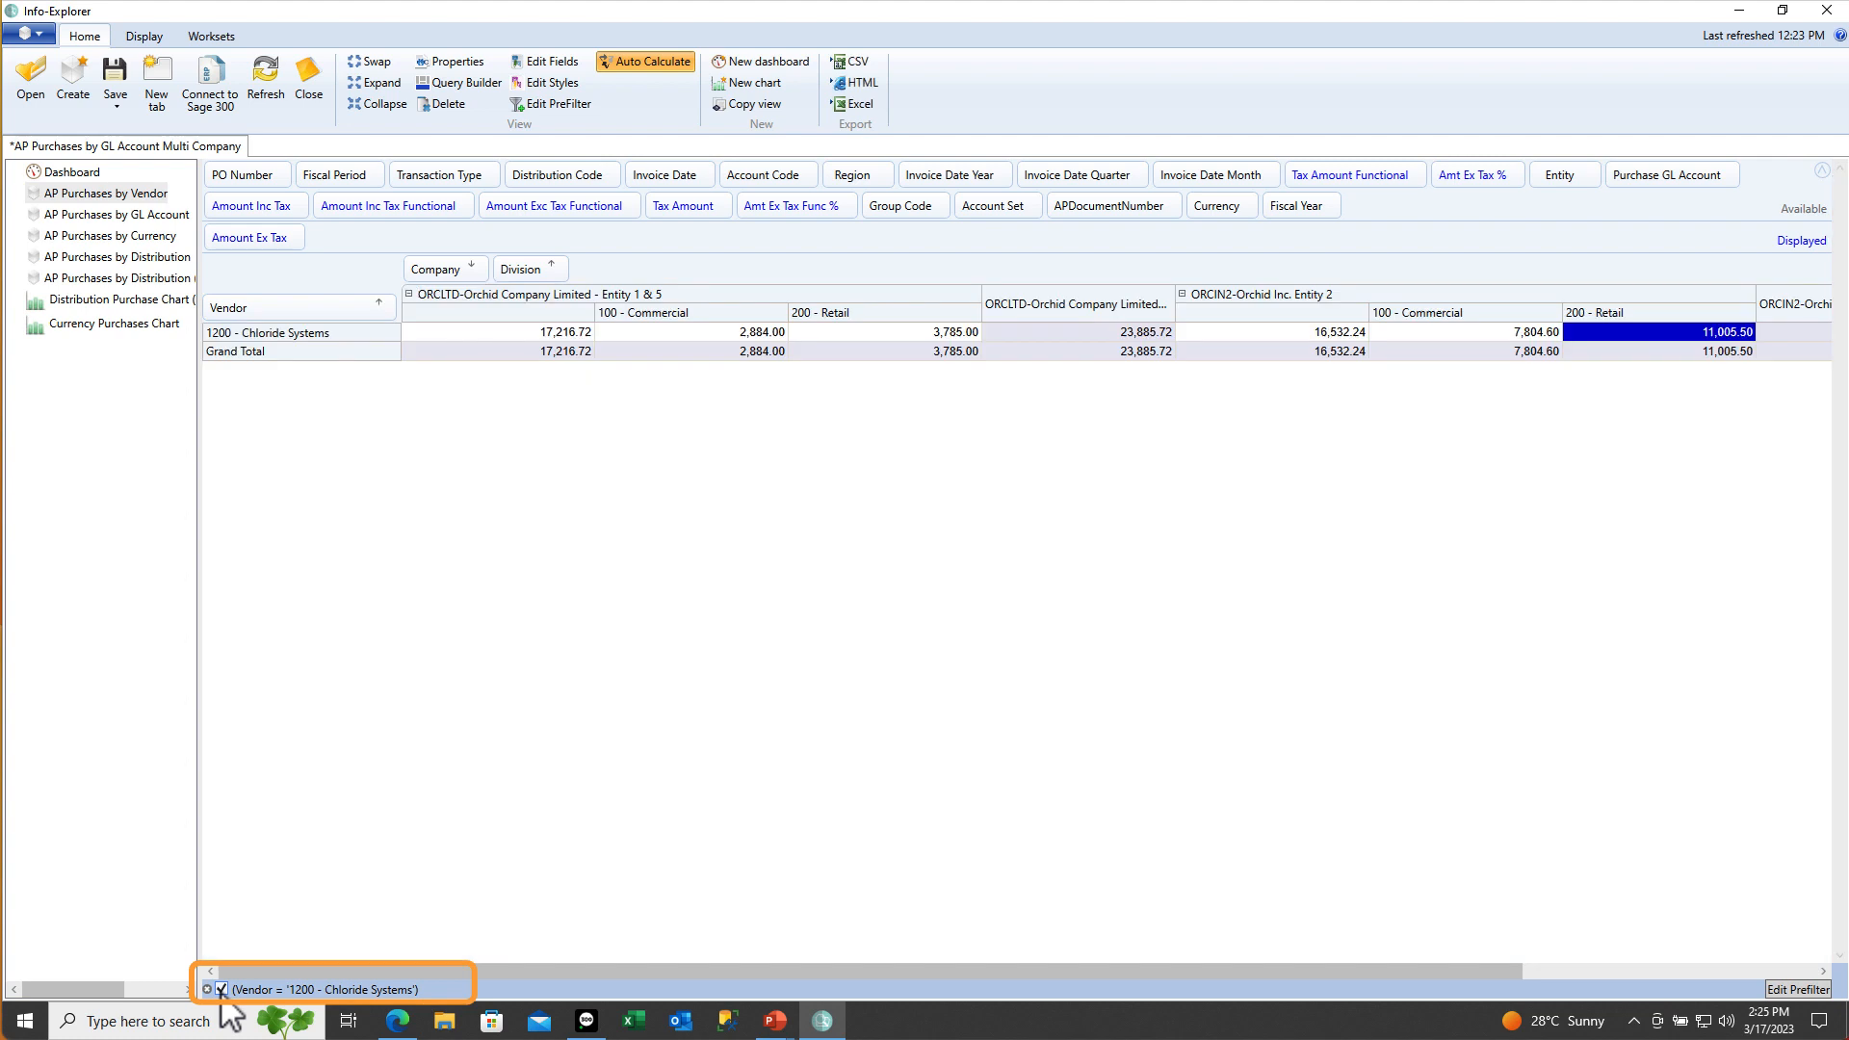
pyautogui.click(1781, 989)
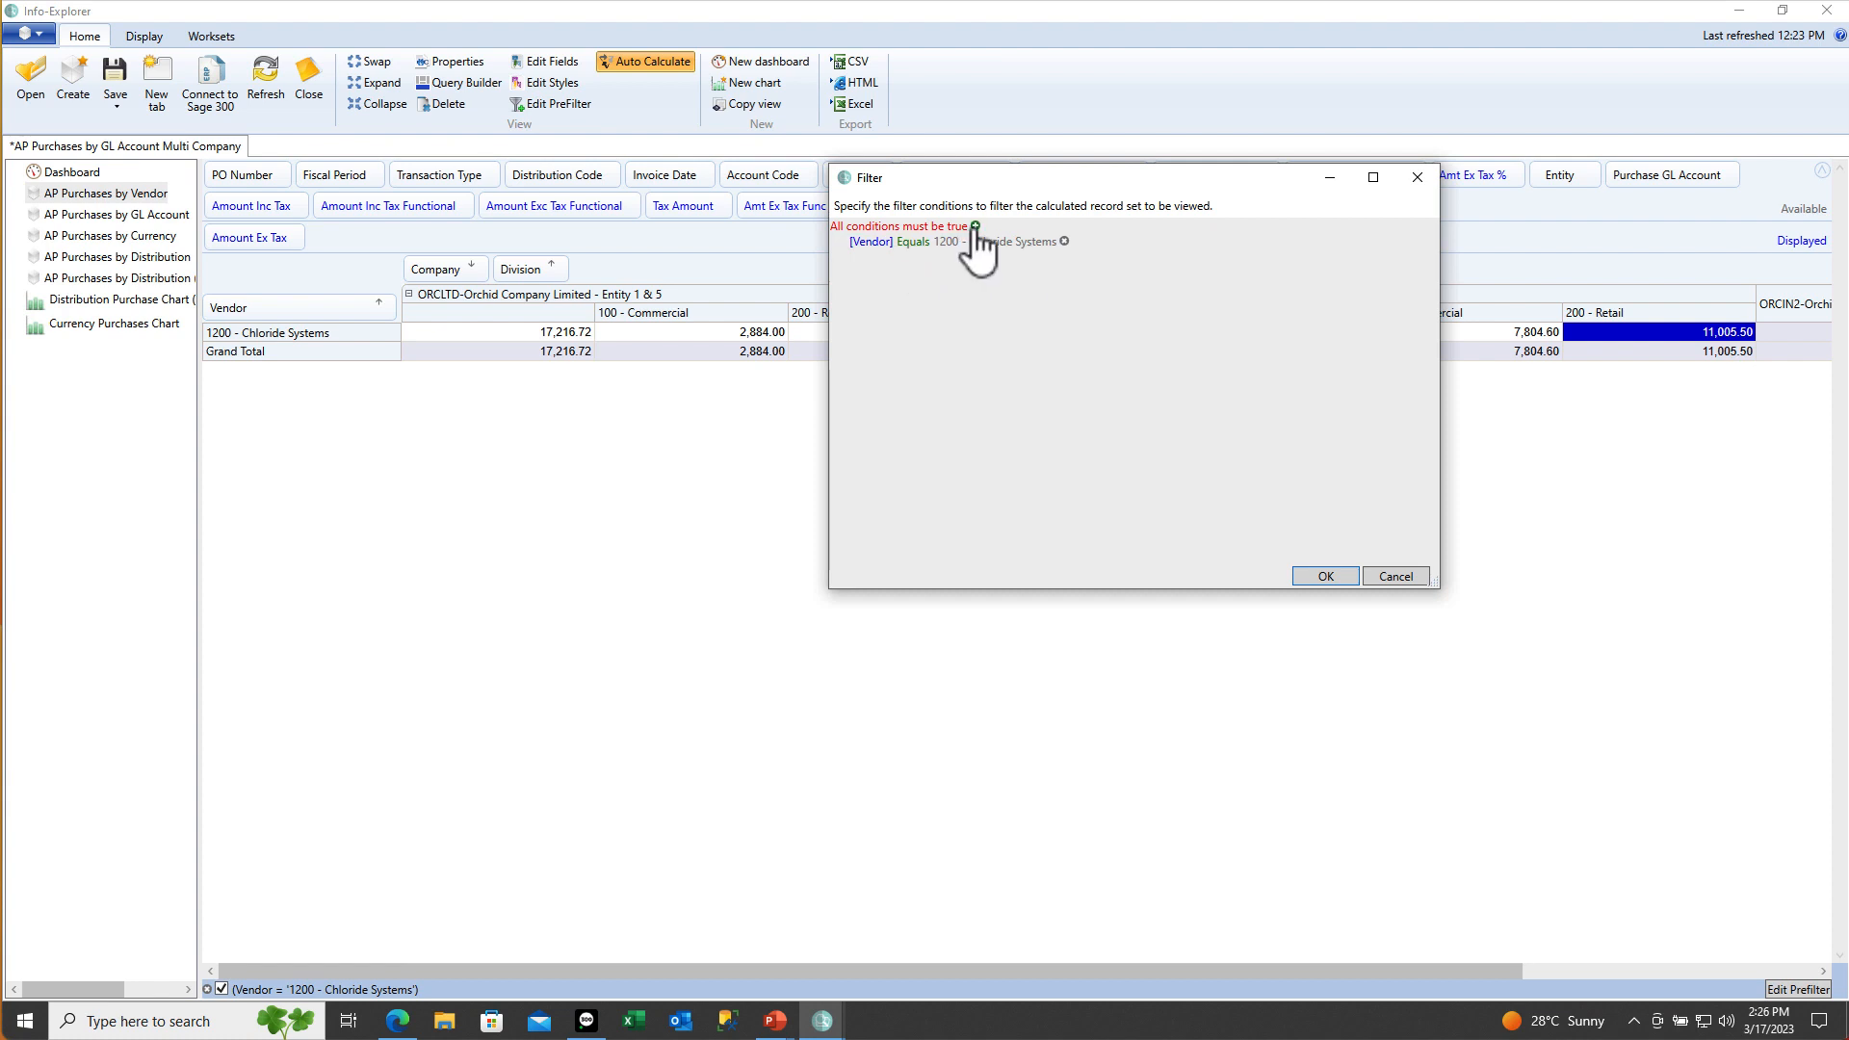
# Add two more Vendor conditions and set the group to 'At least one condition must be true'
pyautogui.click(975, 226)
pyautogui.click(974, 225)
pyautogui.click(923, 226)
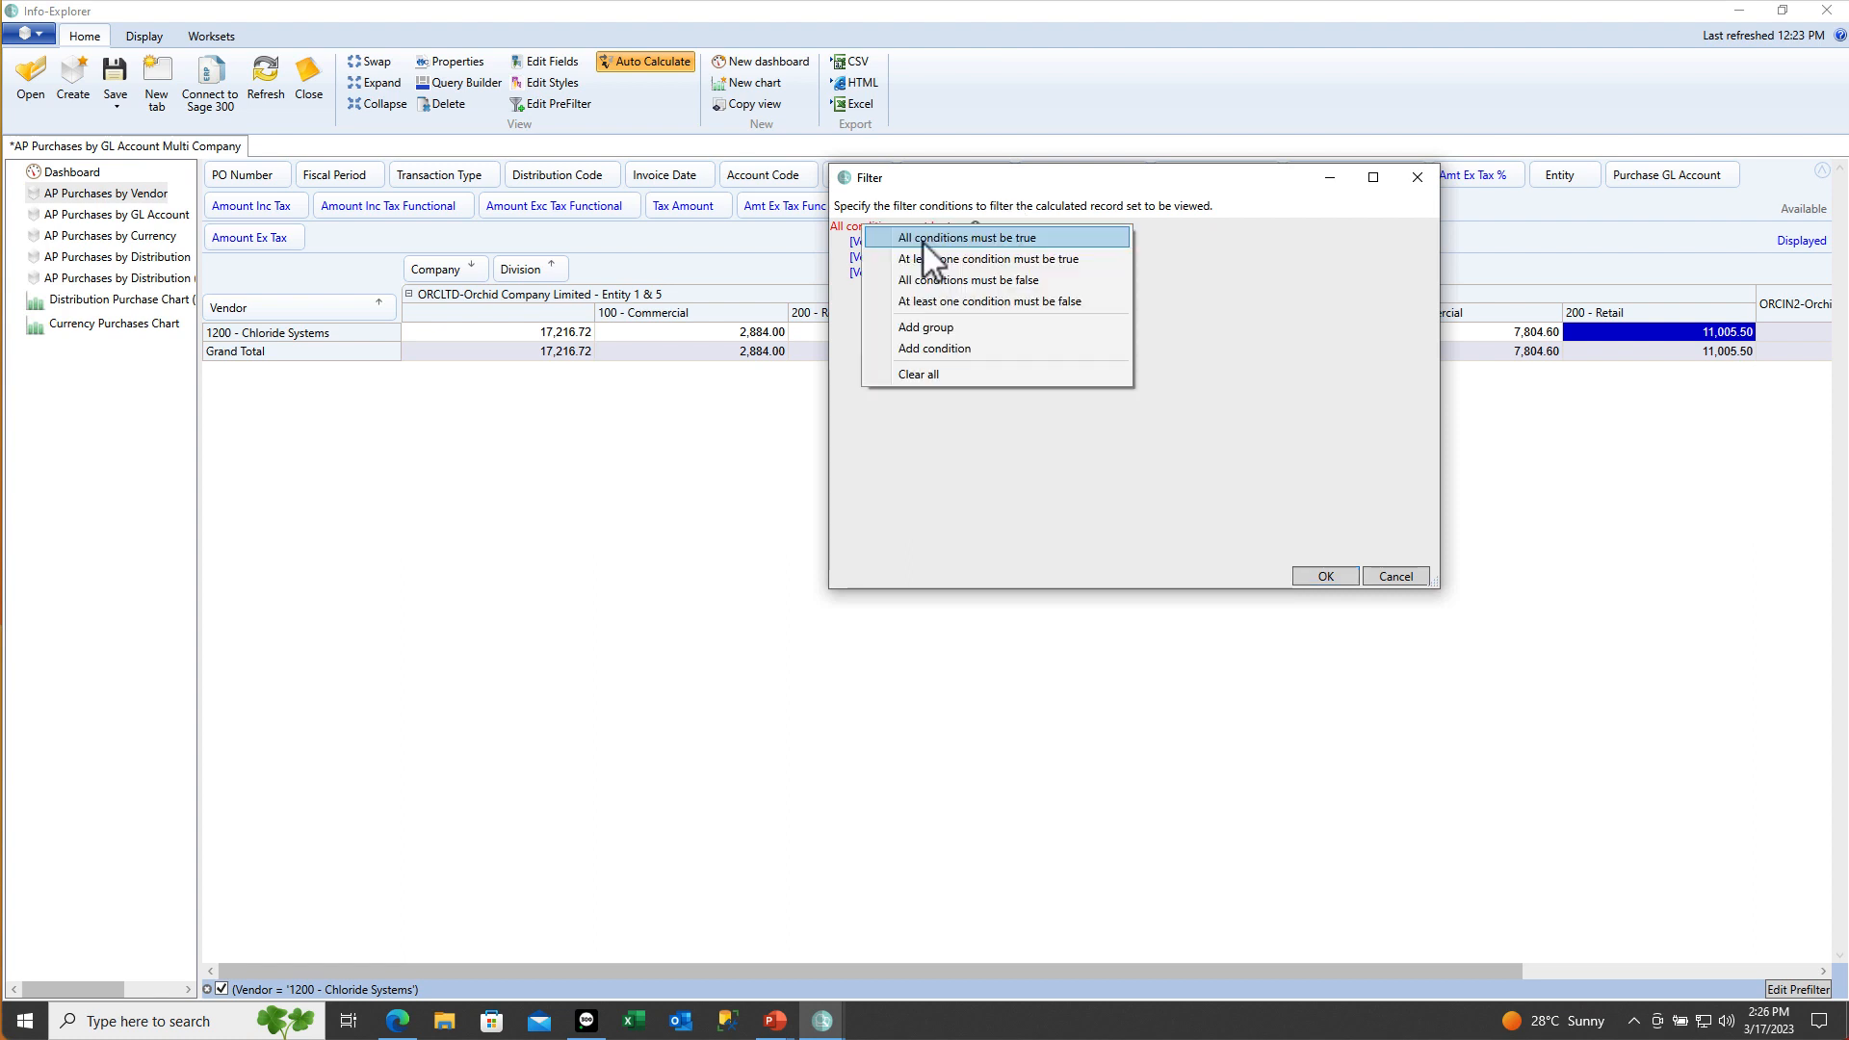
pyautogui.click(1003, 257)
# Set the new conditions to vendors 1450 - Intercontinental Electronics and 4540 - Leon Industries
pyautogui.click(974, 258)
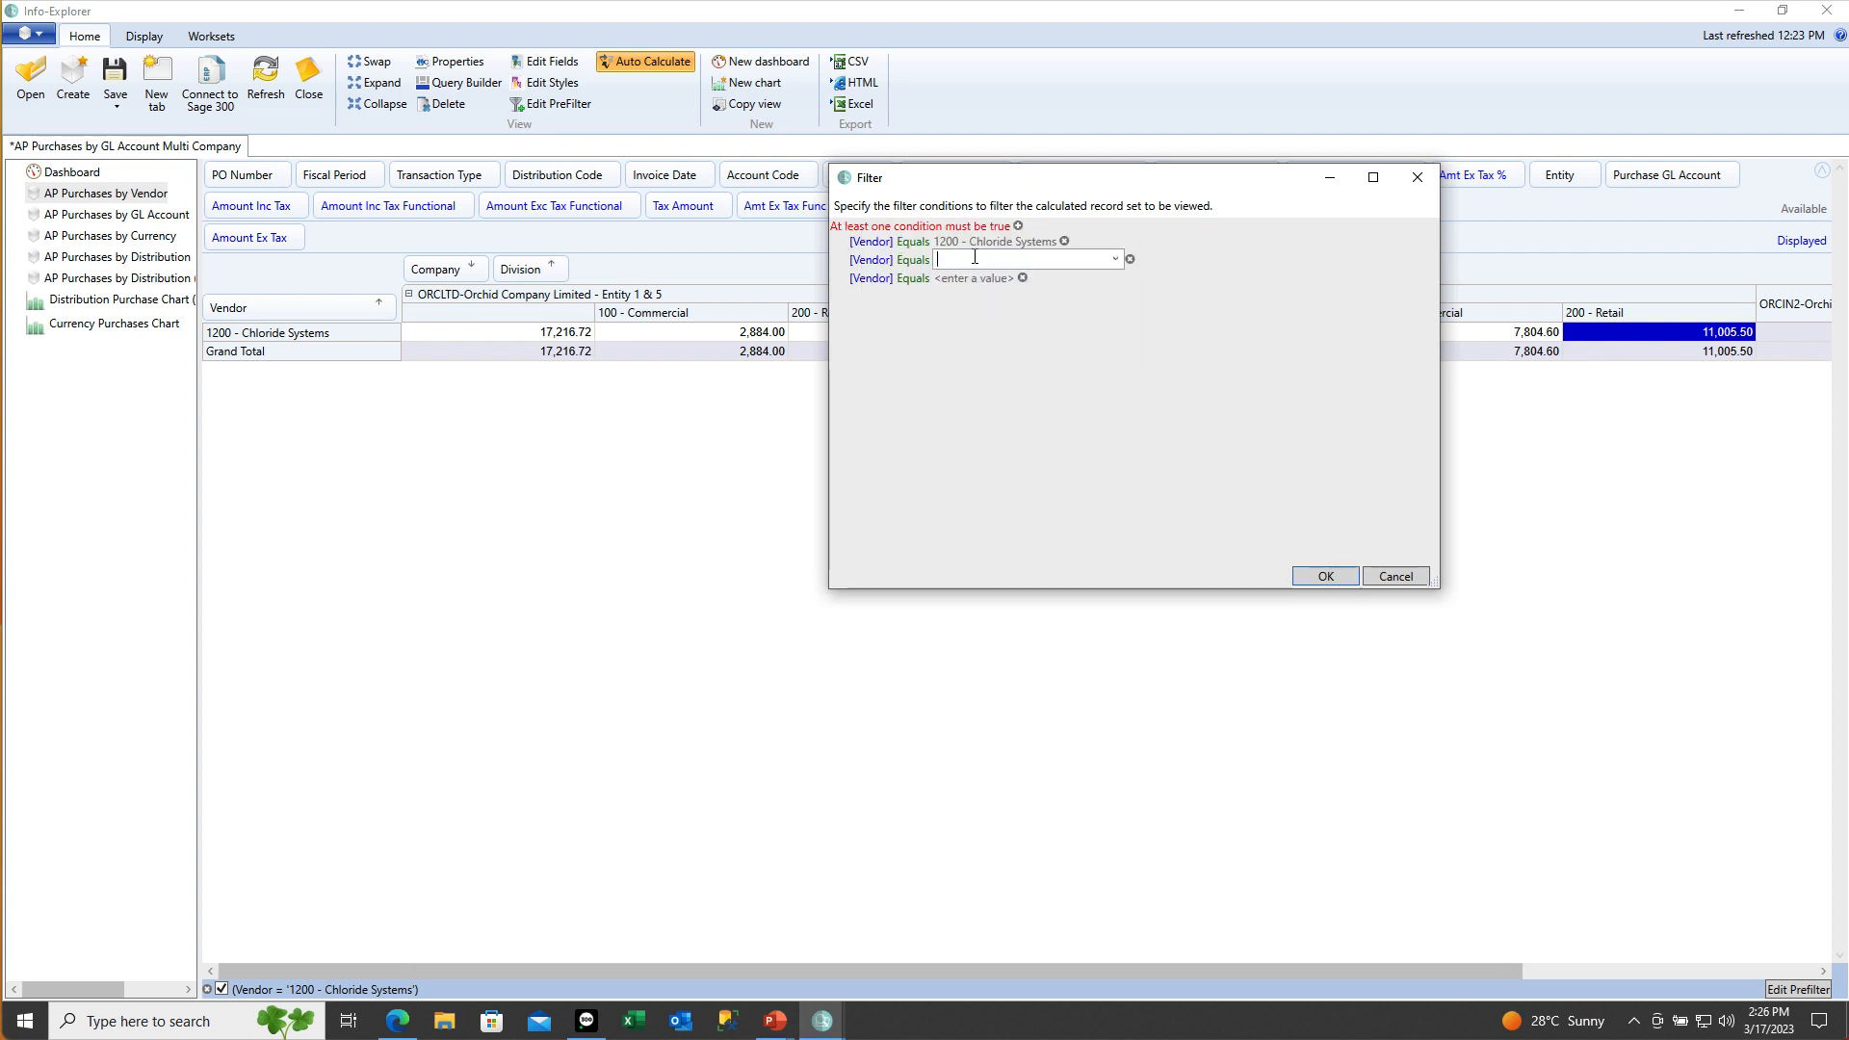
pyautogui.click(1115, 258)
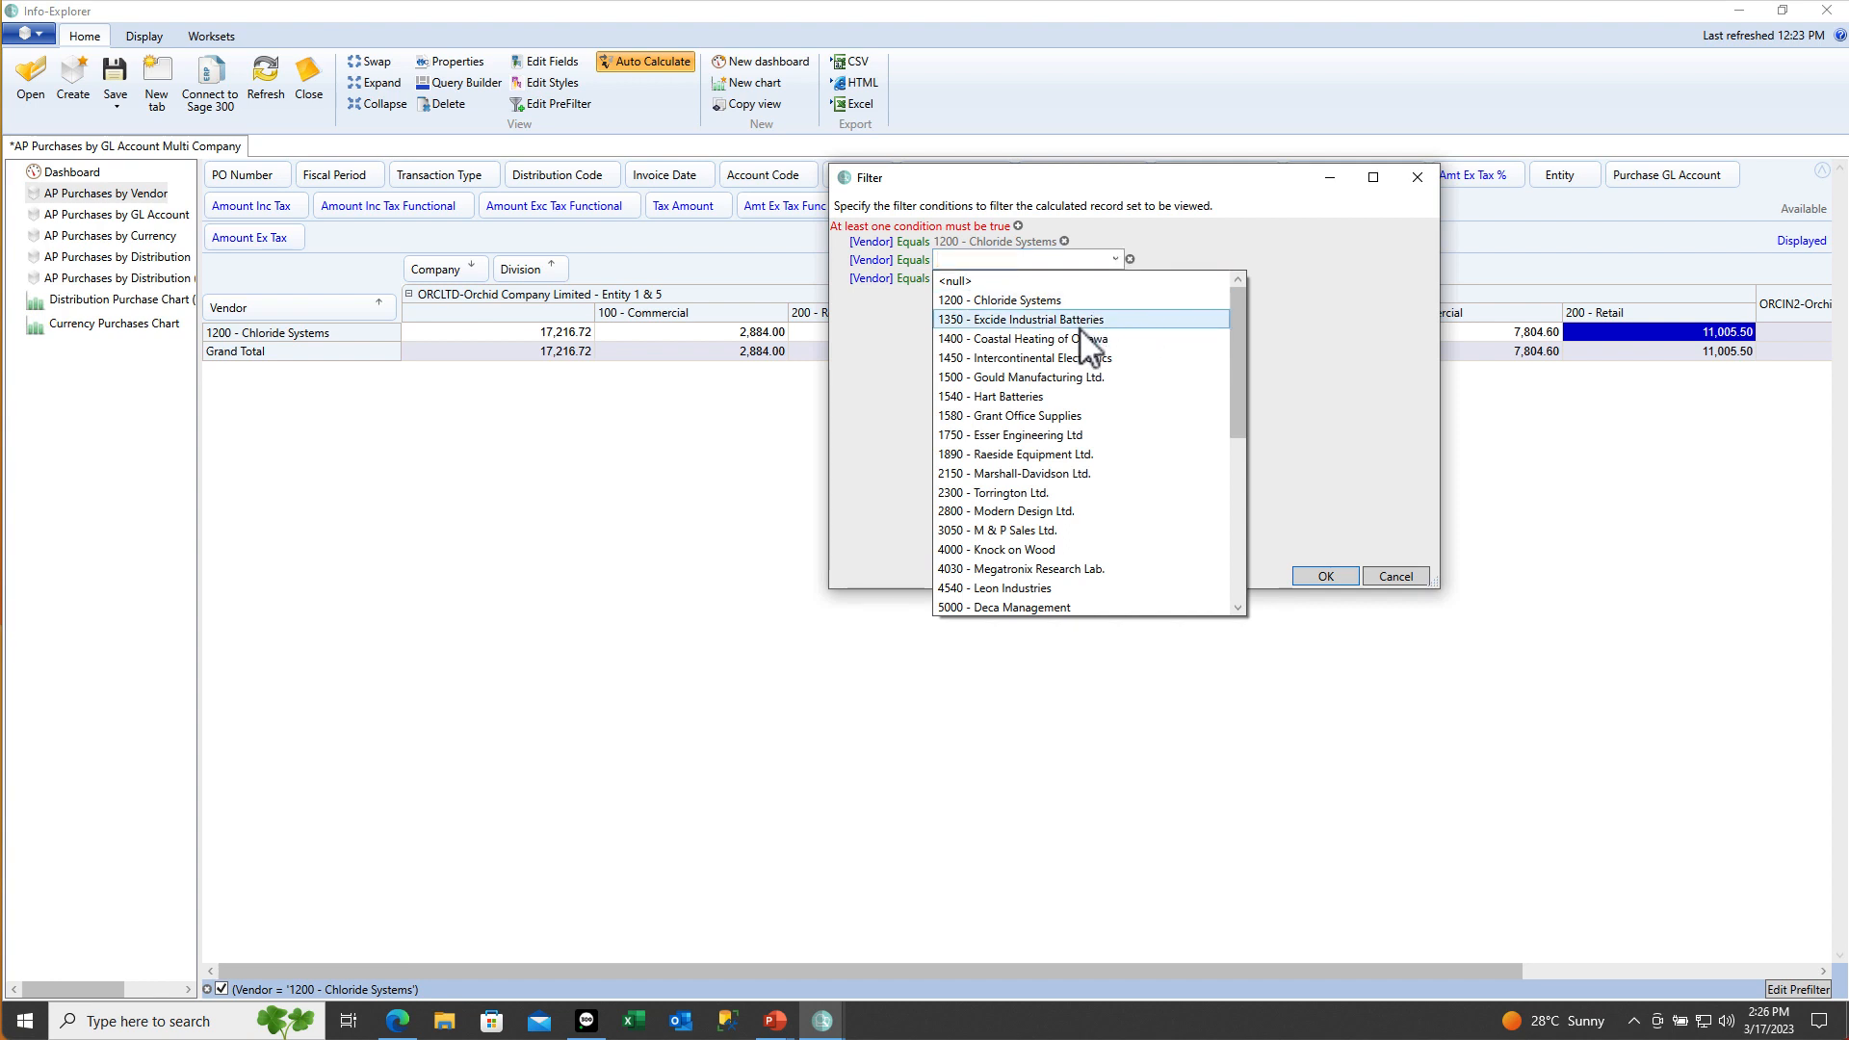
pyautogui.click(1024, 357)
pyautogui.click(973, 285)
pyautogui.click(972, 274)
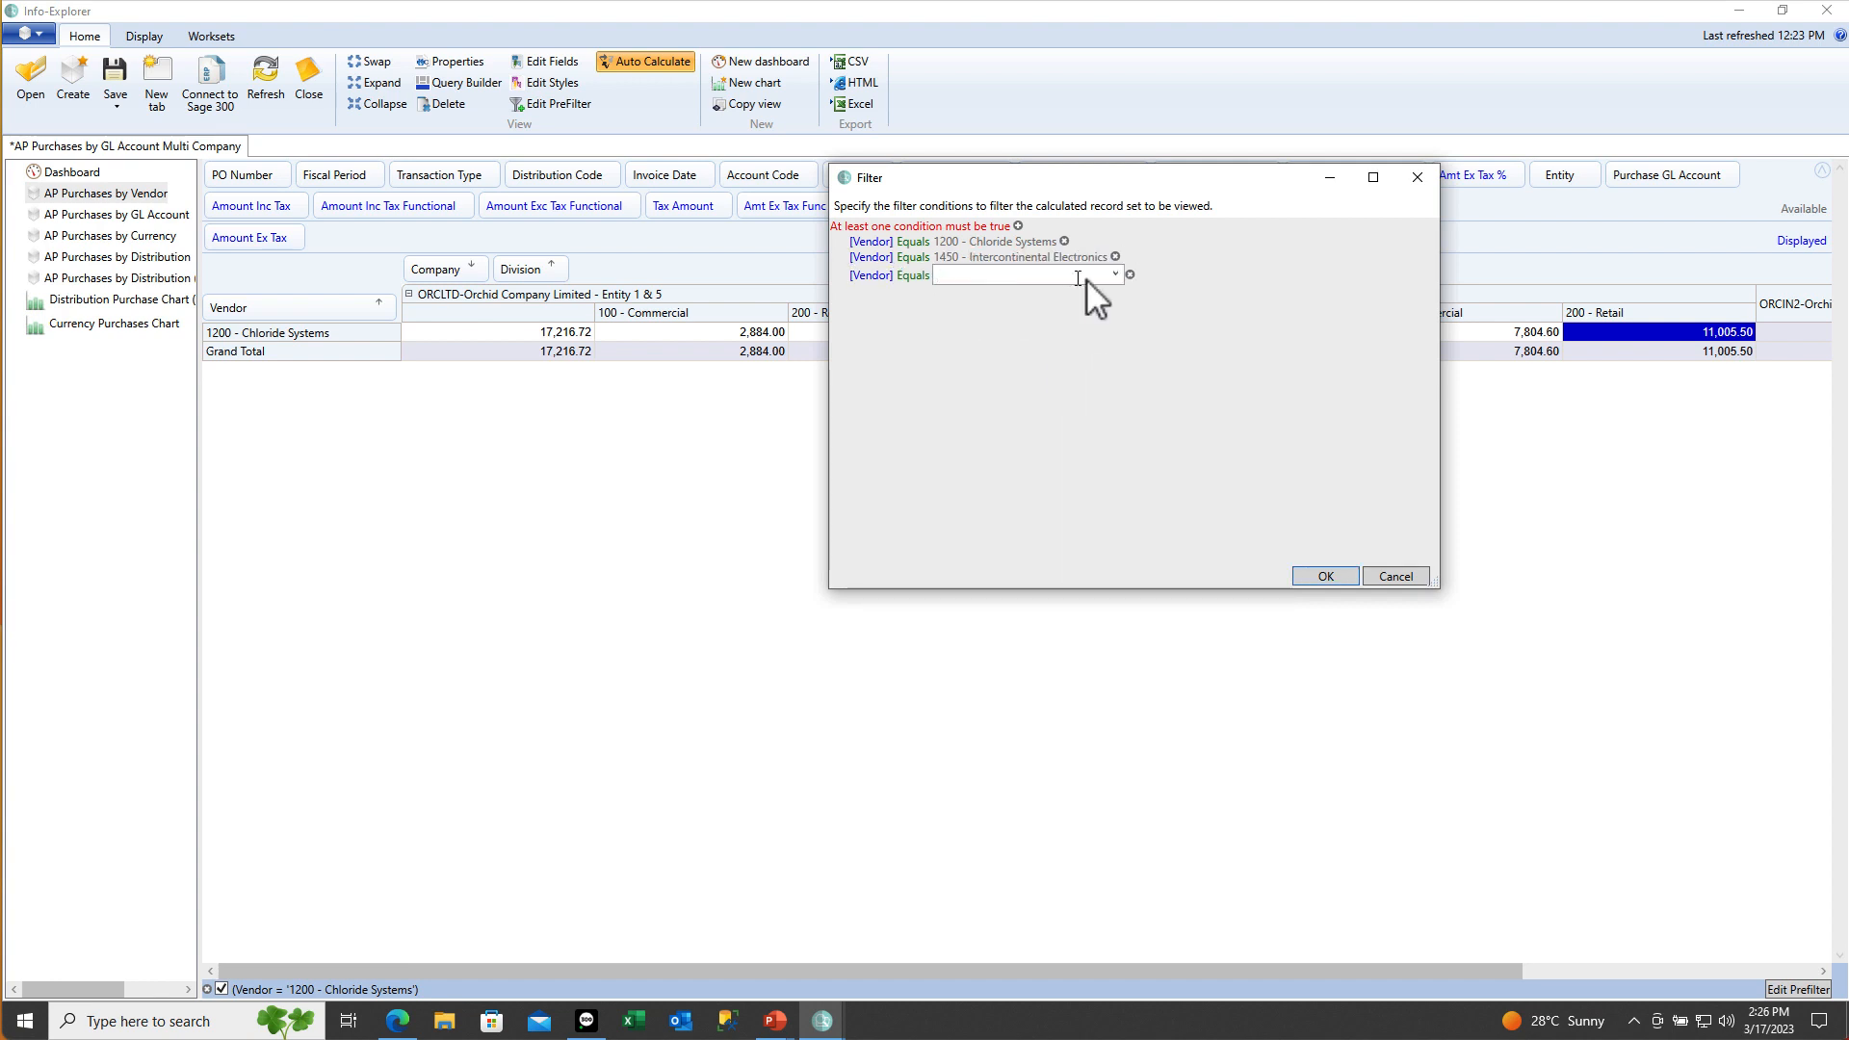
pyautogui.click(1115, 275)
pyautogui.click(1011, 603)
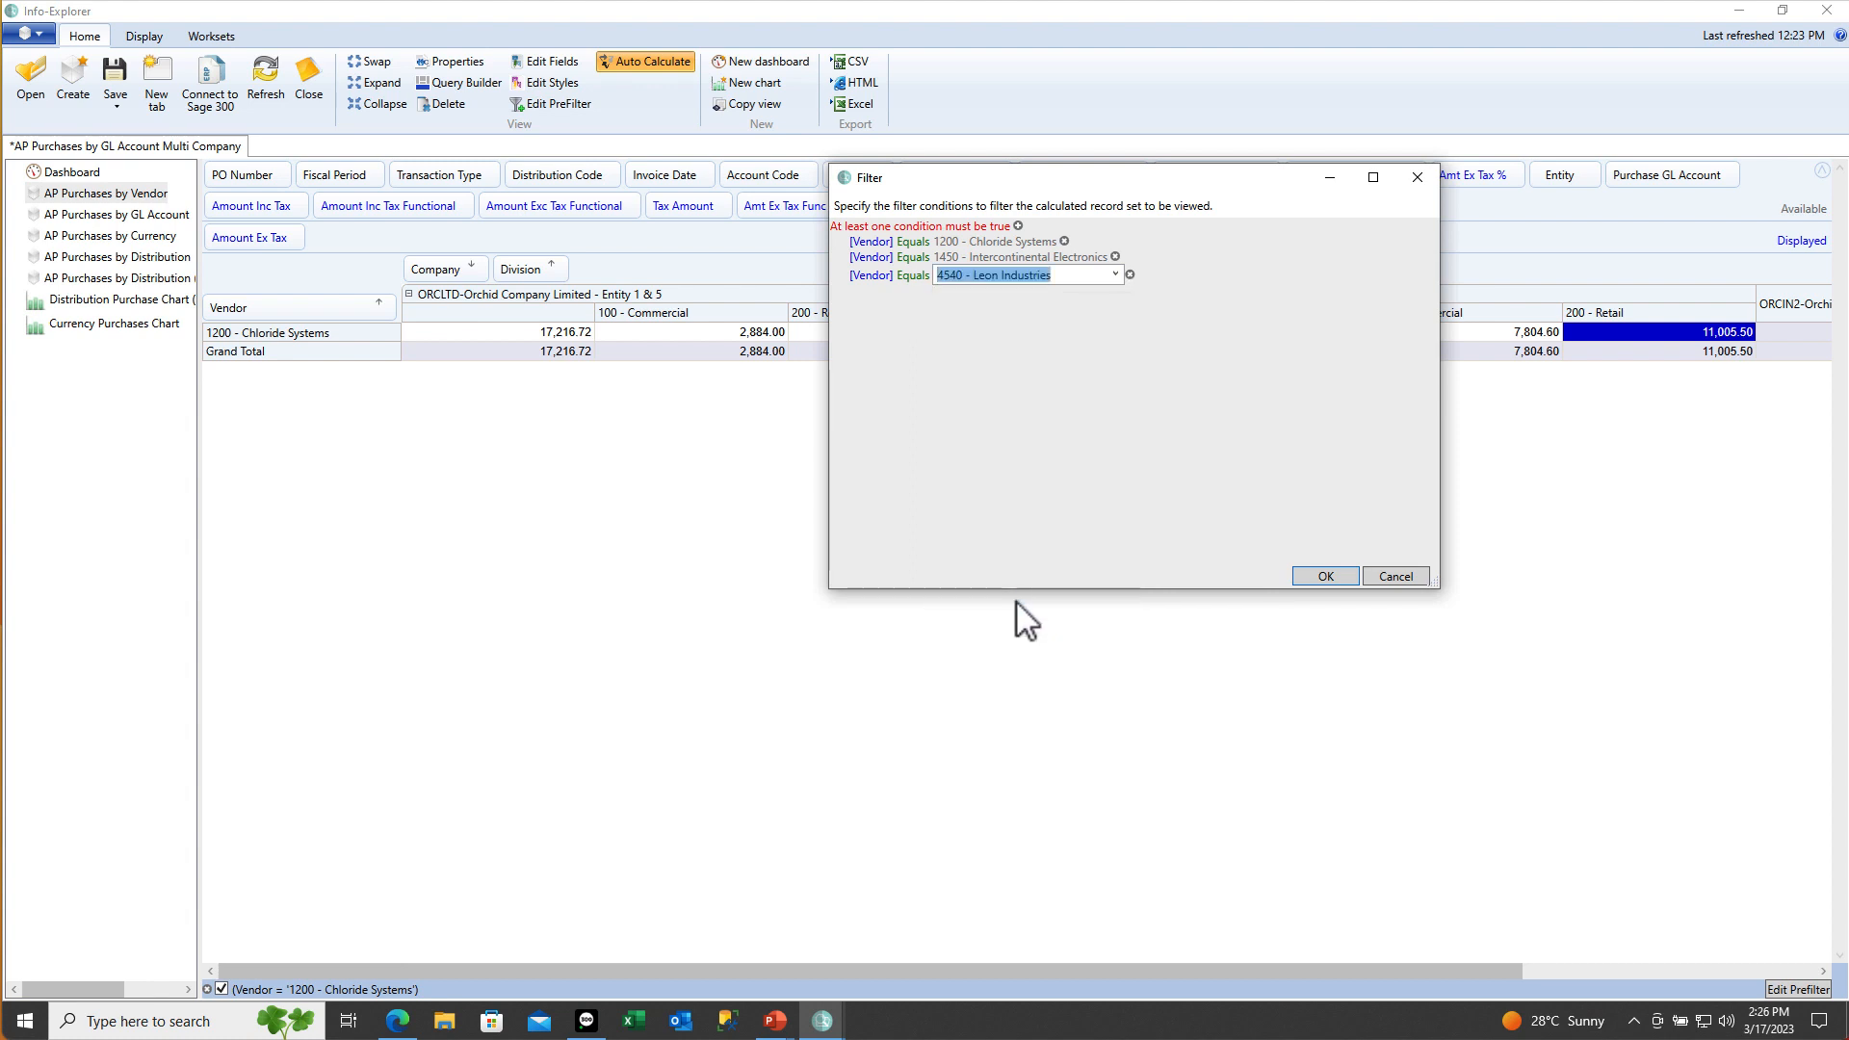
# Apply the Vendor 1200 OR 1450 OR 4540 prefilter, then switch it off to show all vendors
pyautogui.click(1326, 578)
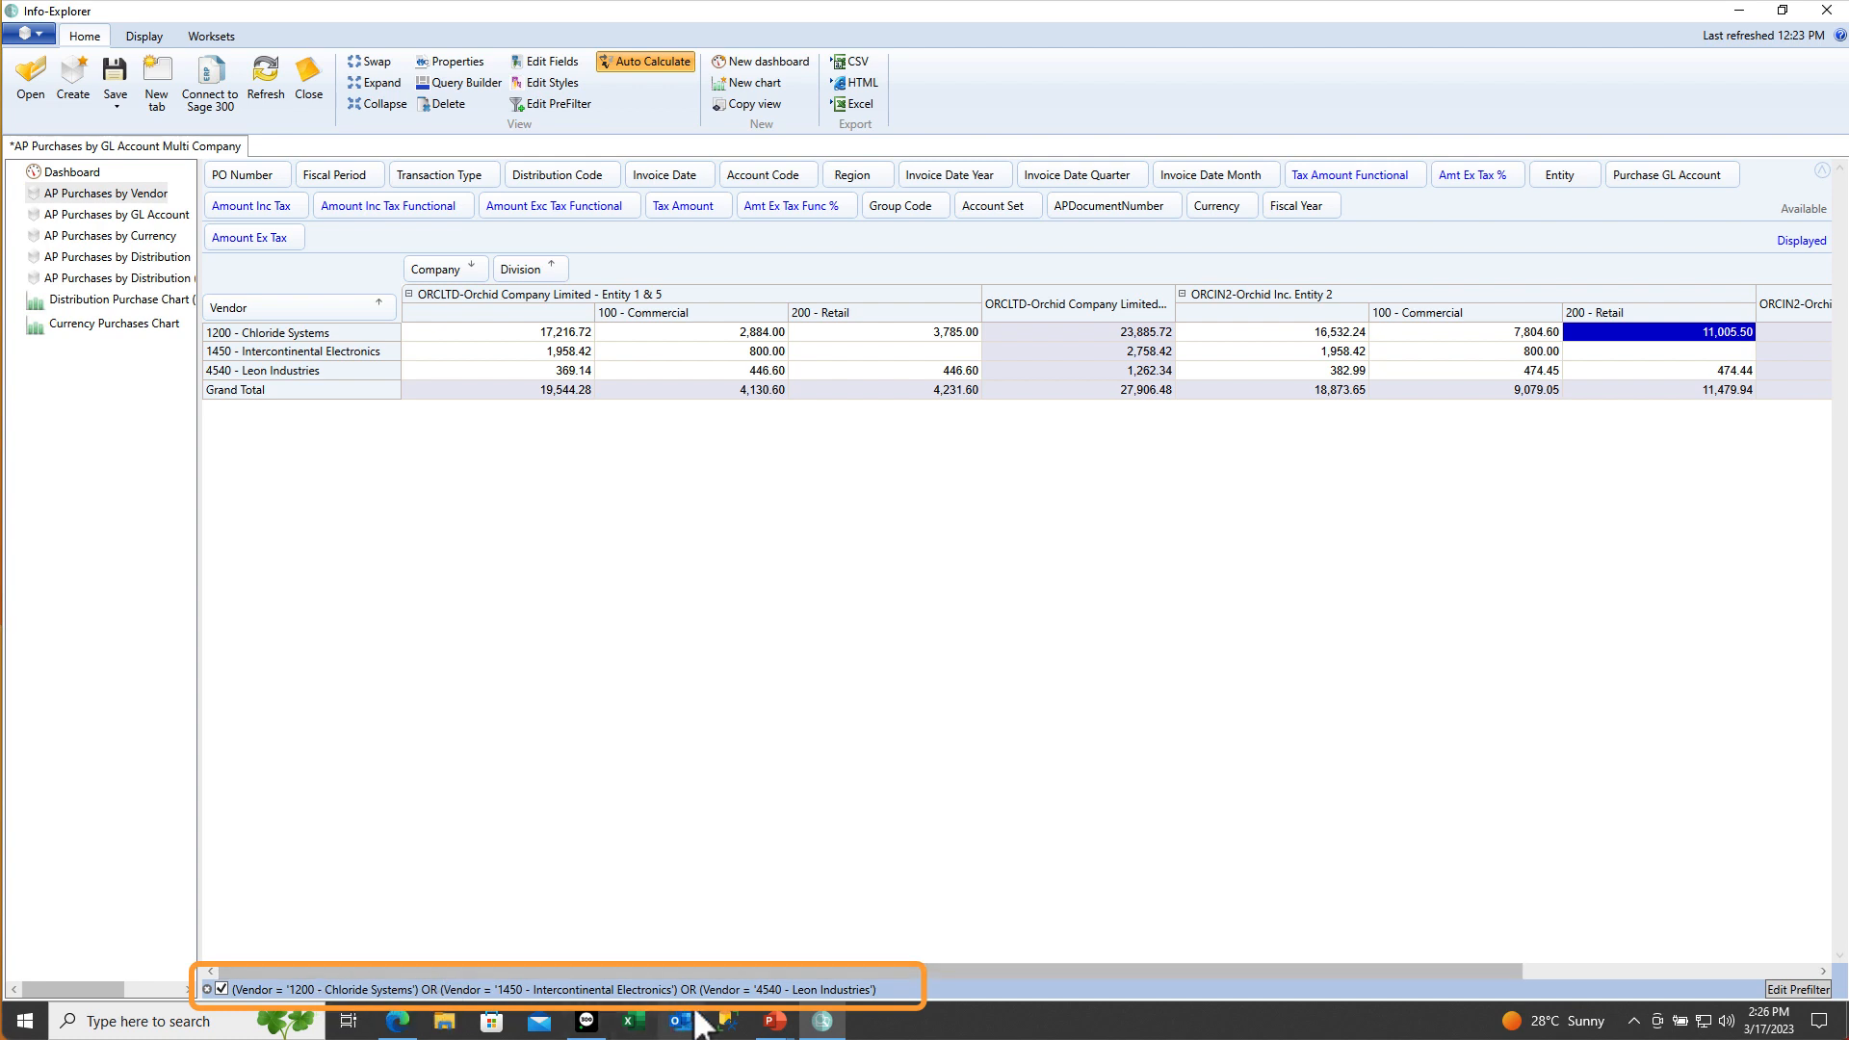
pyautogui.click(222, 989)
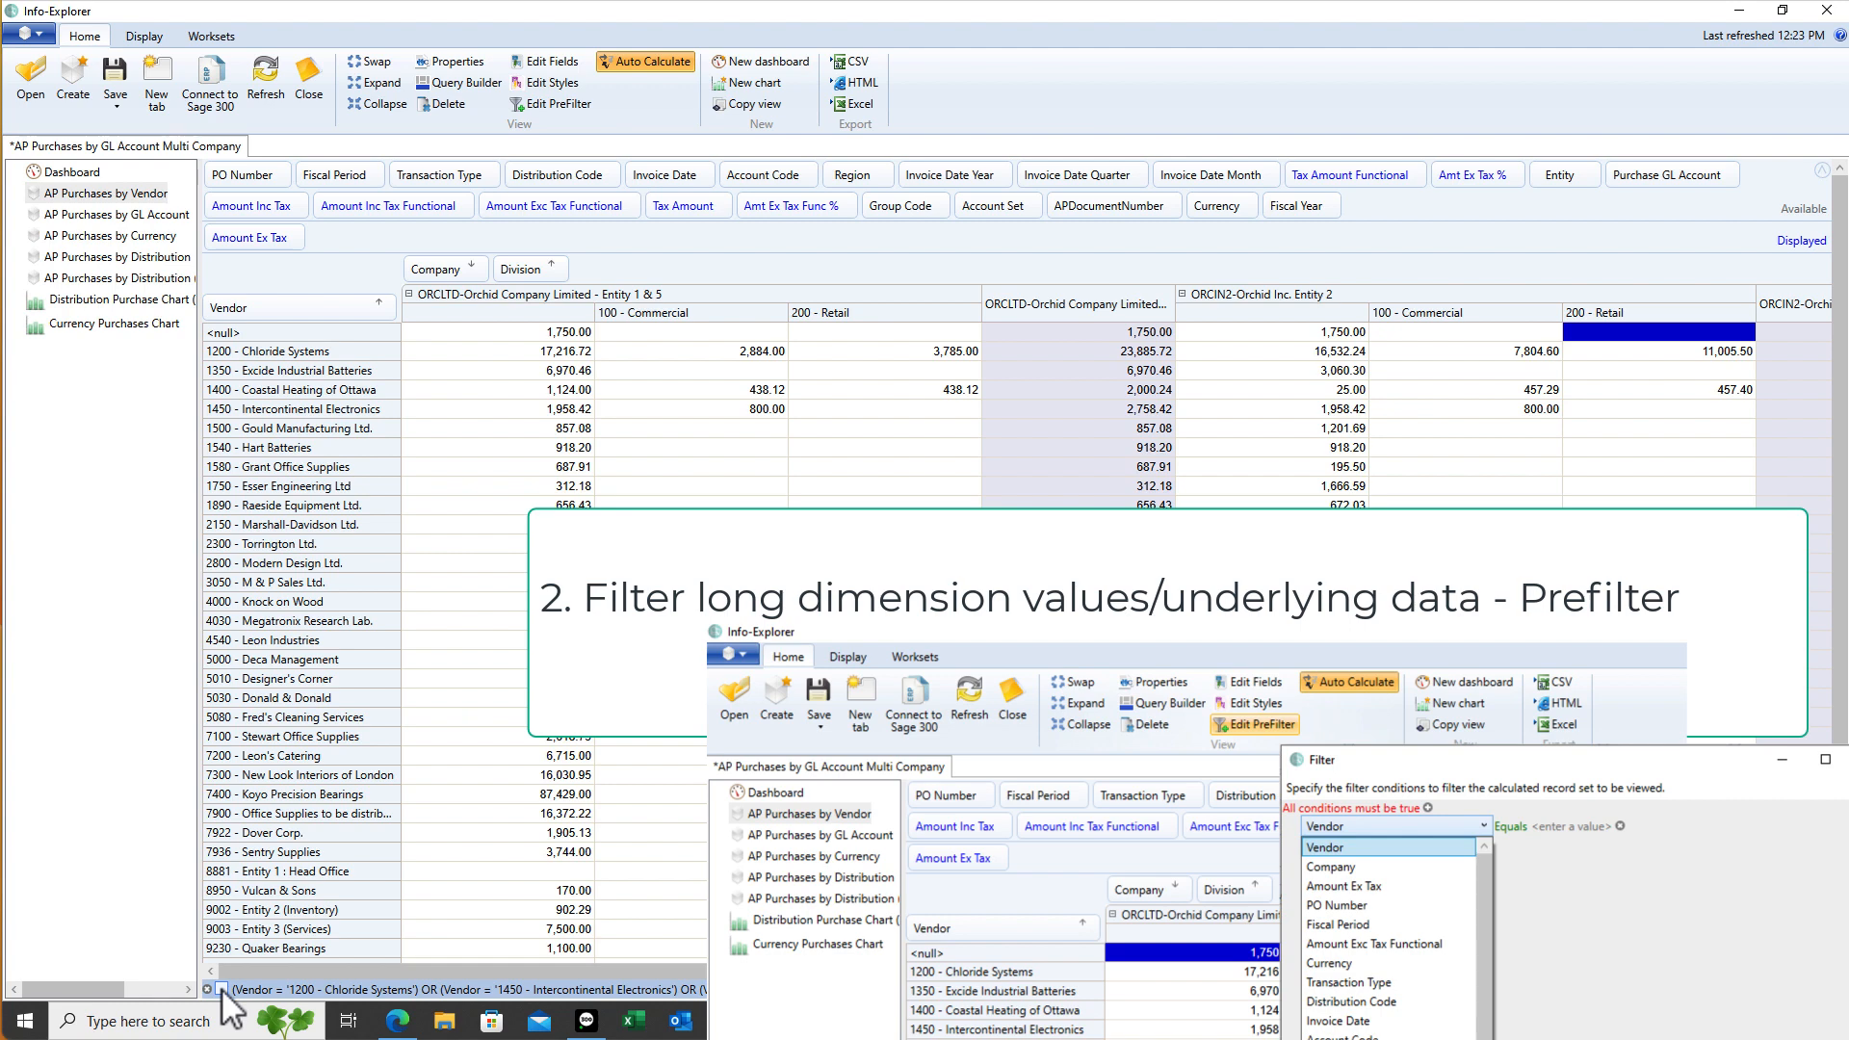
pyautogui.click(496, 350)
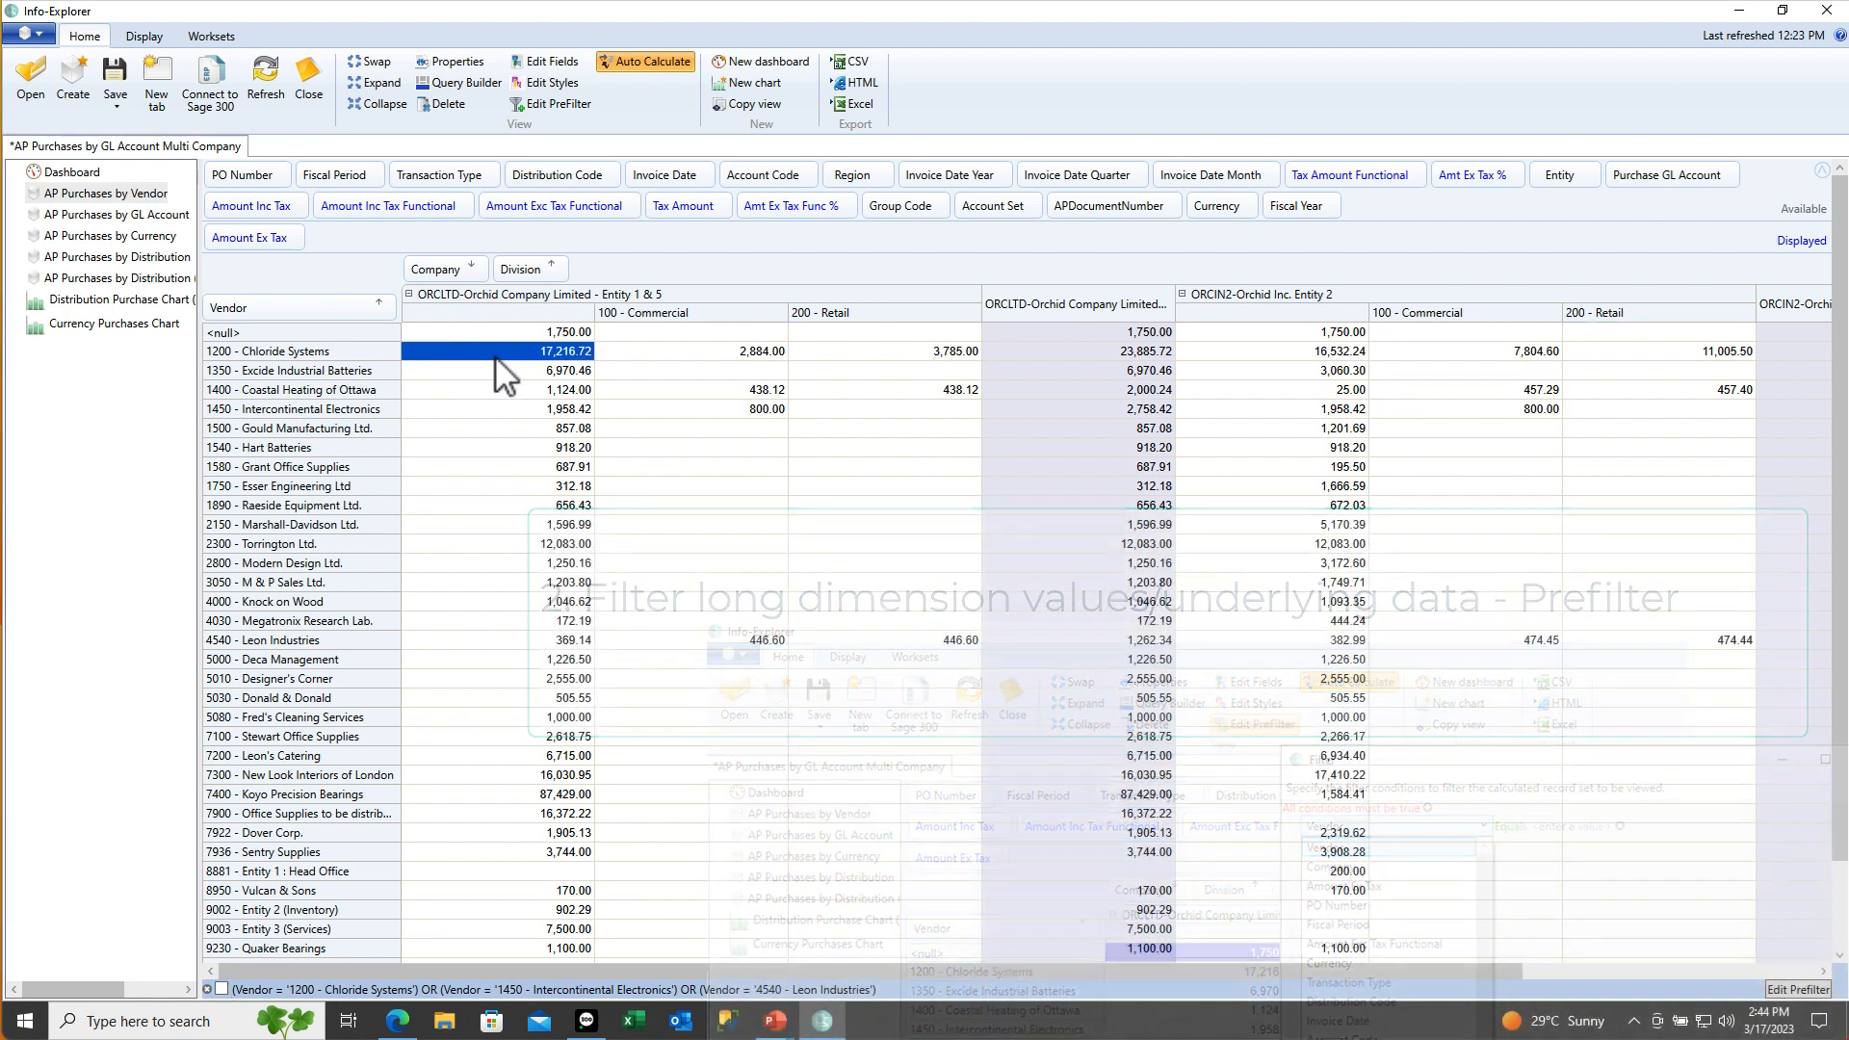
# Remove the three vendor conditions from the prefilter
pyautogui.click(1776, 990)
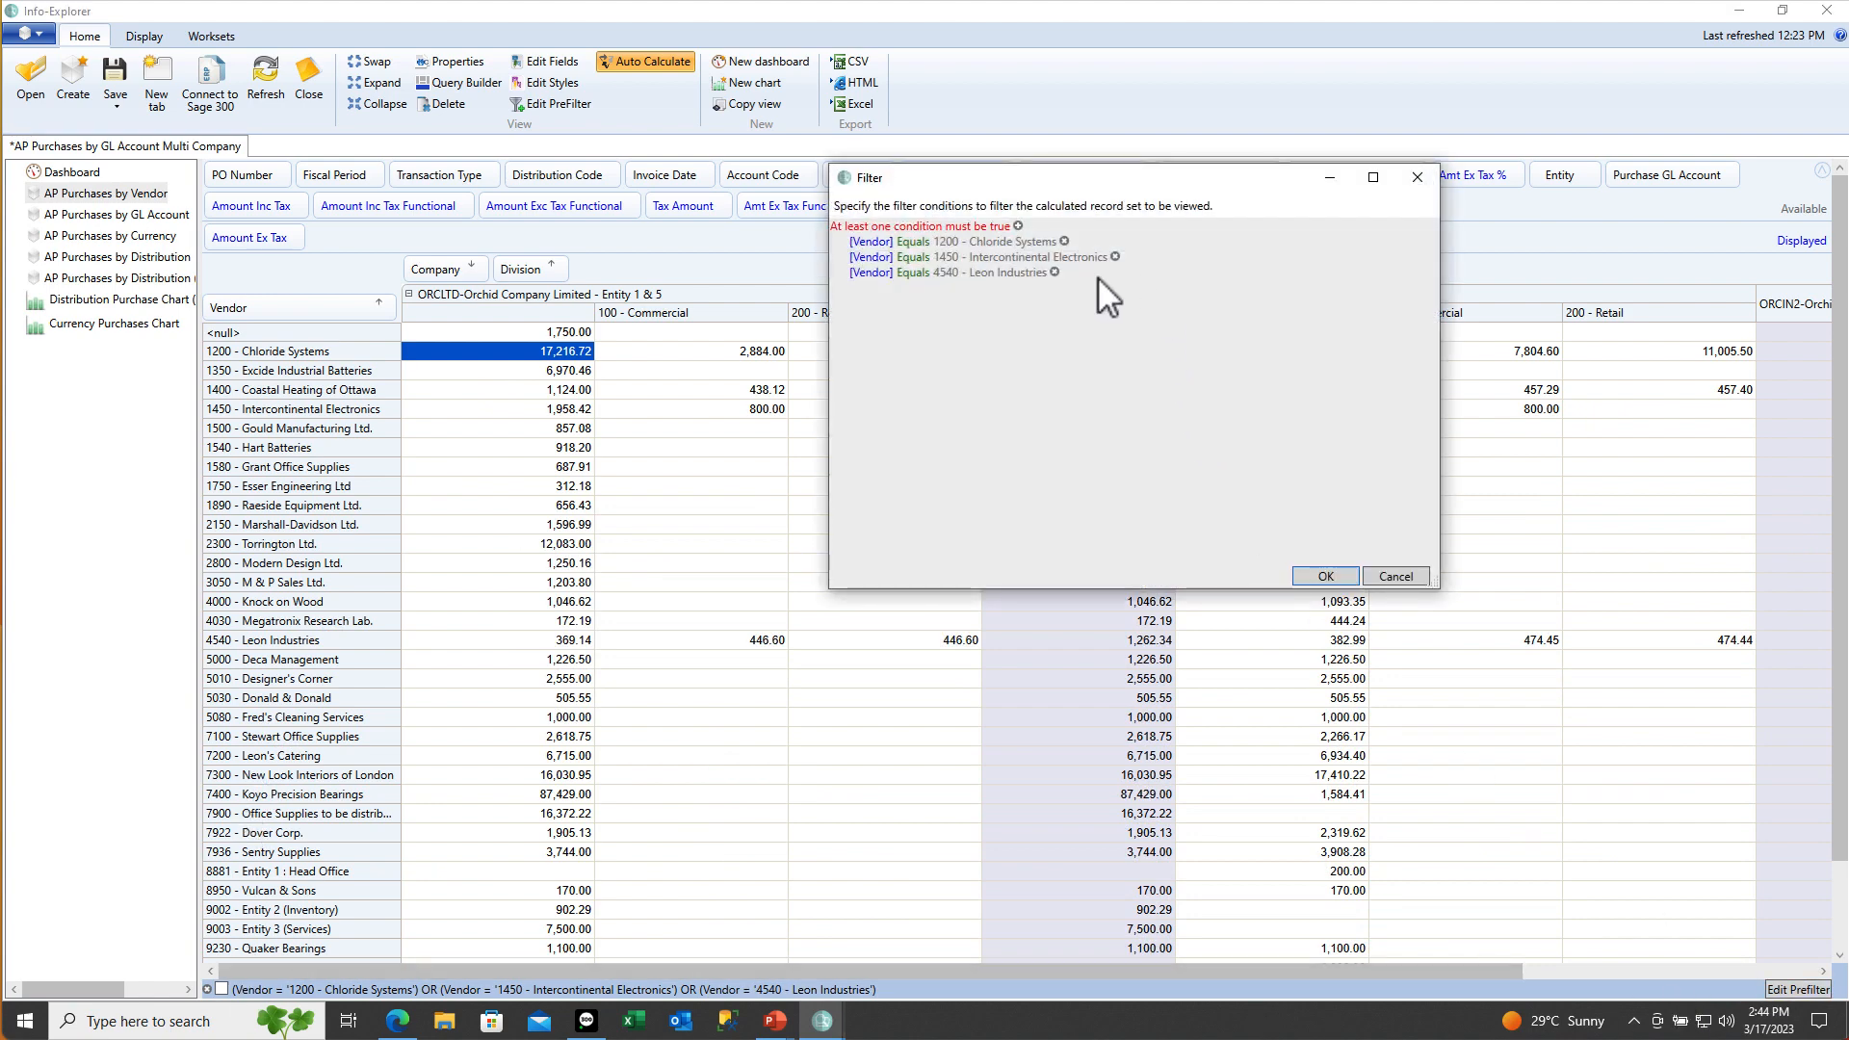
pyautogui.click(1054, 273)
pyautogui.click(1115, 257)
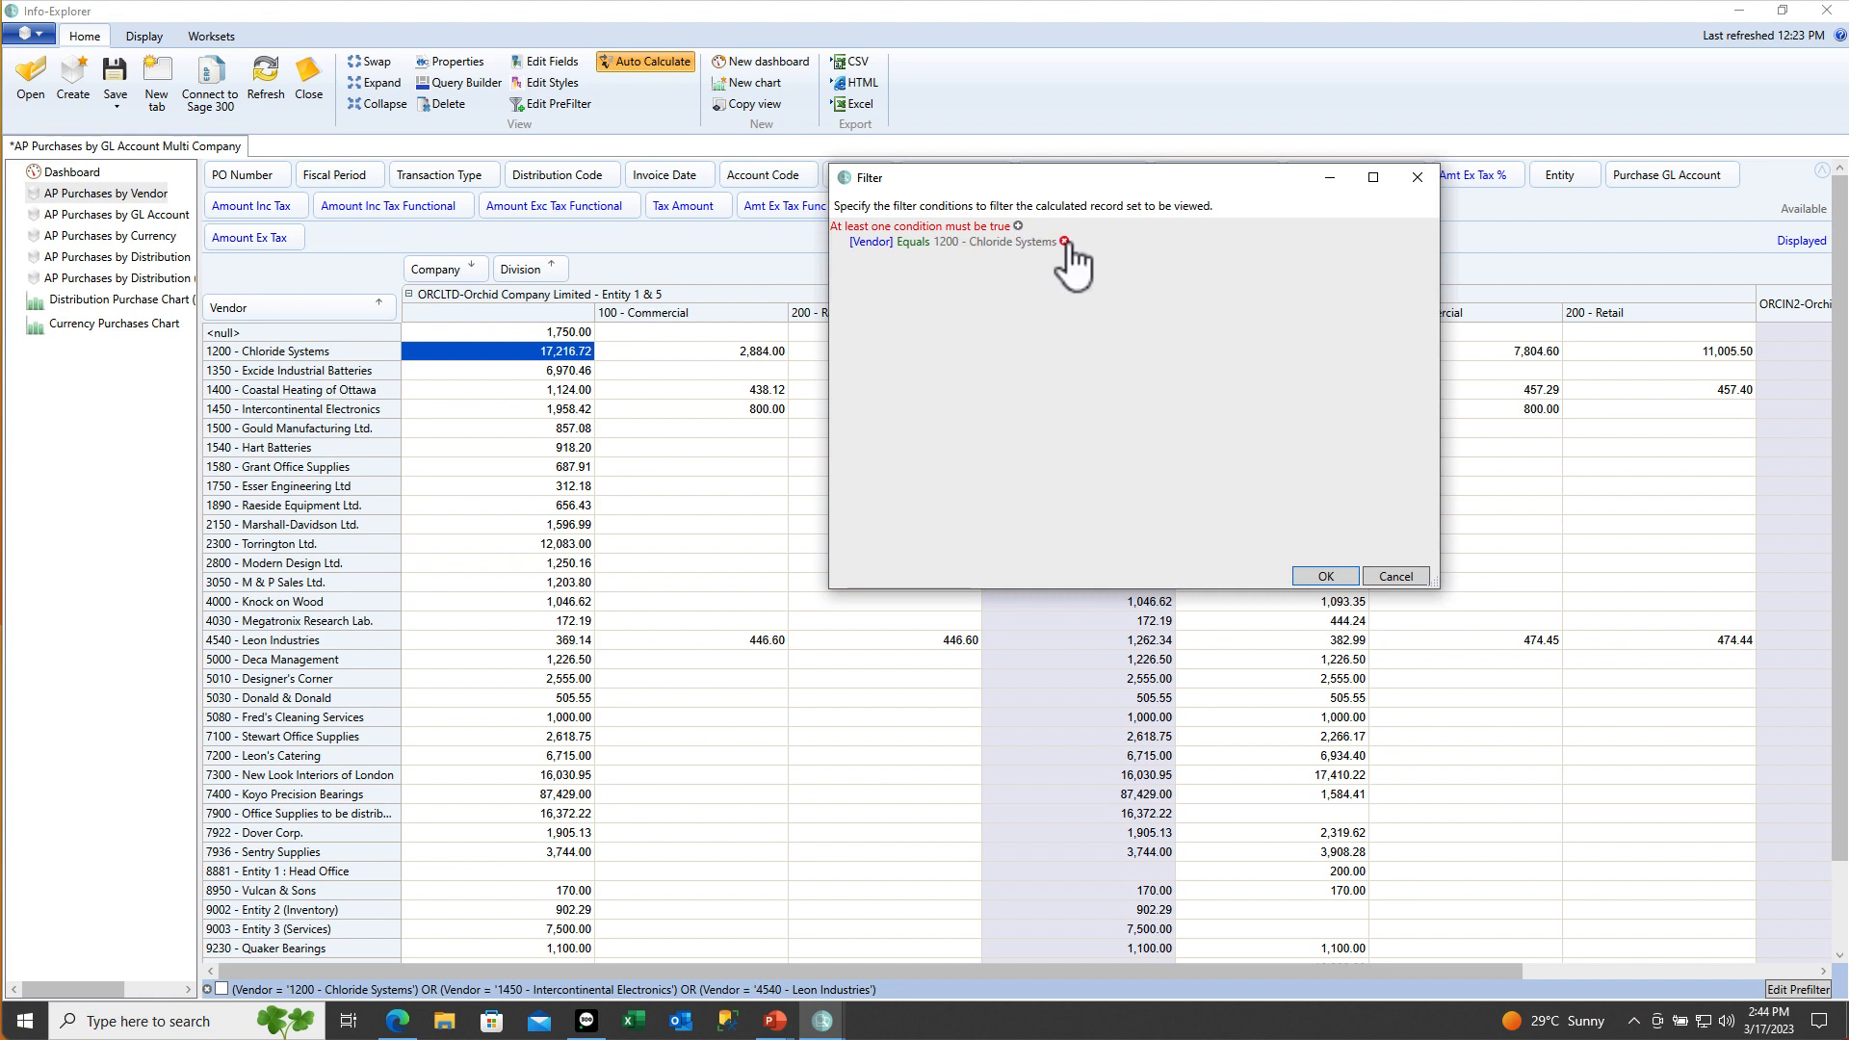
pyautogui.click(1064, 241)
# Add prefilter condition Amount Ex Tax greater than 15000 and apply it
pyautogui.click(1018, 225)
pyautogui.click(872, 243)
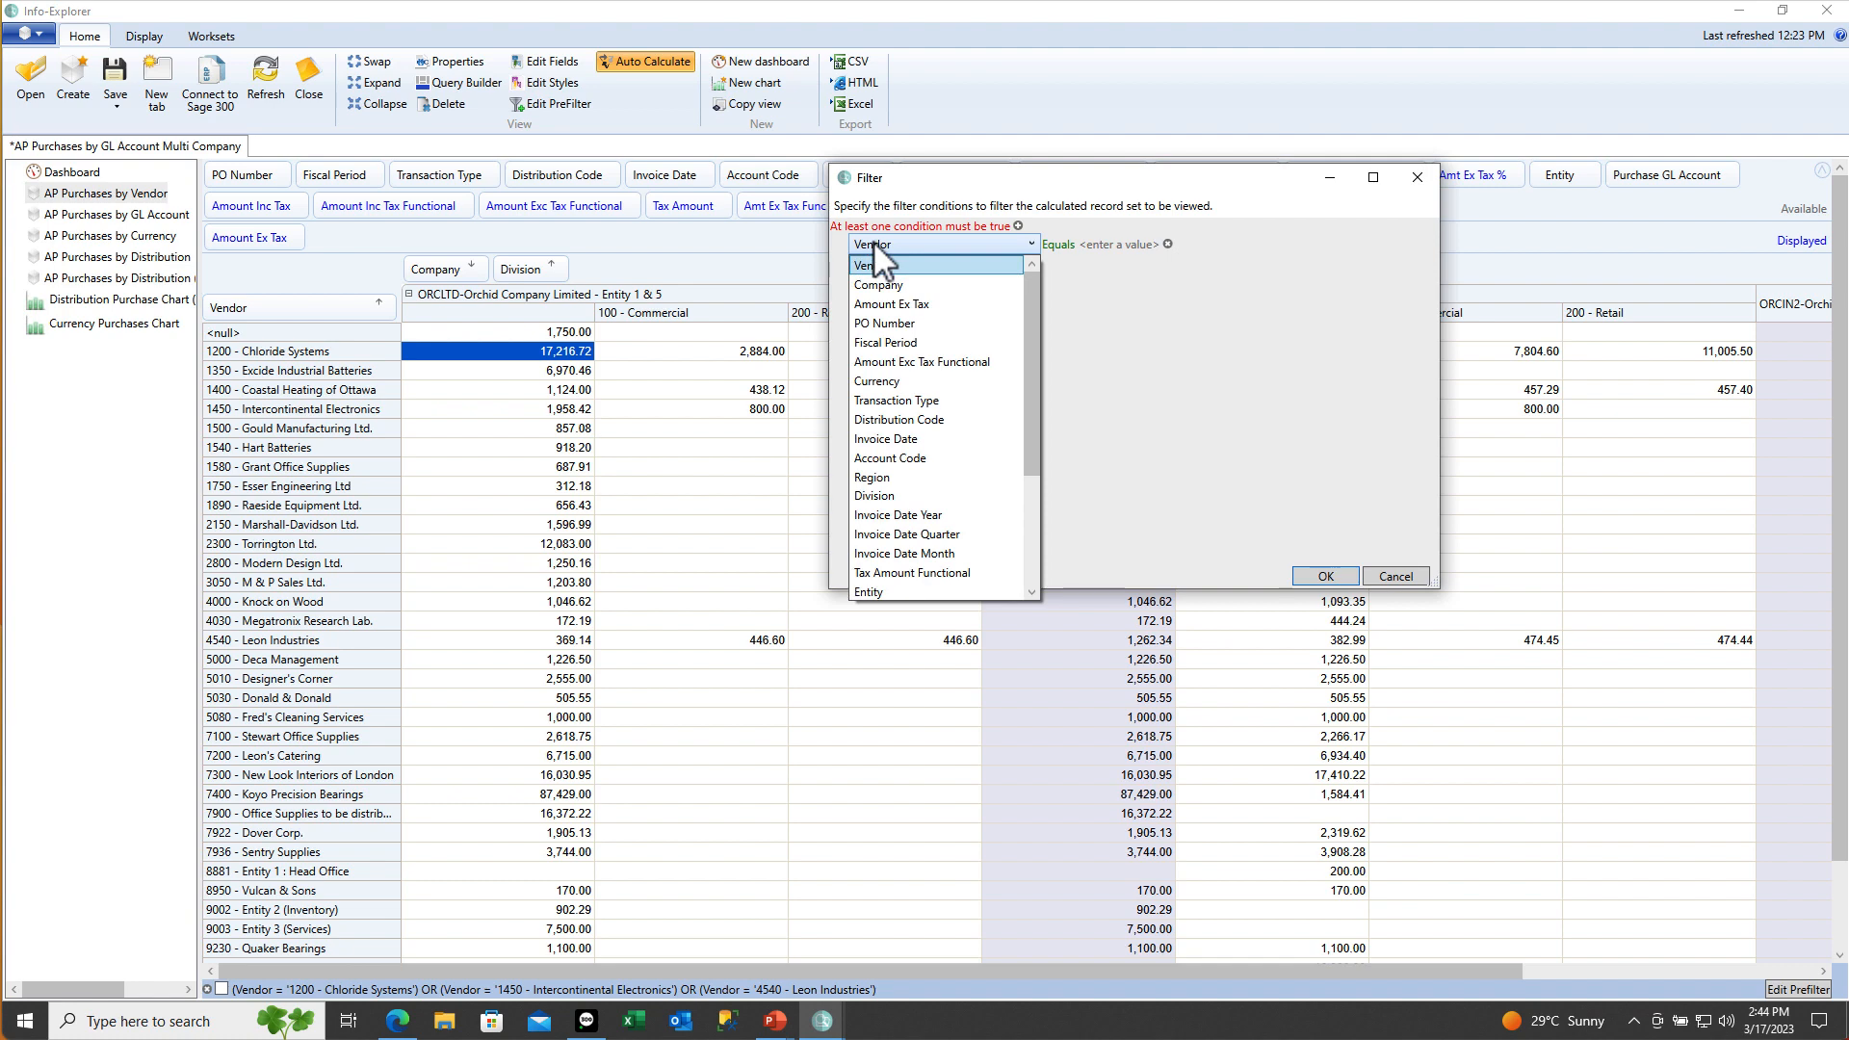
pyautogui.click(869, 302)
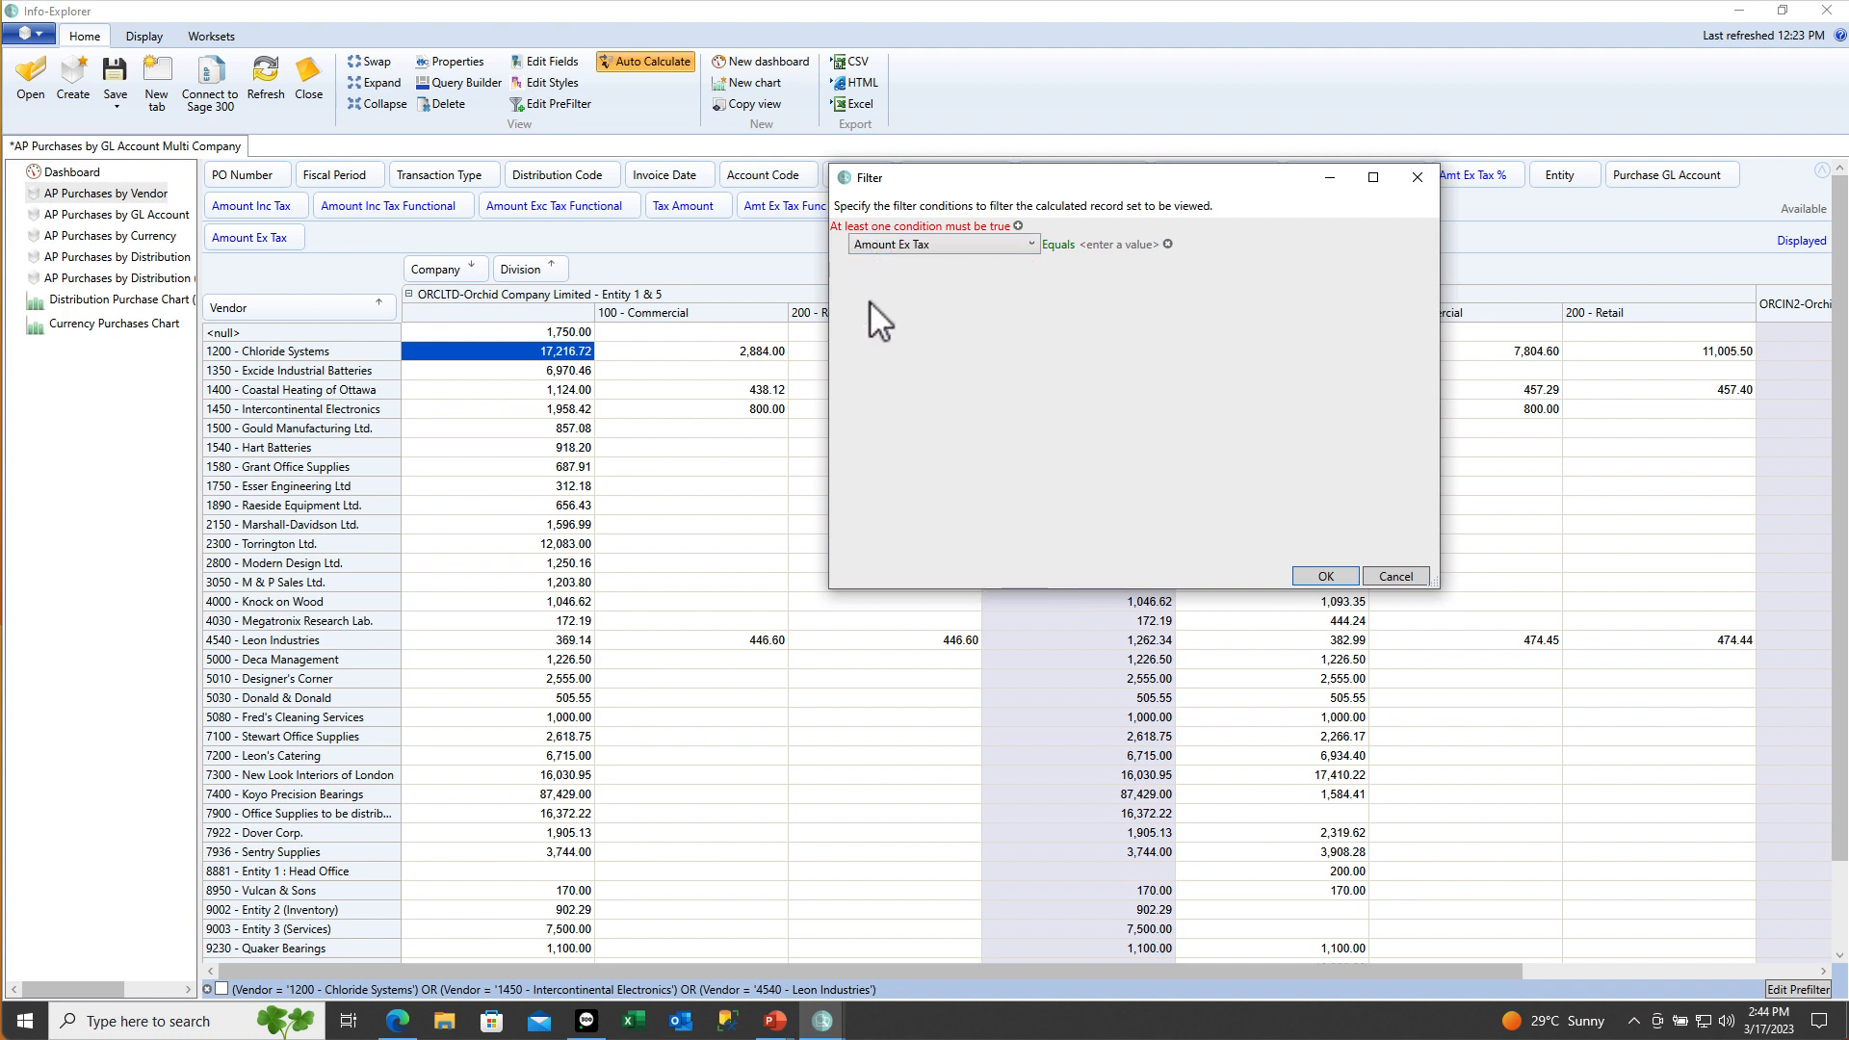
pyautogui.click(1063, 257)
pyautogui.click(949, 243)
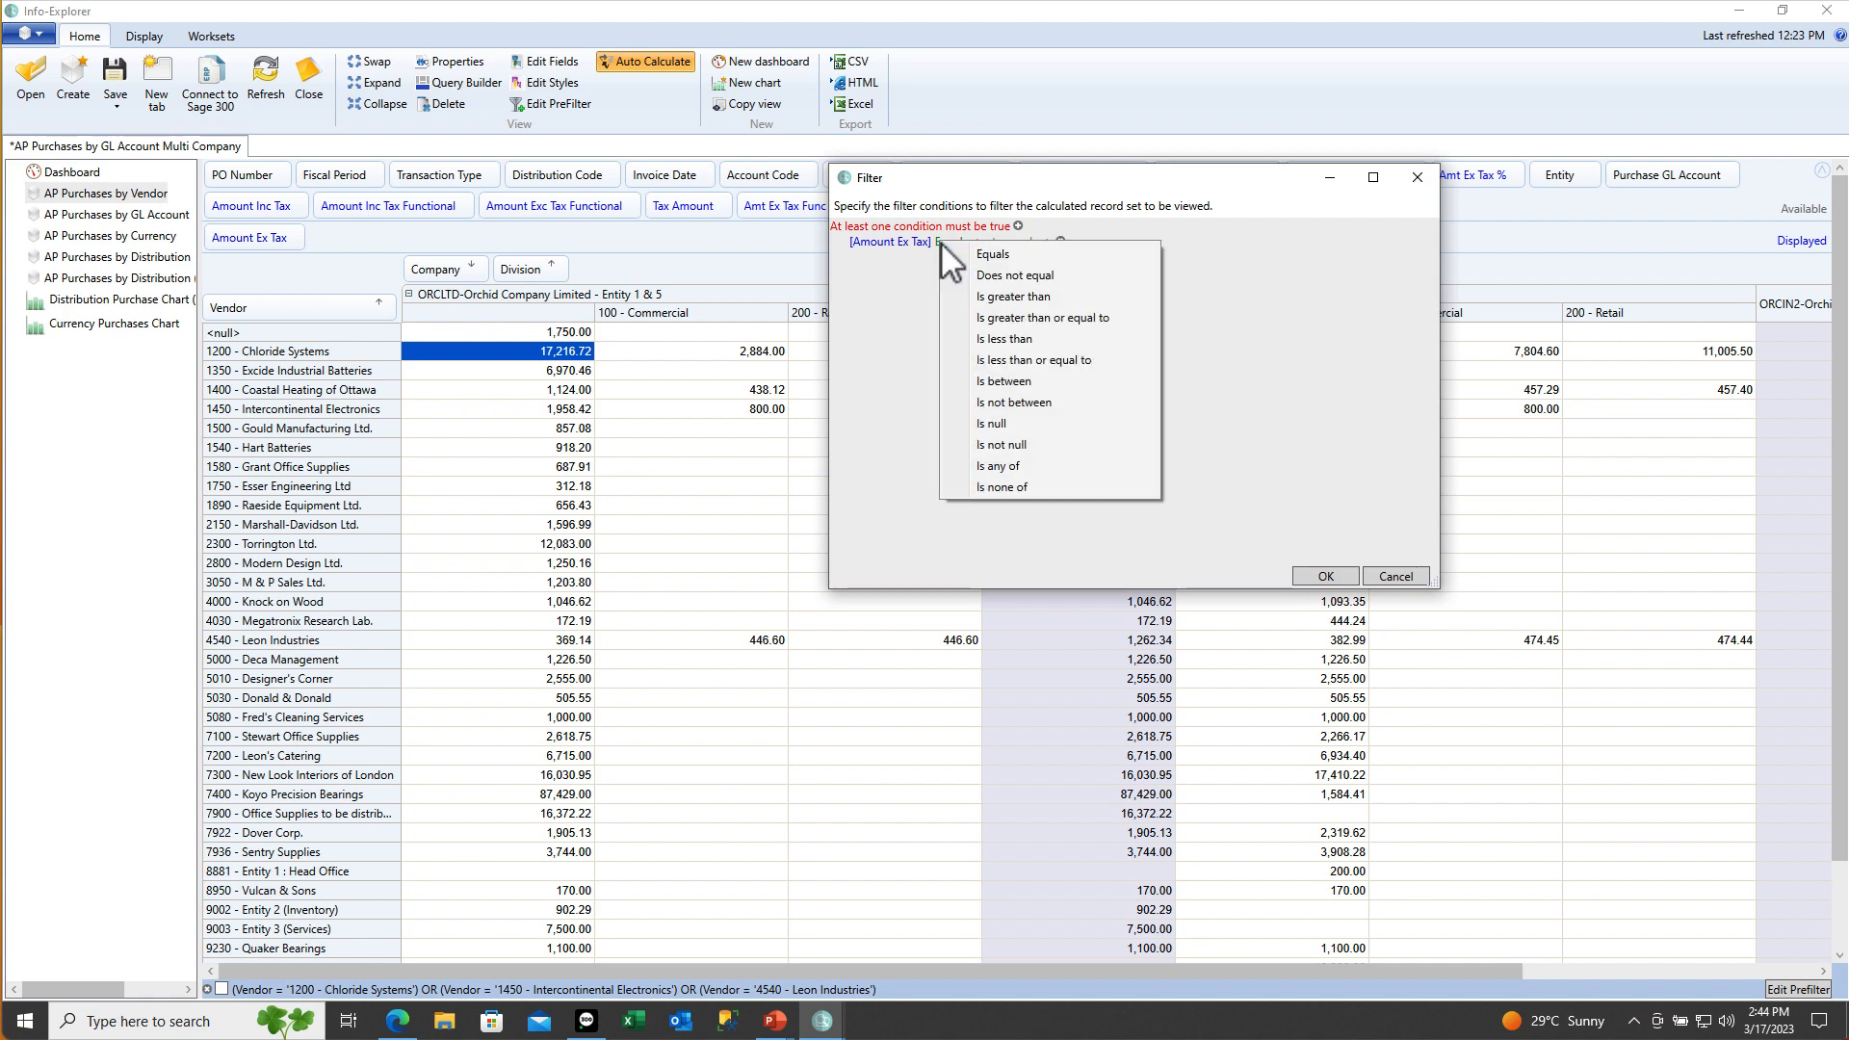
pyautogui.click(993, 298)
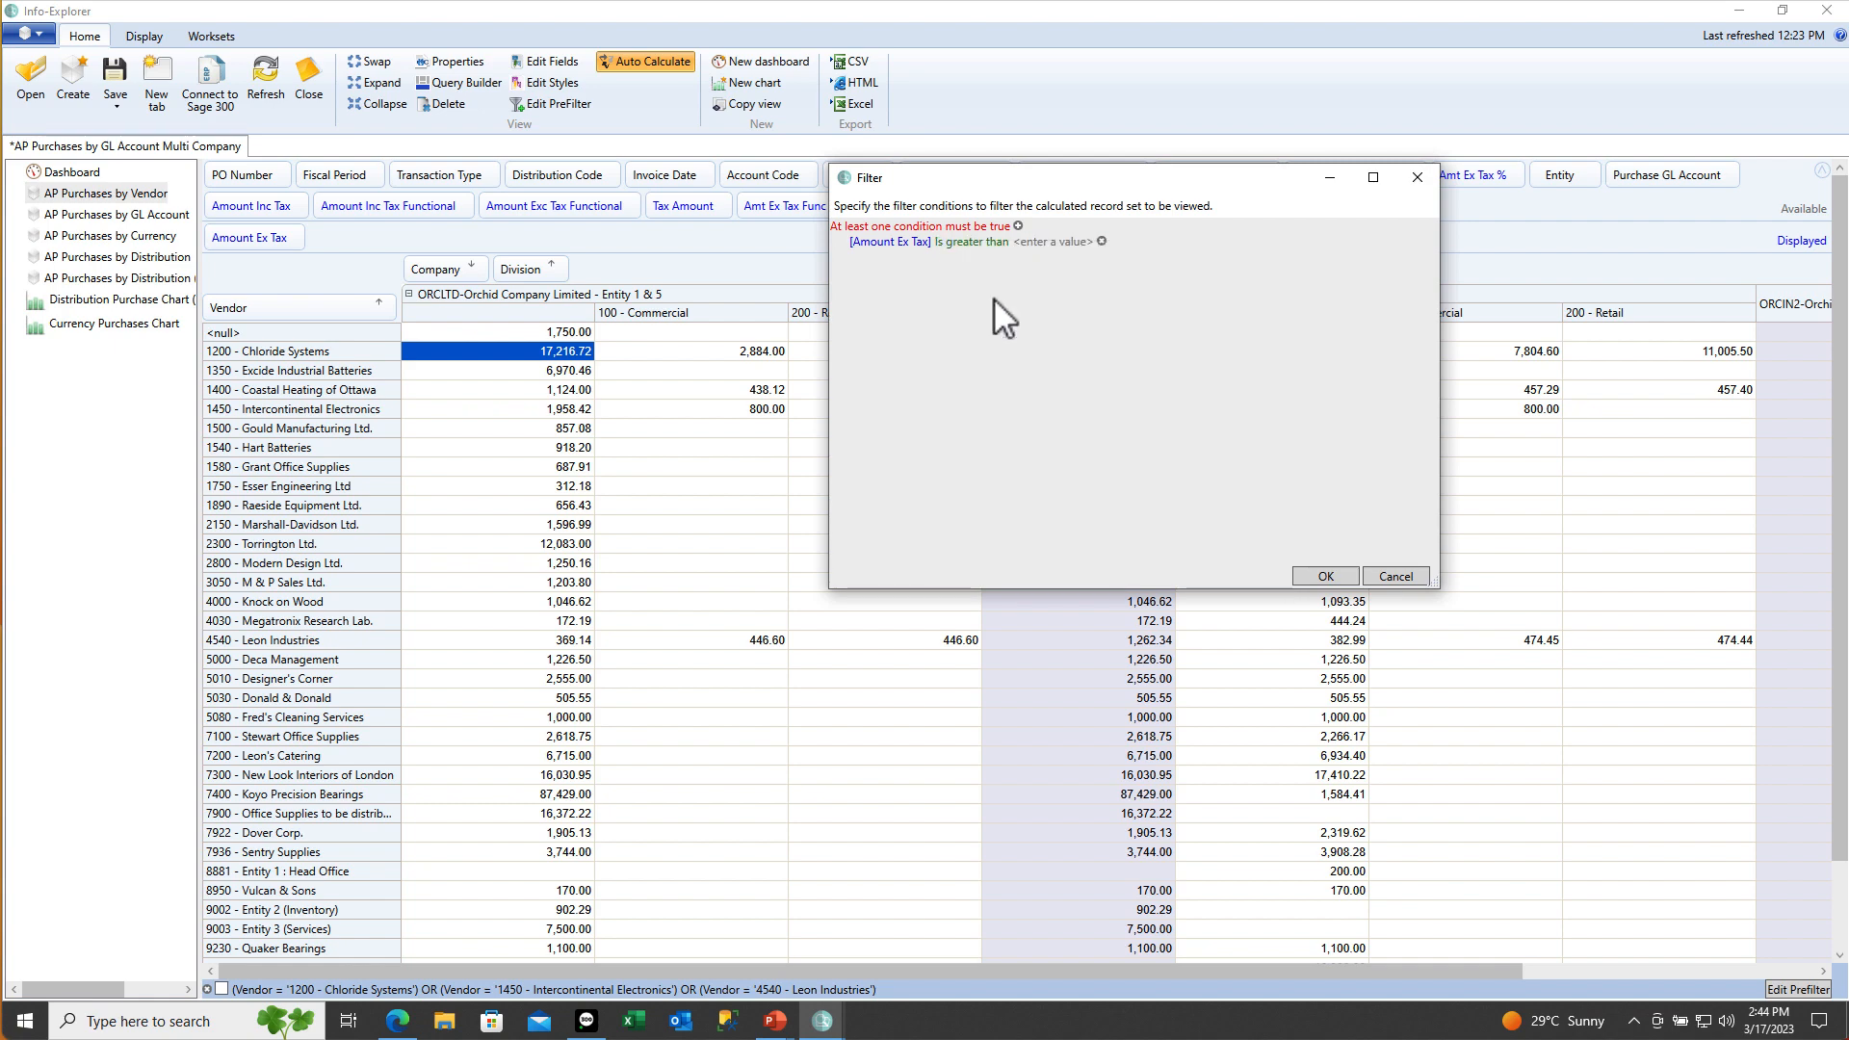
pyautogui.click(1044, 242)
pyautogui.write('1')
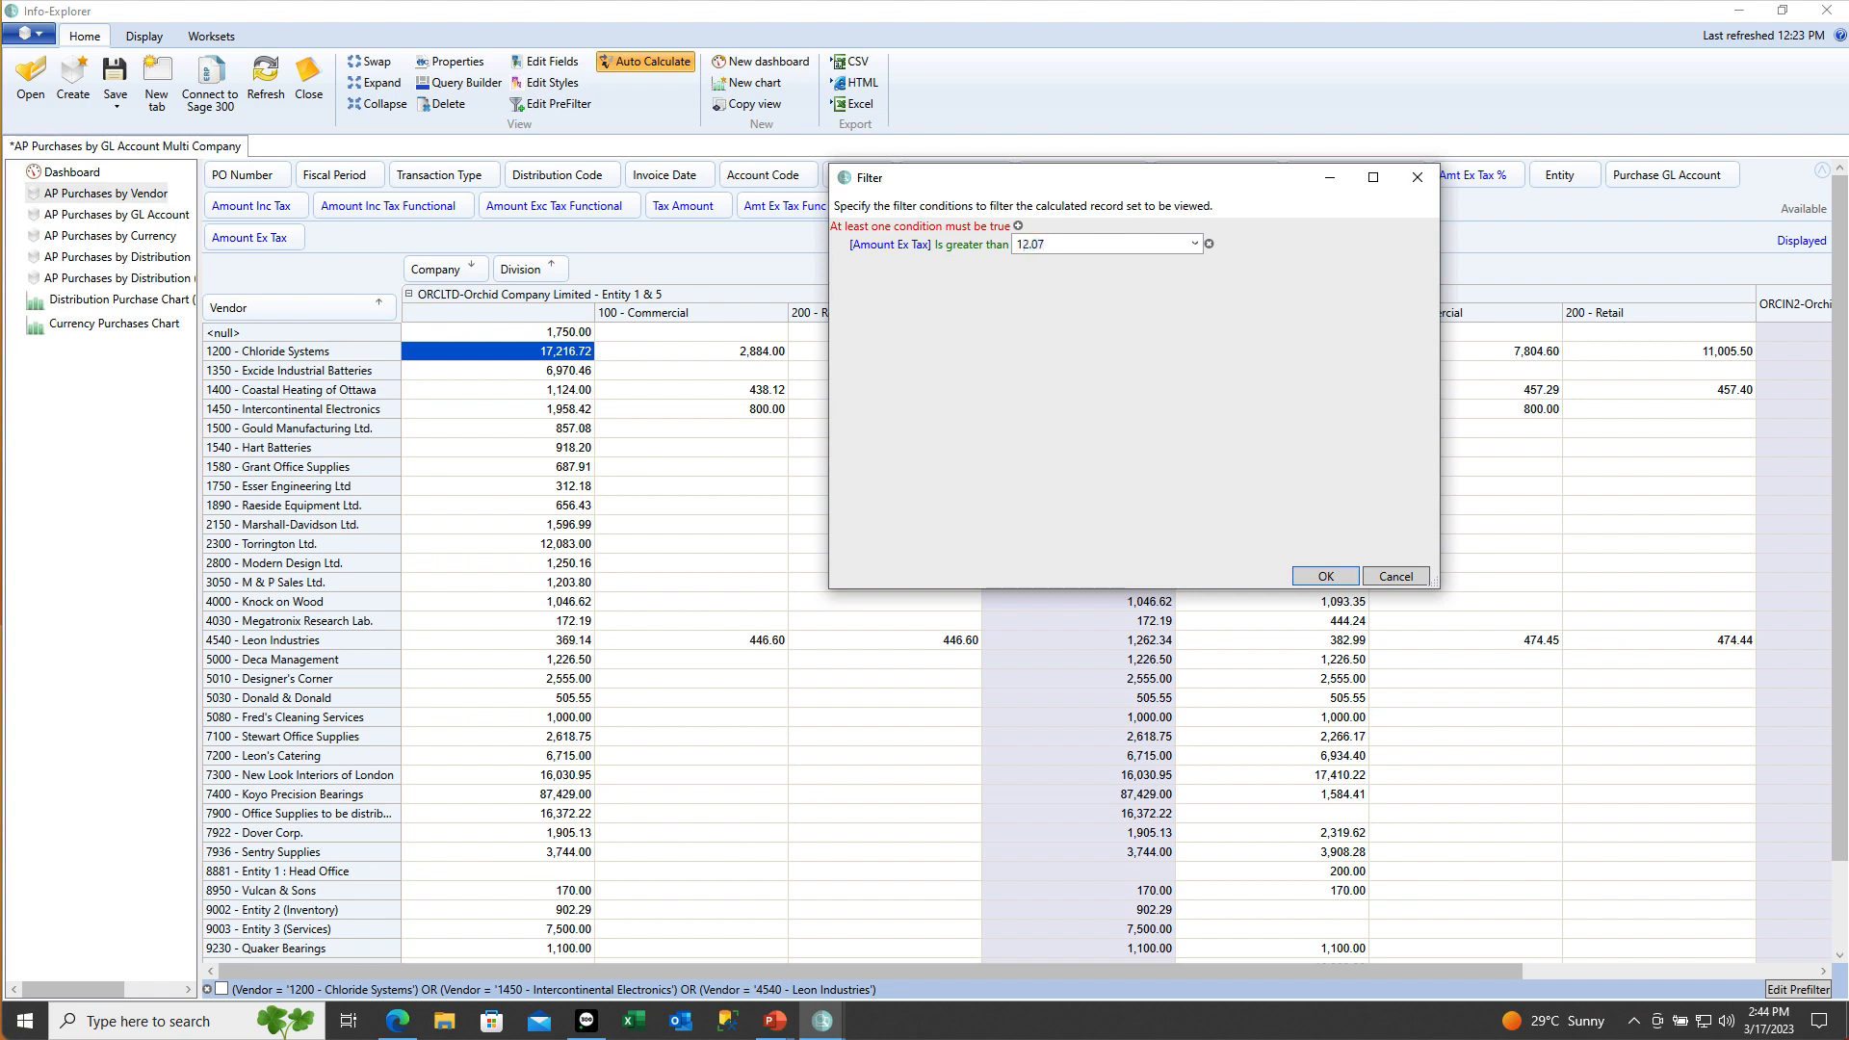
pyautogui.write('5000')
pyautogui.press('Return')
pyautogui.click(221, 989)
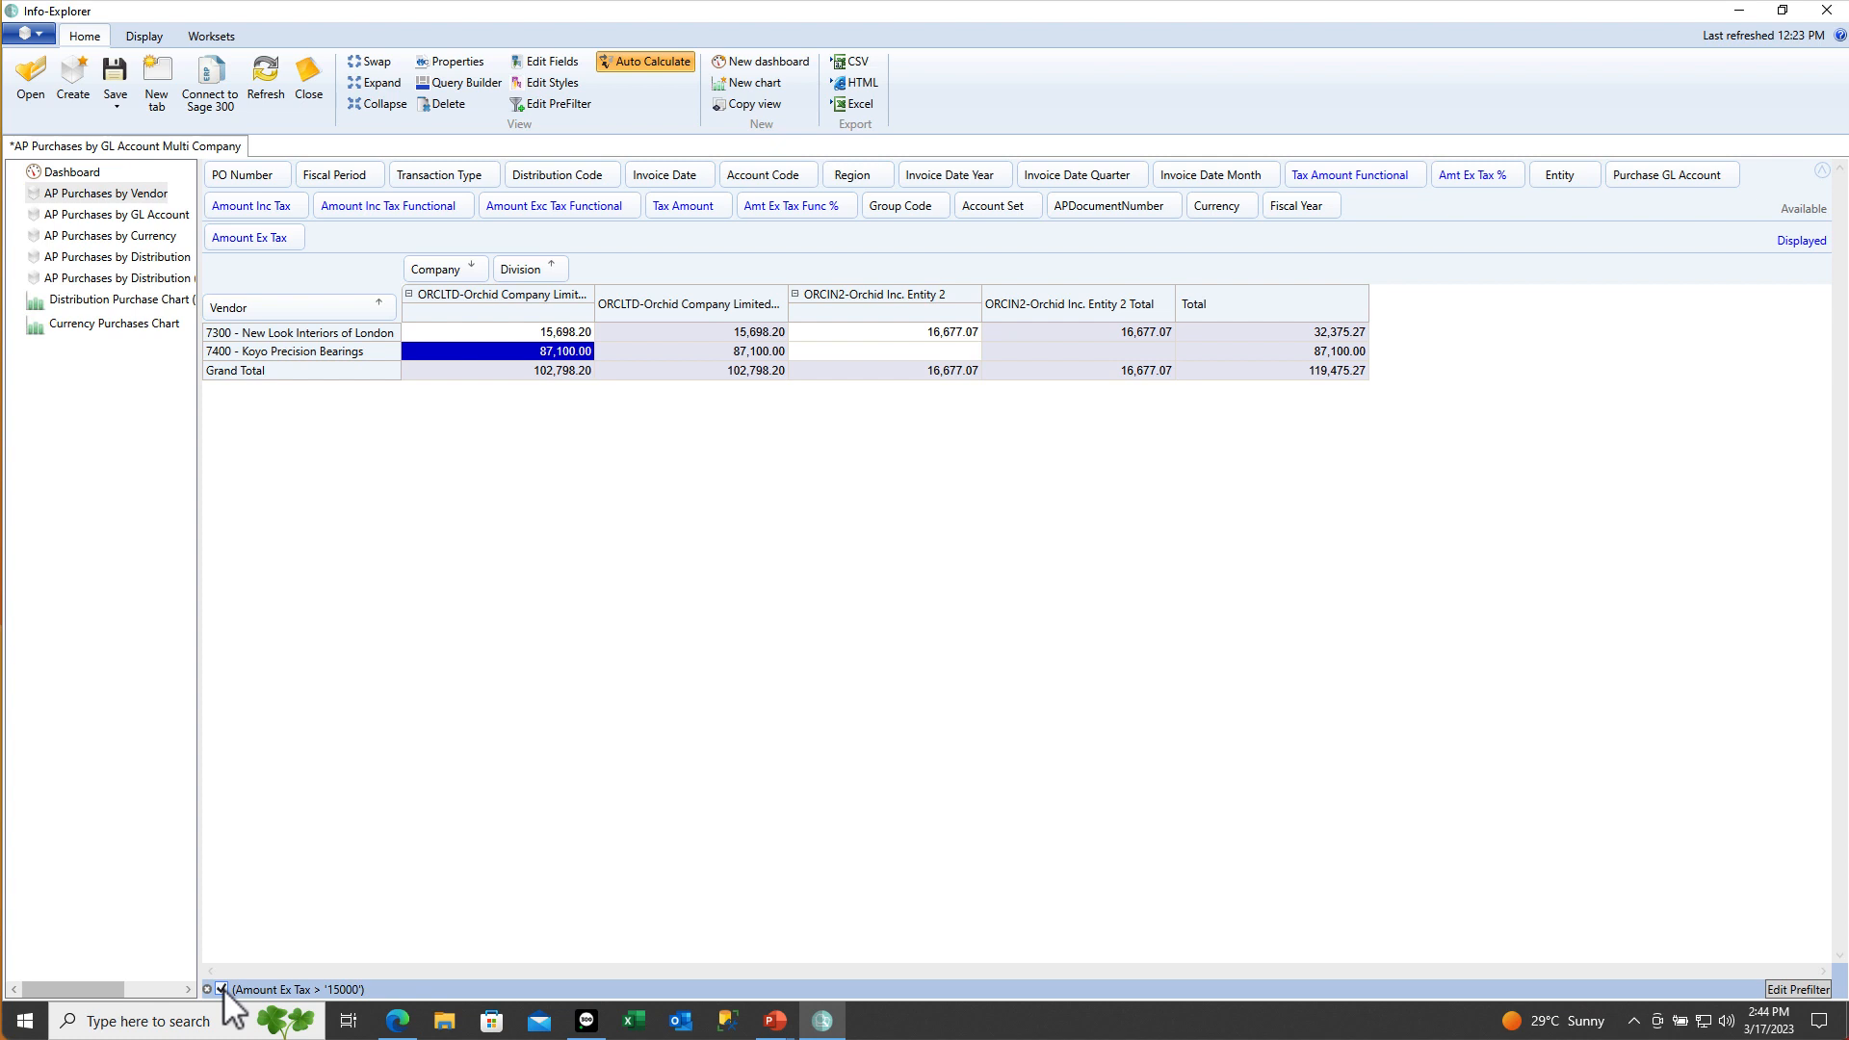
# Drill down into New Look Interiors' 15,698.20 amount to view its underlying record
pyautogui.rightClick(536, 336)
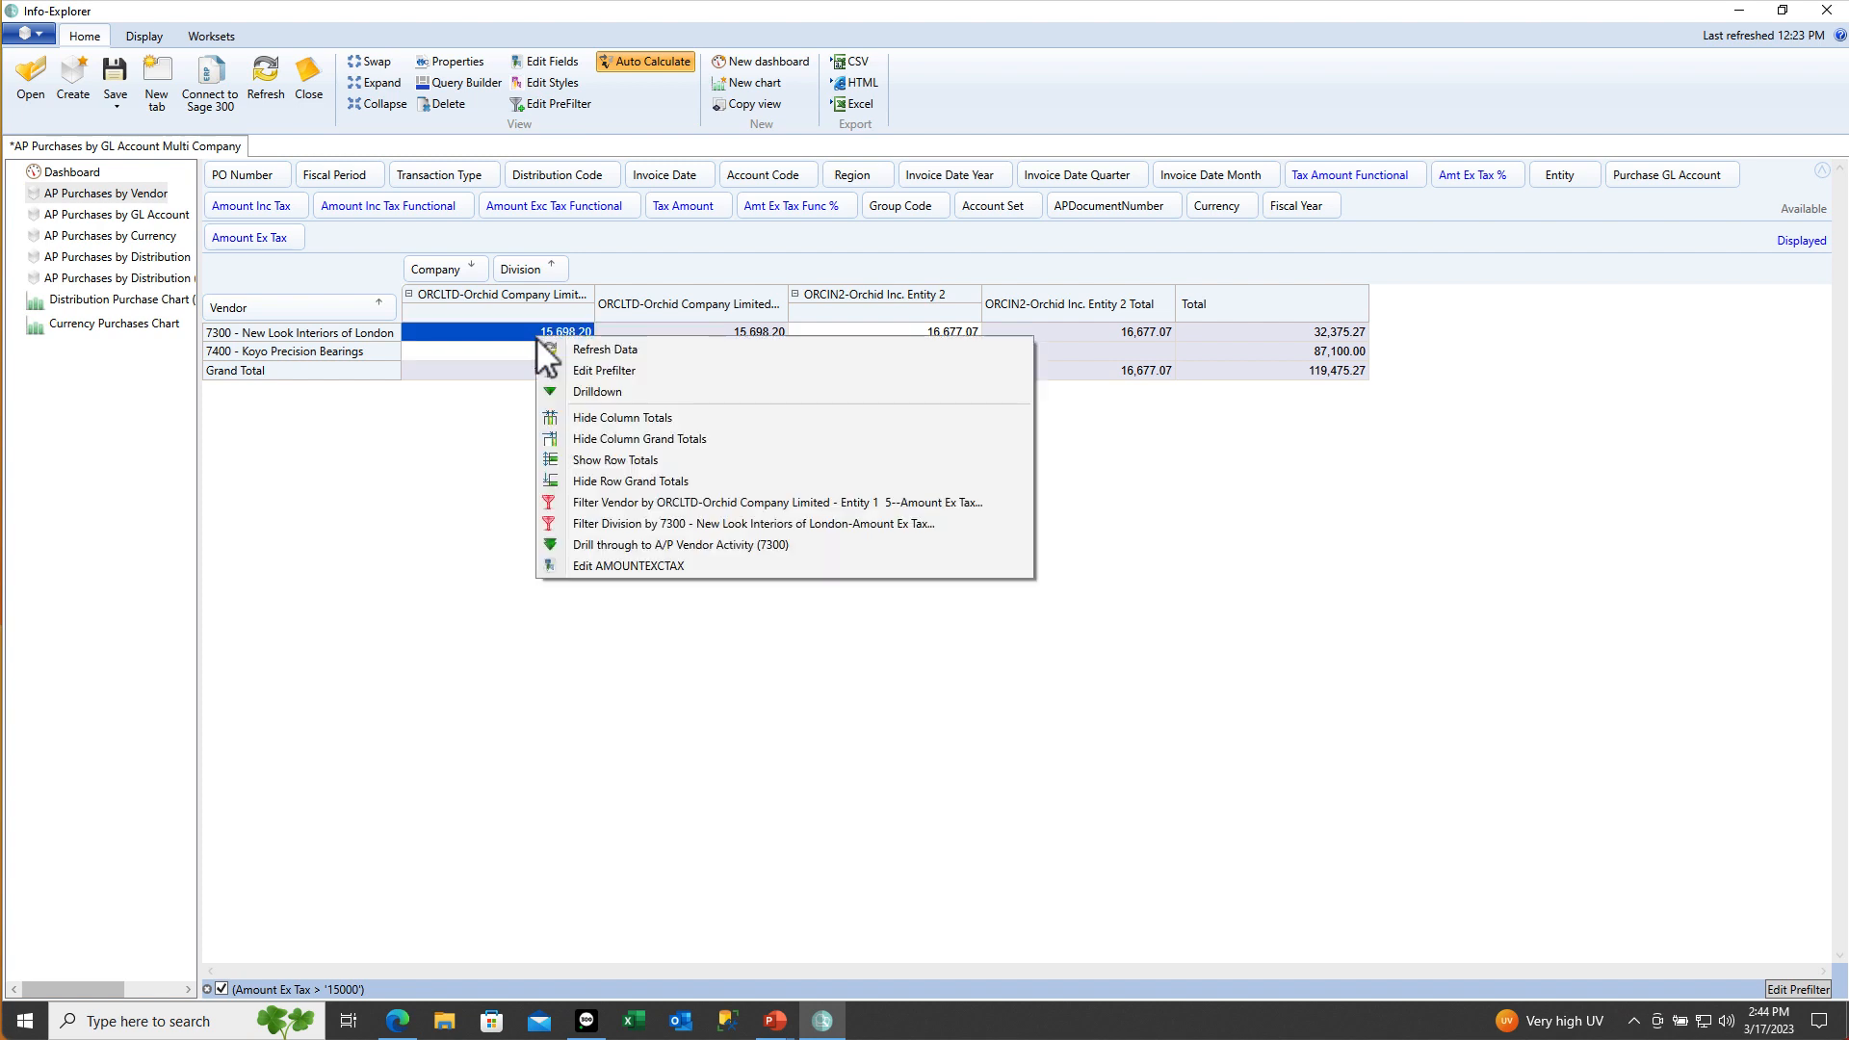
pyautogui.click(609, 391)
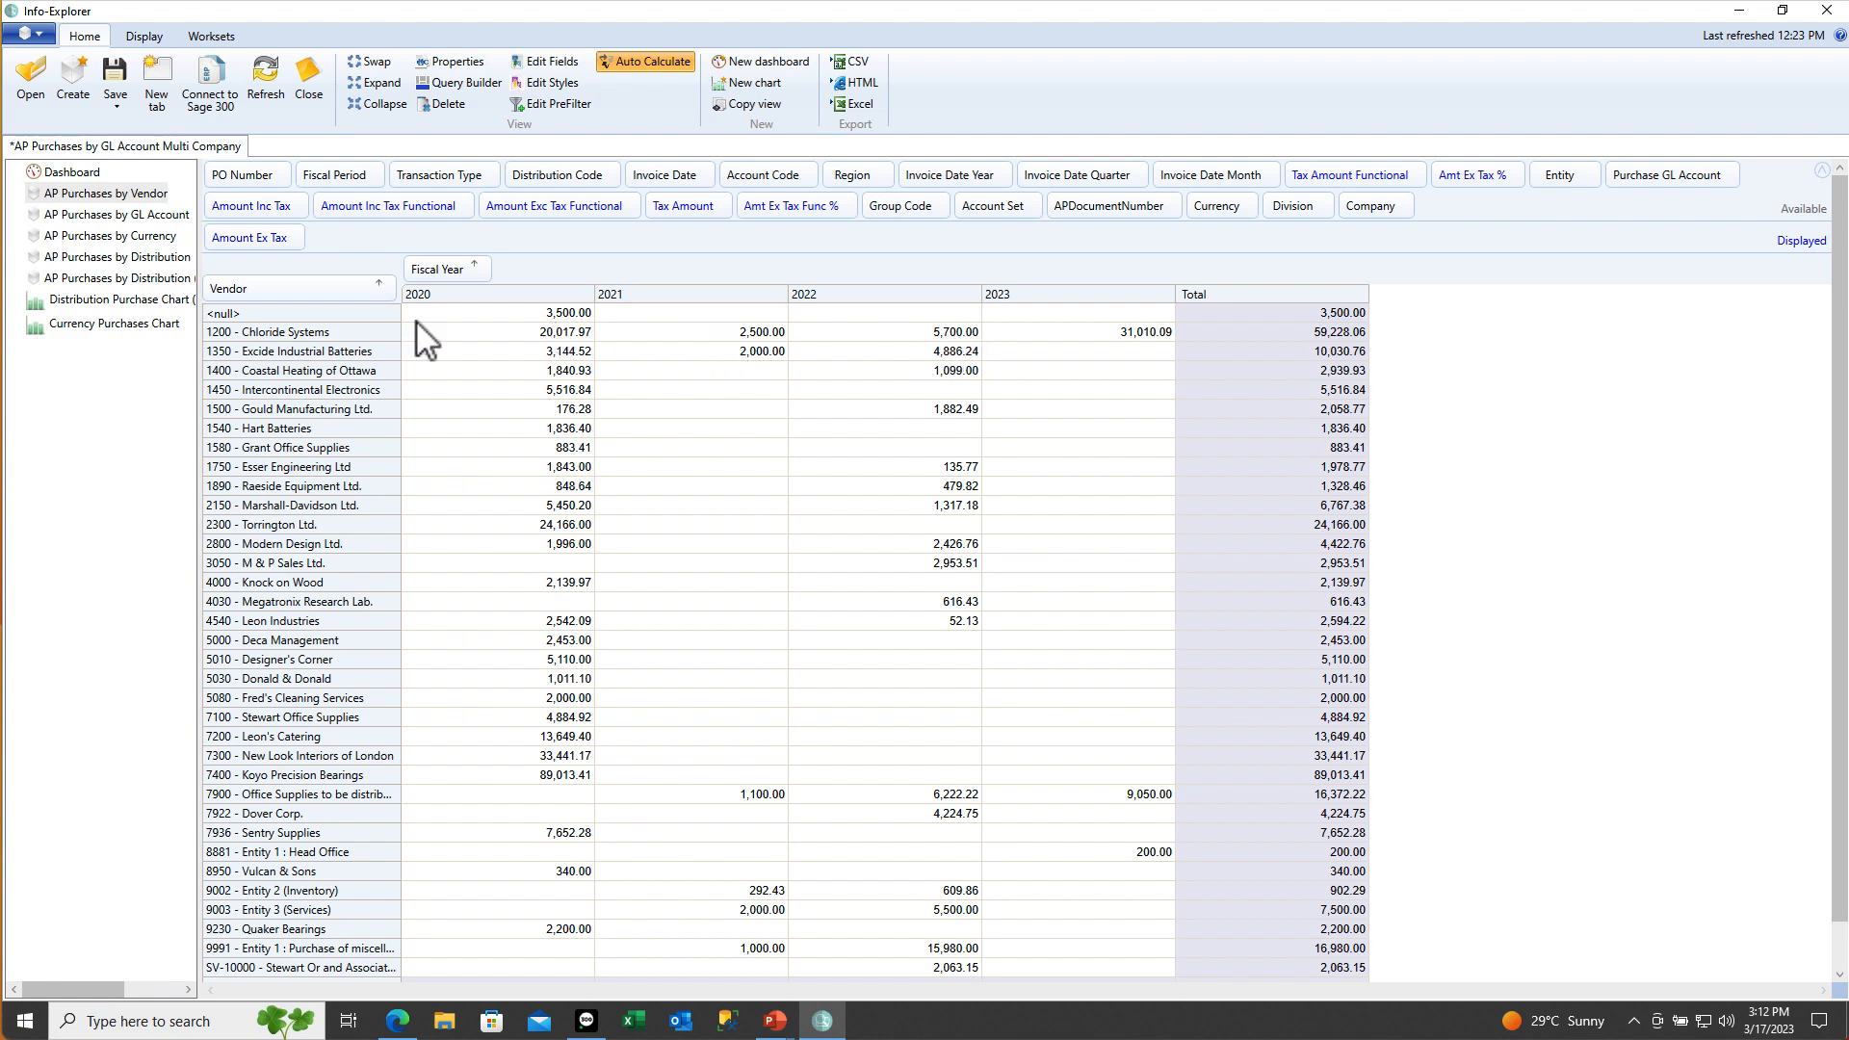
# Add a Vendor filter: Any one Fiscal Year [Amount Ex Tax] greater than 10000
pyautogui.moveTo(388, 298)
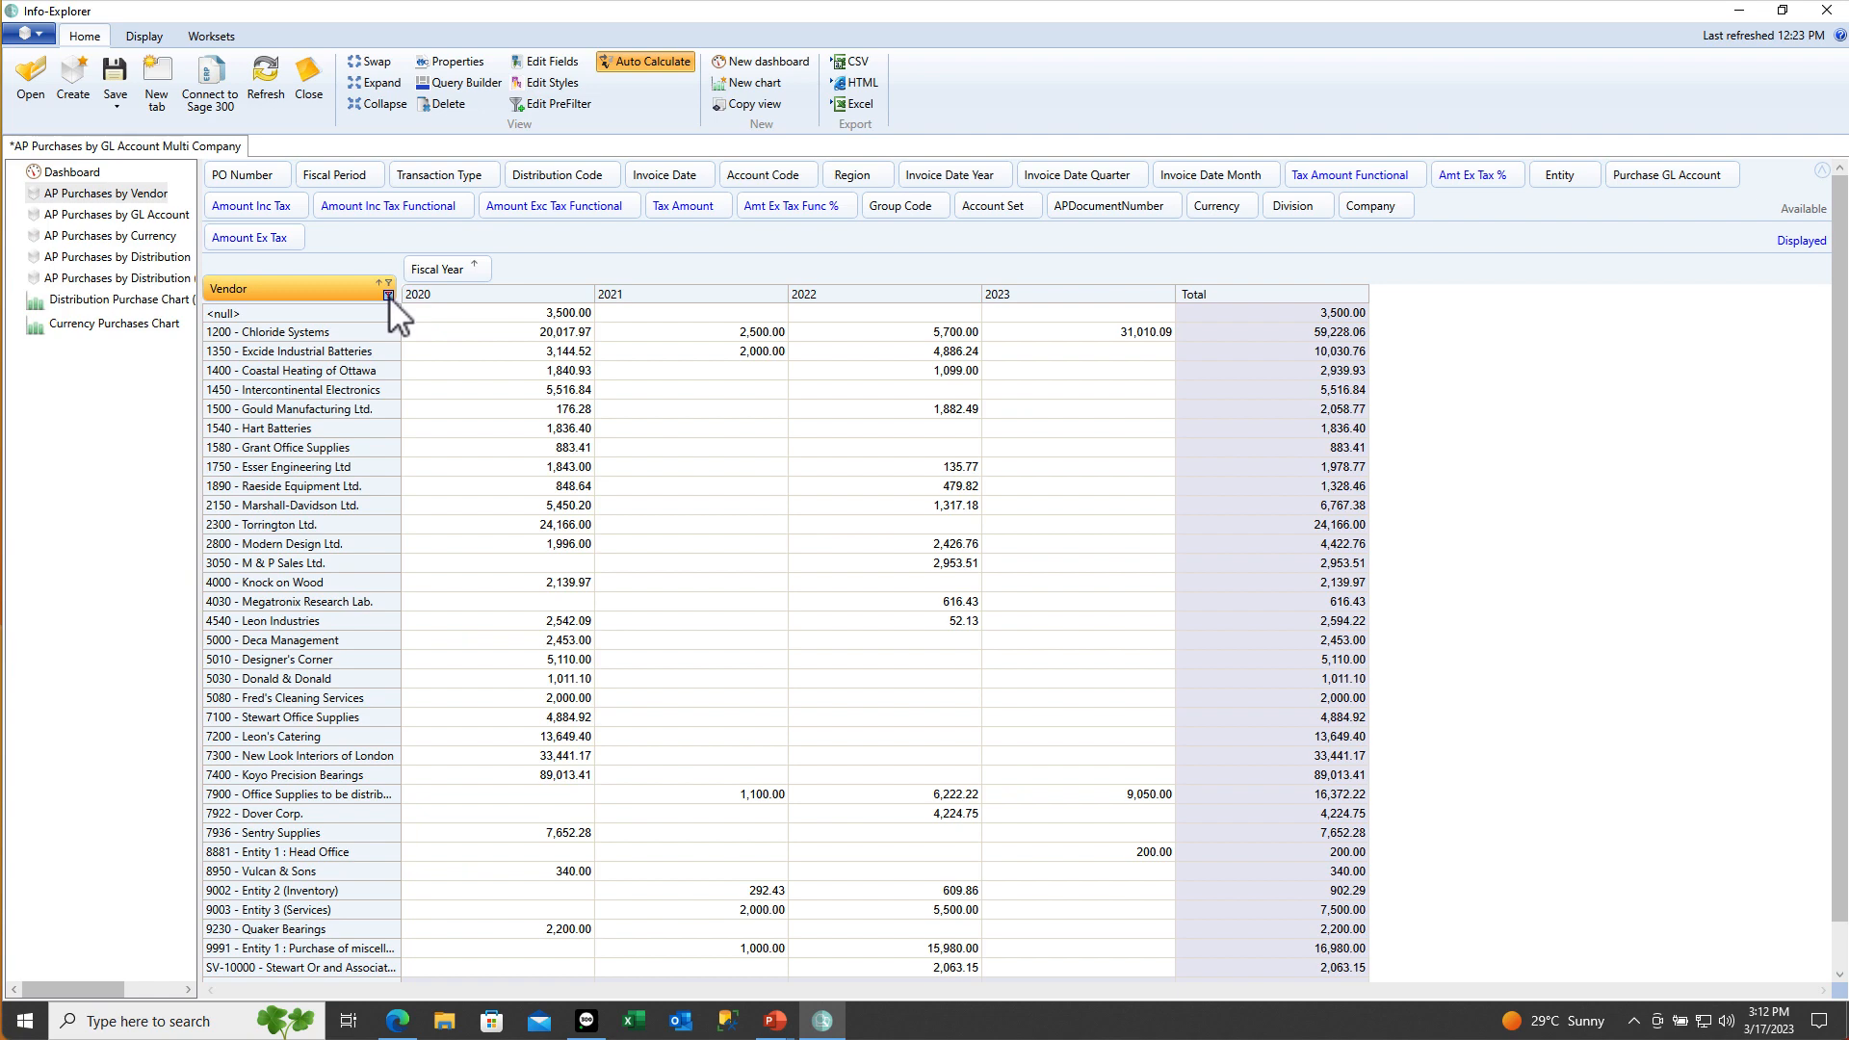
pyautogui.click(388, 295)
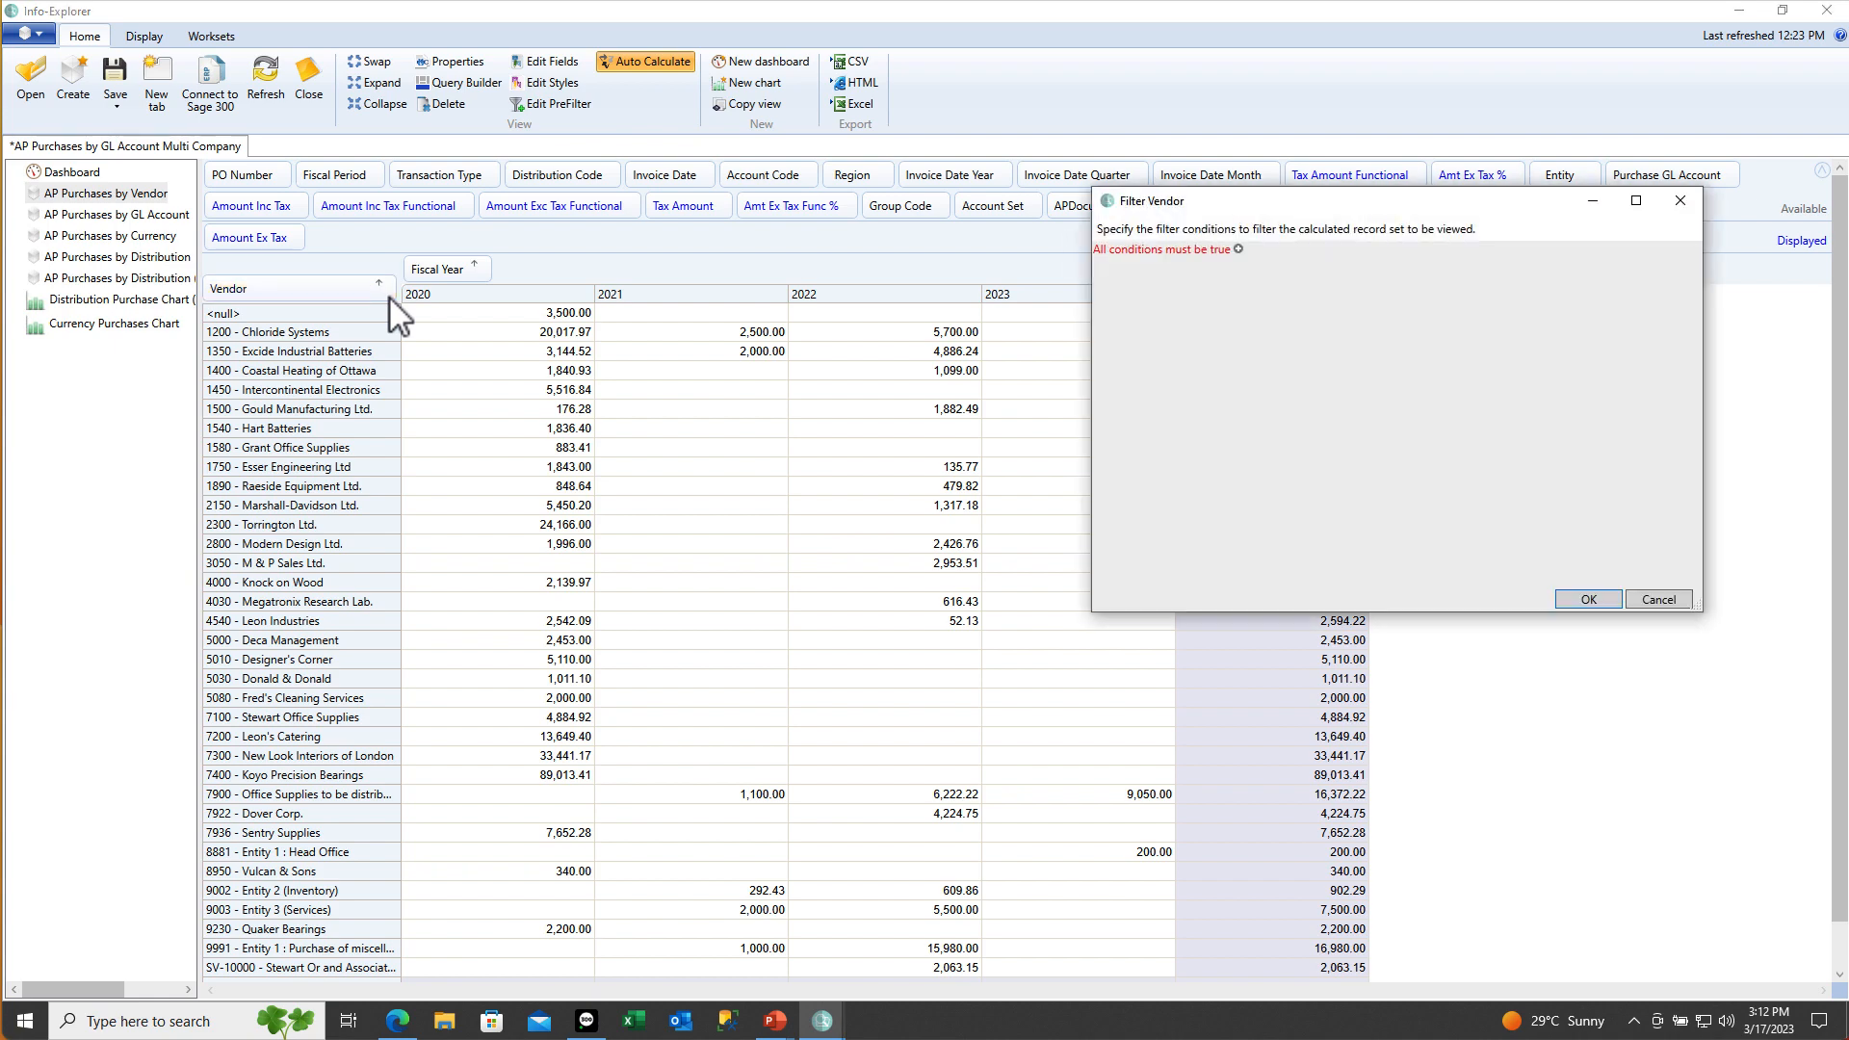
pyautogui.click(1238, 249)
pyautogui.click(1156, 268)
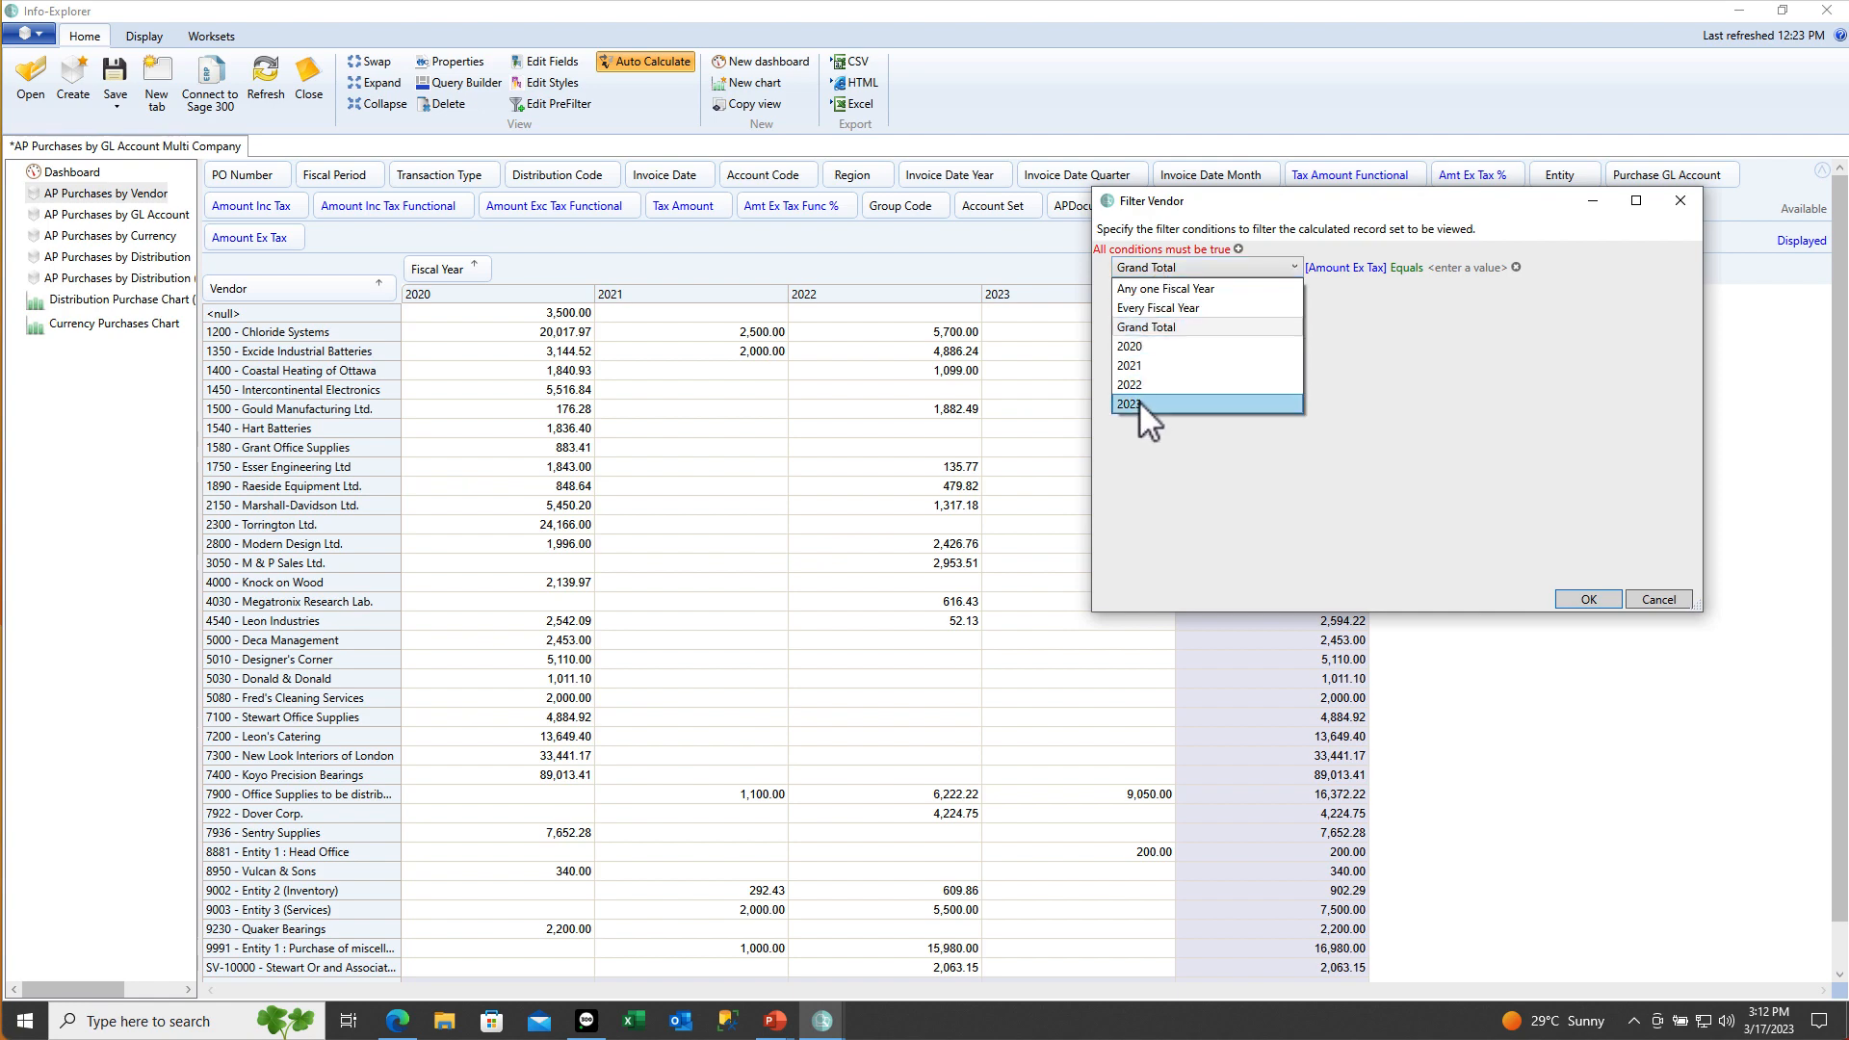
pyautogui.click(1140, 291)
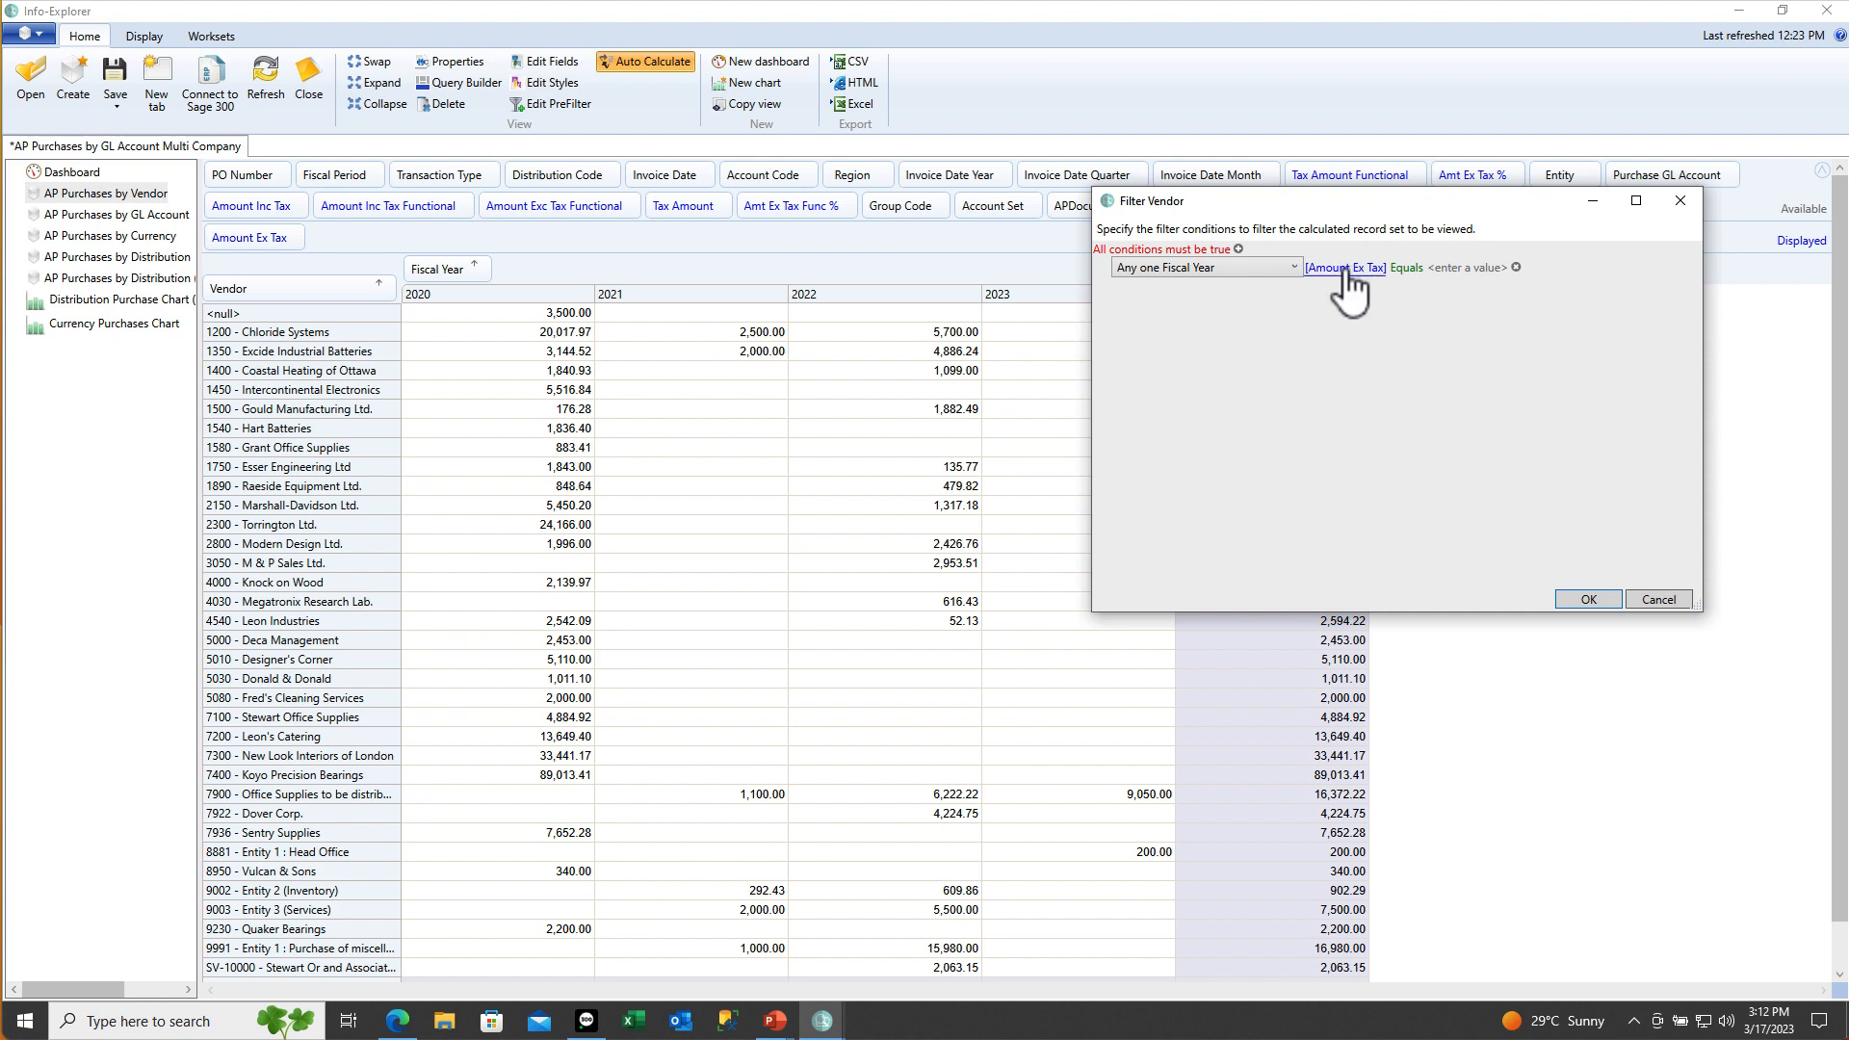
pyautogui.click(1408, 271)
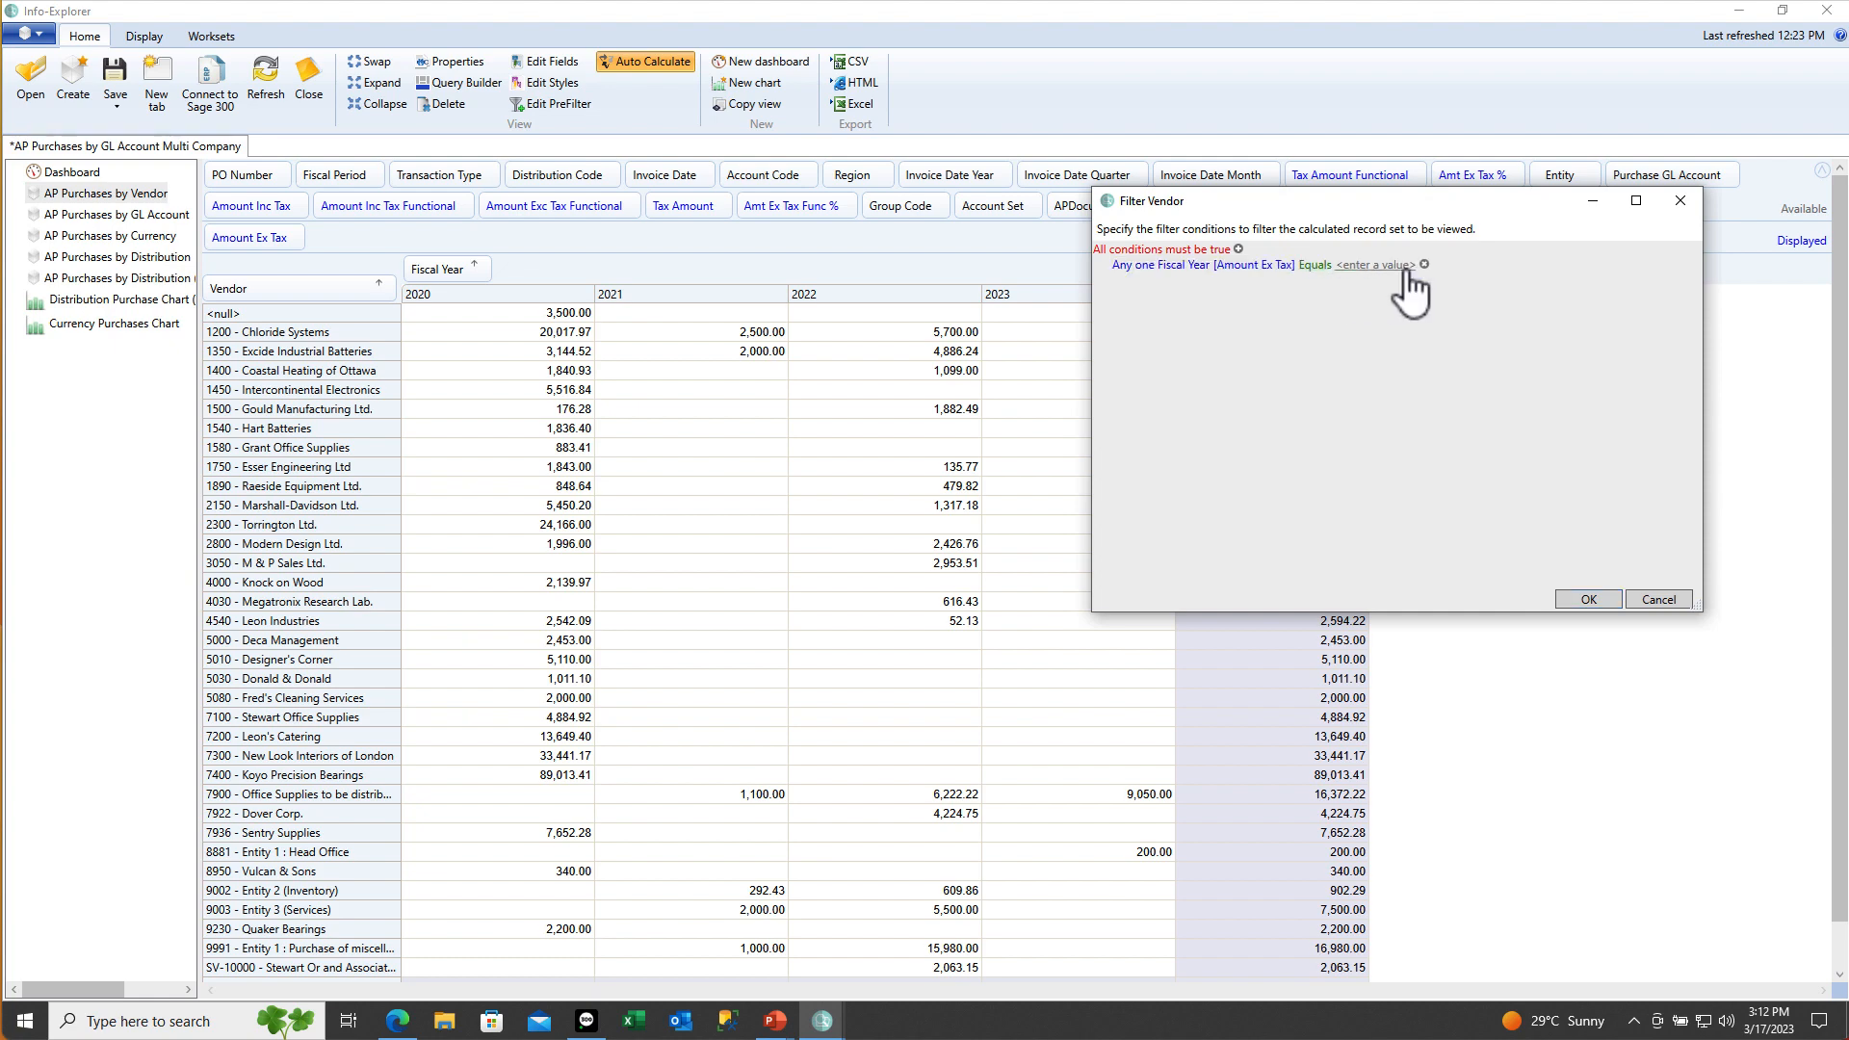
pyautogui.click(1315, 266)
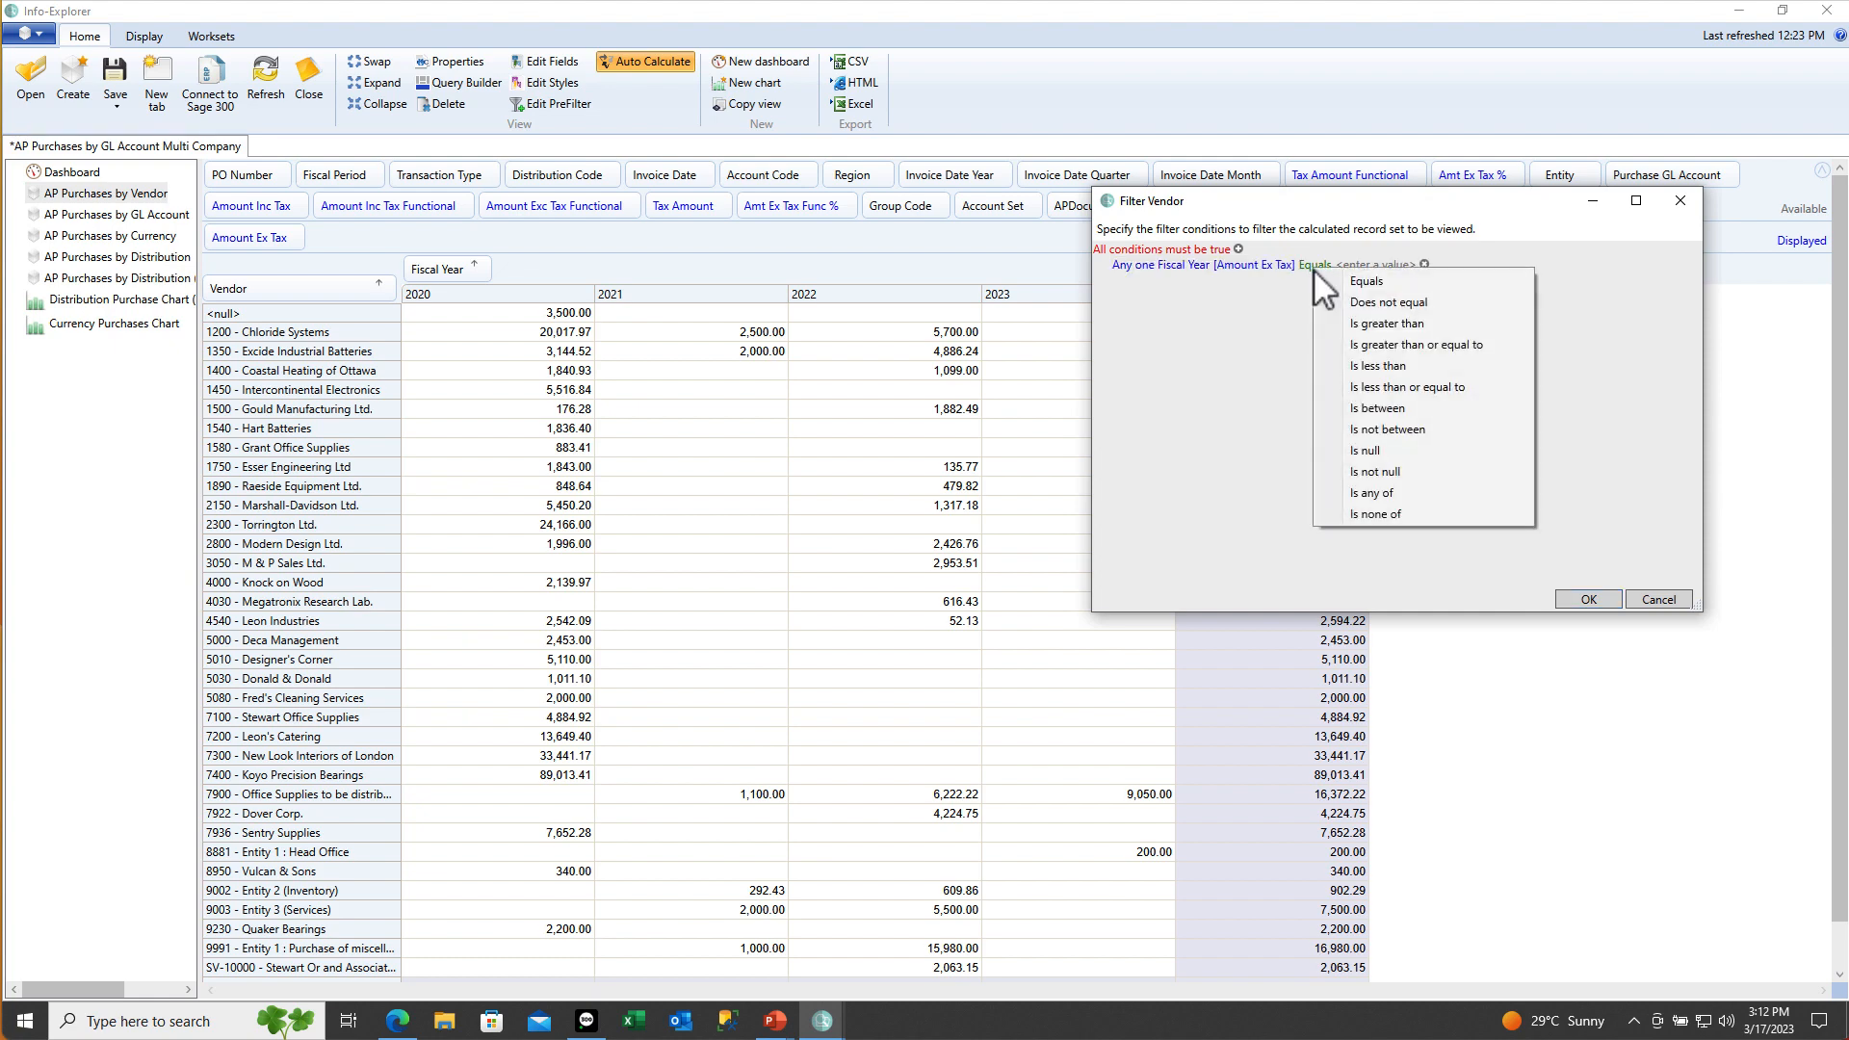
pyautogui.click(1386, 323)
pyautogui.click(1394, 264)
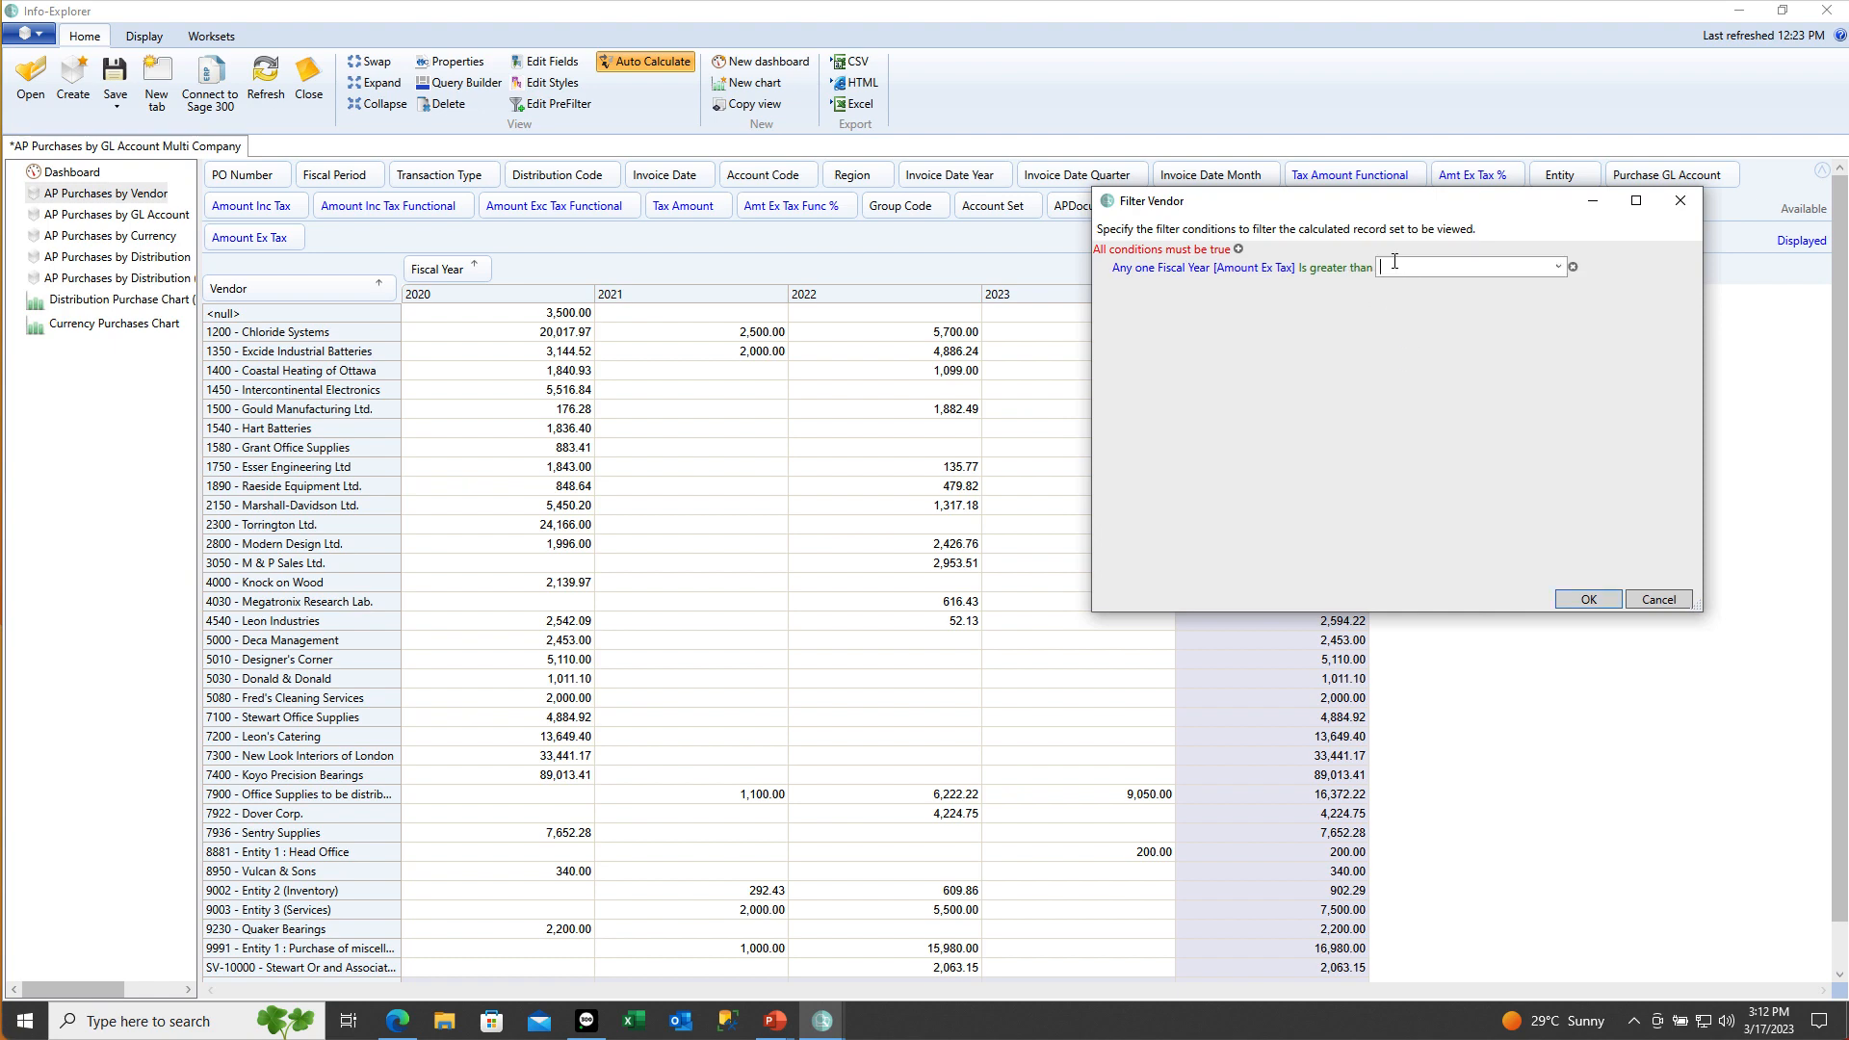
pyautogui.write('10000')
pyautogui.press('Return')
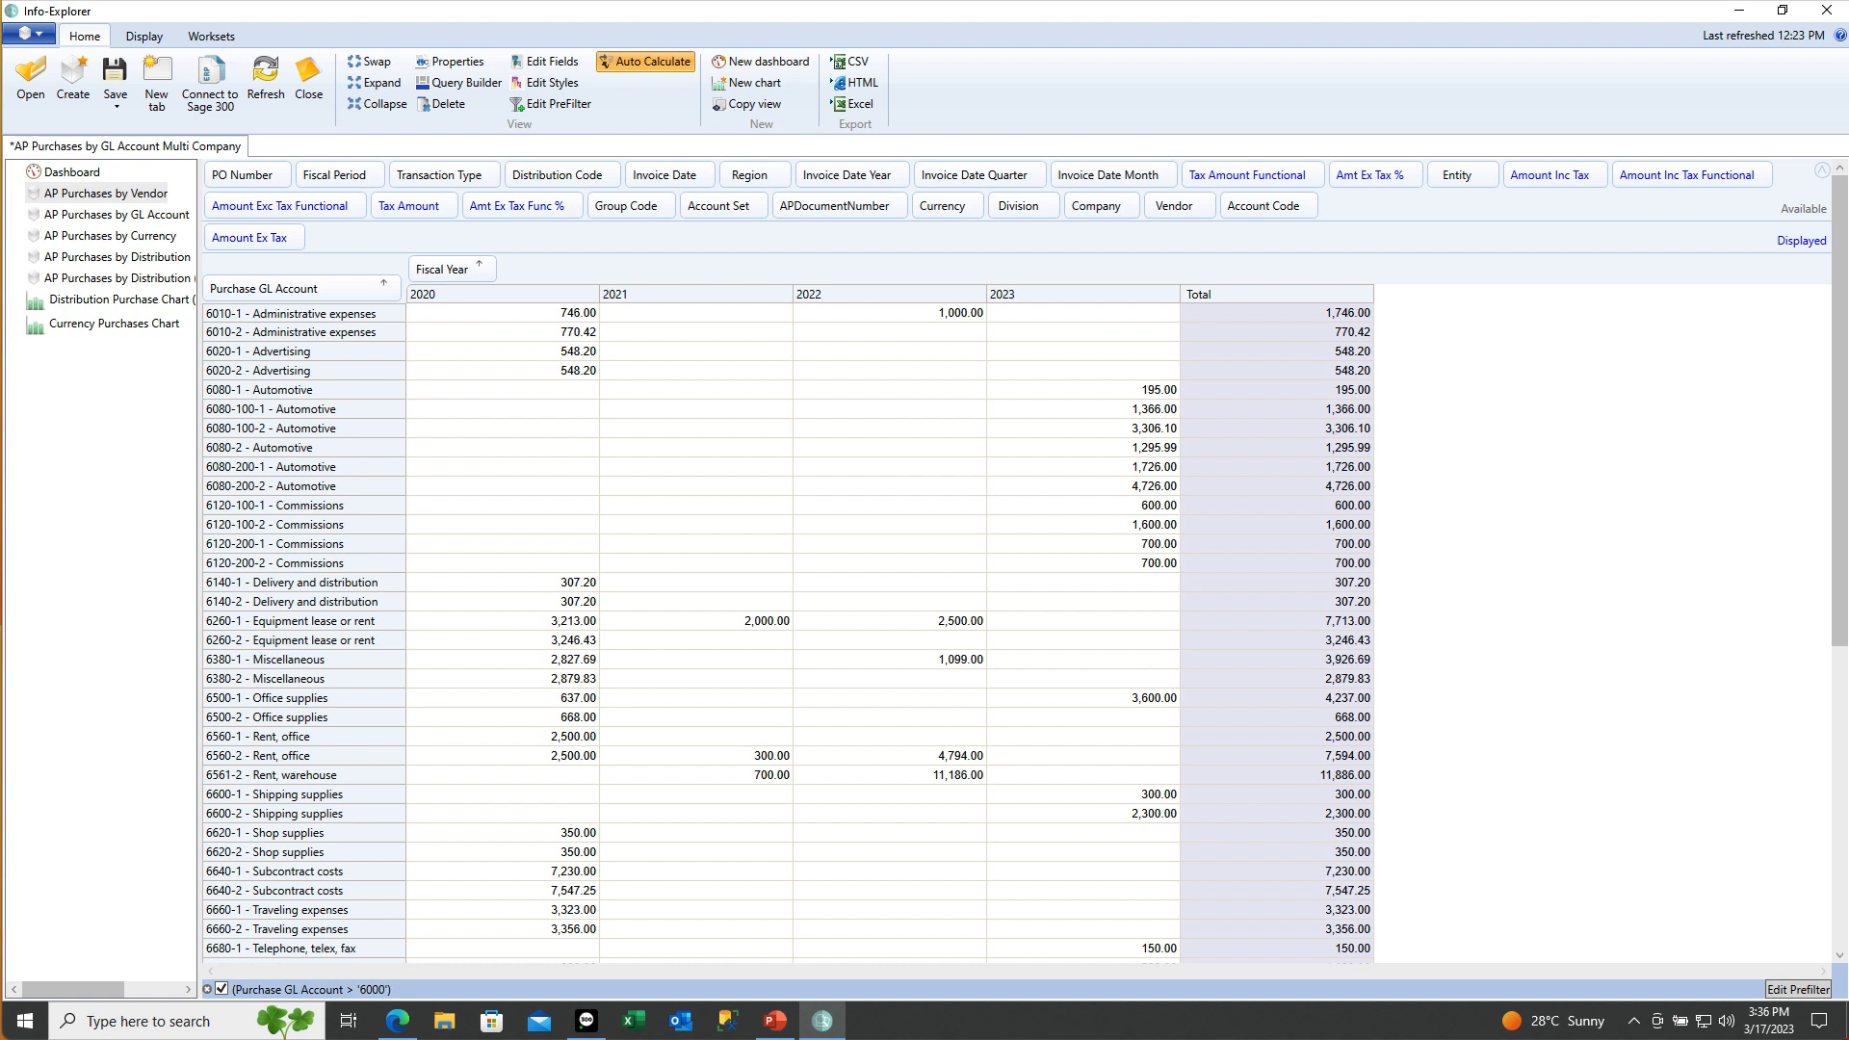
pyautogui.click(383, 283)
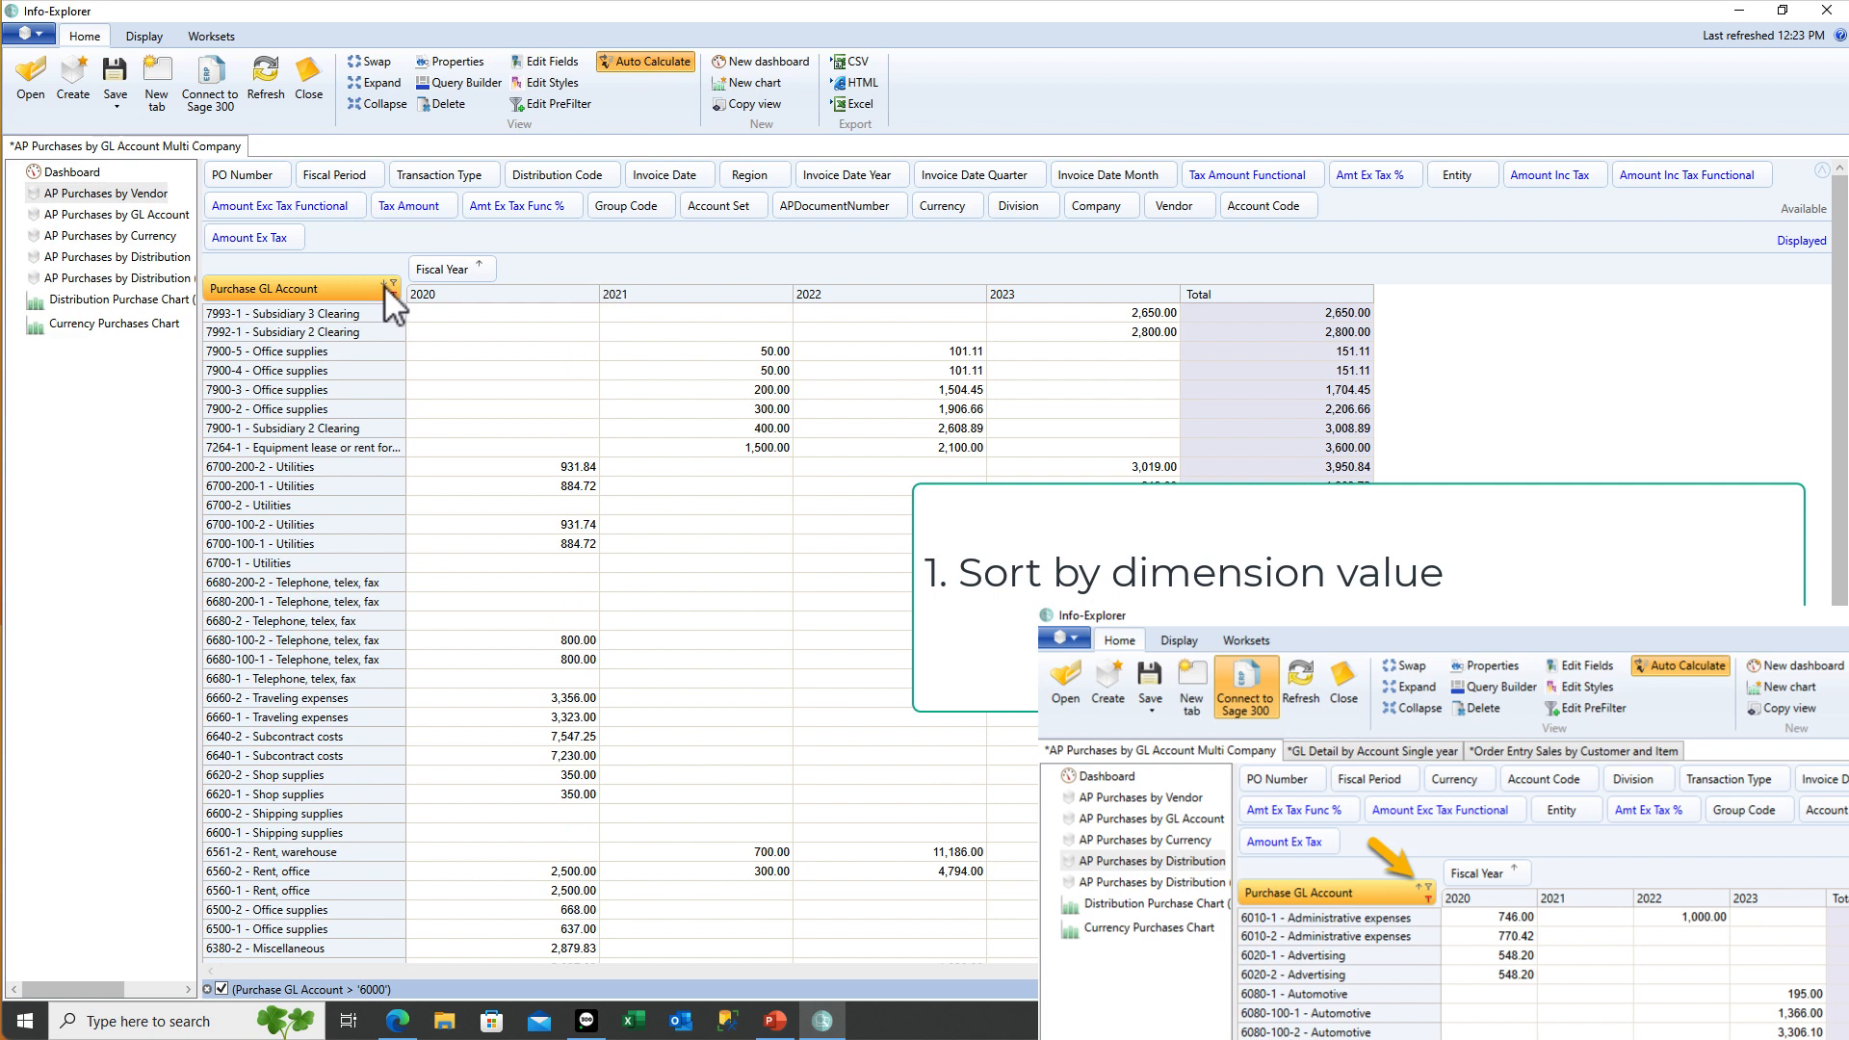
pyautogui.click(383, 285)
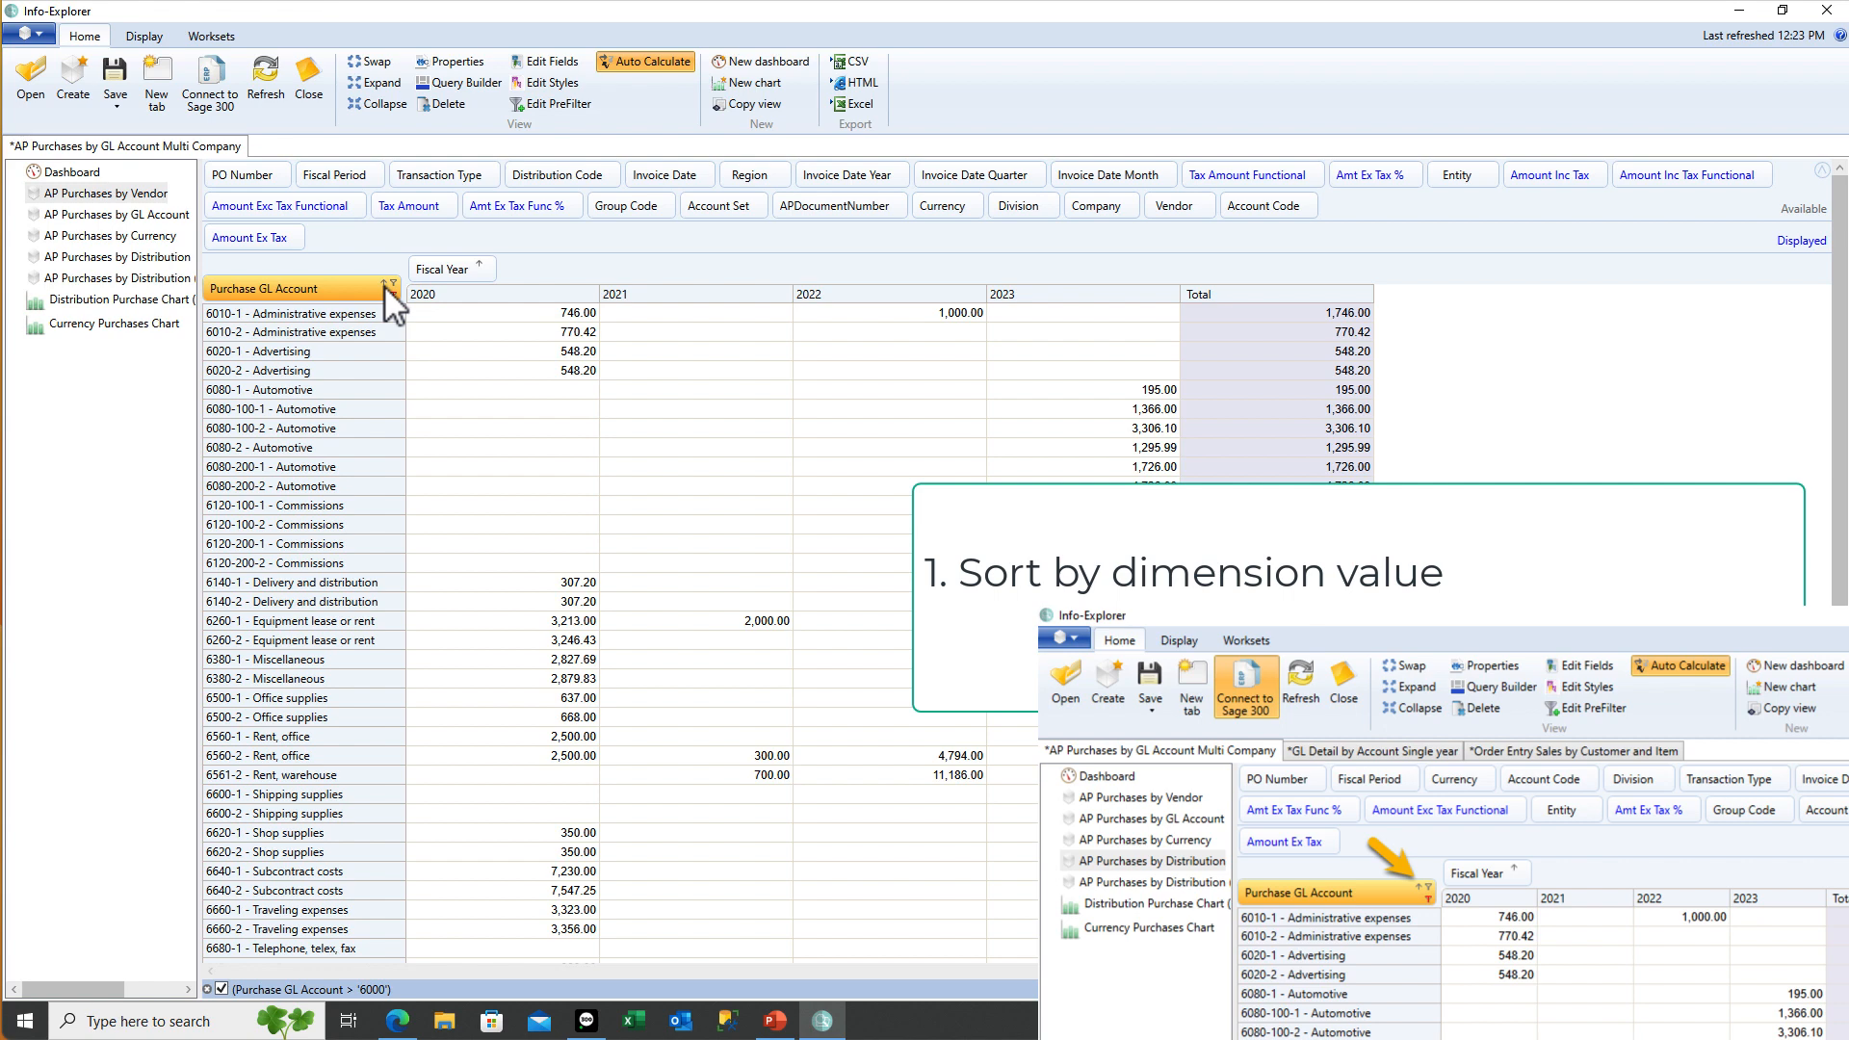
pyautogui.click(478, 264)
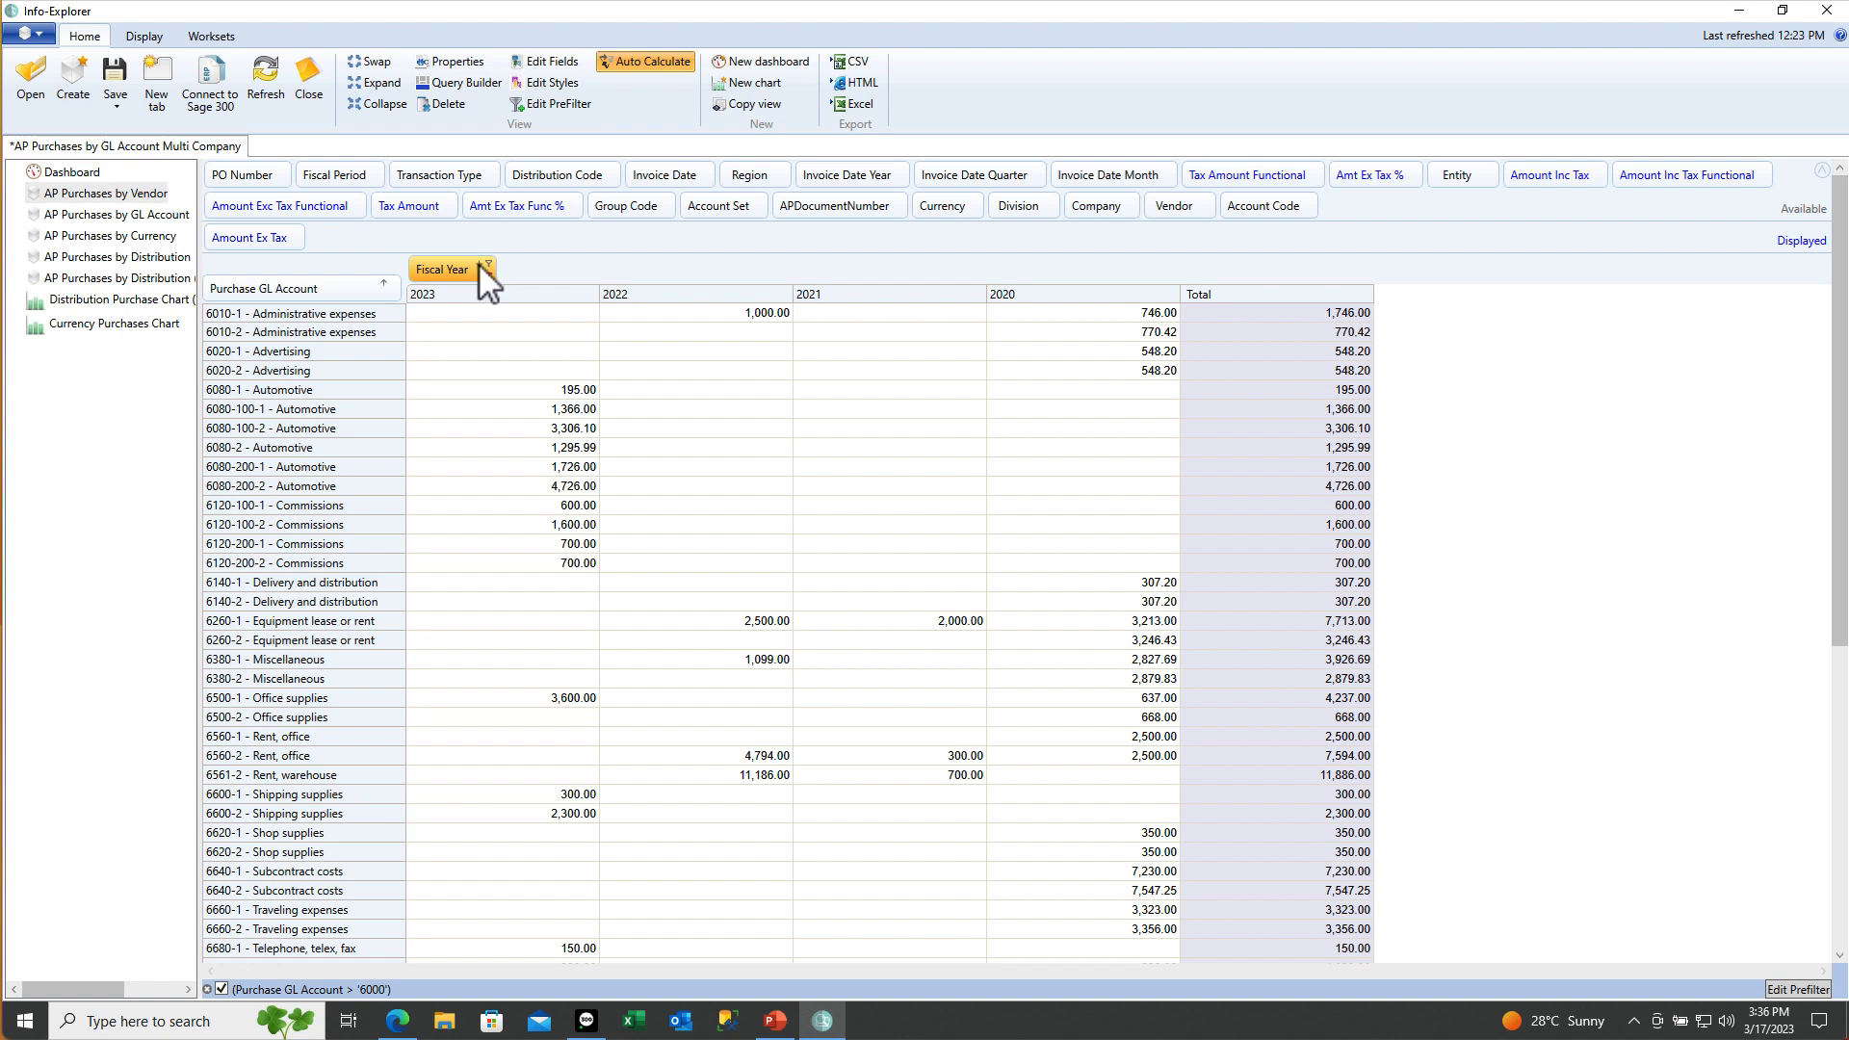
pyautogui.click(478, 263)
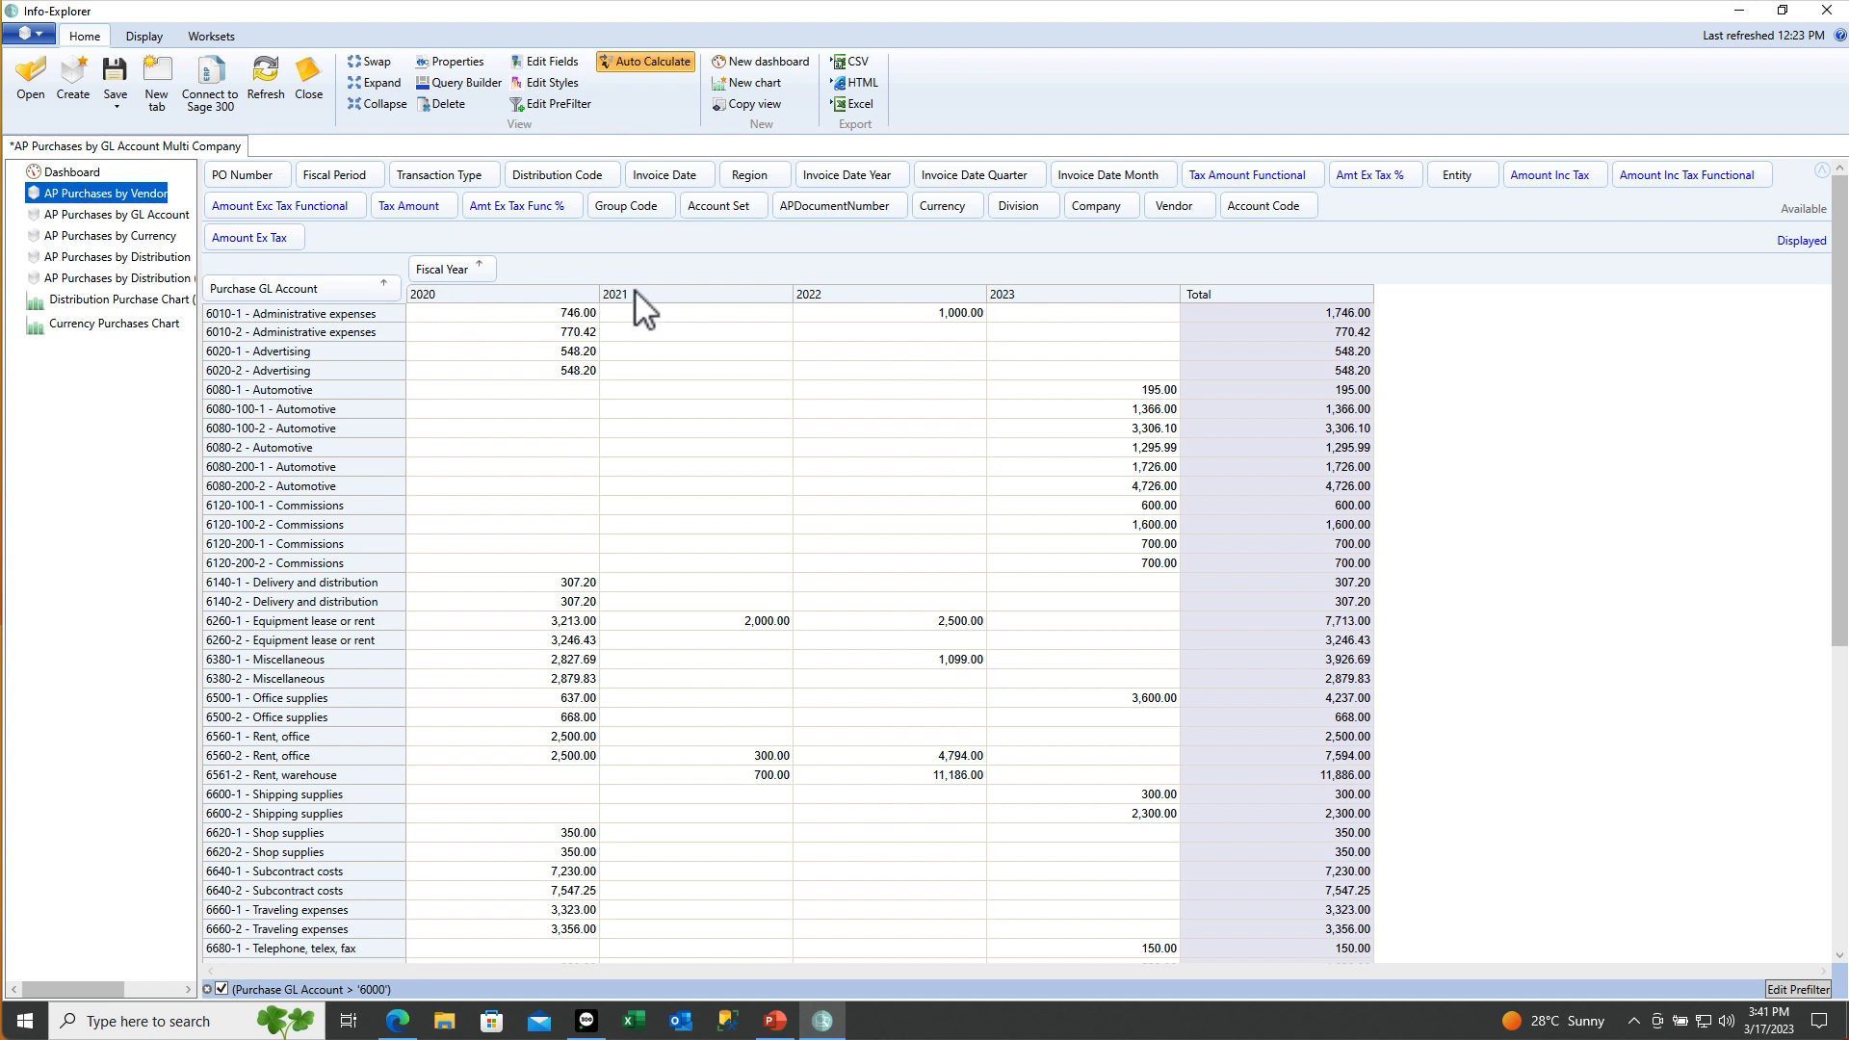
# Sort GL account rows by Total descending, then open the 'Filter a dimension or fact' help
pyautogui.rightClick(1225, 293)
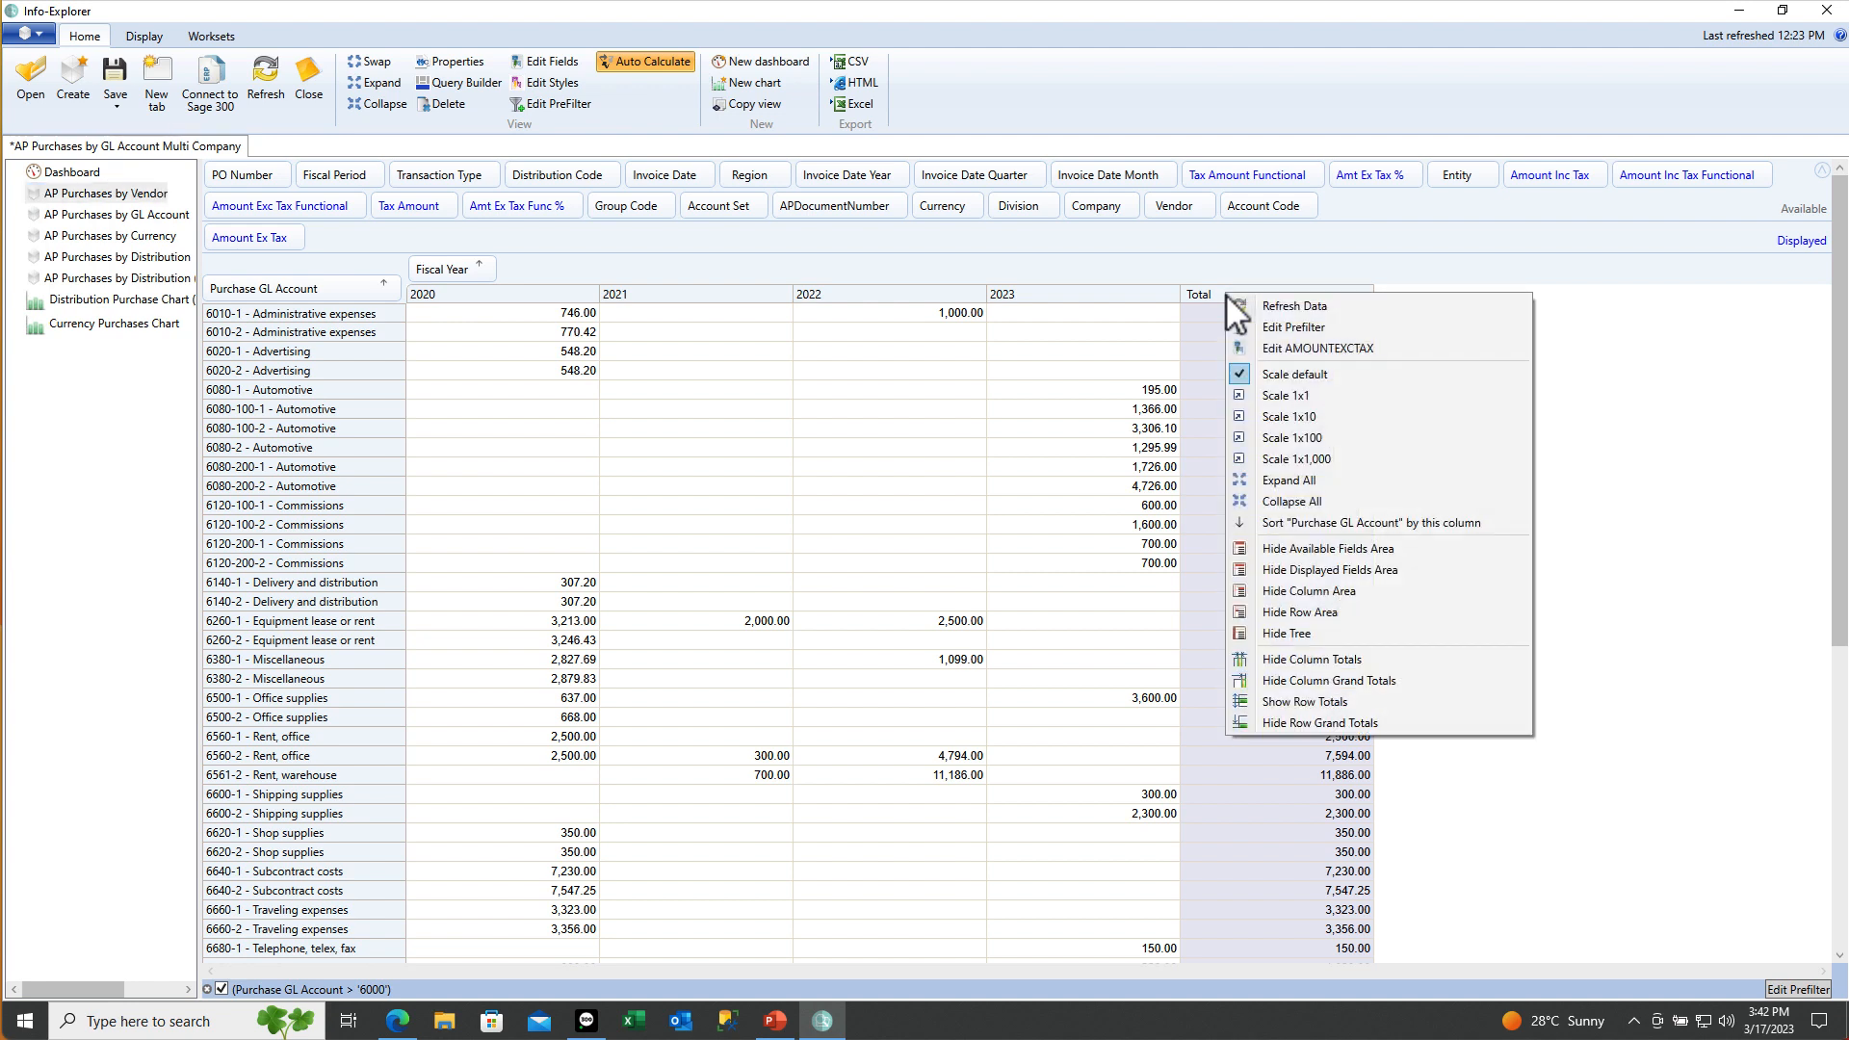
pyautogui.click(1269, 523)
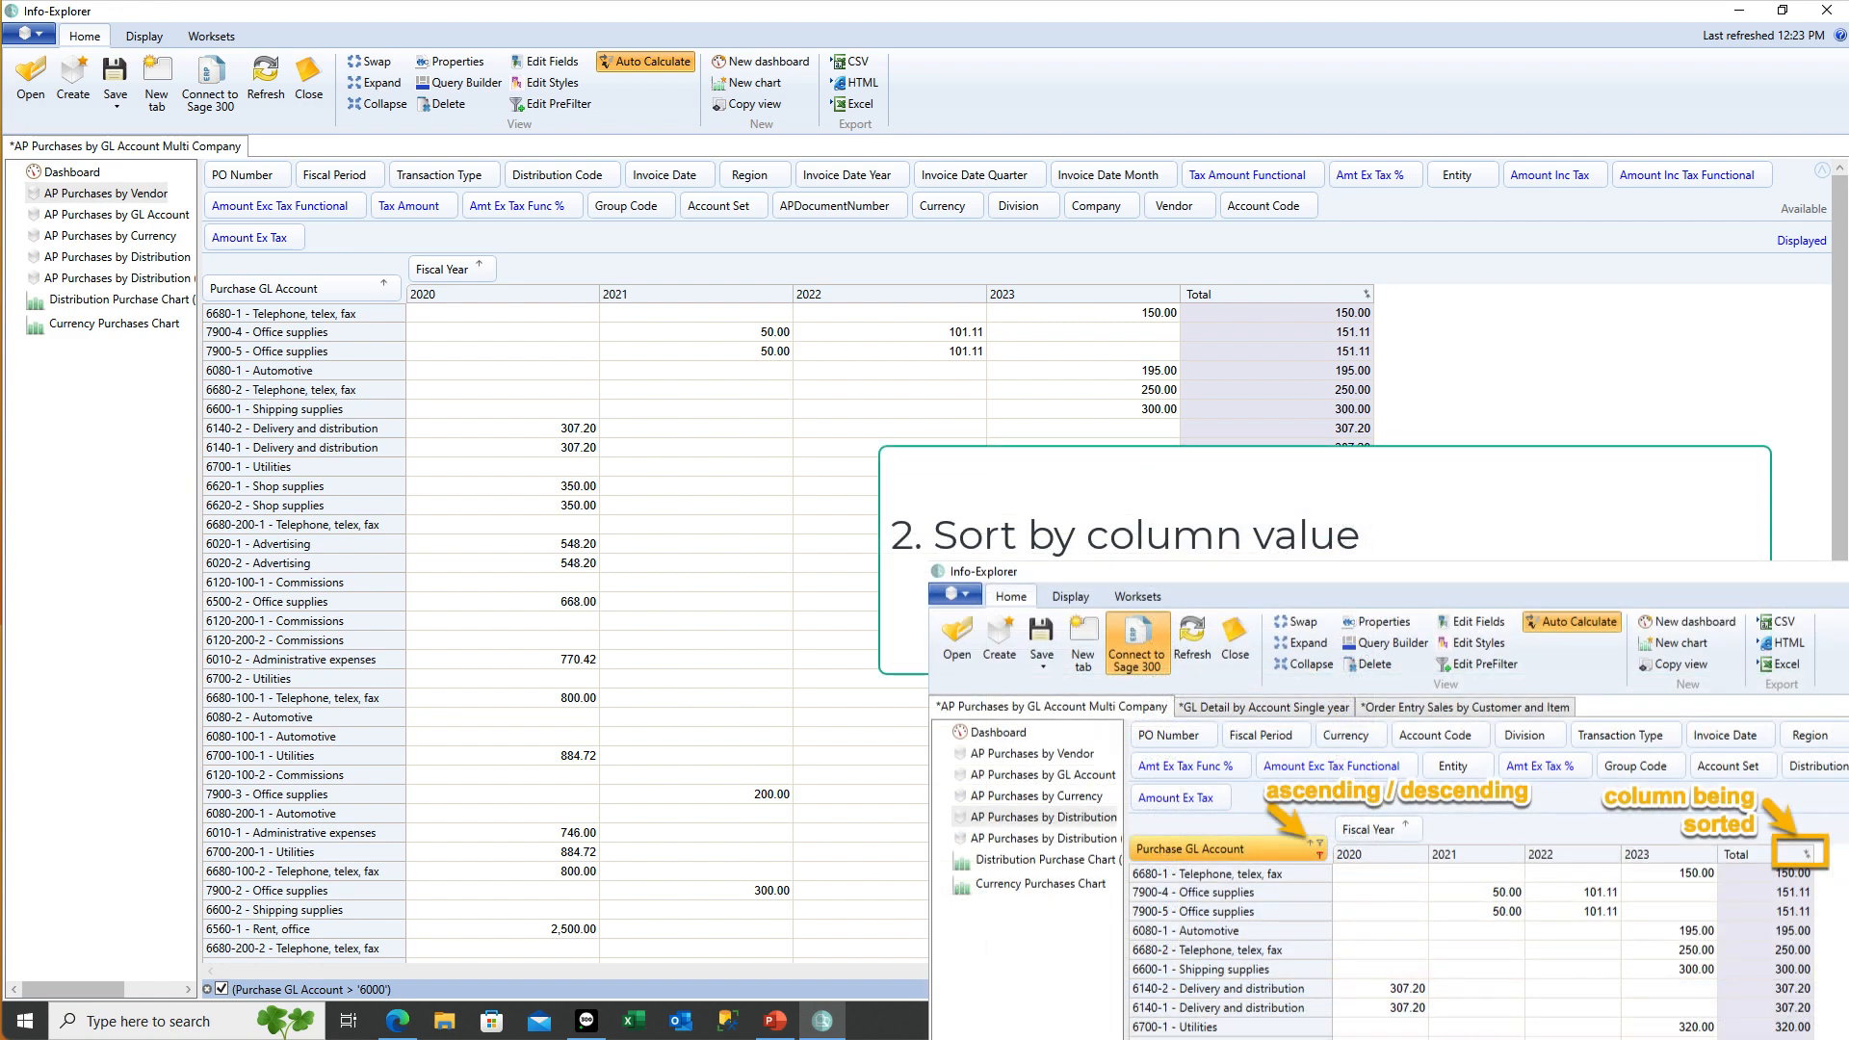
pyautogui.click(384, 281)
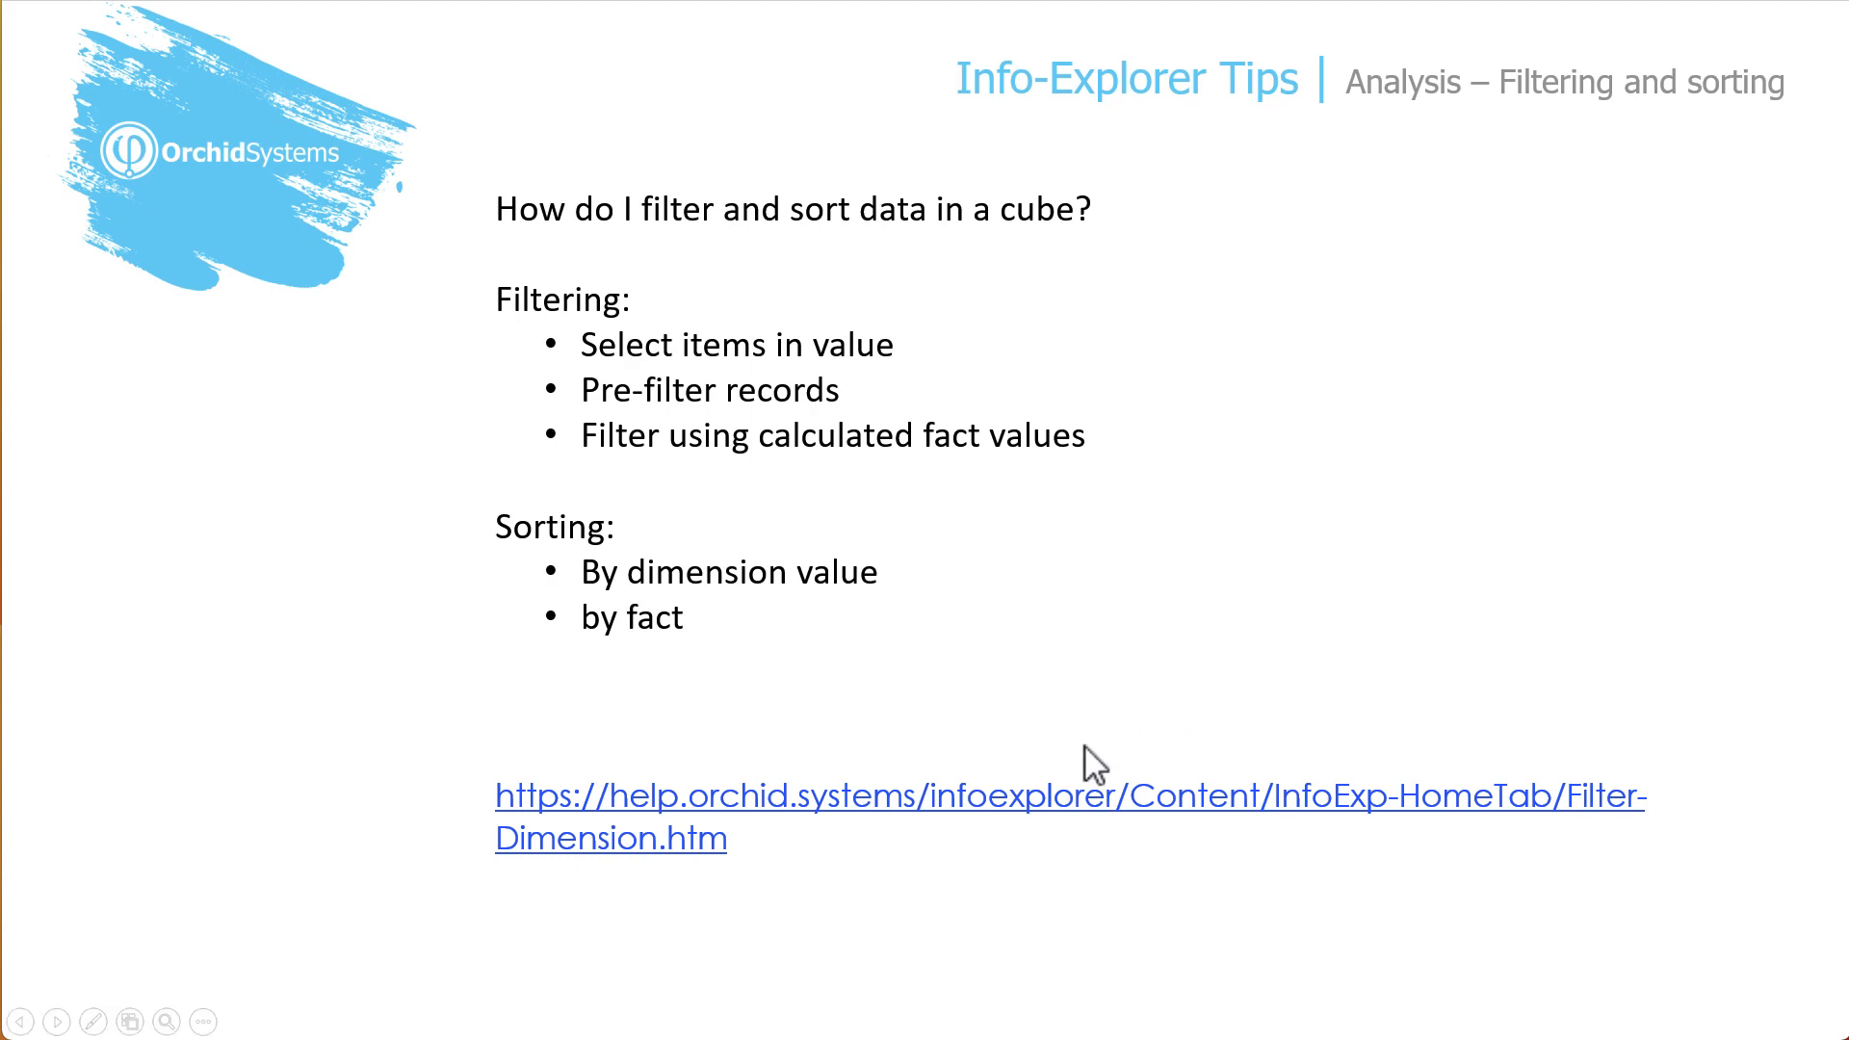
pyautogui.click(1026, 805)
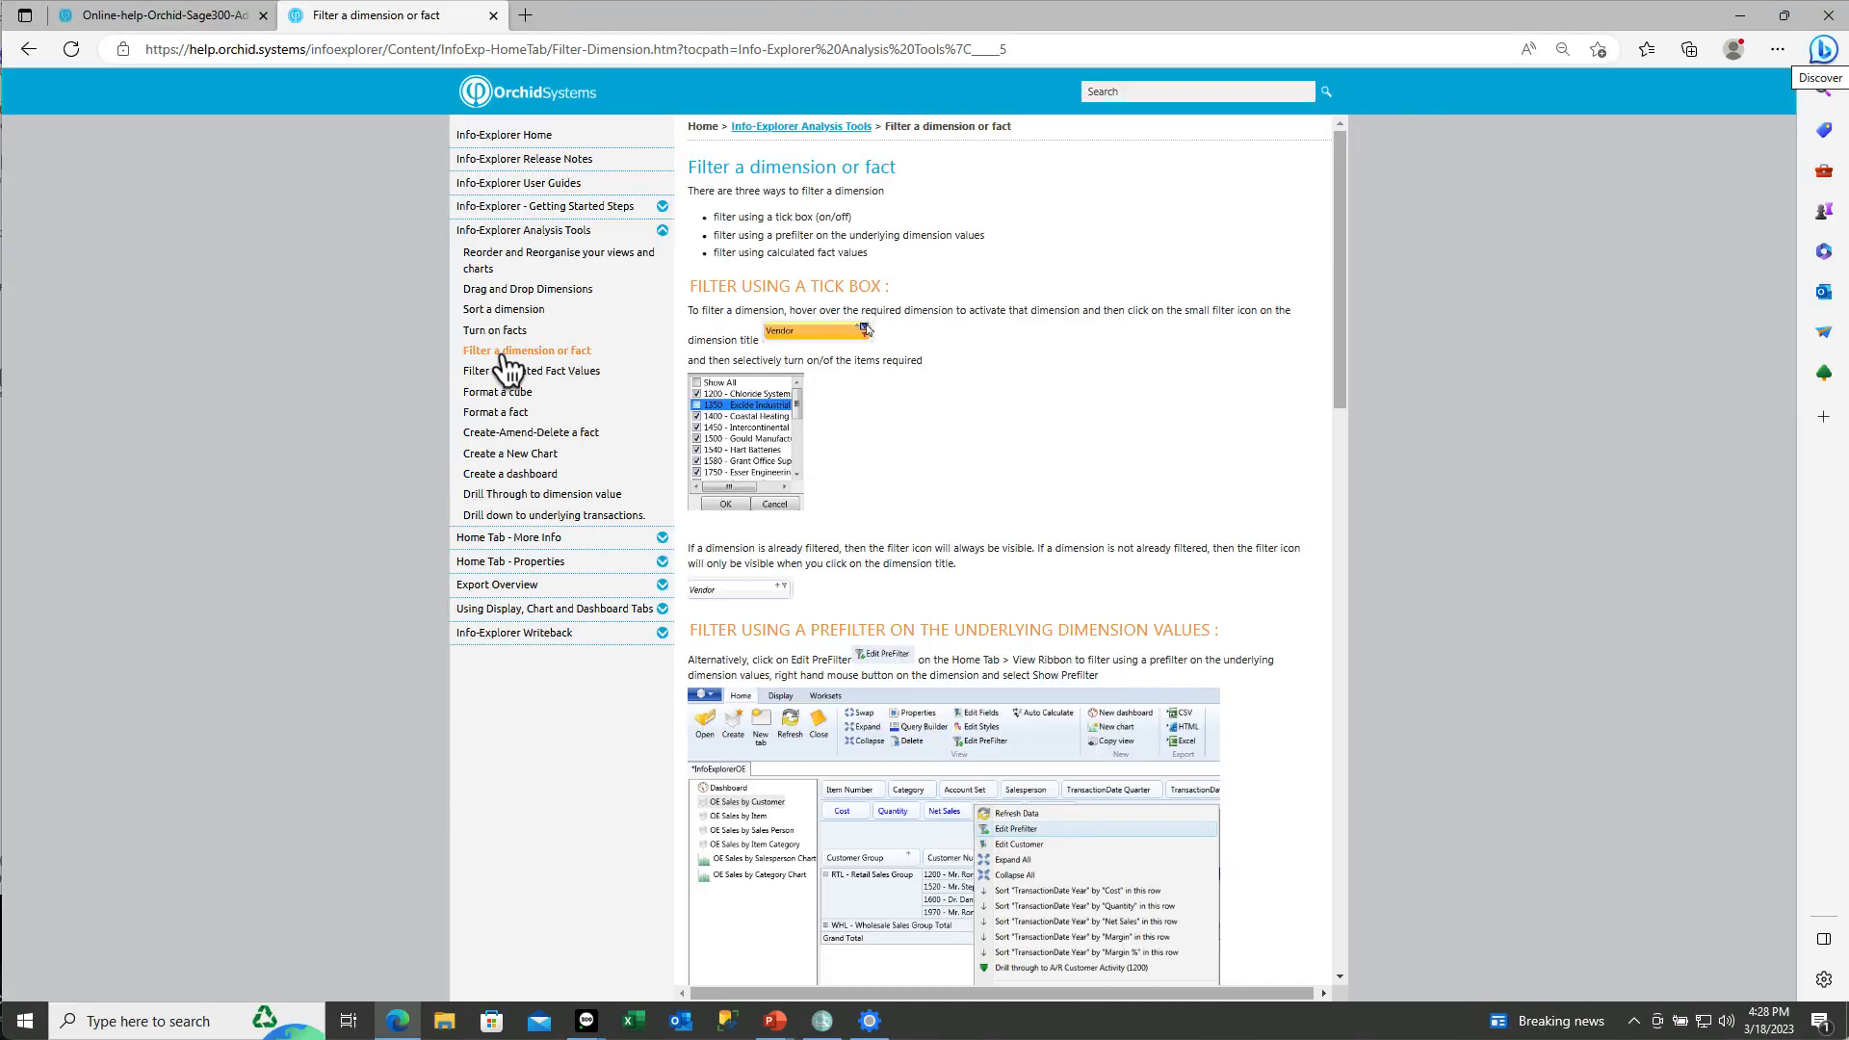
pyautogui.click(521, 141)
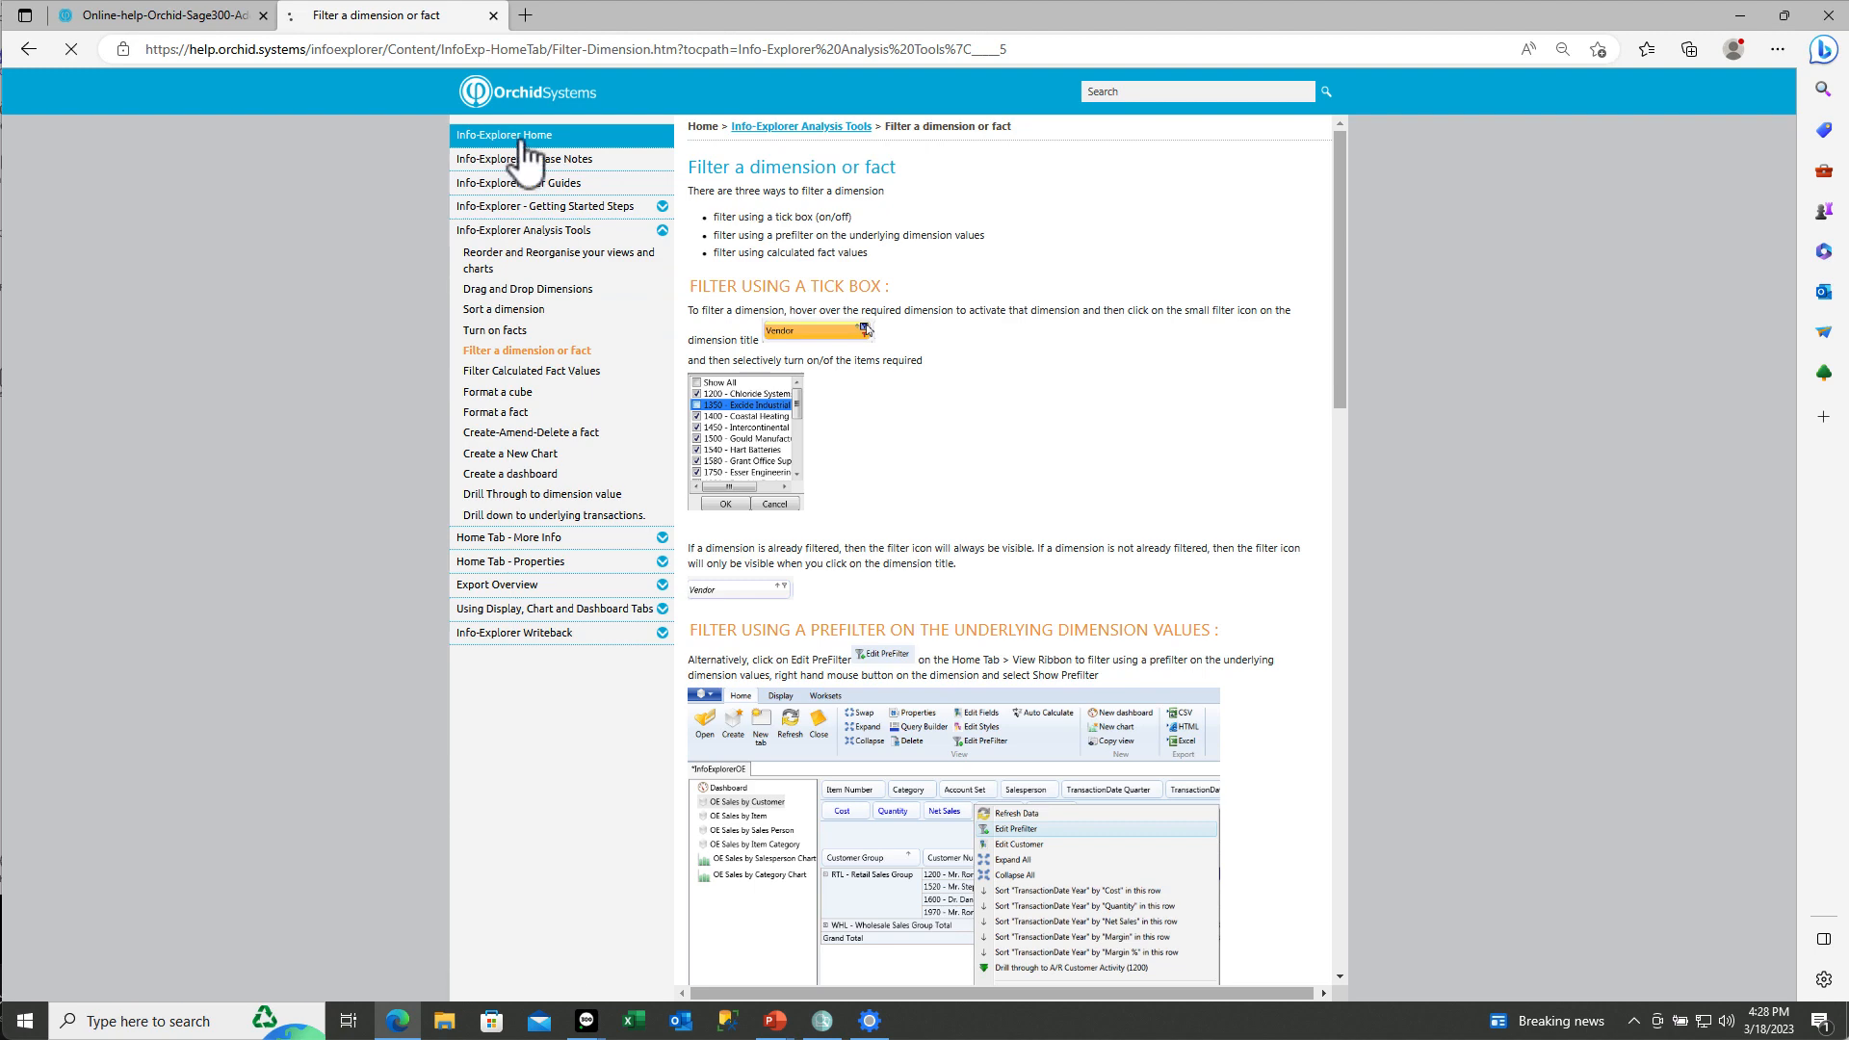
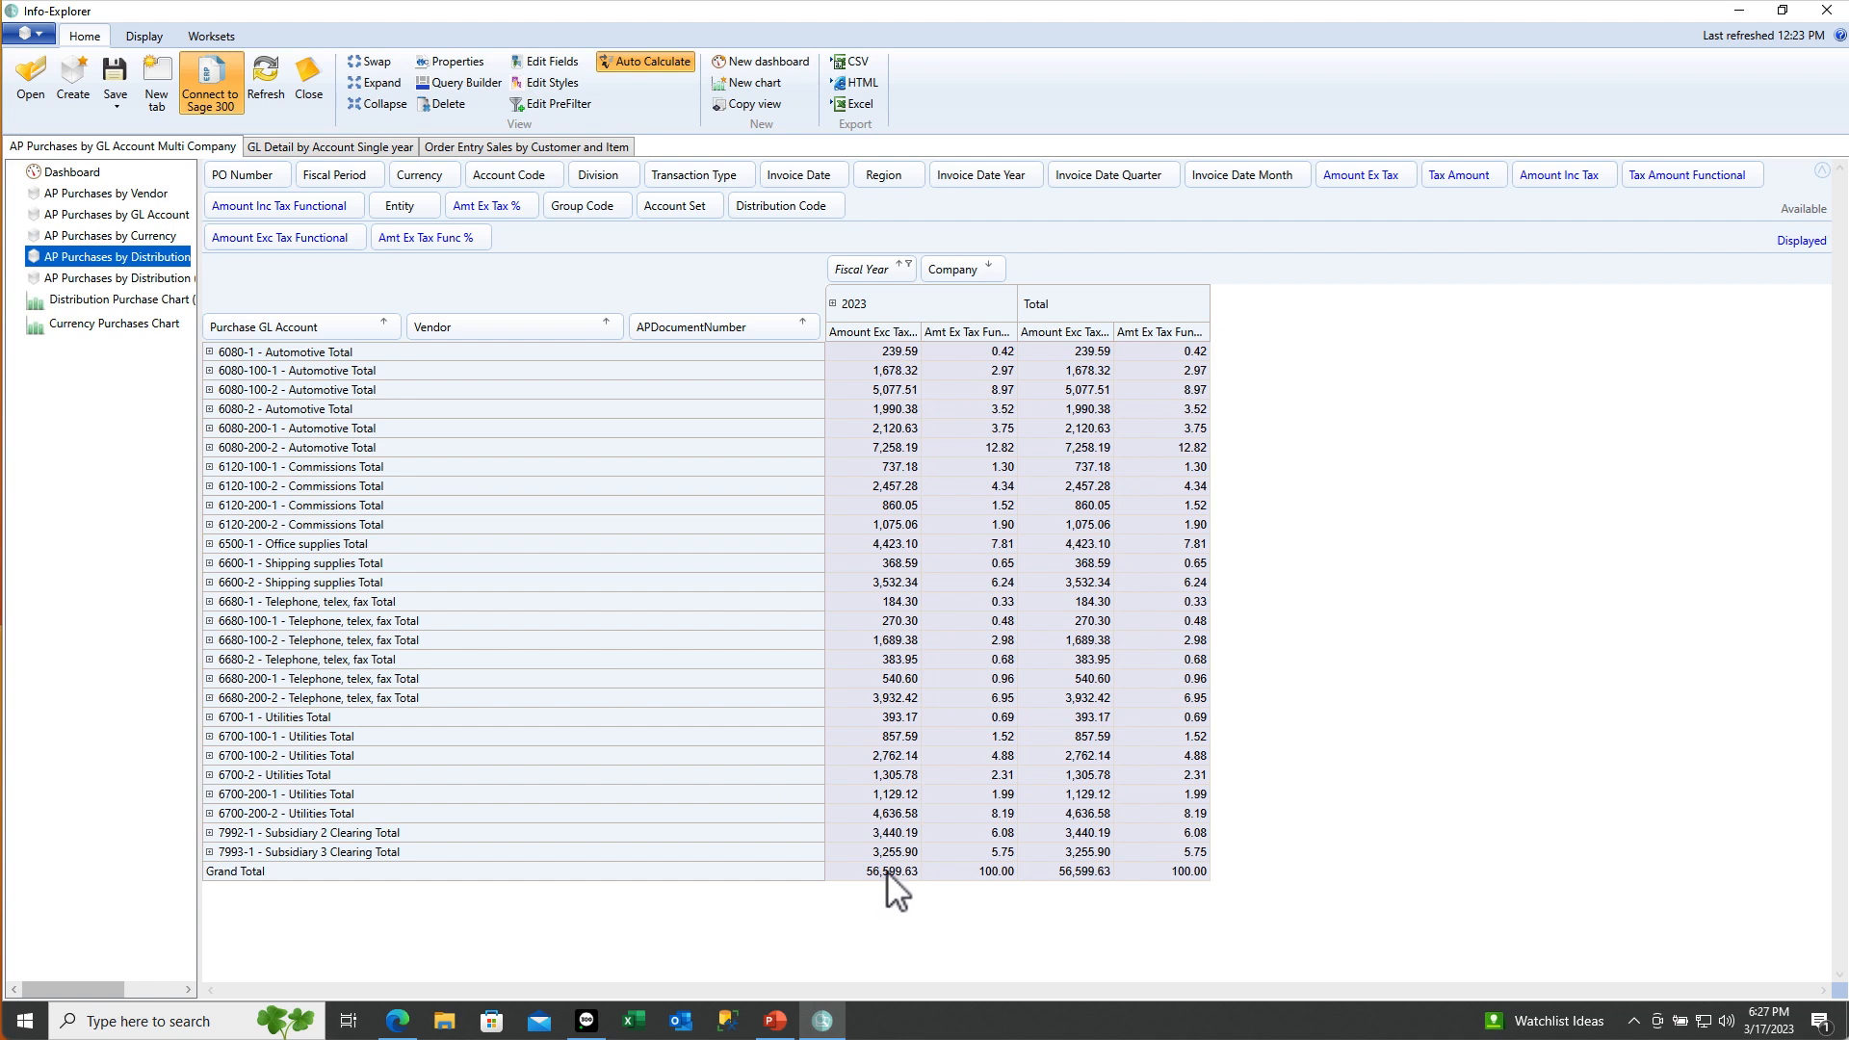
# Drill down on the 56,599.63 grand total and scroll through its 64 underlying invoice rows
pyautogui.rightClick(887, 873)
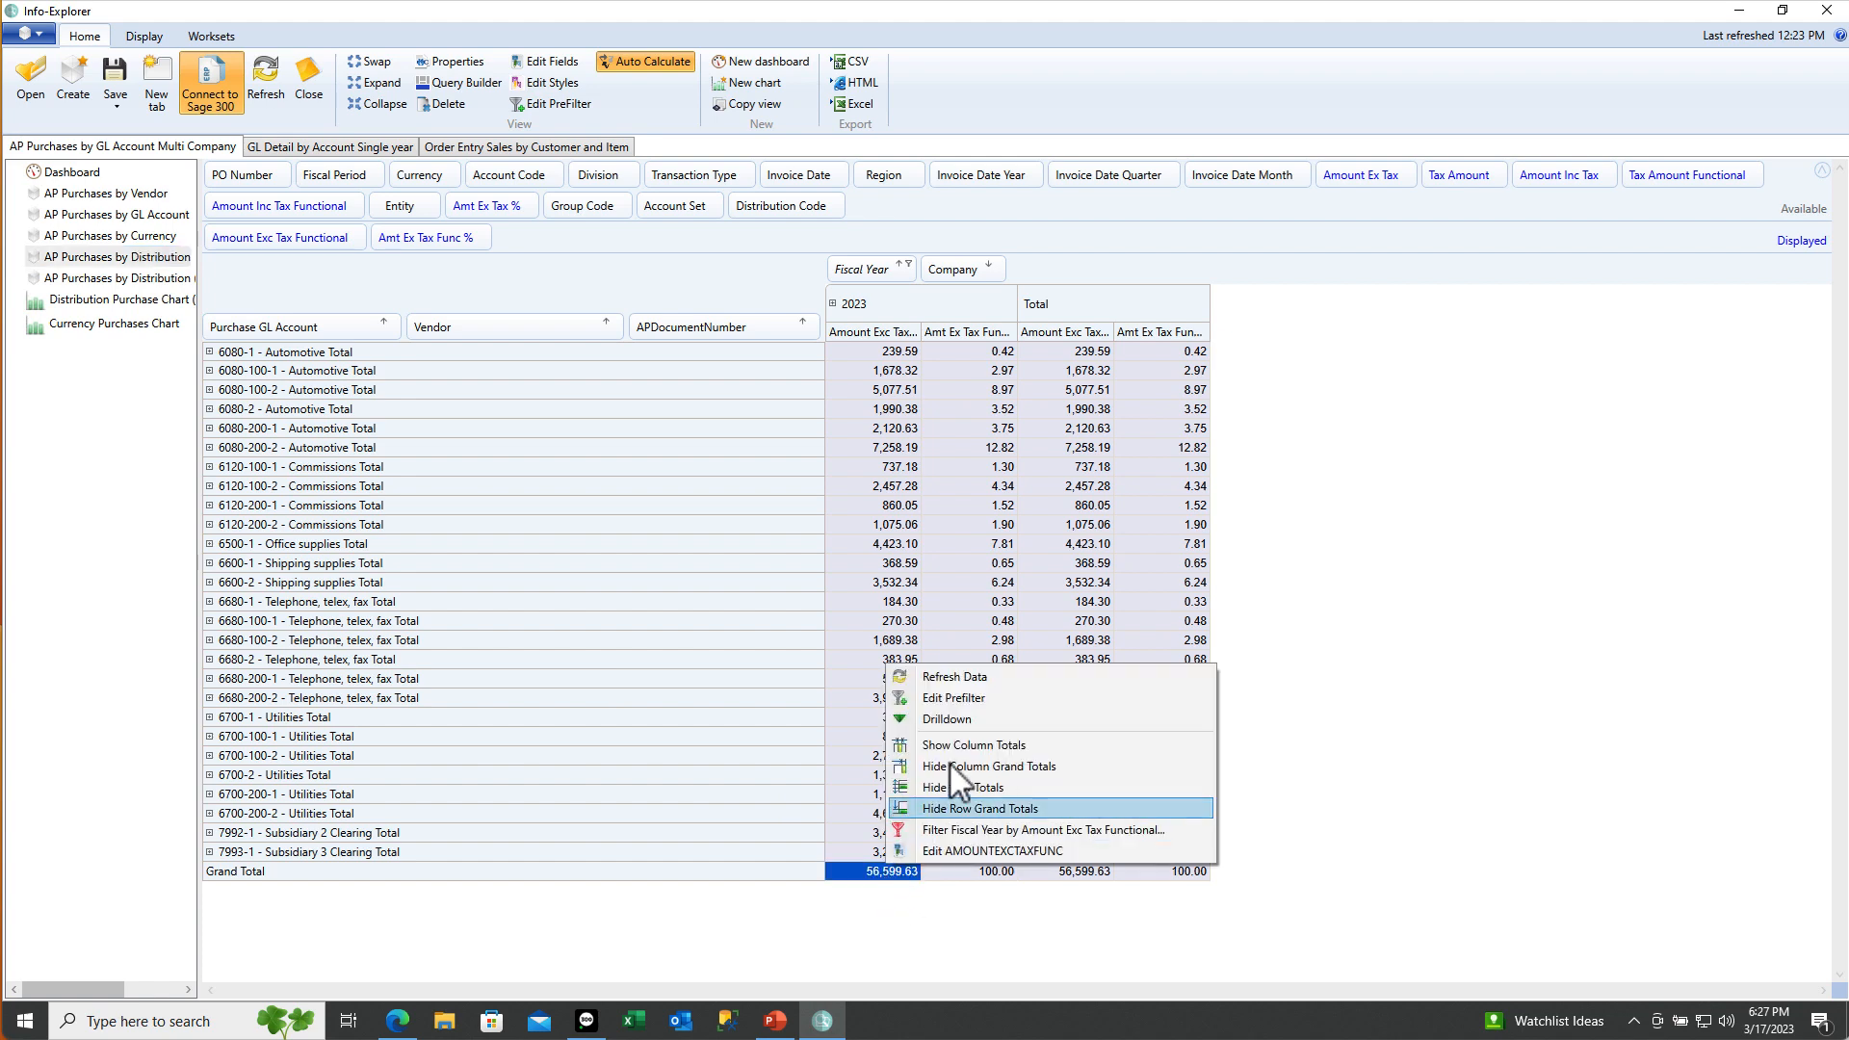
pyautogui.click(957, 721)
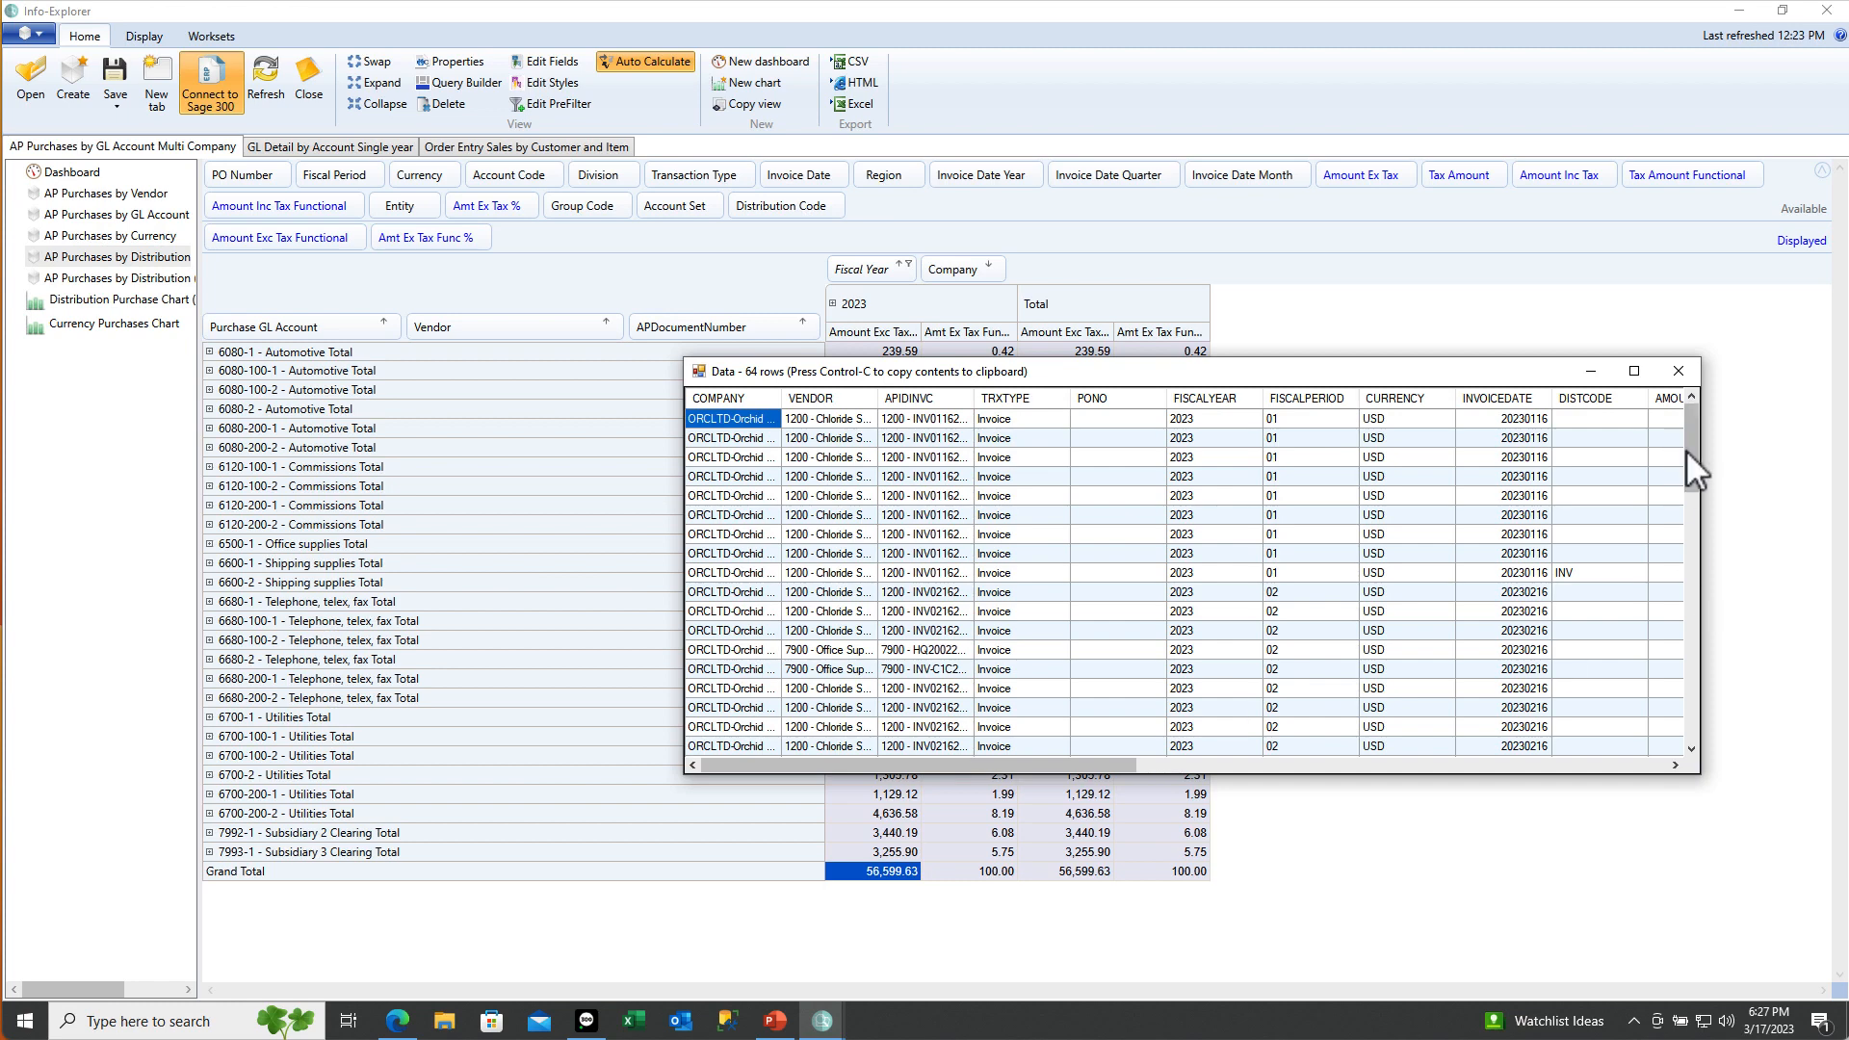
pyautogui.moveTo(1689, 452); pyautogui.dragTo(1669, 745)
pyautogui.moveTo(1101, 763); pyautogui.dragTo(1668, 776)
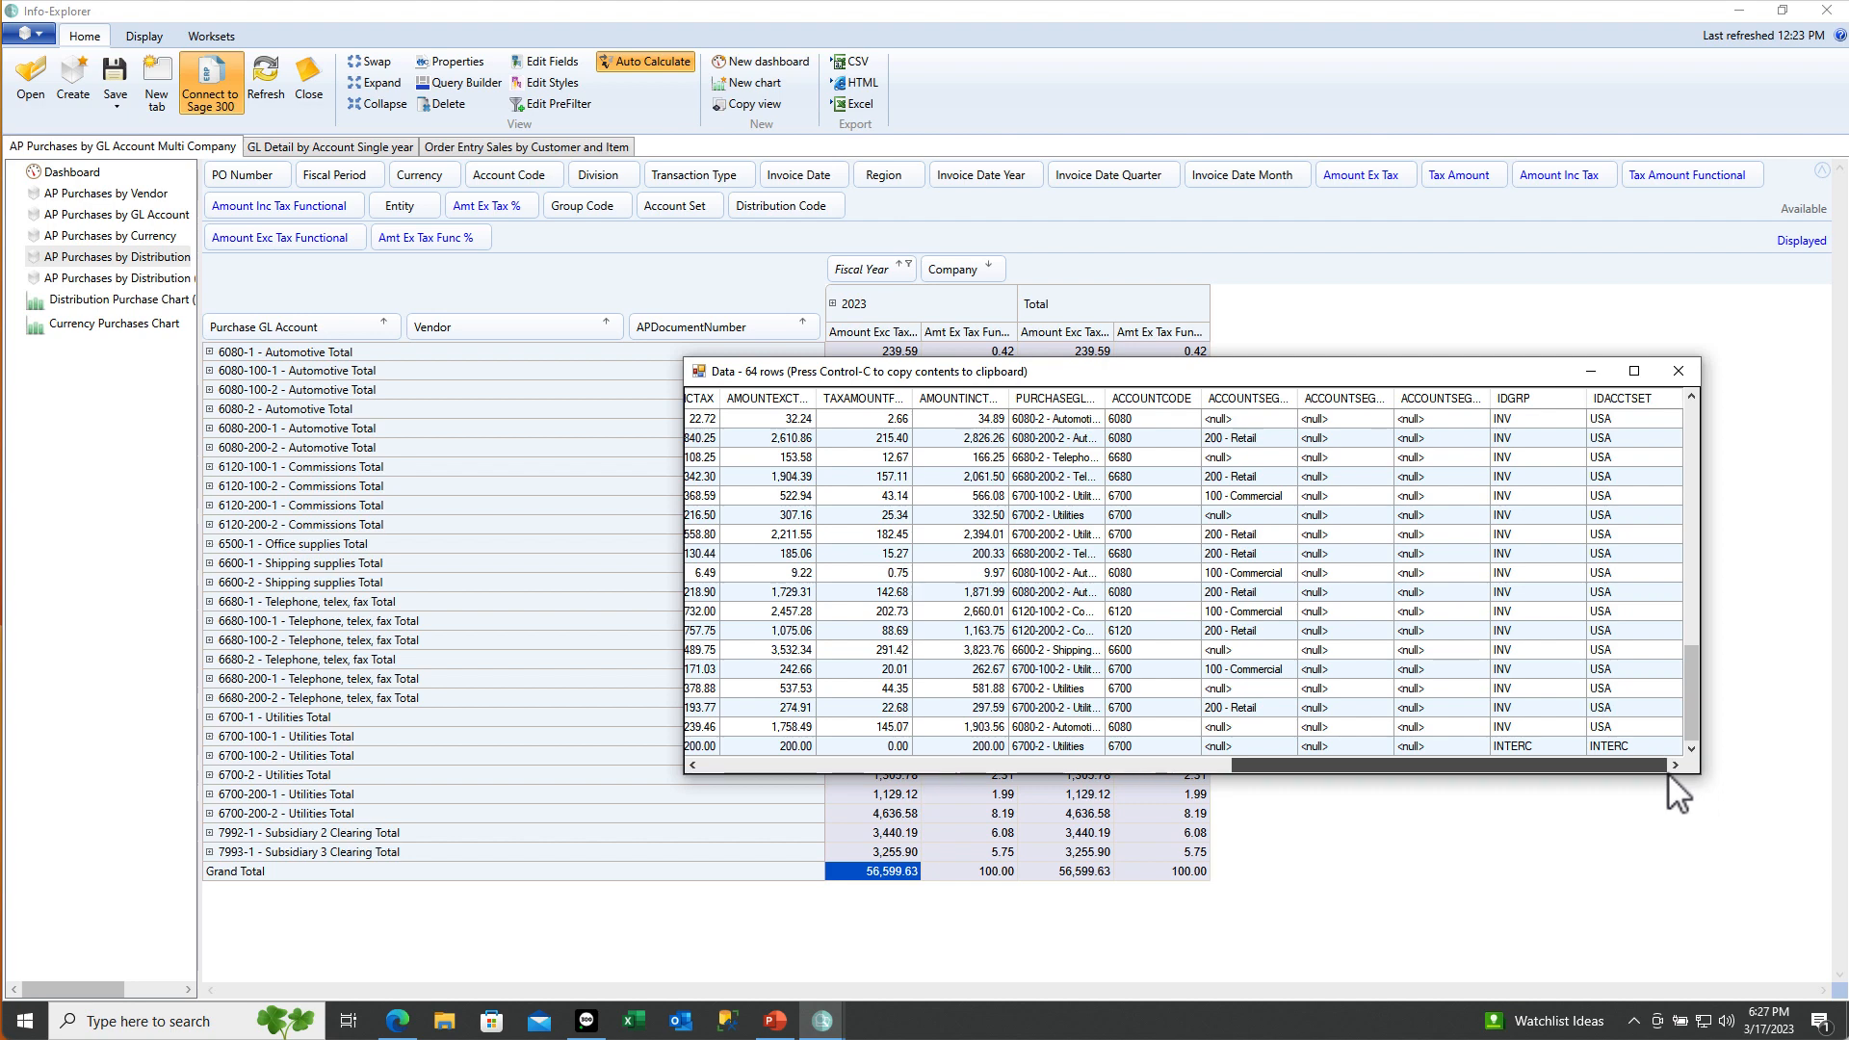
pyautogui.moveTo(1669, 776); pyautogui.dragTo(900, 689)
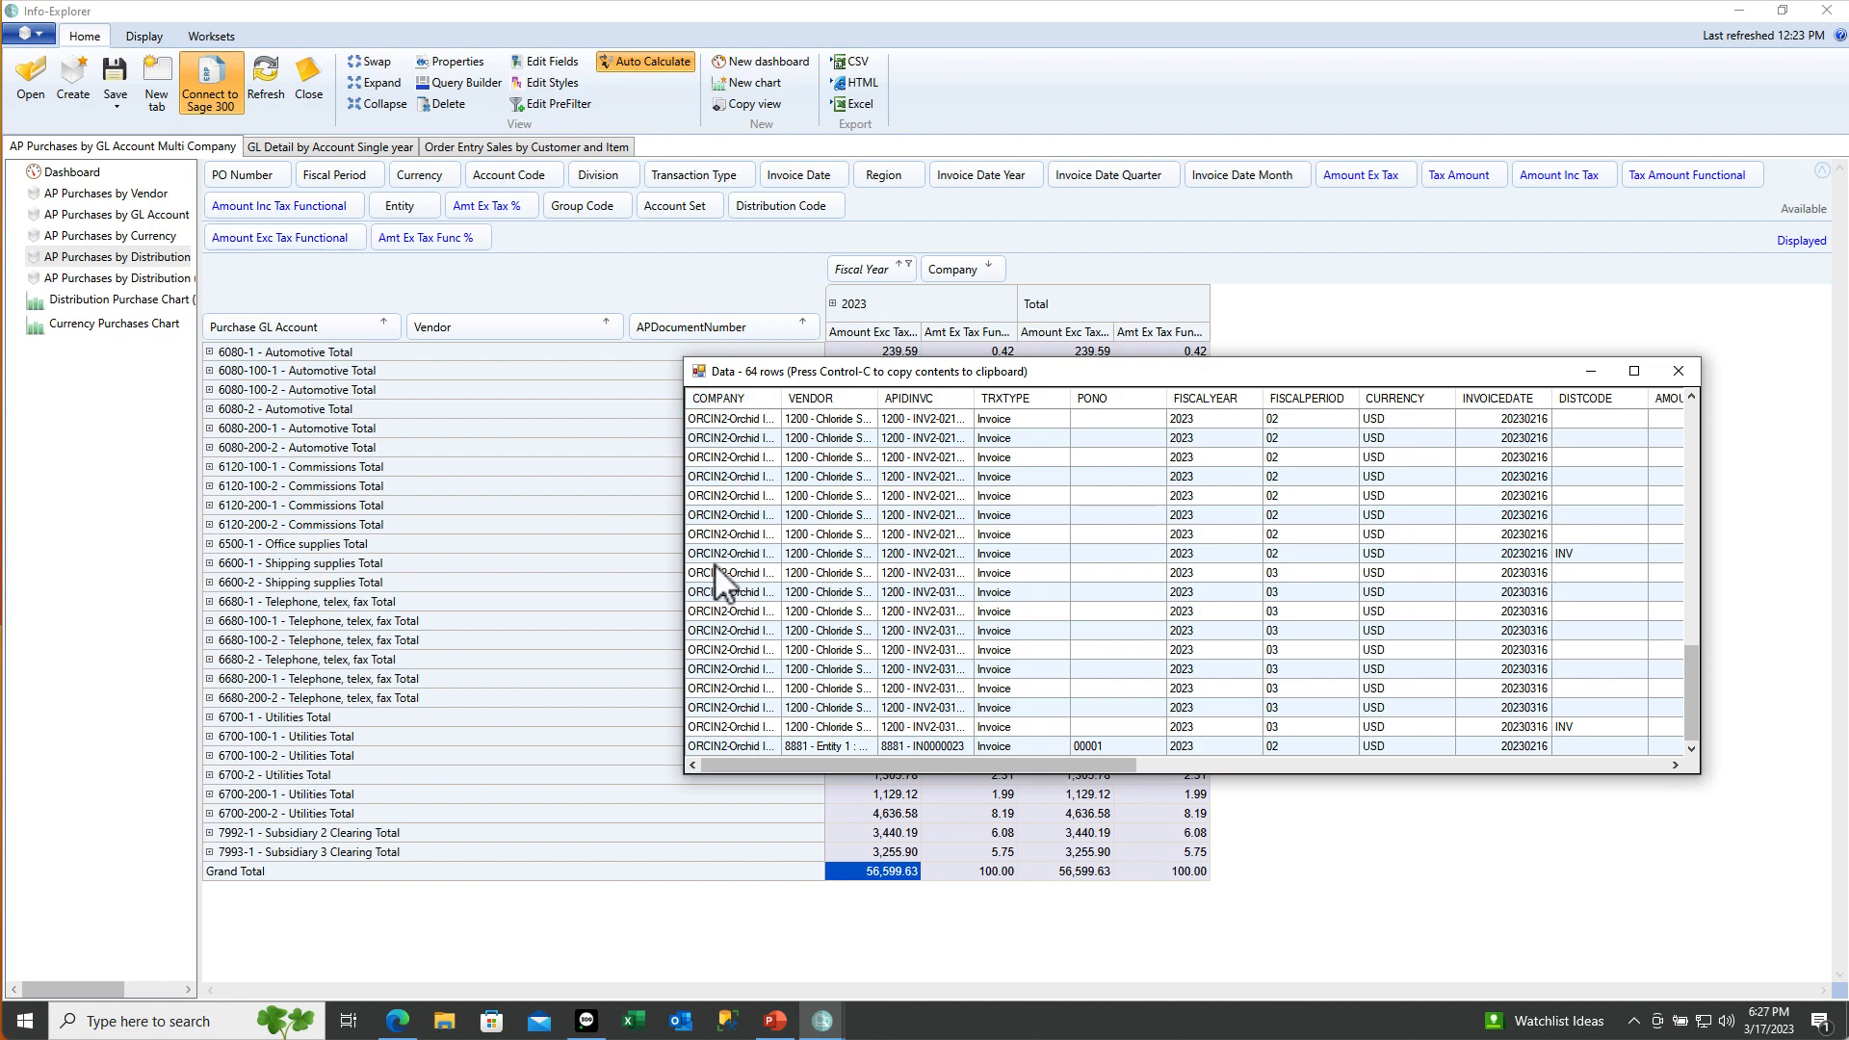
pyautogui.moveTo(1690, 699); pyautogui.dragTo(1689, 425)
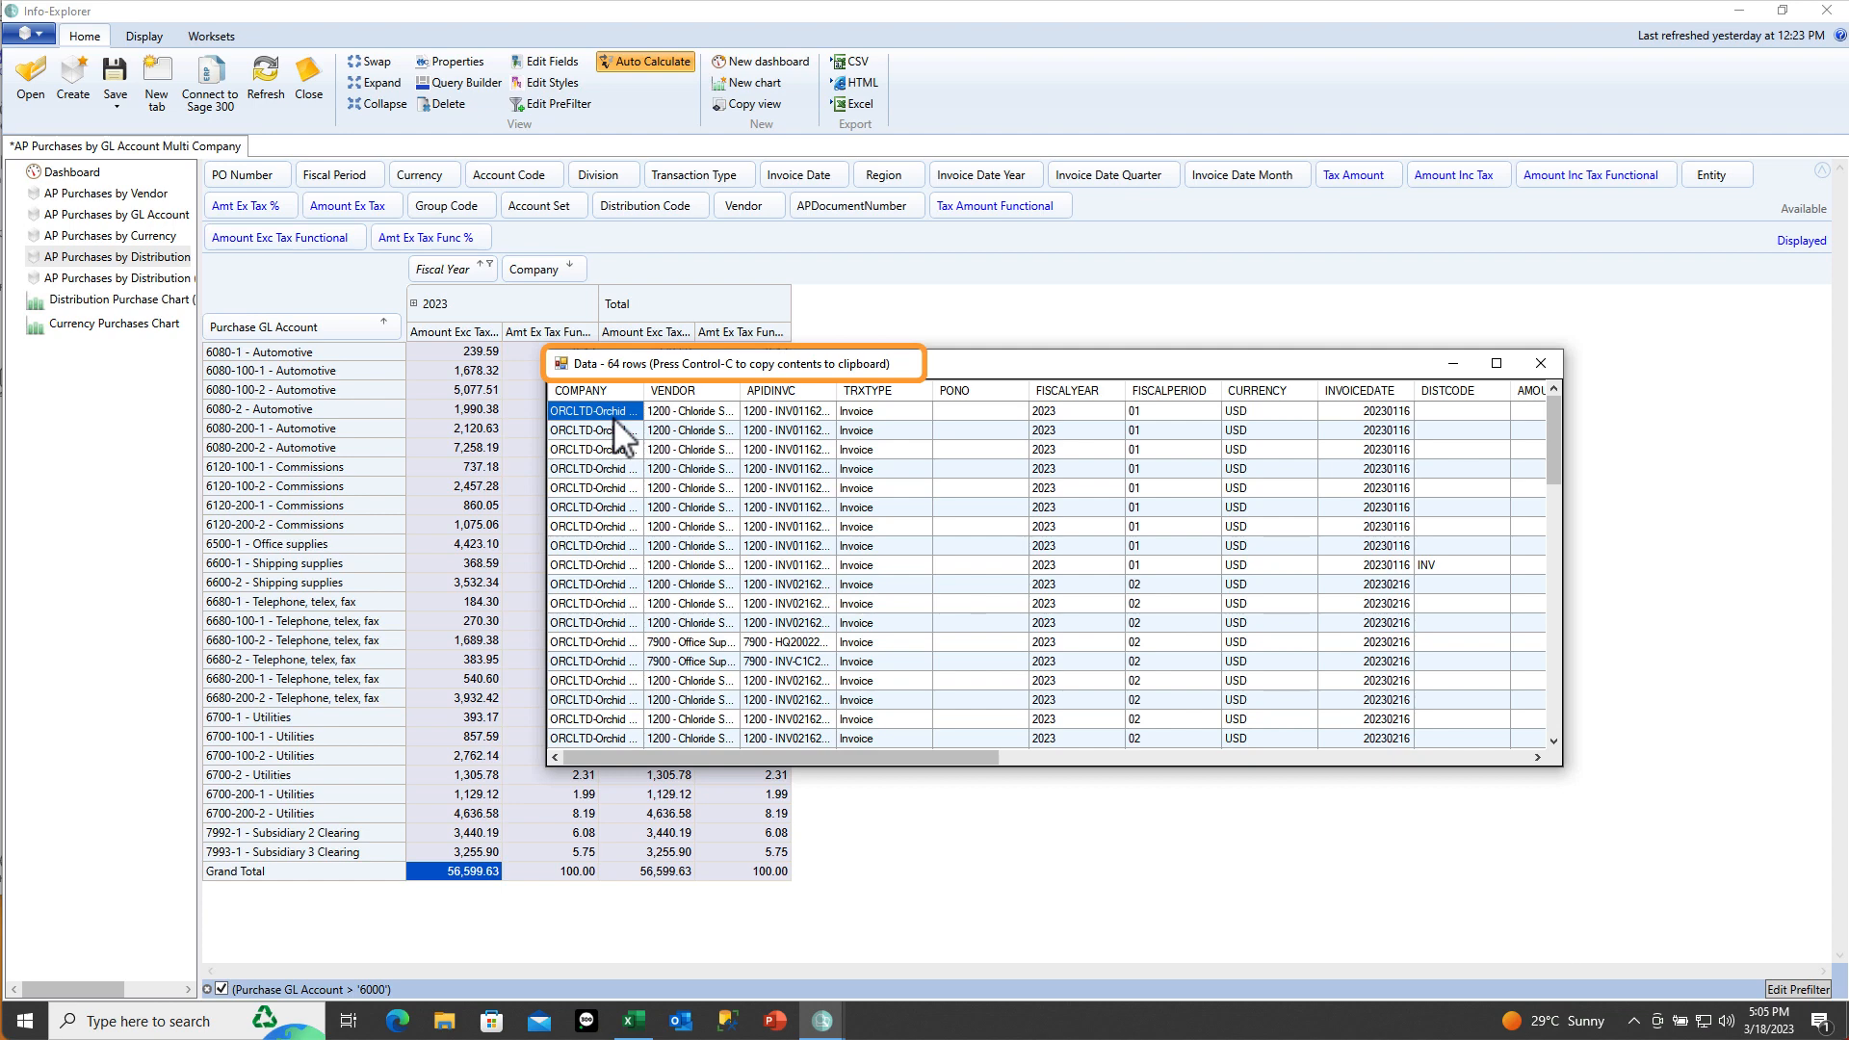
# Bring the Excel workbook with the copied drilldown records forward and clear the selection
pyautogui.click(634, 1020)
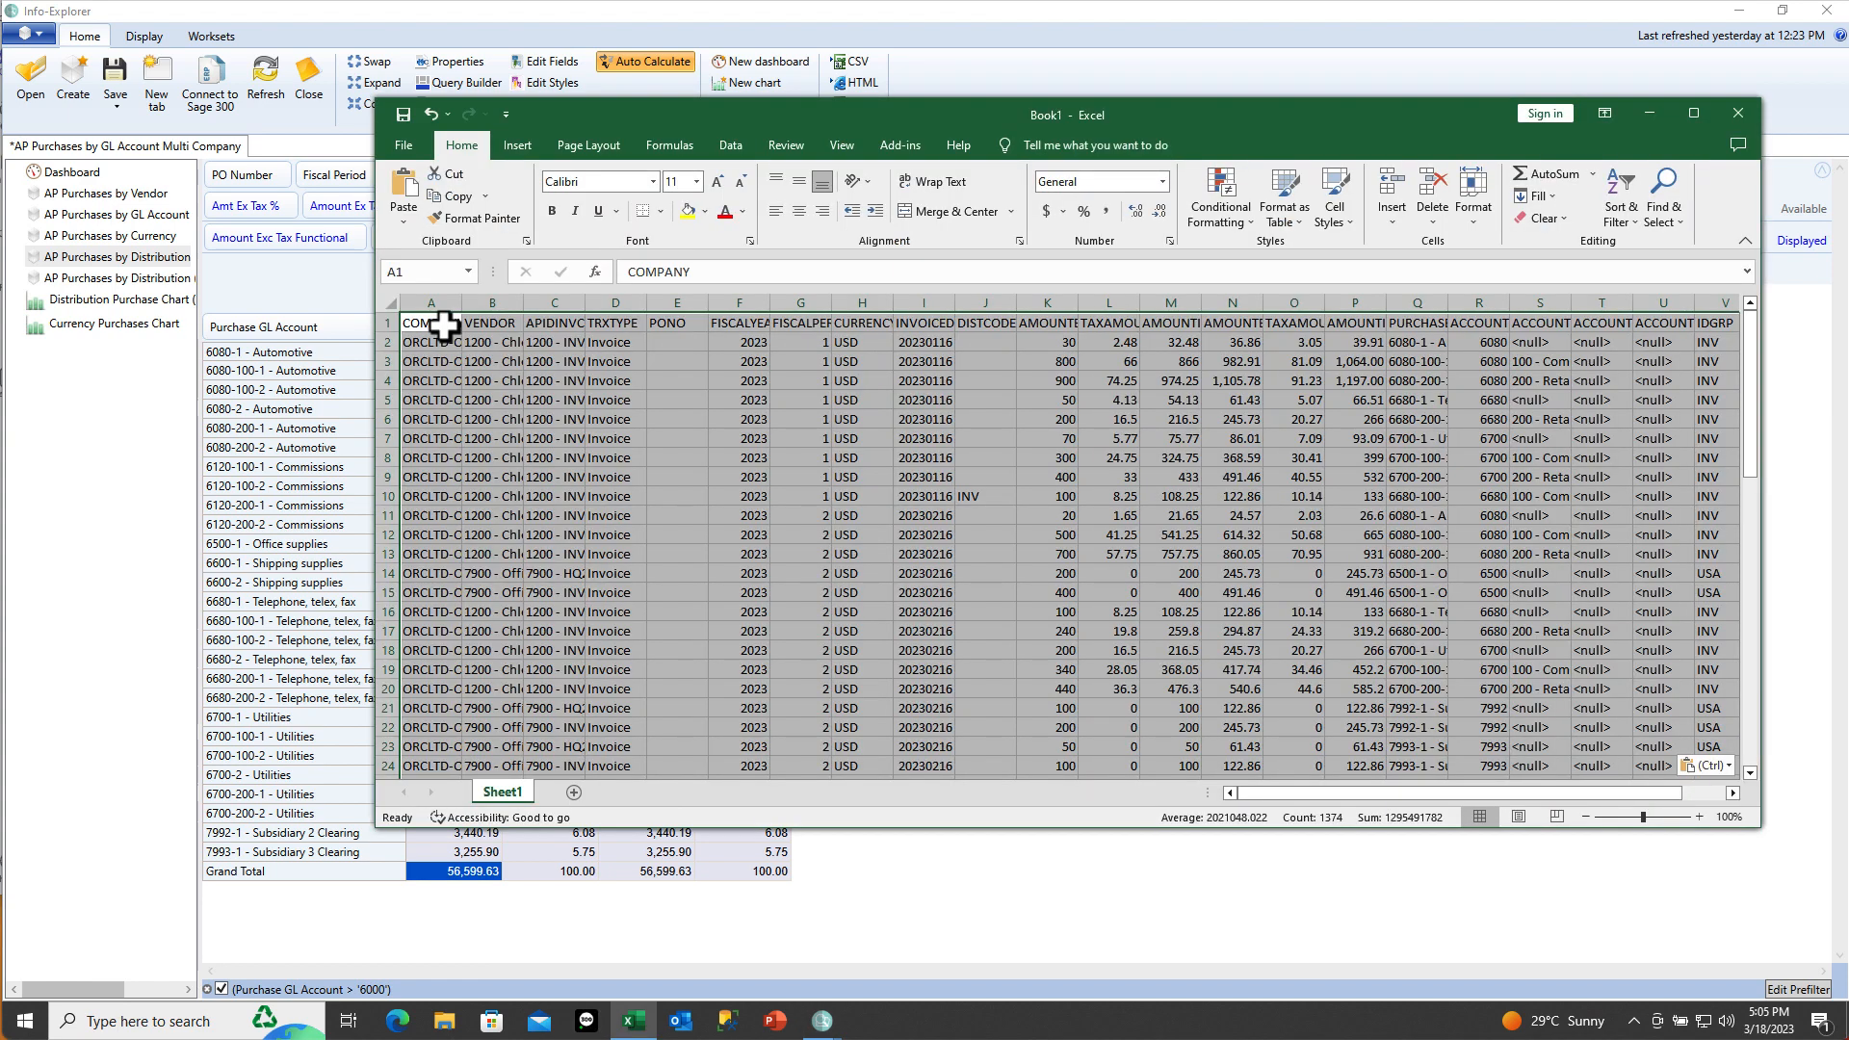
pyautogui.click(444, 326)
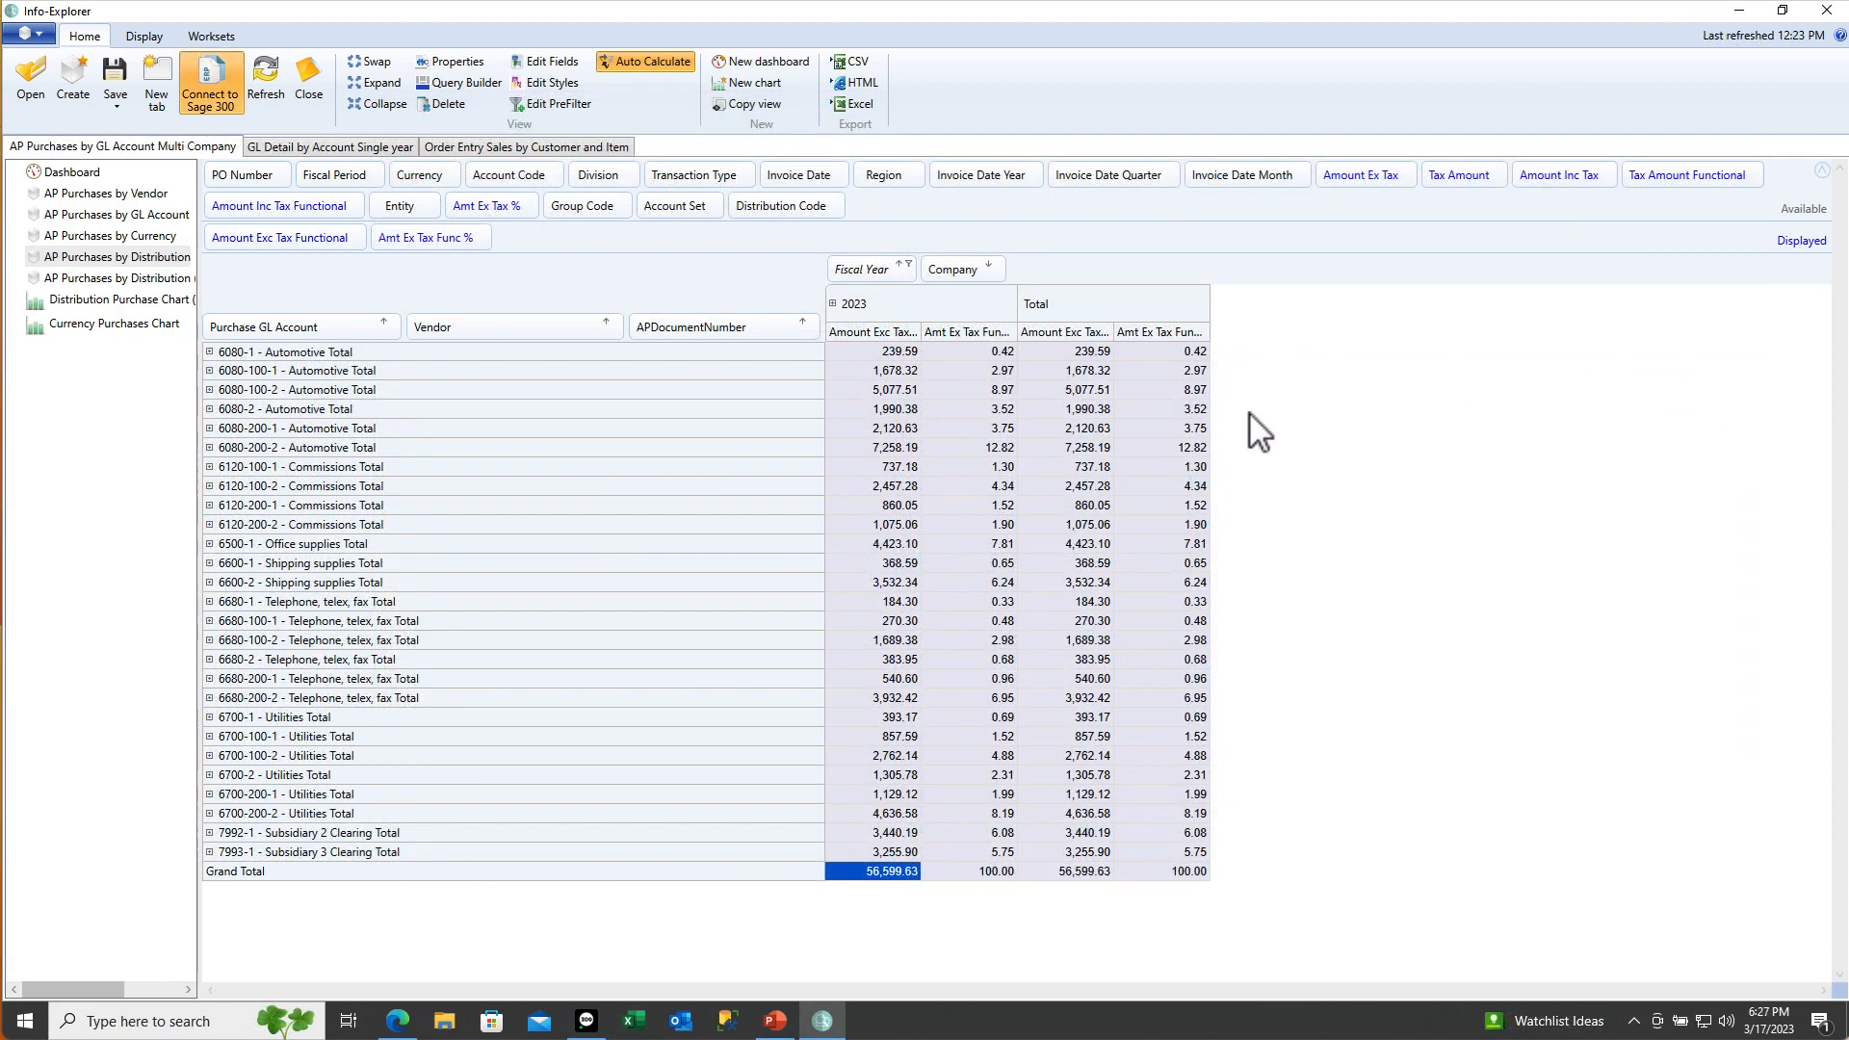
pyautogui.click(868, 640)
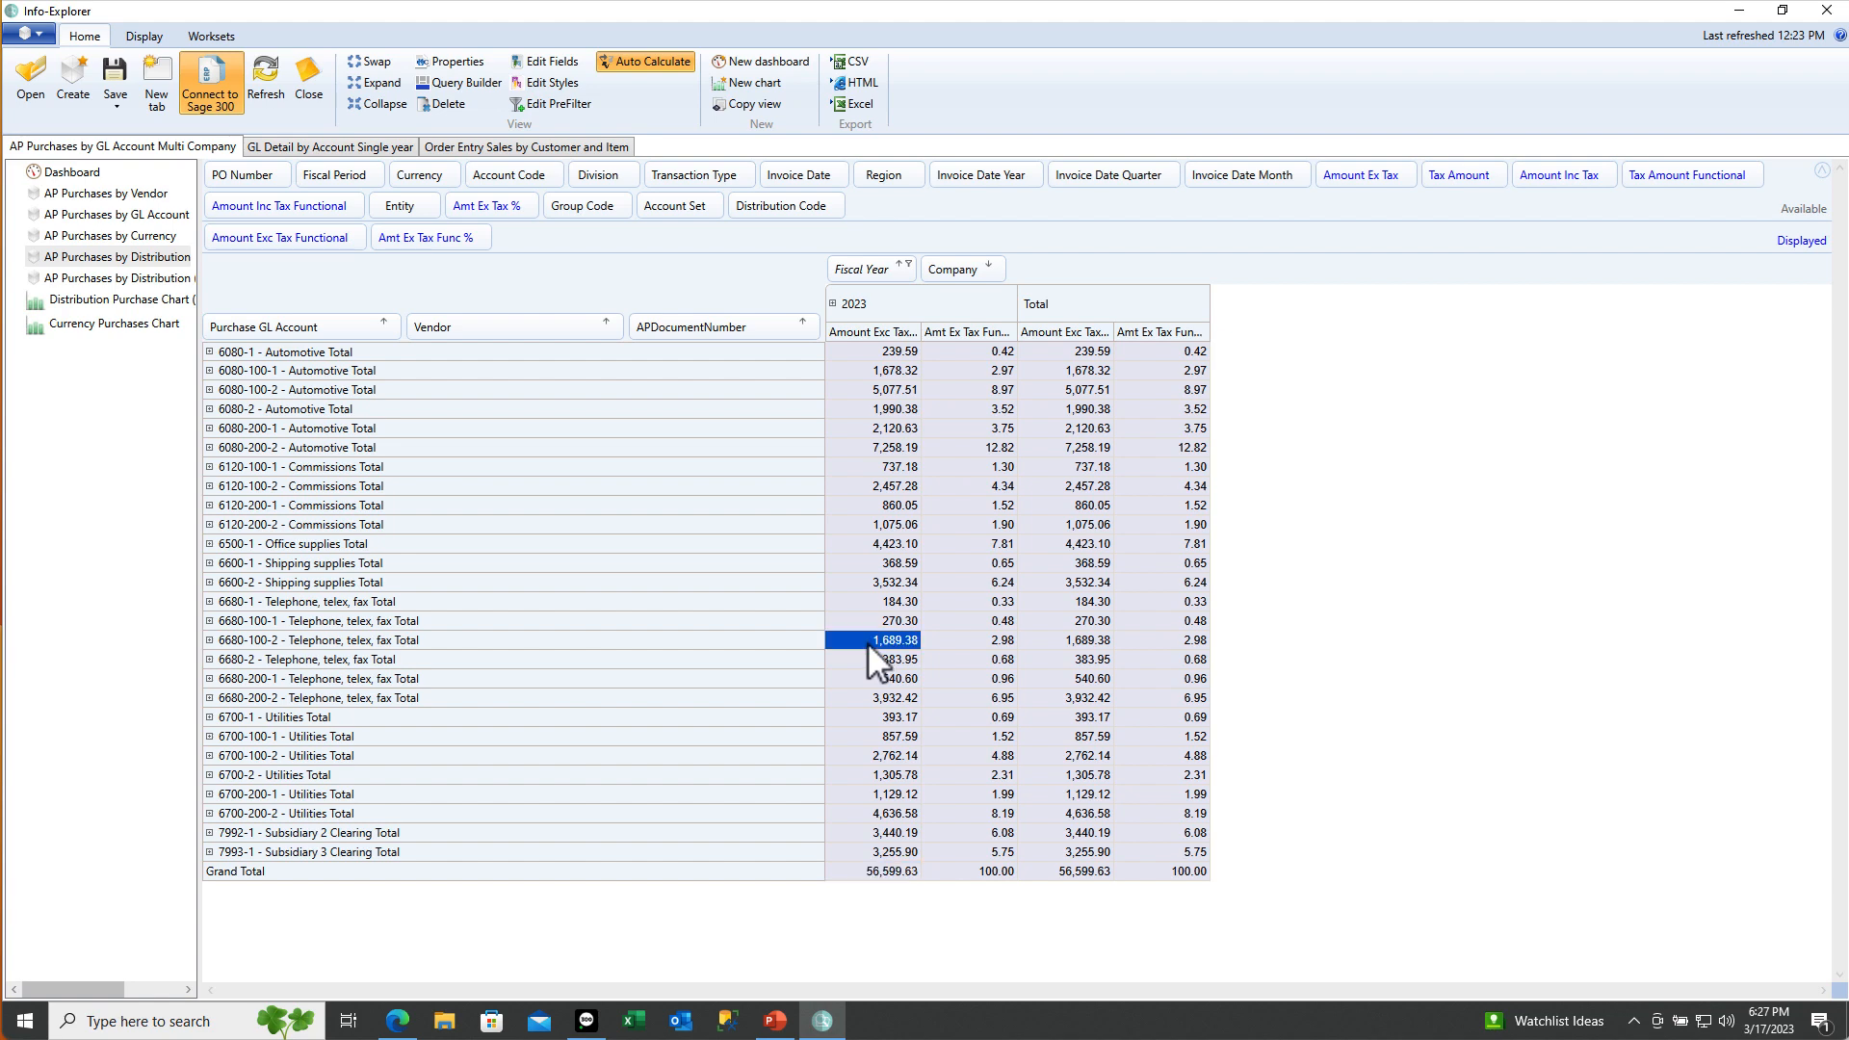
pyautogui.rightClick(867, 641)
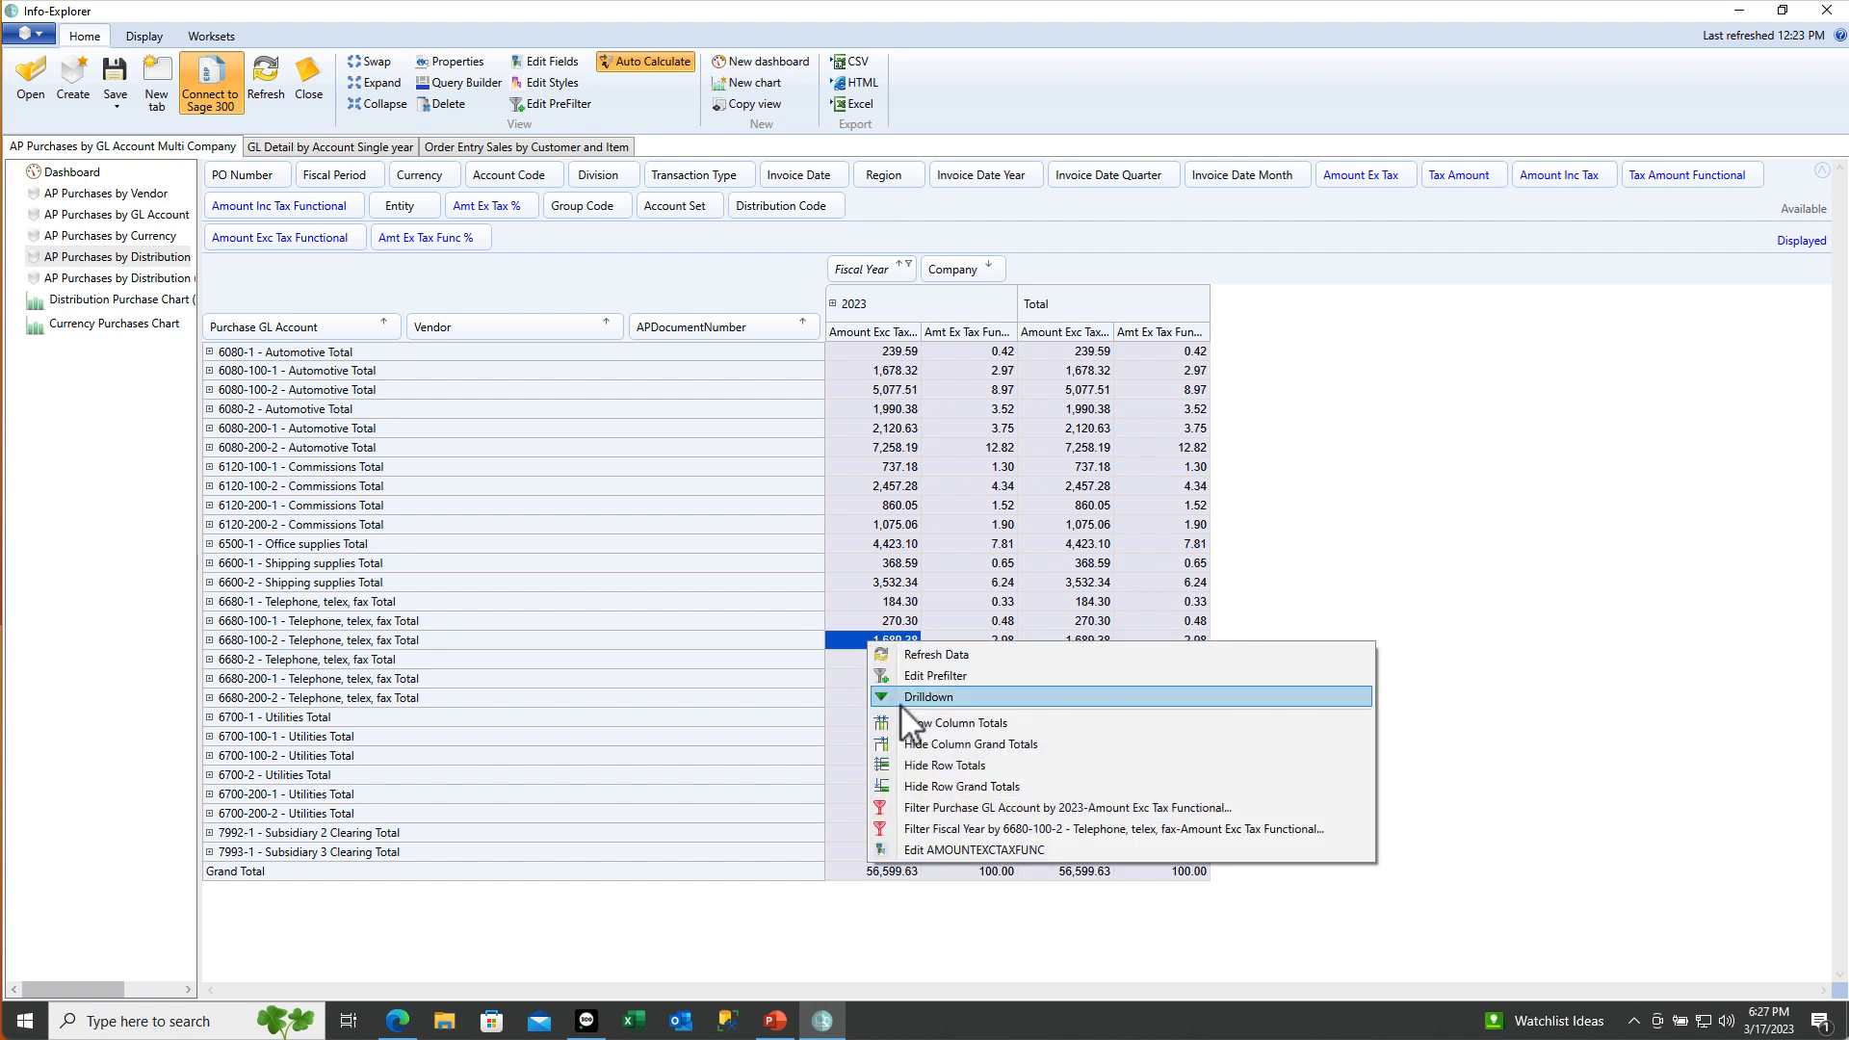
pyautogui.click(906, 703)
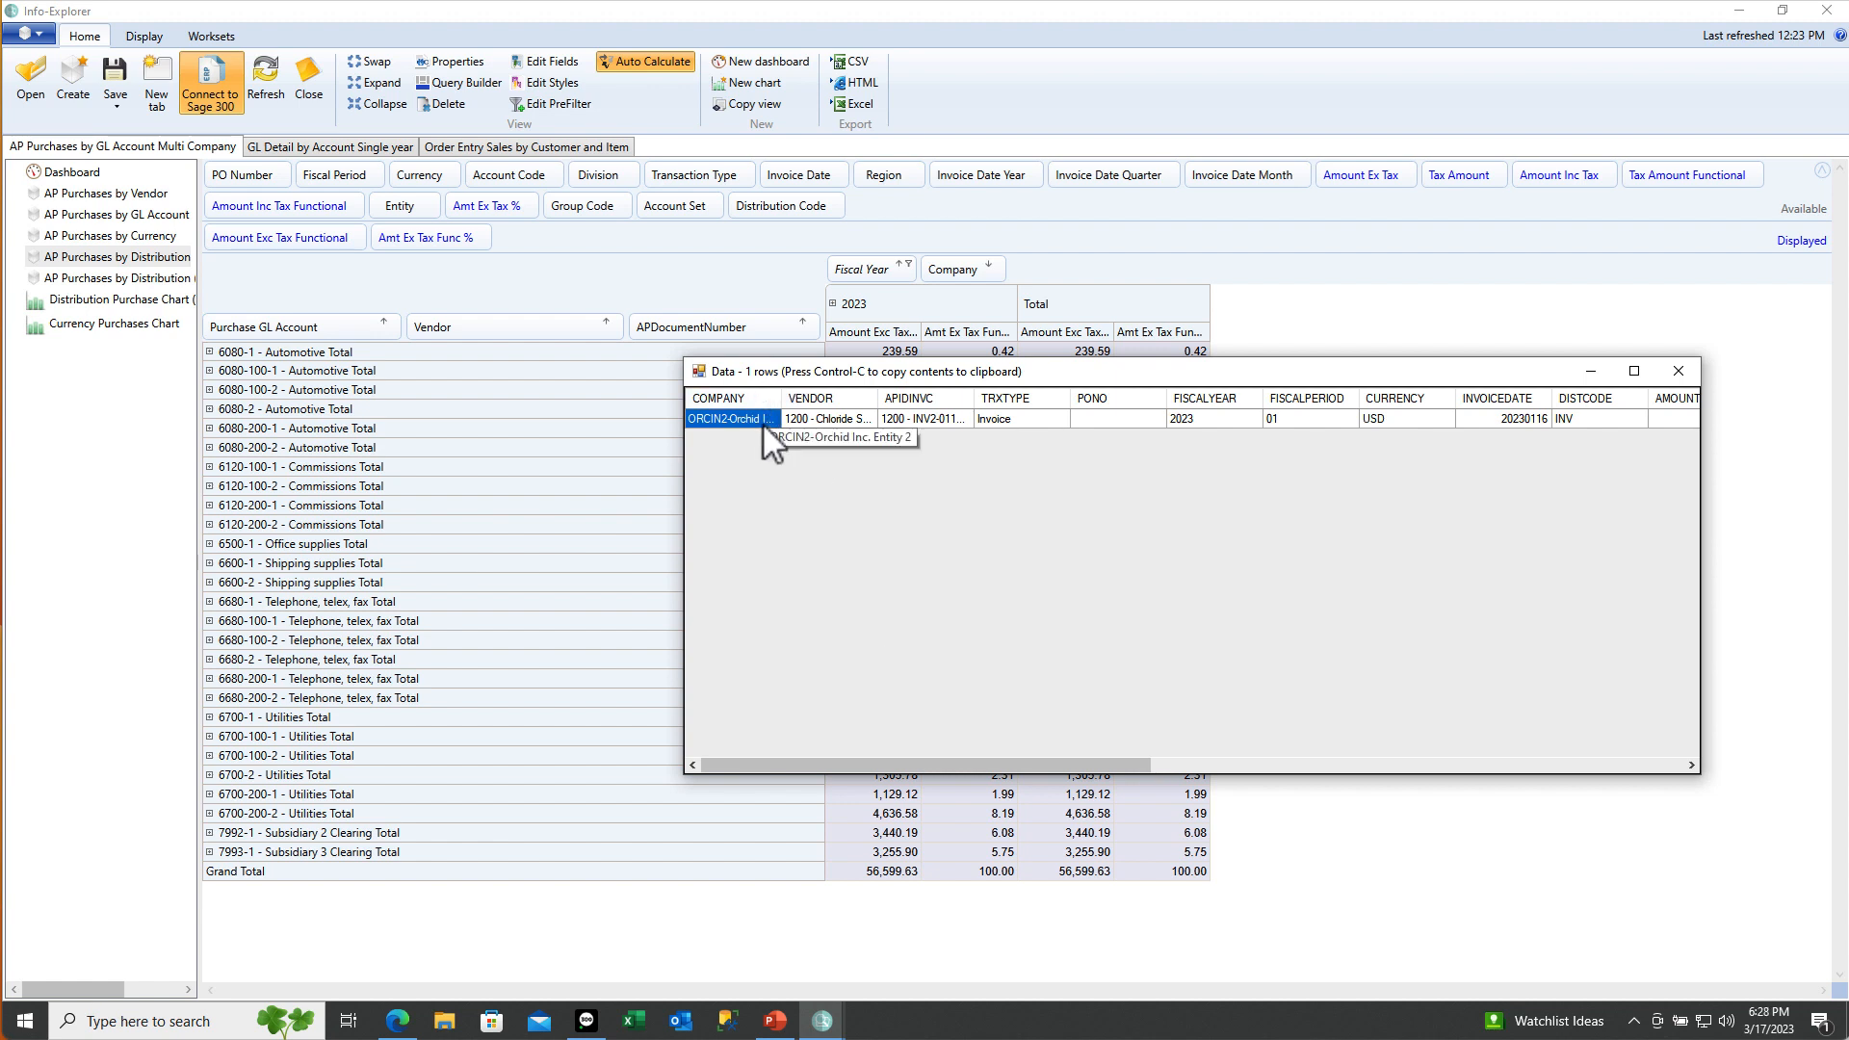
pyautogui.click(1677, 373)
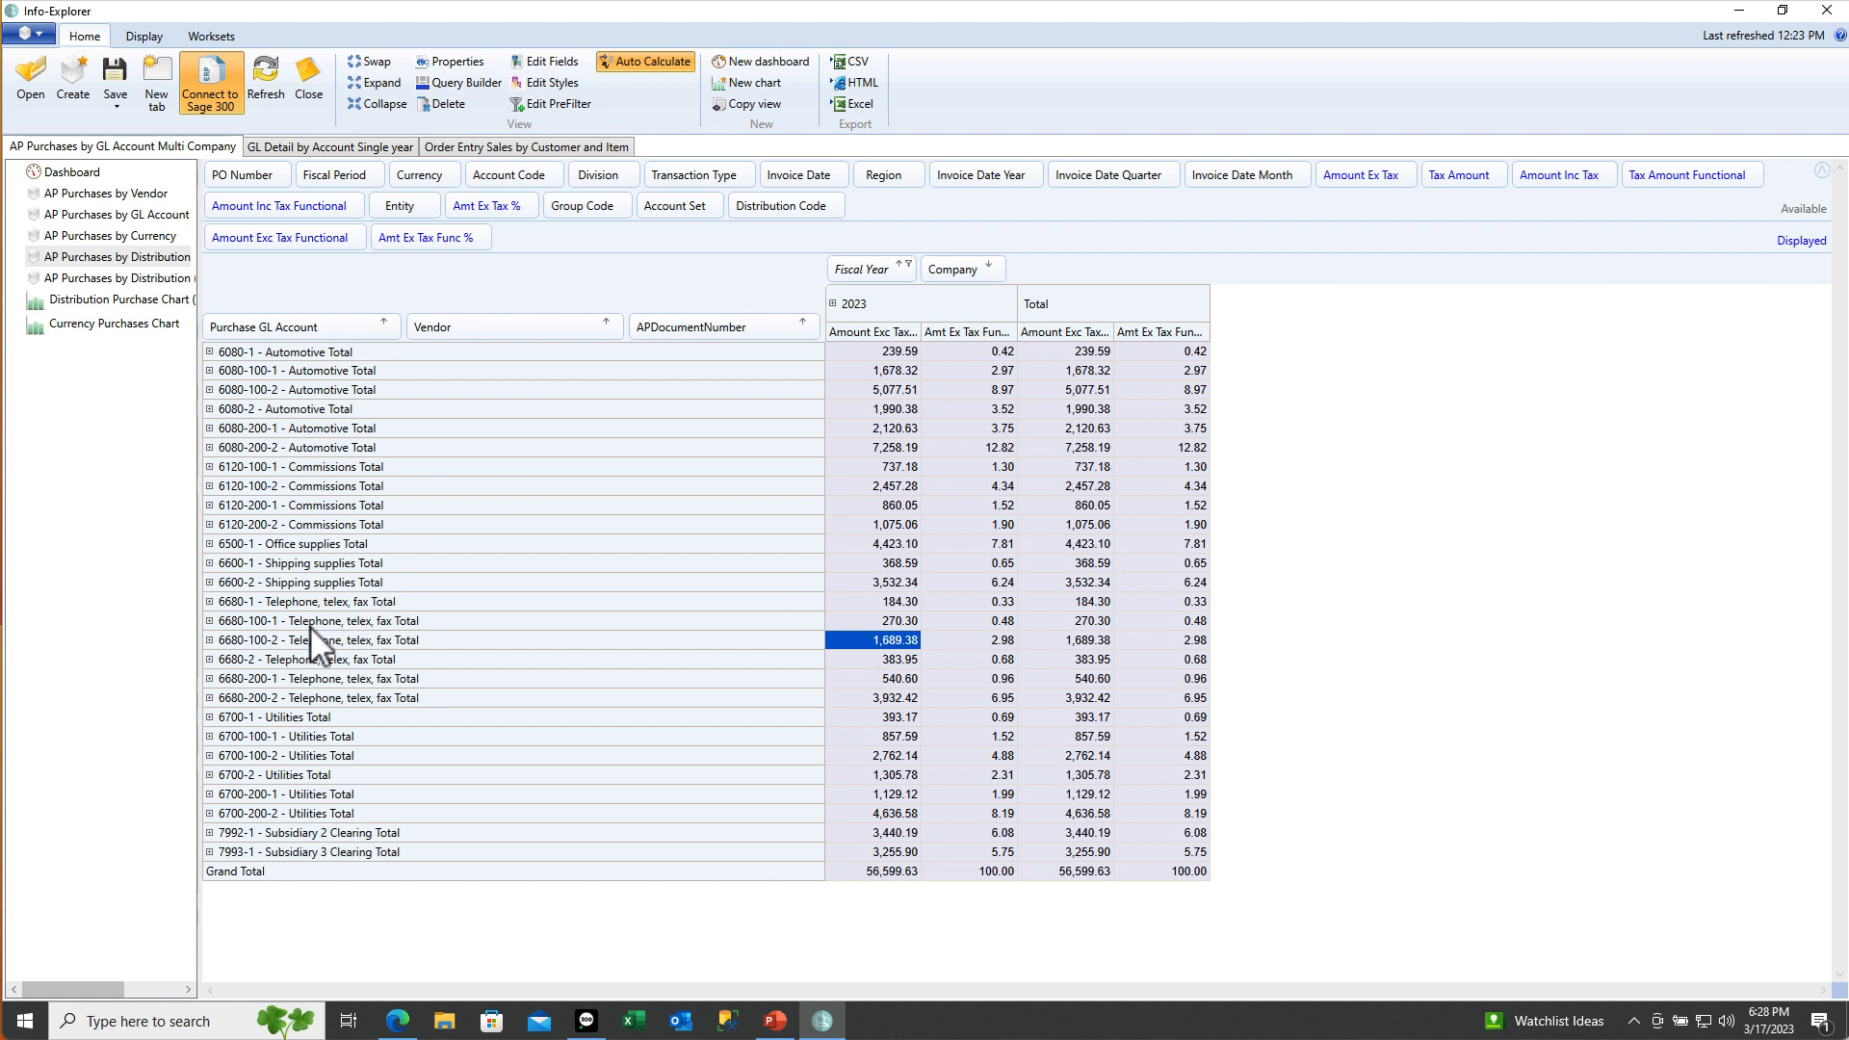
# Expand 6700-1 Utilities and vendor 1200 - Chloride Systems to list its three invoices
pyautogui.click(297, 719)
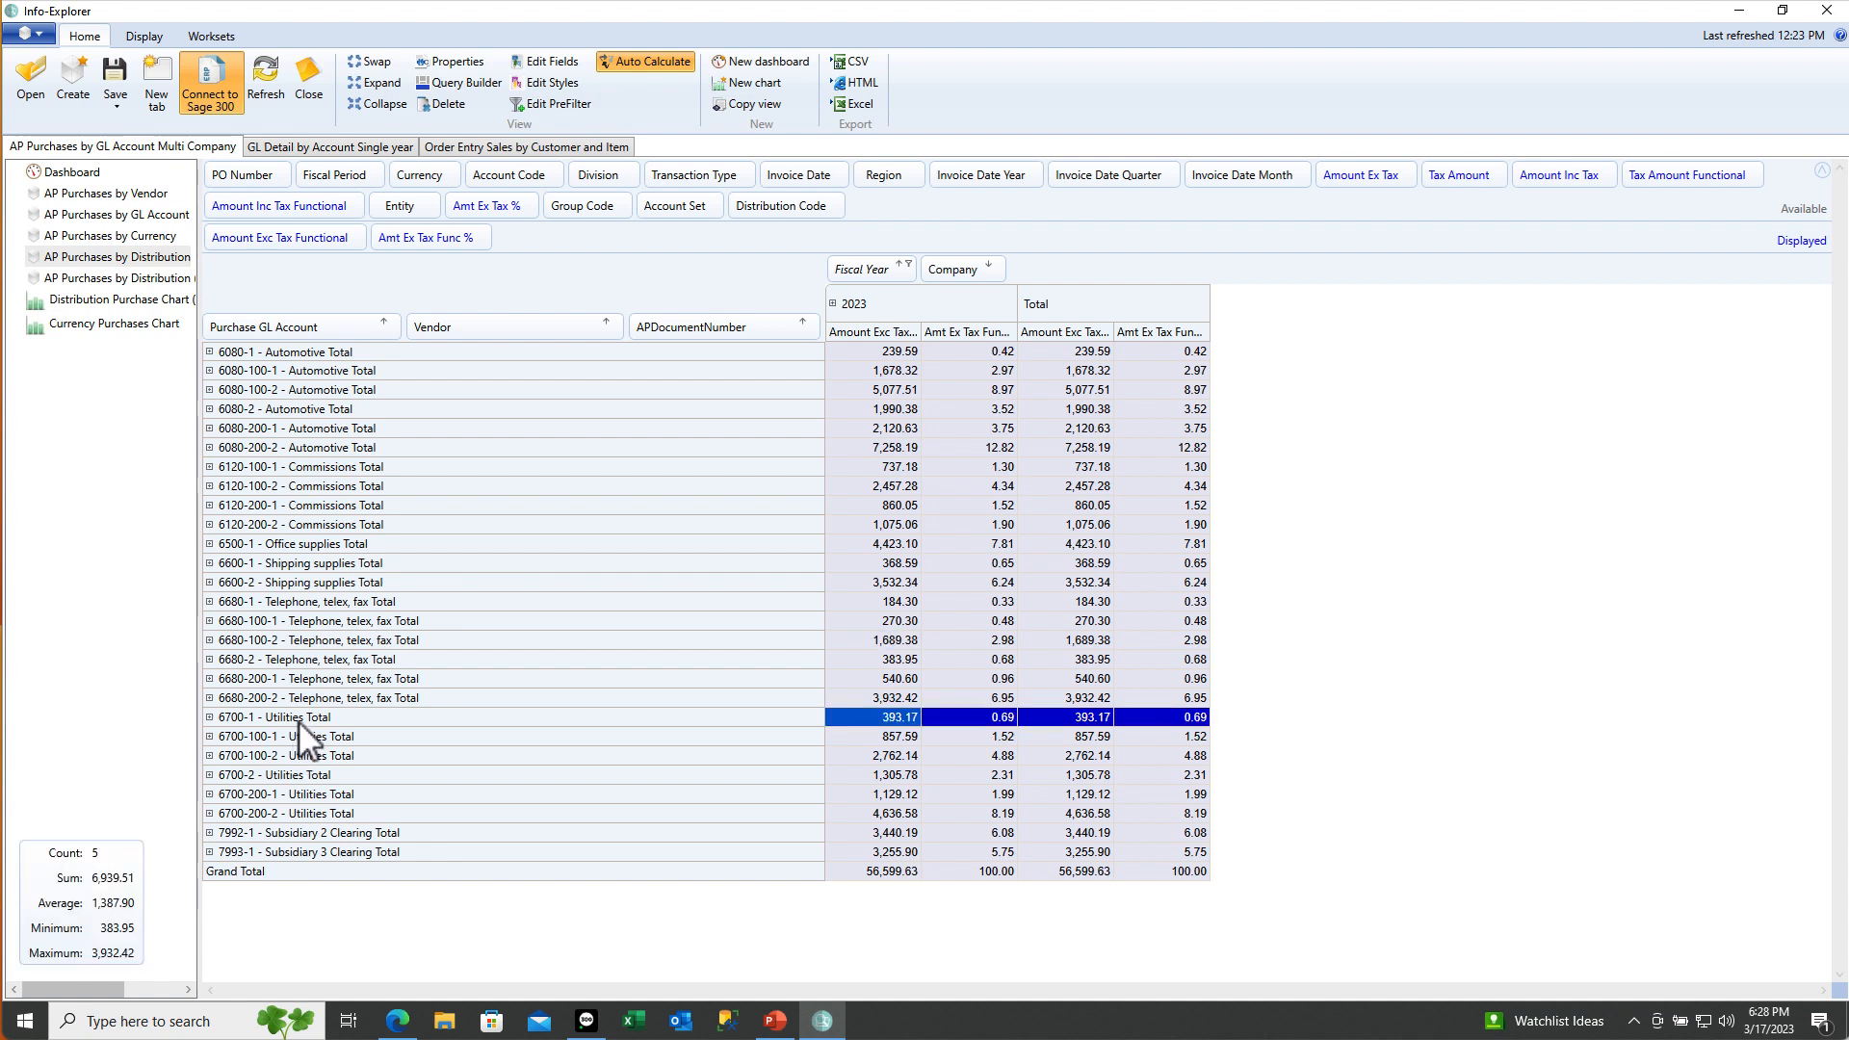
pyautogui.click(209, 717)
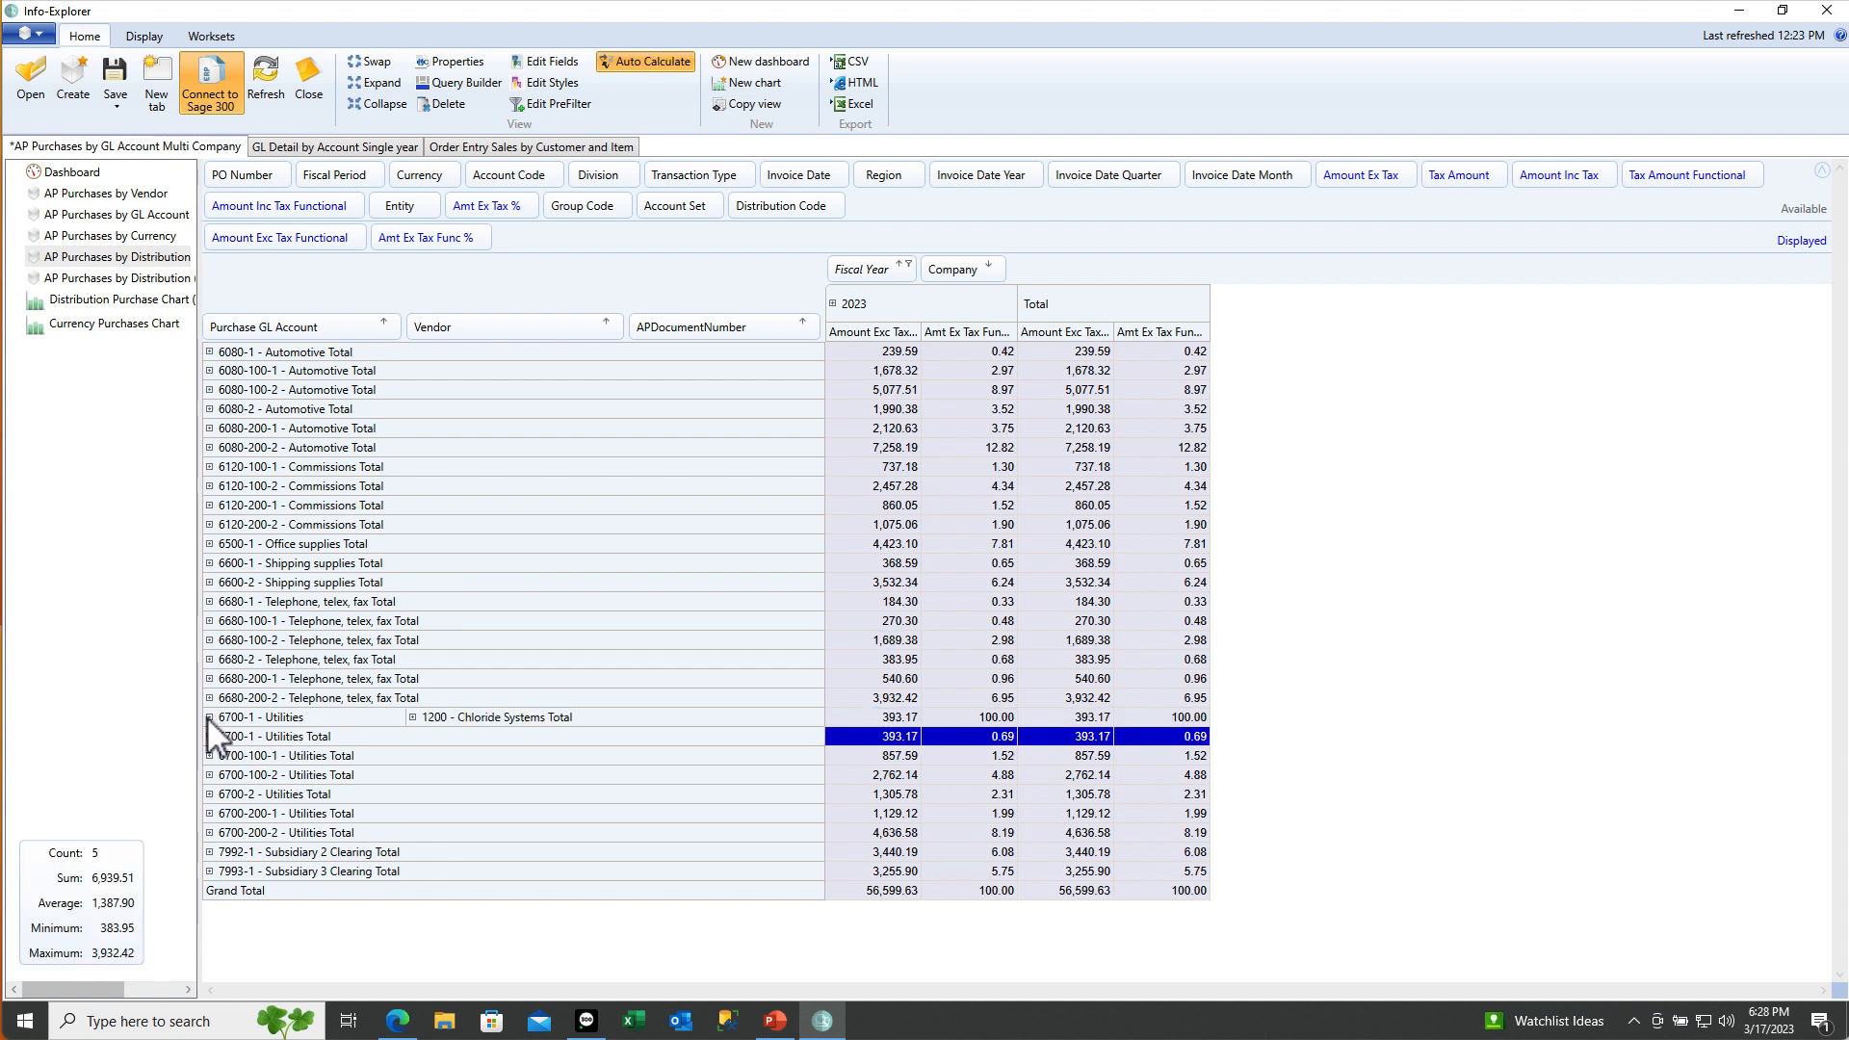
pyautogui.click(413, 717)
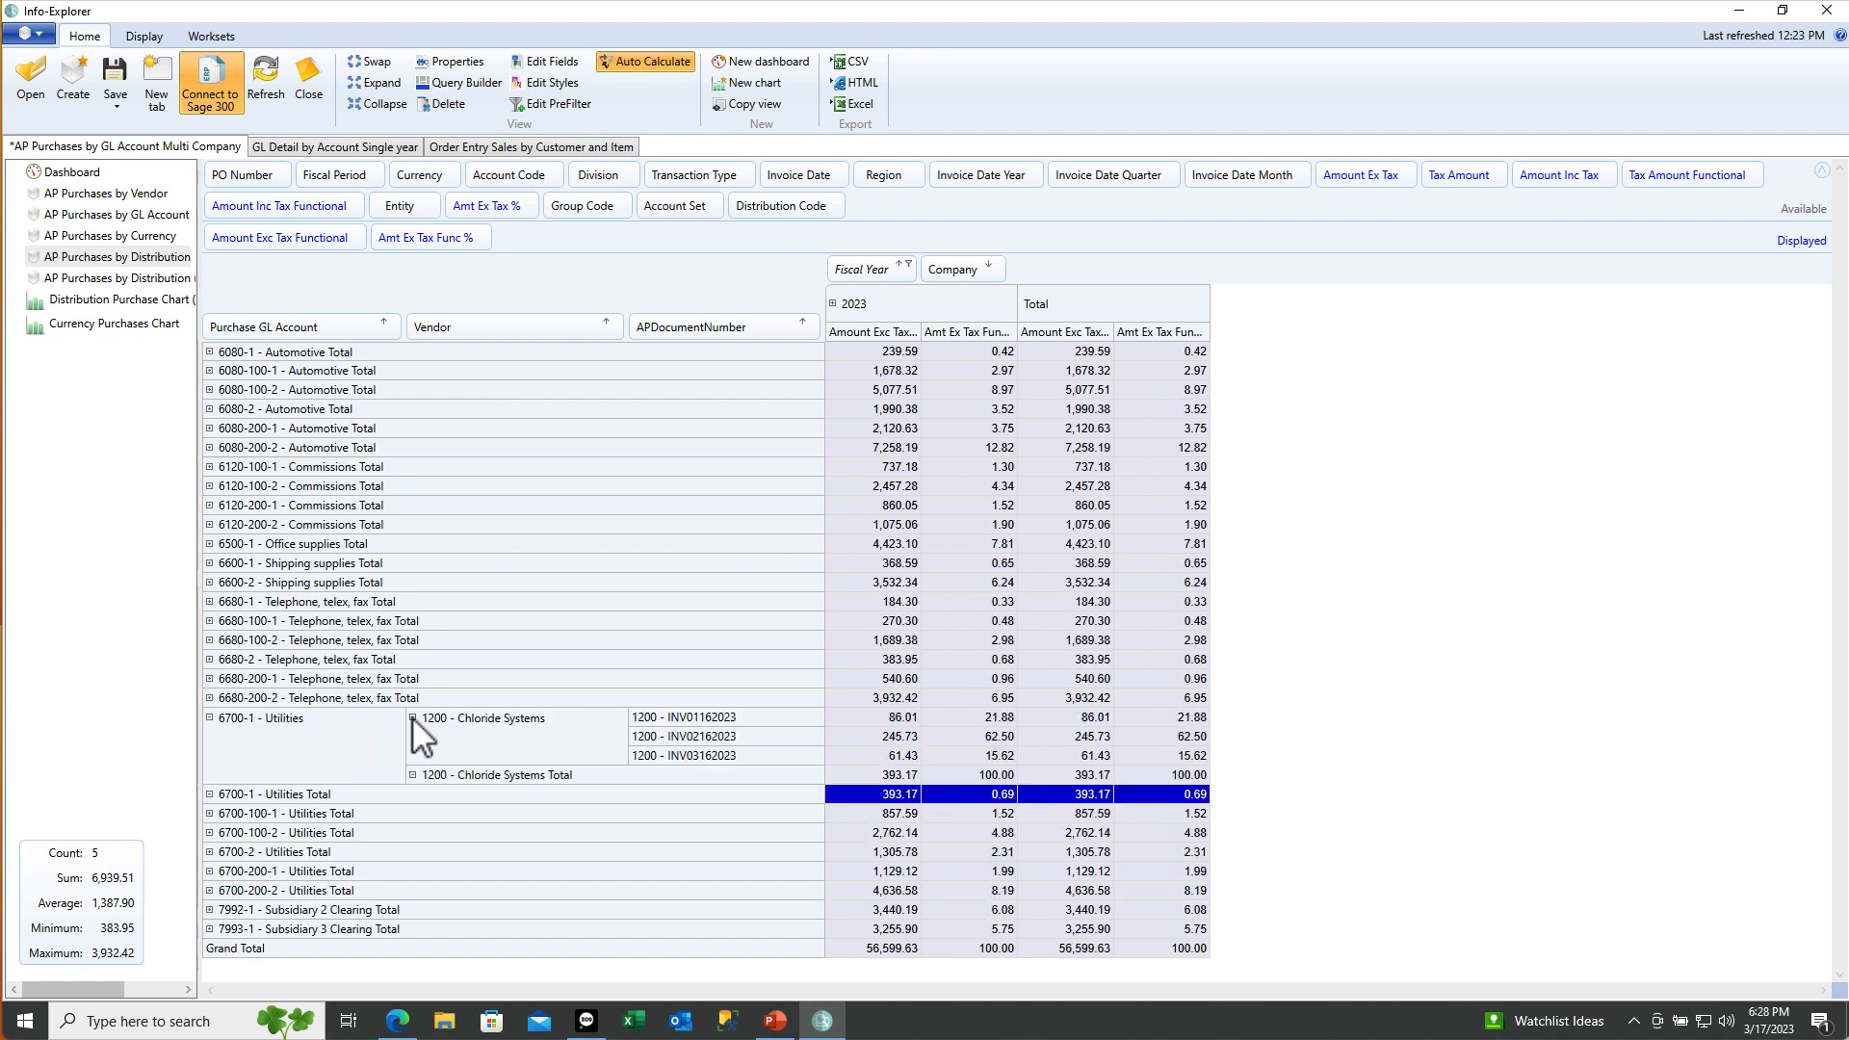
# Drill down into the 245.73 amount for INV02162023, then close the record listing
pyautogui.click(888, 738)
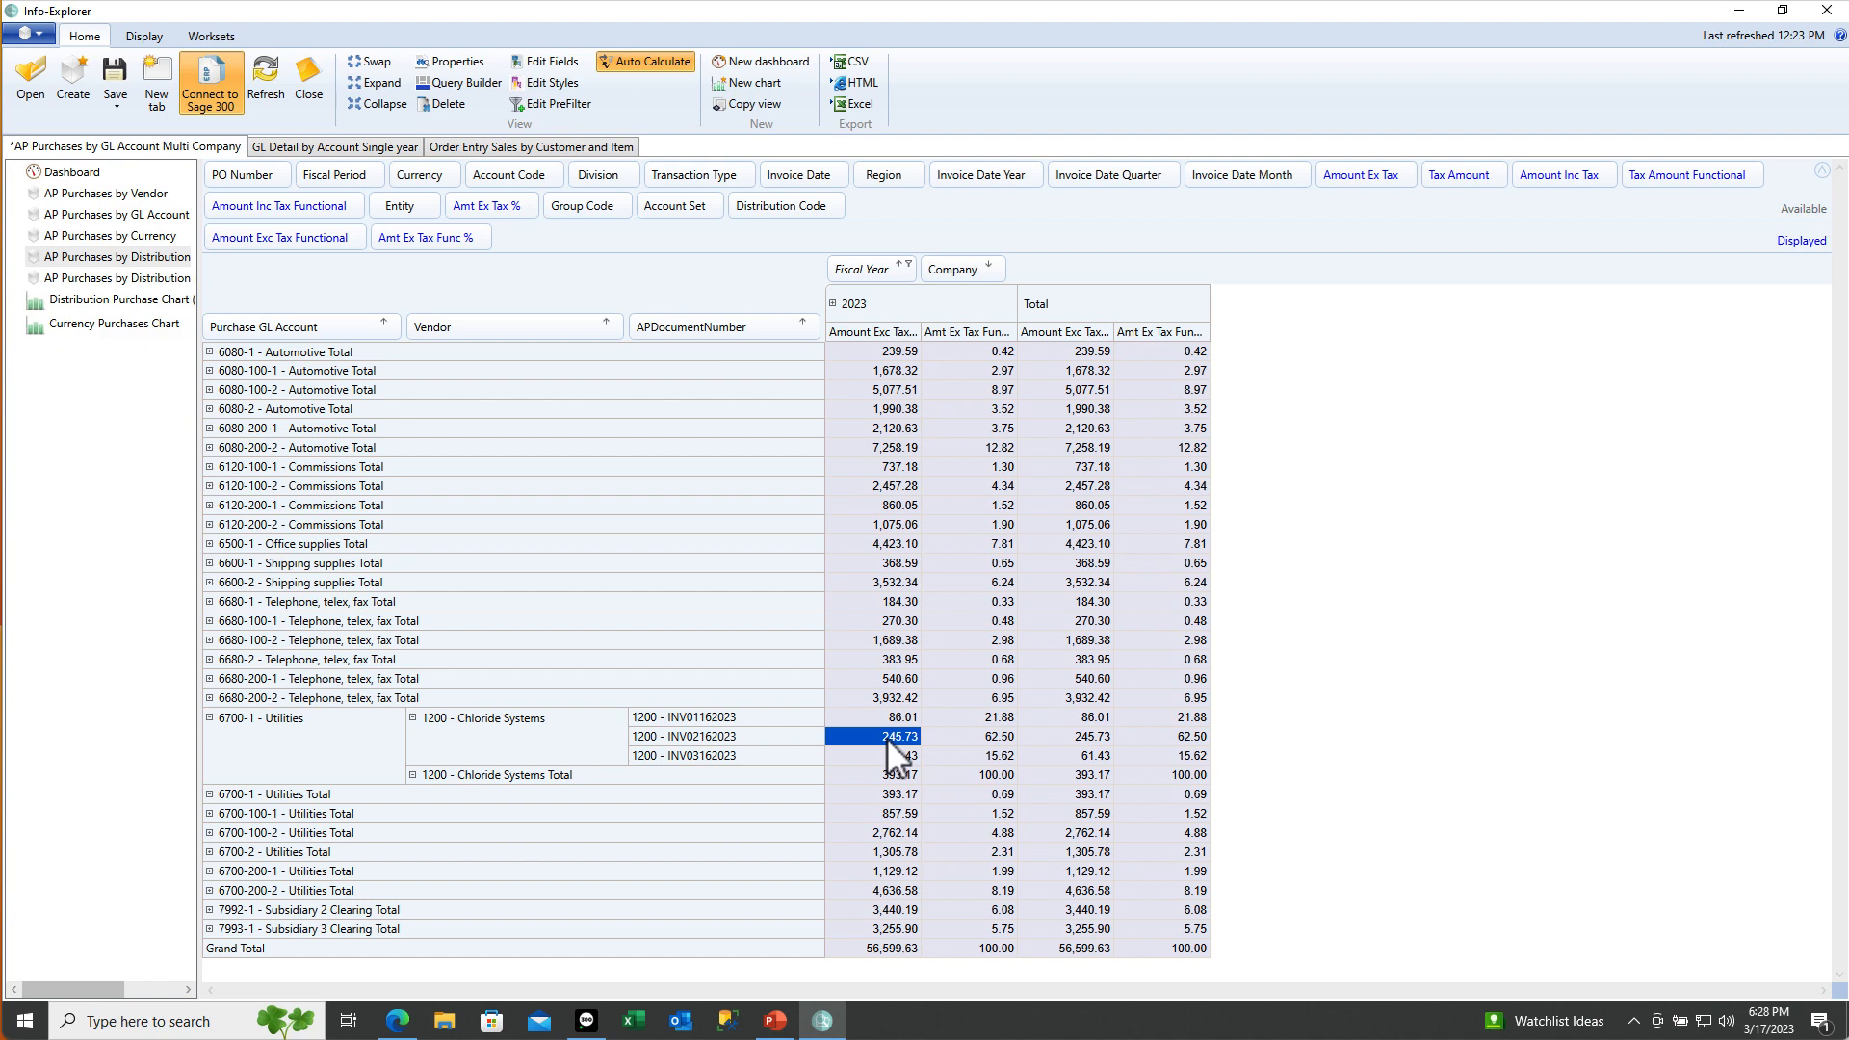
pyautogui.rightClick(887, 738)
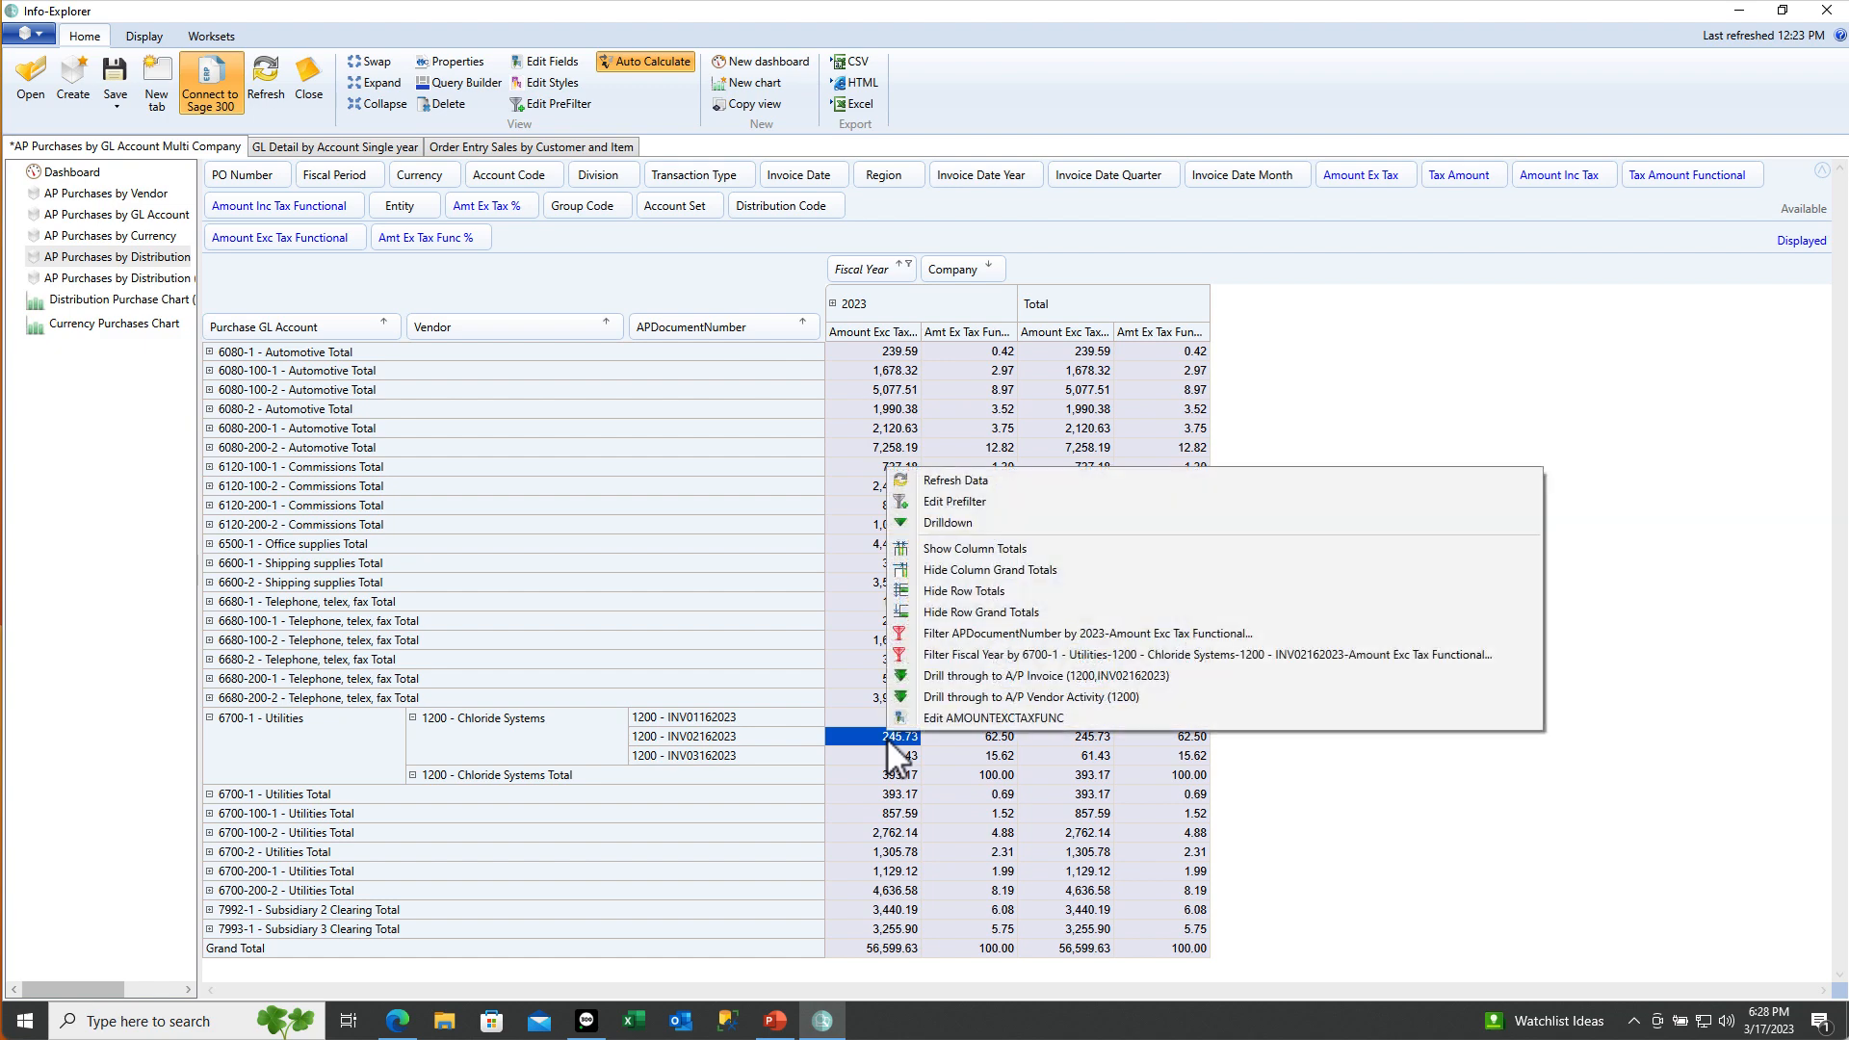
pyautogui.click(960, 523)
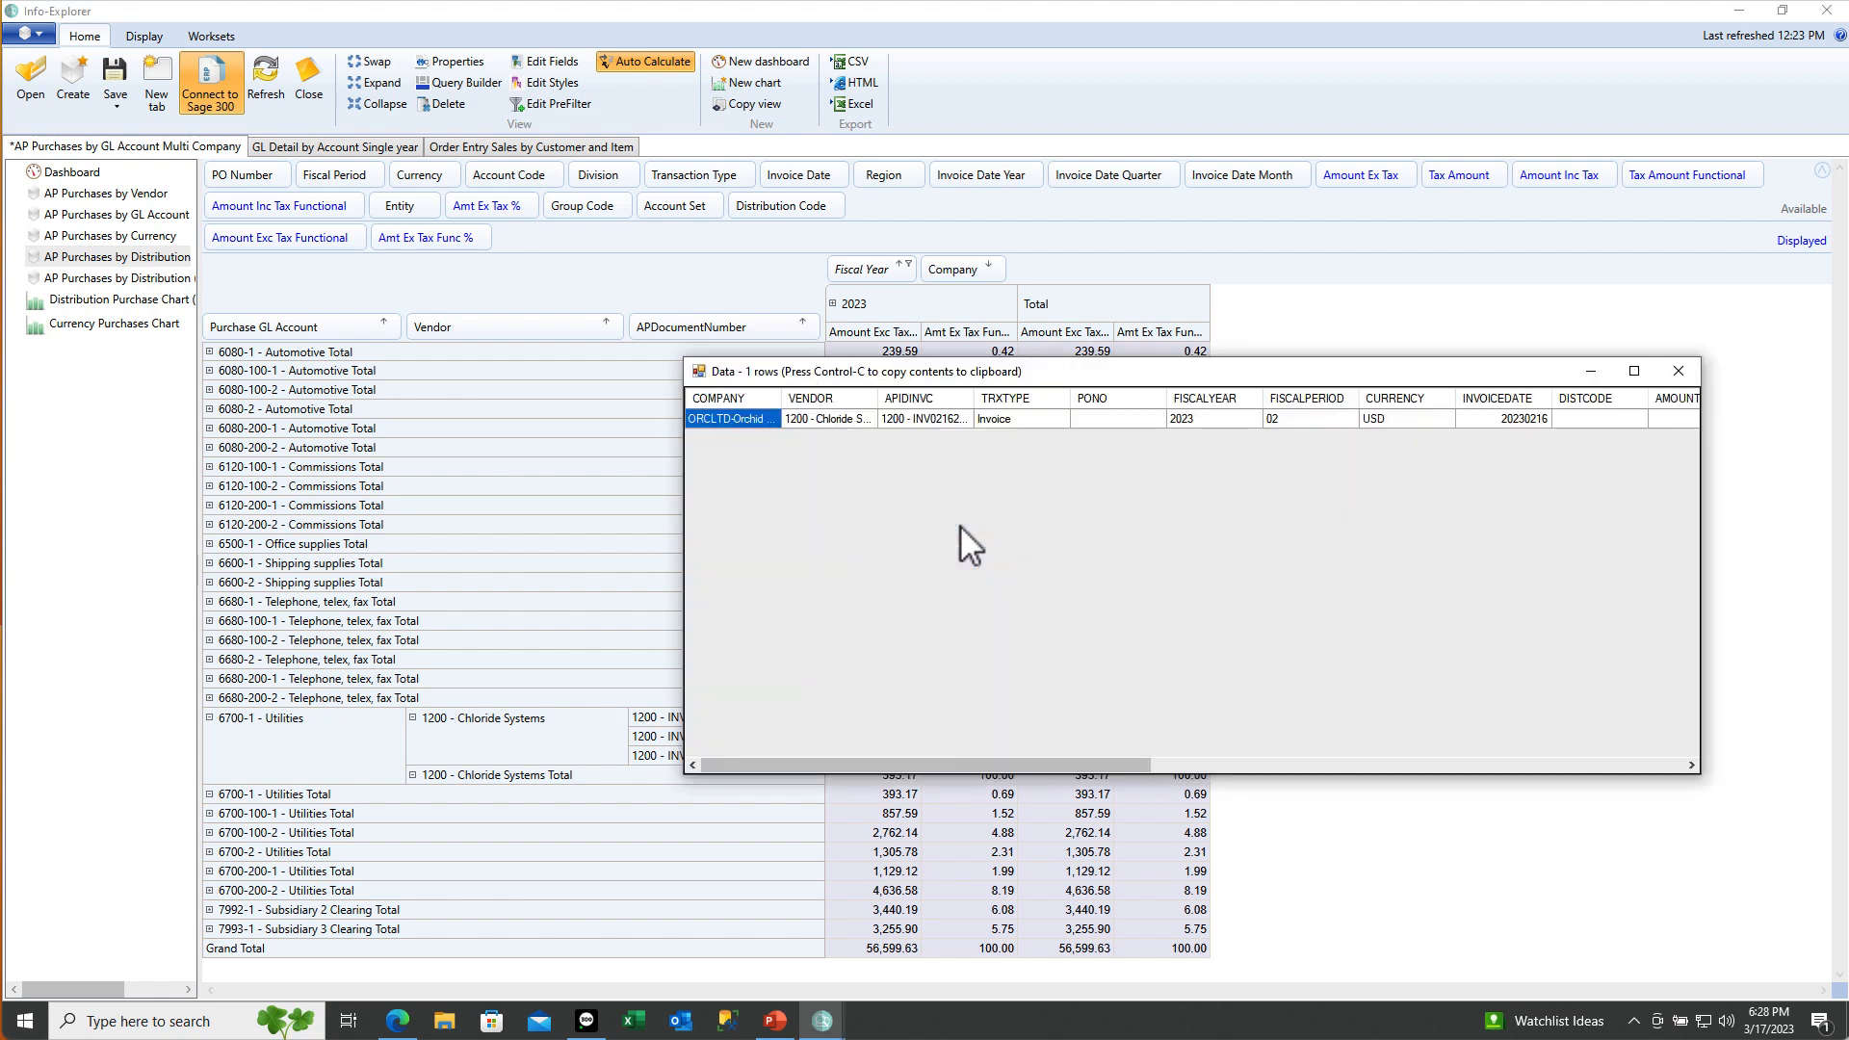
pyautogui.click(1678, 372)
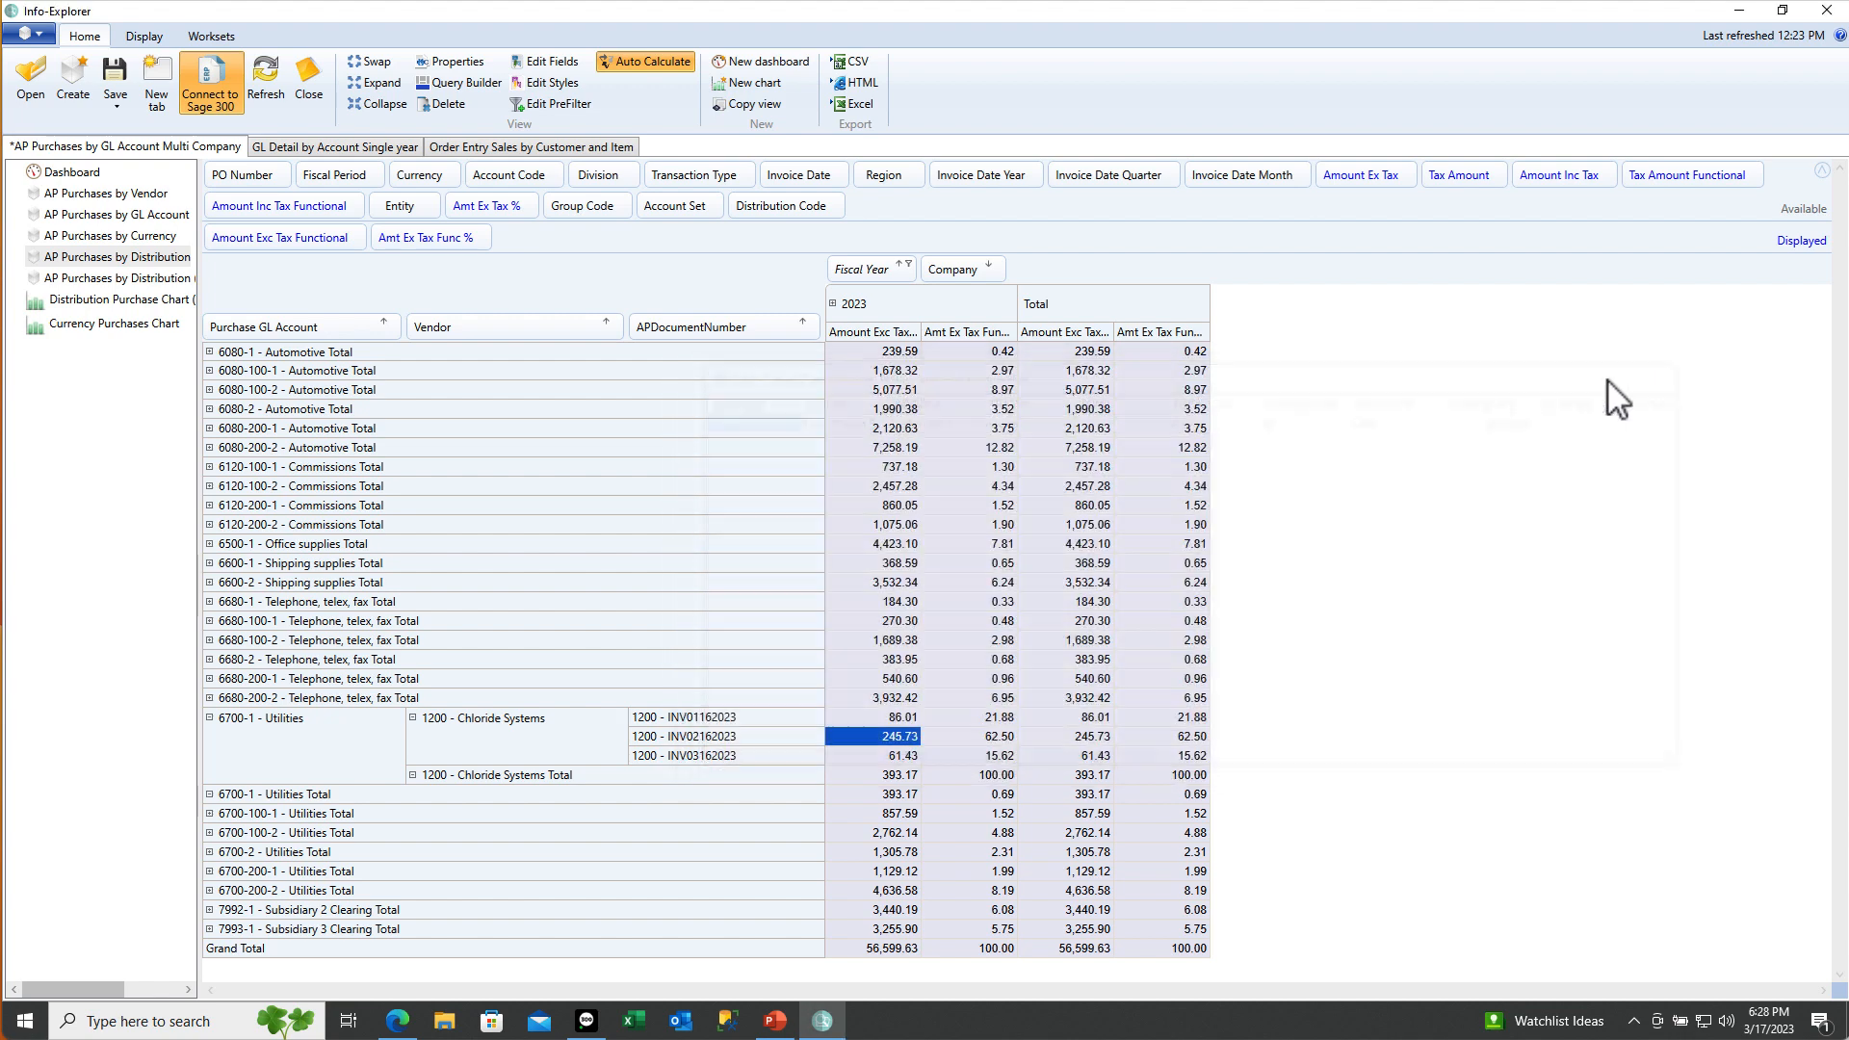
pyautogui.rightClick(857, 732)
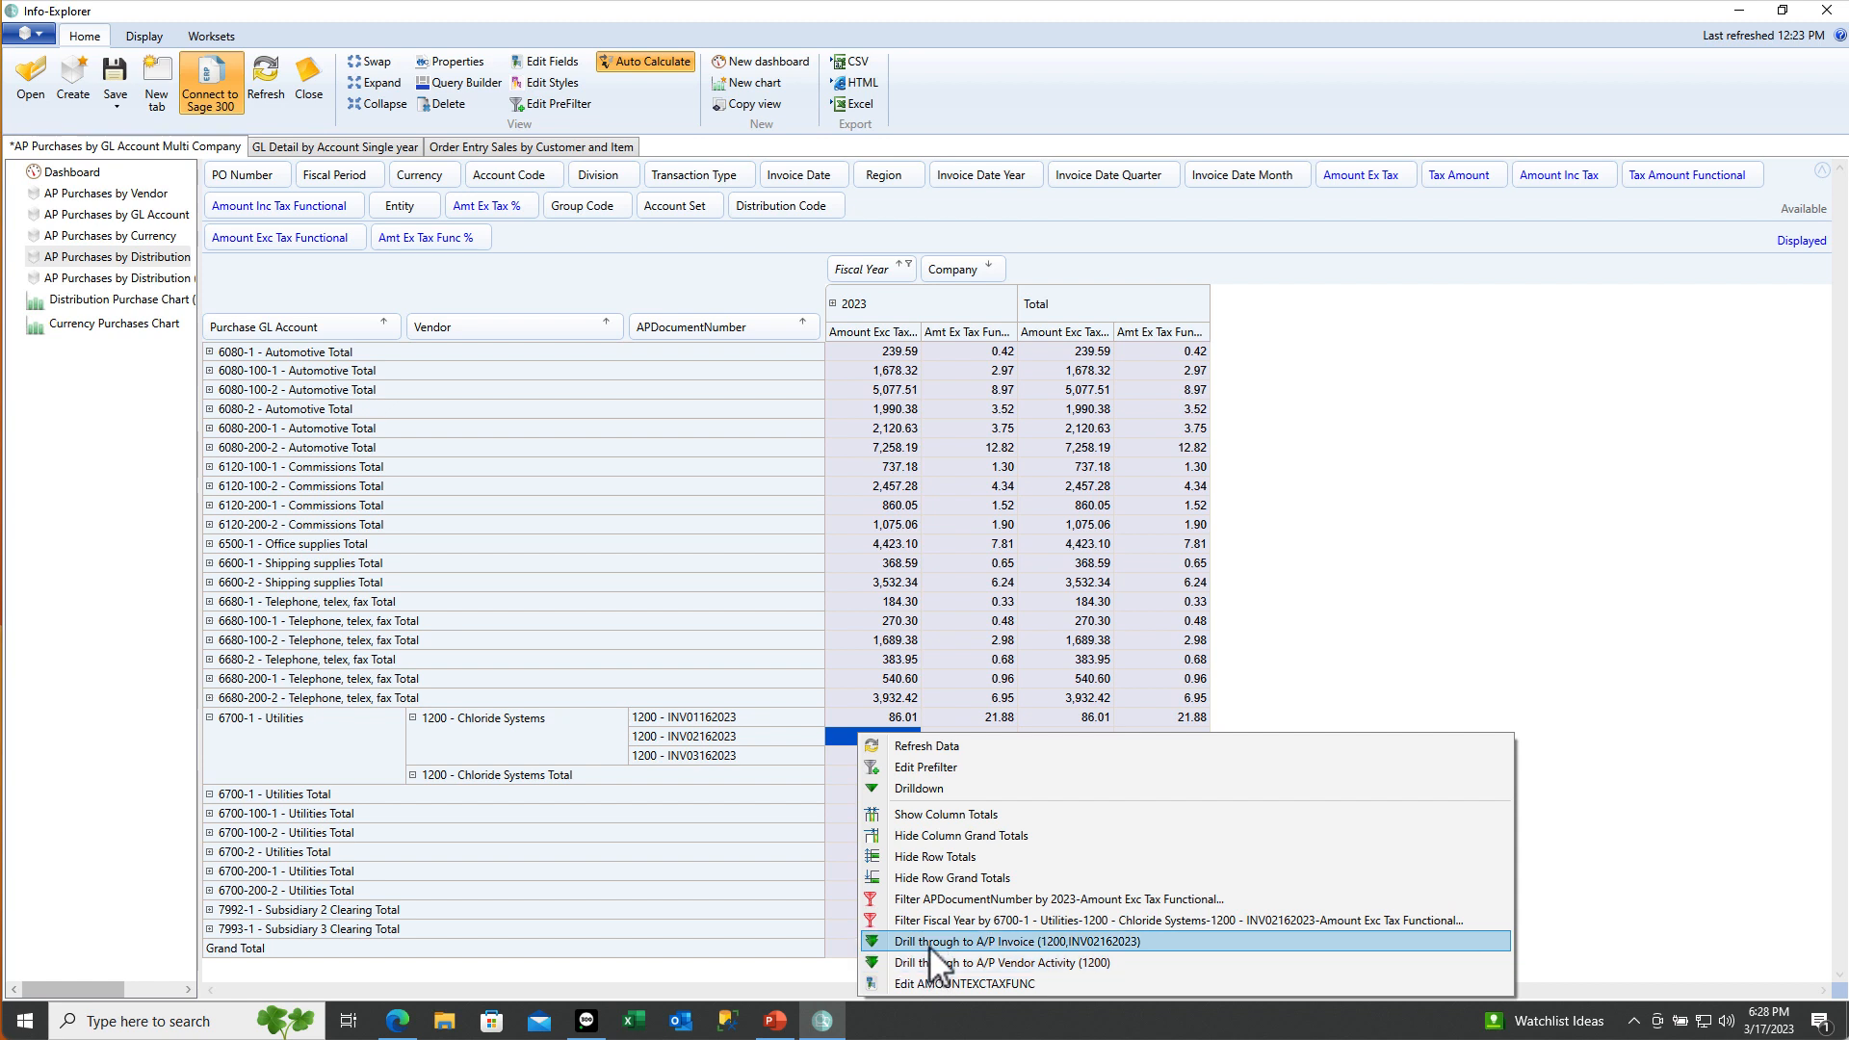
pyautogui.click(928, 943)
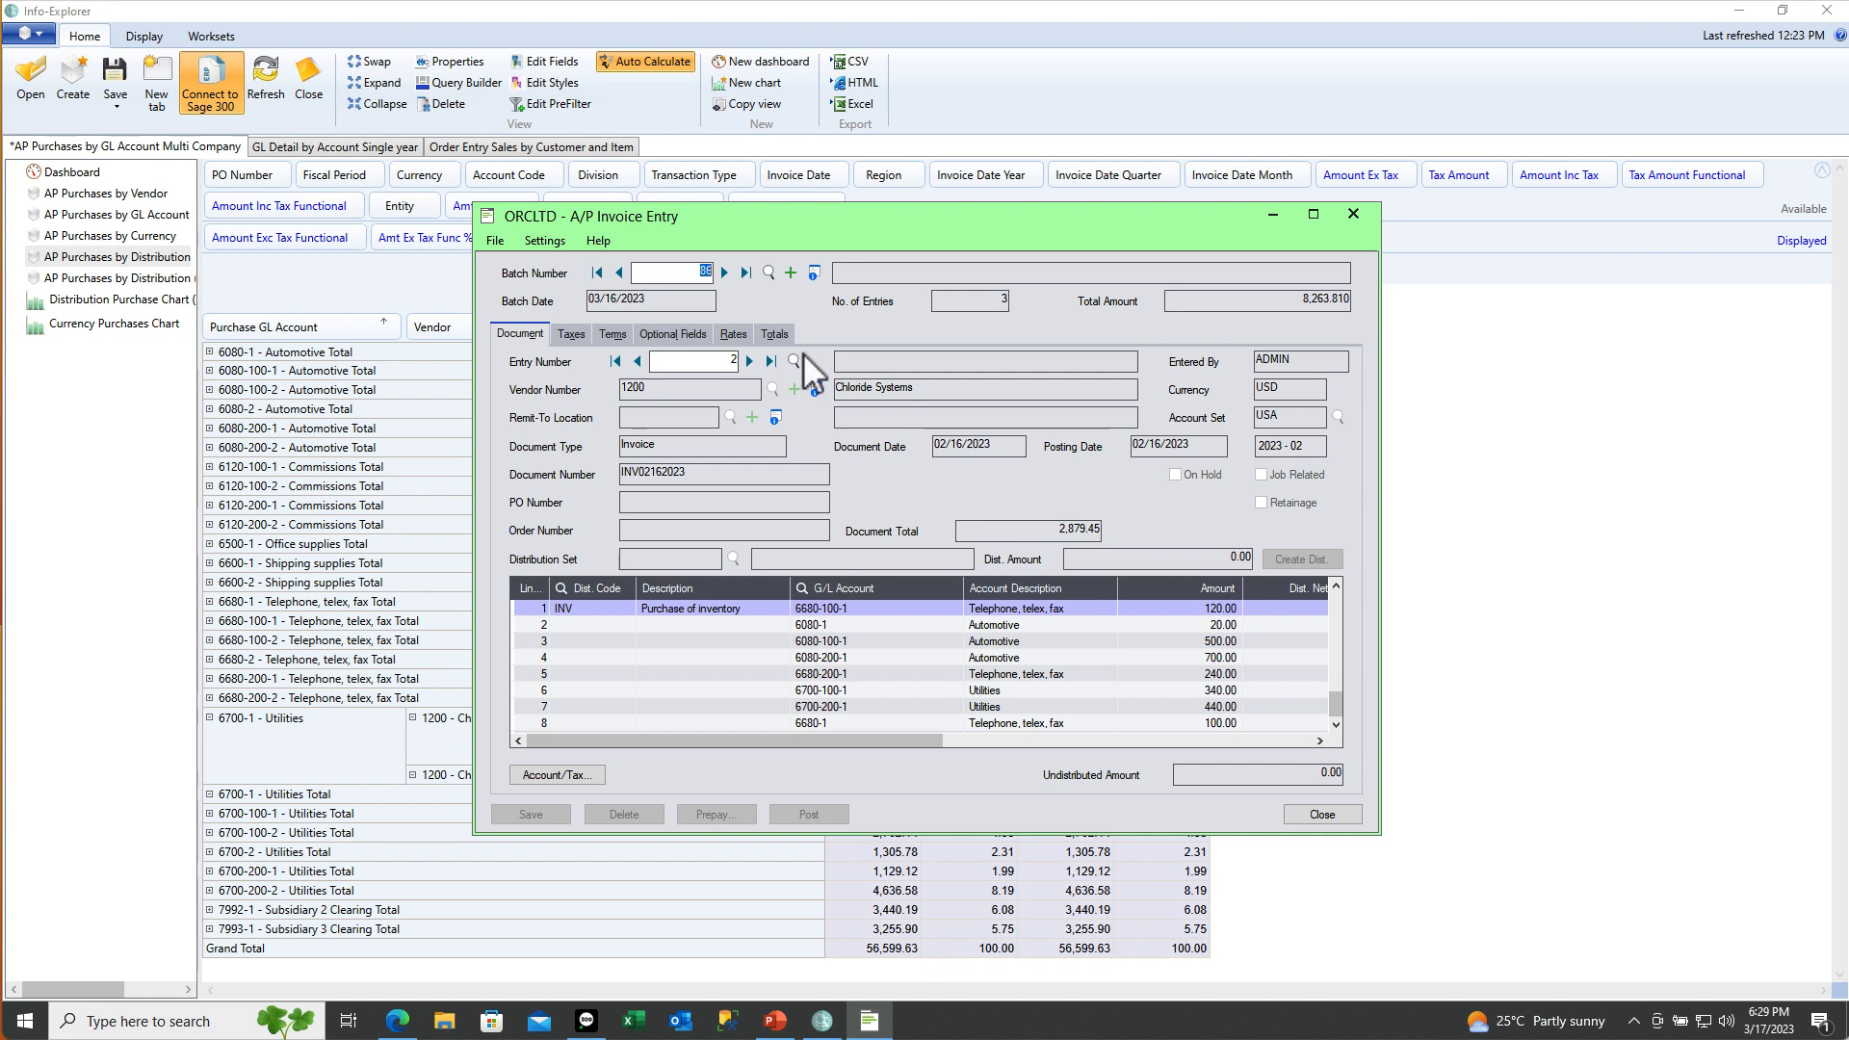
pyautogui.moveTo(774, 229); pyautogui.dragTo(1175, 253)
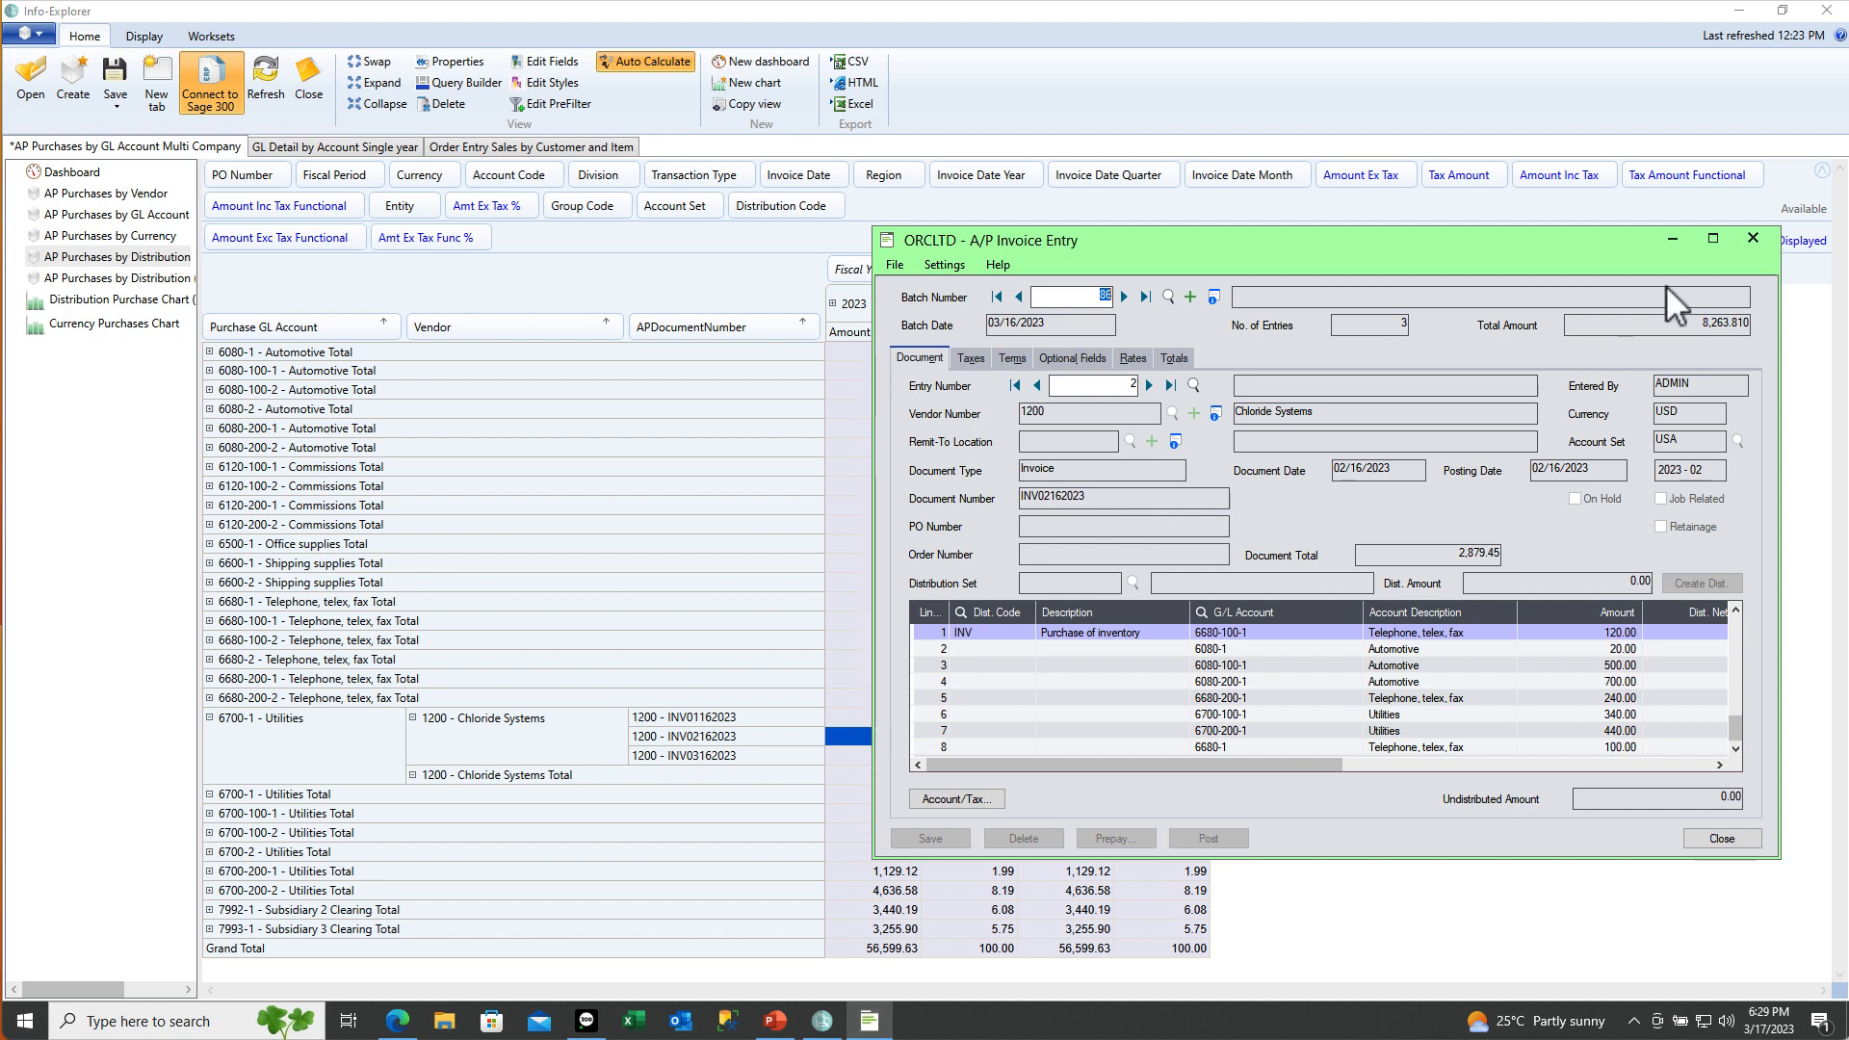
pyautogui.click(1752, 240)
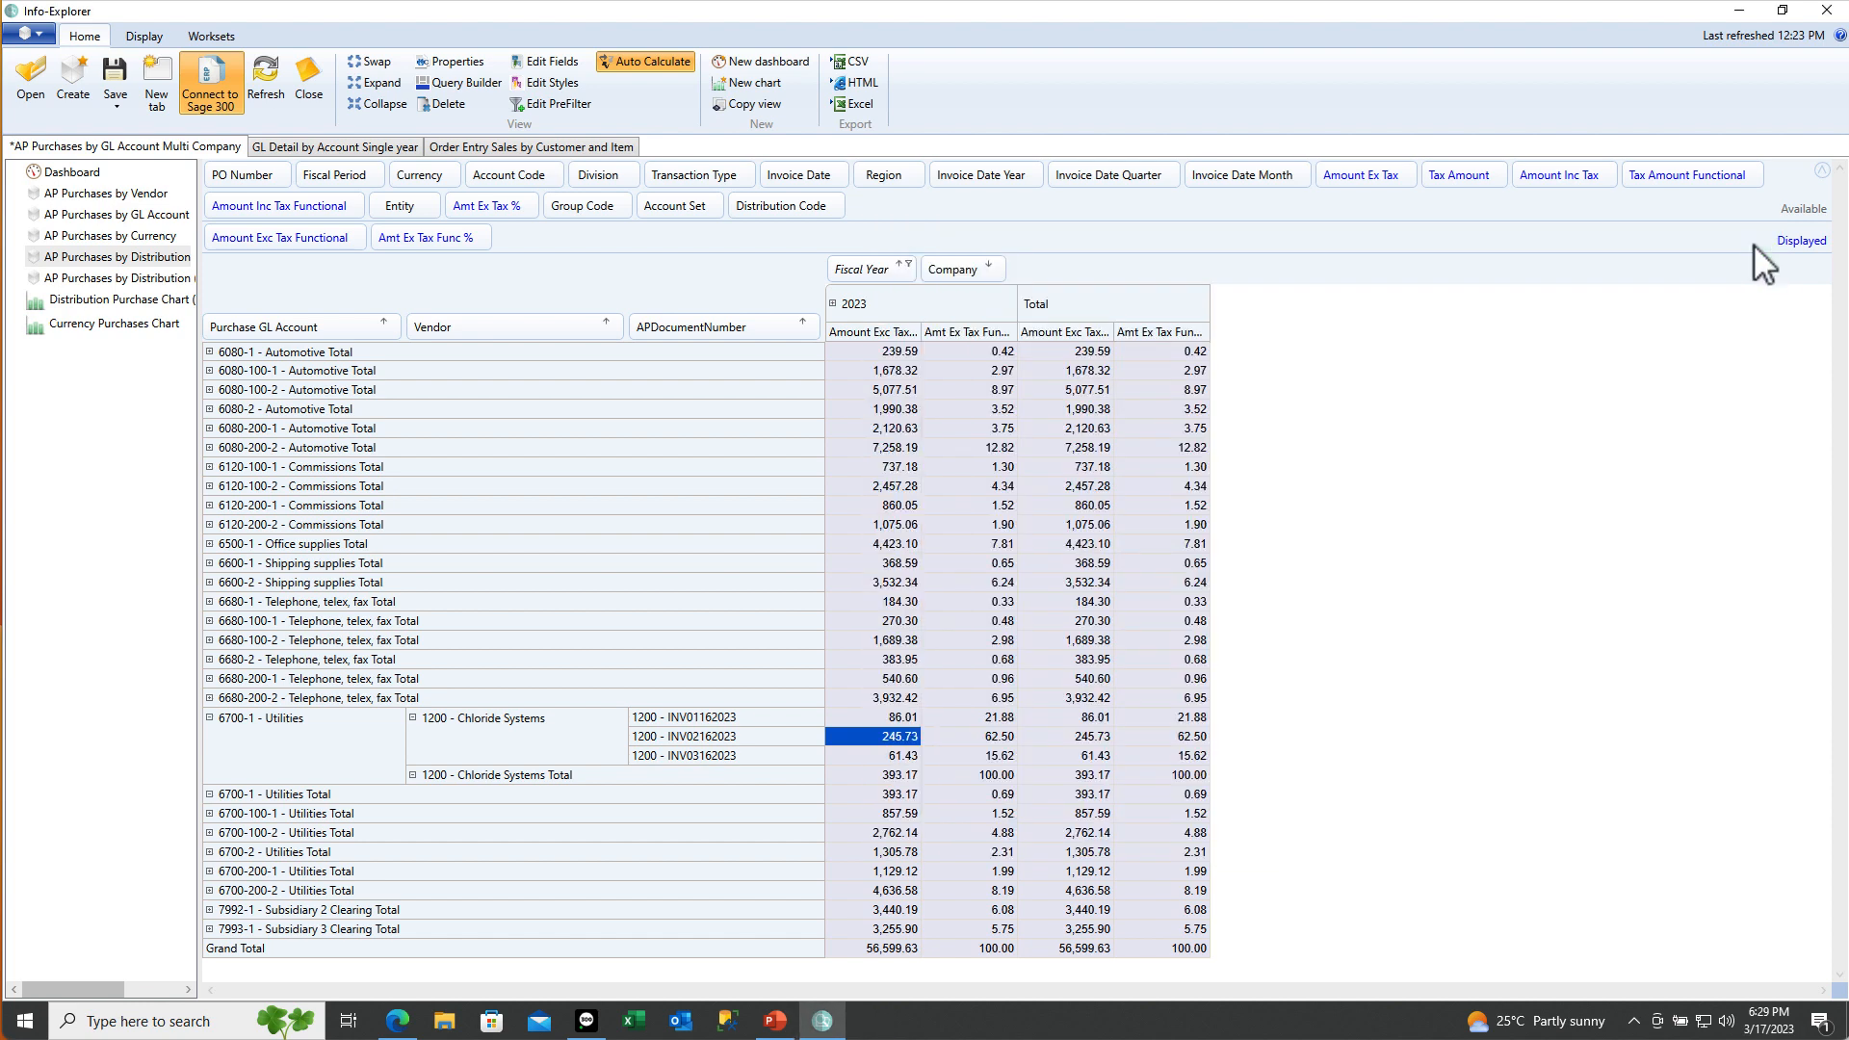
# Review vendor 1200's transactions and payments in Sage 300, then move to the GL Detail by Account Single year sheet
pyautogui.rightClick(894, 738)
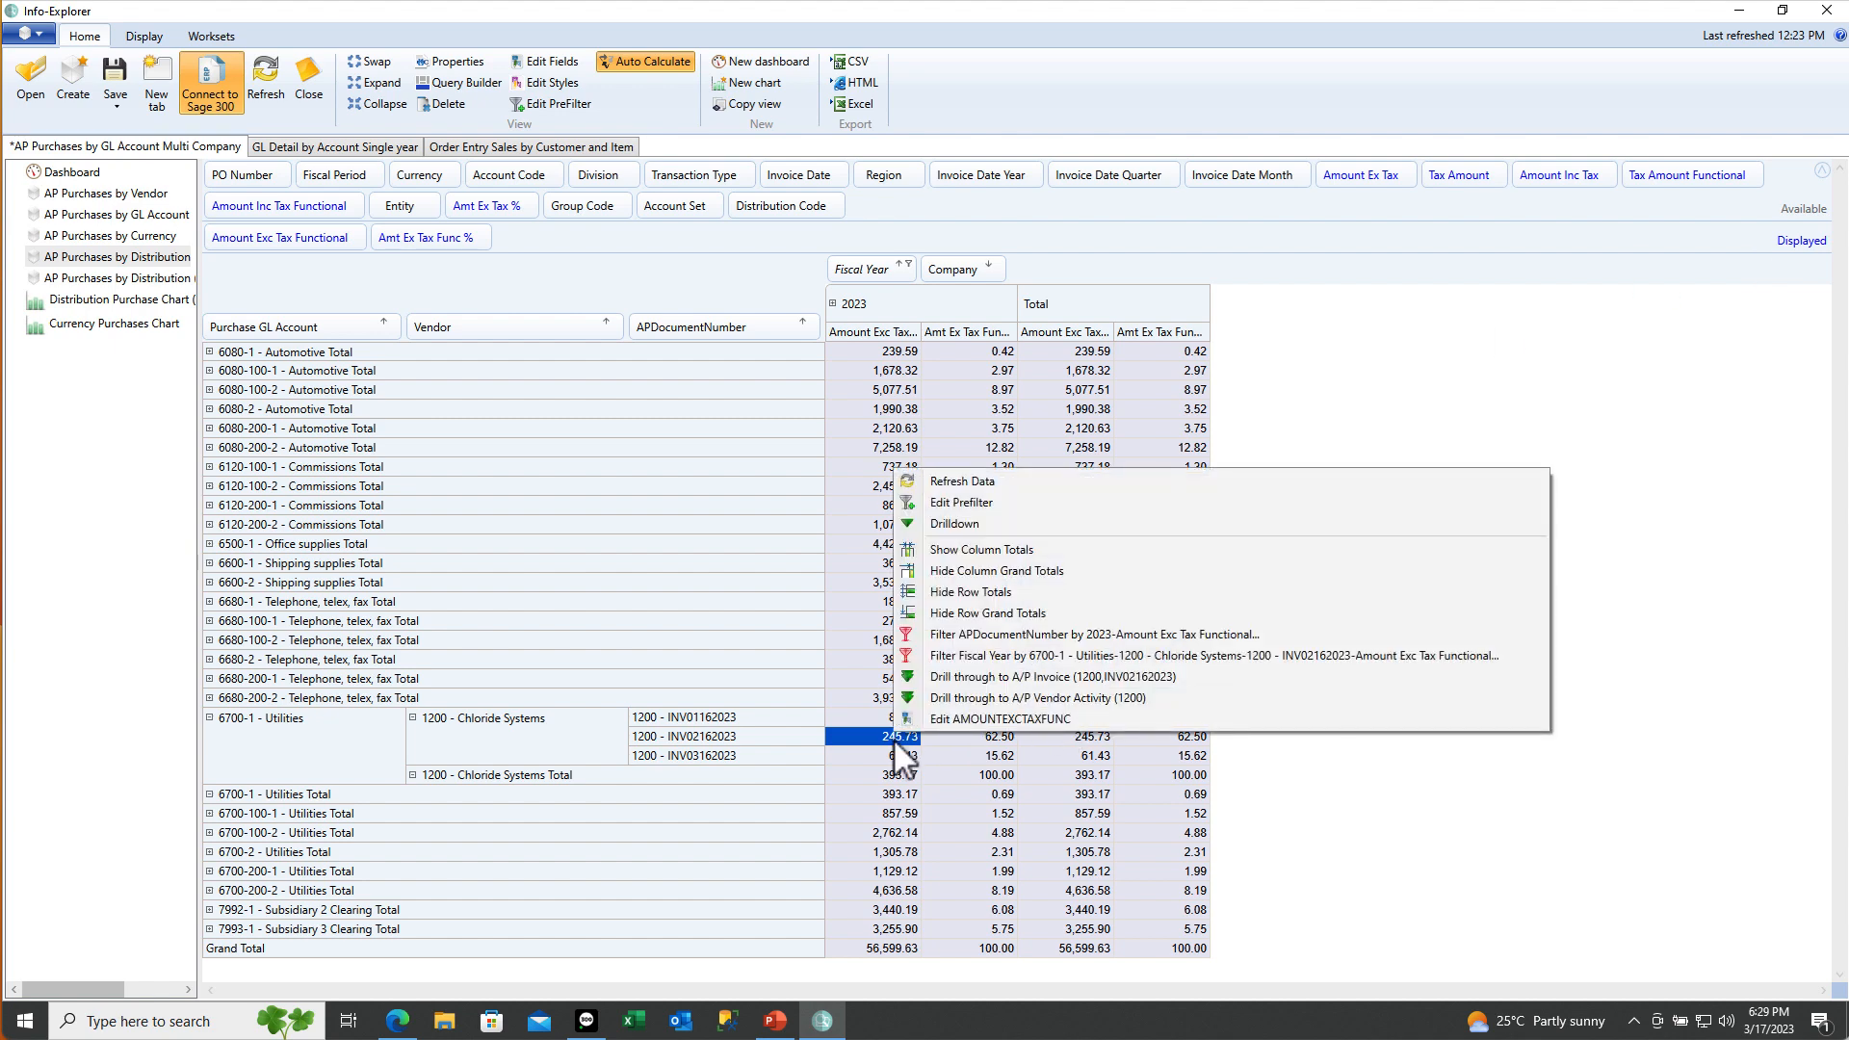
pyautogui.click(944, 701)
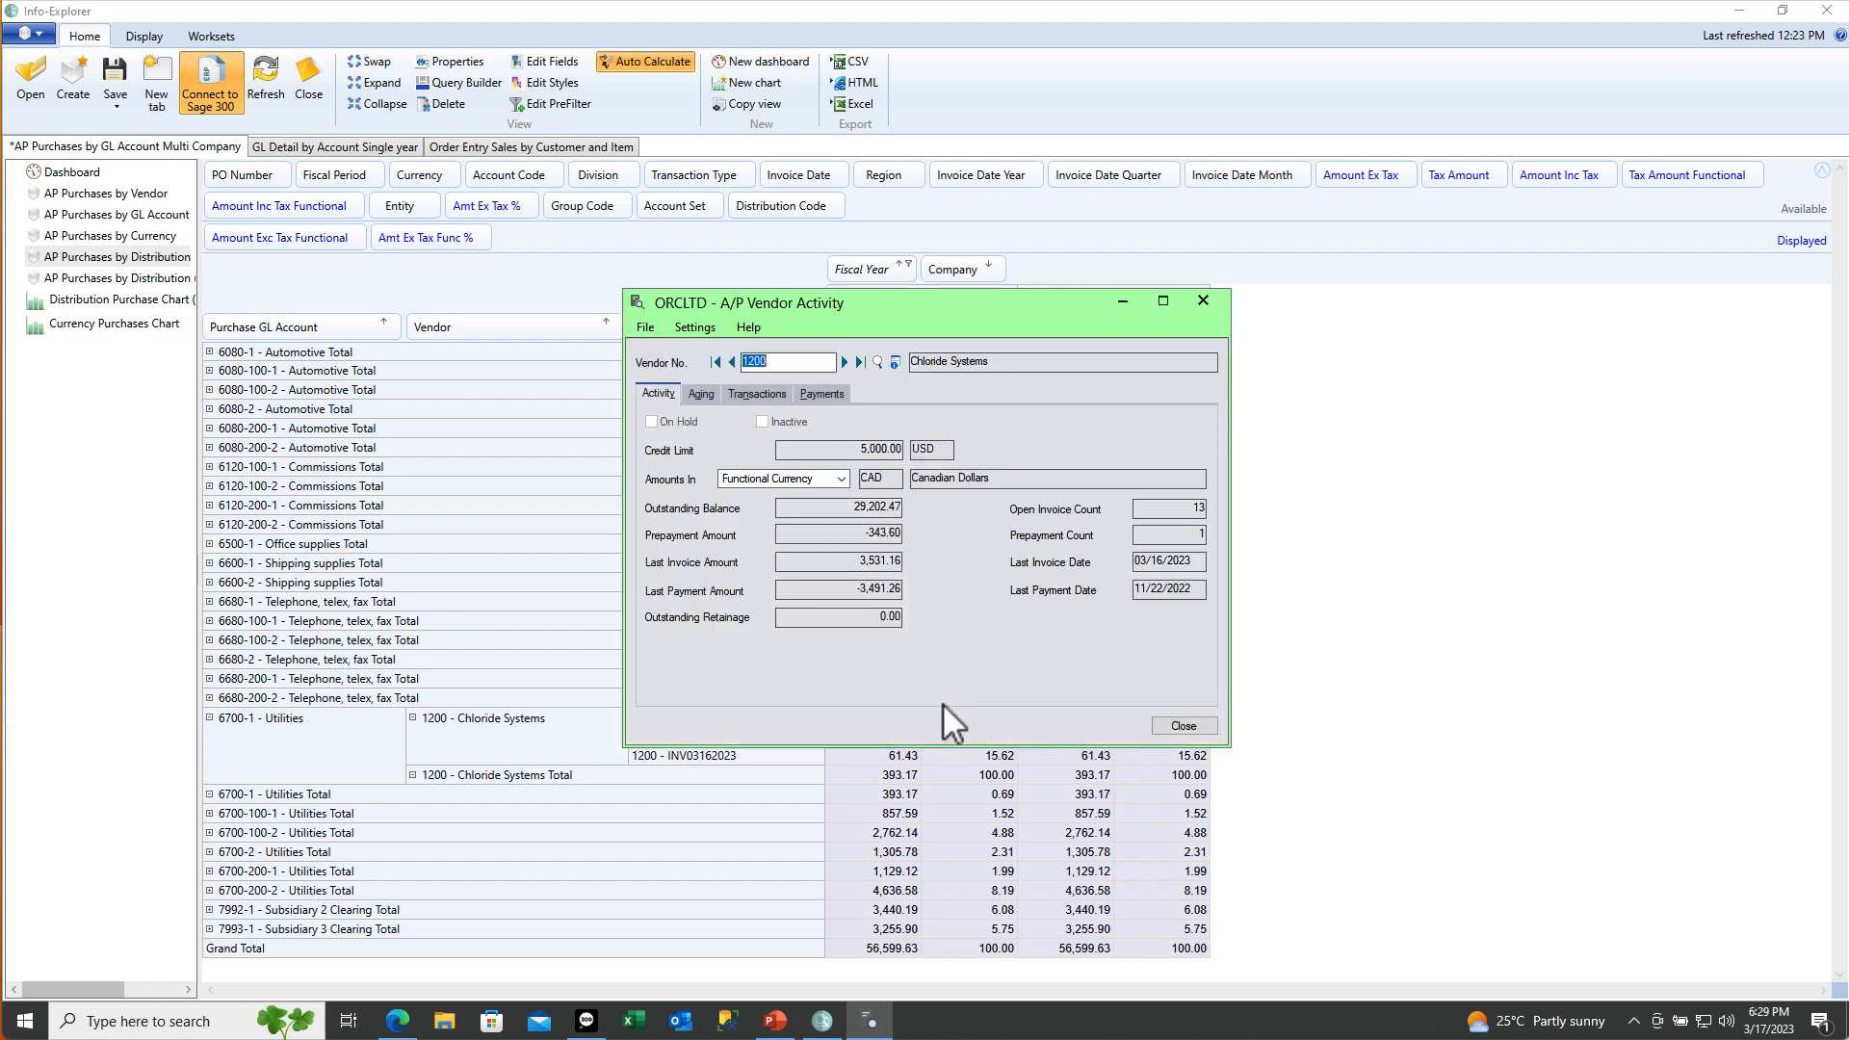
pyautogui.click(766, 394)
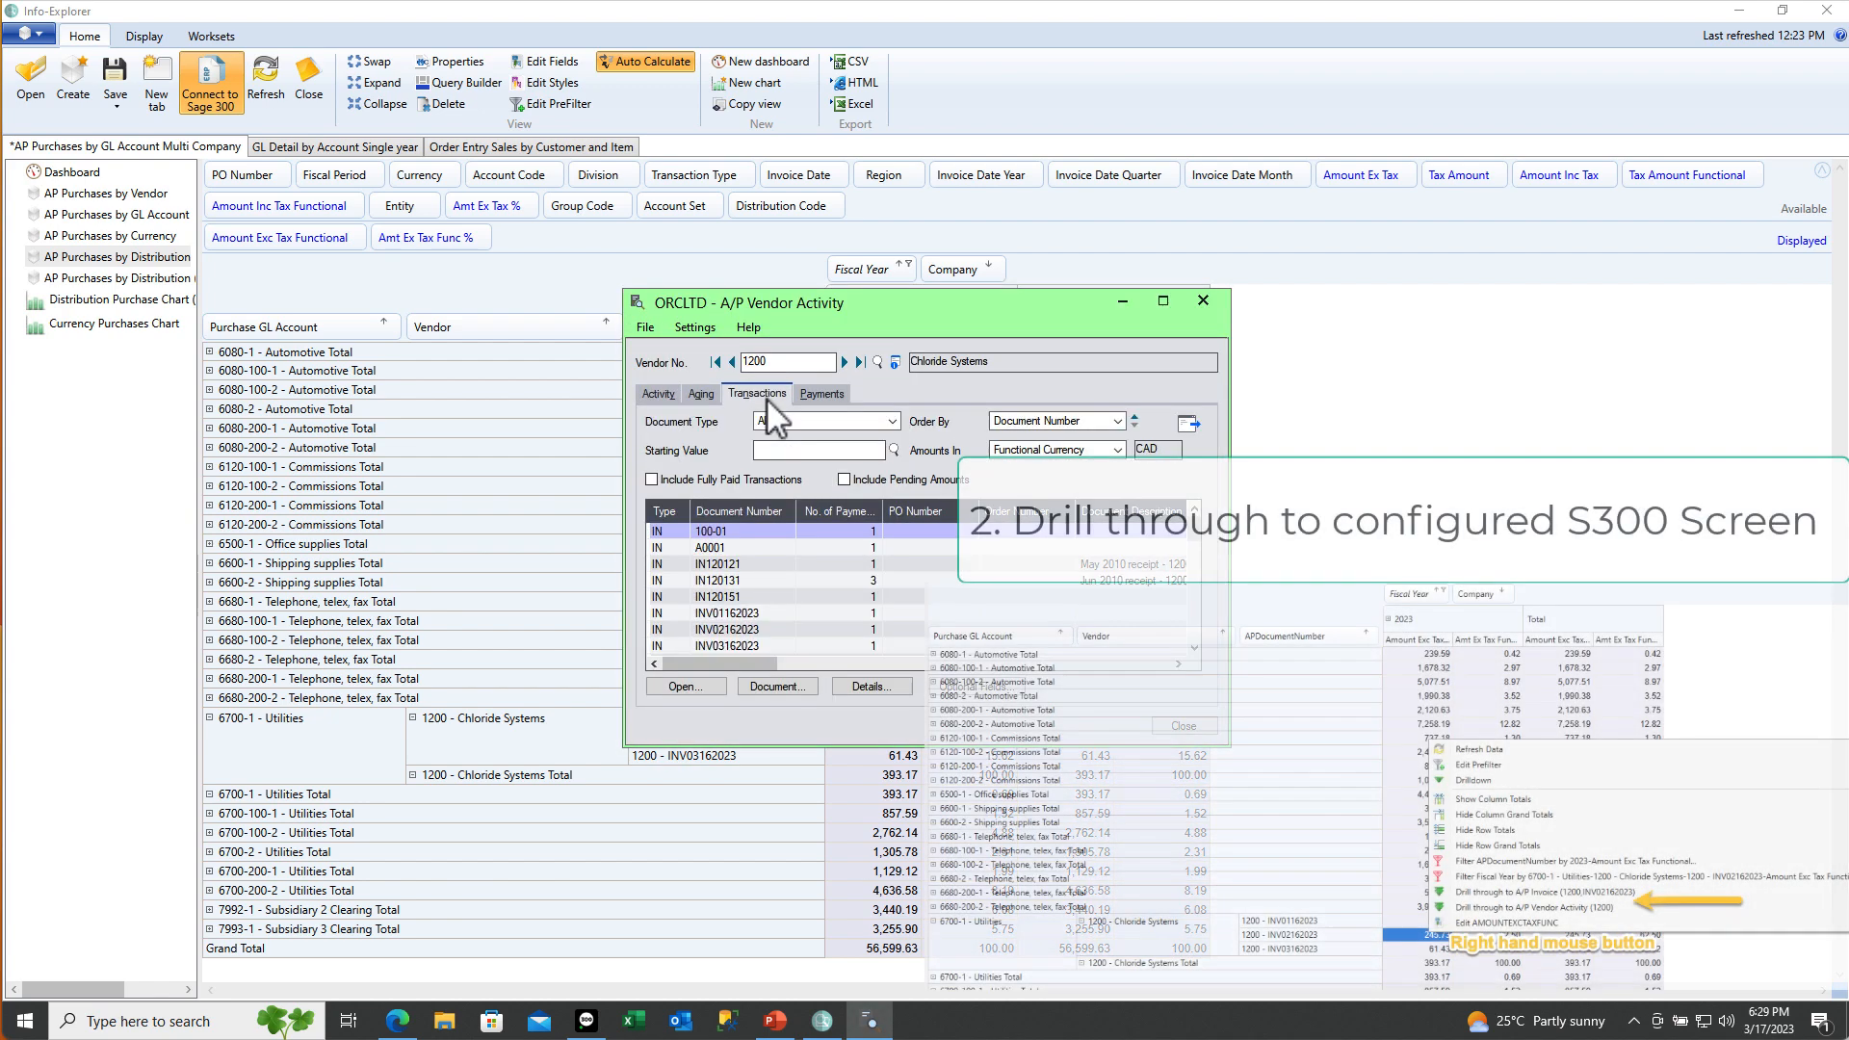
pyautogui.click(813, 396)
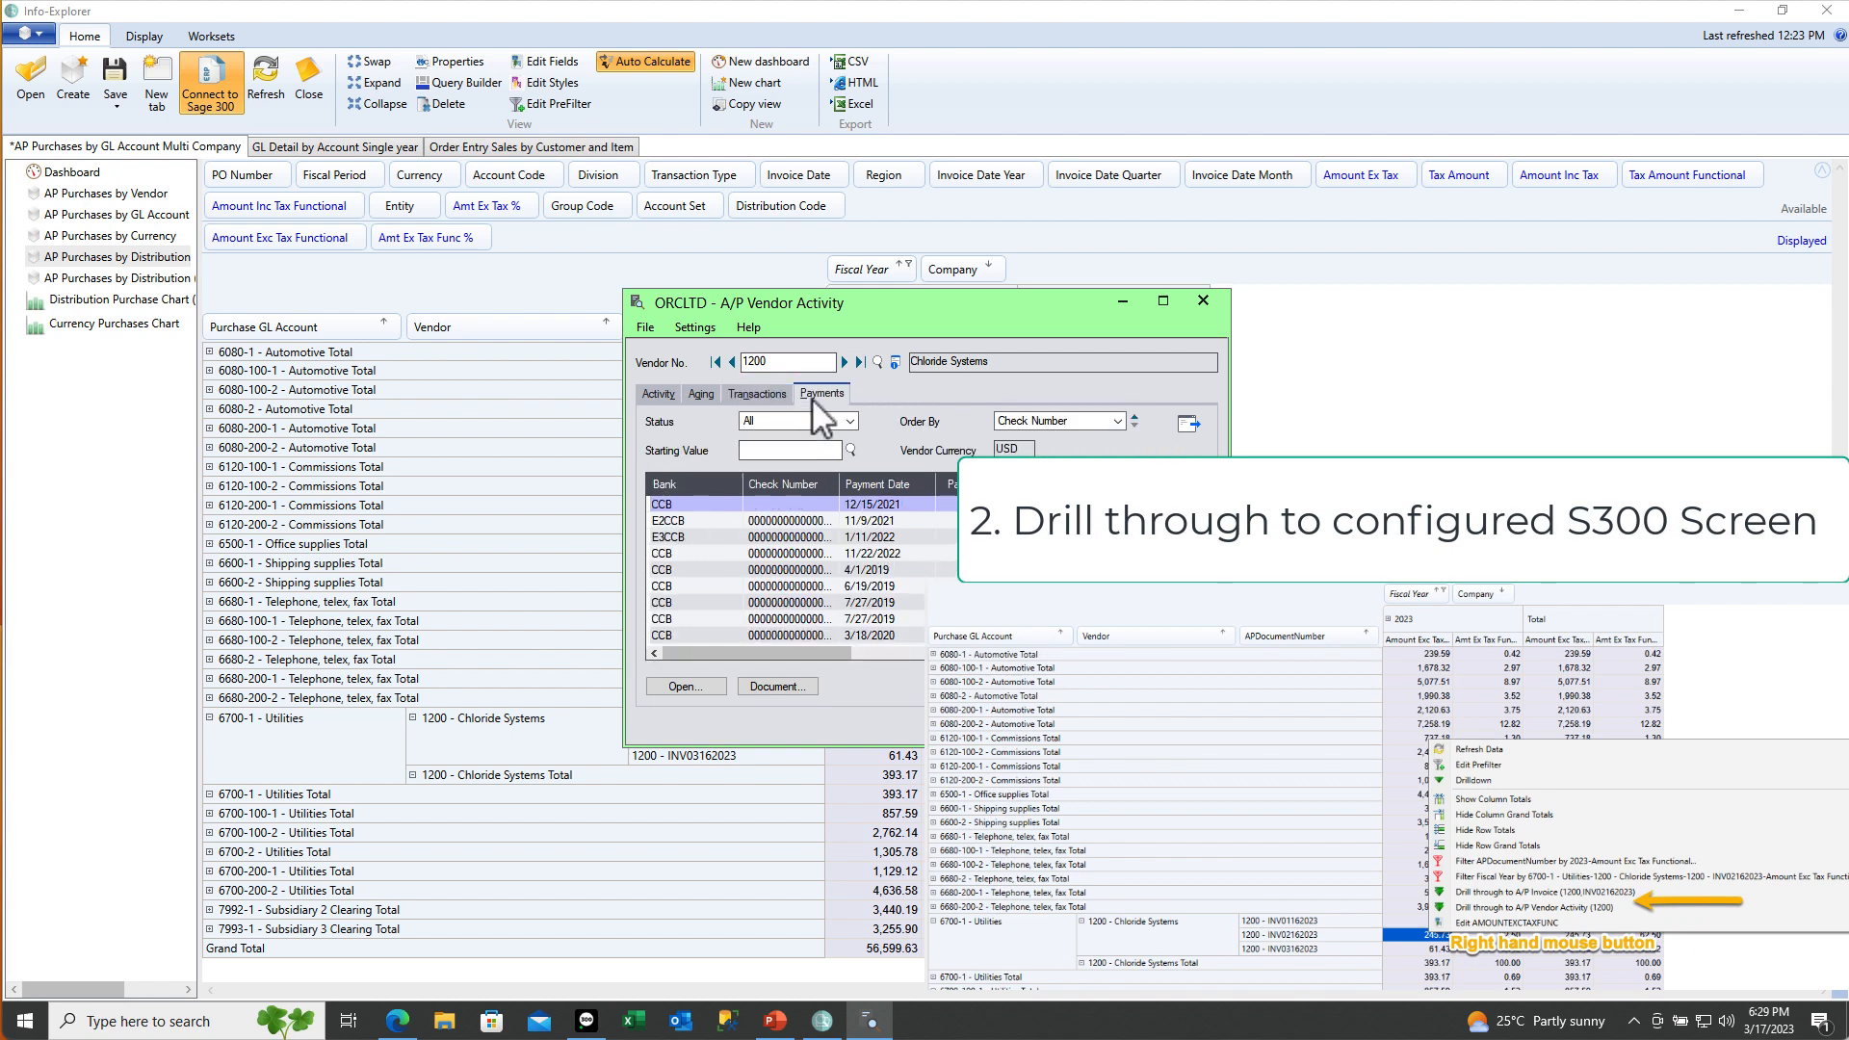
pyautogui.moveTo(838, 481); pyautogui.dragTo(888, 479)
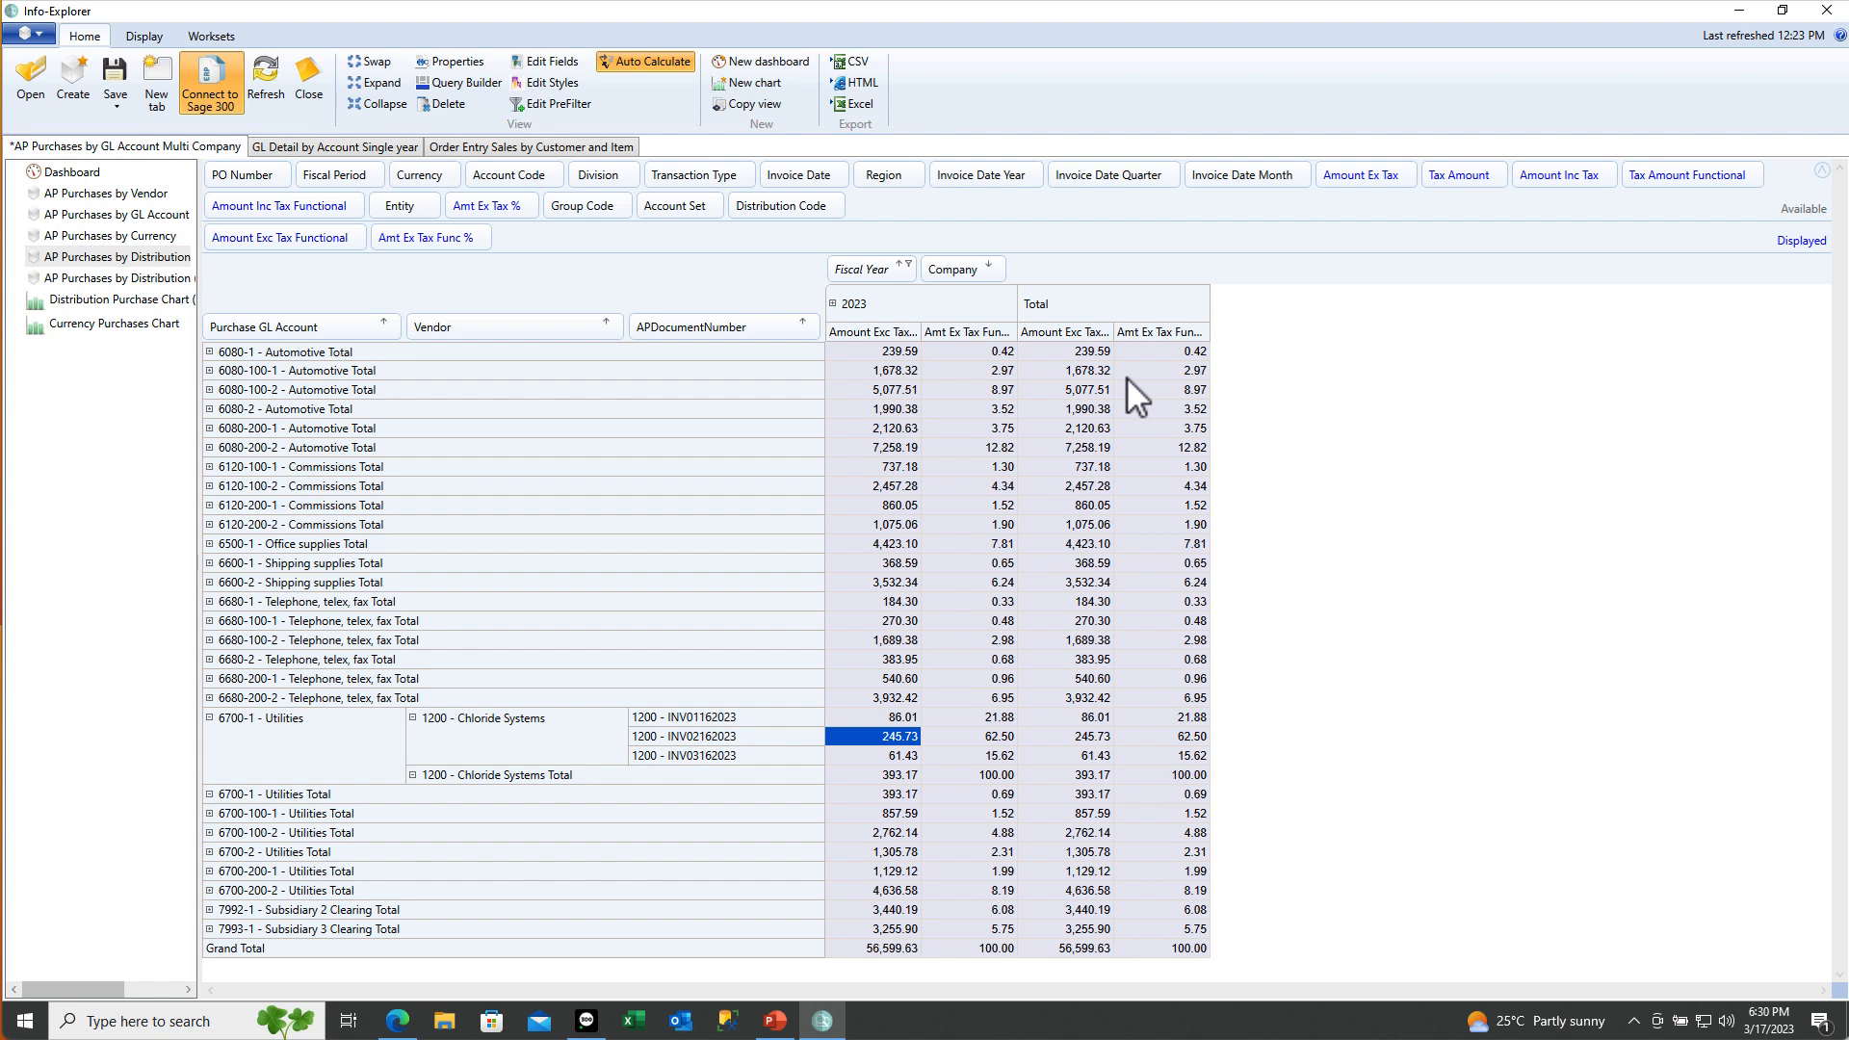
pyautogui.click(352, 149)
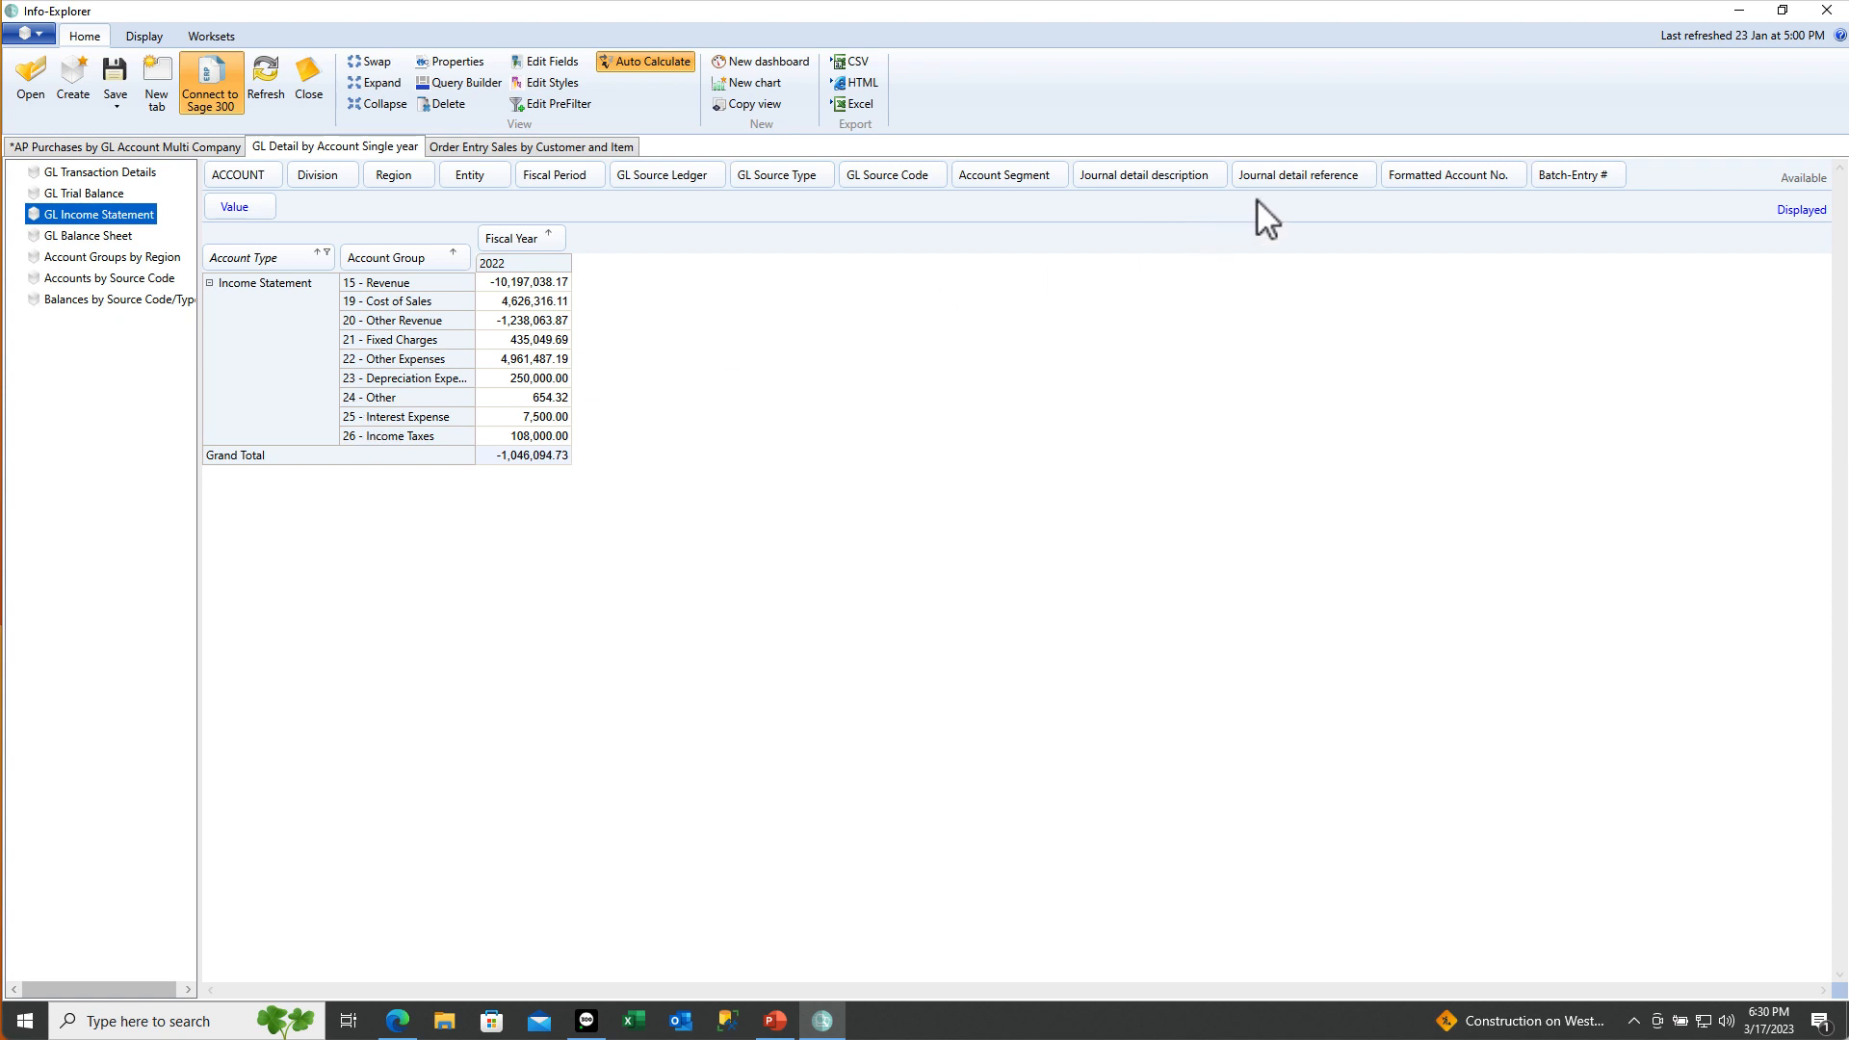
pyautogui.moveTo(1421, 178); pyautogui.dragTo(453, 261)
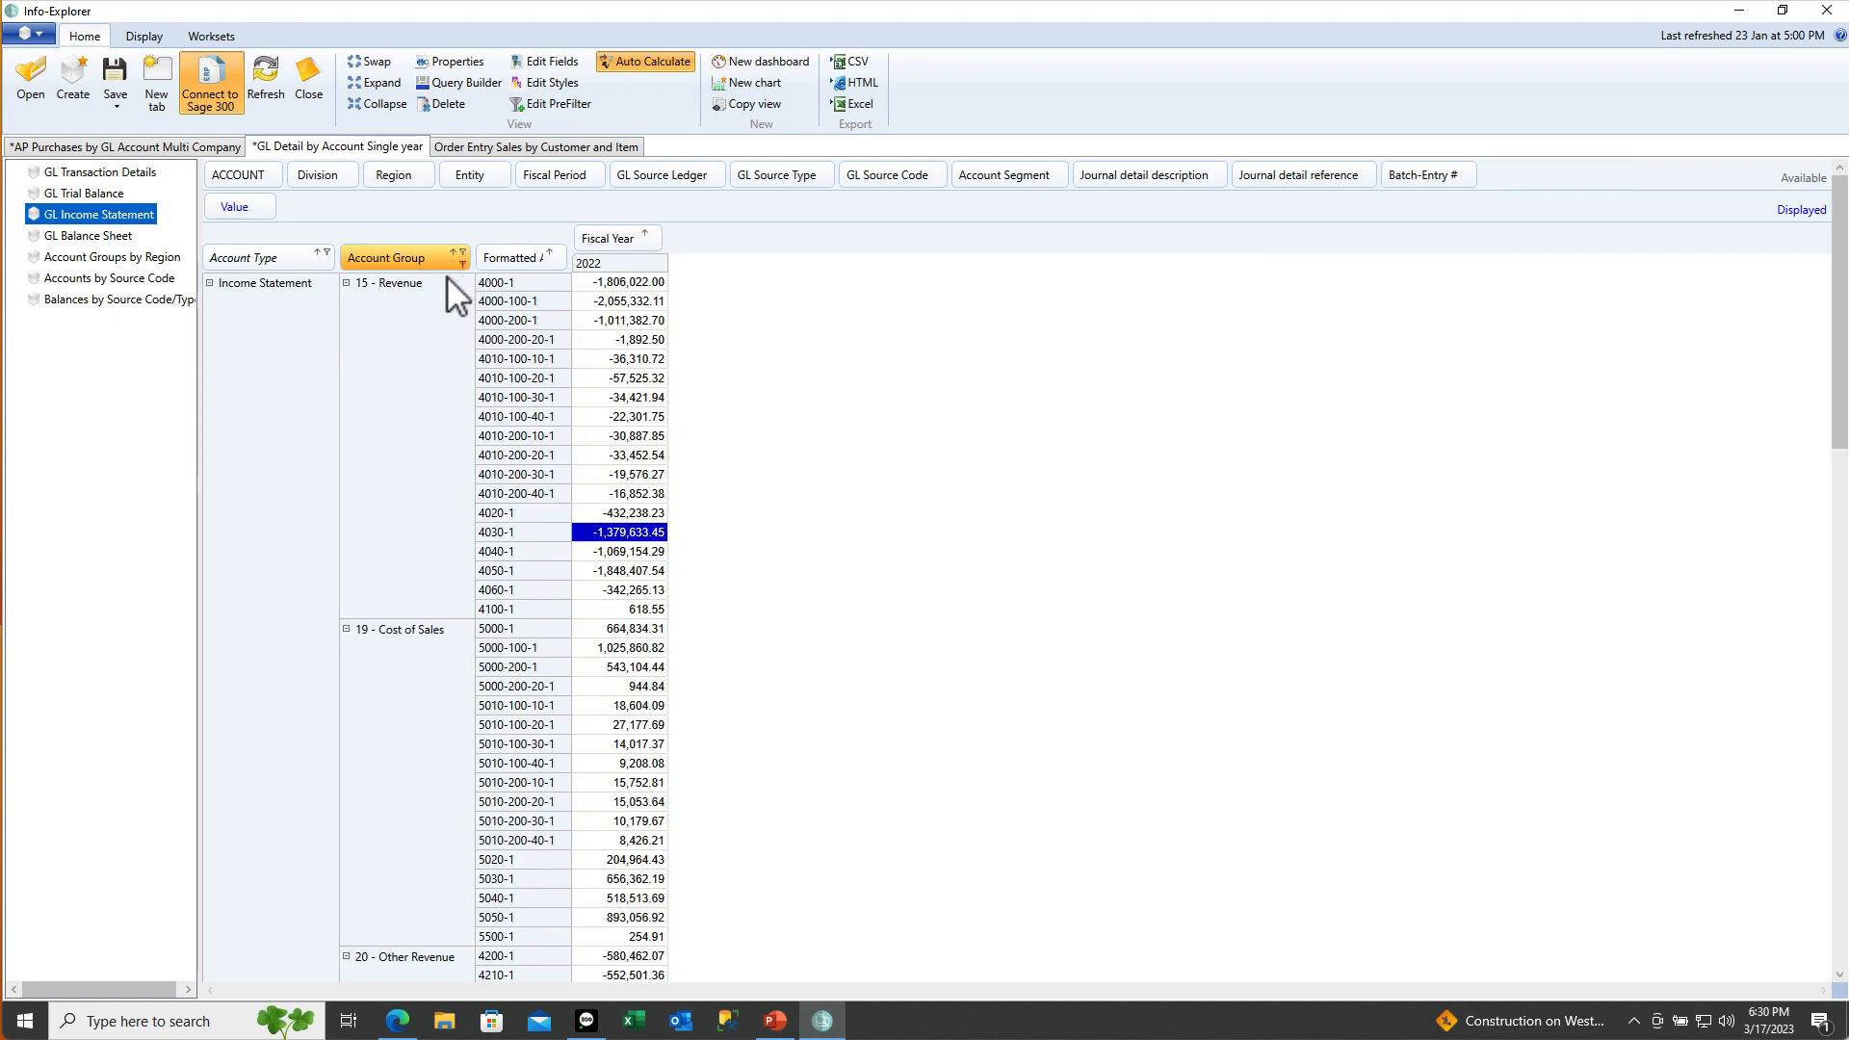
pyautogui.click(617, 532)
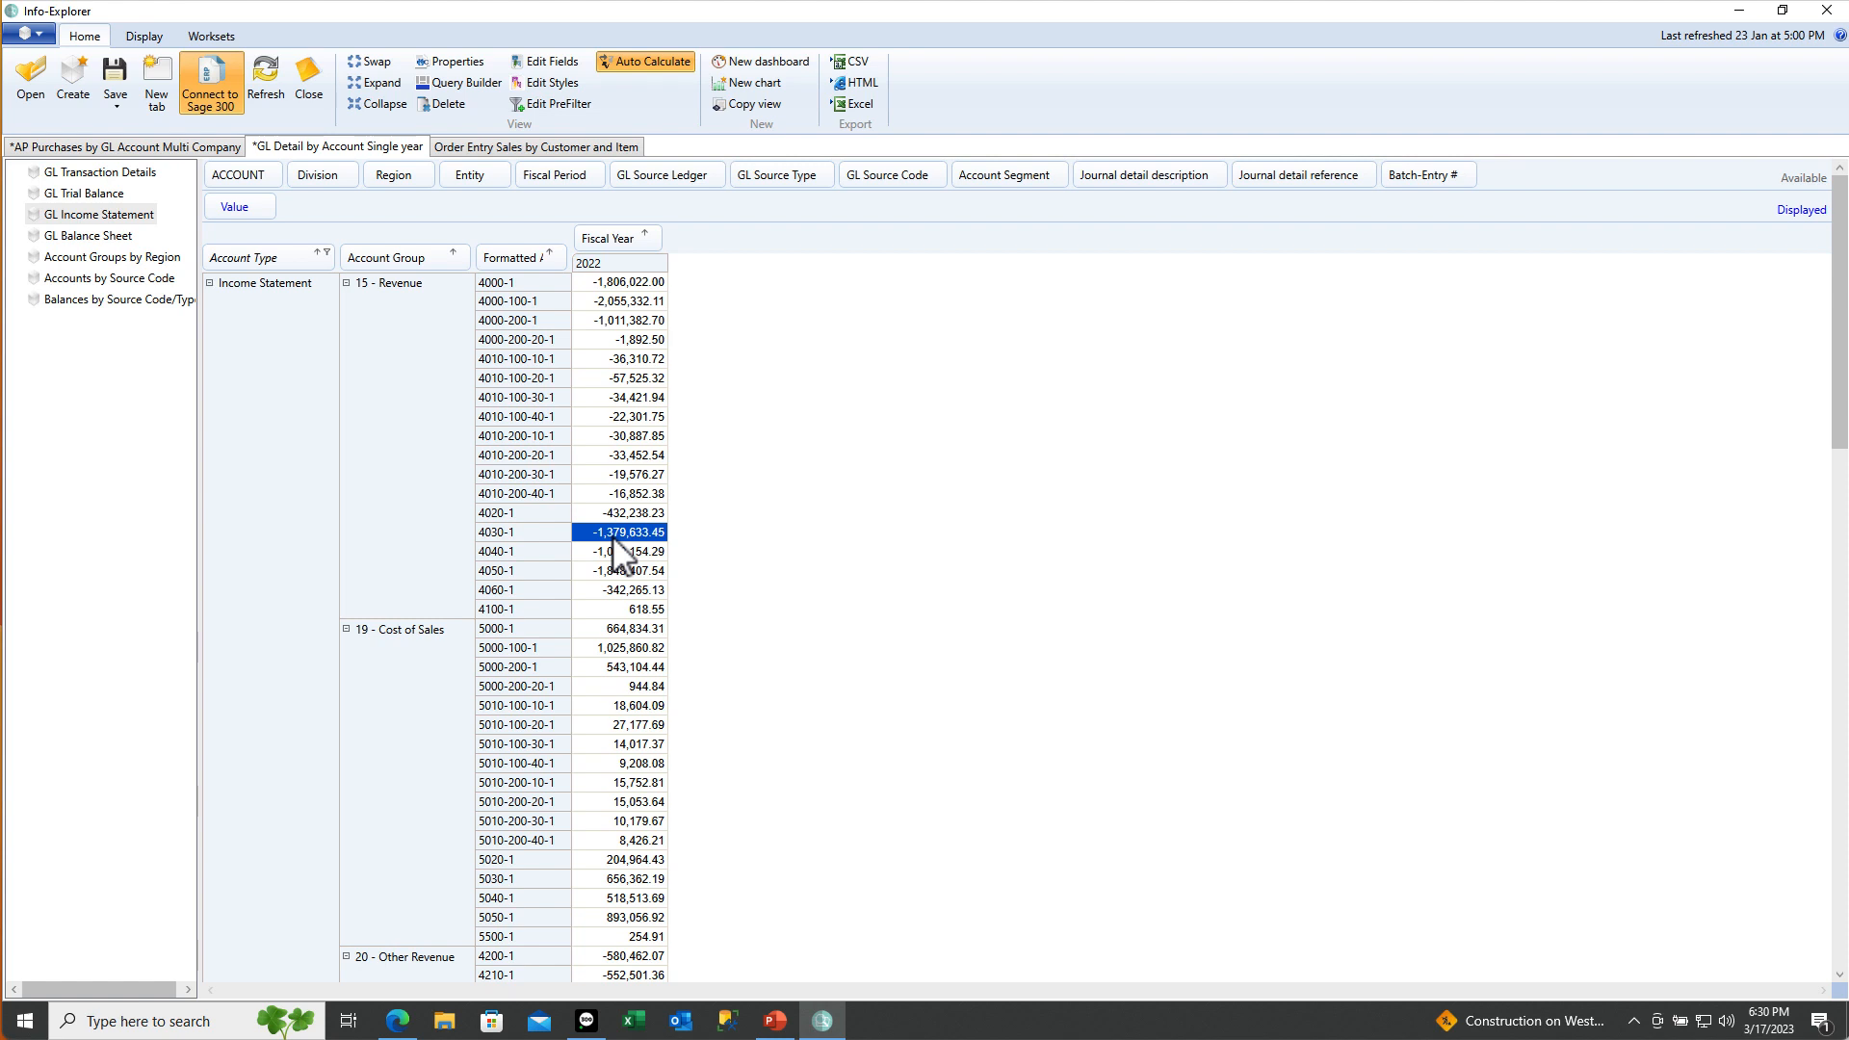
pyautogui.moveTo(1421, 175); pyautogui.dragTo(569, 274)
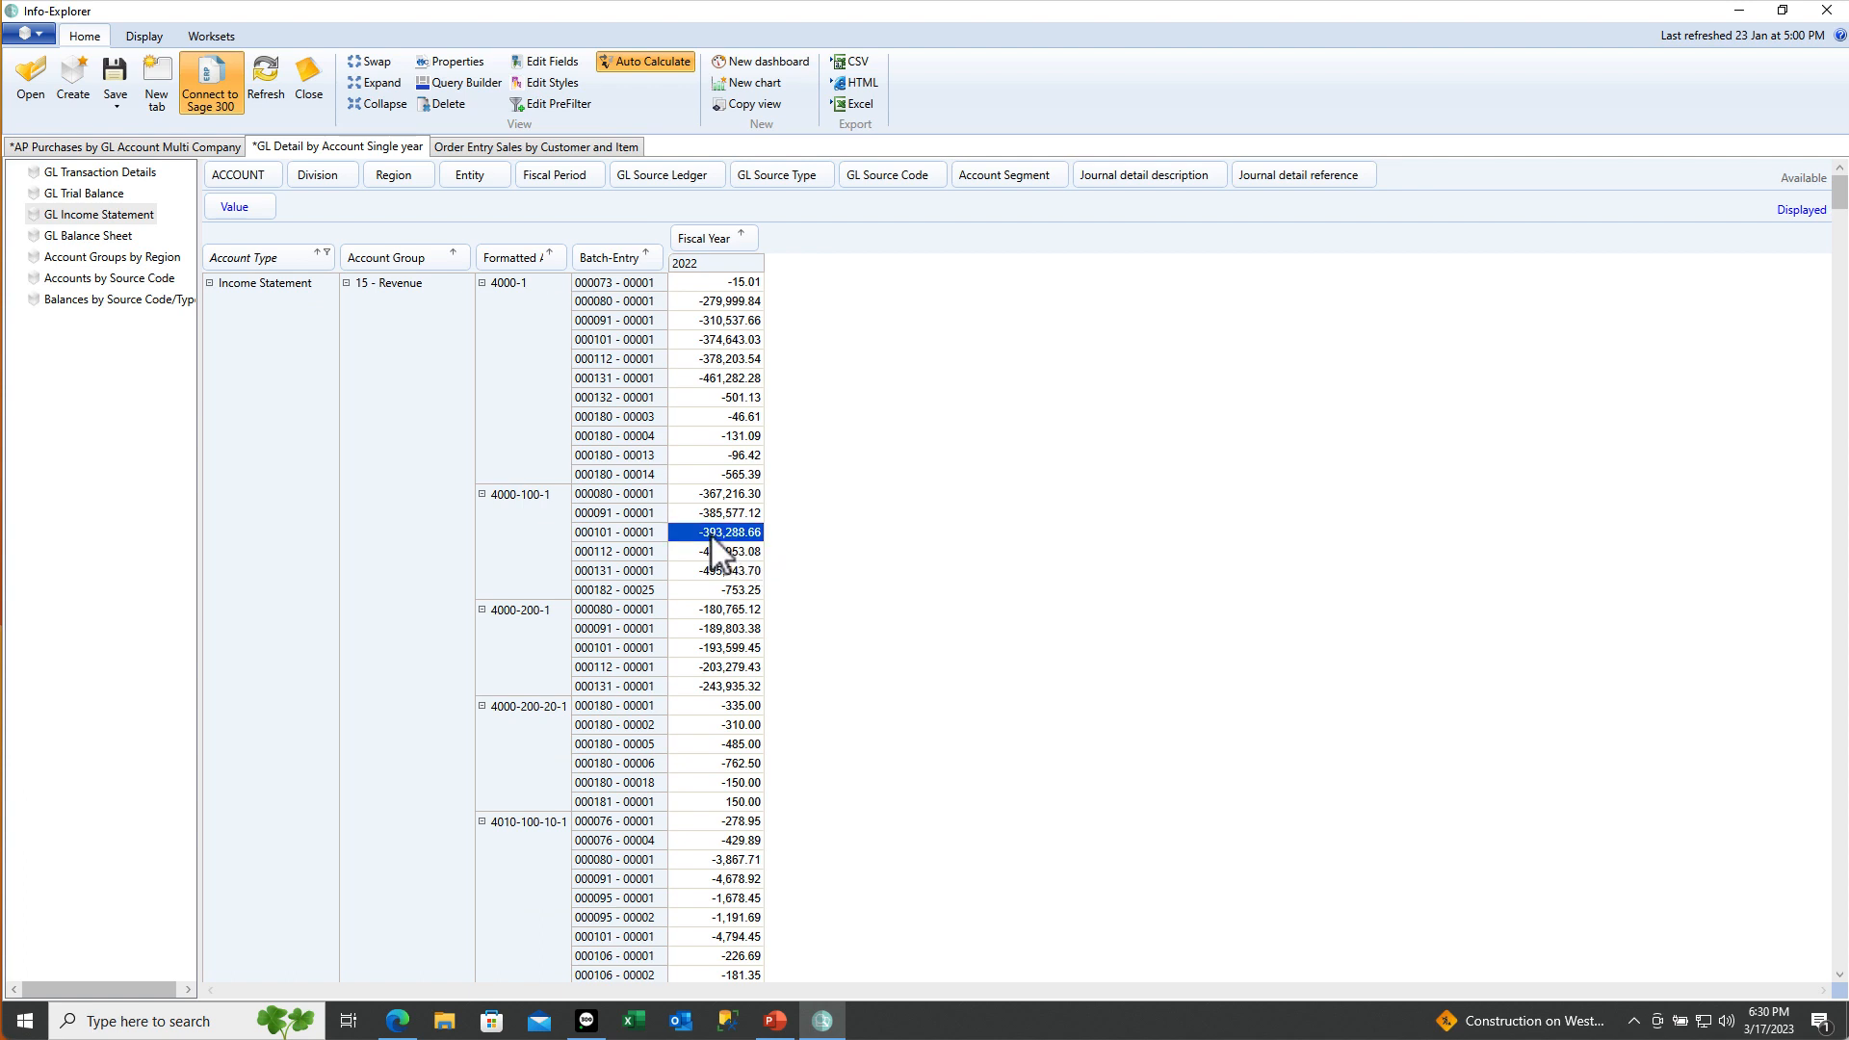
pyautogui.rightClick(714, 549)
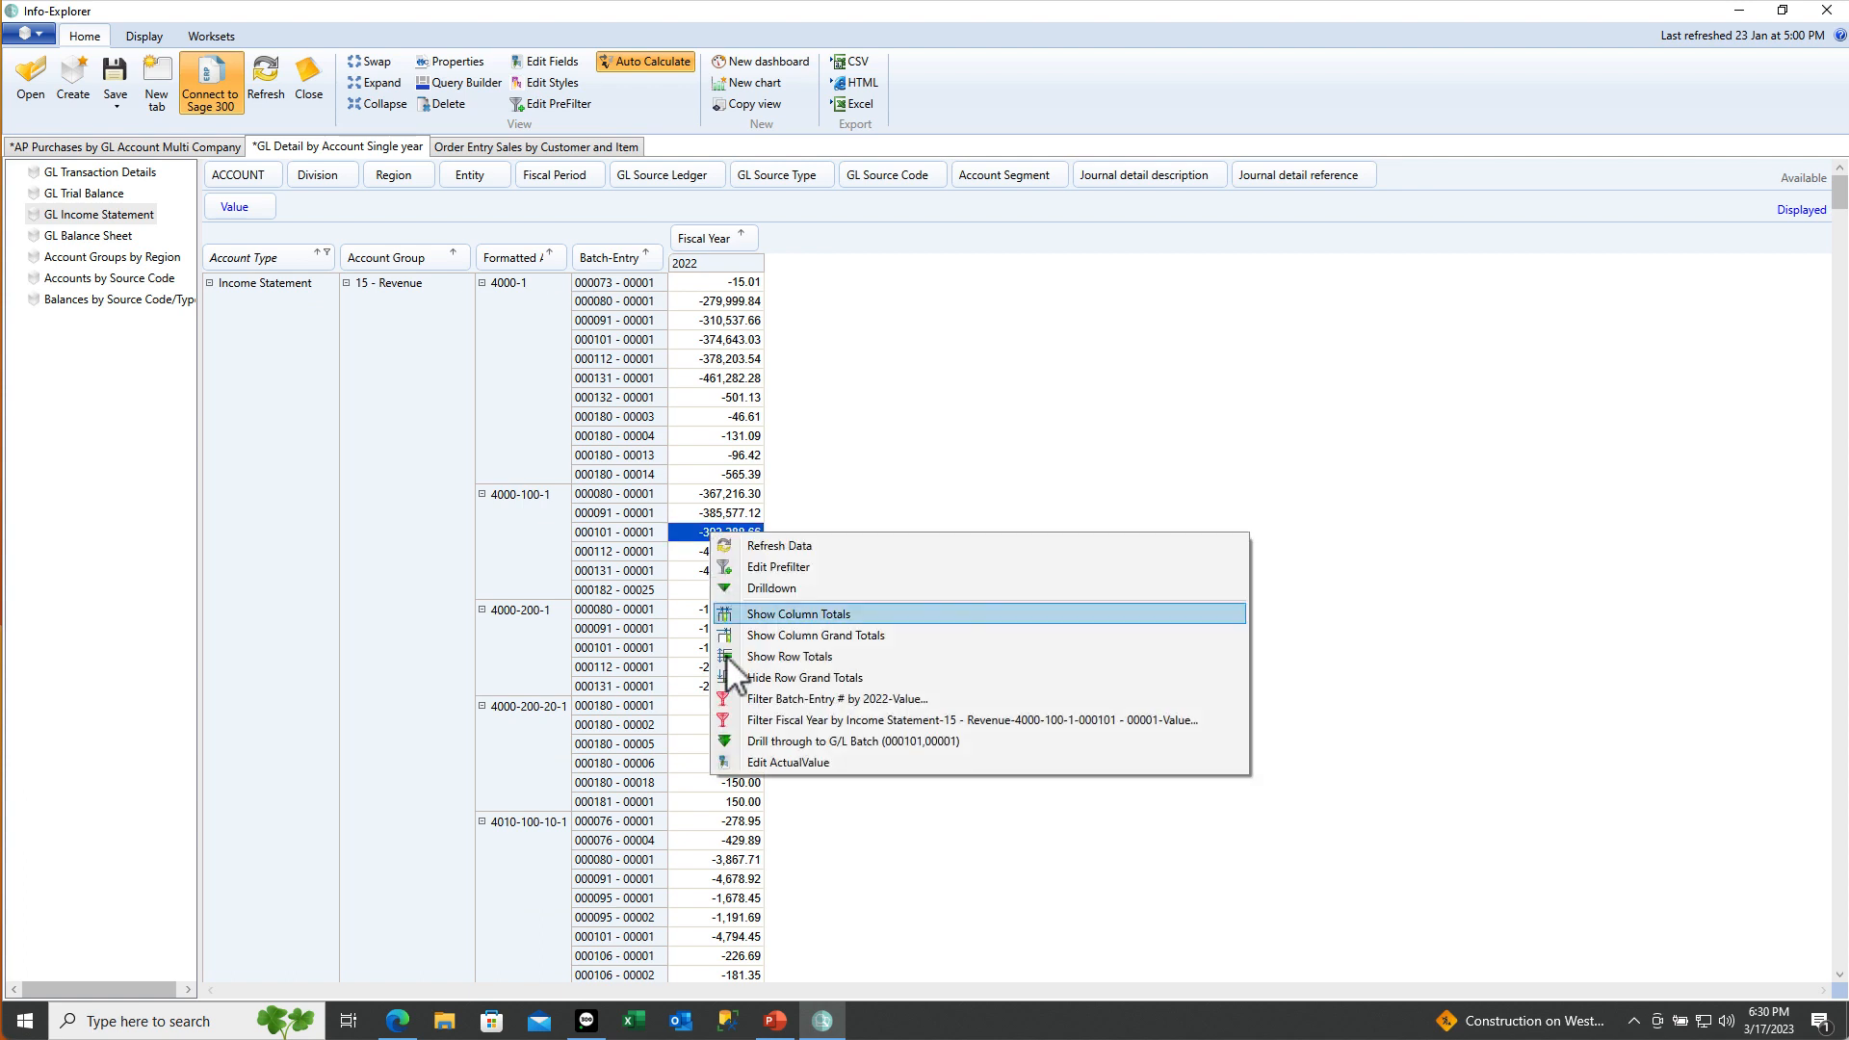
# View G/L batch 000101 in Sage 300 Journal Entry, close it, and collapse the pivot to account-group totals
pyautogui.click(755, 741)
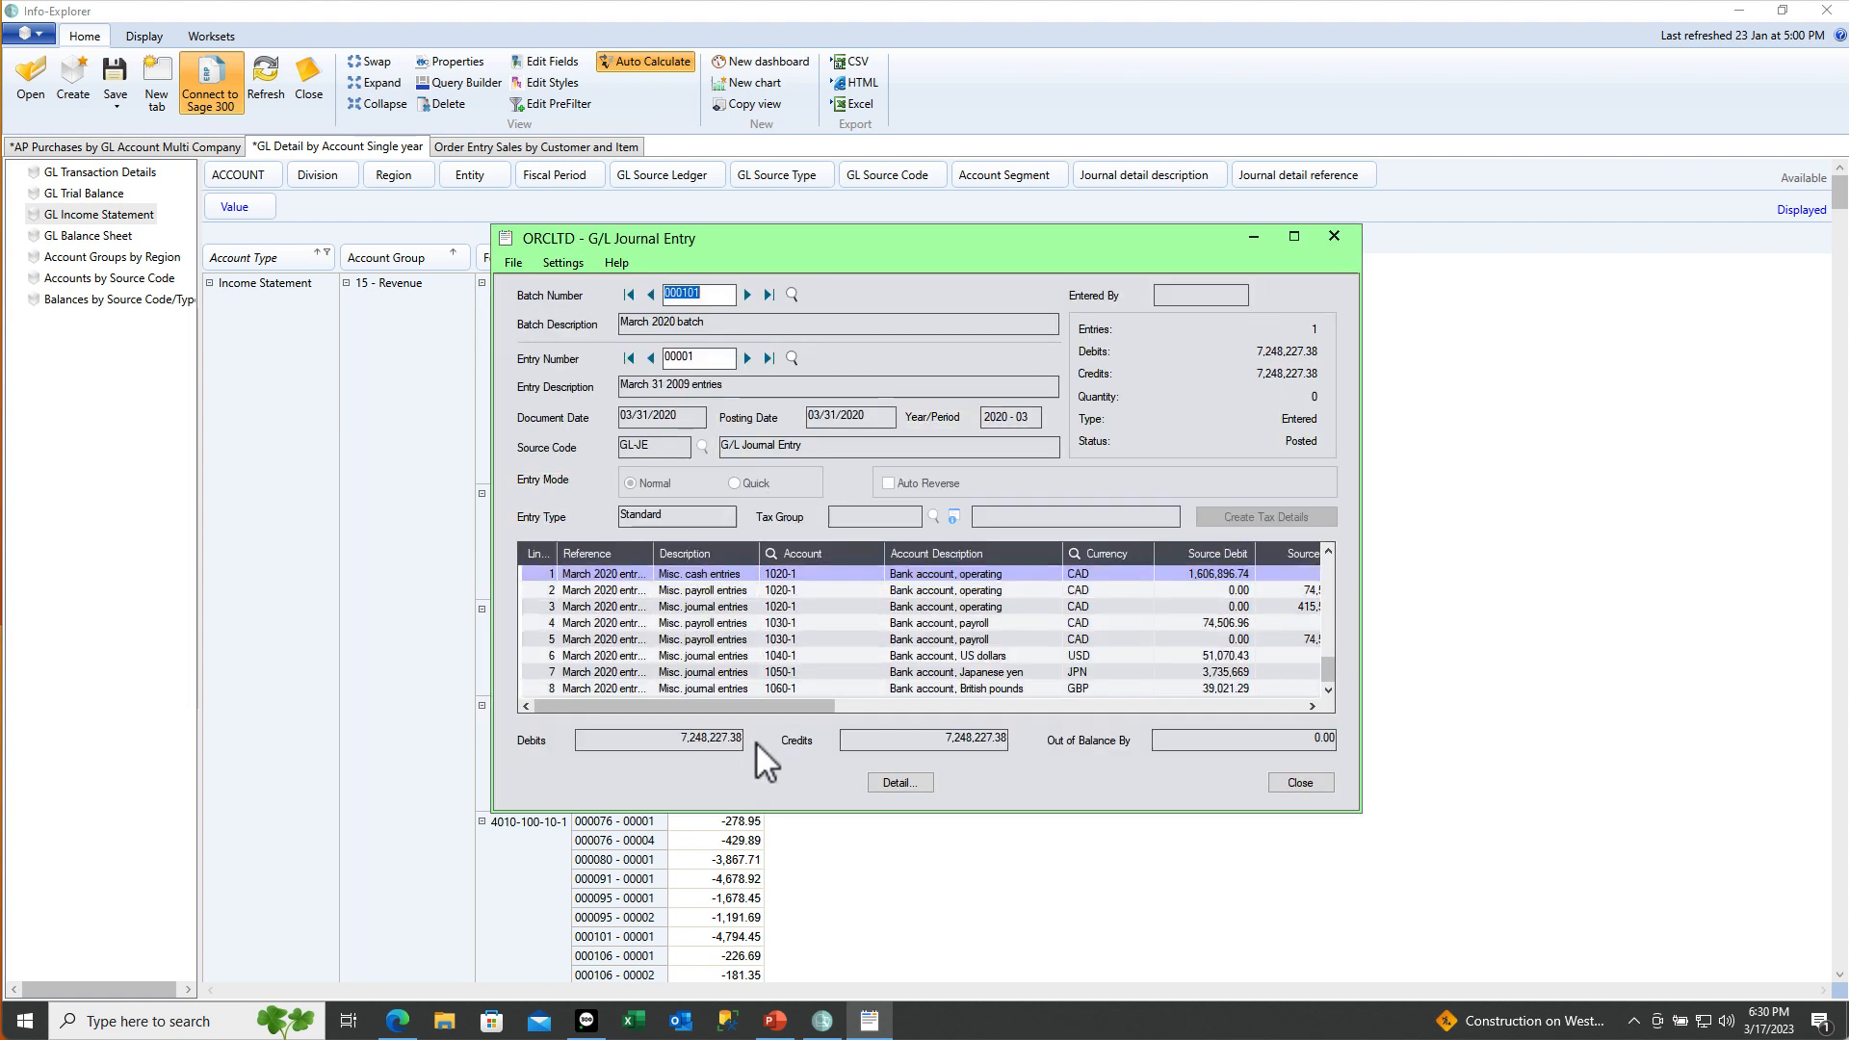
pyautogui.click(1335, 240)
pyautogui.scroll(-10, 634, 487)
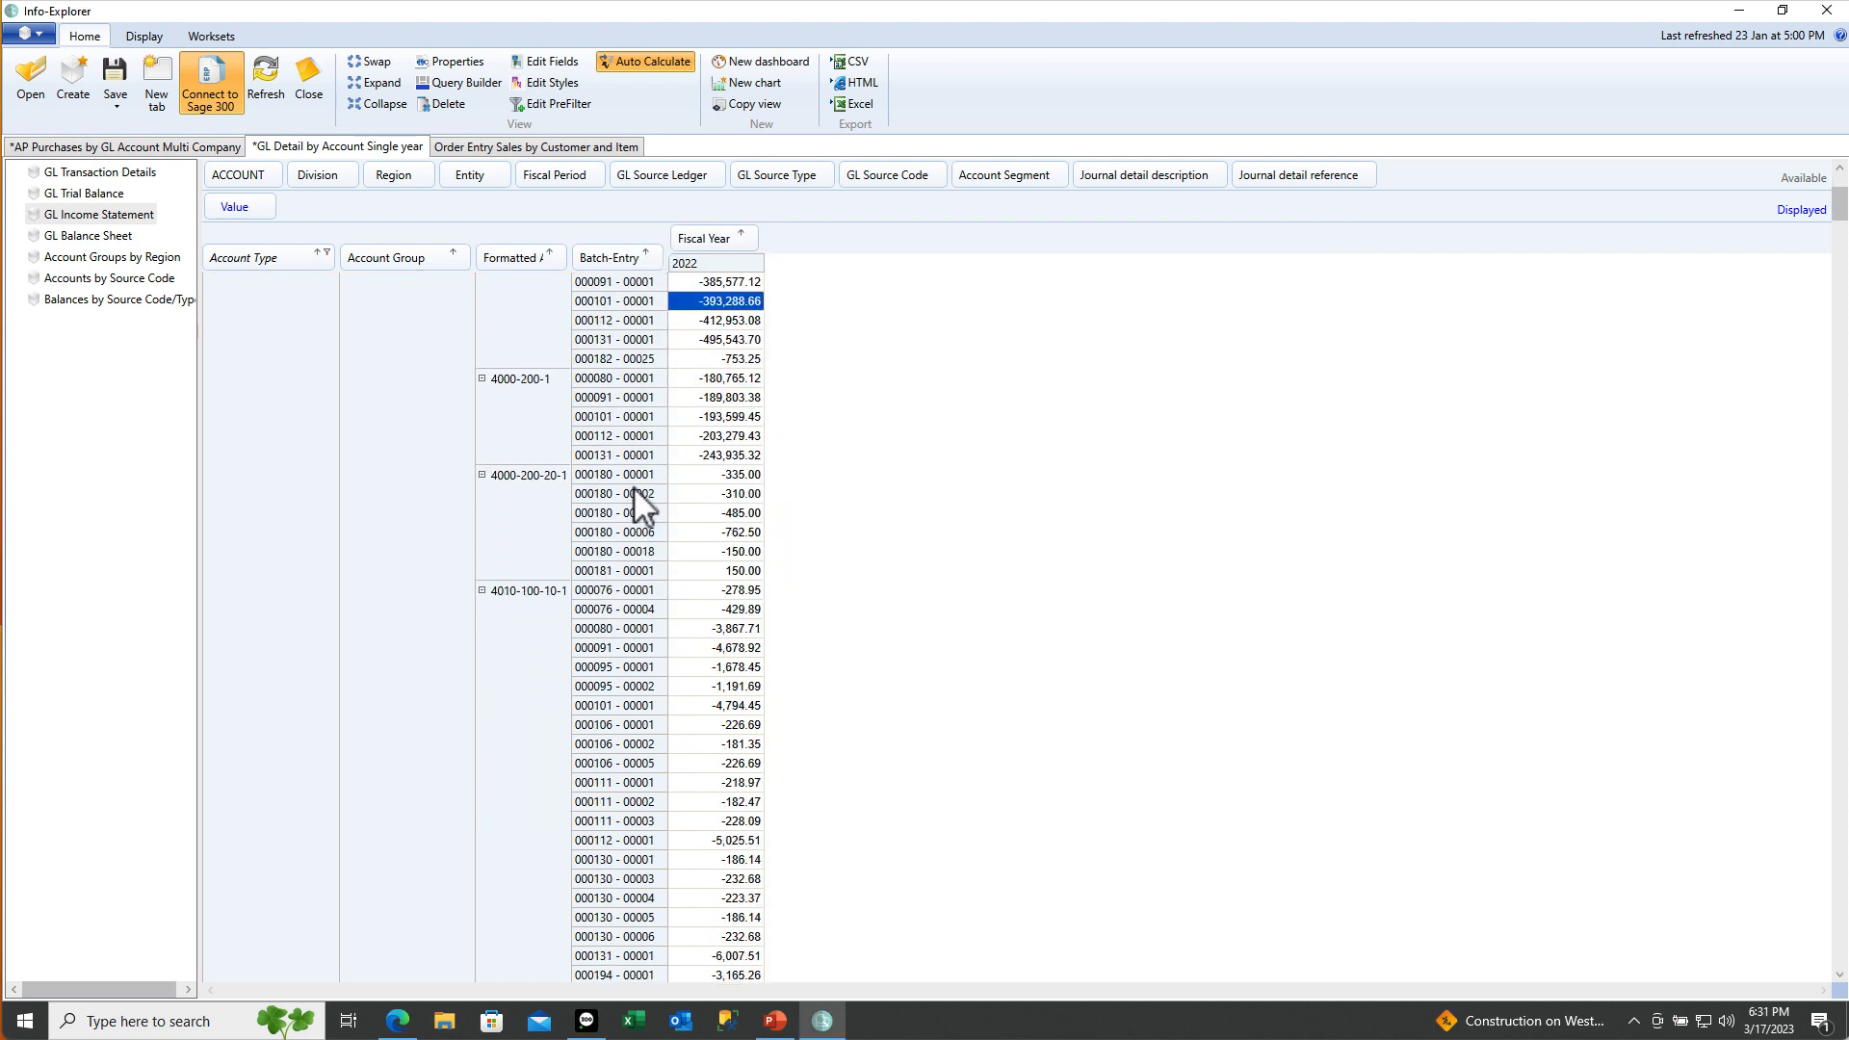
pyautogui.scroll(-7, 634, 487)
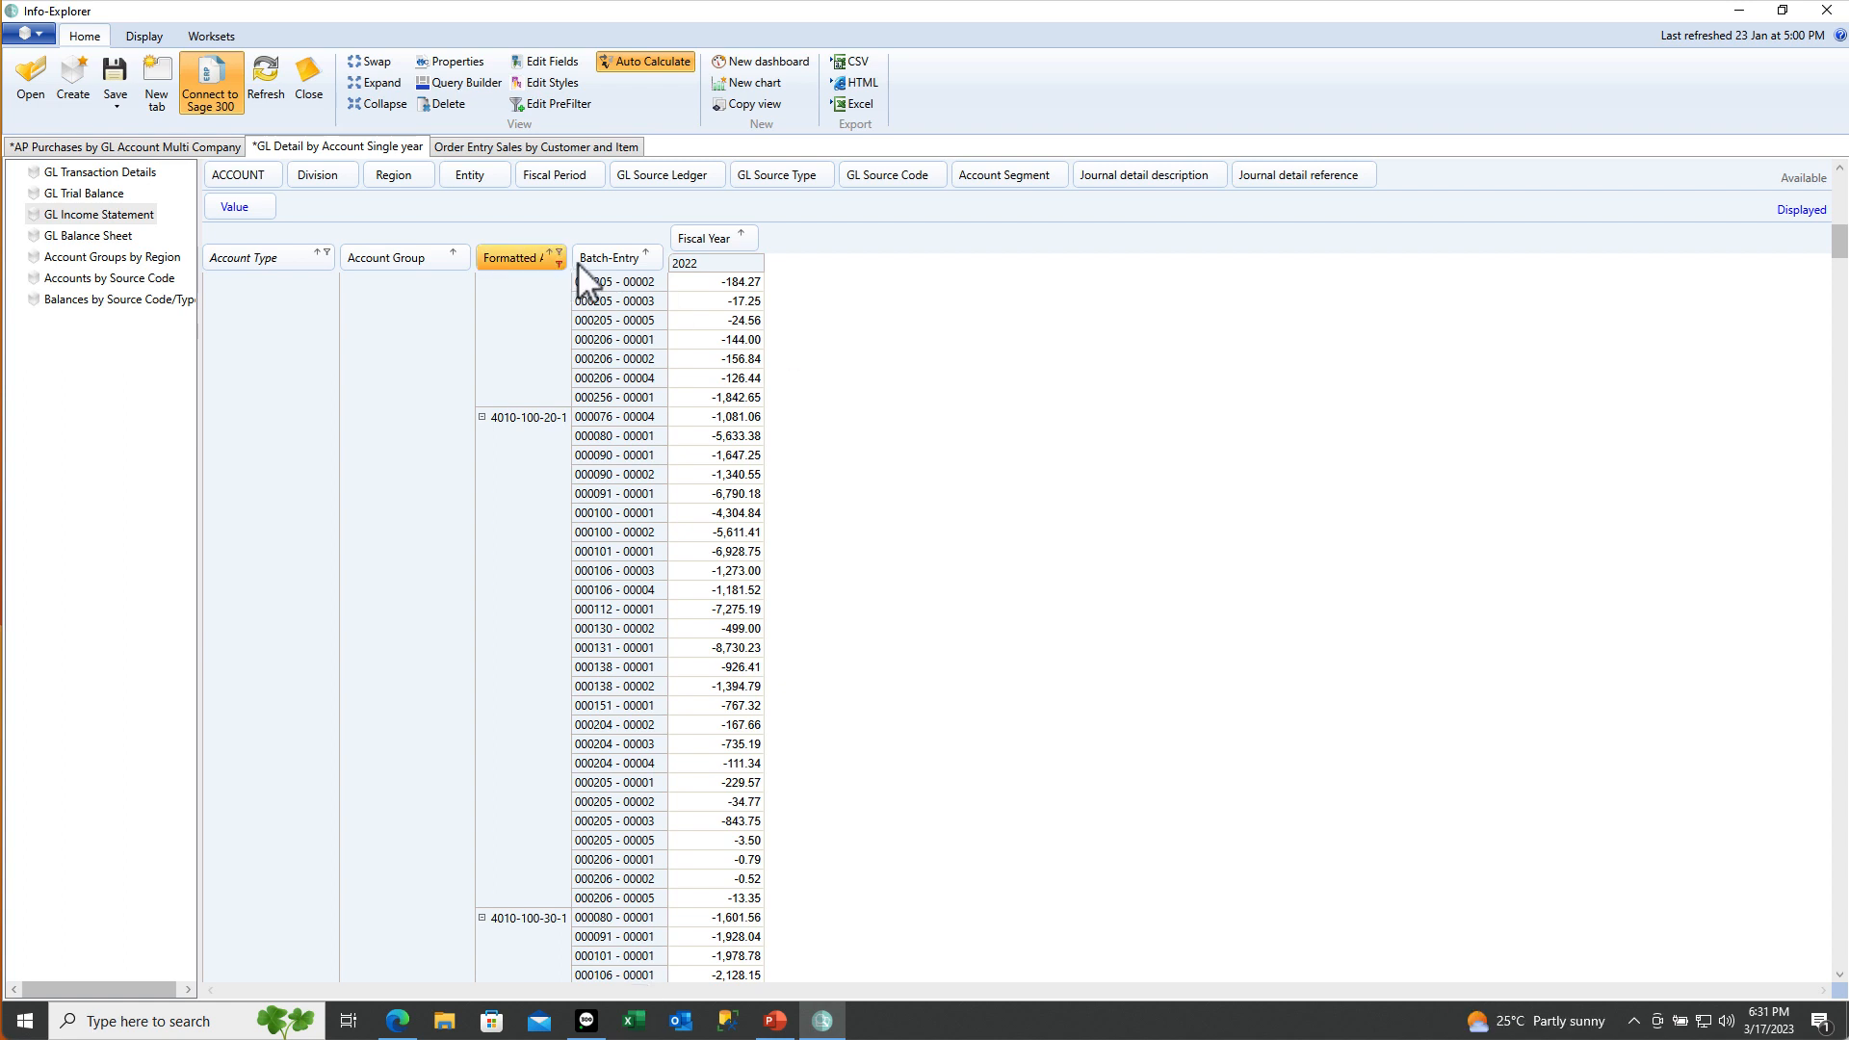
pyautogui.moveTo(597, 258); pyautogui.dragTo(523, 299)
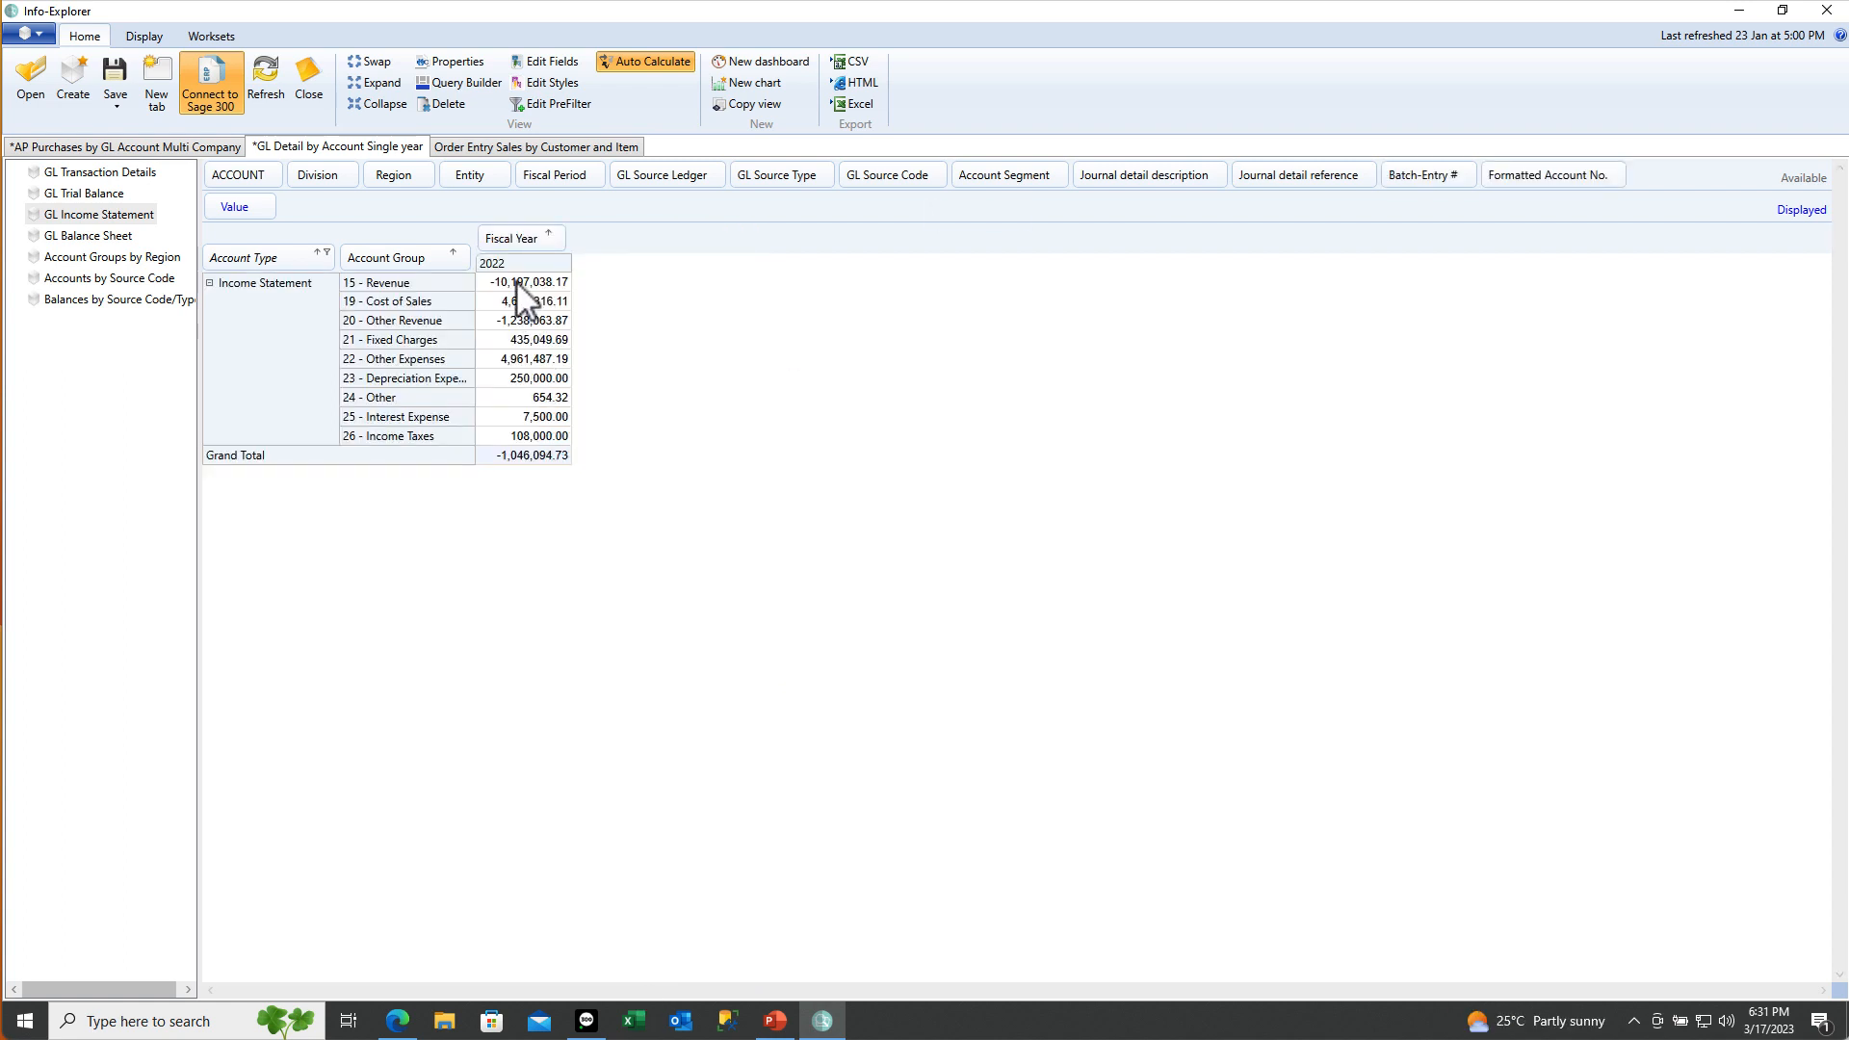
pyautogui.rightClick(521, 294)
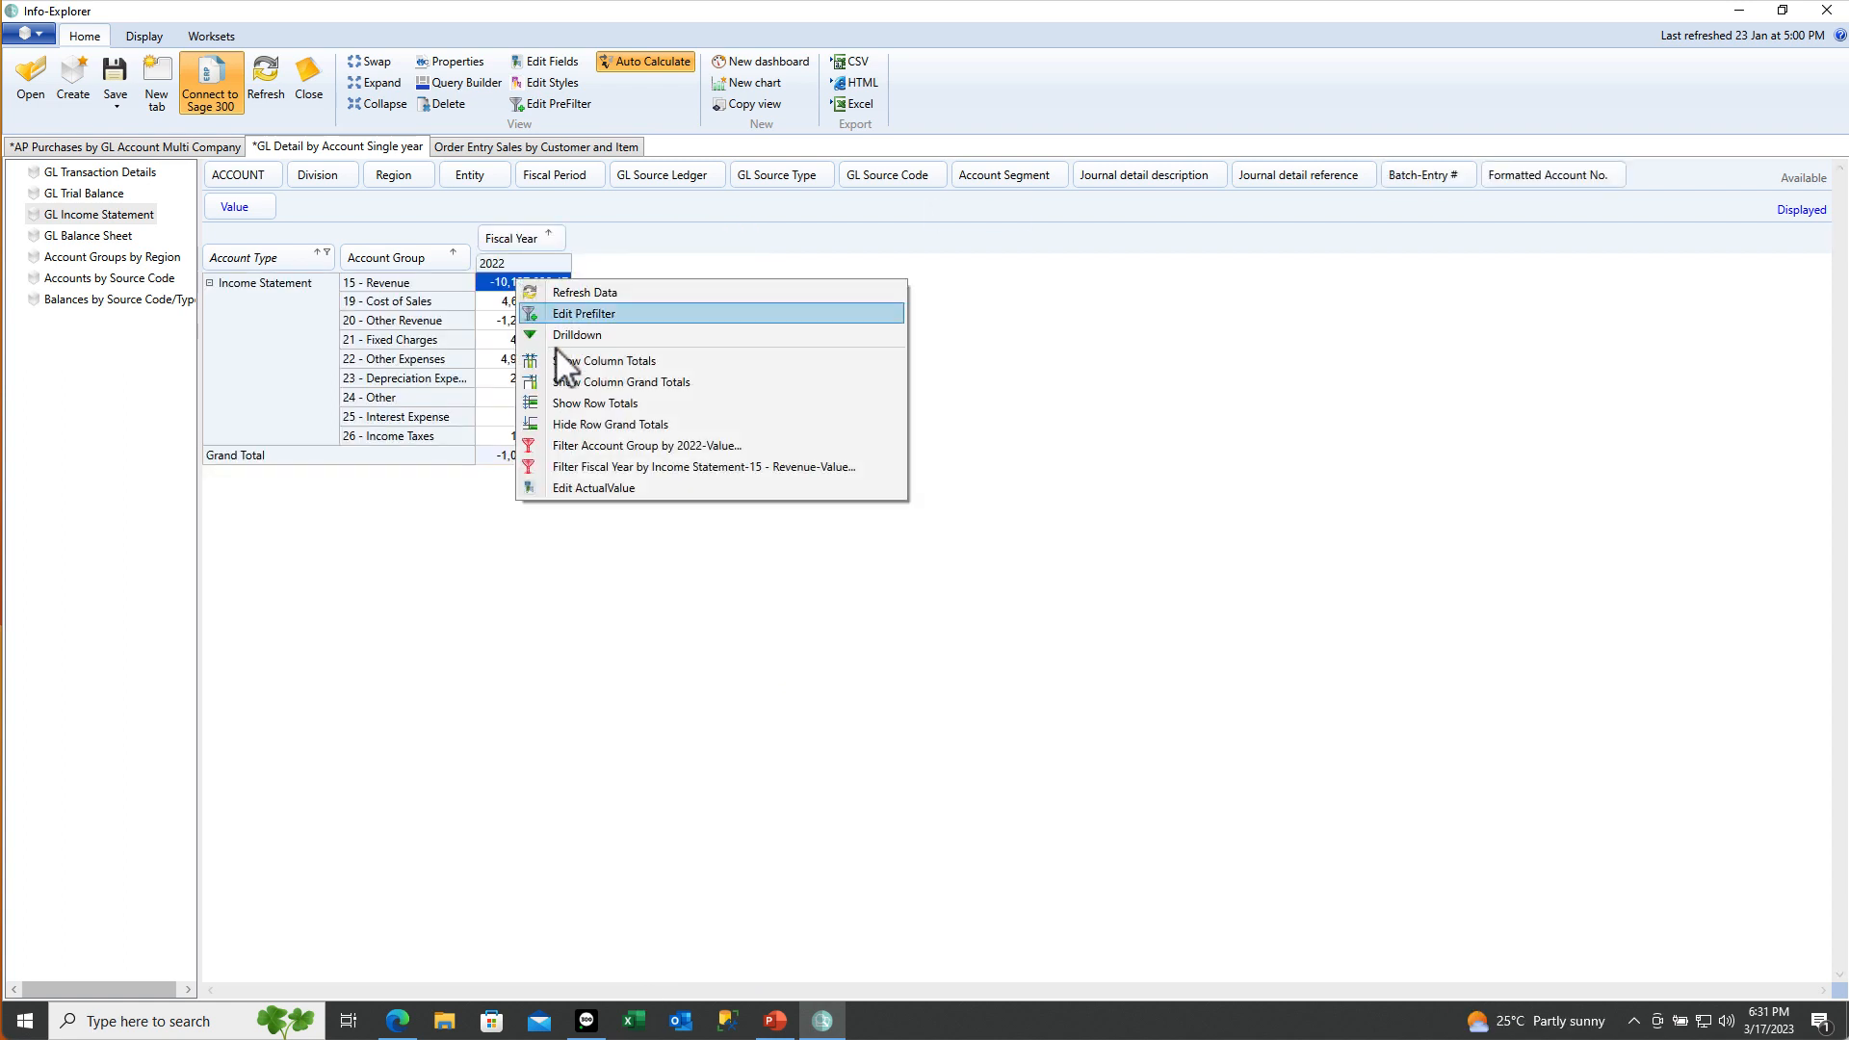
pyautogui.click(569, 339)
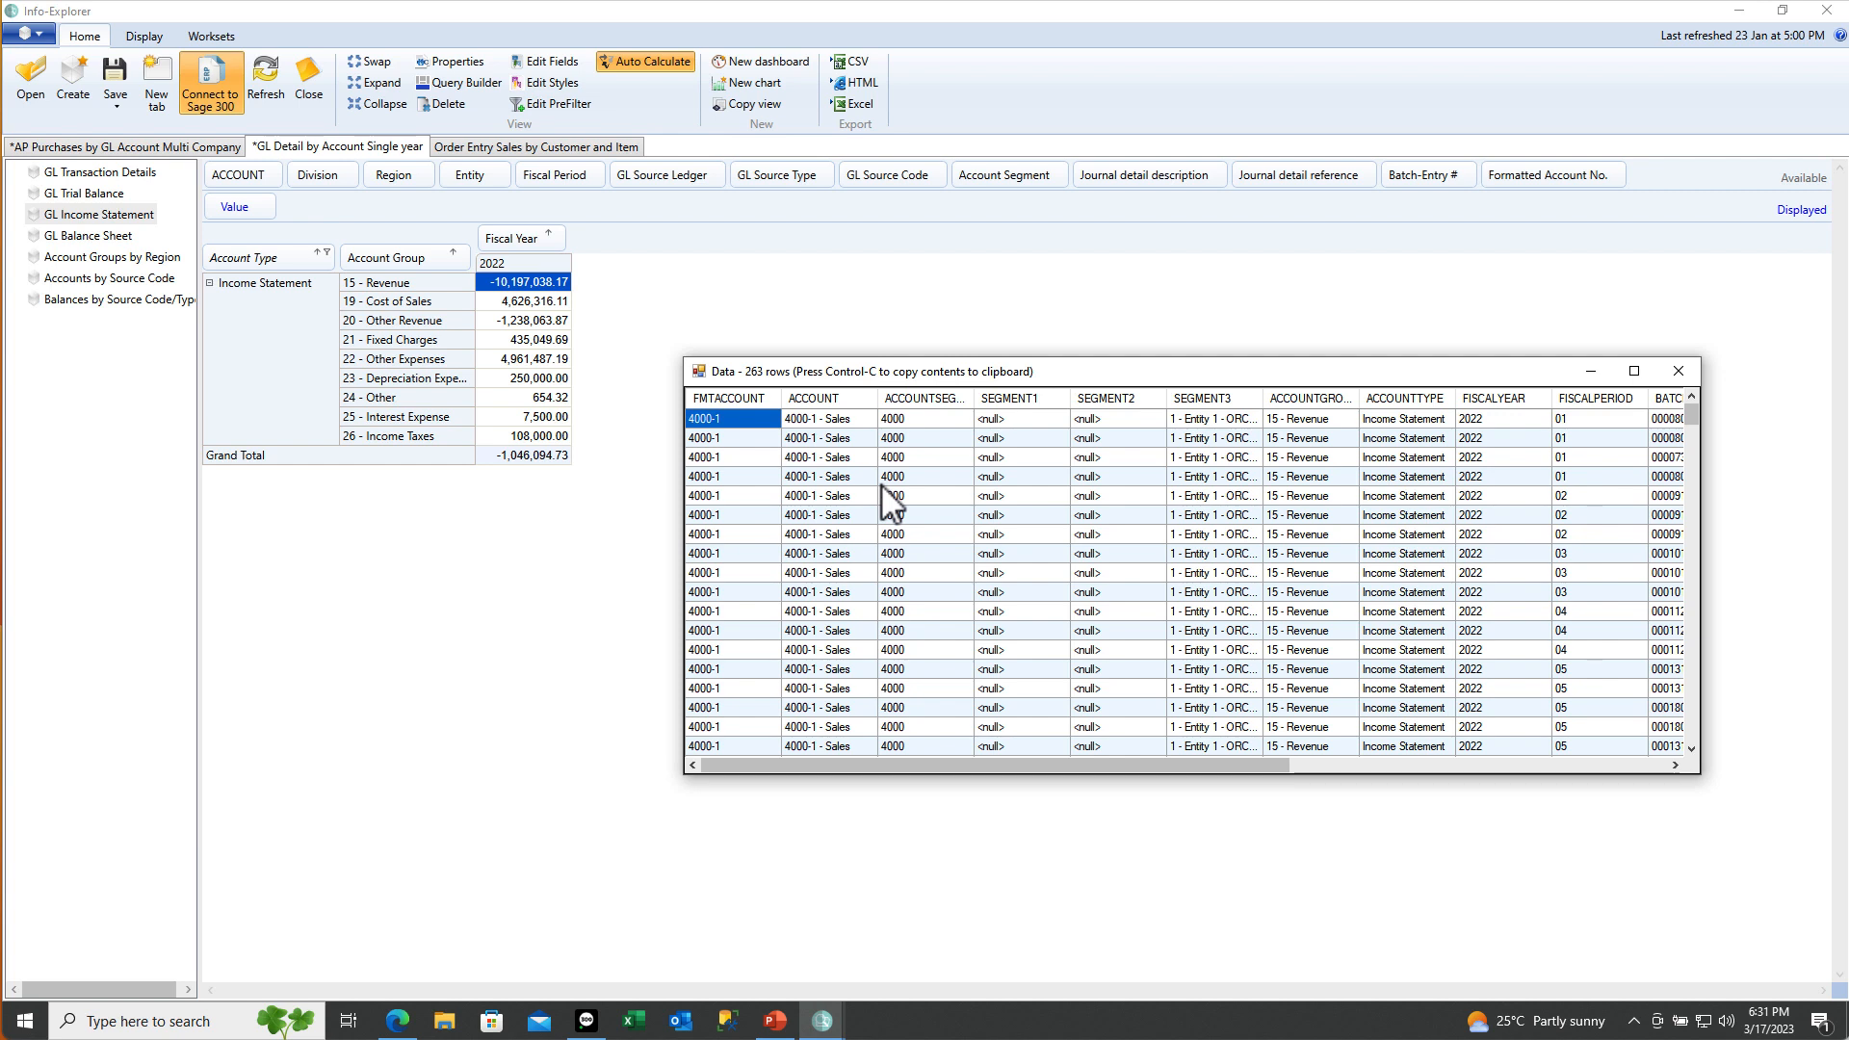
pyautogui.moveTo(1694, 416); pyautogui.dragTo(1652, 776)
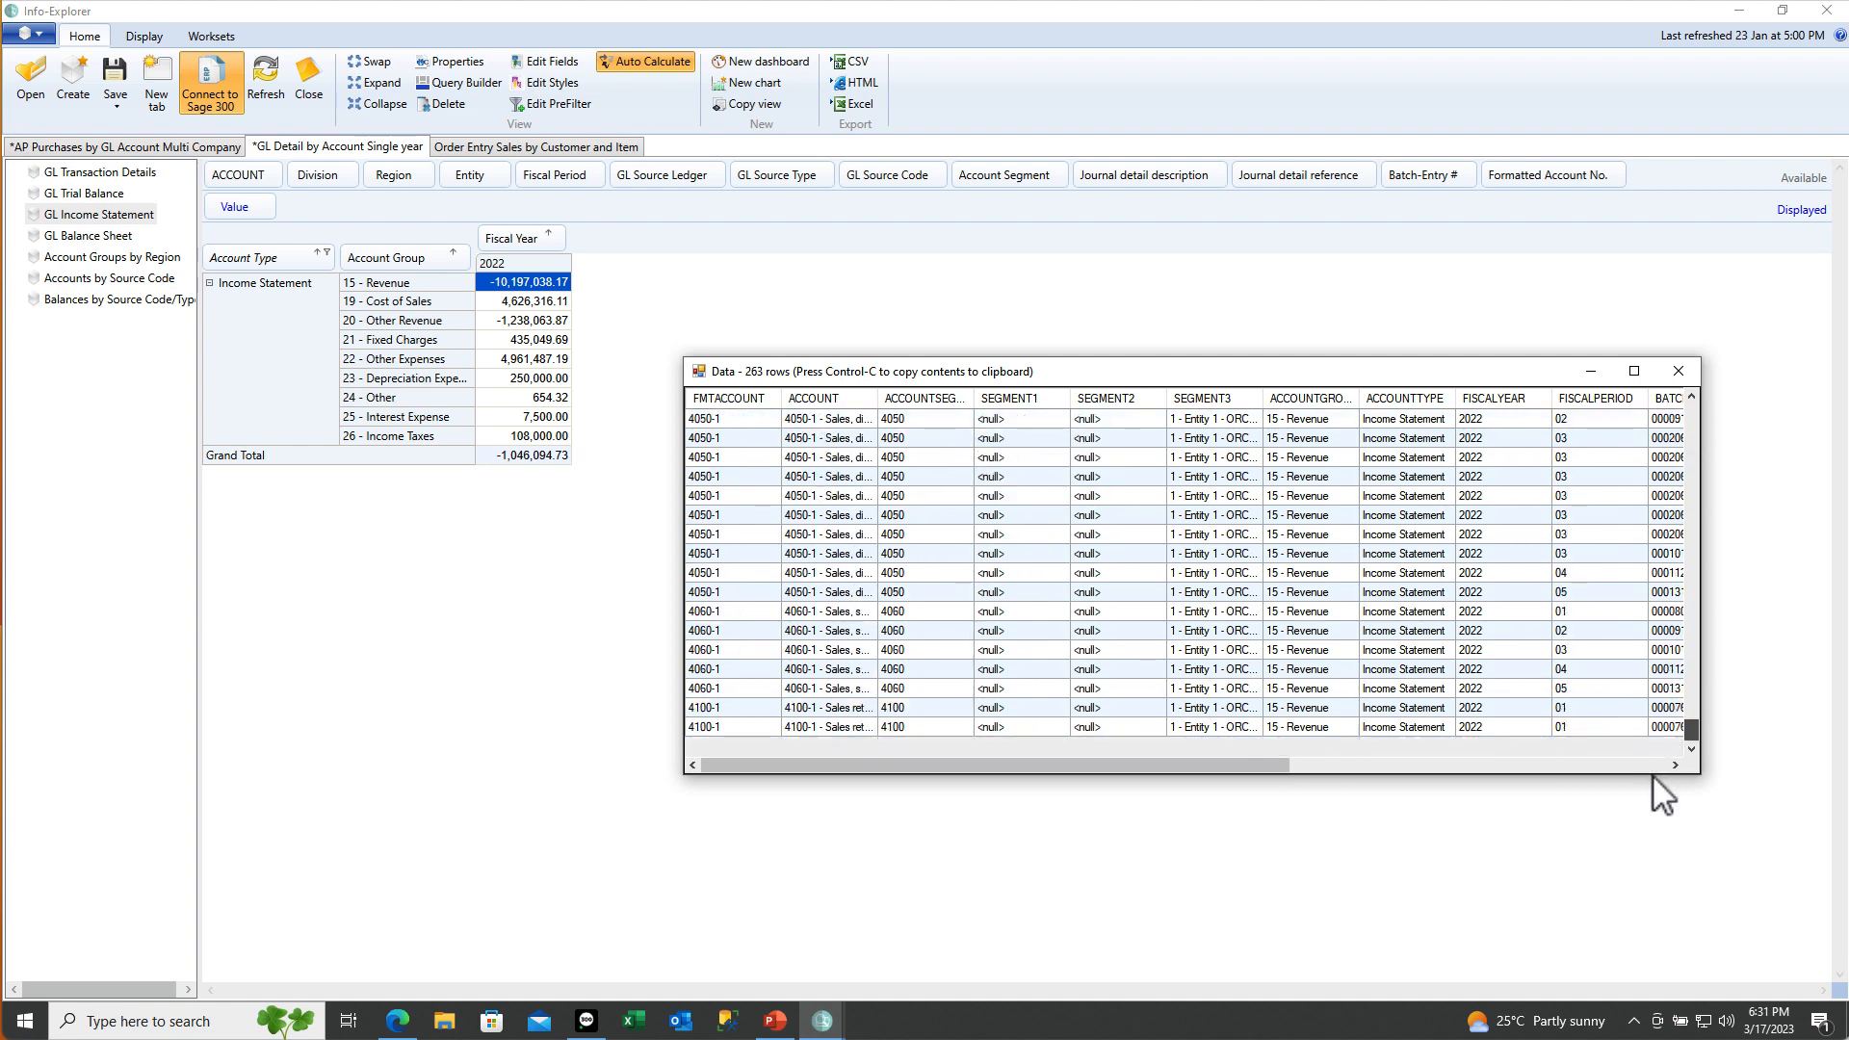
pyautogui.click(1679, 372)
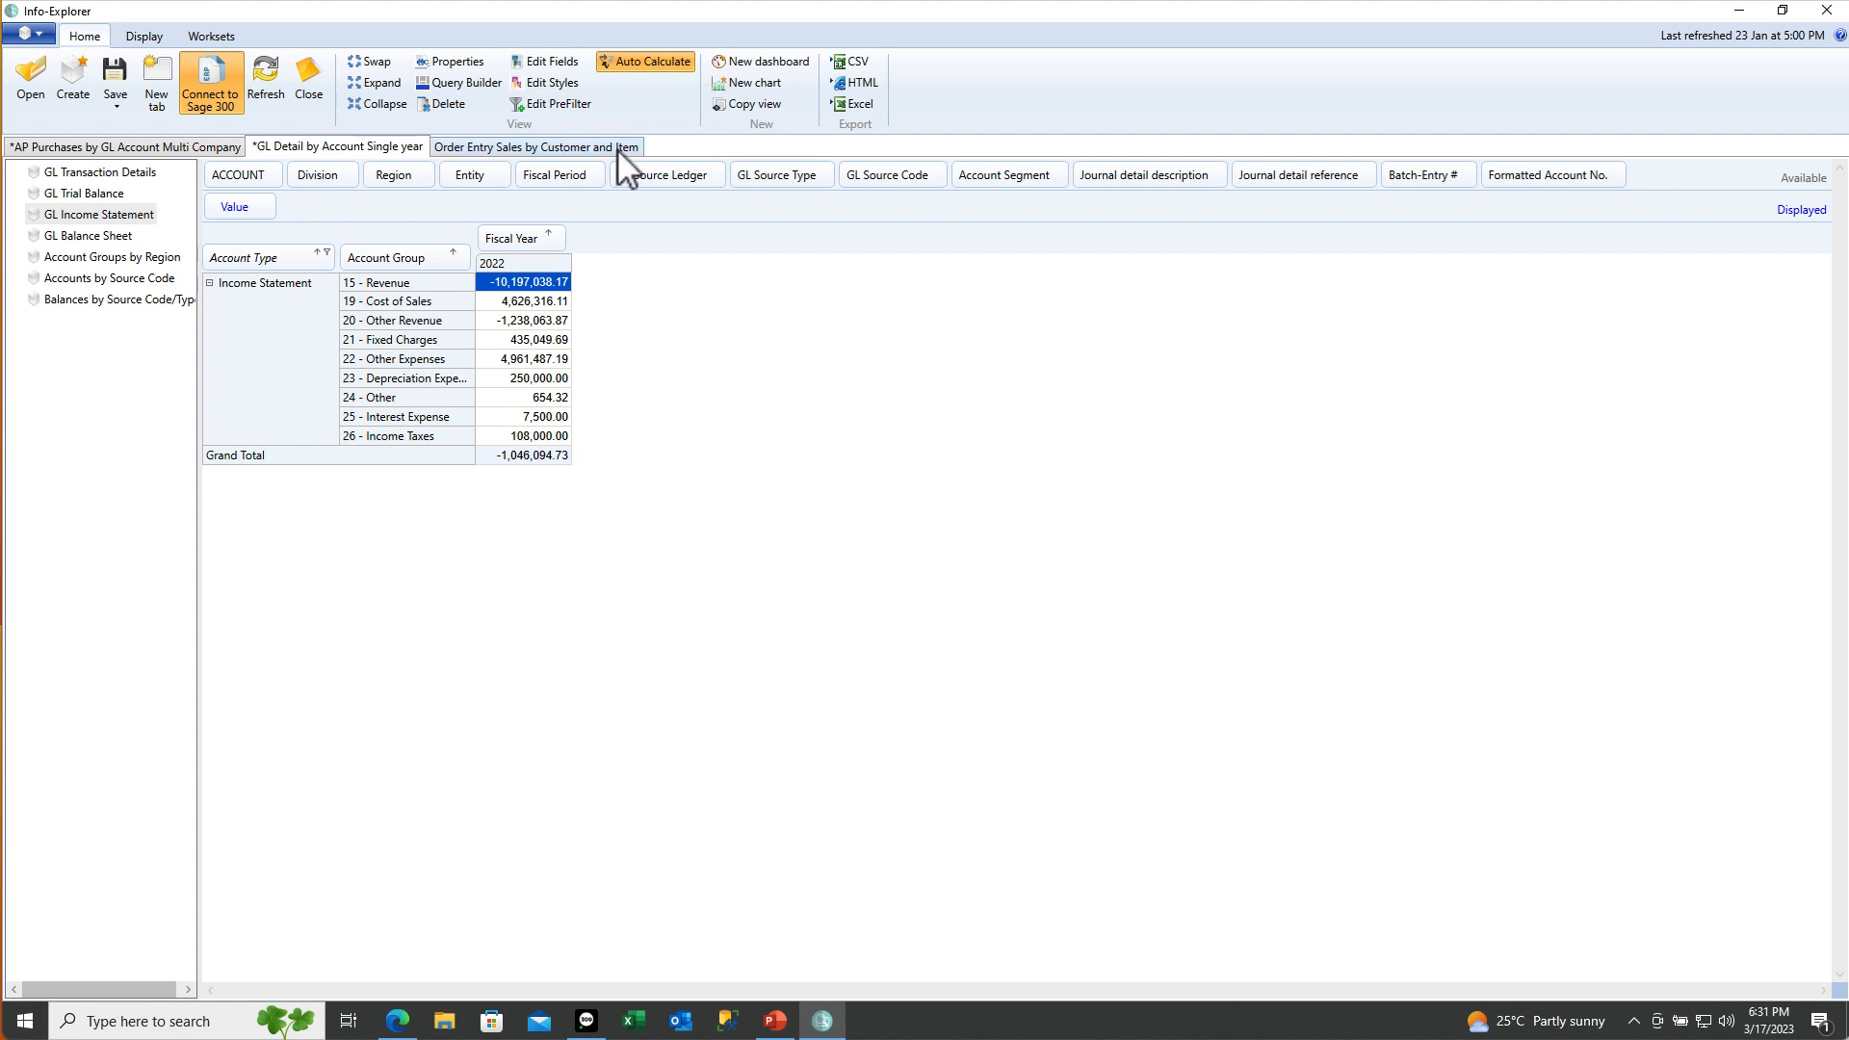
# Show the Order Entry Ranked Sales by Customer view and right-click customer 1200's 2019 net sales
pyautogui.click(617, 148)
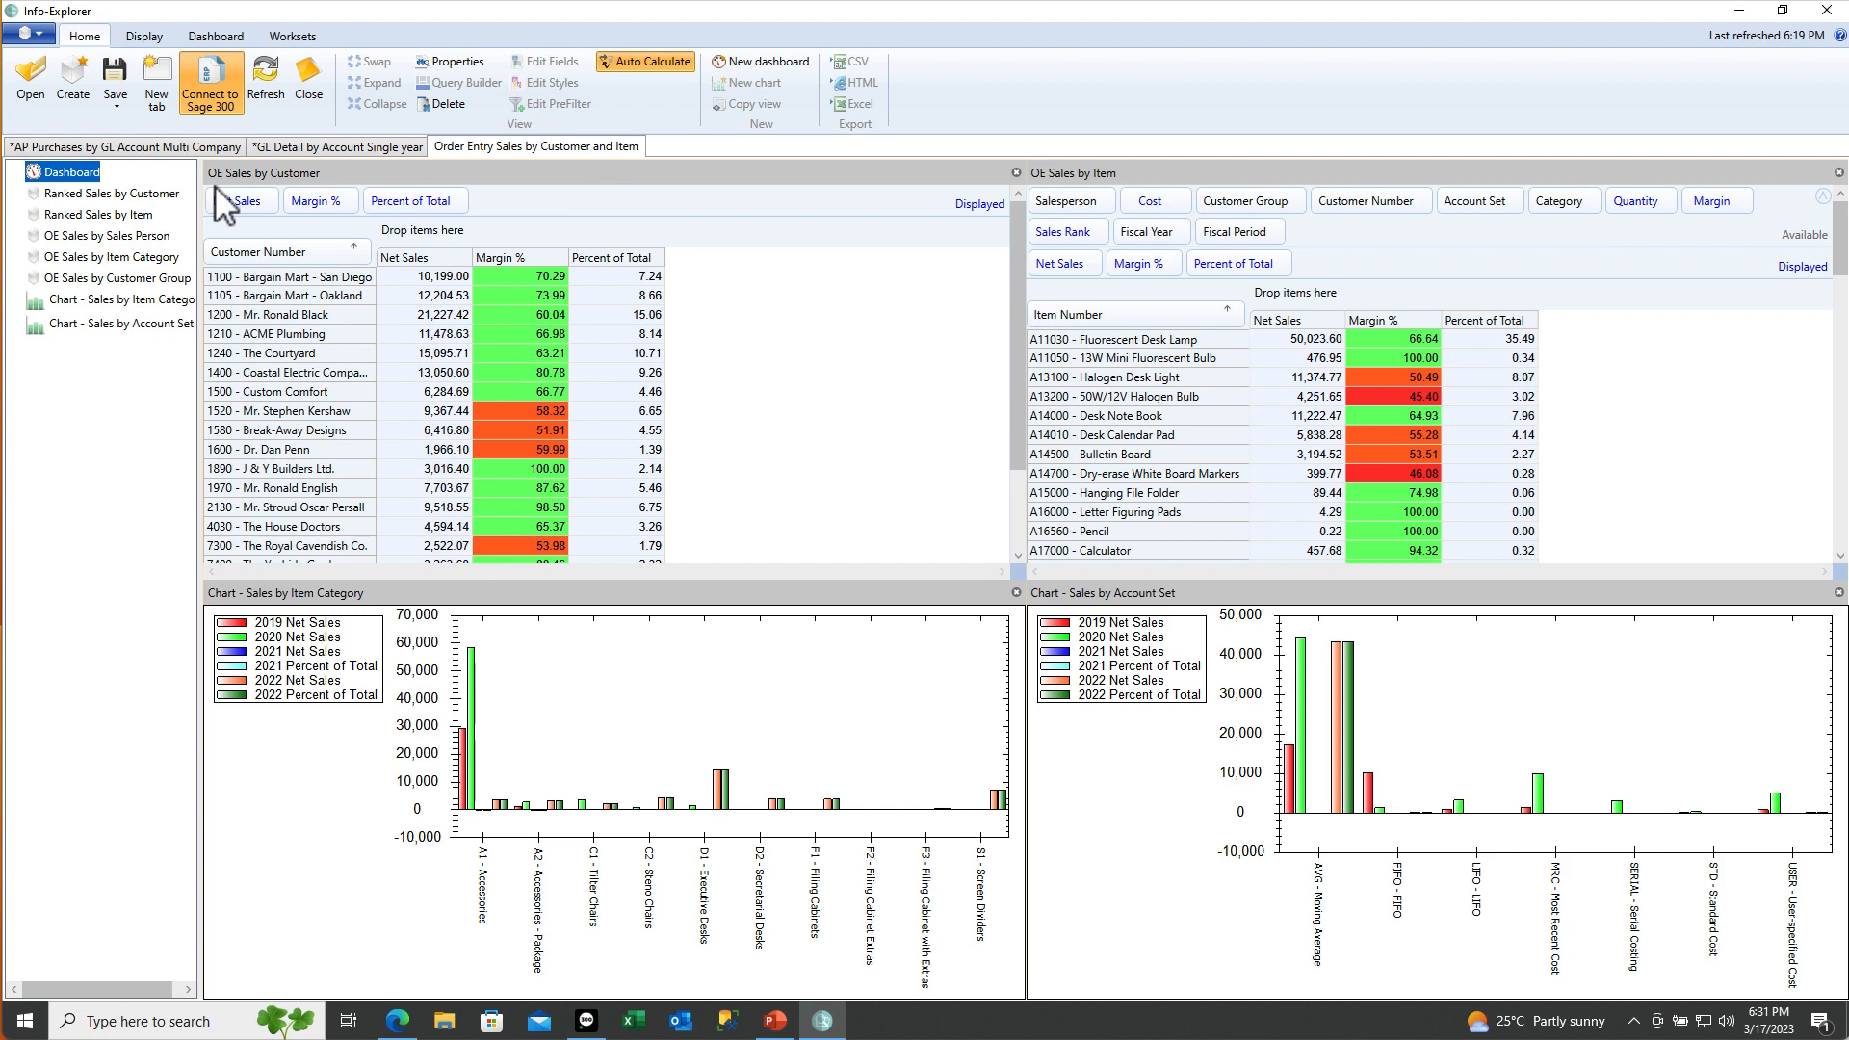
pyautogui.click(151, 196)
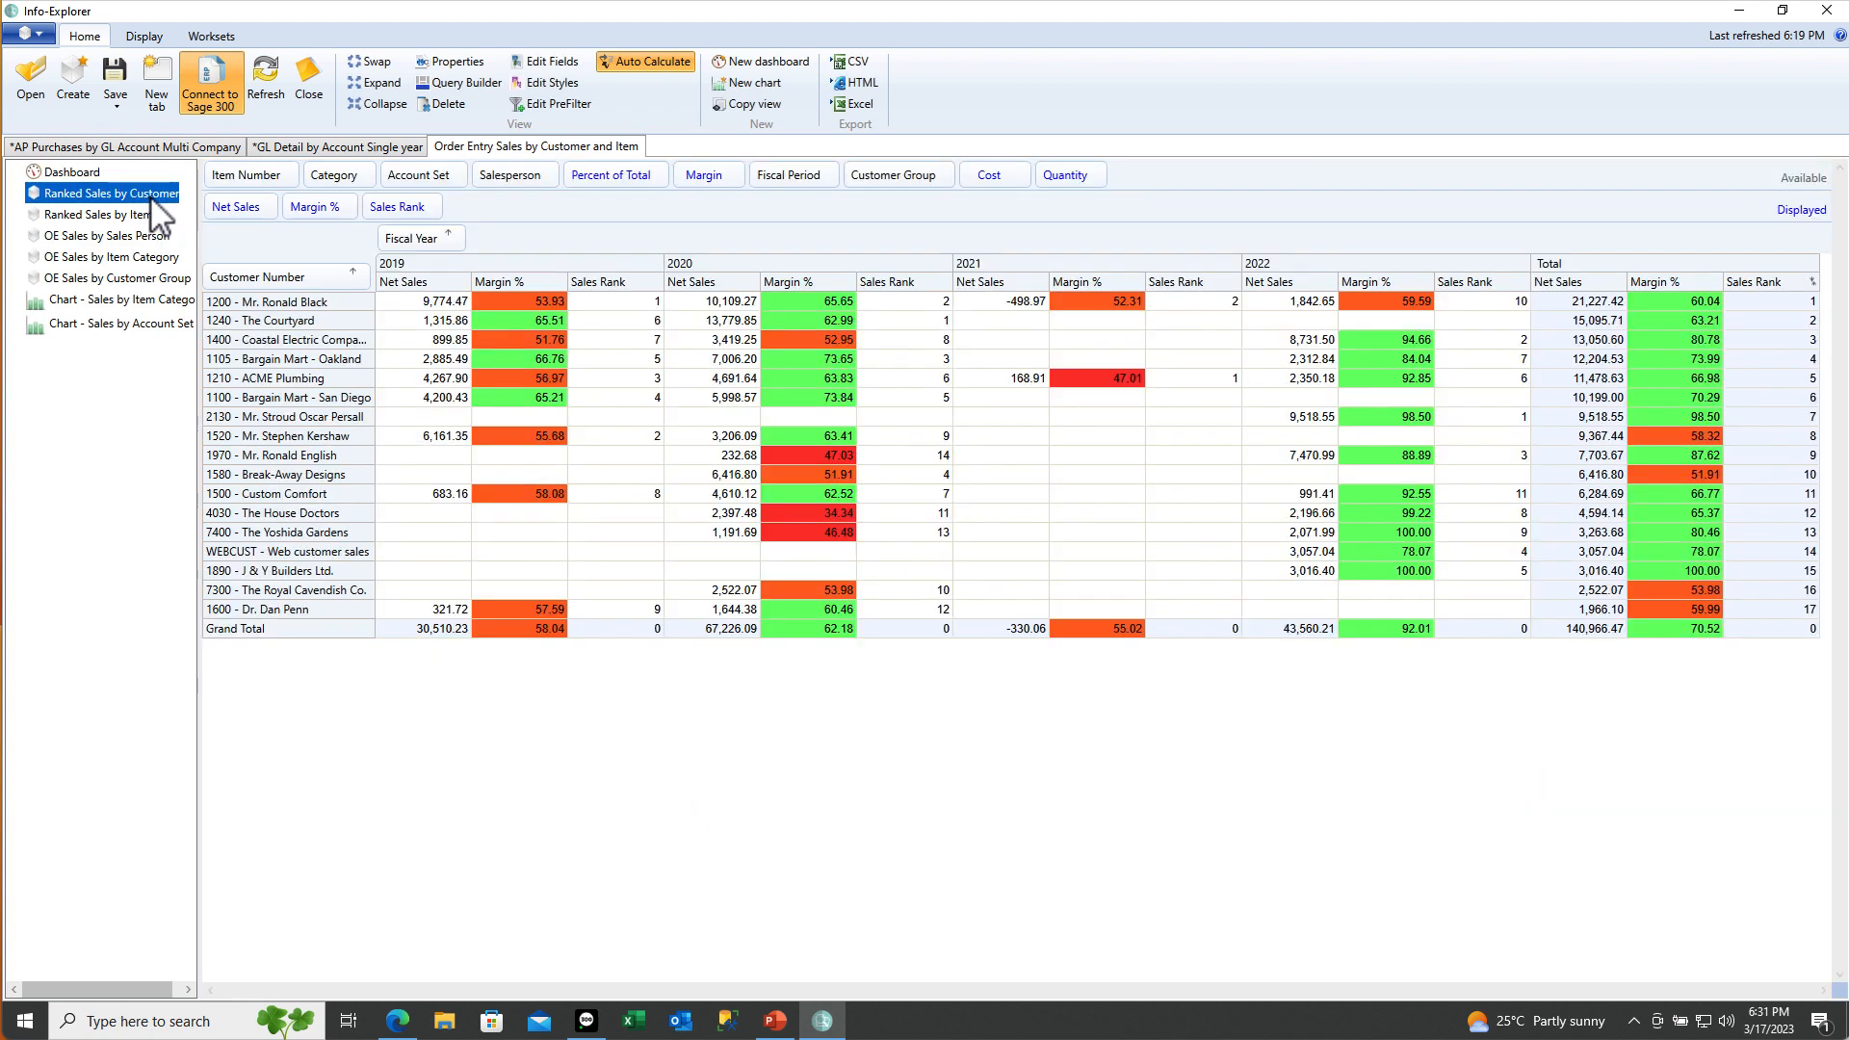
pyautogui.rightClick(410, 304)
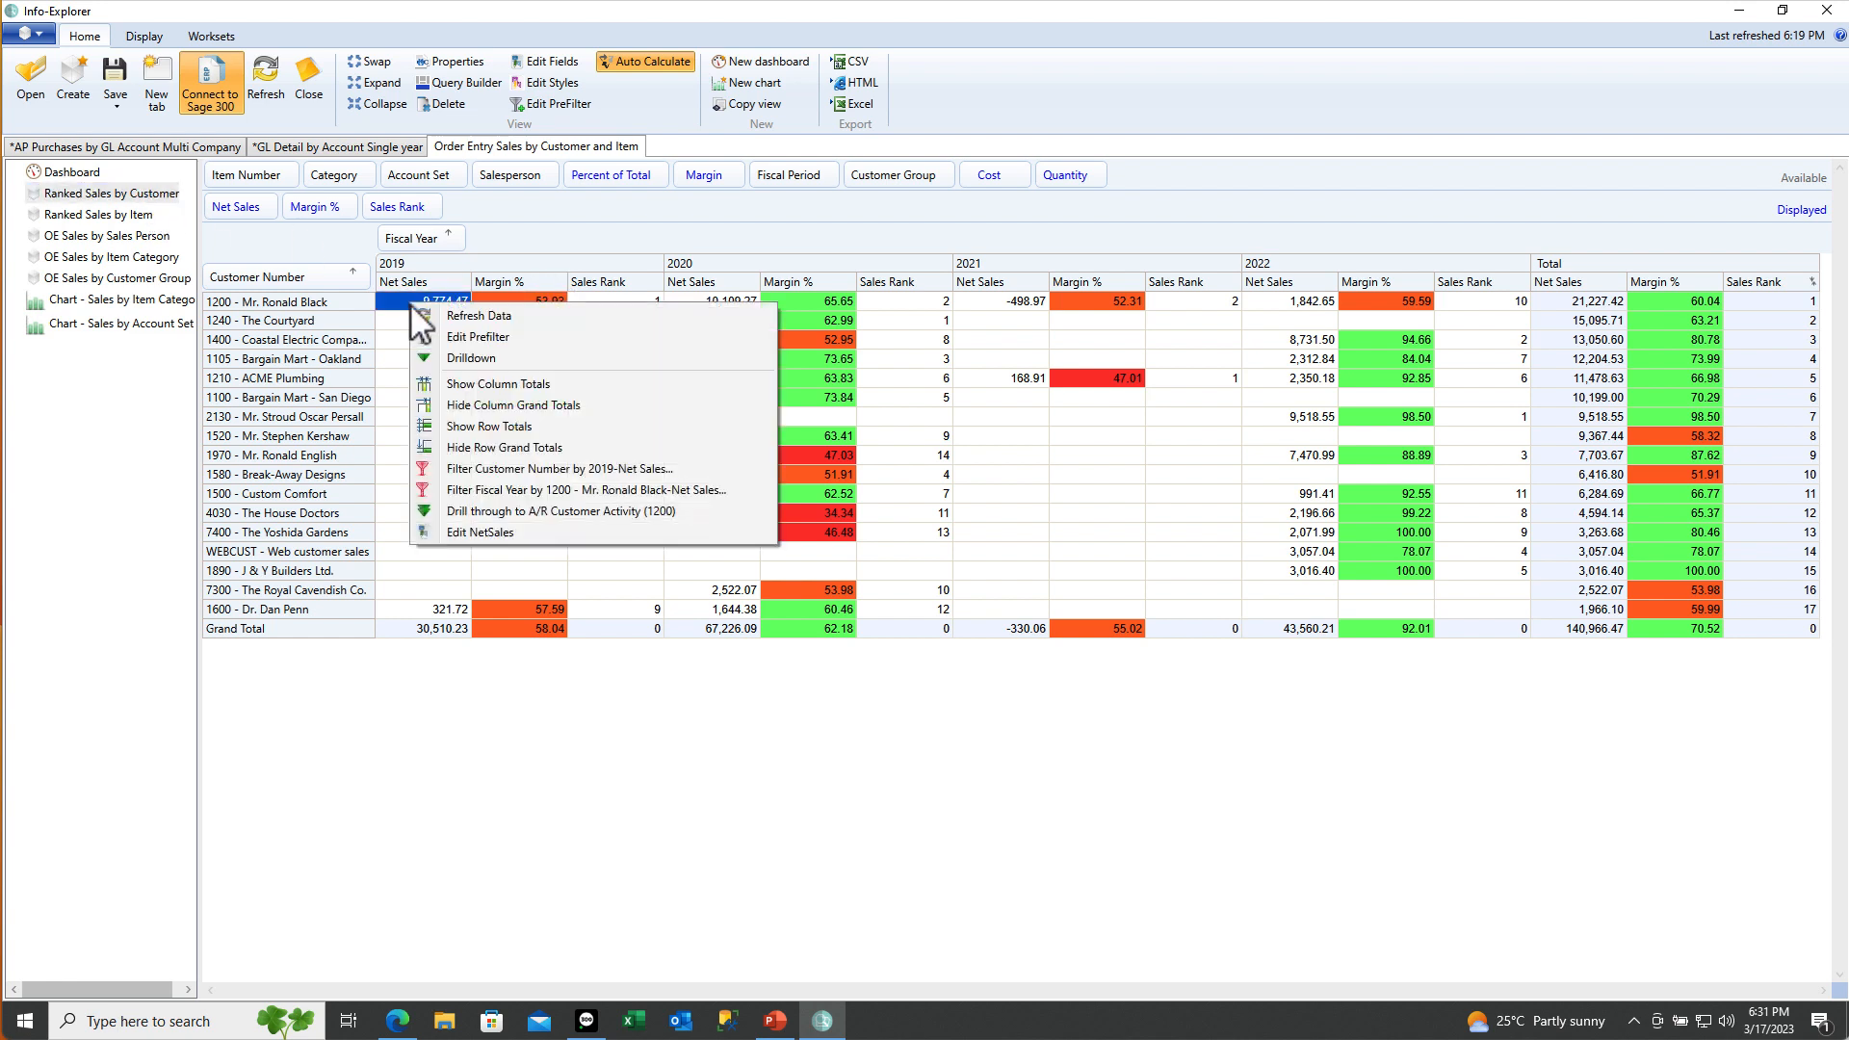
pyautogui.click(470, 510)
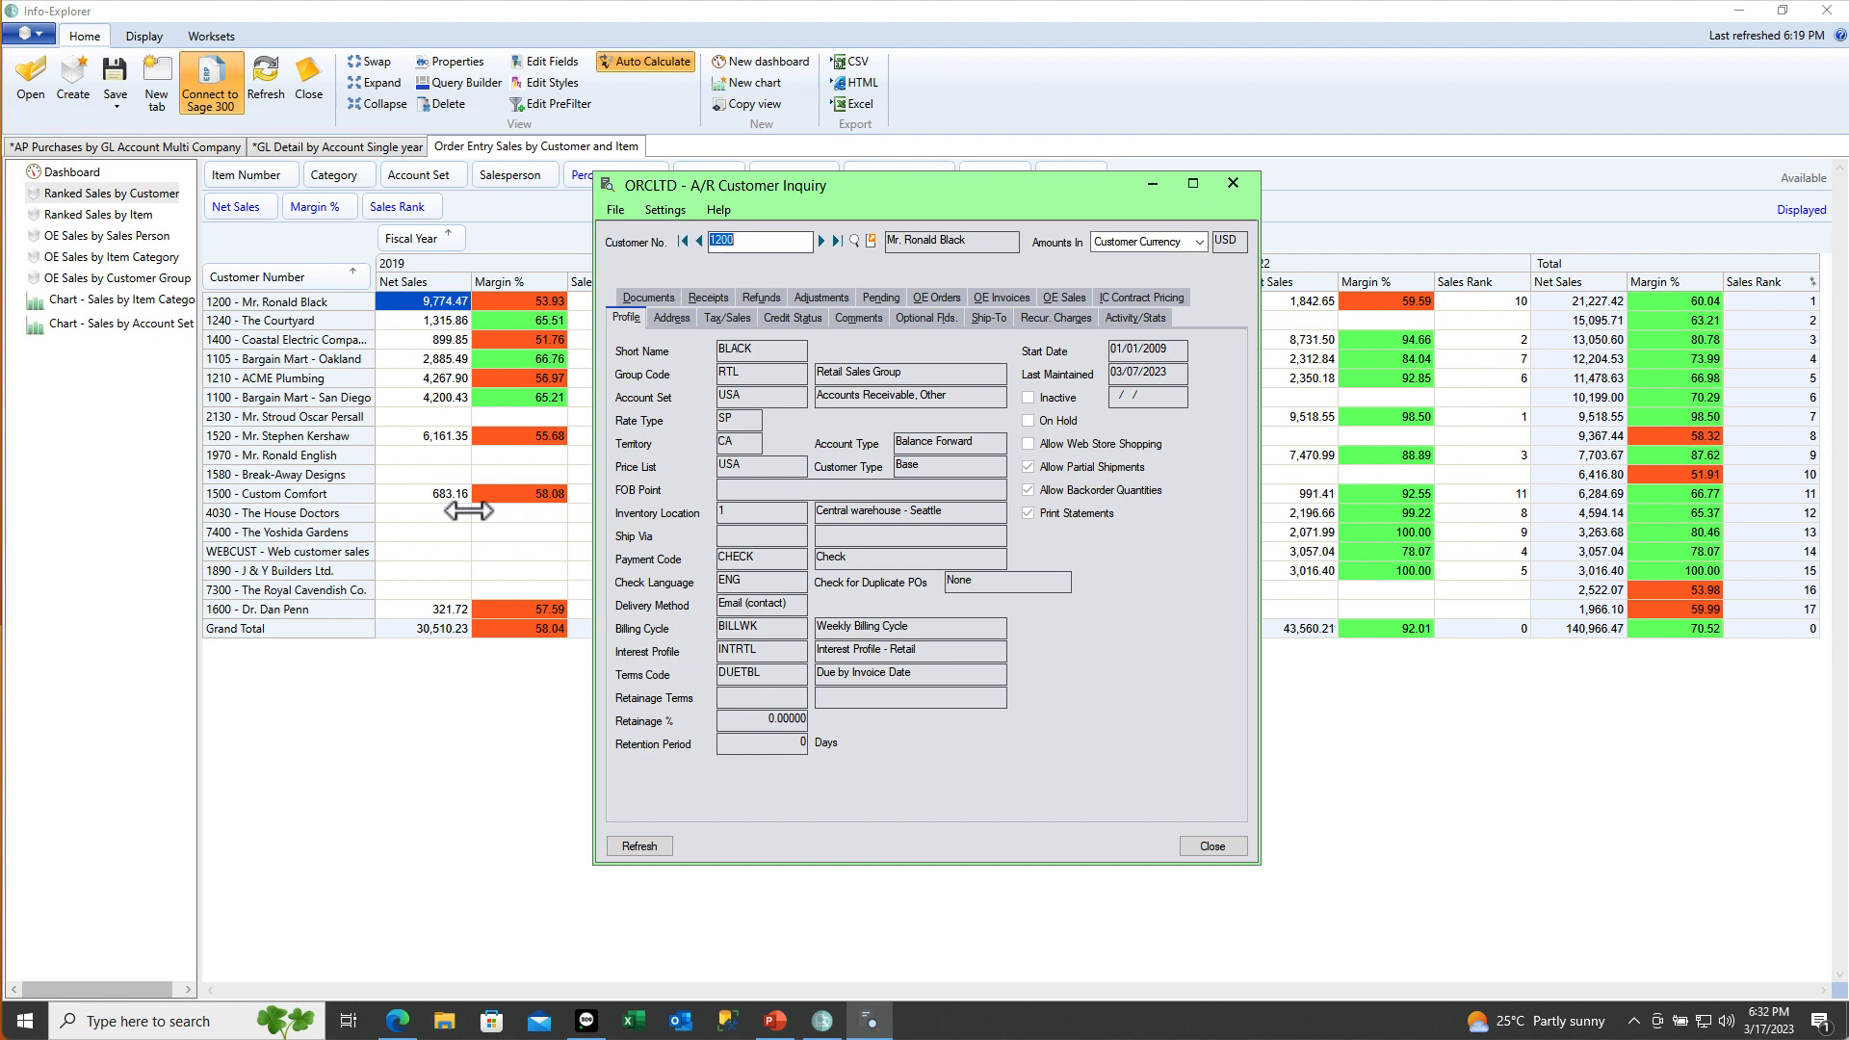
pyautogui.click(1134, 317)
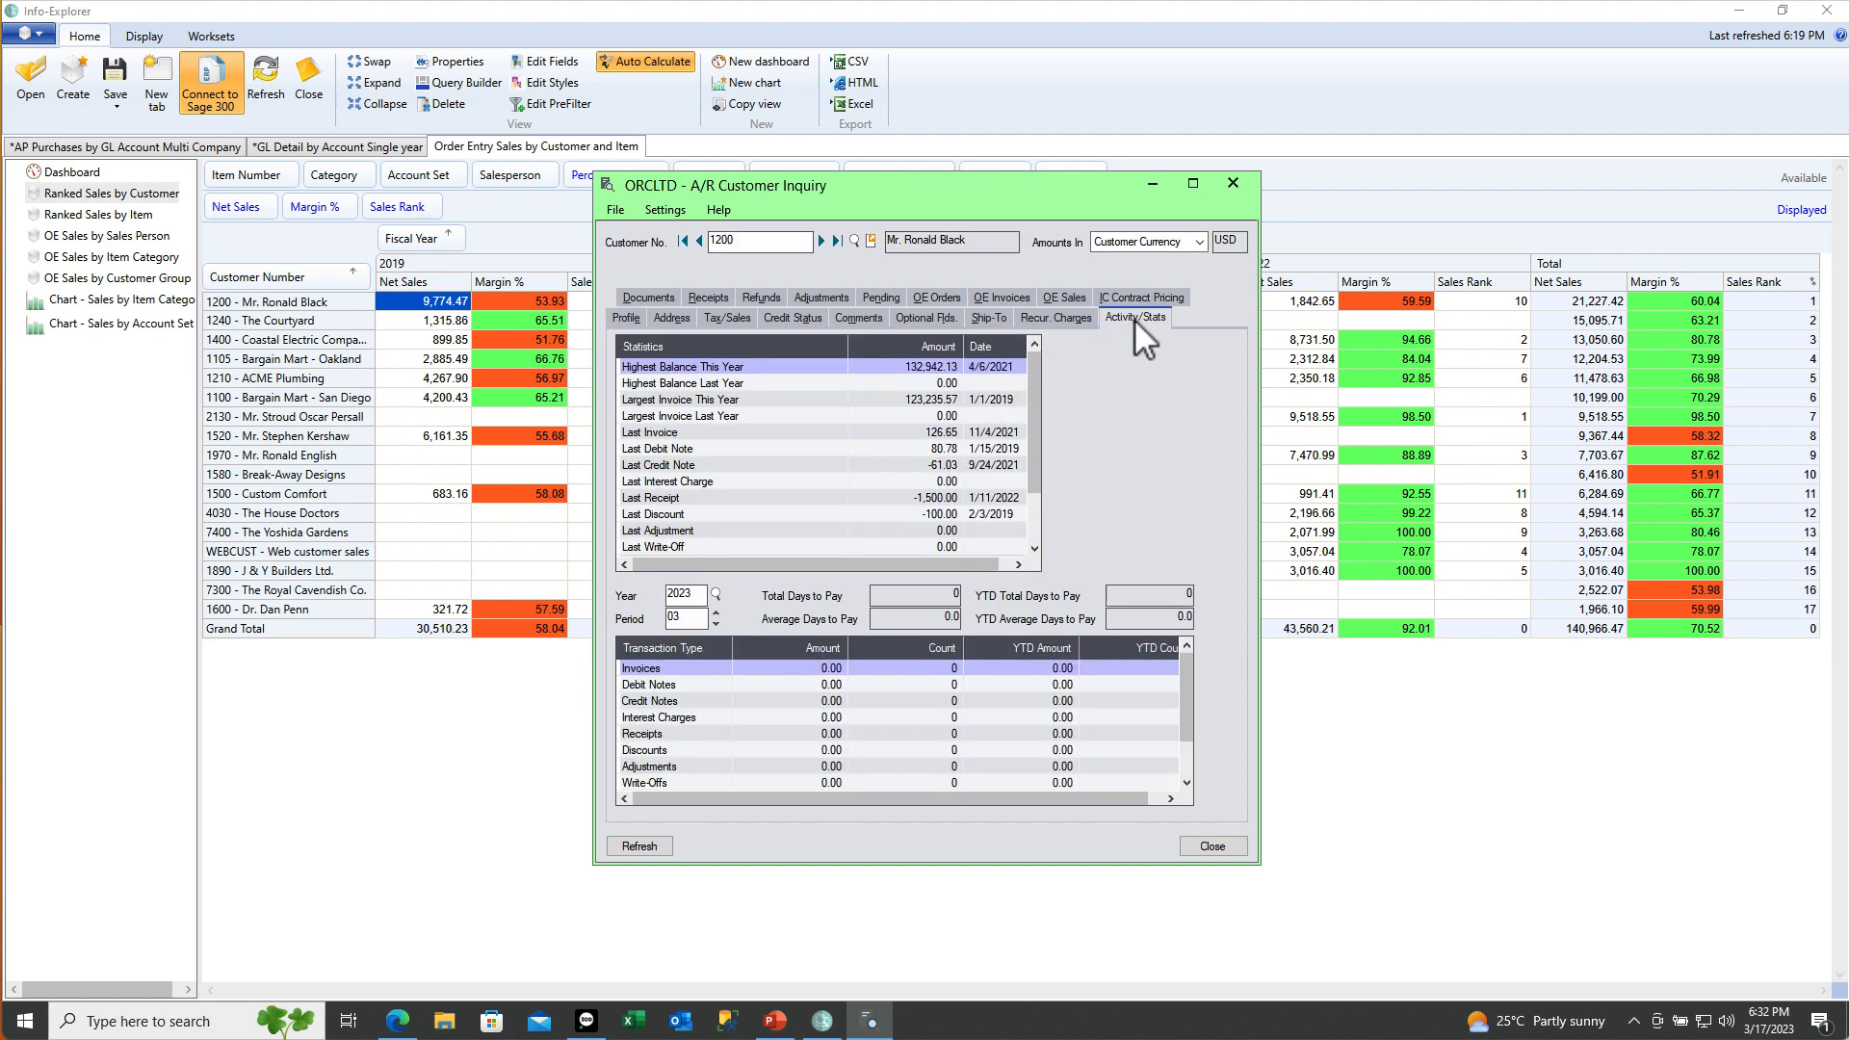
pyautogui.click(1237, 185)
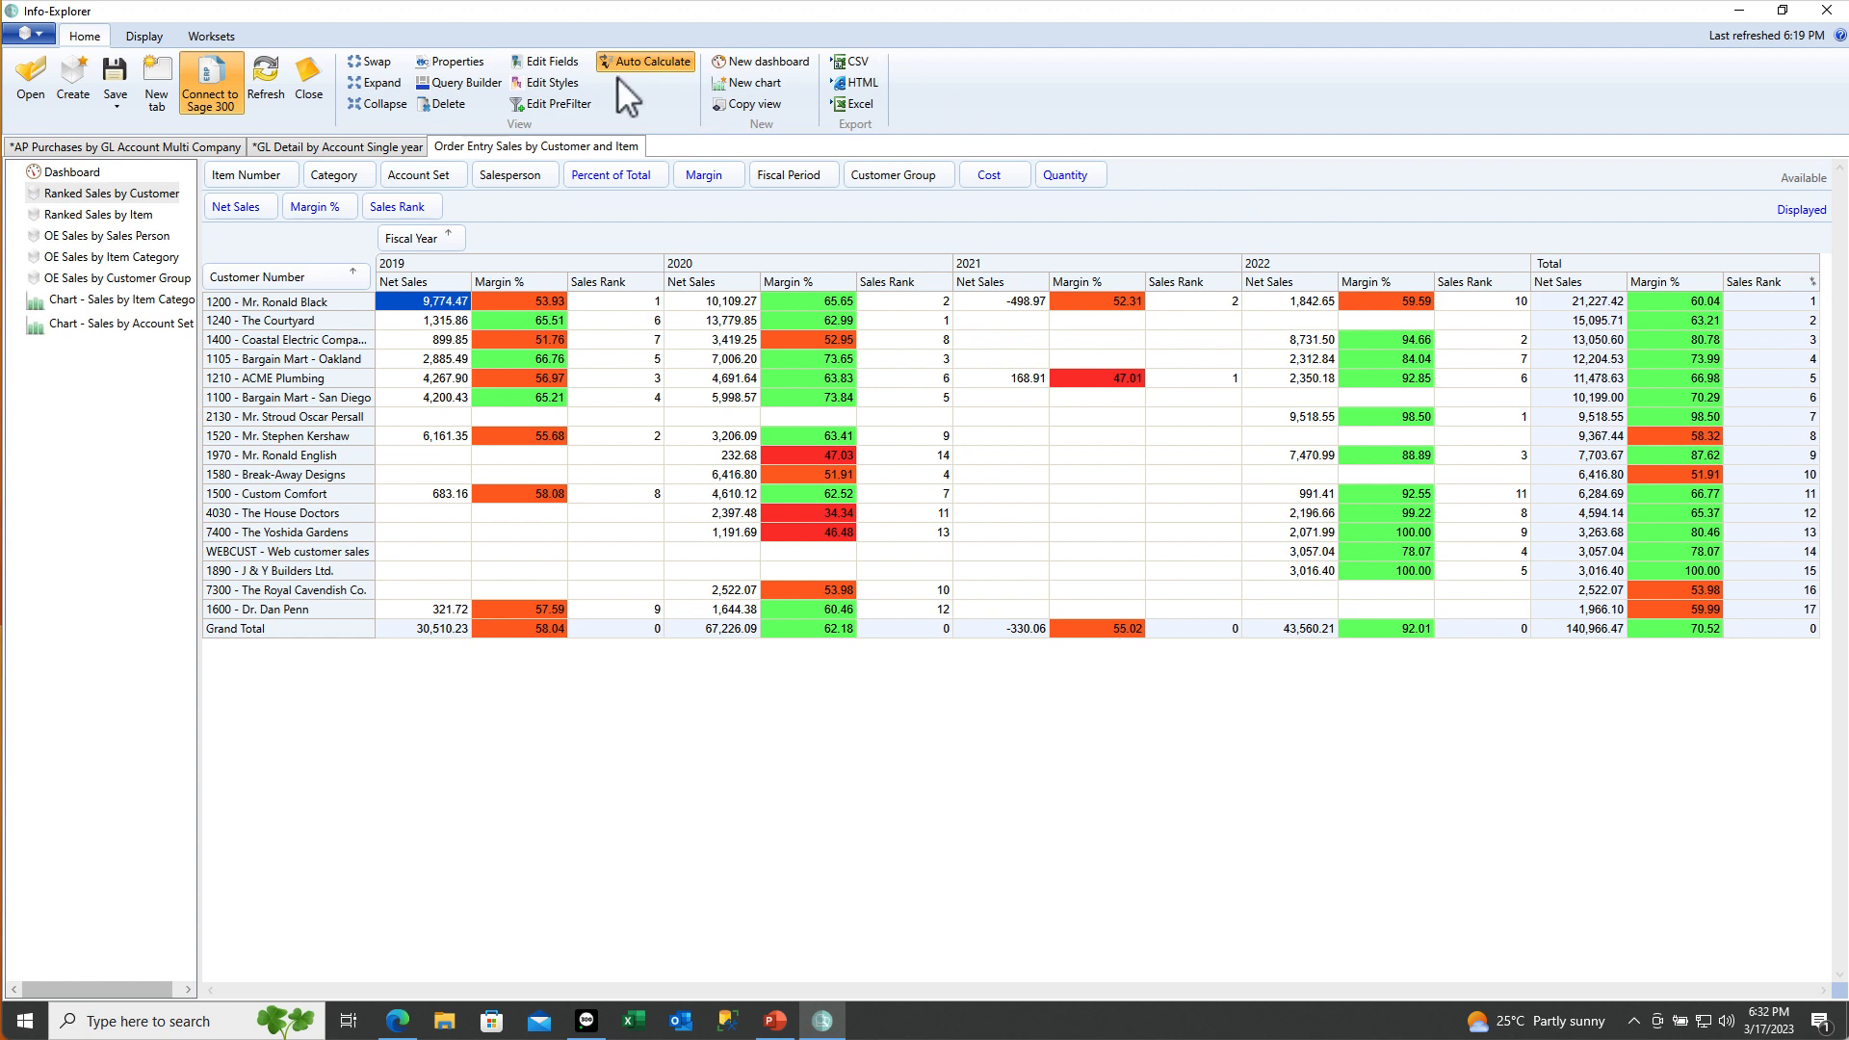
# Add the ARCUS CODEPSTL field to the sales query in Query Builder and accept the change
pyautogui.click(464, 85)
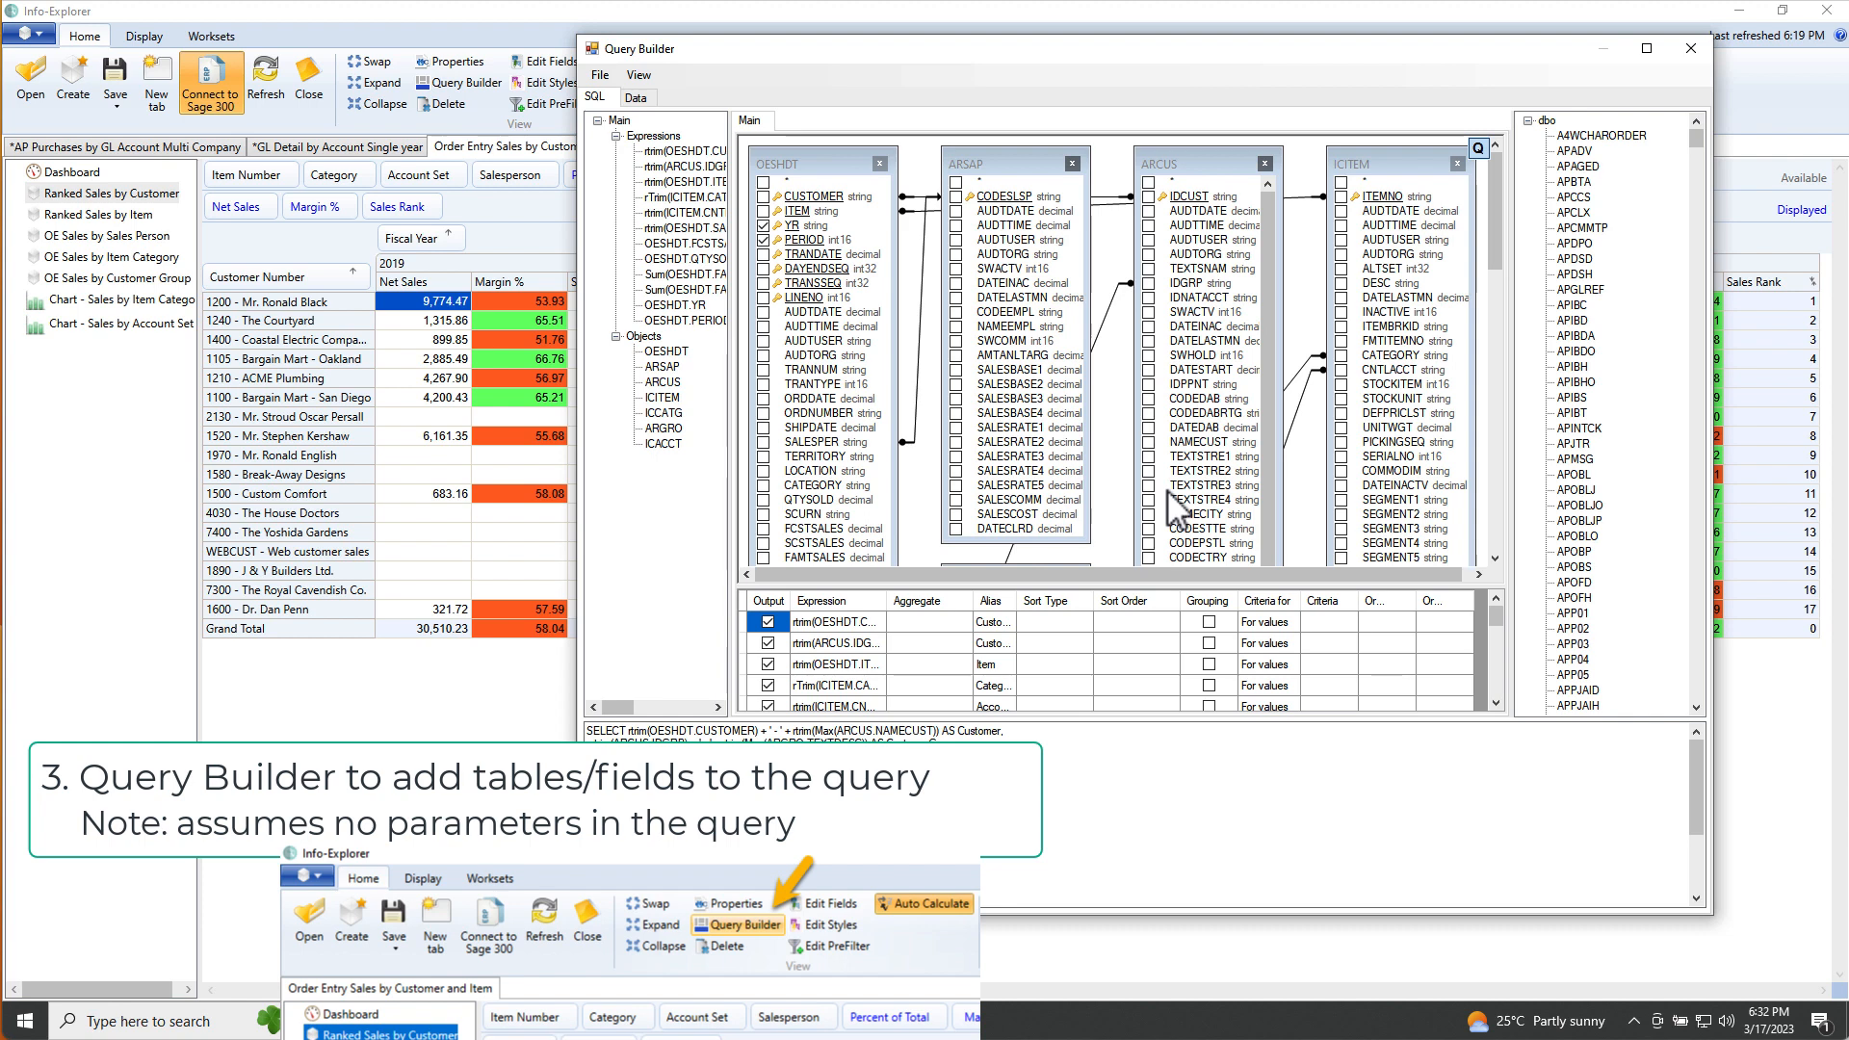
pyautogui.click(1147, 544)
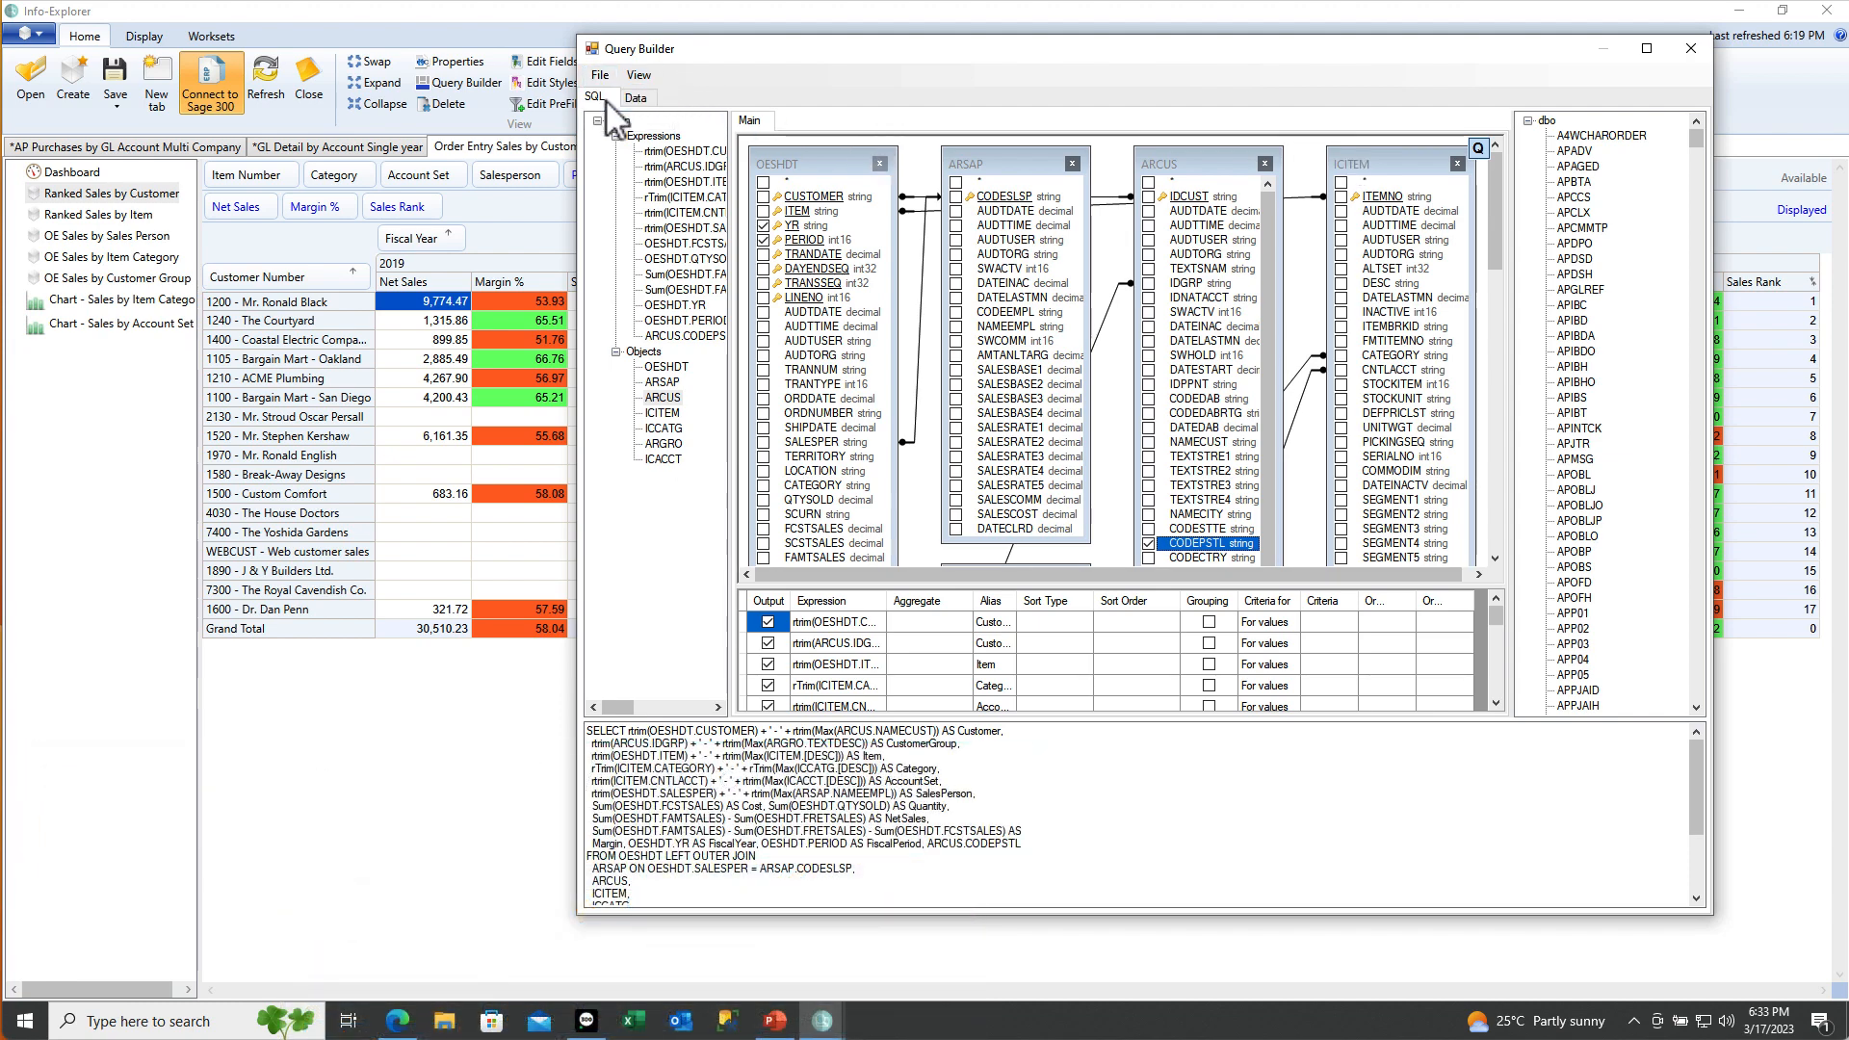
pyautogui.hotkey('alt', 'F4')
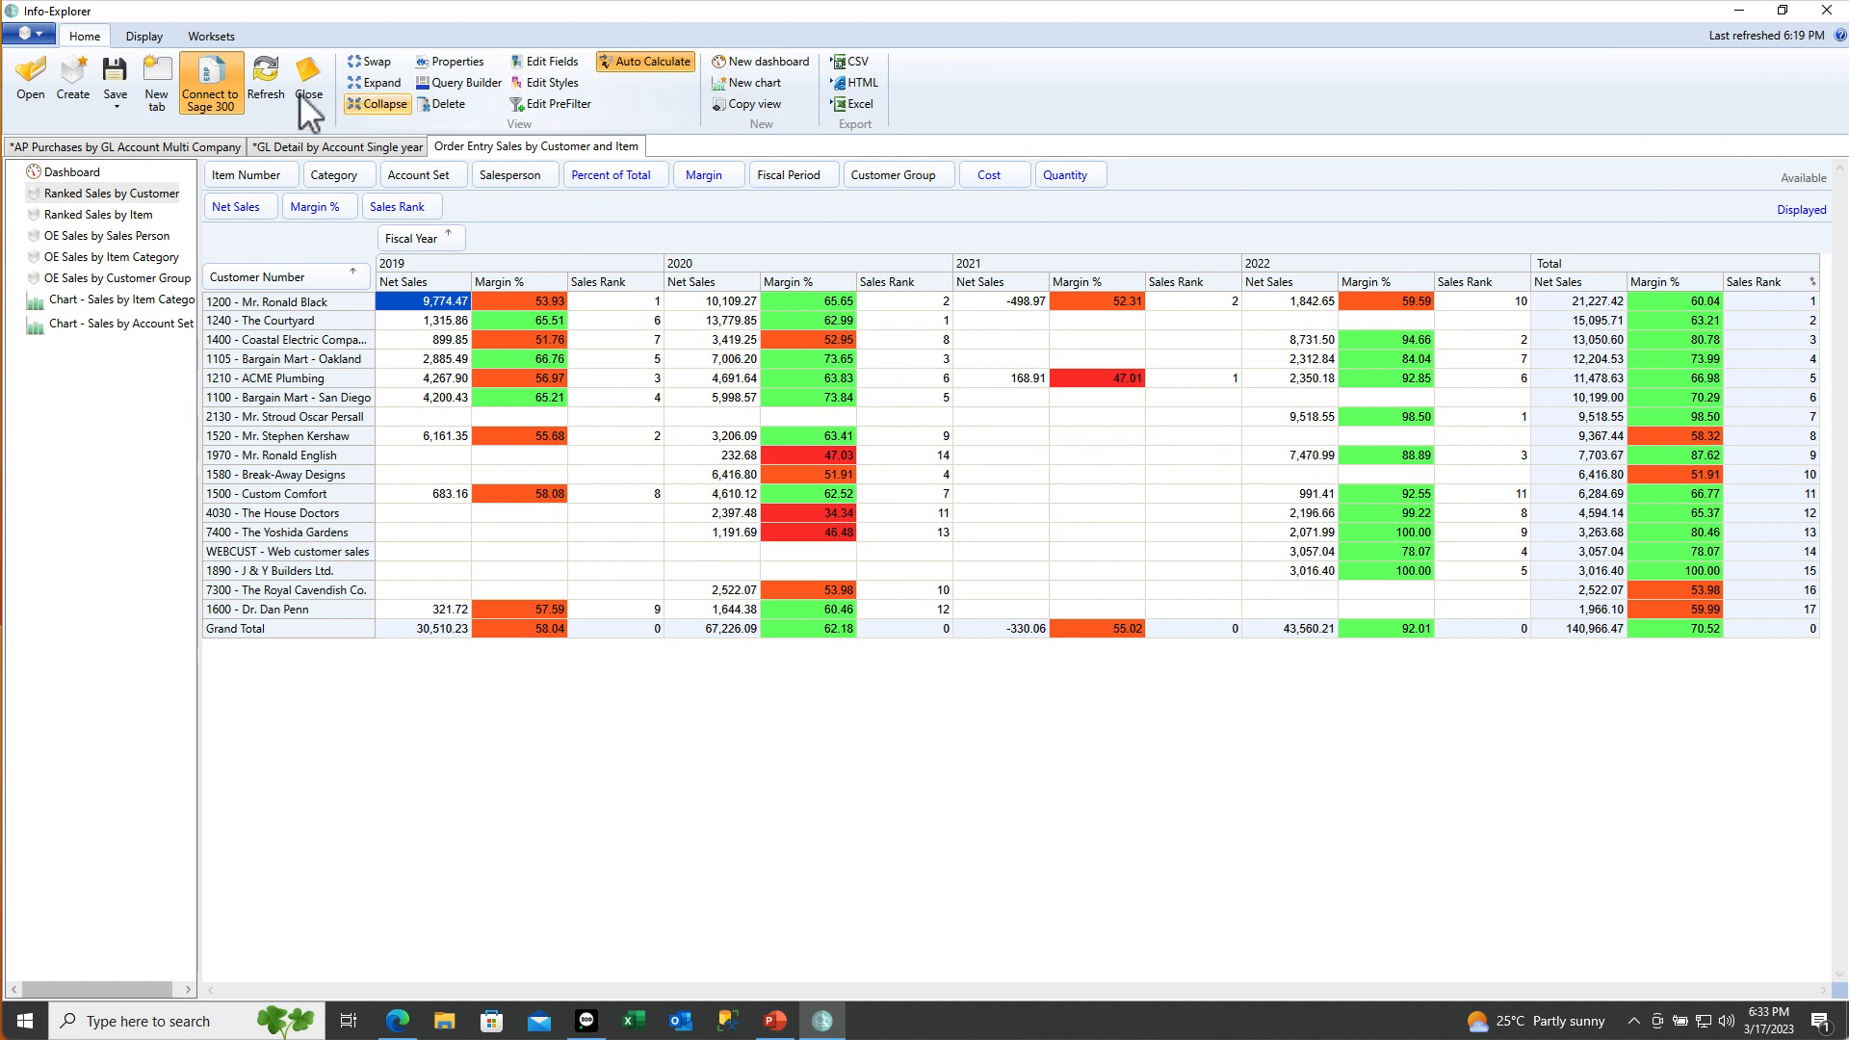
# Refresh, add Zip/Postal Code beside Customer Number in rows, and open the Drill-Through-Dimension-Value help page
pyautogui.click(269, 75)
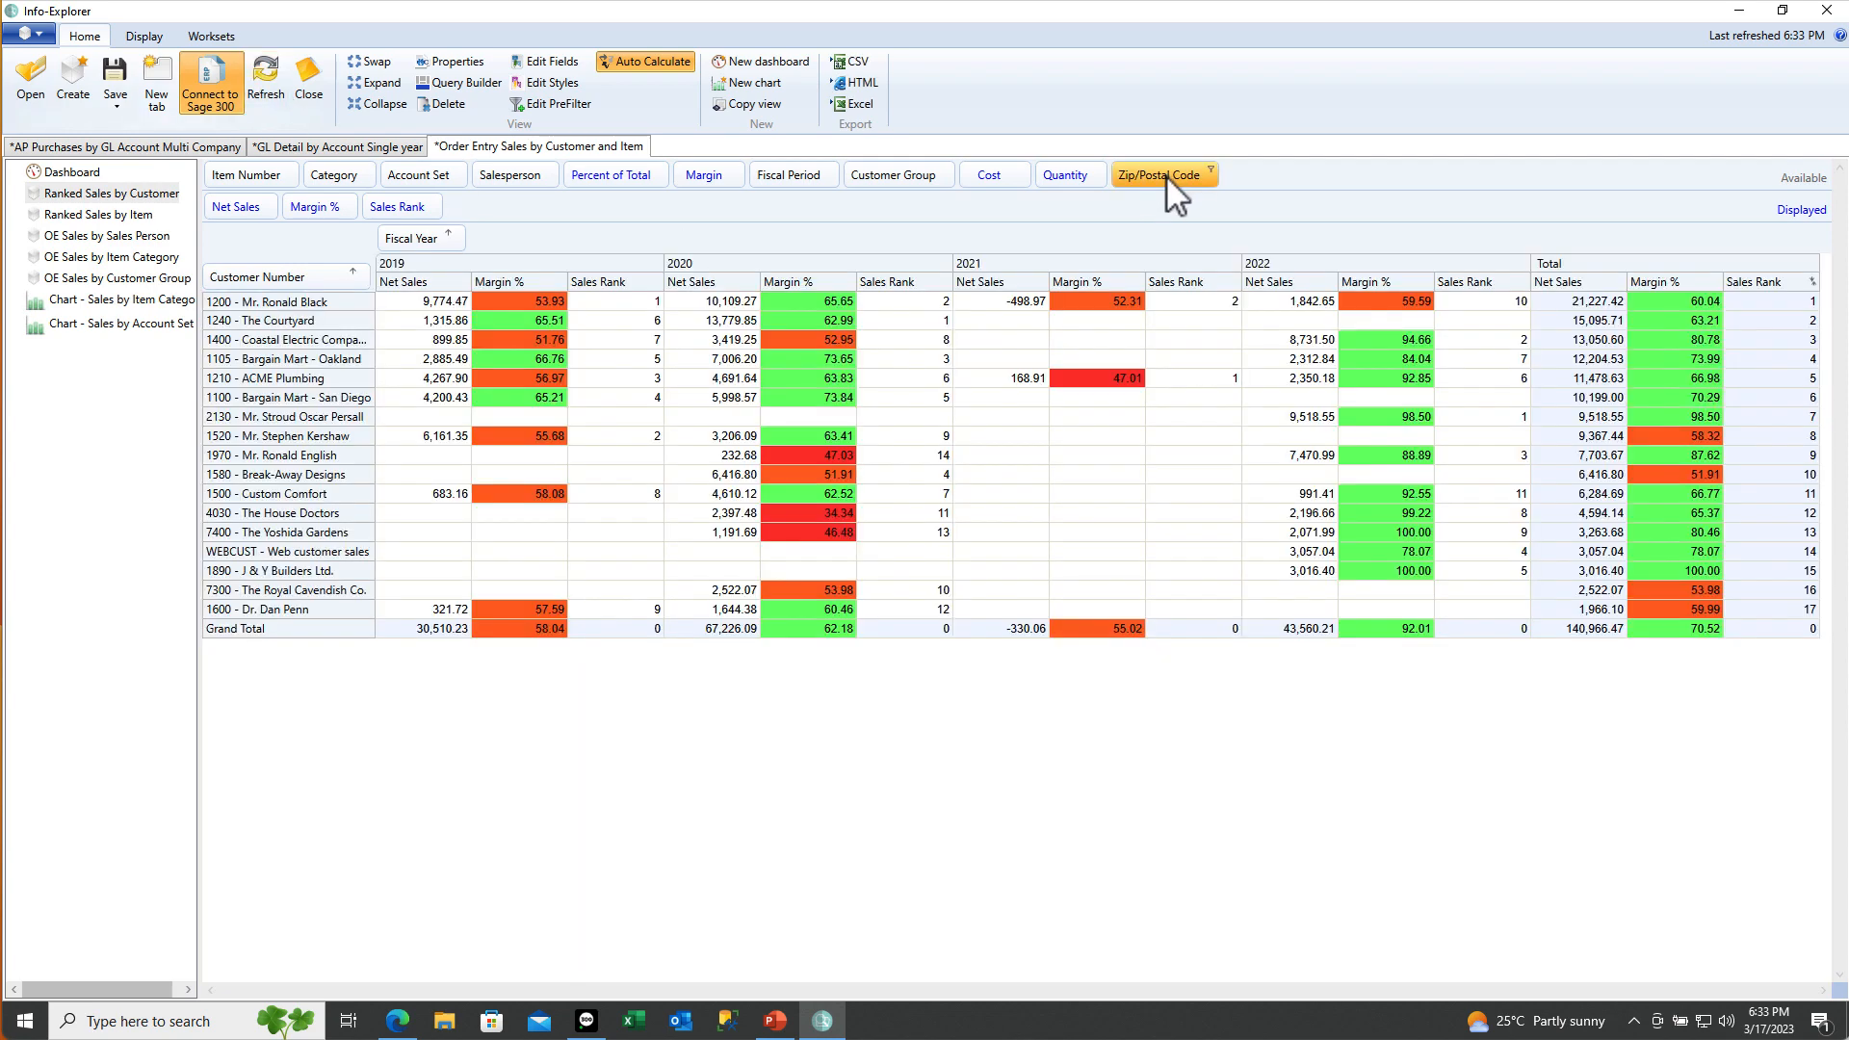
pyautogui.moveTo(1165, 175); pyautogui.dragTo(368, 283)
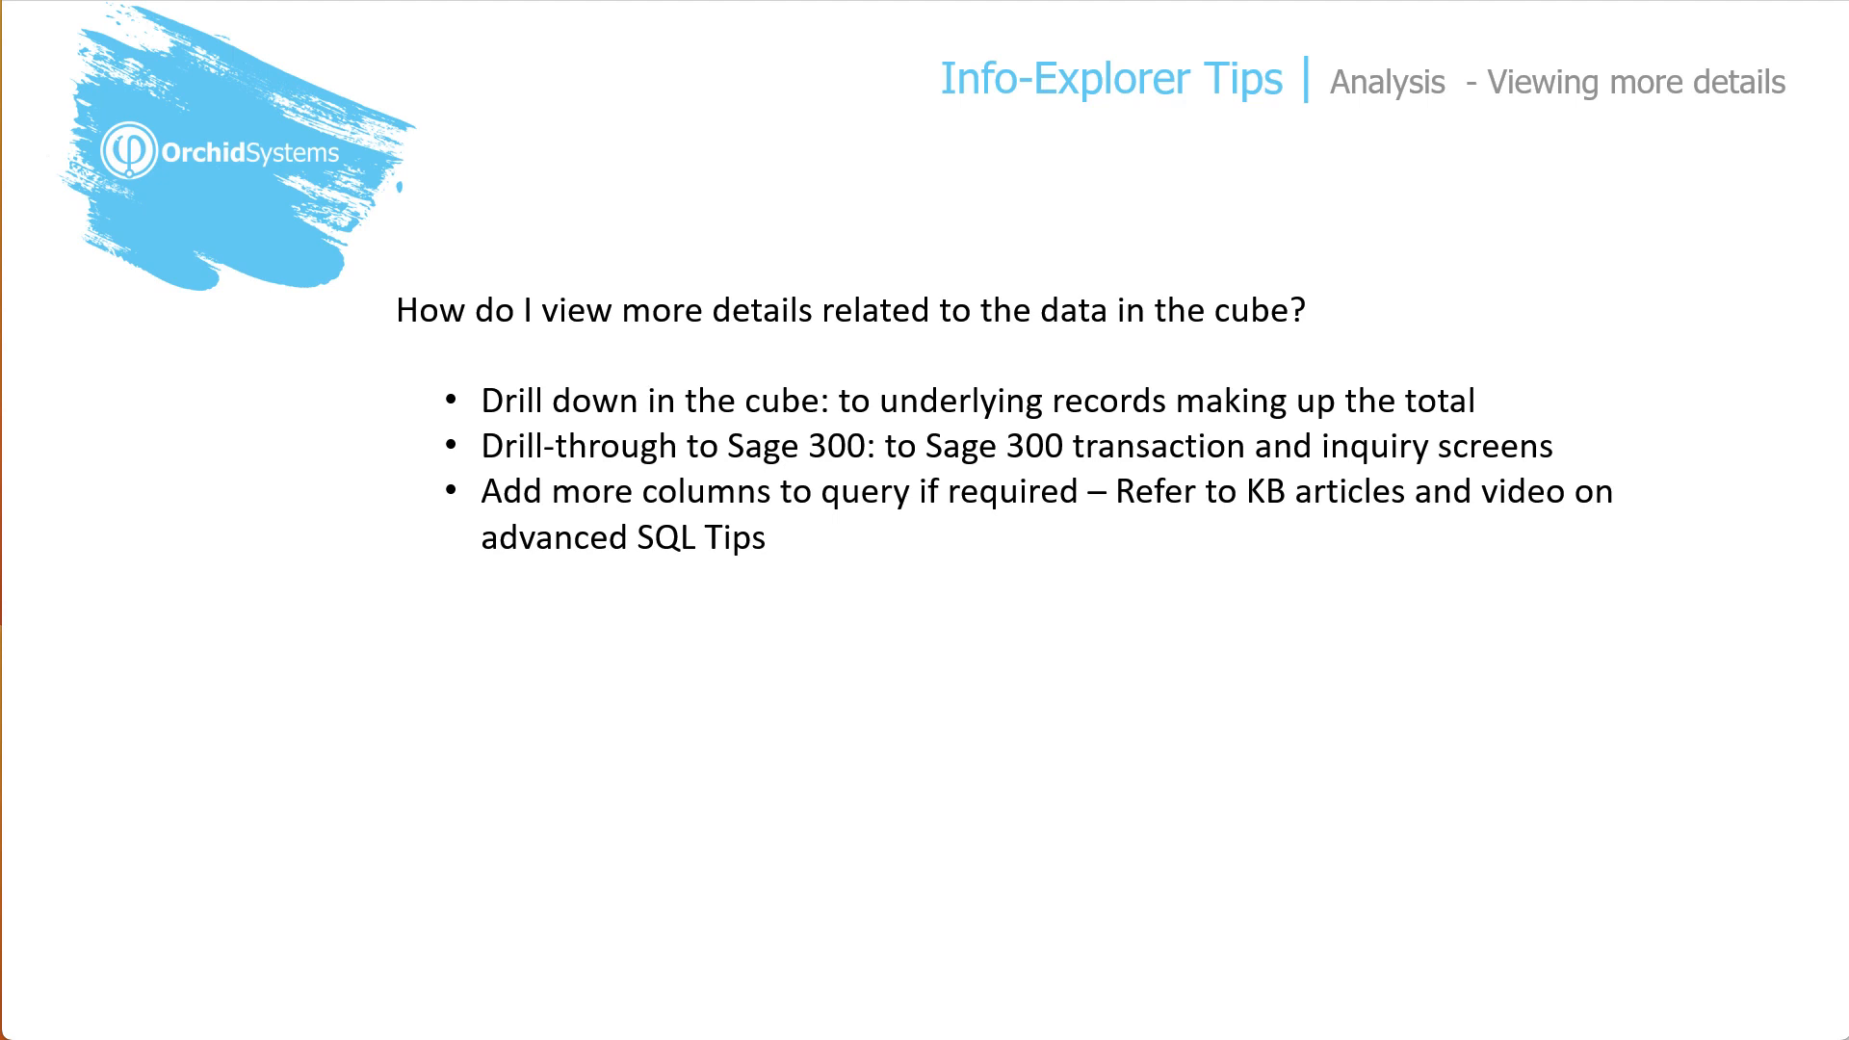
pyautogui.press('Right')
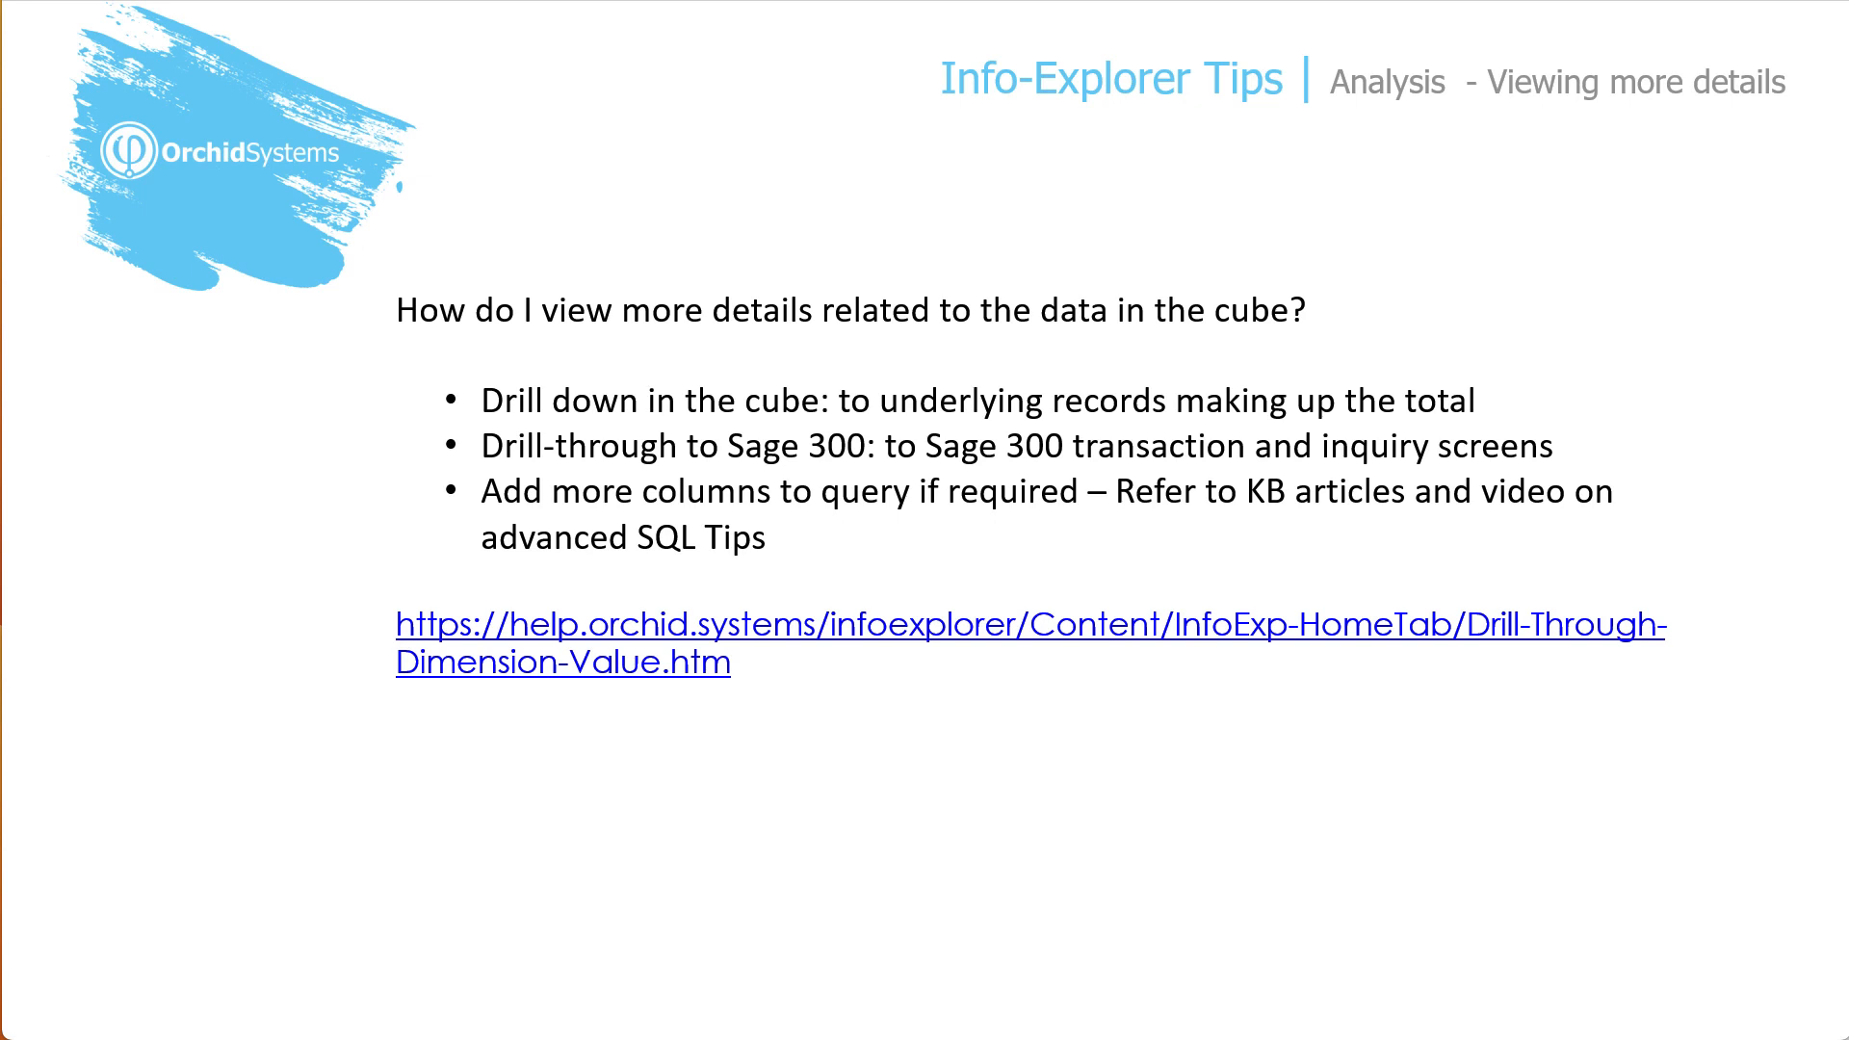
pyautogui.click(1001, 654)
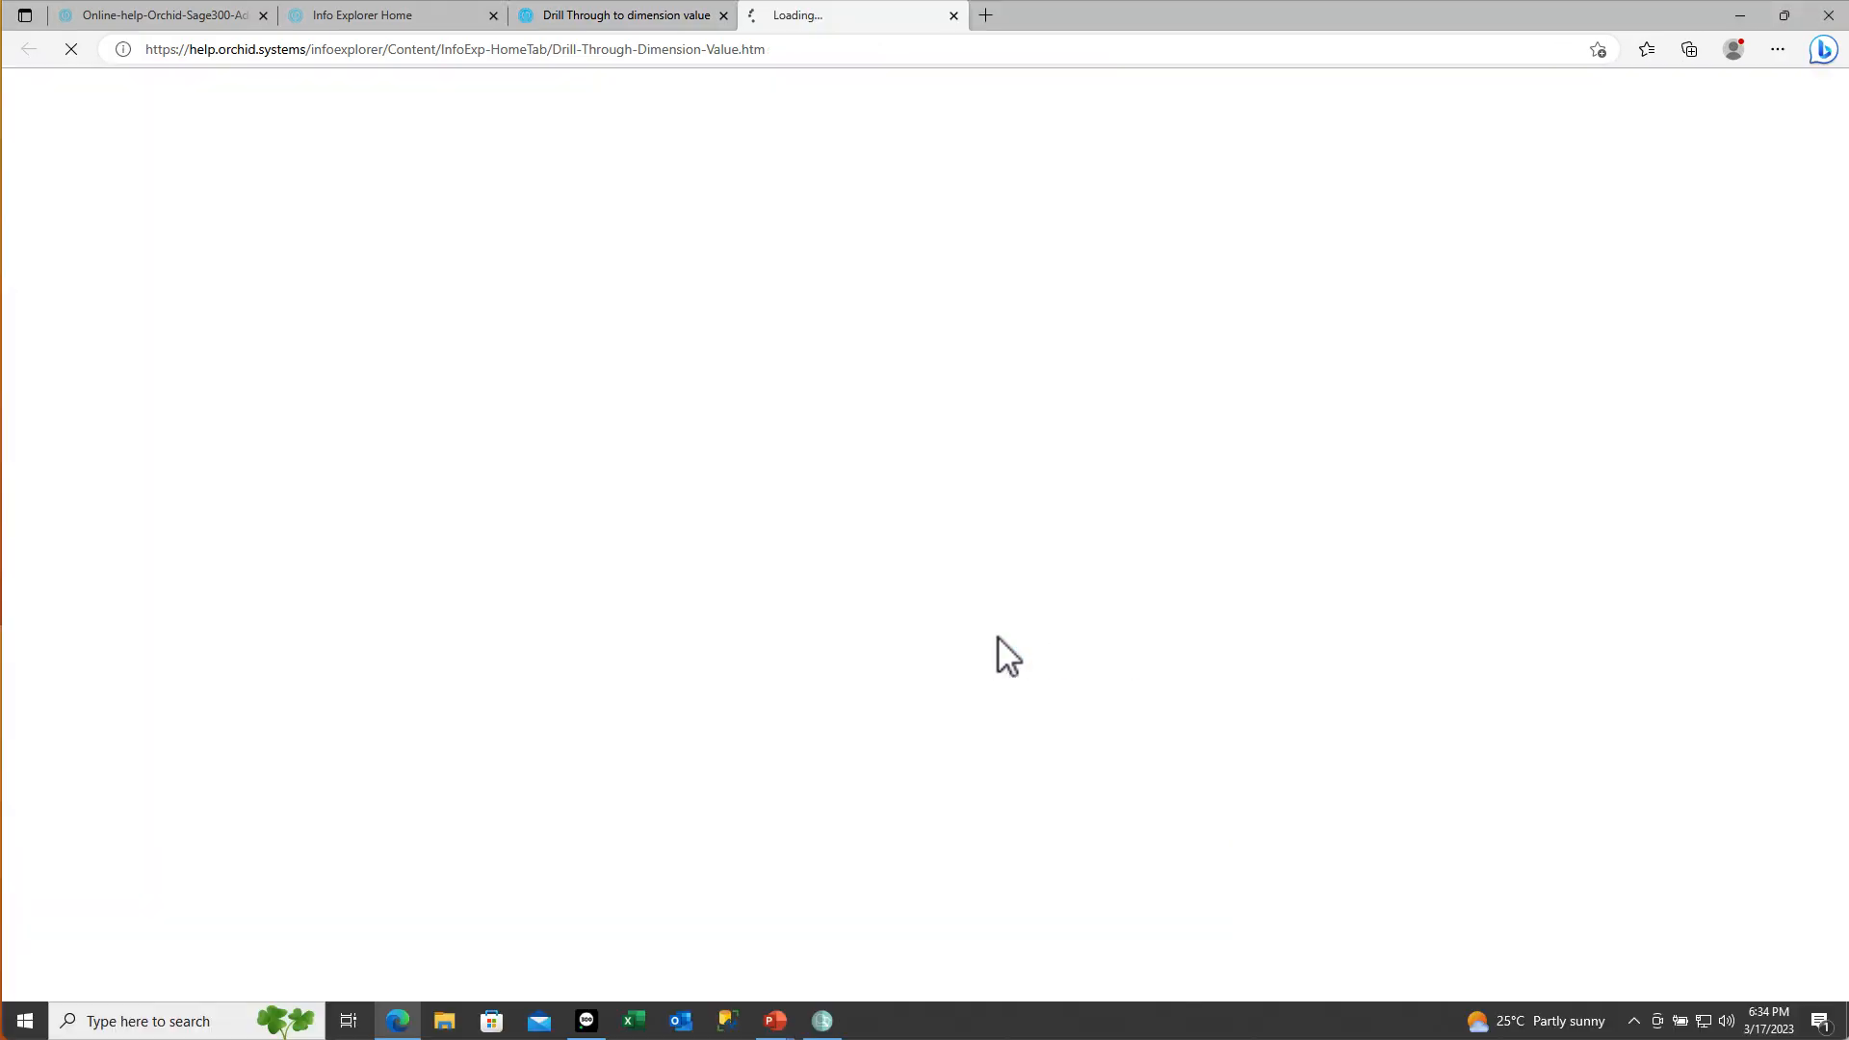
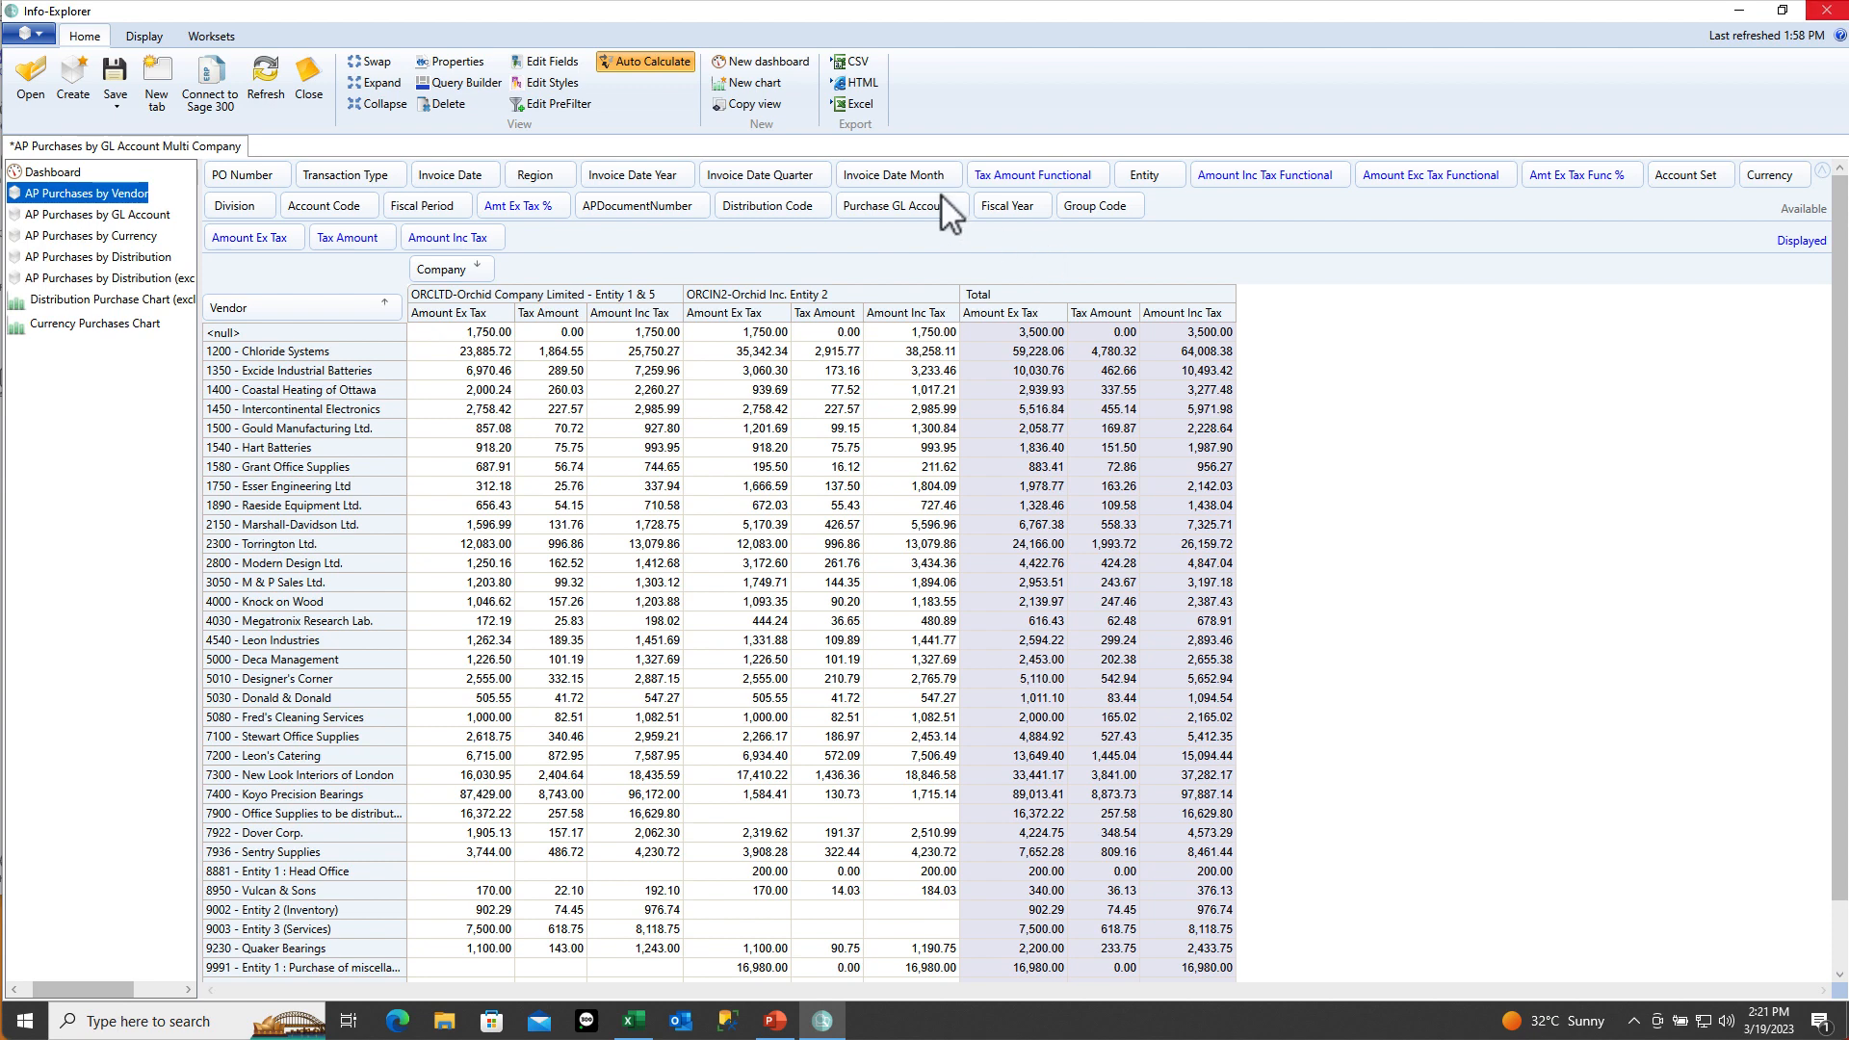
pyautogui.click(559, 63)
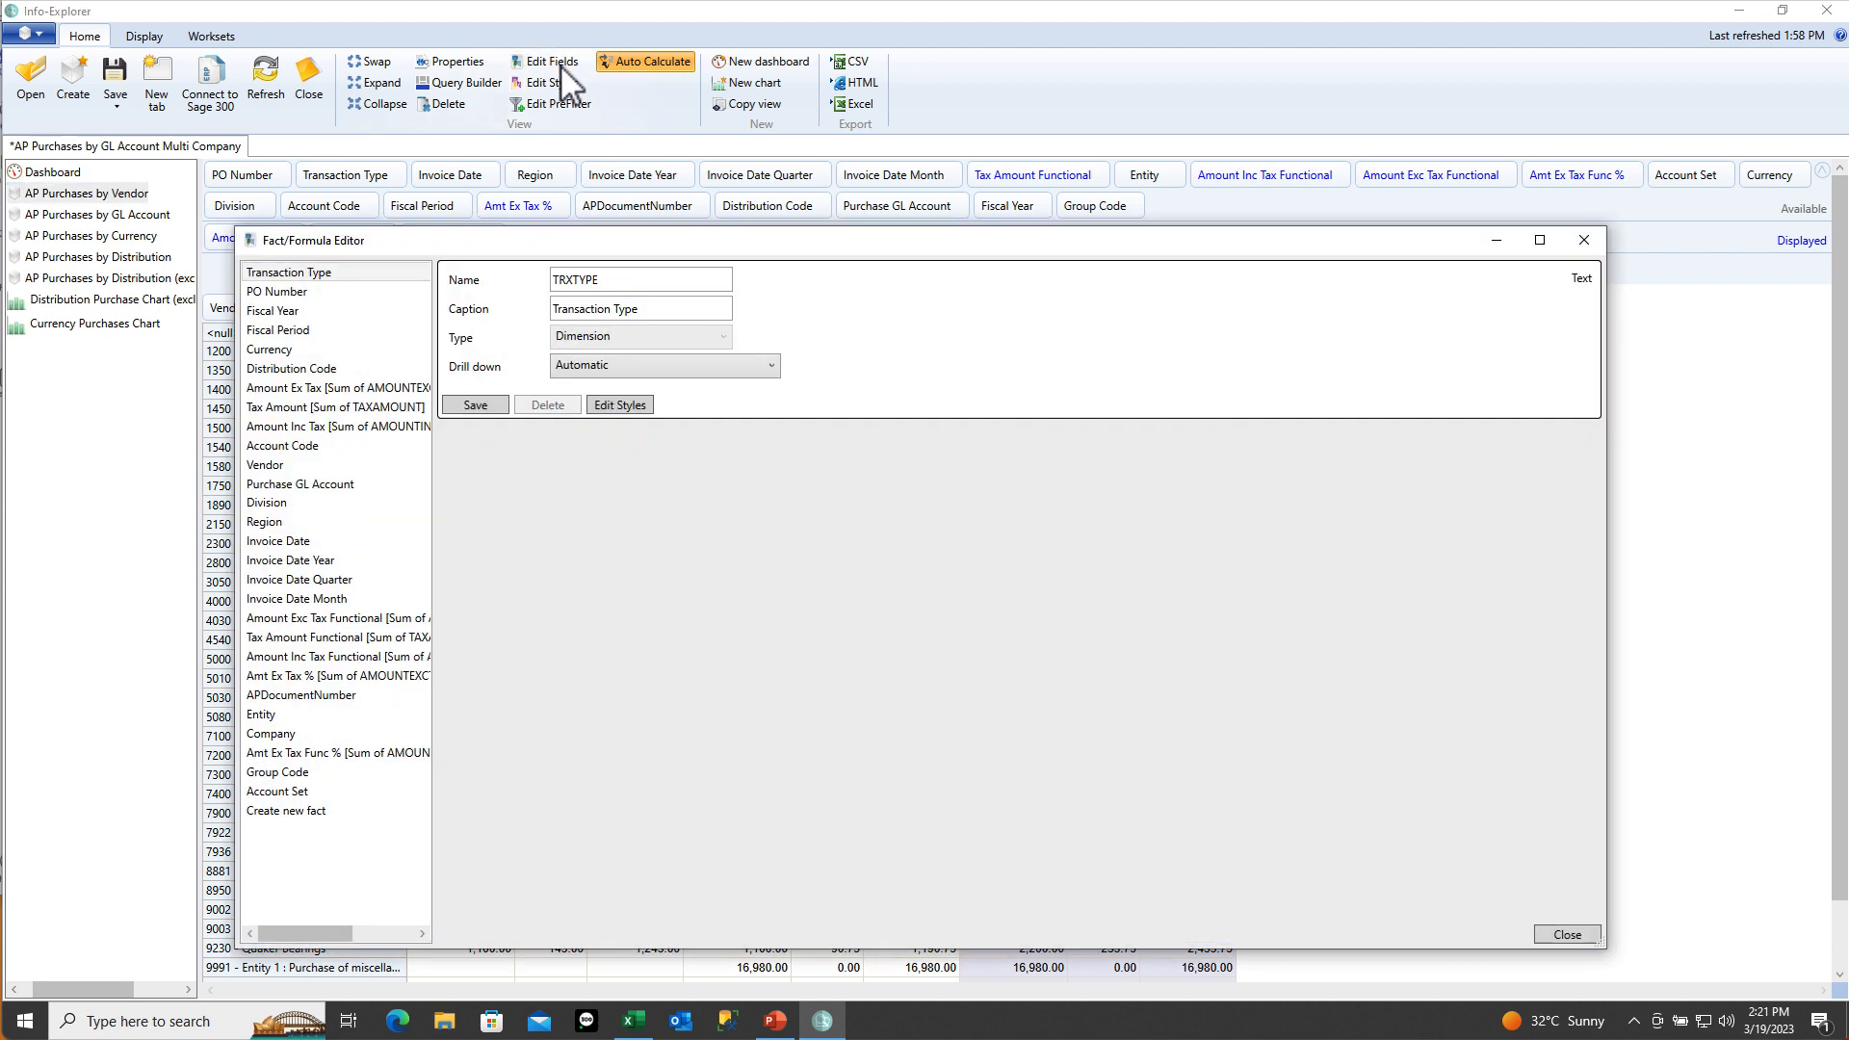
pyautogui.click(336, 395)
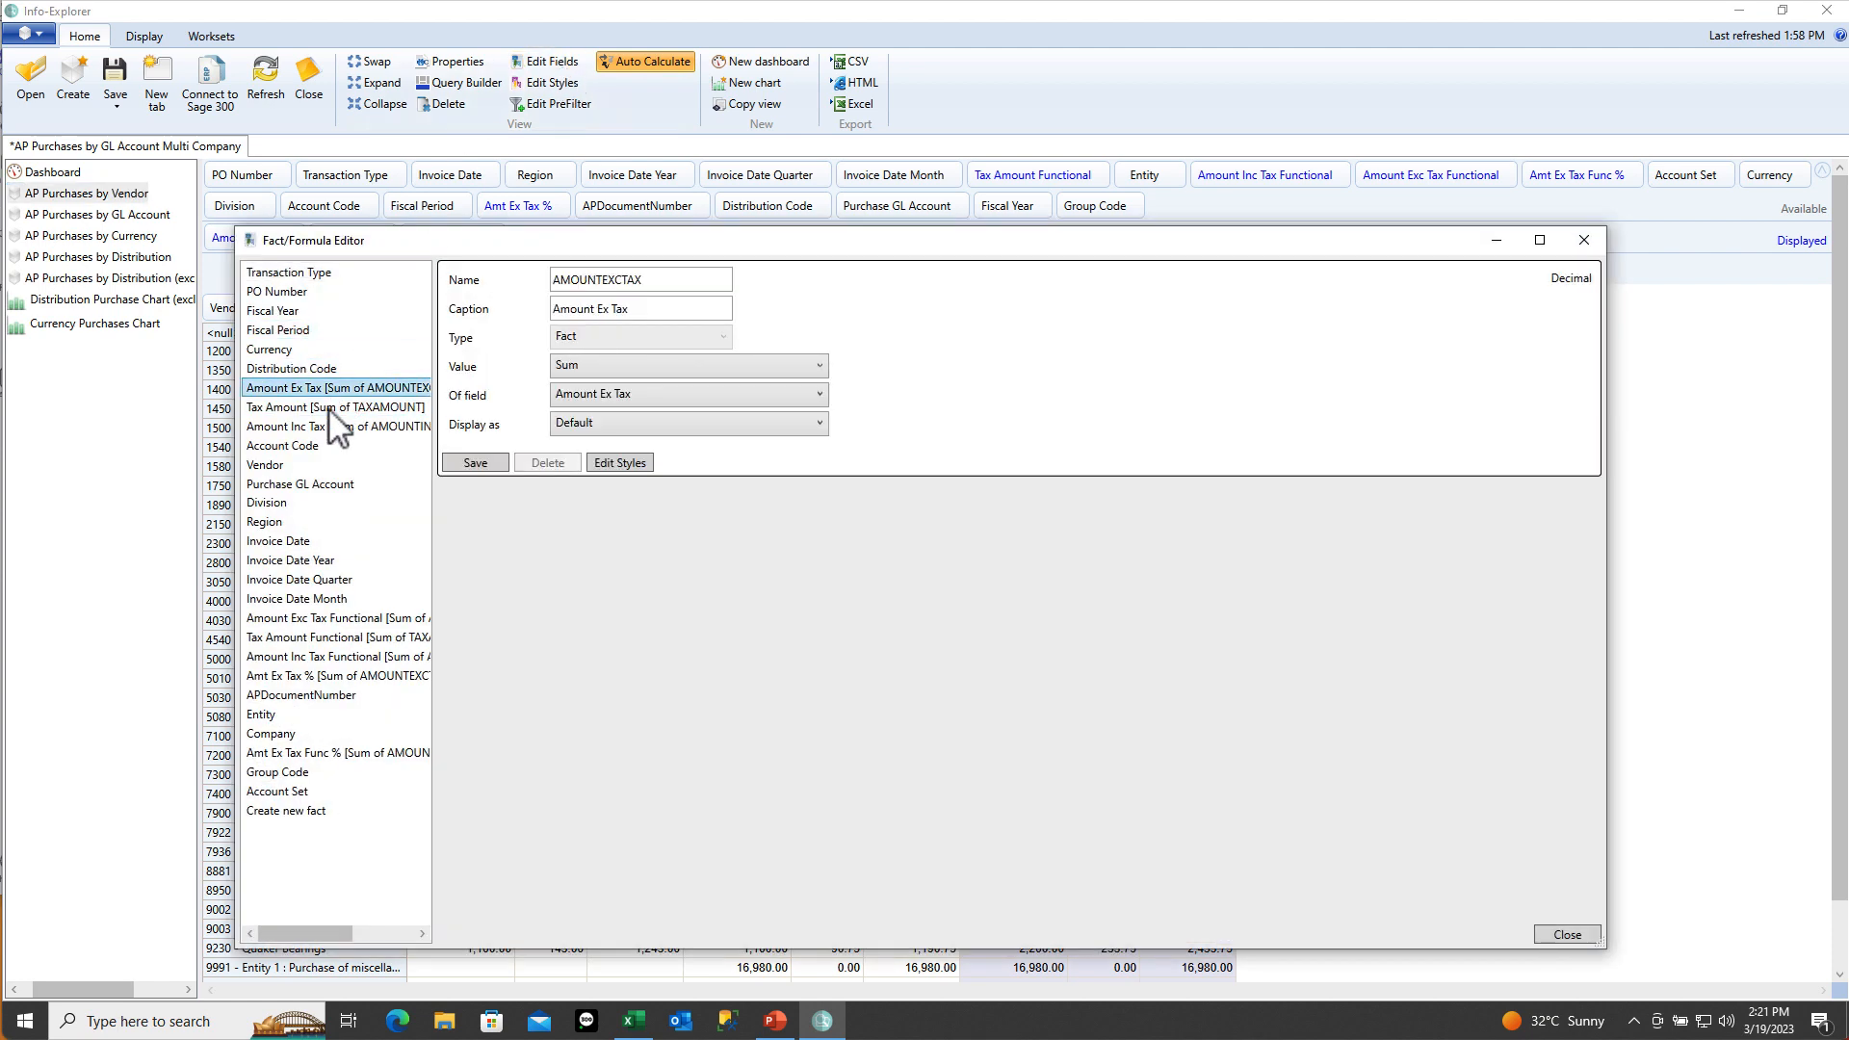
pyautogui.click(323, 408)
pyautogui.click(324, 428)
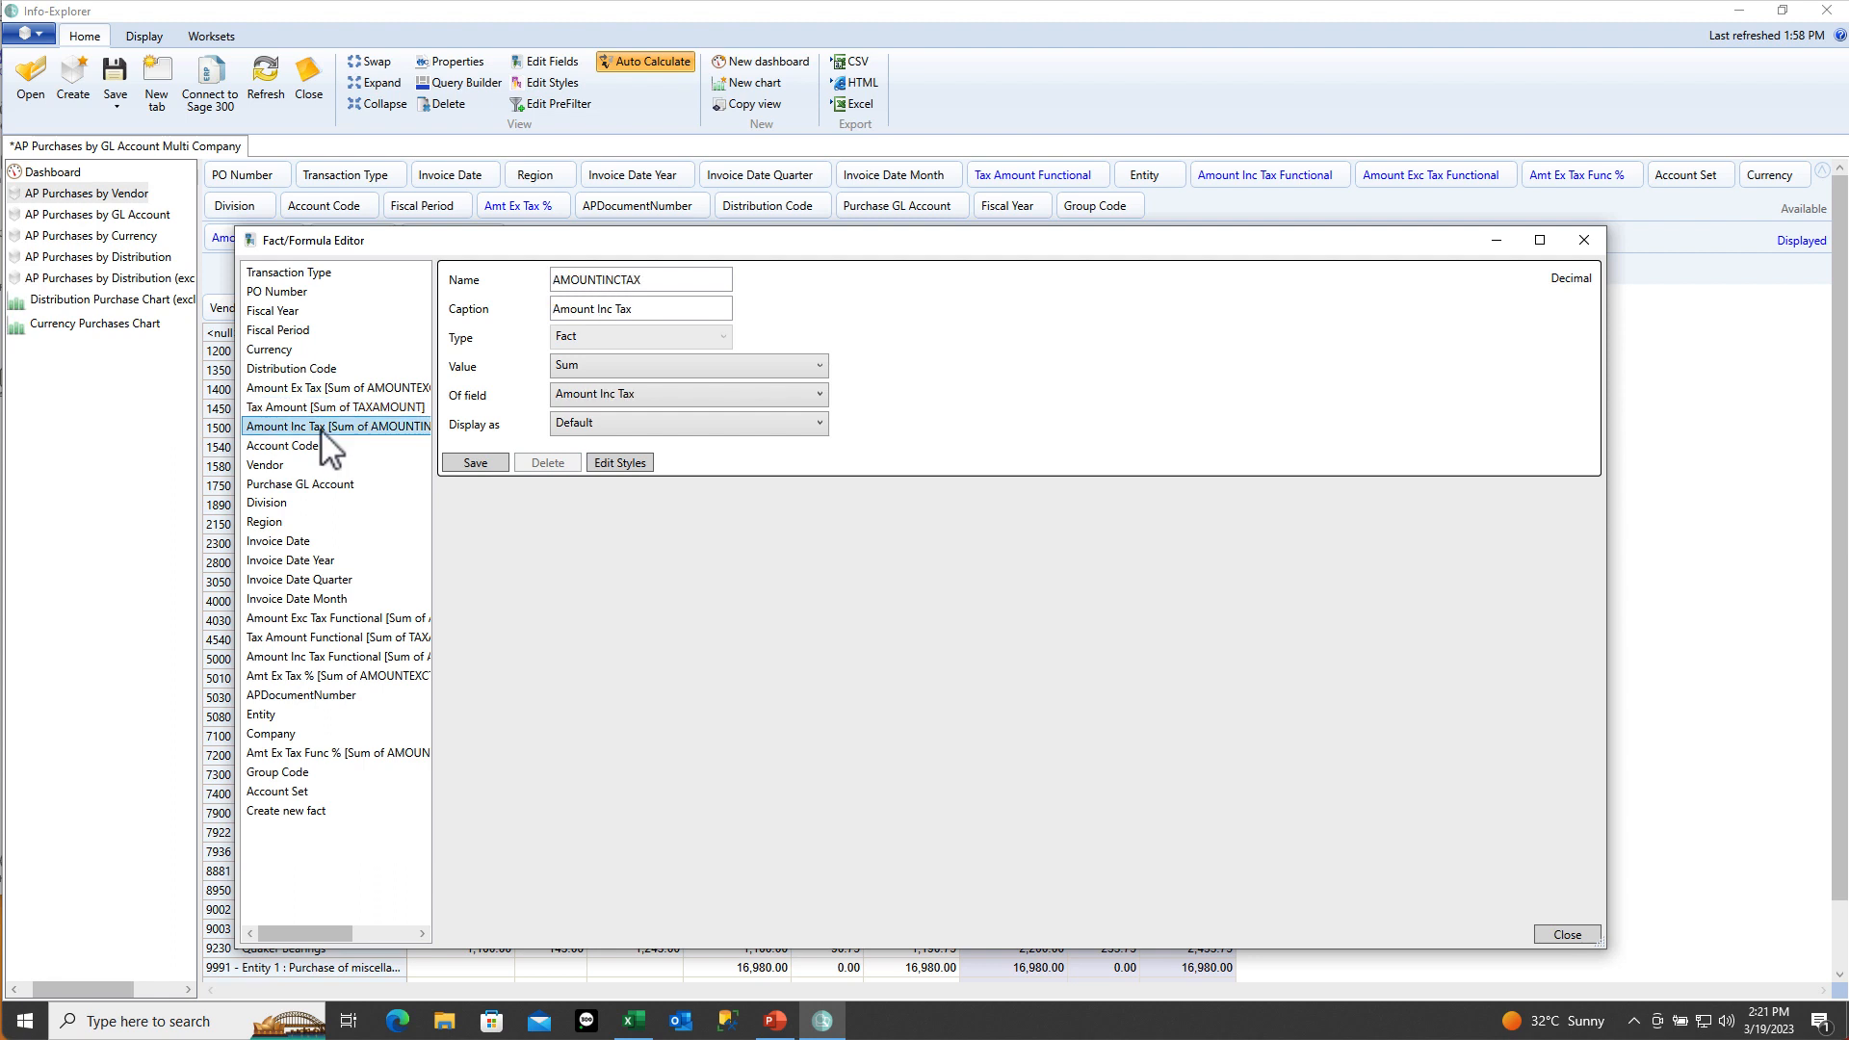
pyautogui.click(660, 281)
pyautogui.moveTo(660, 281); pyautogui.dragTo(535, 277)
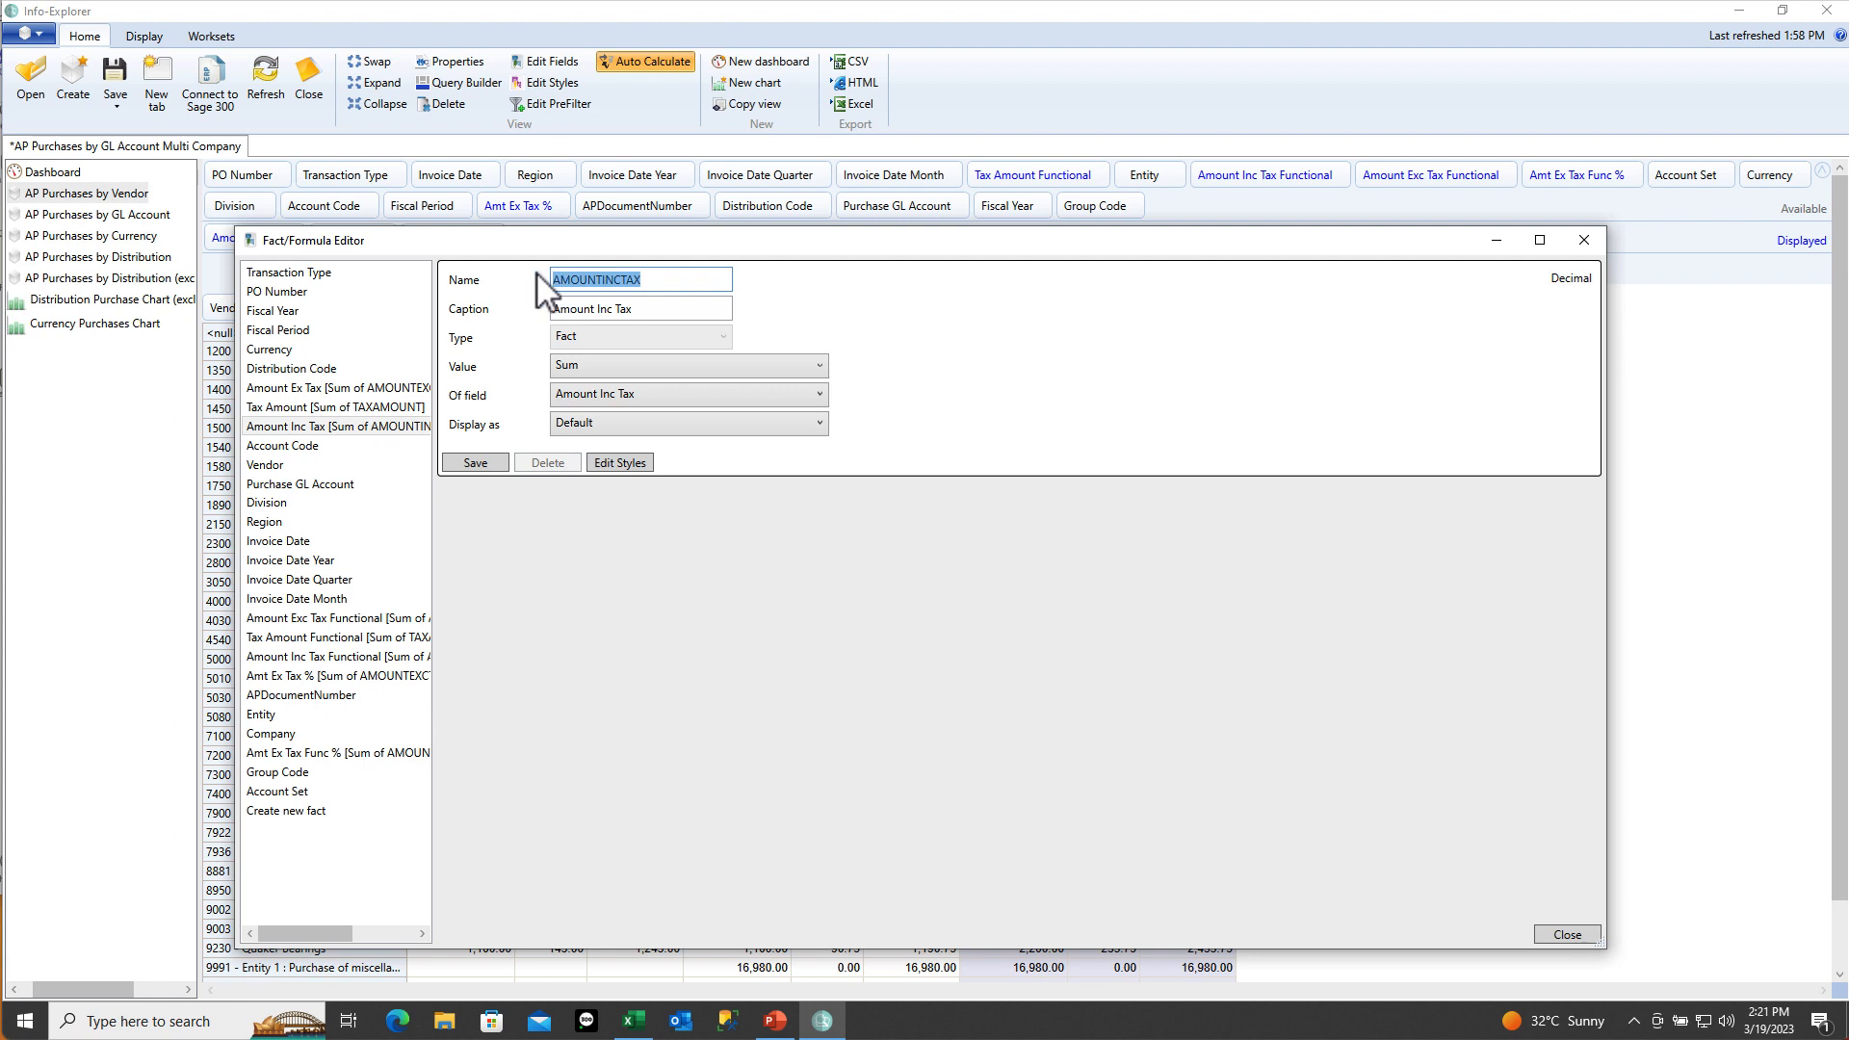
pyautogui.click(644, 305)
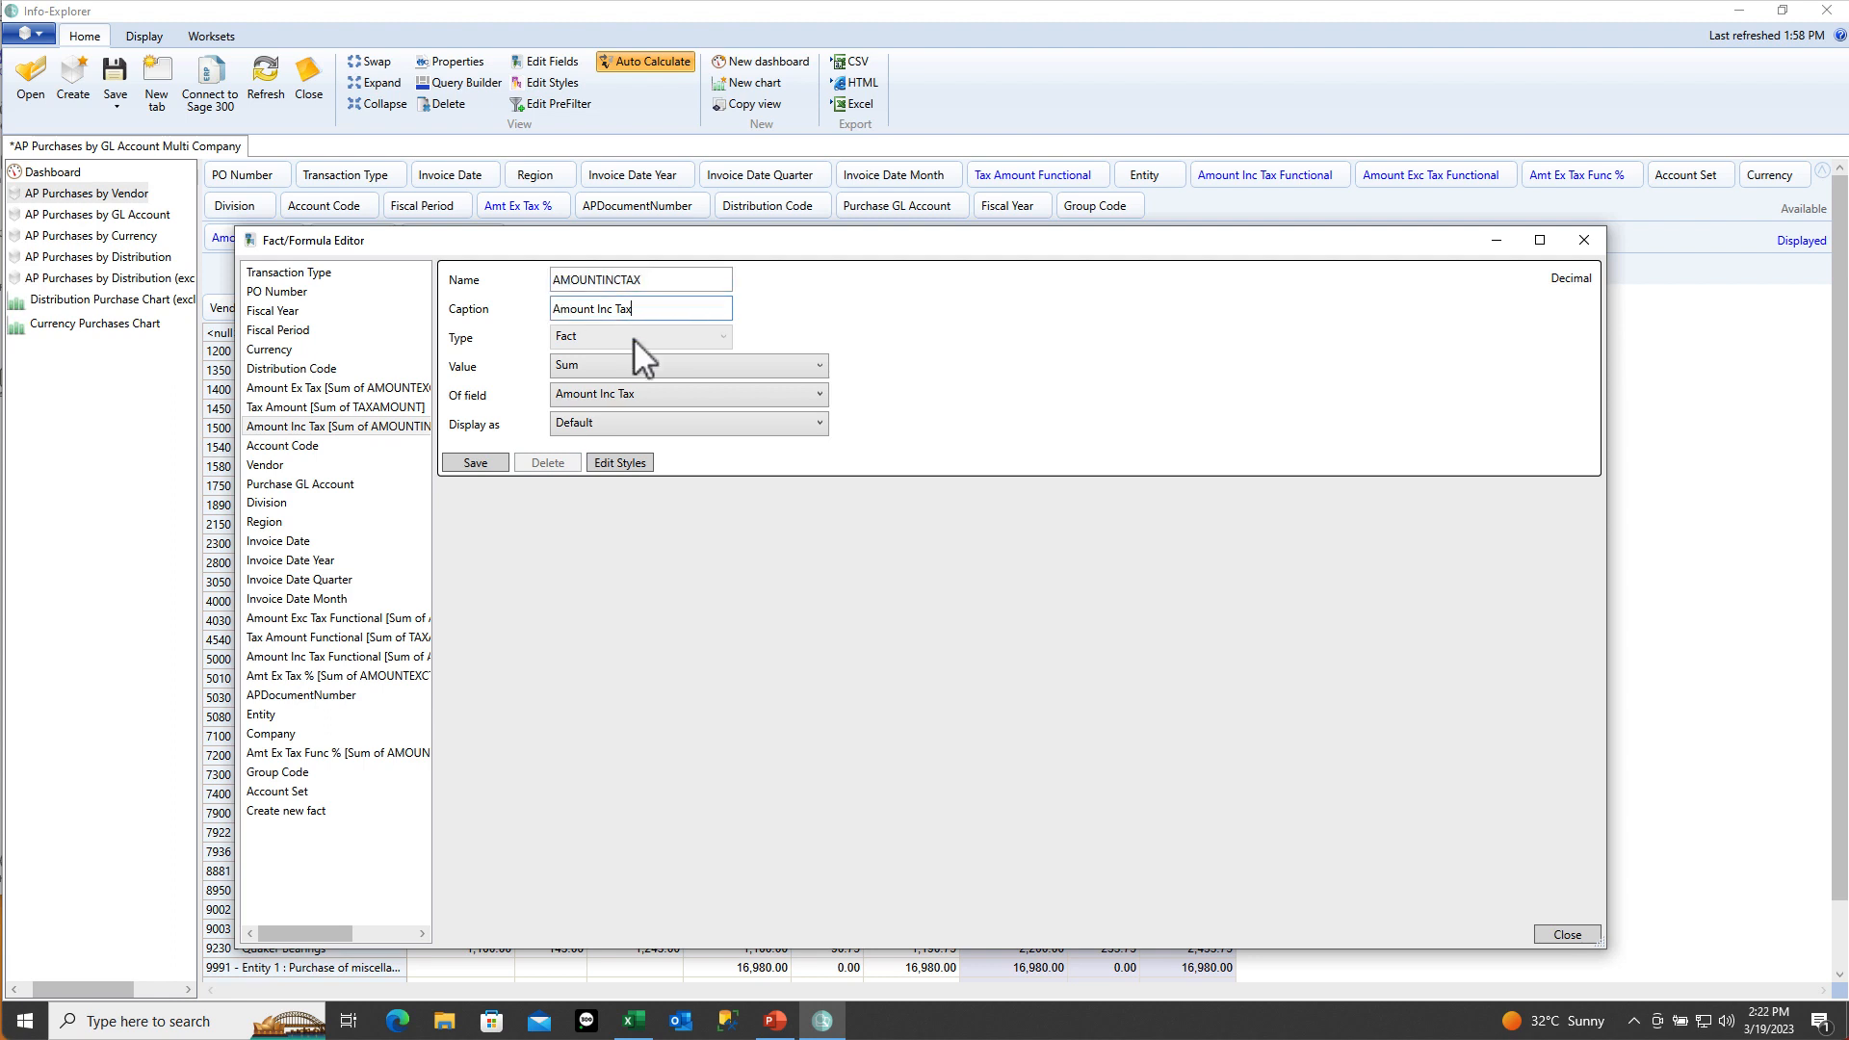
pyautogui.click(625, 364)
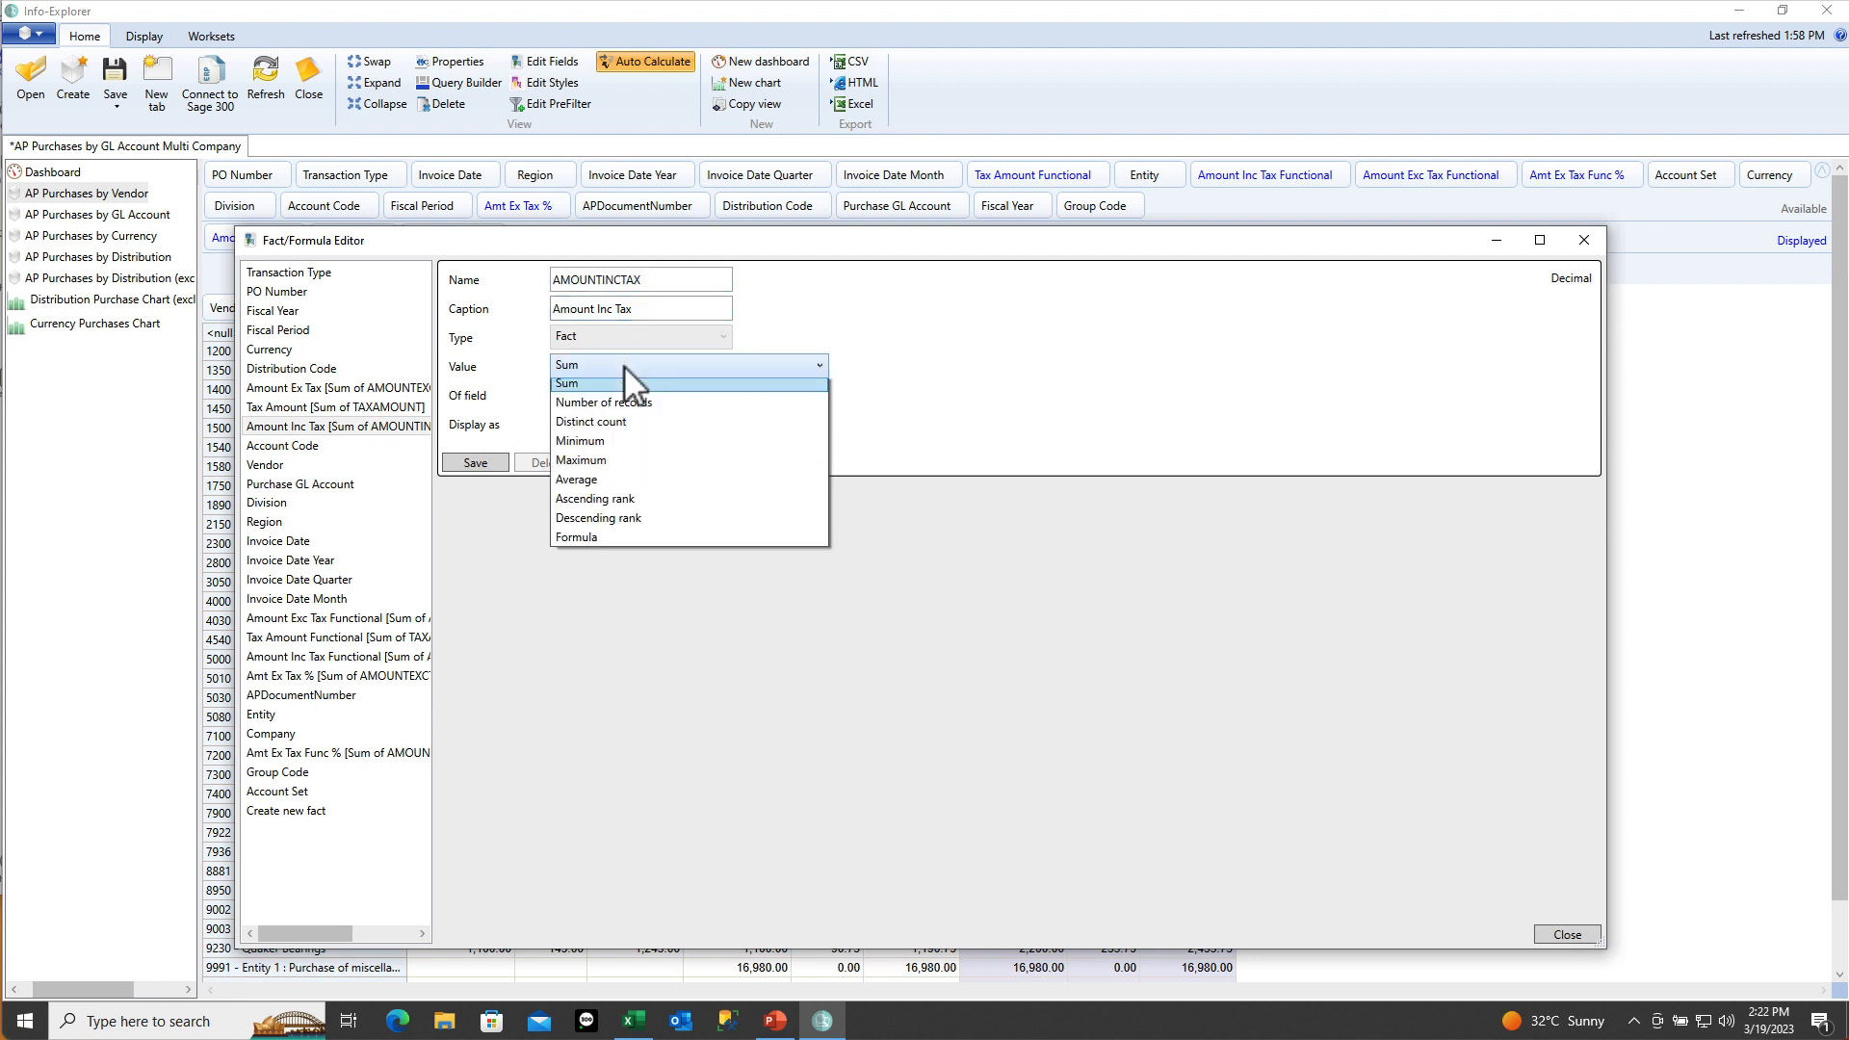
pyautogui.click(623, 364)
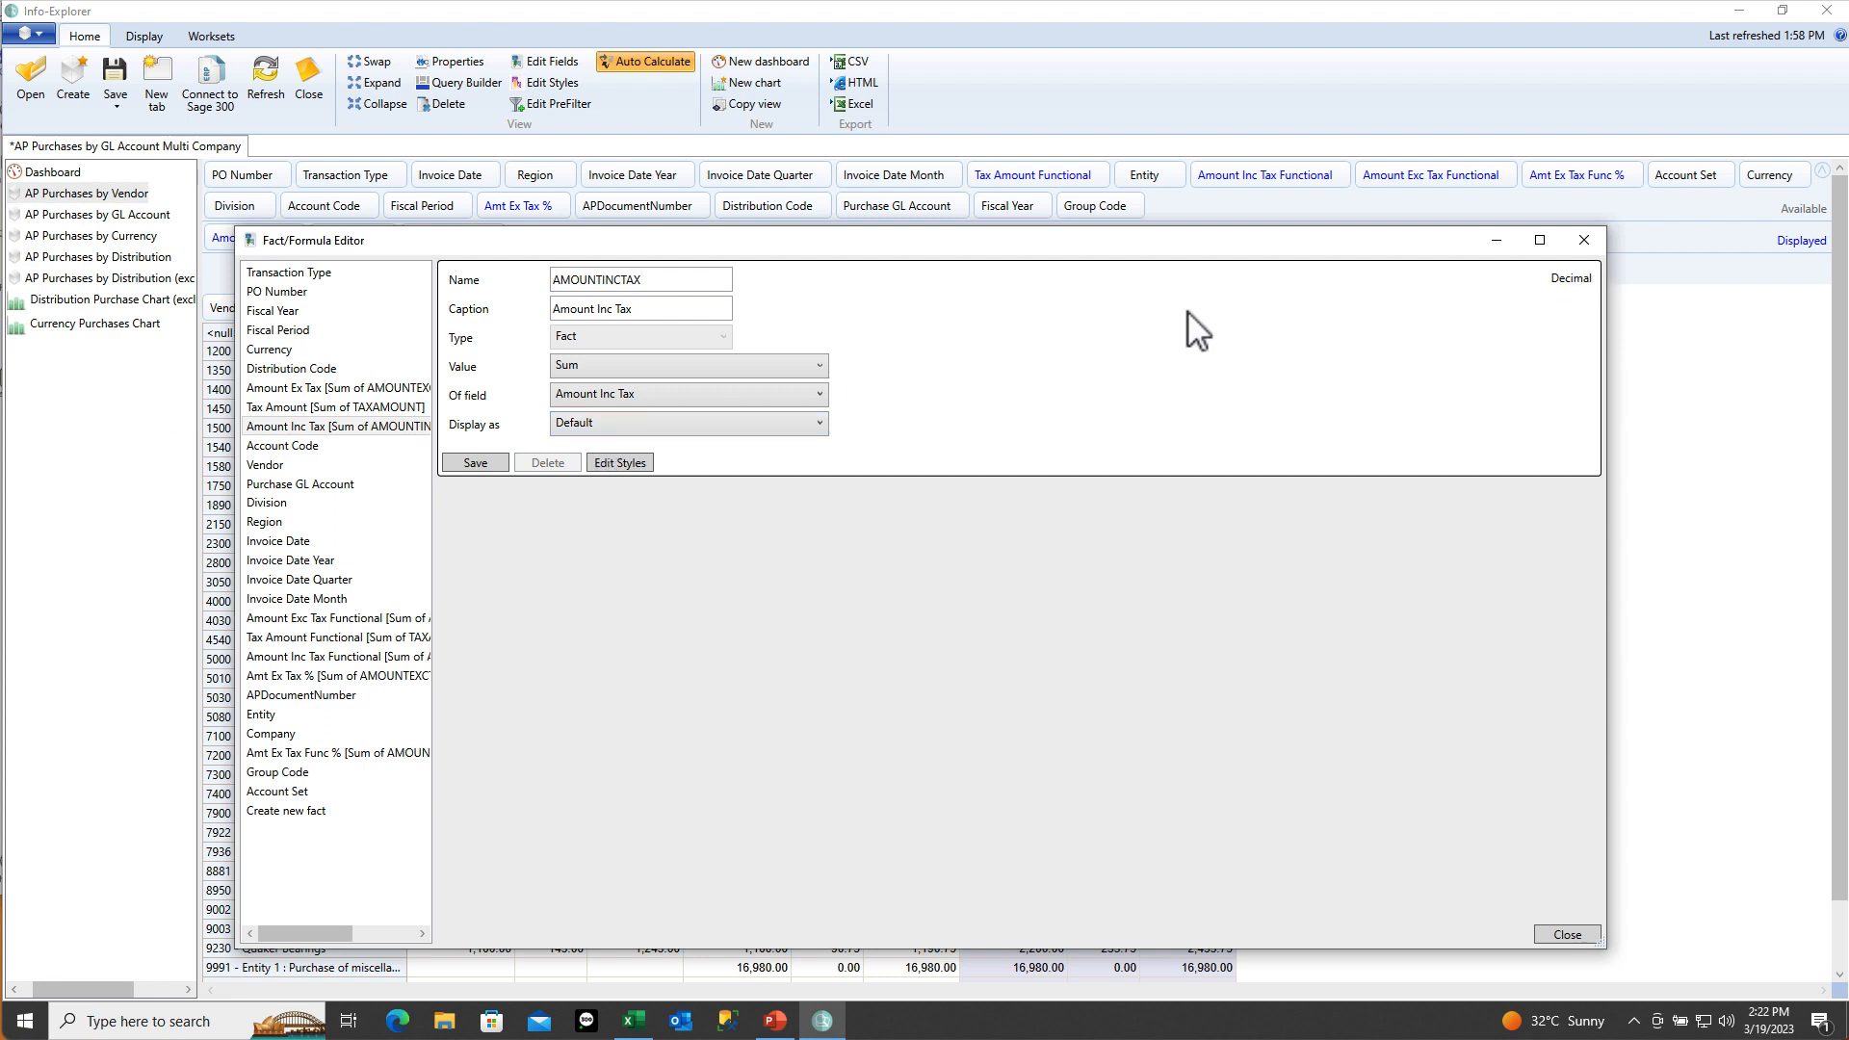
pyautogui.click(327, 386)
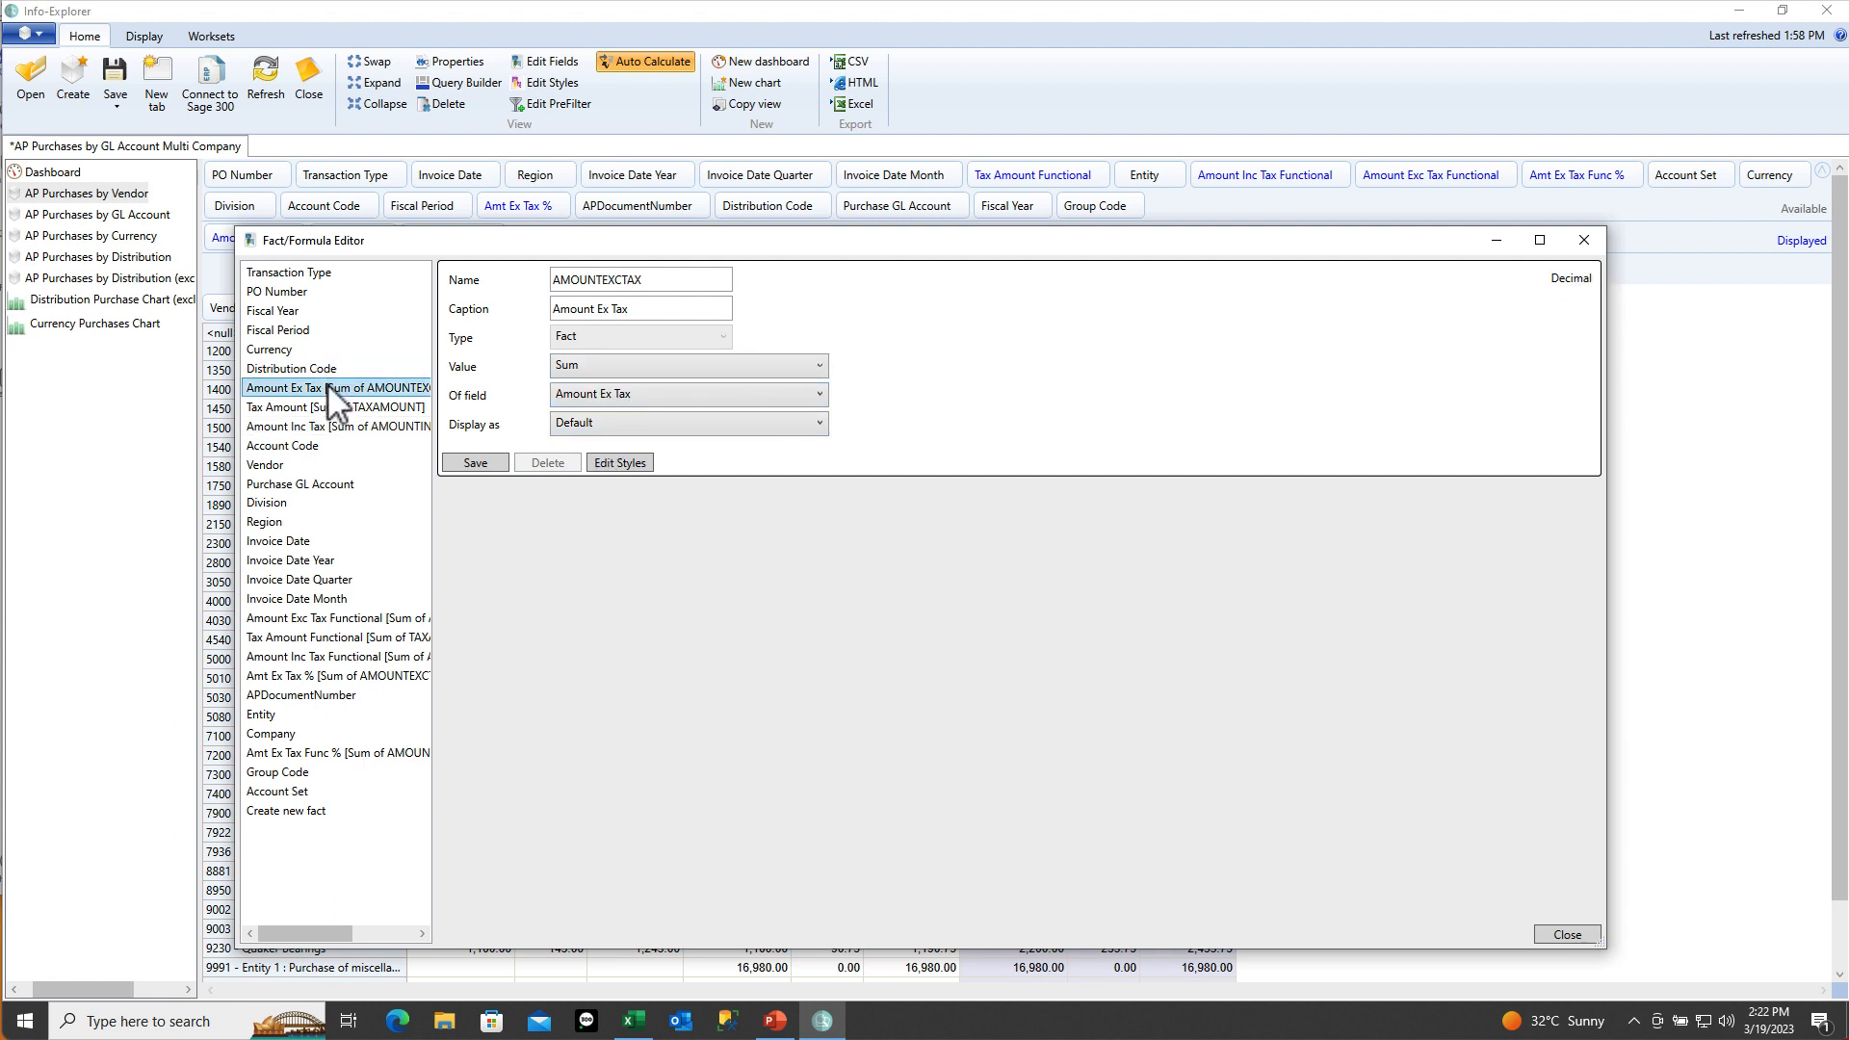
pyautogui.click(327, 407)
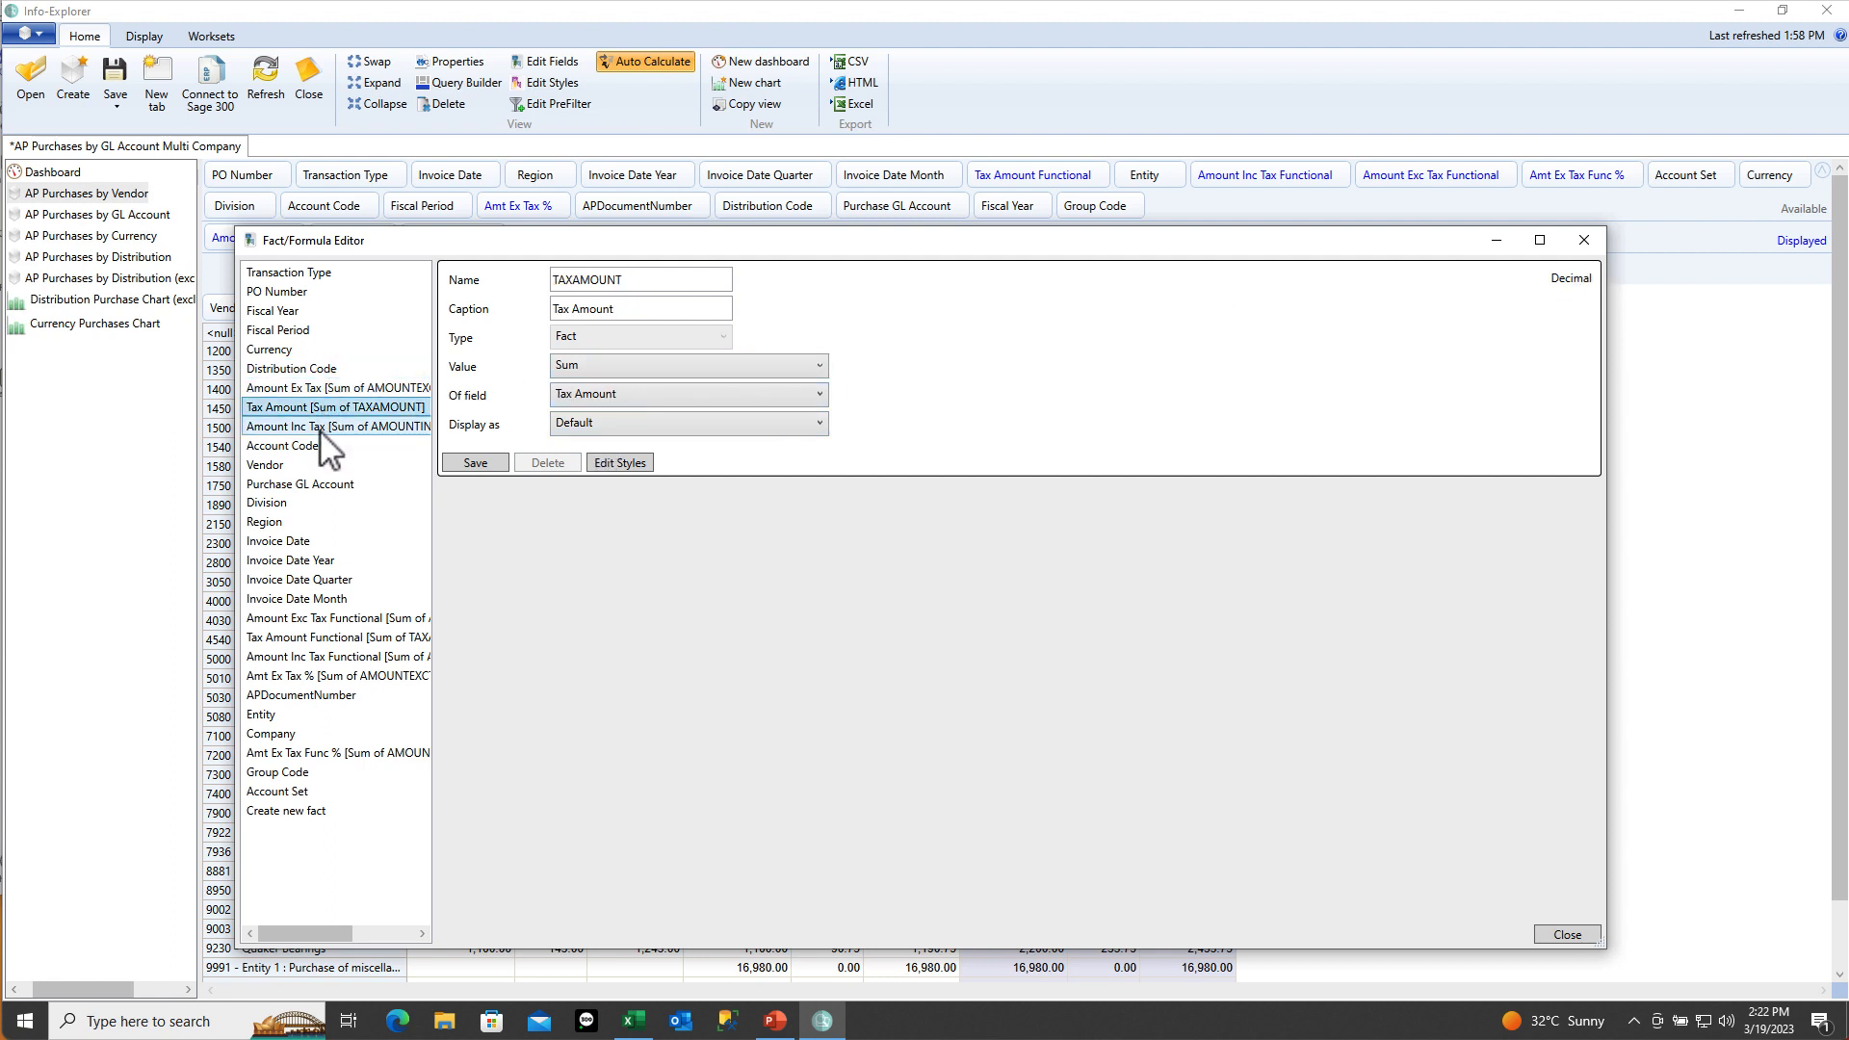
pyautogui.click(320, 428)
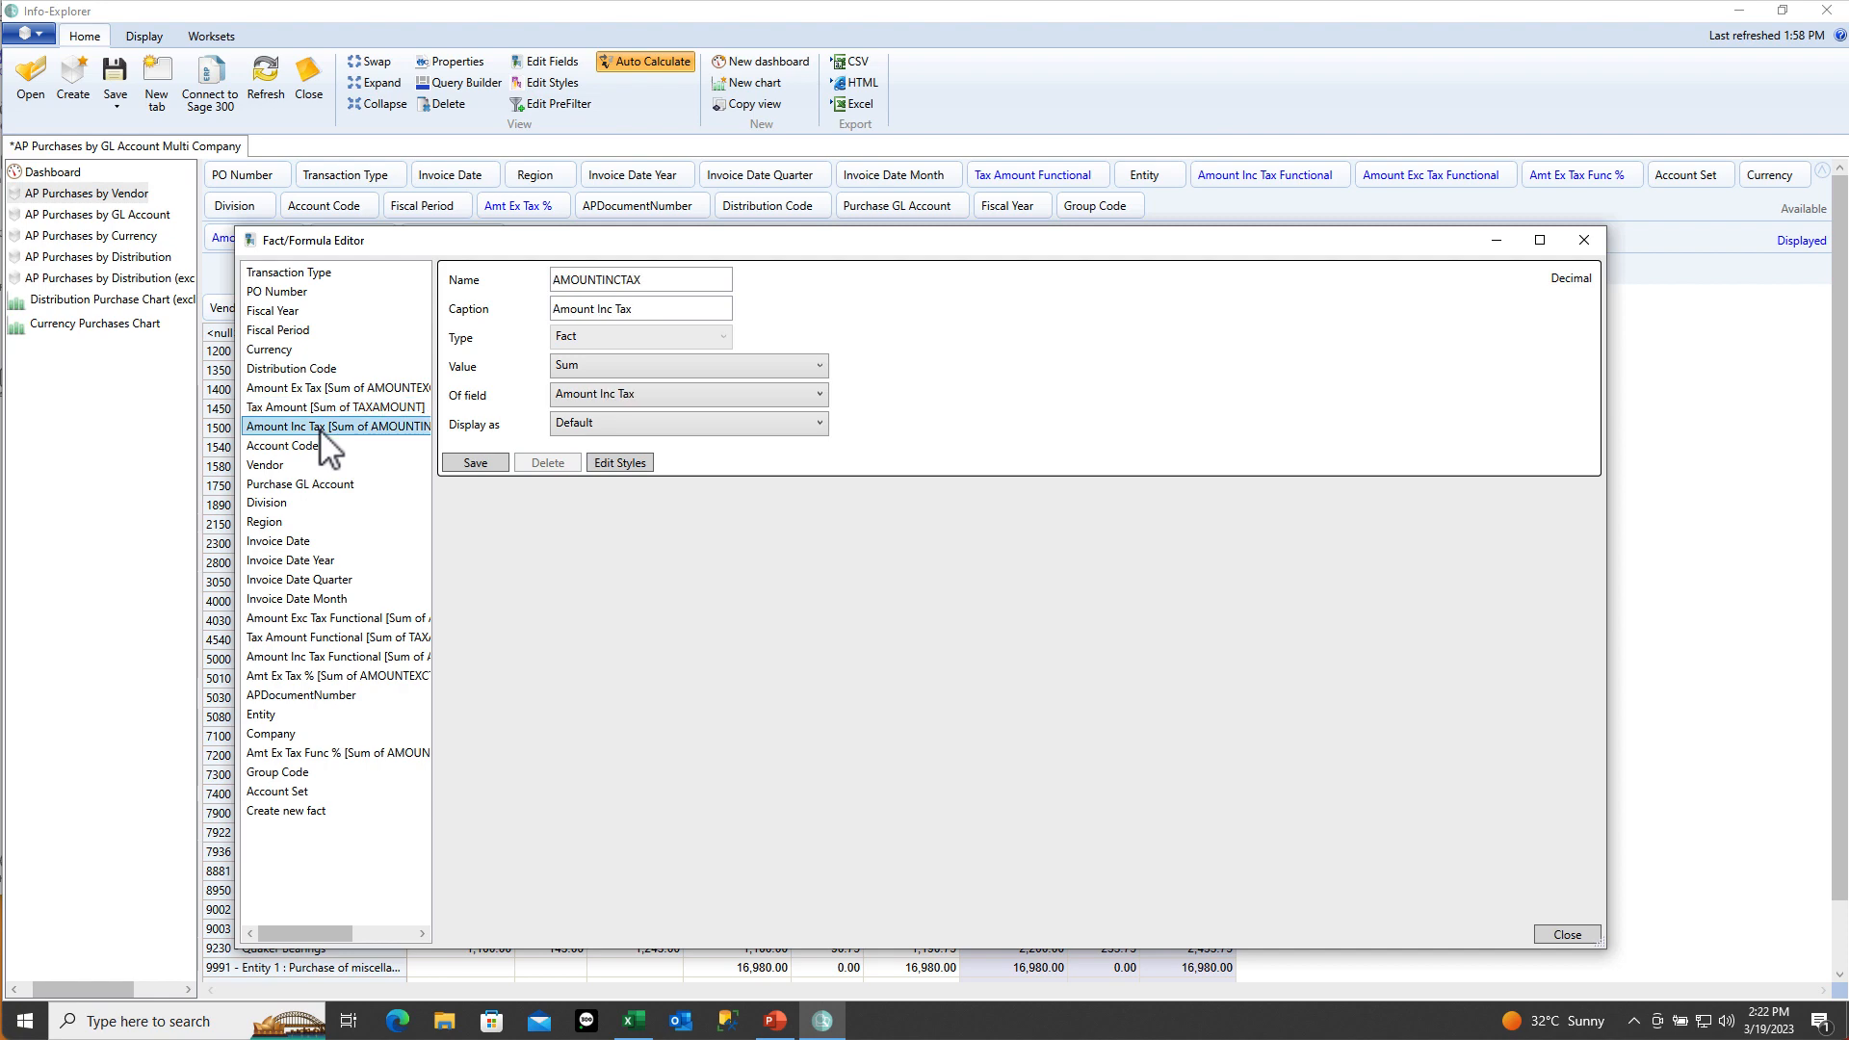
pyautogui.click(1583, 240)
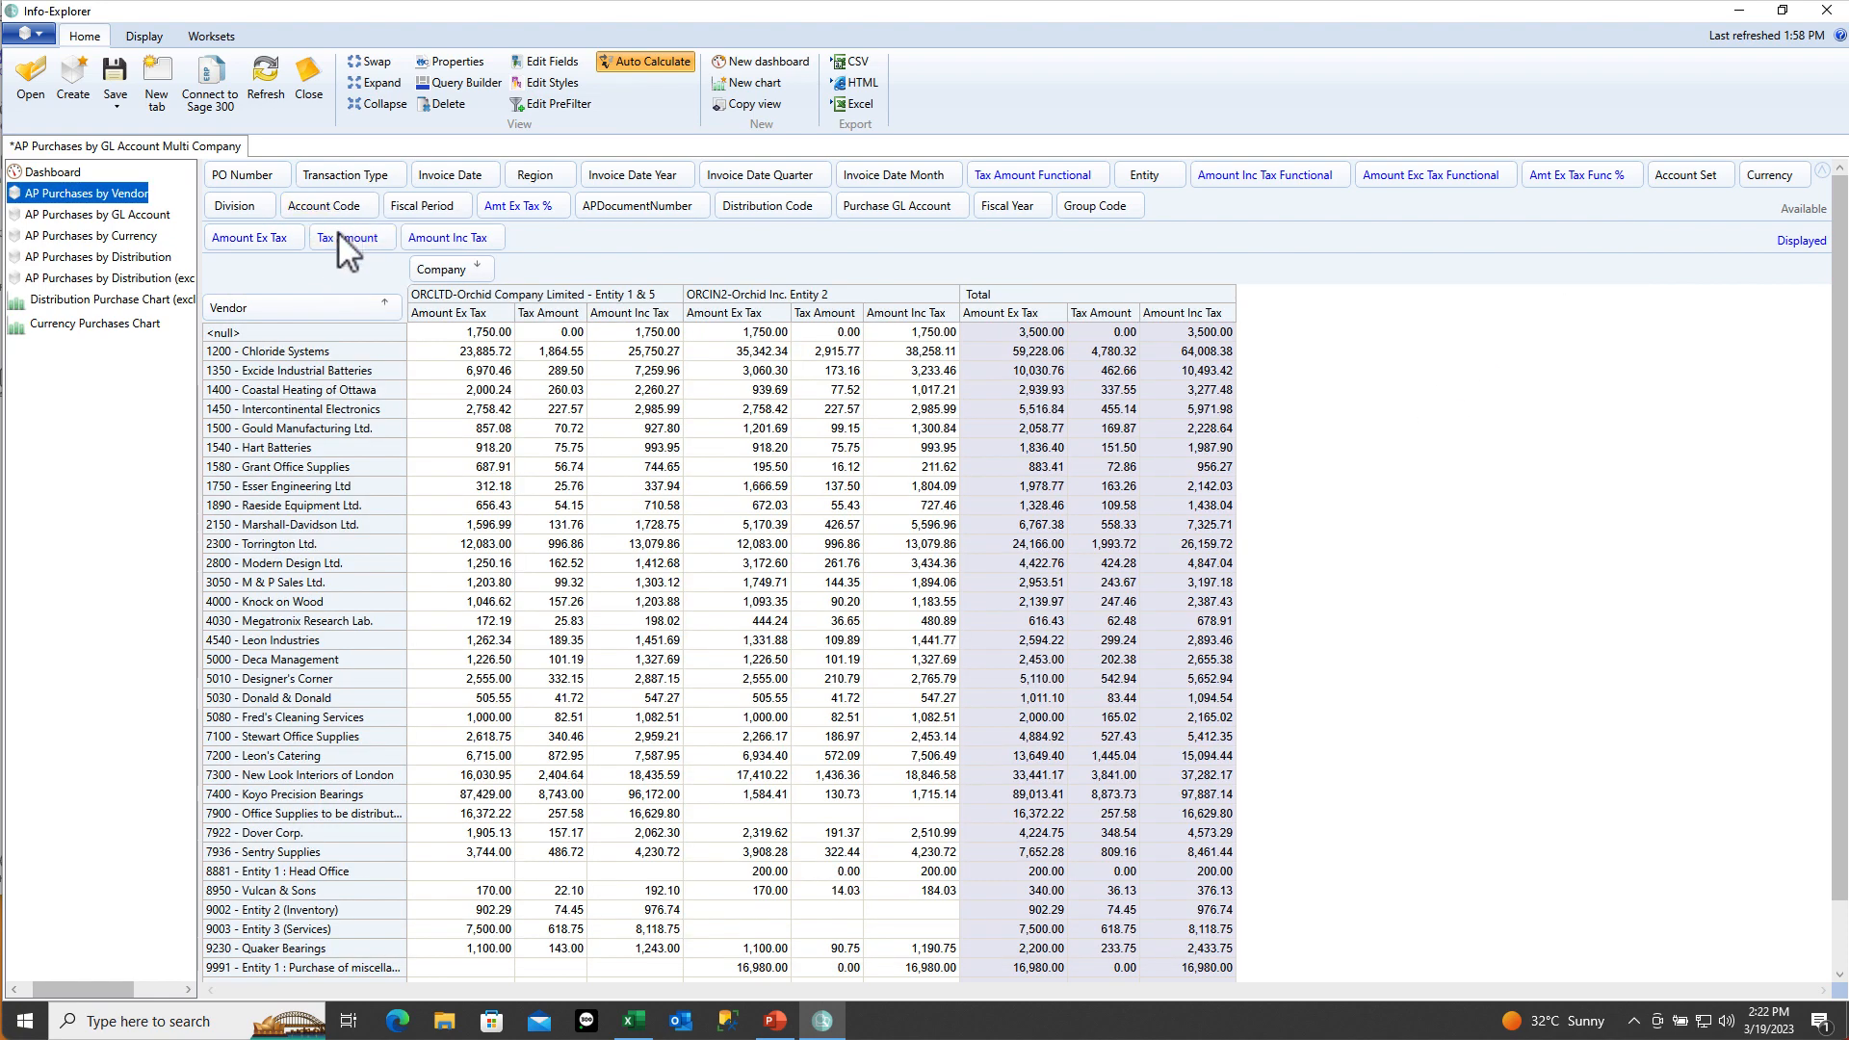
# Remove Tax Amount and Amount Inc Tax so the vendor pivot shows only Amount Ex Tax, then open Edit Fields
pyautogui.moveTo(342, 236); pyautogui.dragTo(579, 212)
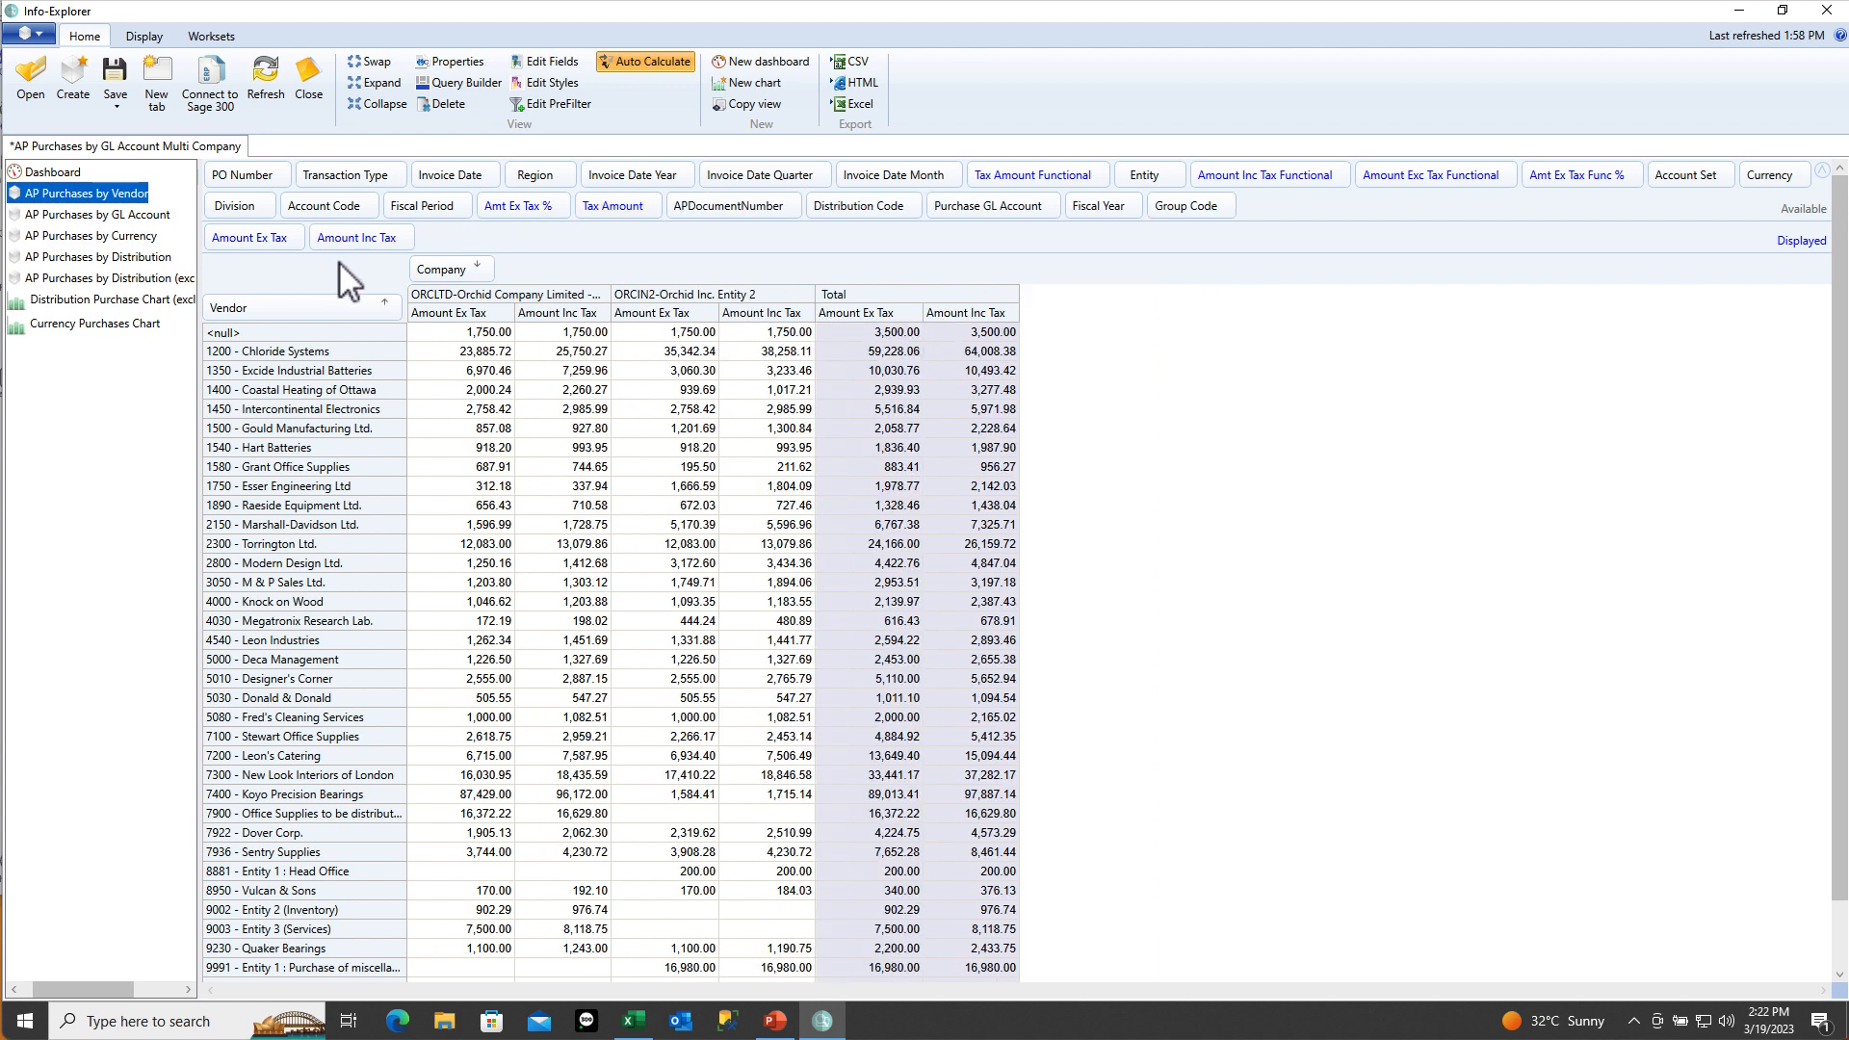
pyautogui.moveTo(348, 239); pyautogui.dragTo(591, 208)
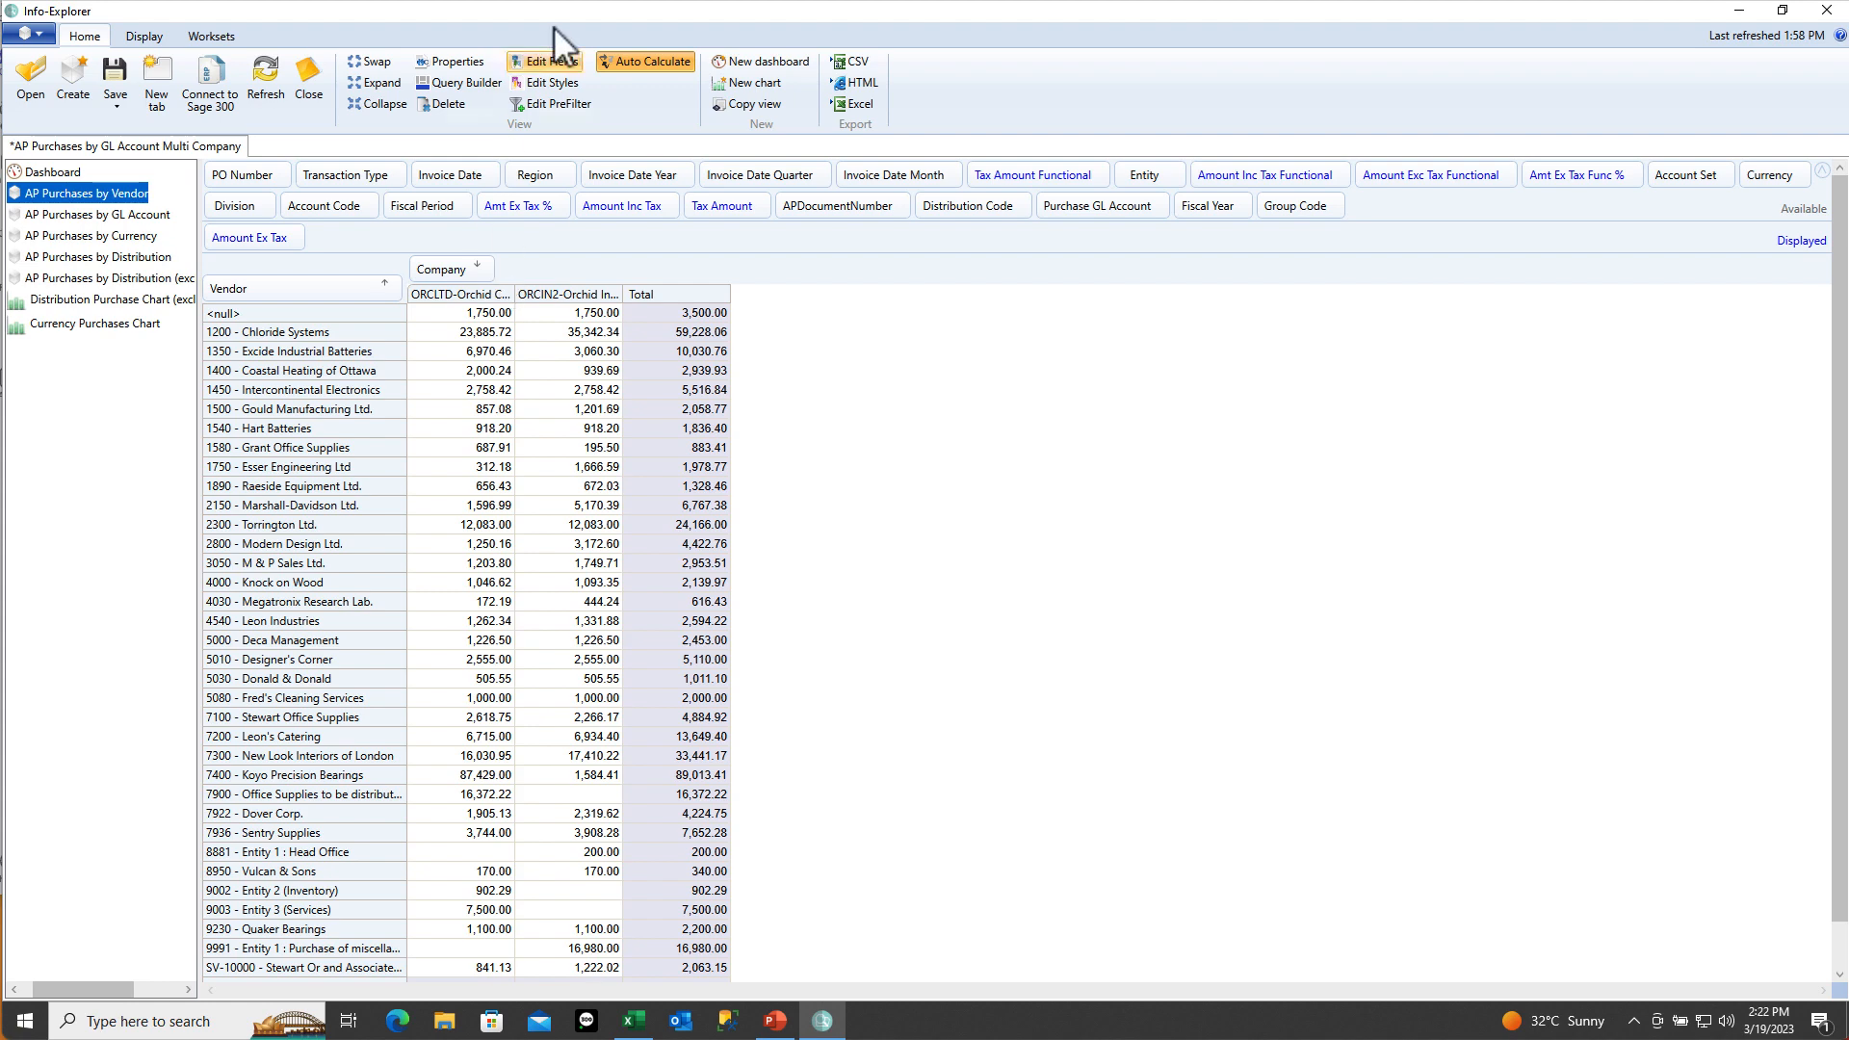
pyautogui.click(551, 62)
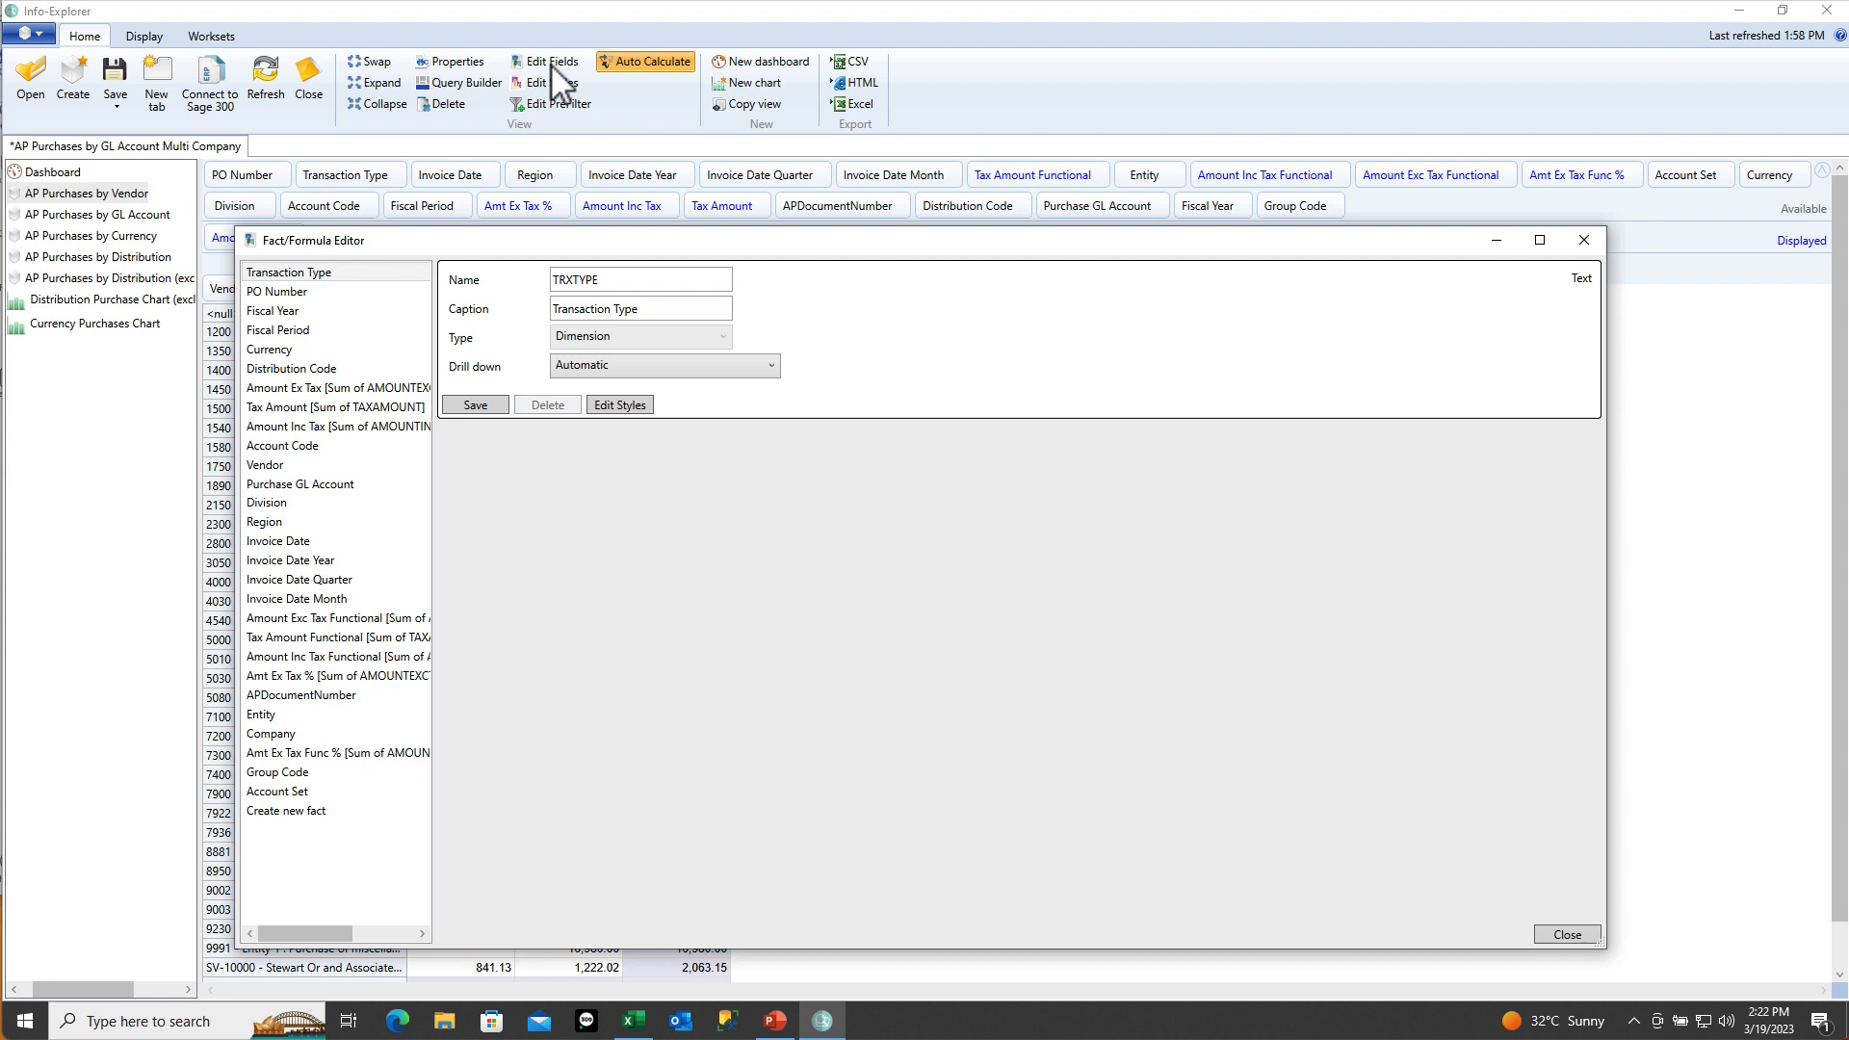
# Create and save a fact named and captioned 'Rank' as the descending rank of Amount Ex Tax
pyautogui.click(273, 812)
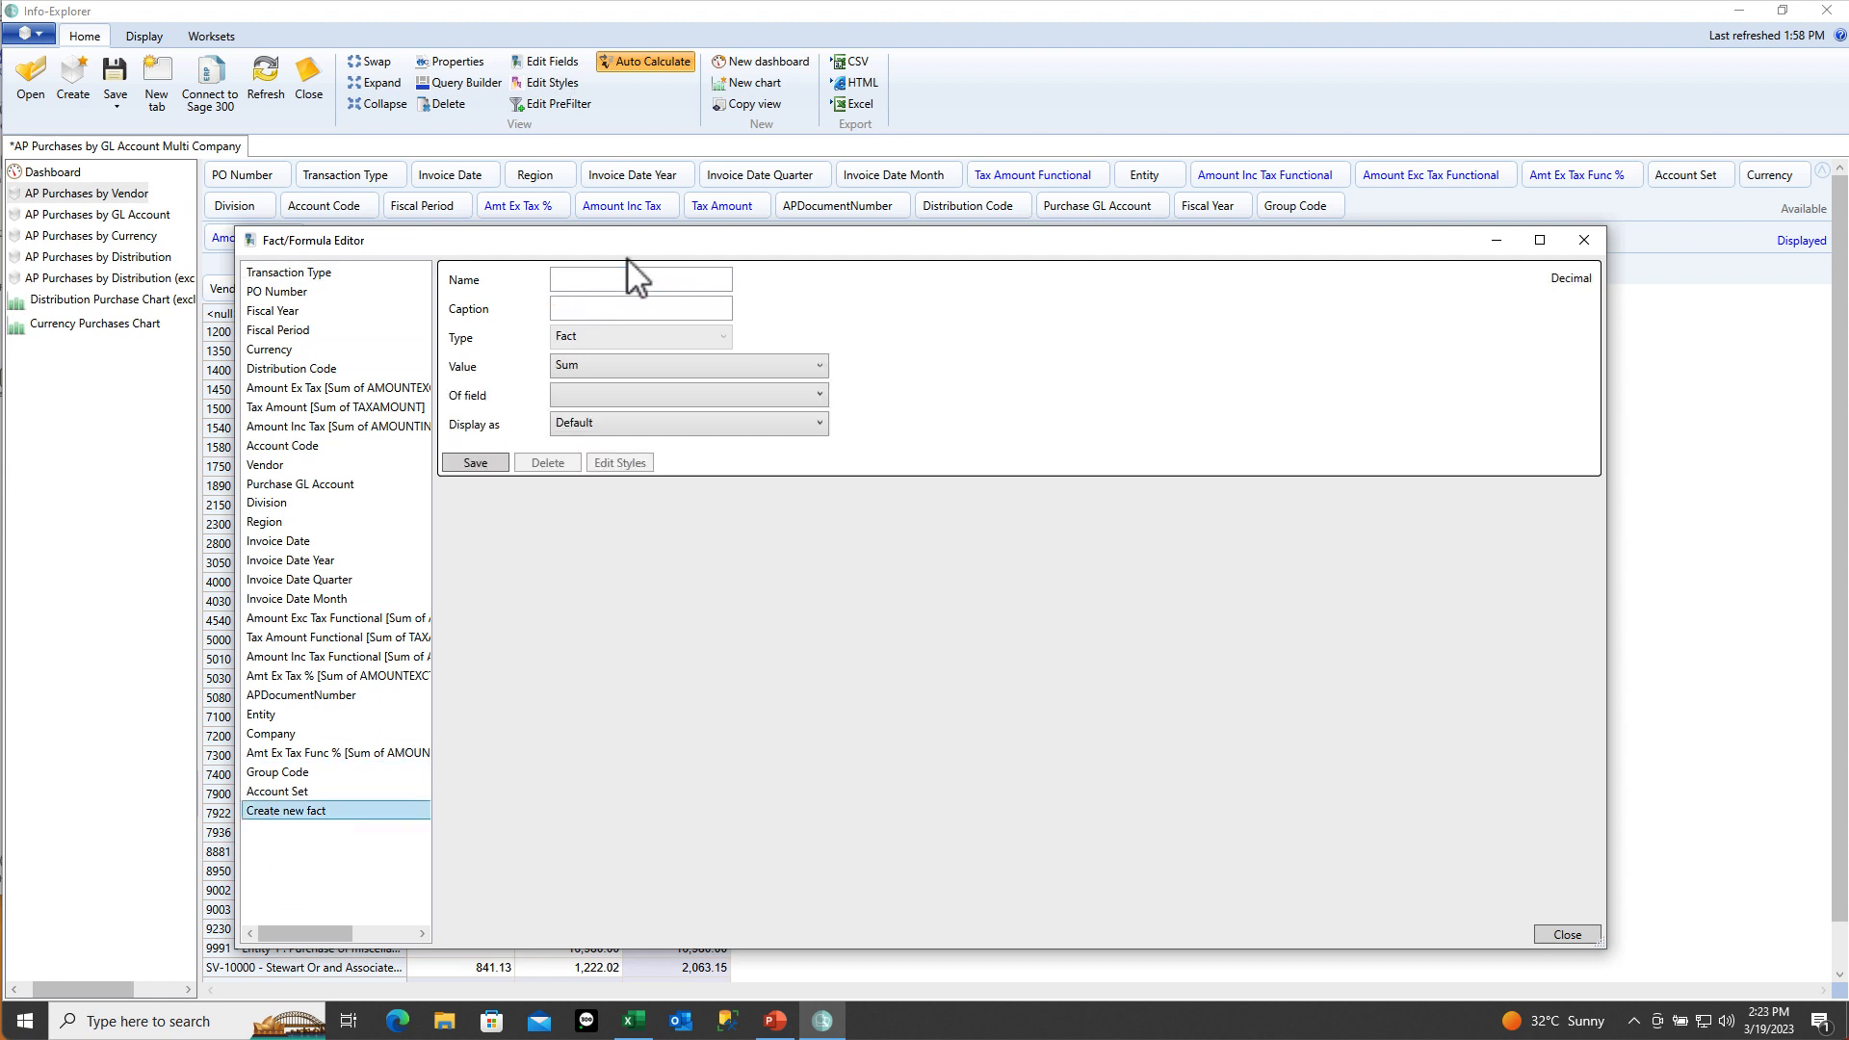
pyautogui.click(576, 280)
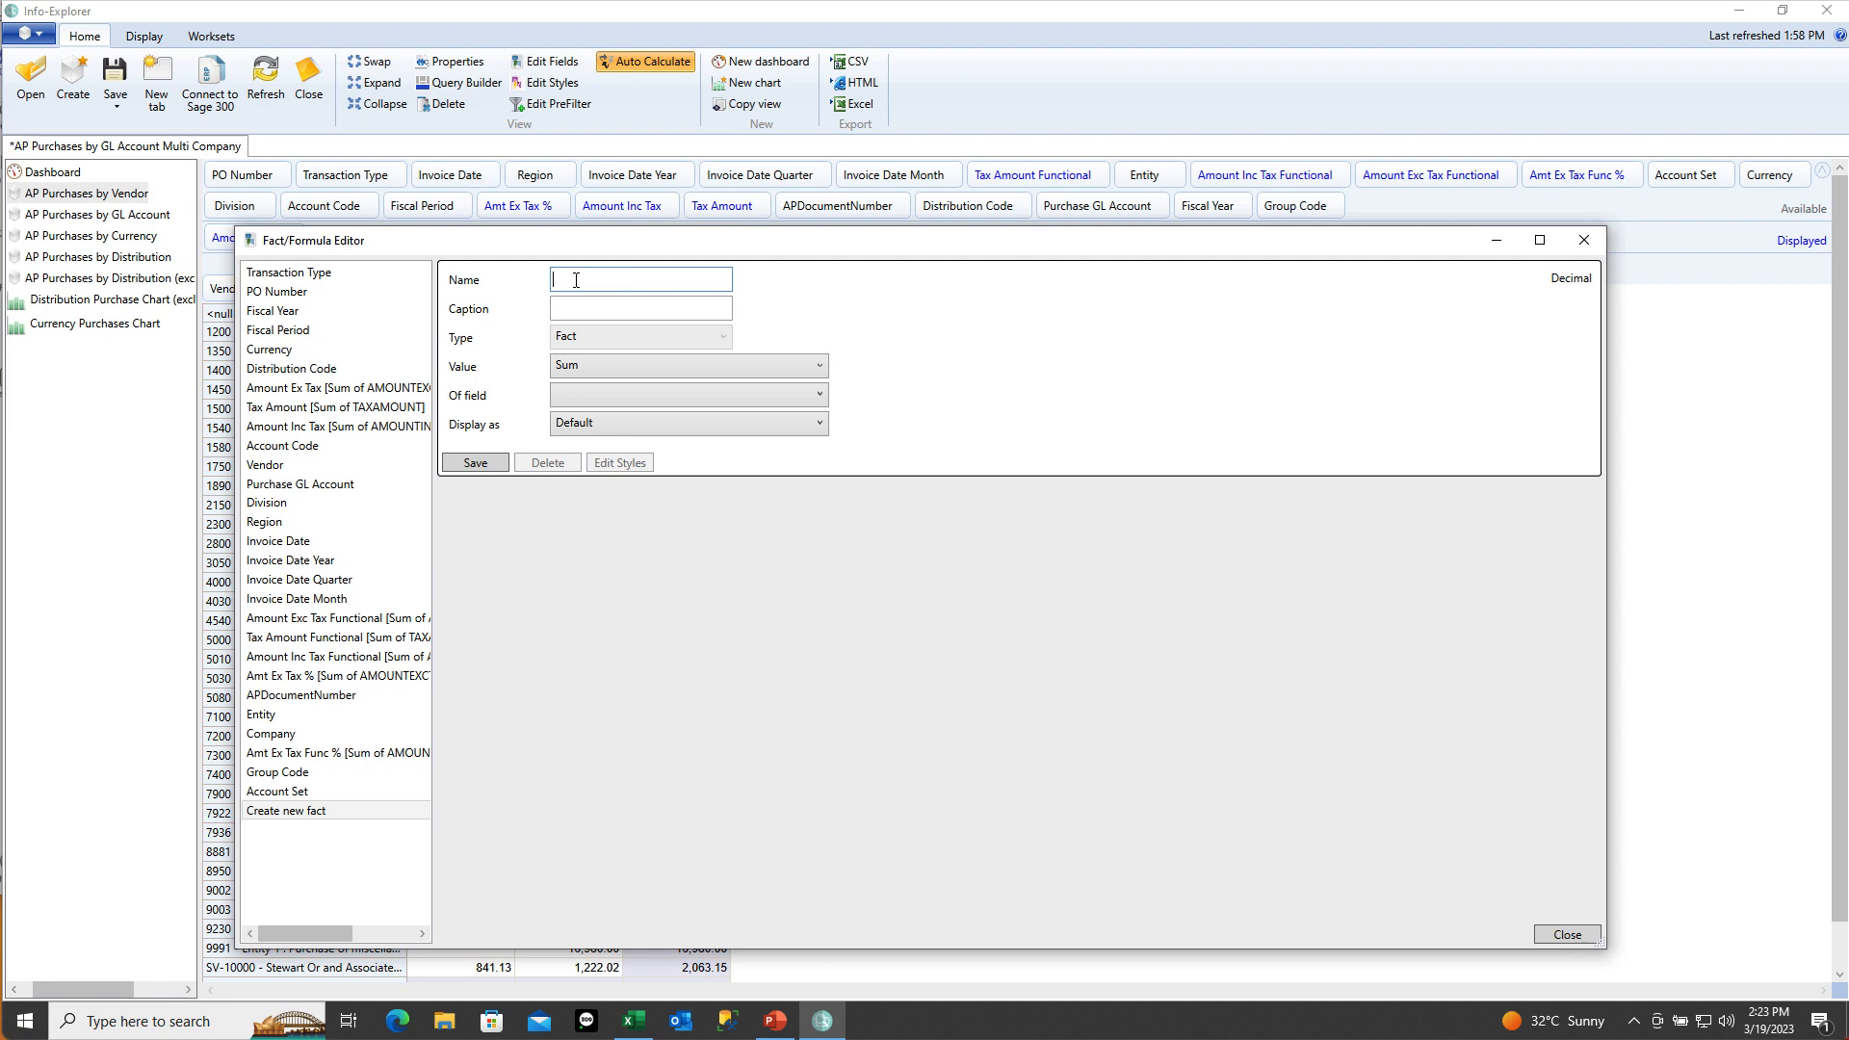
pyautogui.write('Rank')
pyautogui.press('Tab')
pyautogui.write('Rank')
pyautogui.press('Tab')
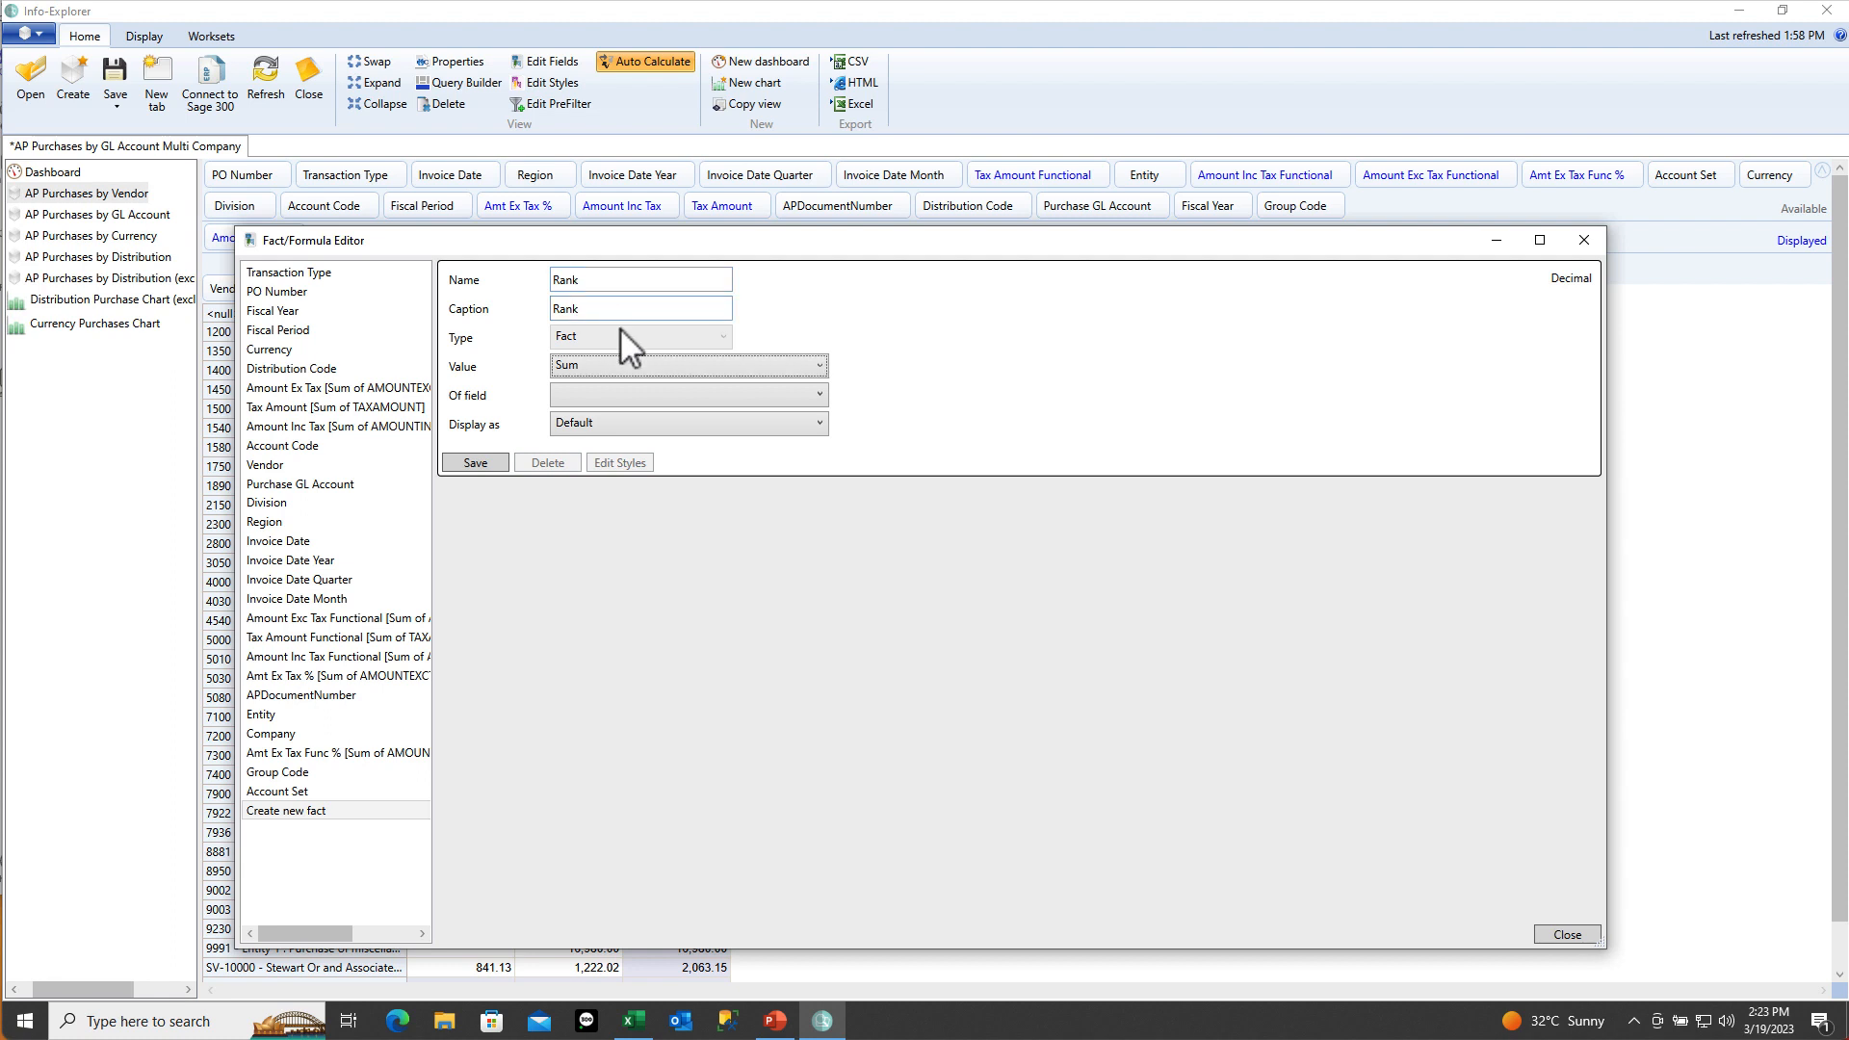
pyautogui.click(655, 364)
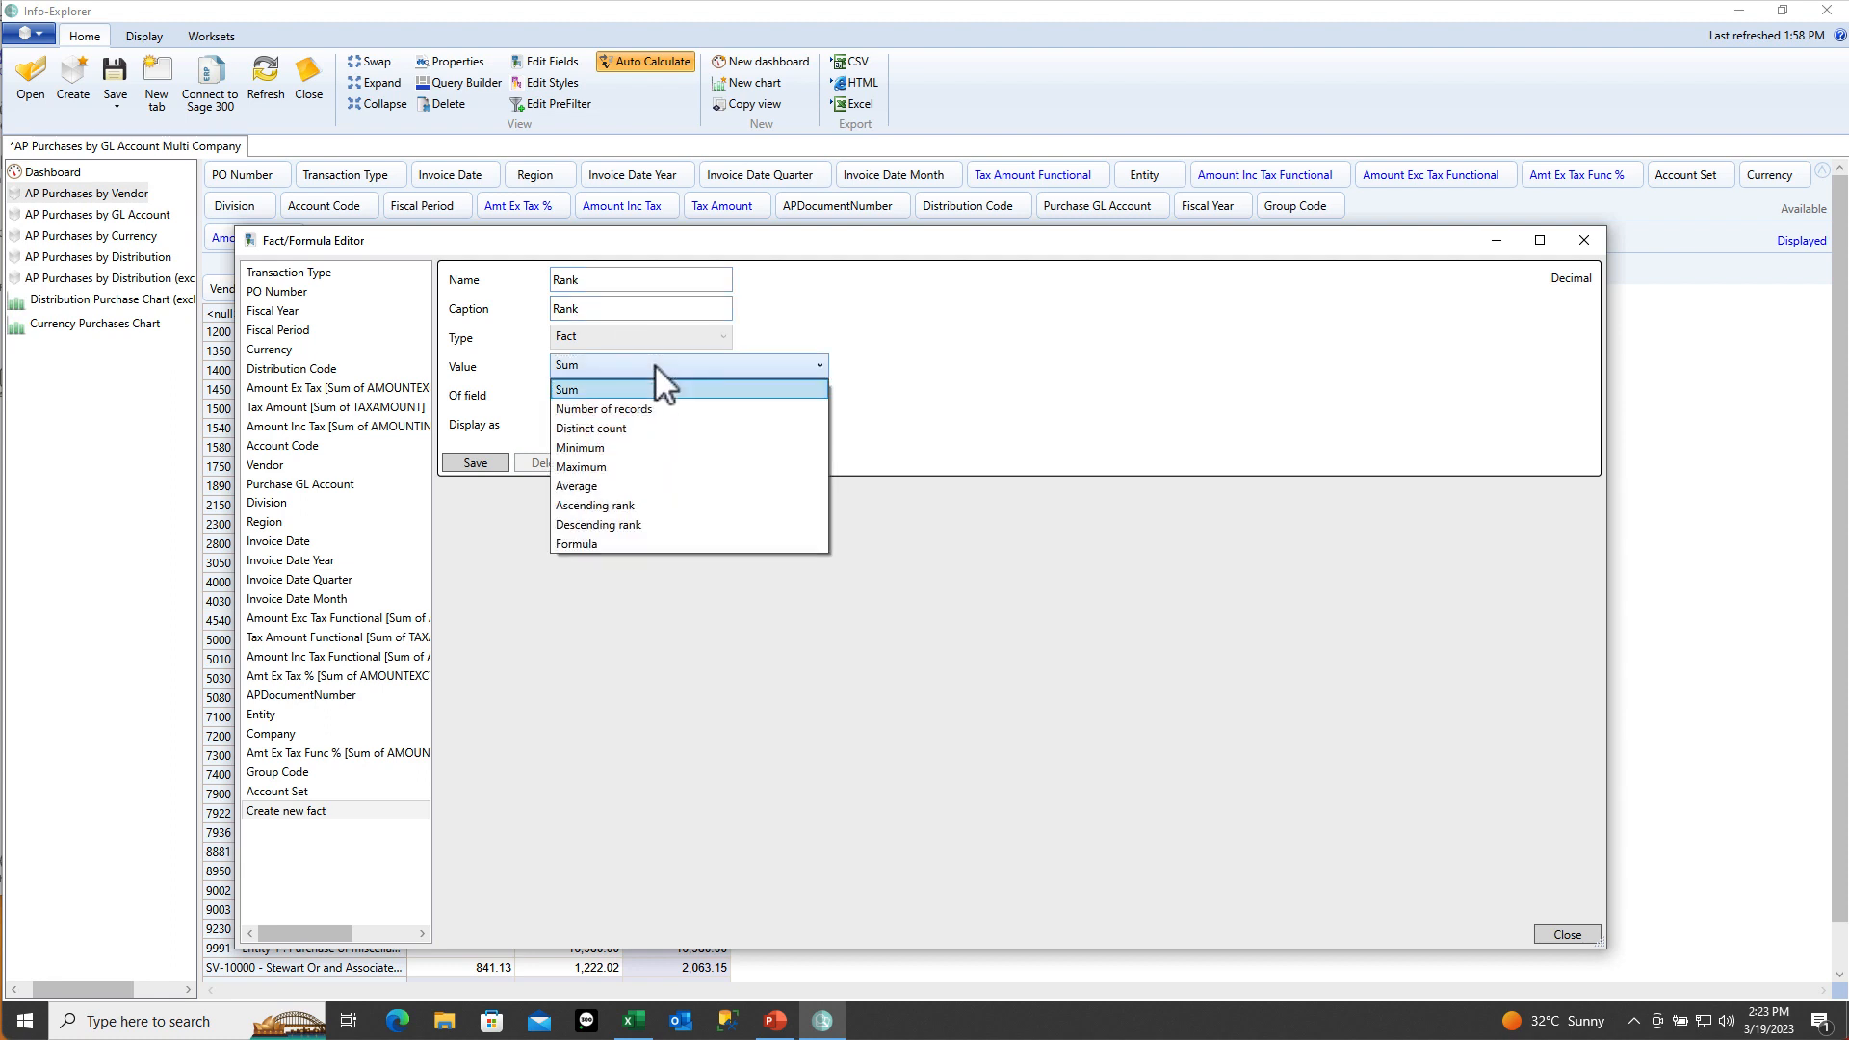
pyautogui.click(621, 523)
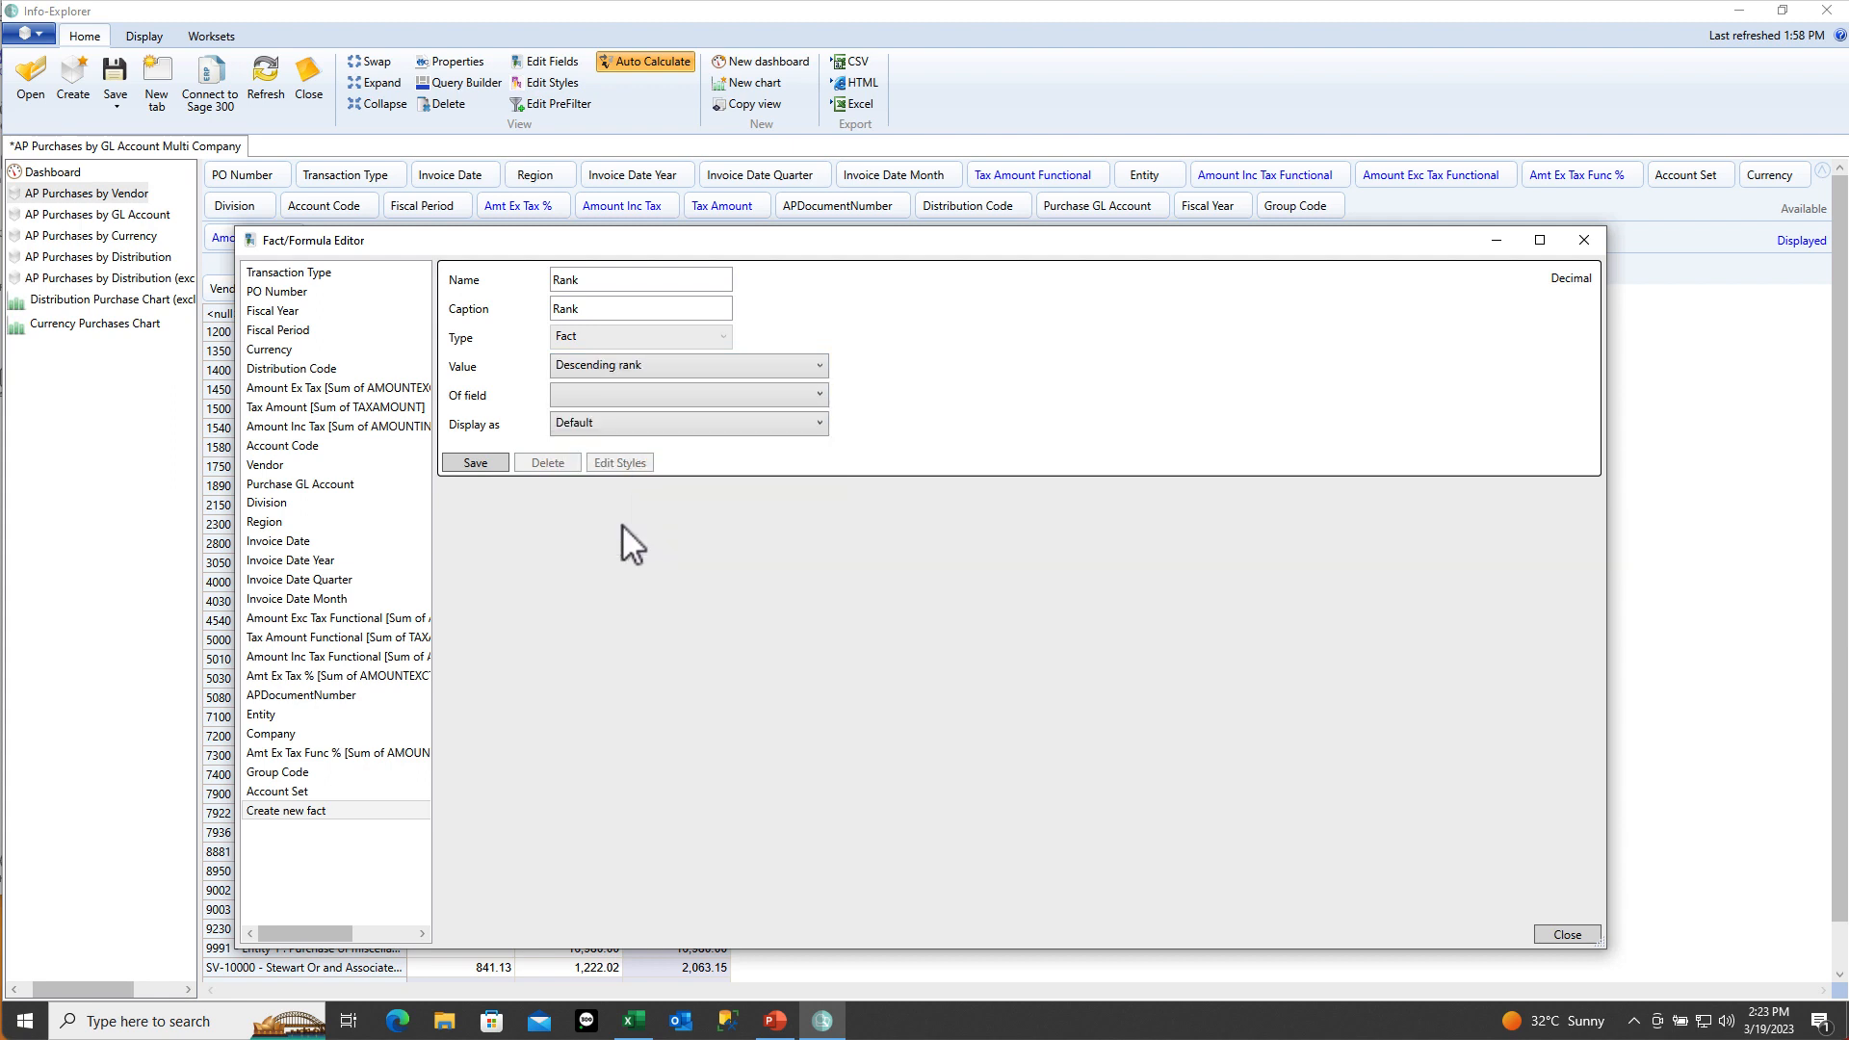
pyautogui.click(638, 397)
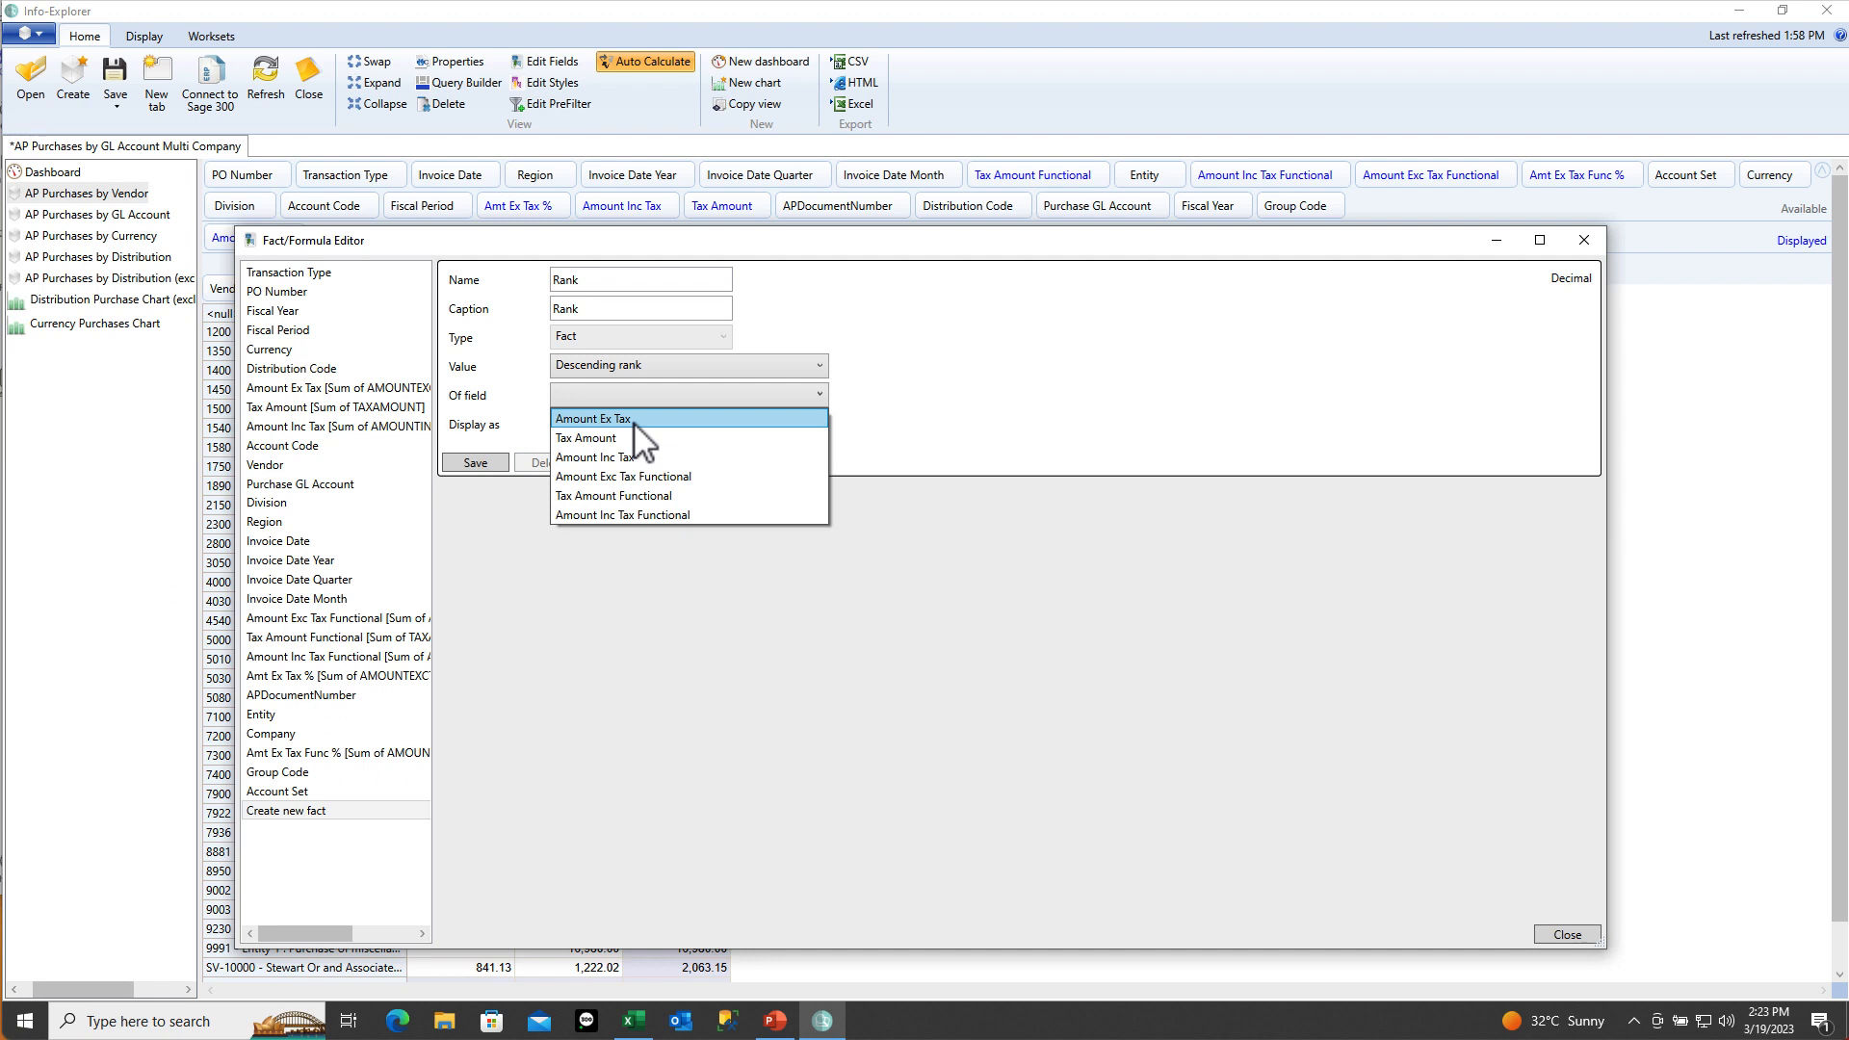
pyautogui.click(634, 420)
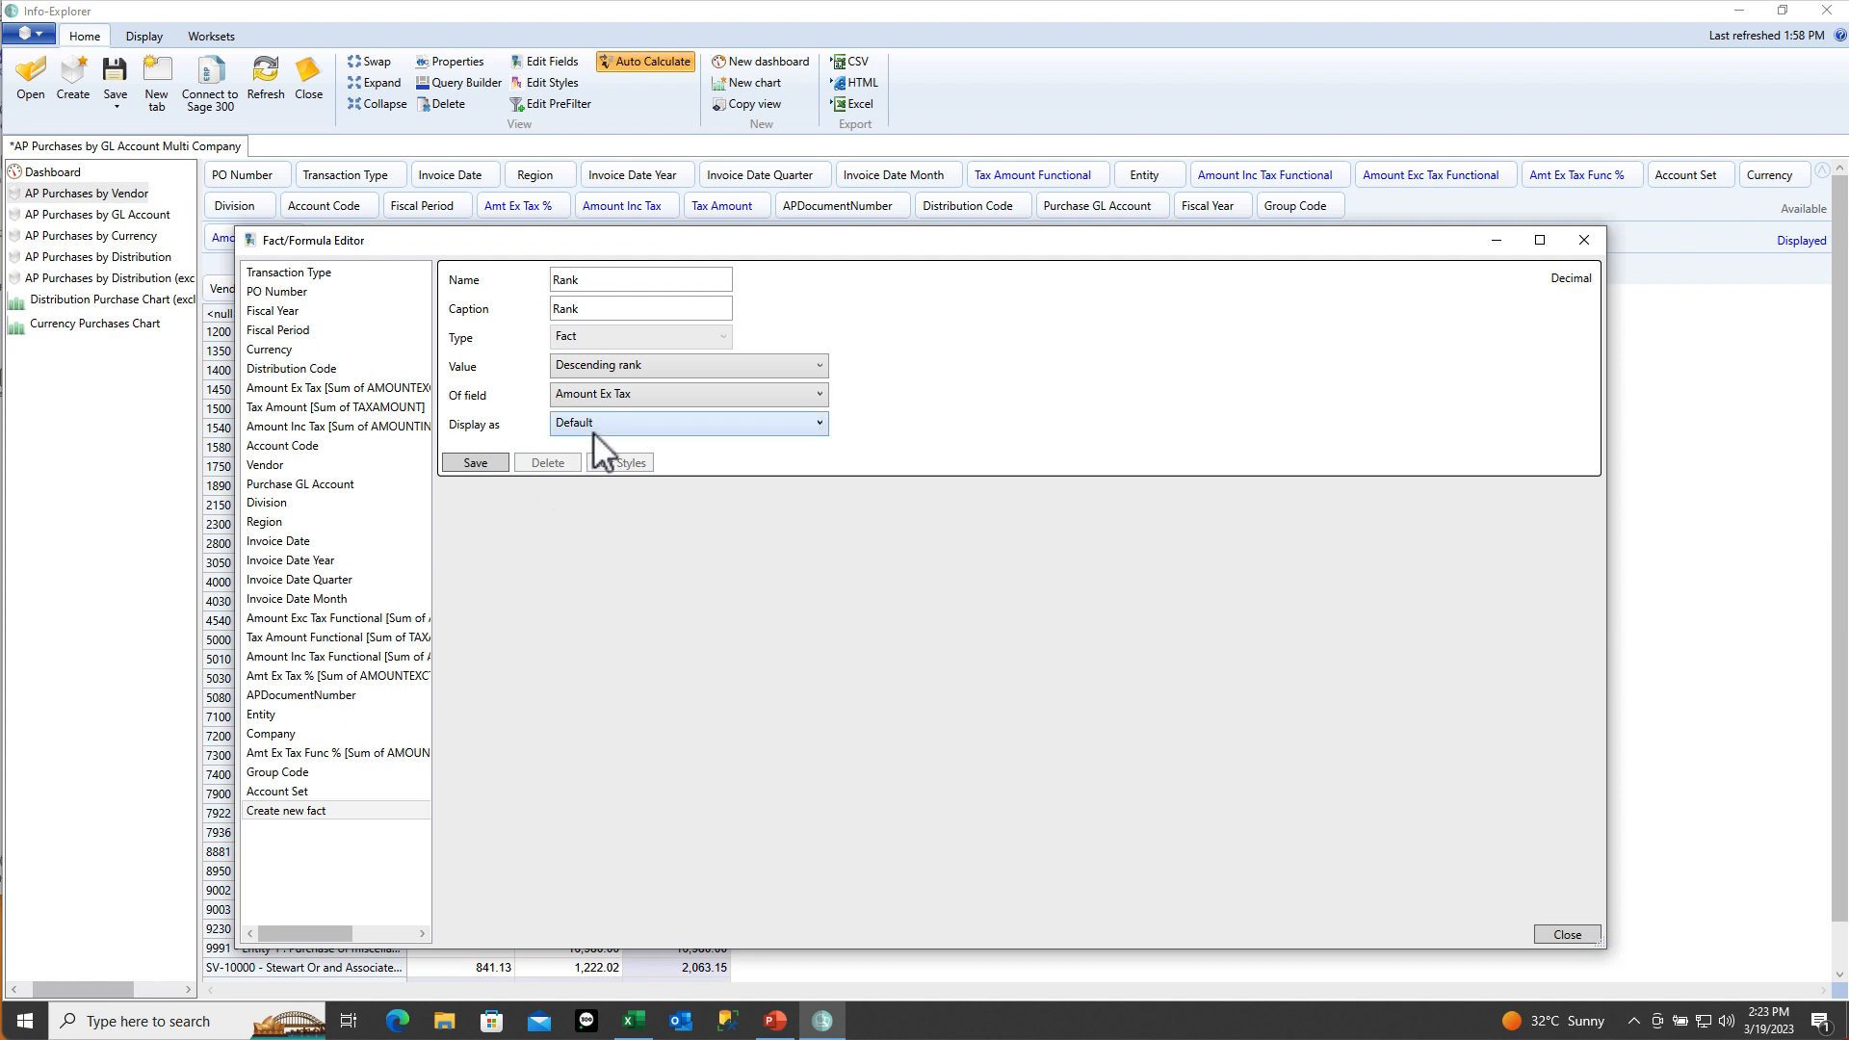
pyautogui.click(474, 463)
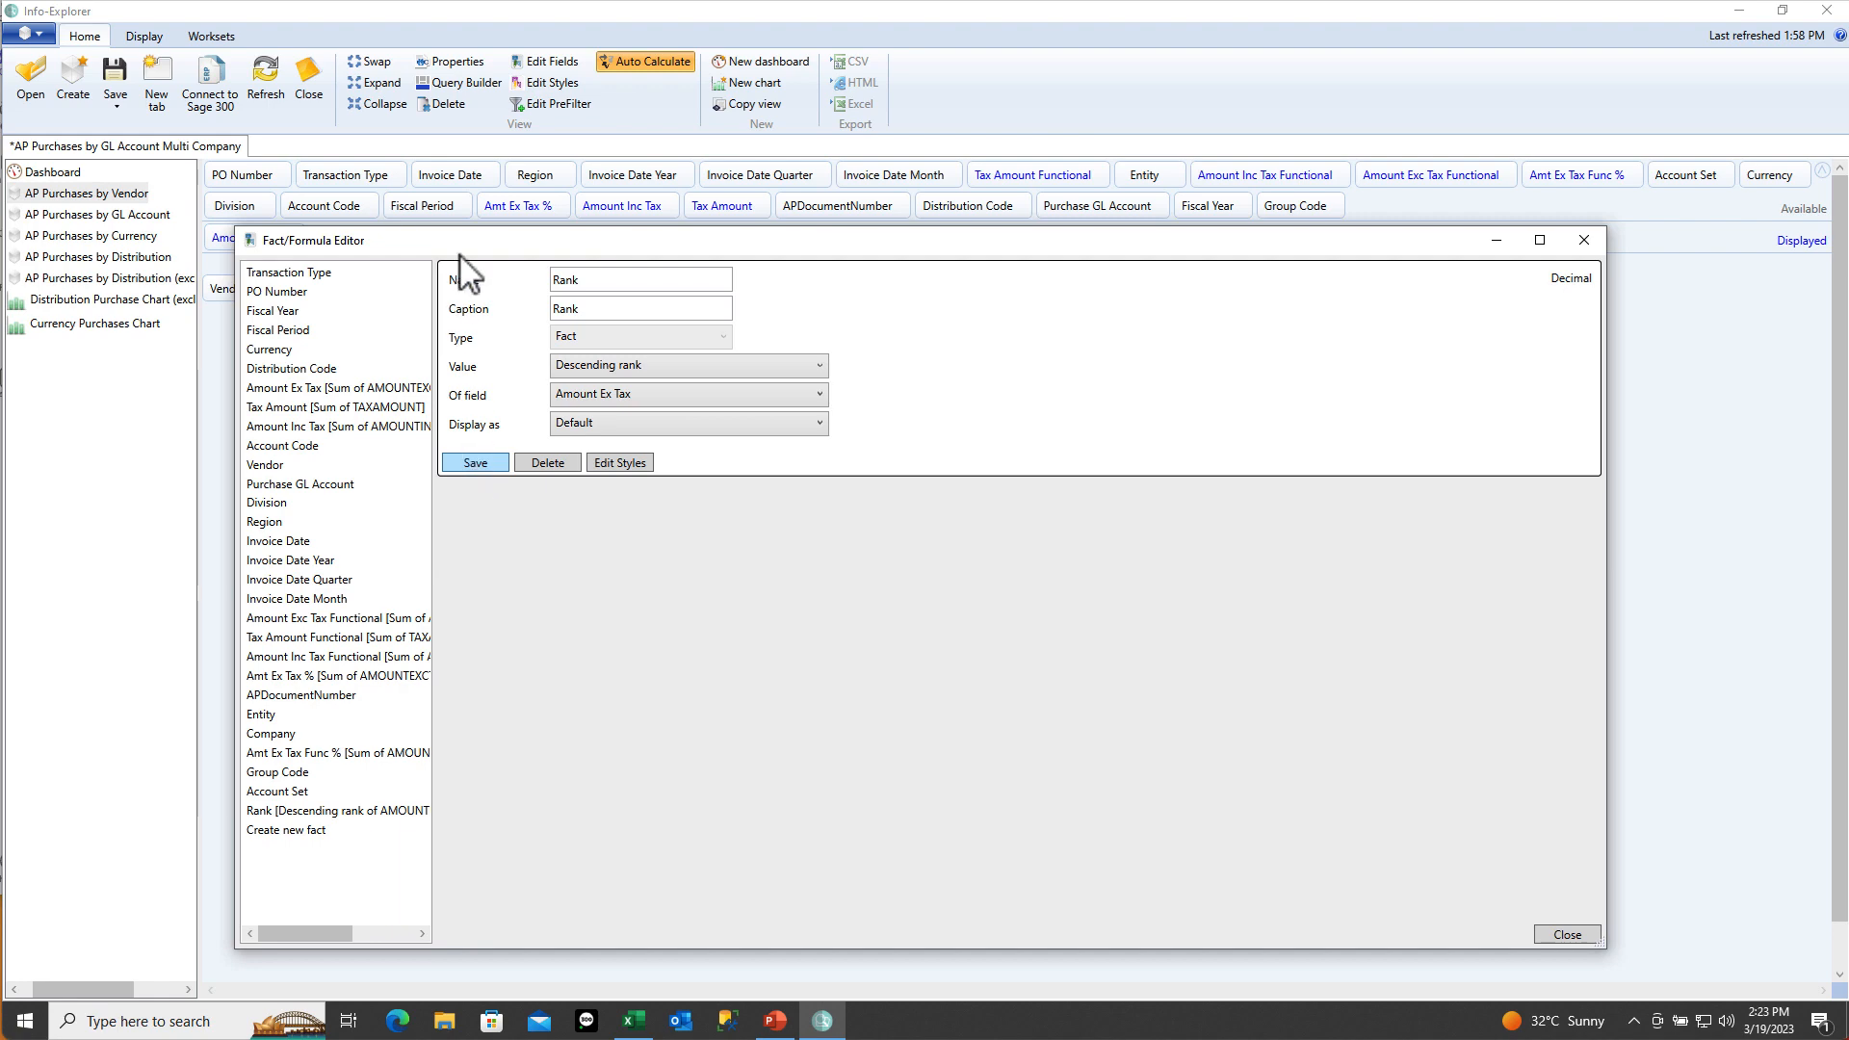
pyautogui.moveTo(463, 247); pyautogui.dragTo(887, 282)
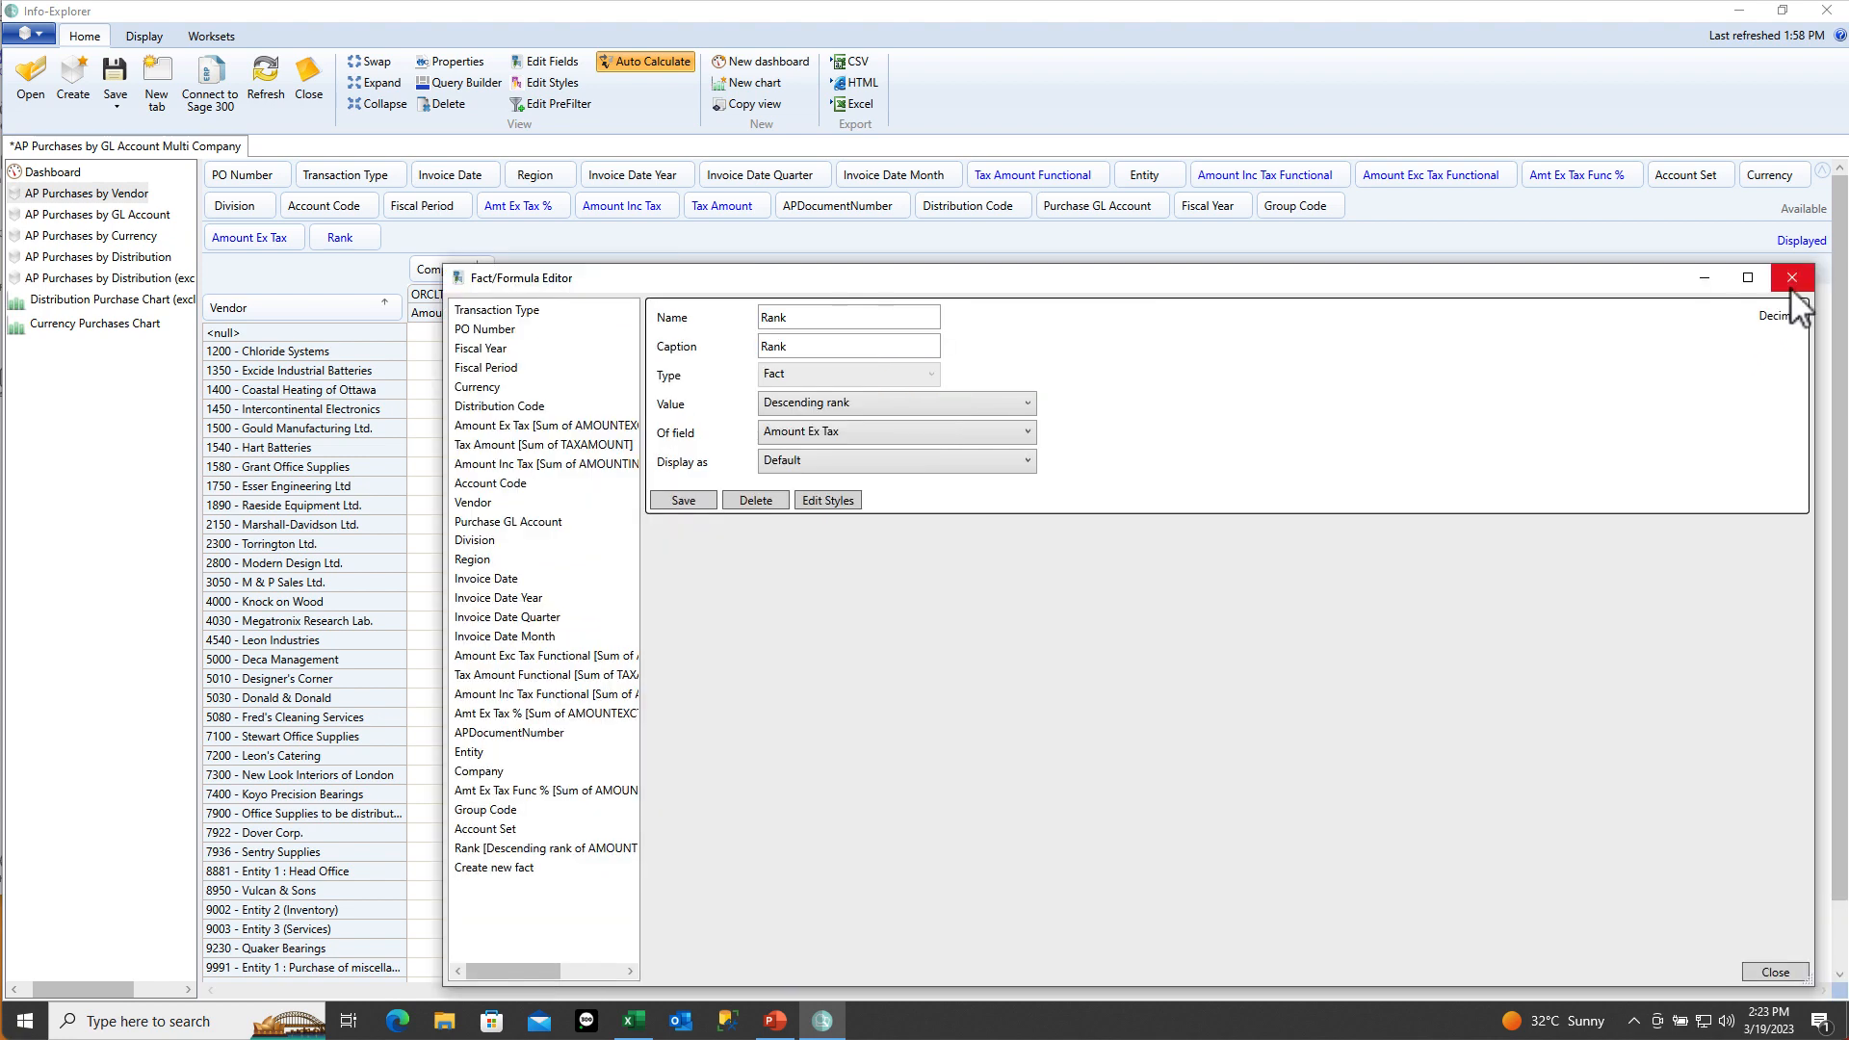
pyautogui.click(1791, 281)
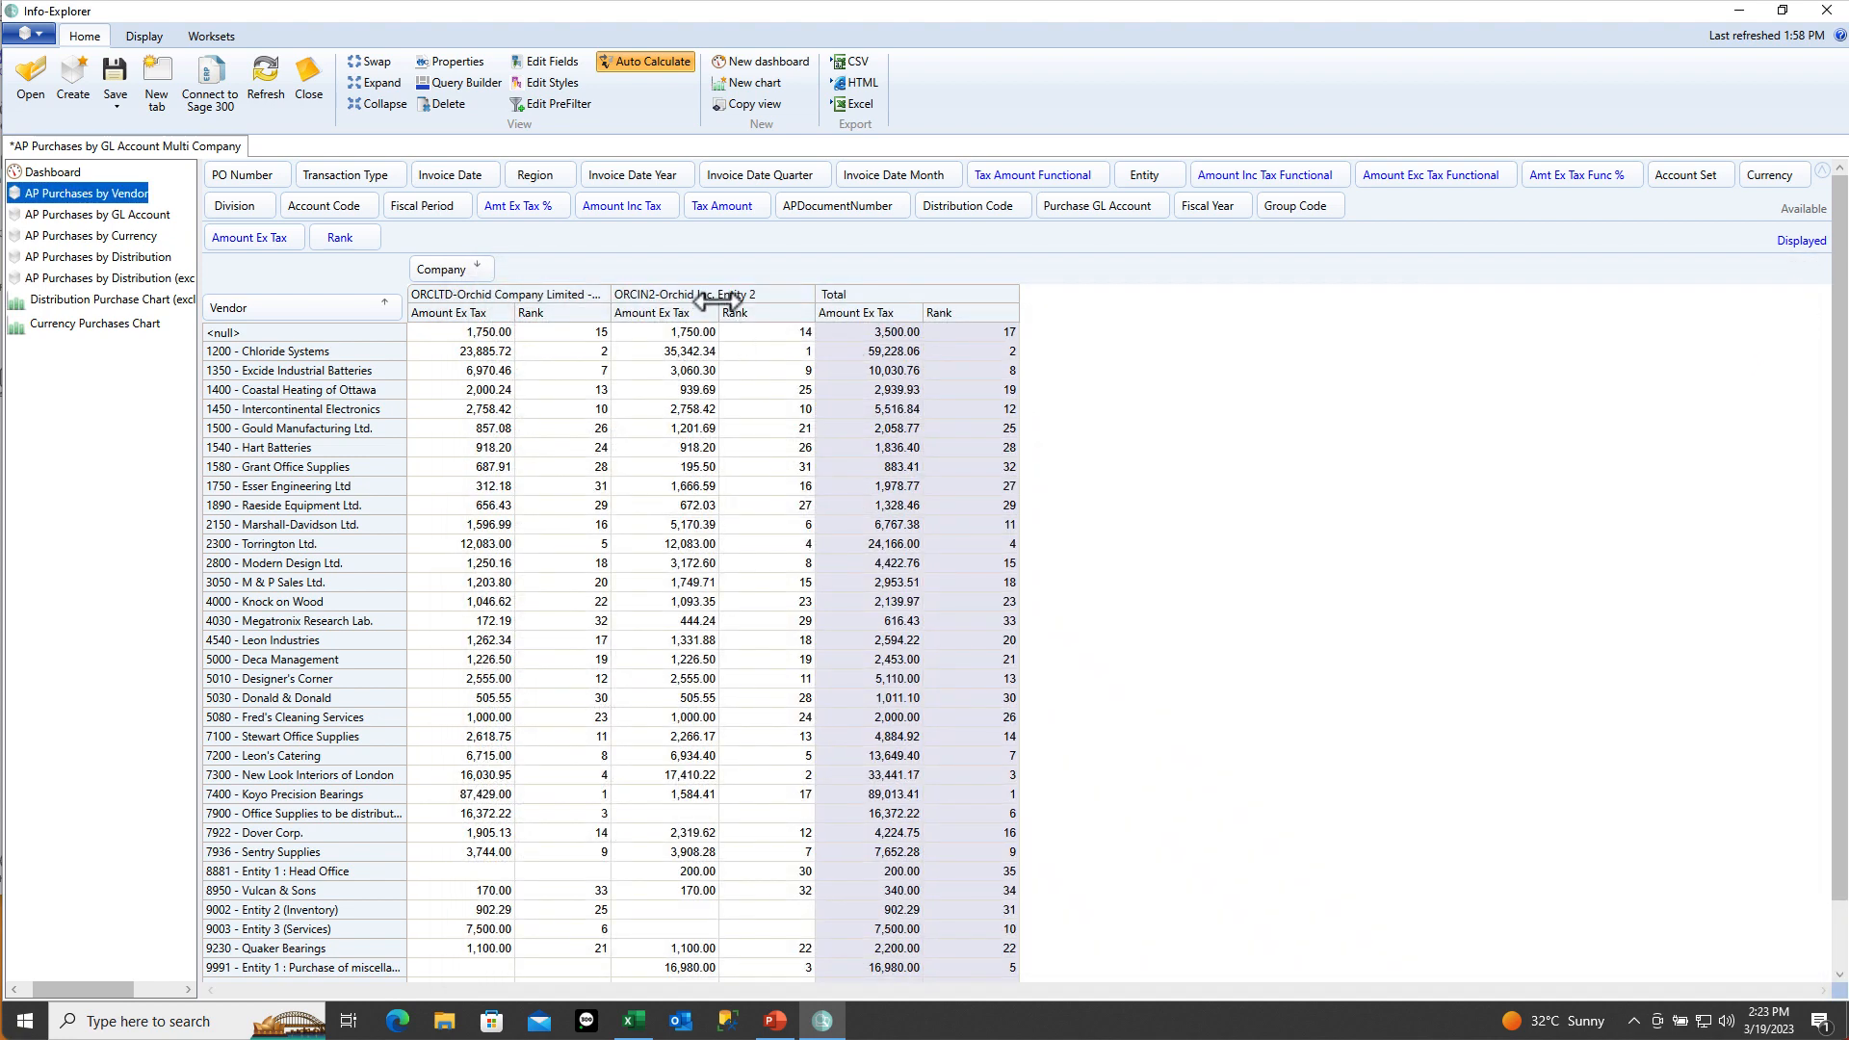
# Sort vendors by Total Rank; note Koyo Precision Bearings ranks 17 in ORCIN2 and 1 in ORCLTD
pyautogui.rightClick(985, 323)
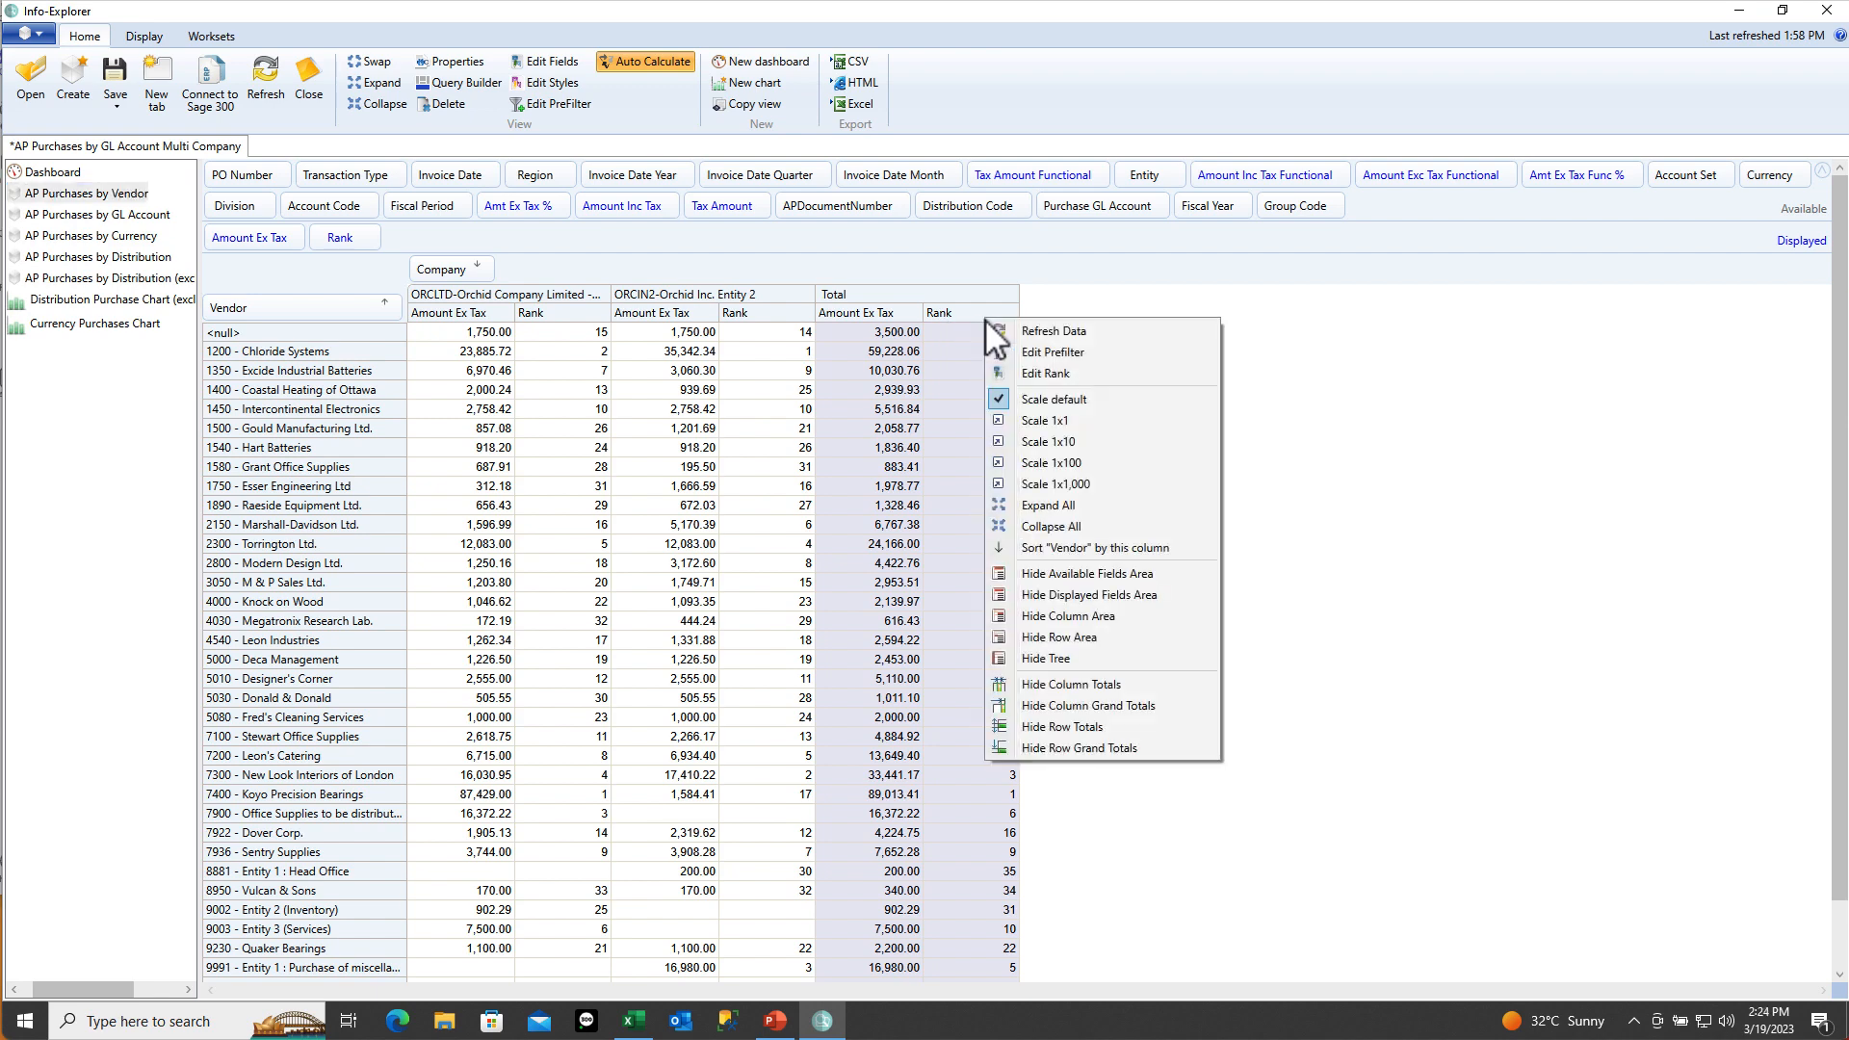
pyautogui.click(1019, 551)
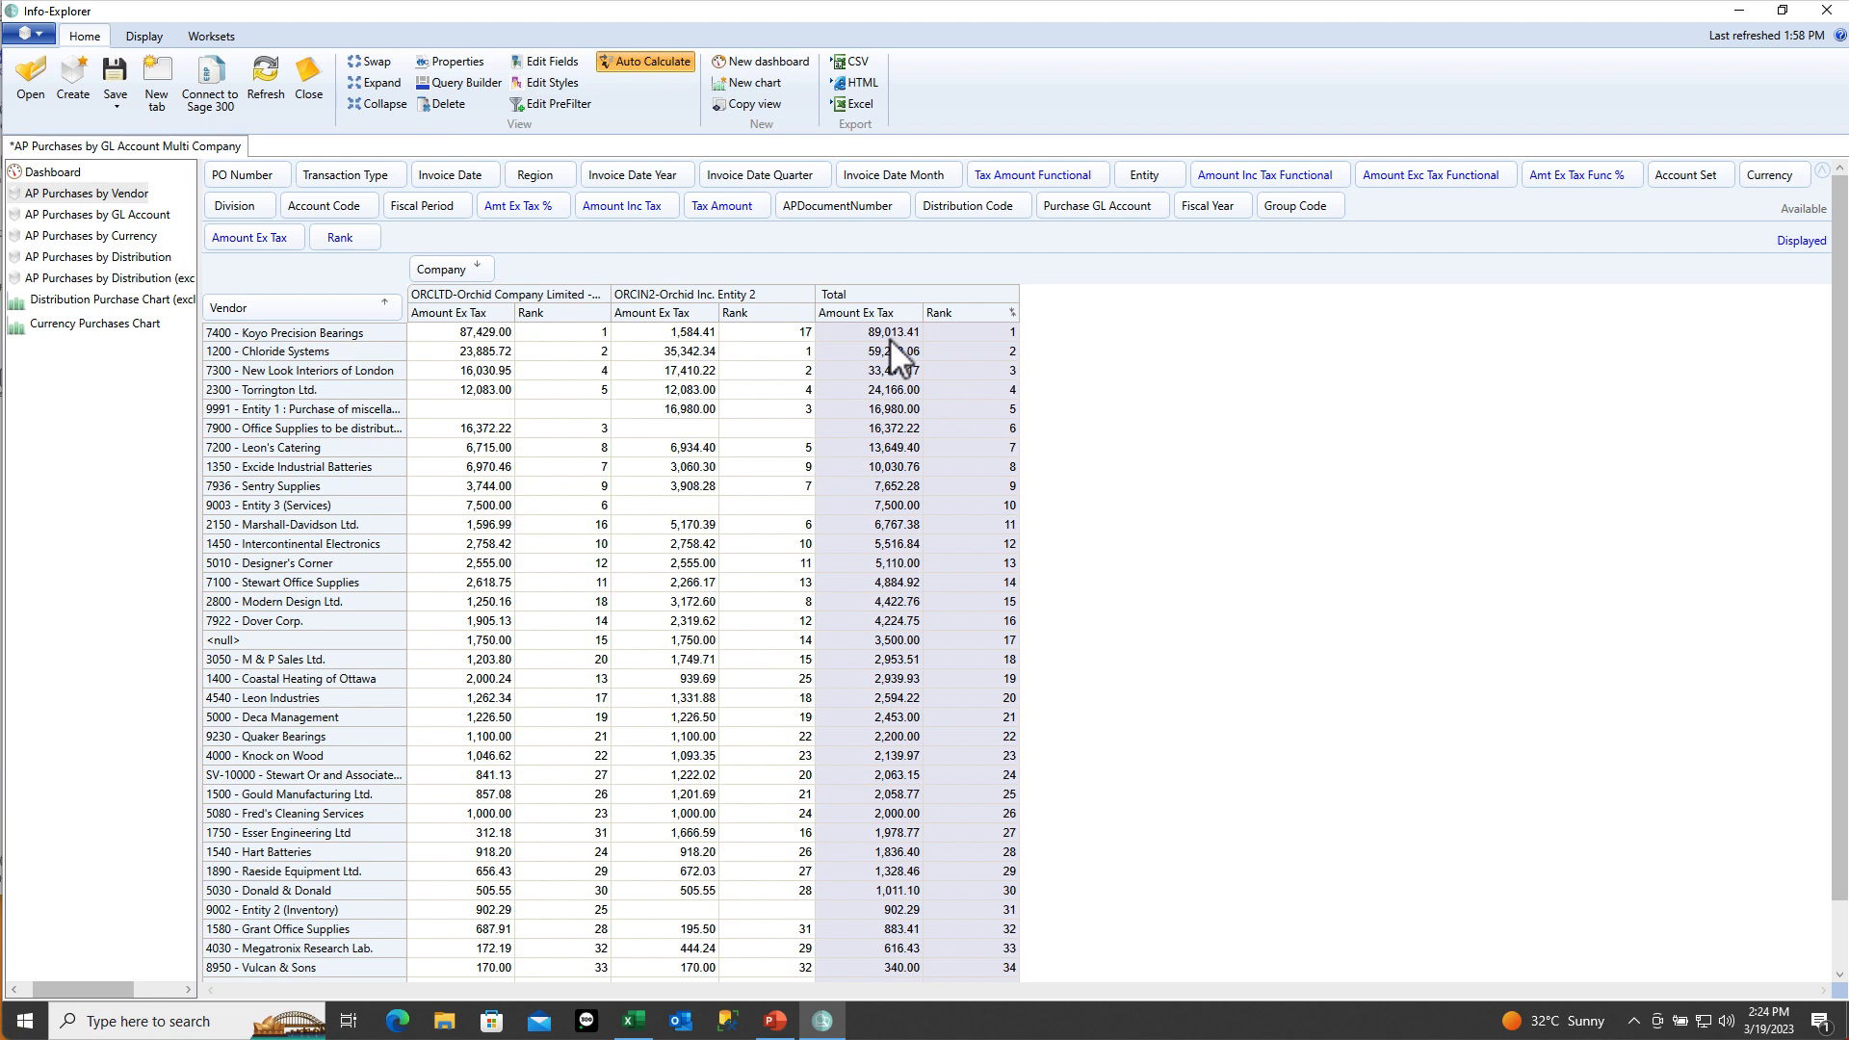
pyautogui.click(790, 333)
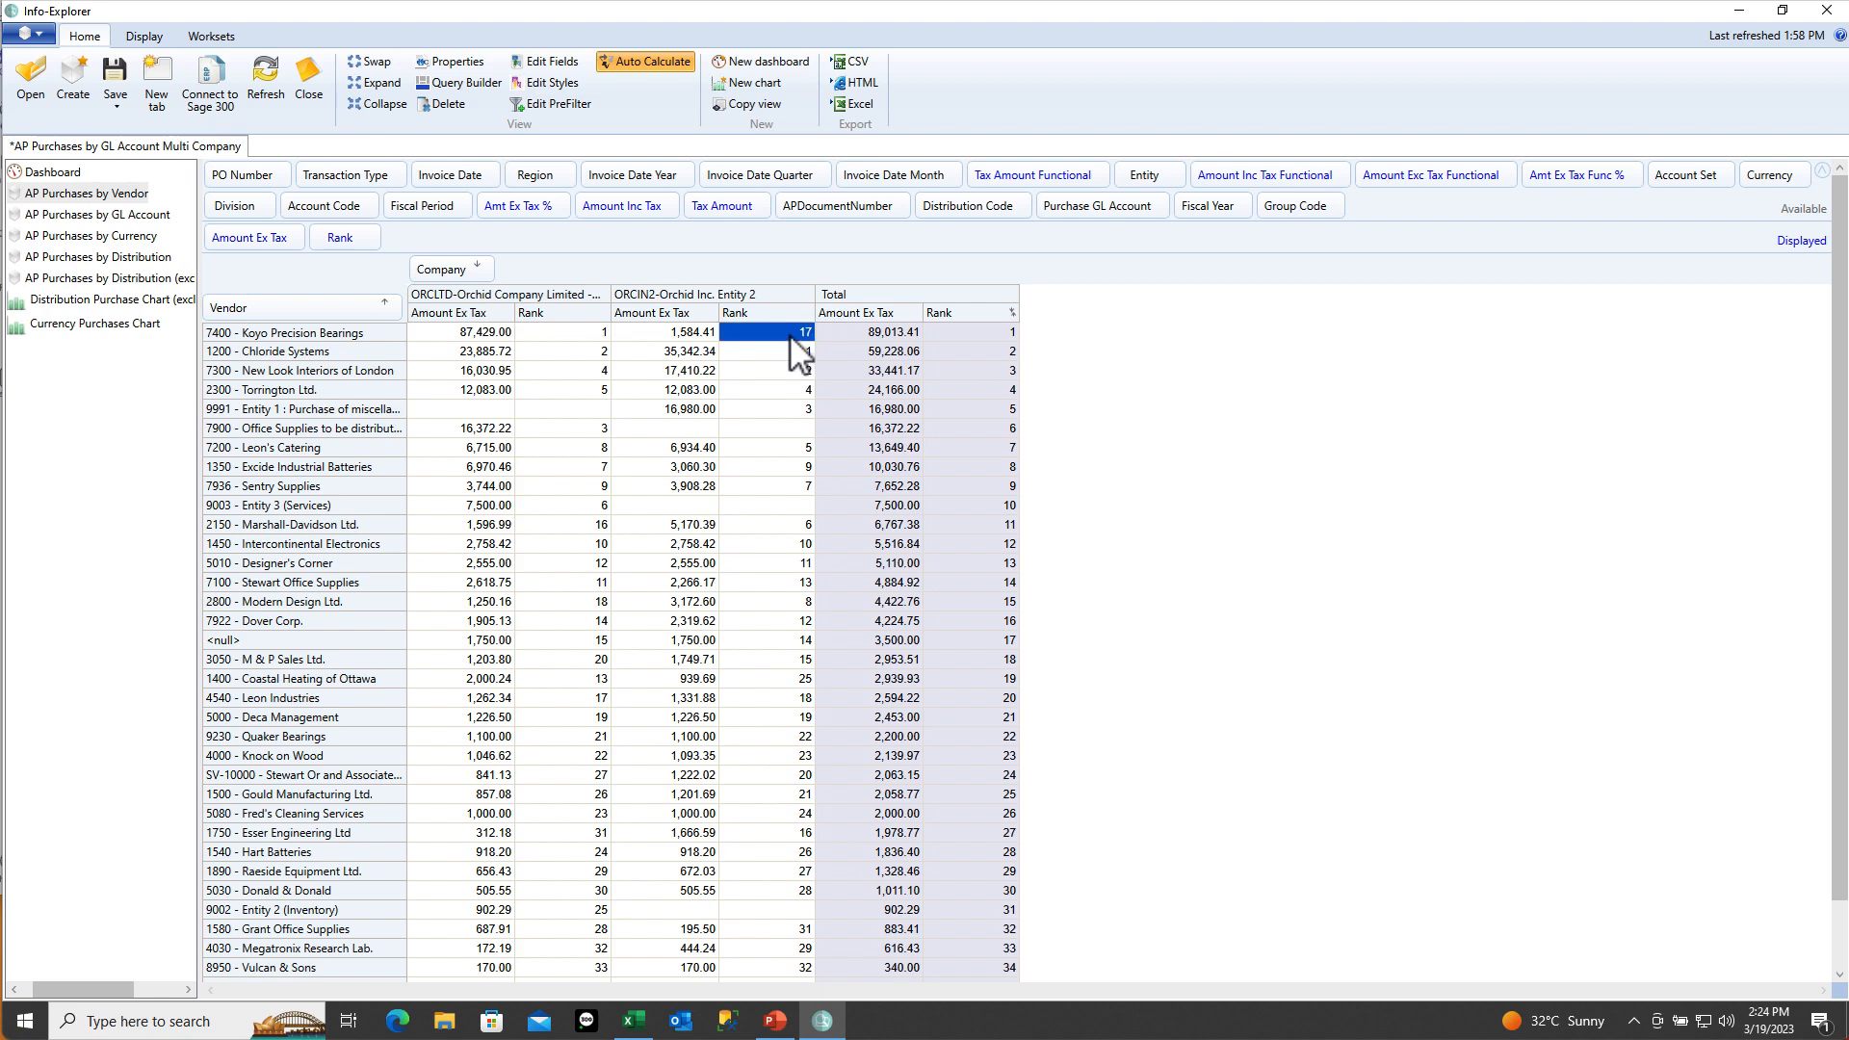
pyautogui.click(579, 337)
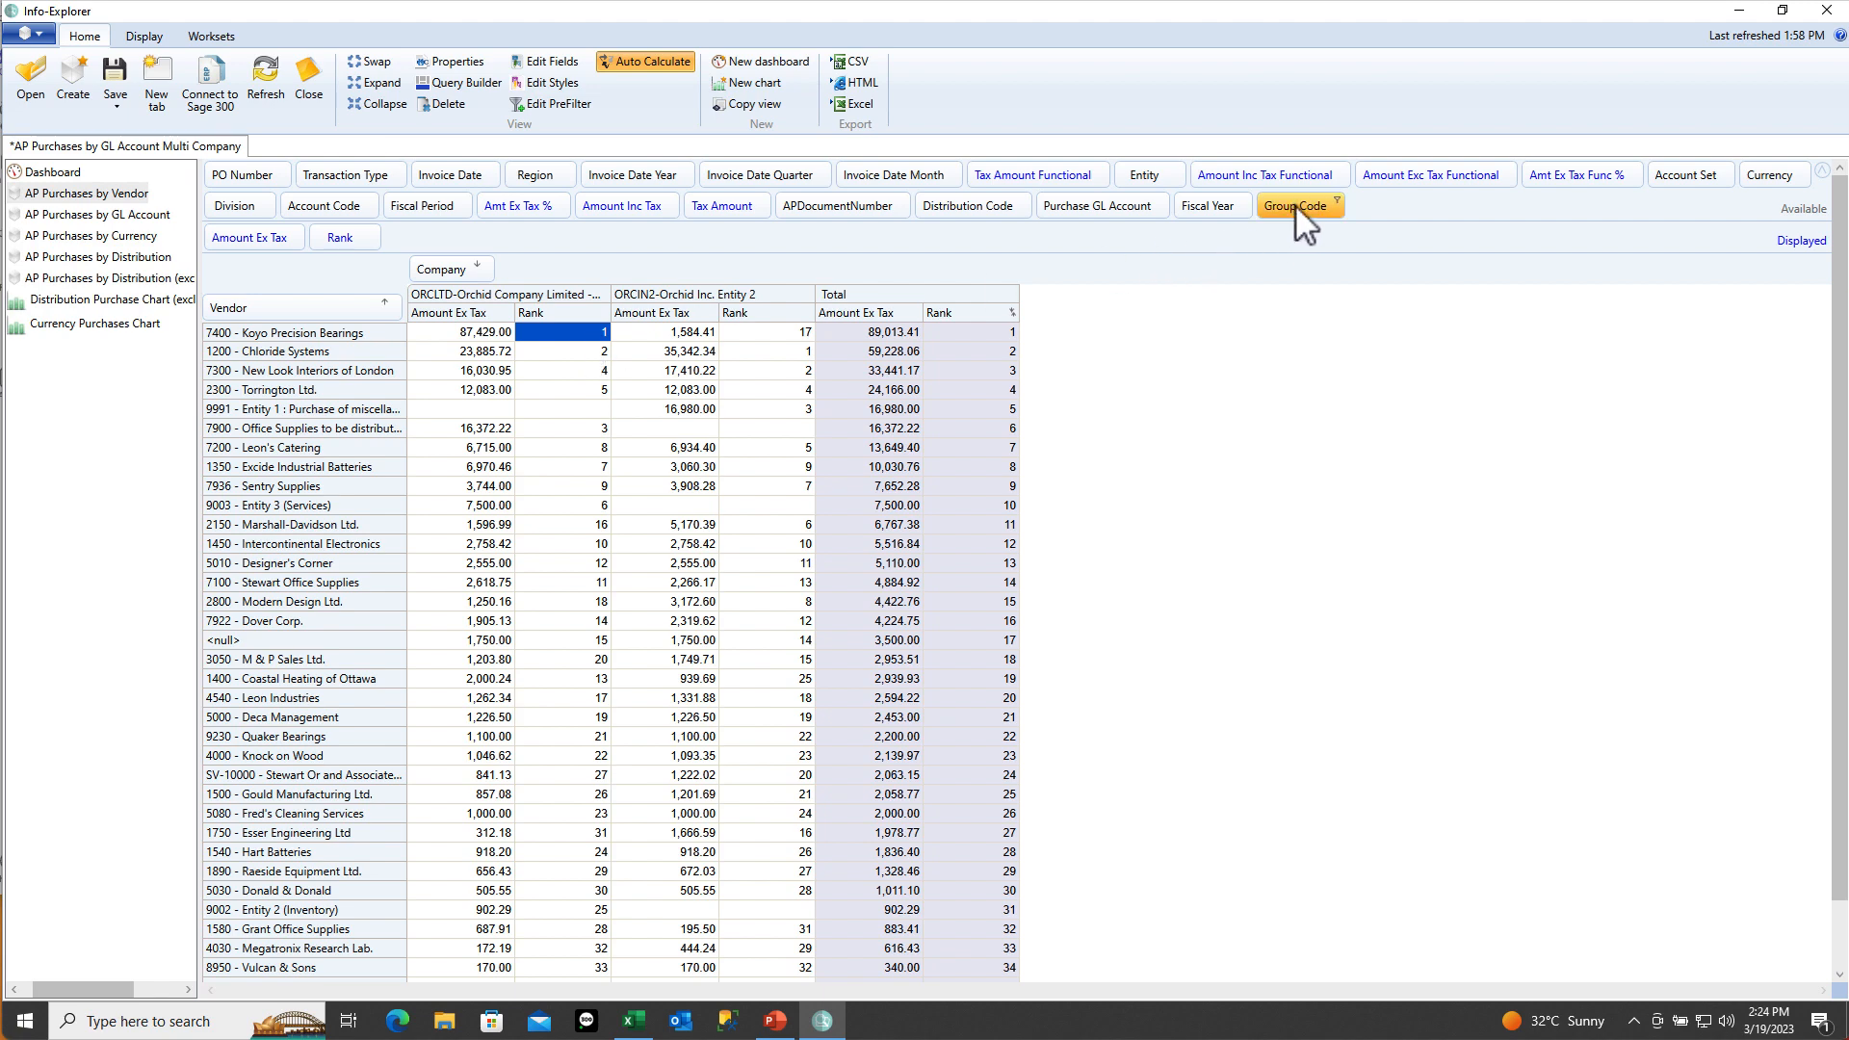
# Group vendor rows by Group Code and review the ASC Total rank of 7 and the INV ranks
pyautogui.moveTo(1294, 205); pyautogui.dragTo(235, 310)
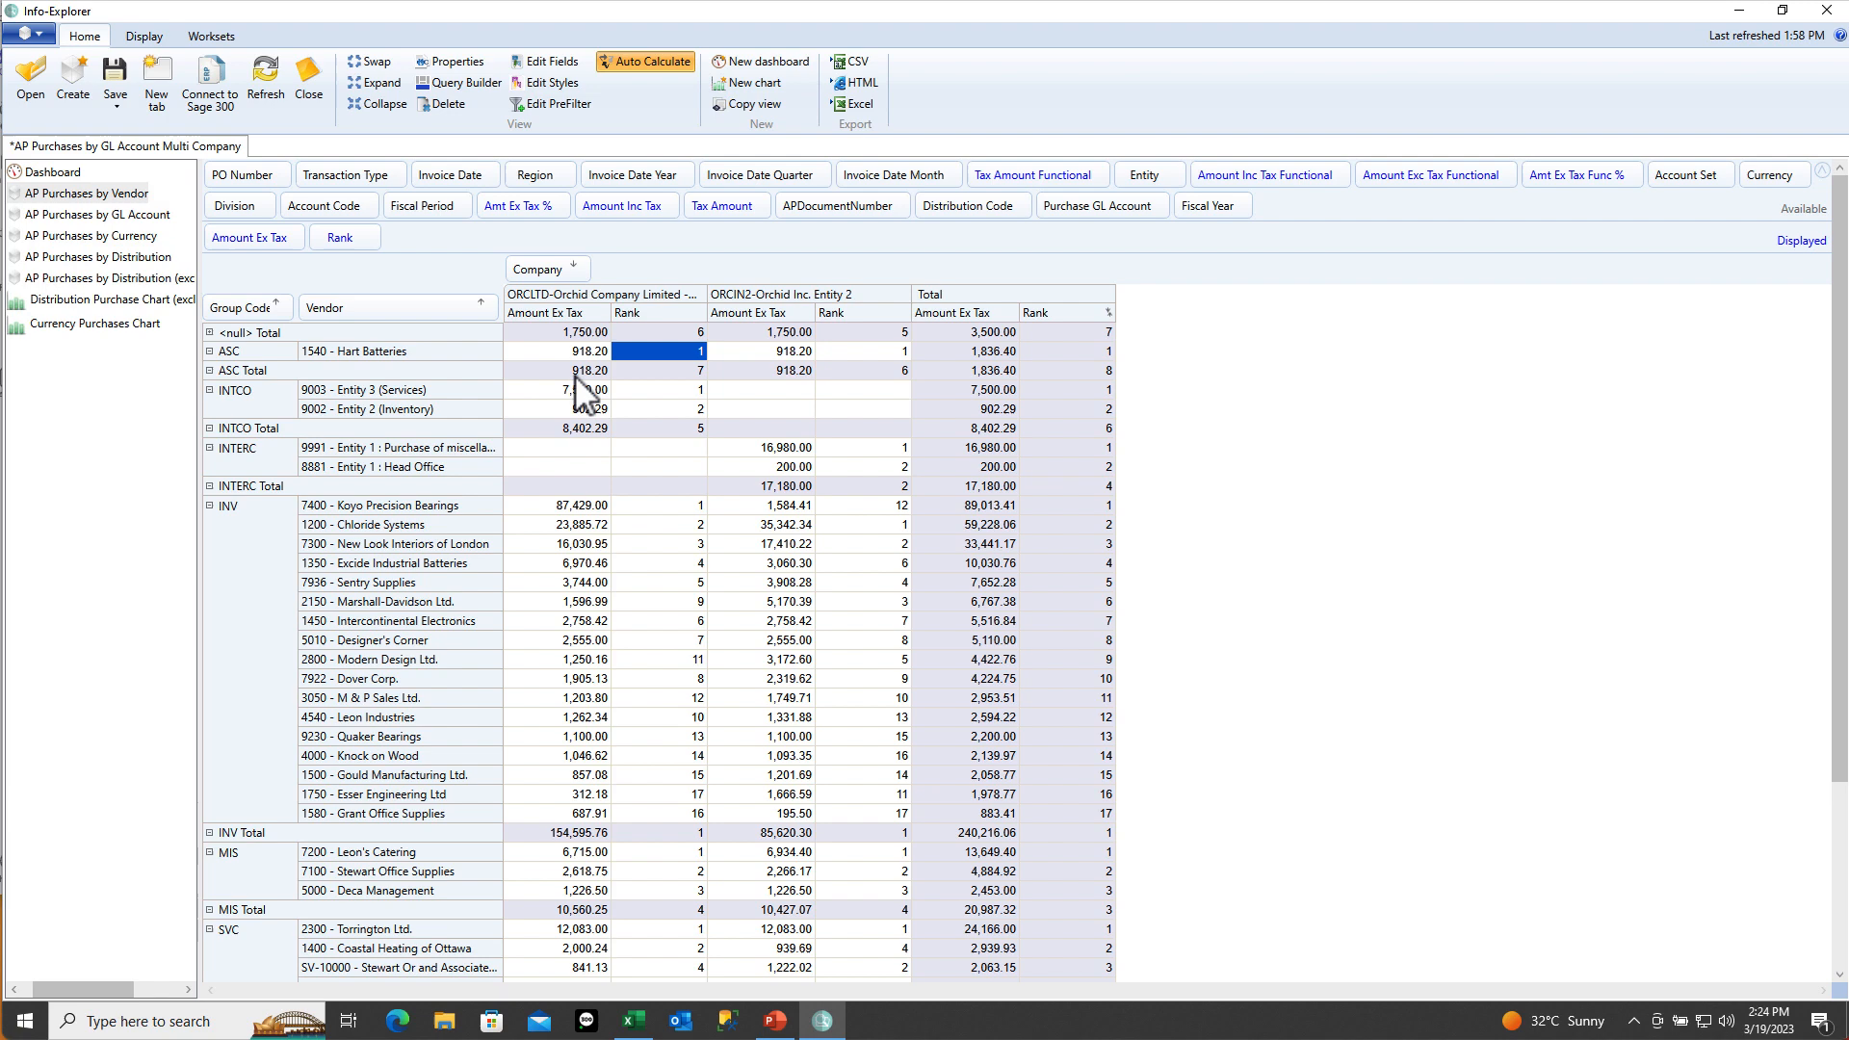
pyautogui.click(660, 372)
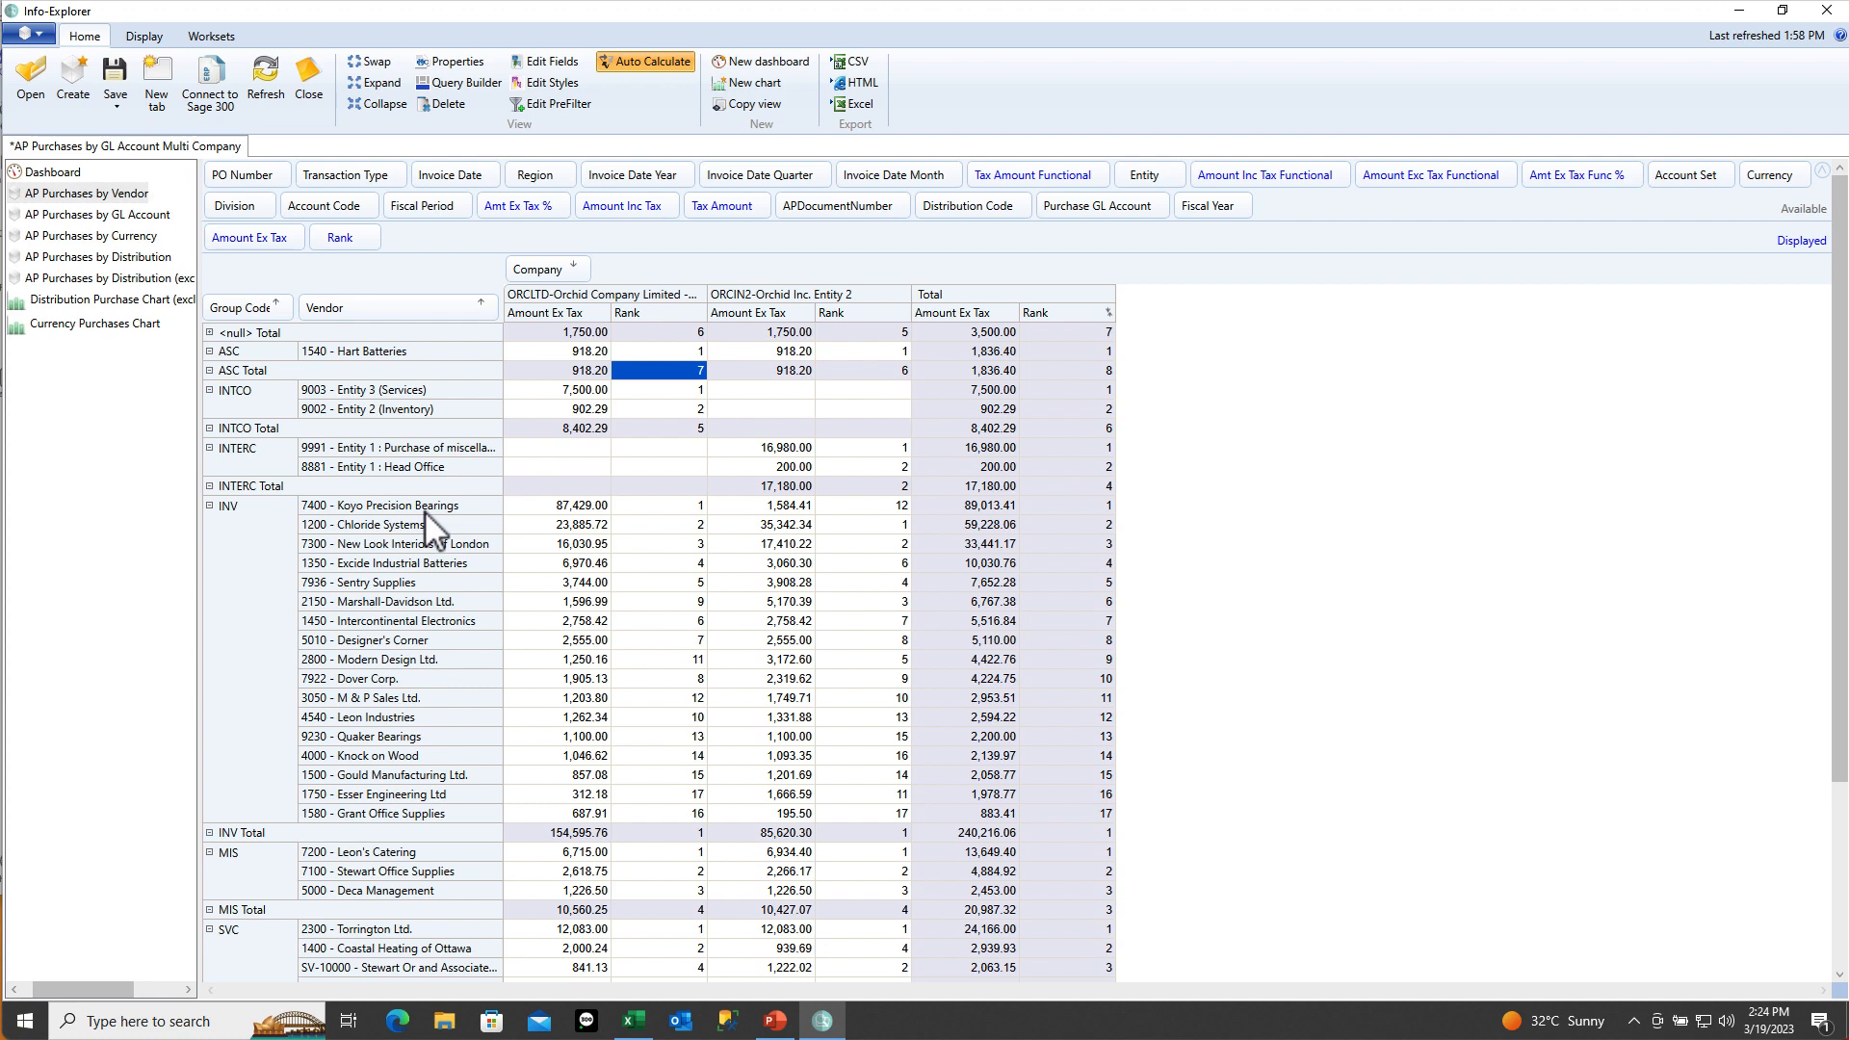
pyautogui.click(655, 510)
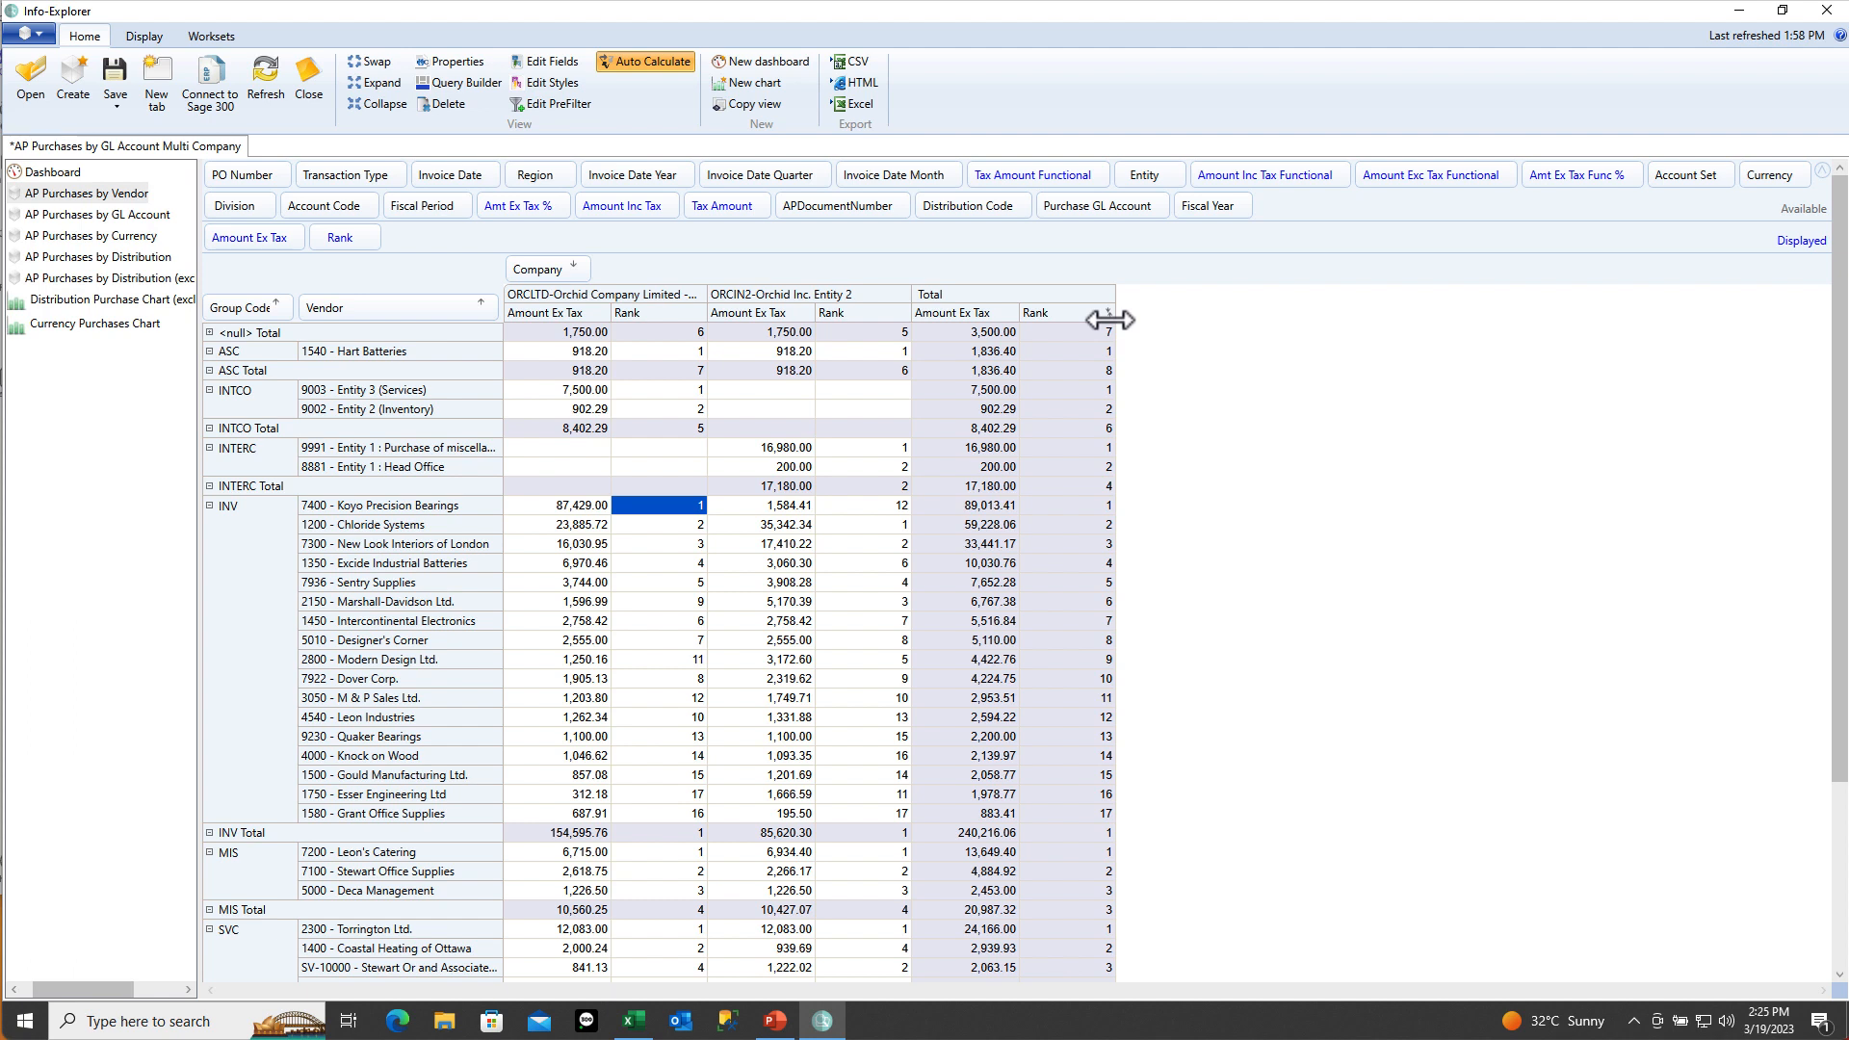
pyautogui.click(643, 834)
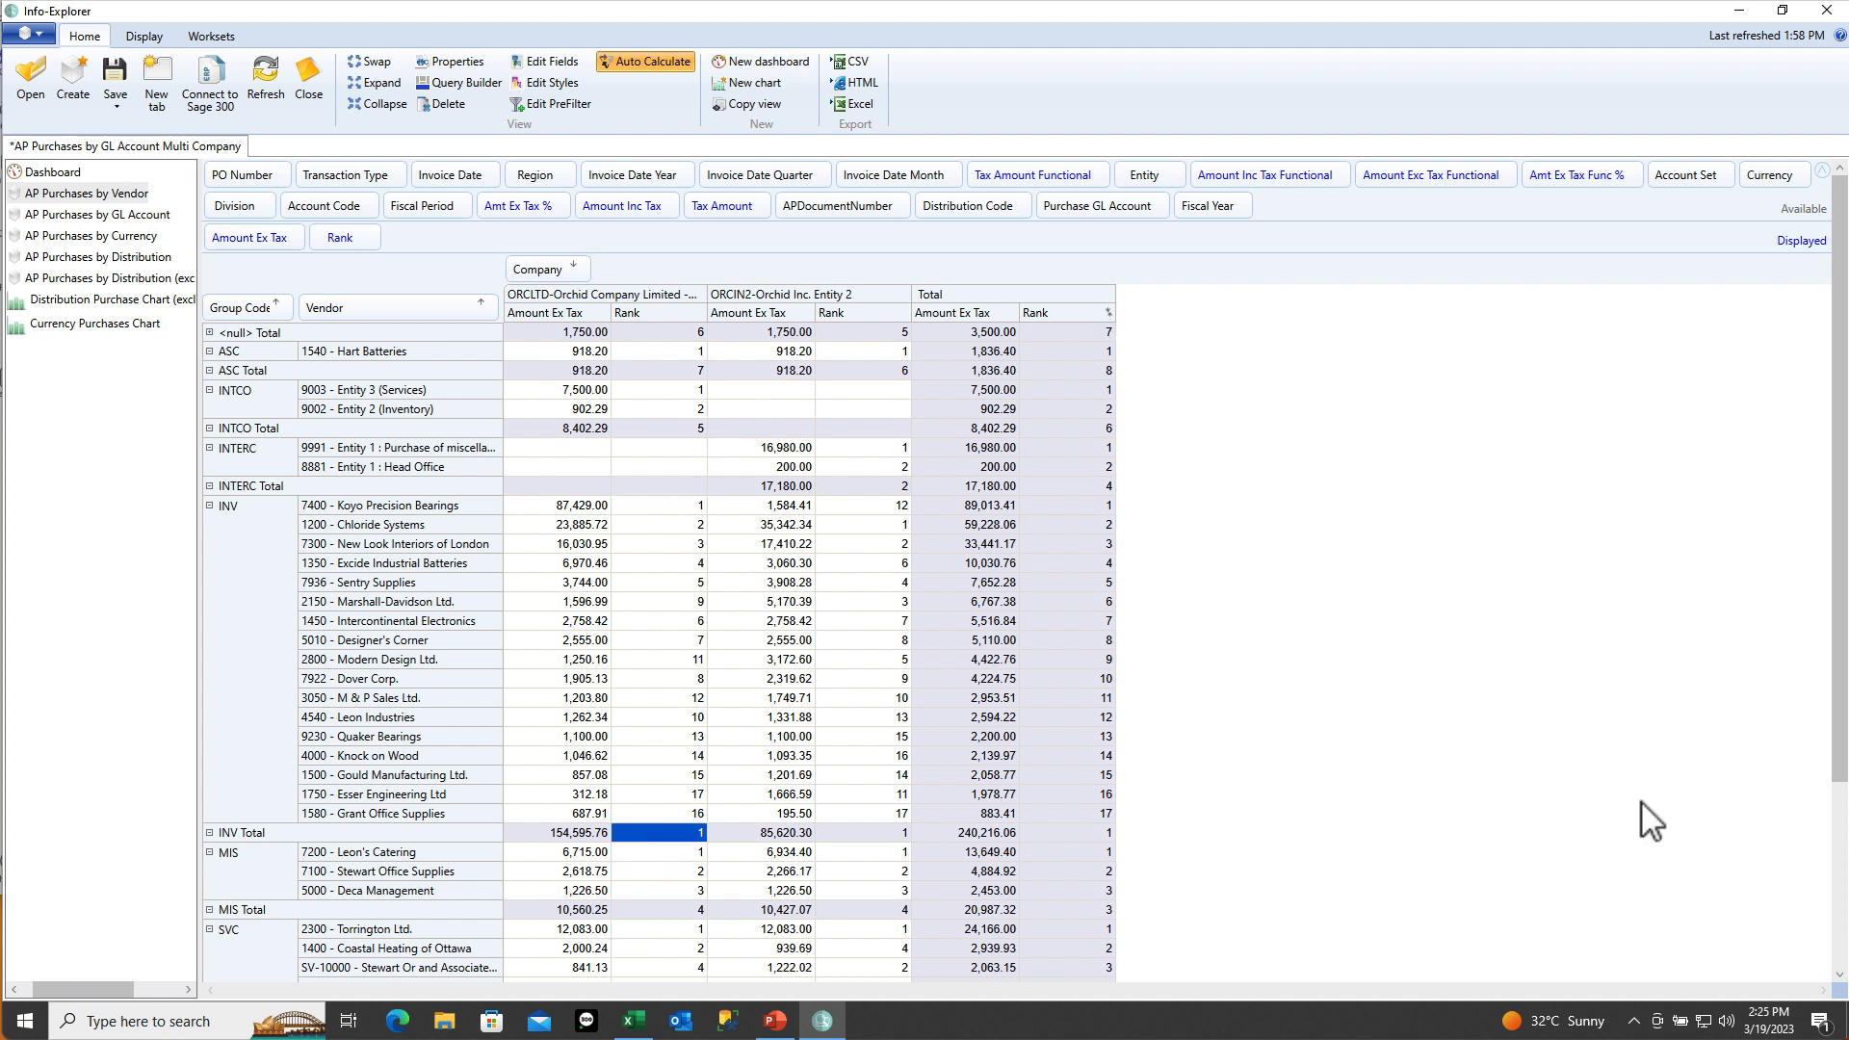
# Remove Group Code from the rows so all vendors form one ranked list
pyautogui.scroll(-3, 1820, 973)
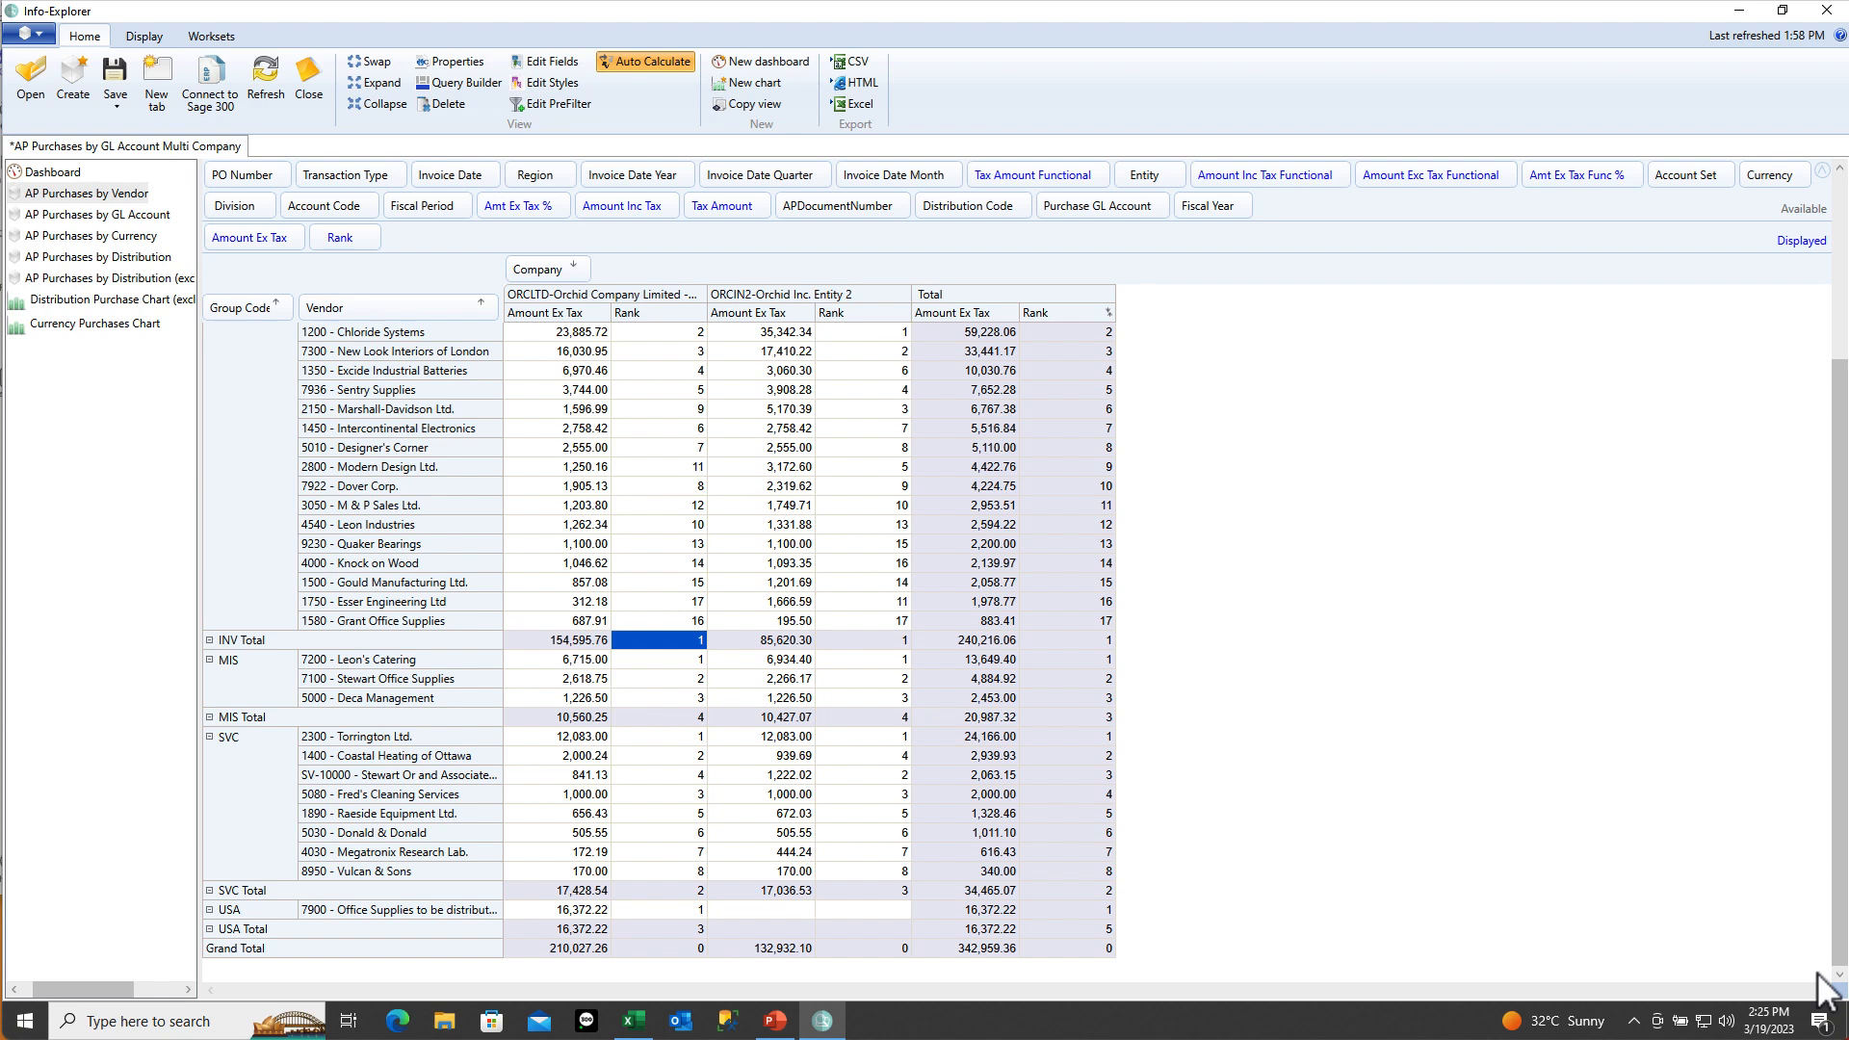
pyautogui.scroll(2, 1824, 987)
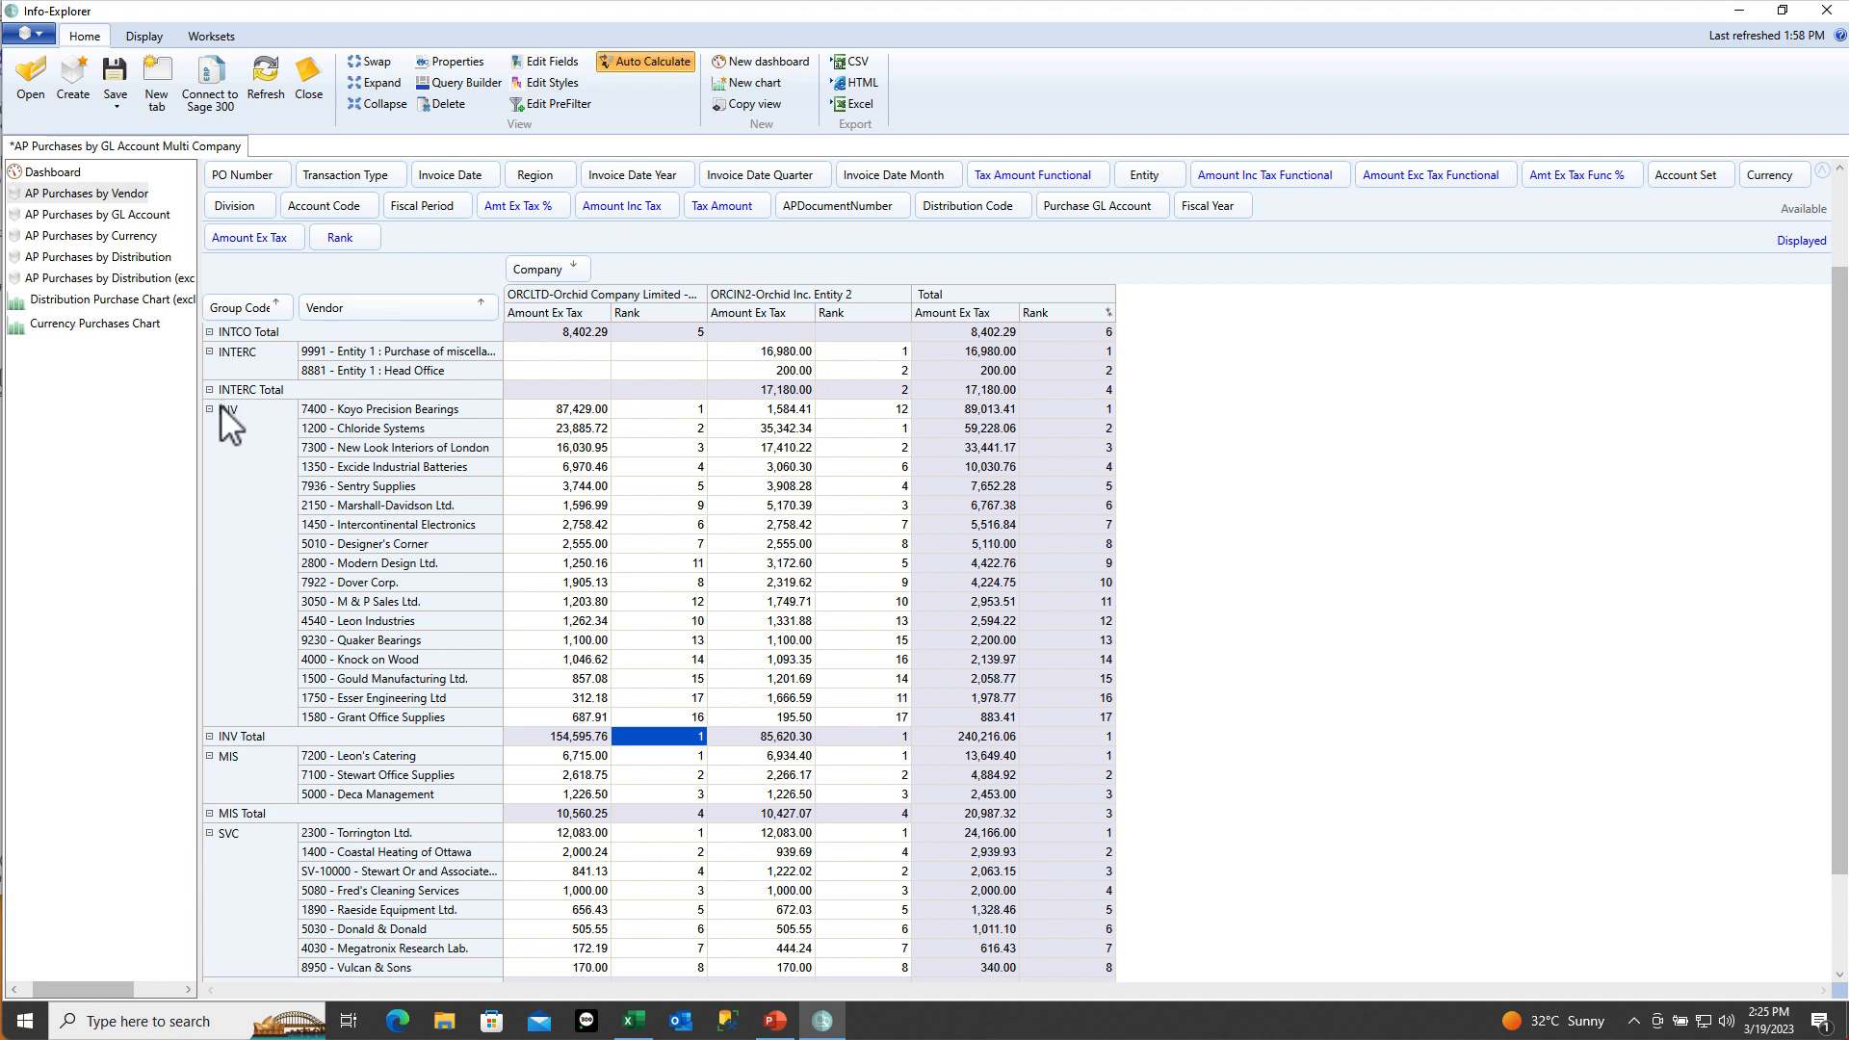
pyautogui.moveTo(237, 293); pyautogui.dragTo(1306, 213)
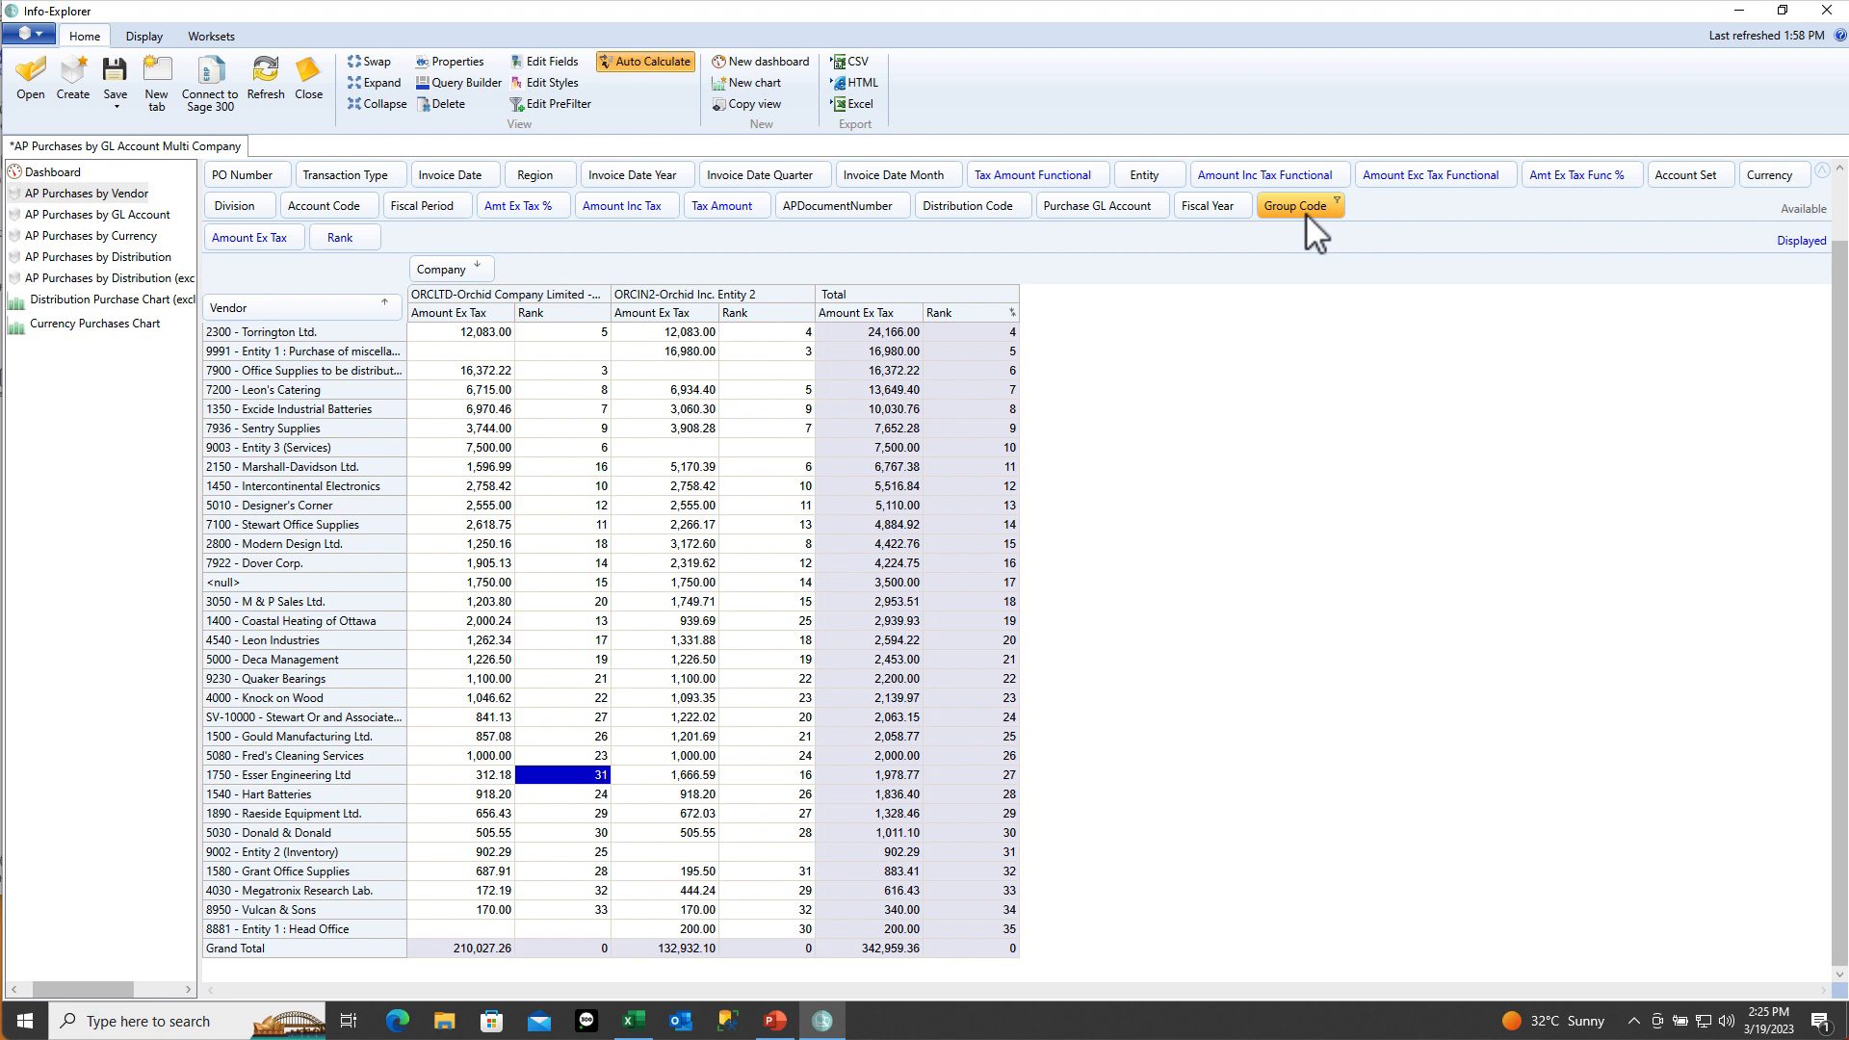
# Show the Rank fact's definition and list its value types, with Descending rank selected
pyautogui.click(544, 64)
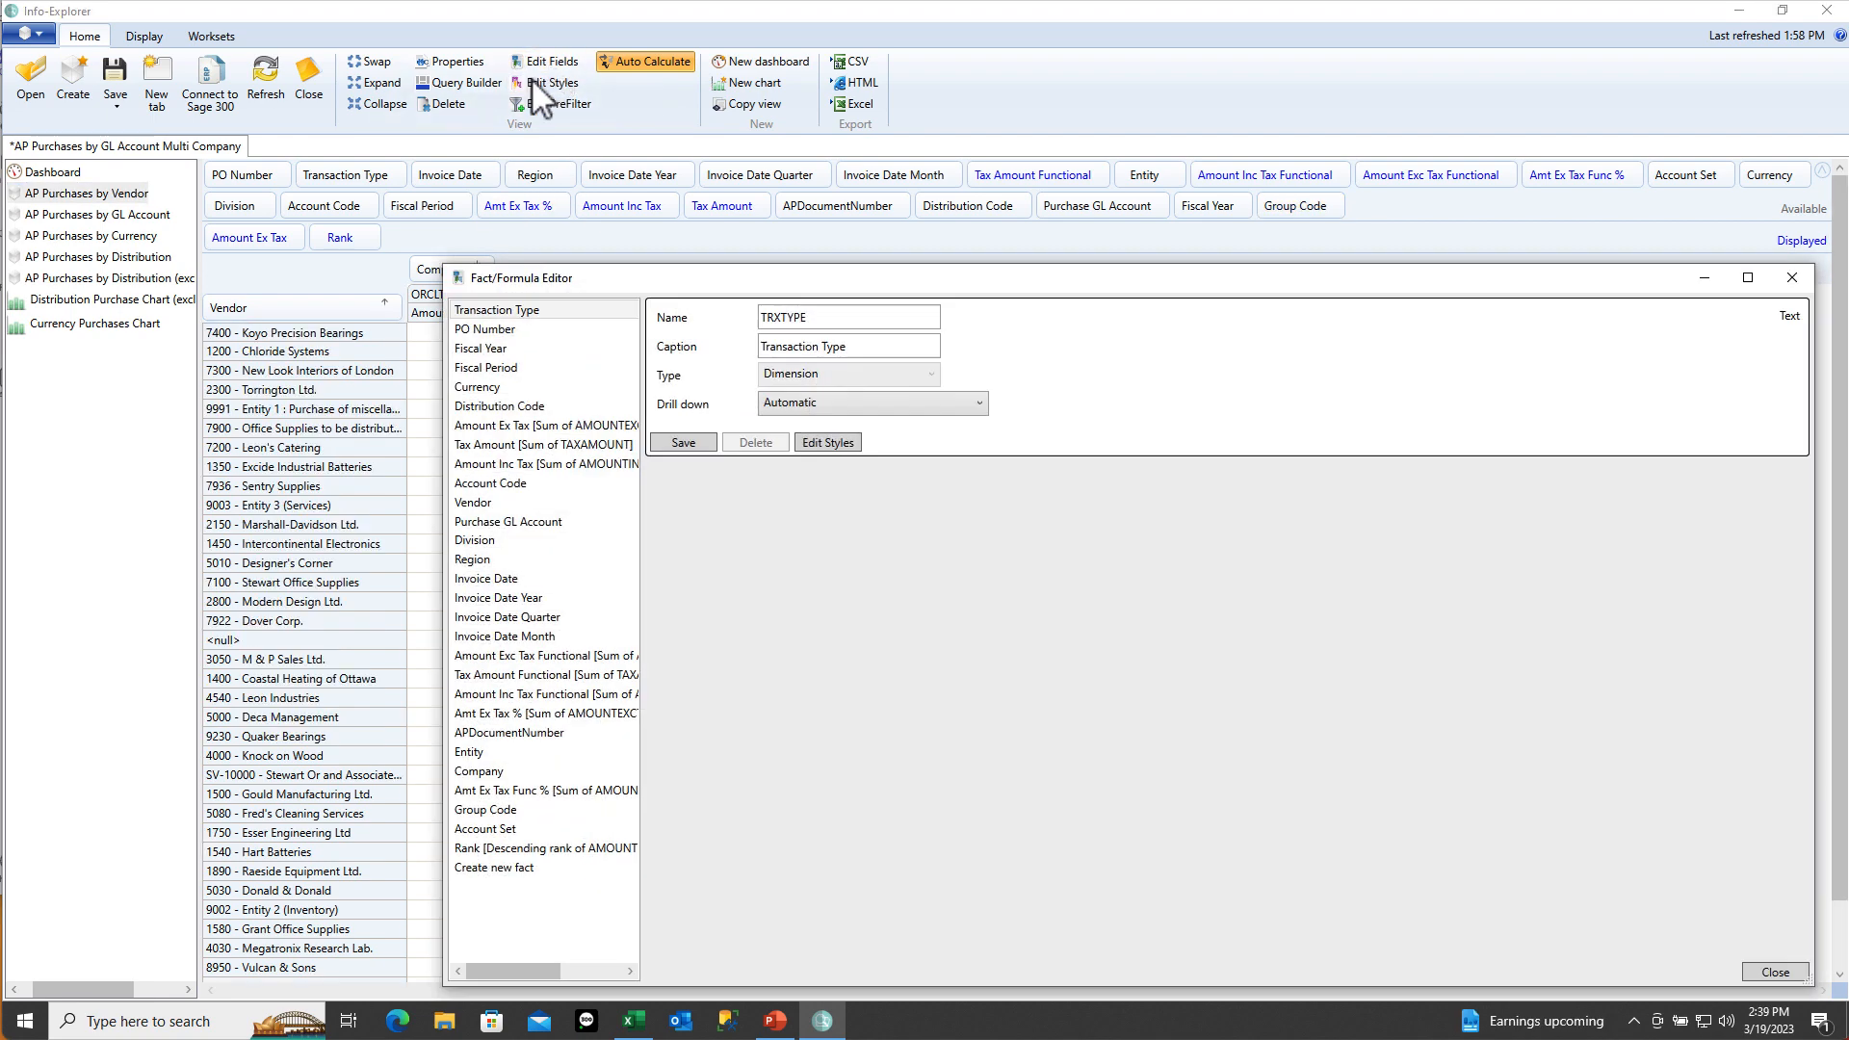
pyautogui.click(504, 847)
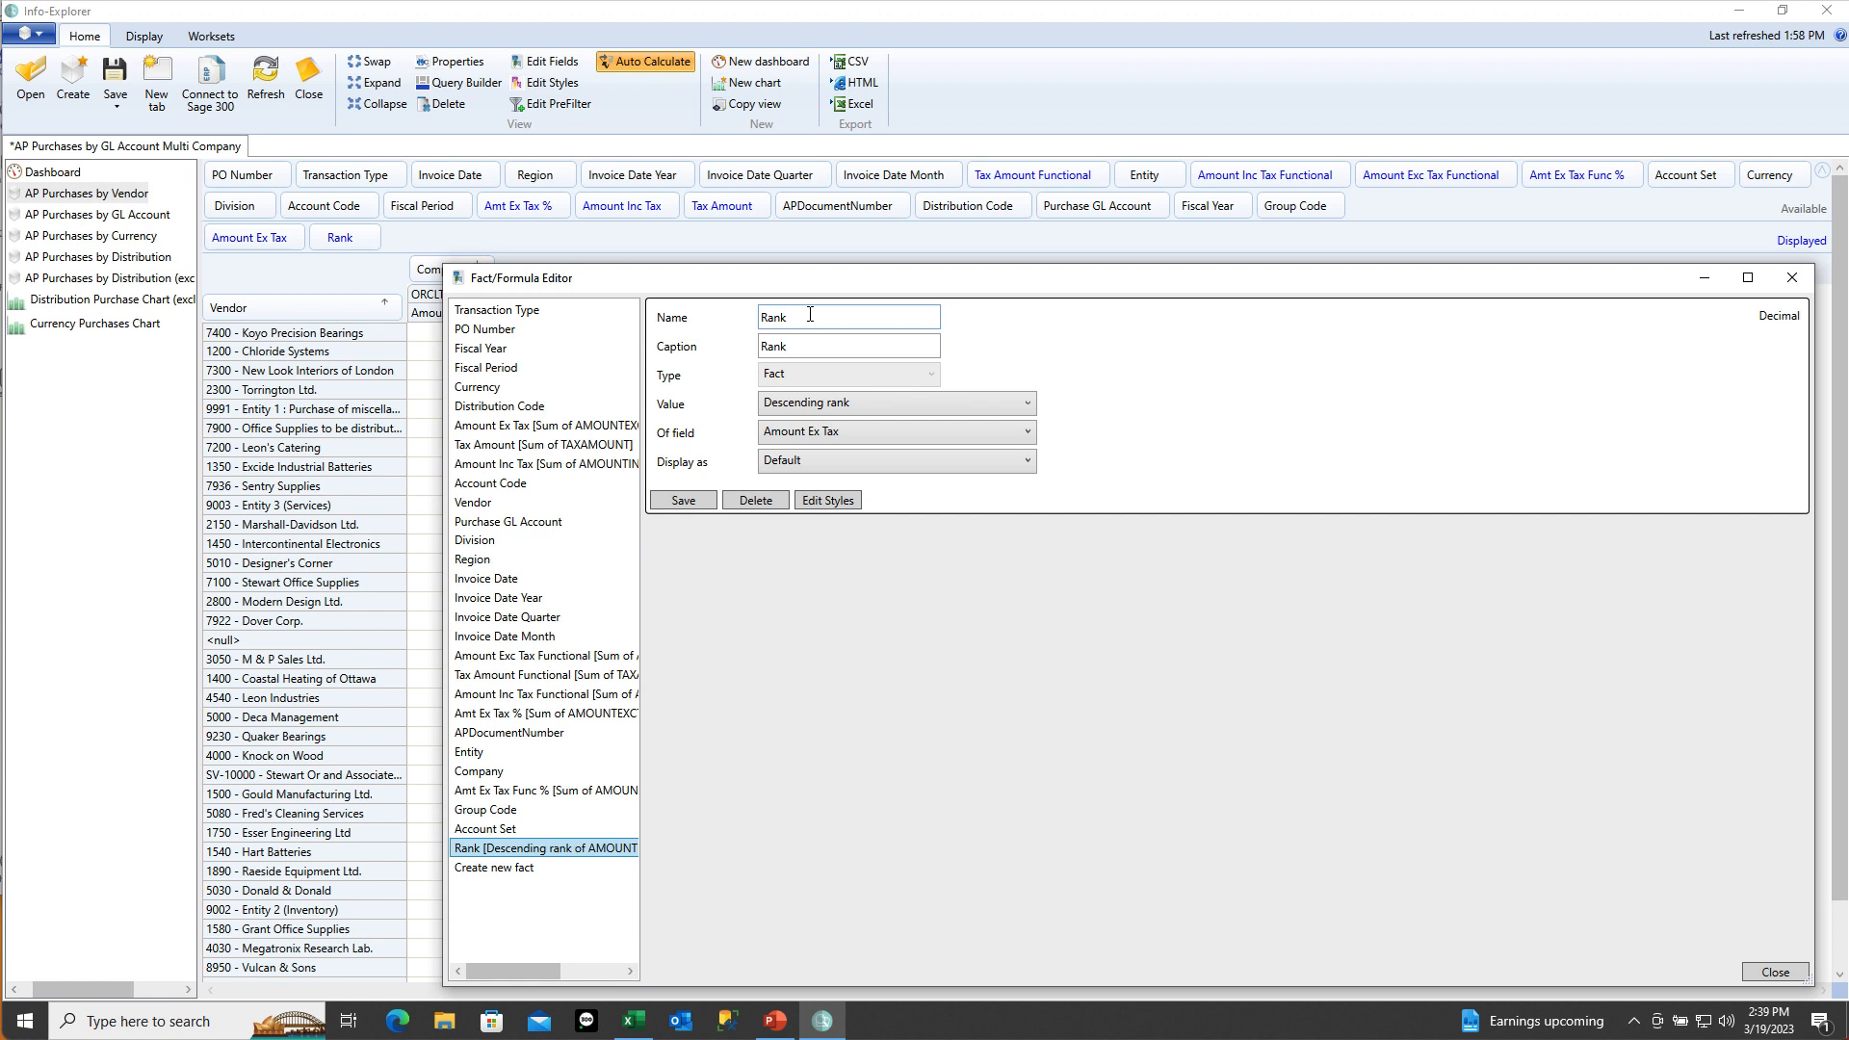
pyautogui.click(1028, 403)
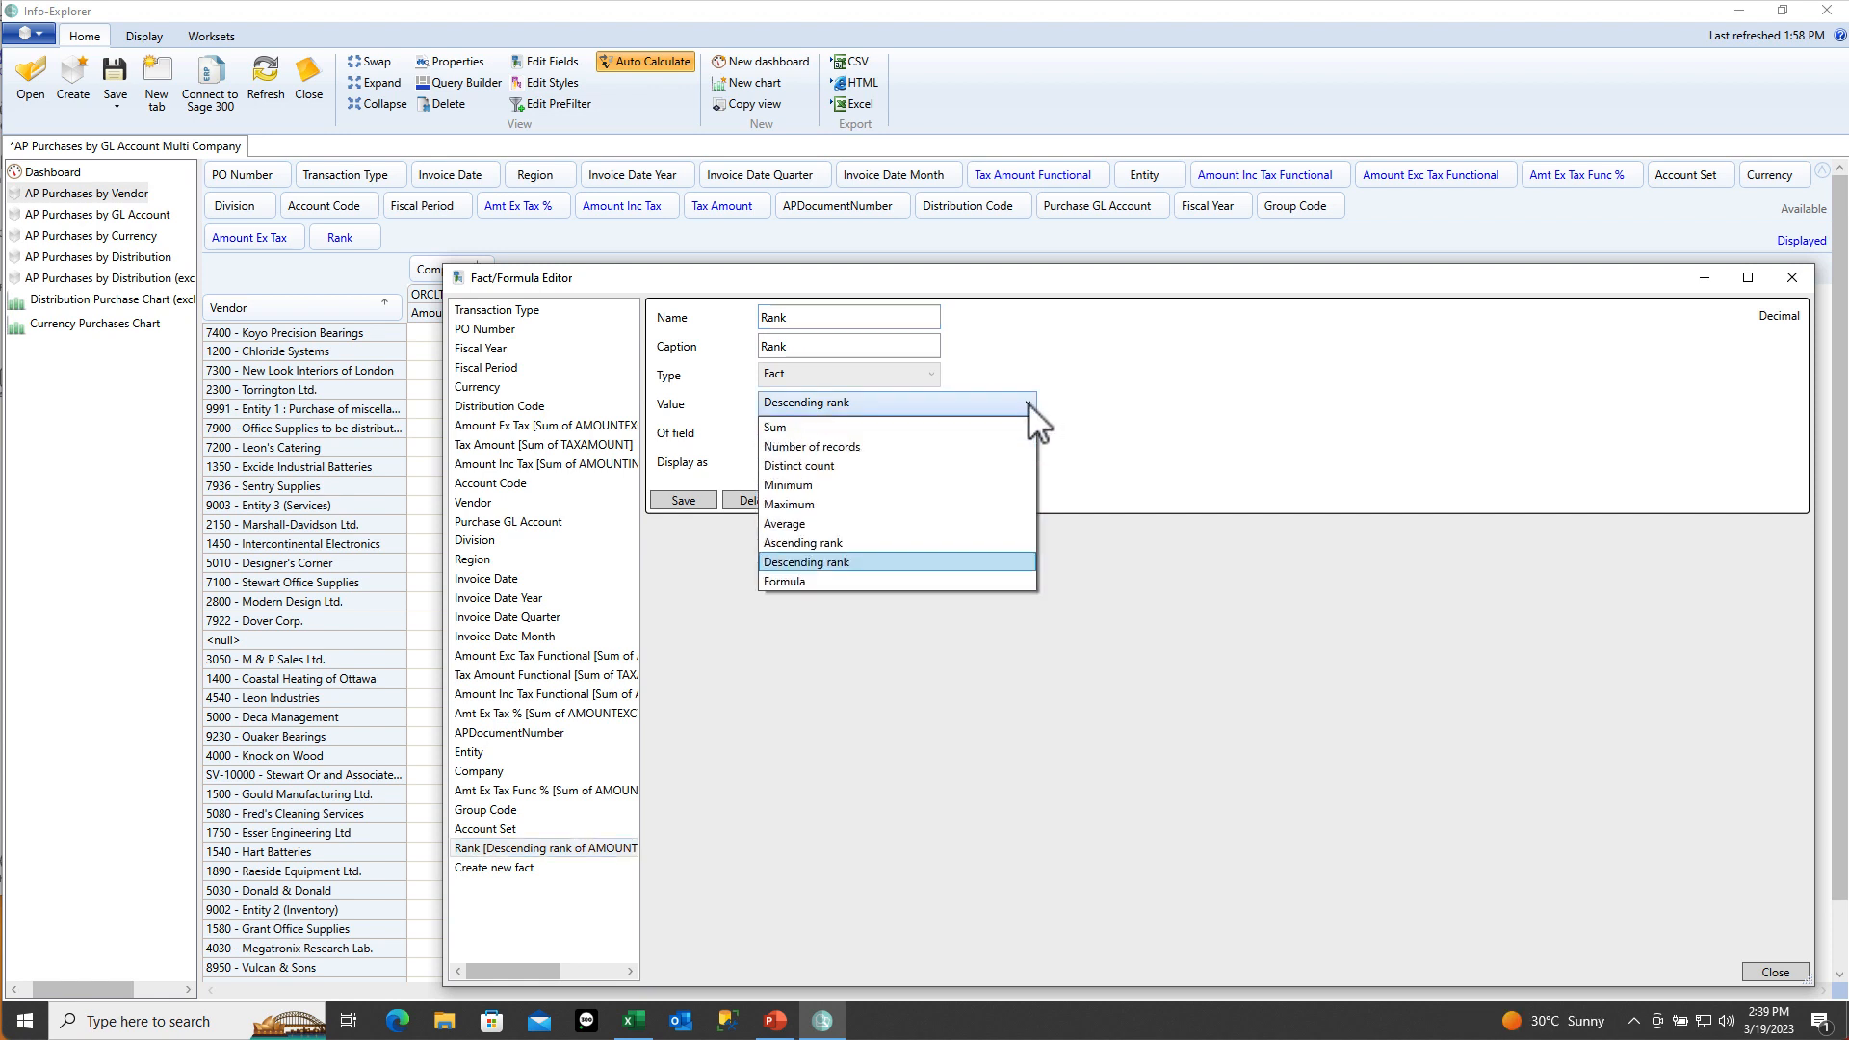
# Create and save fact 'PC' captioned '% of column', showing Amount Ex Tax as Percent of column
pyautogui.click(975, 562)
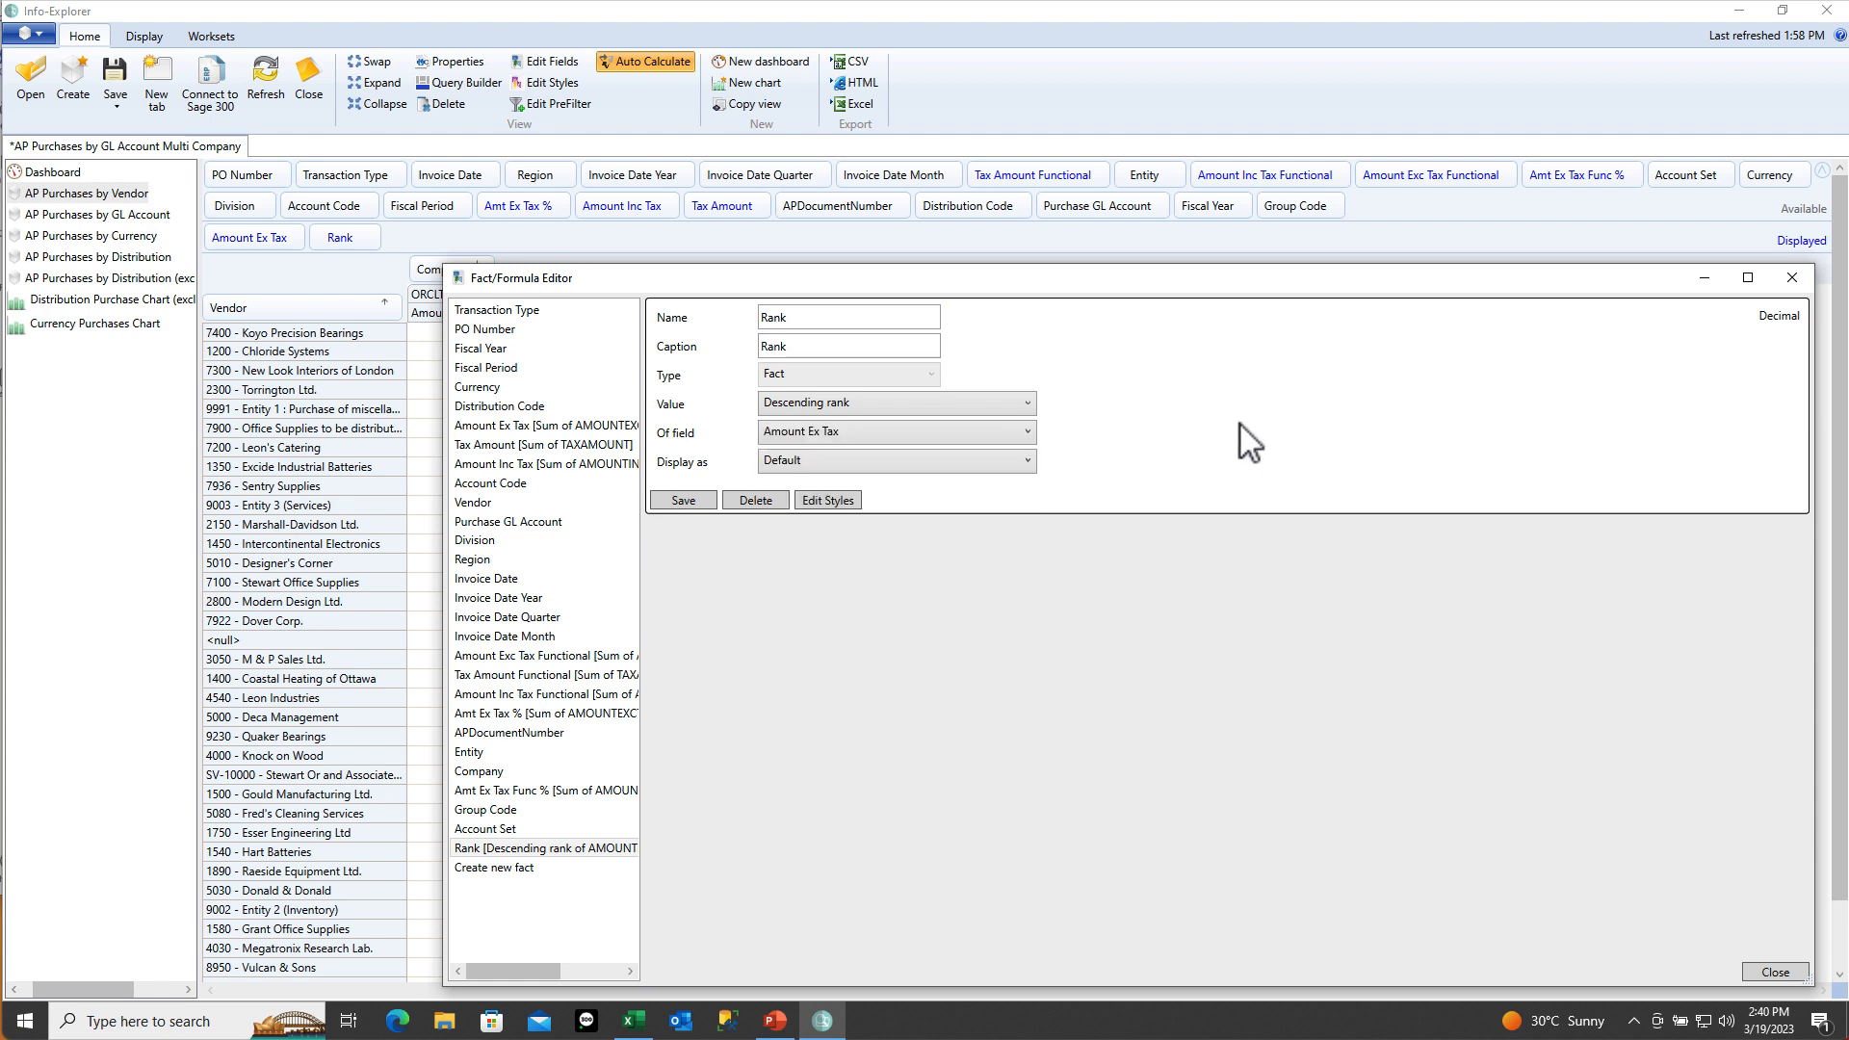
pyautogui.click(491, 865)
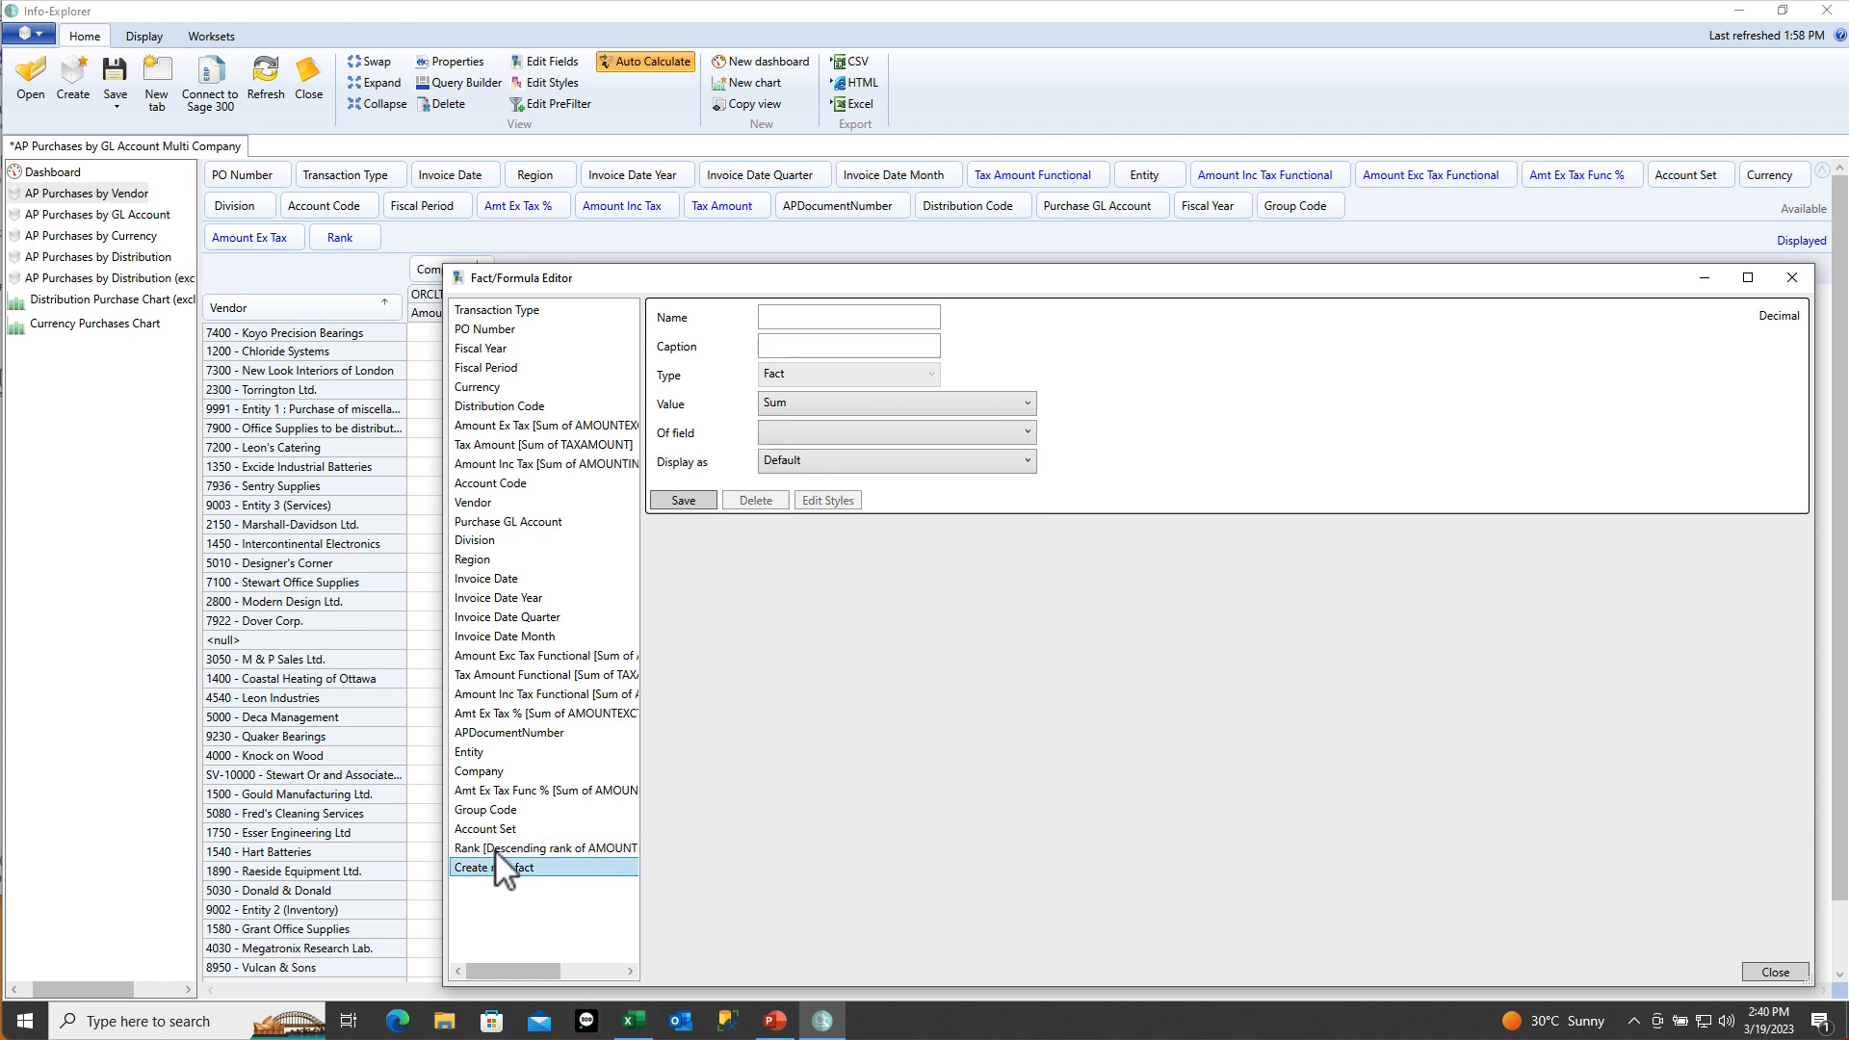
pyautogui.click(795, 316)
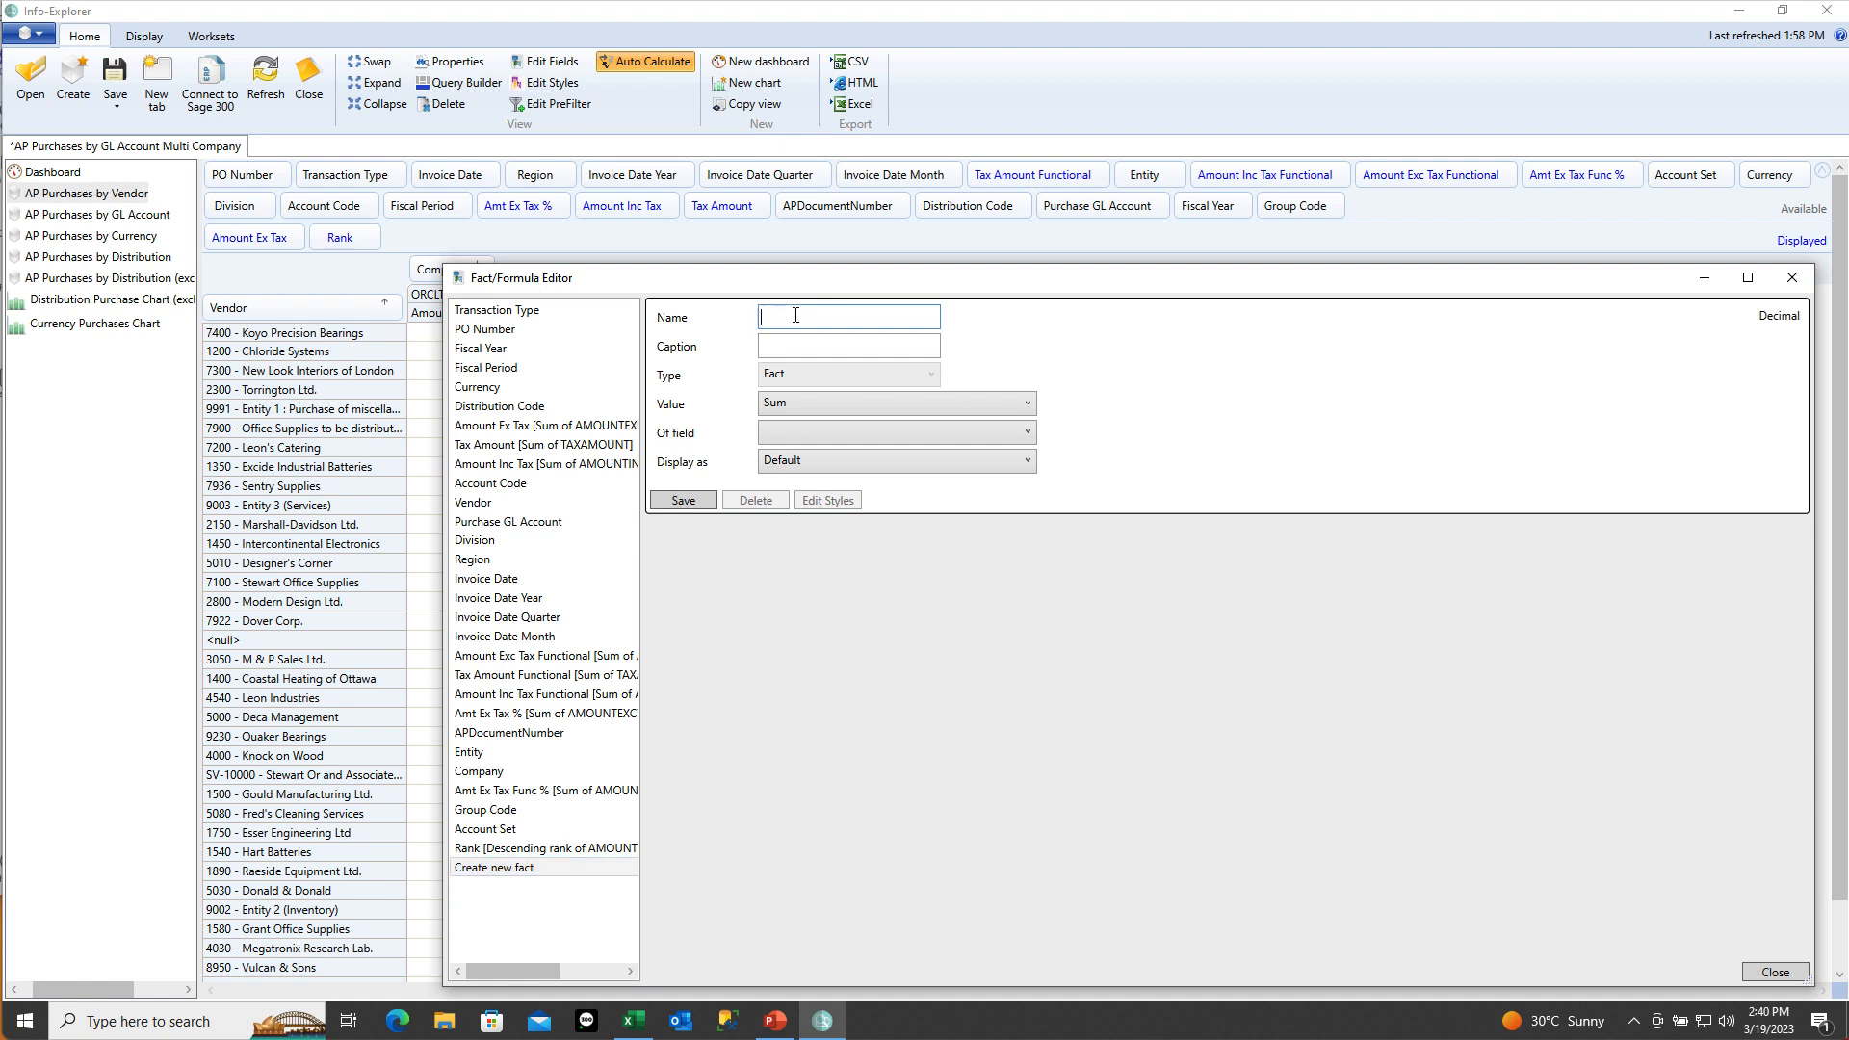
pyautogui.write('PC')
pyautogui.press('Tab')
pyautogui.write('% of column')
pyautogui.click(794, 431)
pyautogui.click(794, 455)
pyautogui.click(814, 463)
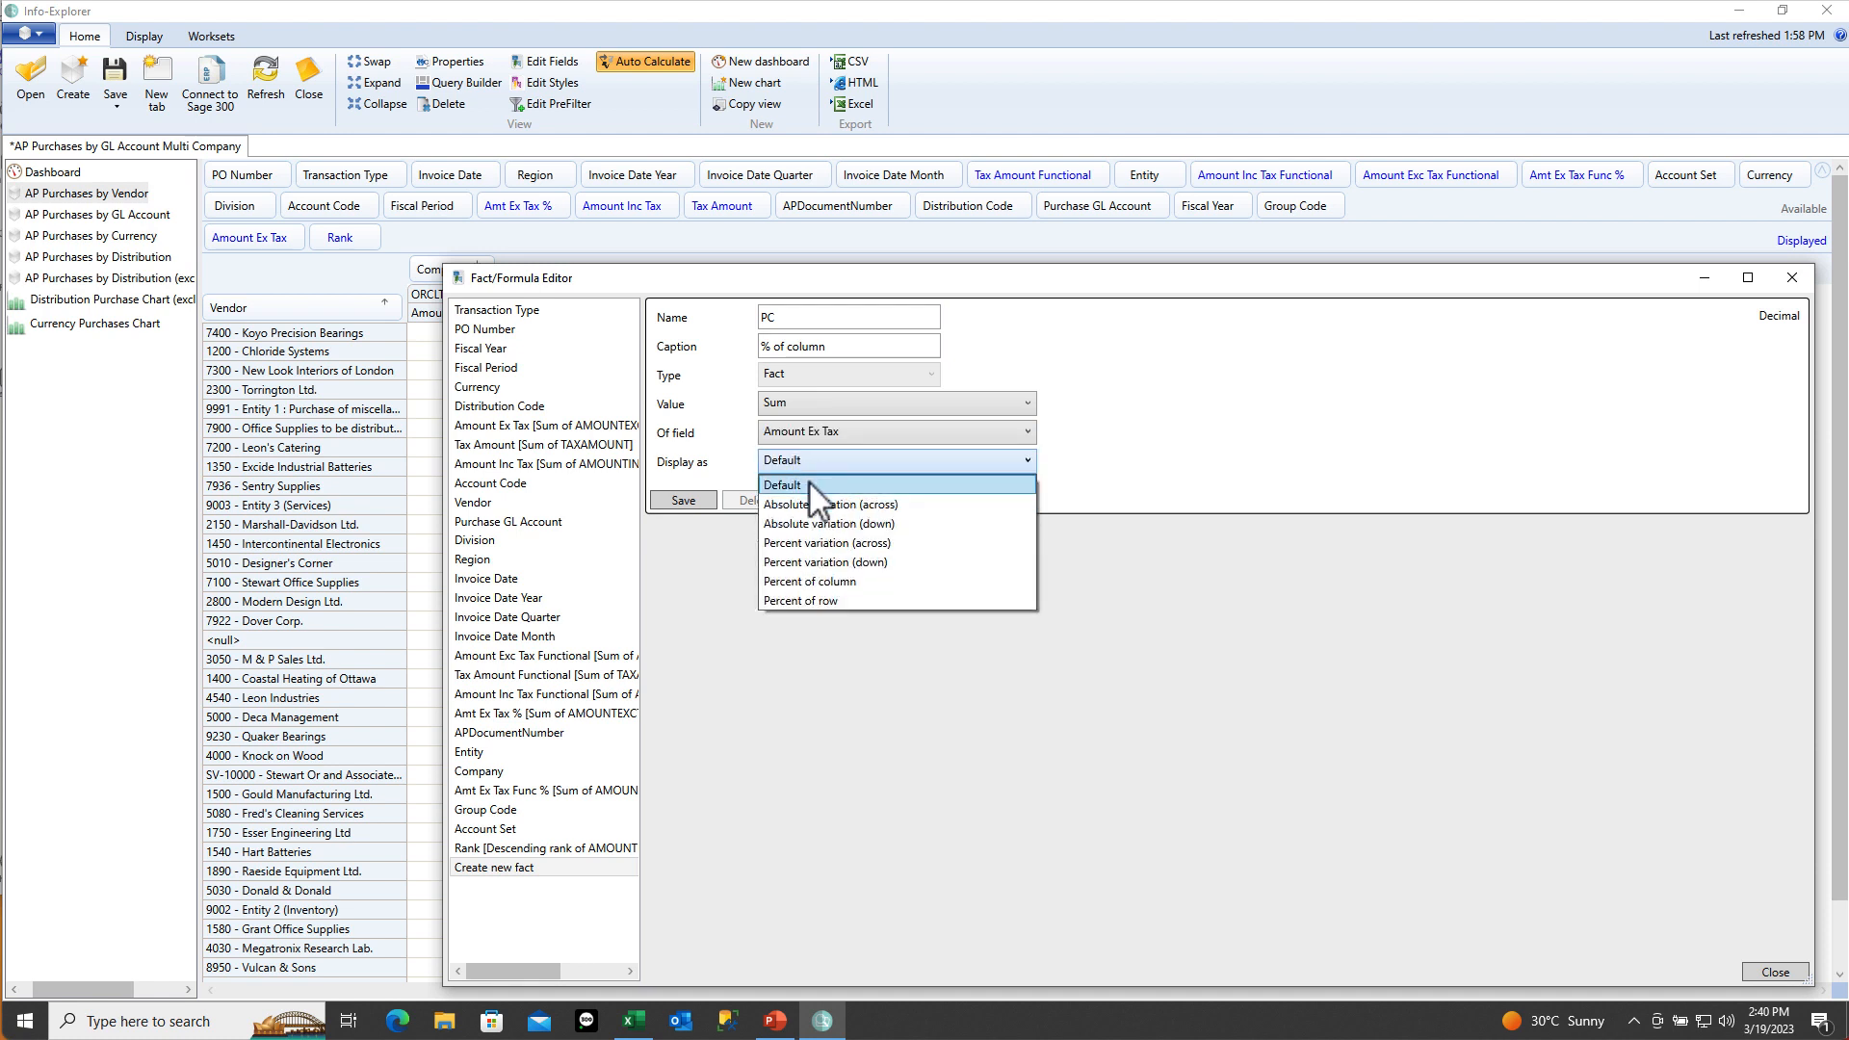
pyautogui.click(805, 584)
pyautogui.click(684, 501)
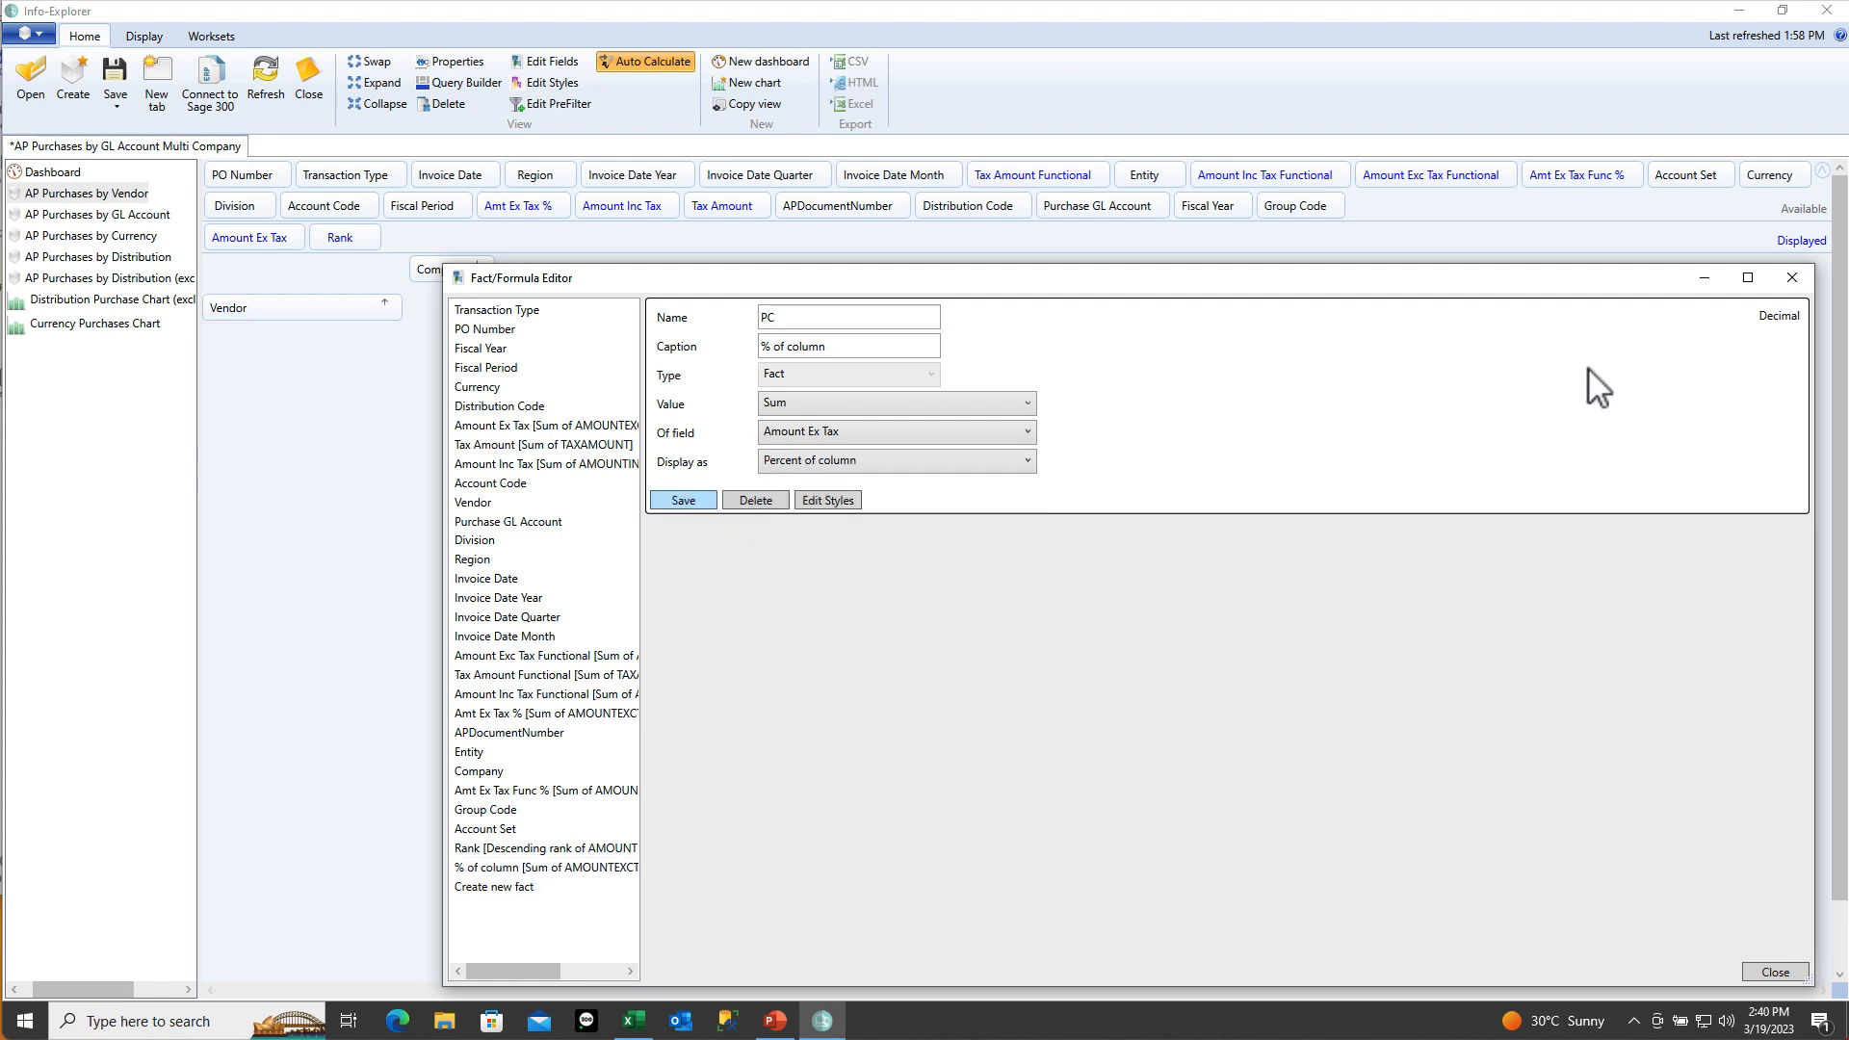
pyautogui.click(1790, 278)
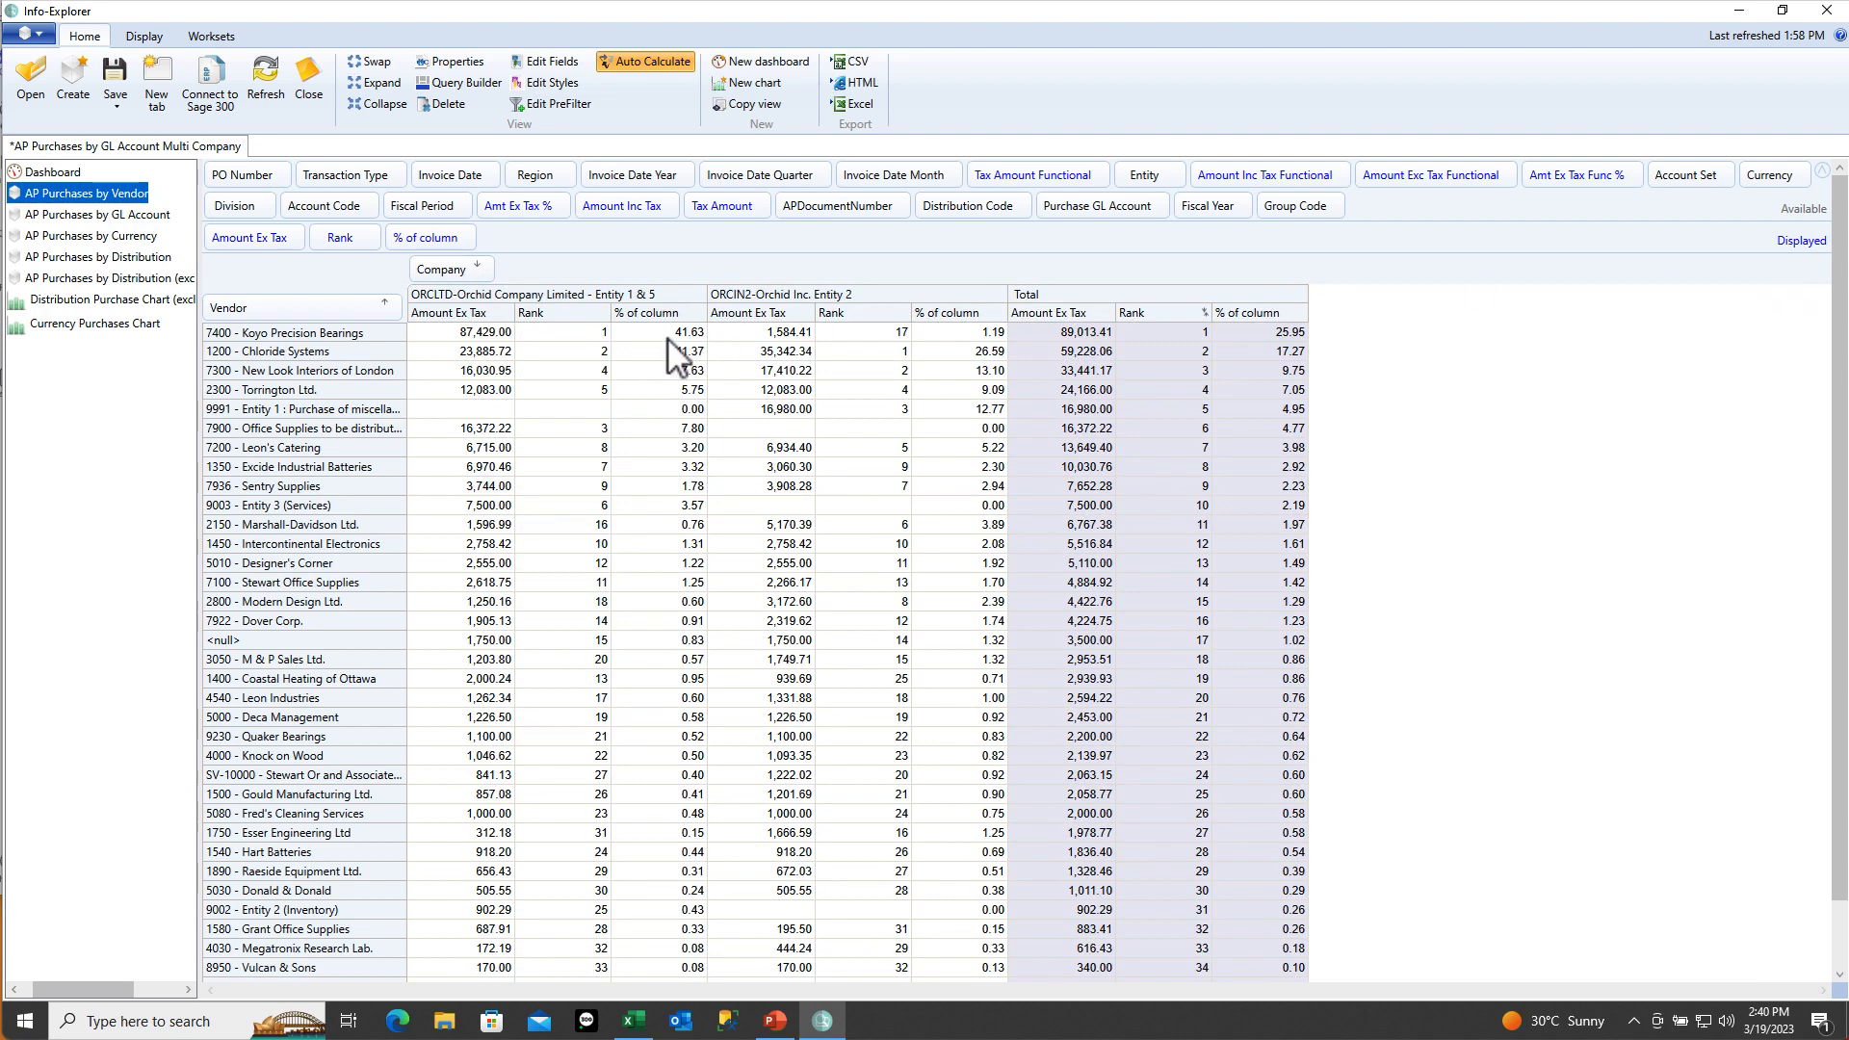
# Verify % of column values for Koyo, Vulcan & Sons and Chloride Systems across companies and total
pyautogui.click(449, 334)
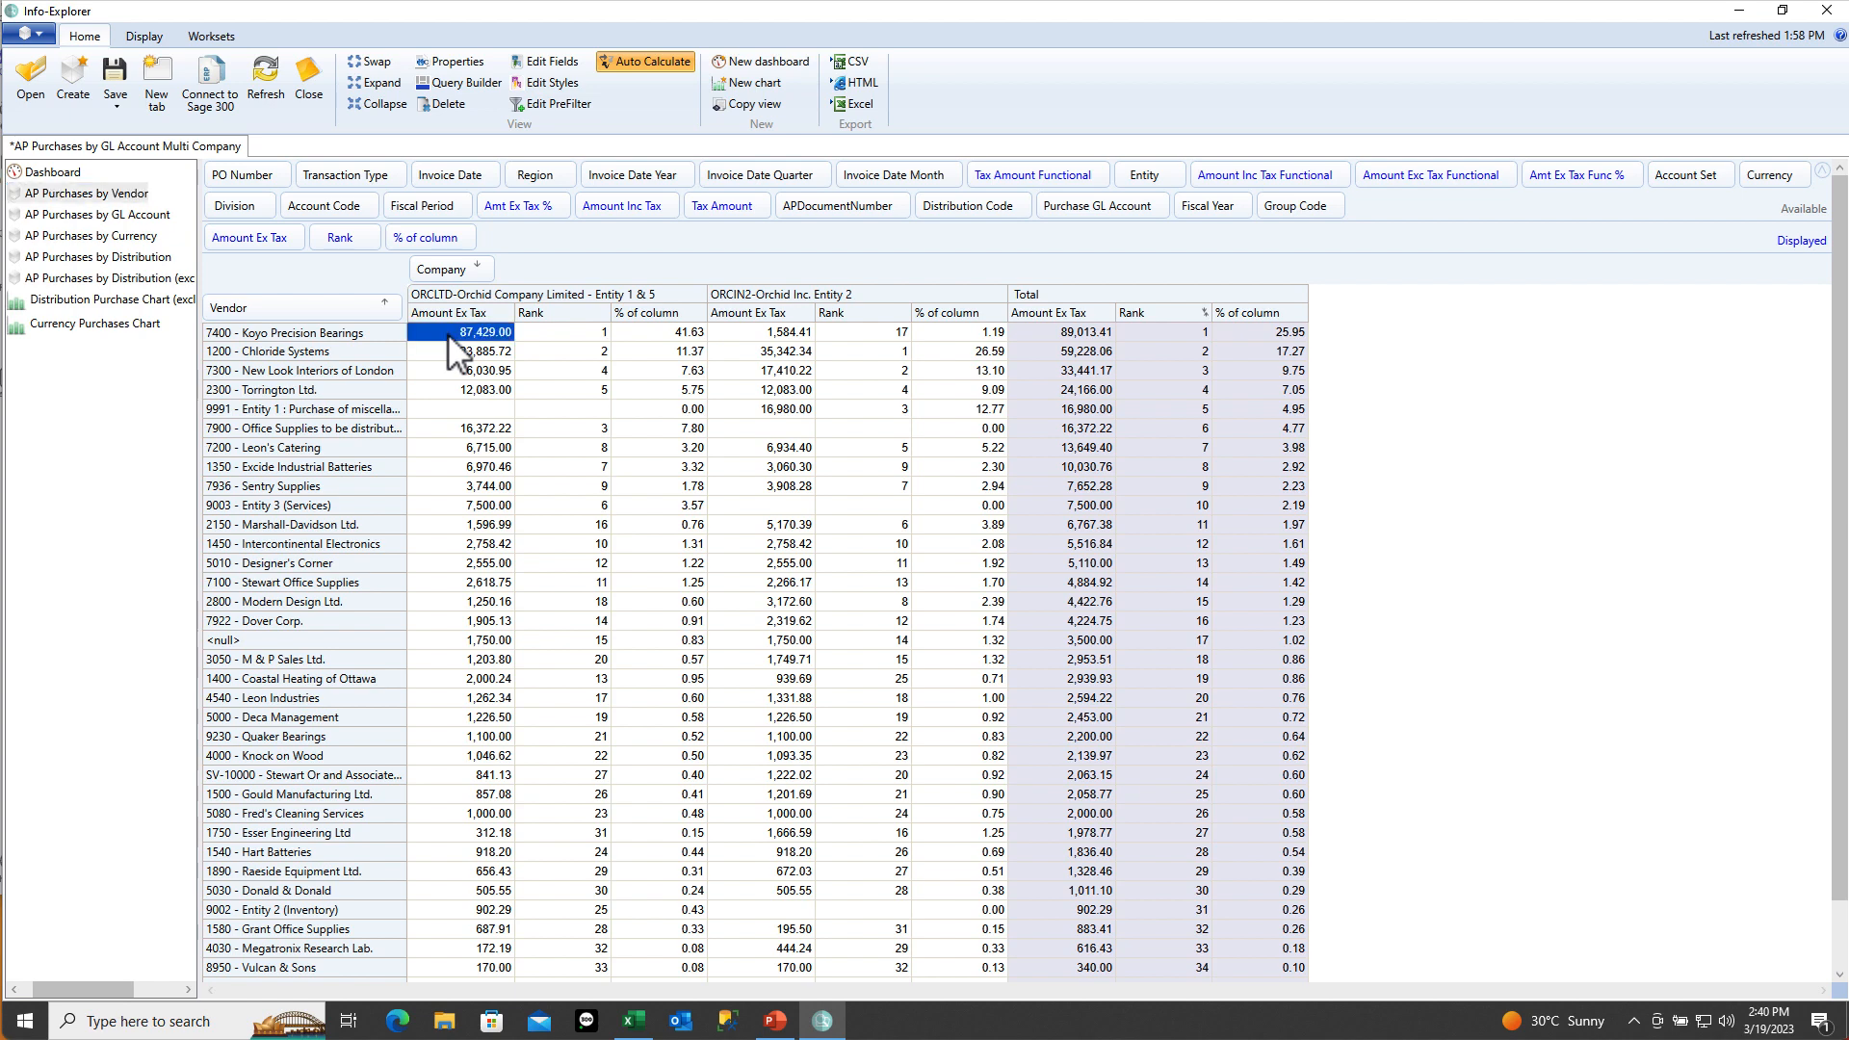
pyautogui.click(667, 337)
pyautogui.press('Down')
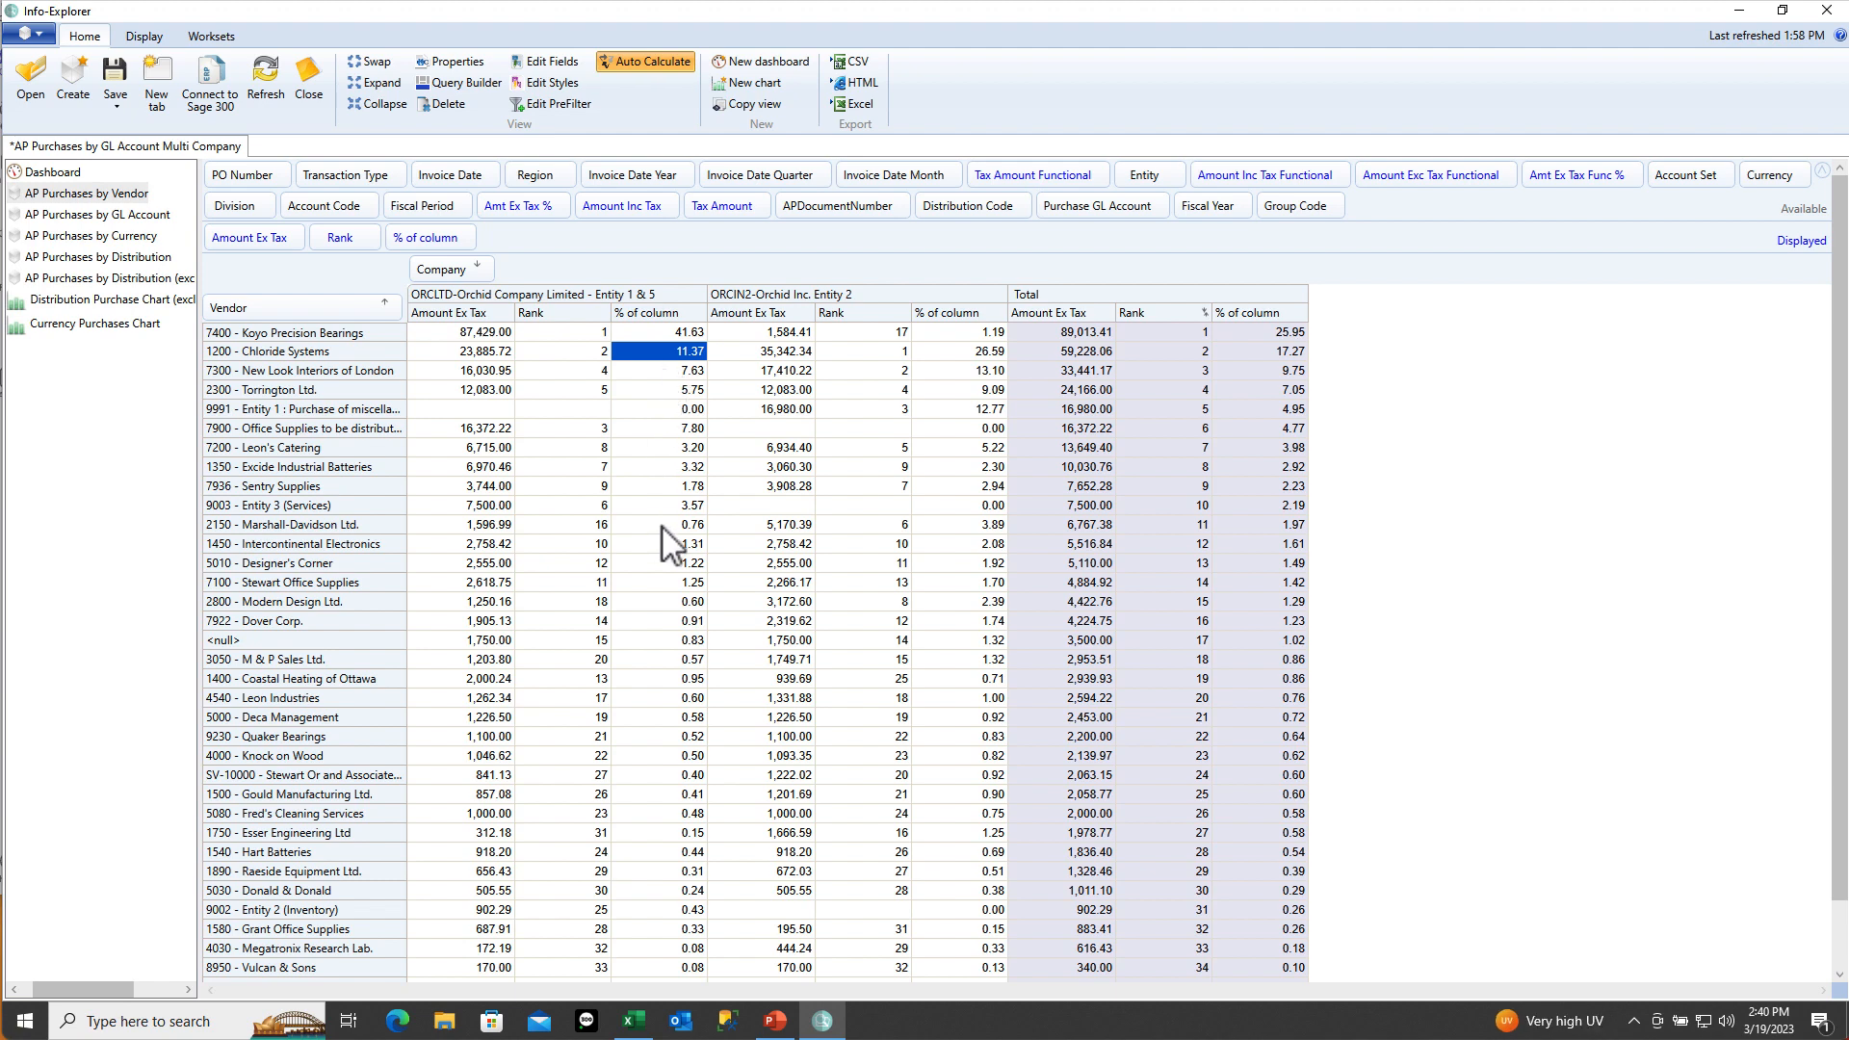
pyautogui.scroll(-3, 662, 528)
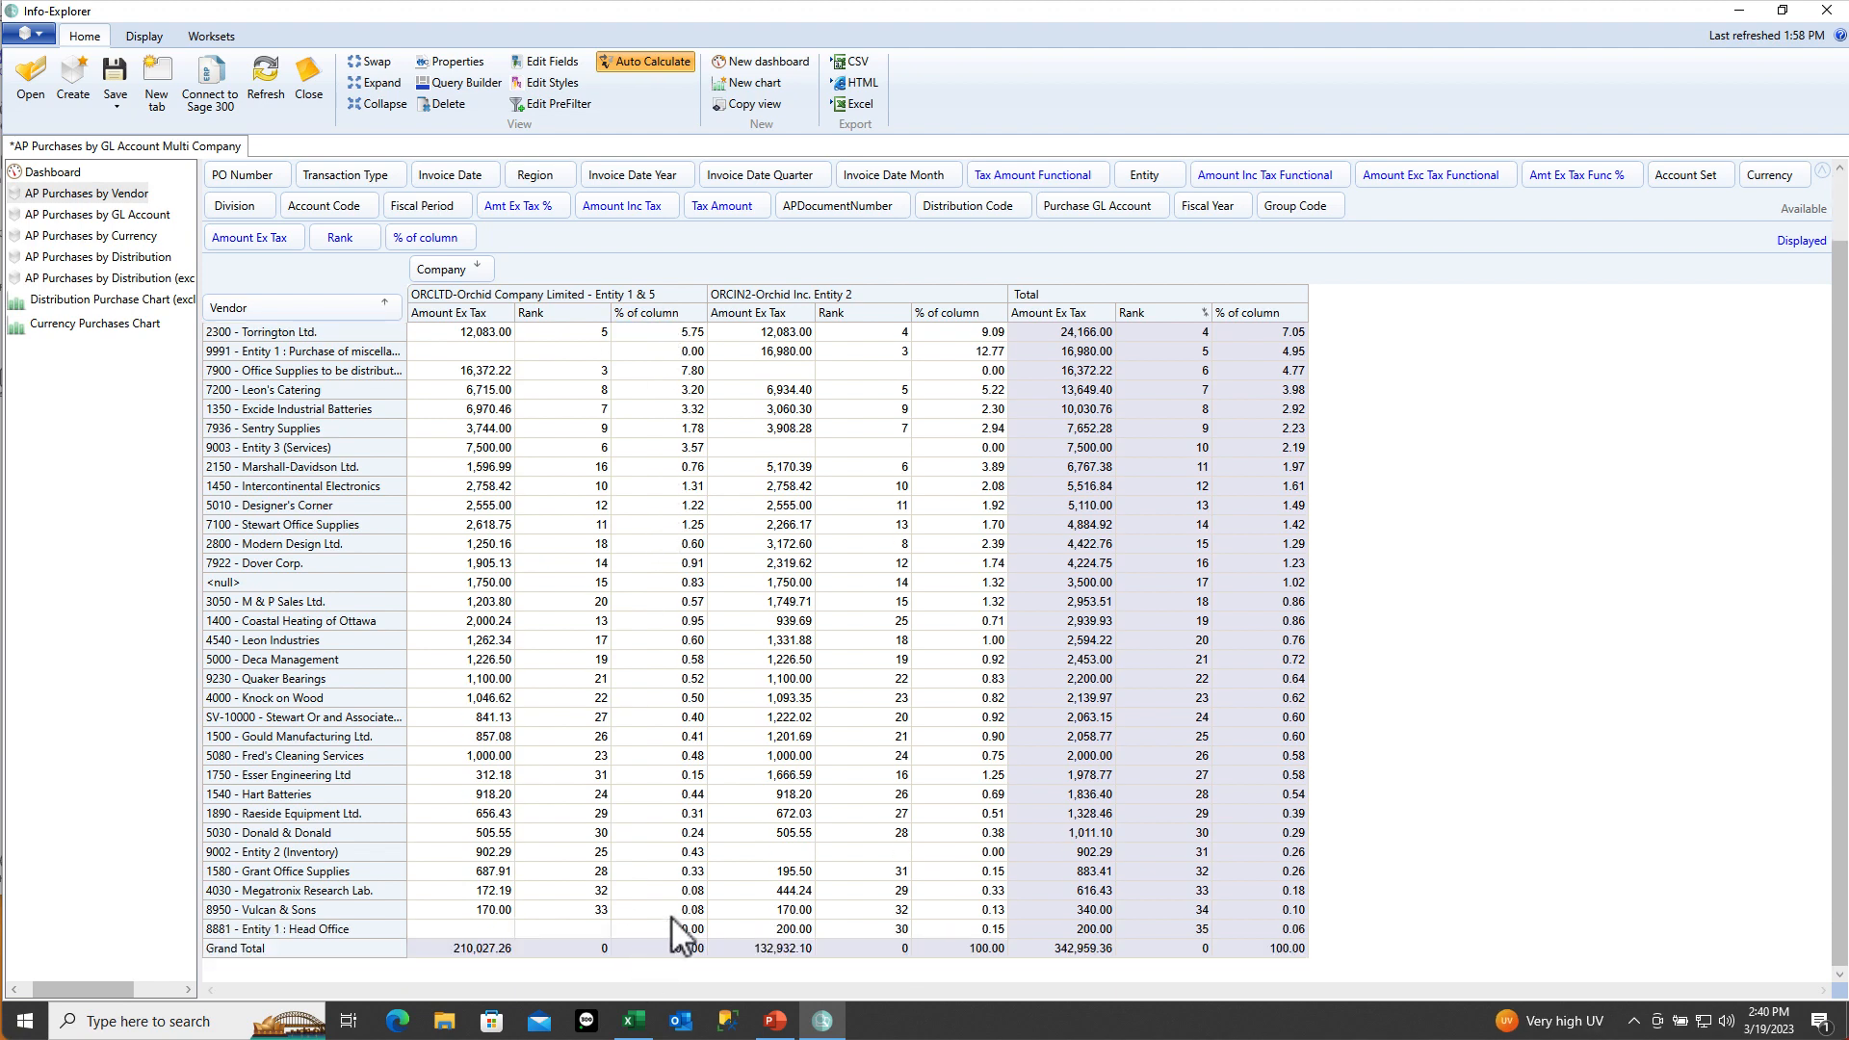
pyautogui.click(671, 910)
pyautogui.scroll(3, 671, 912)
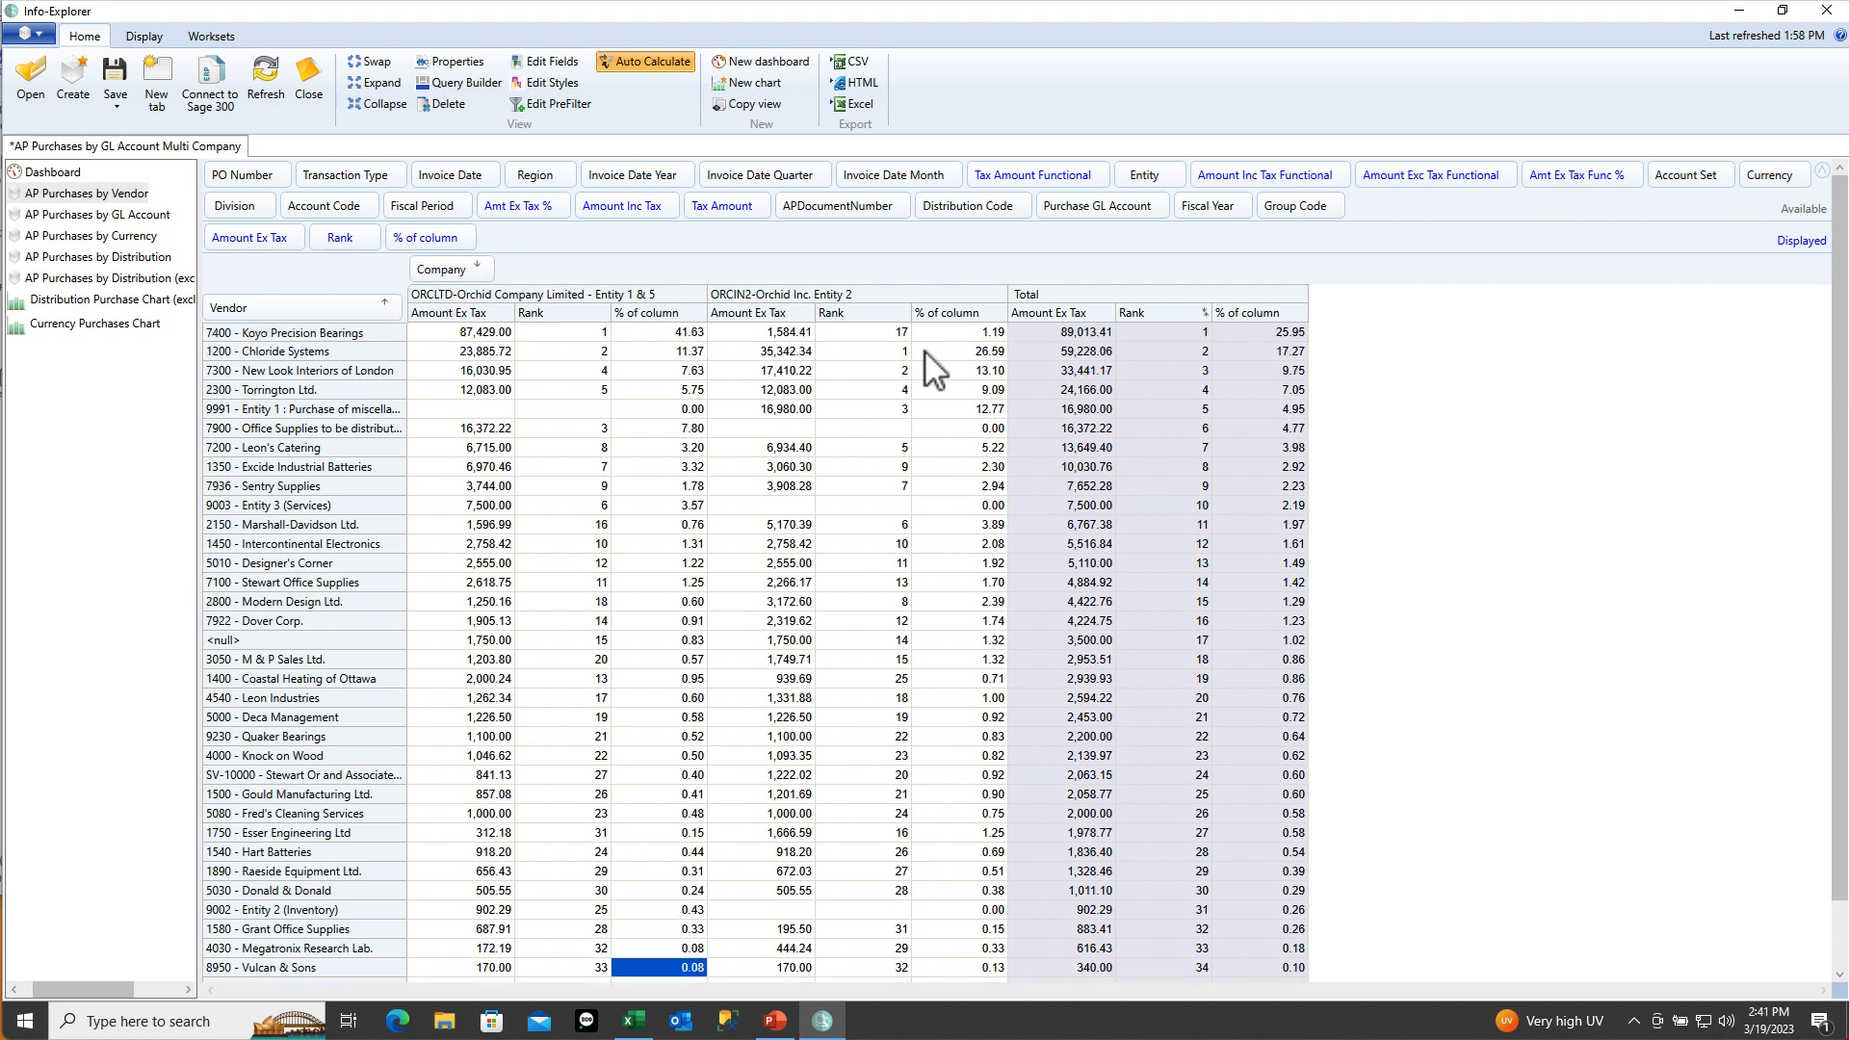
pyautogui.click(953, 351)
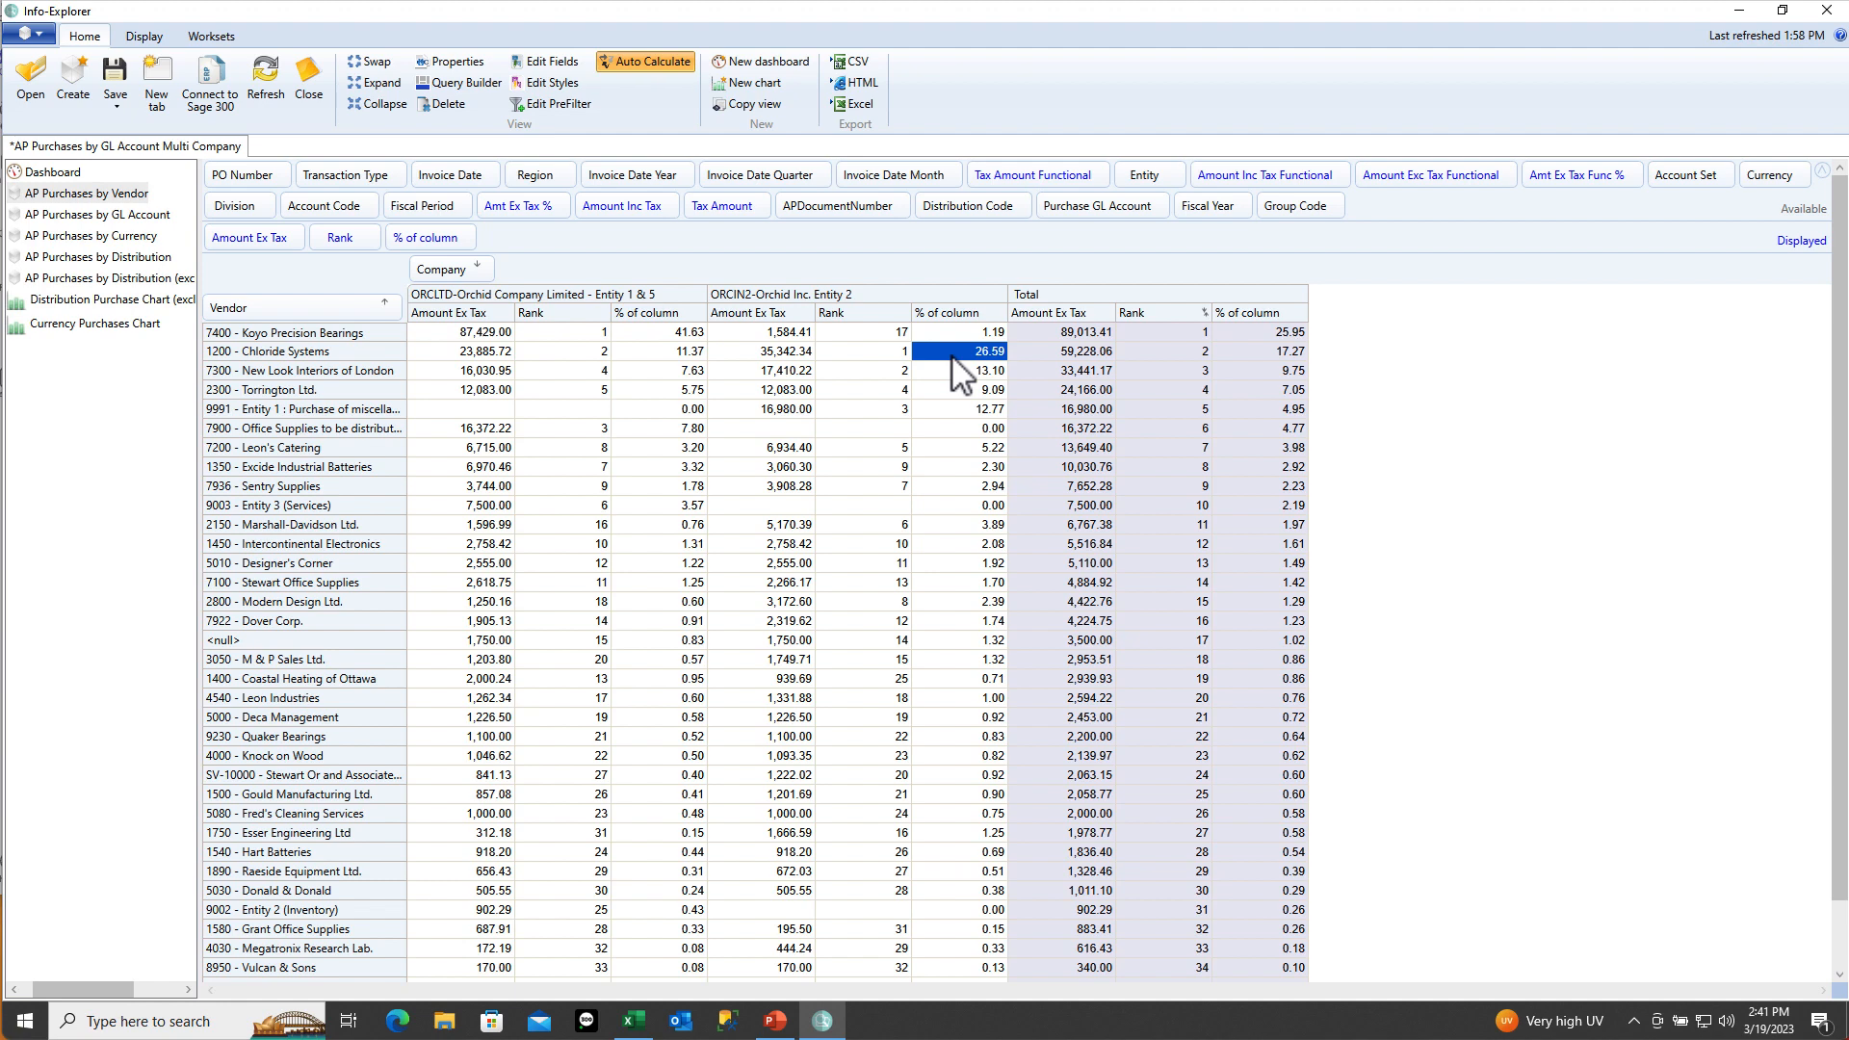
pyautogui.click(1252, 333)
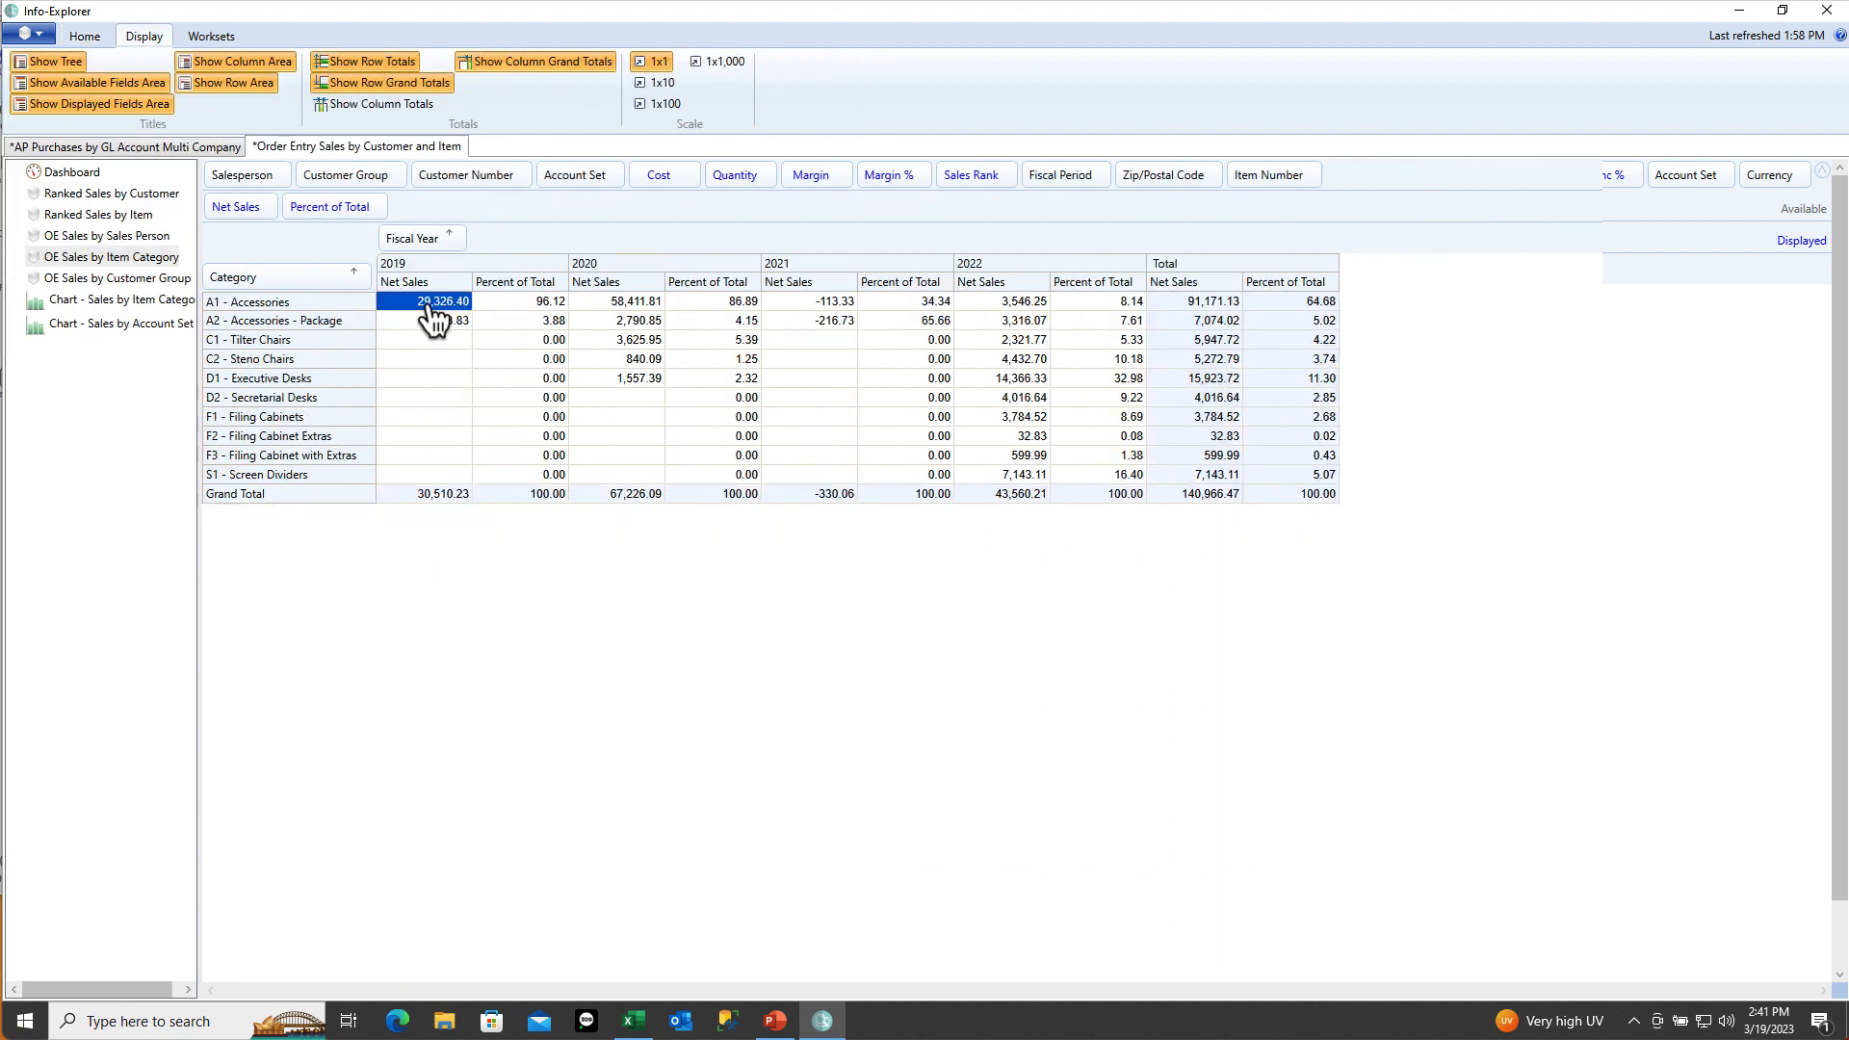
# Filter the Fiscal Year field to include only 2022
pyautogui.click(542, 306)
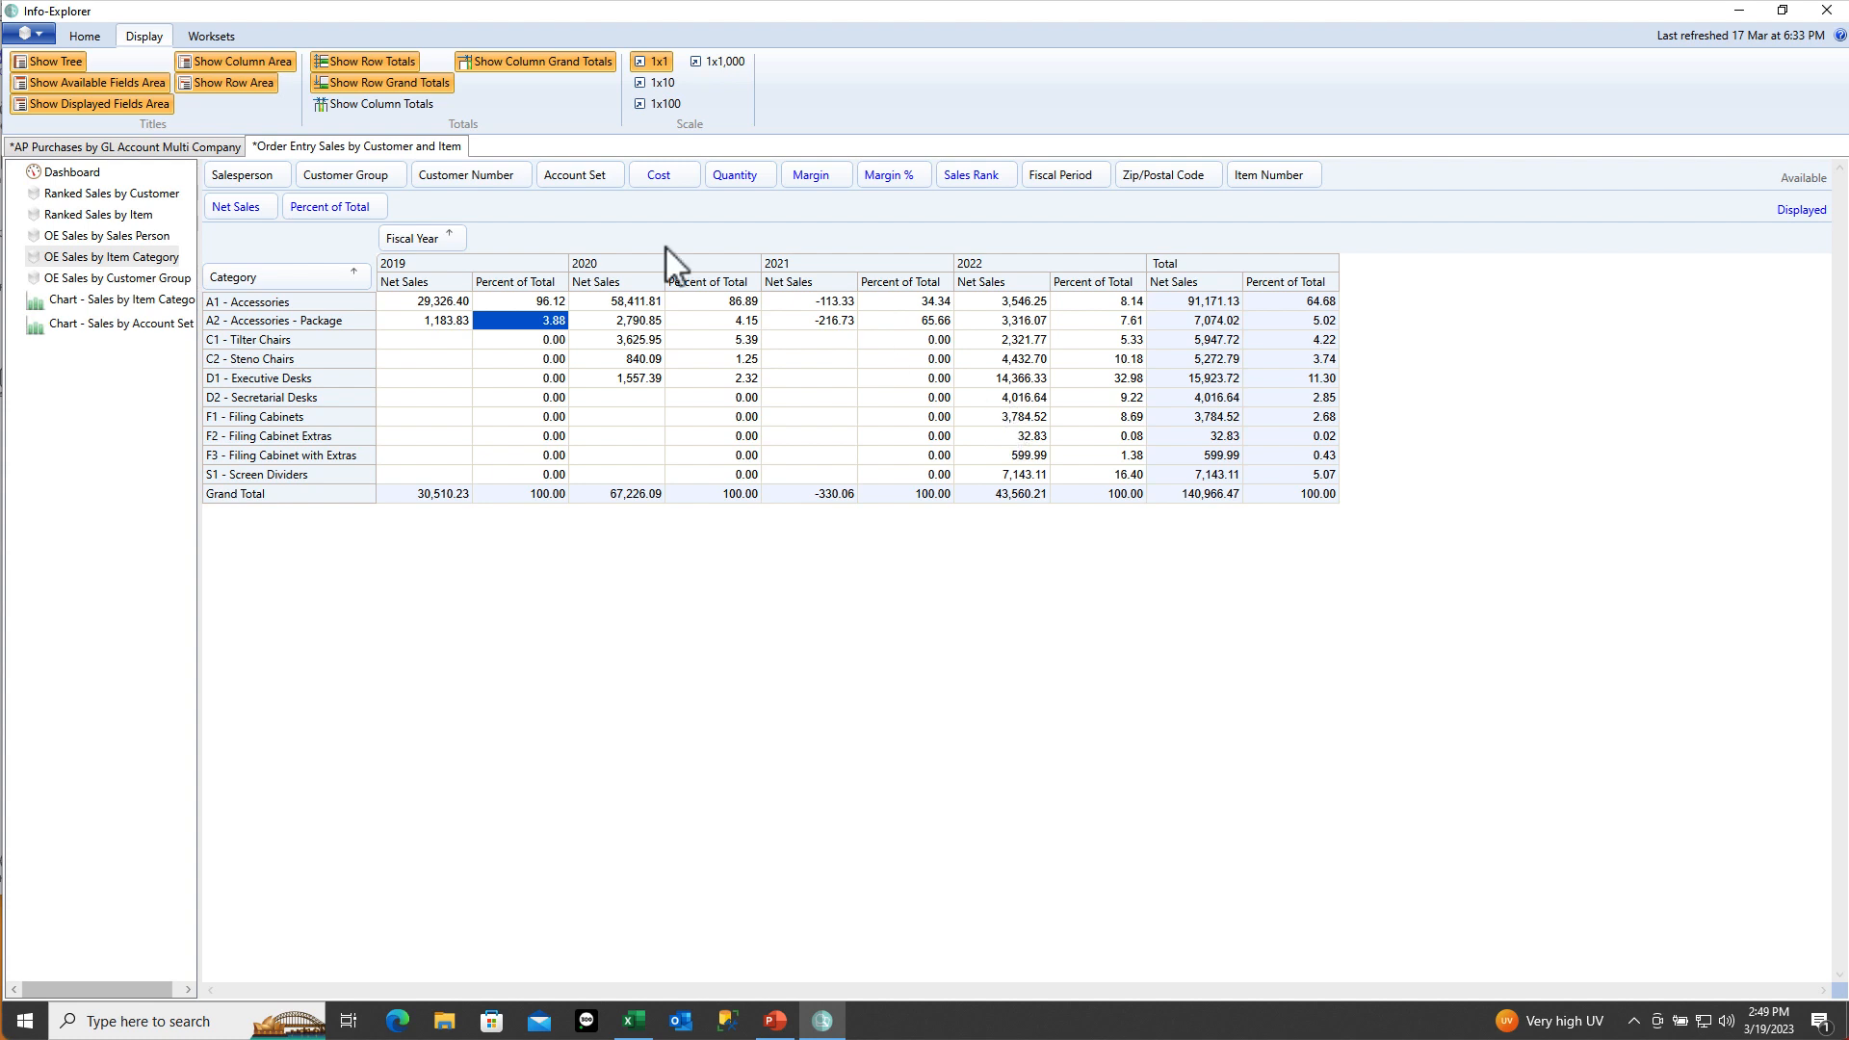
pyautogui.click(456, 231)
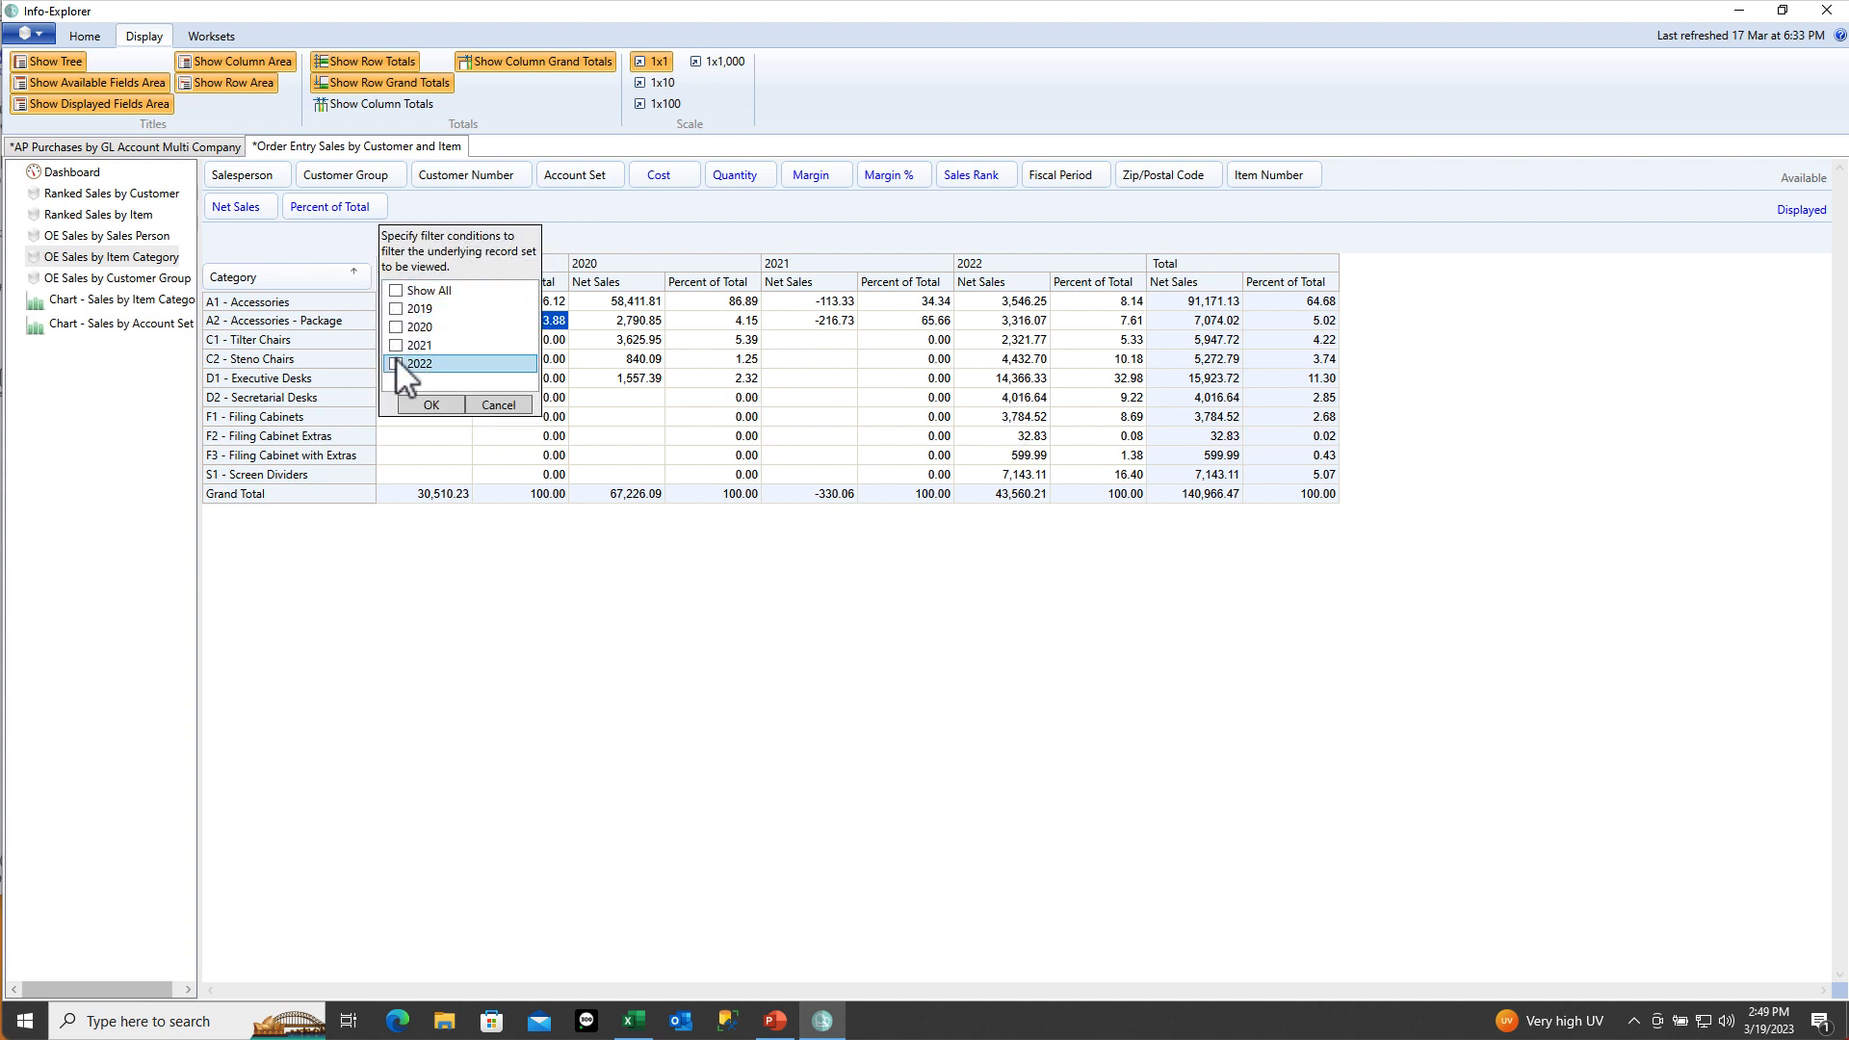
pyautogui.click(397, 366)
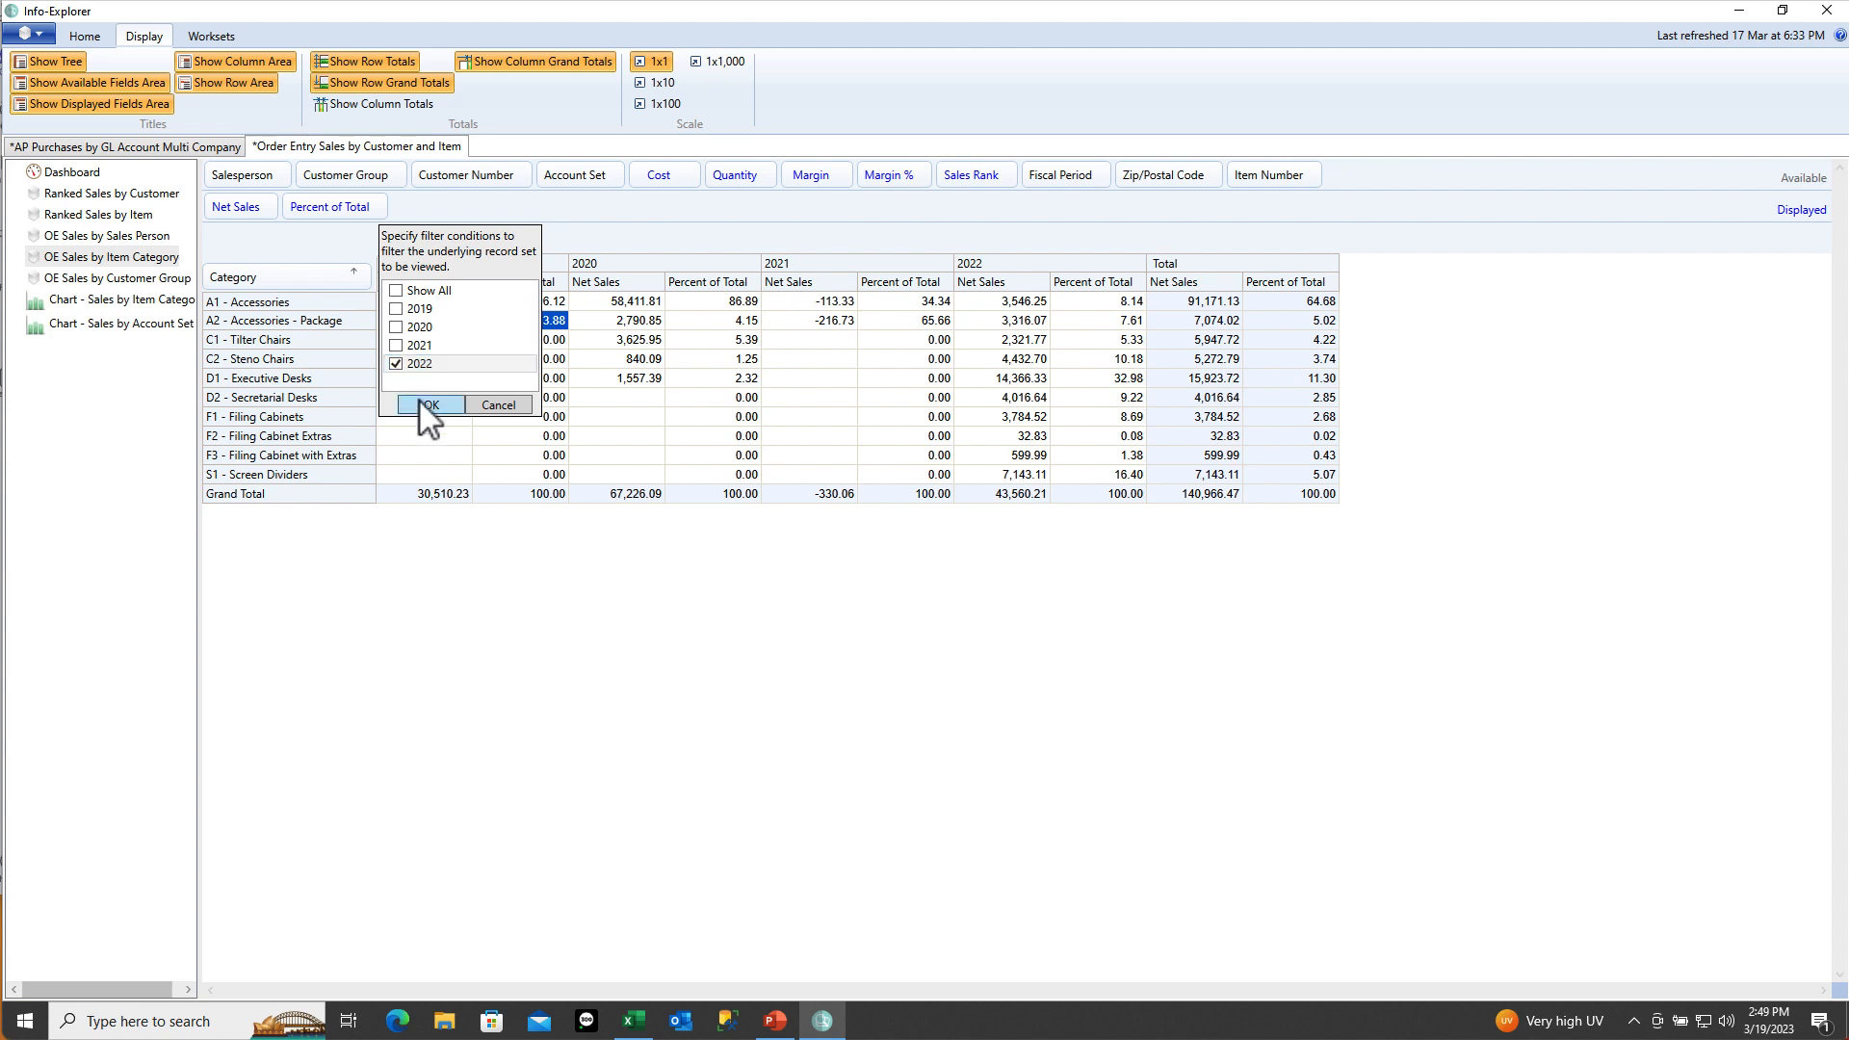
pyautogui.click(419, 401)
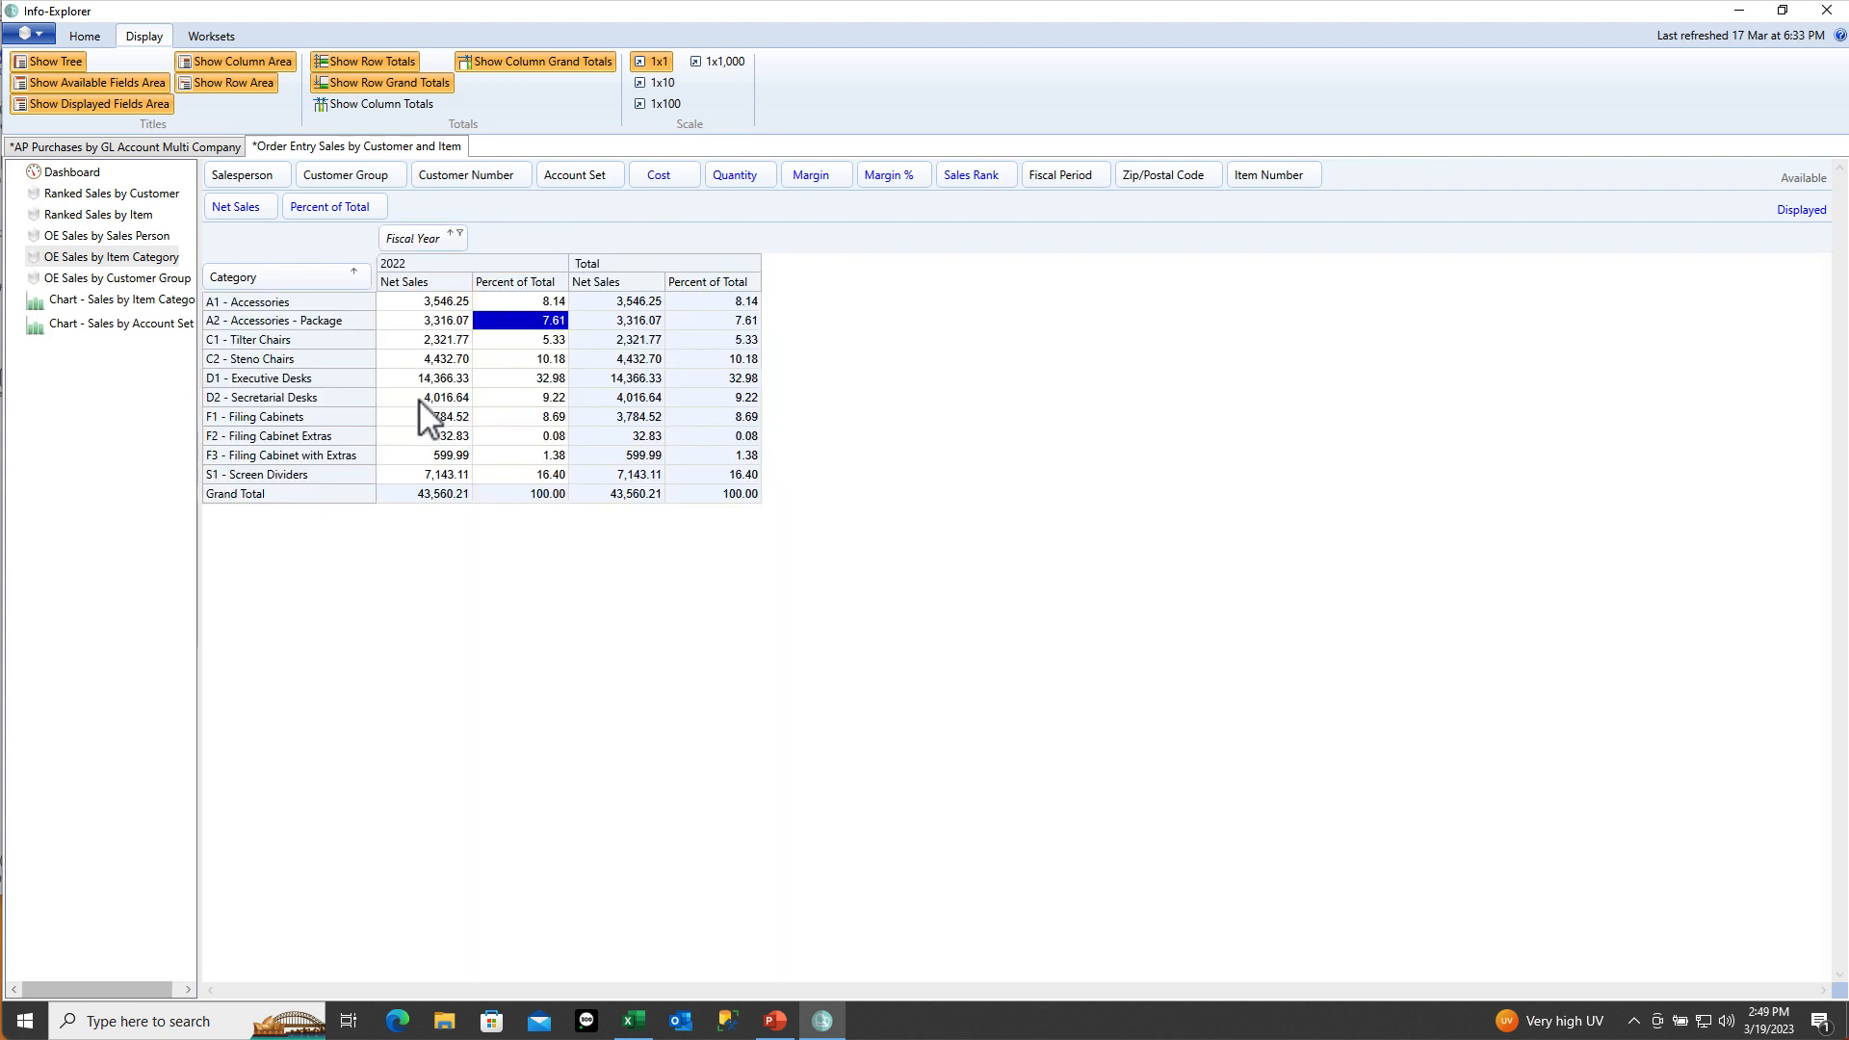
# Review 2022 percent of total for Accessories, Accessories - Package, Steno Chairs and Executive Desks
pyautogui.click(545, 306)
pyautogui.click(538, 318)
pyautogui.press('Down')
pyautogui.press('Down')
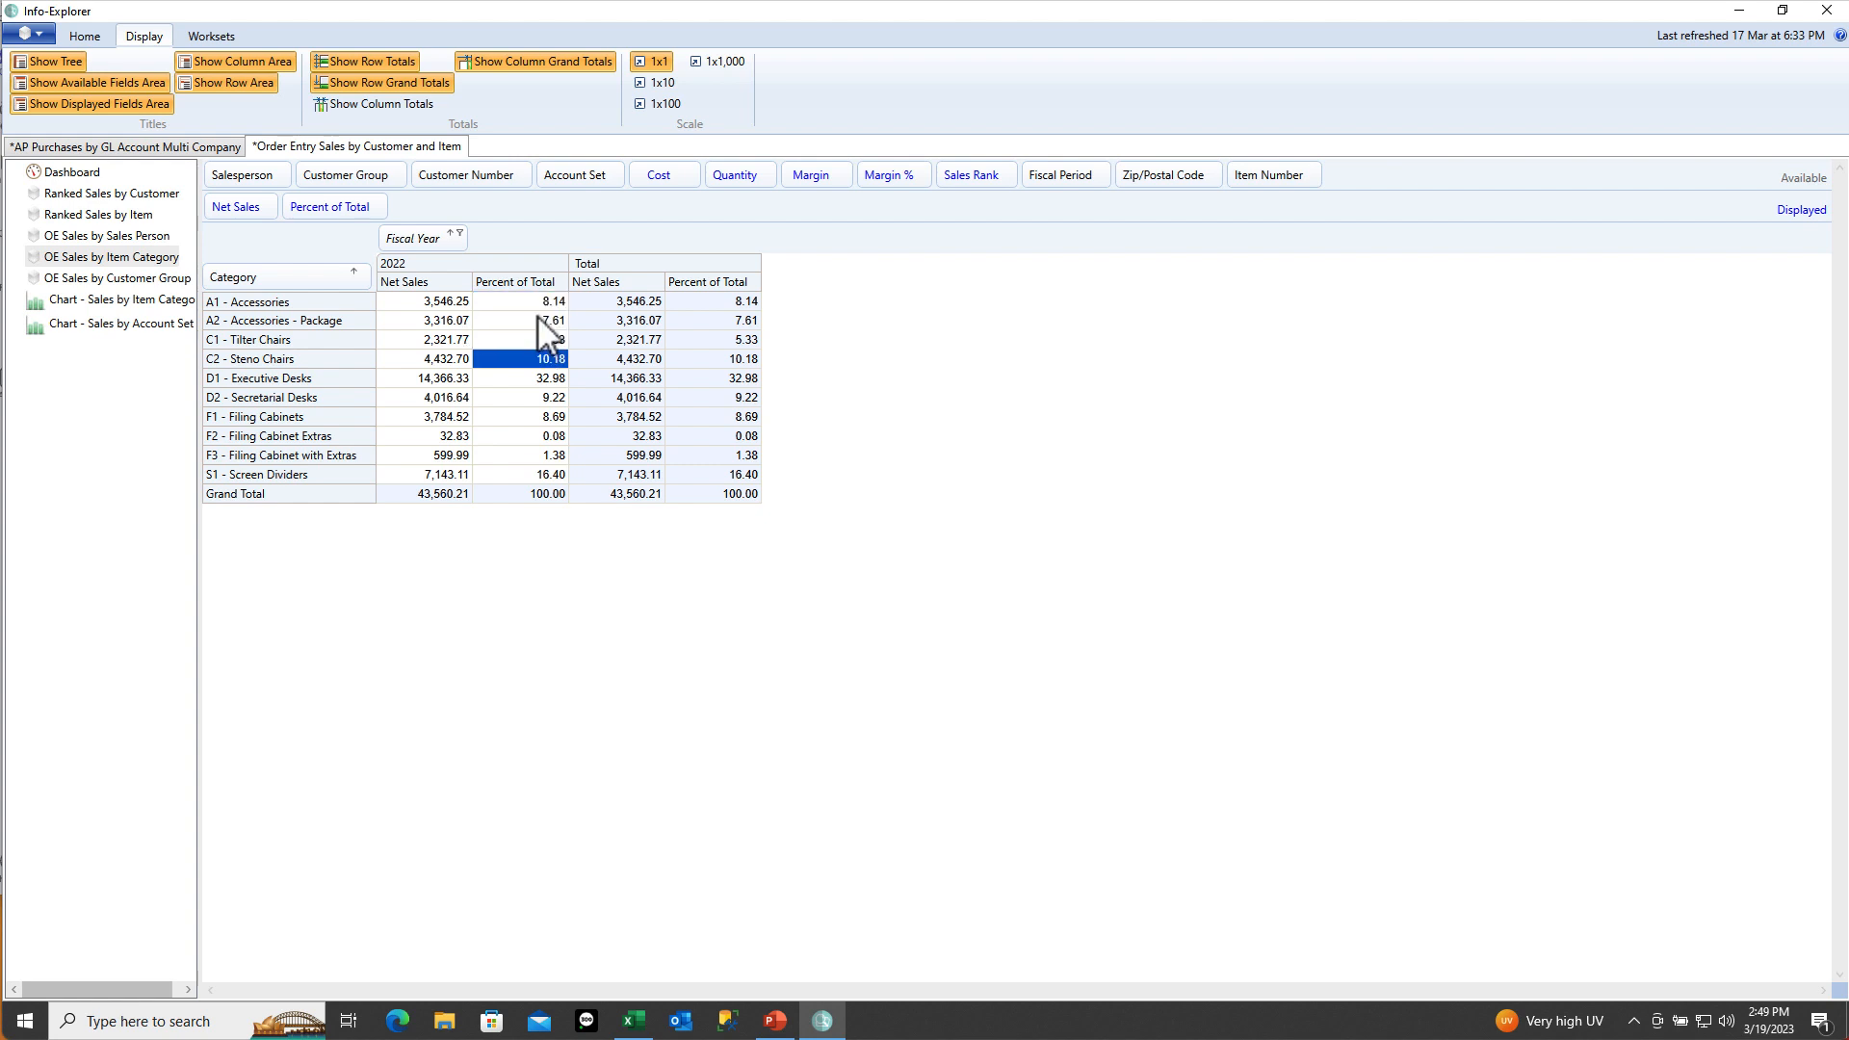
pyautogui.press('Down')
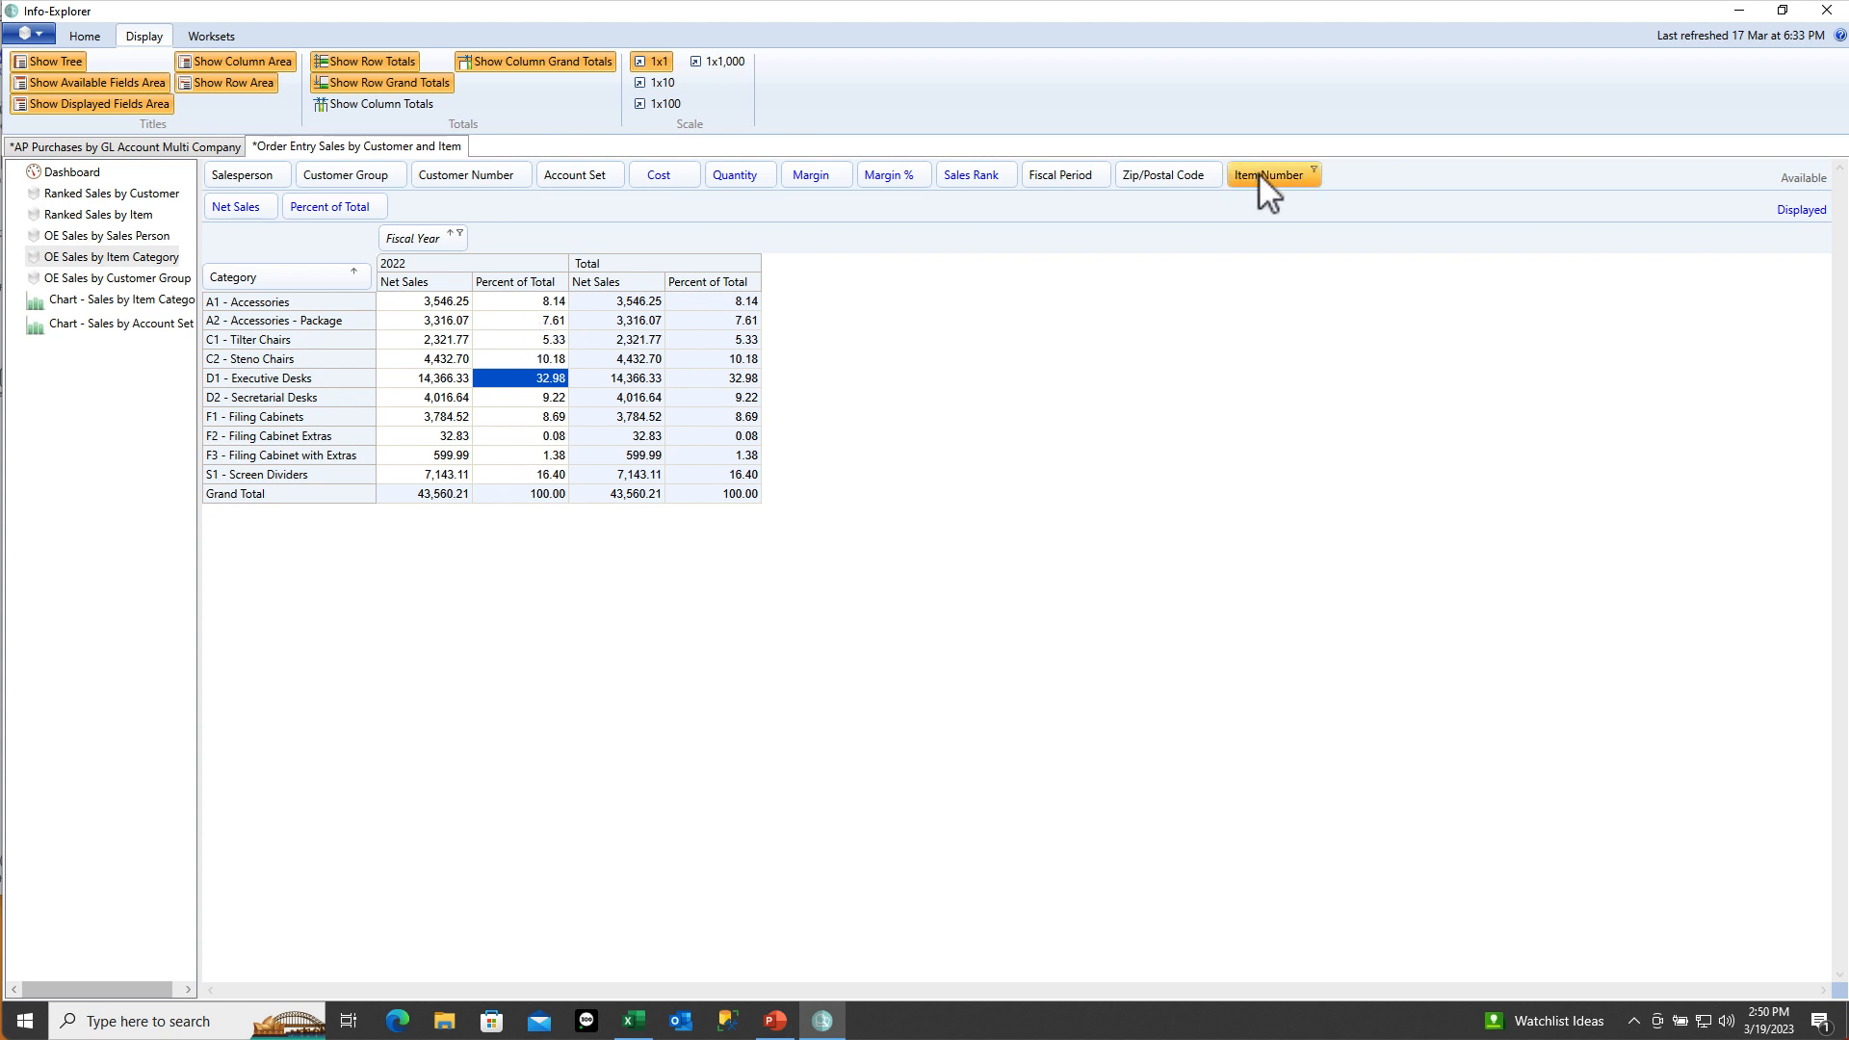
# Nest Item Number under Category and check Fluorescent Desk Lamp and Accessories total percentages
pyautogui.moveTo(541, 260); pyautogui.dragTo(347, 286)
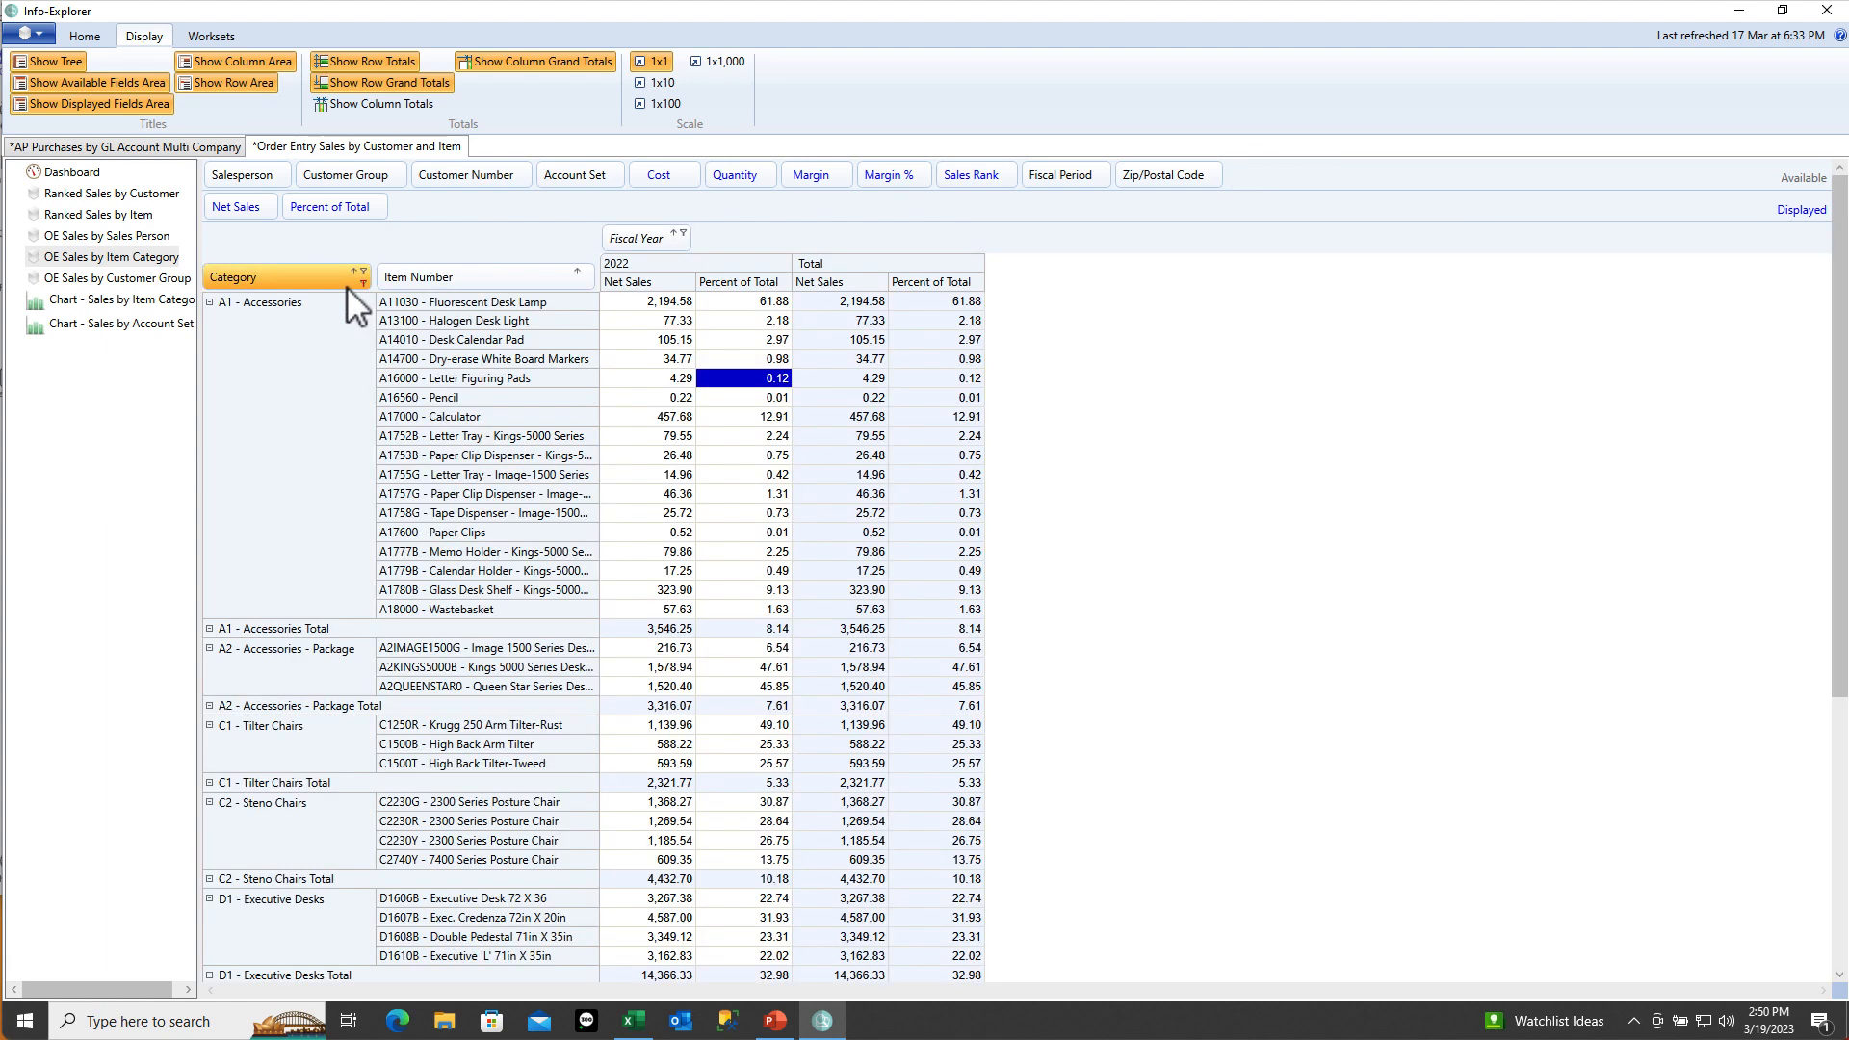
pyautogui.click(742, 303)
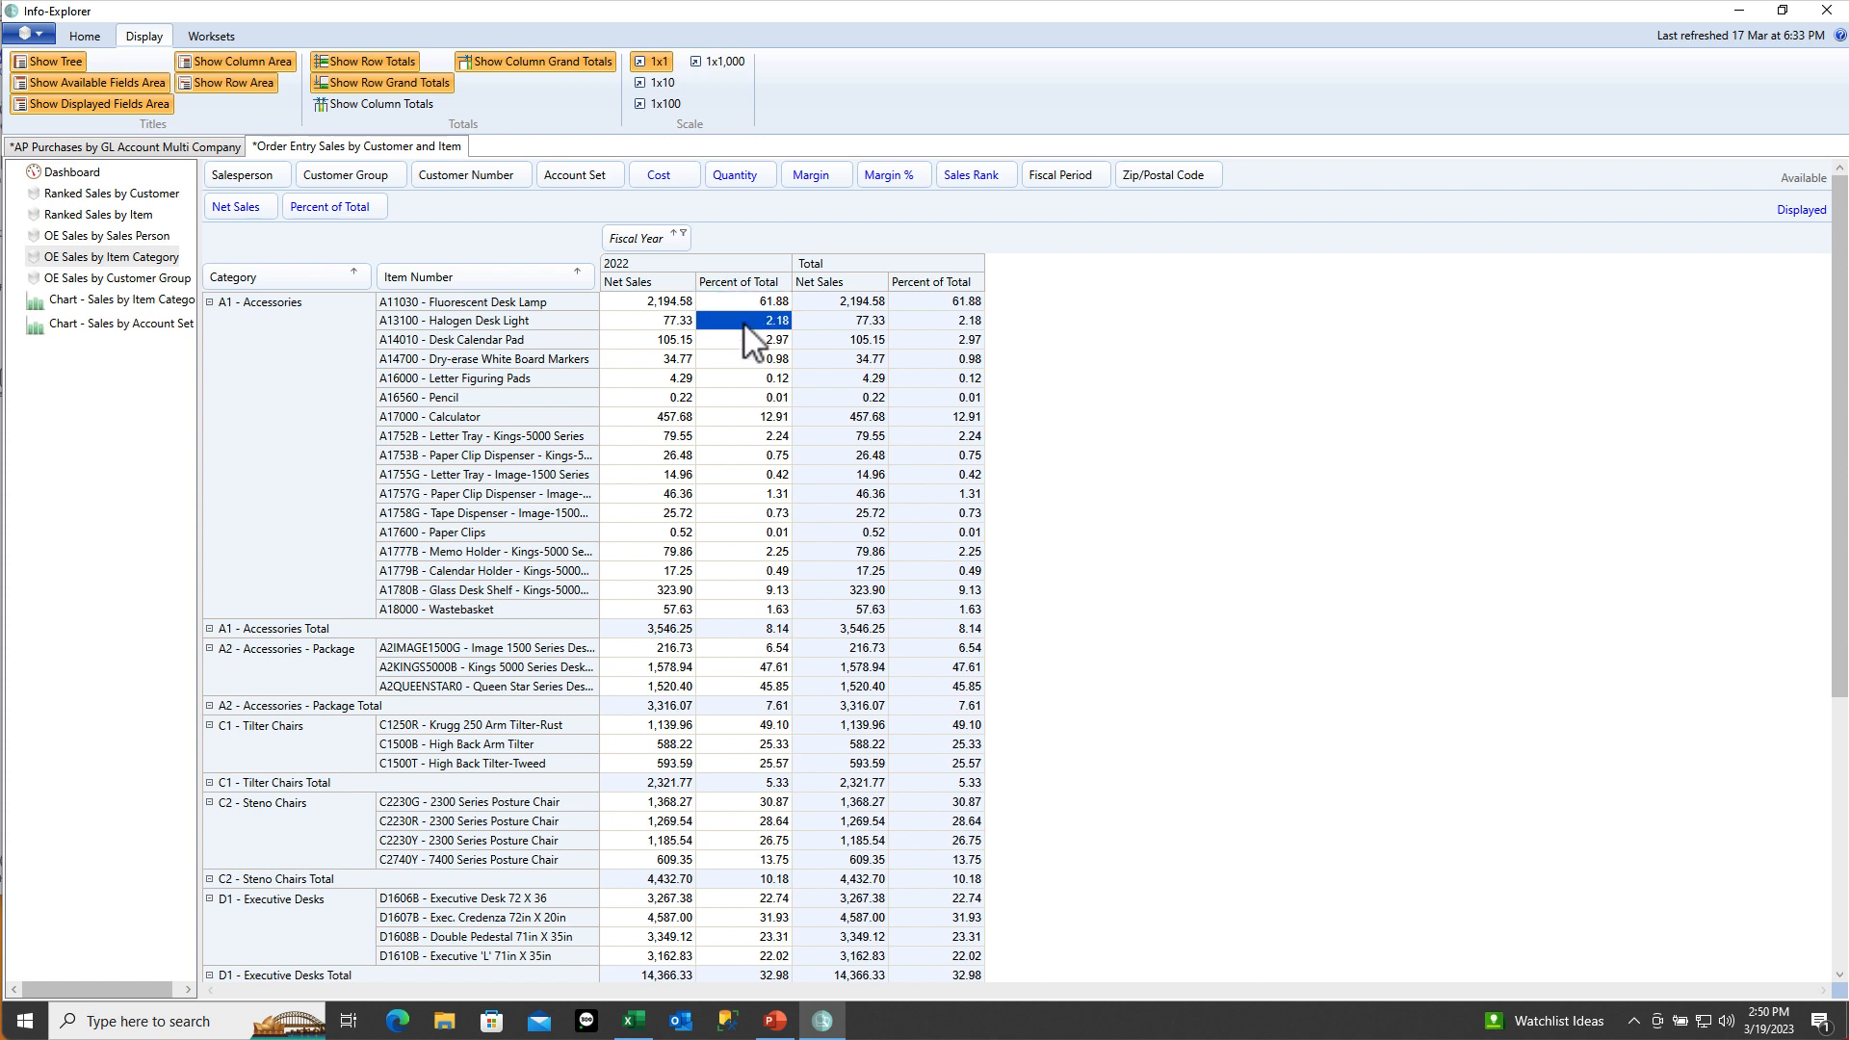
pyautogui.click(760, 629)
# Review the Percent of Total and Margin % definitions, keeping Margin % calculated as a Formula
pyautogui.click(87, 39)
pyautogui.click(552, 62)
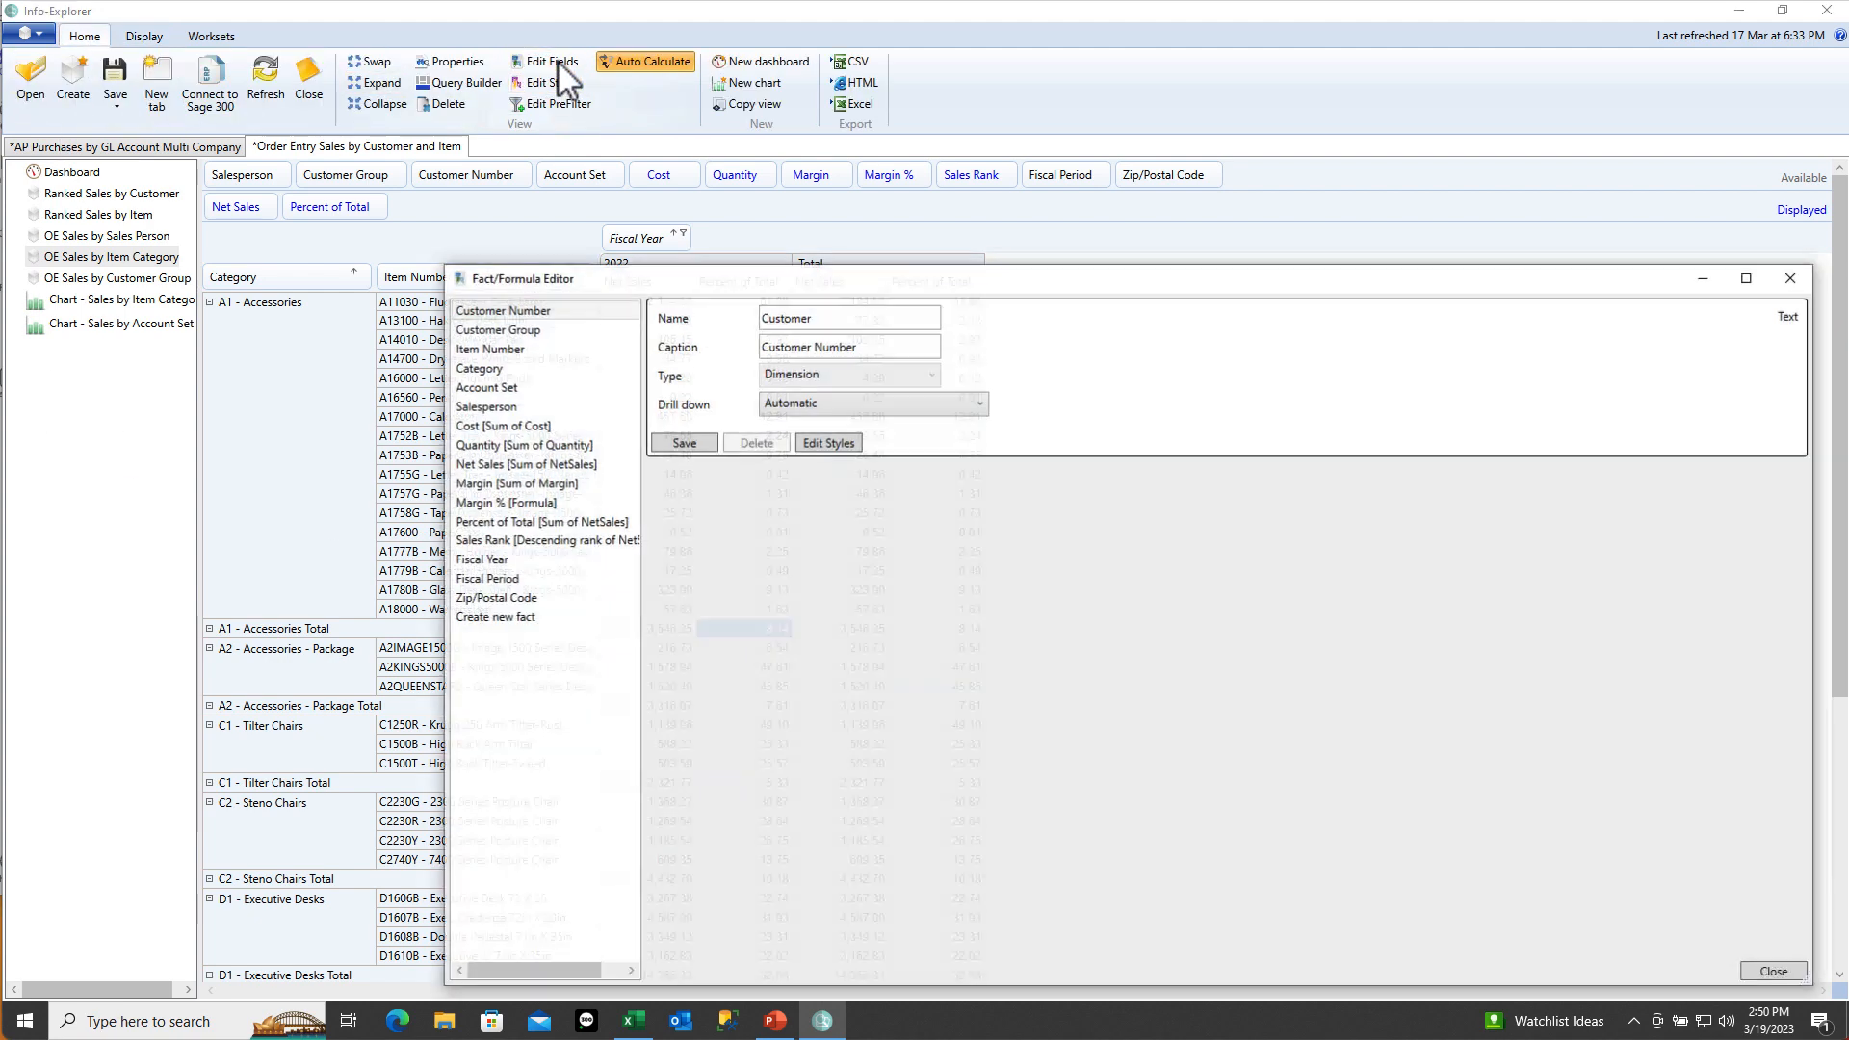
pyautogui.click(542, 520)
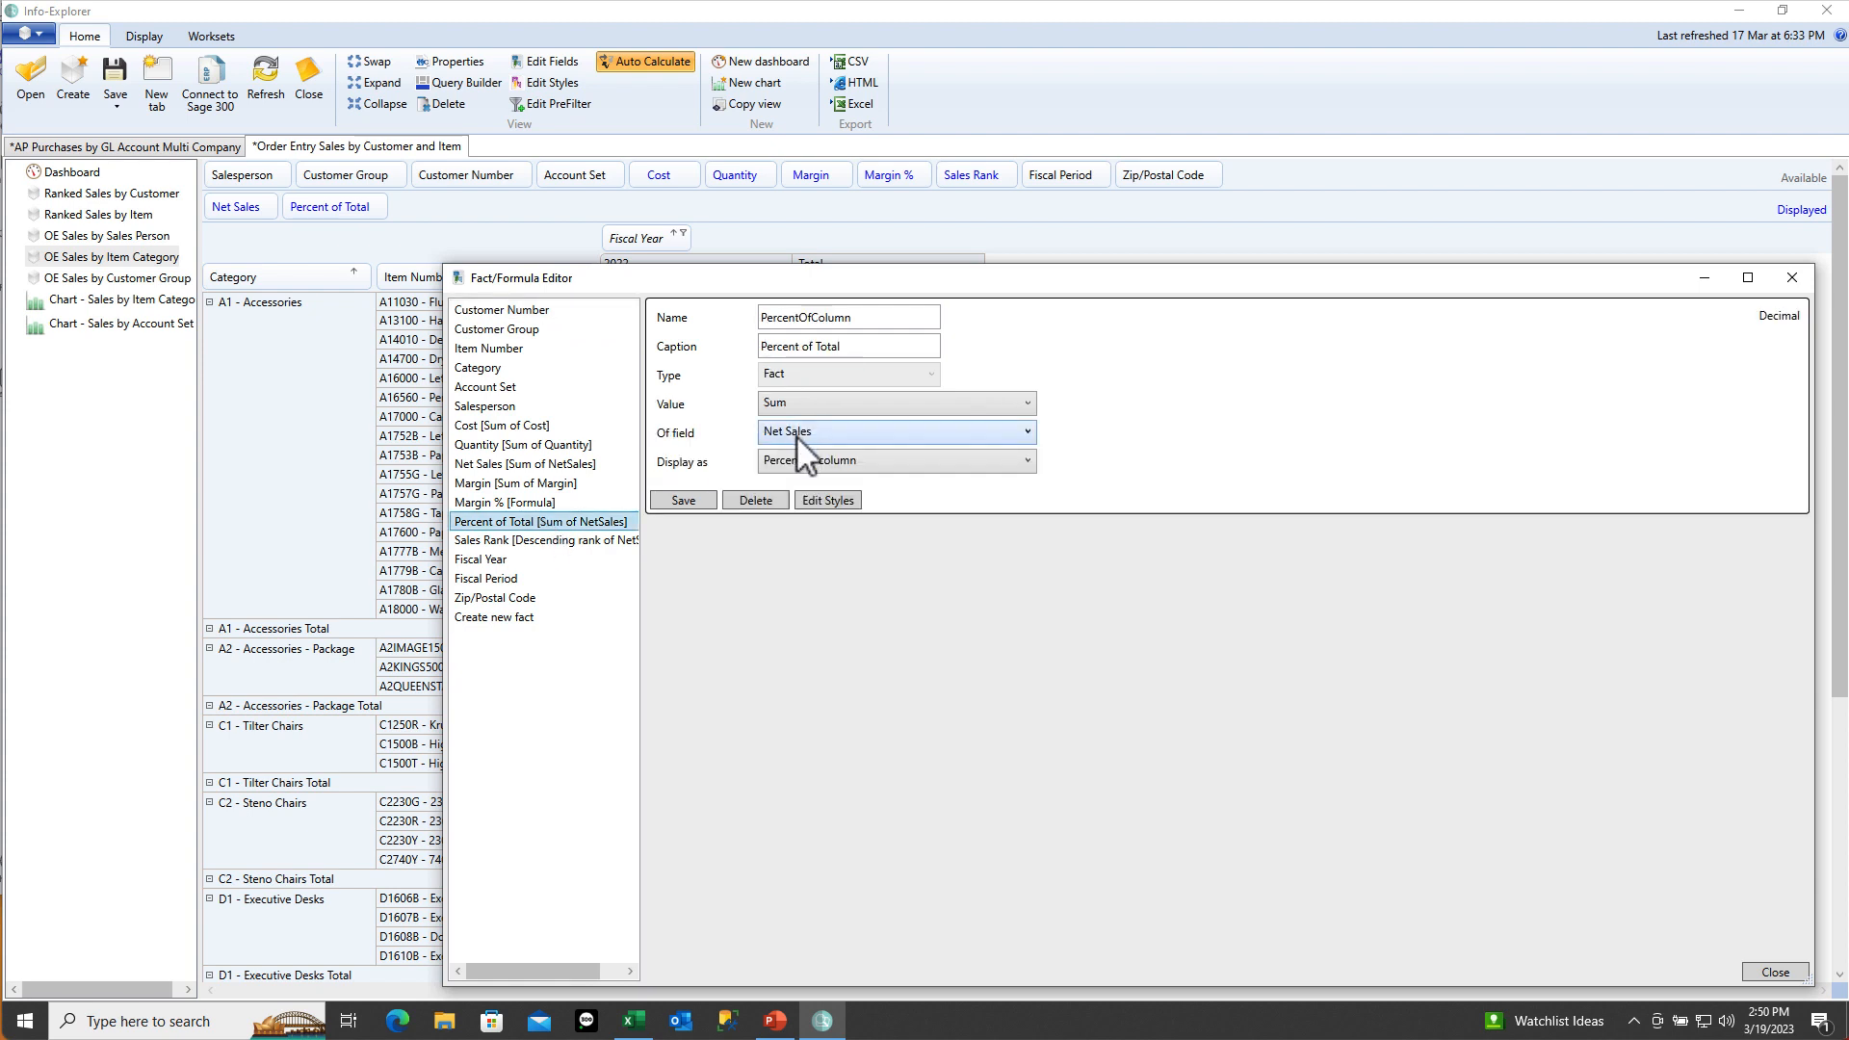
pyautogui.click(502, 503)
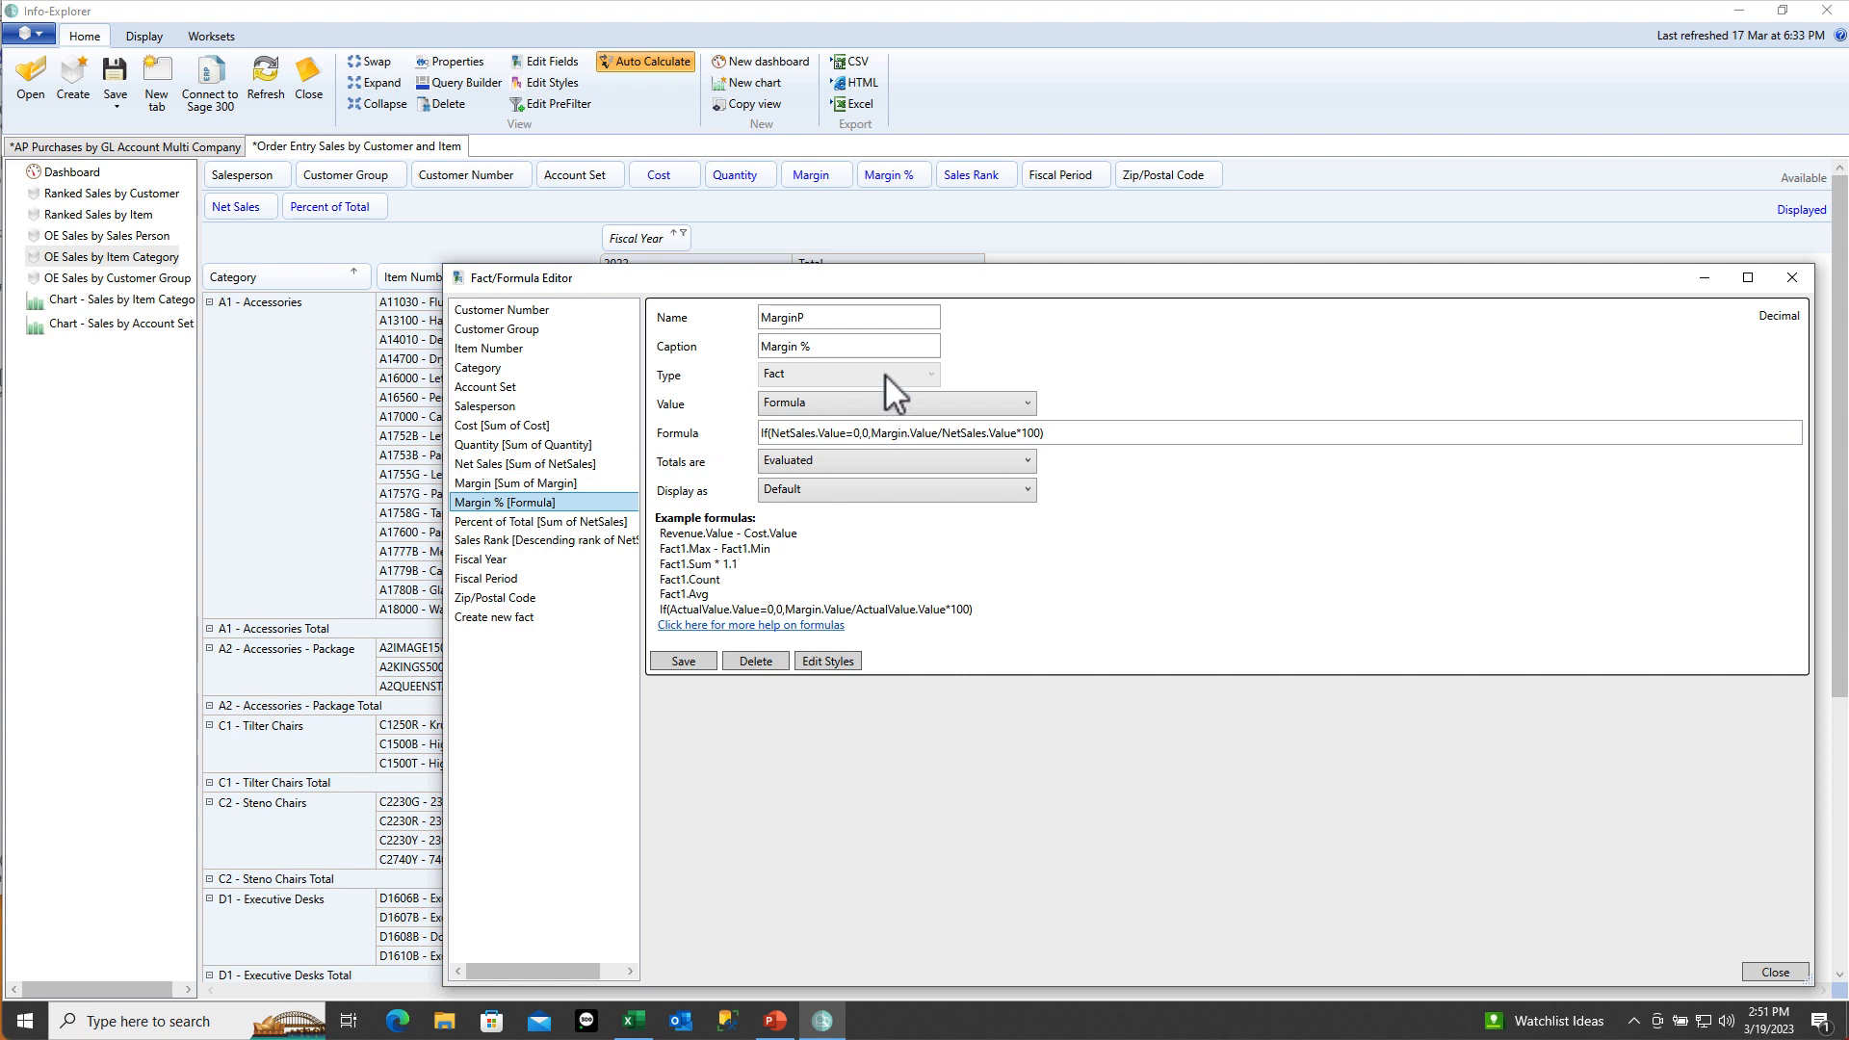
pyautogui.click(878, 404)
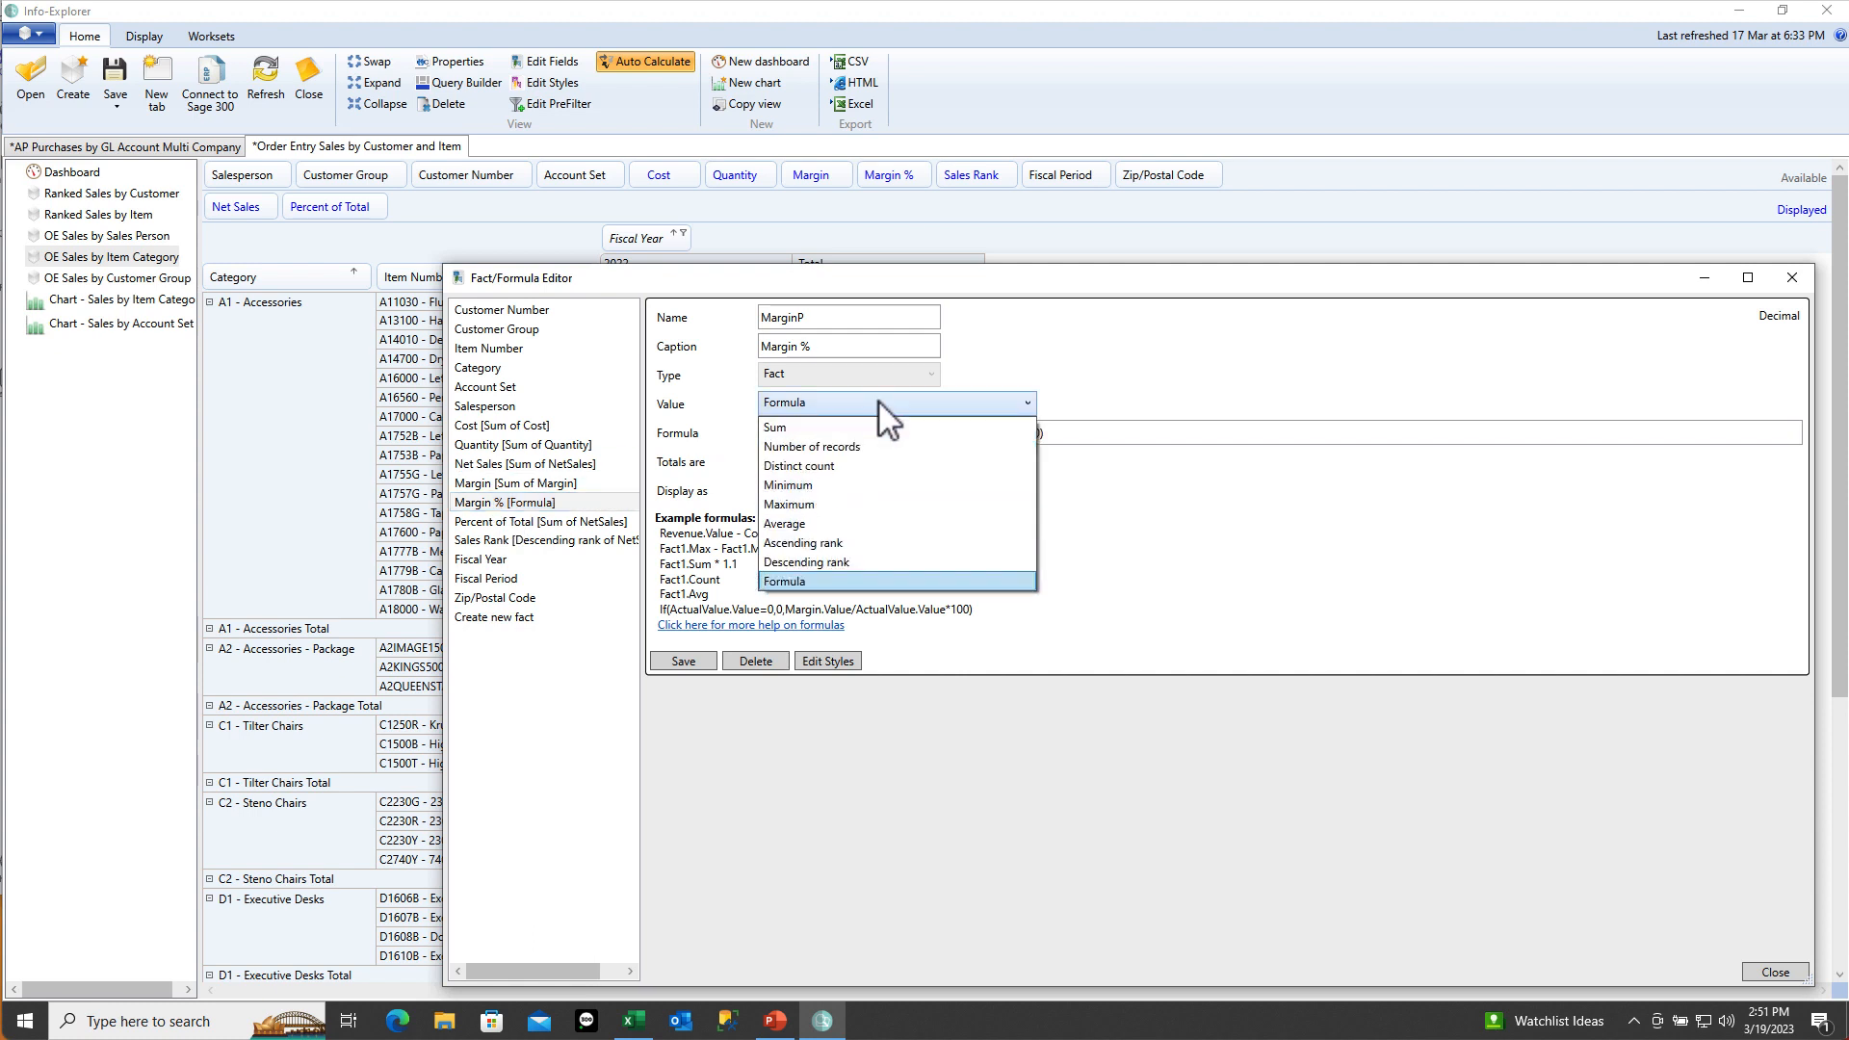
pyautogui.click(878, 401)
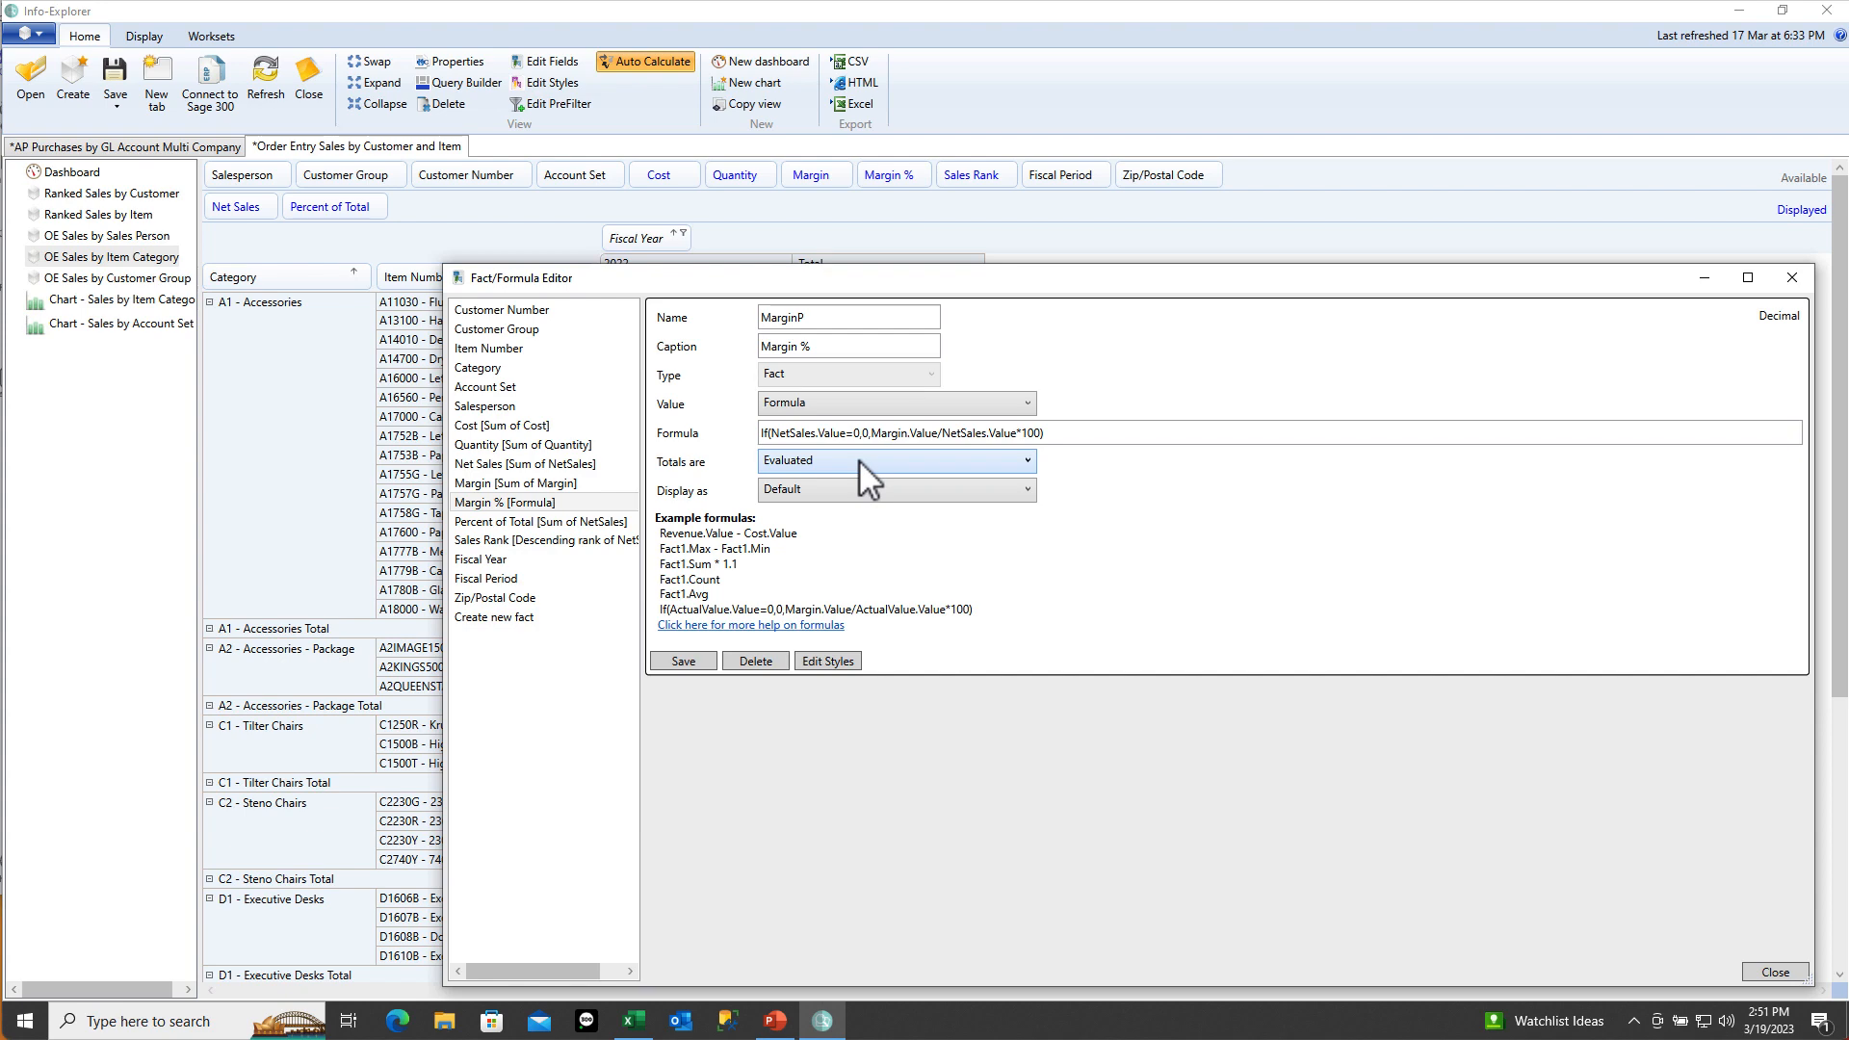
pyautogui.click(1790, 280)
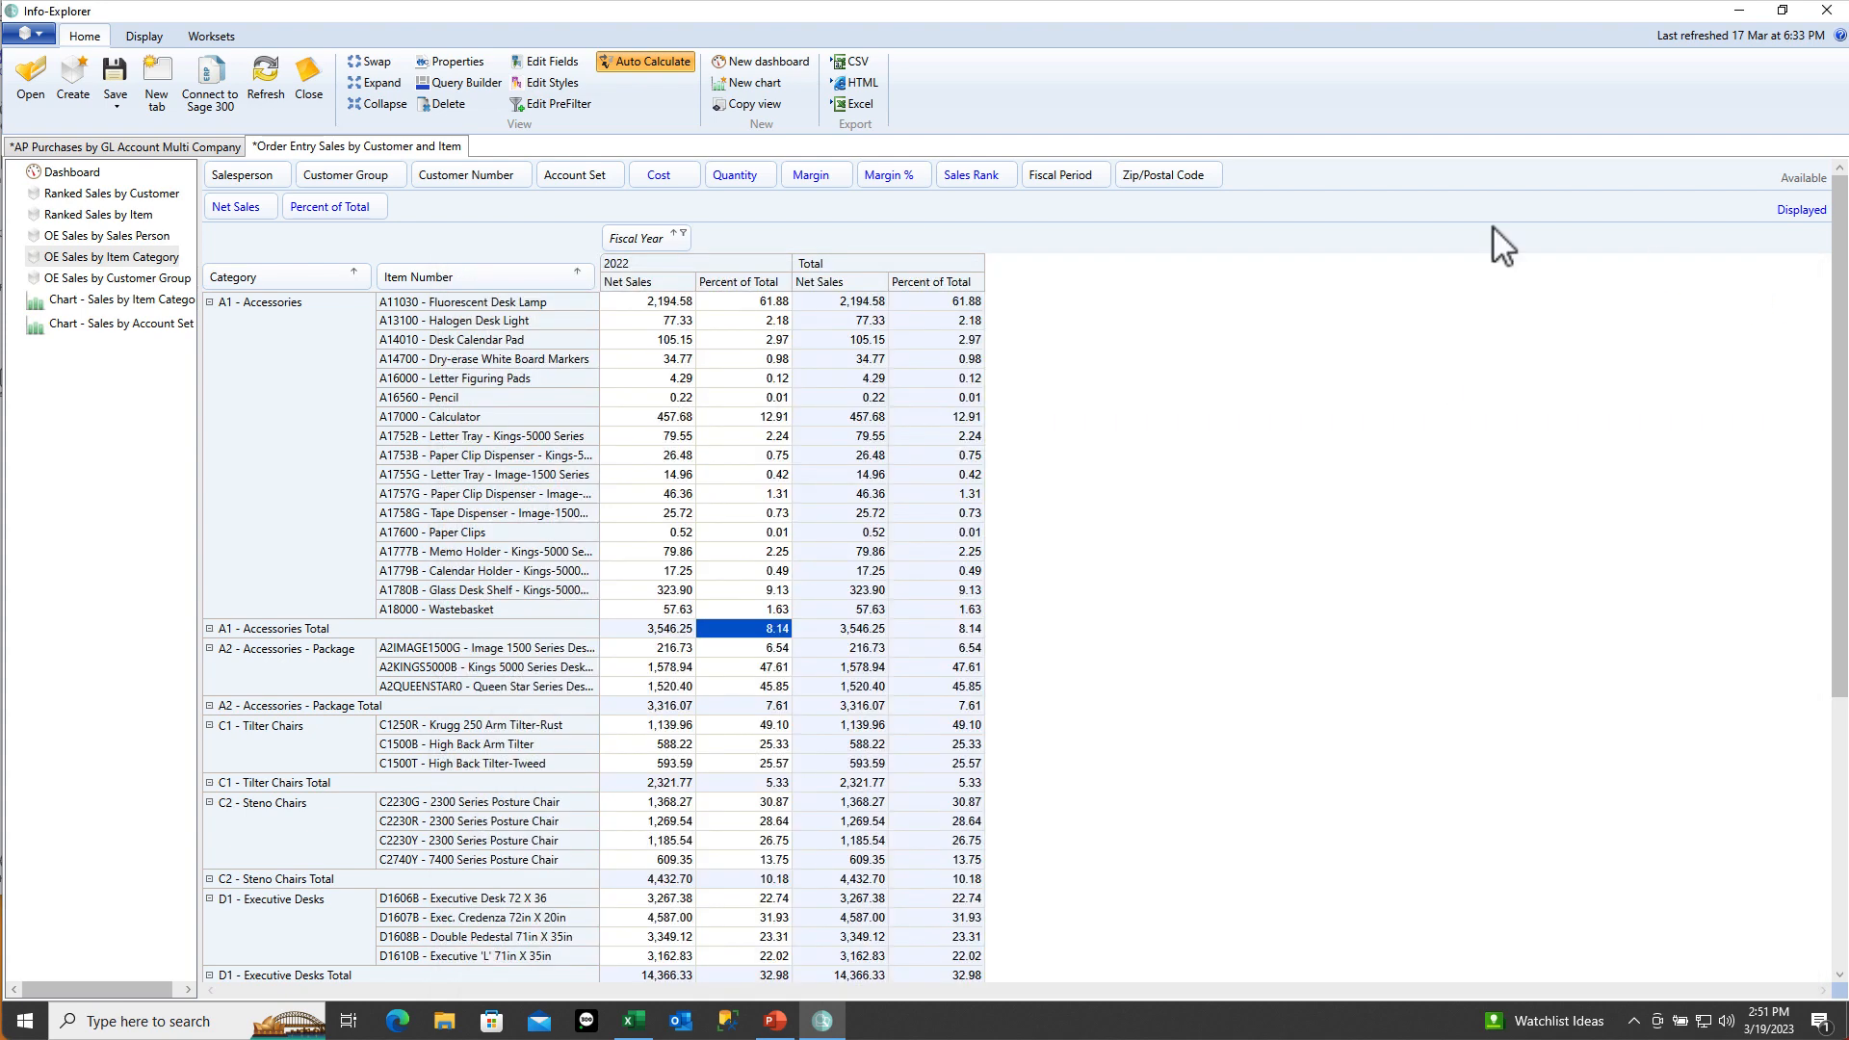
# Replace Percent of Total with Margin % beside Net Sales, checking values like A11030's 60.06, then open Edit Fields
pyautogui.moveTo(876, 173); pyautogui.dragTo(445, 218)
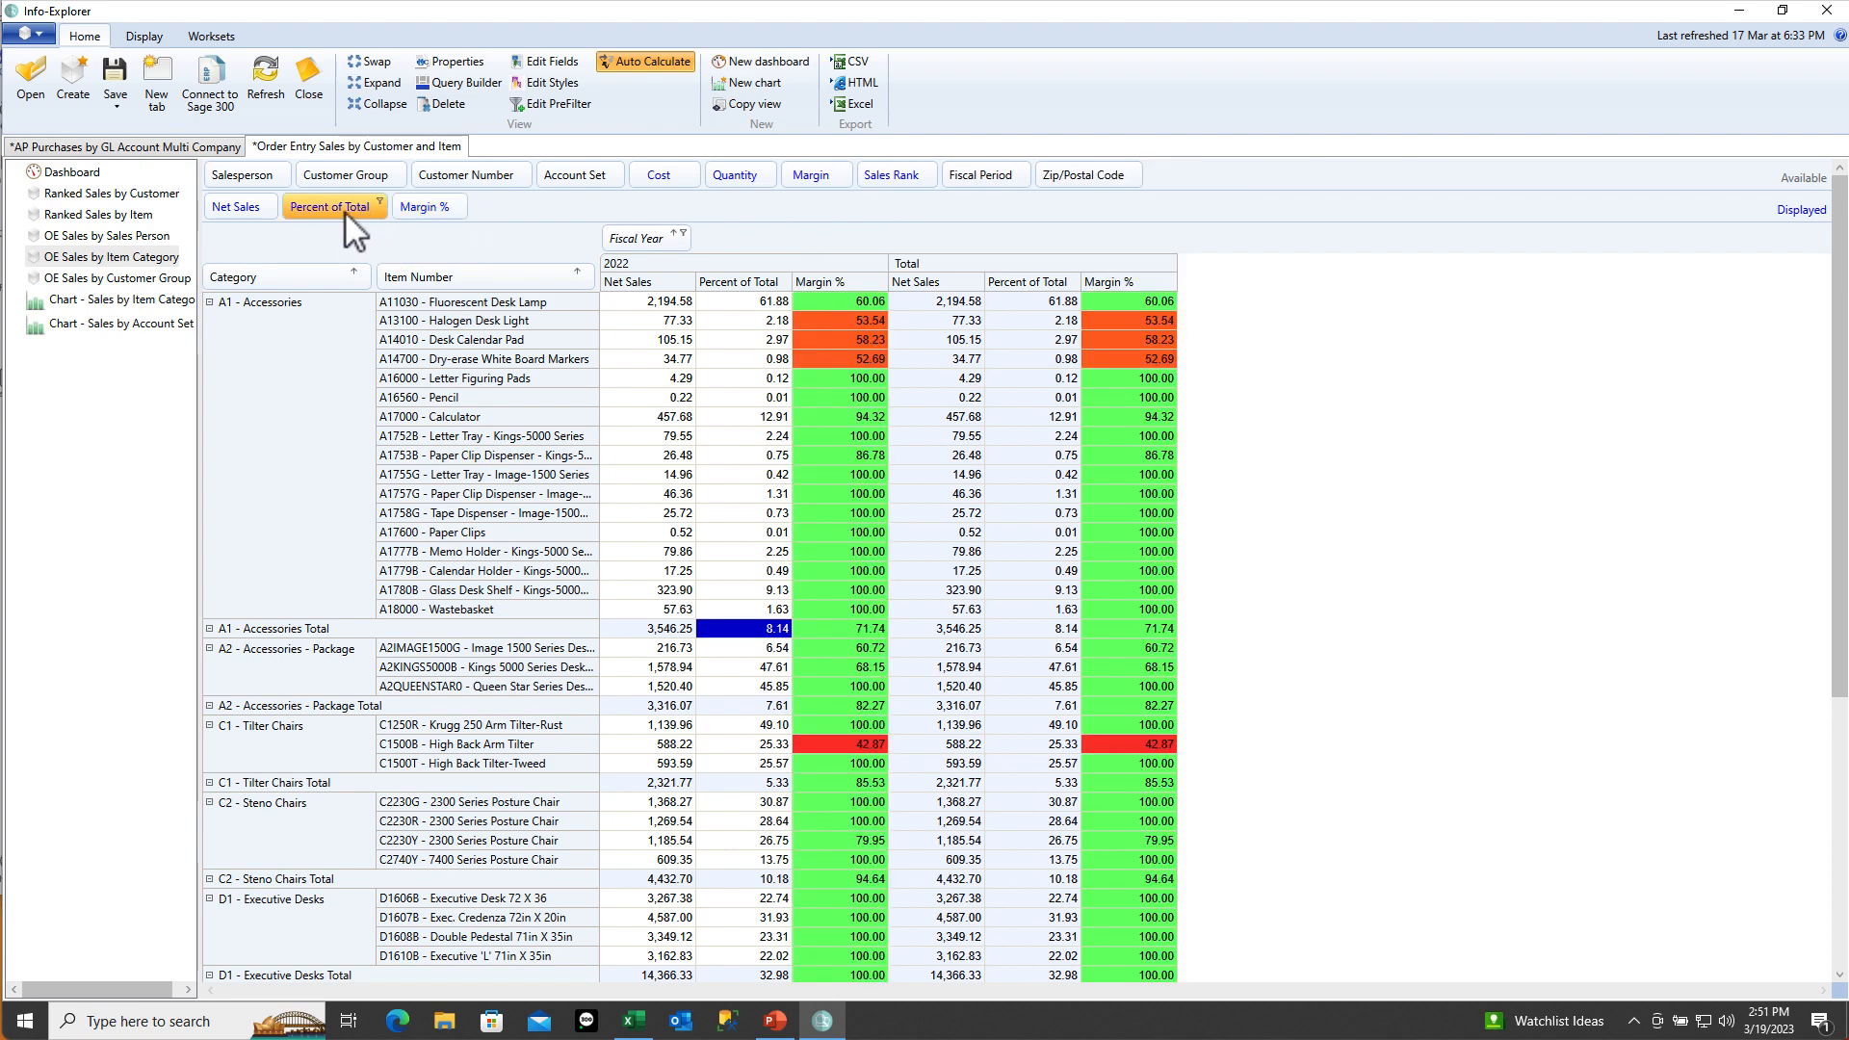
pyautogui.moveTo(329, 211); pyautogui.dragTo(796, 186)
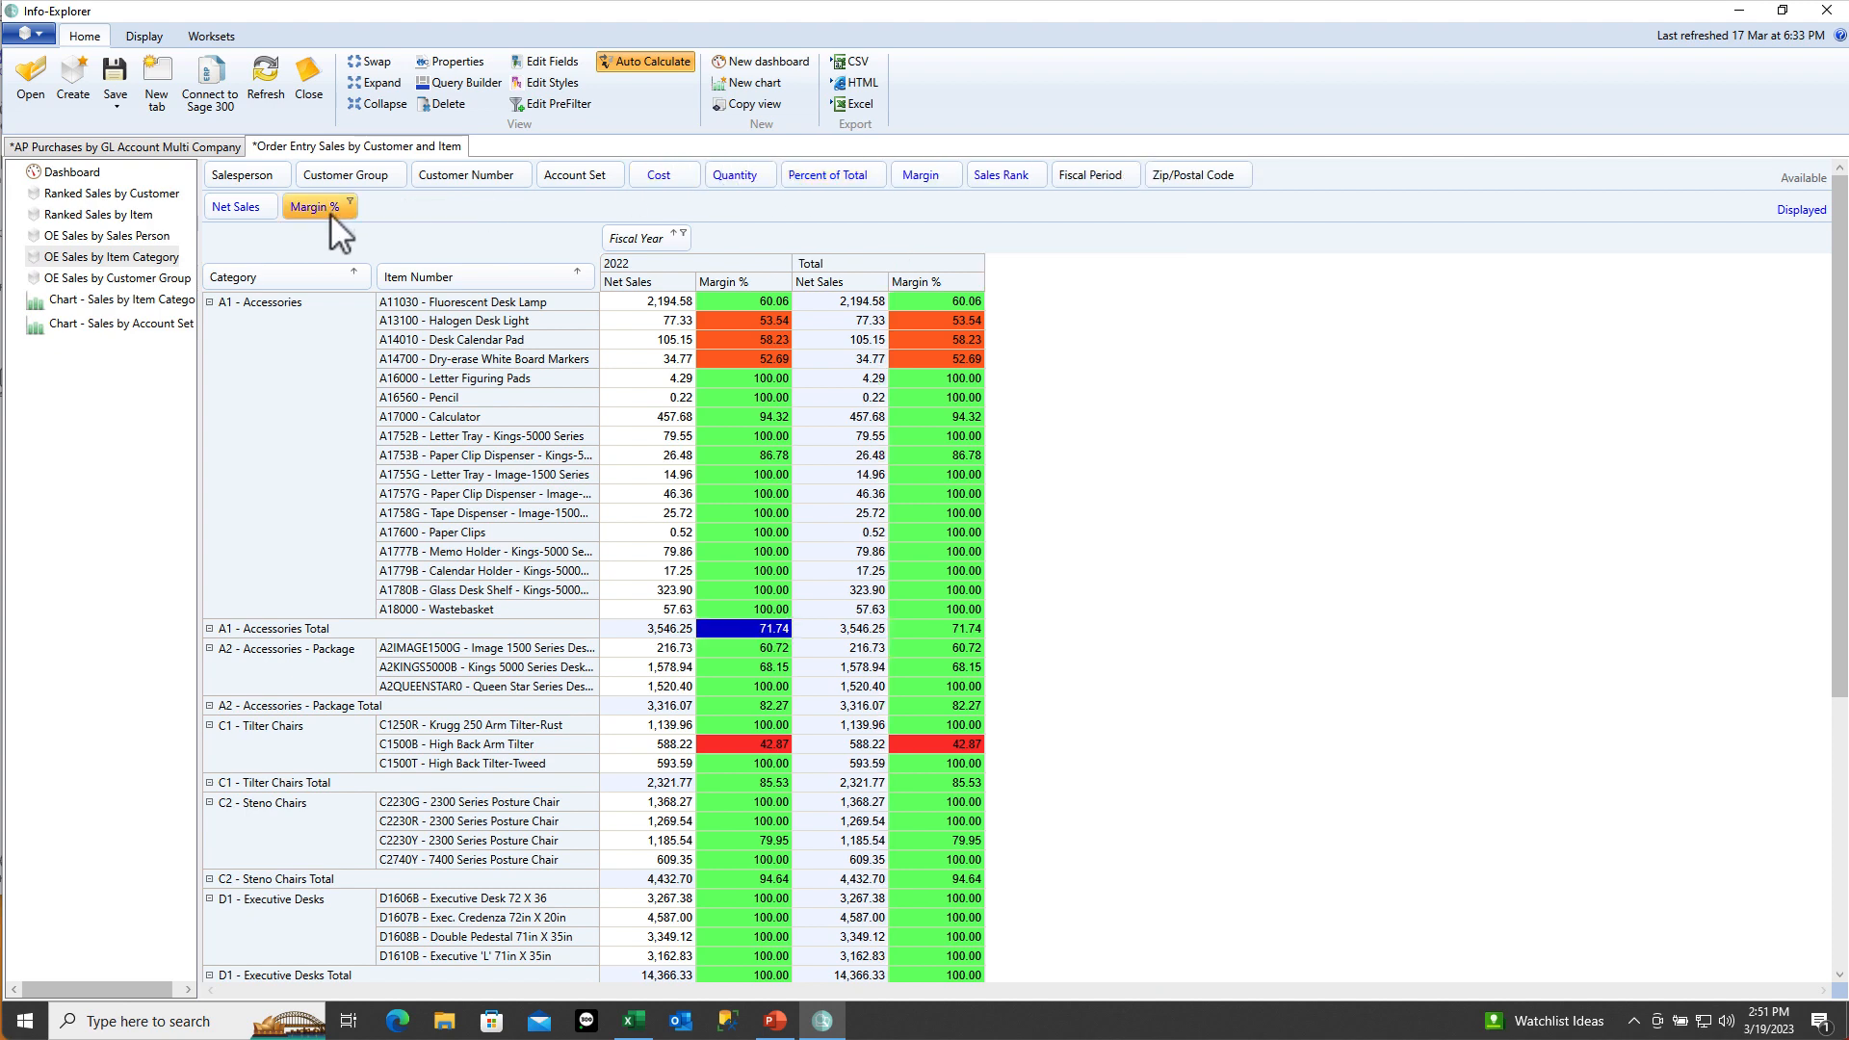
pyautogui.click(749, 300)
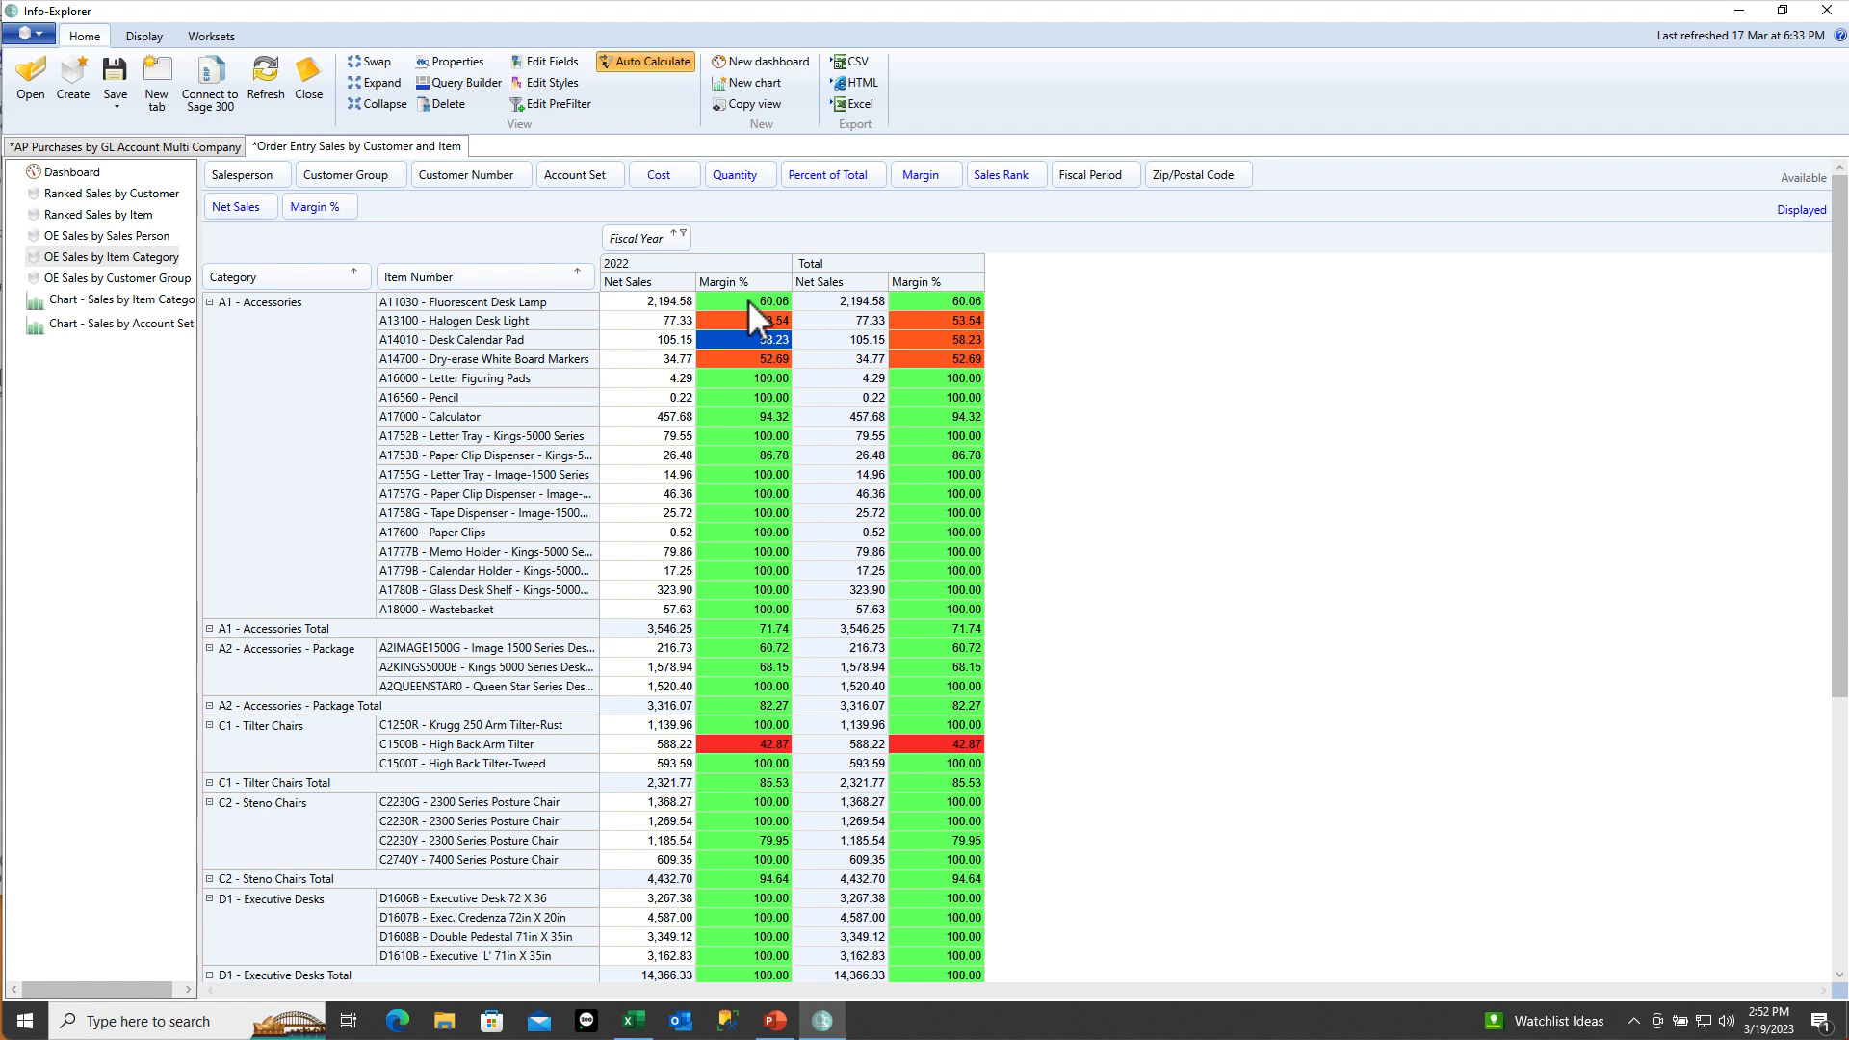
pyautogui.click(753, 630)
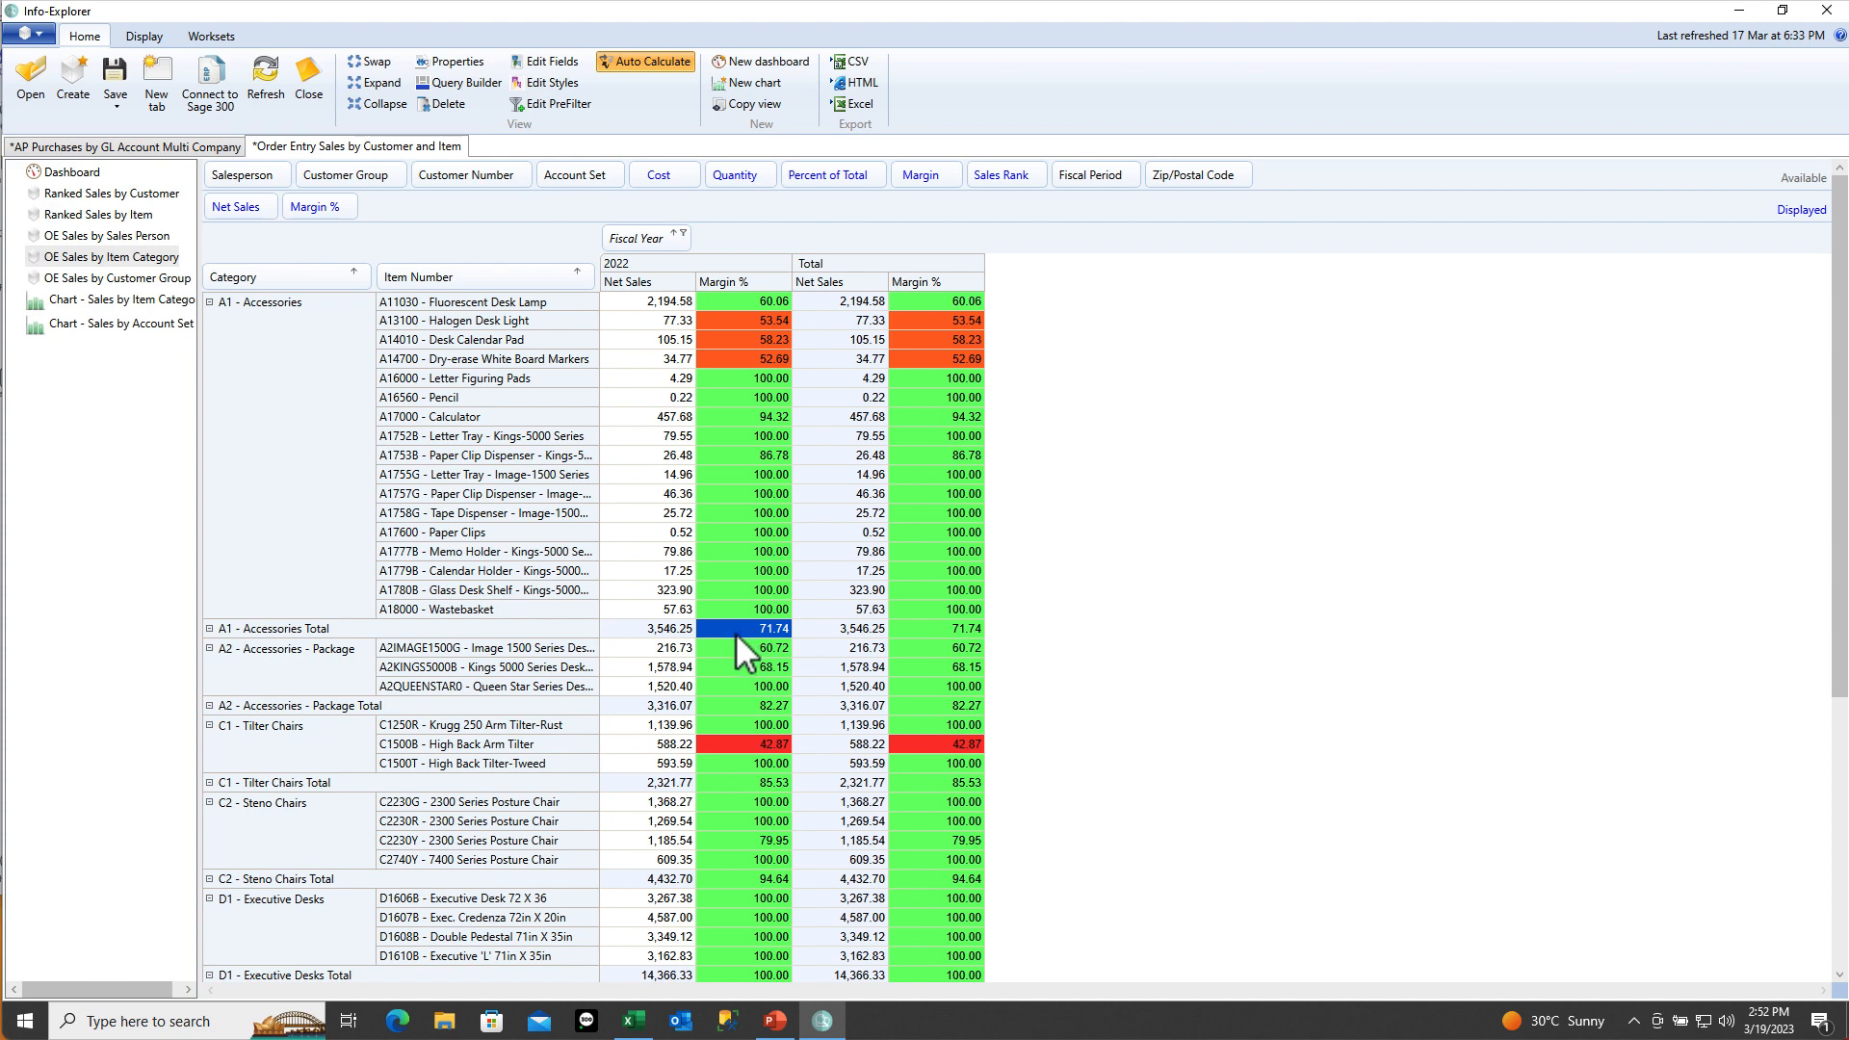
pyautogui.click(547, 63)
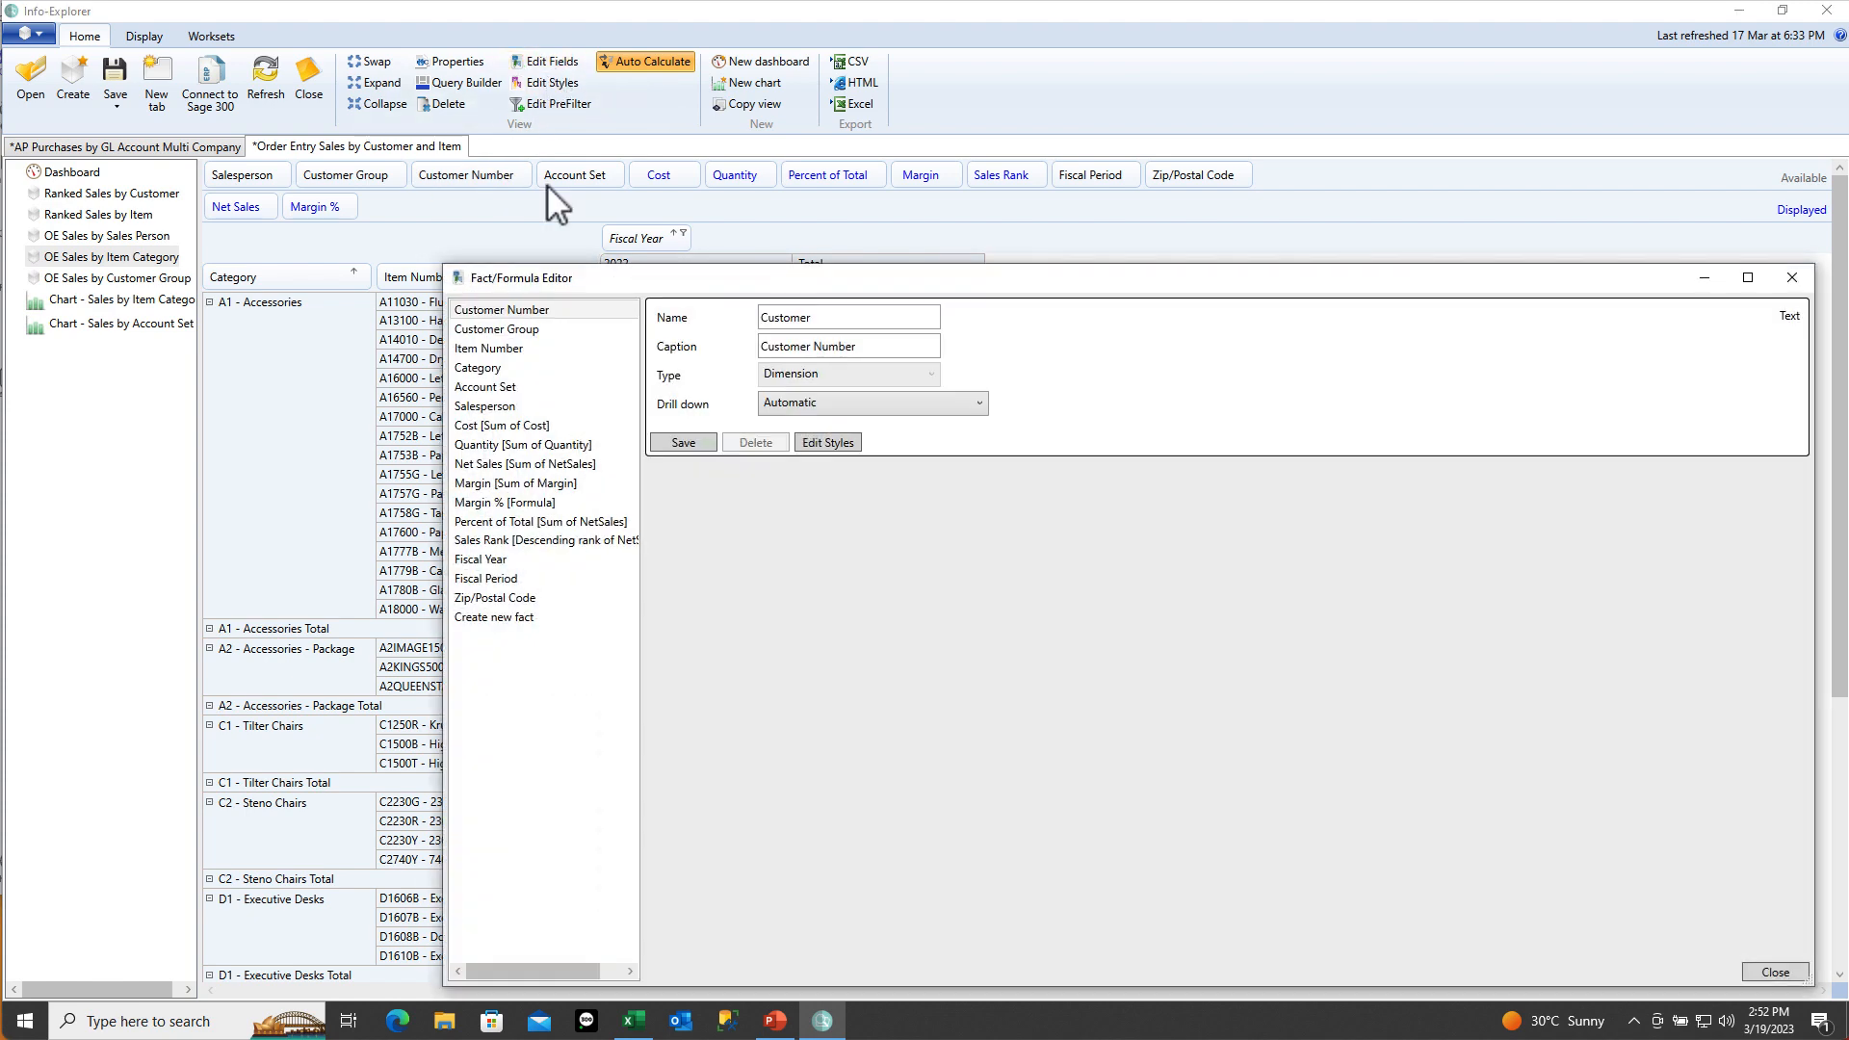
# Show the Margin % formula fact's definition and move the editor aside to reveal the grid
pyautogui.click(511, 505)
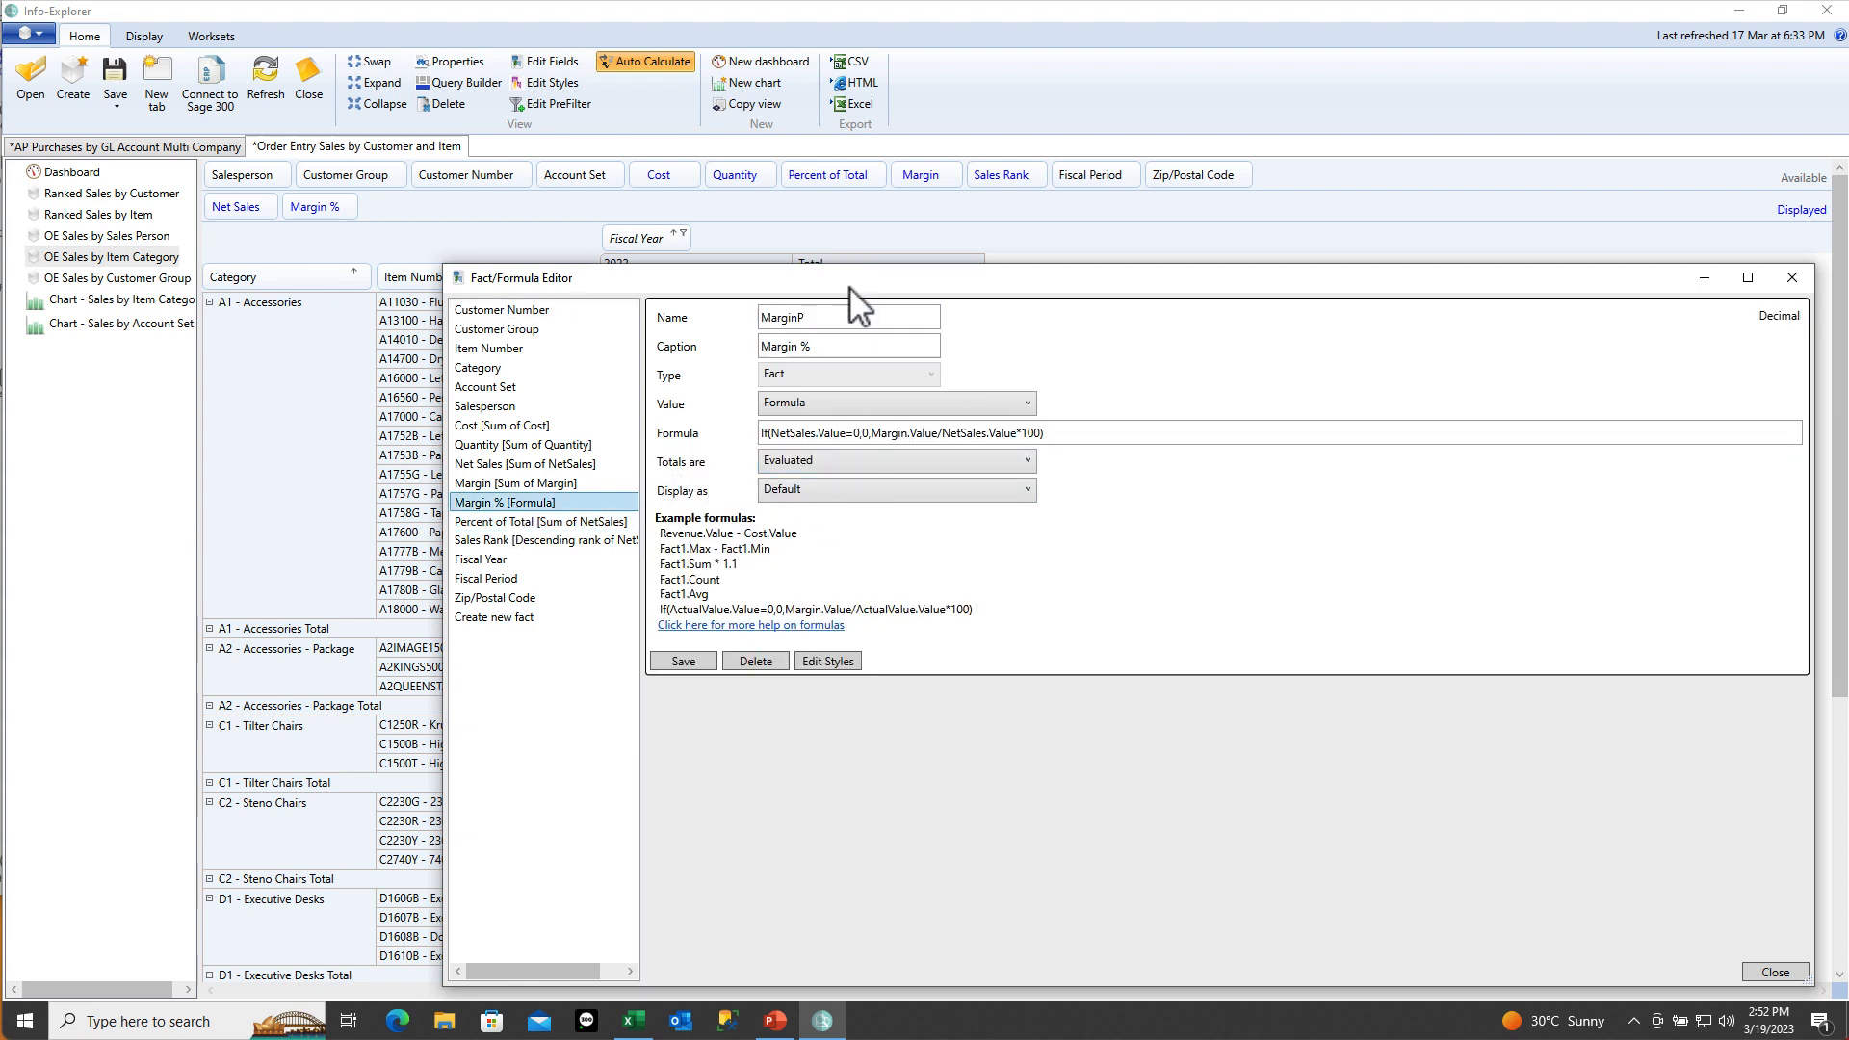
pyautogui.moveTo(848, 288); pyautogui.dragTo(1397, 352)
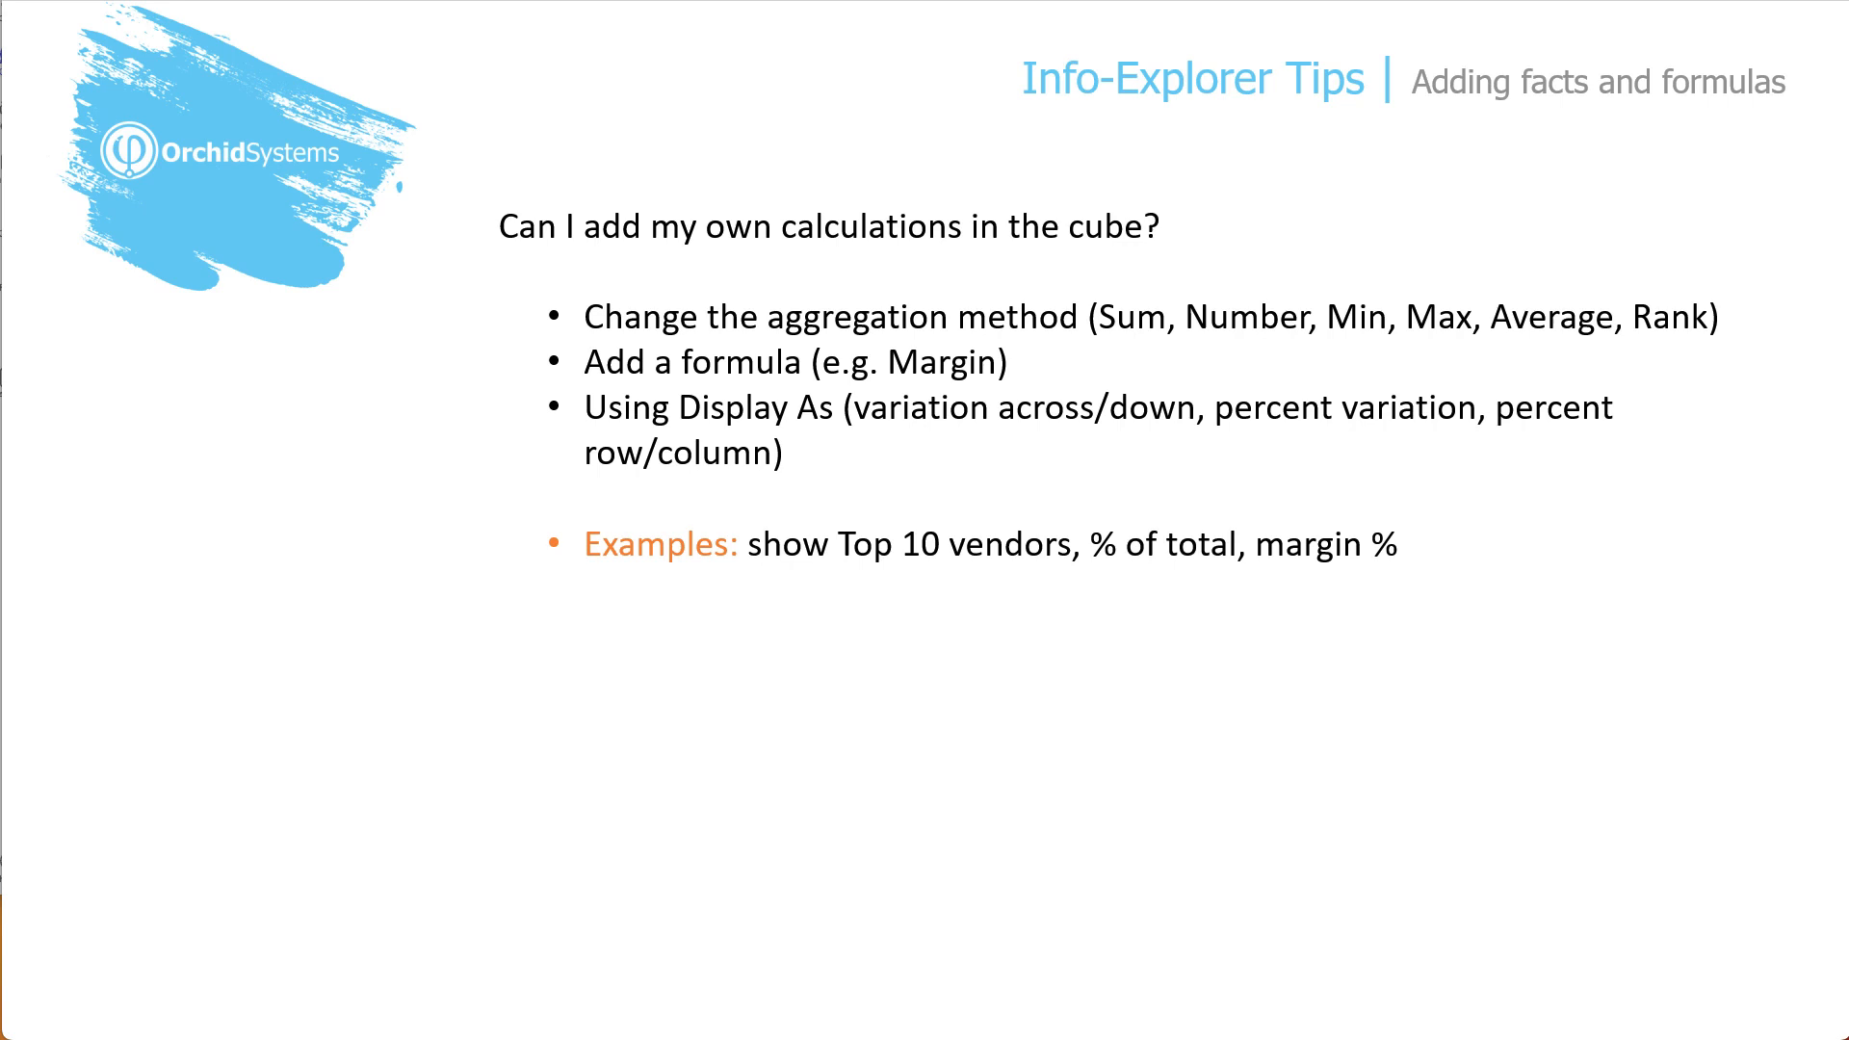
# Reveal and follow the slide's link to the Calculating Top 10 Vendors in InfoExplorer article
pyautogui.press('Right')
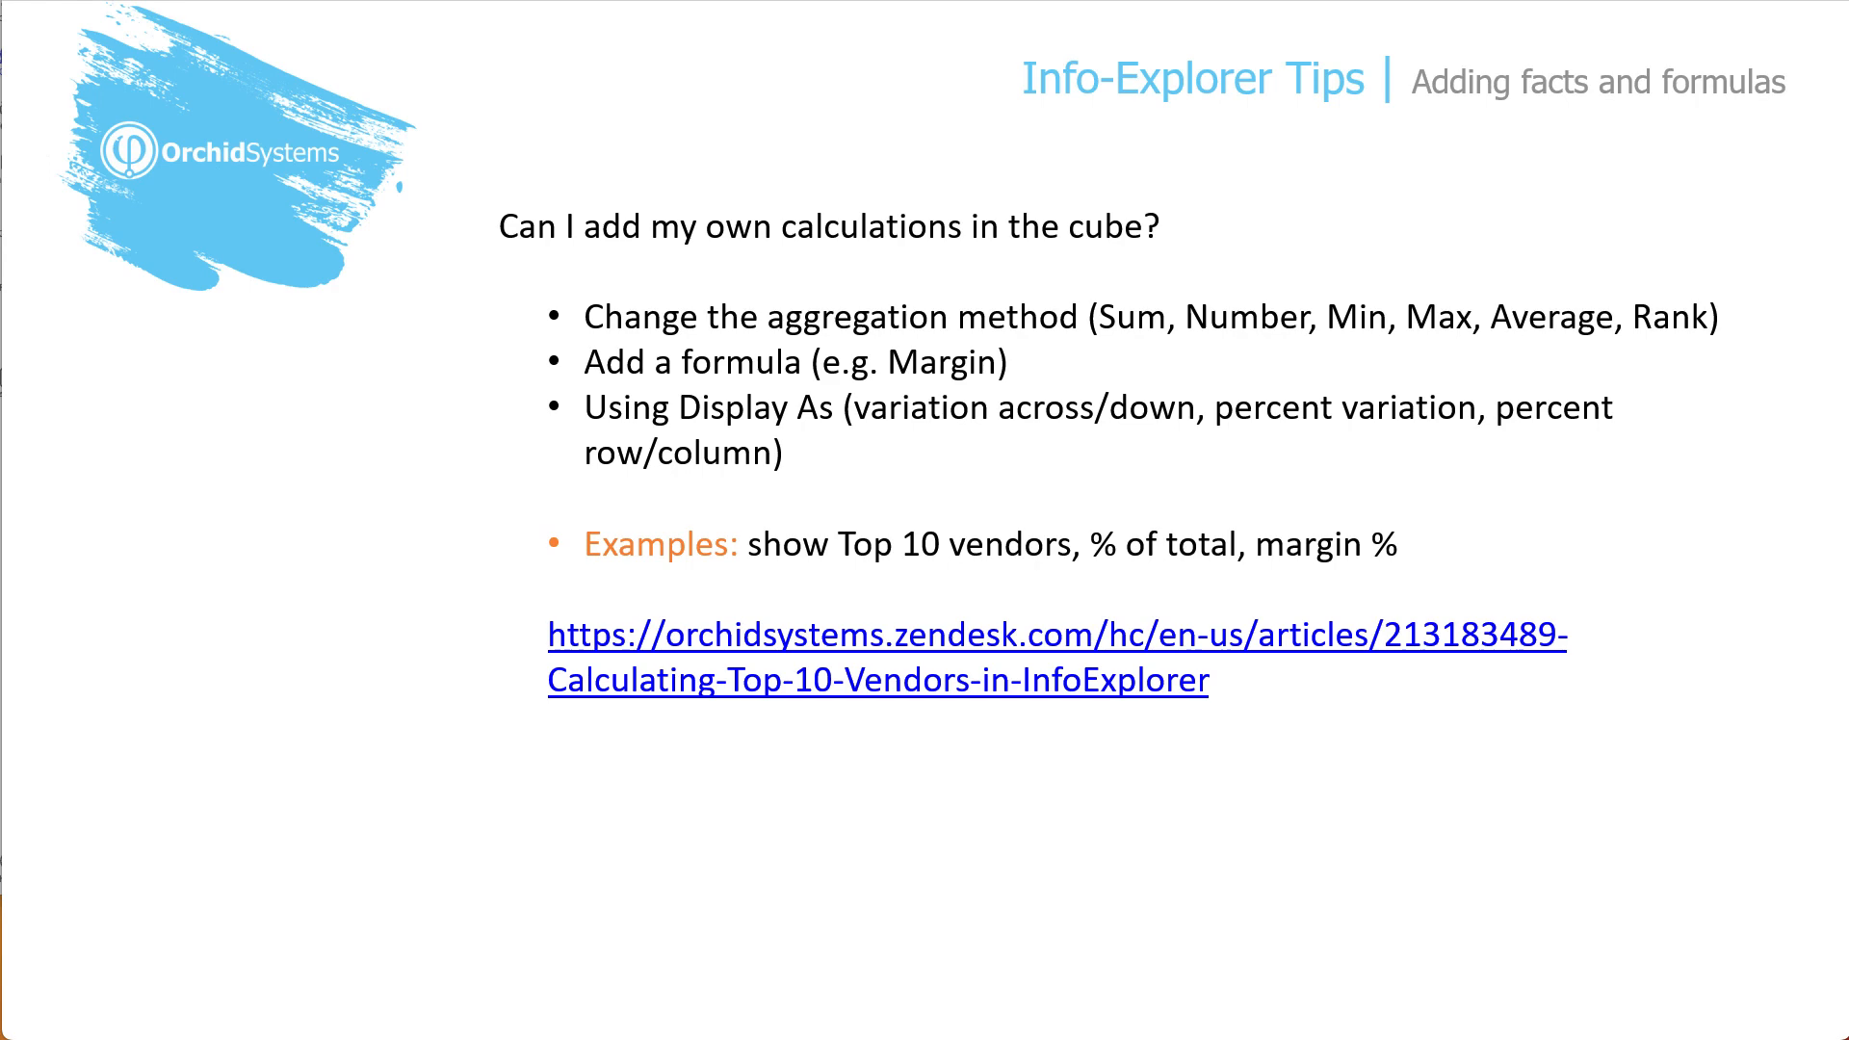
pyautogui.click(855, 639)
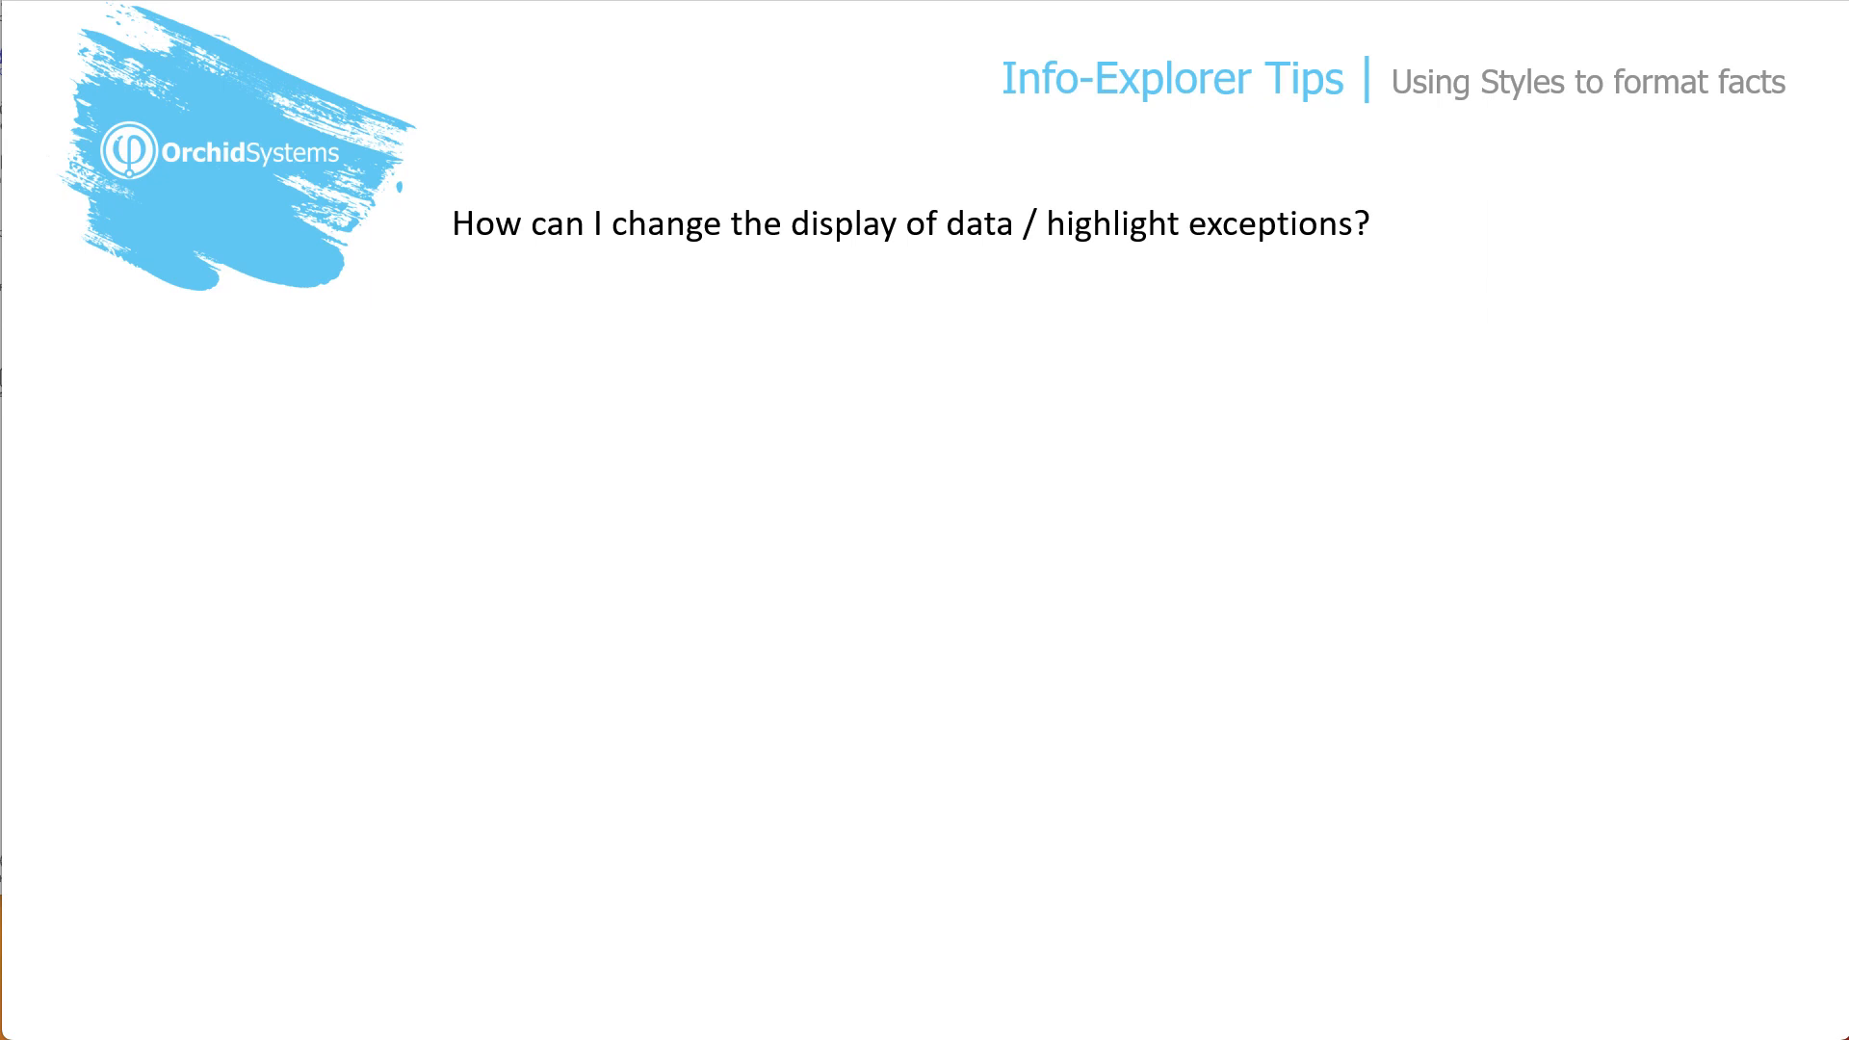
# Reveal bullets on normal/total/amended cells, conditional formatting, deleting unused styles, and traffic-light examples
pyautogui.press('Right')
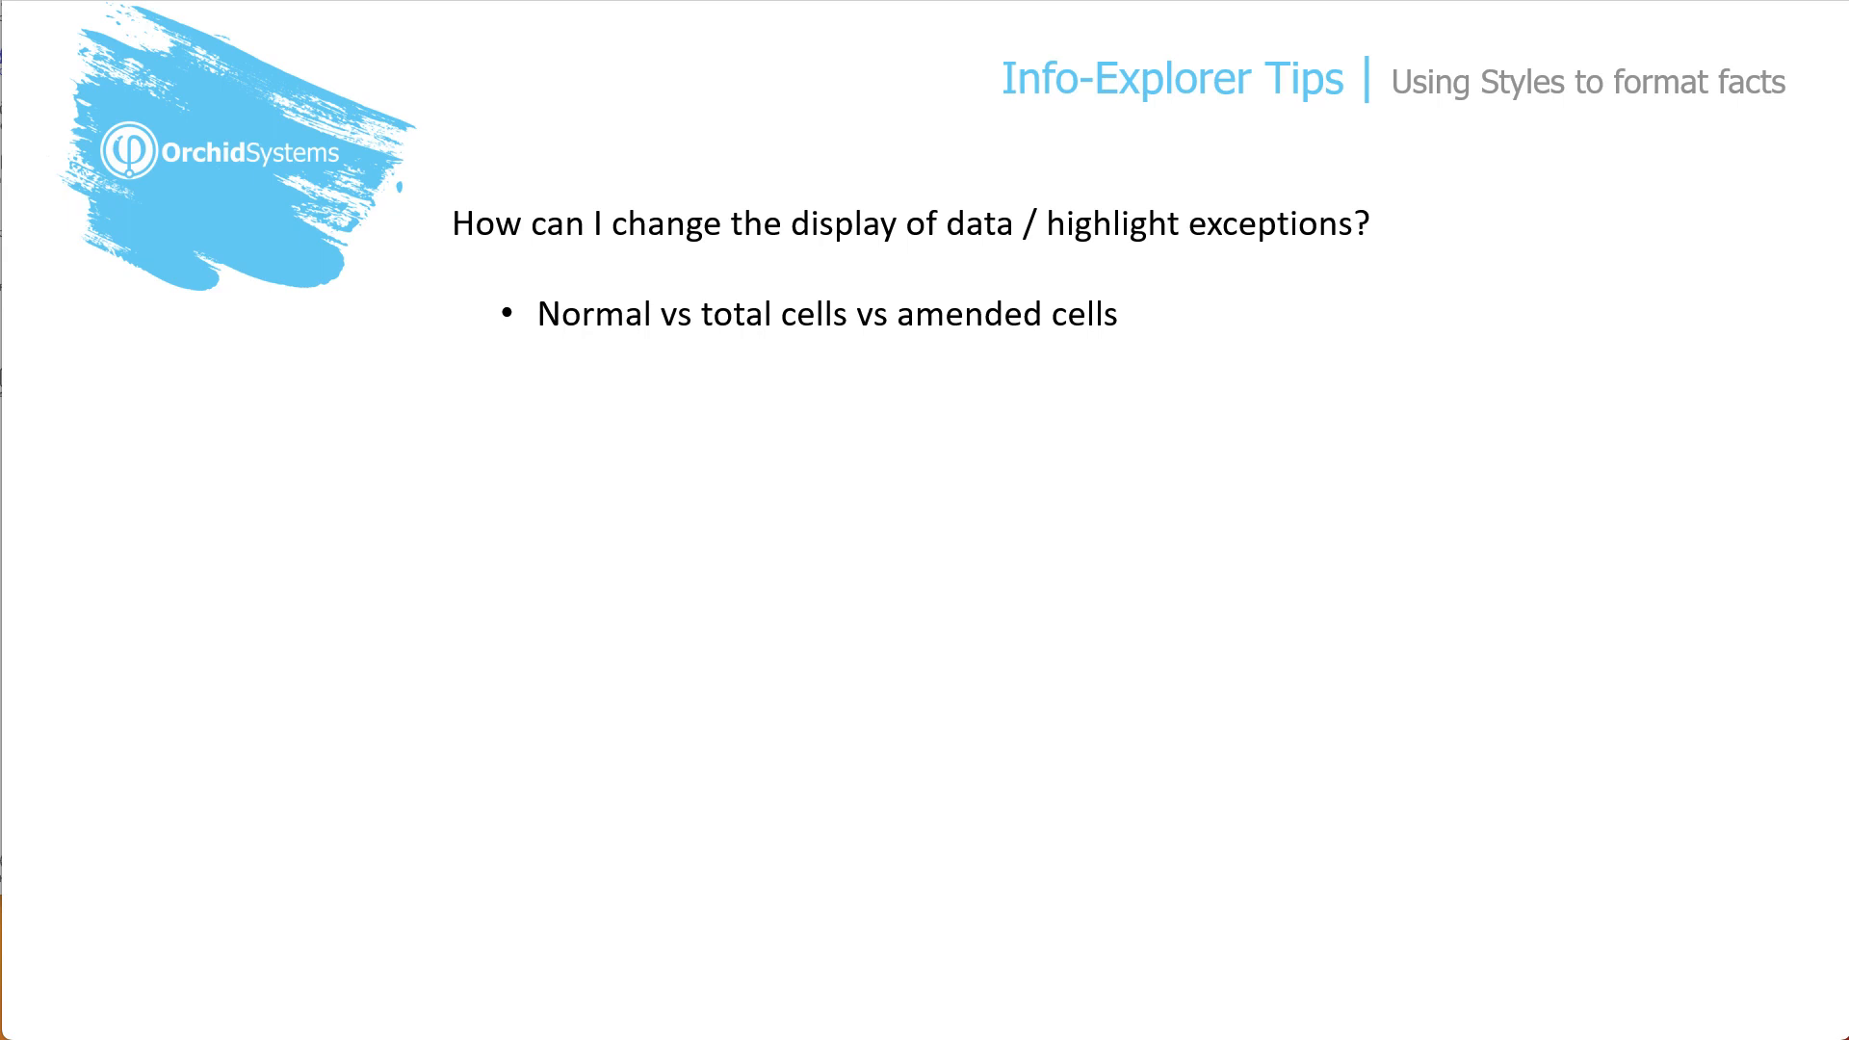
pyautogui.press('Right')
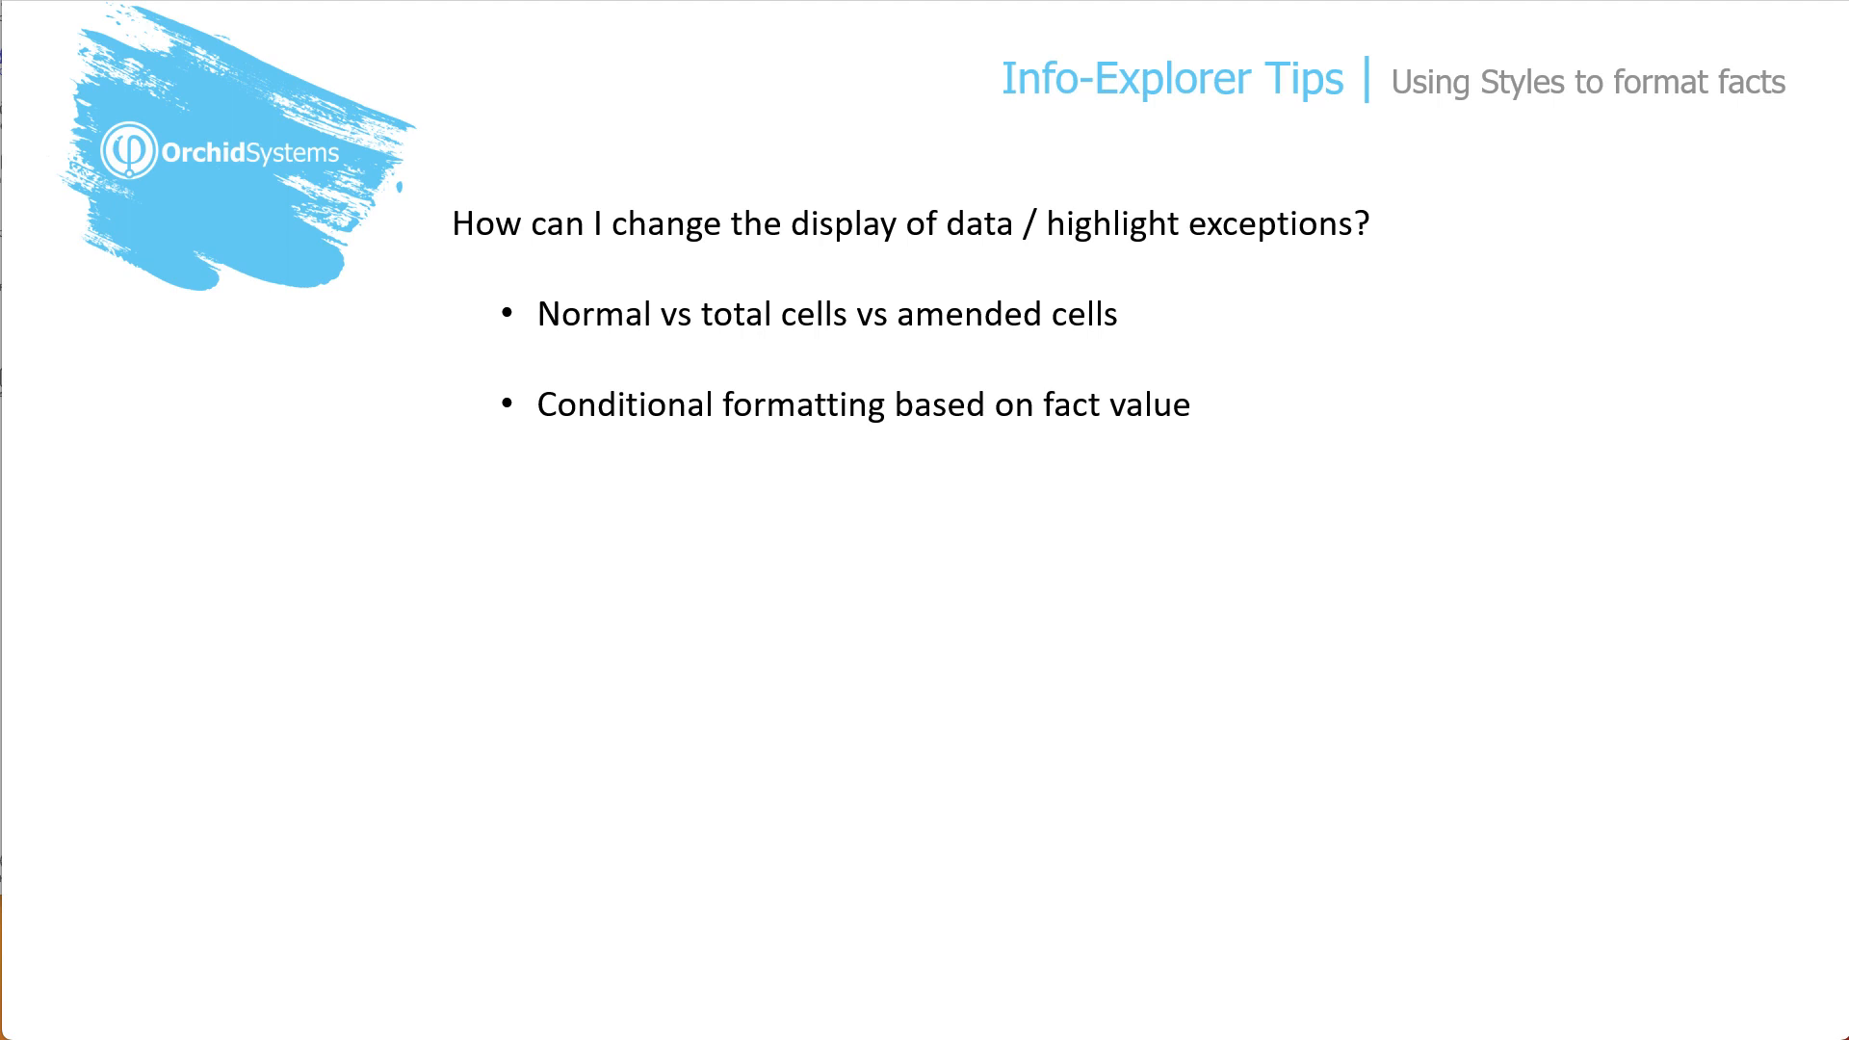
pyautogui.press('Right')
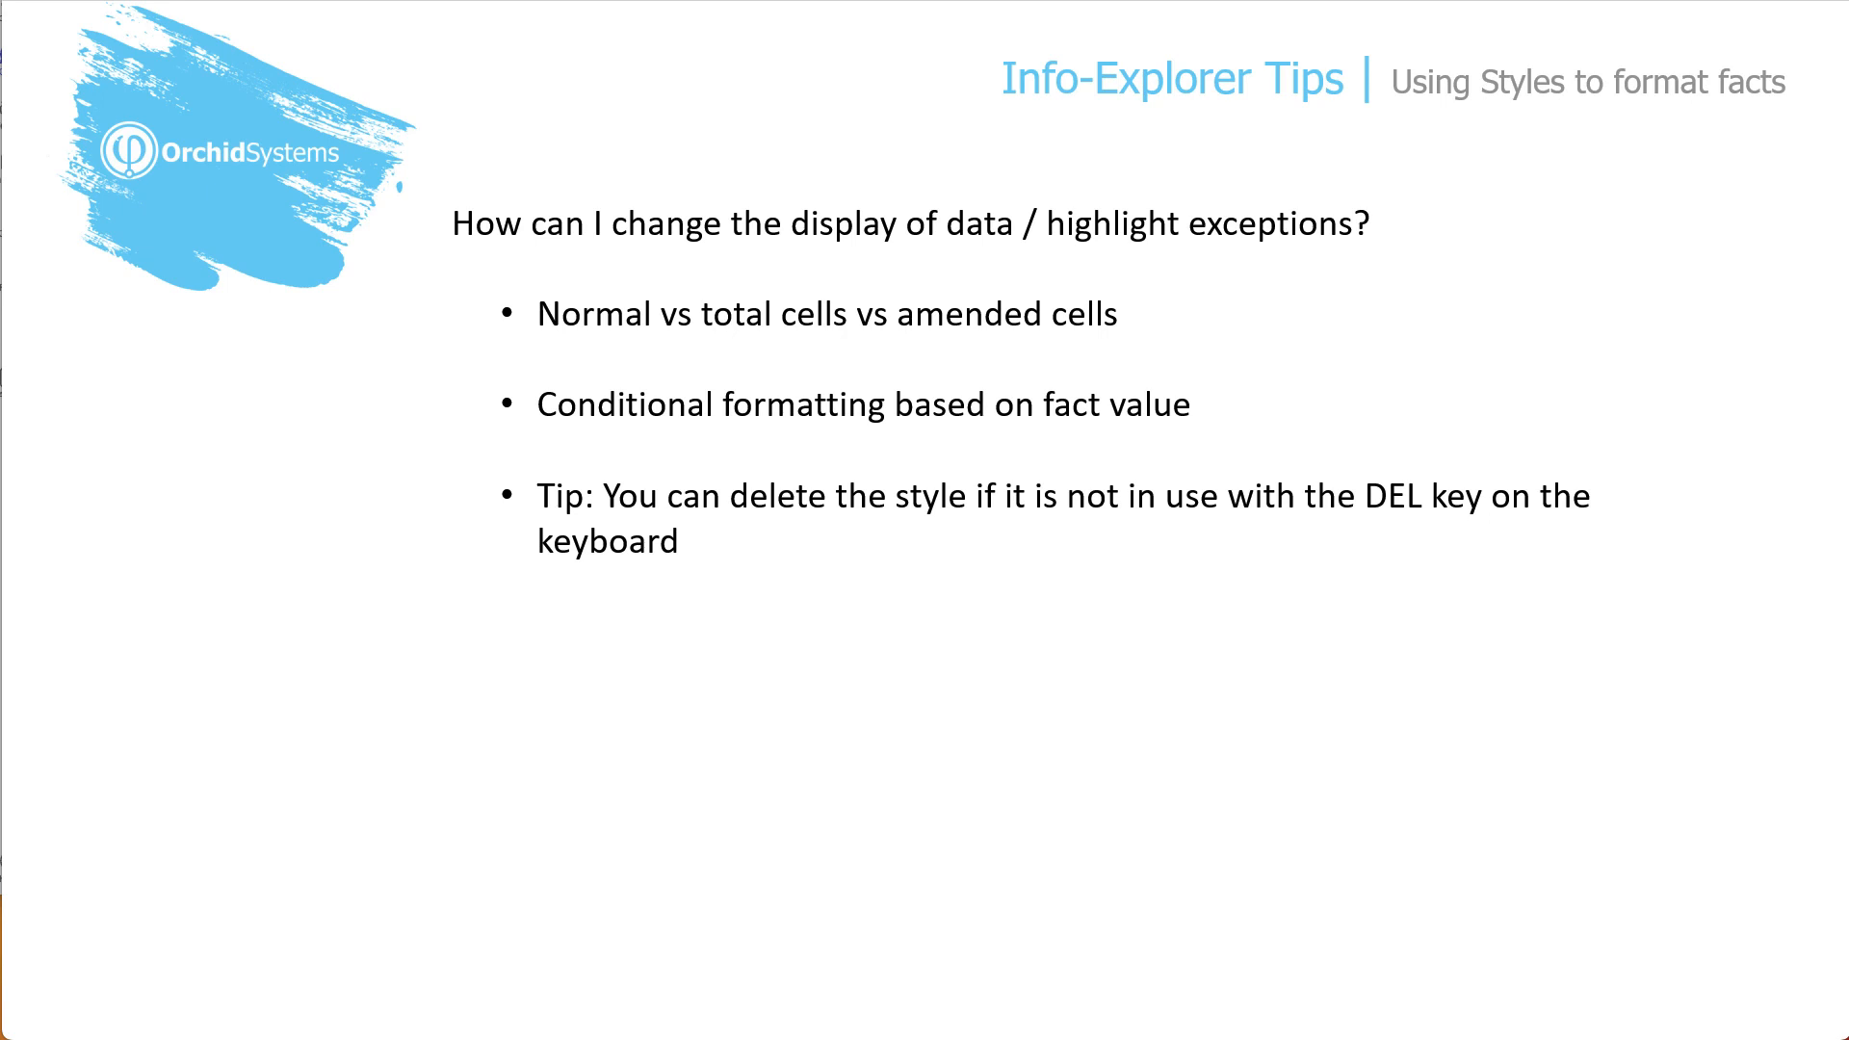
pyautogui.press('Right')
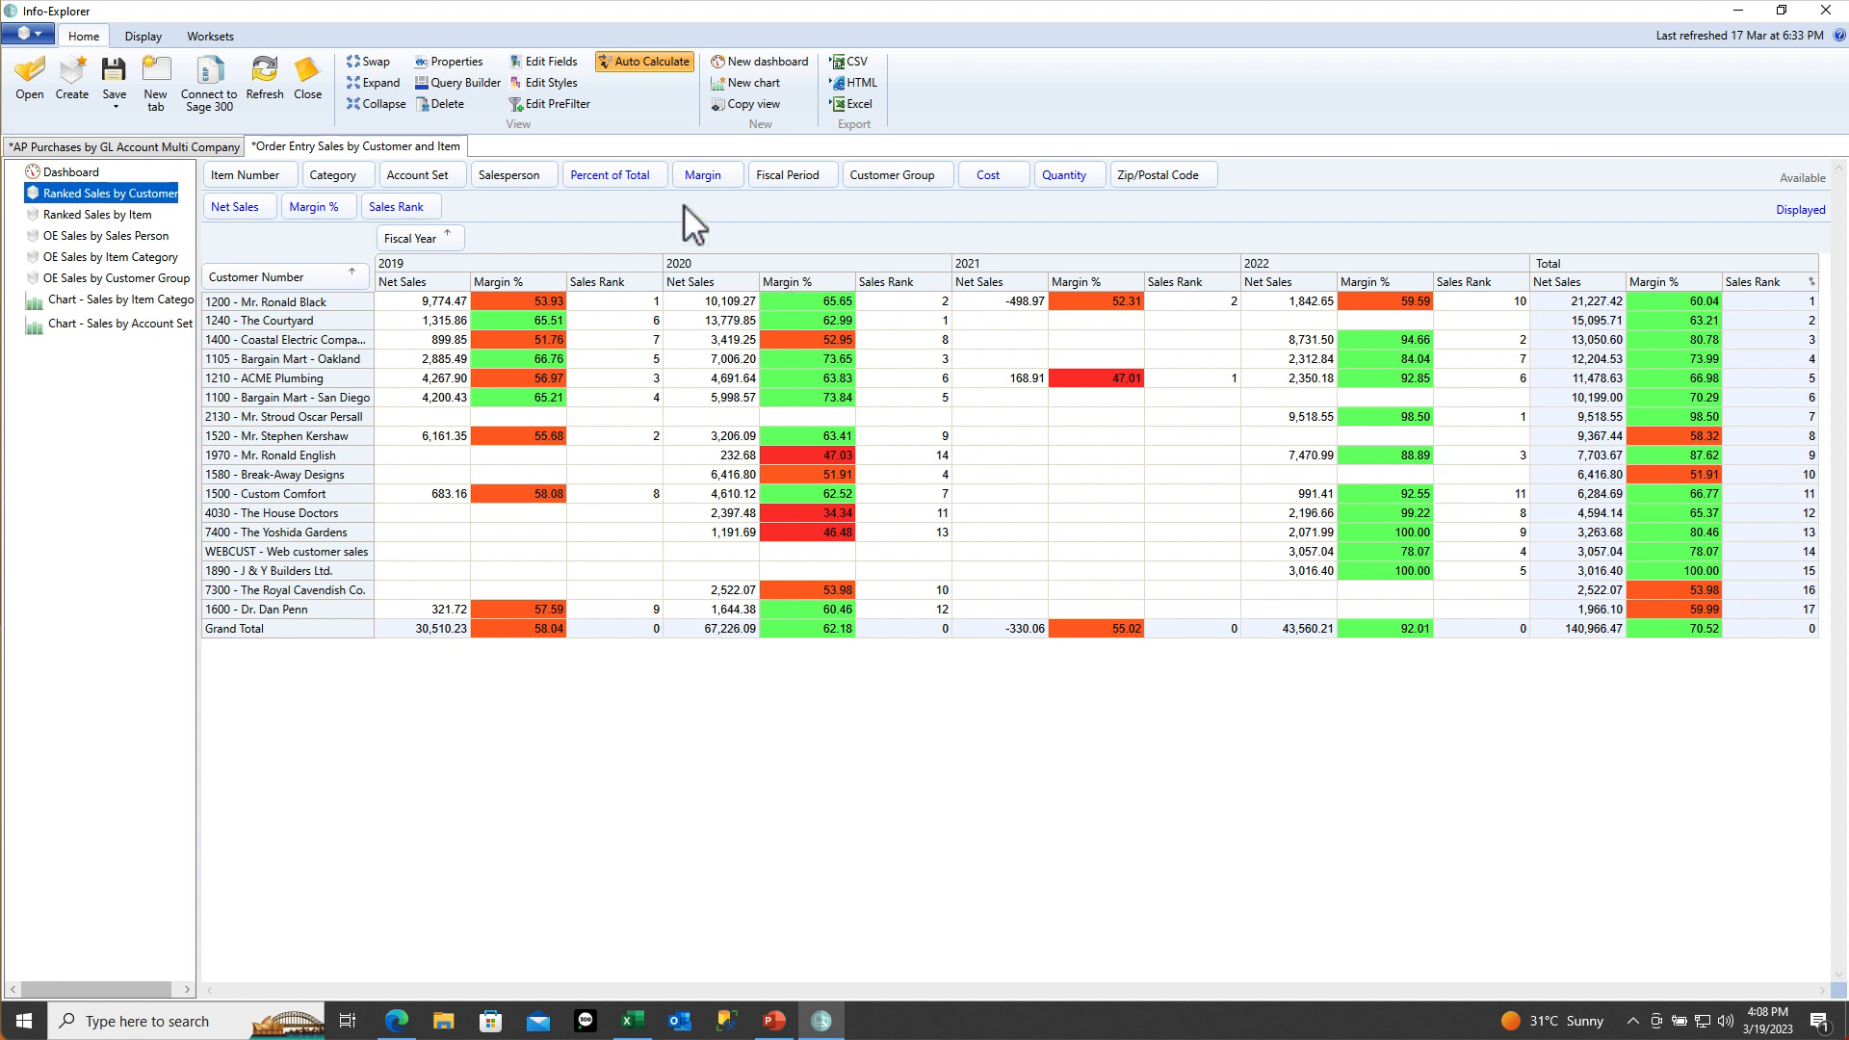
# Open the Style Editor from Edit Styles on the Home ribbon
pyautogui.click(558, 84)
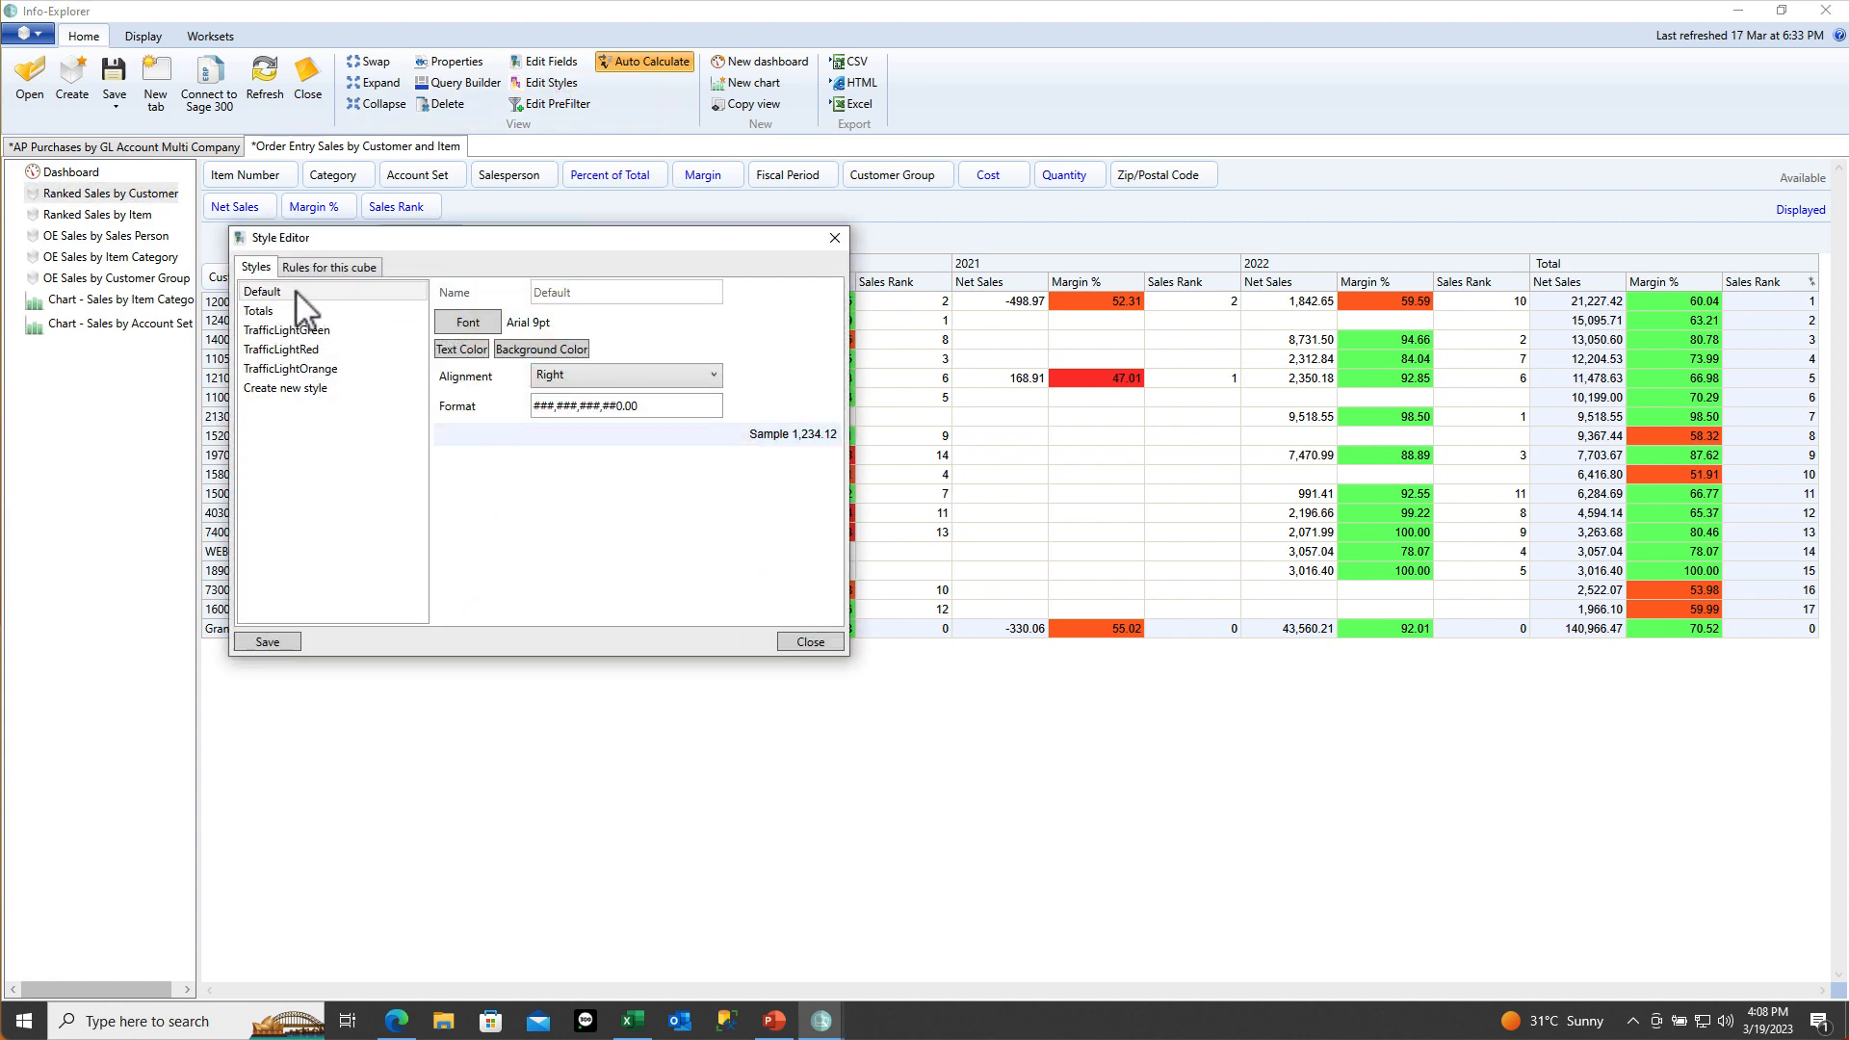
# Review the Totals, TrafficLightGreen, TrafficLightRed and TrafficLightOrange styles, then start a new blank style
pyautogui.click(270, 314)
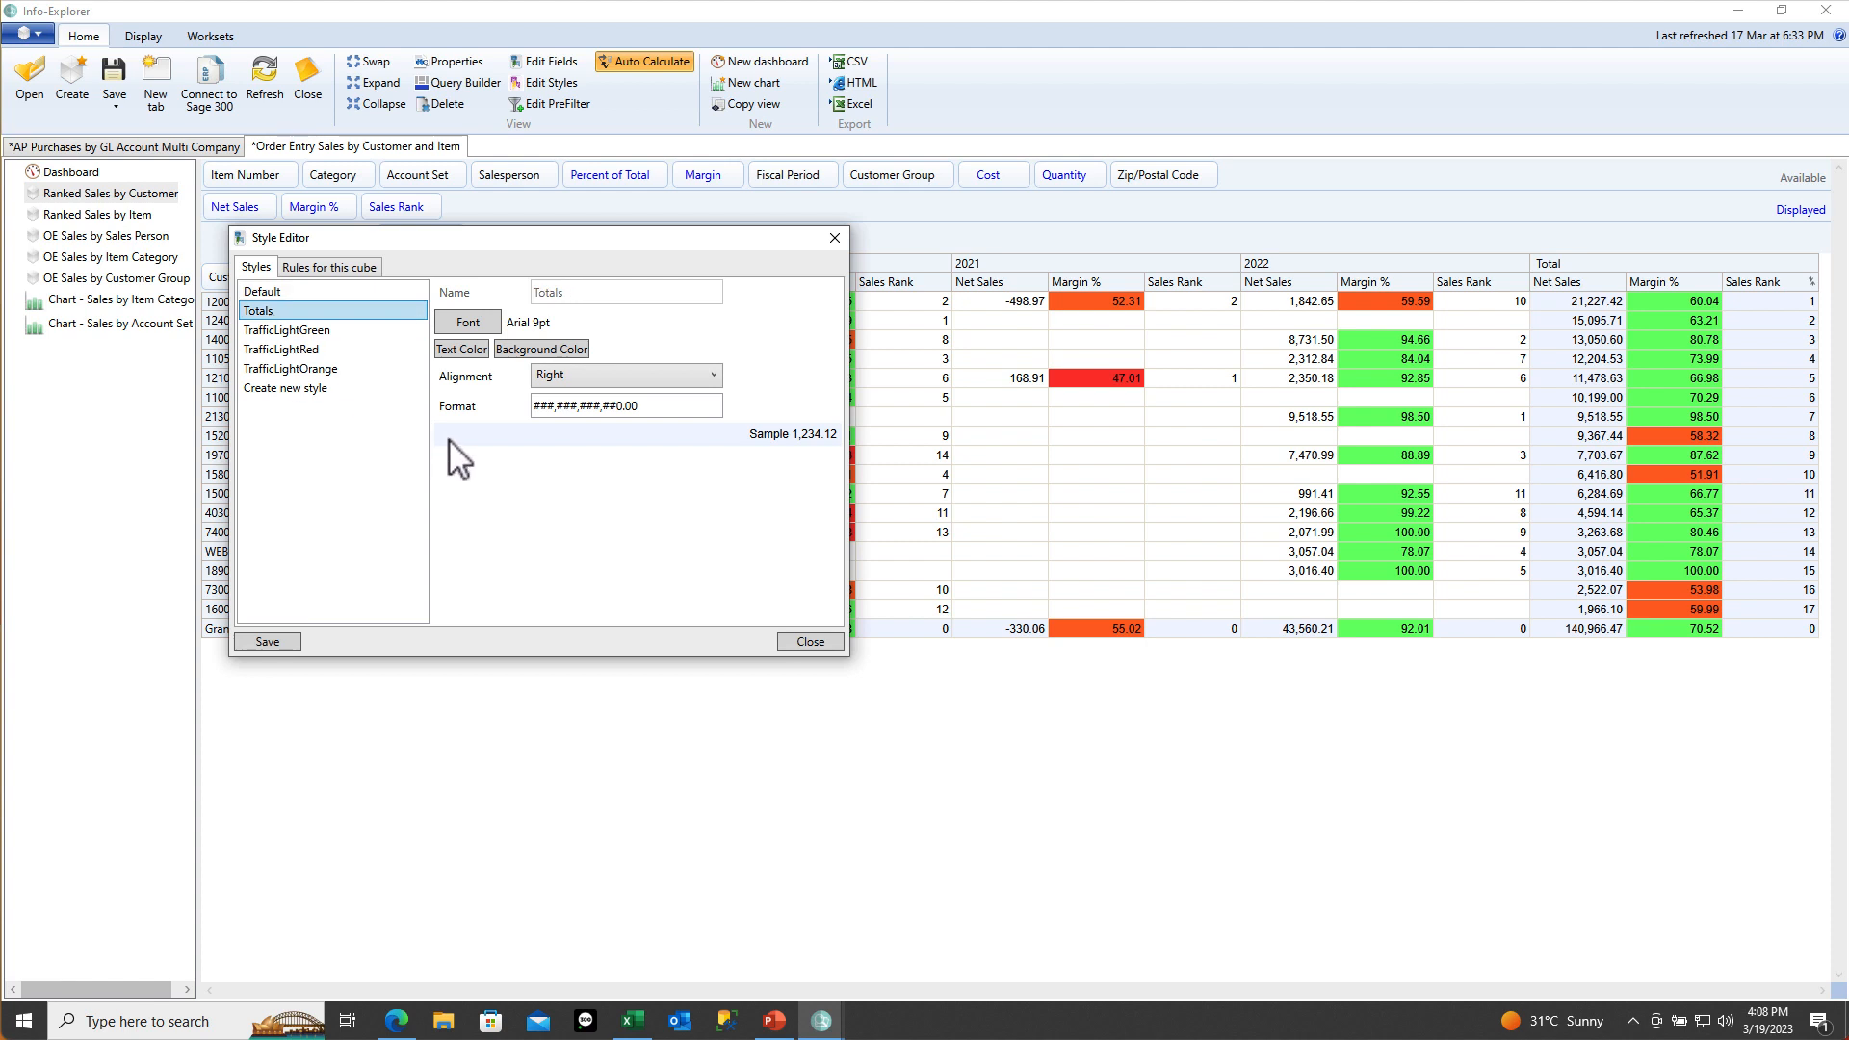
pyautogui.click(295, 331)
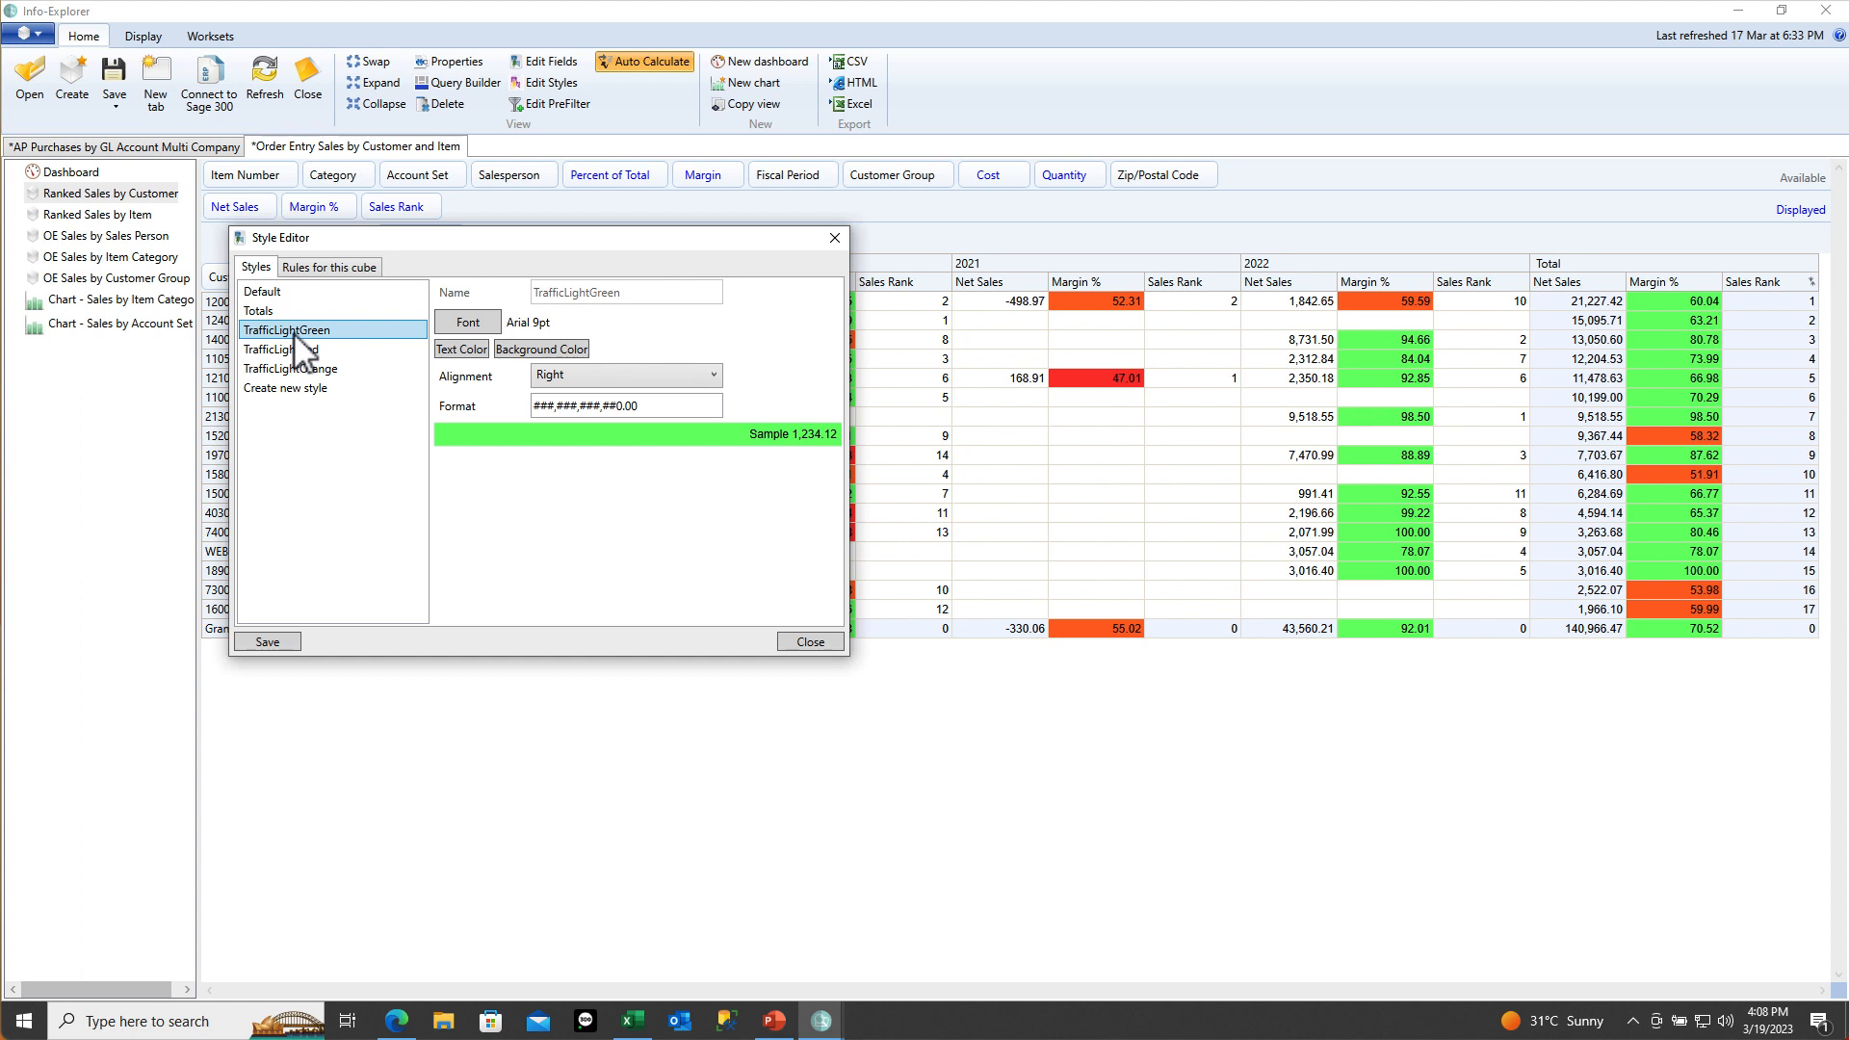
pyautogui.click(294, 350)
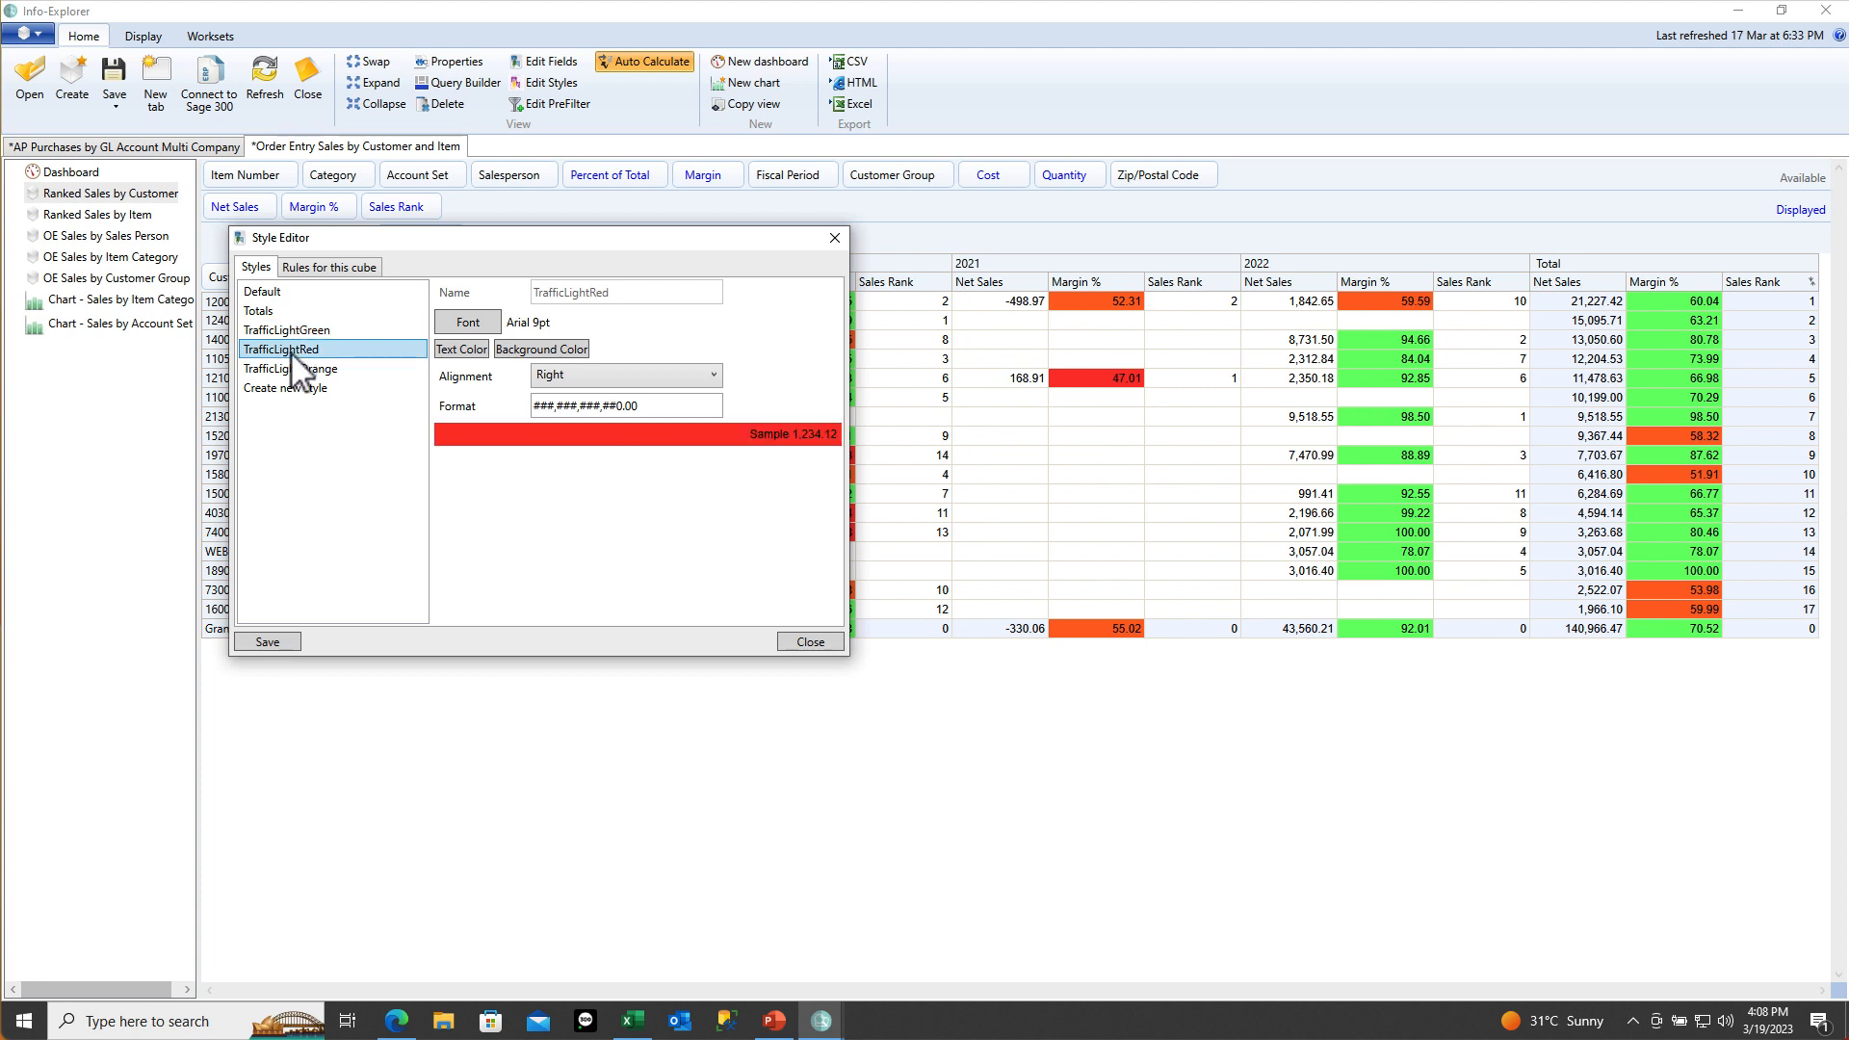
pyautogui.click(290, 370)
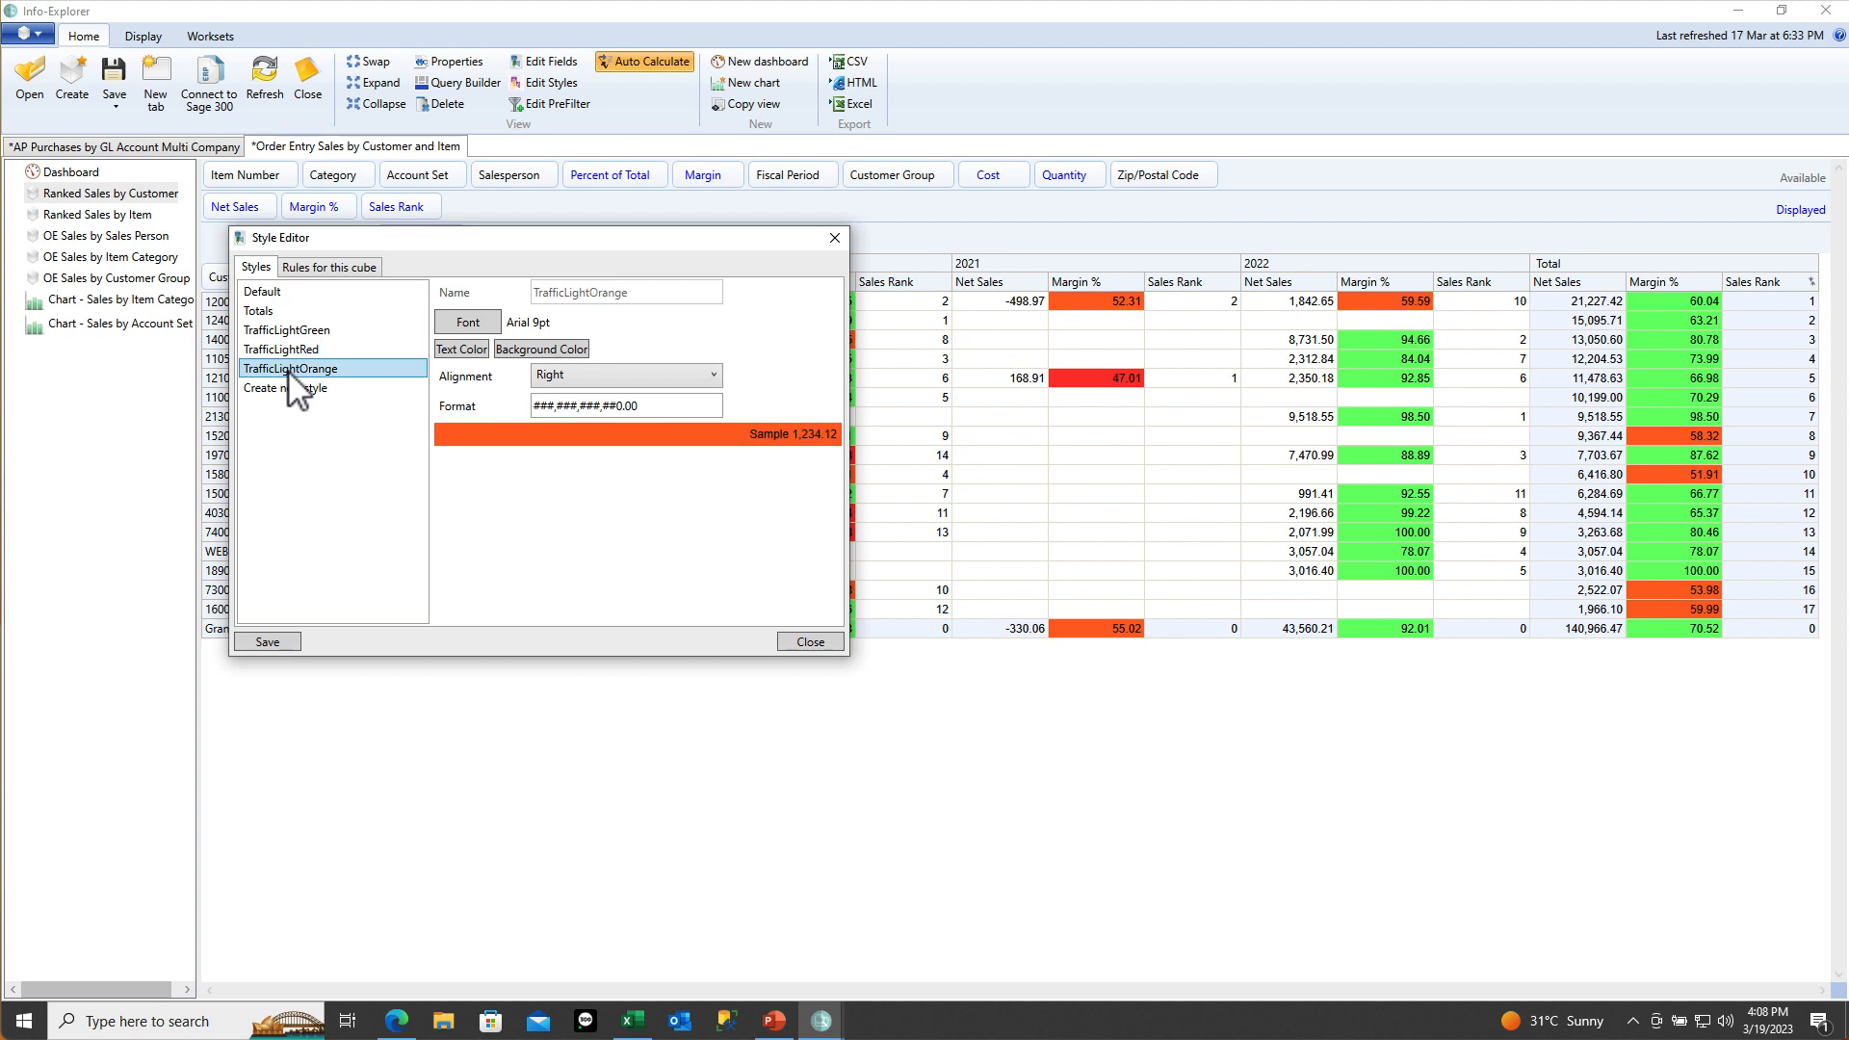
pyautogui.click(288, 389)
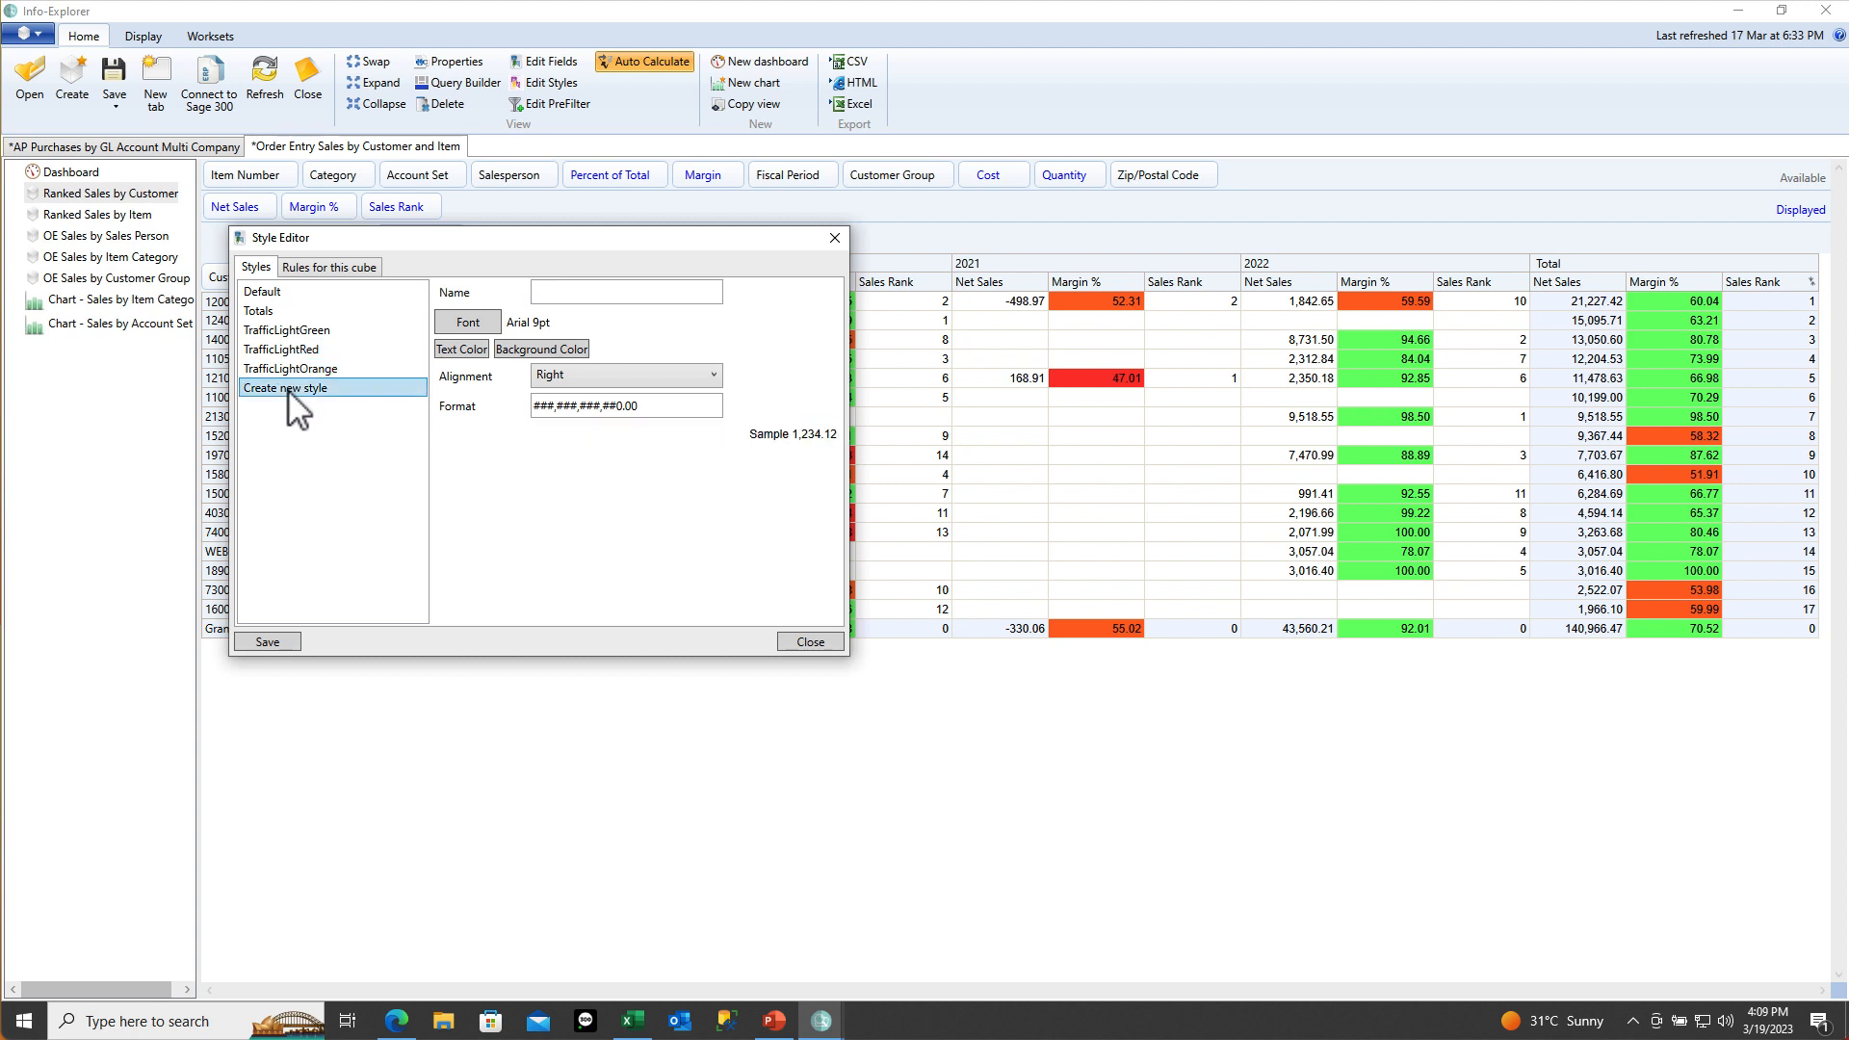
# Name the new style 'Amended budget figures' and give it dark blue text
pyautogui.click(549, 291)
pyautogui.write('A')
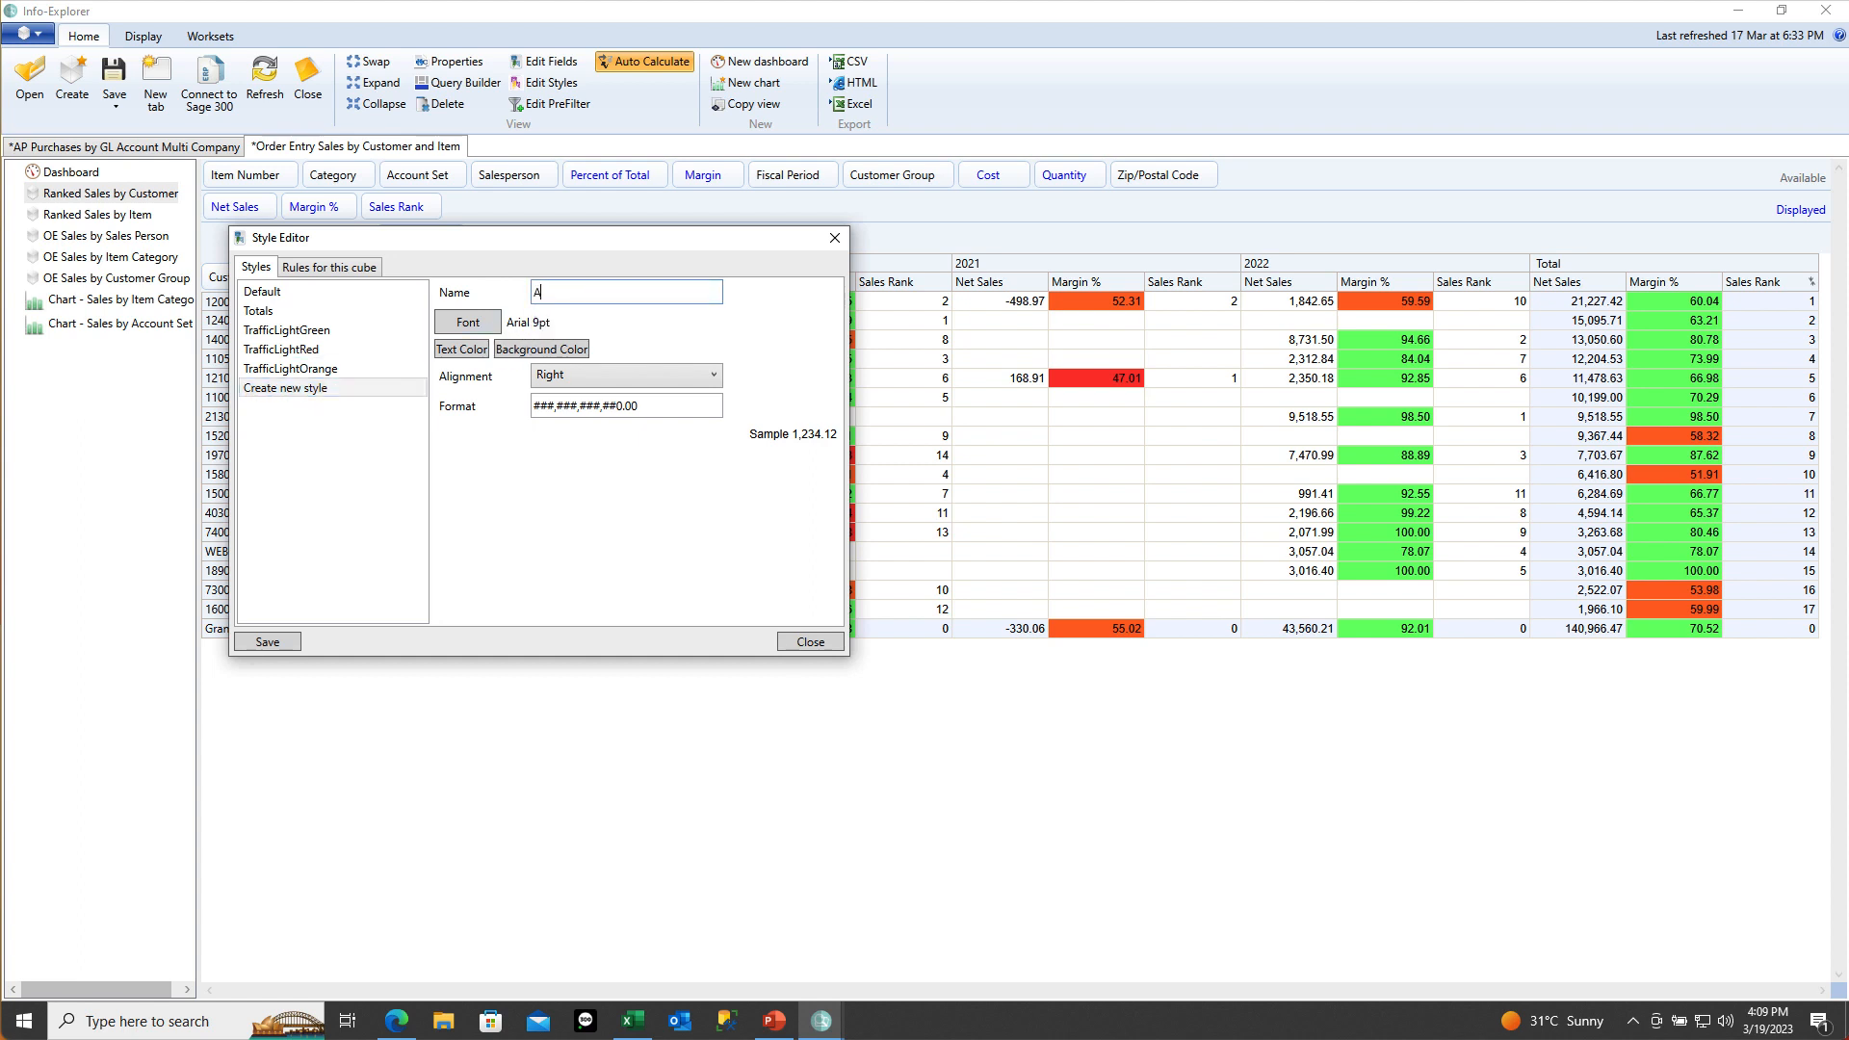
pyautogui.write('mended budget figures')
pyautogui.press('Tab')
pyautogui.click(471, 352)
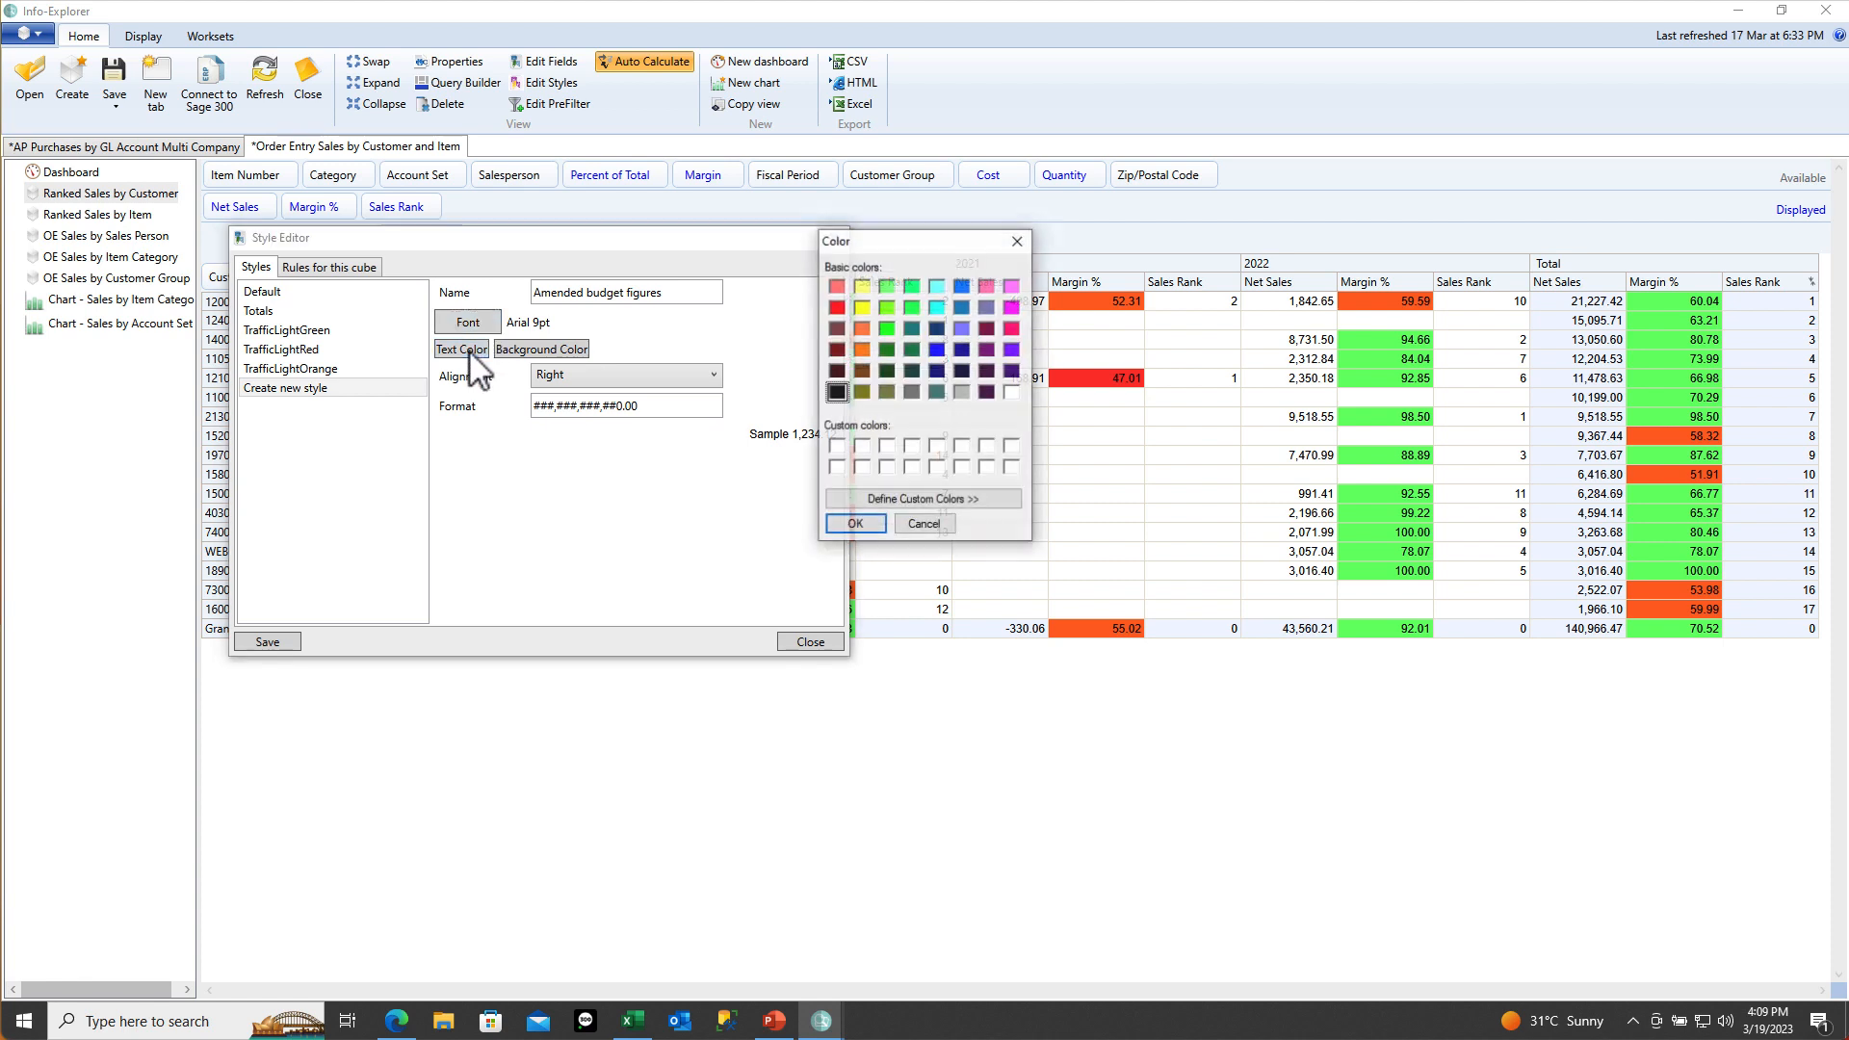
pyautogui.click(937, 350)
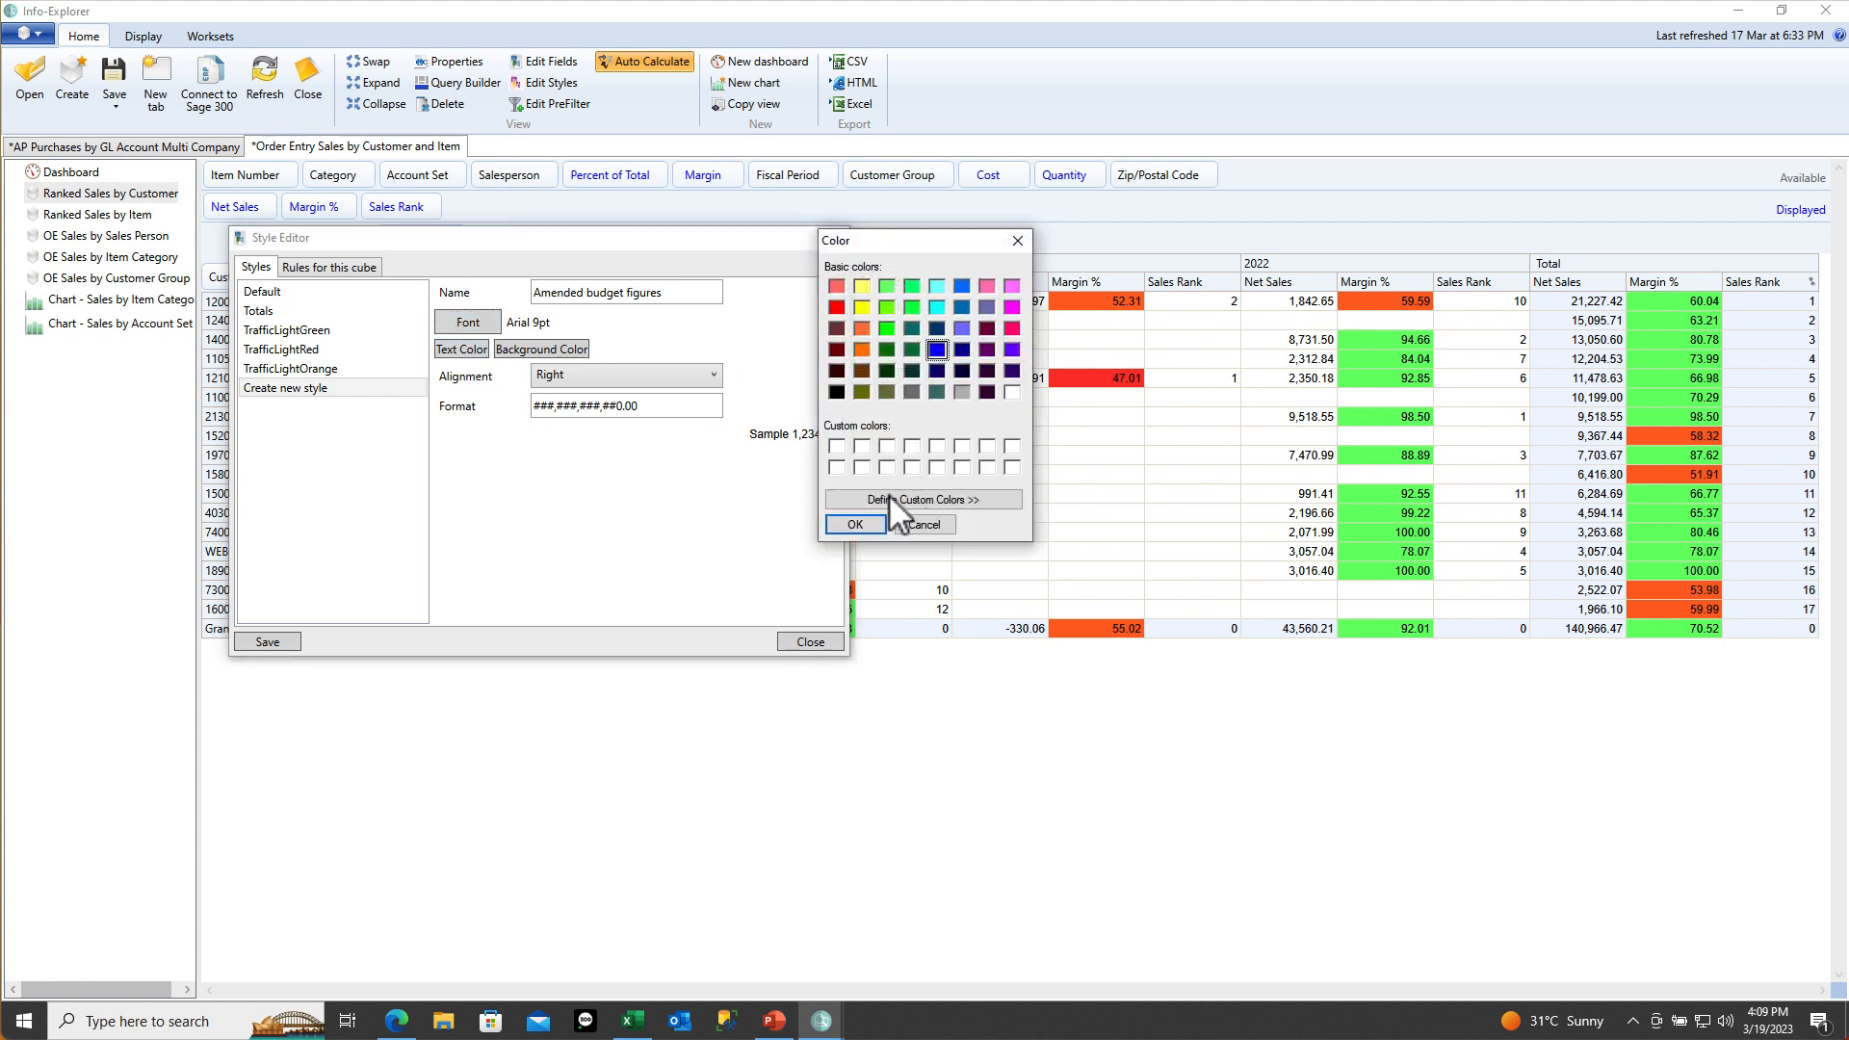
pyautogui.click(858, 527)
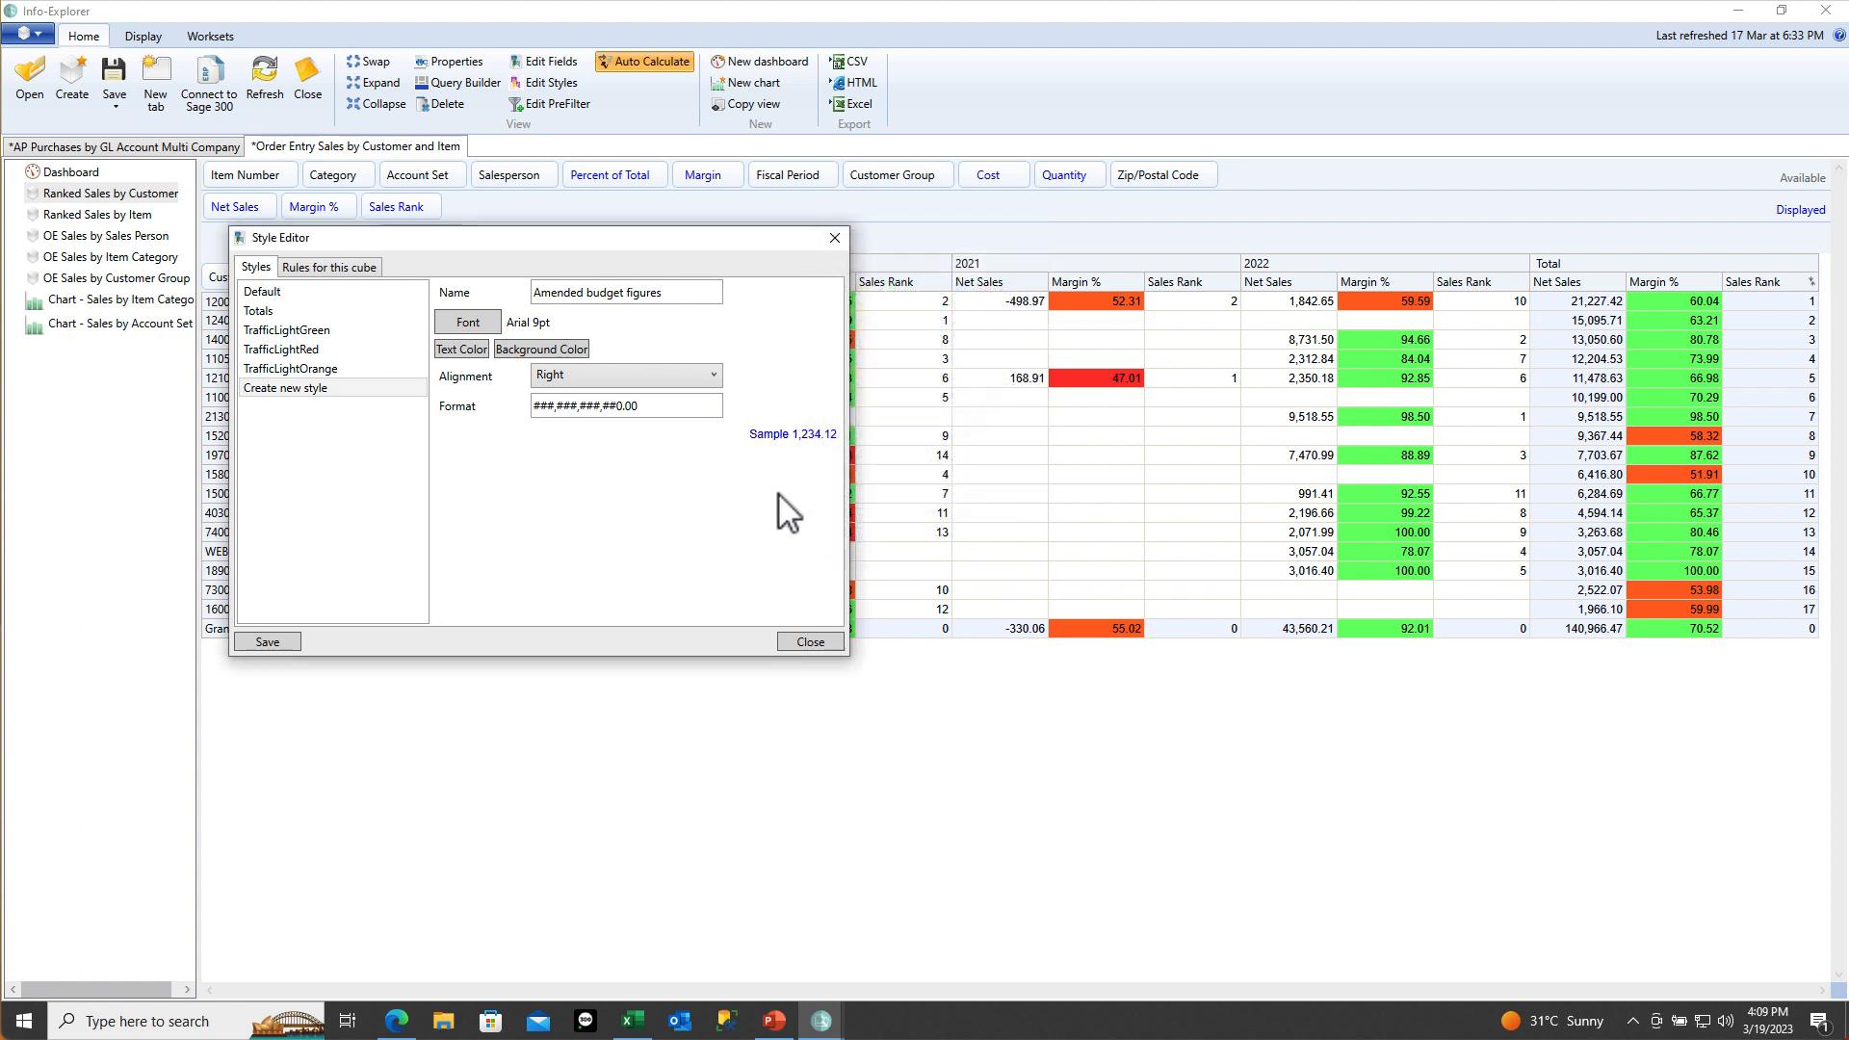
# Set its background to a custom light pink at luminance 220 and save the style
pyautogui.click(544, 349)
pyautogui.click(1012, 286)
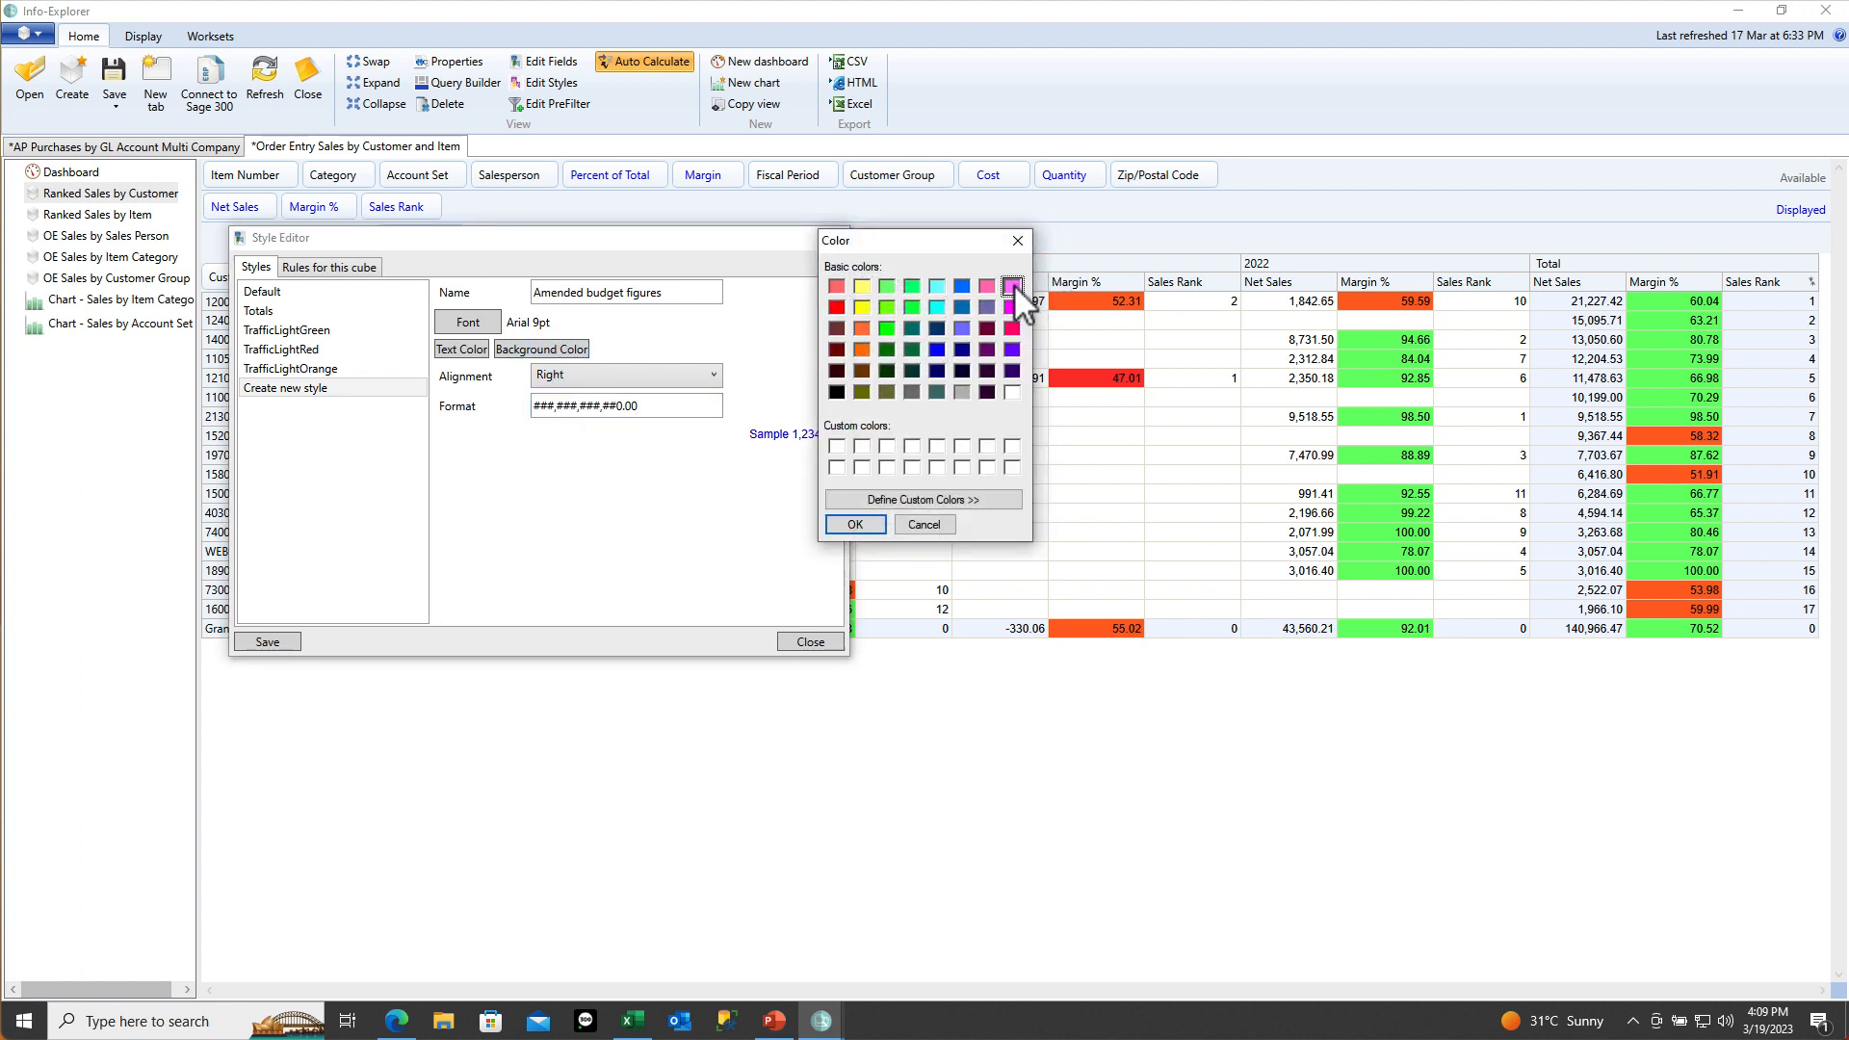
pyautogui.click(934, 501)
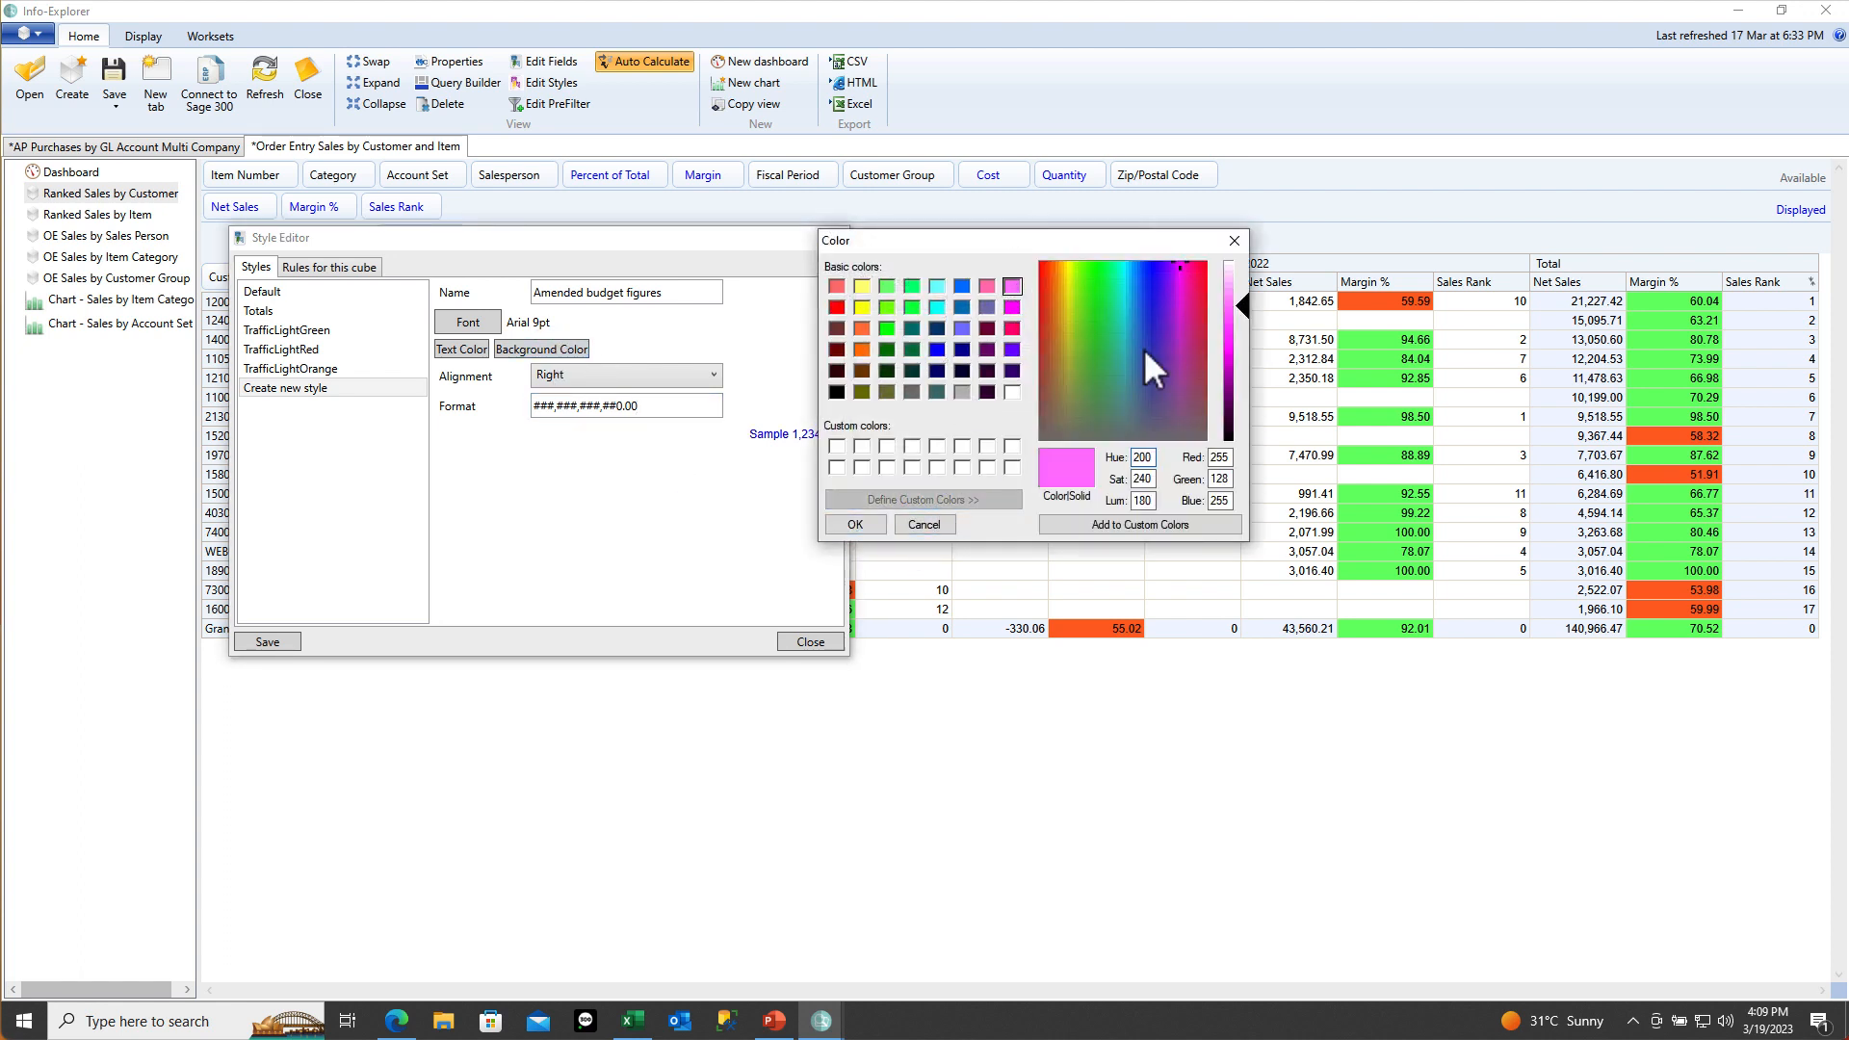
pyautogui.click(1226, 279)
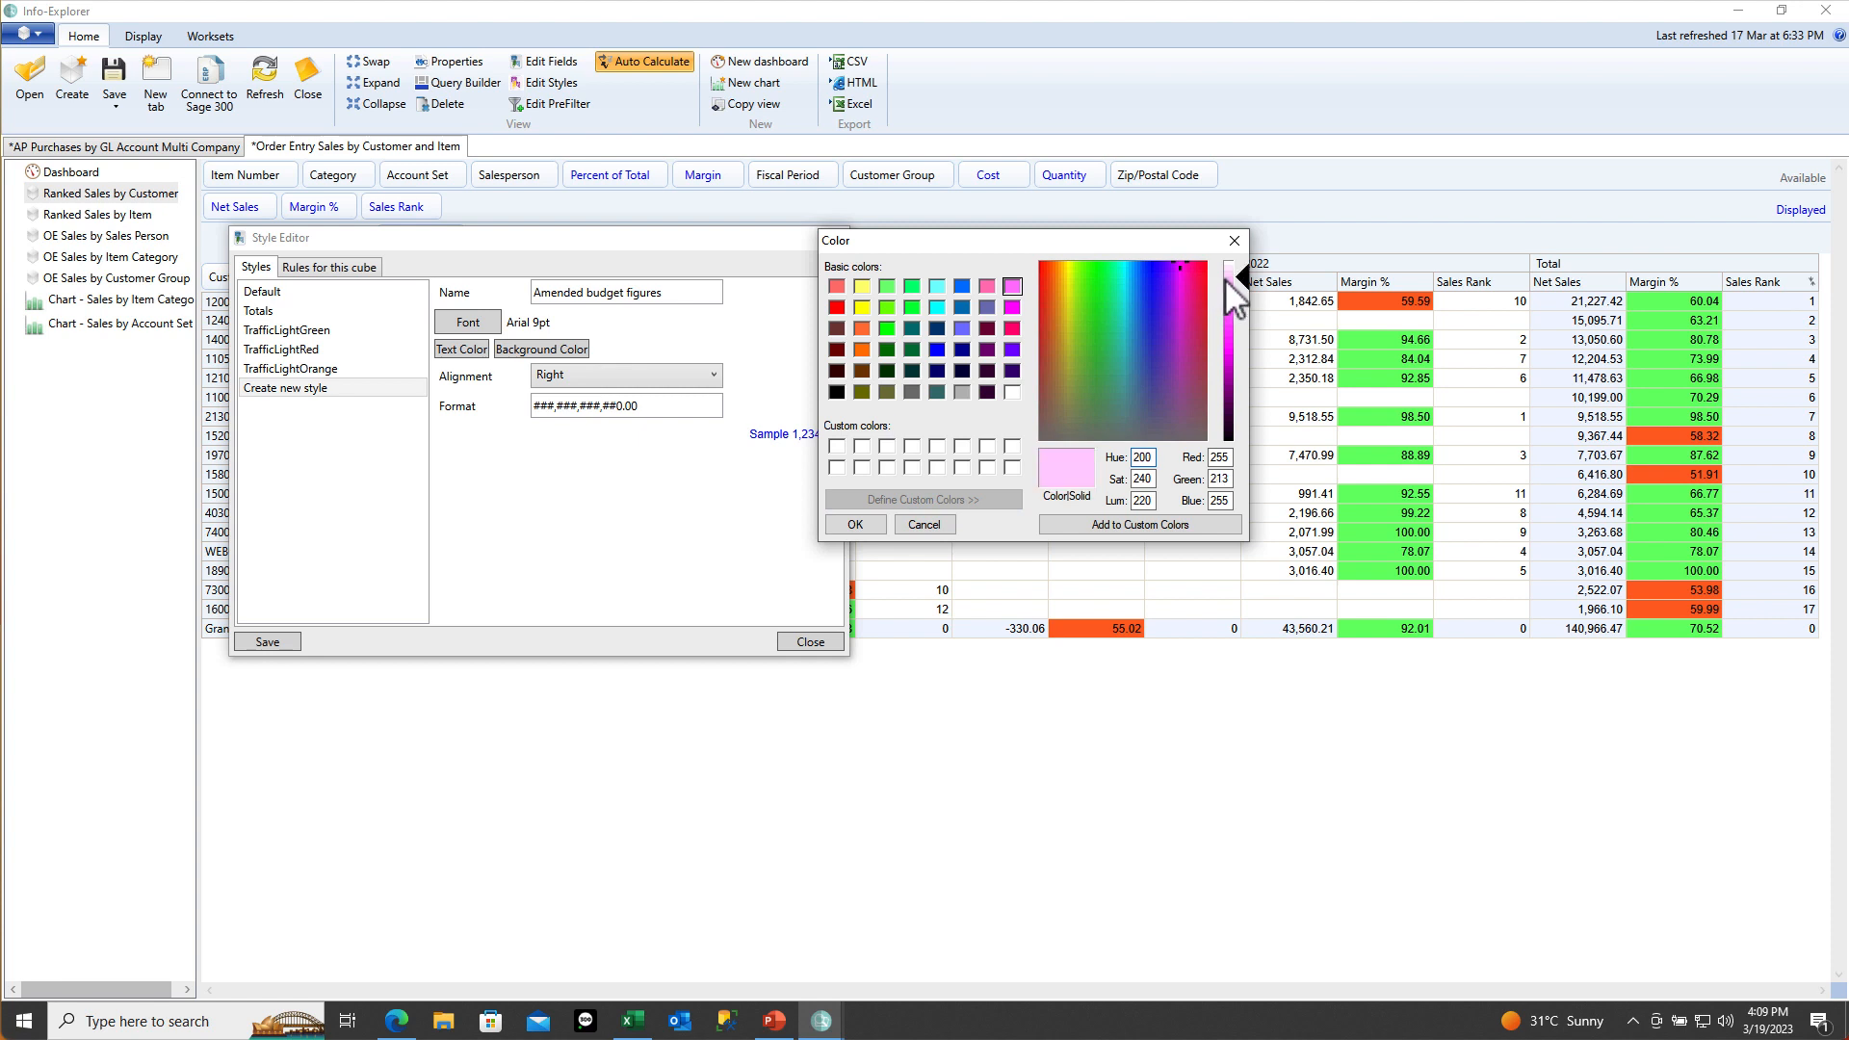
pyautogui.click(1075, 527)
pyautogui.click(869, 526)
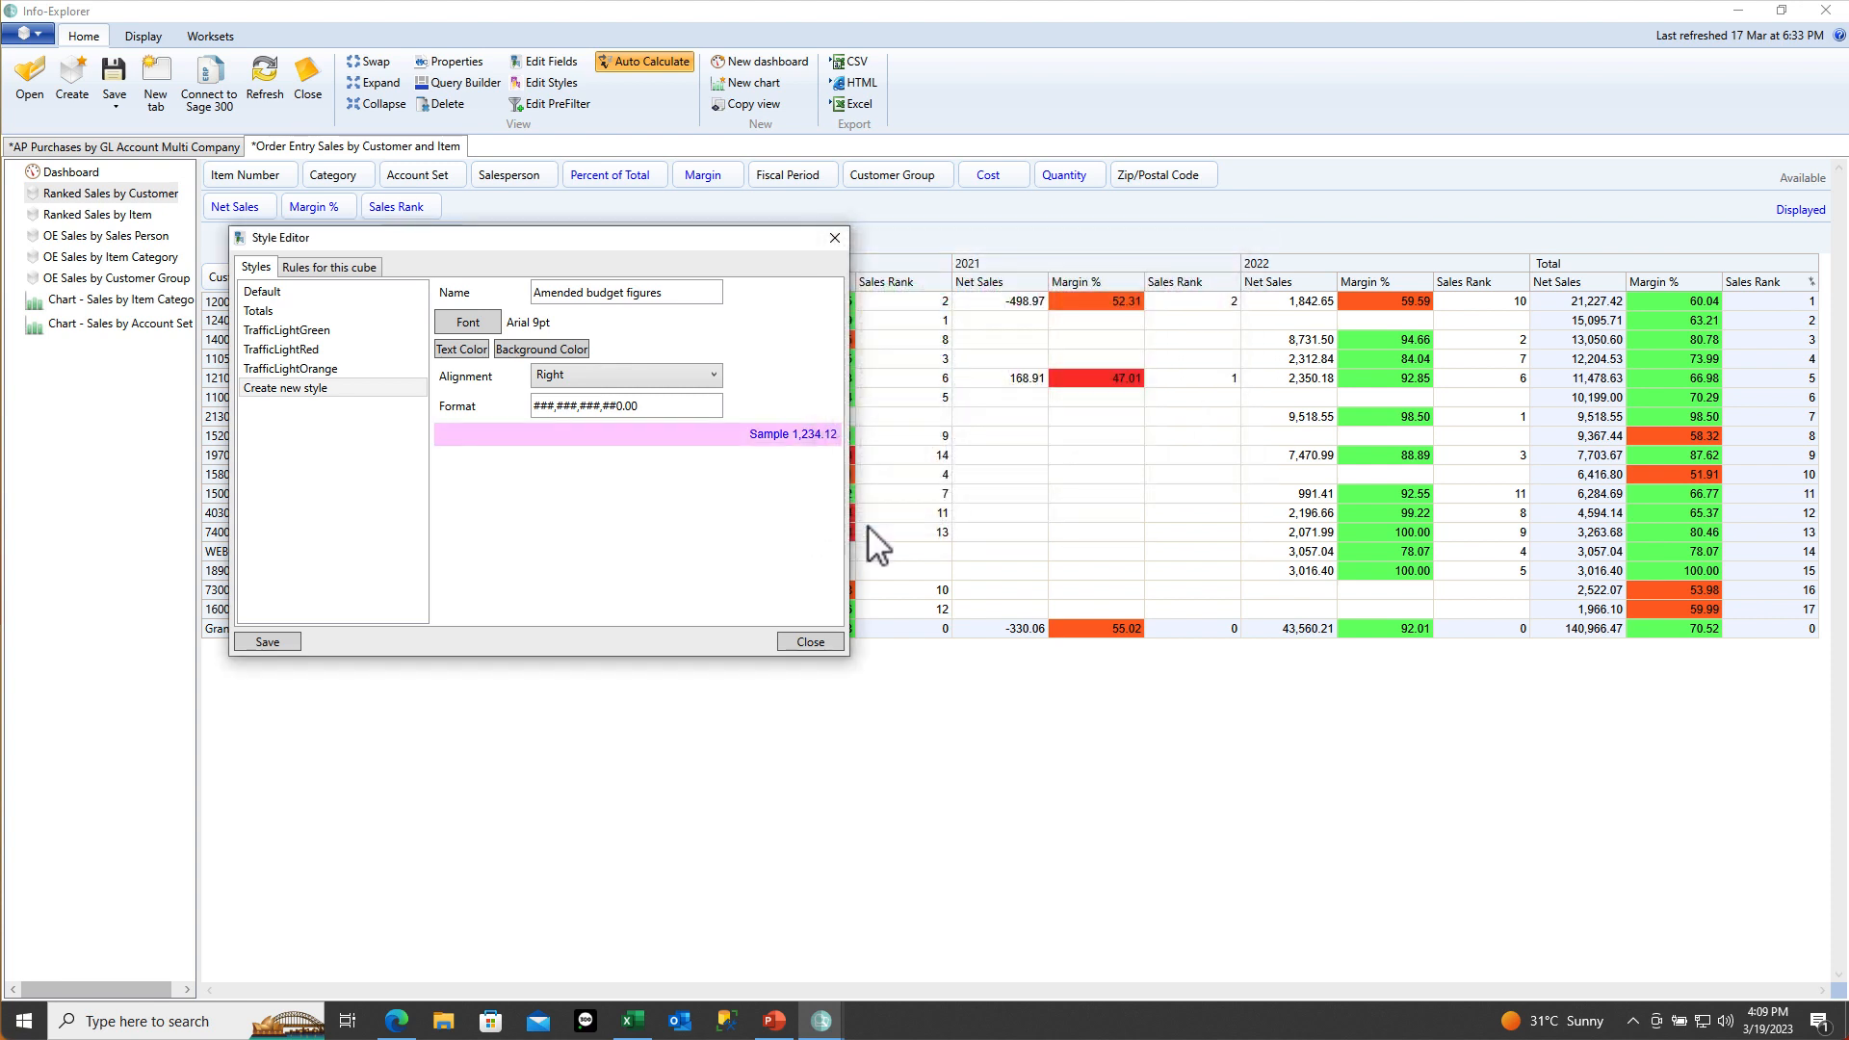
pyautogui.click(285, 647)
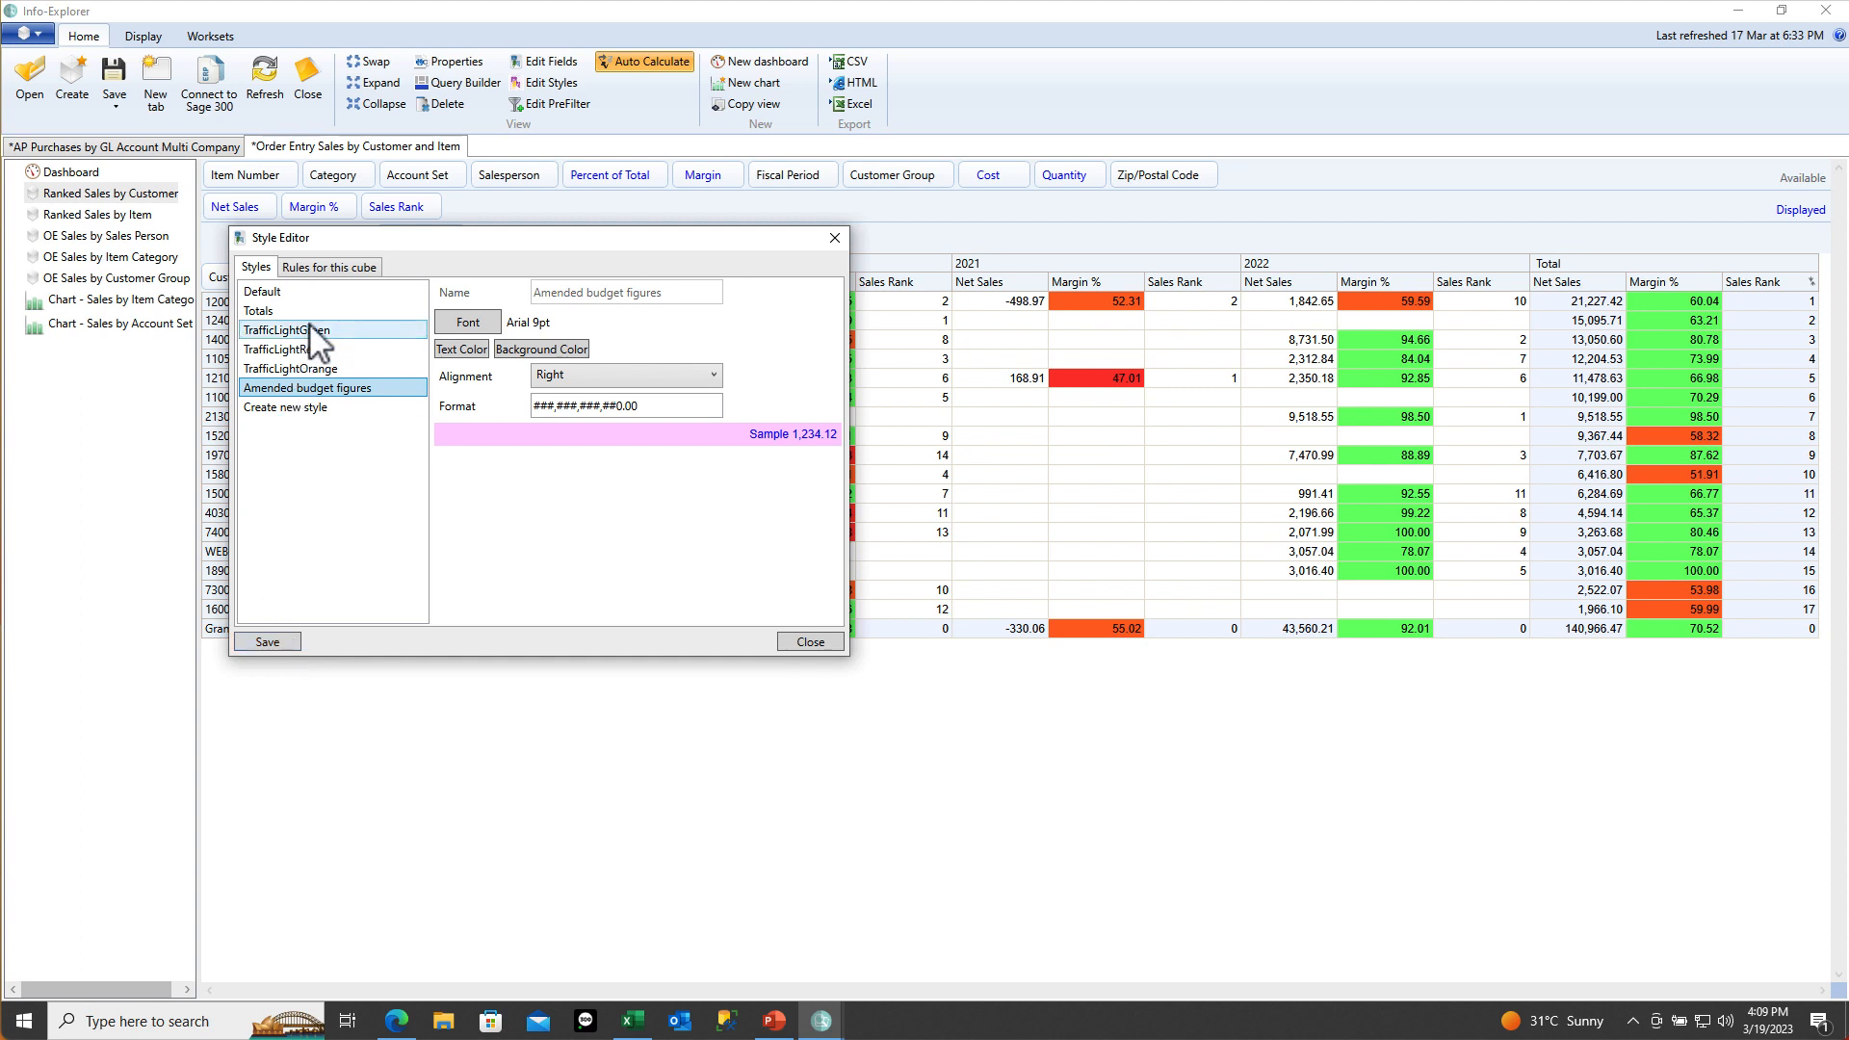
# Add a Default cube rule using the Amended budget figures style, restricted to amended workset data
pyautogui.click(331, 270)
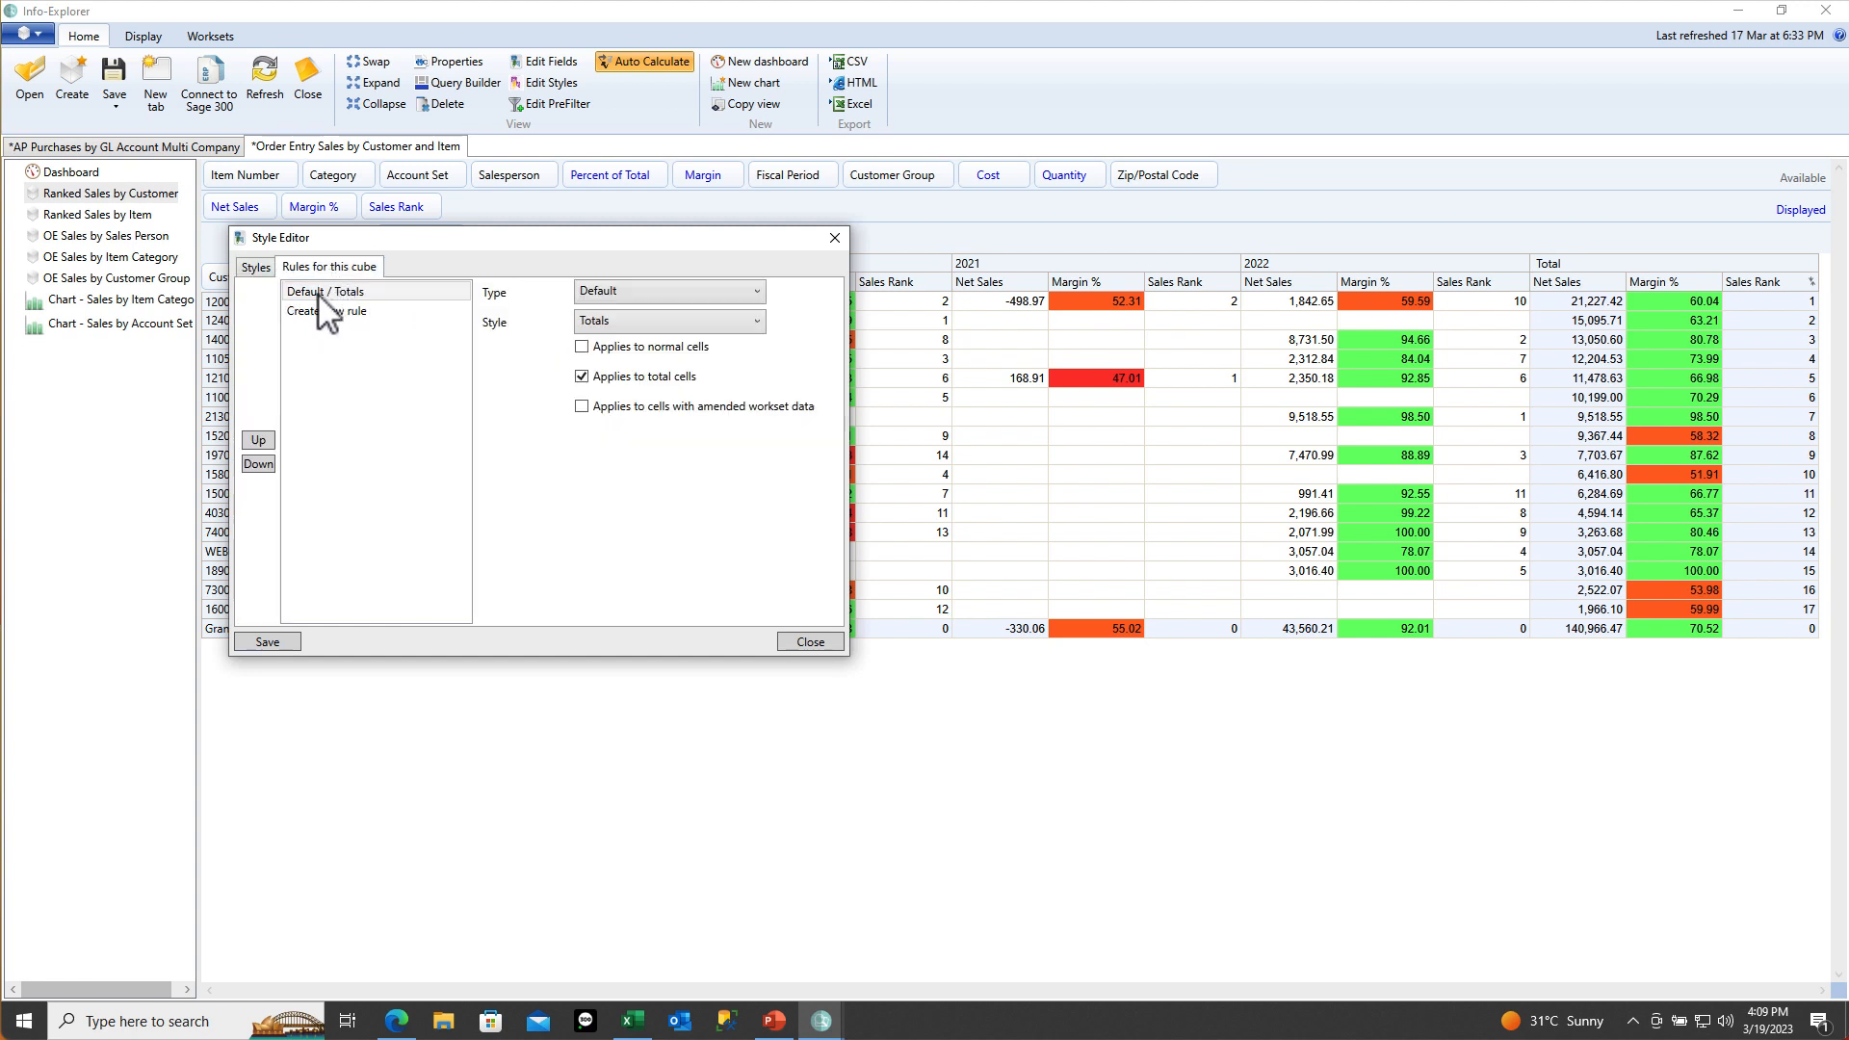
pyautogui.click(321, 295)
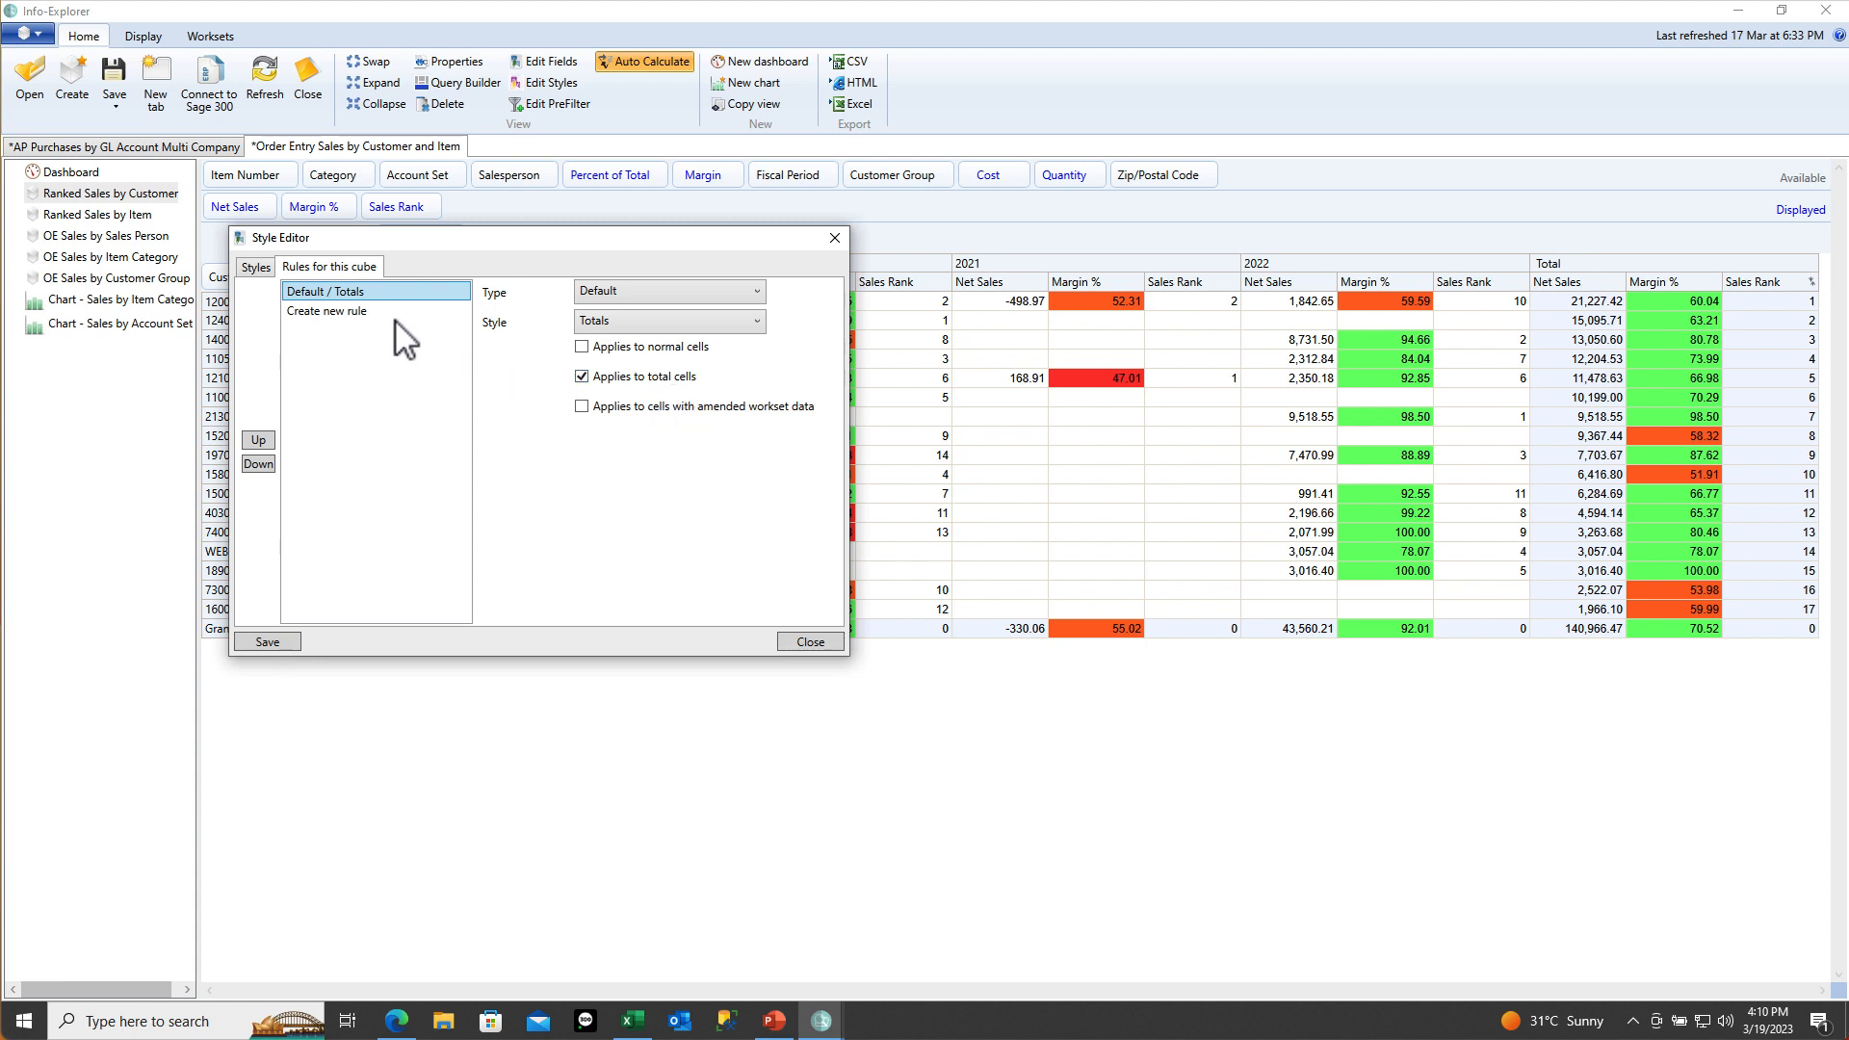
pyautogui.click(345, 313)
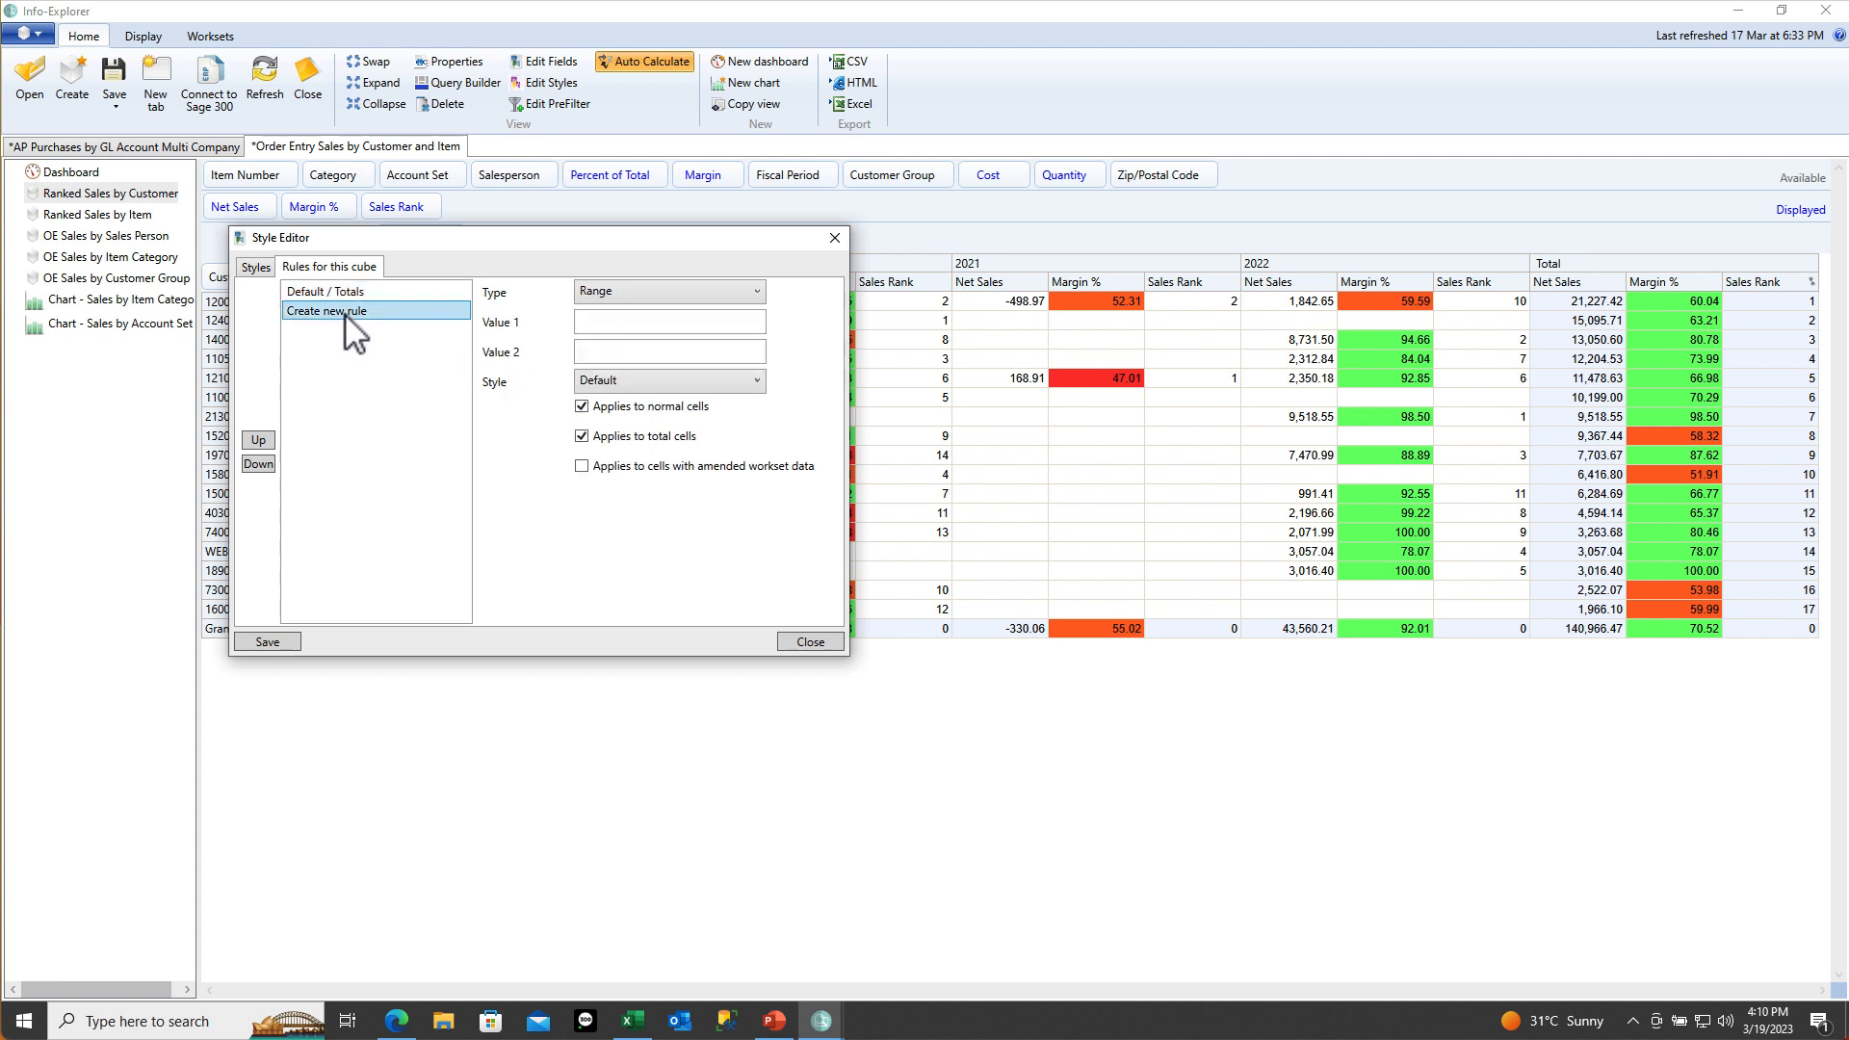
pyautogui.click(629, 297)
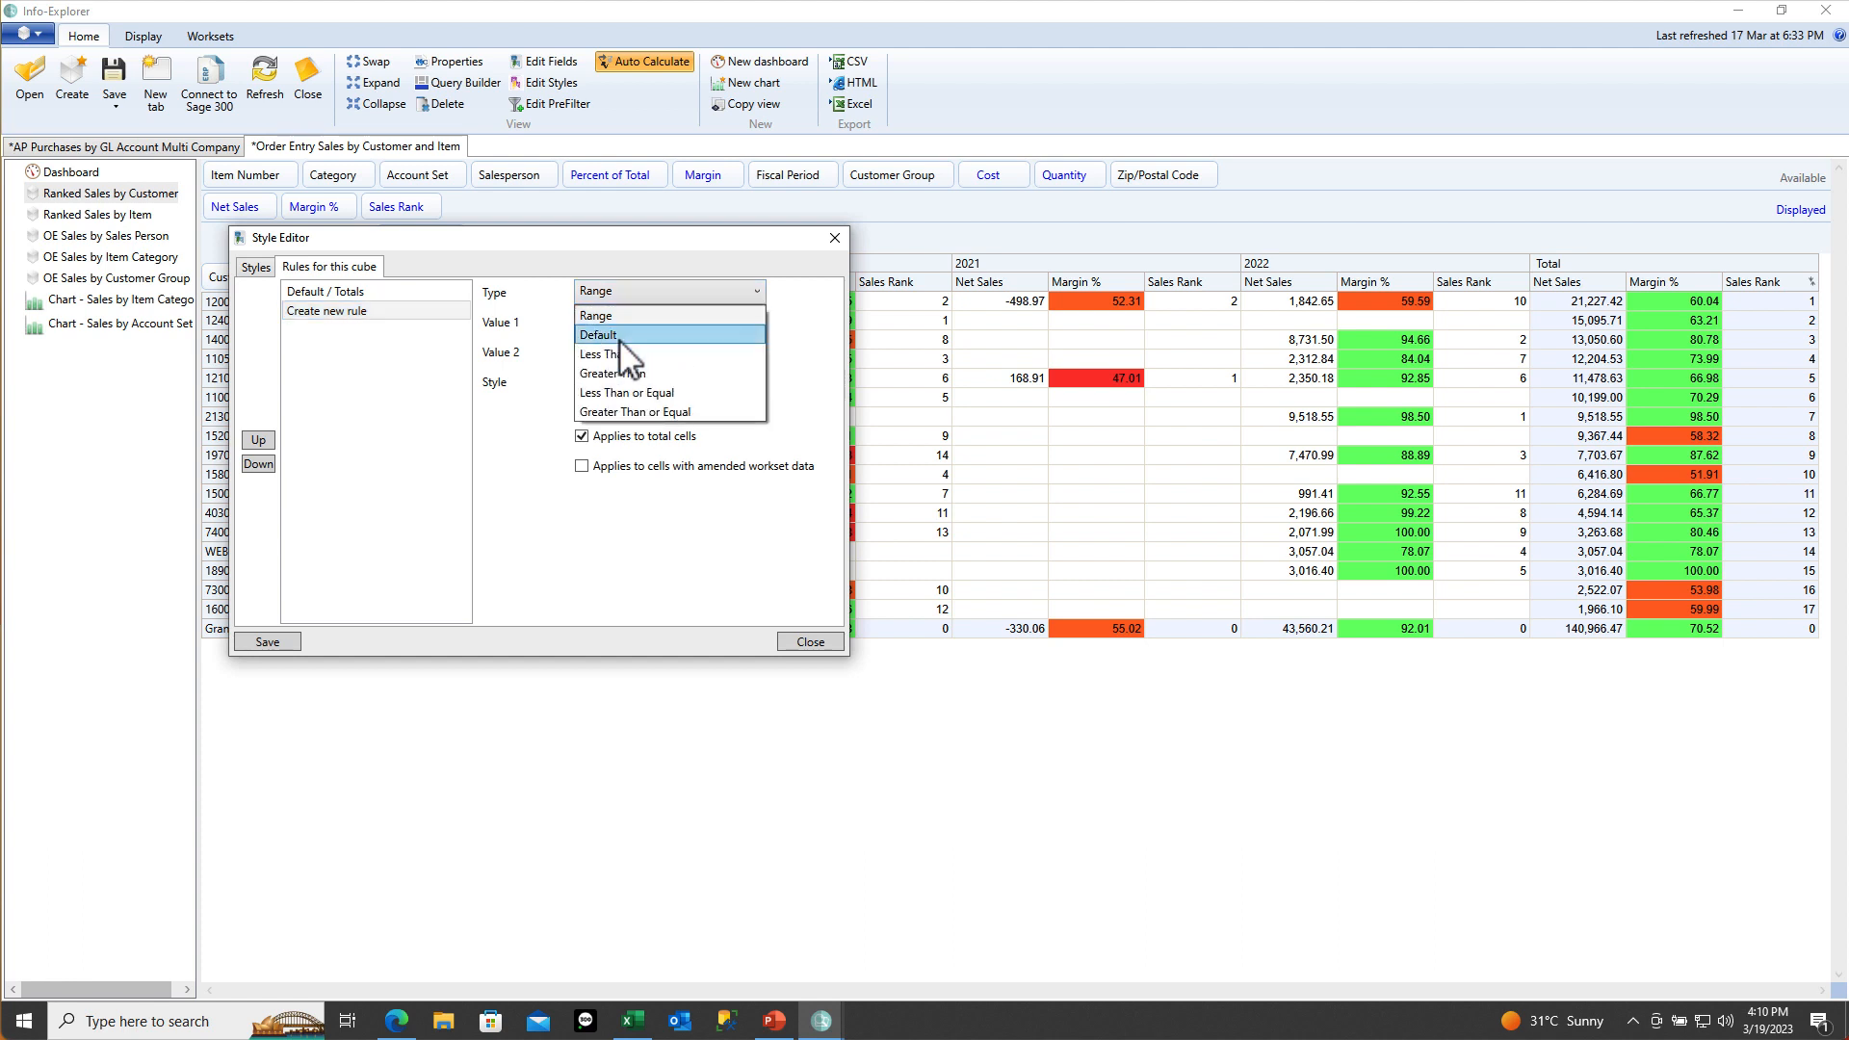
pyautogui.click(621, 337)
pyautogui.click(621, 322)
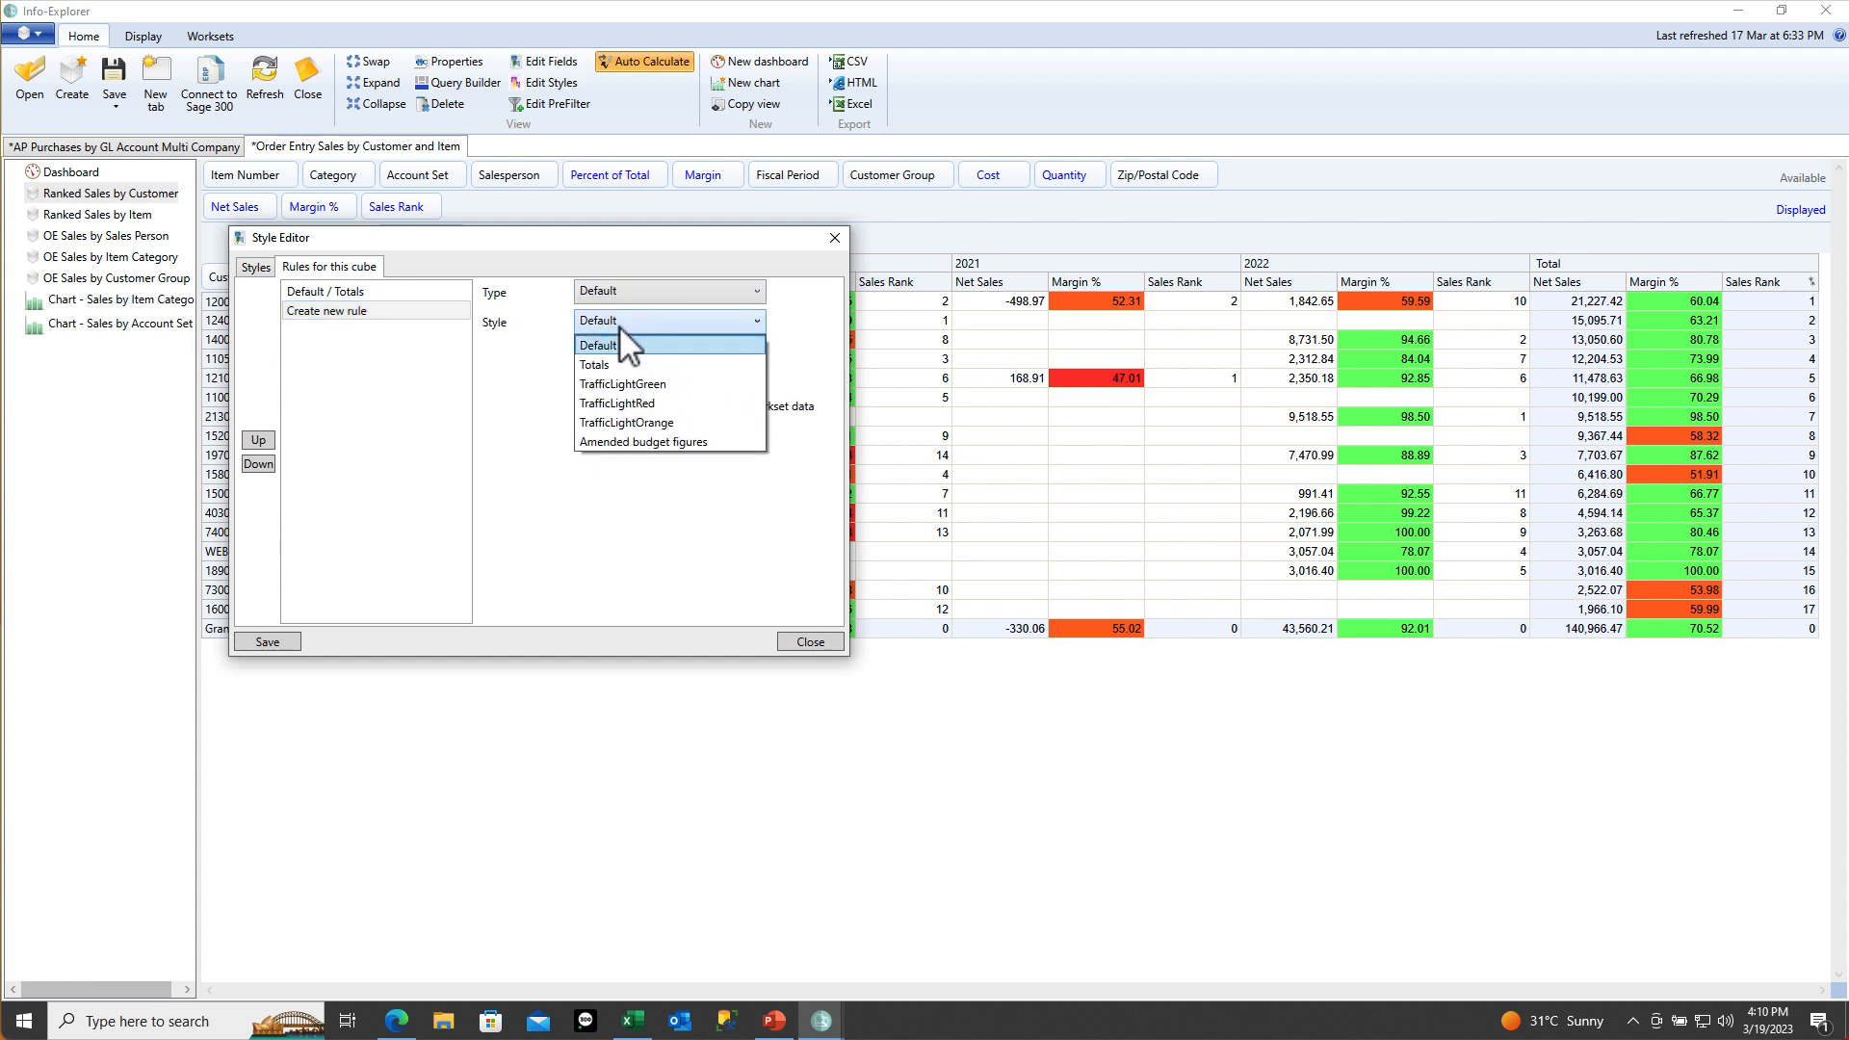
pyautogui.click(632, 443)
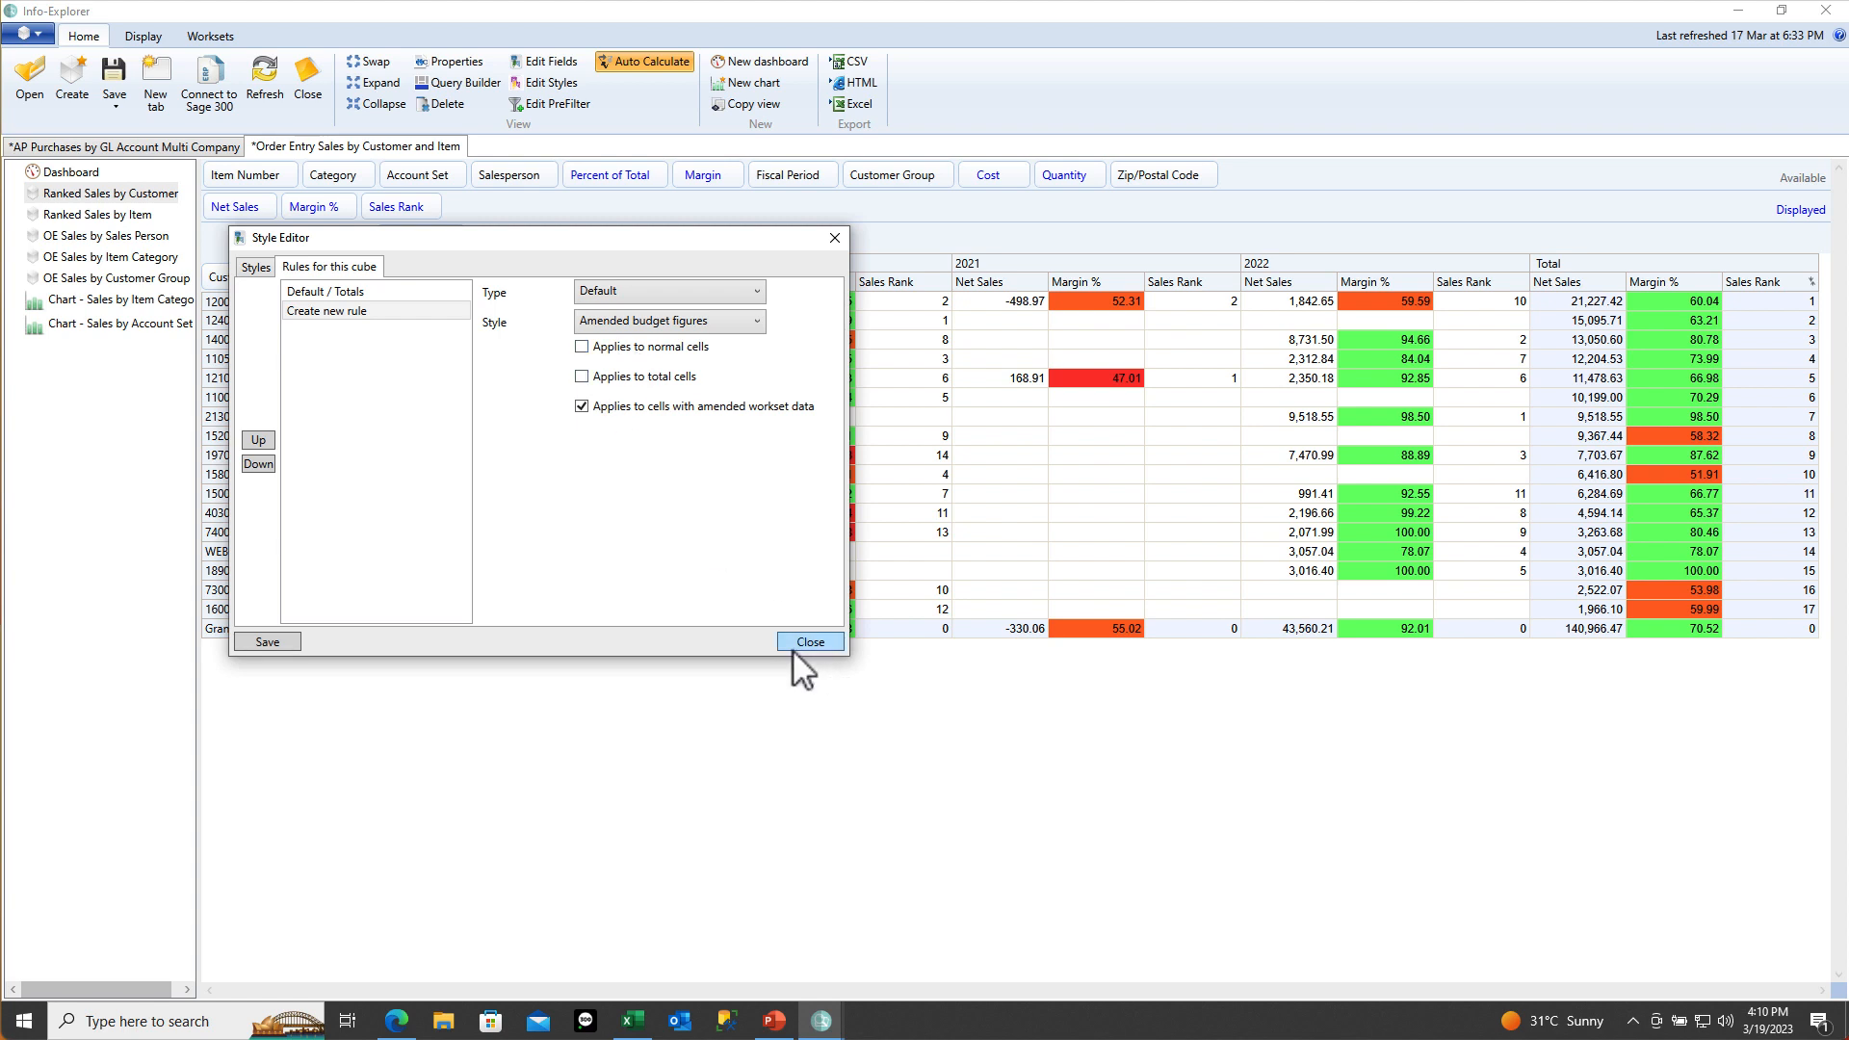
pyautogui.click(248, 645)
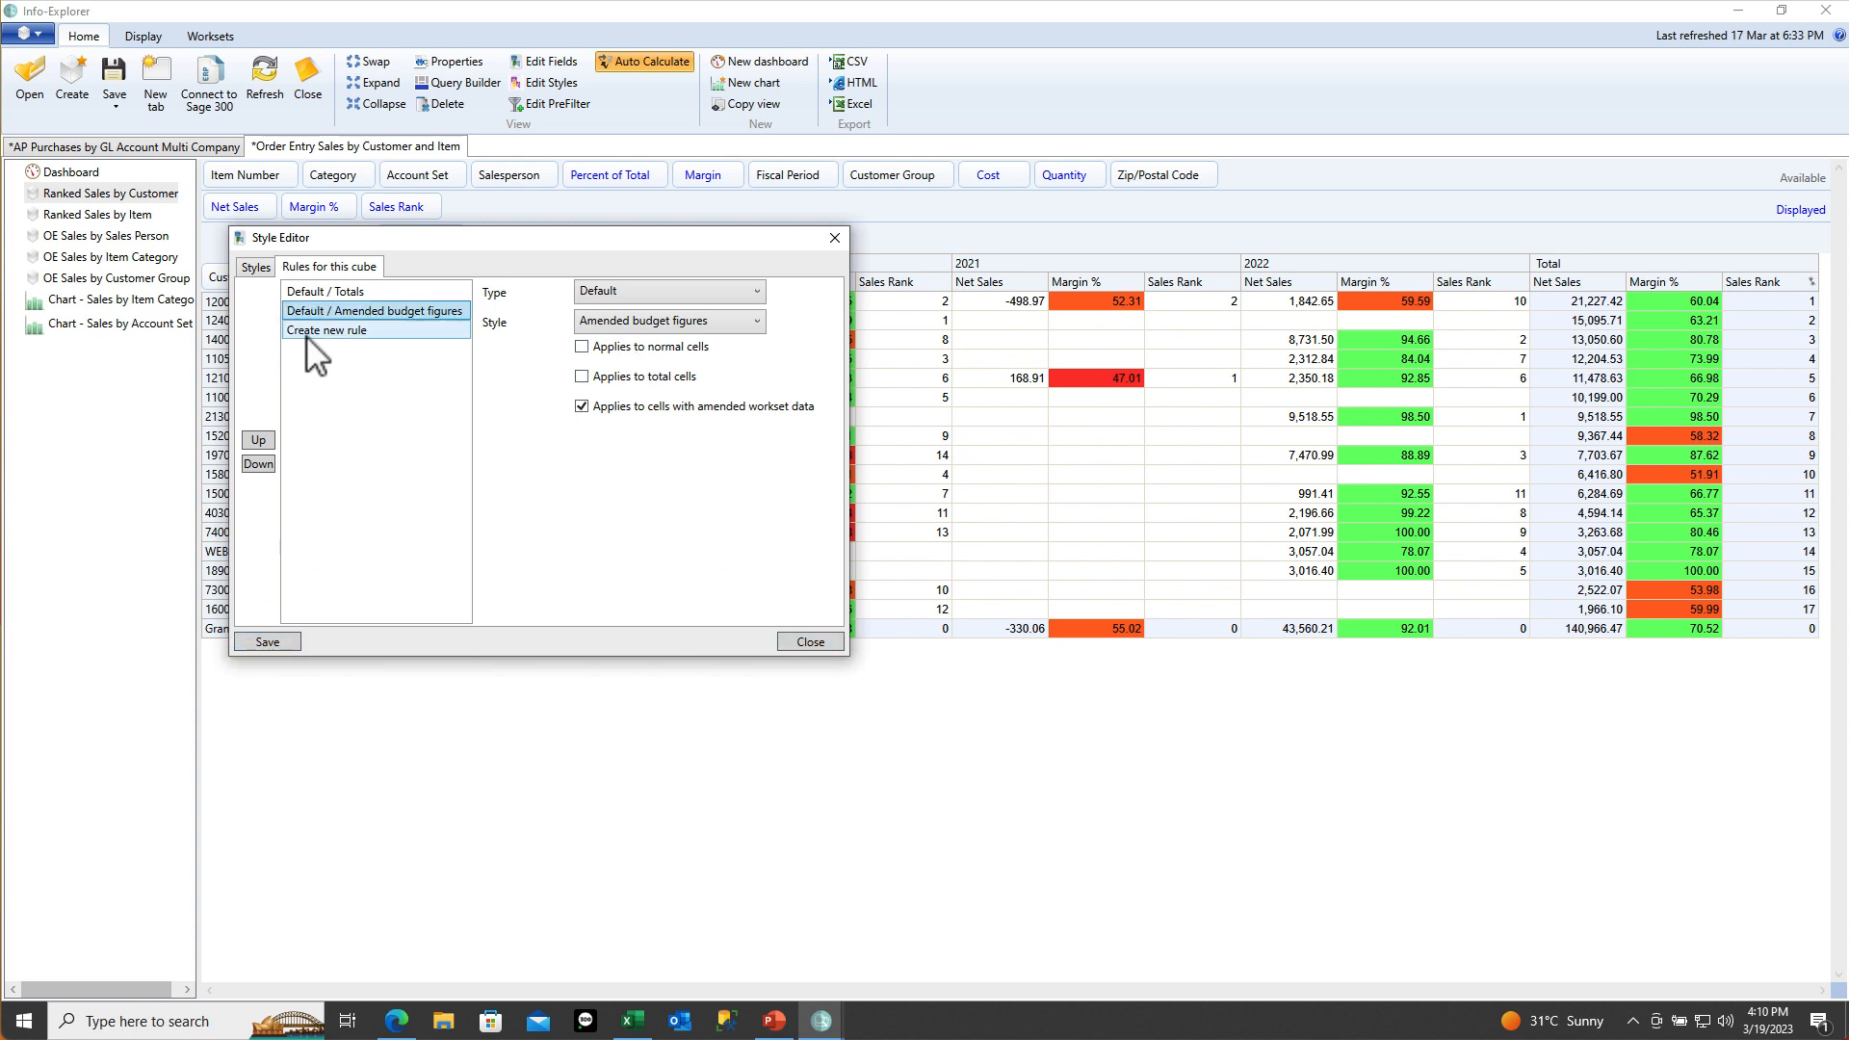
# Create and save a style named Normal with dark green text
pyautogui.click(258, 268)
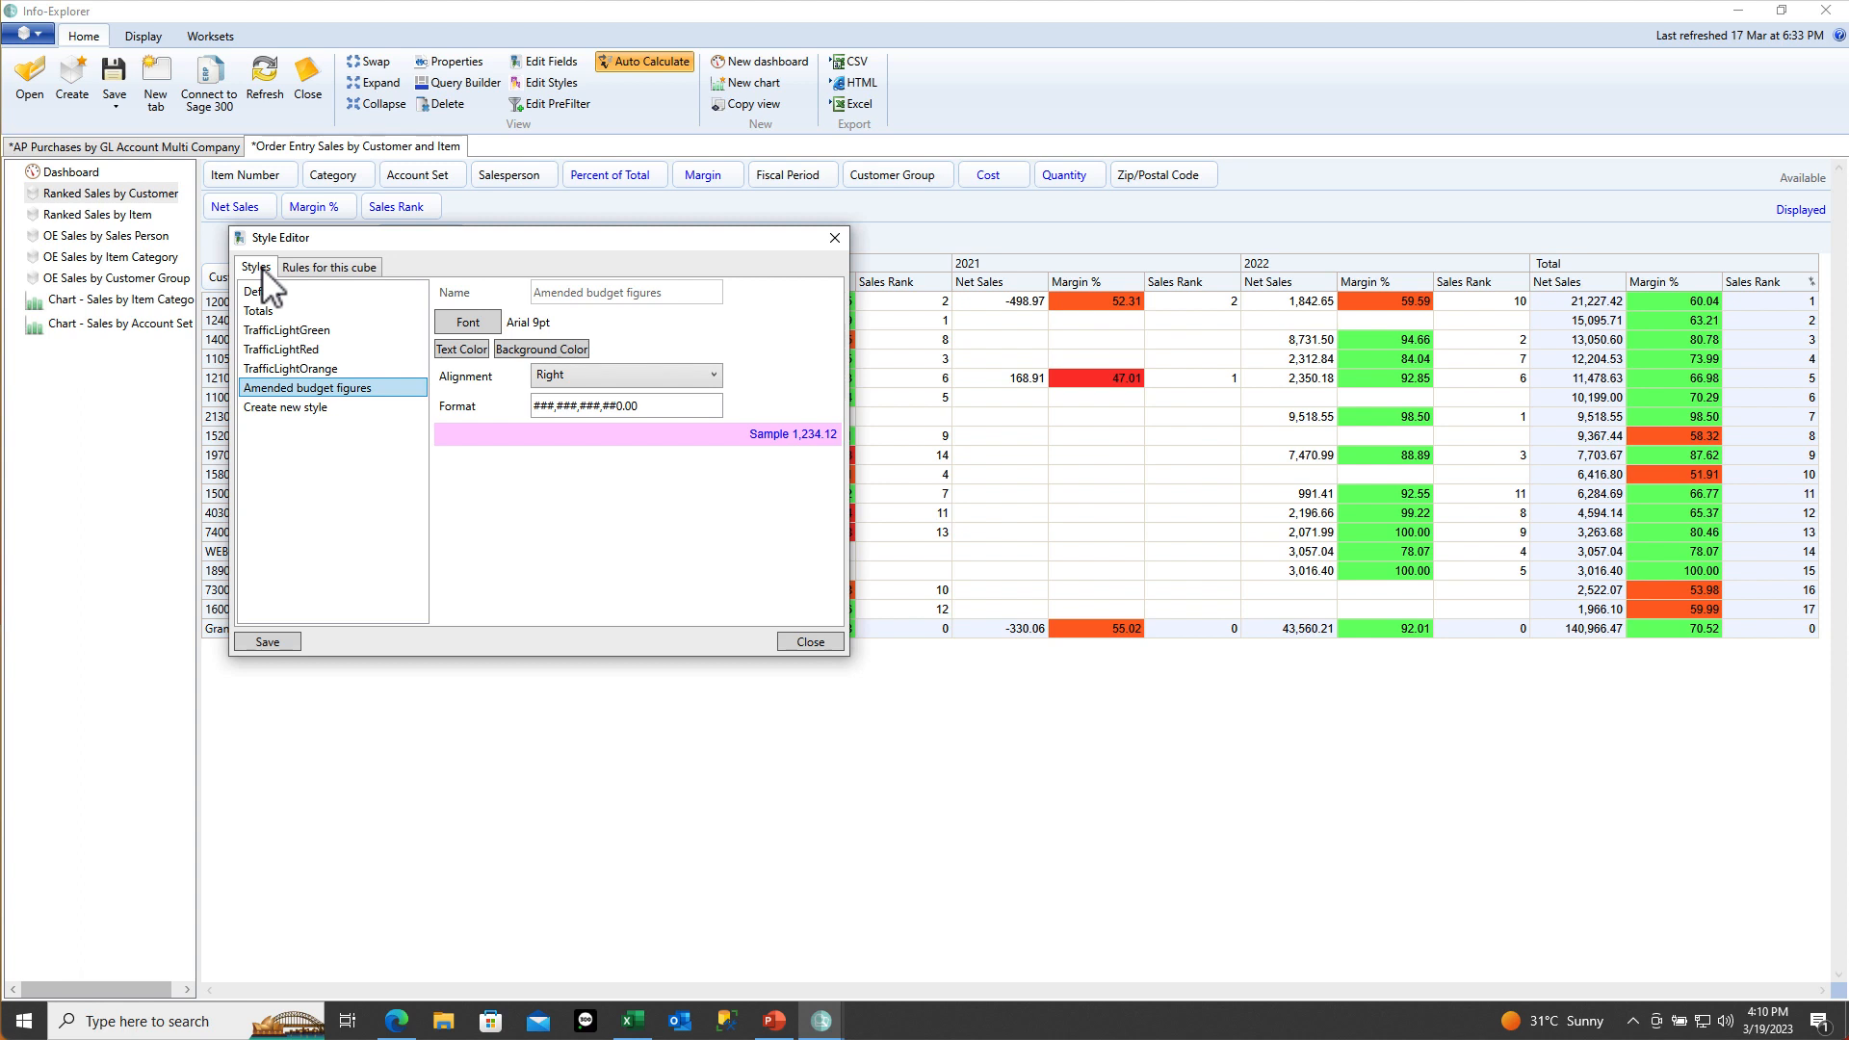
pyautogui.click(299, 407)
pyautogui.click(556, 294)
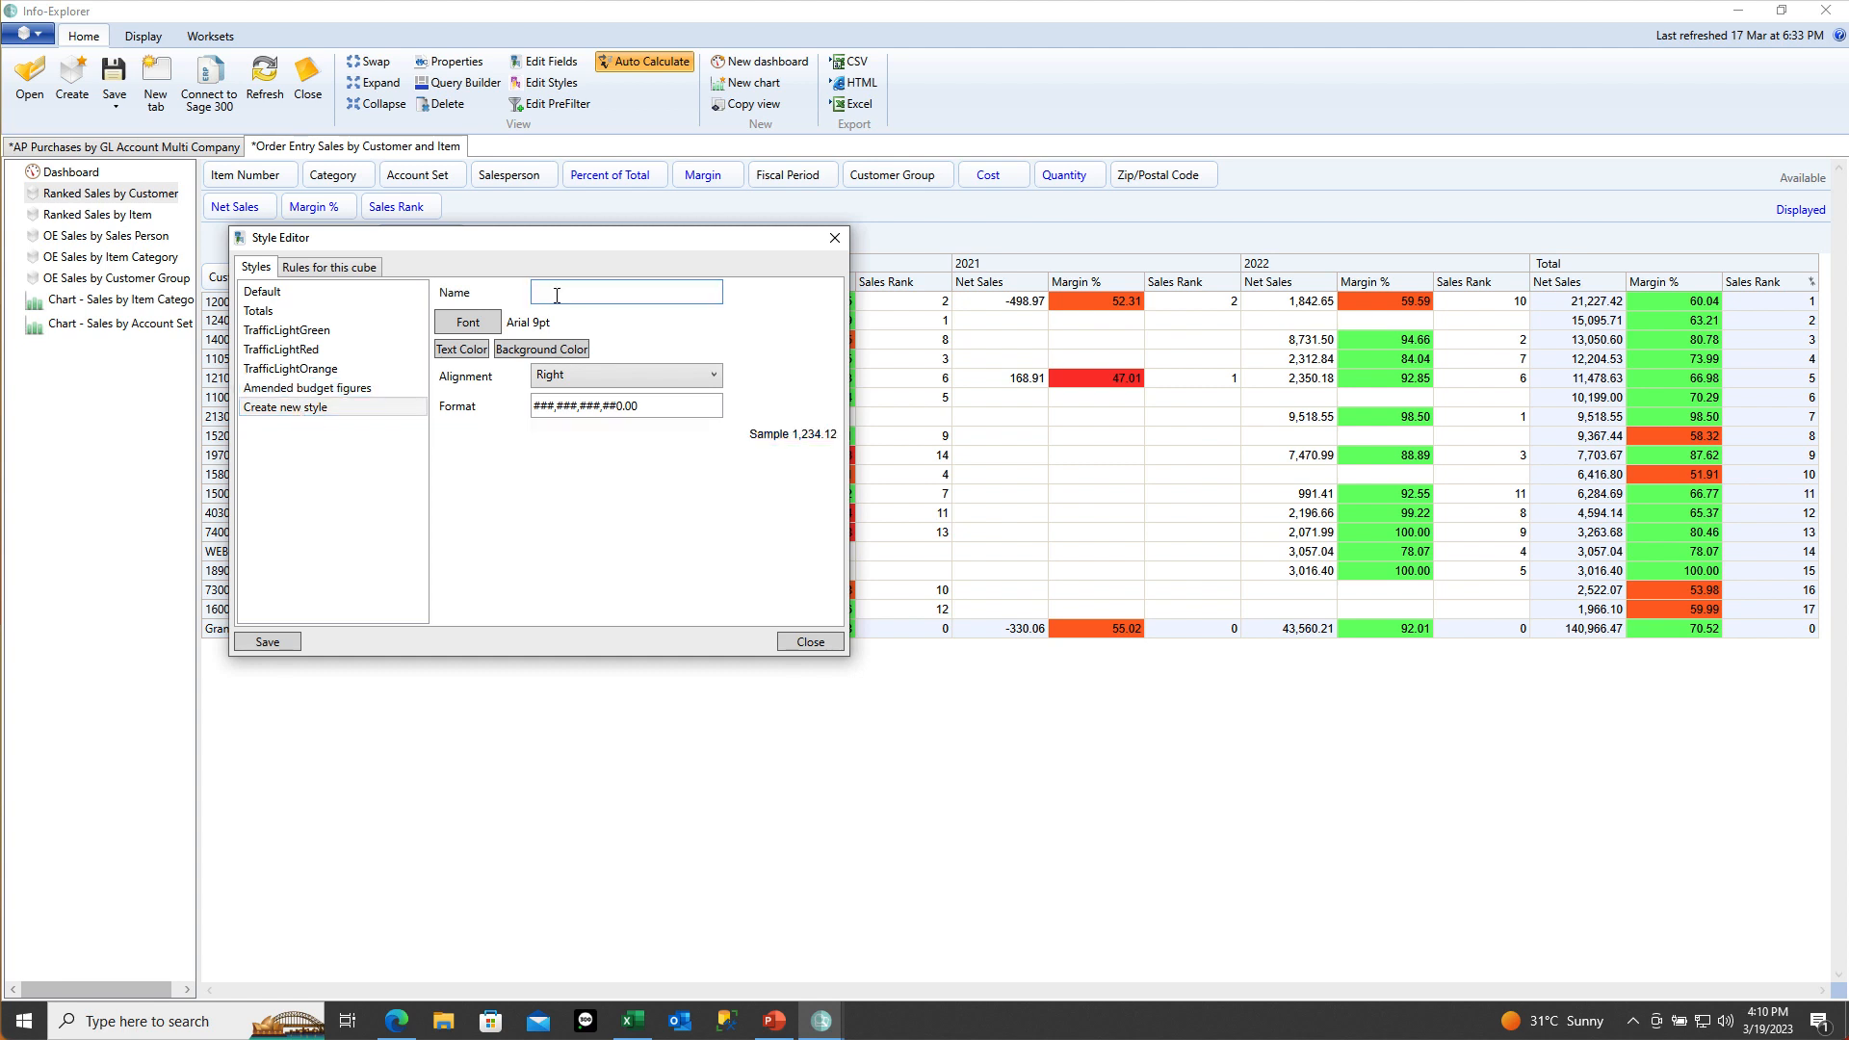
pyautogui.write('Normal')
pyautogui.press('Tab')
pyautogui.click(462, 349)
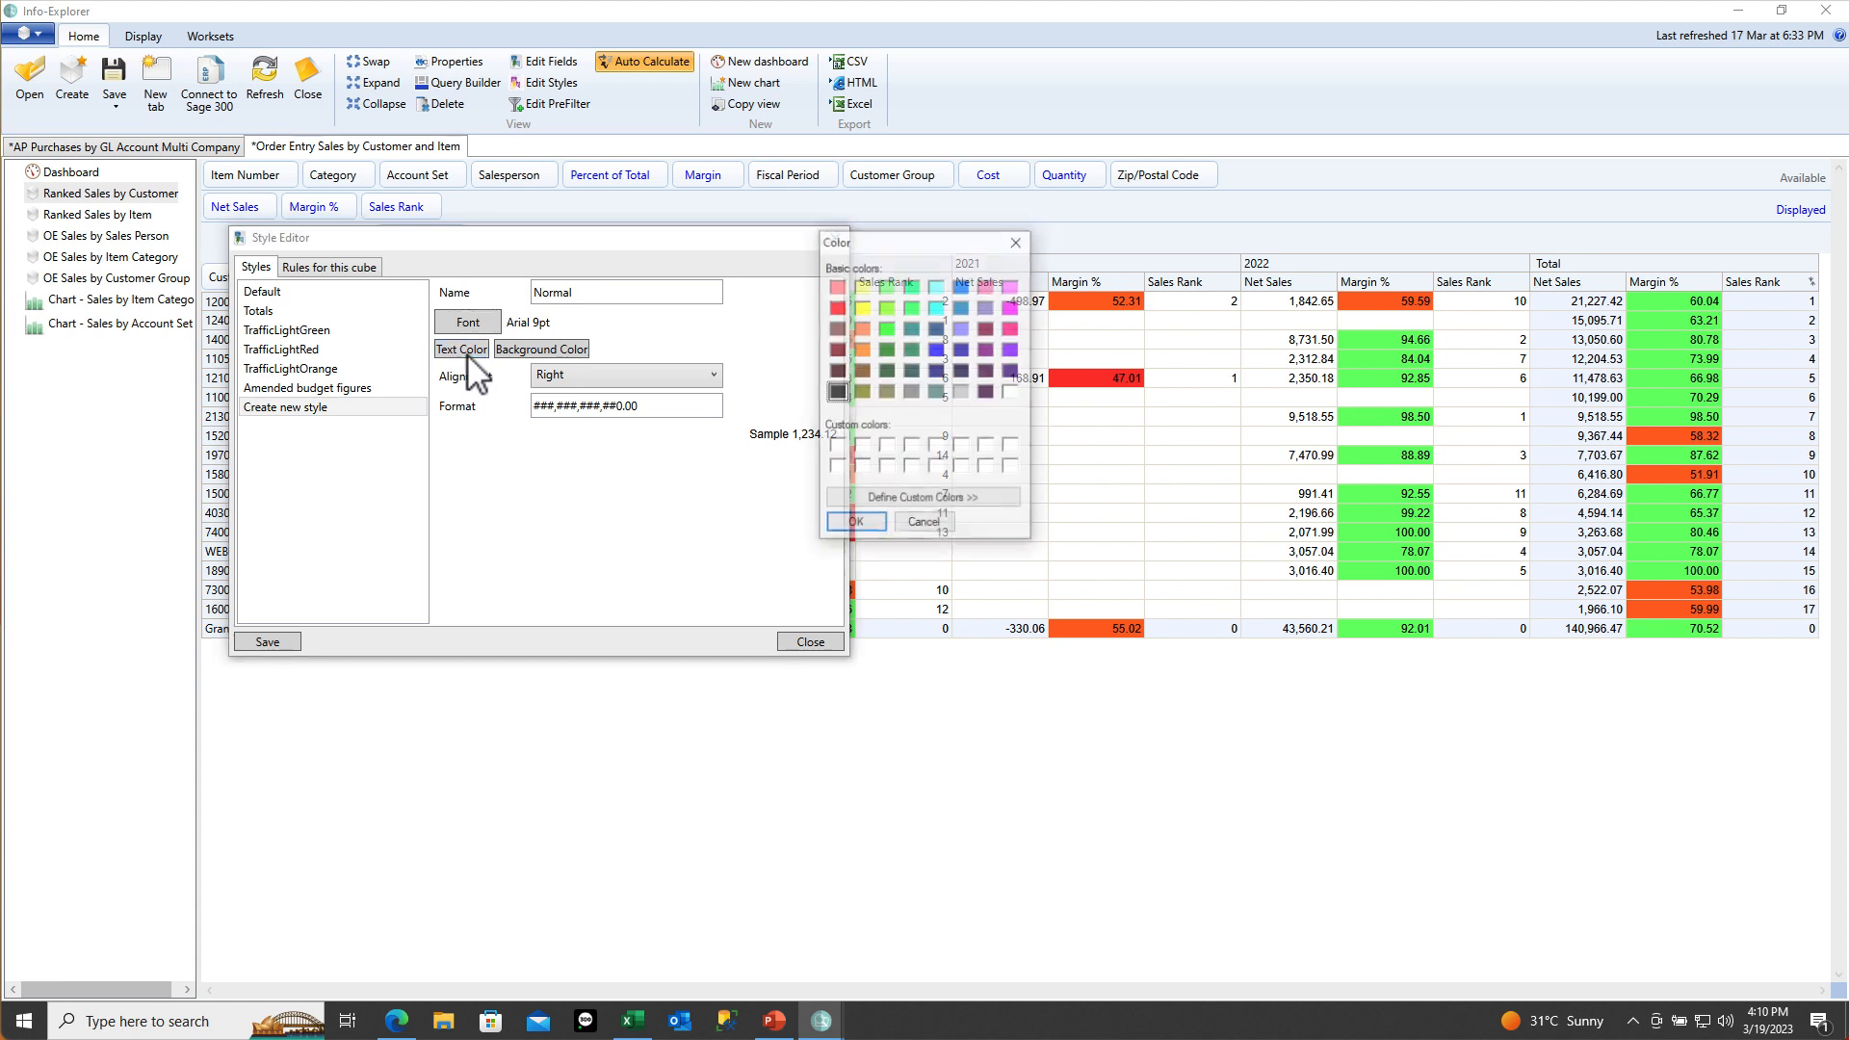
pyautogui.click(887, 350)
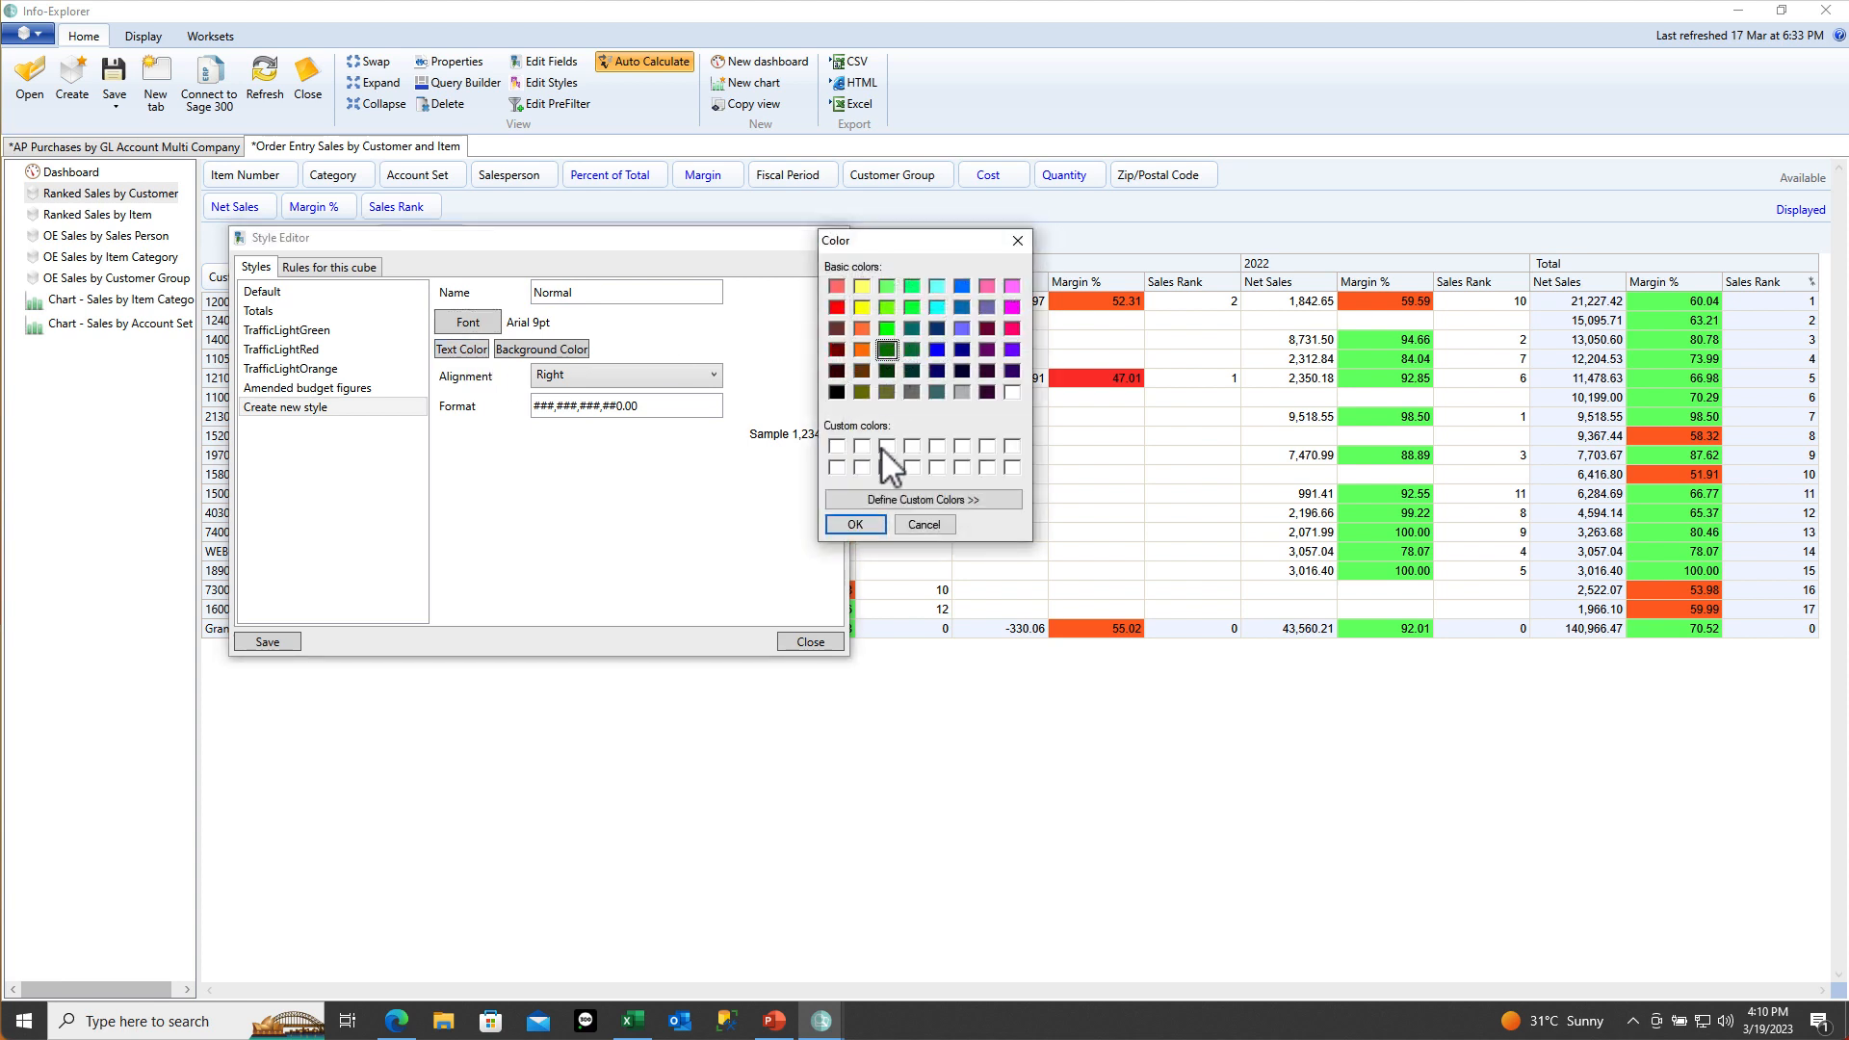
pyautogui.click(855, 525)
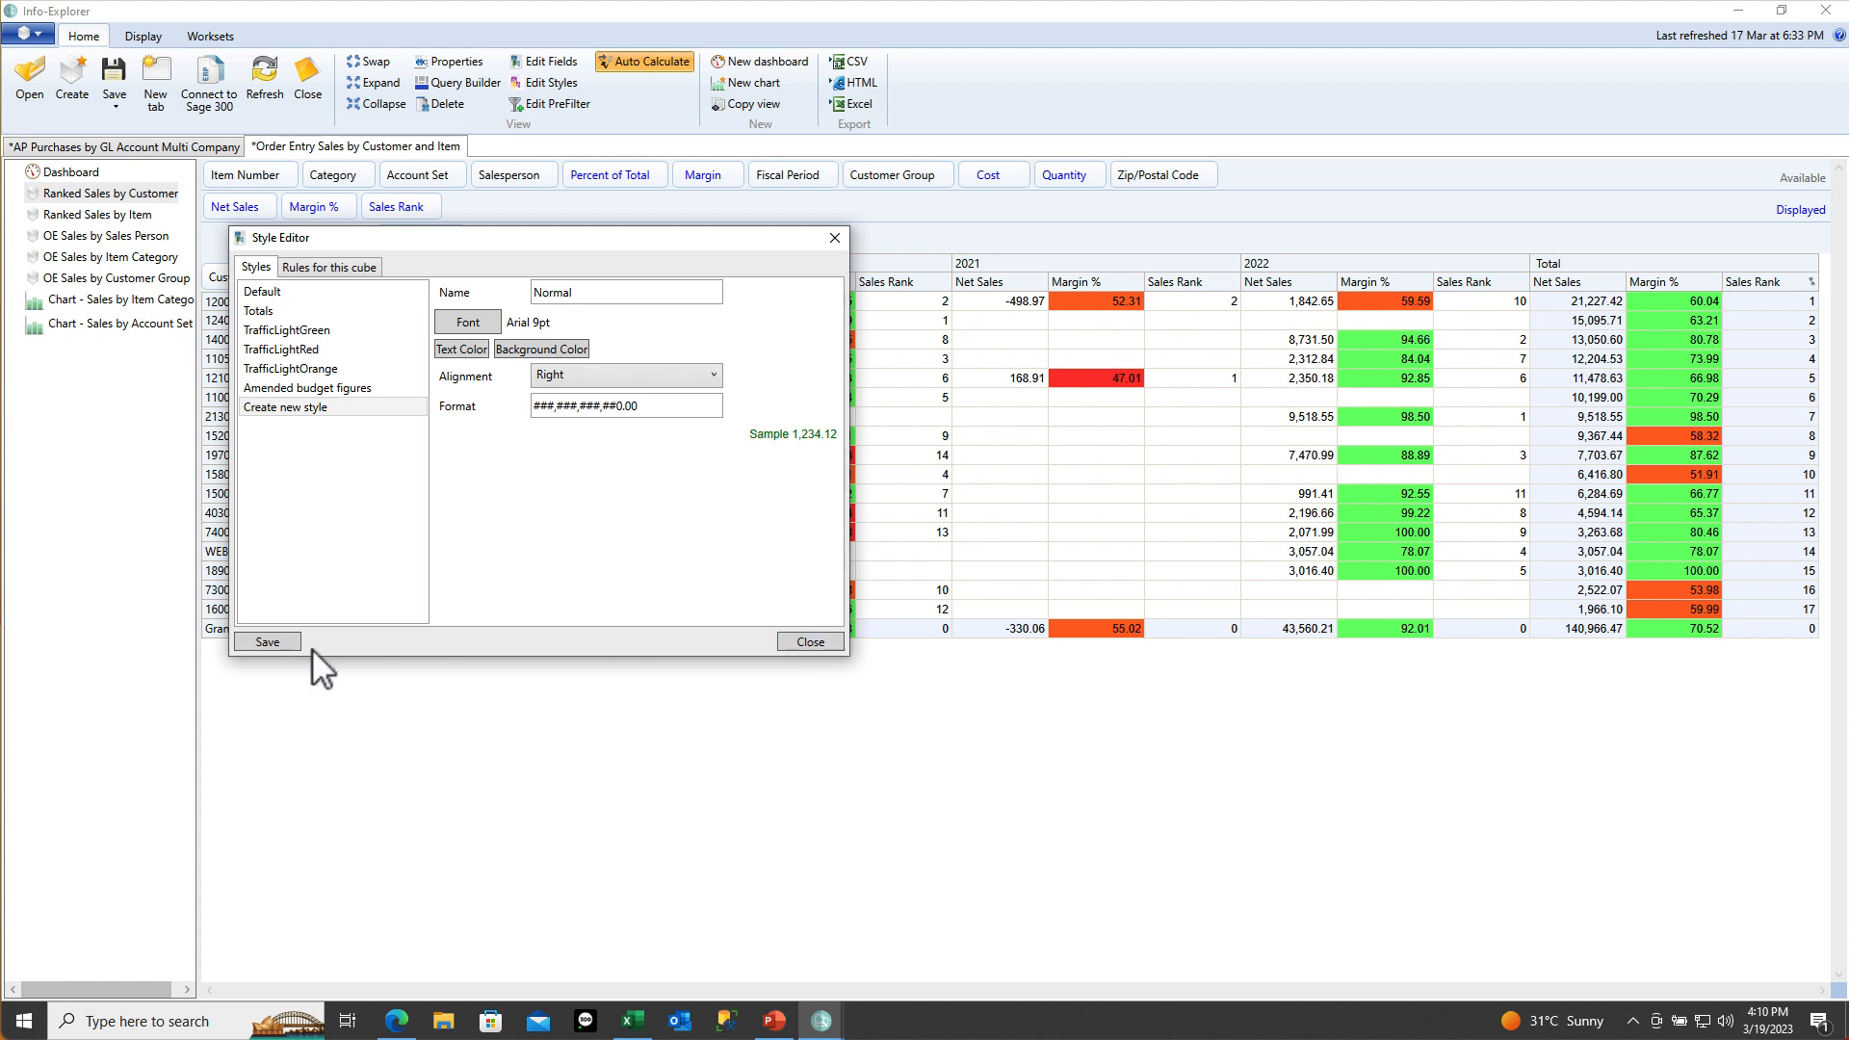
pyautogui.click(280, 638)
pyautogui.click(364, 270)
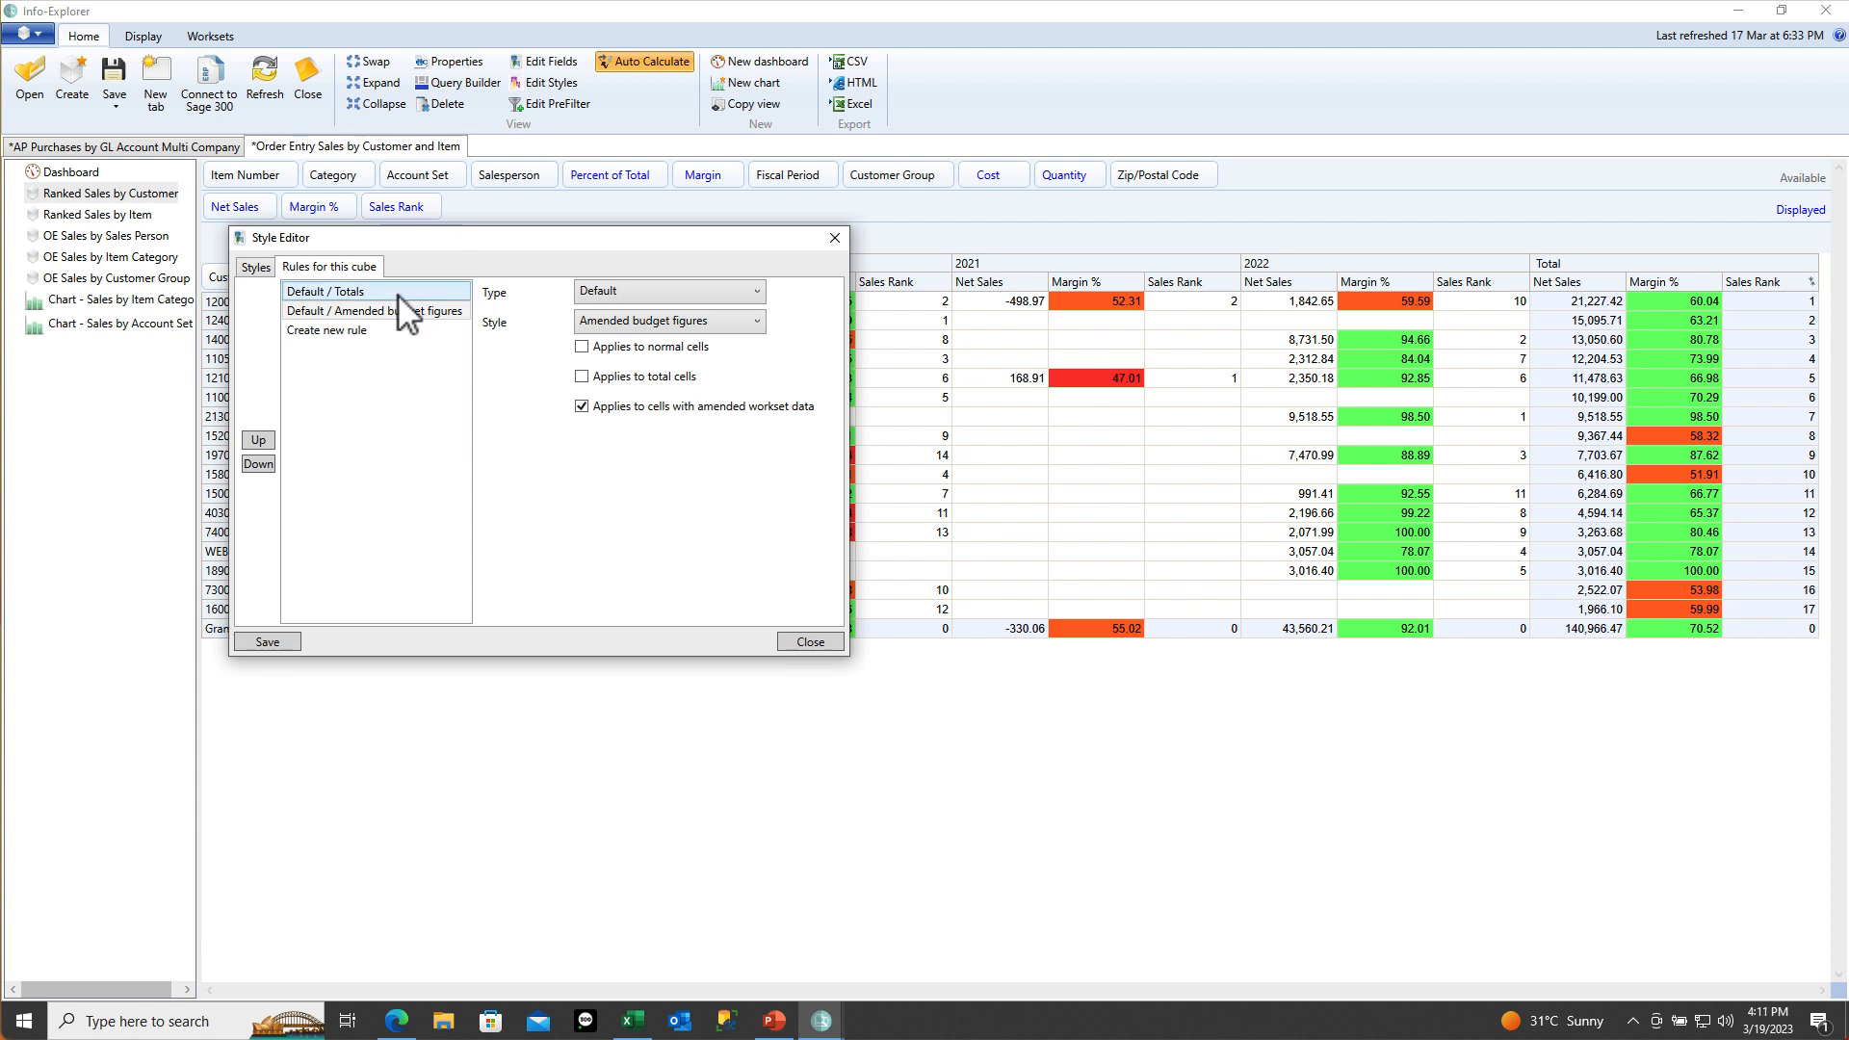
# Set the Default rule's style to Normal for normal cells only and save it
pyautogui.click(655, 290)
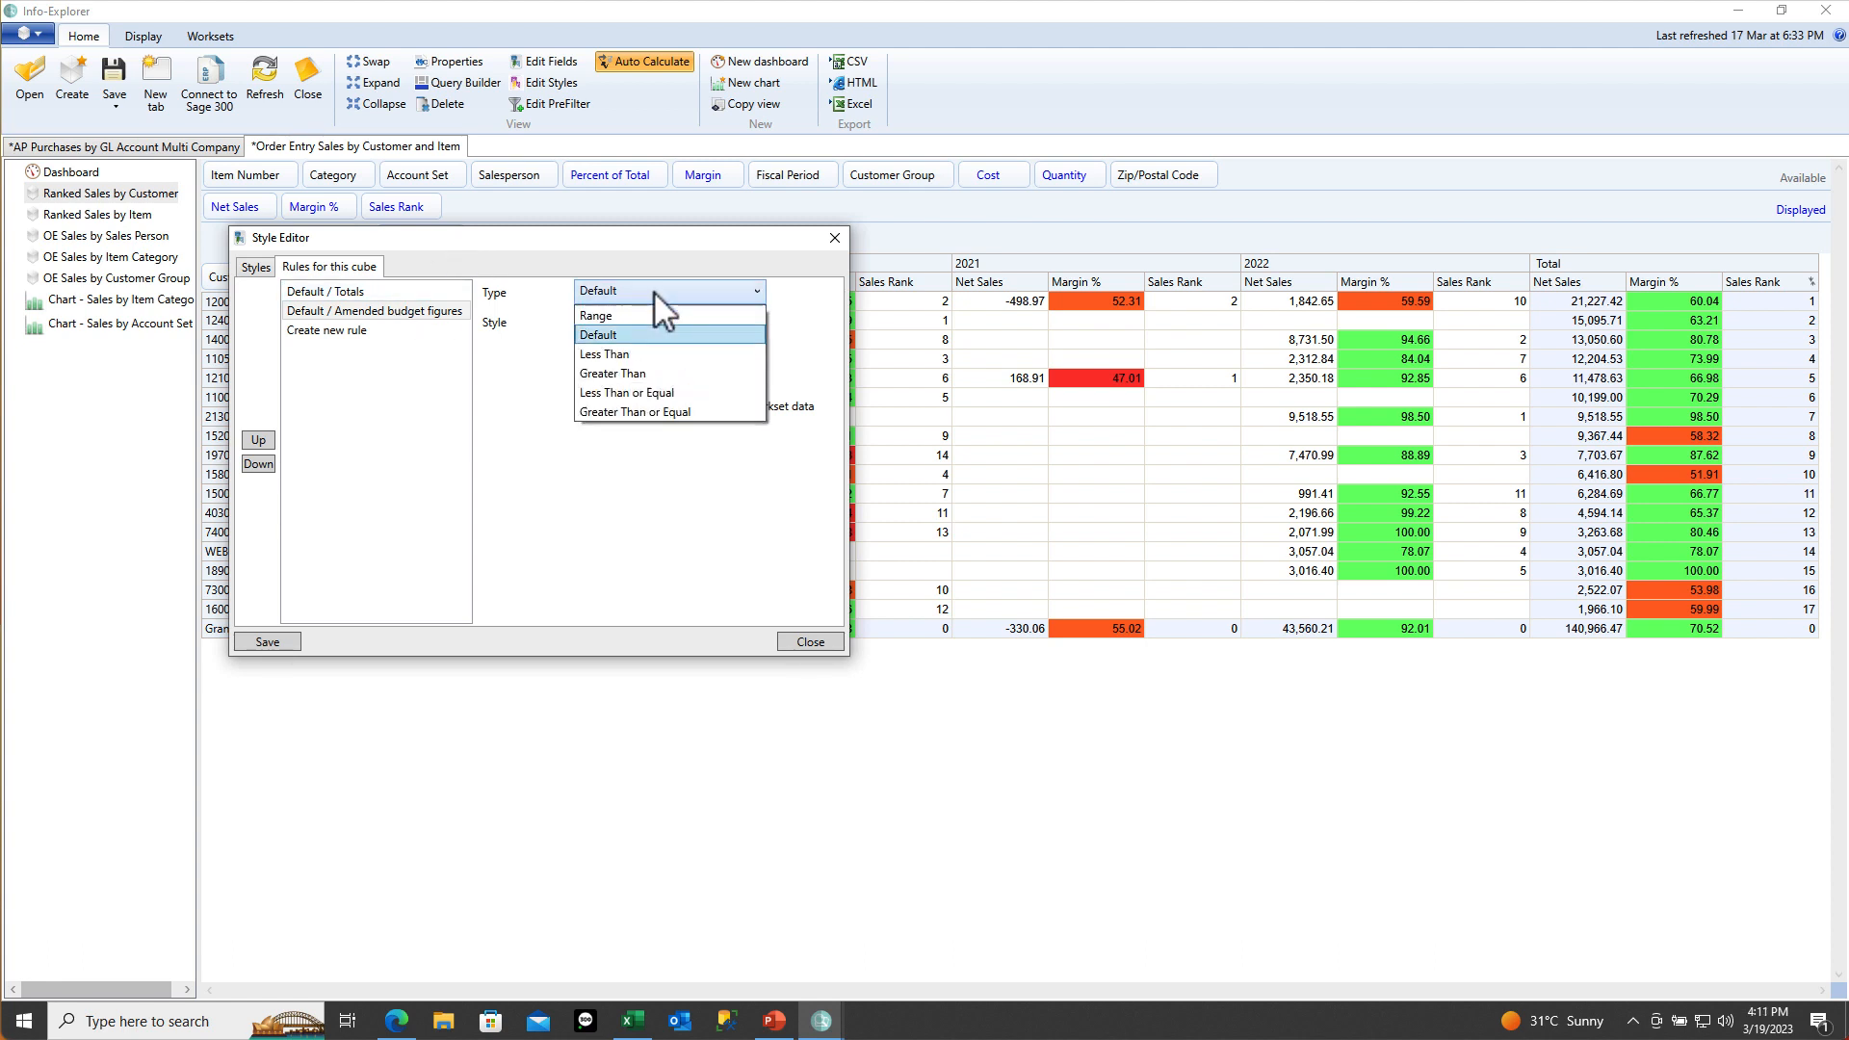
pyautogui.click(608, 337)
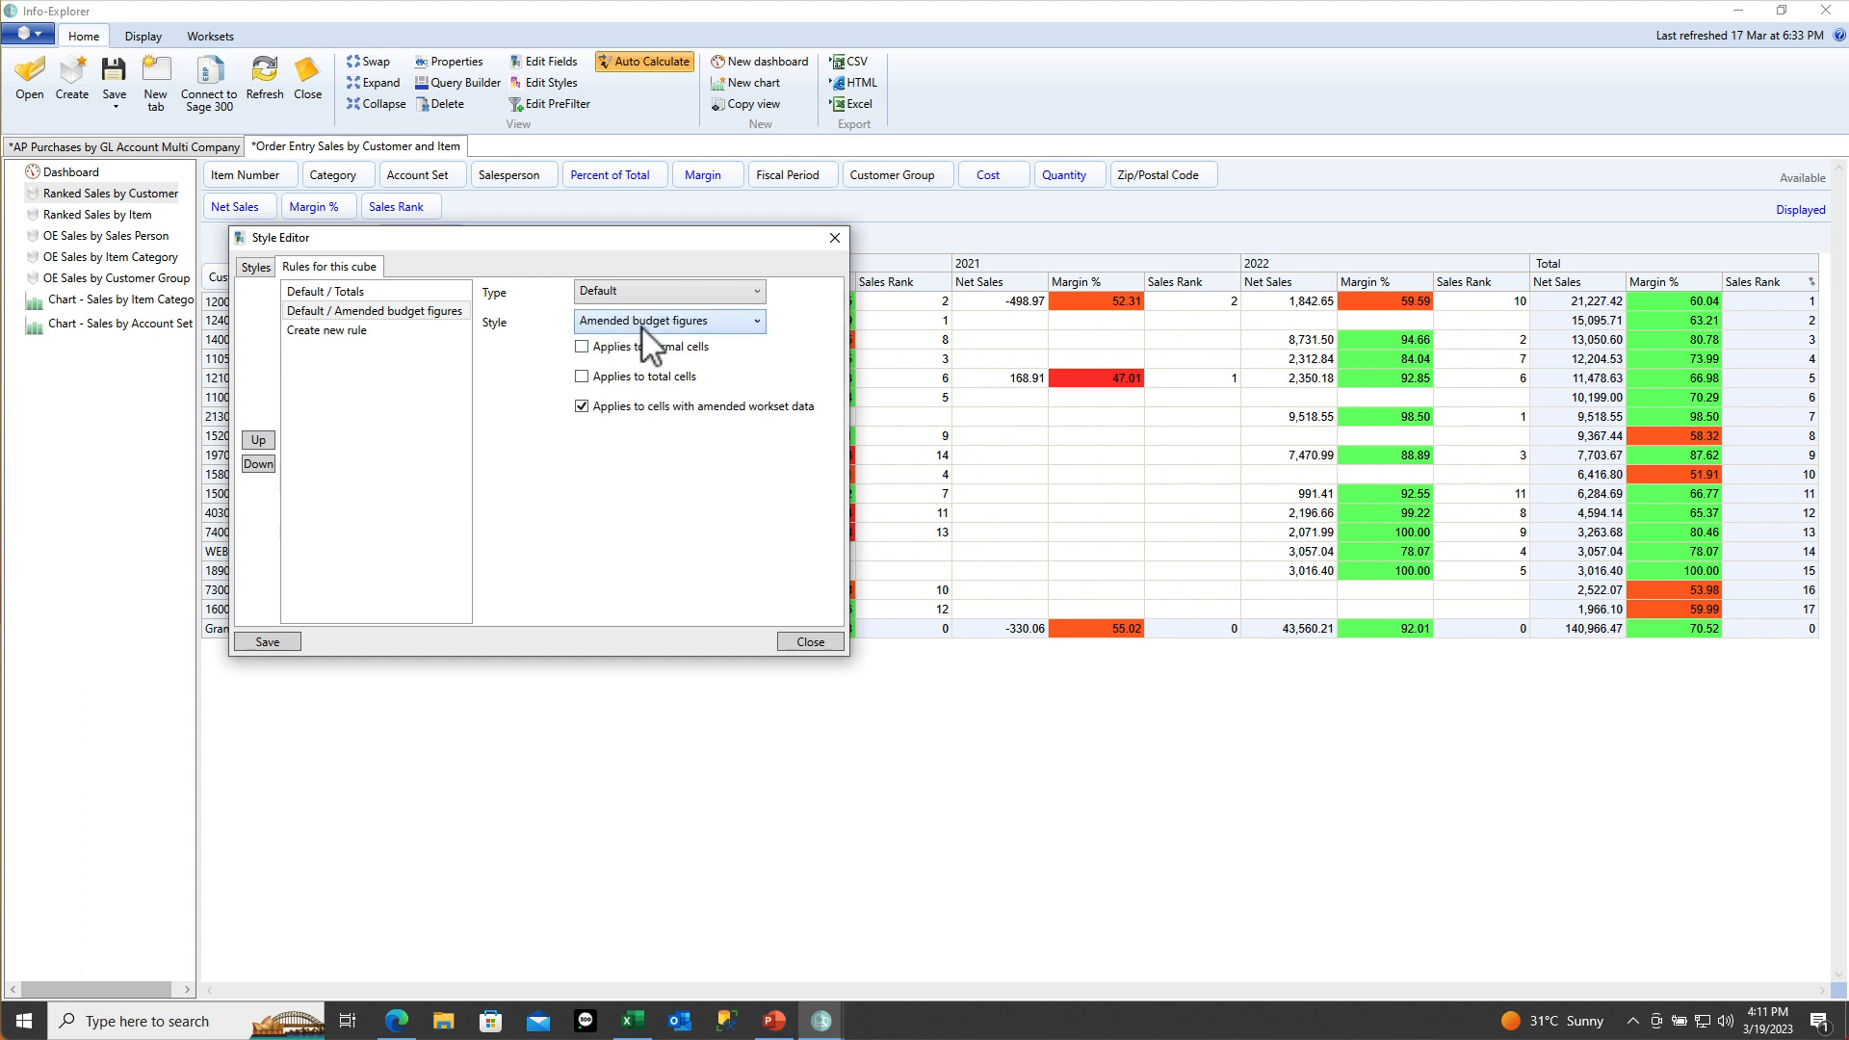
pyautogui.click(642, 323)
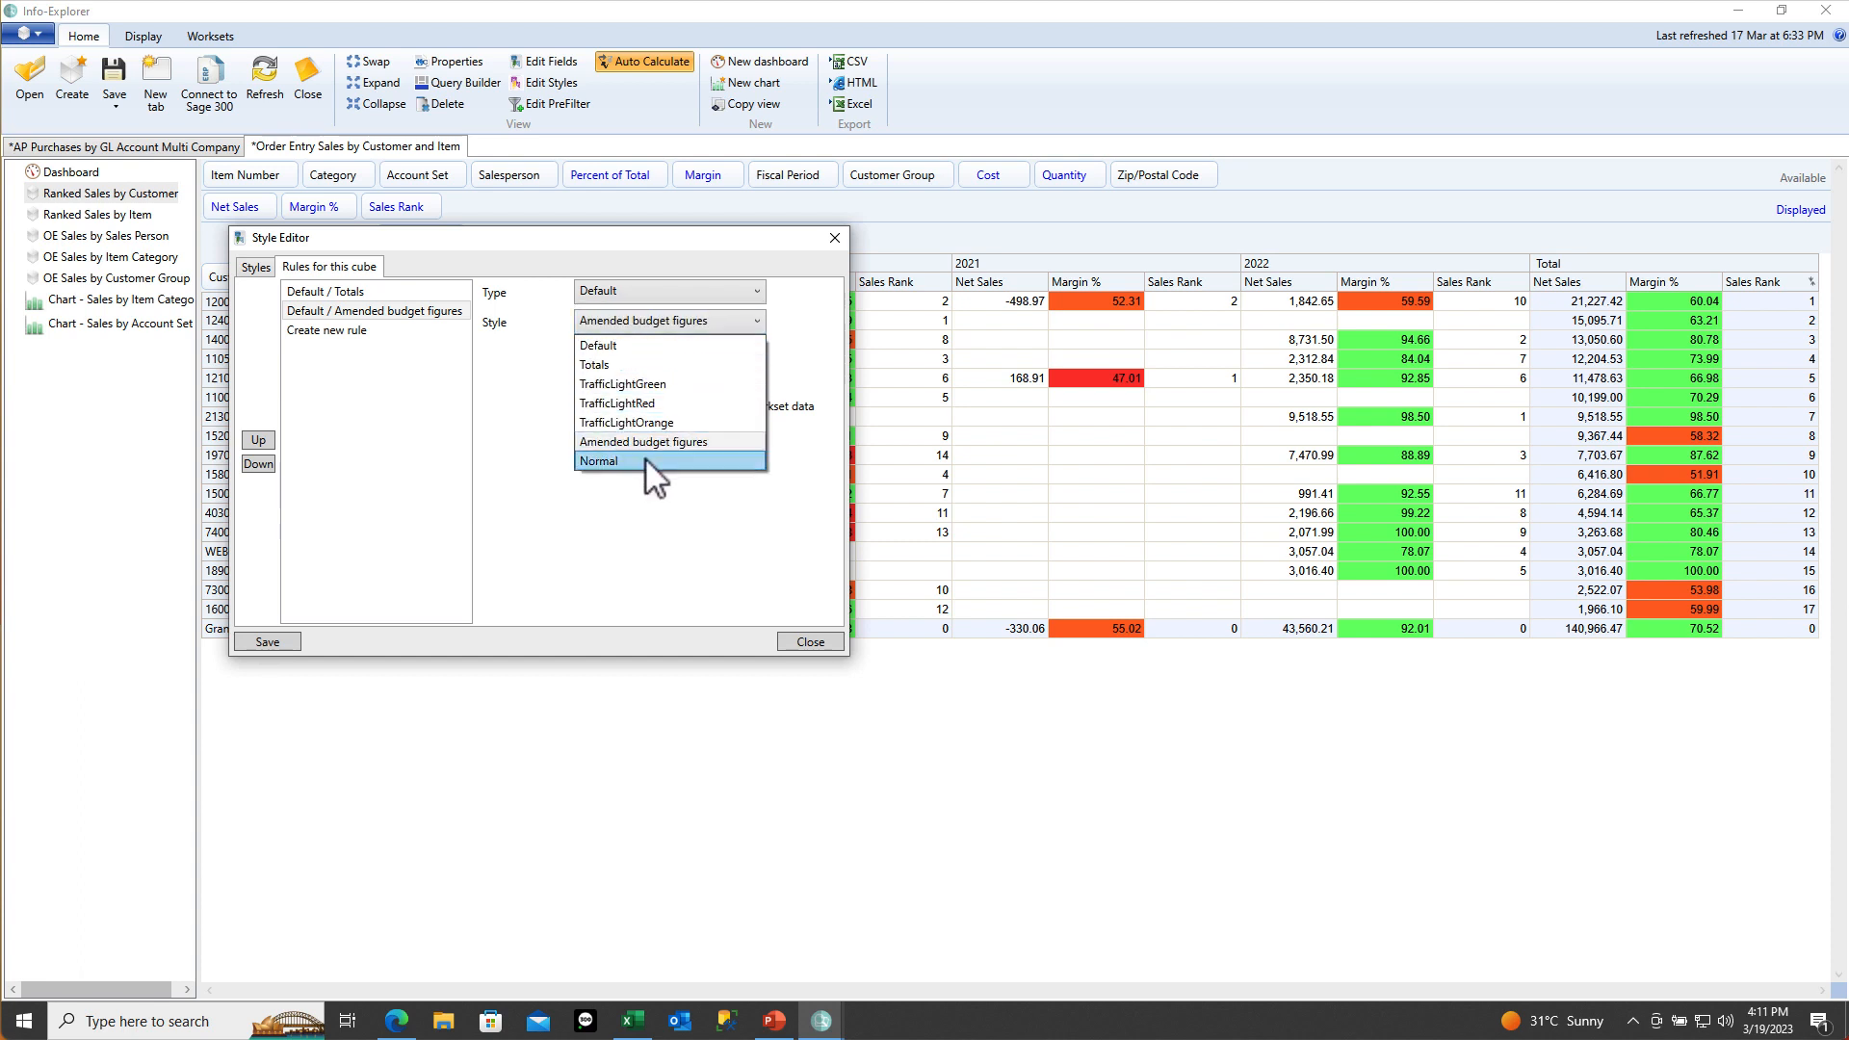
pyautogui.click(644, 461)
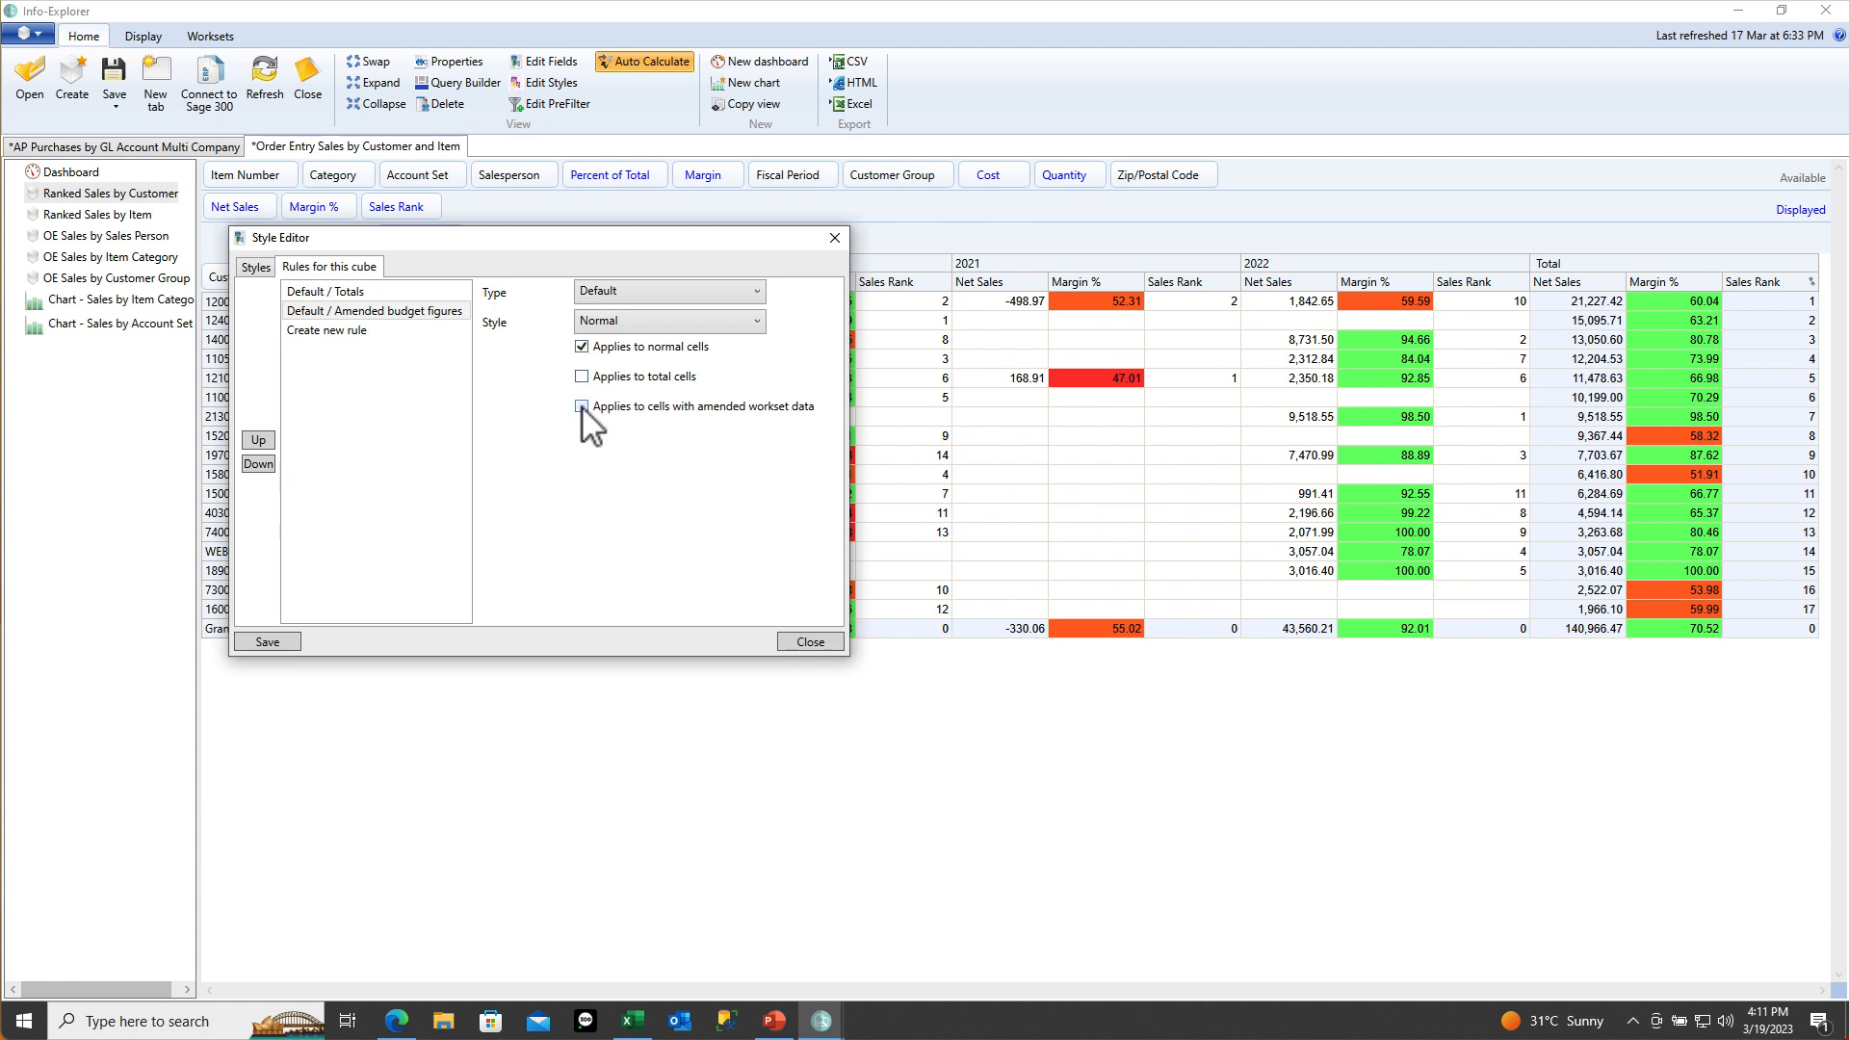
pyautogui.click(291, 643)
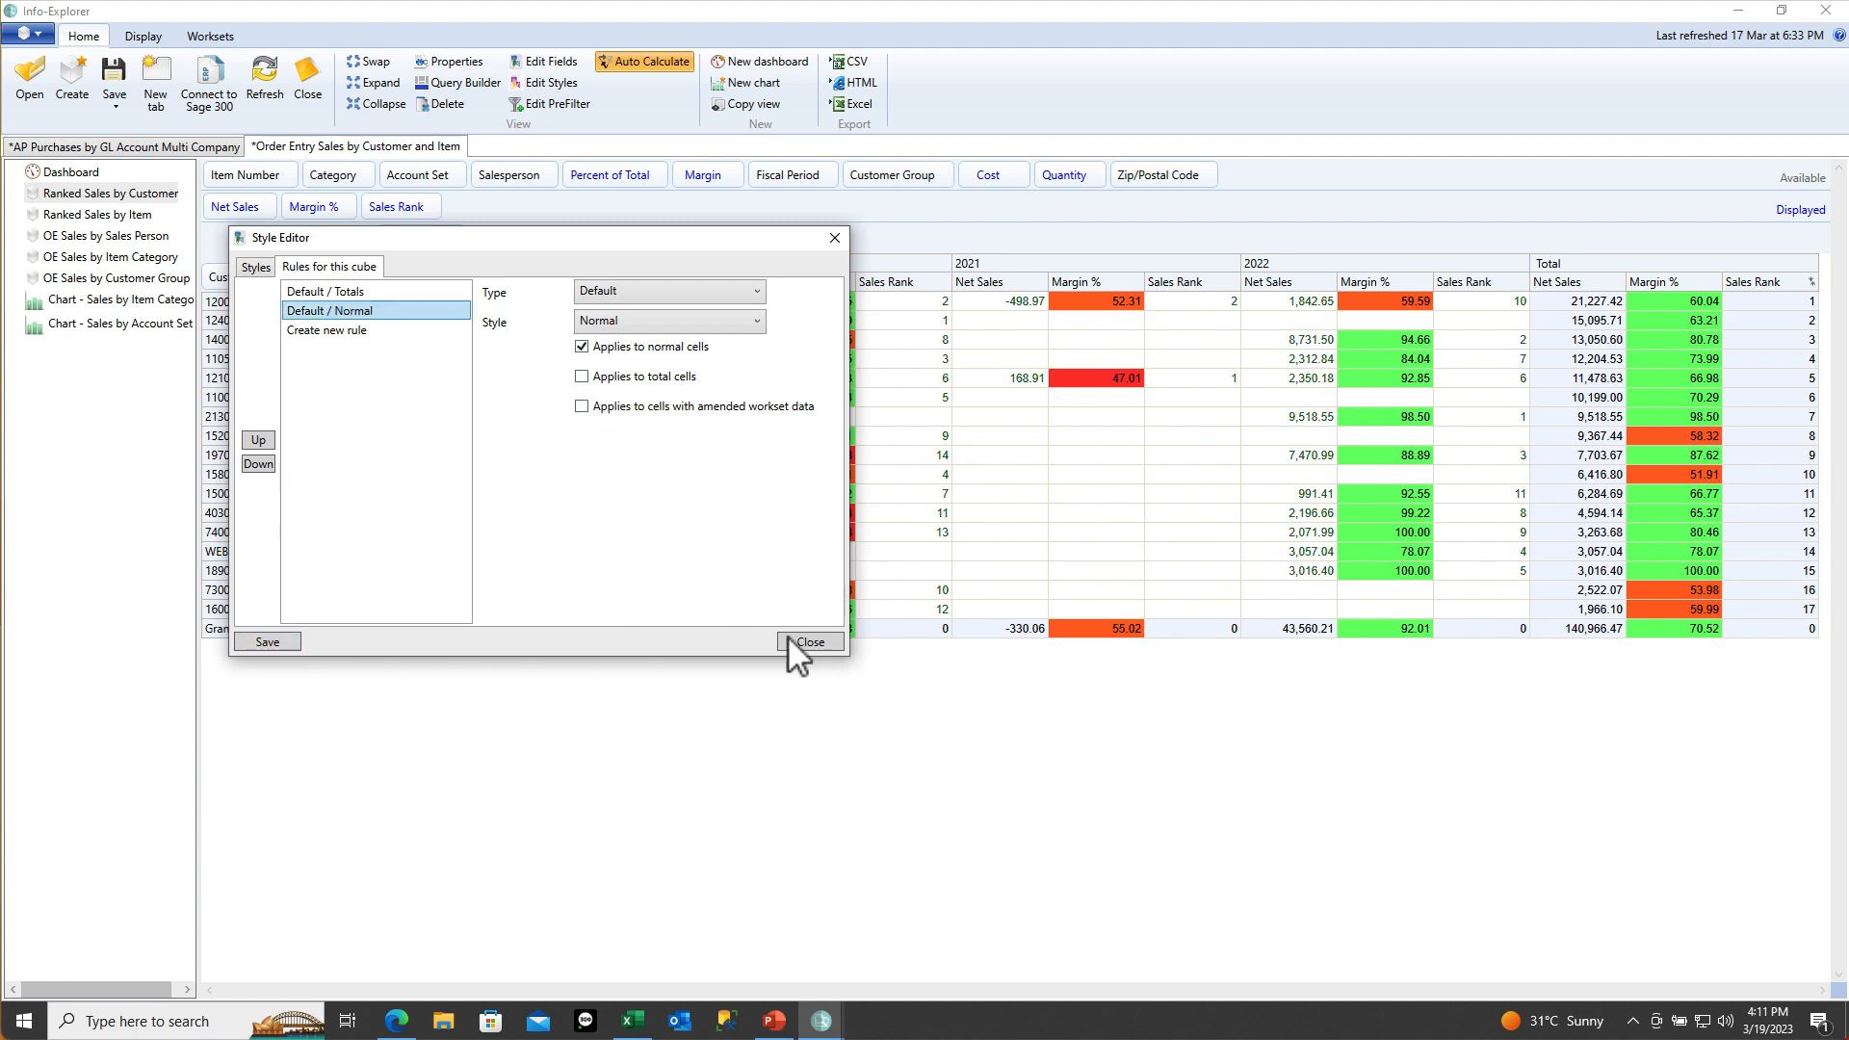
# Close the Style Editor, check a 2020 Net Sales figure's new colour, then open Edit Fields
pyautogui.click(809, 642)
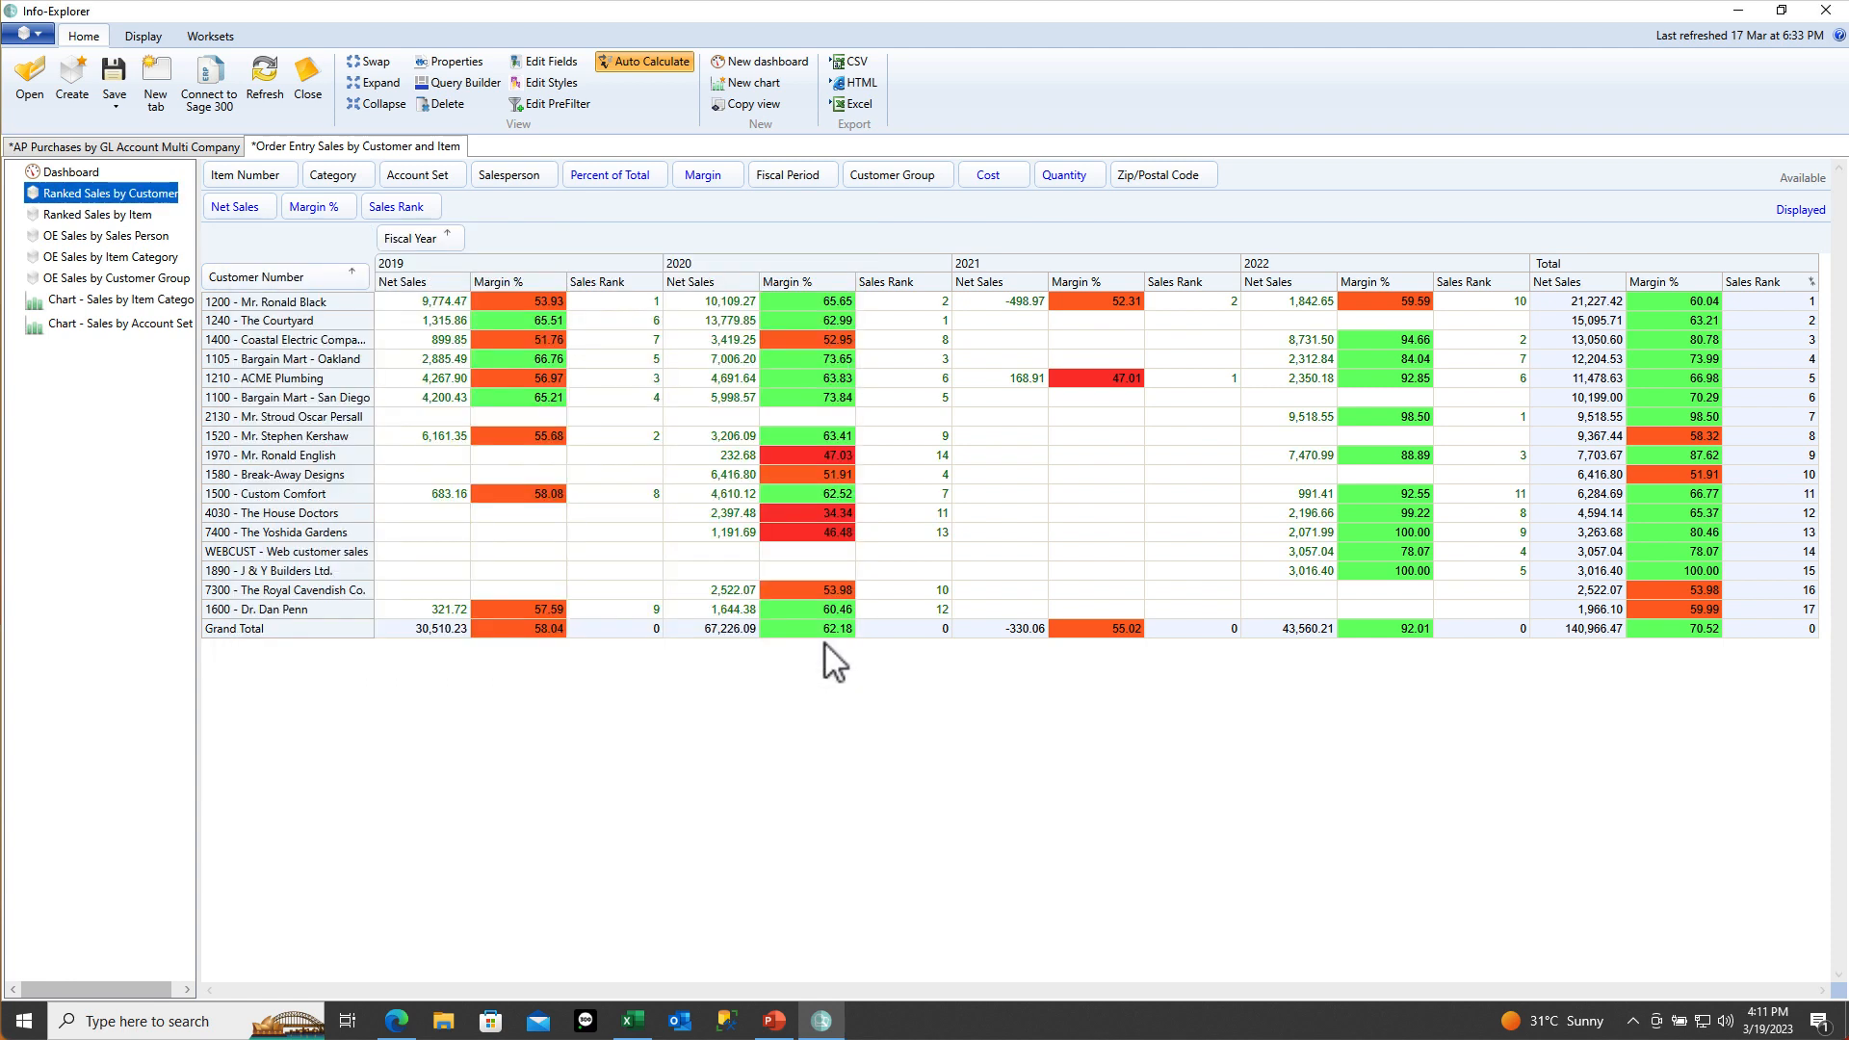
pyautogui.click(718, 306)
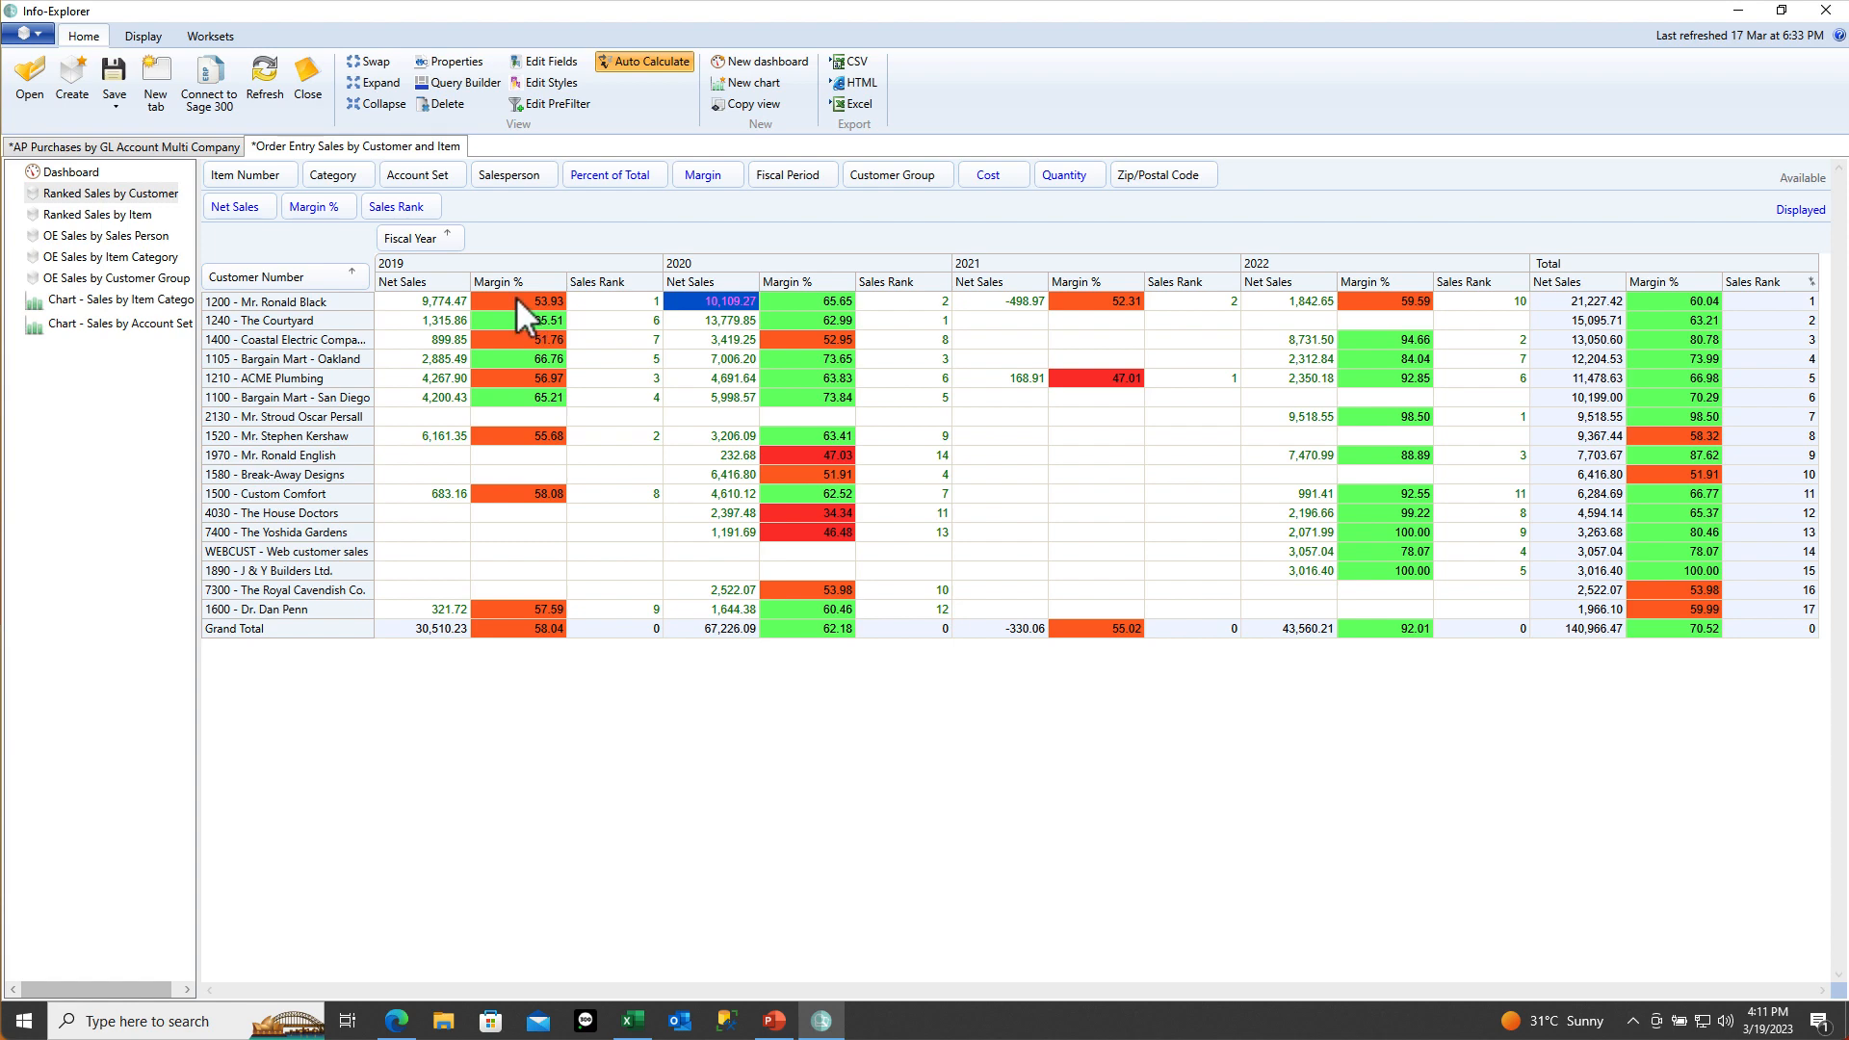
pyautogui.click(543, 64)
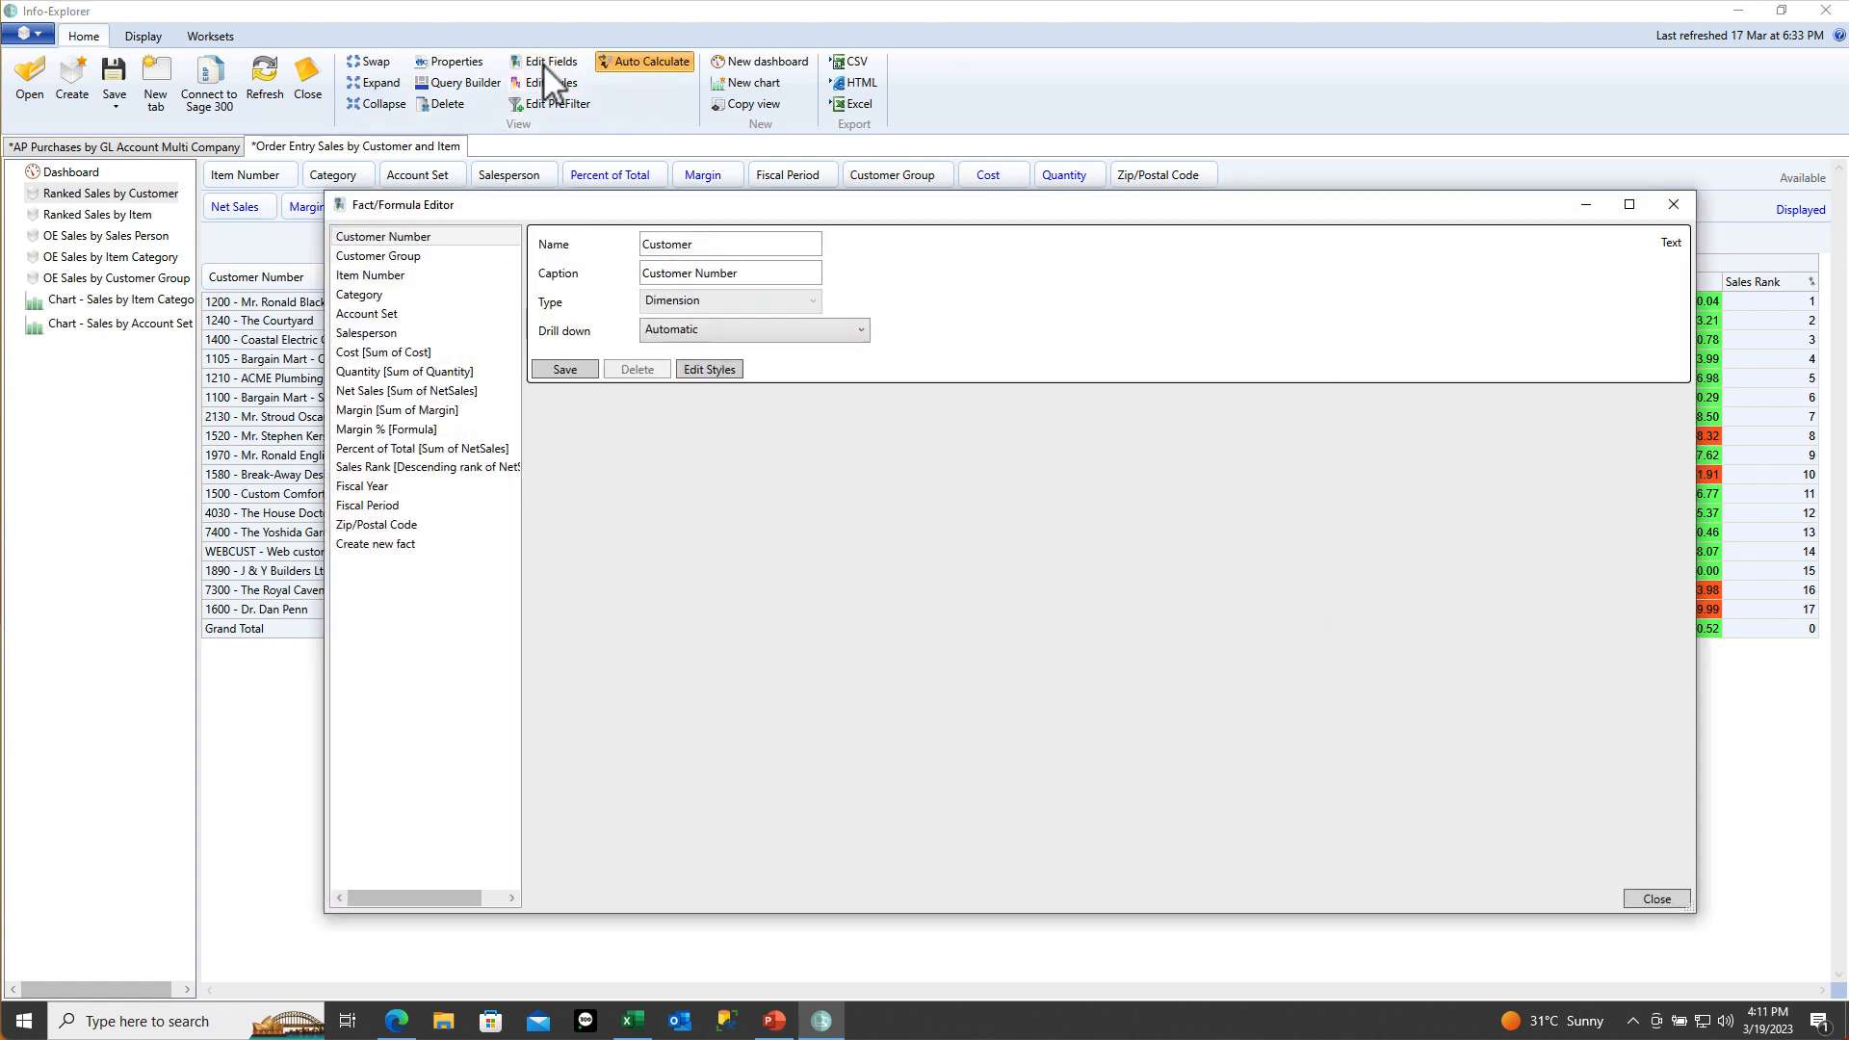
# Open the Style Editor on the Rules for Margin % tab
pyautogui.click(421, 431)
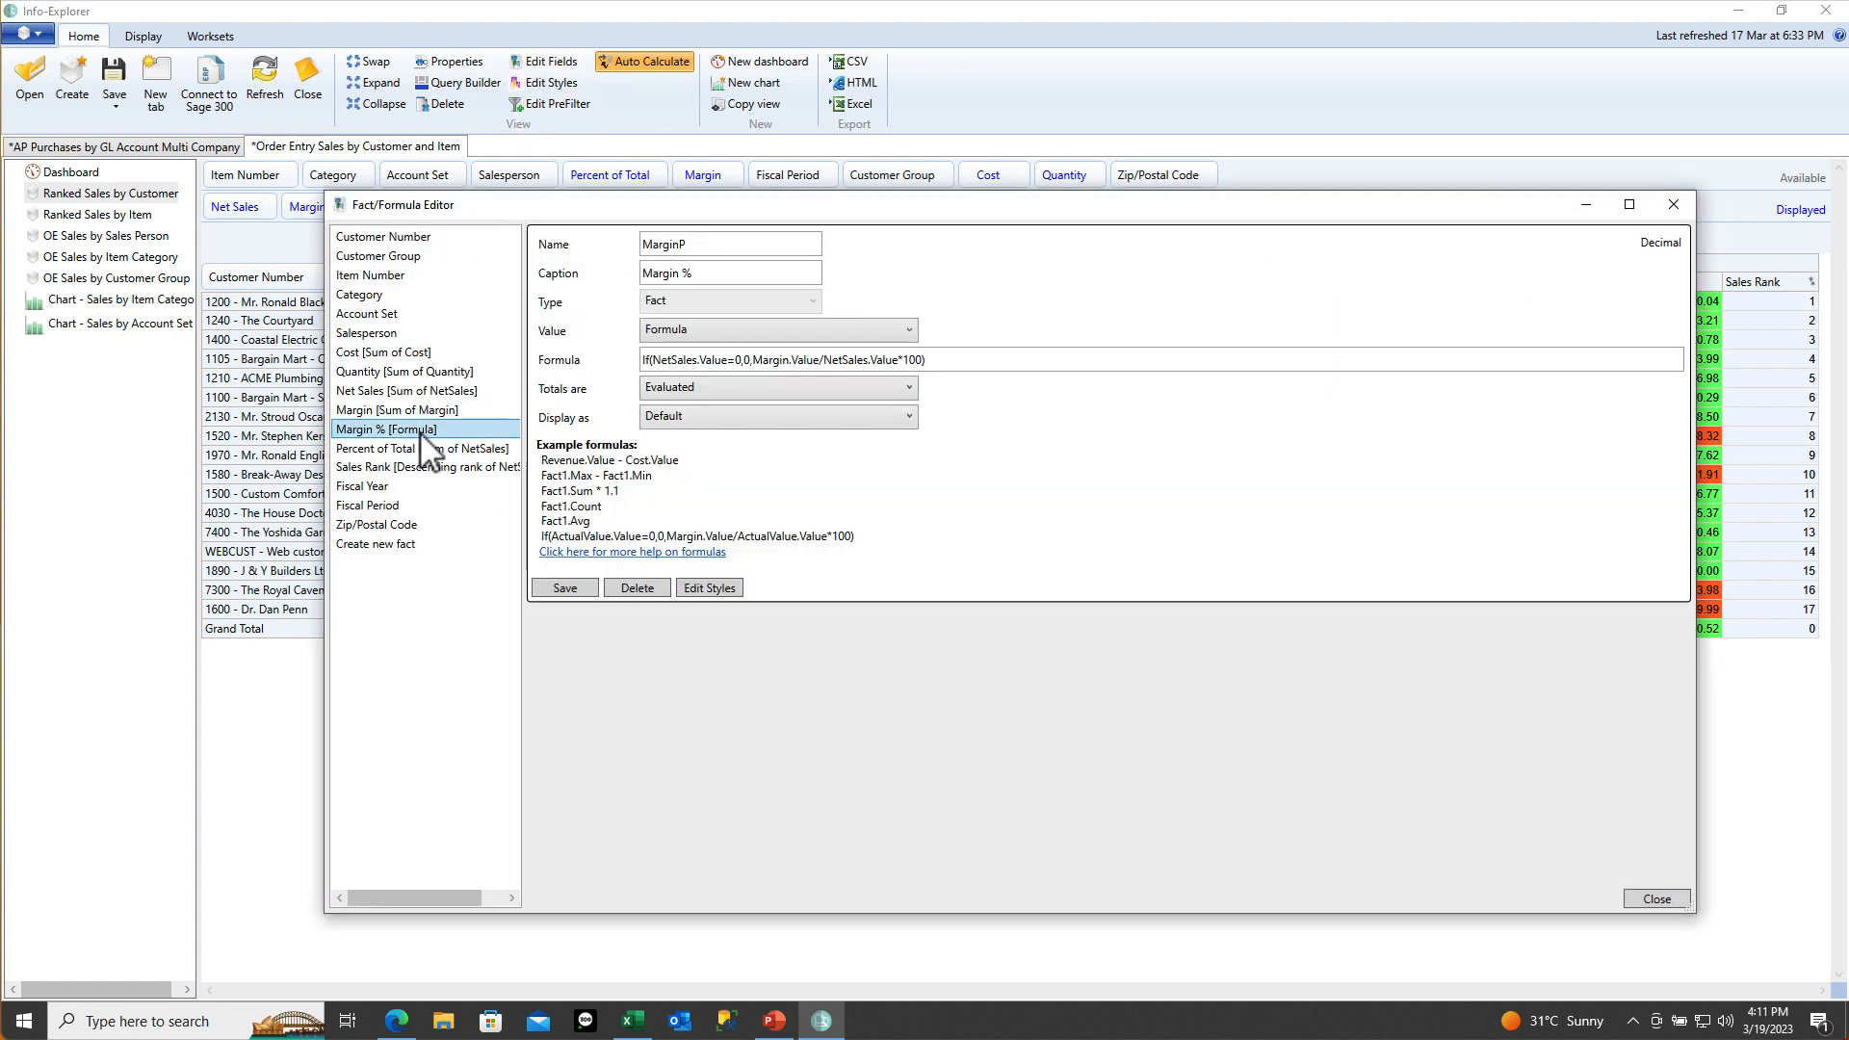
pyautogui.click(730, 587)
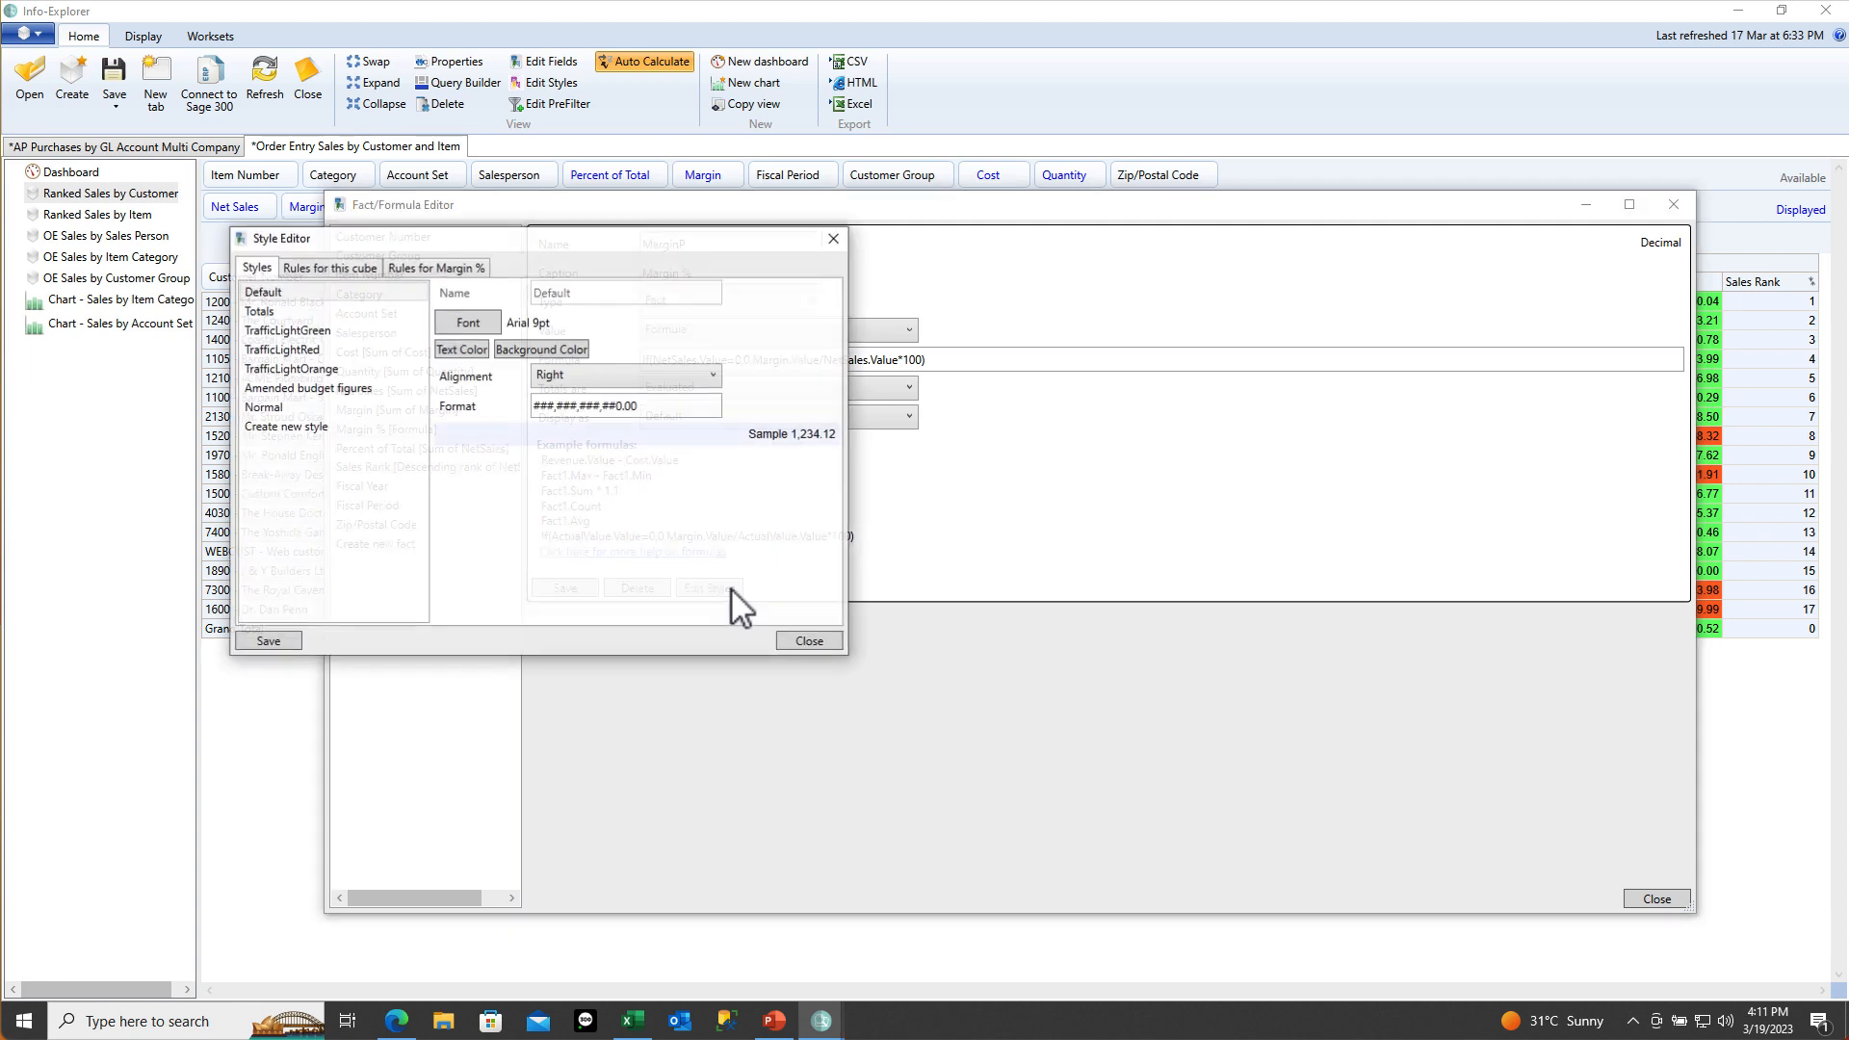
pyautogui.click(476, 270)
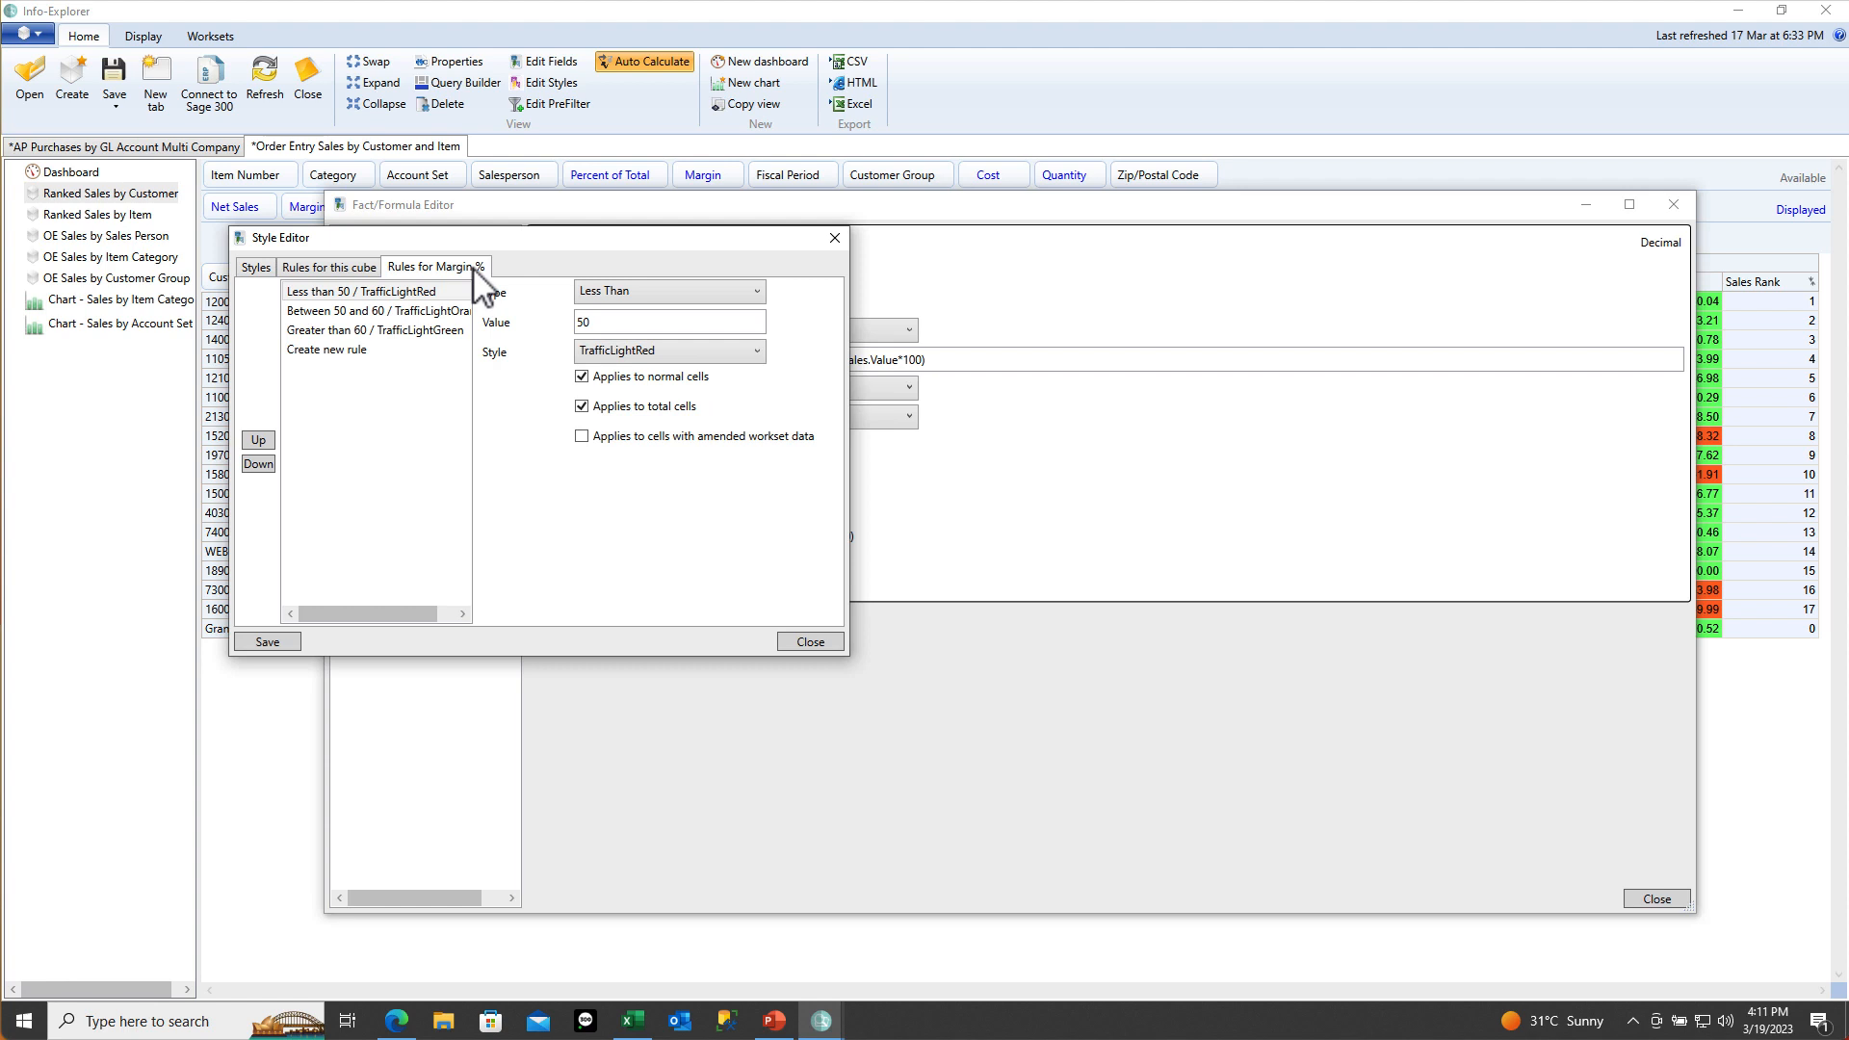
# Review the below-50 red, 50–60 orange and above-60 green rules, then start a new rule
pyautogui.click(379, 294)
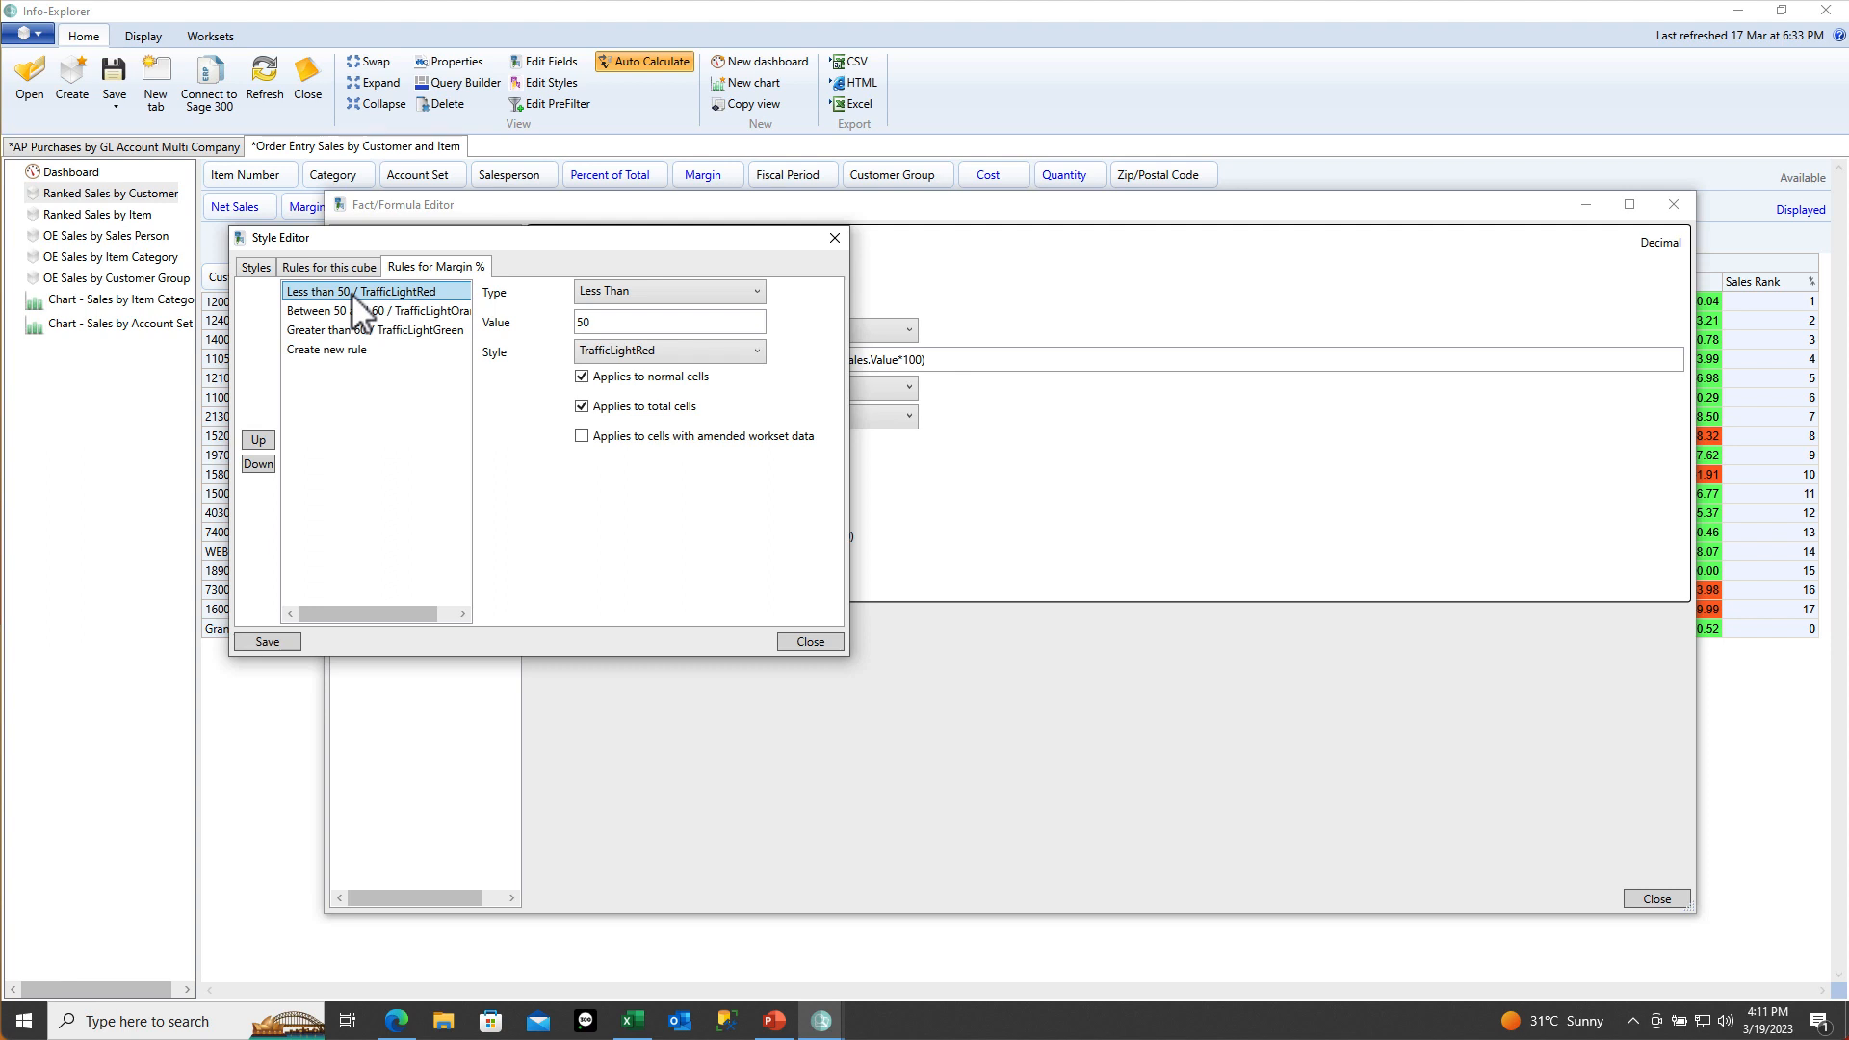
pyautogui.click(352, 311)
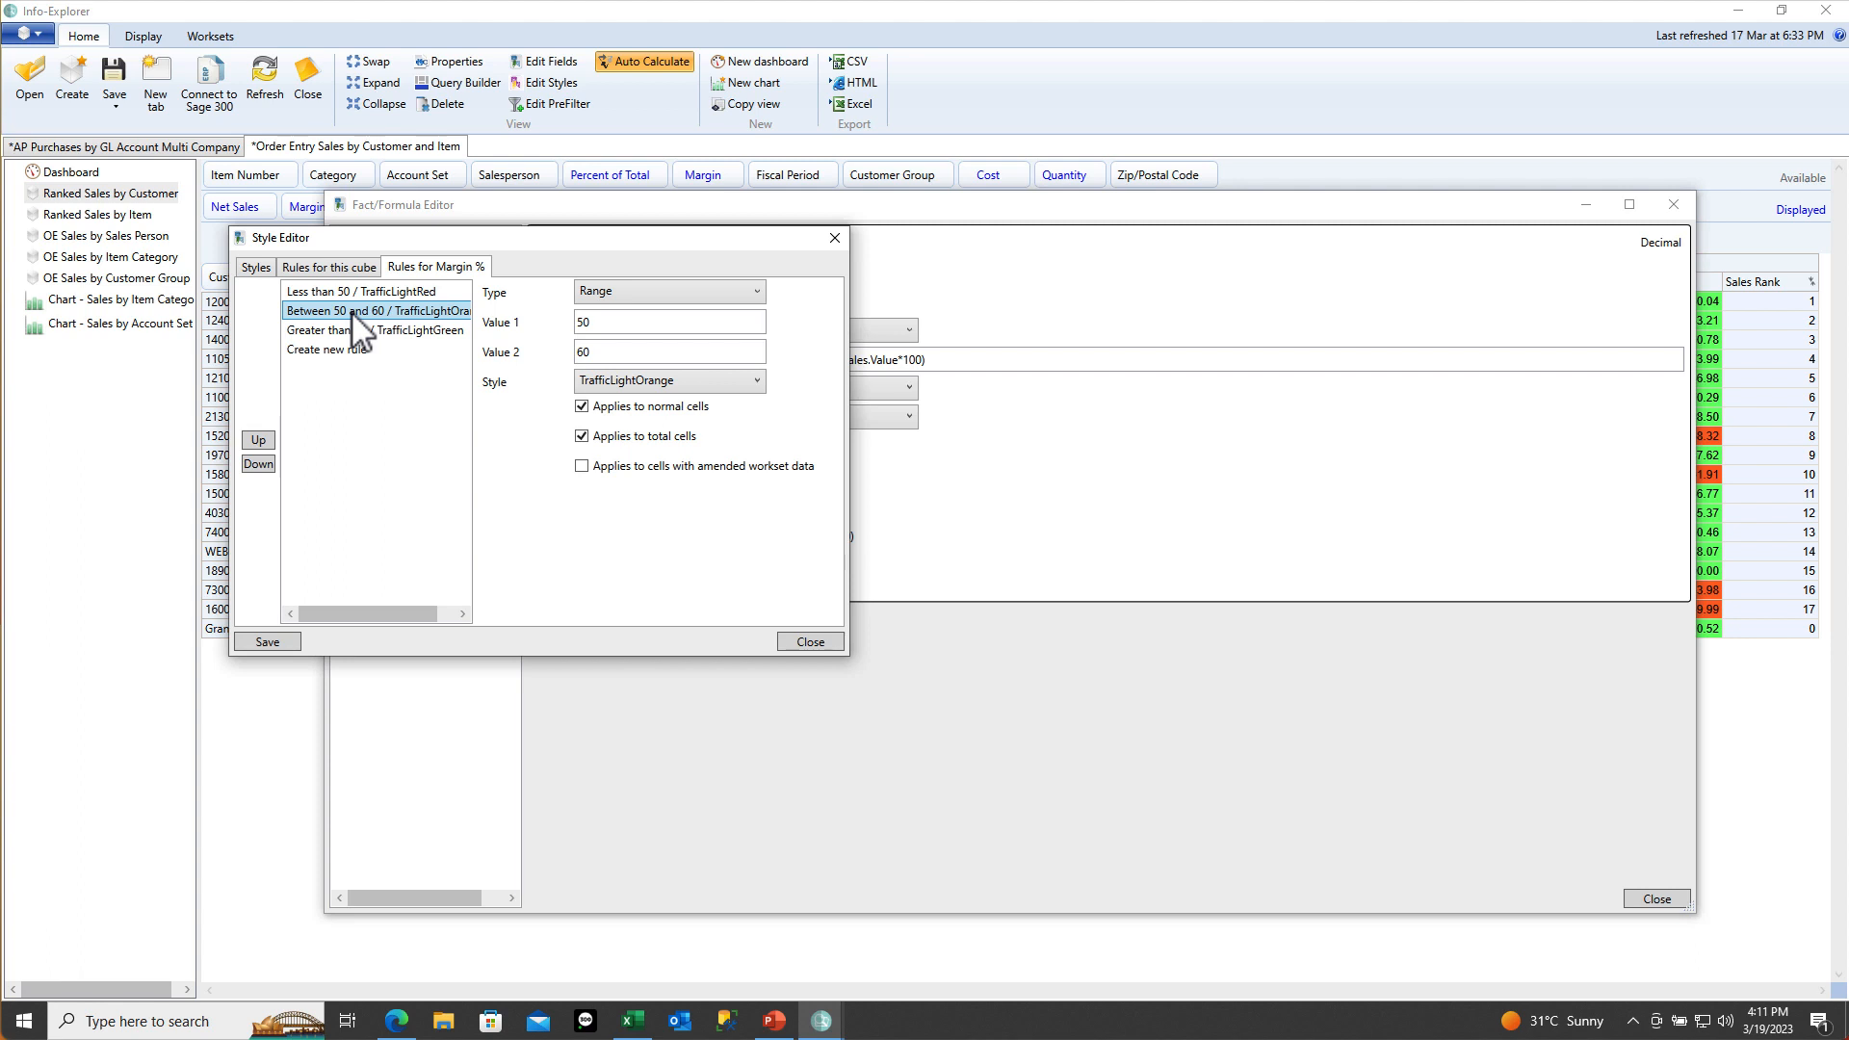
pyautogui.click(352, 330)
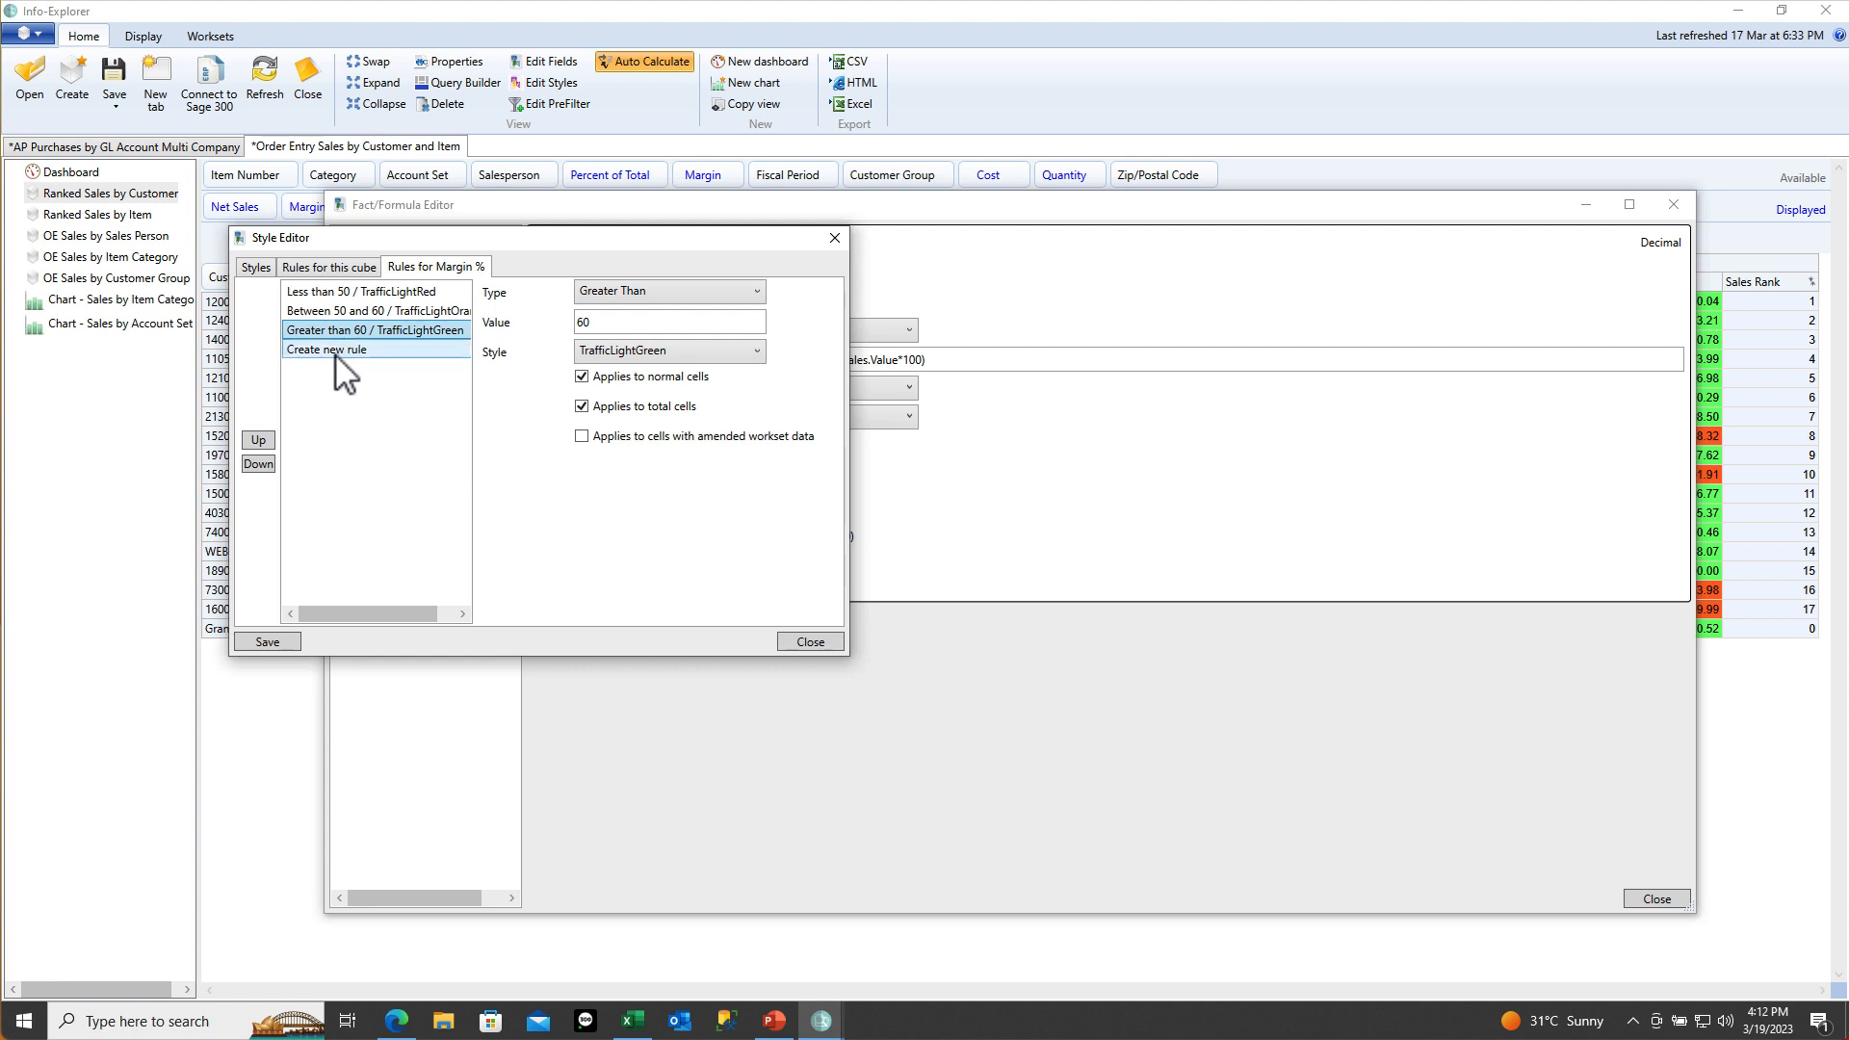
pyautogui.click(347, 350)
# Add a greater-than-70 Margin % rule with the Normal style, applied to total cells too
pyautogui.click(655, 293)
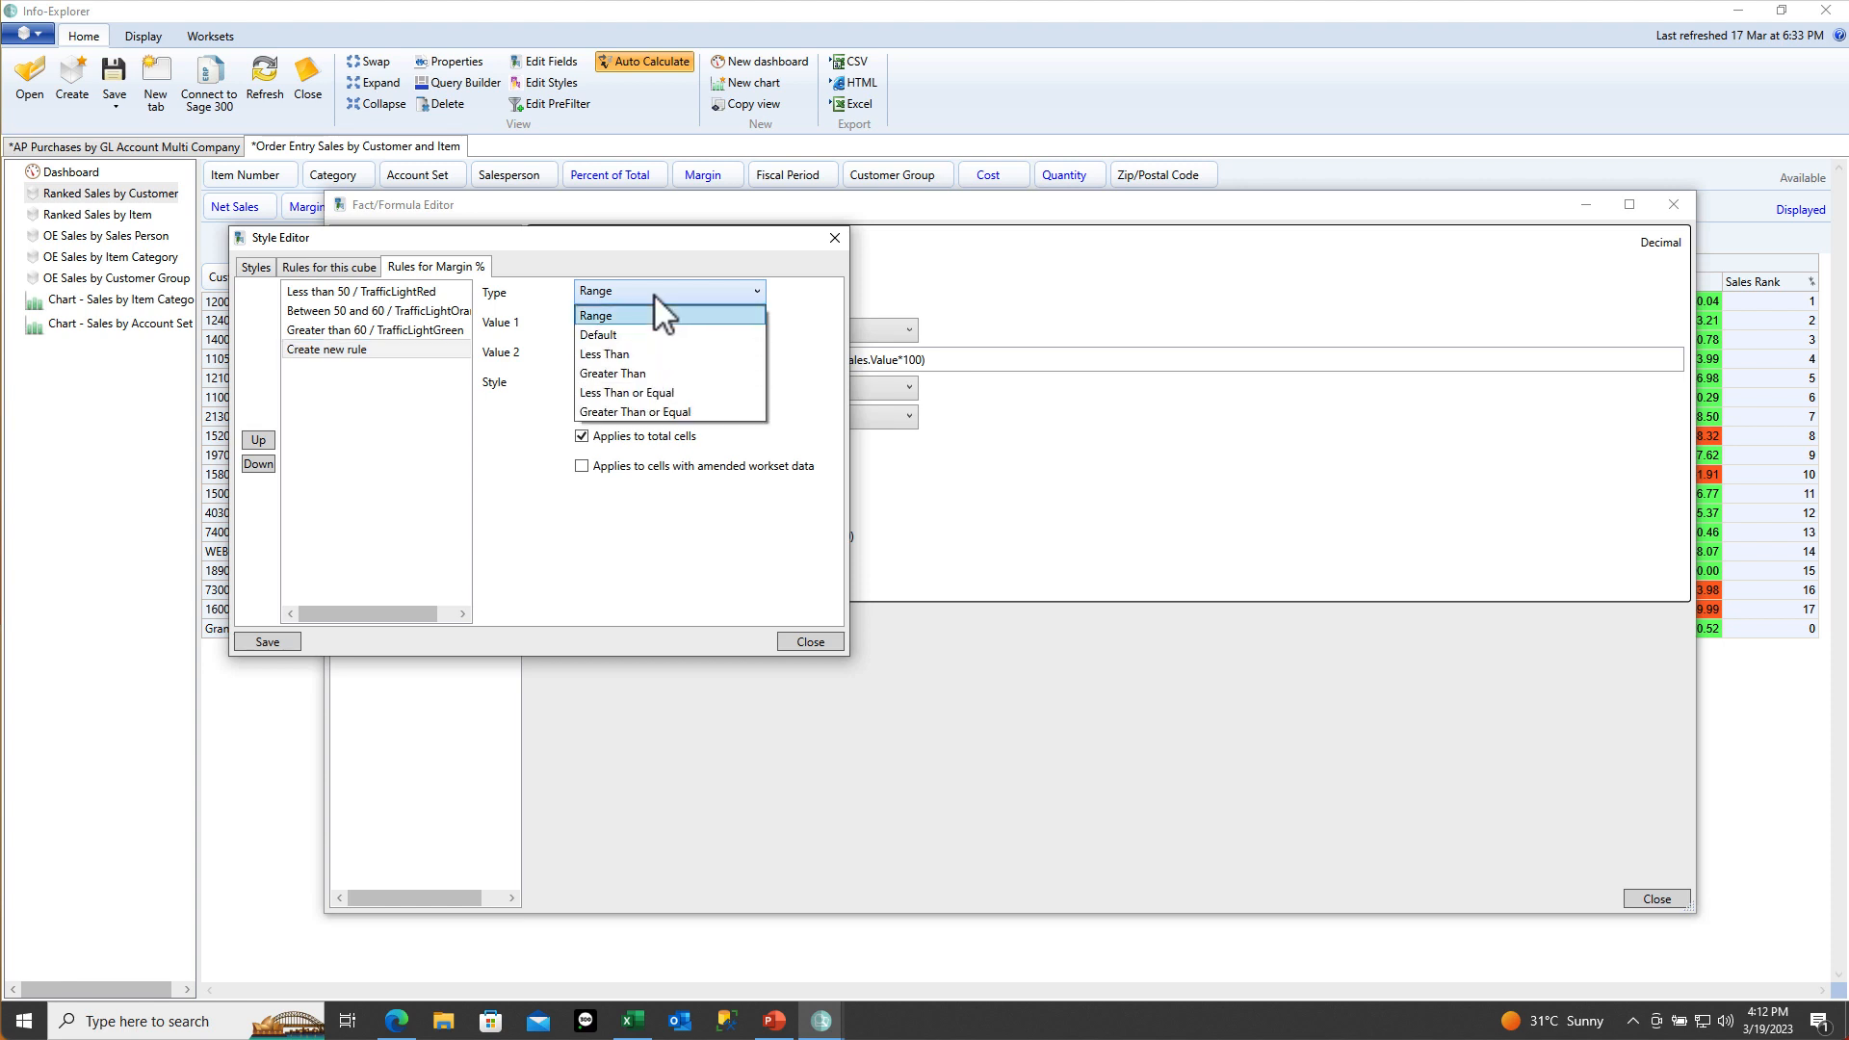
pyautogui.click(638, 321)
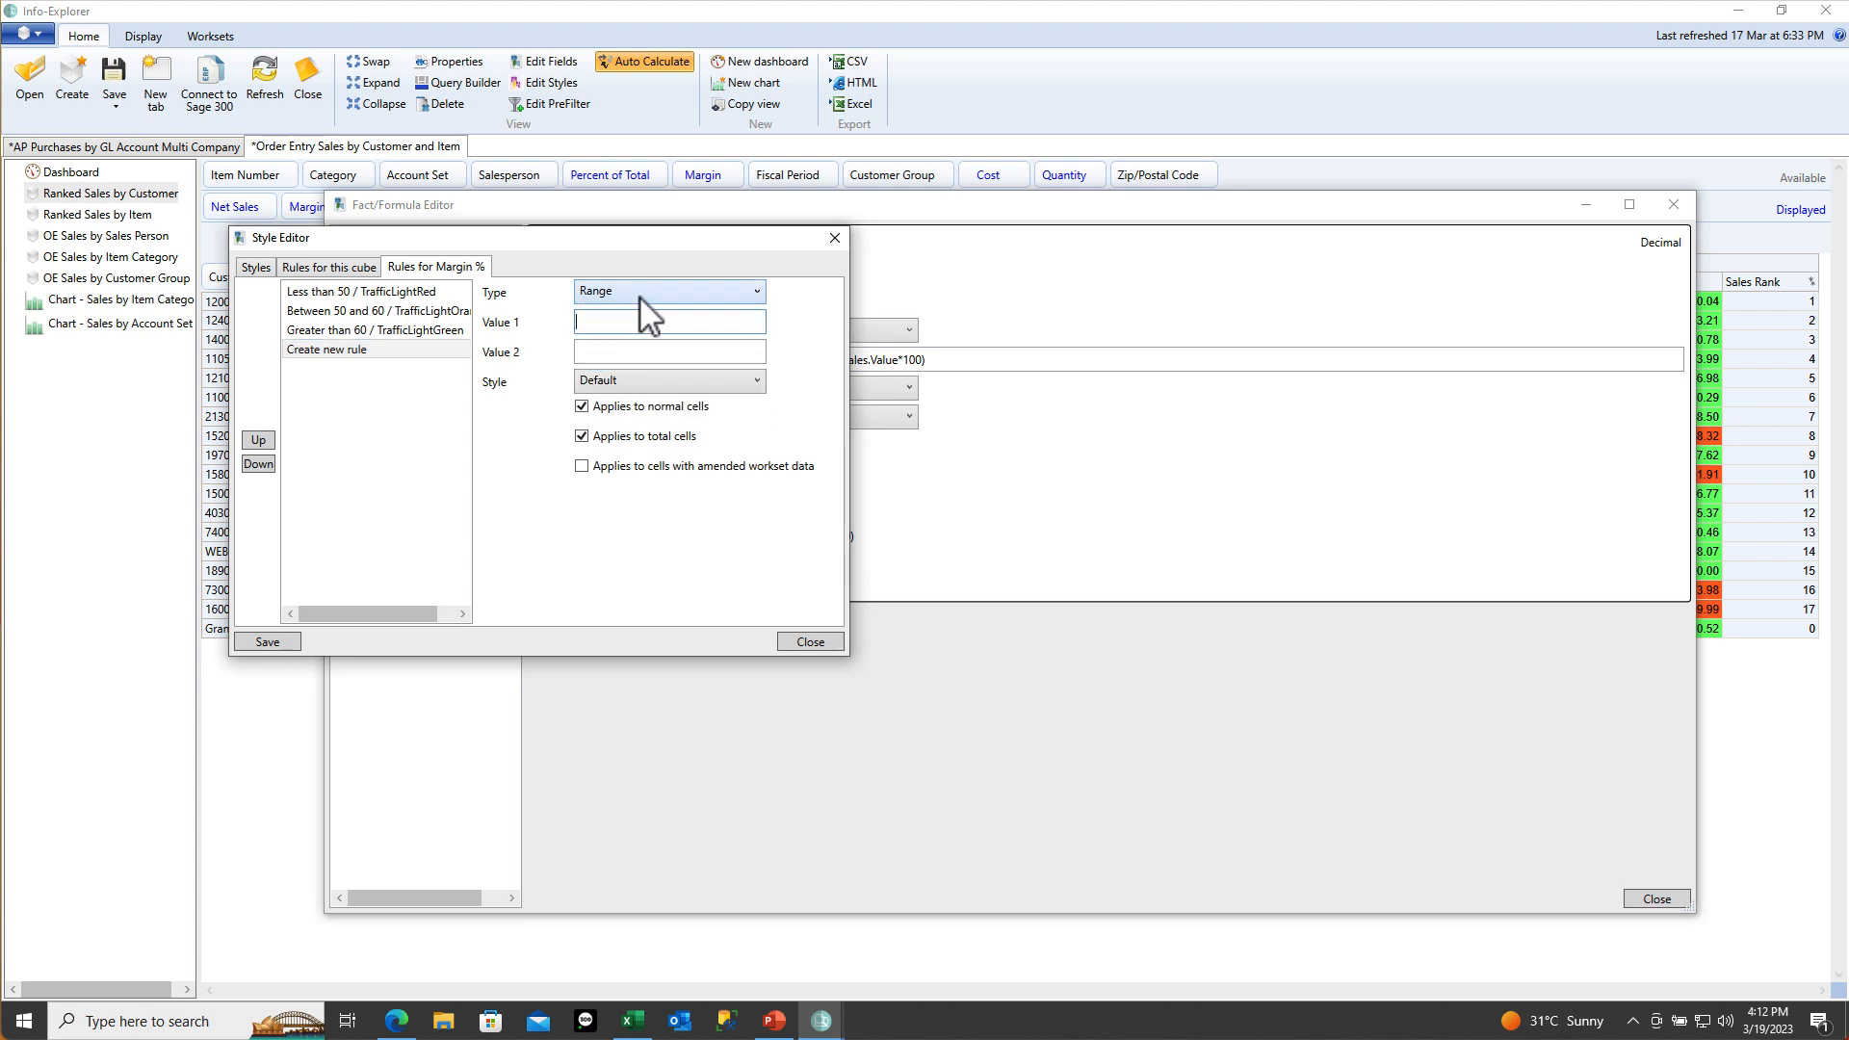
pyautogui.click(639, 292)
pyautogui.click(639, 373)
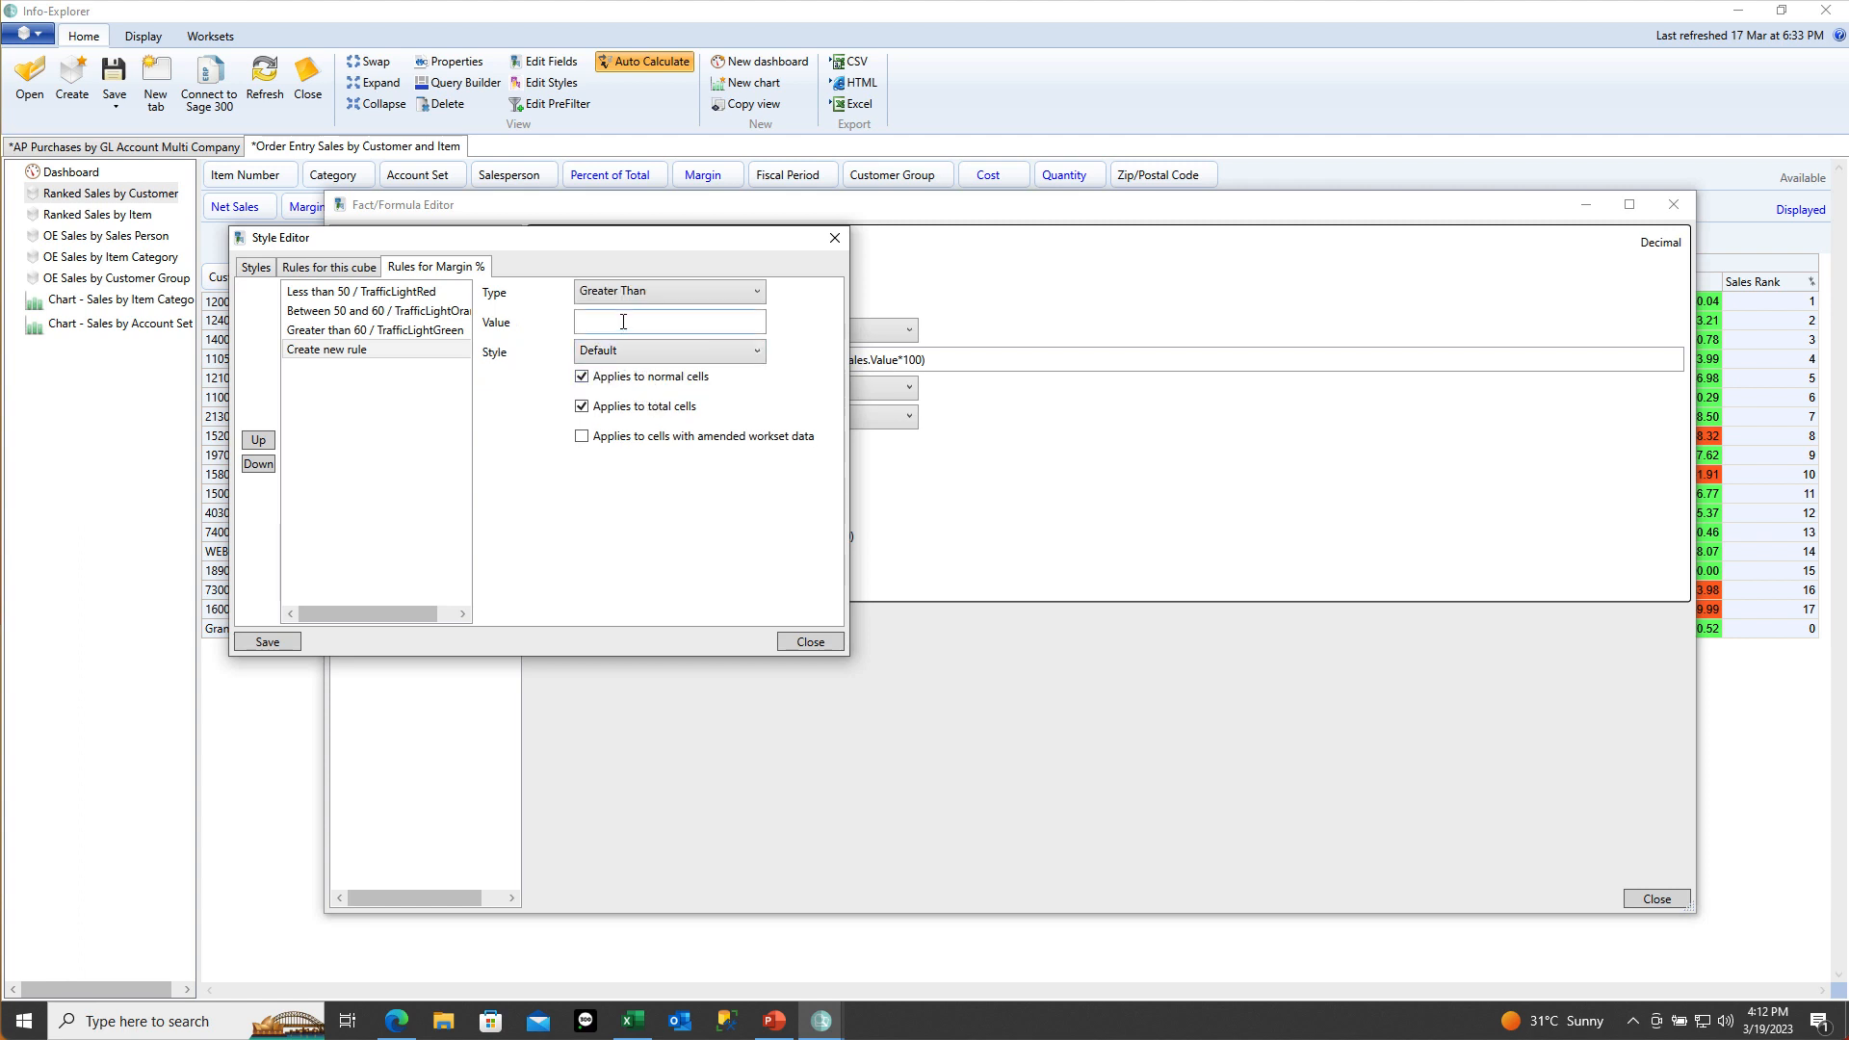
pyautogui.click(623, 322)
pyautogui.write('70')
pyautogui.press('Tab')
pyautogui.click(633, 353)
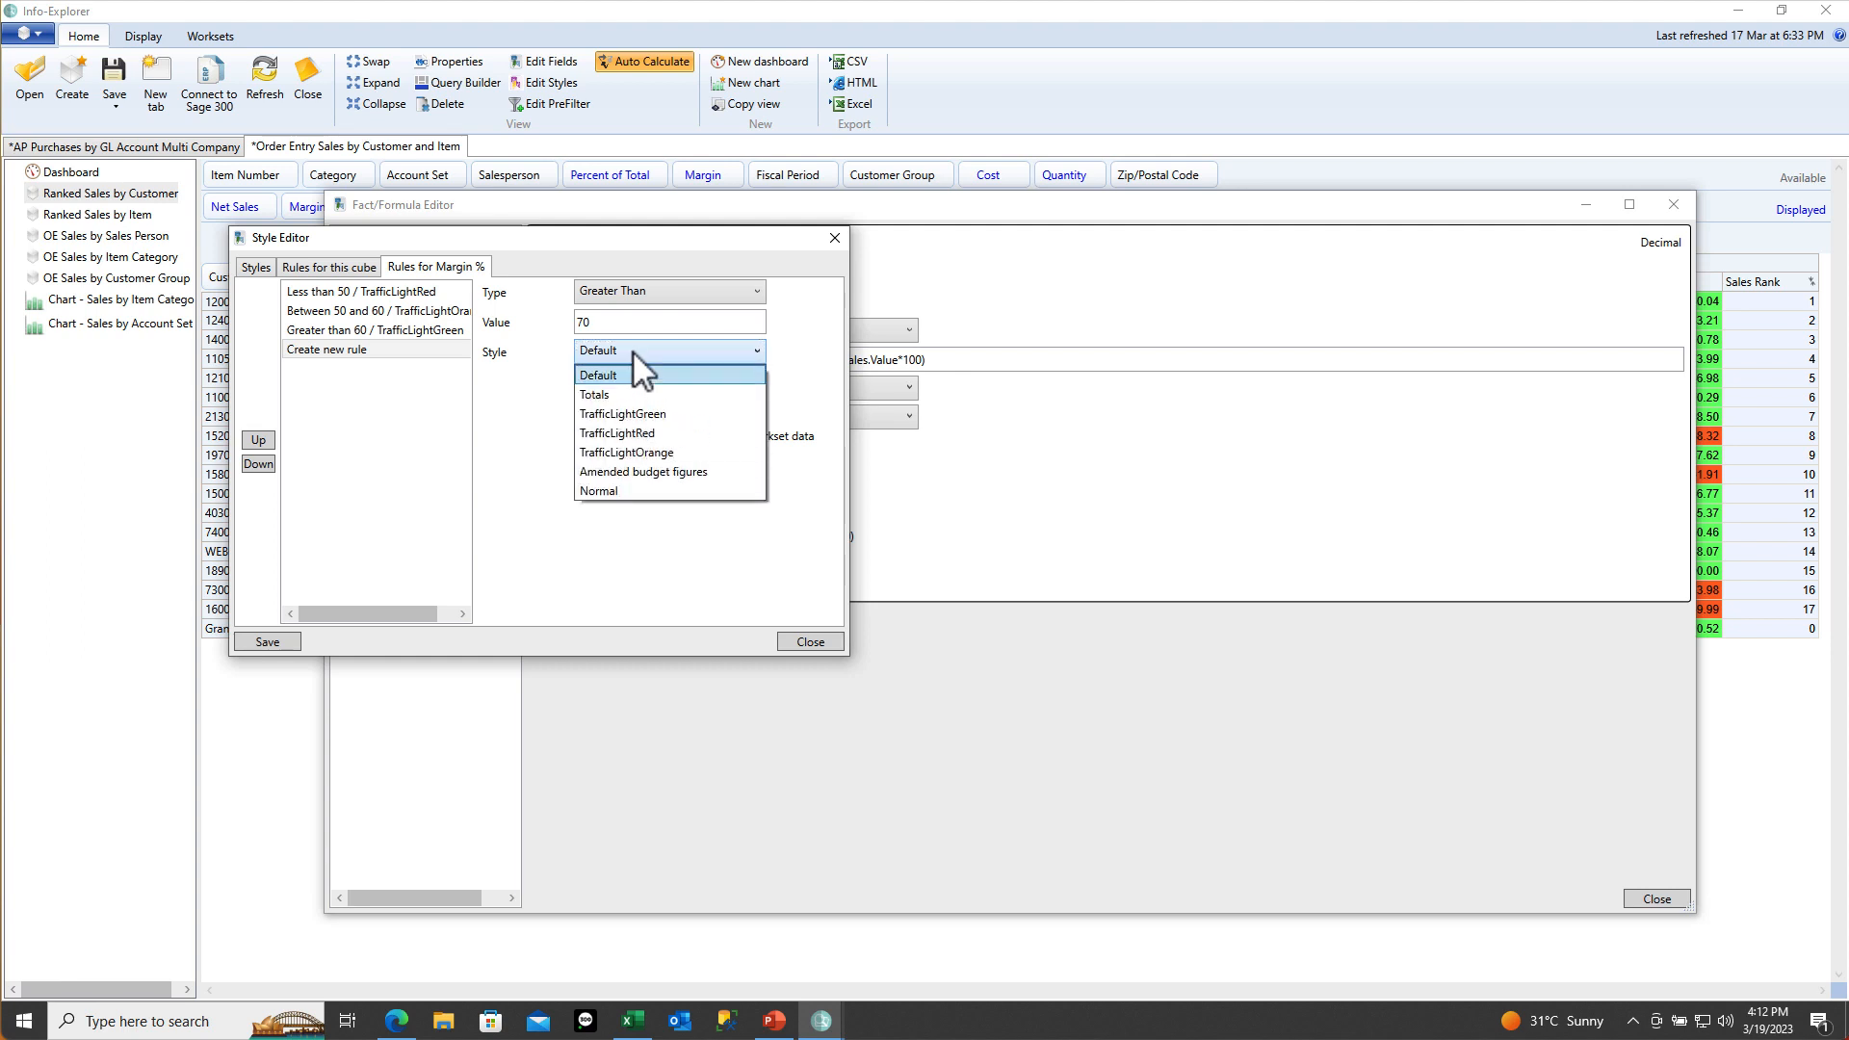
pyautogui.click(611, 493)
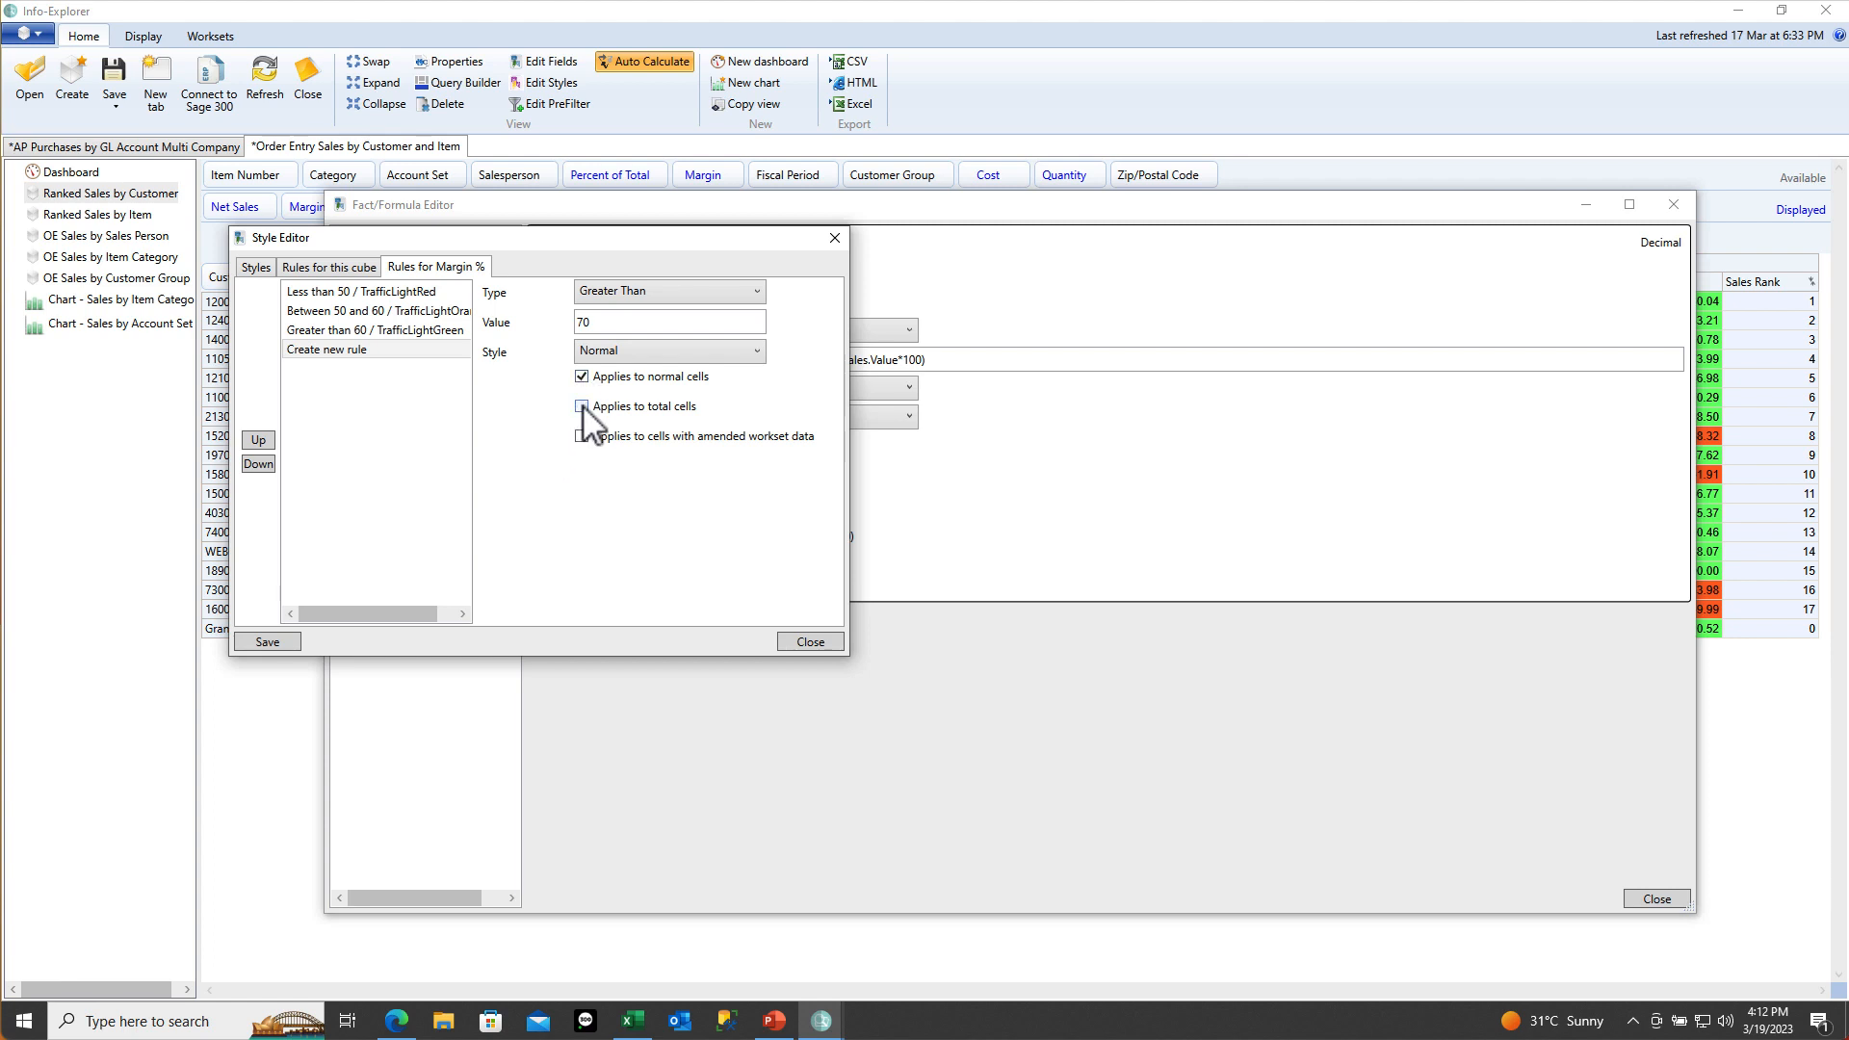
pyautogui.click(268, 643)
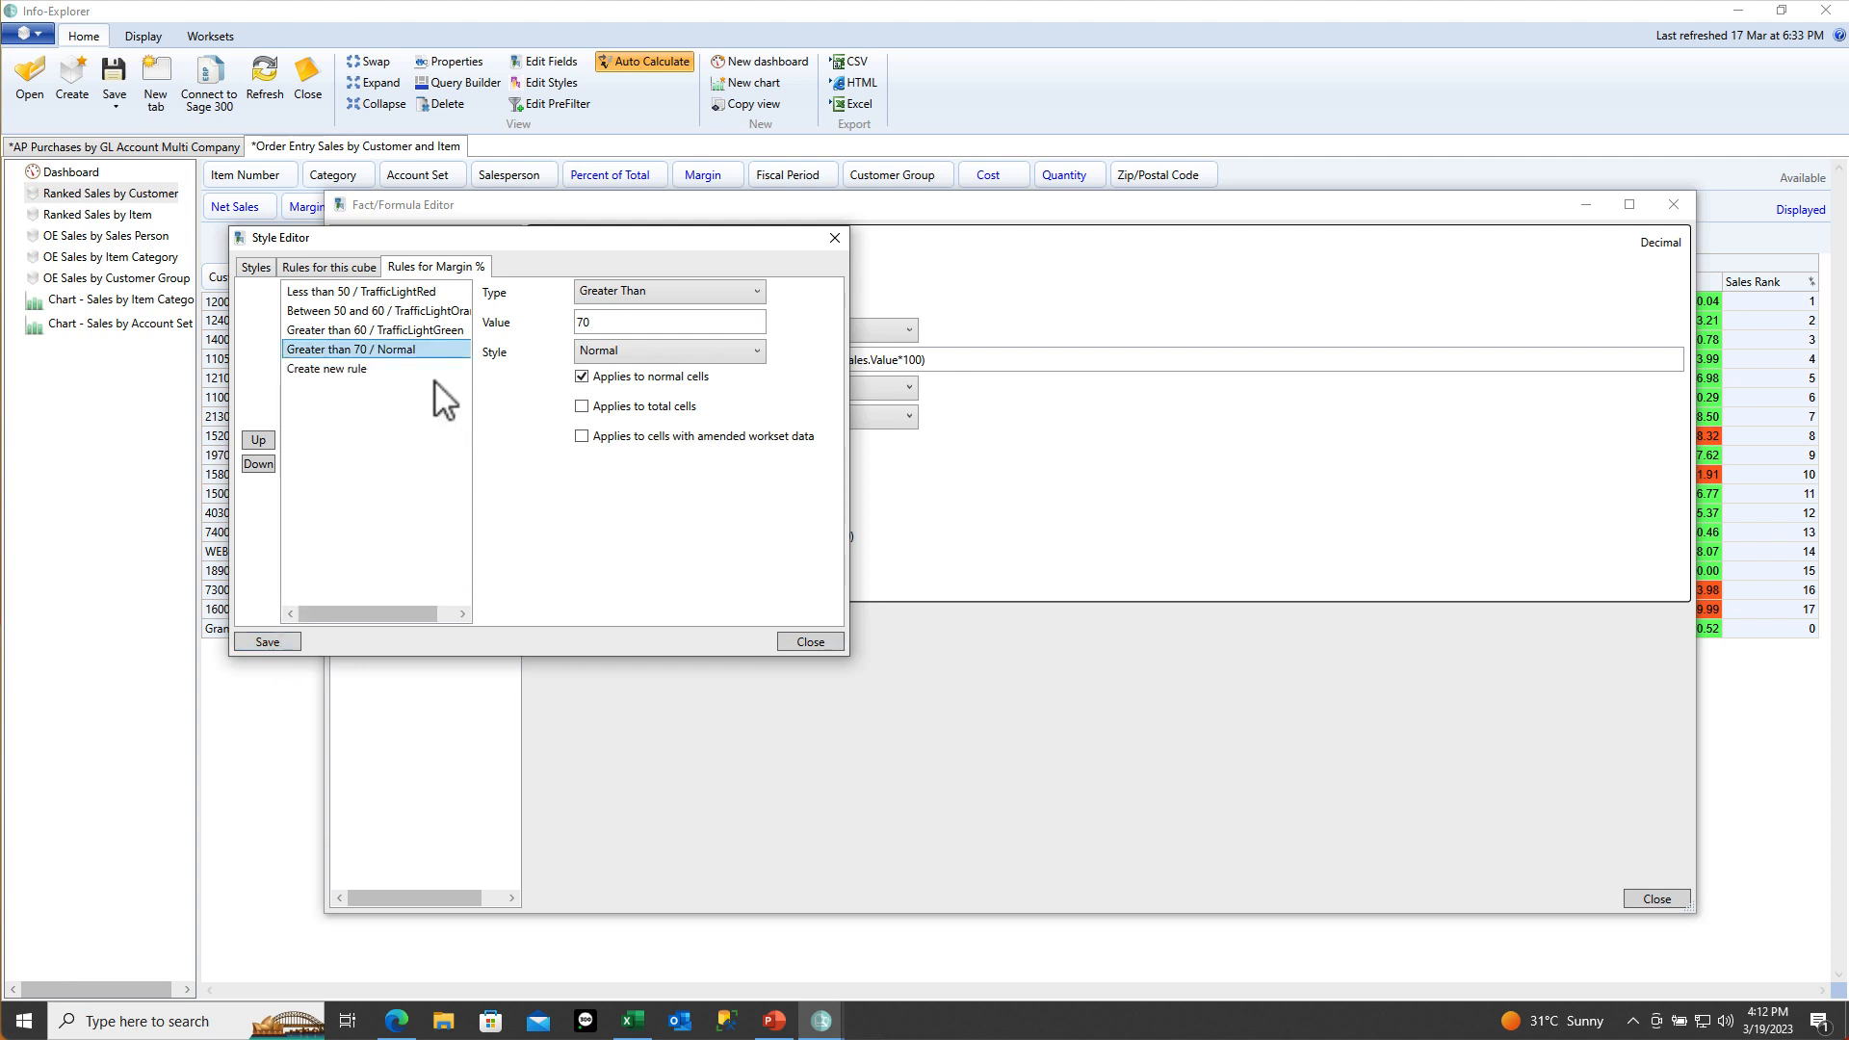
pyautogui.click(582, 405)
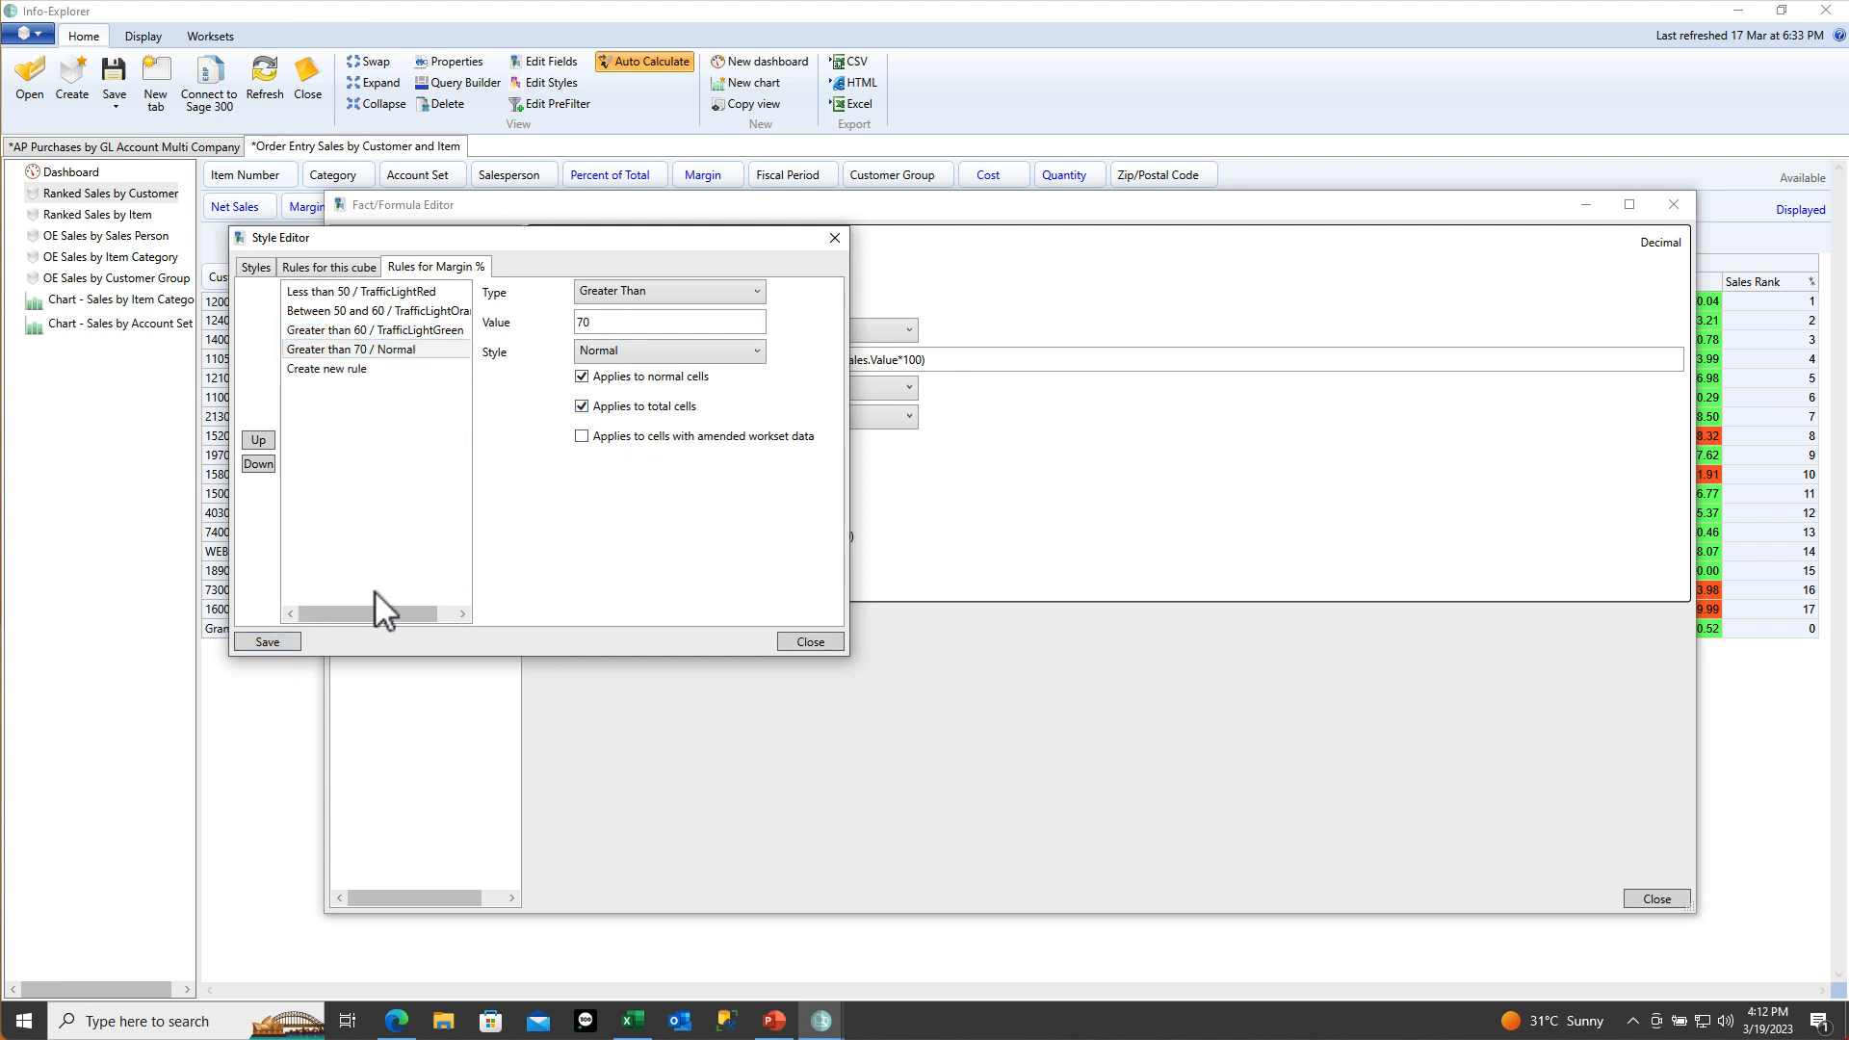
pyautogui.click(279, 642)
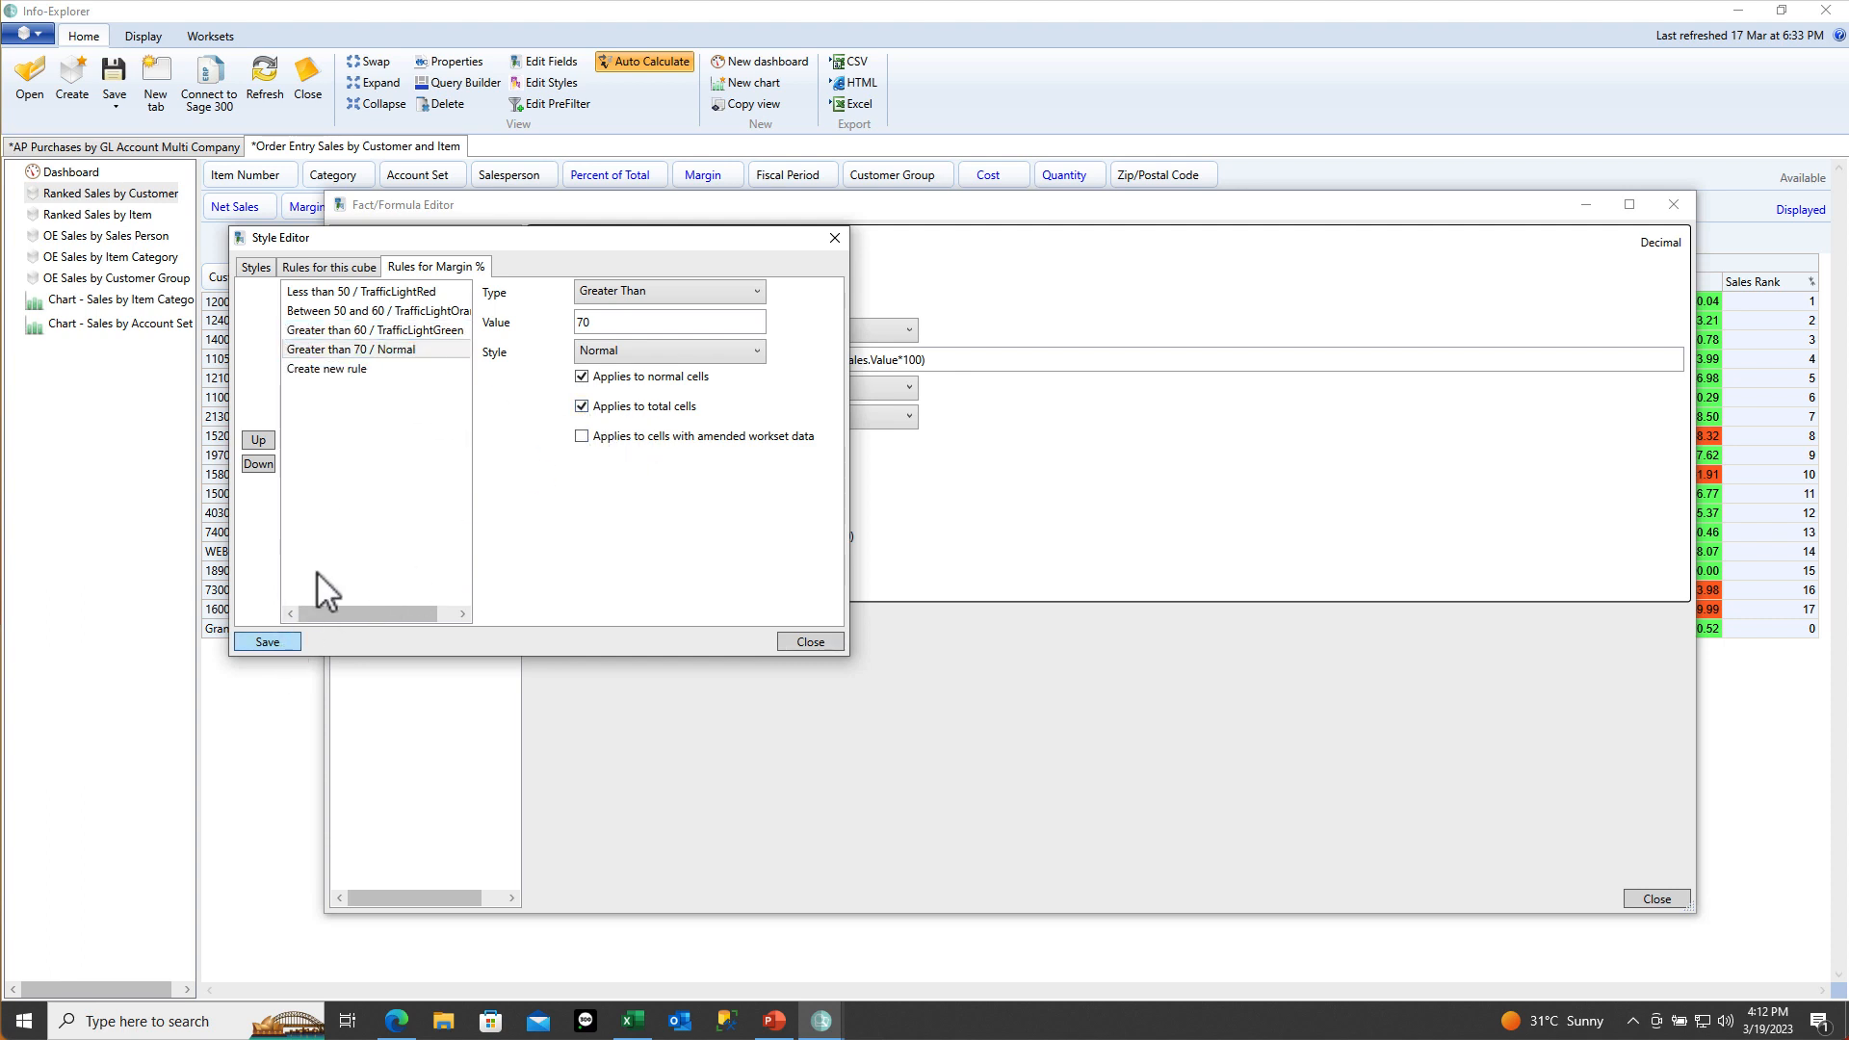
# Change the green greater-than-60 rule into a 60 to 70 range and save it
pyautogui.click(387, 331)
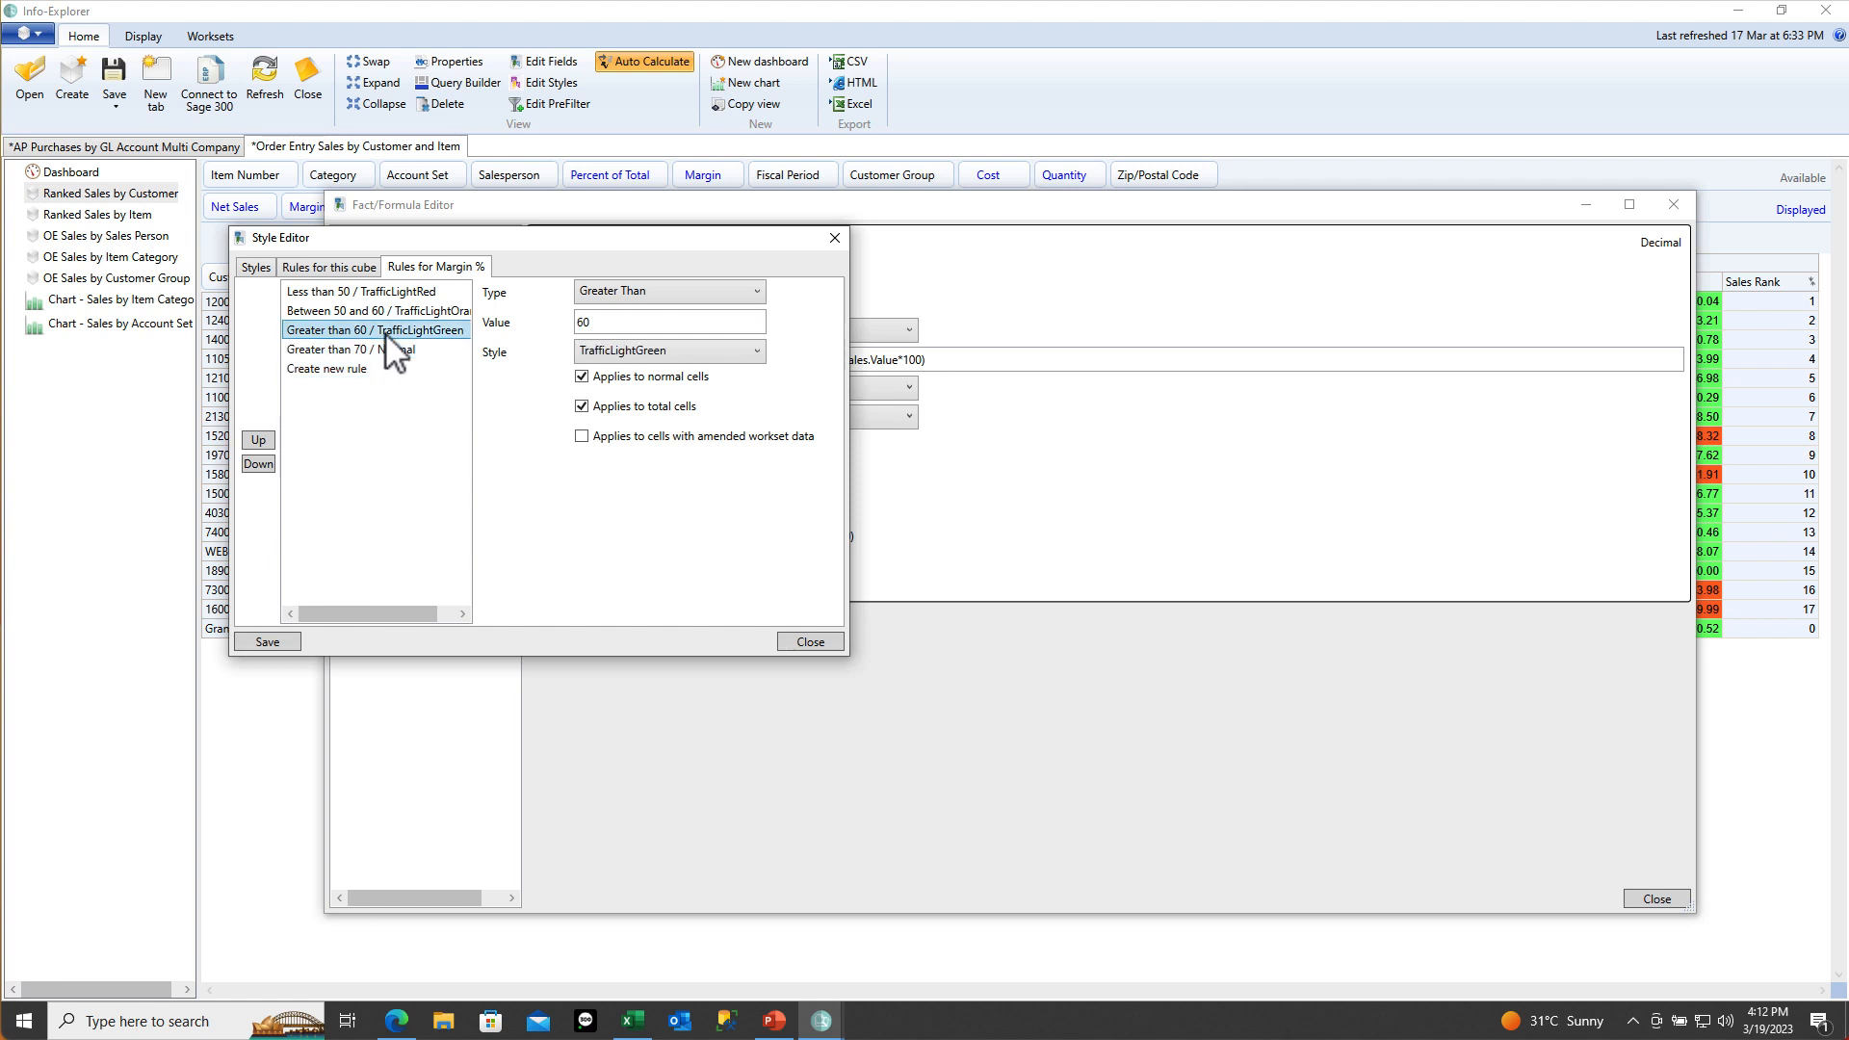
pyautogui.click(641, 293)
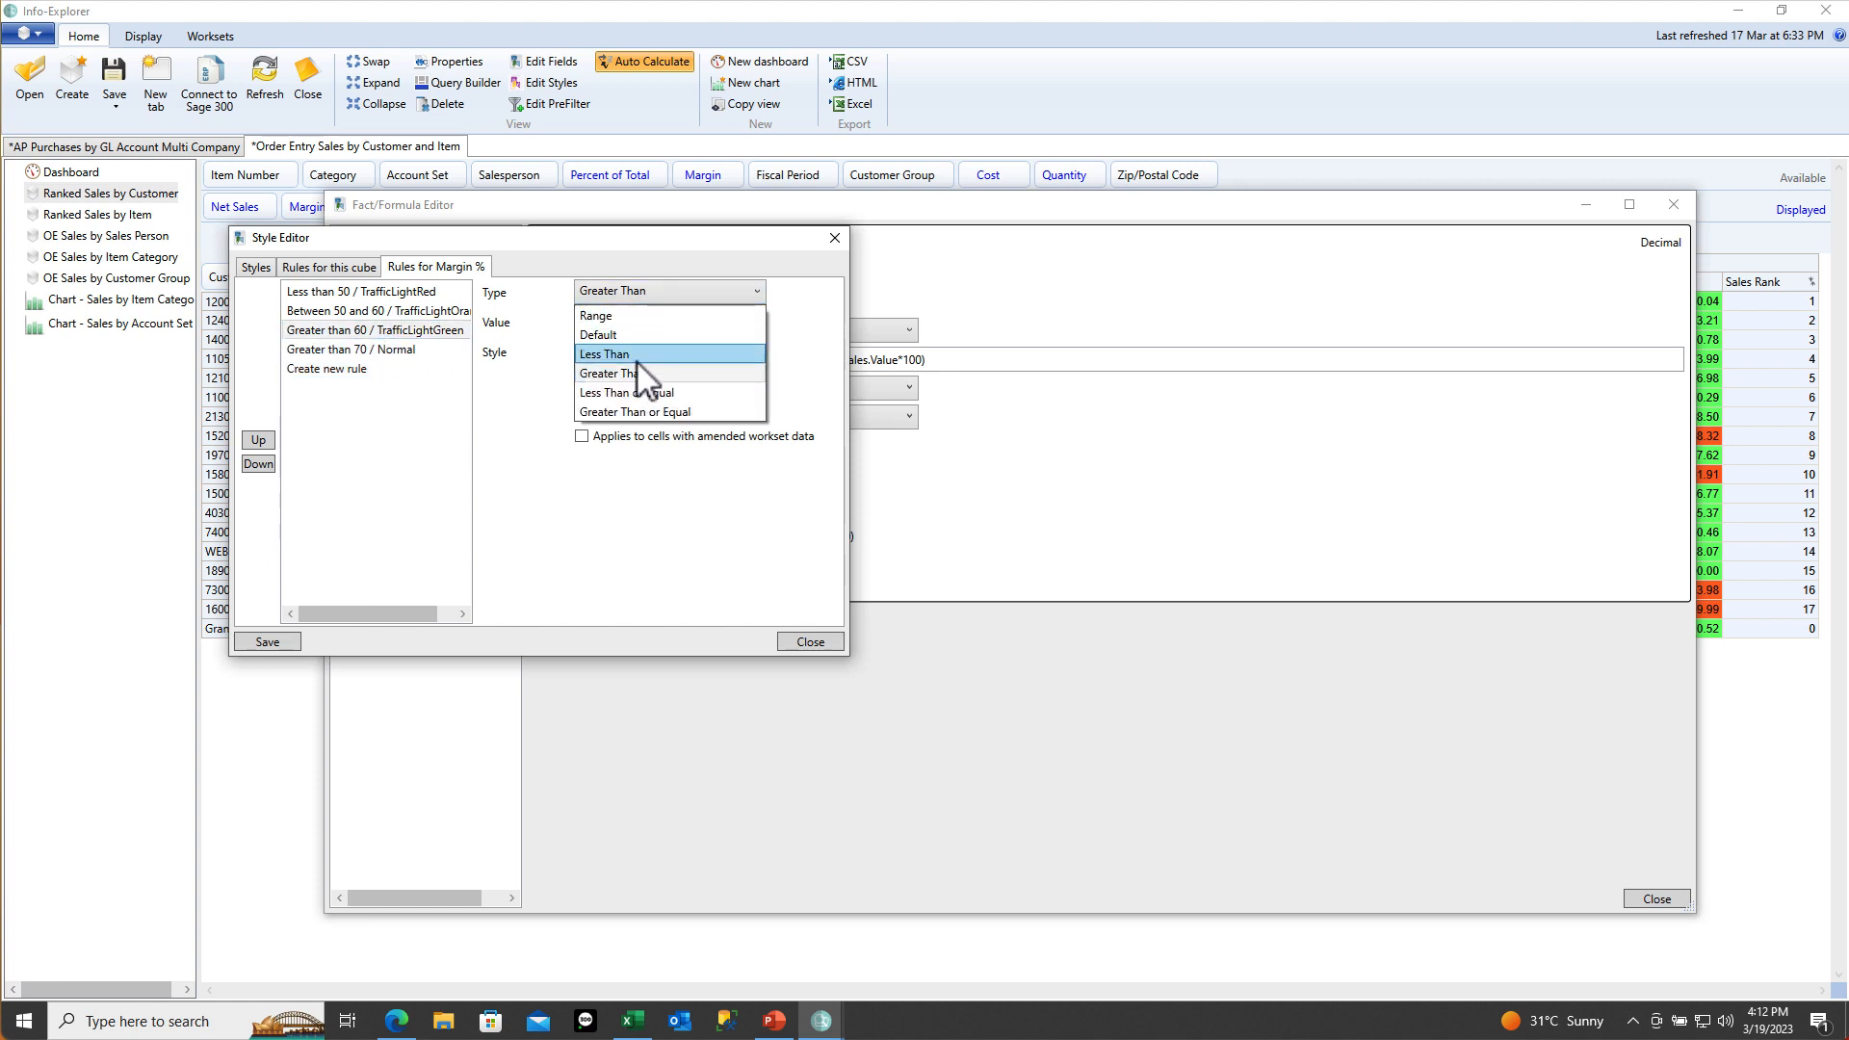
pyautogui.click(634, 318)
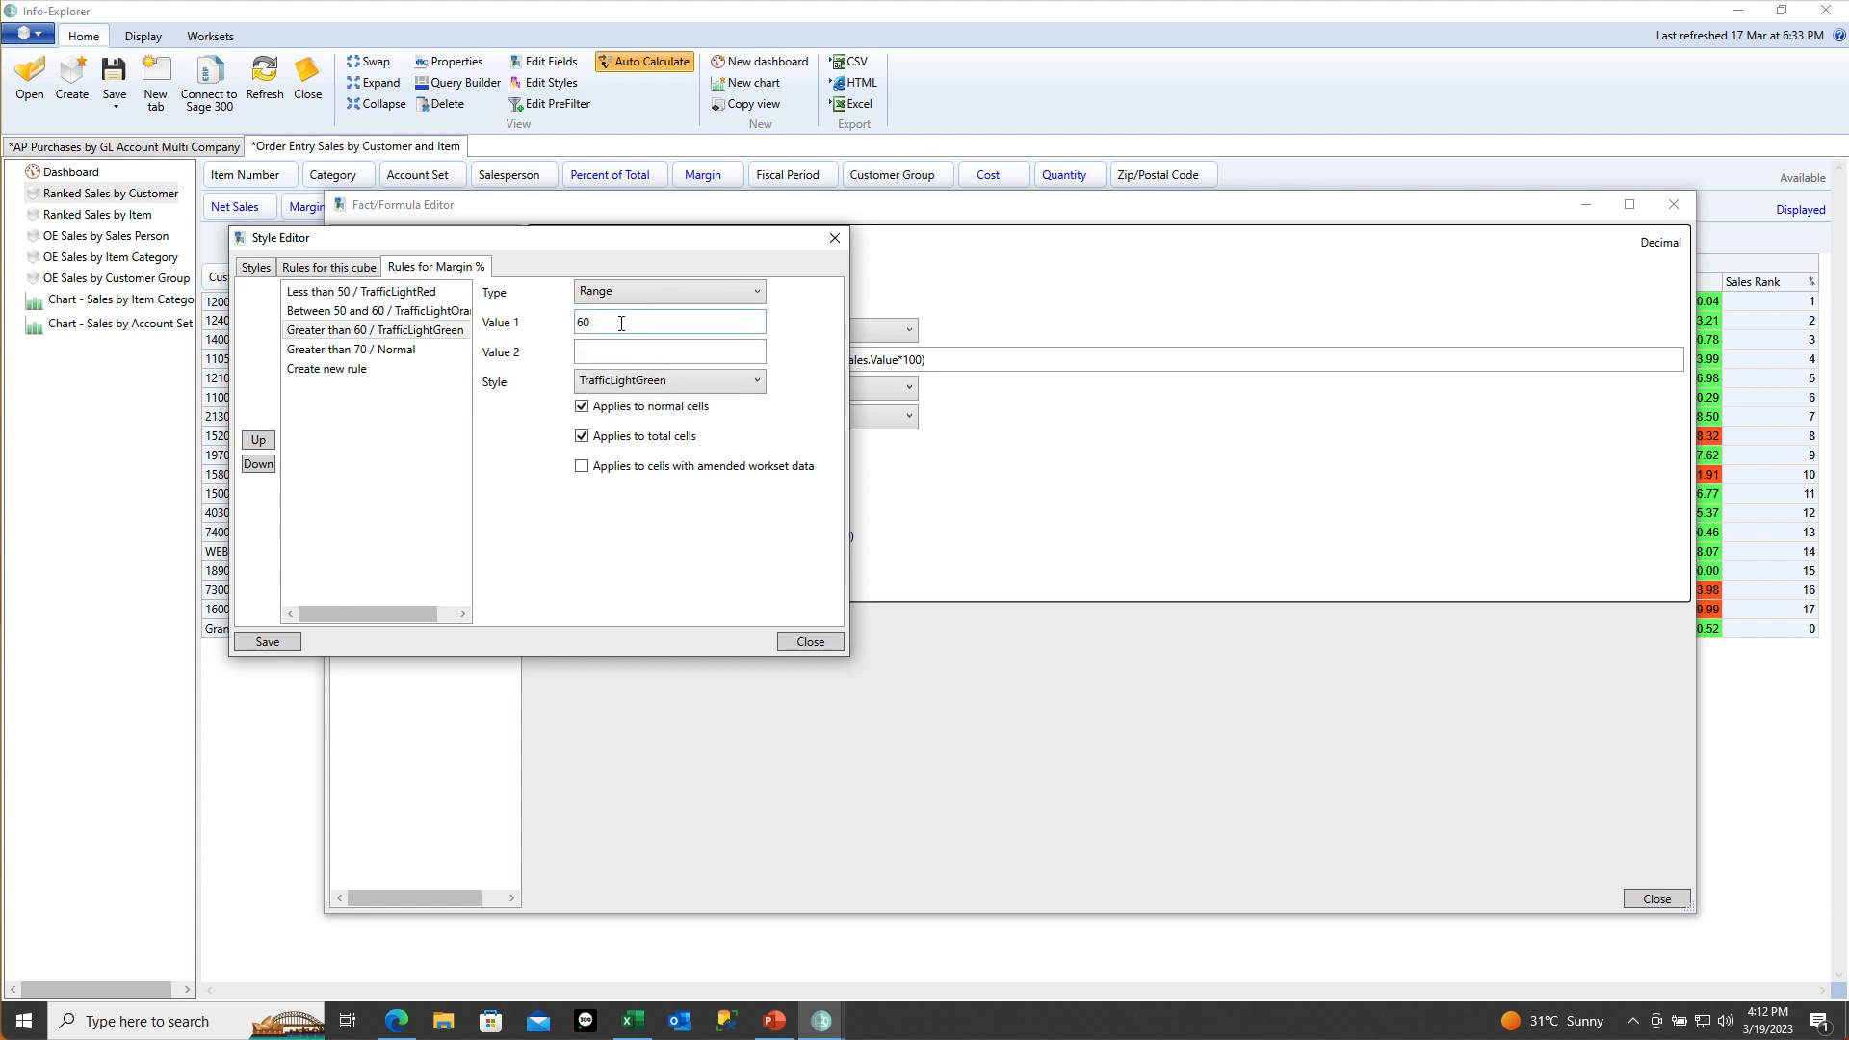
pyautogui.click(611, 349)
pyautogui.write('70')
pyautogui.click(280, 639)
# Close the Style and Formula editors, then check the 2020 Margin % cells, including the uncoloured 73.84
pyautogui.click(811, 641)
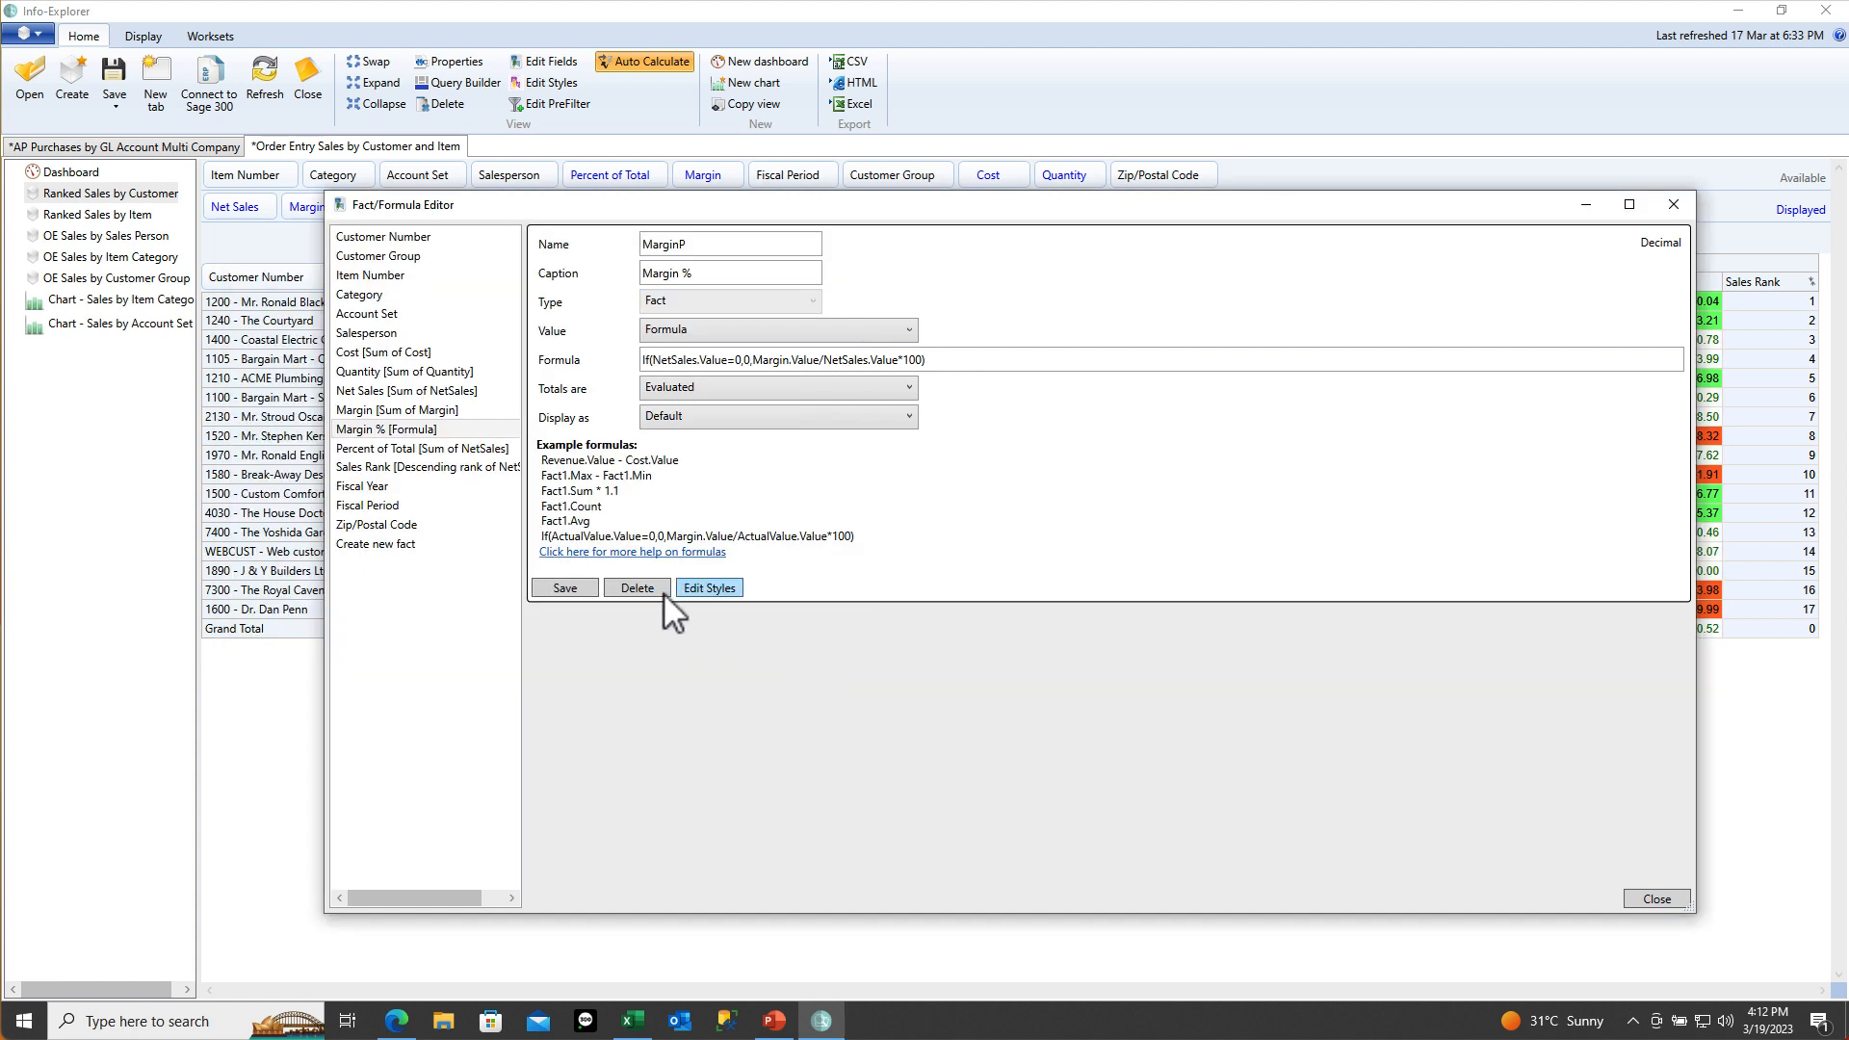
pyautogui.click(1673, 207)
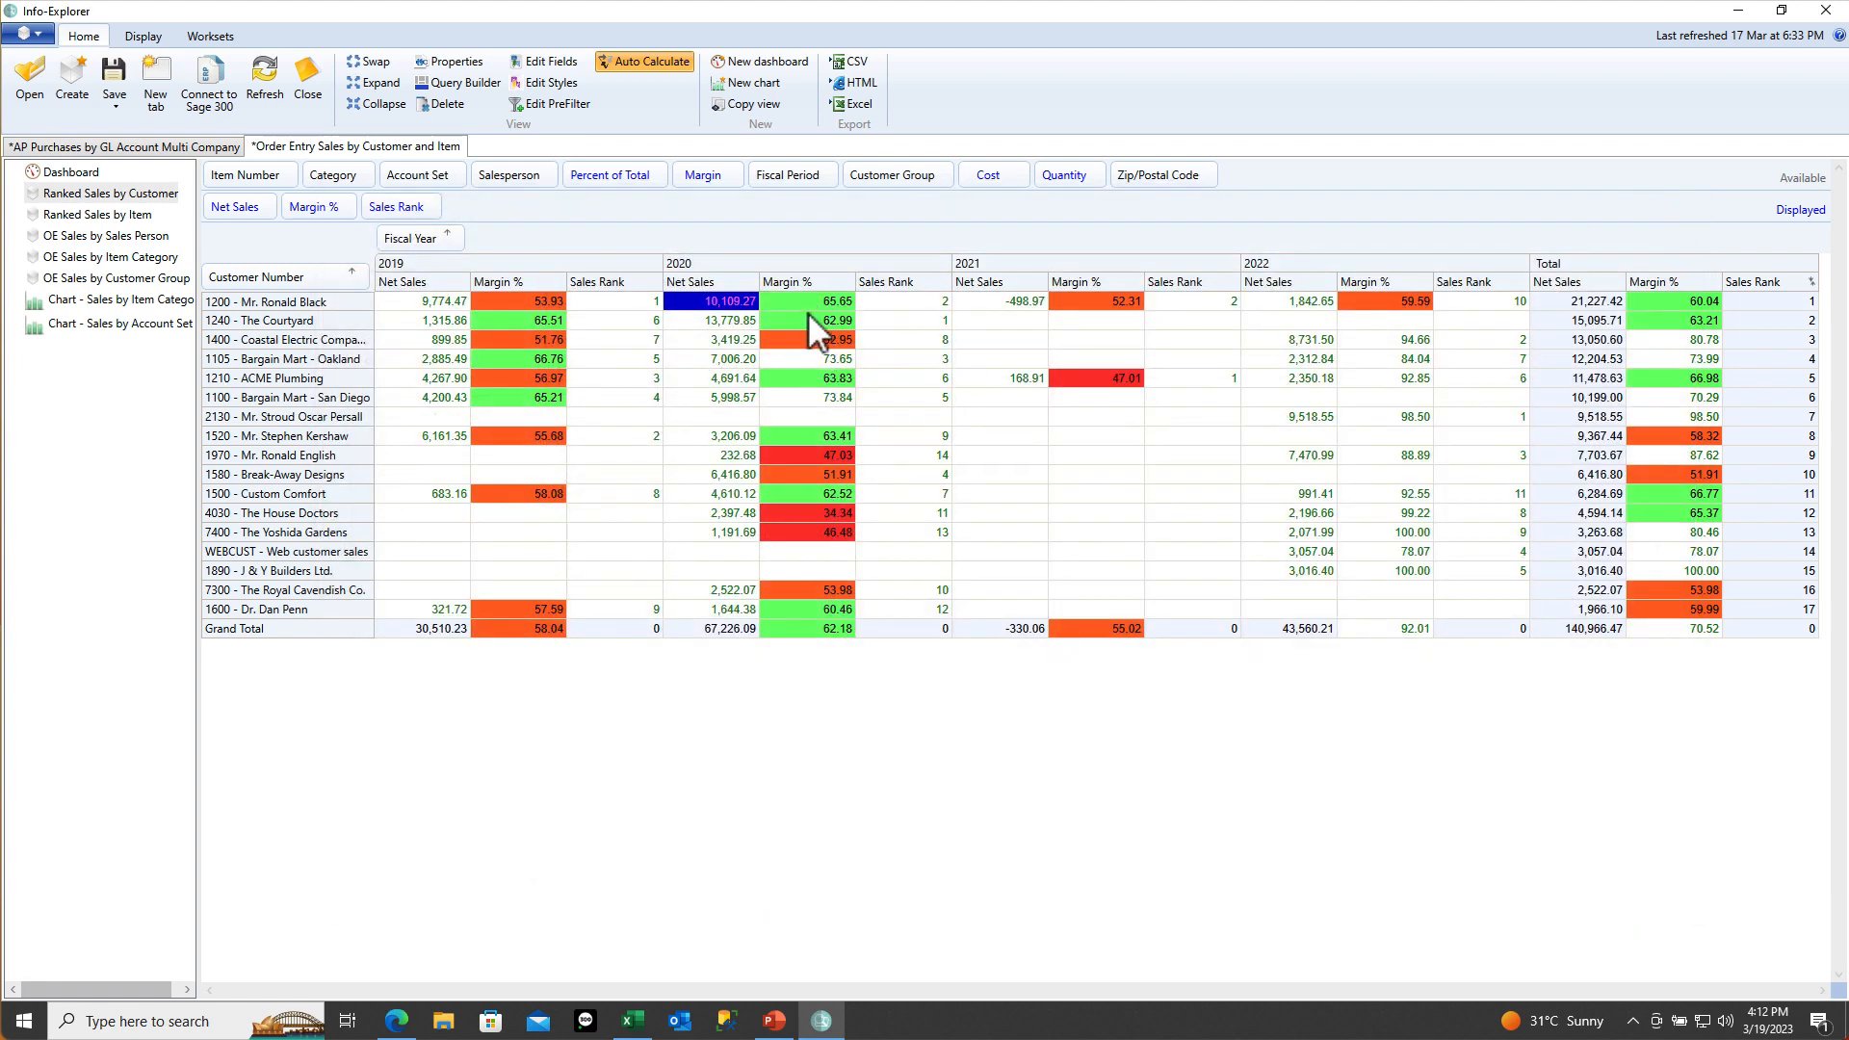
pyautogui.click(812, 361)
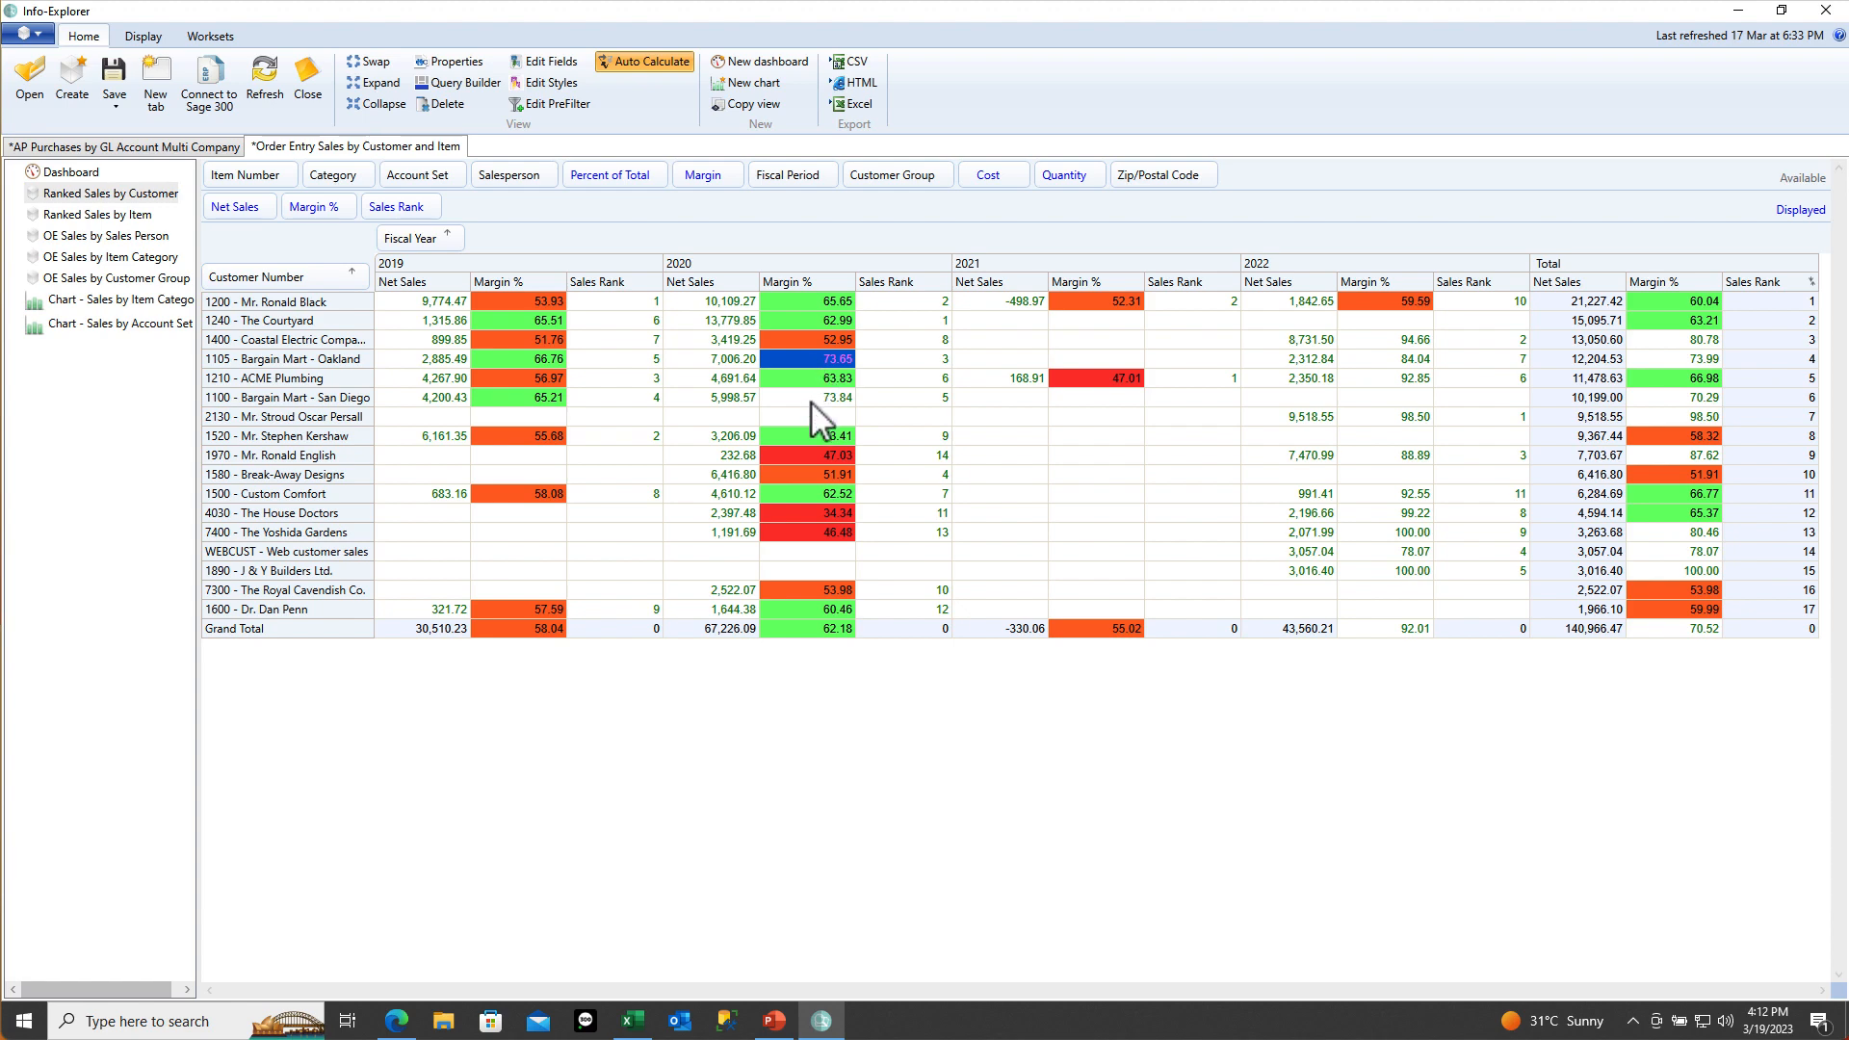
pyautogui.click(812, 398)
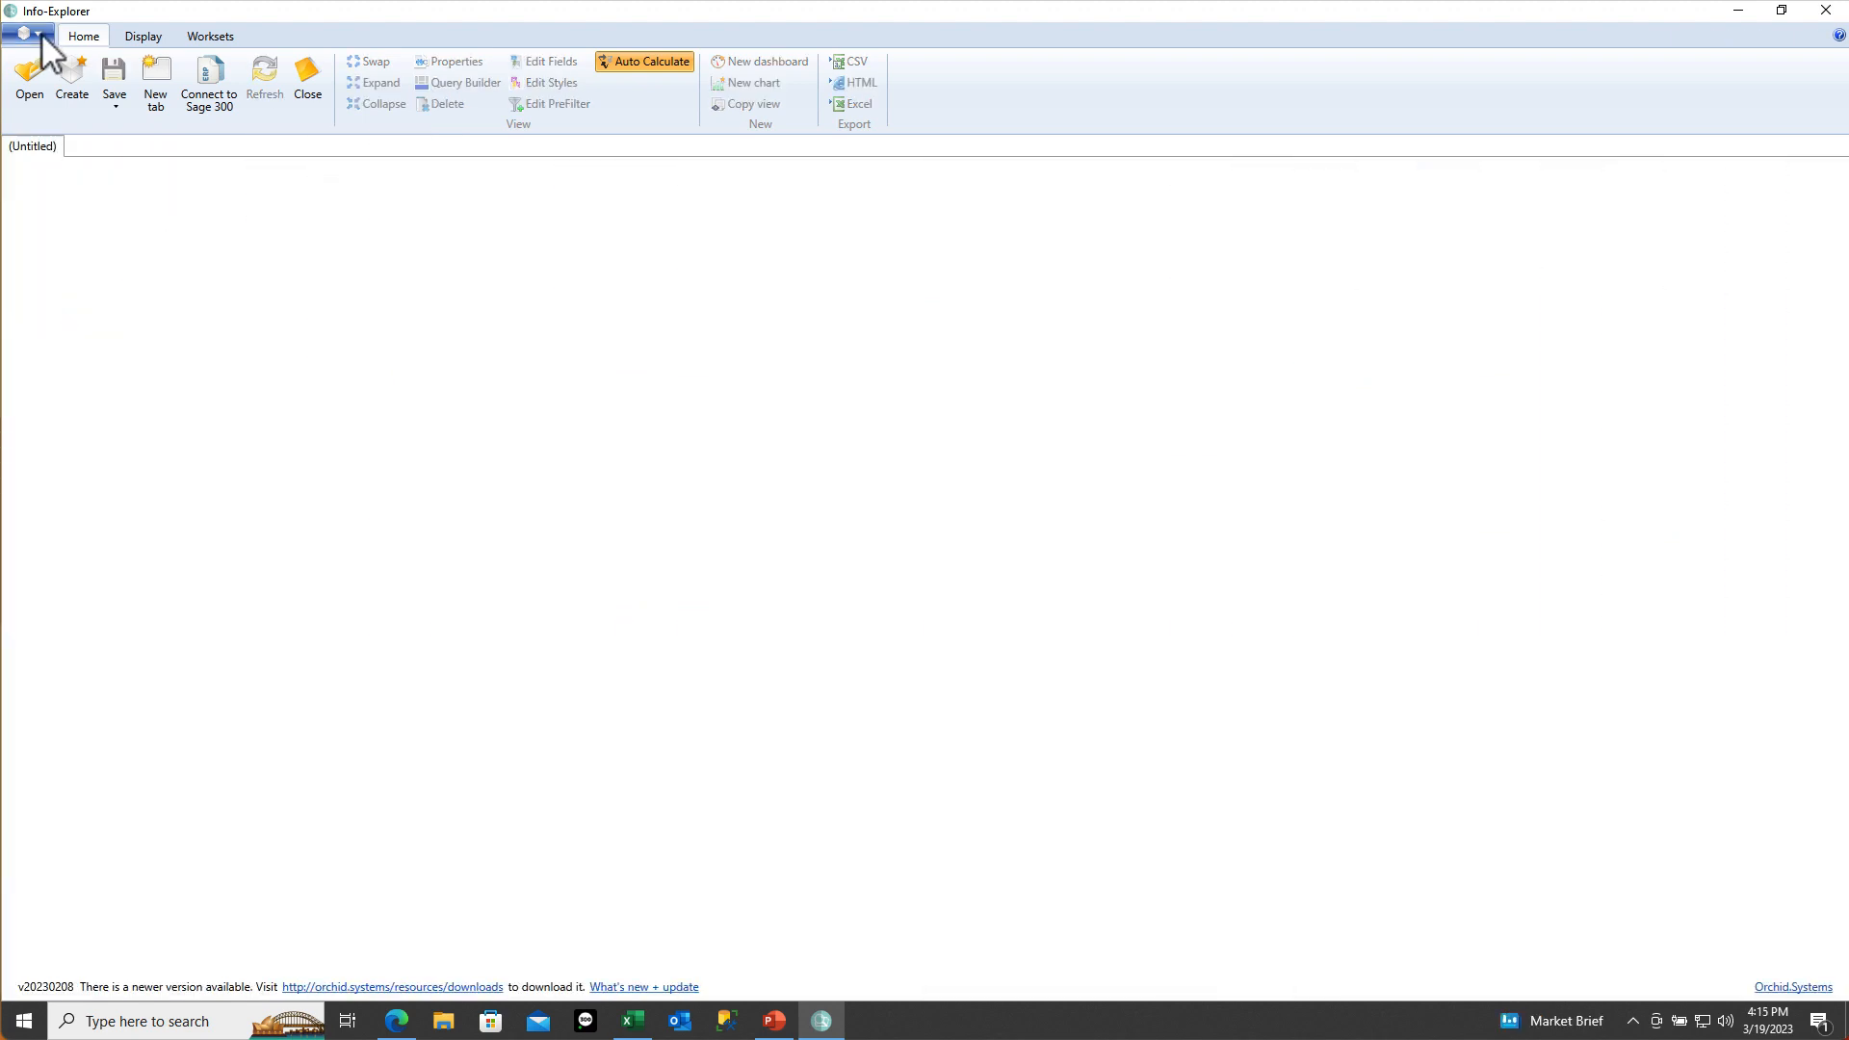
# Open GLBUDGETWRITEBACKMULTIYEARS_DEMO from recent documents, show GL Budget Entry, and select 4150's 2023 Budget1 cell
pyautogui.click(38, 35)
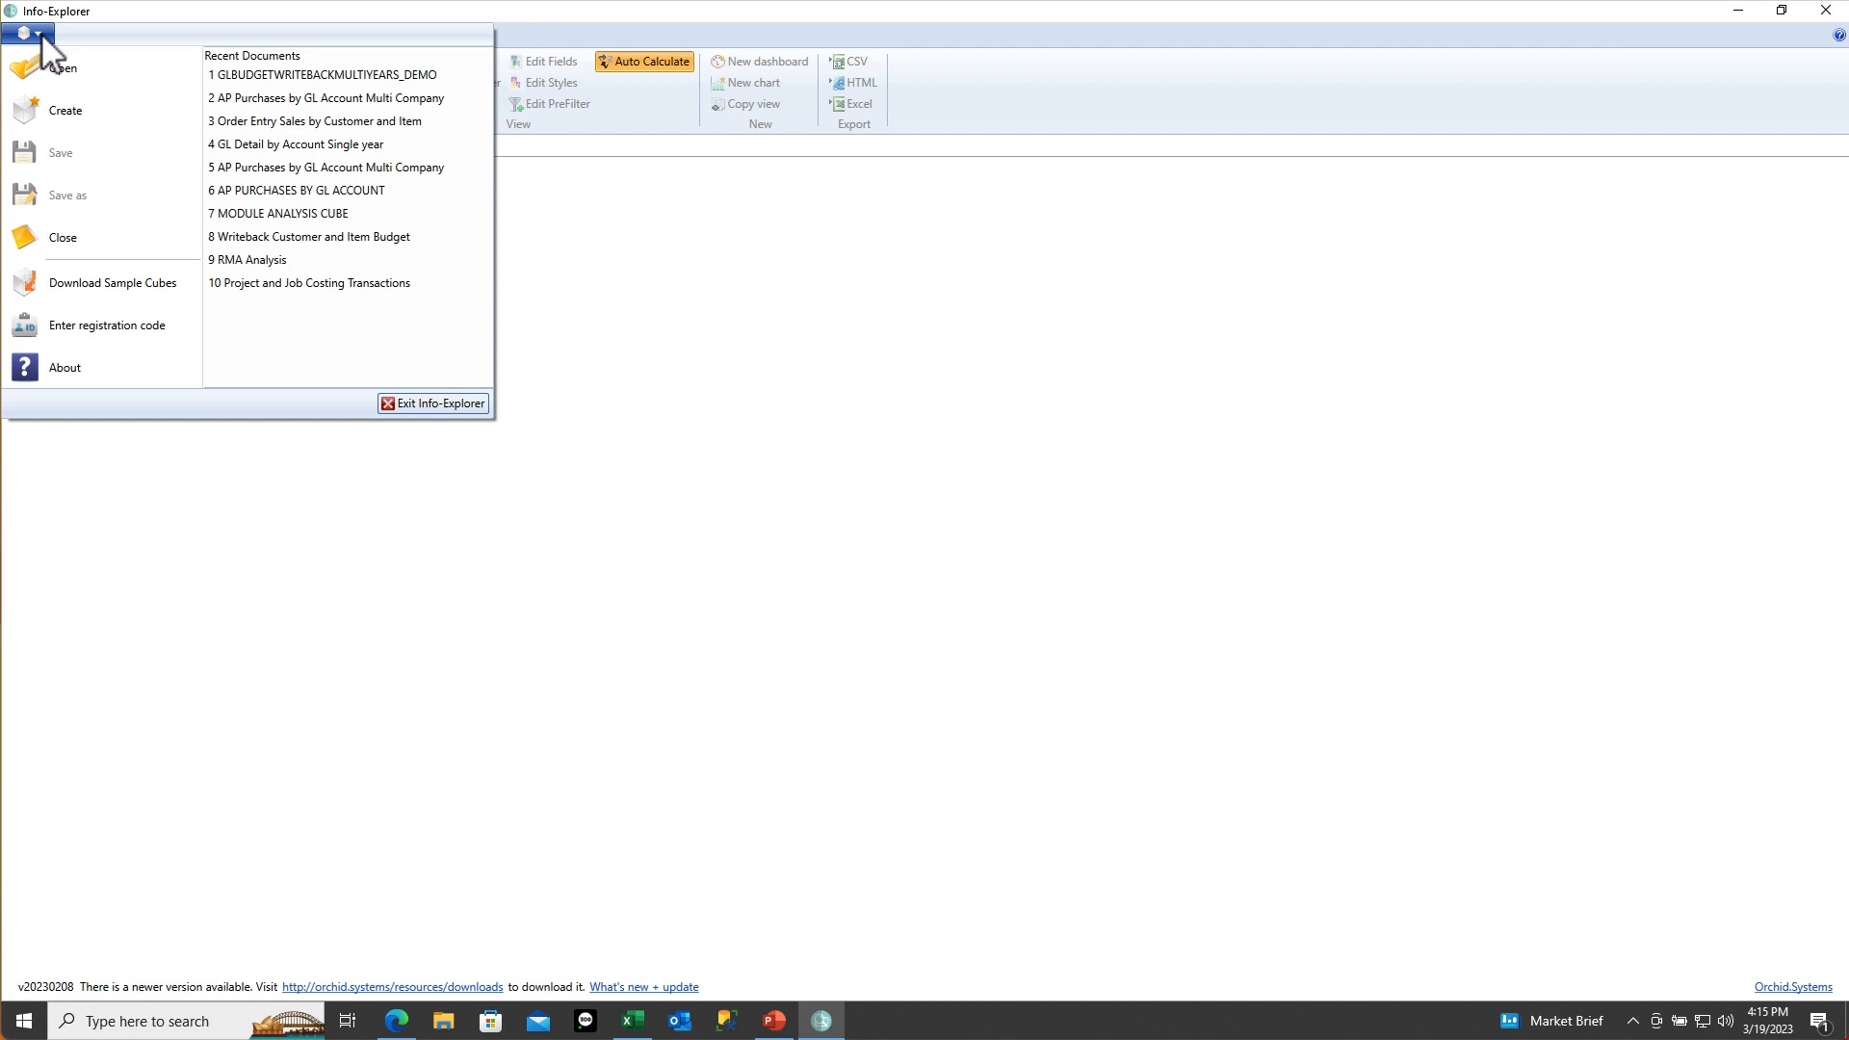
pyautogui.click(273, 79)
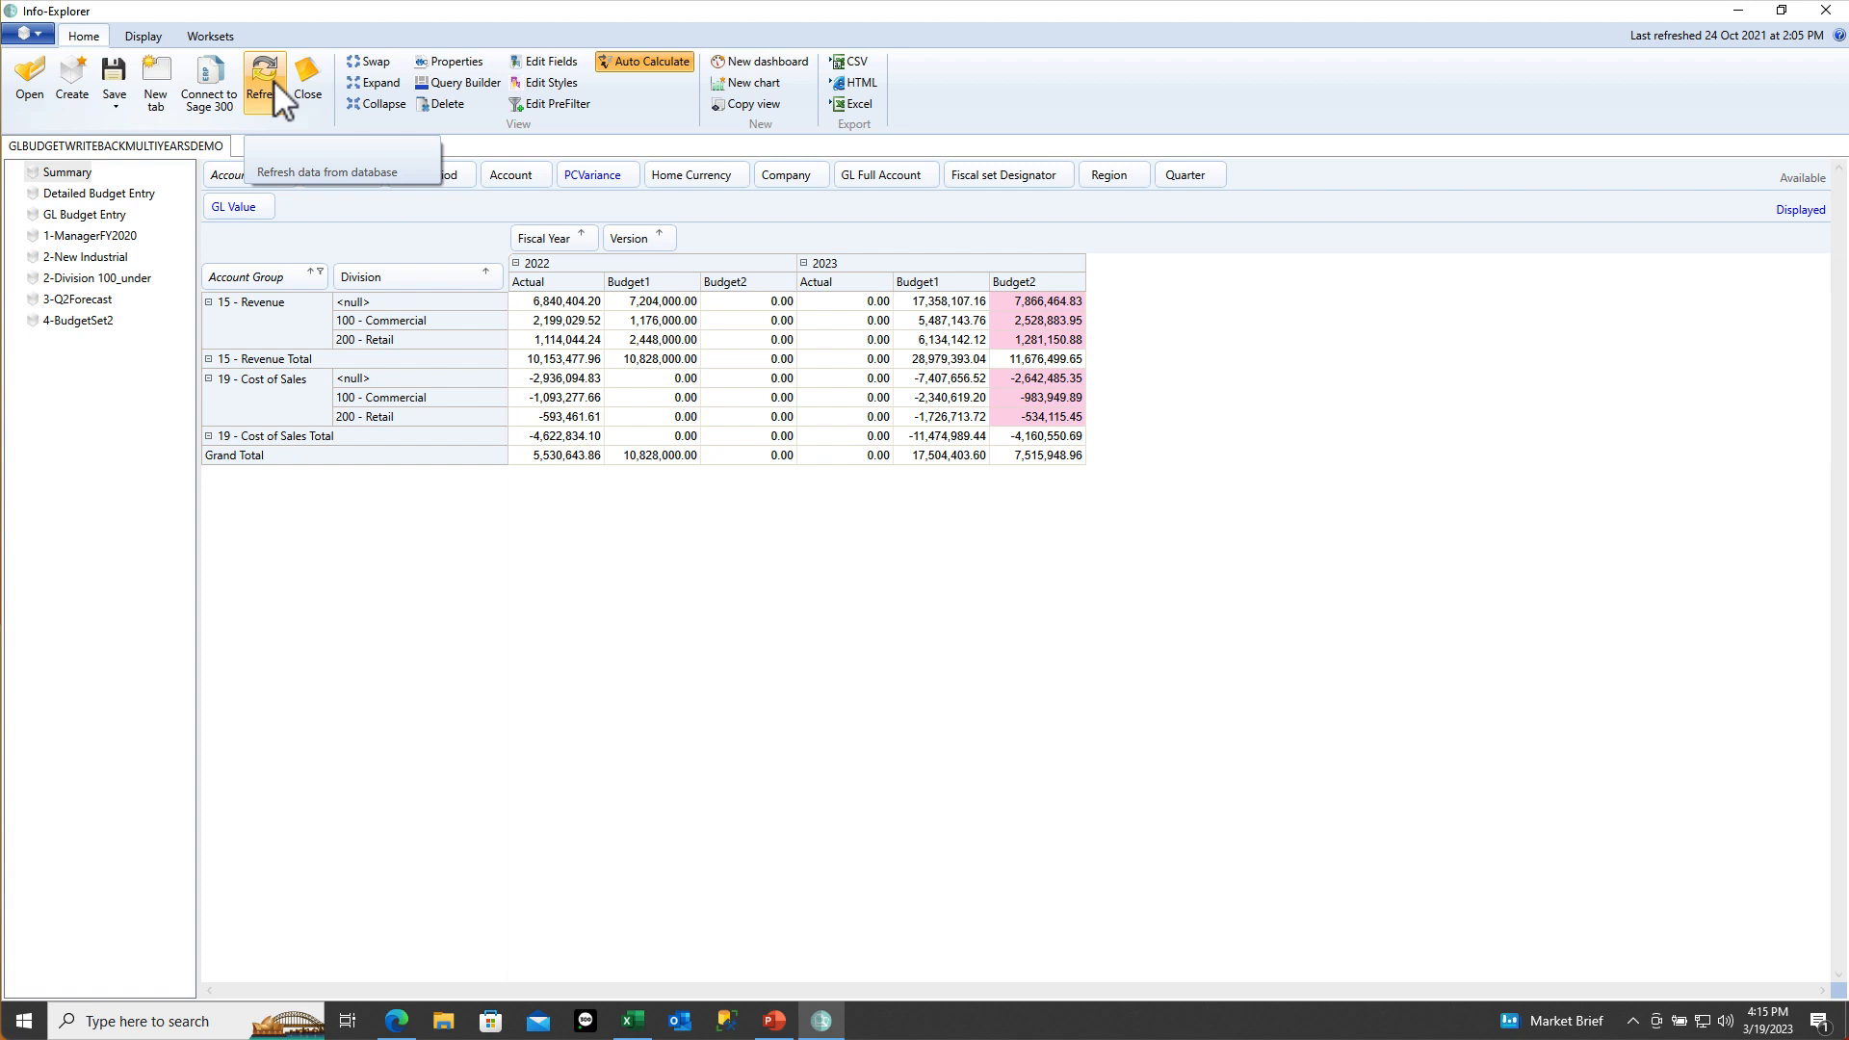
pyautogui.click(108, 198)
pyautogui.click(105, 214)
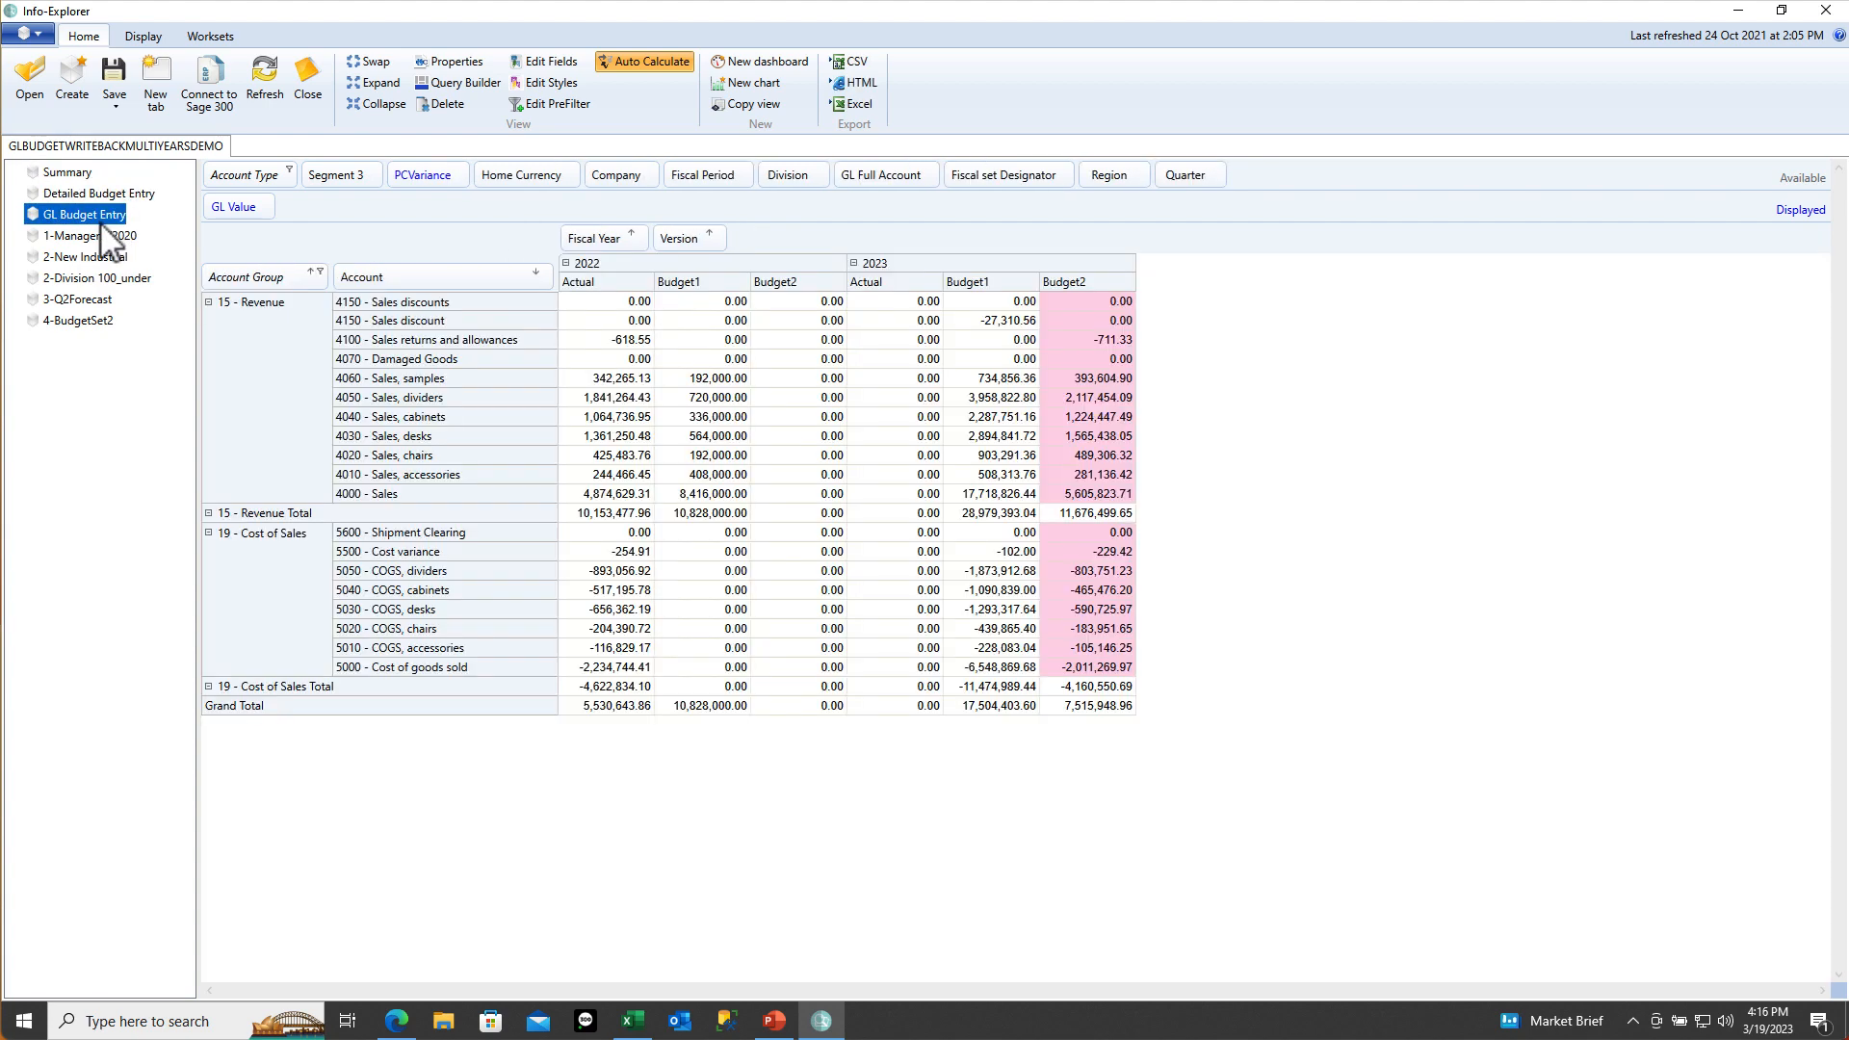
pyautogui.click(968, 322)
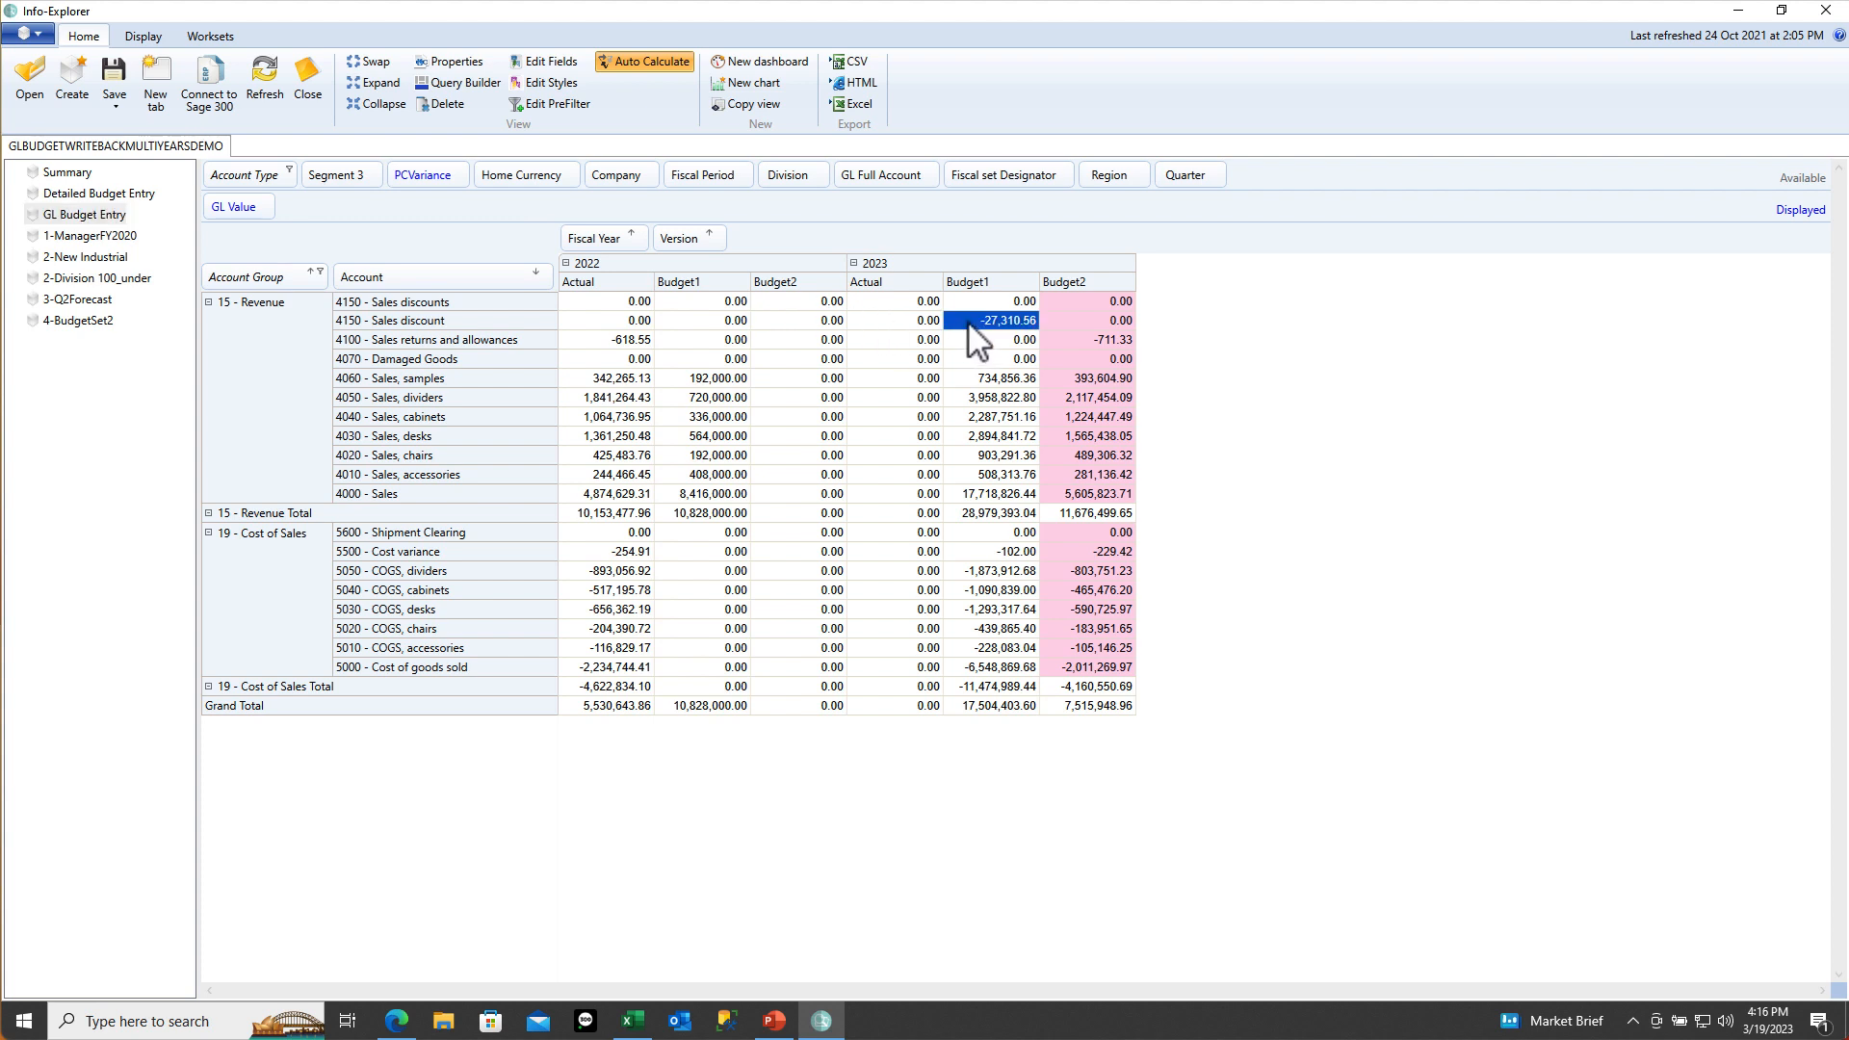
# Set the workset spread method to Proportionally
pyautogui.click(208, 36)
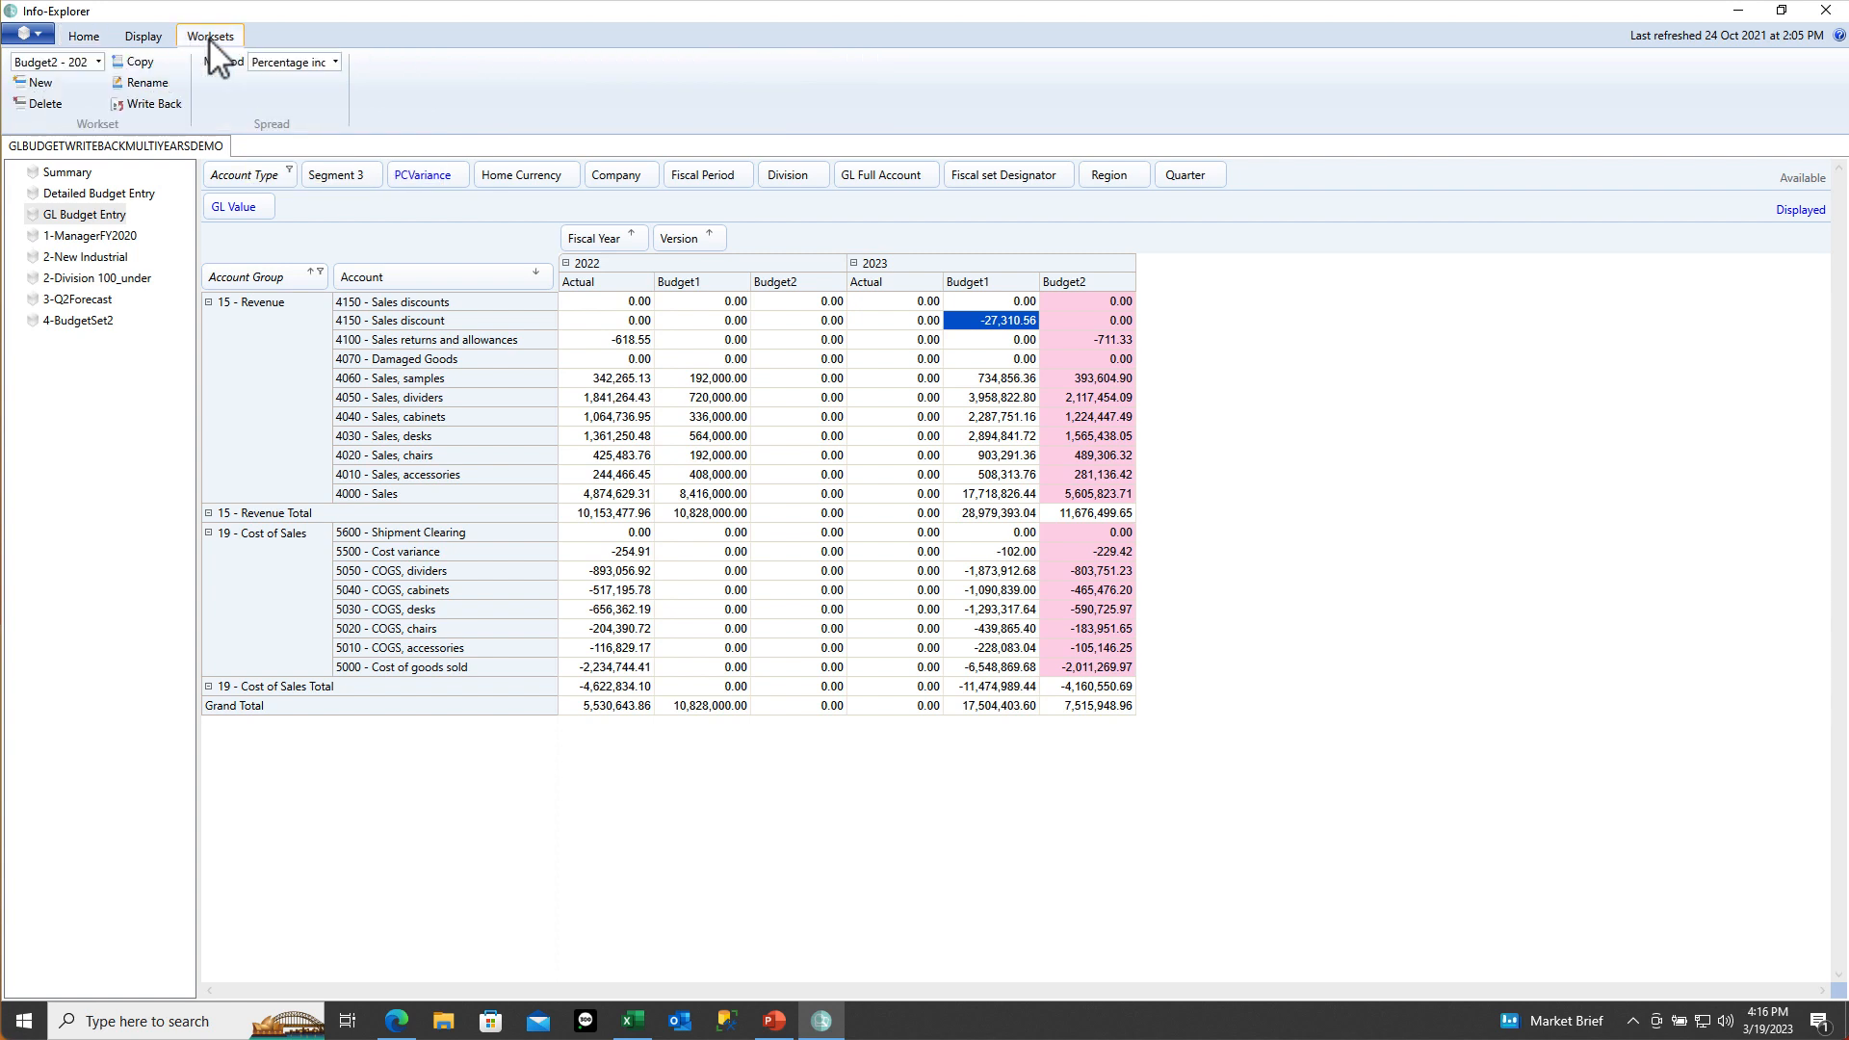
pyautogui.click(336, 61)
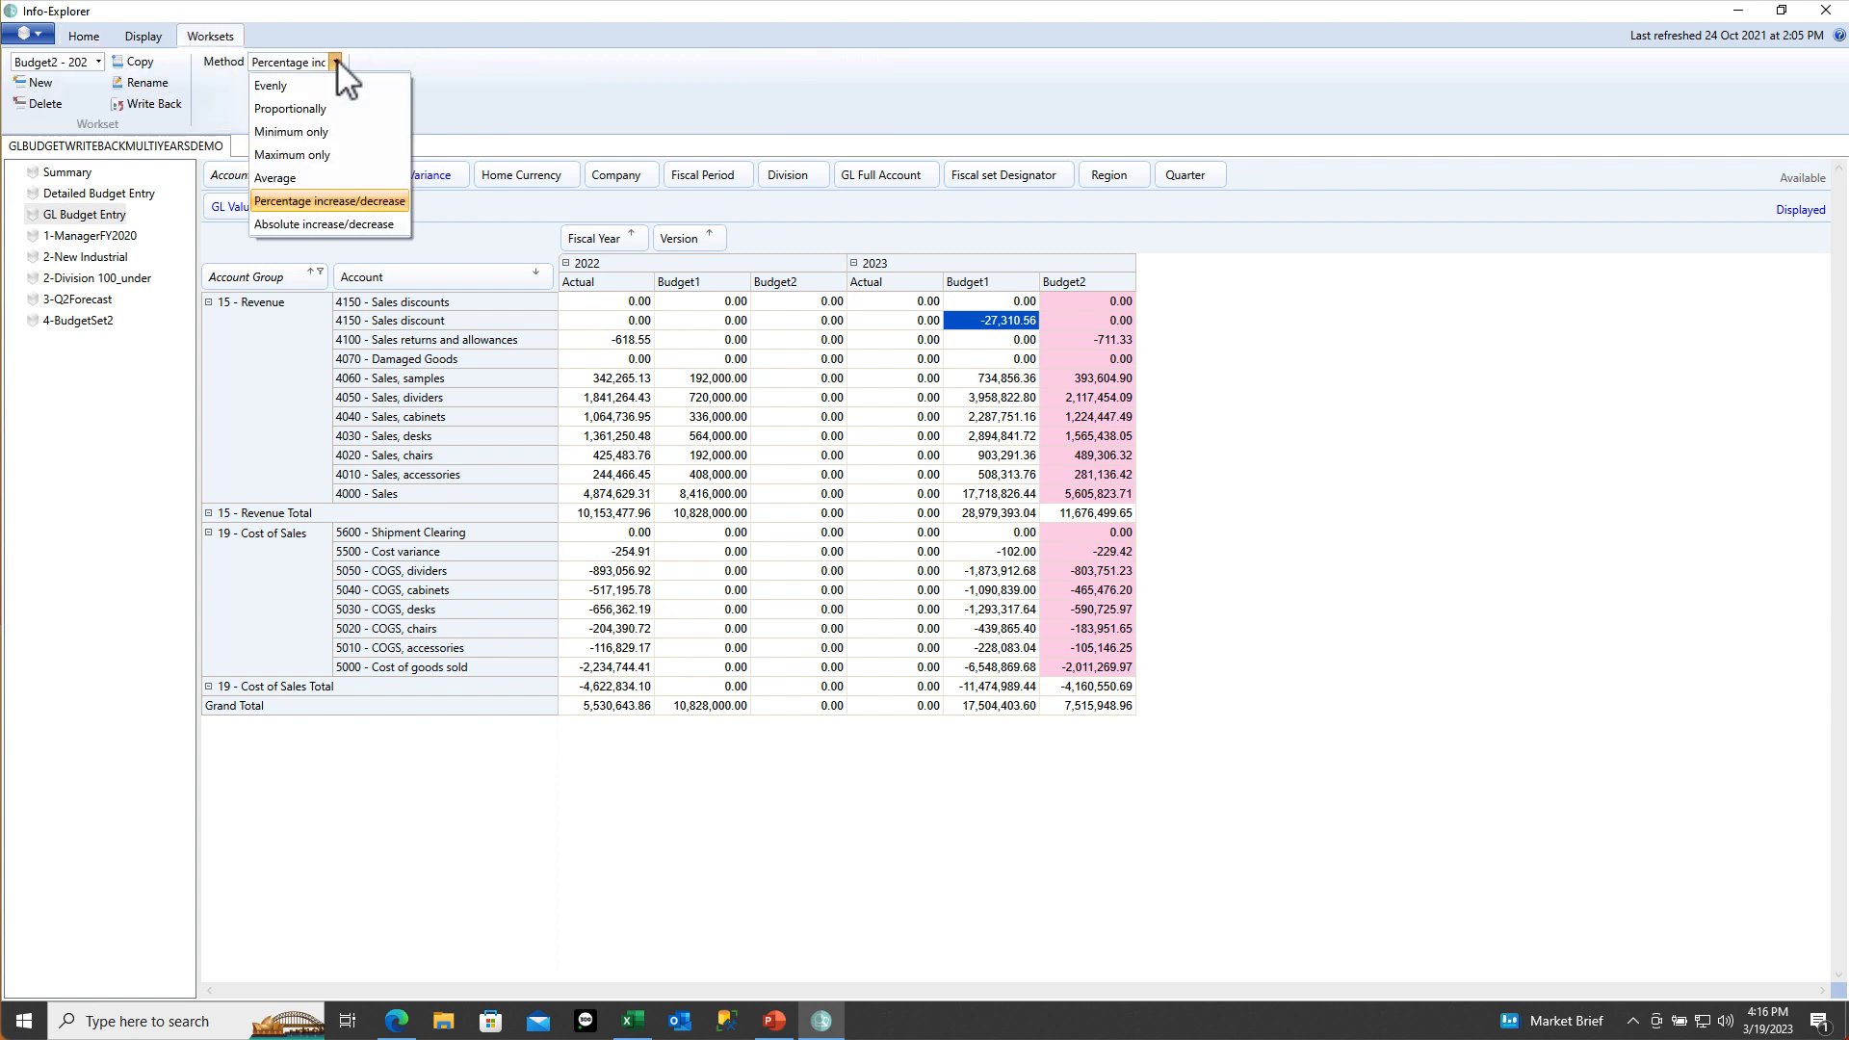
pyautogui.click(327, 109)
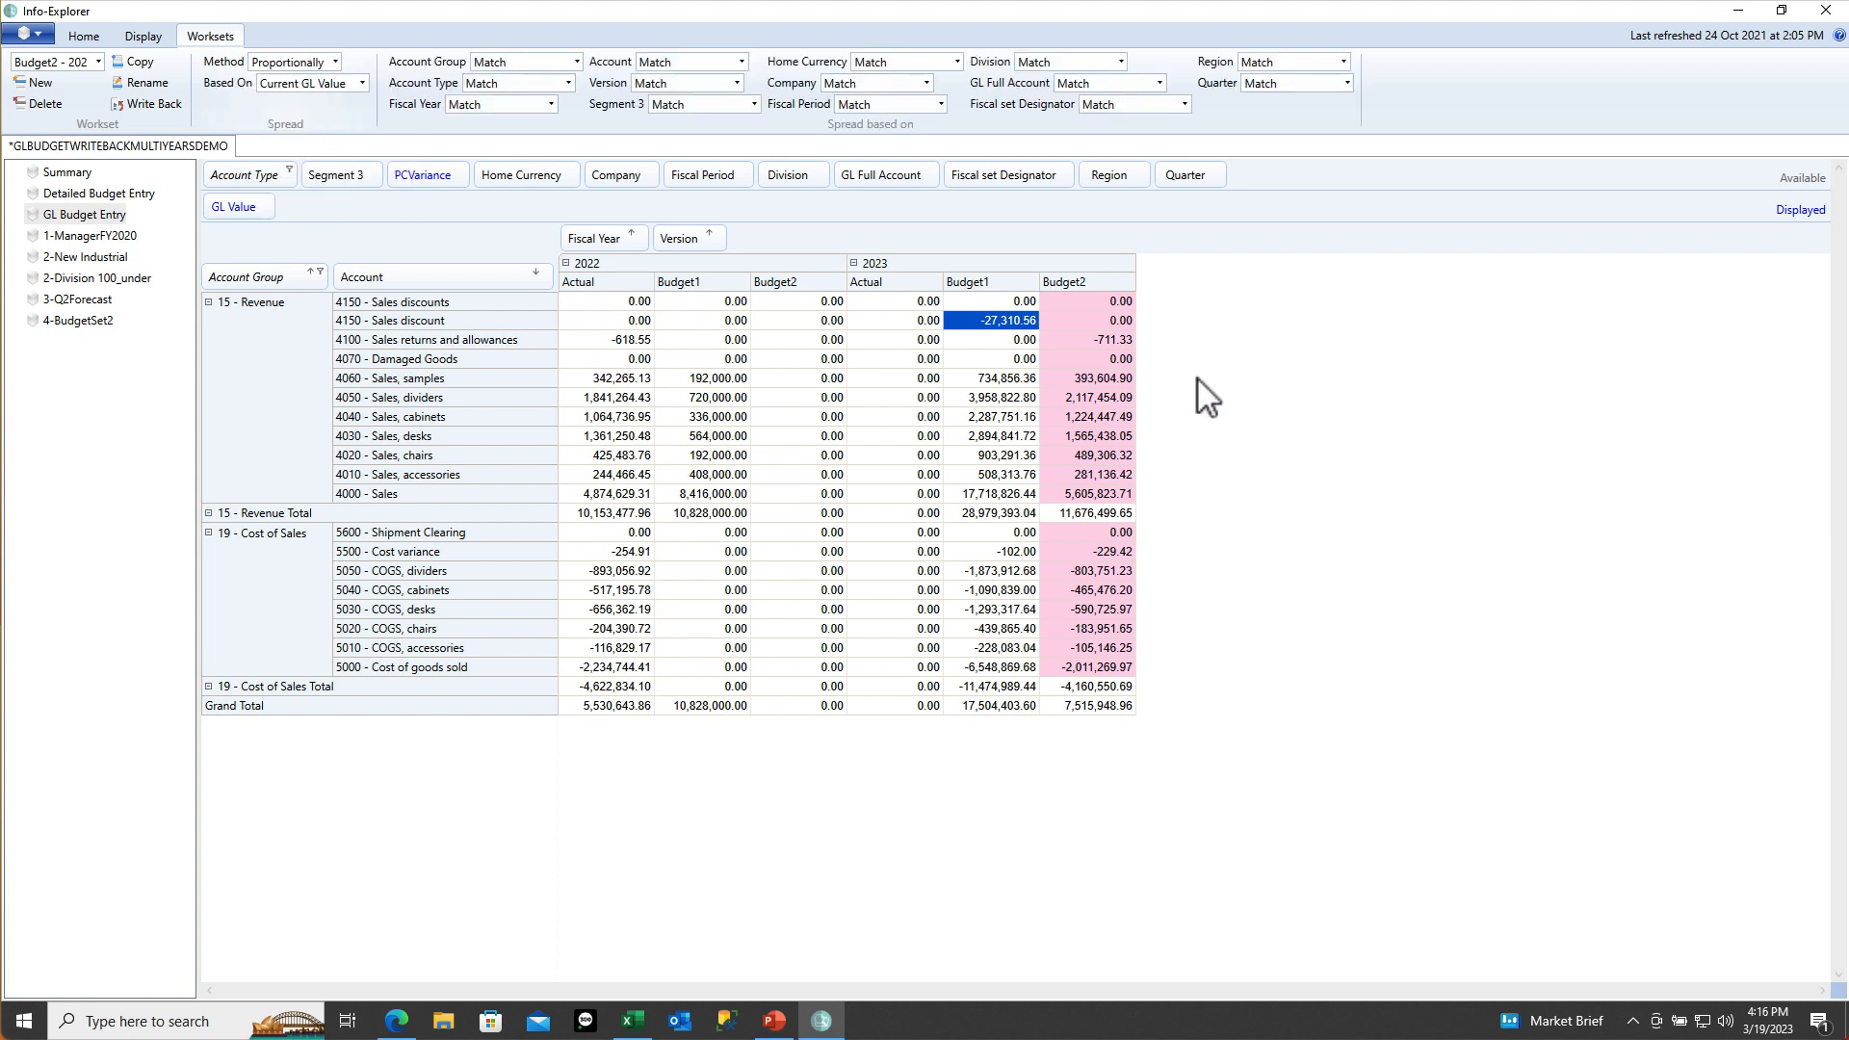
# Enter -37000 as the 2023 Budget1 figure for 4150 Sales discount
pyautogui.click(978, 325)
pyautogui.press('BackSpace')
pyautogui.write('-37000')
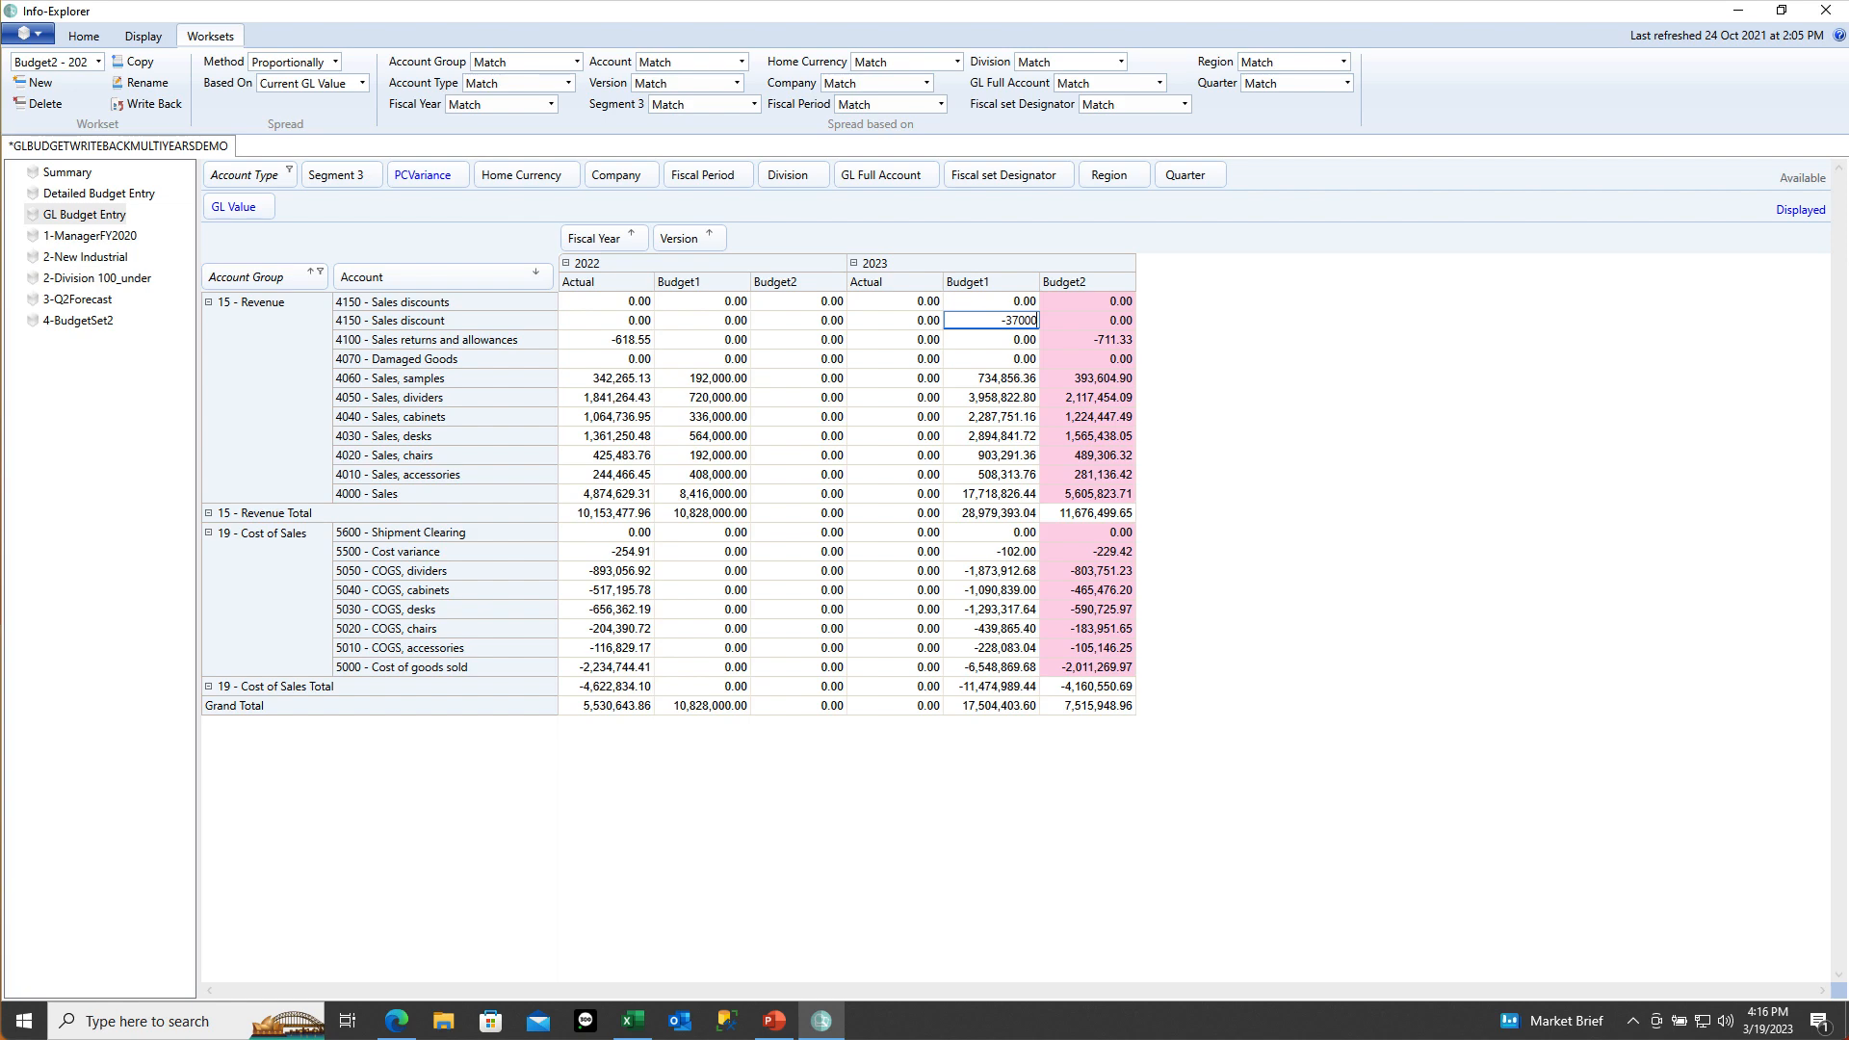
pyautogui.press('Return')
pyautogui.click(984, 341)
pyautogui.click(85, 36)
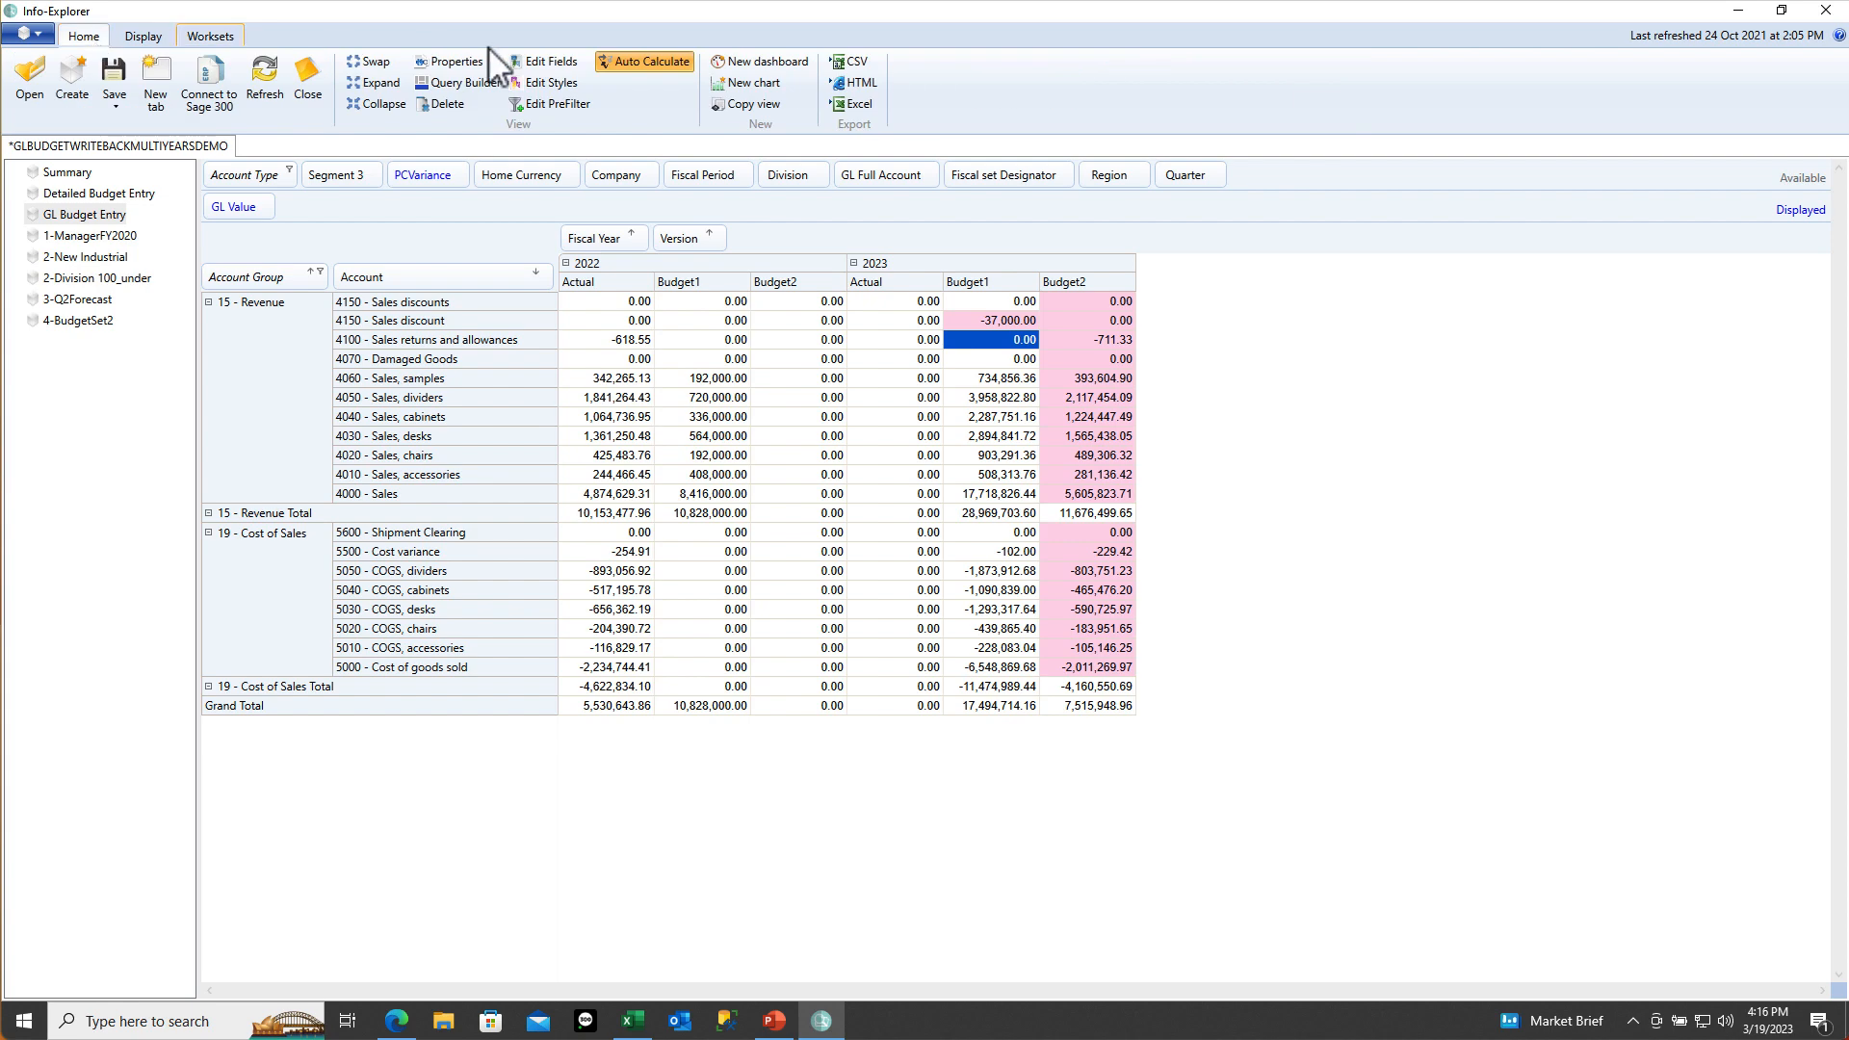
pyautogui.click(545, 85)
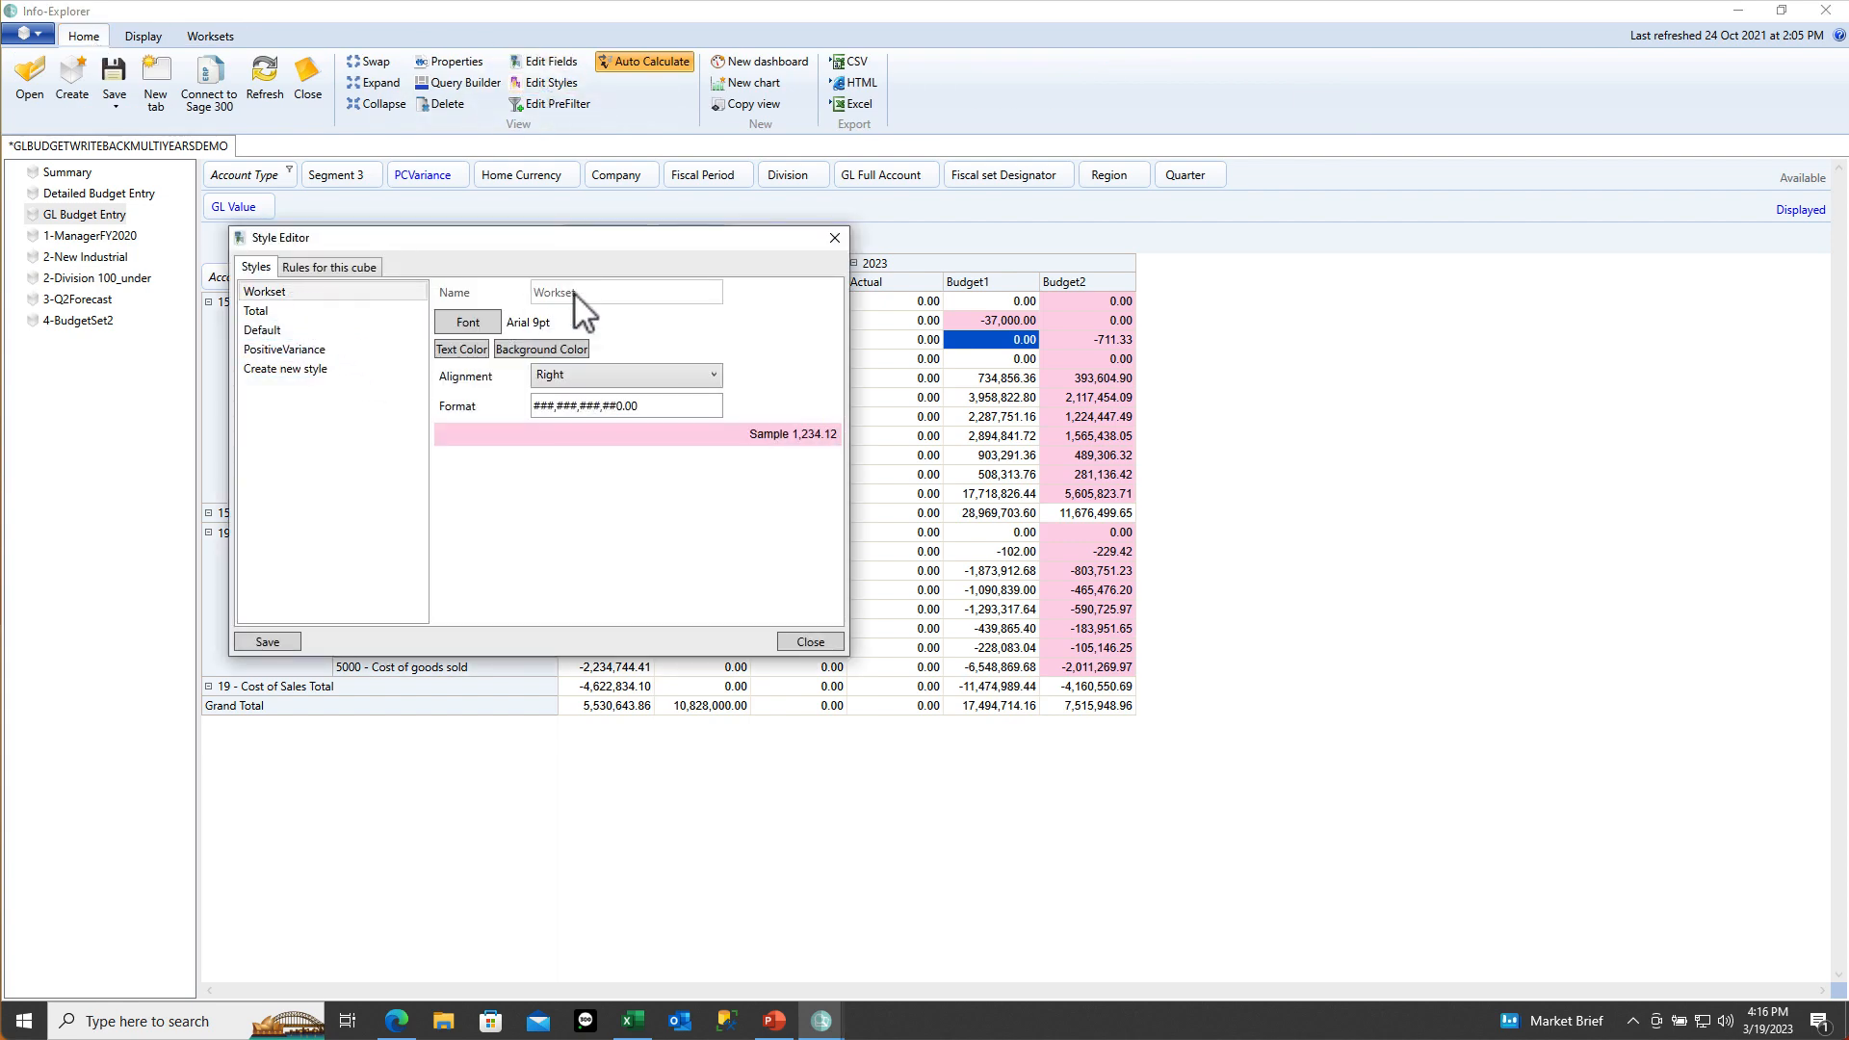
pyautogui.click(295, 292)
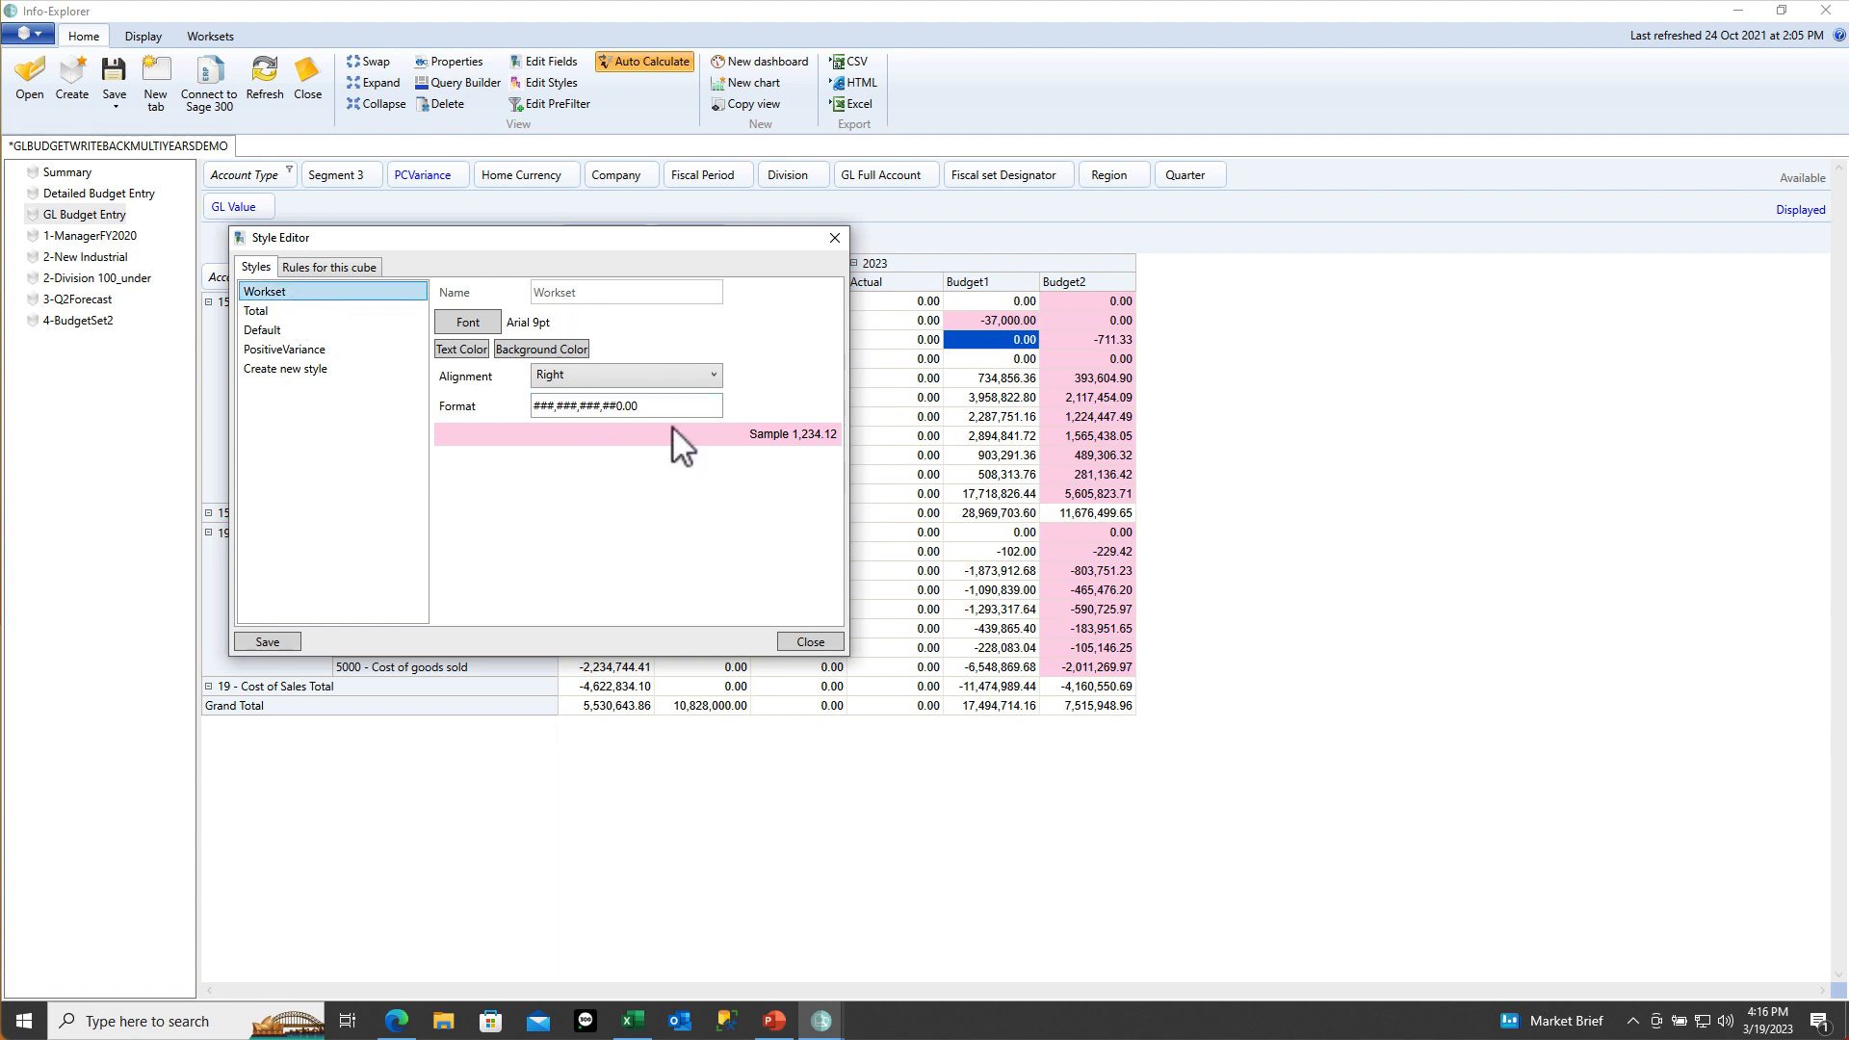
pyautogui.click(332, 269)
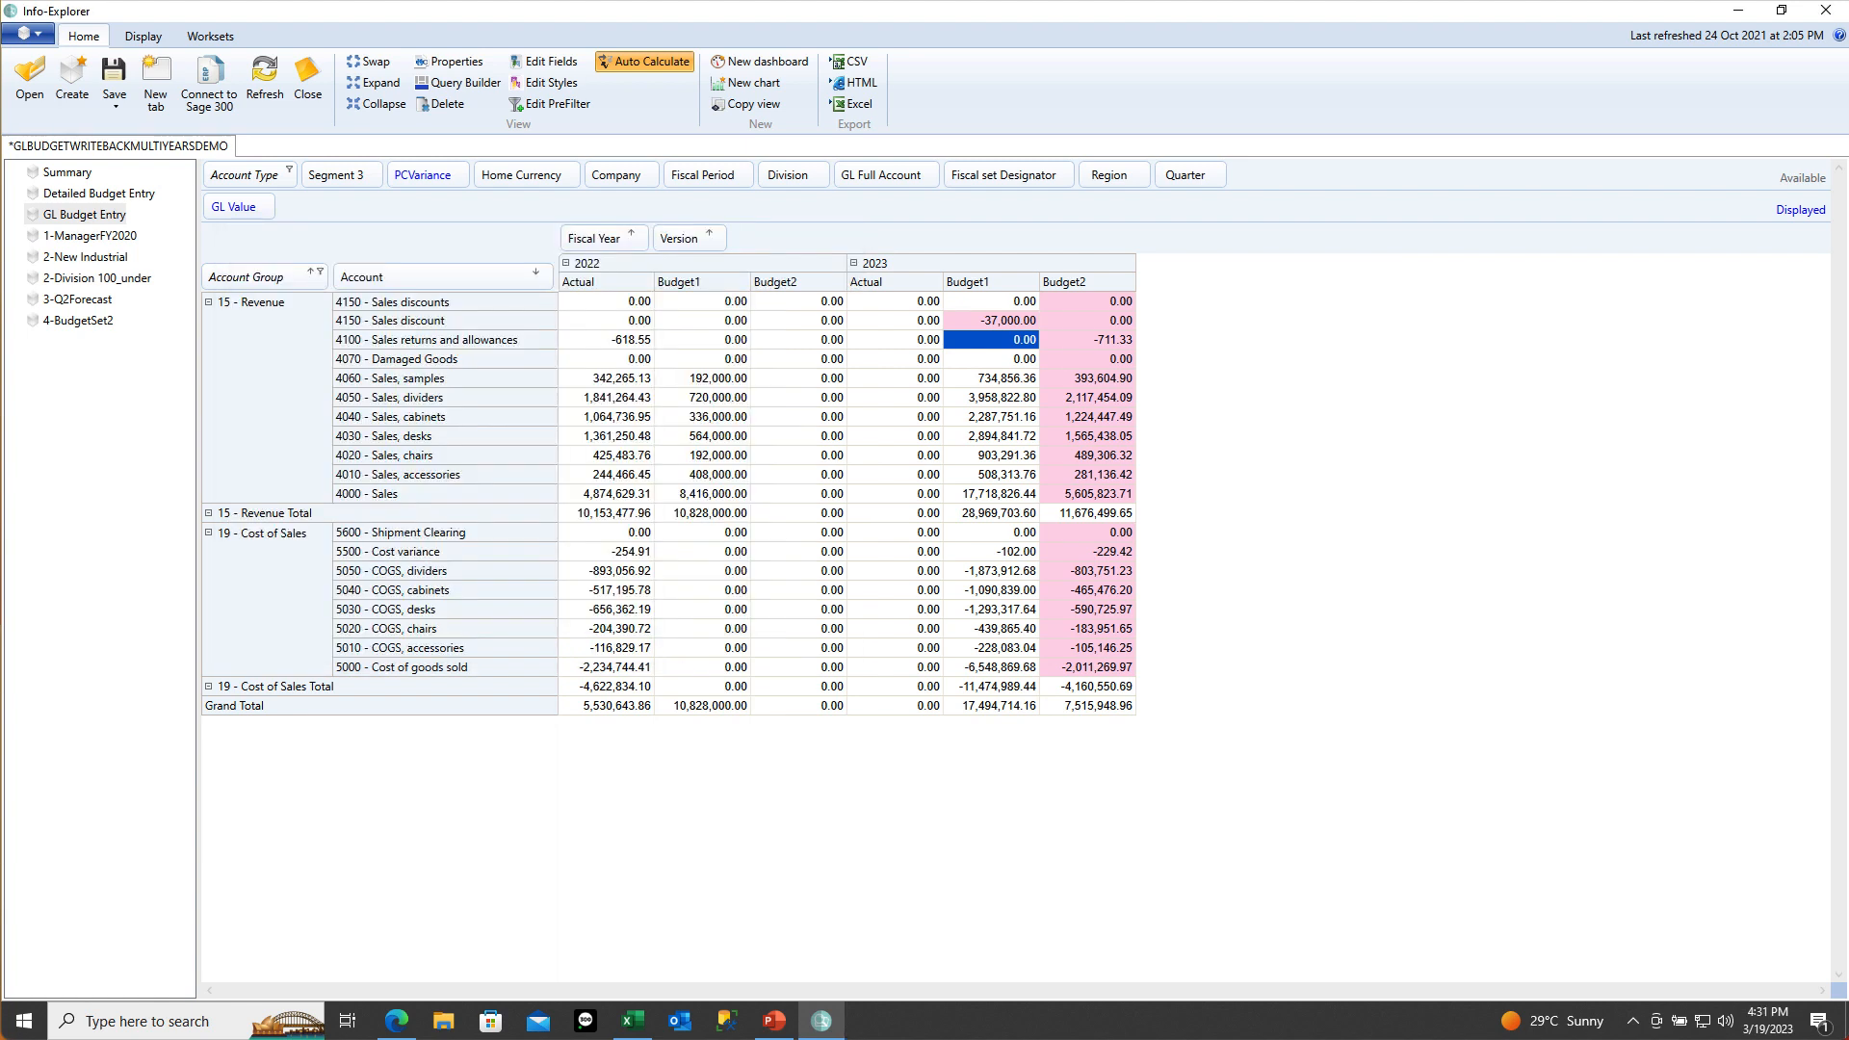
# Scale all budget figures to thousands with 1x1,000 and reopen the Style Editor
pyautogui.click(149, 37)
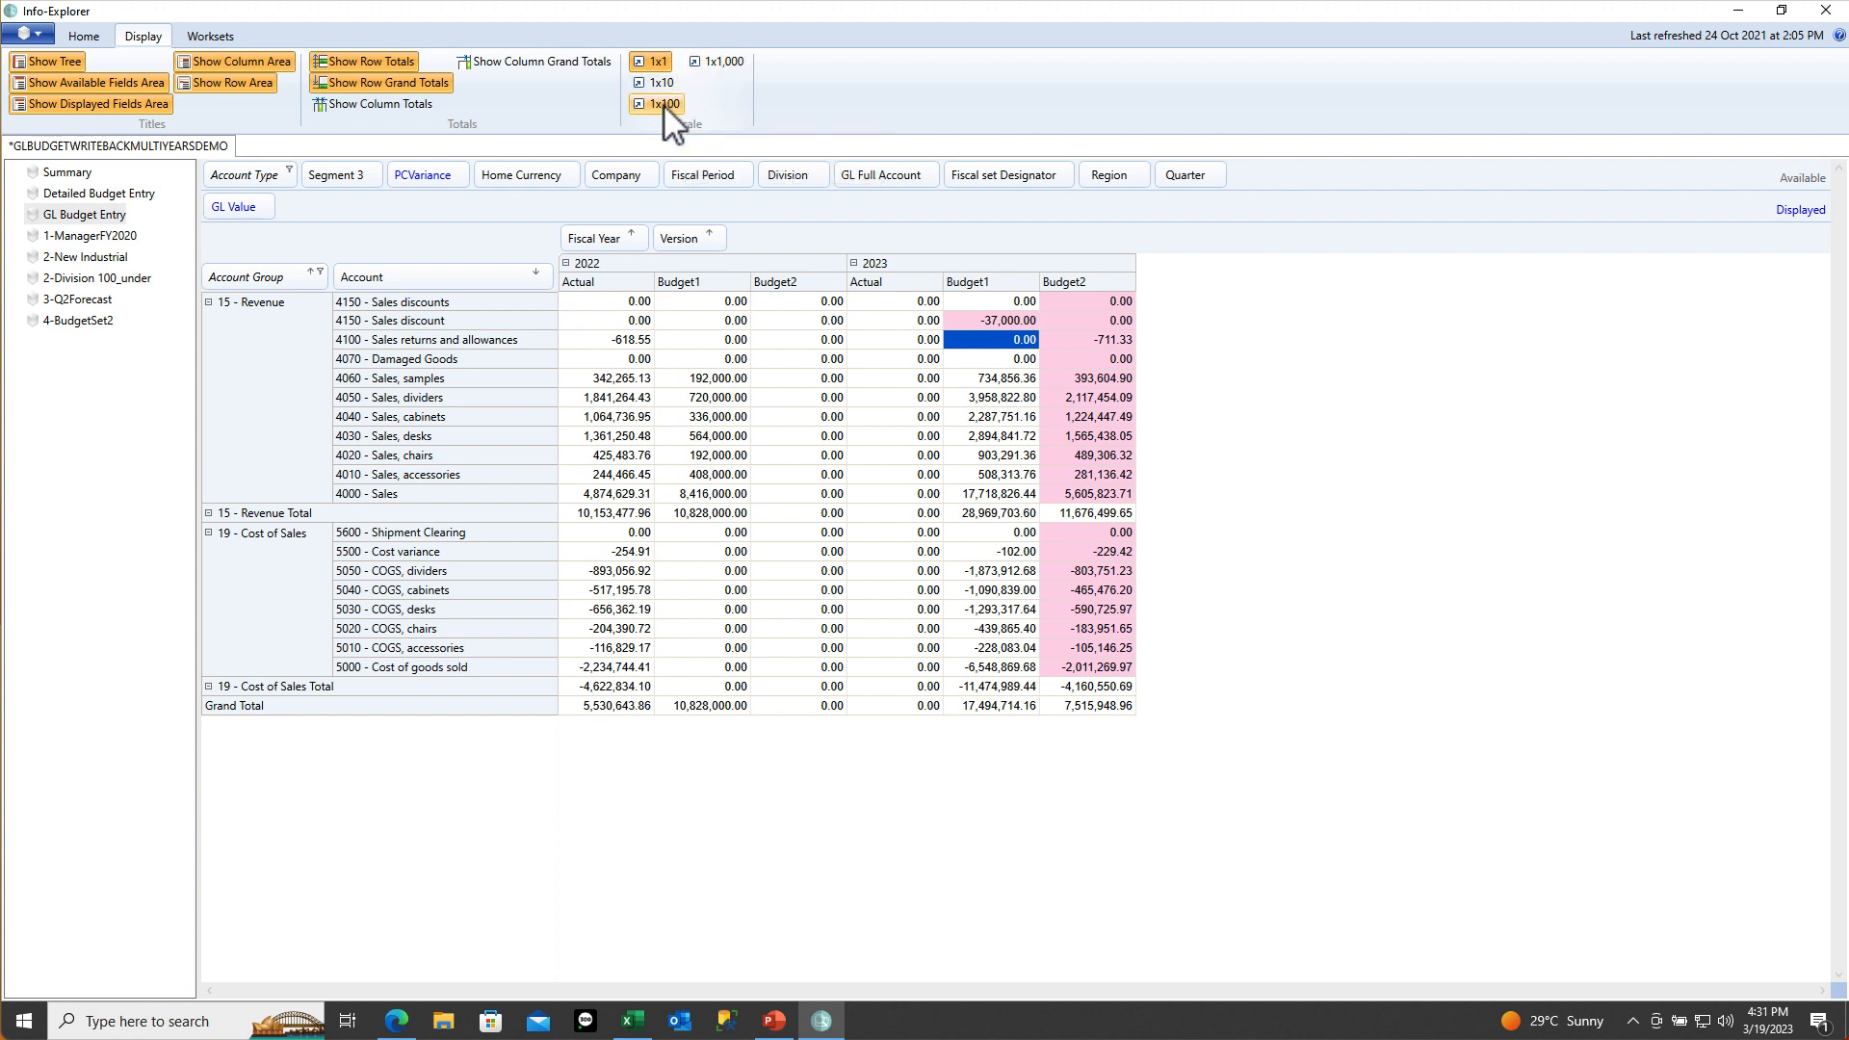
pyautogui.click(702, 64)
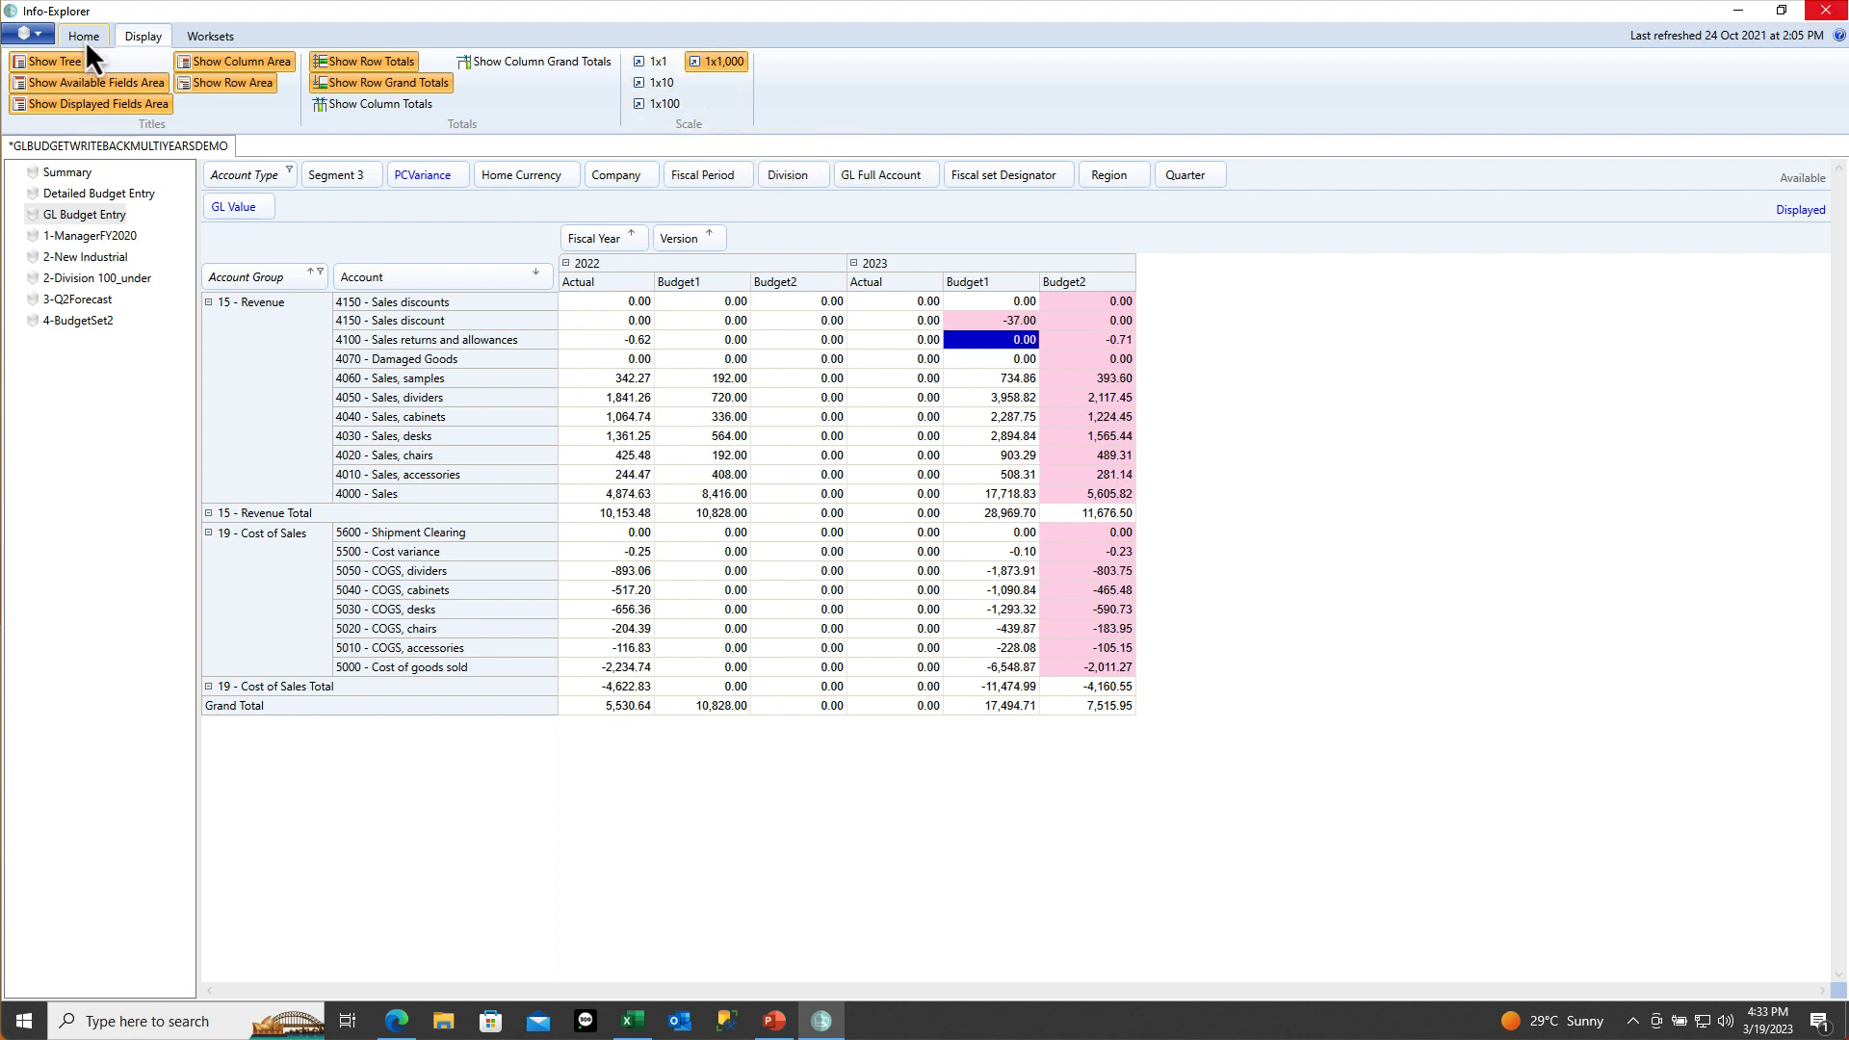
pyautogui.click(84, 39)
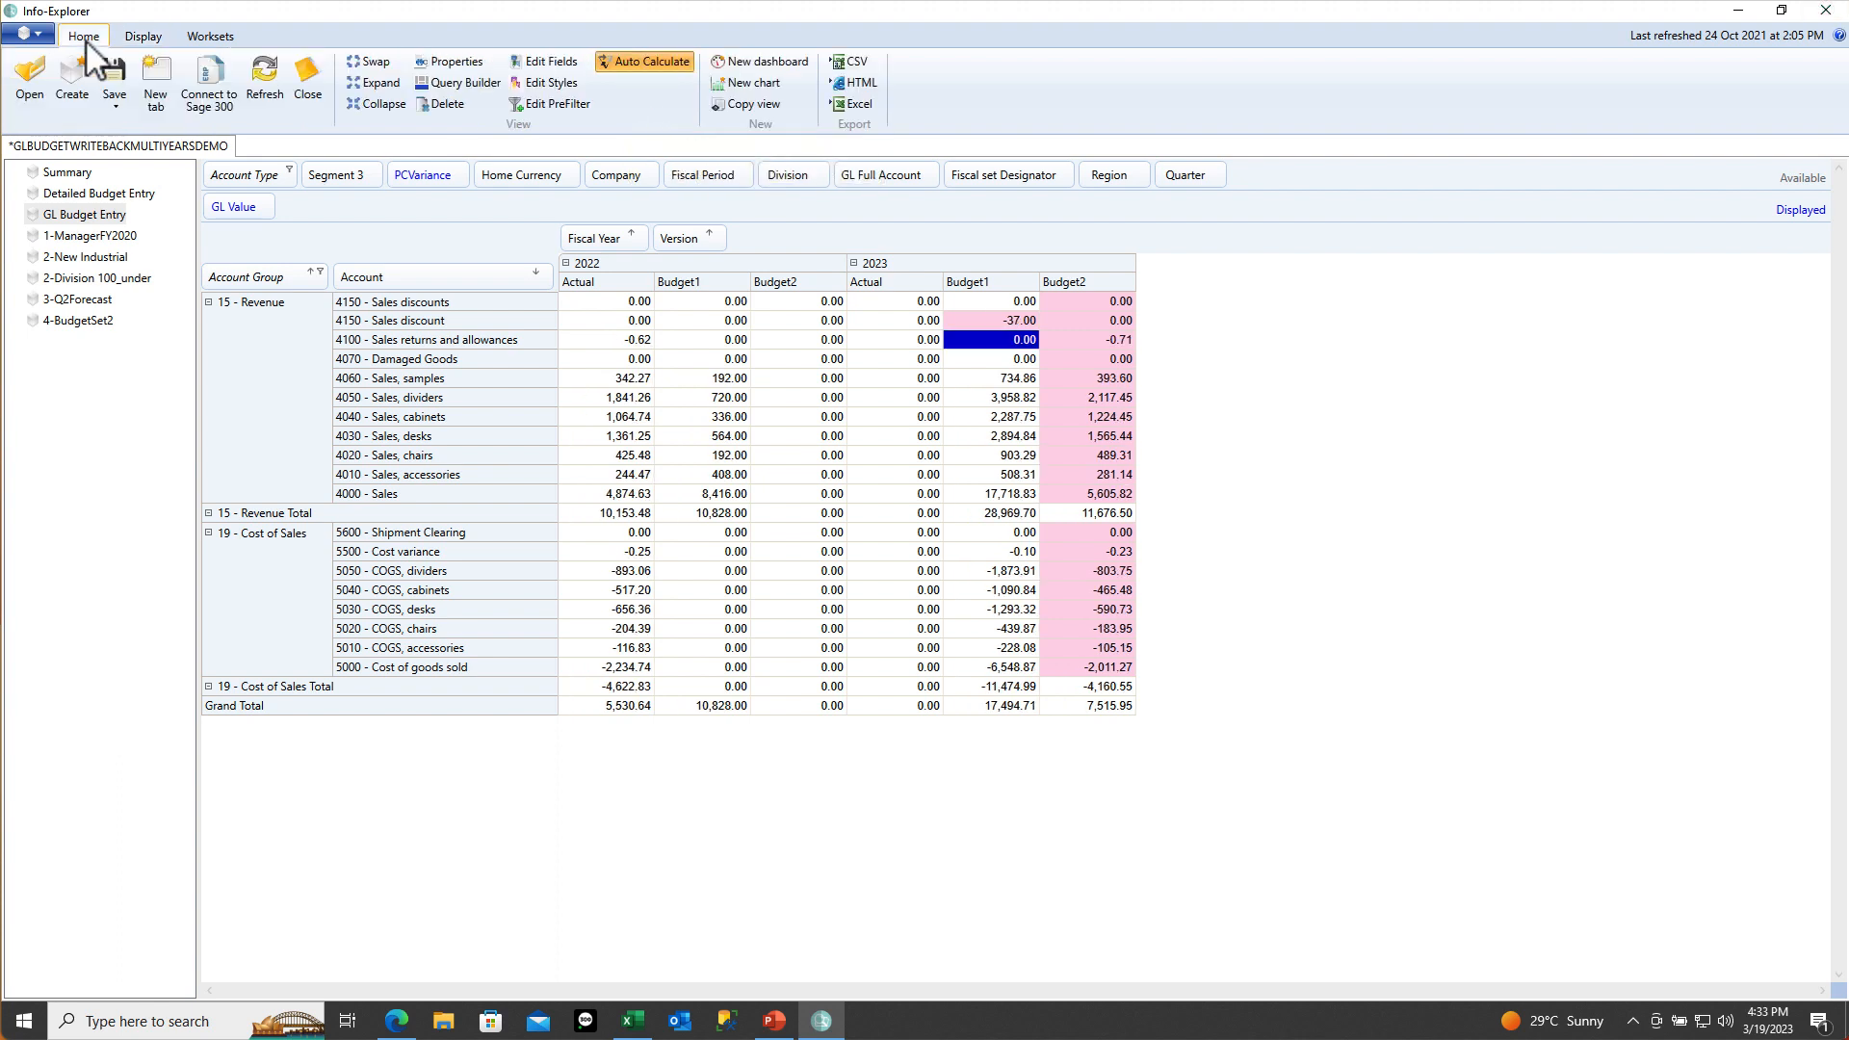
pyautogui.click(515, 85)
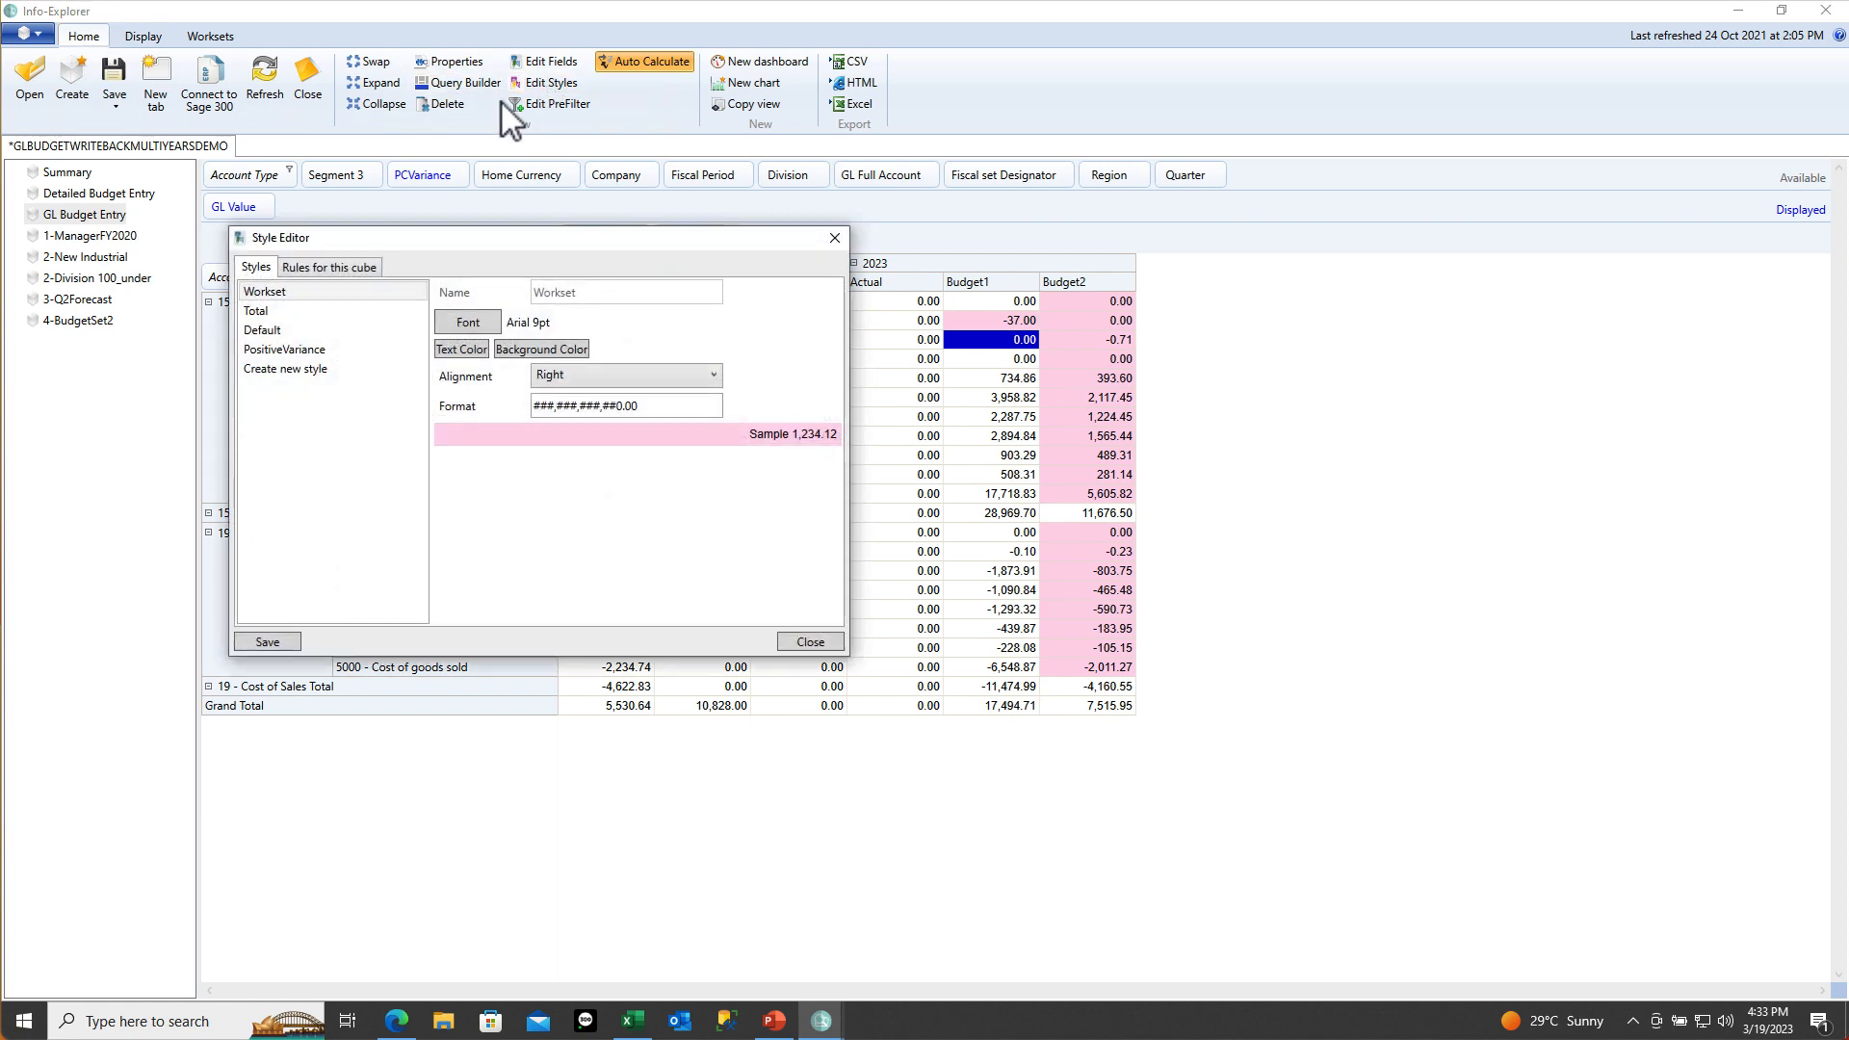
# Change the Default style format to ###,###,###,##0 for whole numbers and delete the test style
pyautogui.click(276, 331)
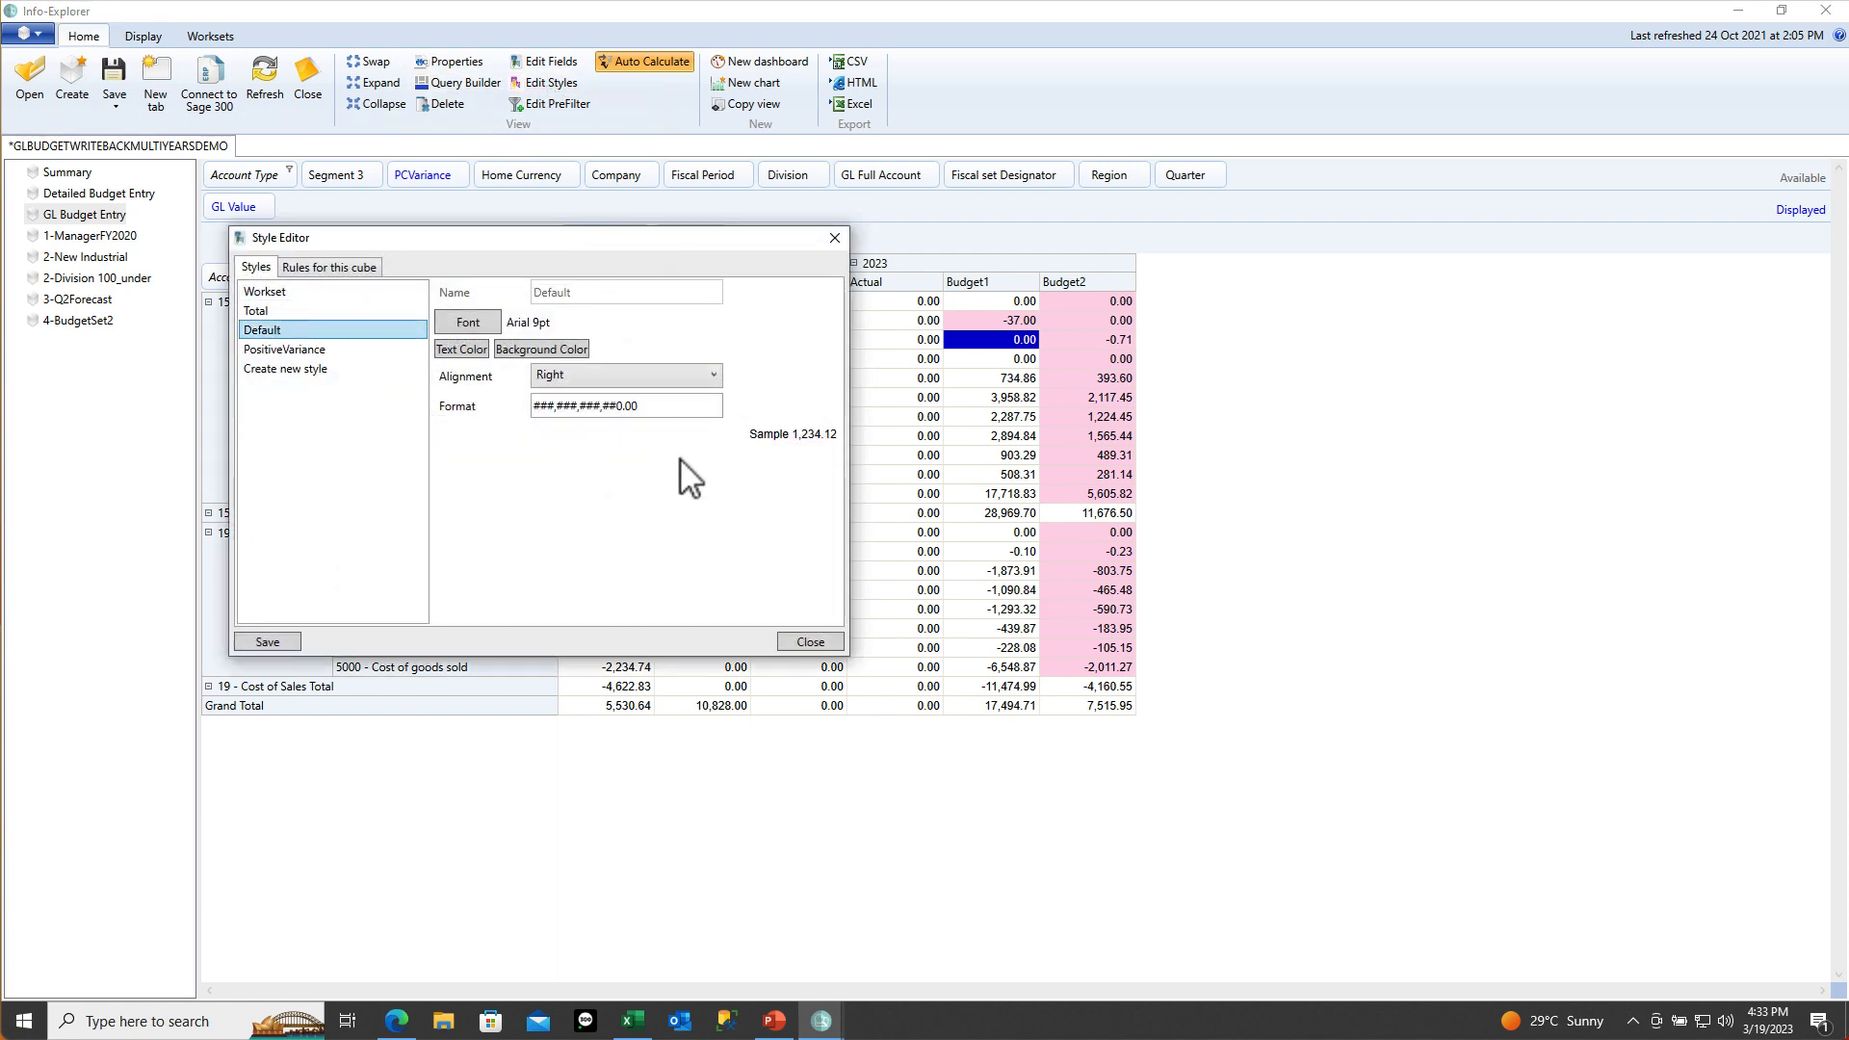
pyautogui.click(679, 406)
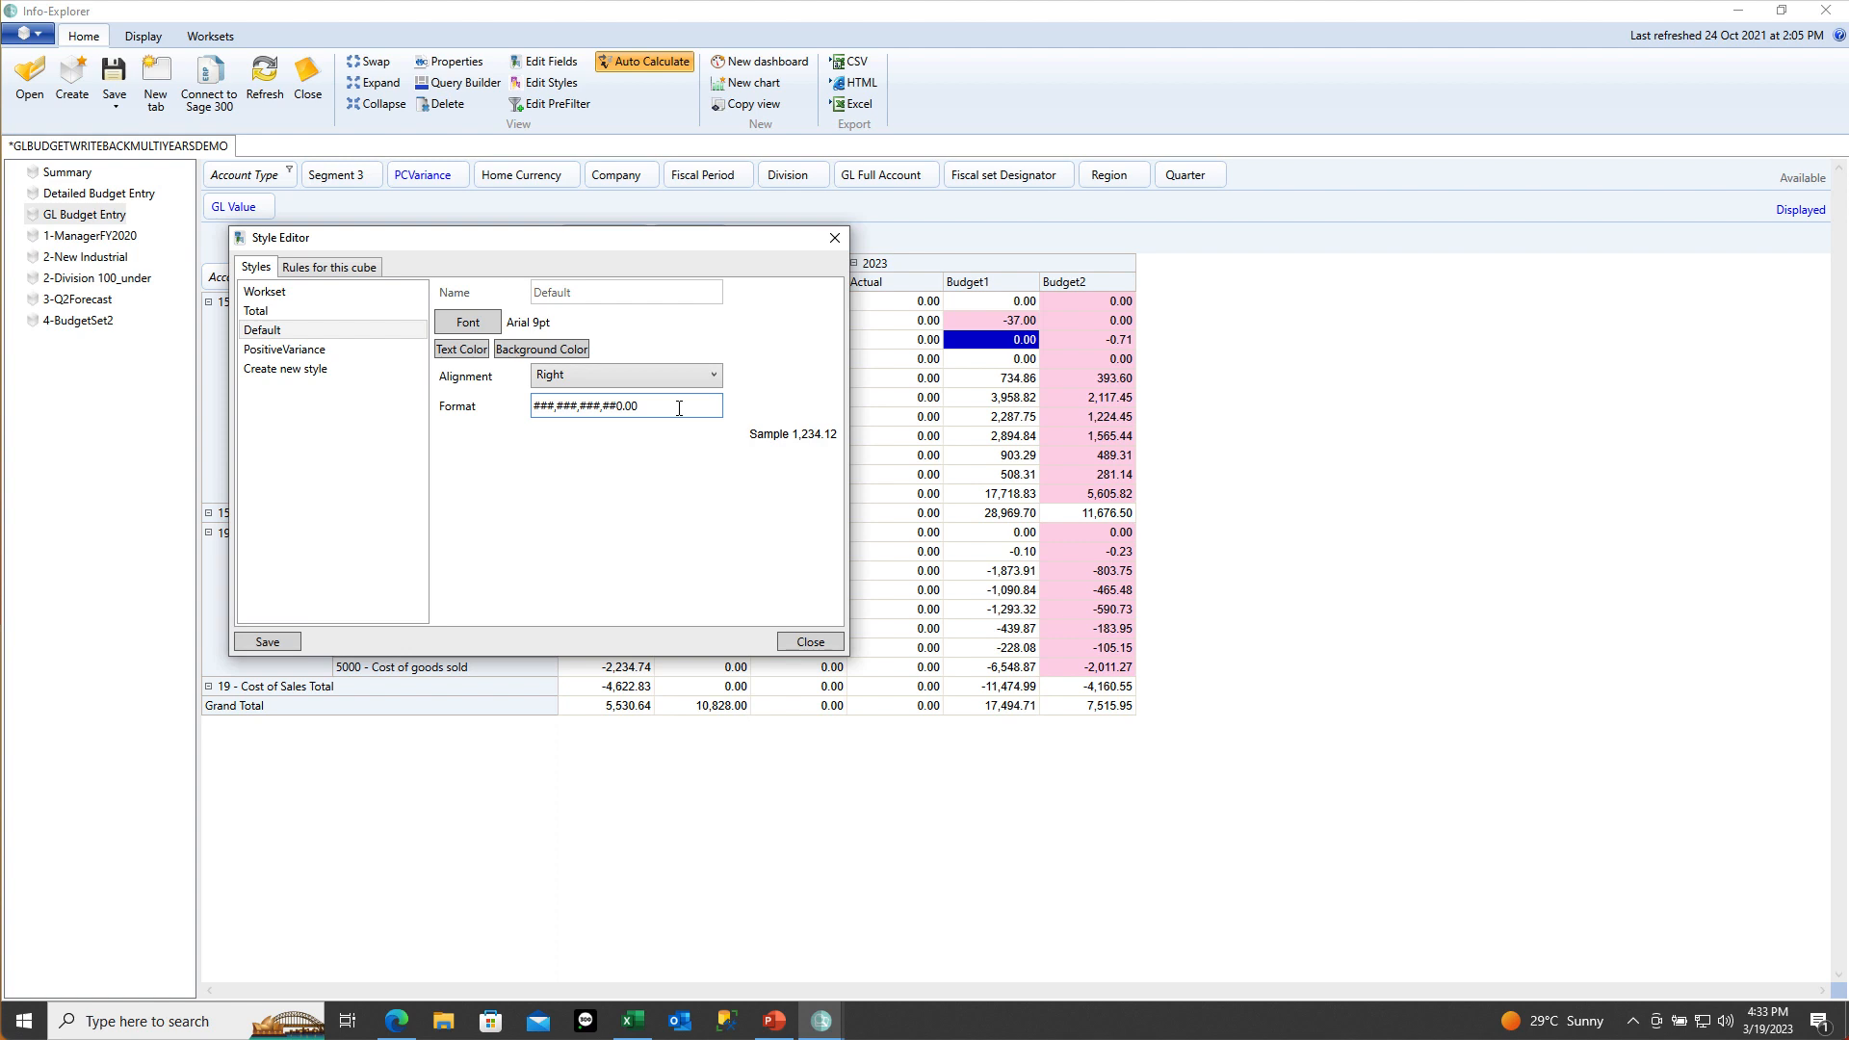
pyautogui.press('BackSpace')
pyautogui.press('BackSpace')
pyautogui.press('BackSpace')
pyautogui.click(252, 640)
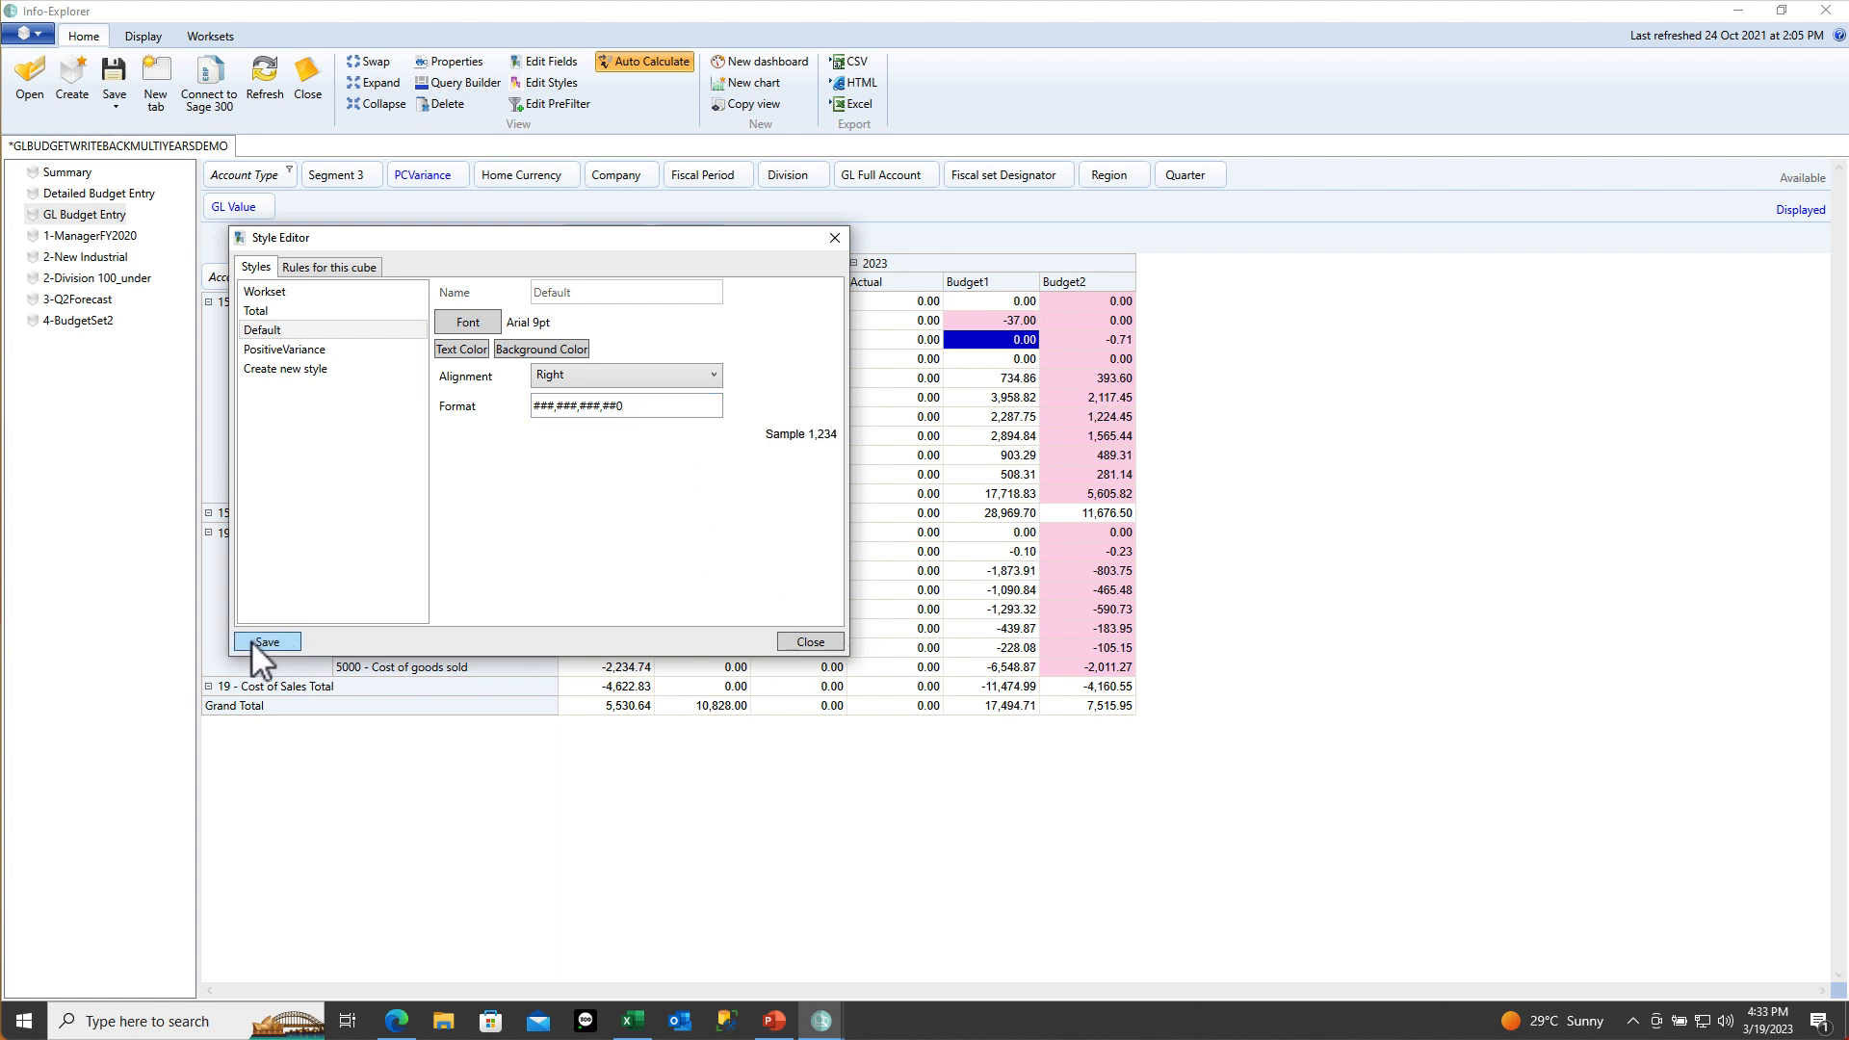
pyautogui.click(802, 641)
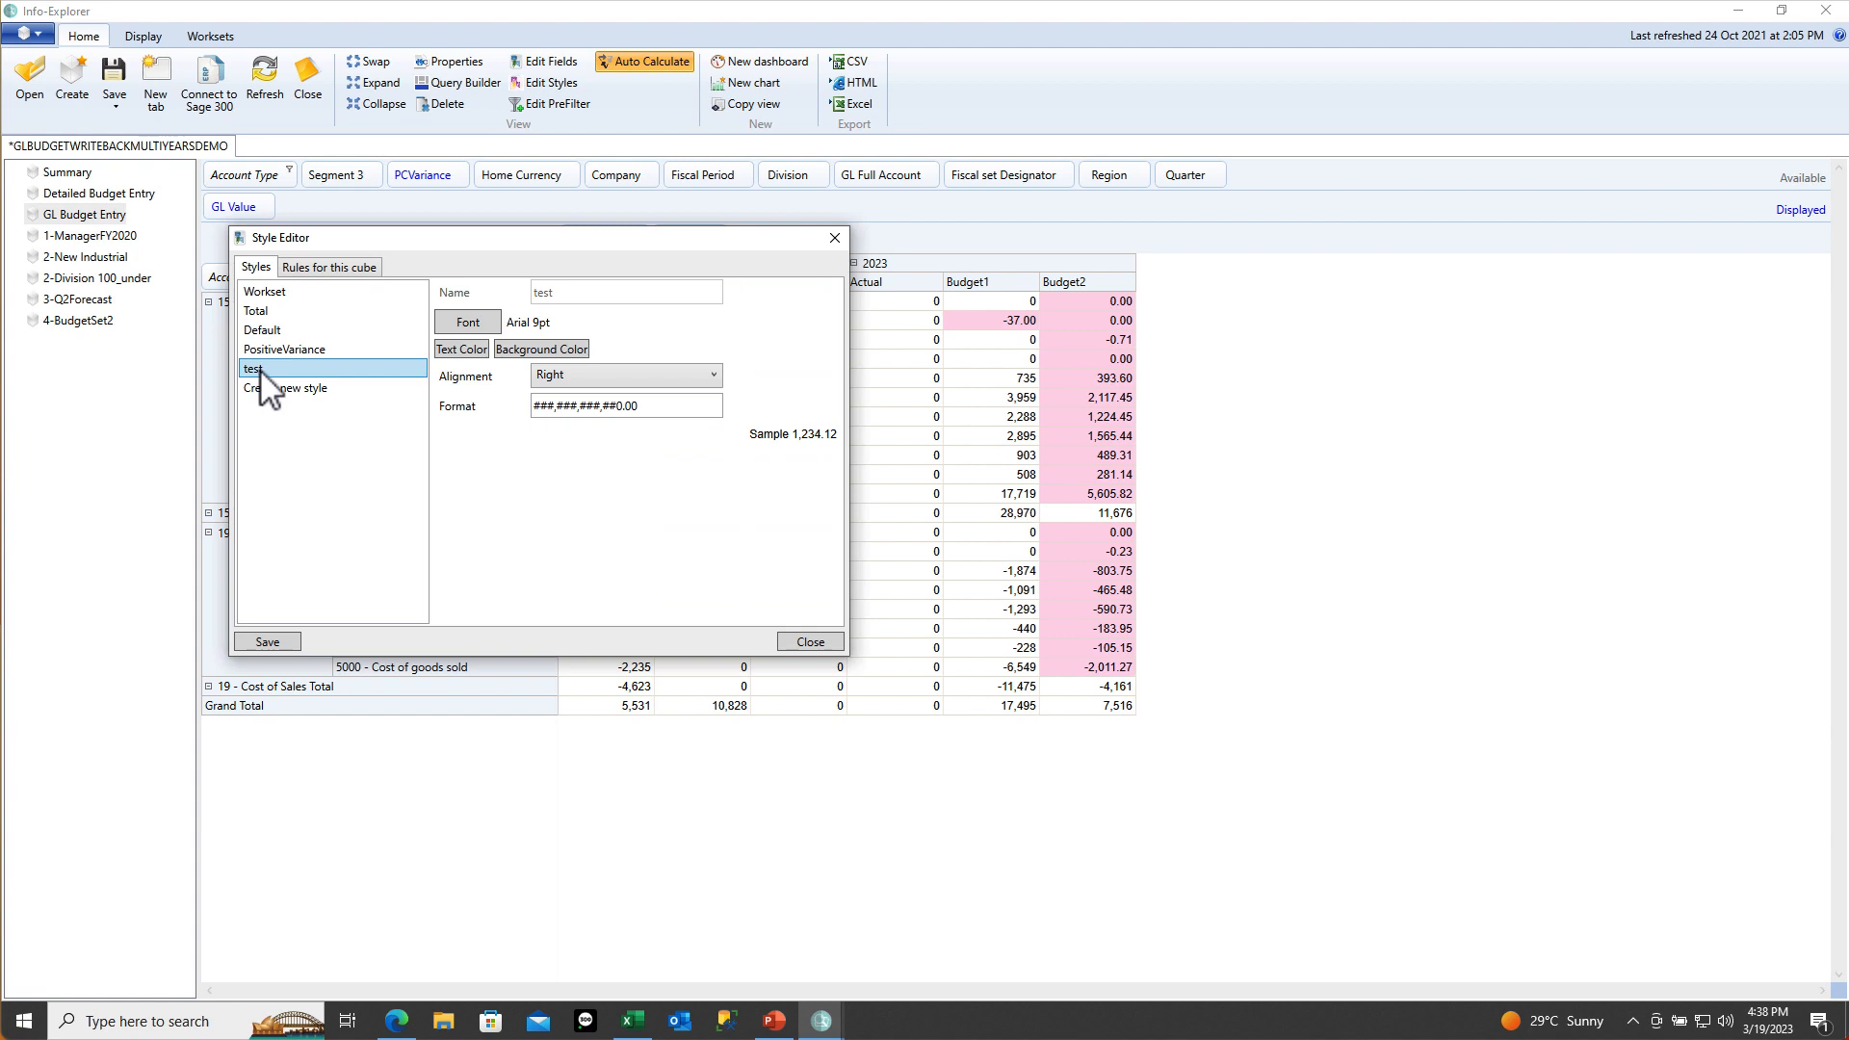
pyautogui.press('Delete')
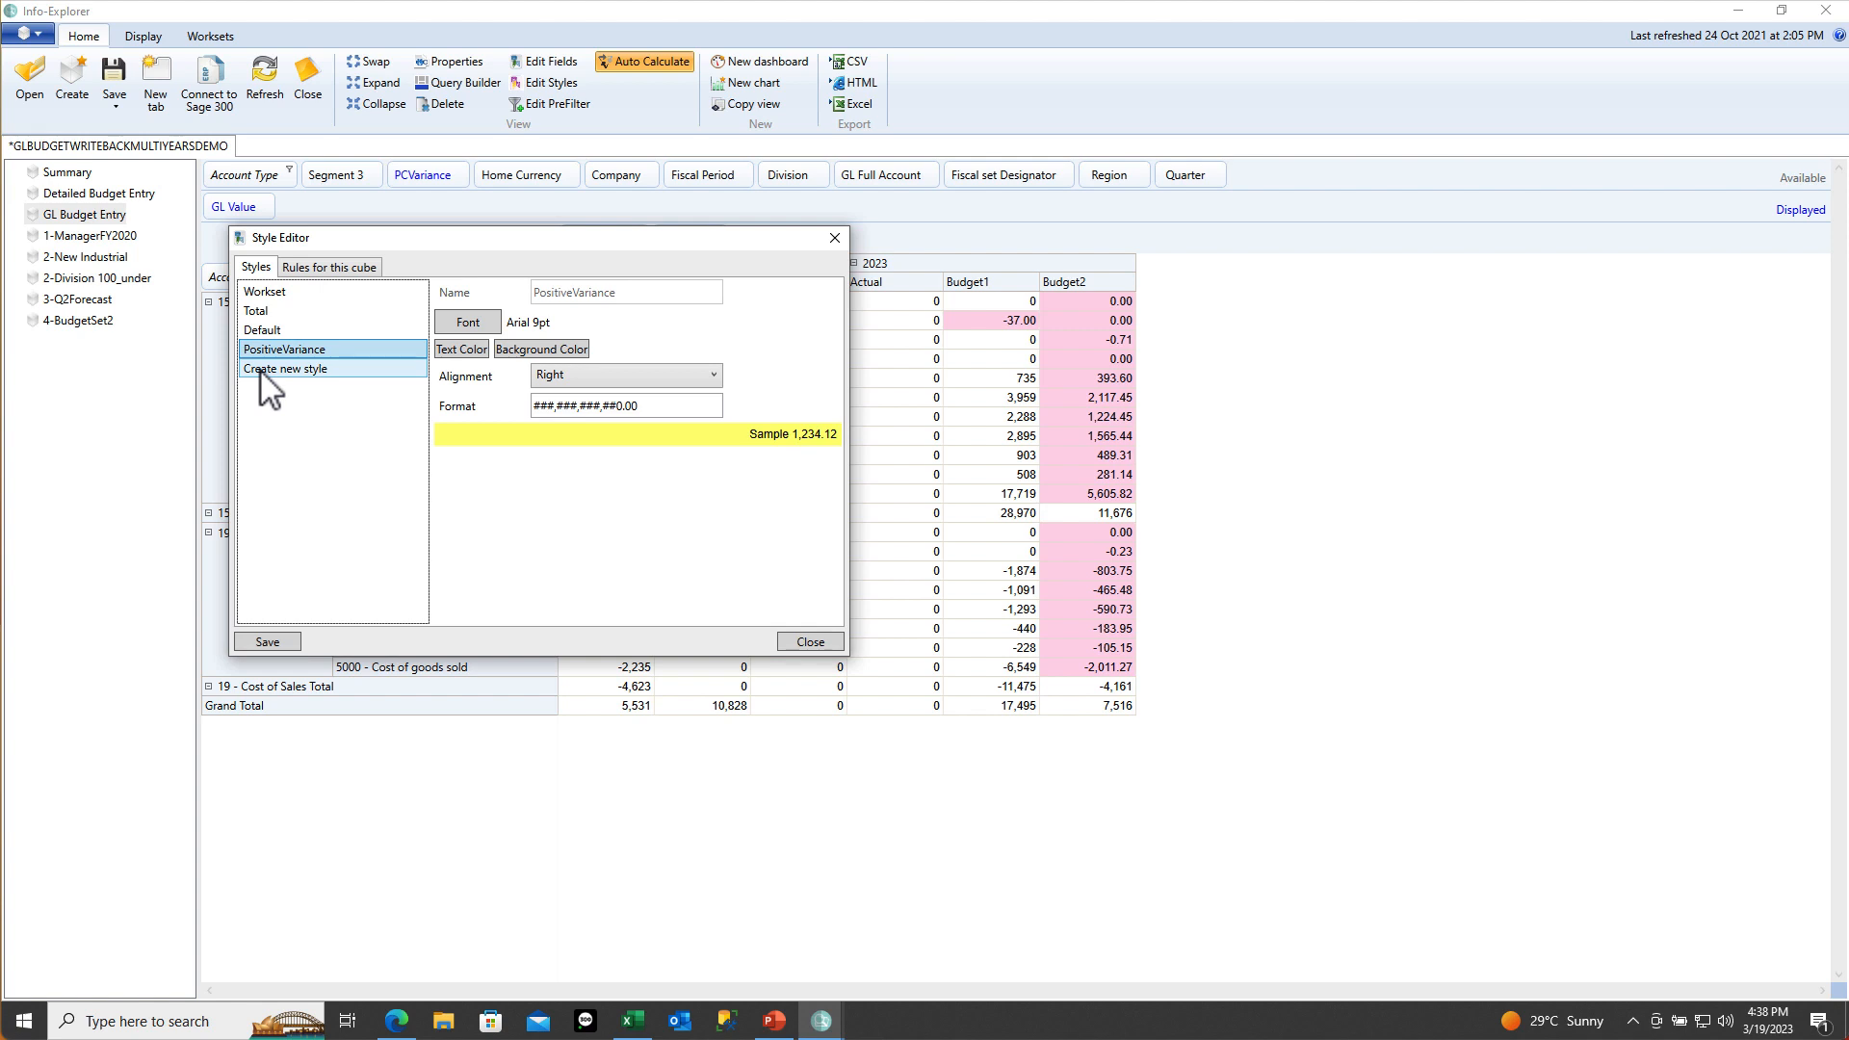
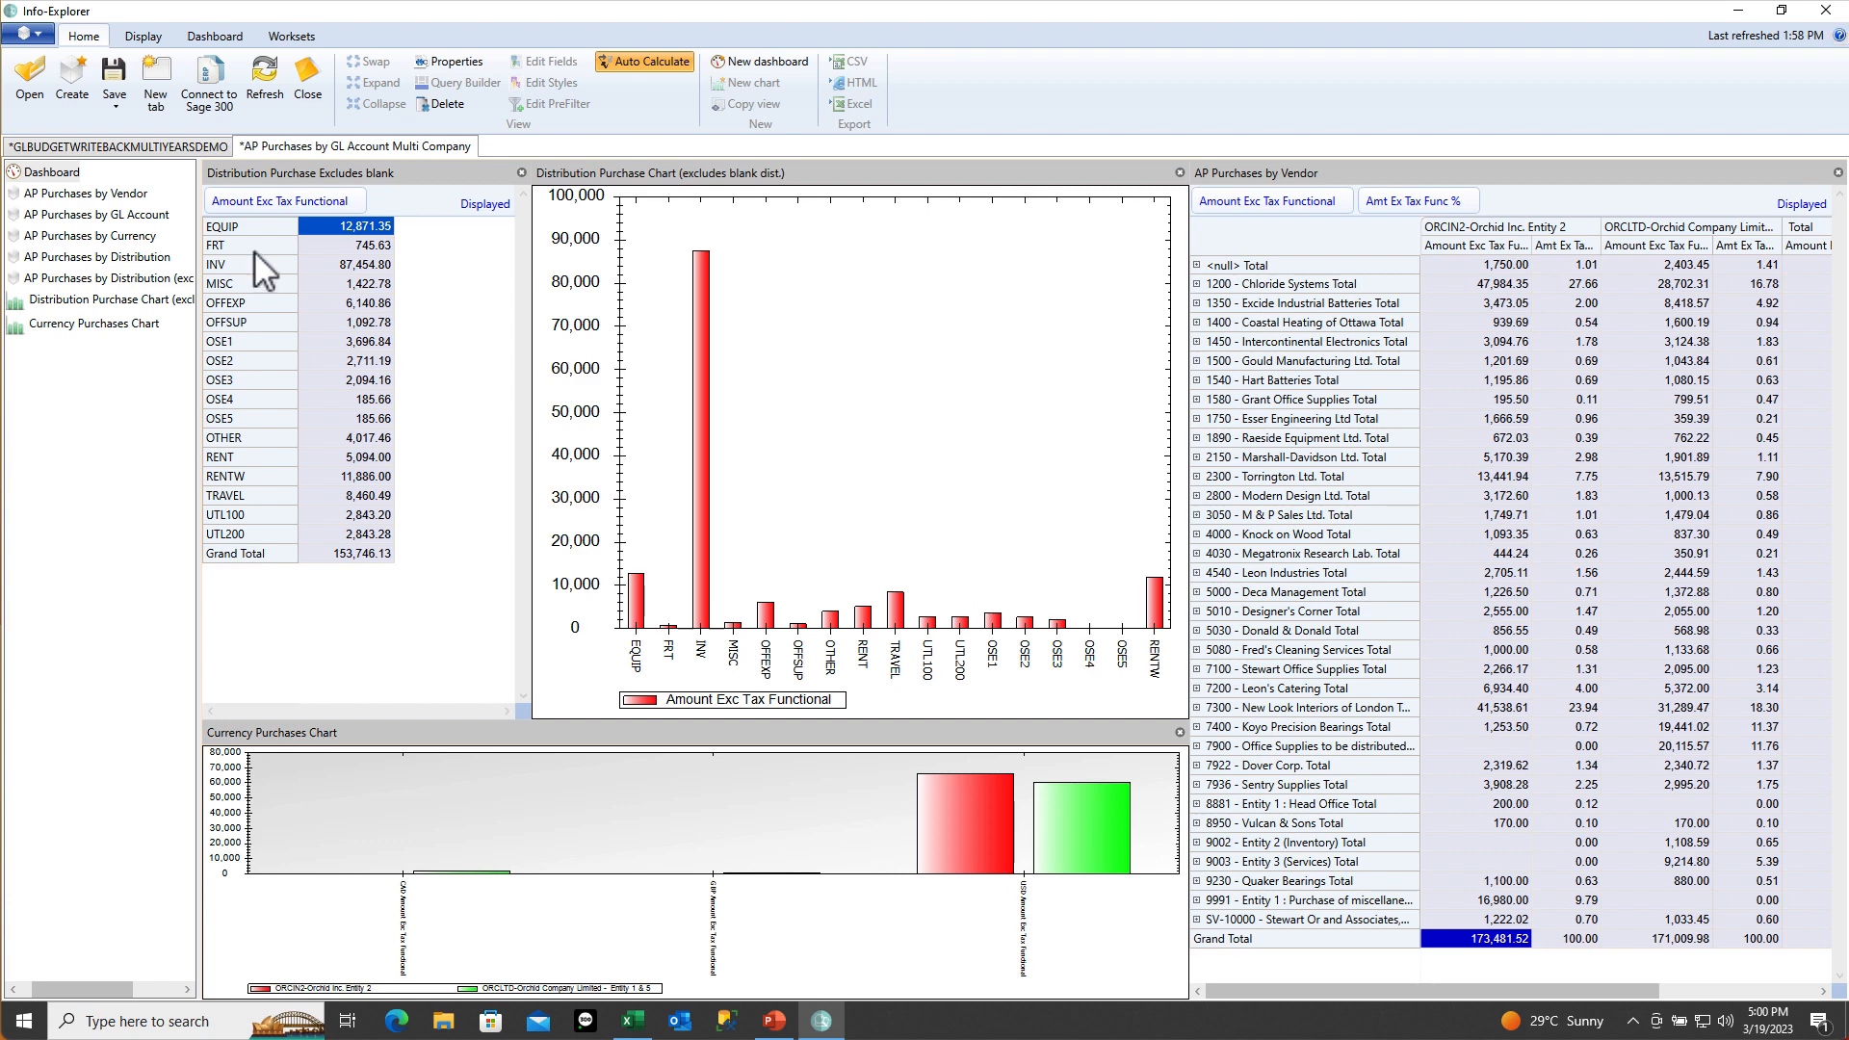
# Show the Distribution row header on the distribution purchase table
pyautogui.rightClick(402, 204)
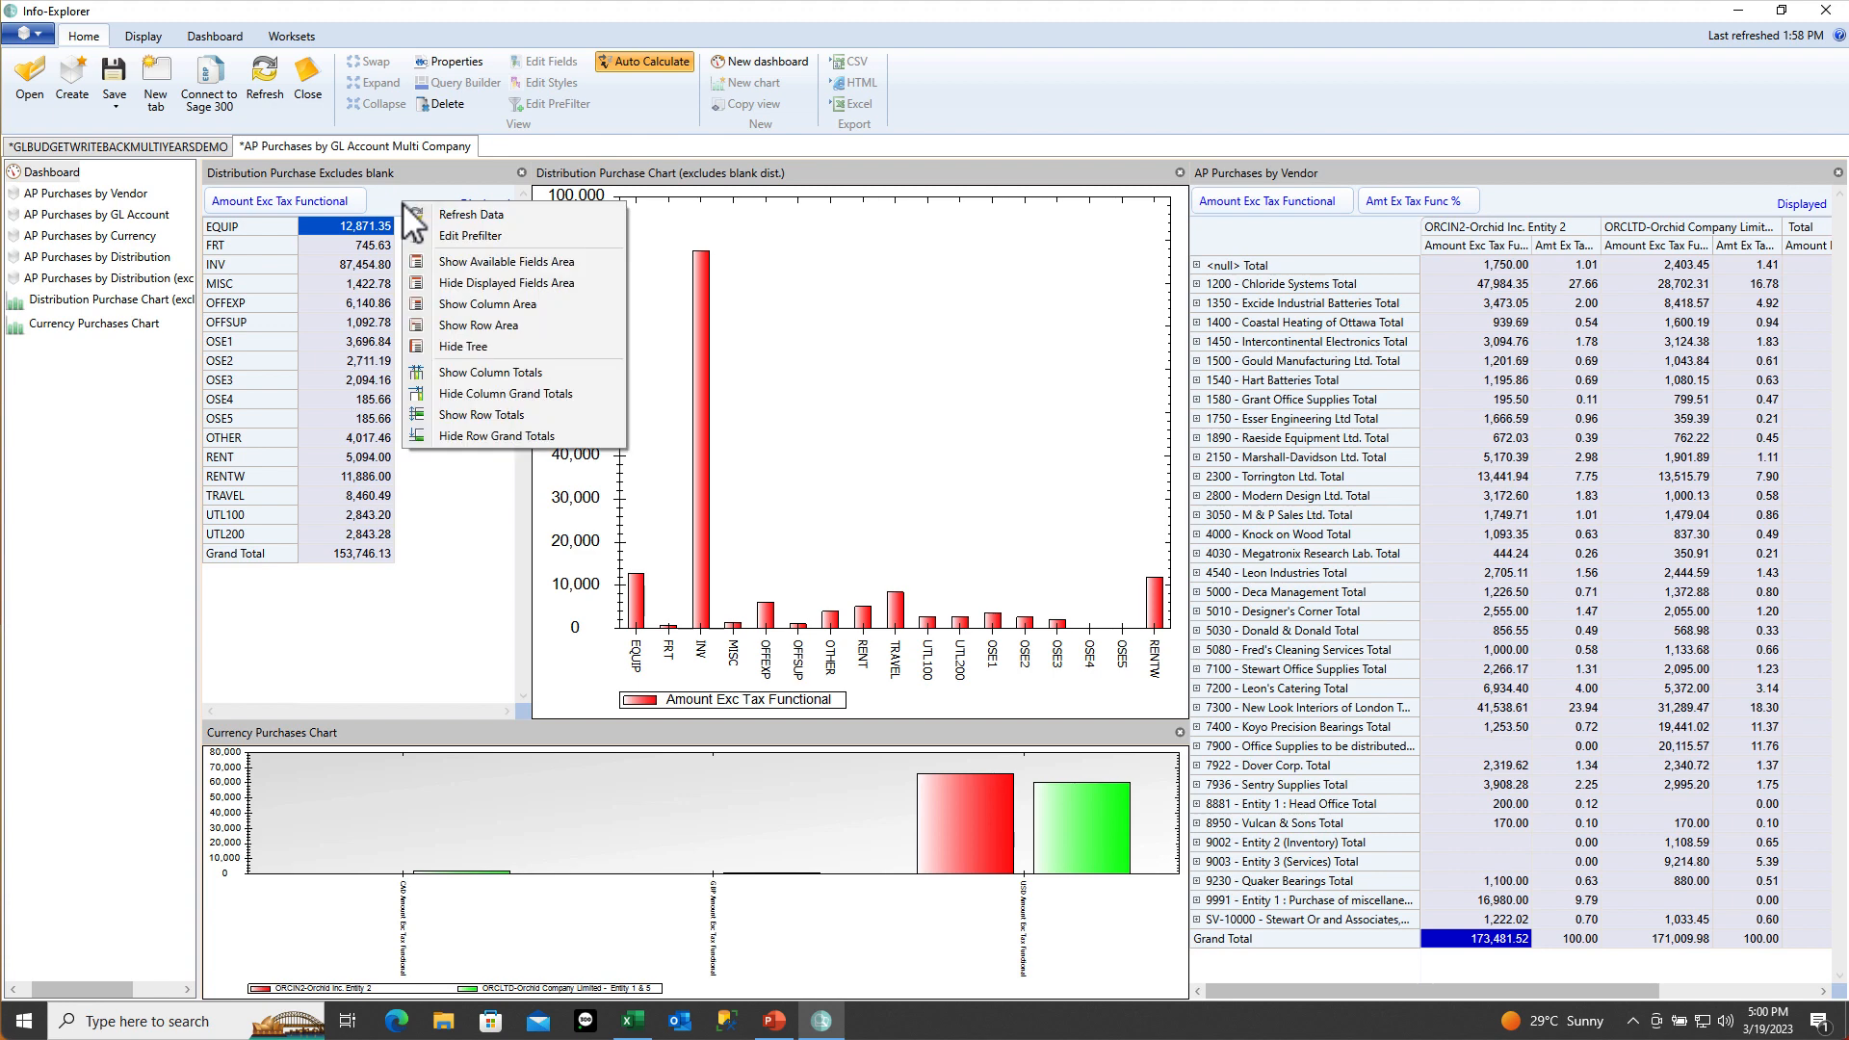
pyautogui.click(441, 262)
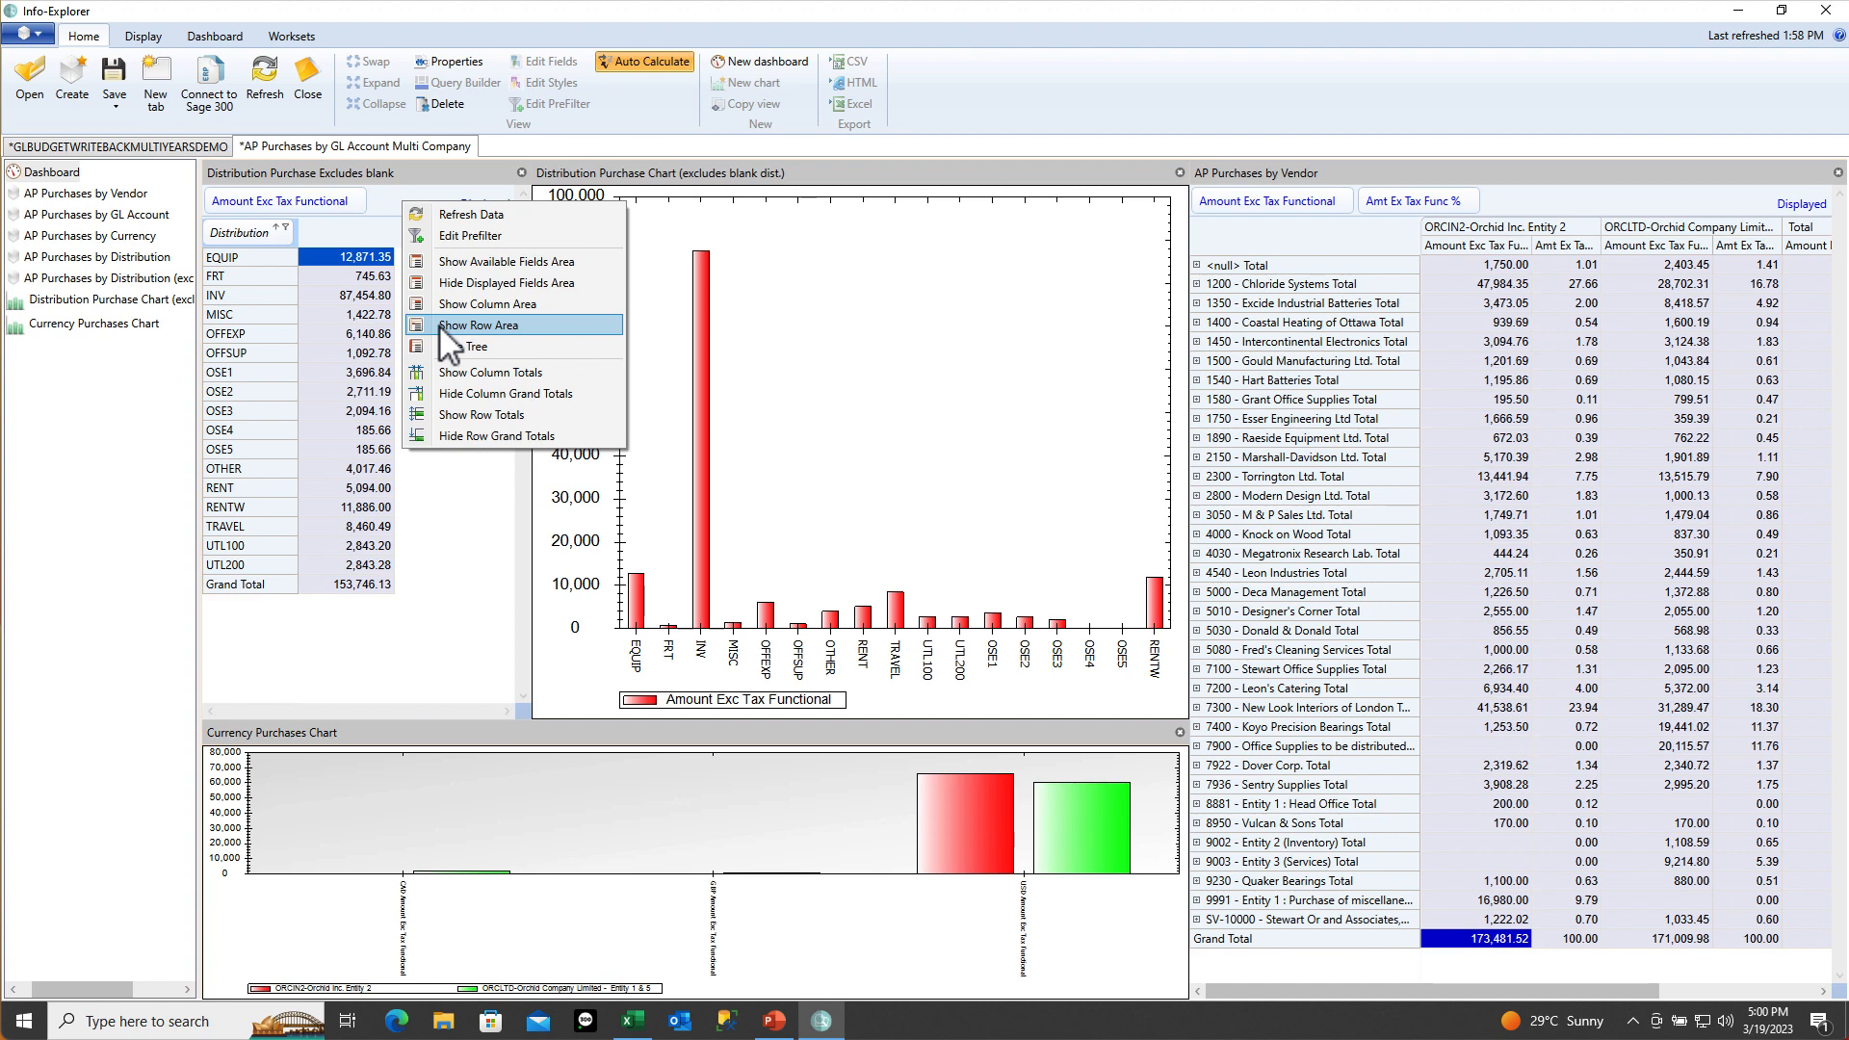
pyautogui.click(437, 324)
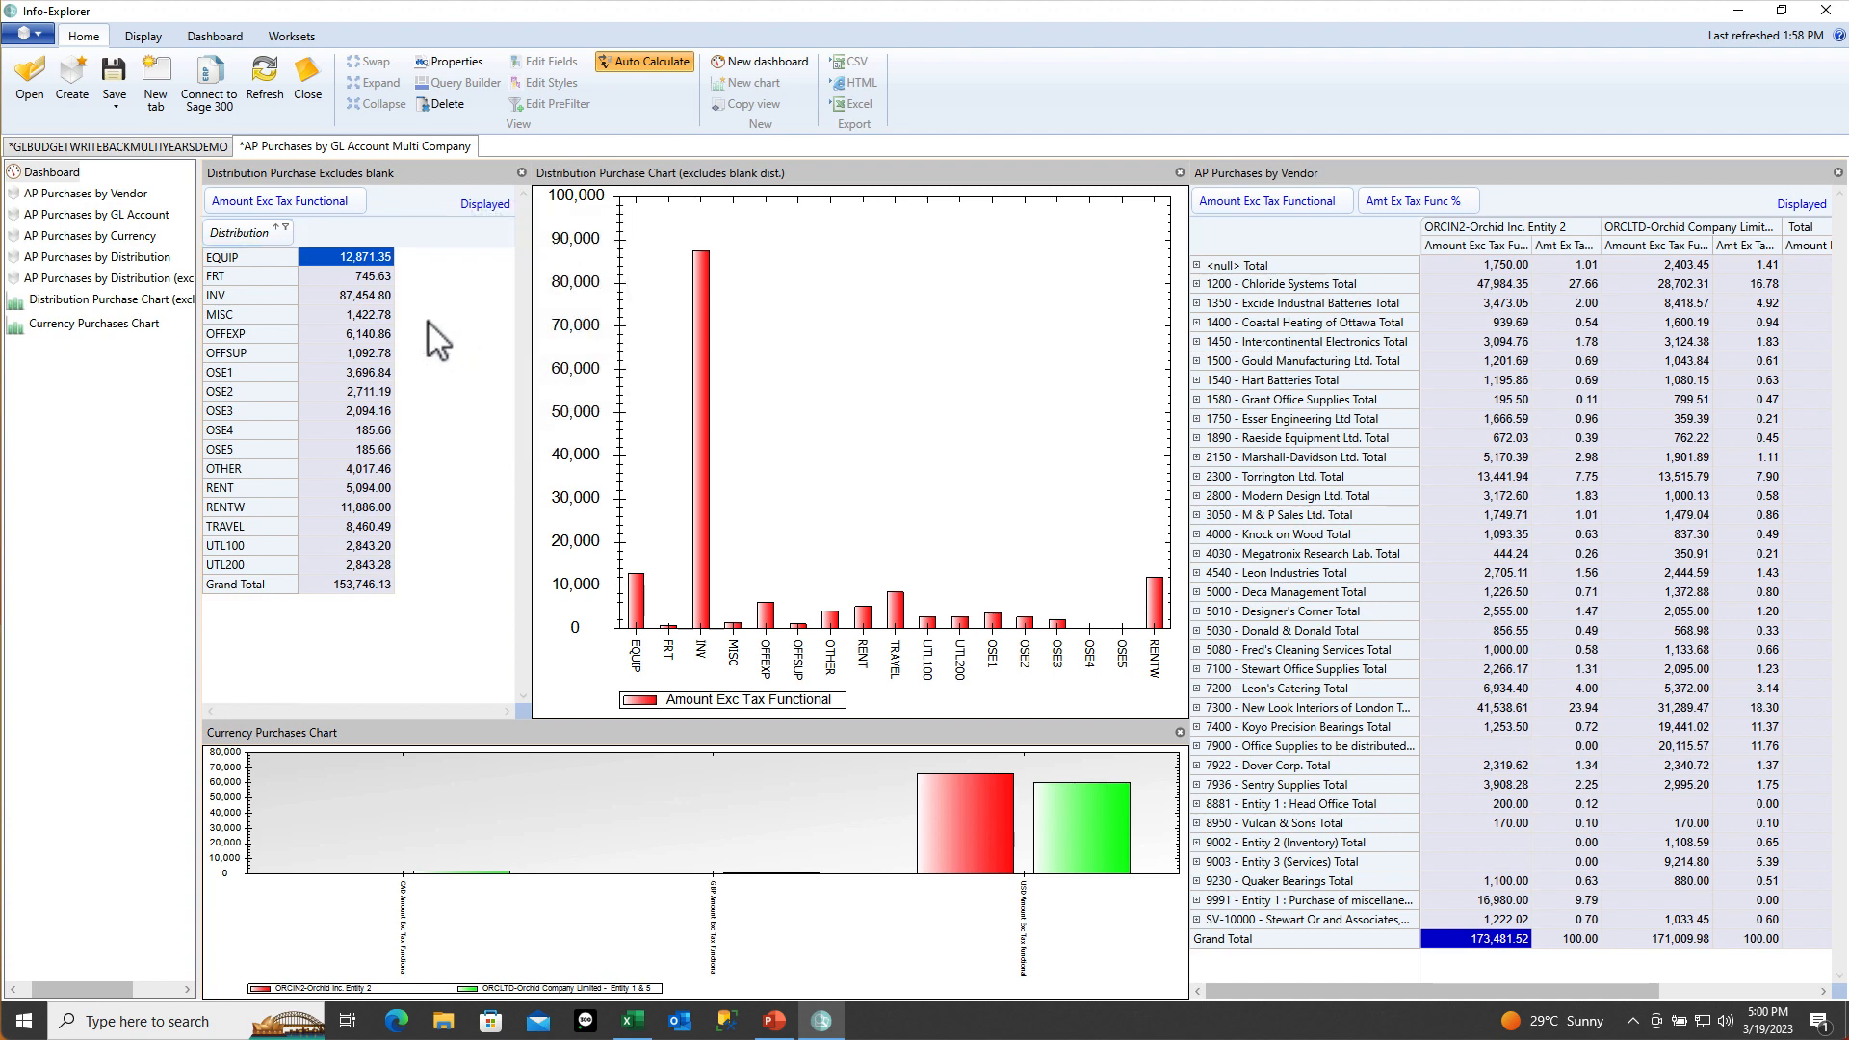
# Filter Distribution to INV and MISC, then restore Show All so every code is listed
pyautogui.click(285, 228)
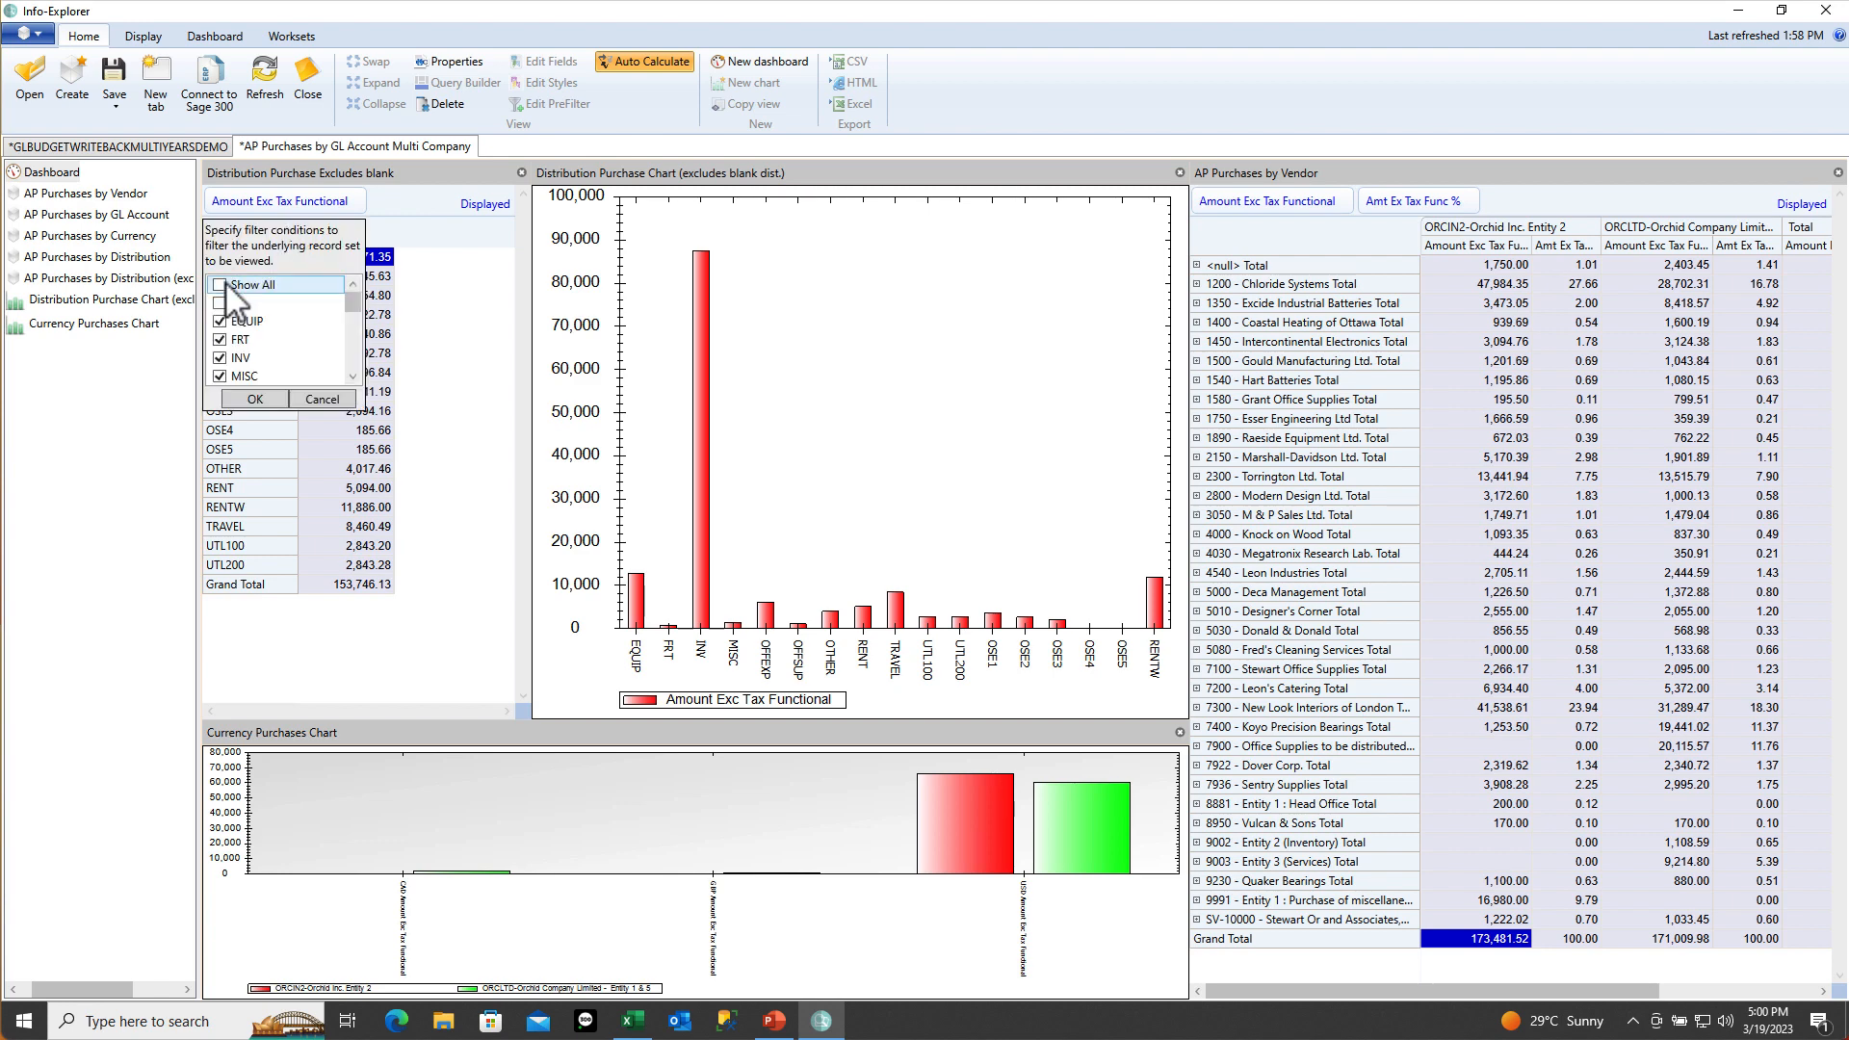
pyautogui.click(219, 360)
pyautogui.click(221, 375)
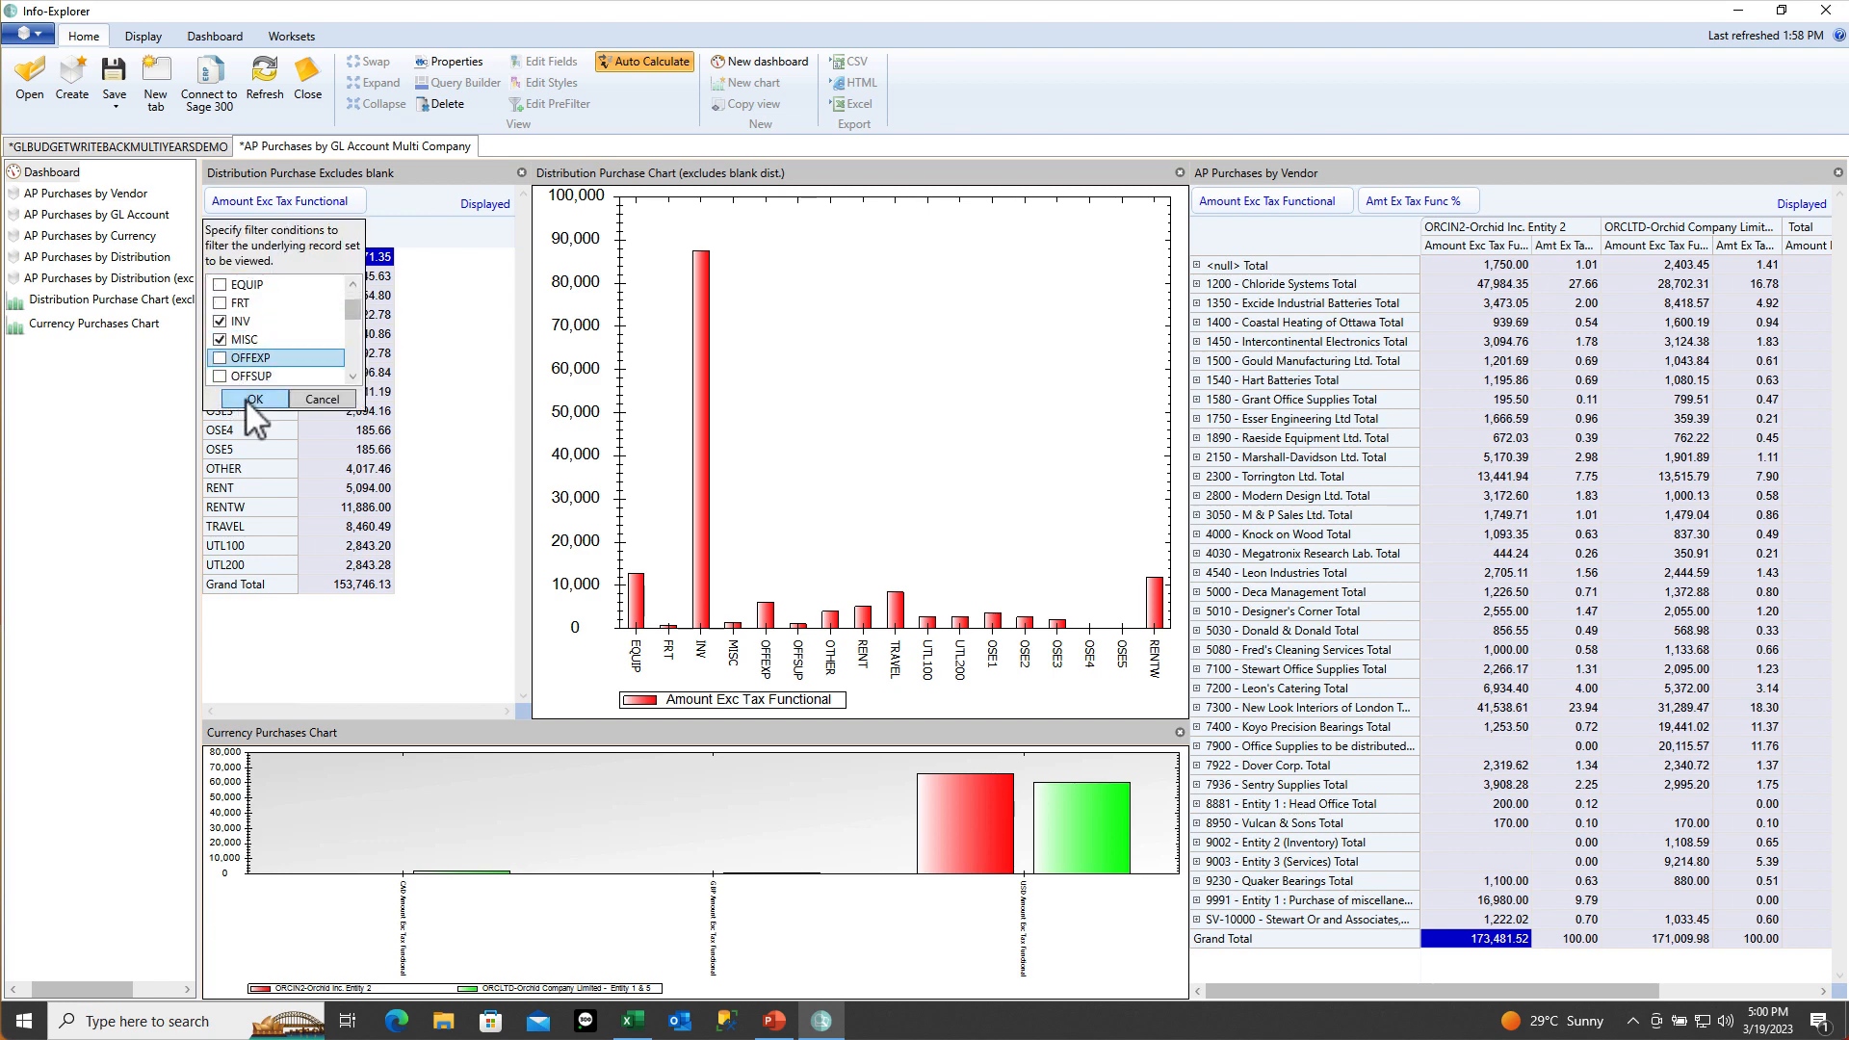
pyautogui.click(249, 398)
pyautogui.click(287, 229)
pyautogui.click(221, 285)
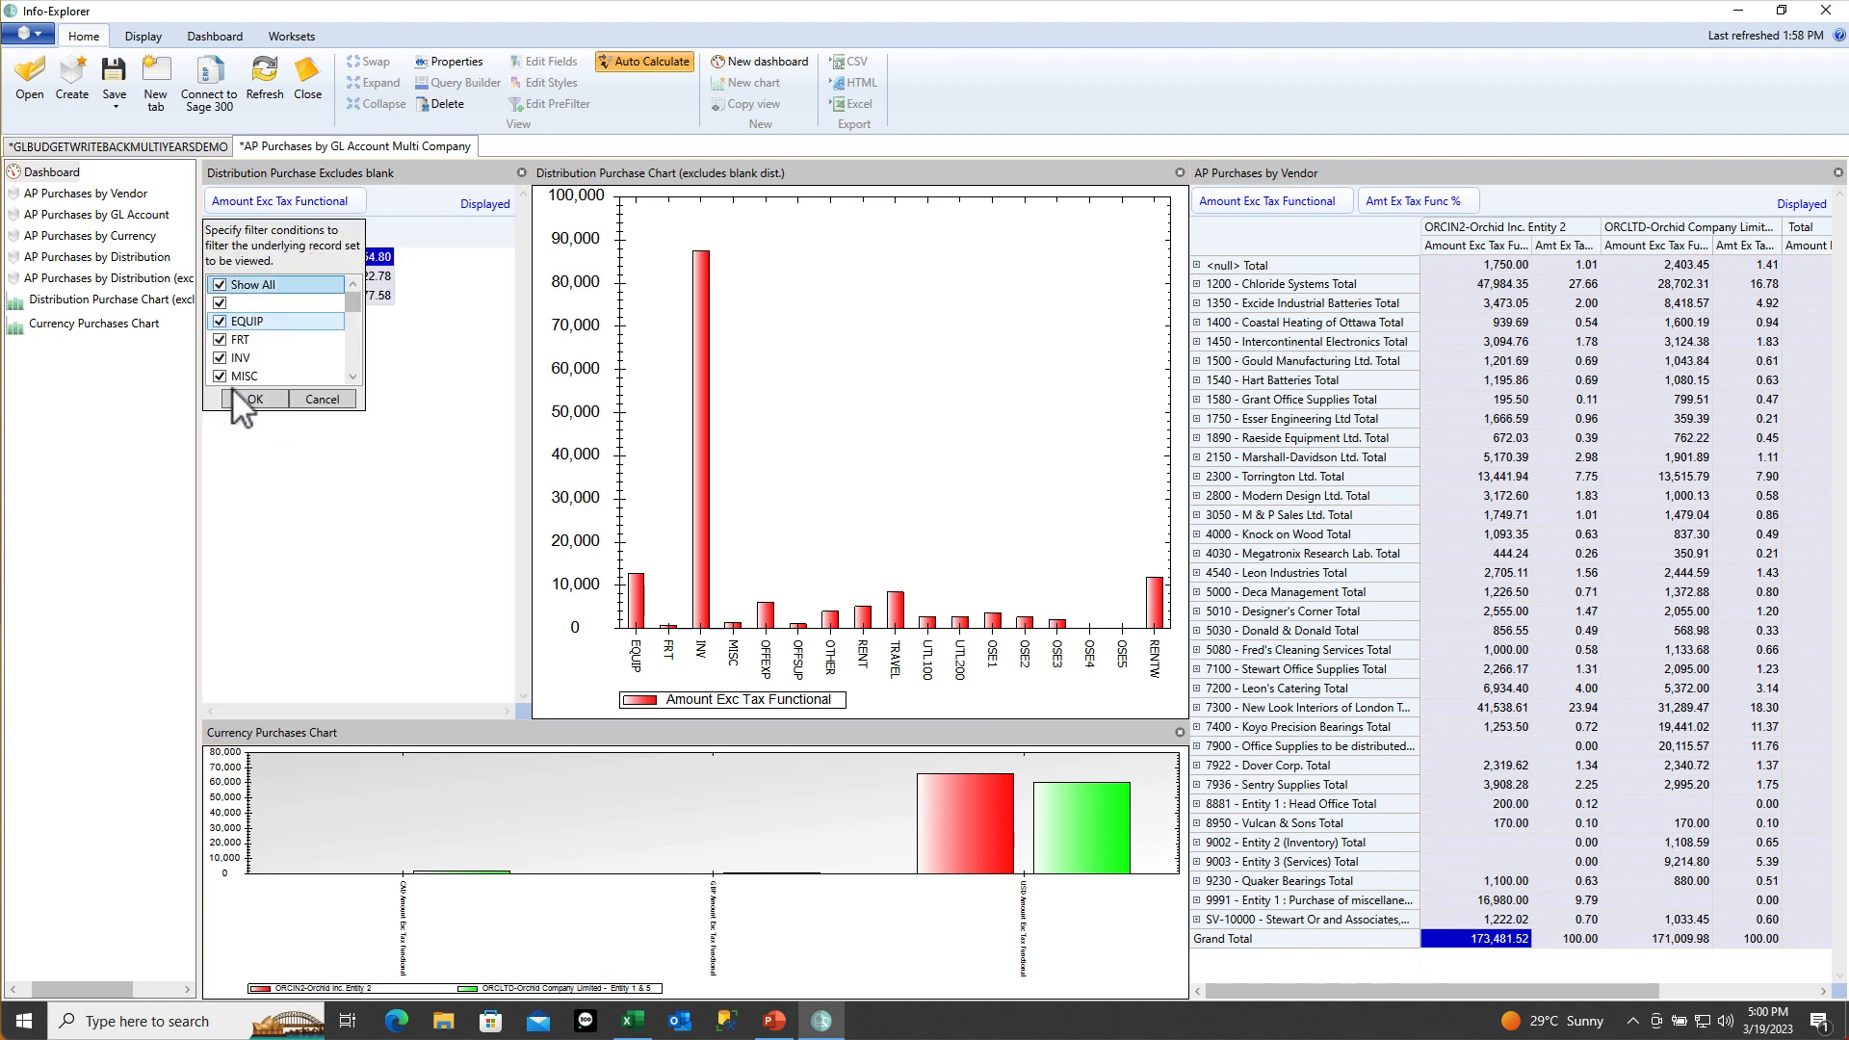
pyautogui.click(254, 399)
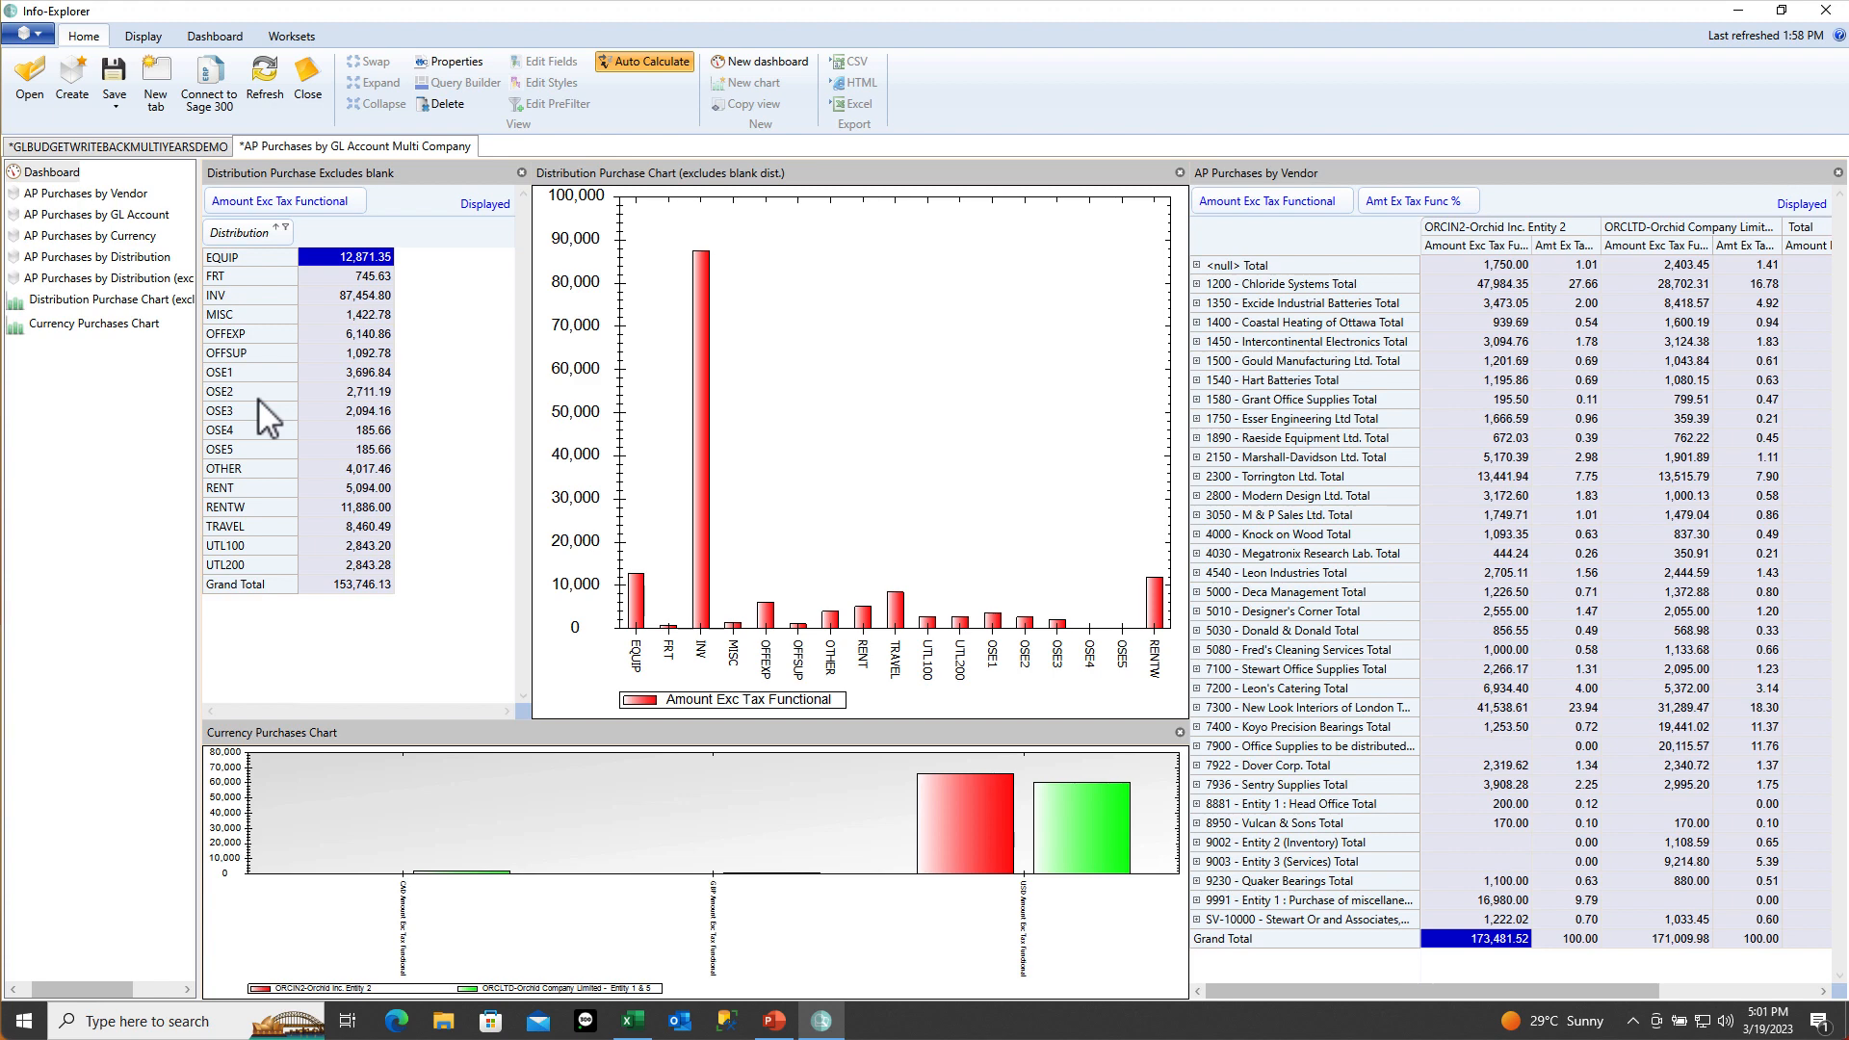
# Replace the vendor panel with AP Purchases by Distribution and untick its O-code prefilter
pyautogui.click(1838, 174)
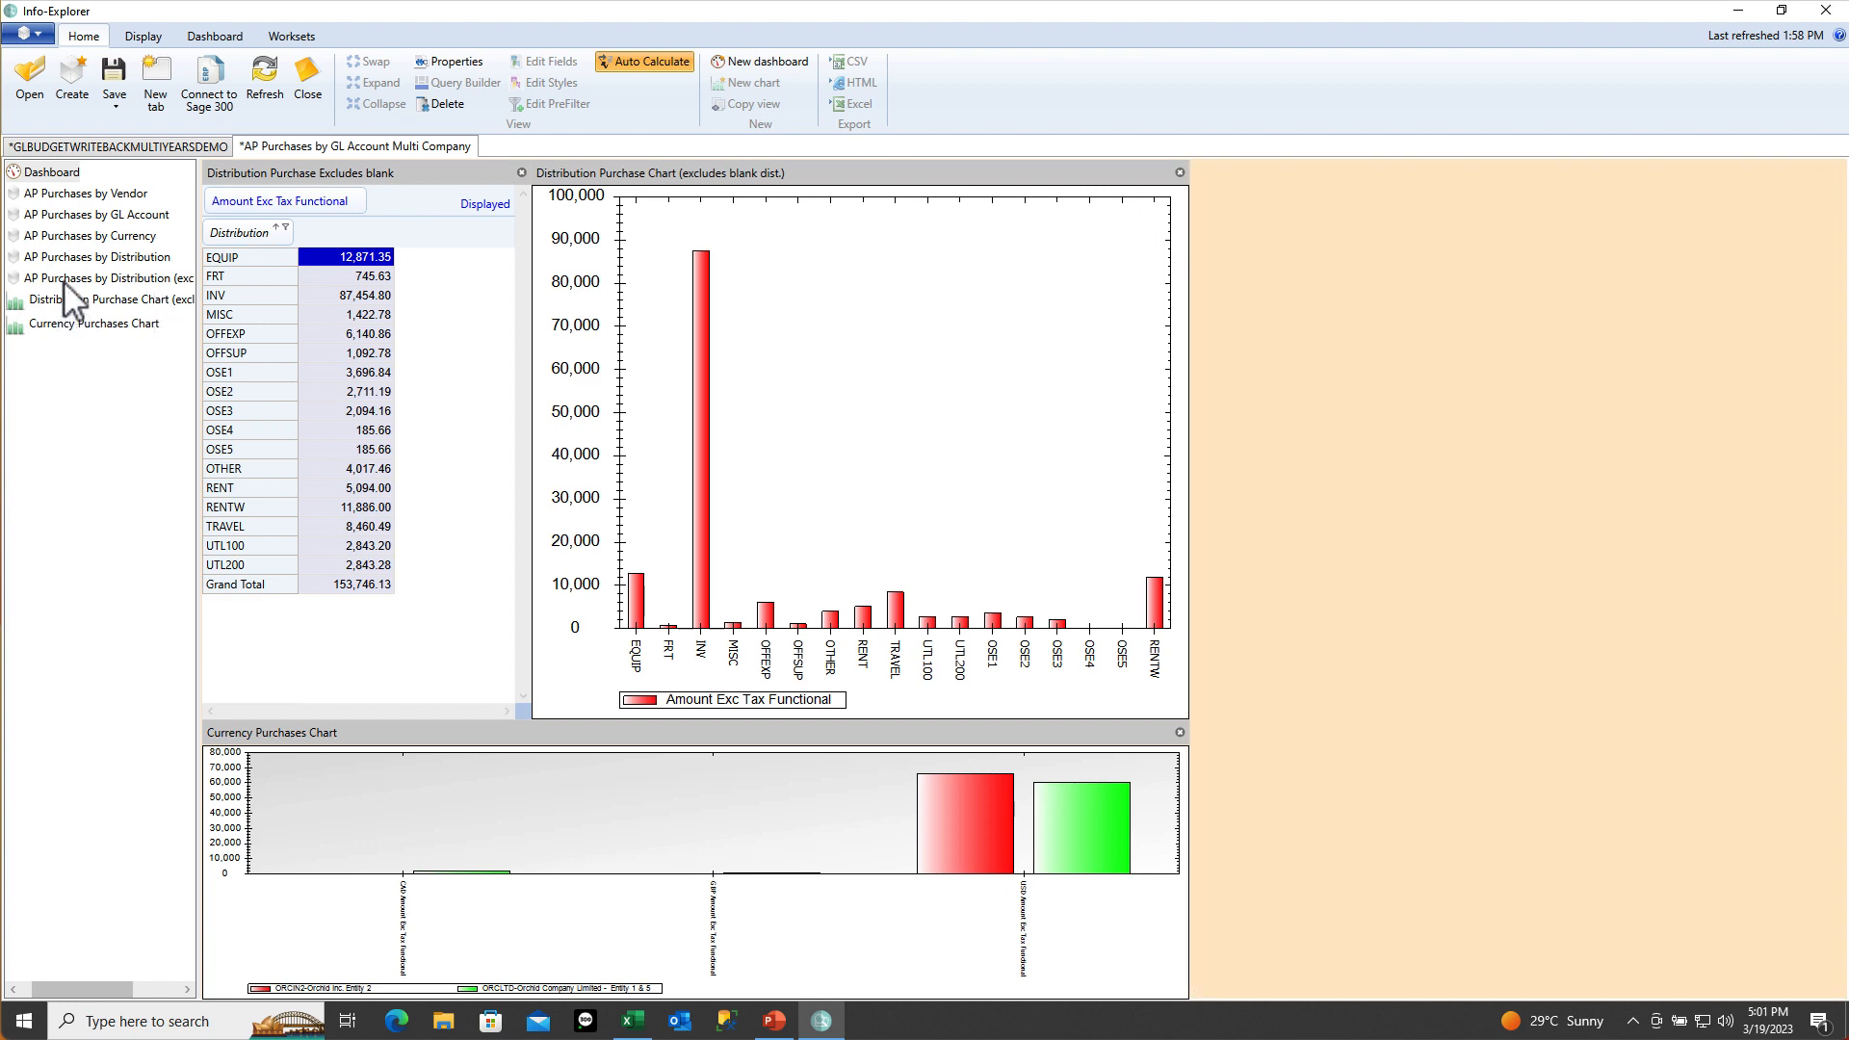
pyautogui.moveTo(63, 281); pyautogui.dragTo(1721, 487)
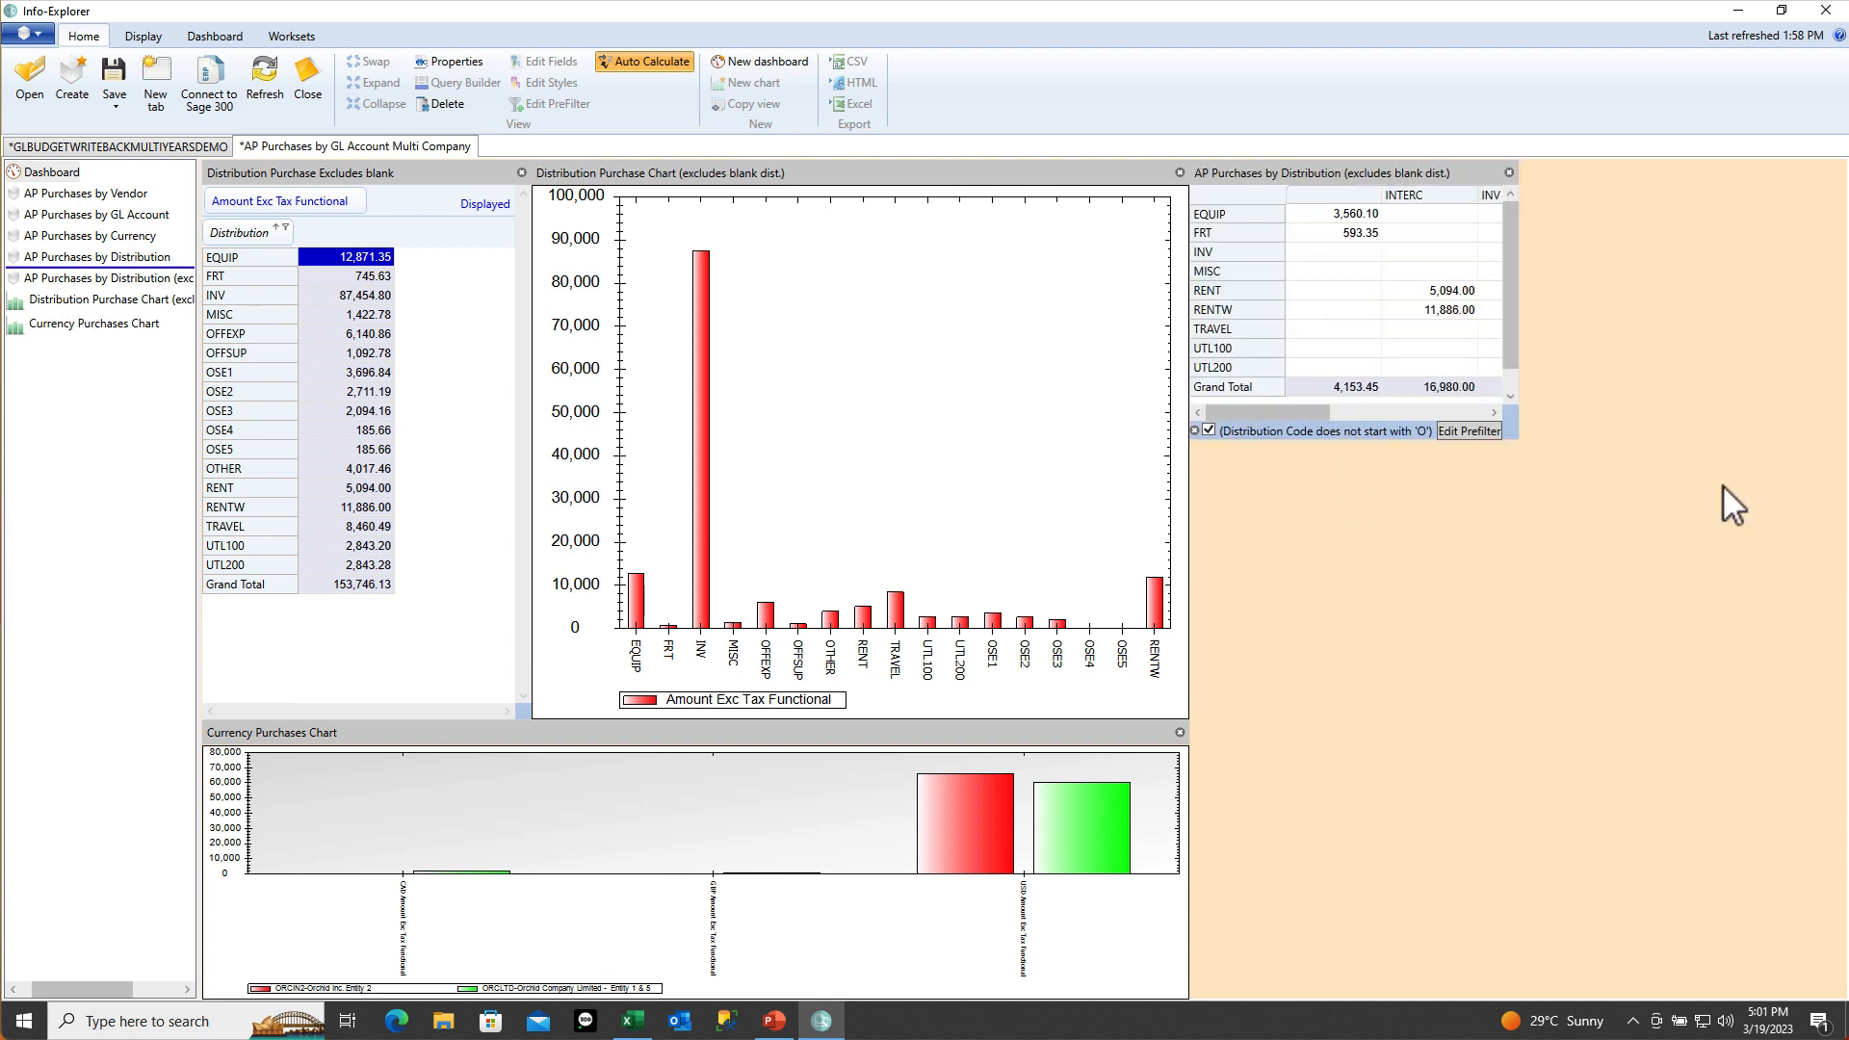
pyautogui.click(1207, 430)
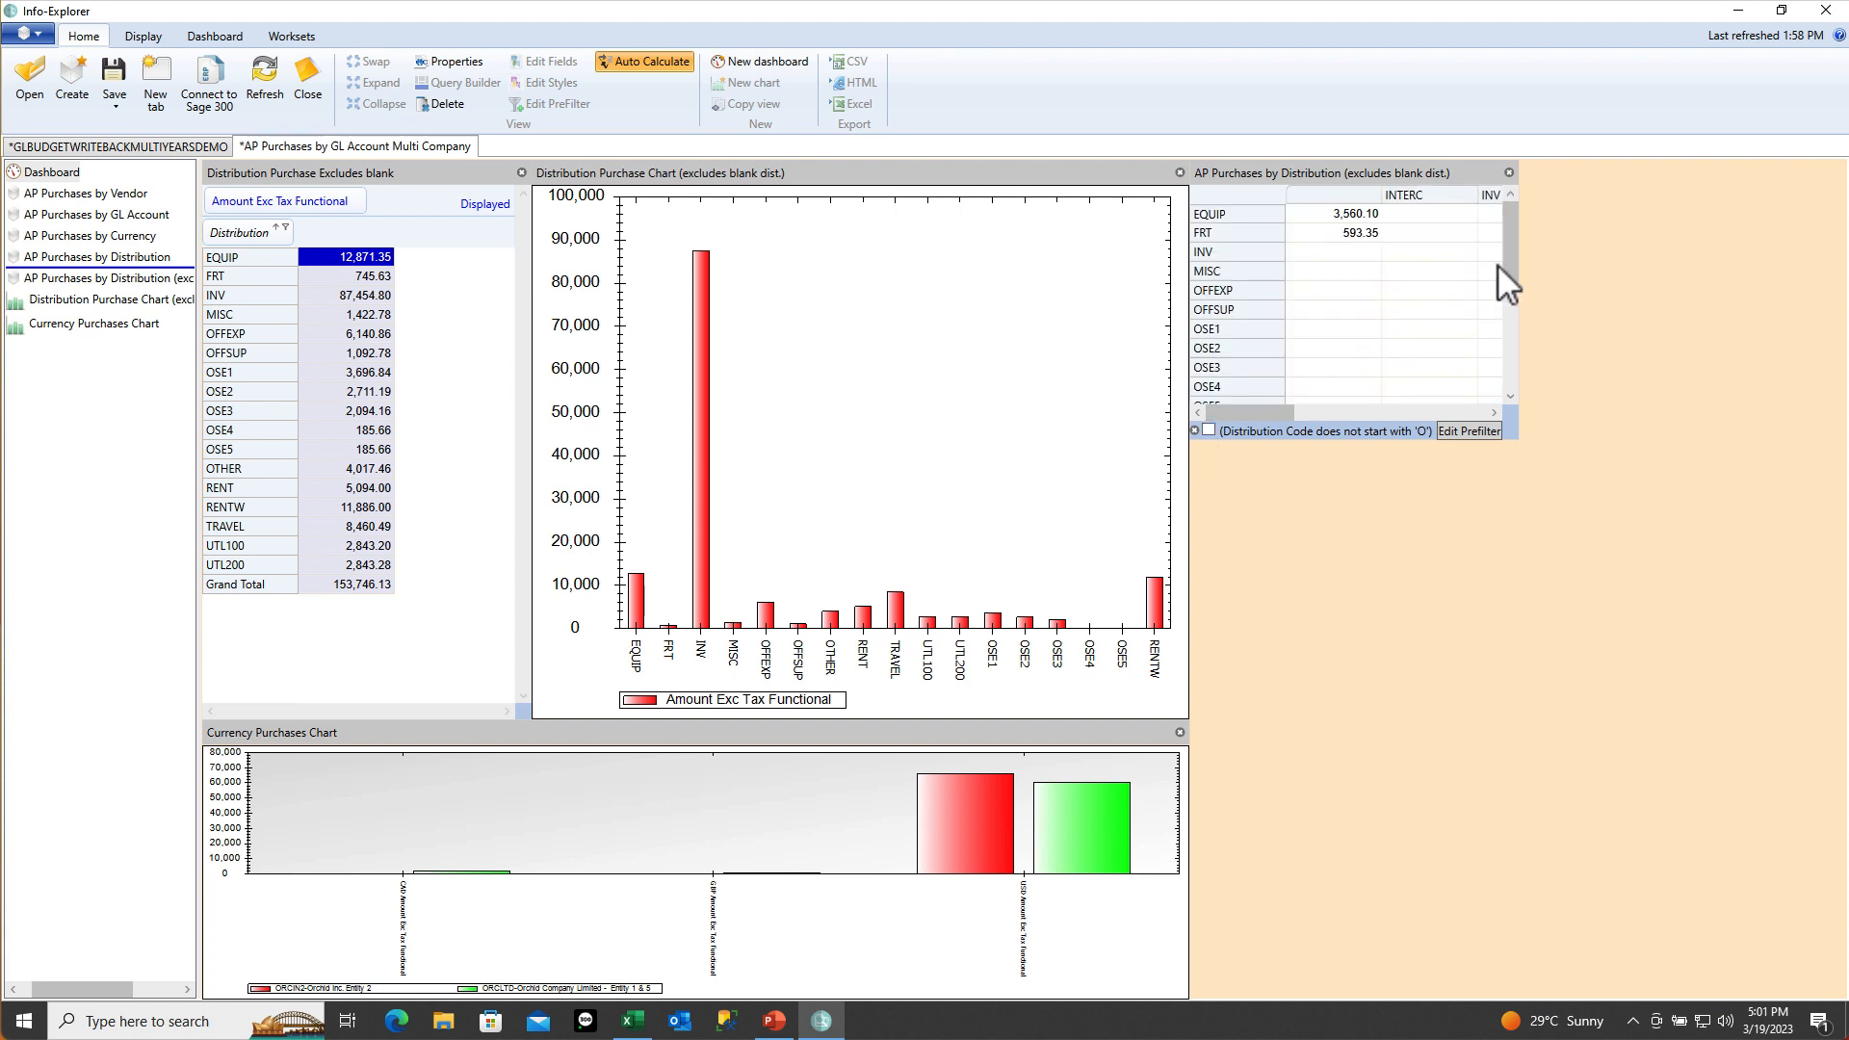
# Enlarge the distribution pivot to 2x3 and include the O-code distributions again
pyautogui.moveTo(1506, 263); pyautogui.dragTo(1523, 216)
pyautogui.moveTo(1458, 171)
pyautogui.click(1519, 183)
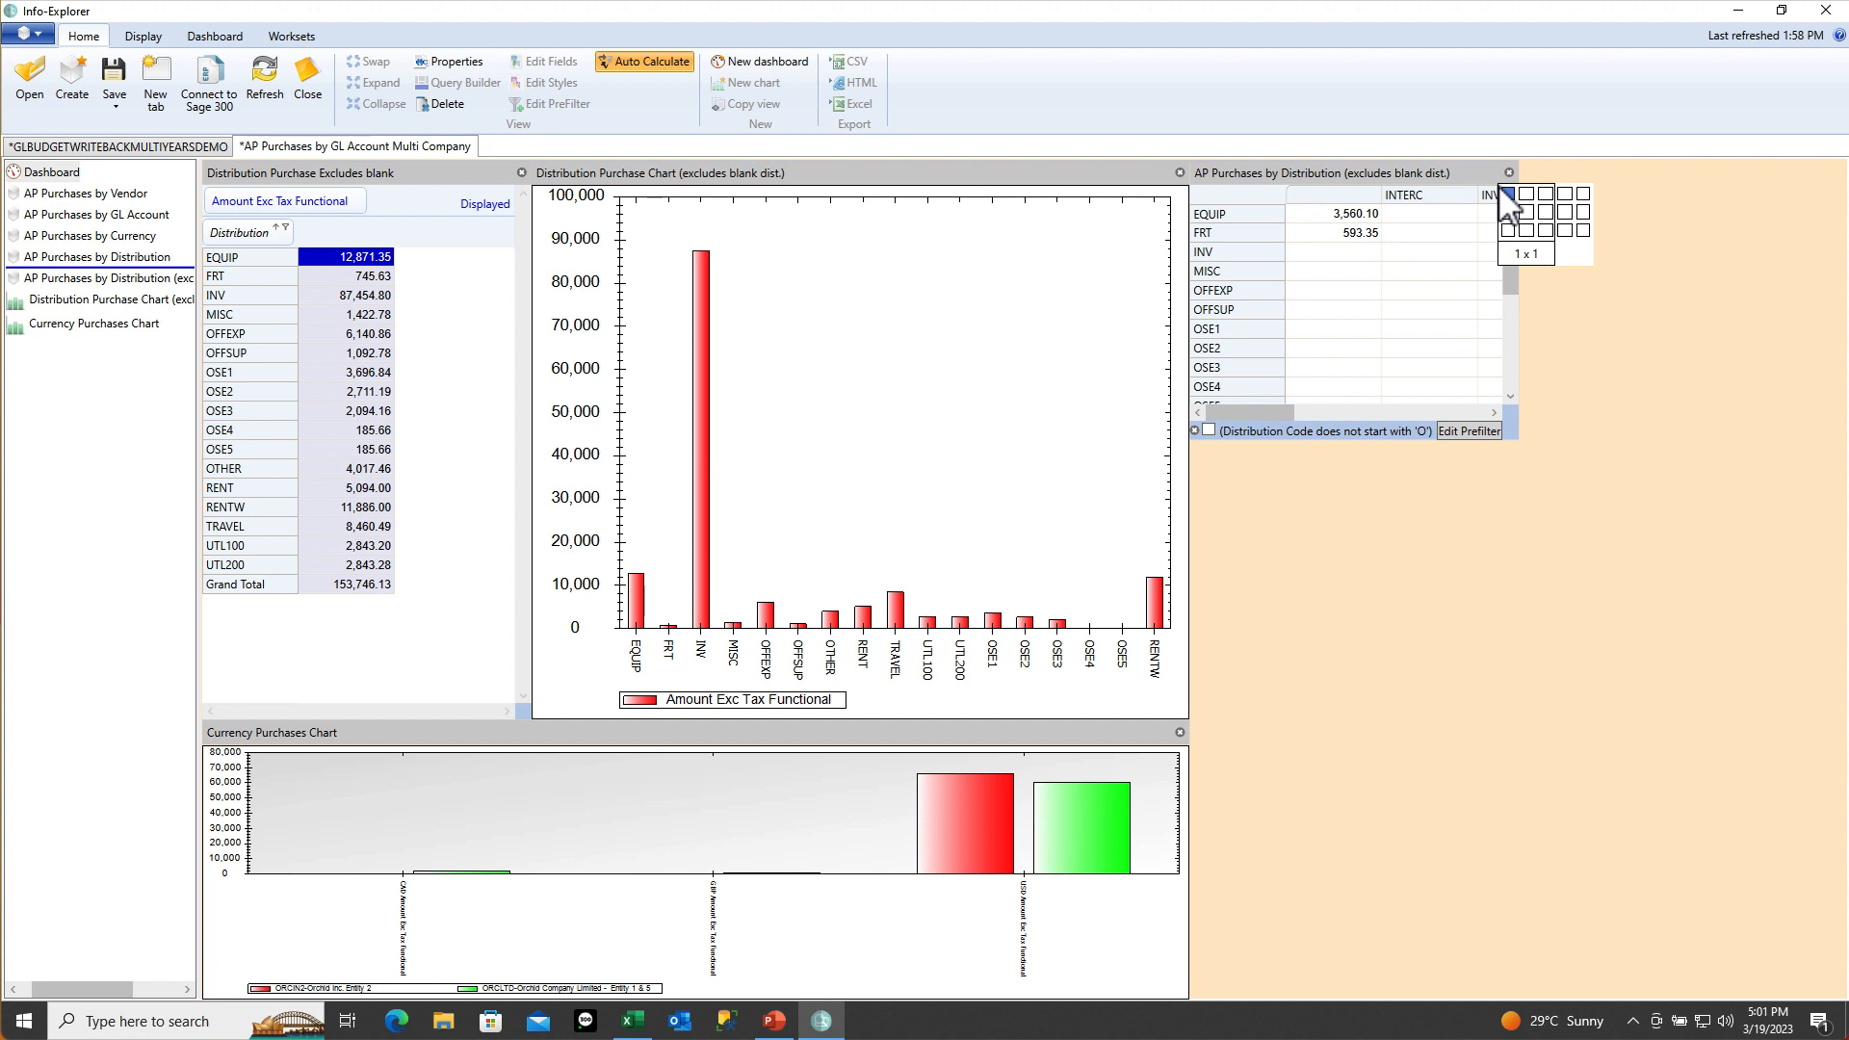
pyautogui.click(1526, 234)
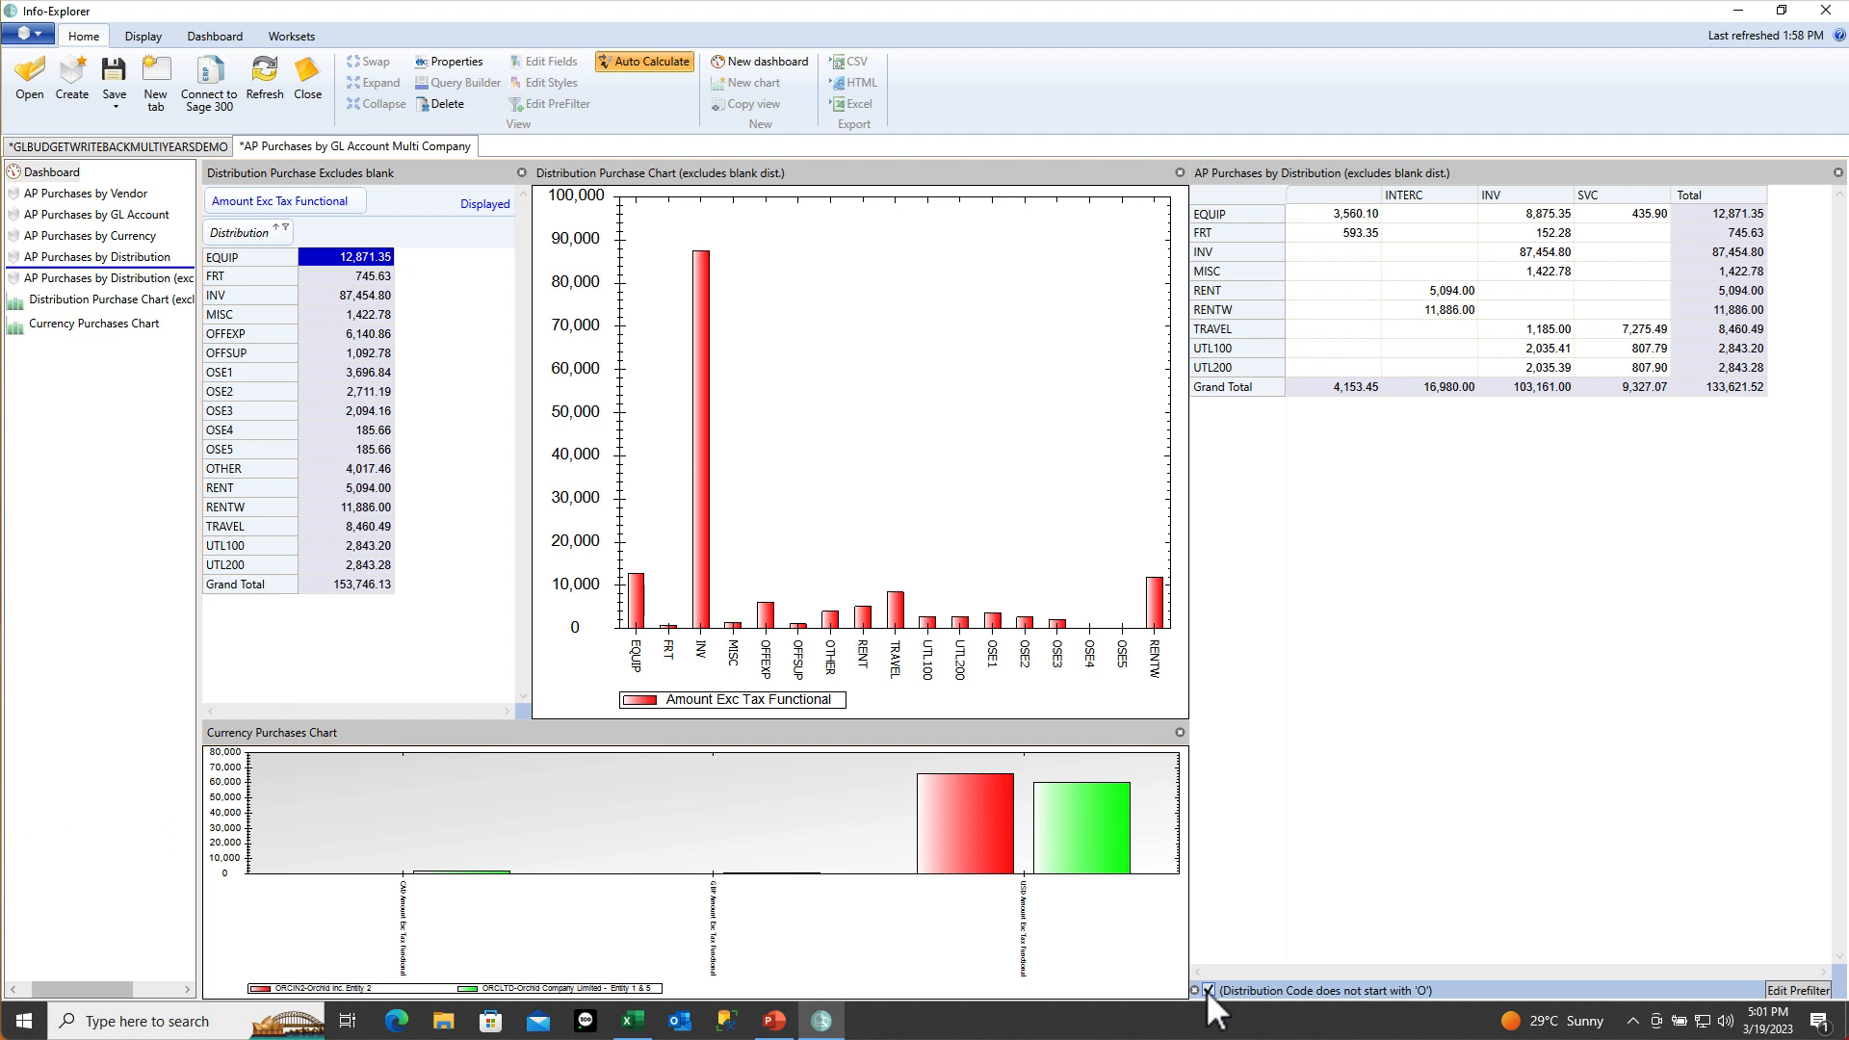
pyautogui.click(1208, 990)
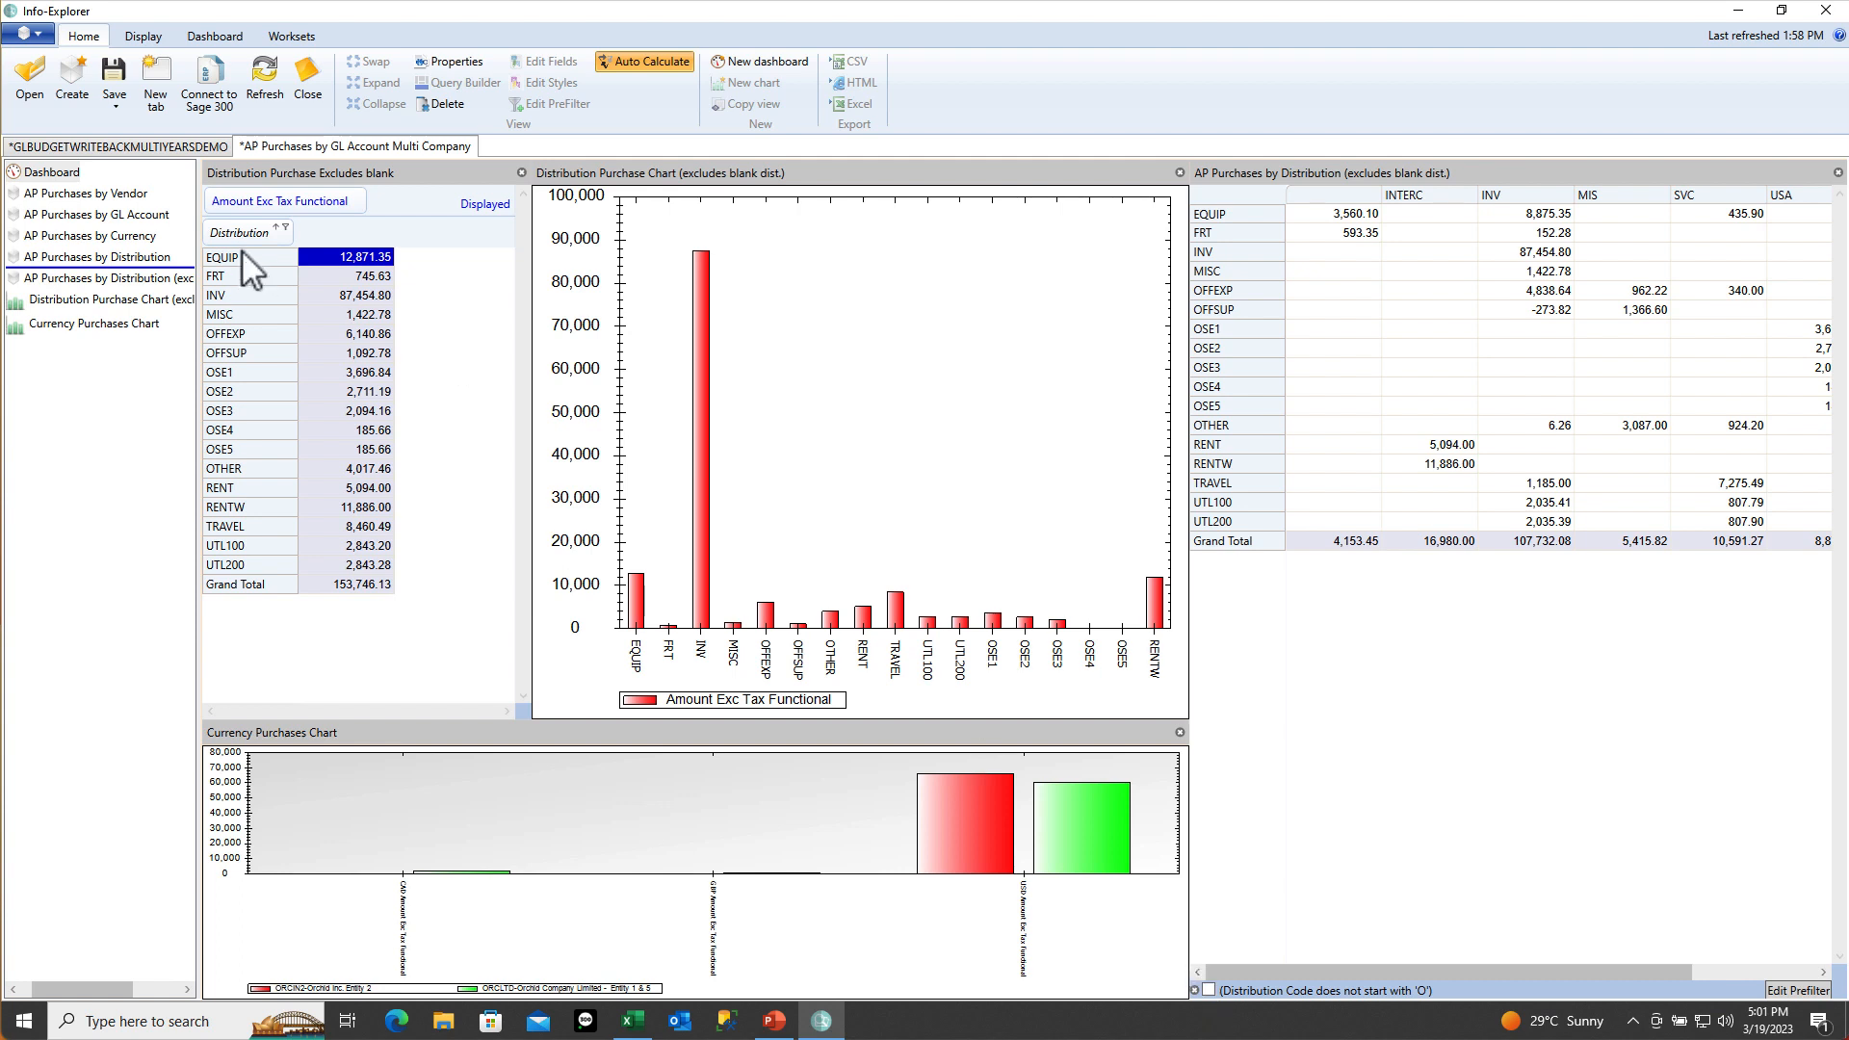
# Create a new dashboard and rename the first dashboard to 'New'
pyautogui.click(743, 66)
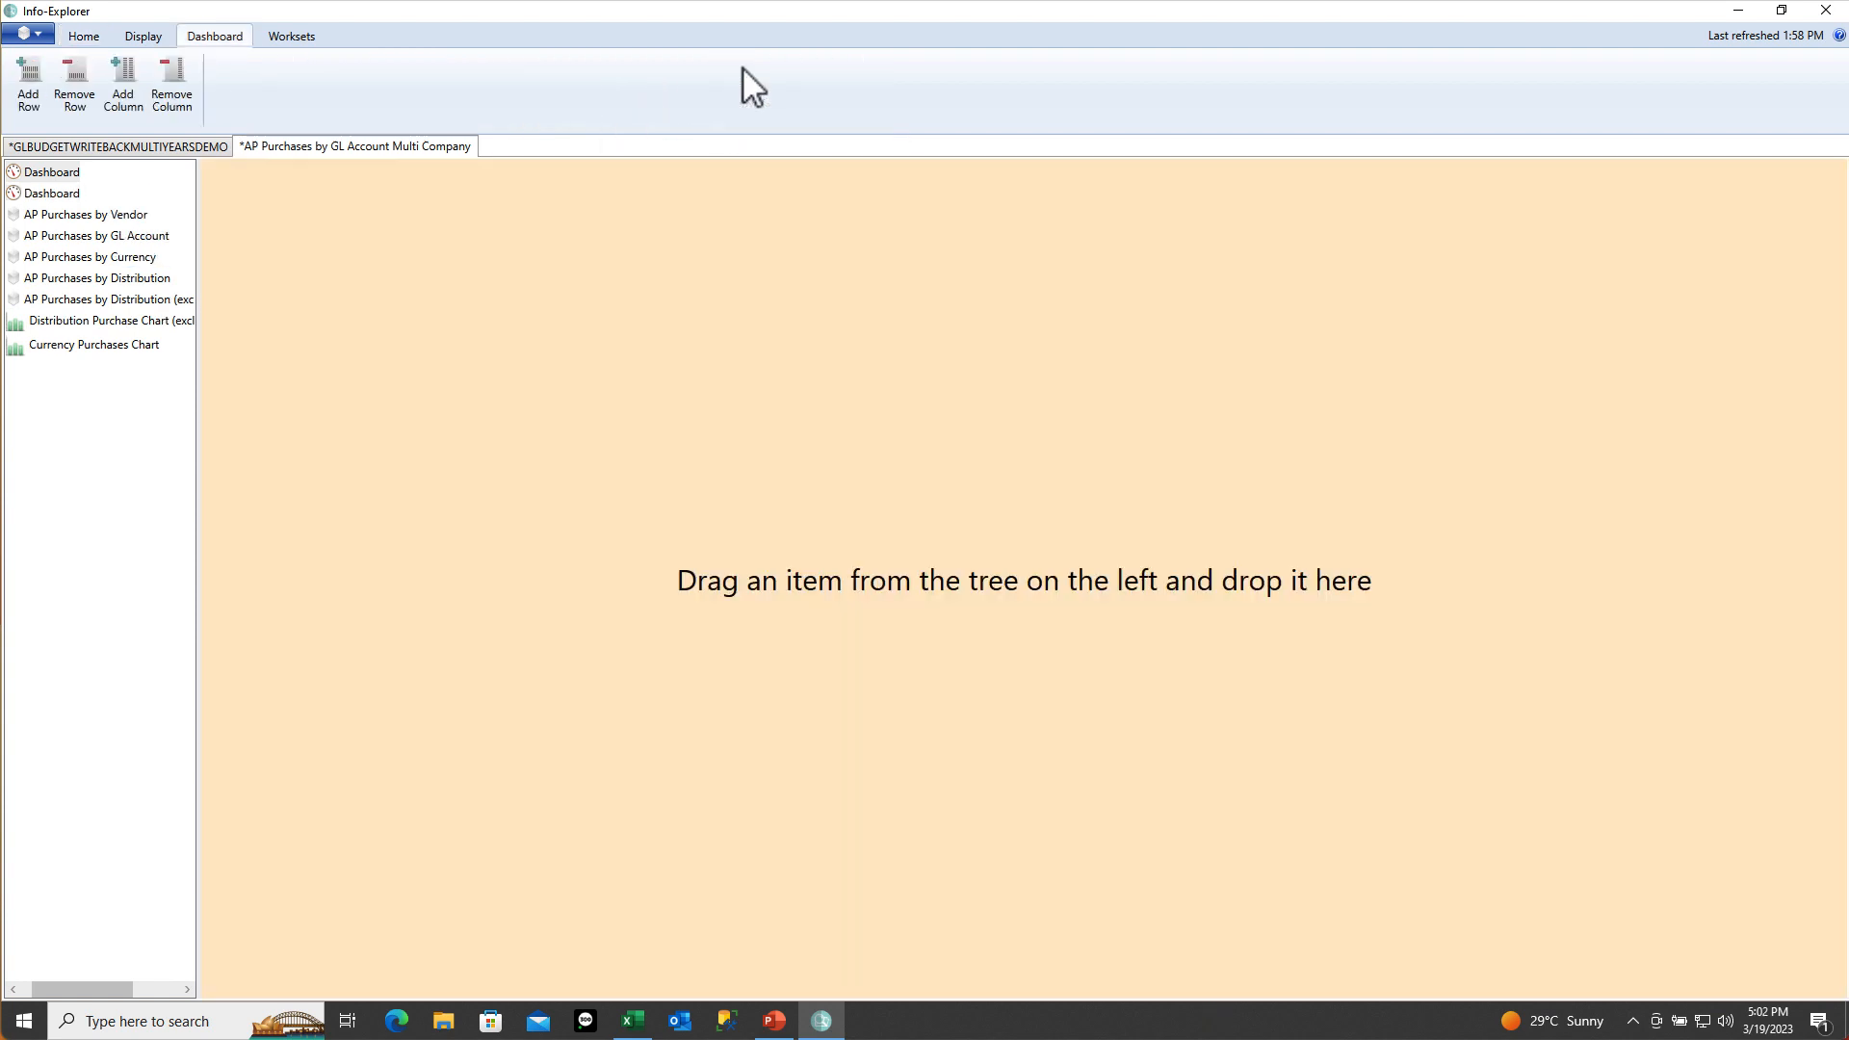
pyautogui.rightClick(51, 173)
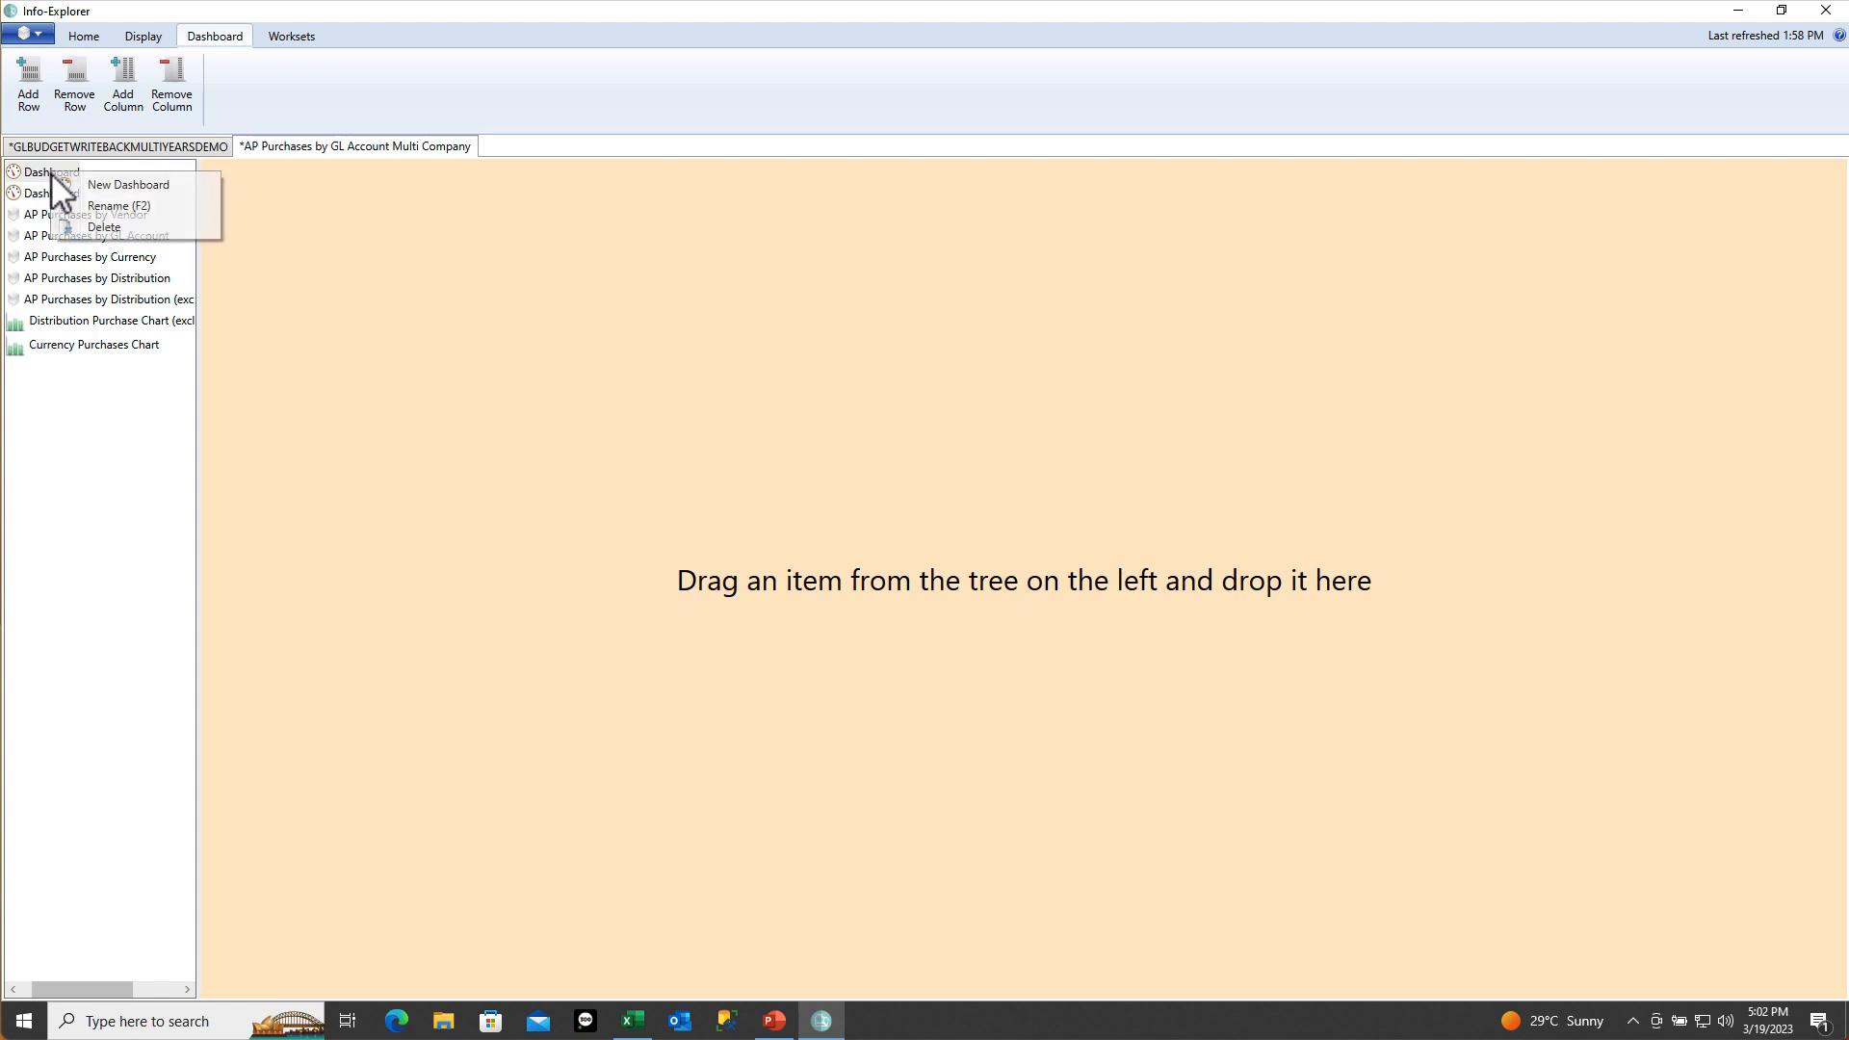
pyautogui.click(100, 205)
pyautogui.write('New')
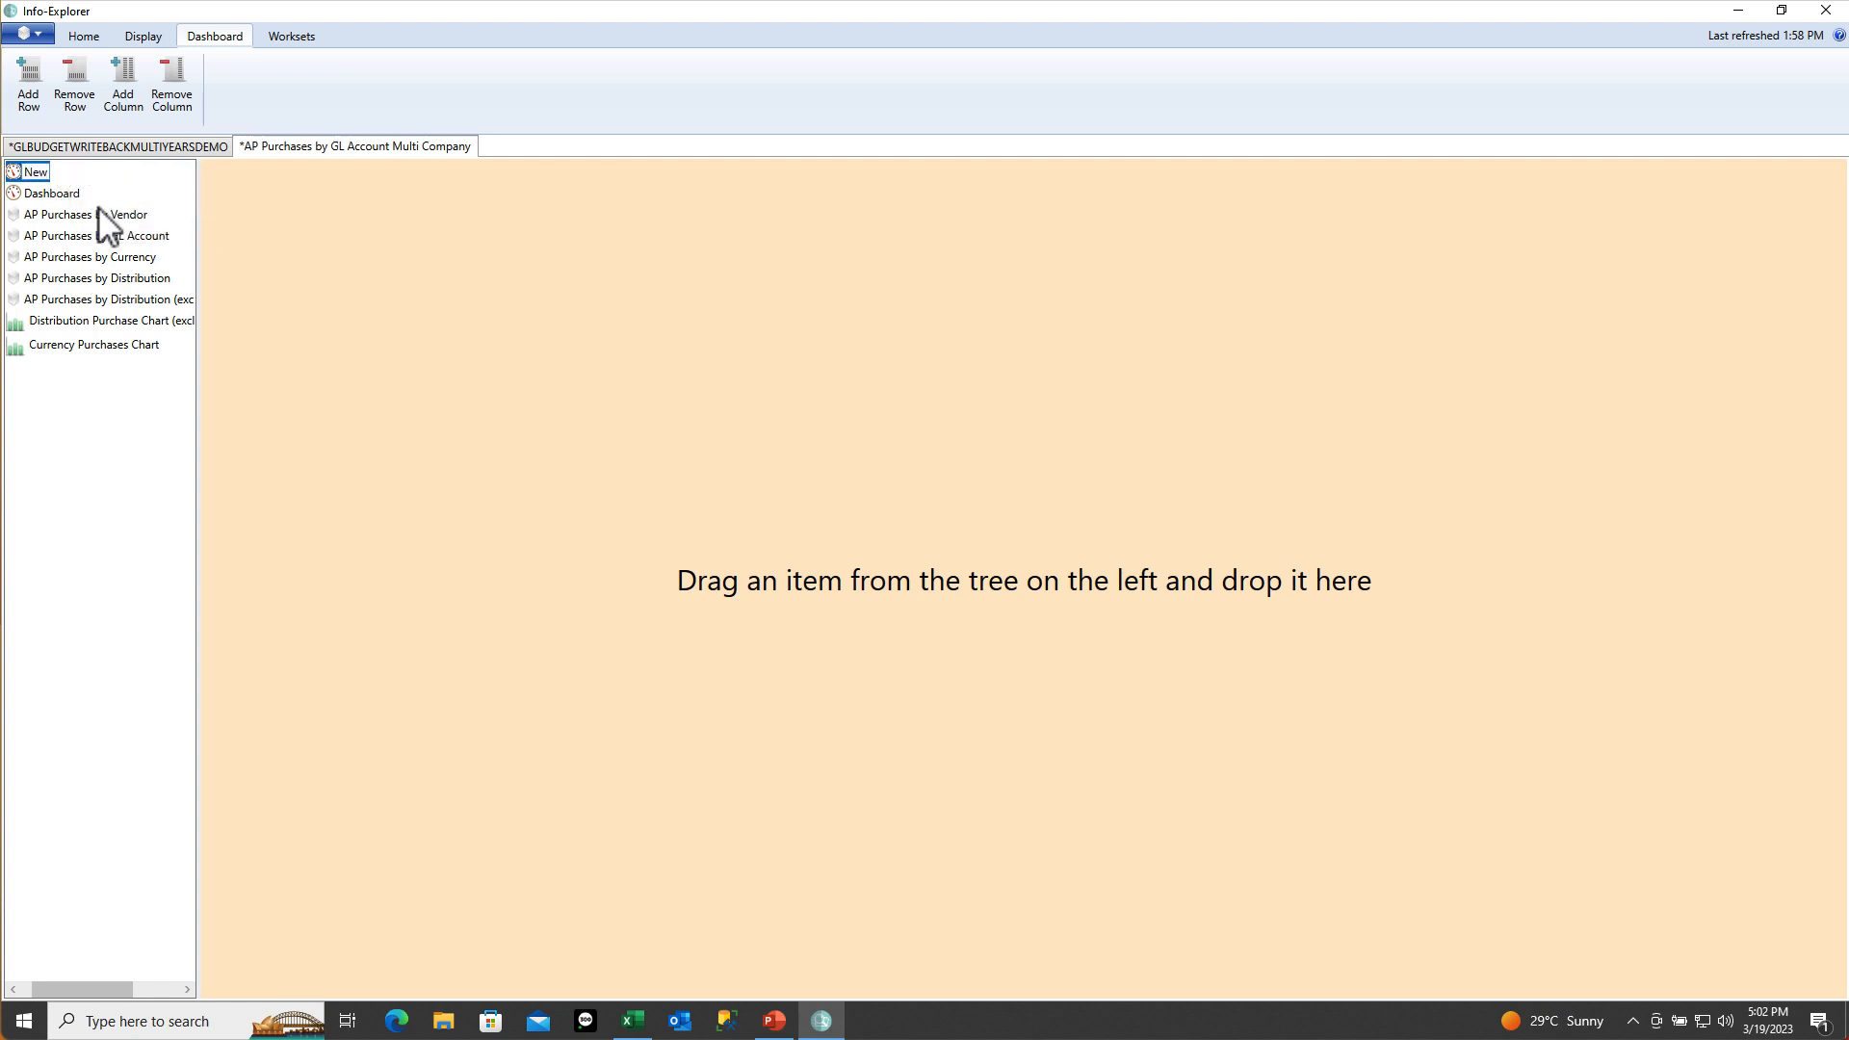
pyautogui.press('Return')
# Add AP Purchases by Vendor to the new dashboard, spanning its full height
pyautogui.moveTo(73, 219); pyautogui.dragTo(366, 246)
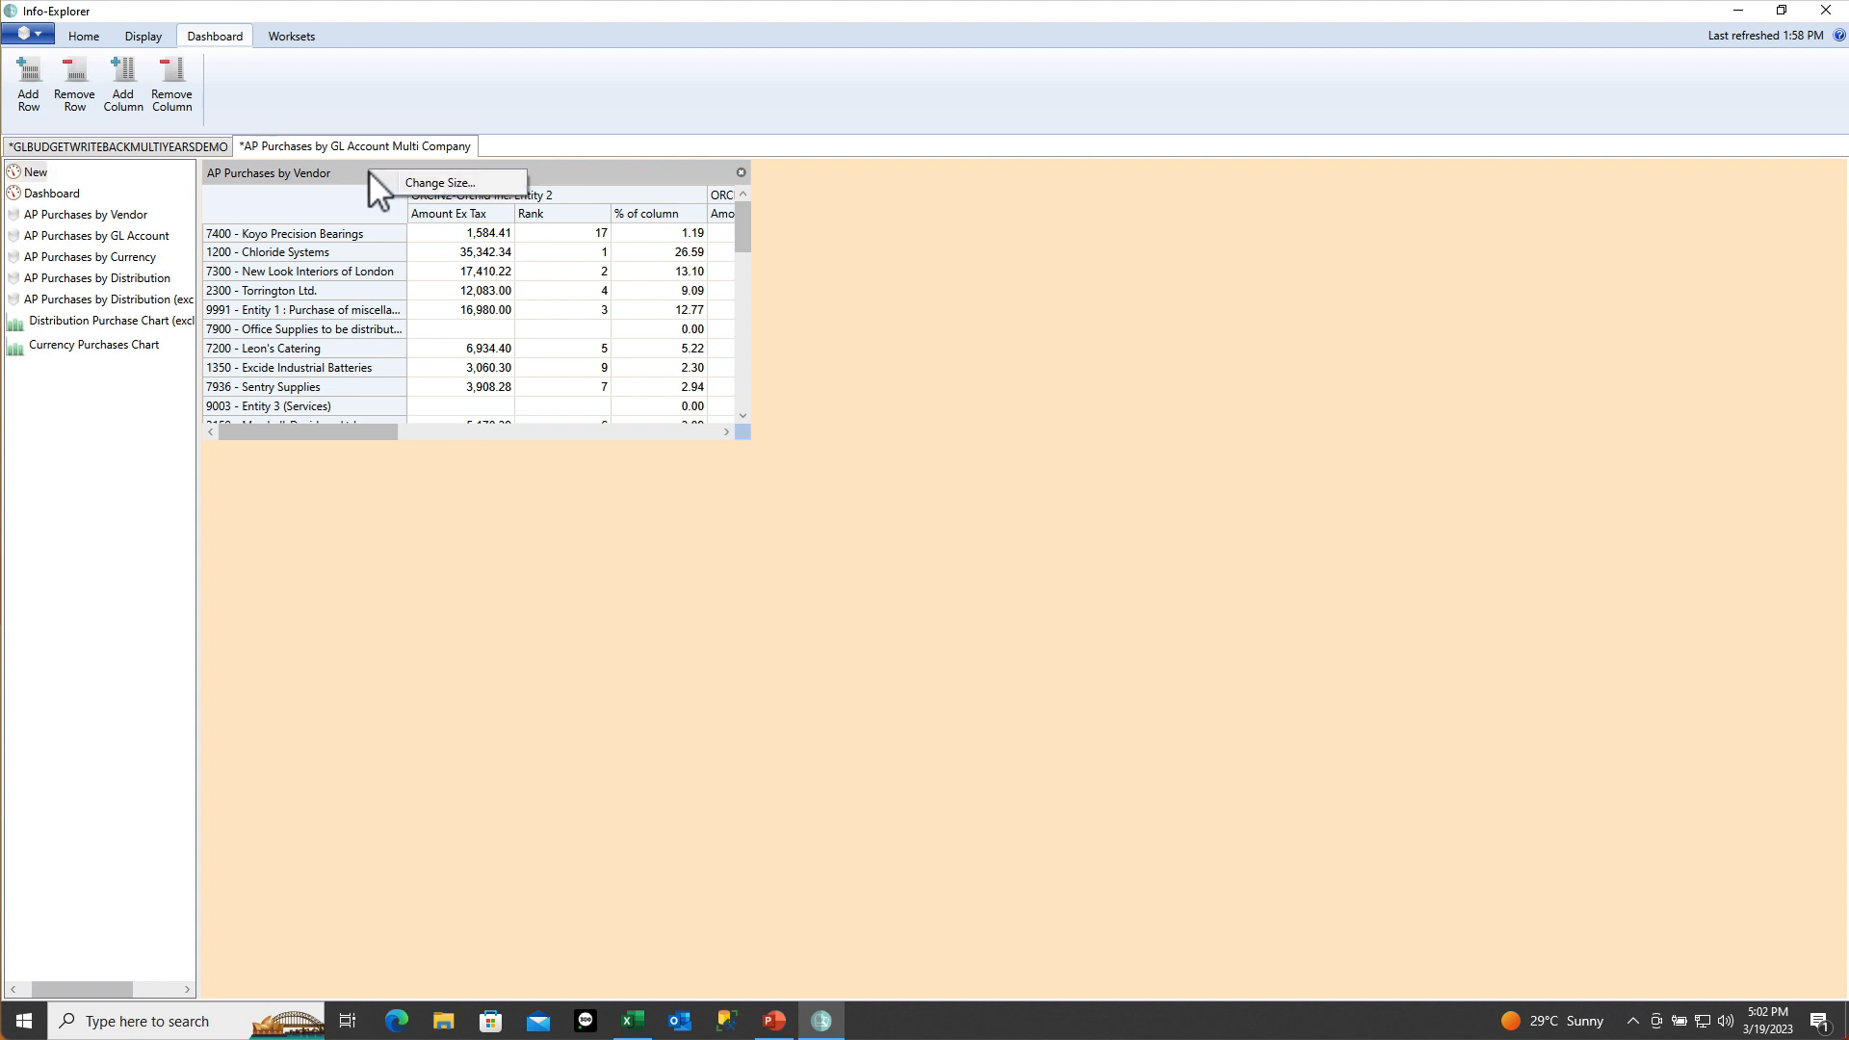
pyautogui.click(414, 191)
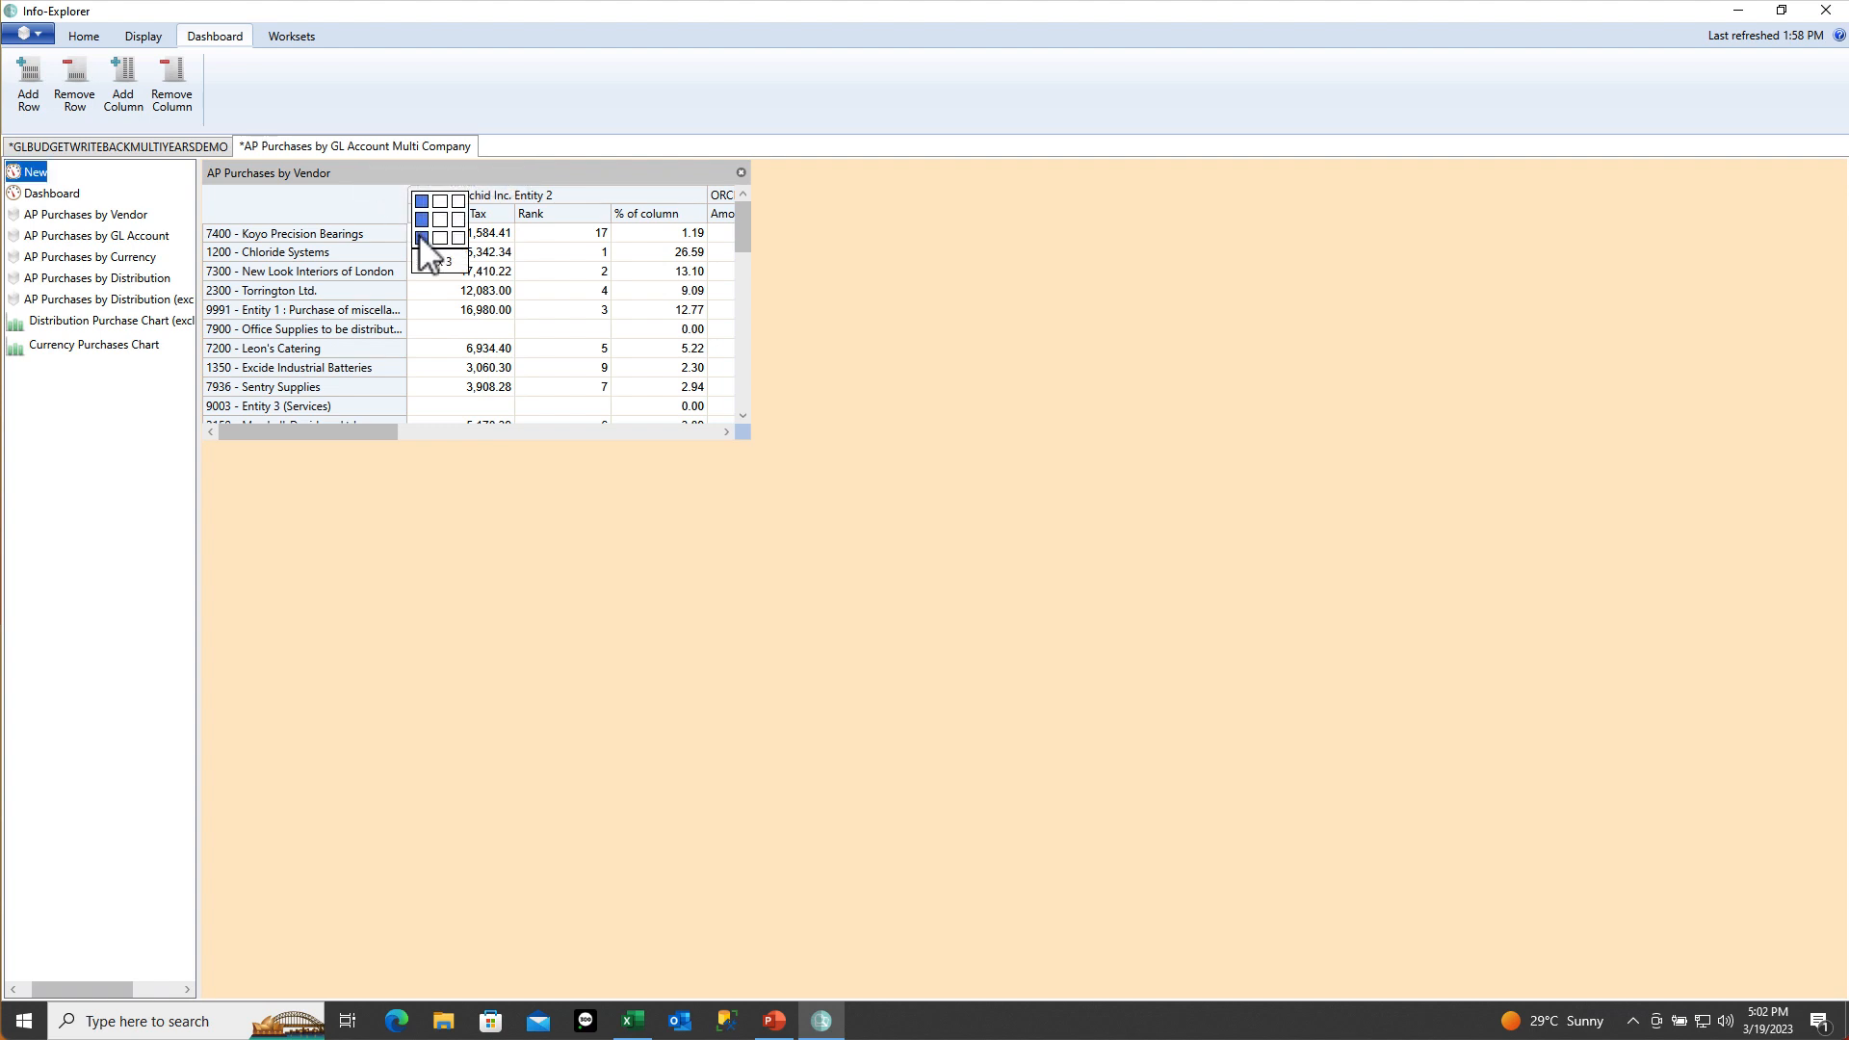
pyautogui.click(420, 237)
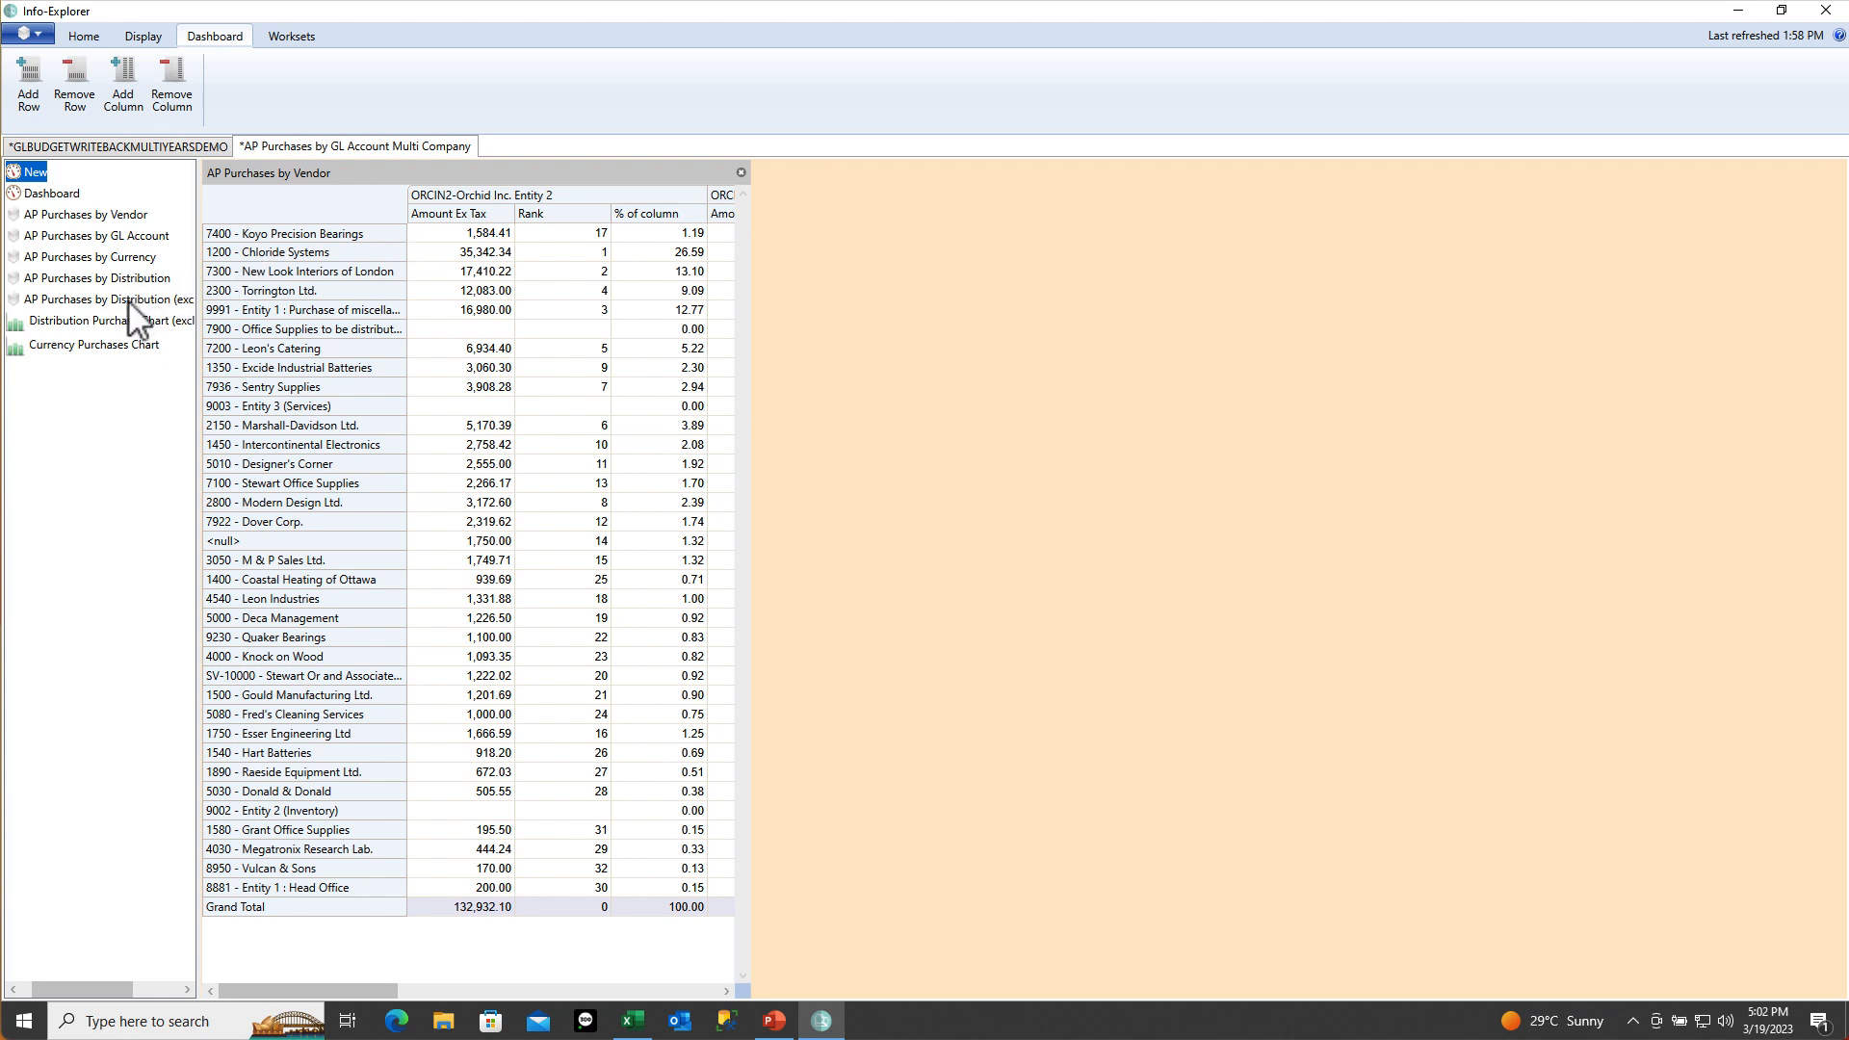
# Add the Currency Purchases Chart to the dashboard and size it 2x2
pyautogui.moveTo(121, 322); pyautogui.dragTo(1064, 358)
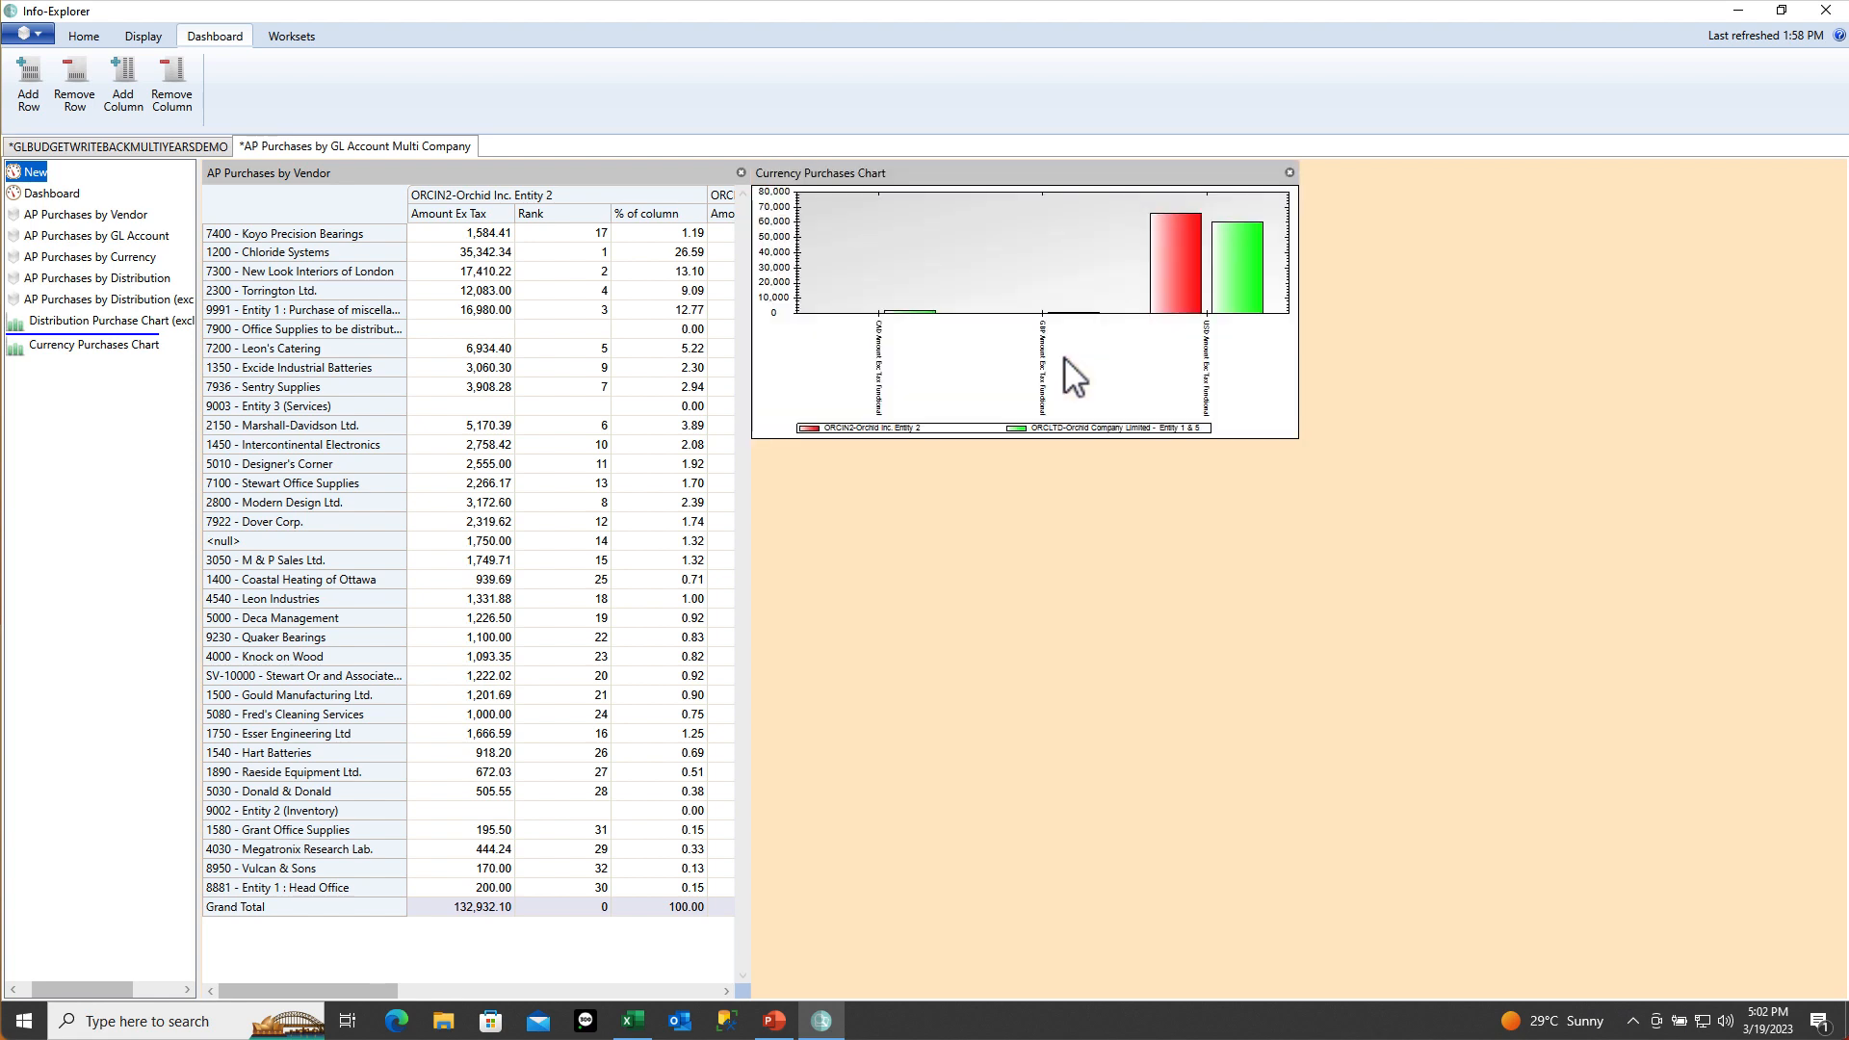
pyautogui.rightClick(977, 169)
pyautogui.click(1021, 183)
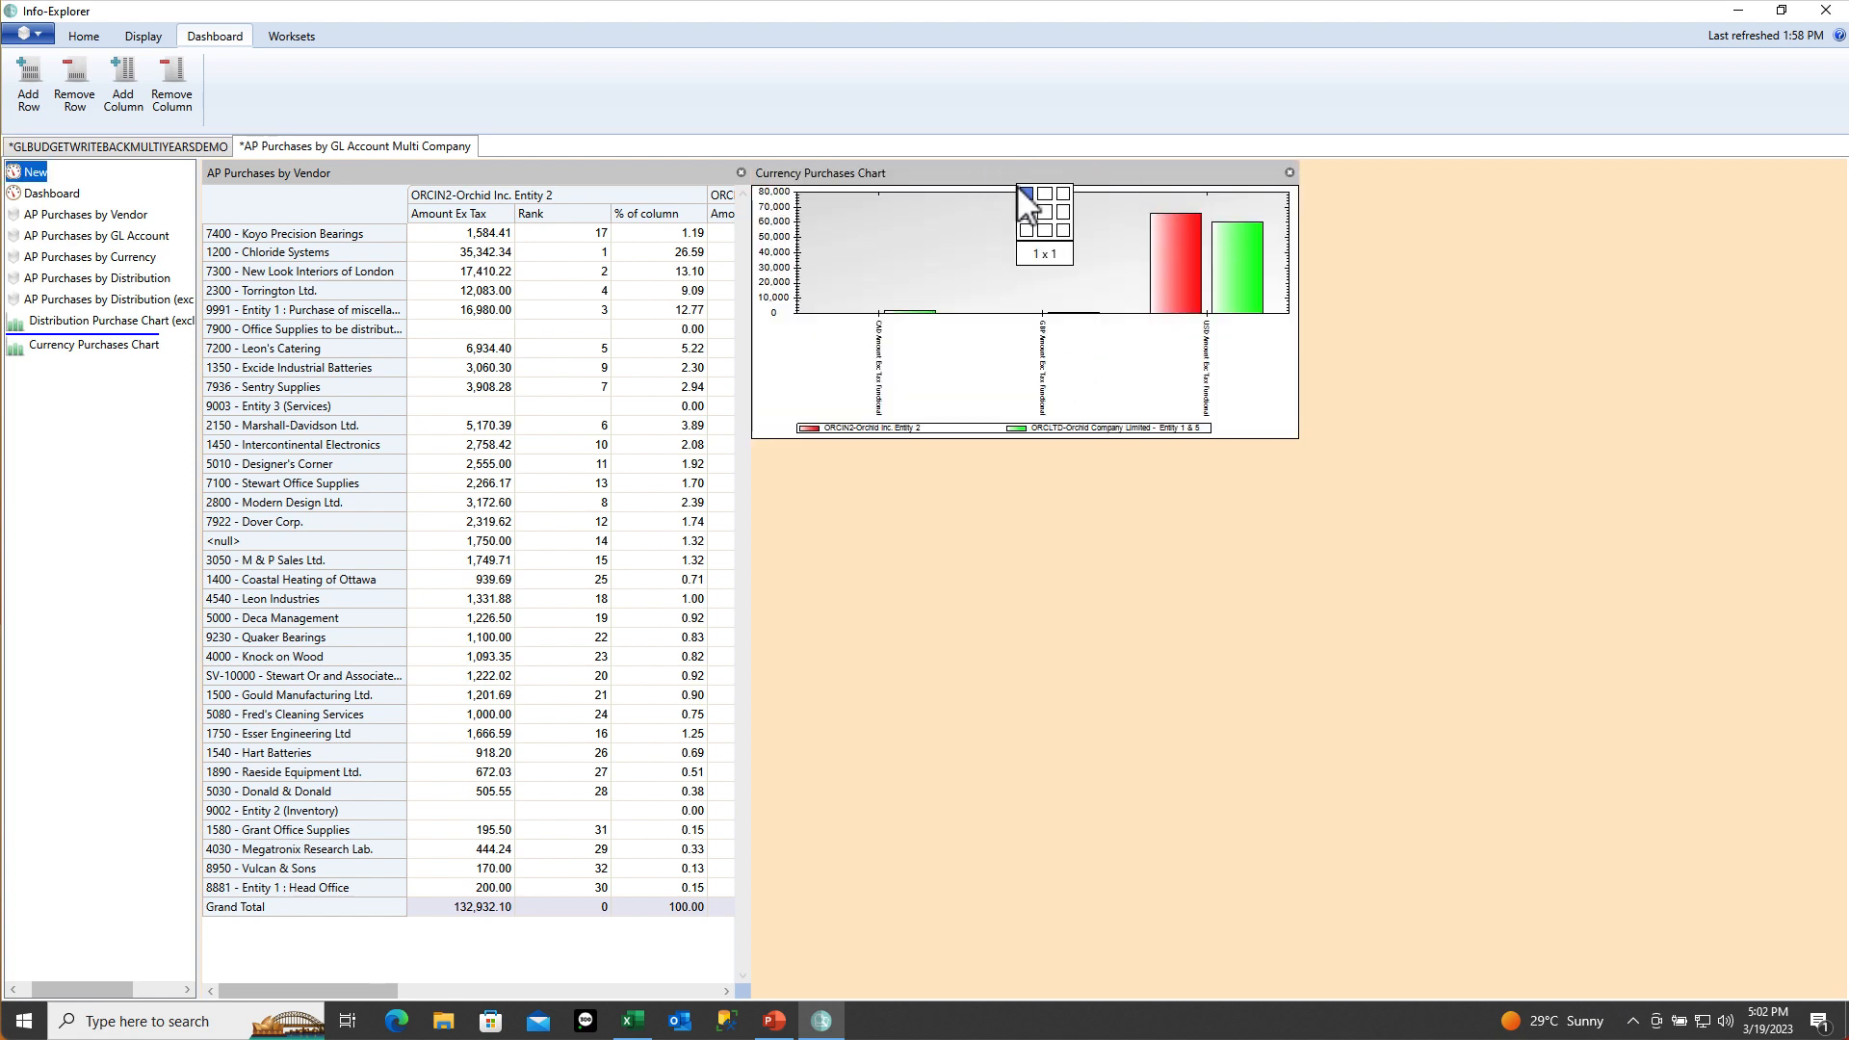
pyautogui.click(1045, 193)
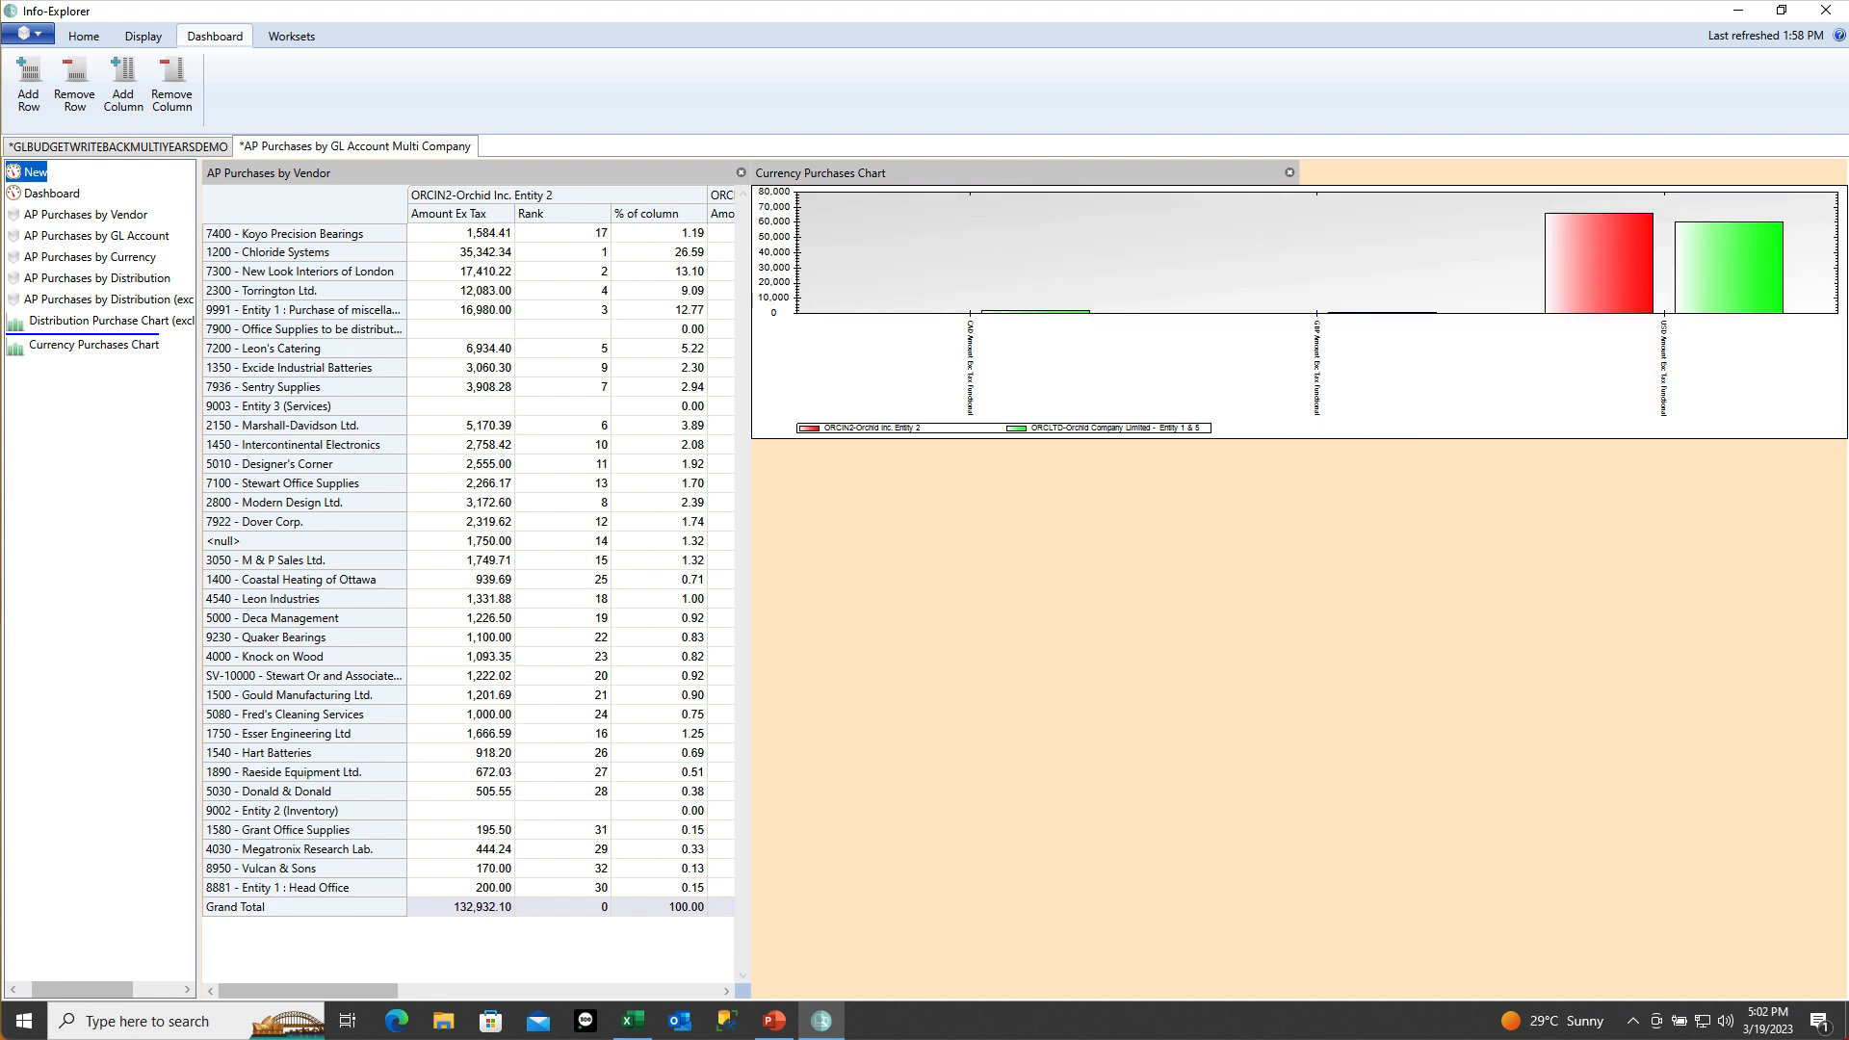
pyautogui.rightClick(1018, 169)
pyautogui.click(1038, 182)
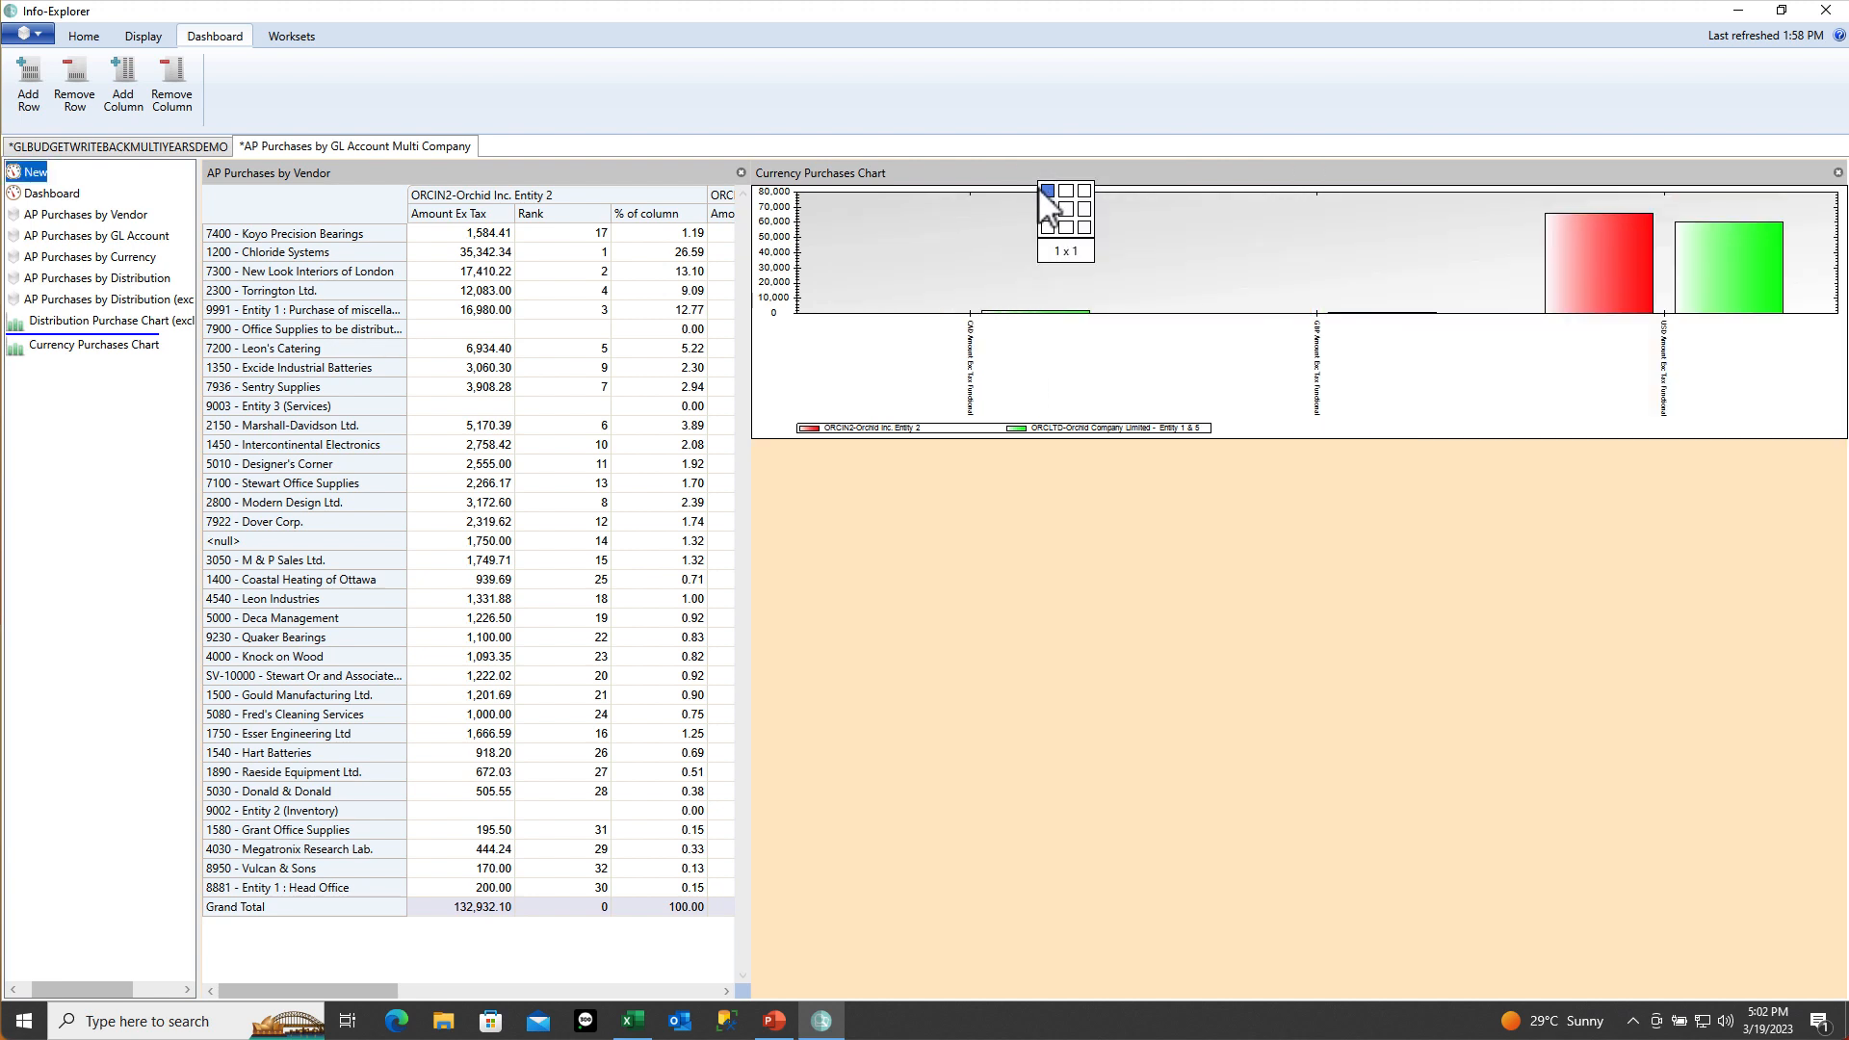
pyautogui.click(1060, 204)
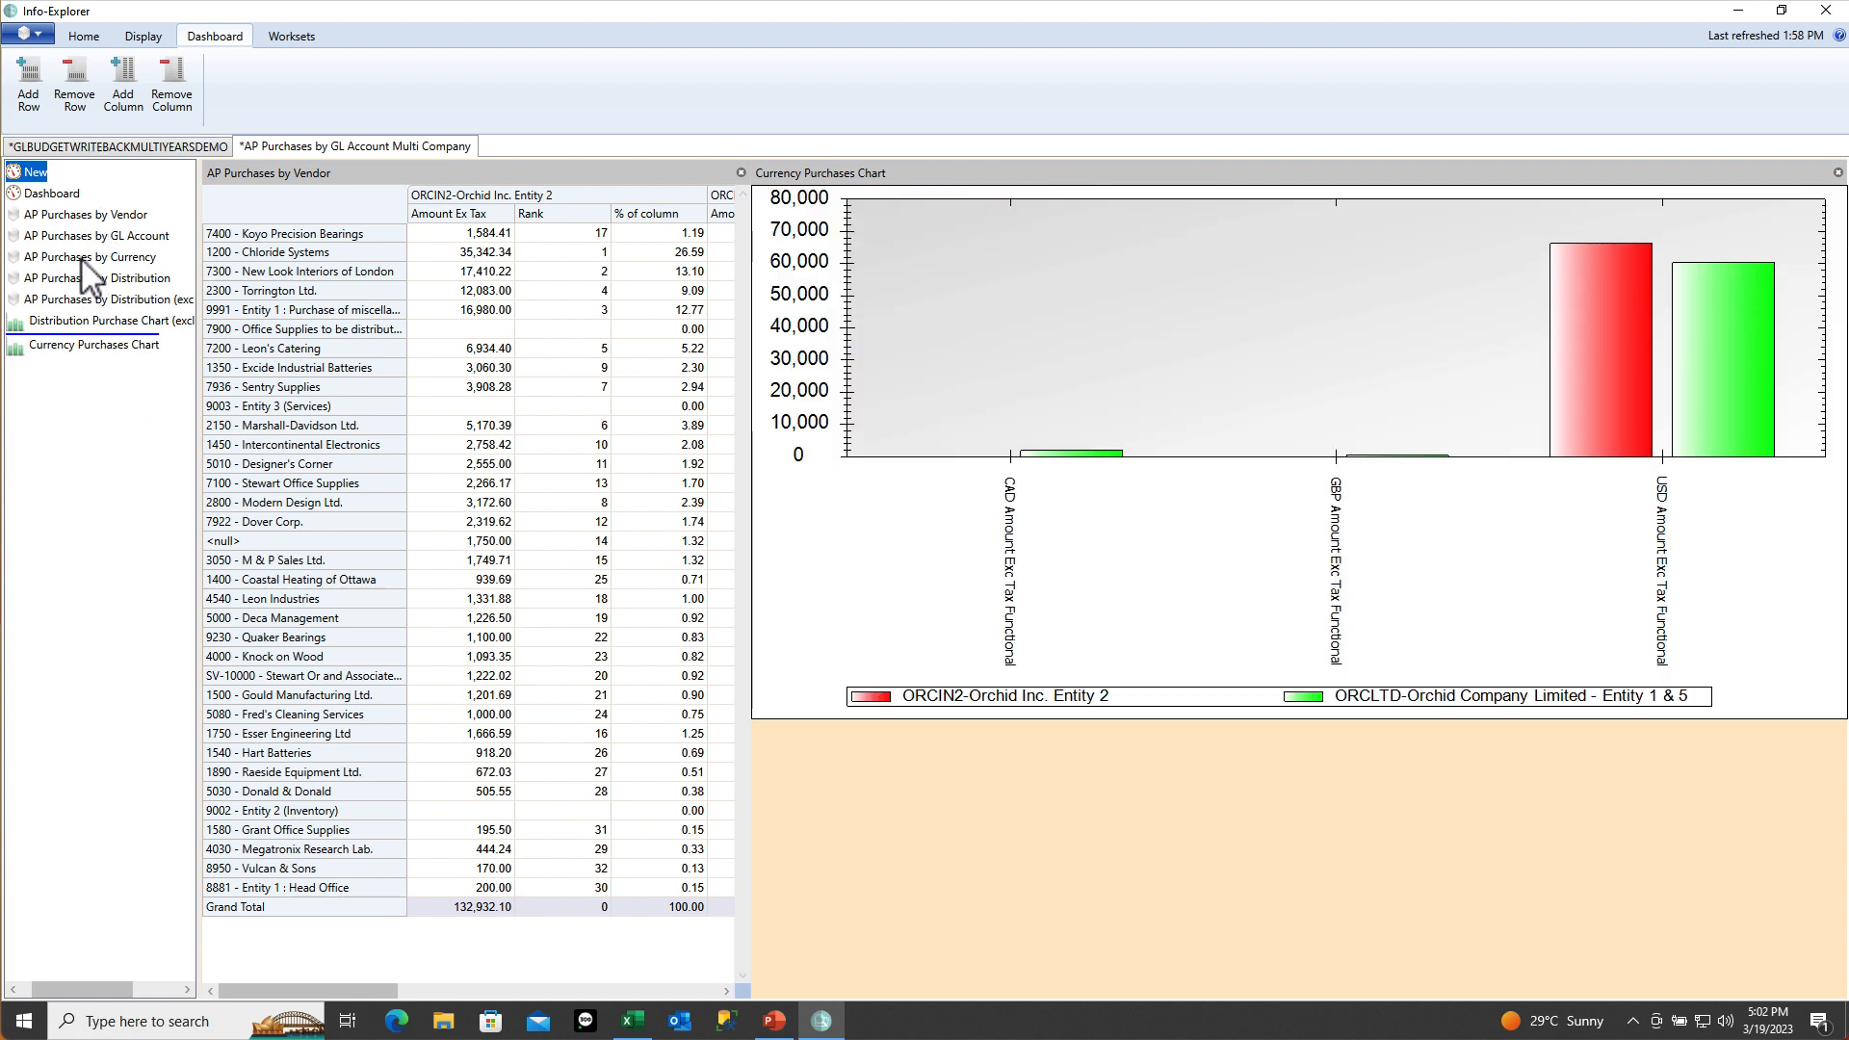
# Place AP Purchases by Currency below the chart and widen it to two columns
pyautogui.moveTo(82, 258); pyautogui.dragTo(847, 847)
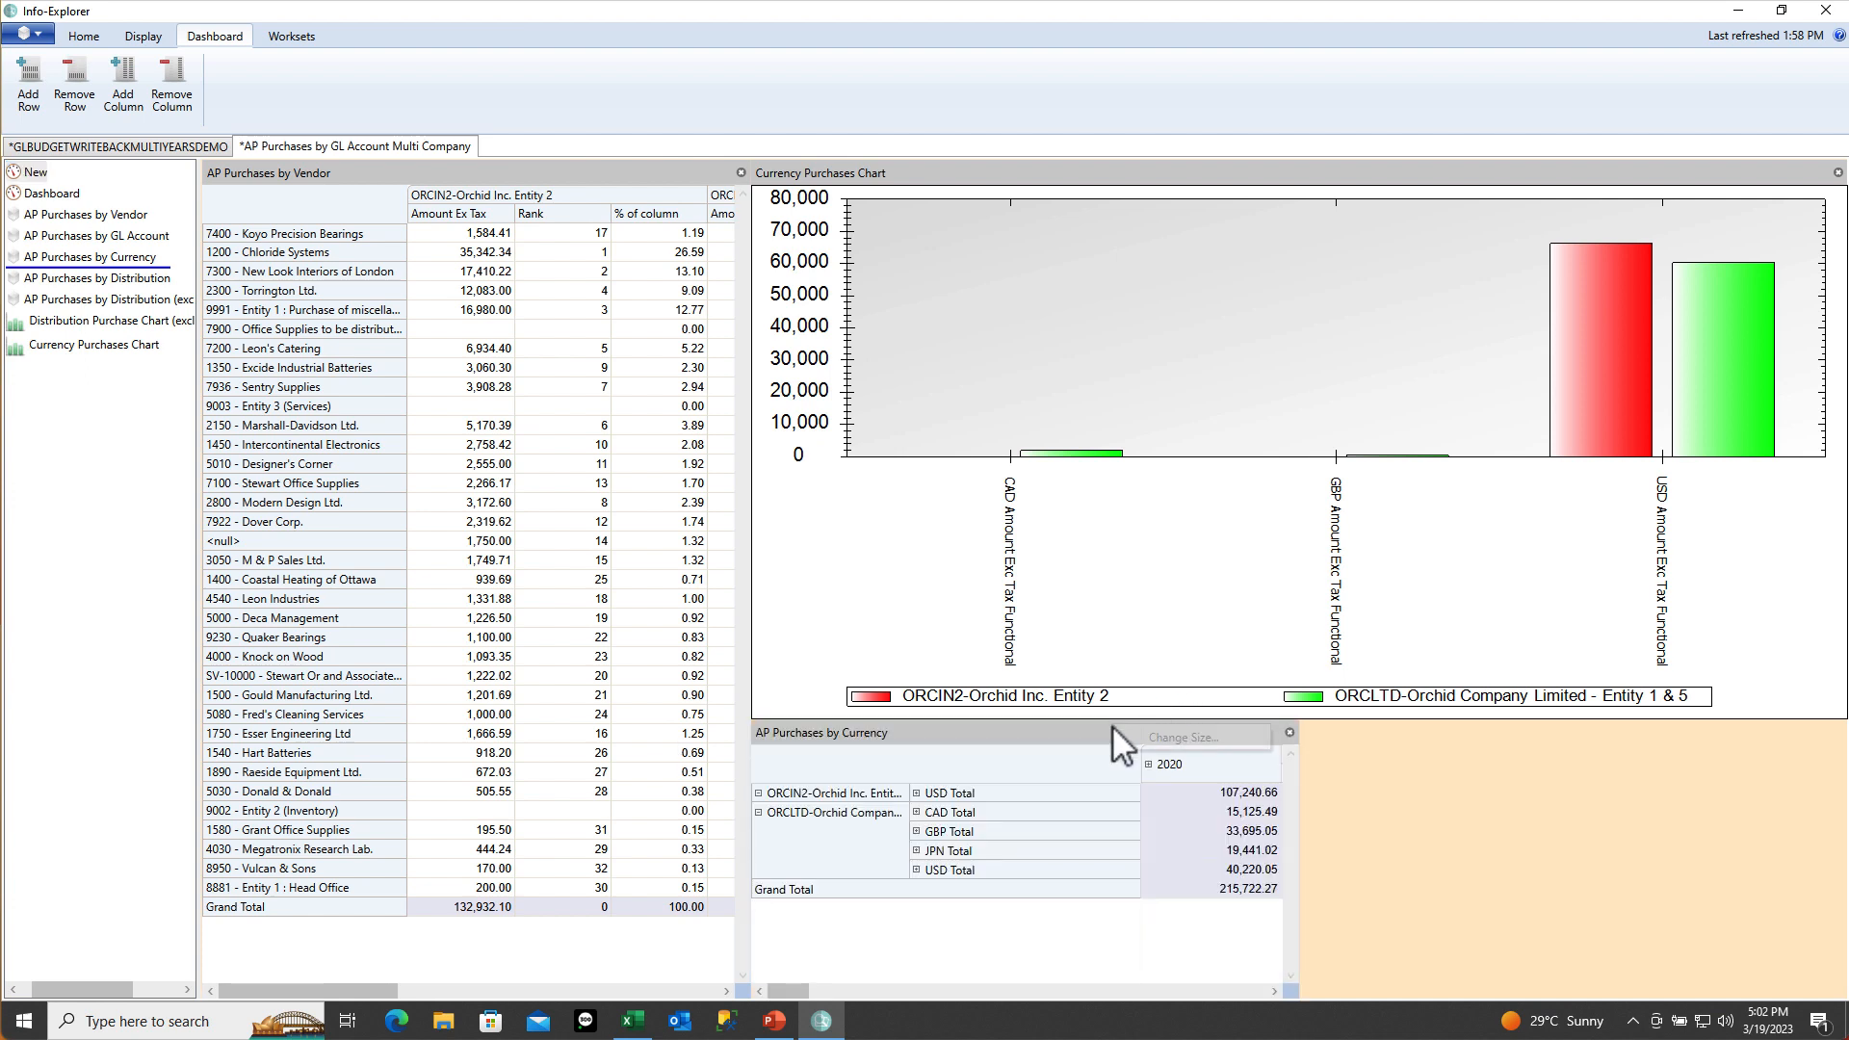
pyautogui.click(1154, 738)
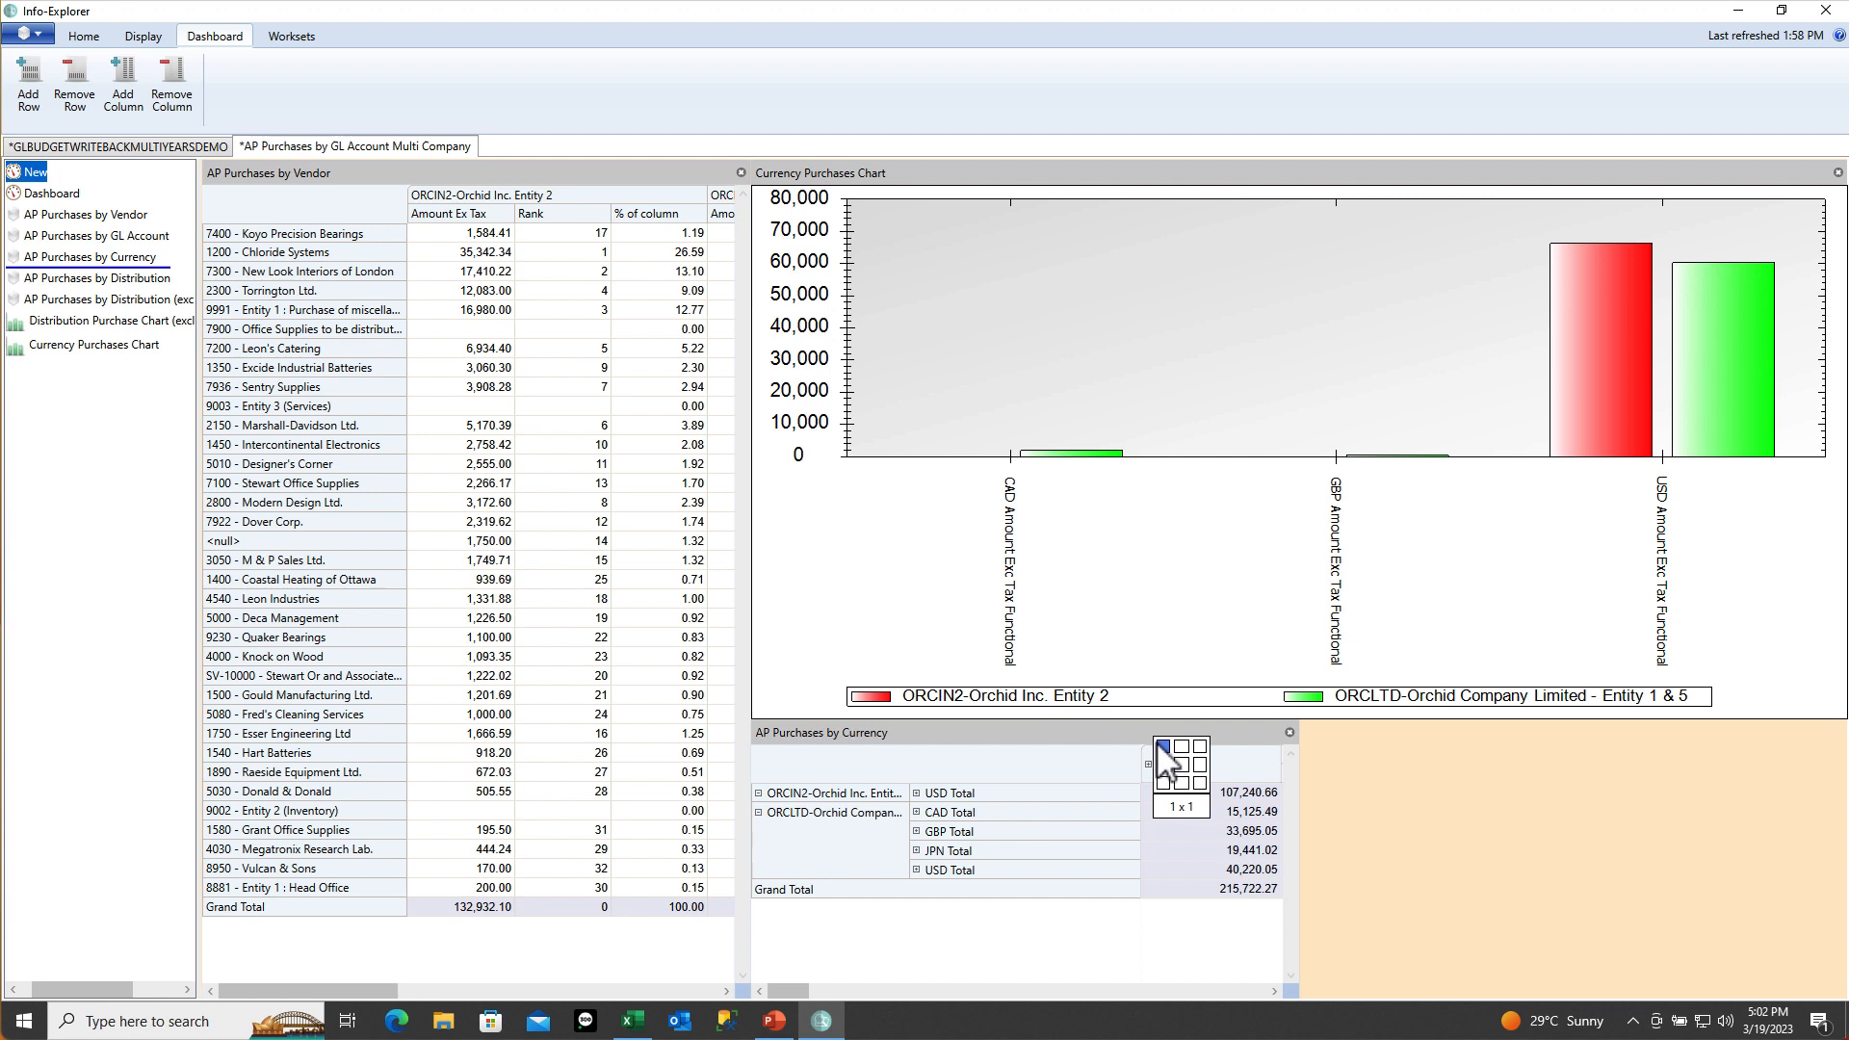
pyautogui.click(1181, 745)
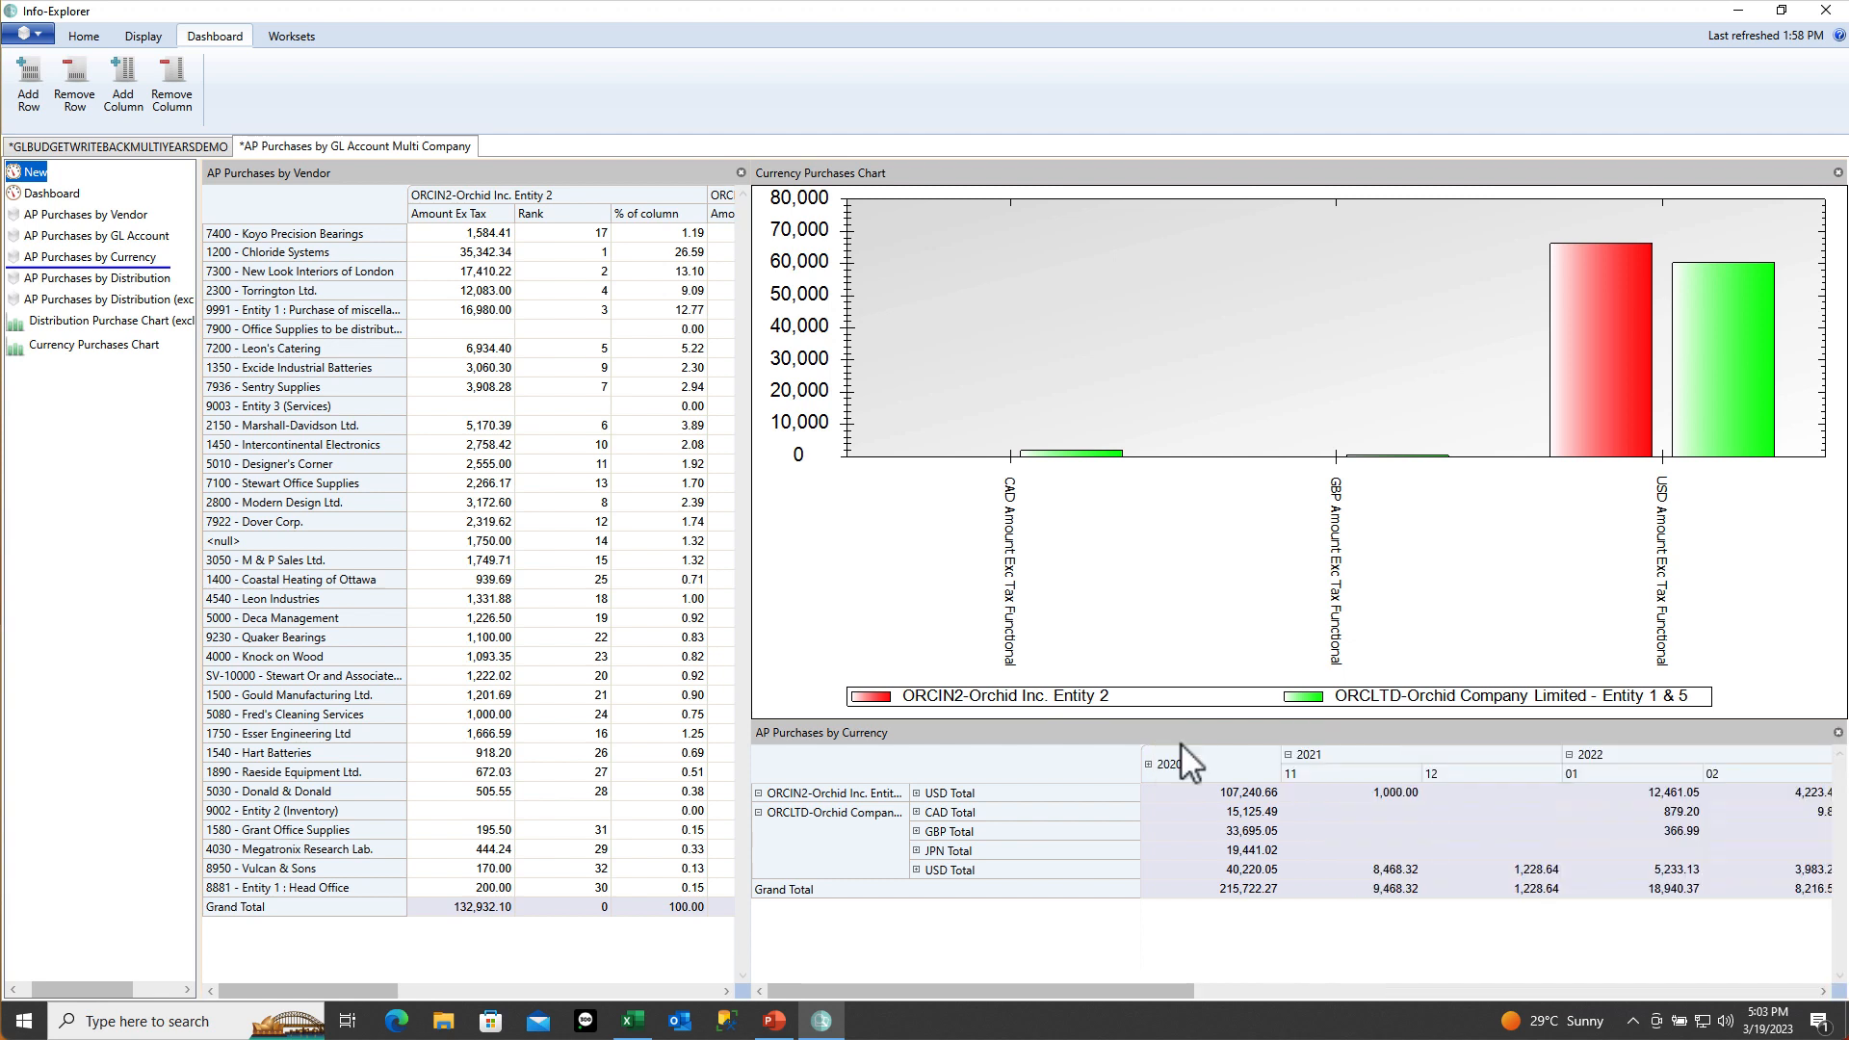
# Show the column and row areas on the vendor view, briefly toggling the available fields area
pyautogui.rightClick(324, 199)
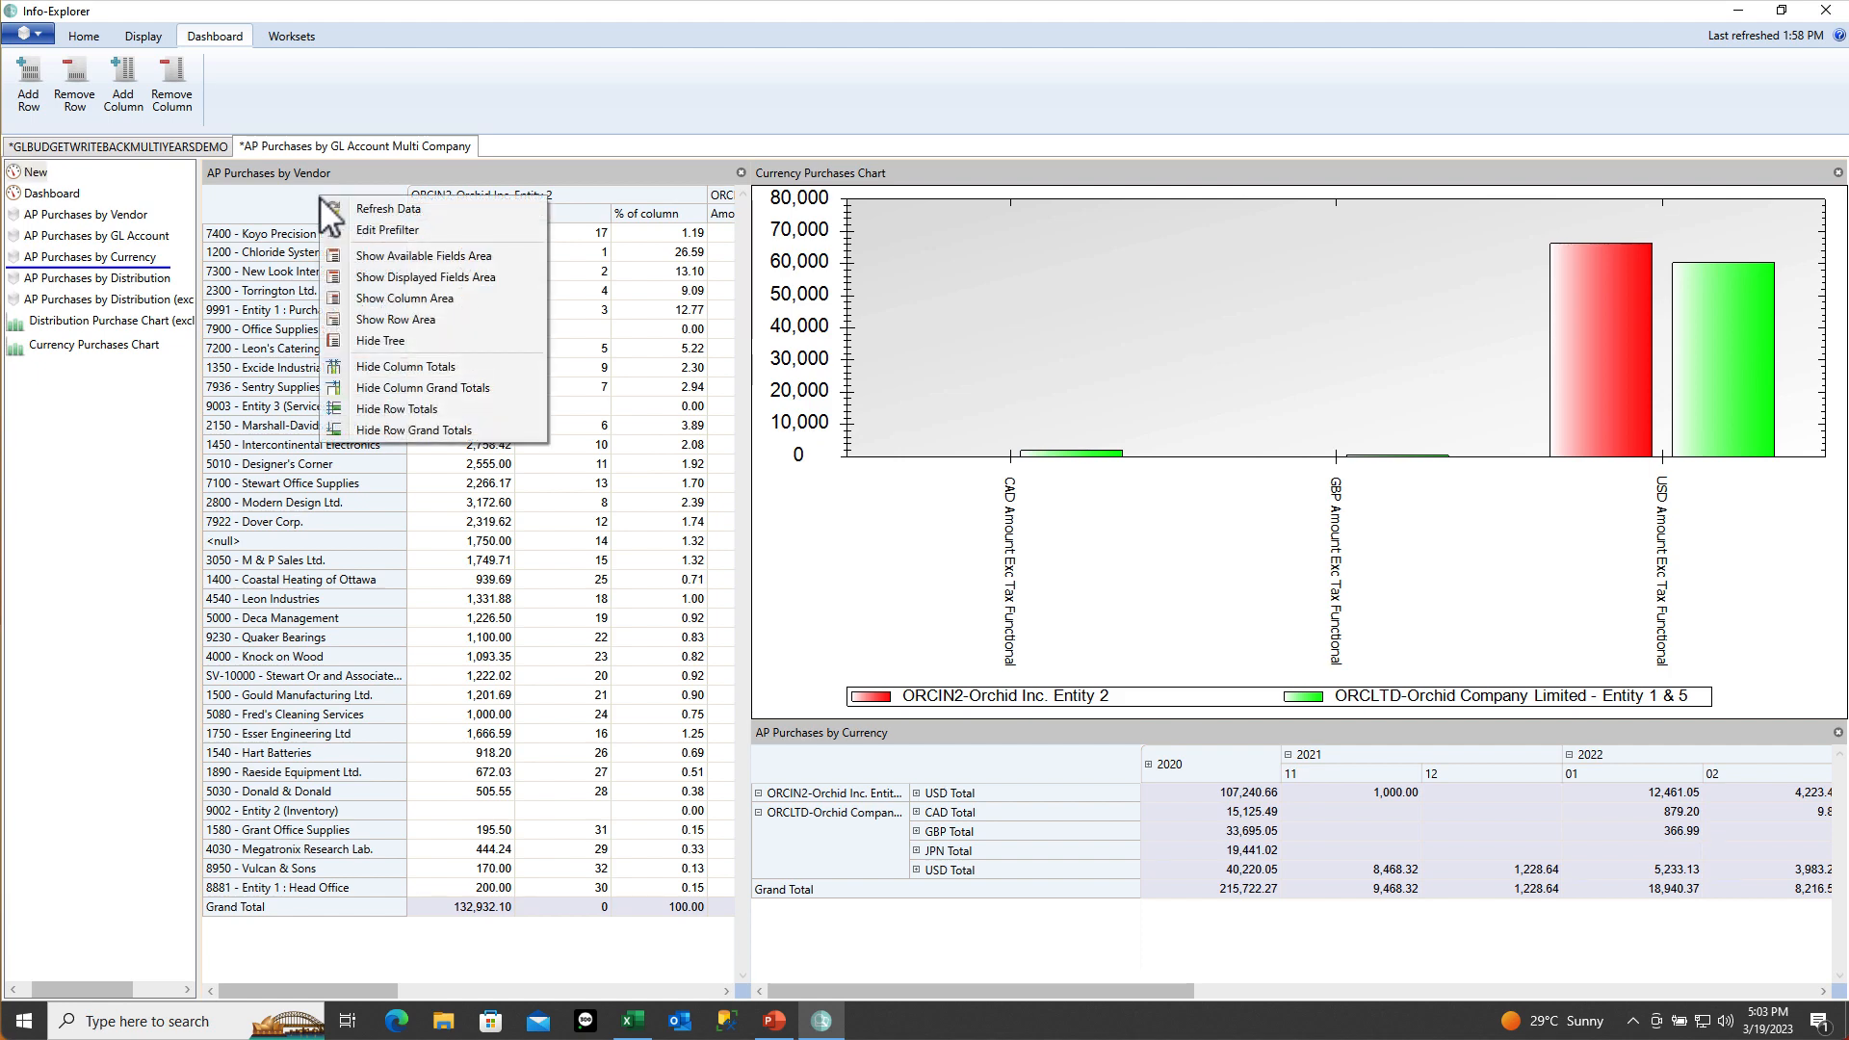
pyautogui.click(356, 298)
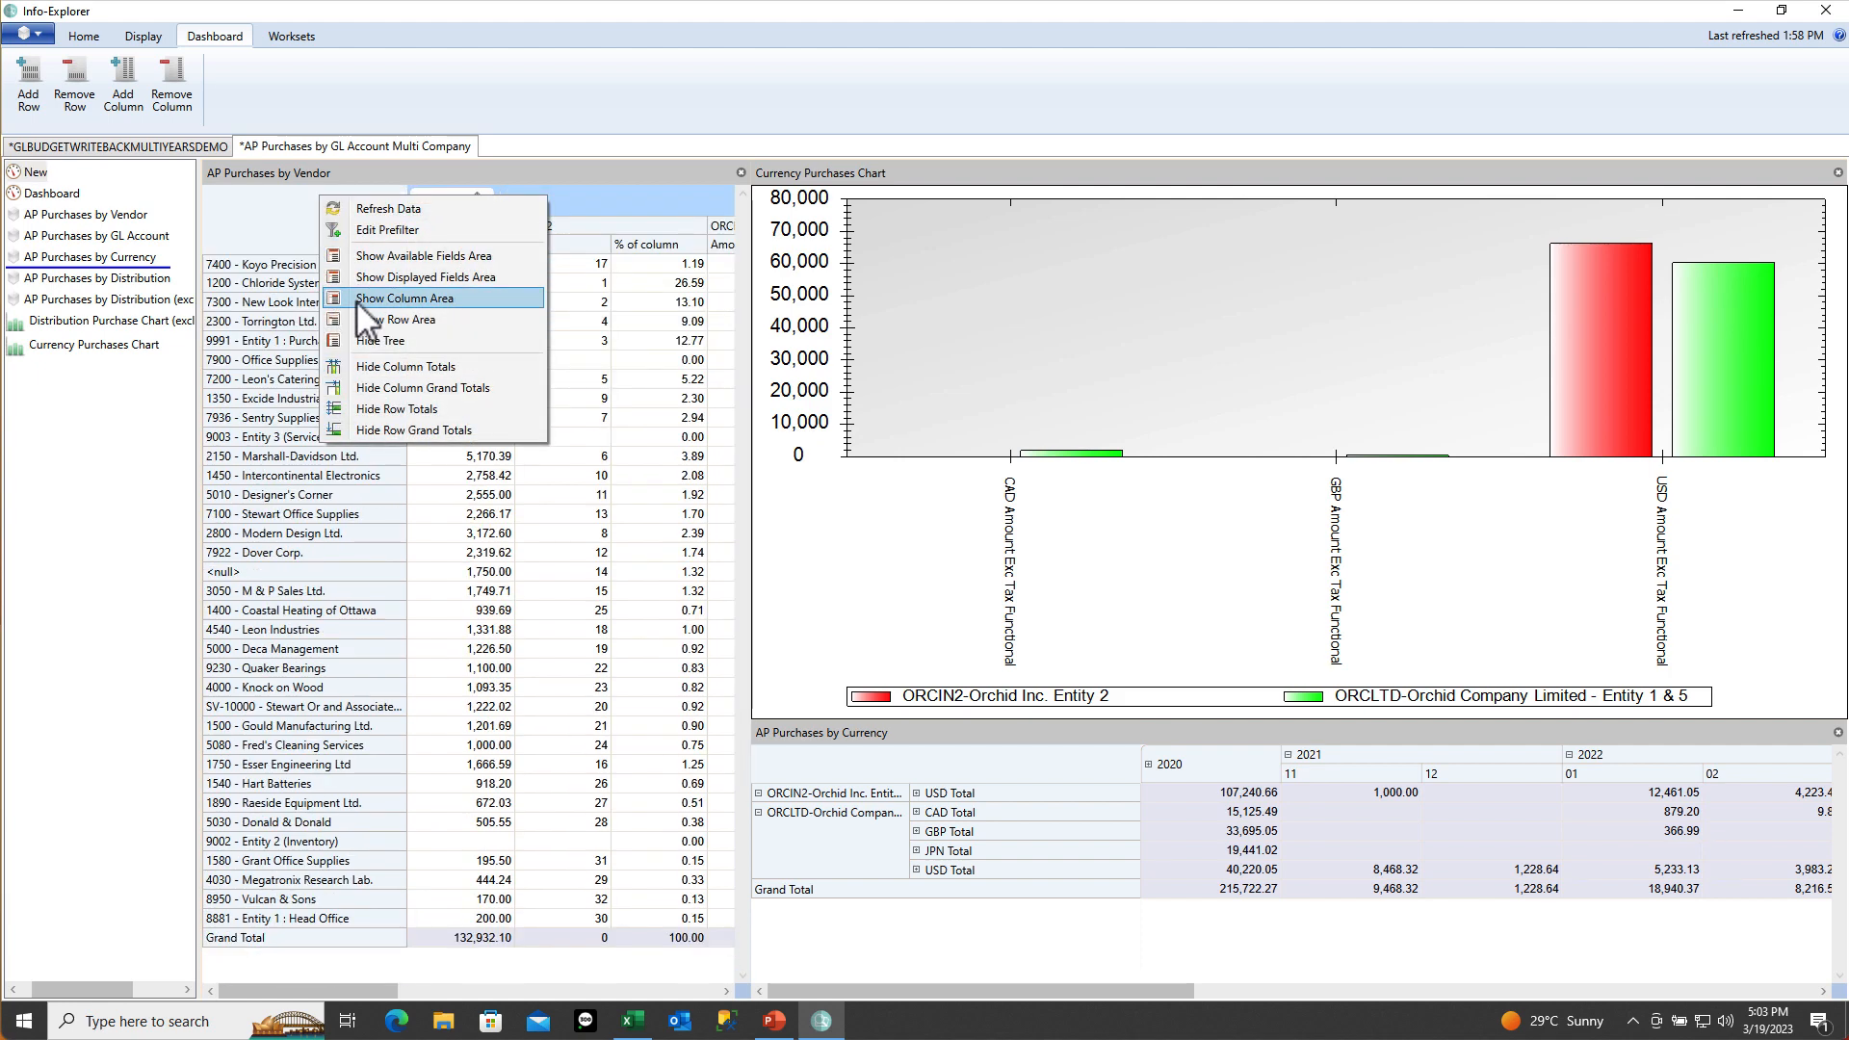
pyautogui.click(354, 314)
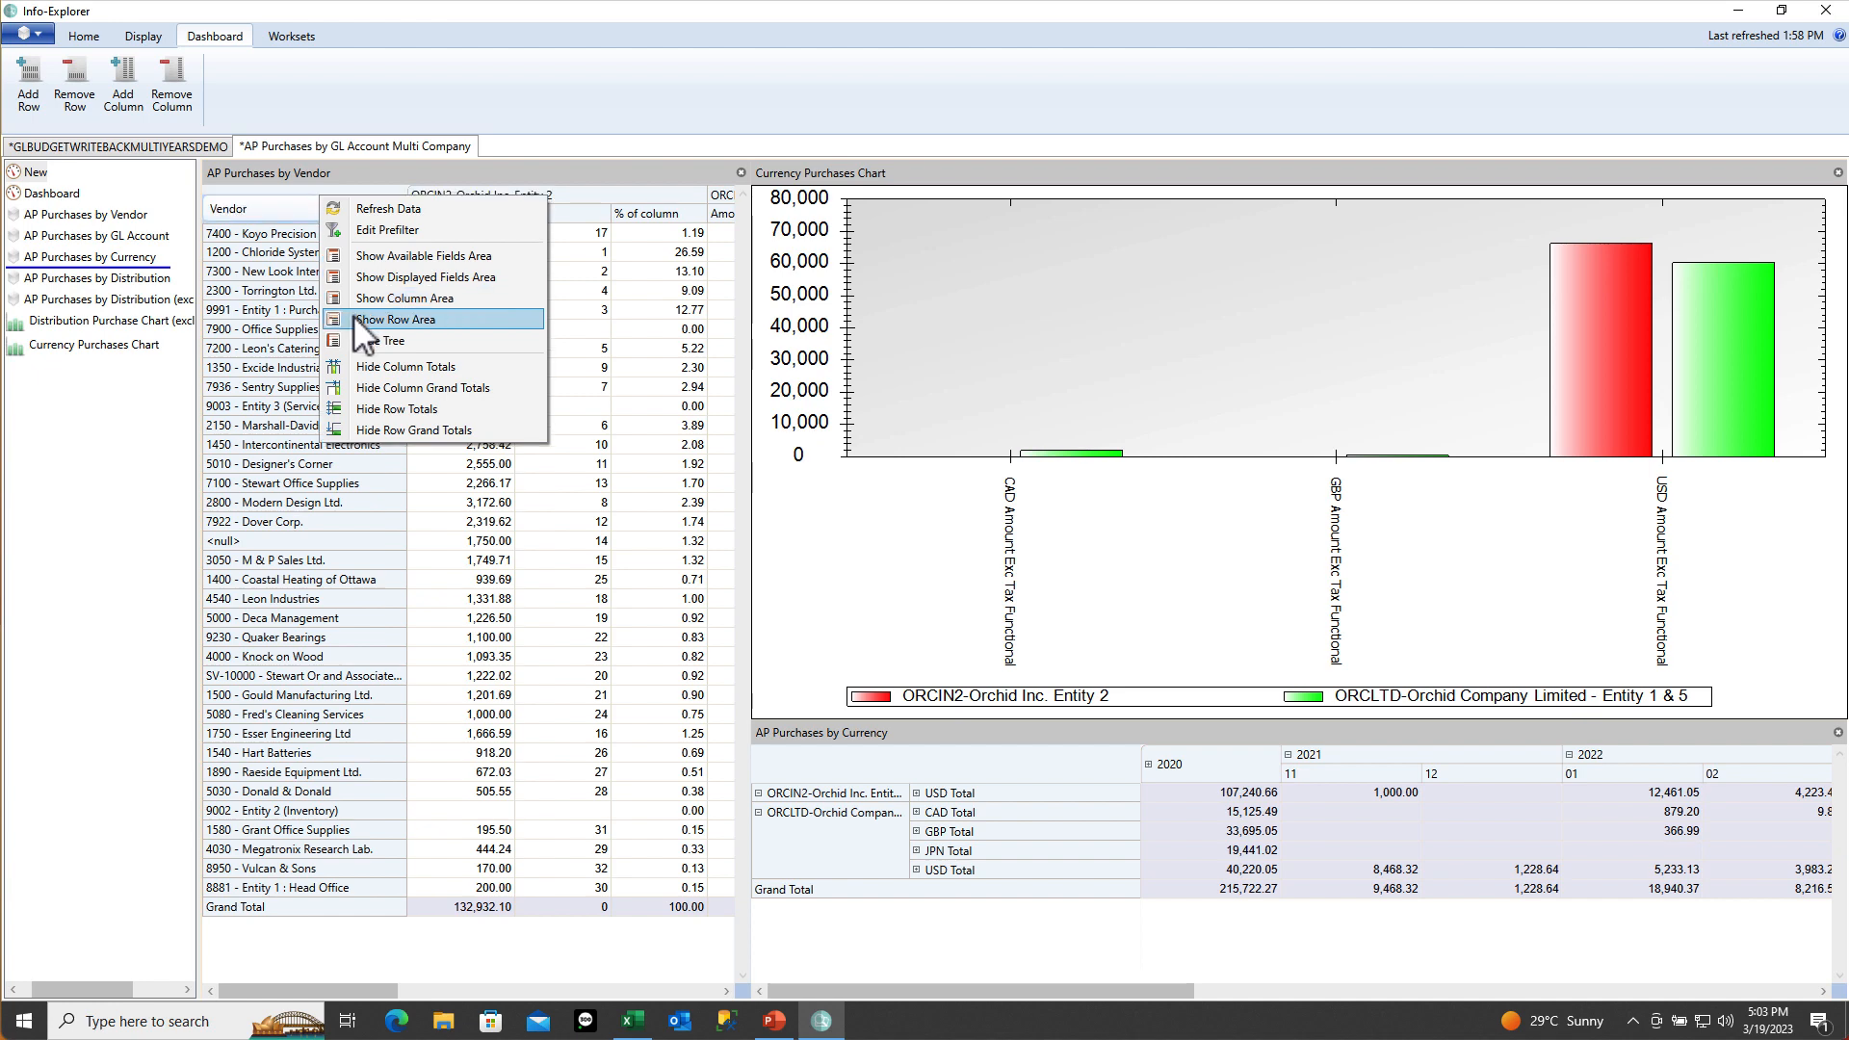
pyautogui.click(373, 258)
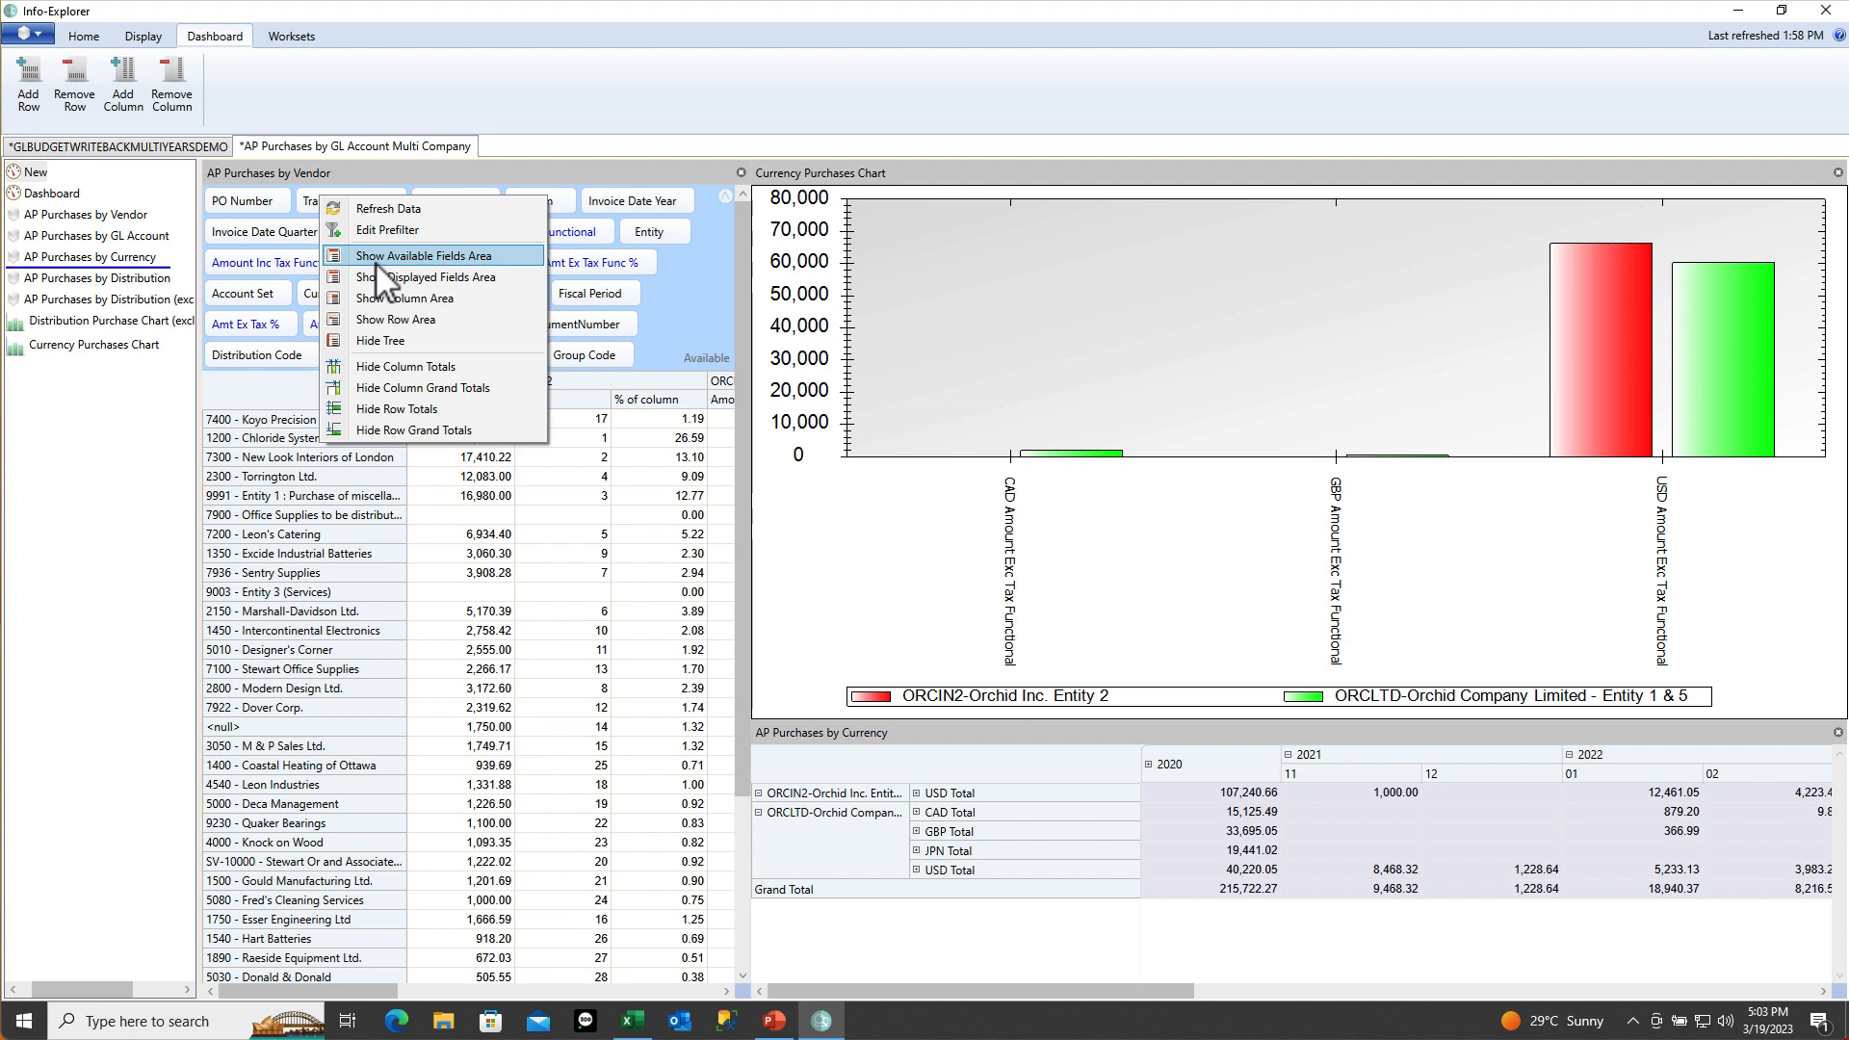
pyautogui.click(376, 258)
# Open the saved distribution dashboard and turn on its prefilter excluding codes starting with O
pyautogui.rightClick(391, 169)
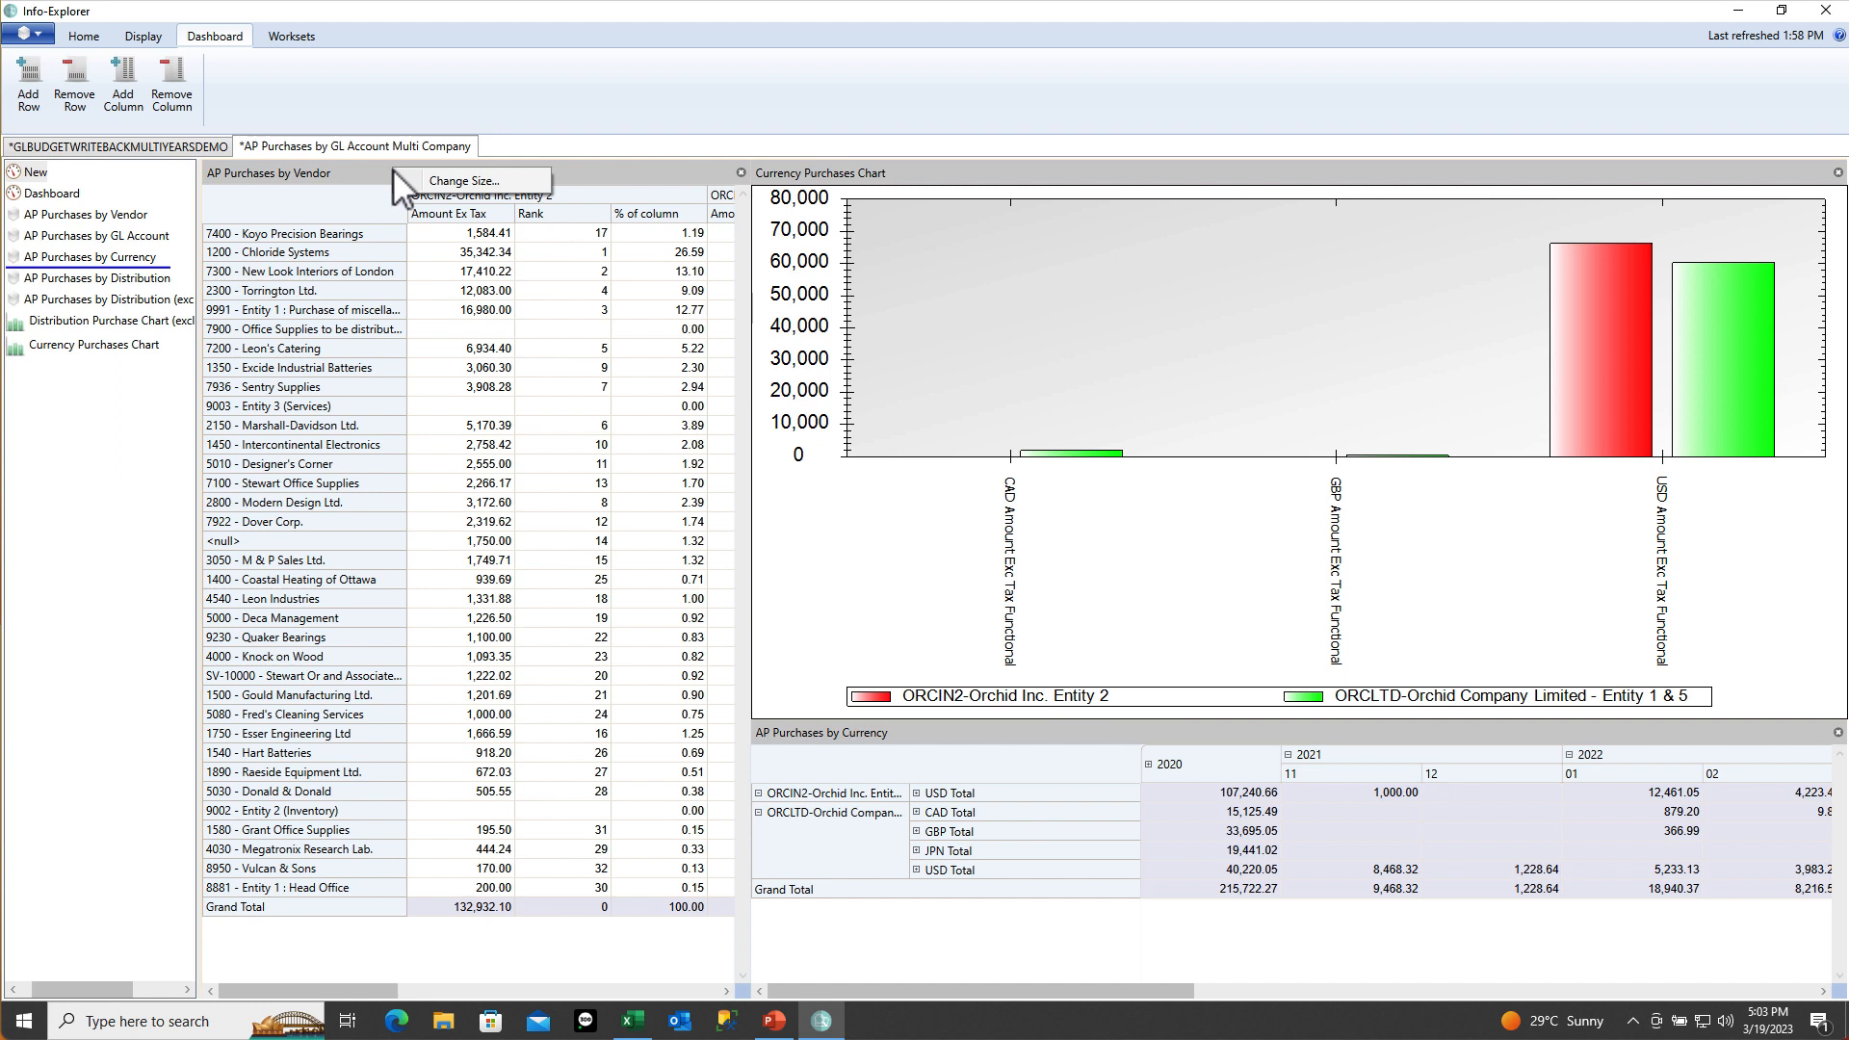
pyautogui.click(64, 200)
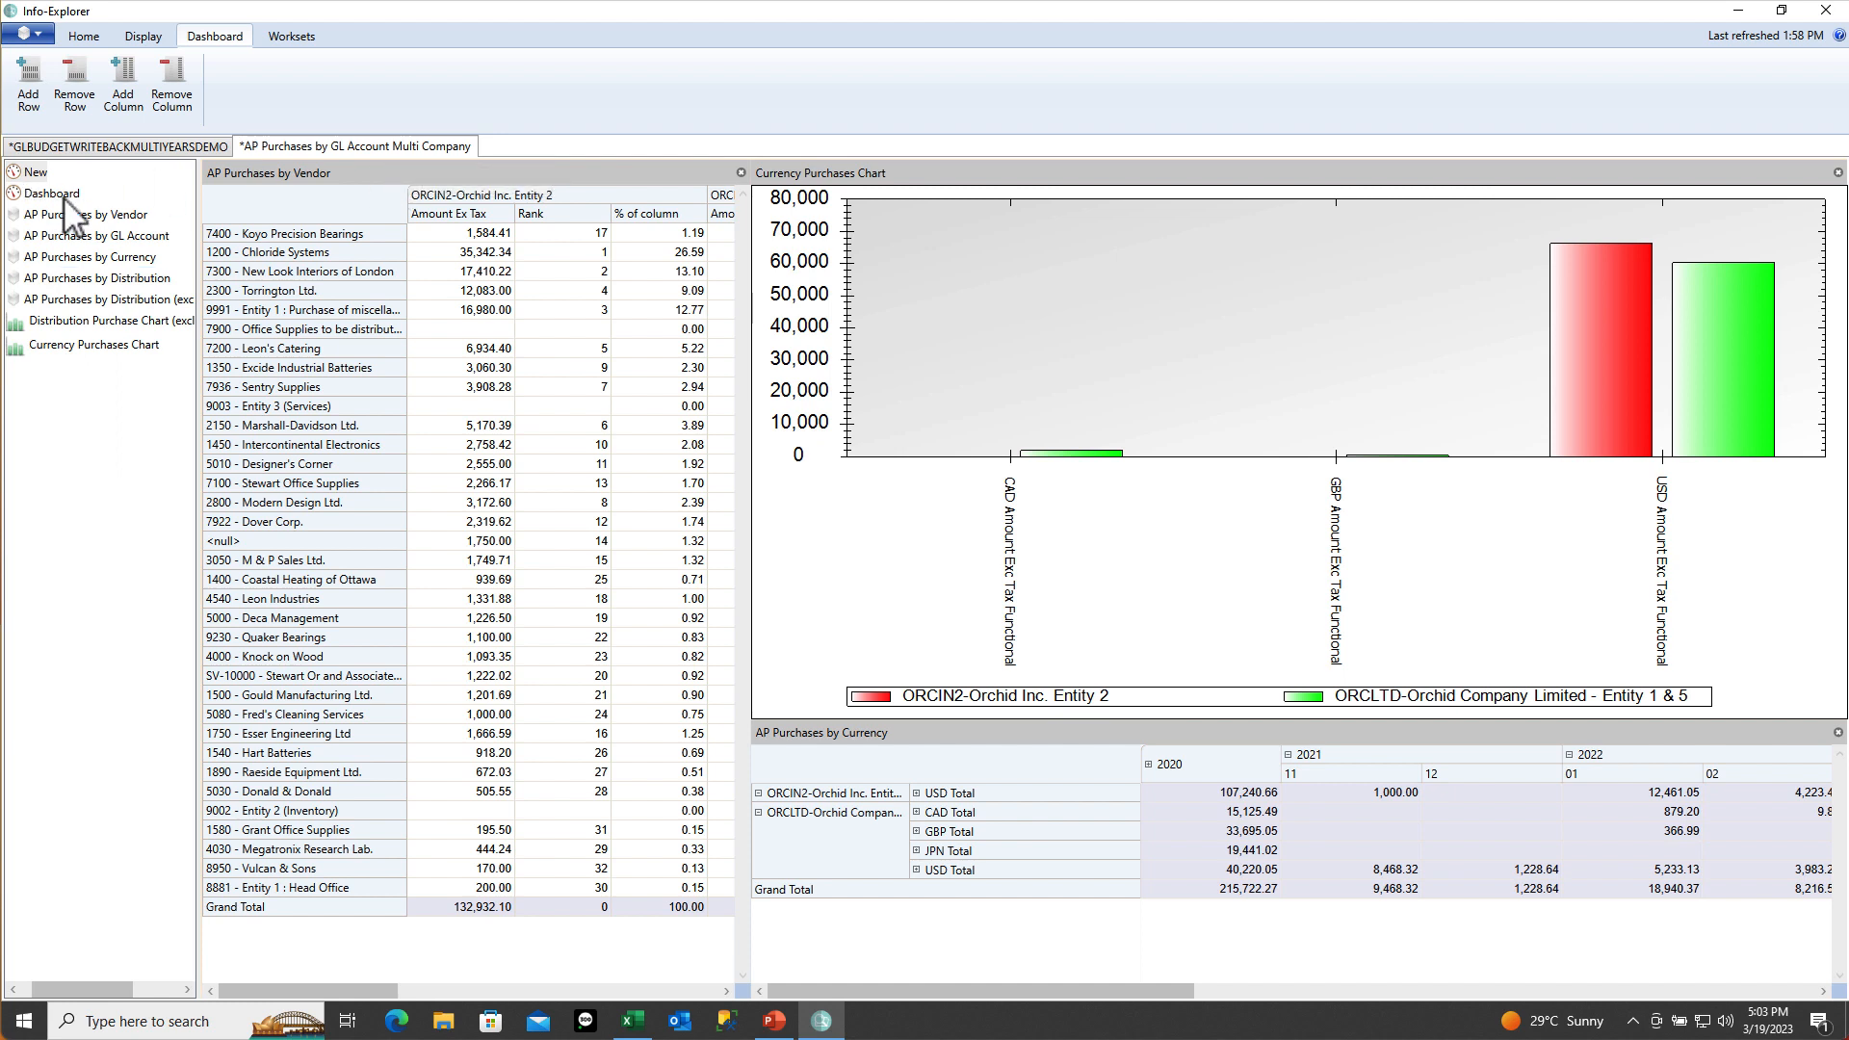
pyautogui.click(64, 197)
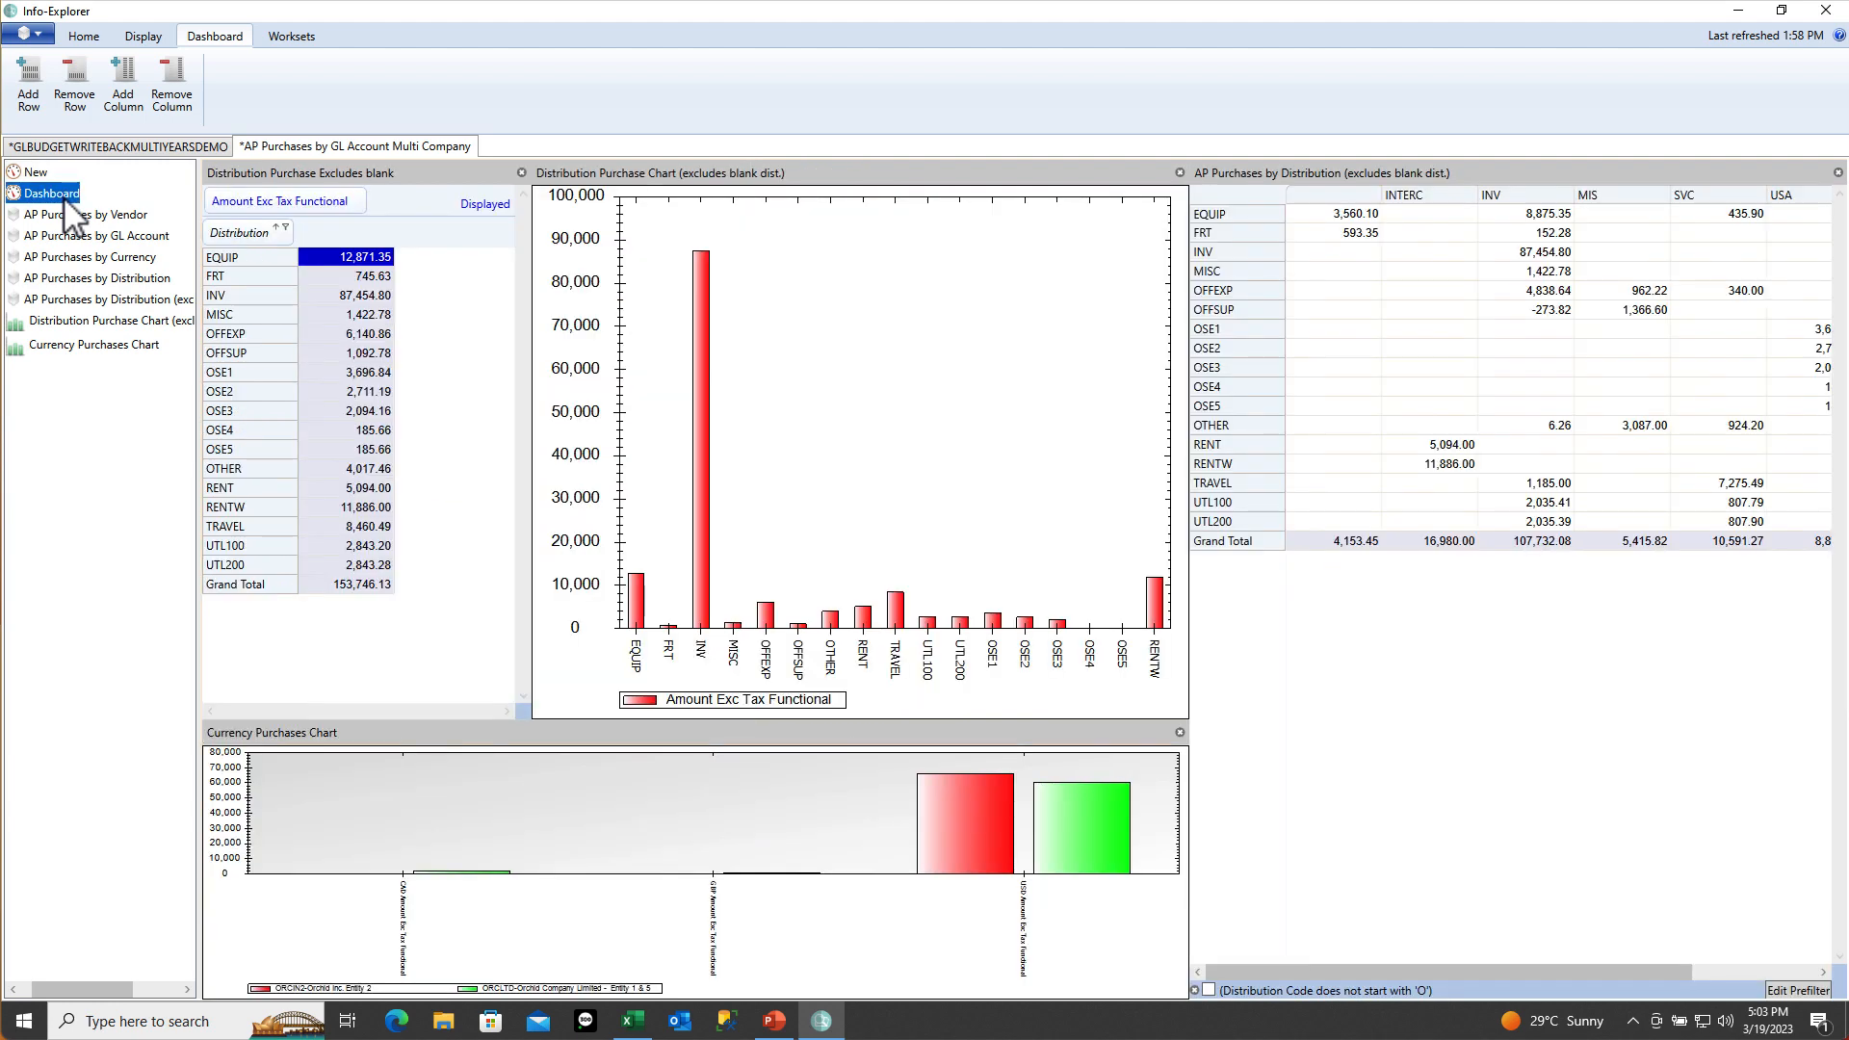
pyautogui.click(1209, 991)
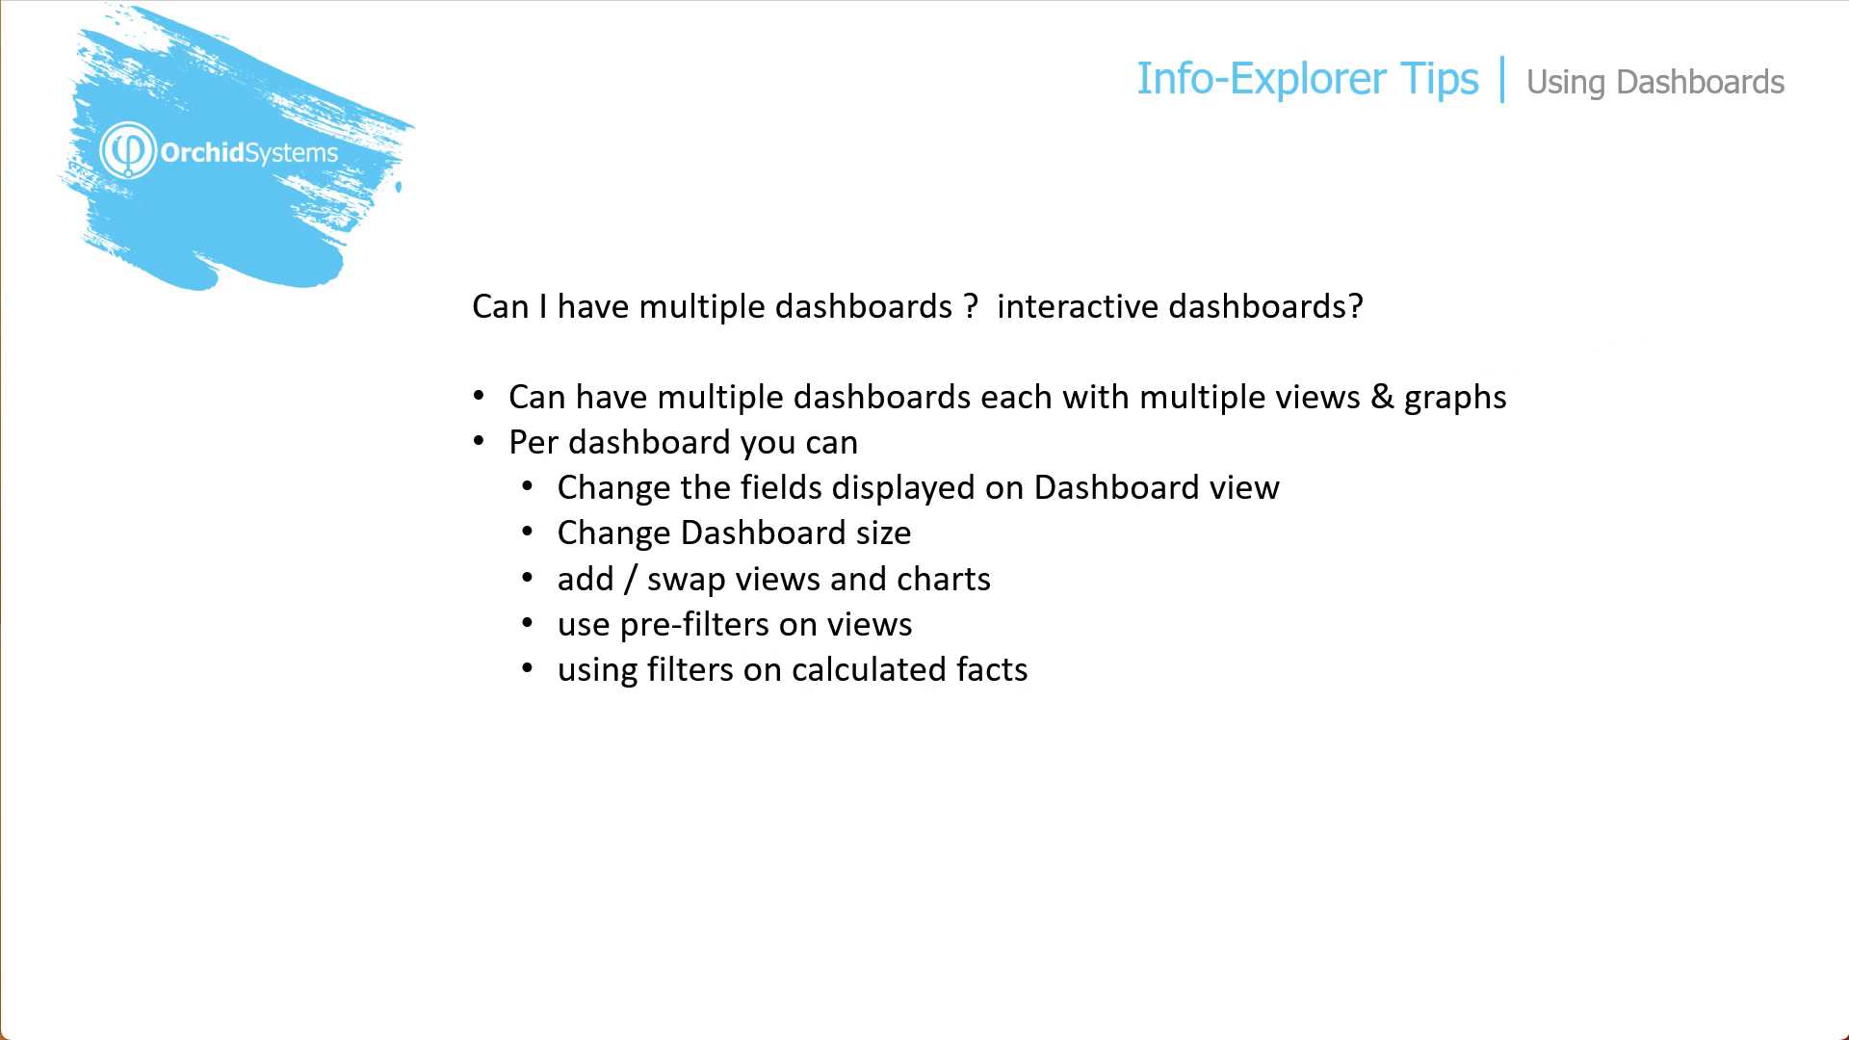
# Reveal the 'Refer to KB article' bullet on the Using Dashboards slide
pyautogui.press('Right')
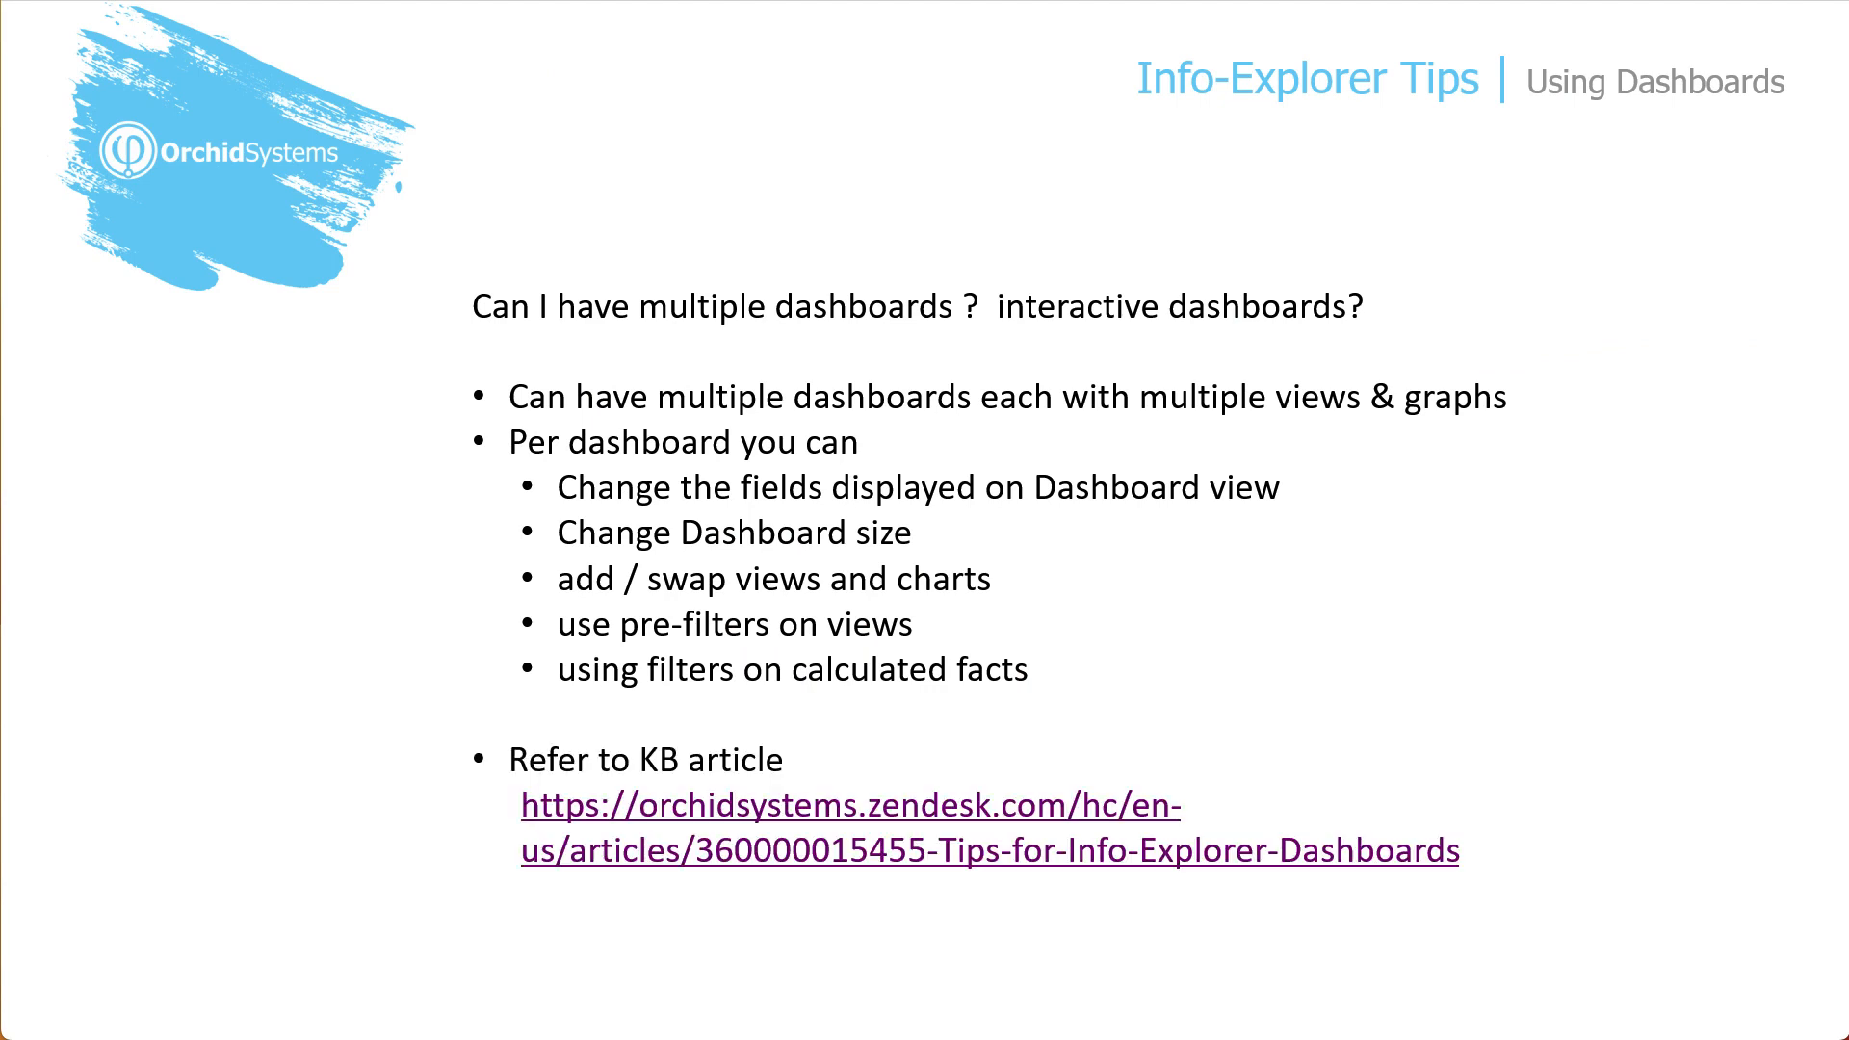
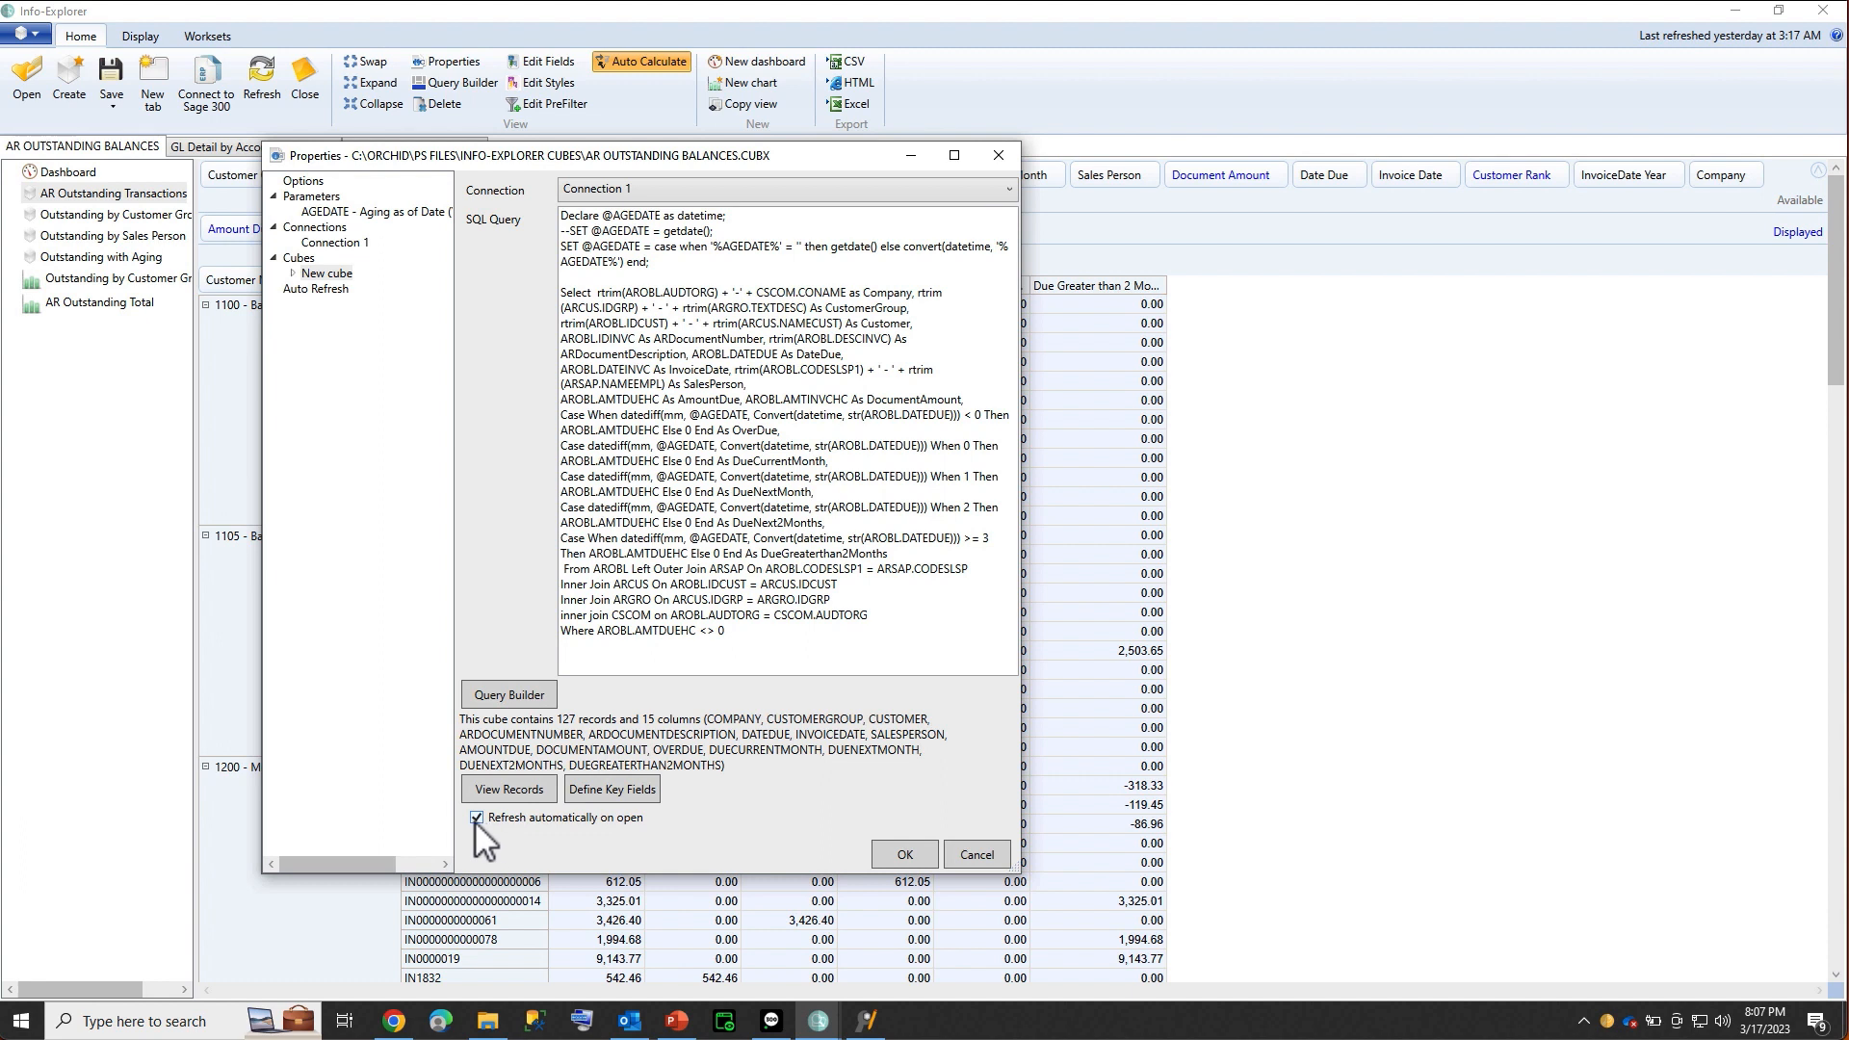
# Display the AR Outstanding Balances cube's Auto Refresh settings, with refresh on open enabled
pyautogui.click(319, 292)
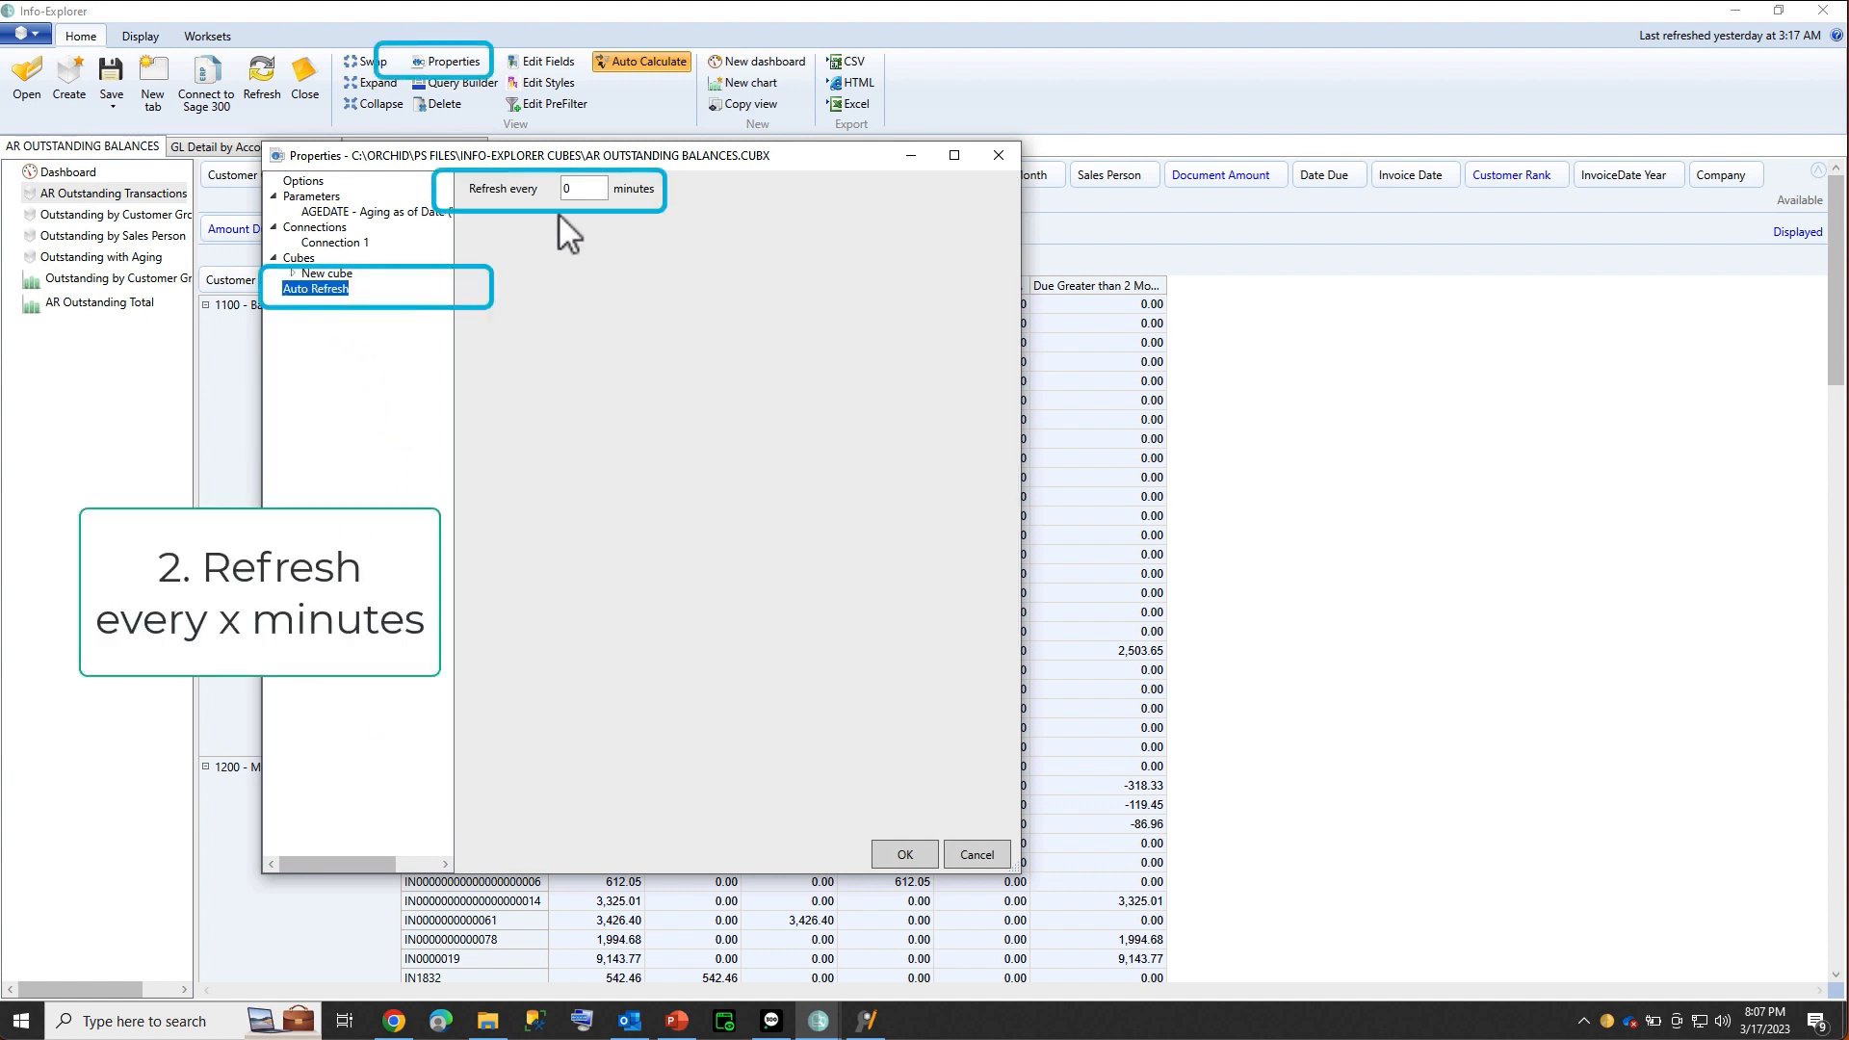
# Set the cube's 'Refresh every' interval to 10 minutes and apply it
pyautogui.doubleClick(575, 189)
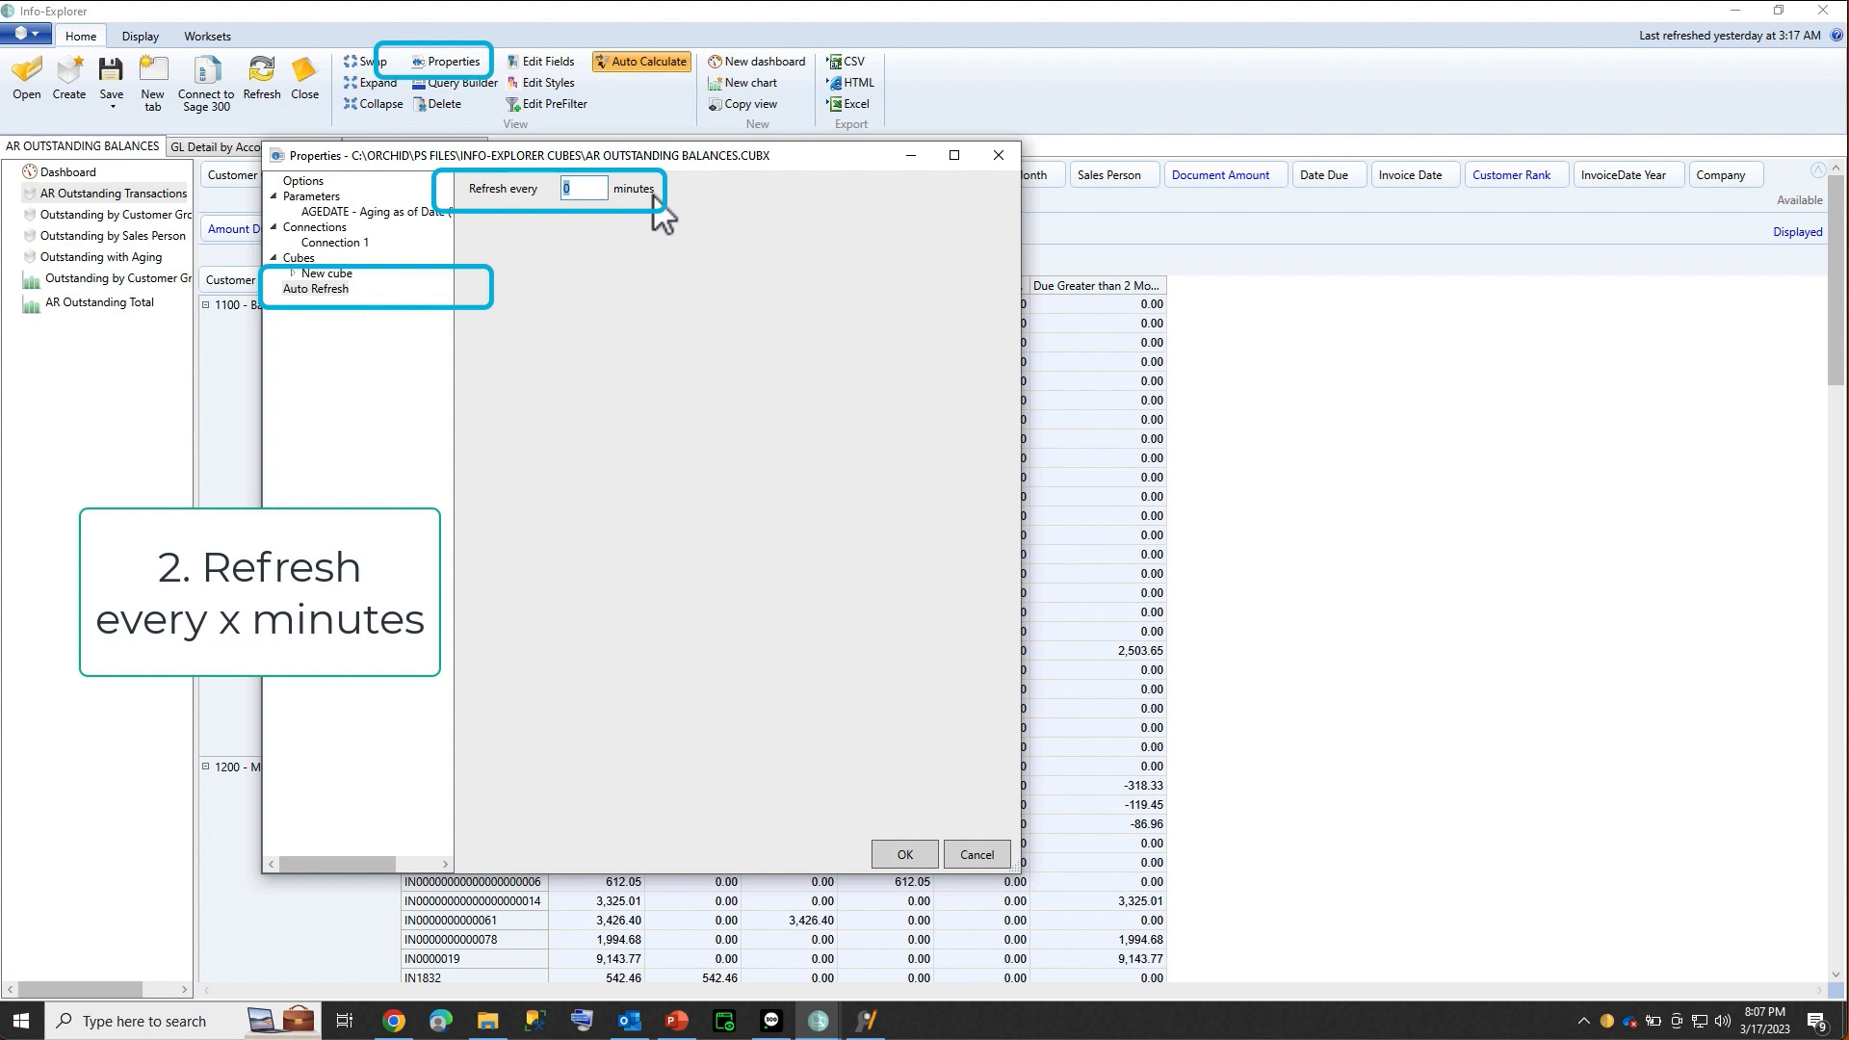
pyautogui.write('10')
pyautogui.click(903, 855)
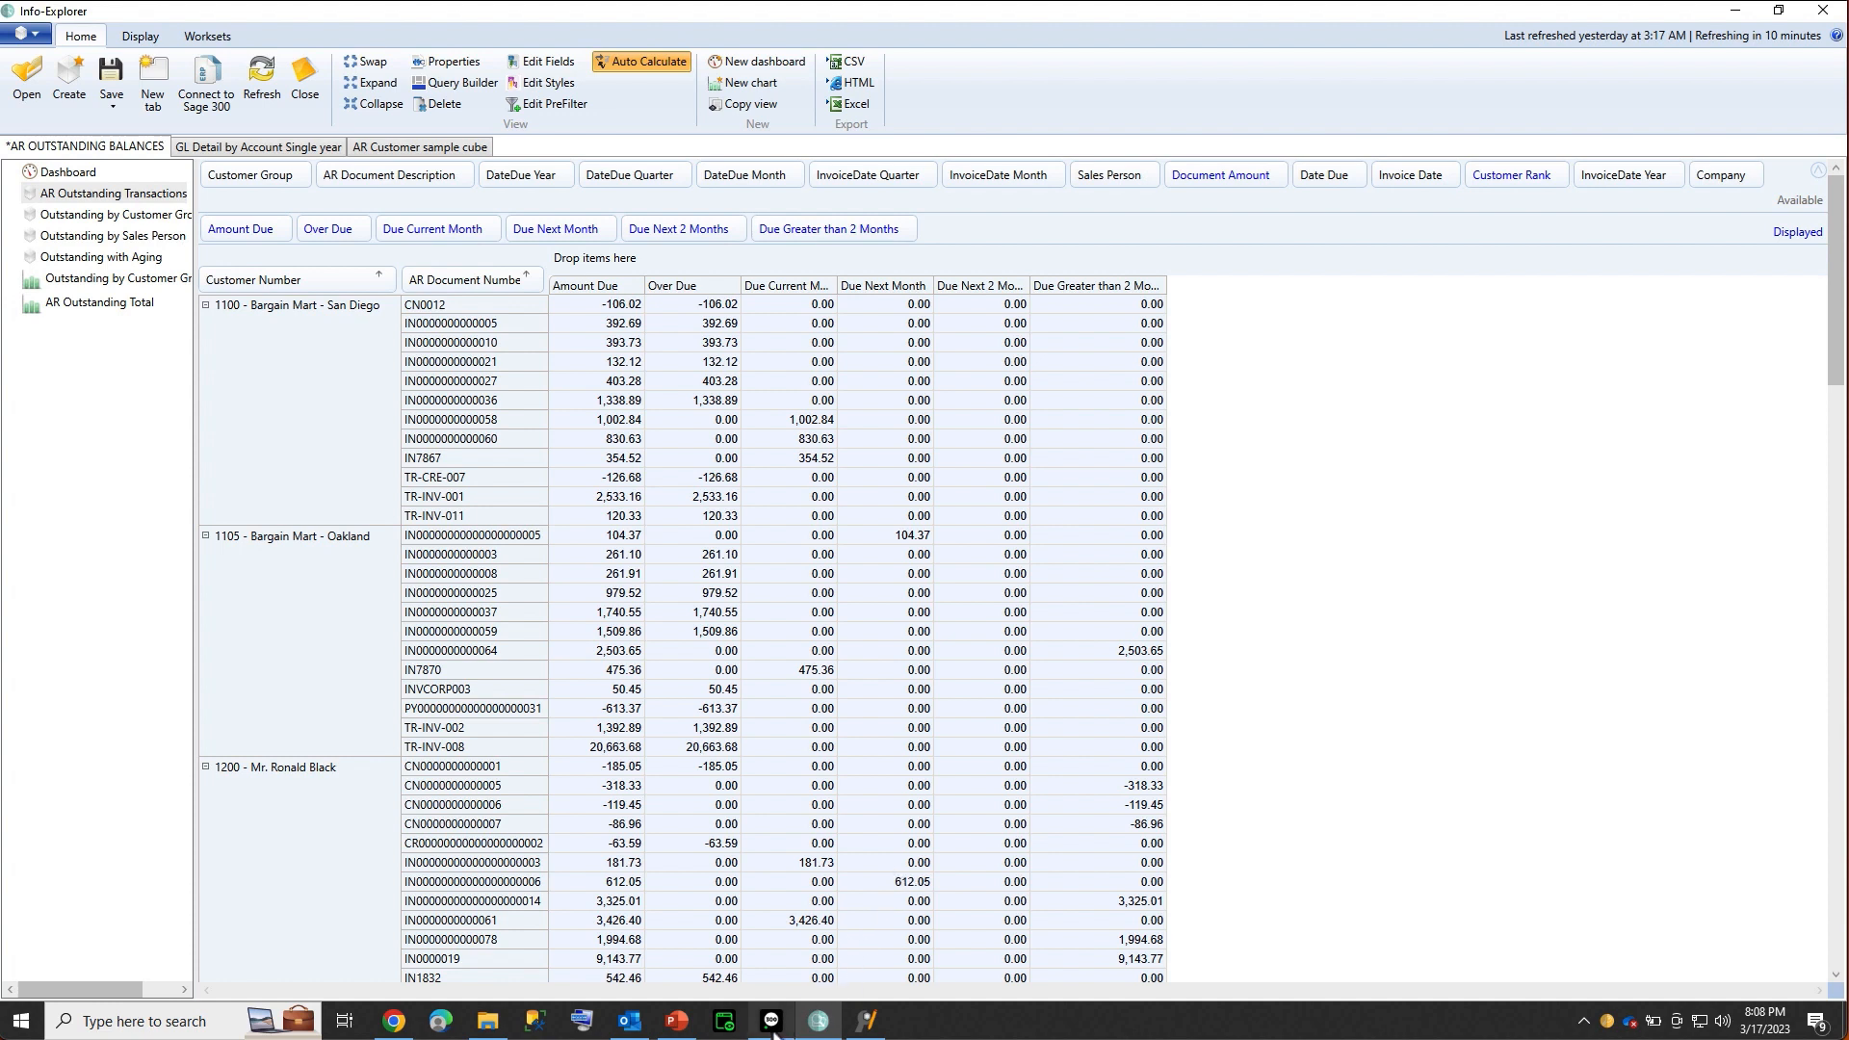
pyautogui.moveTo(772, 1029)
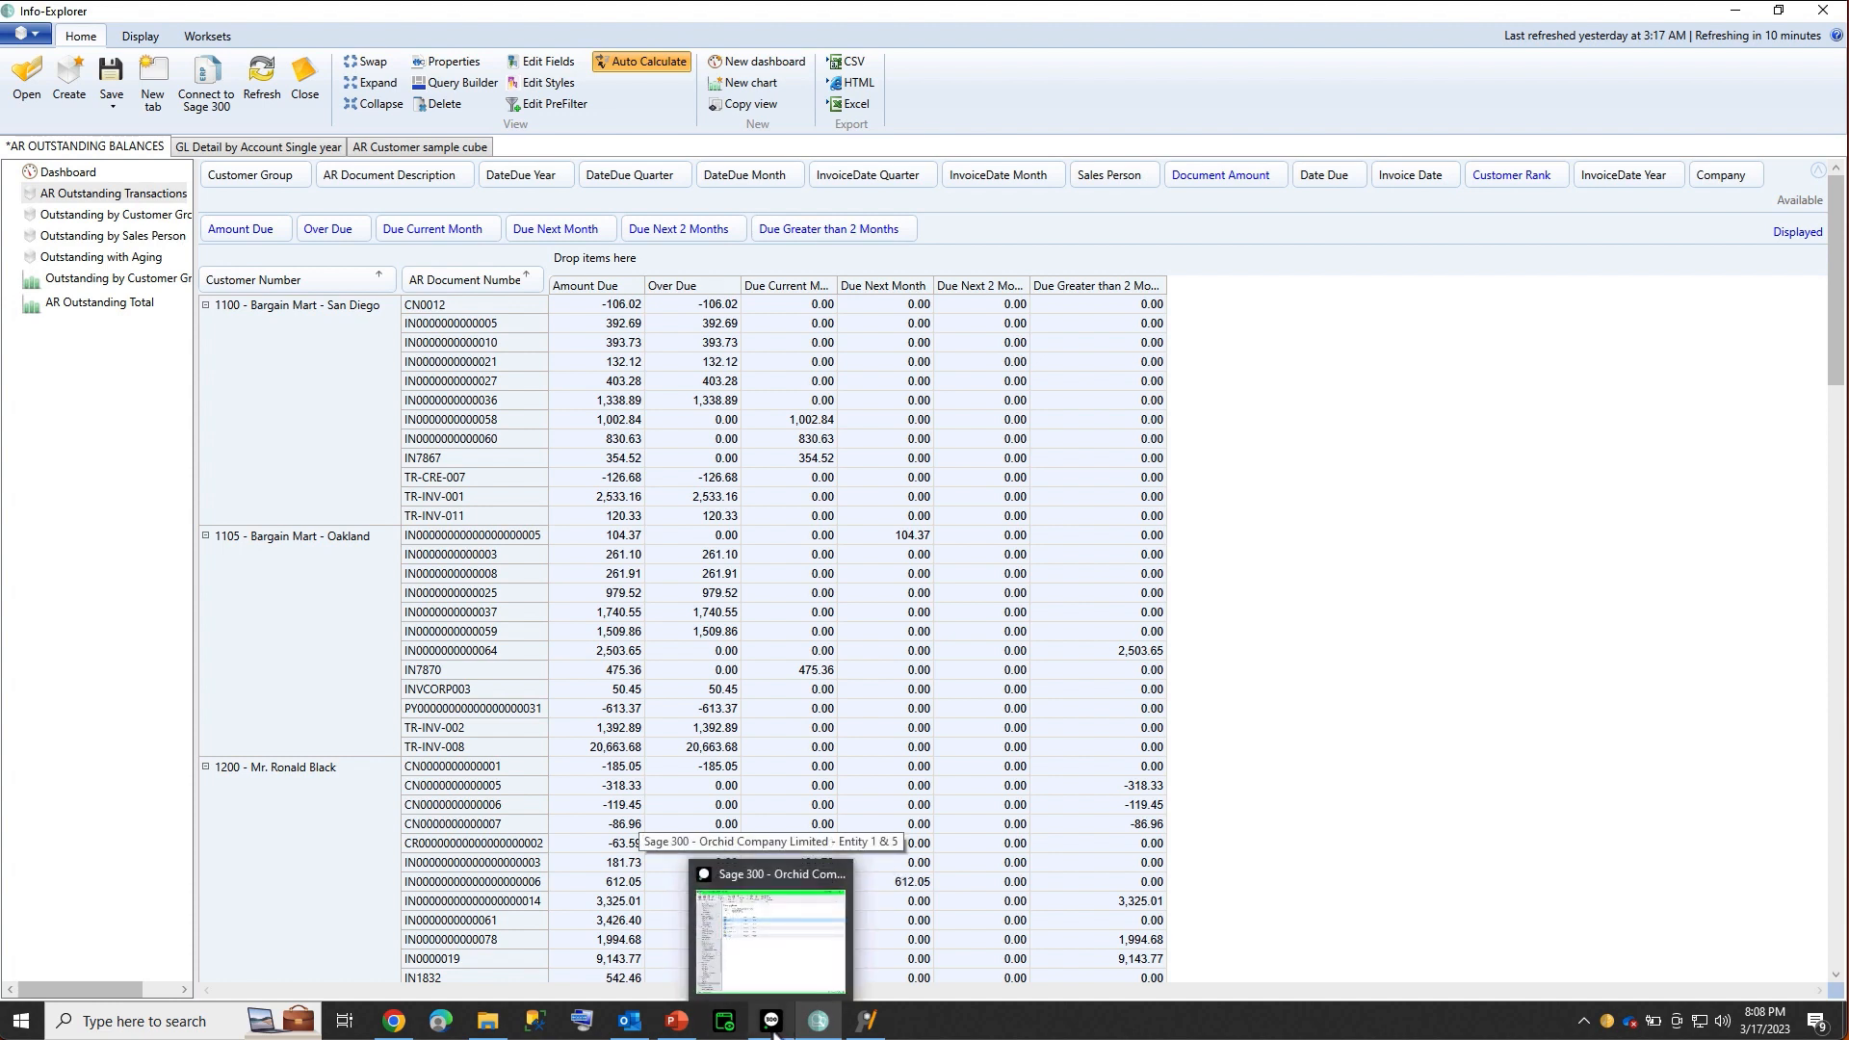
# In Sage 300 Process Scheduler options, keep SMTP as the e-mail service, then open Schedules
pyautogui.click(772, 1027)
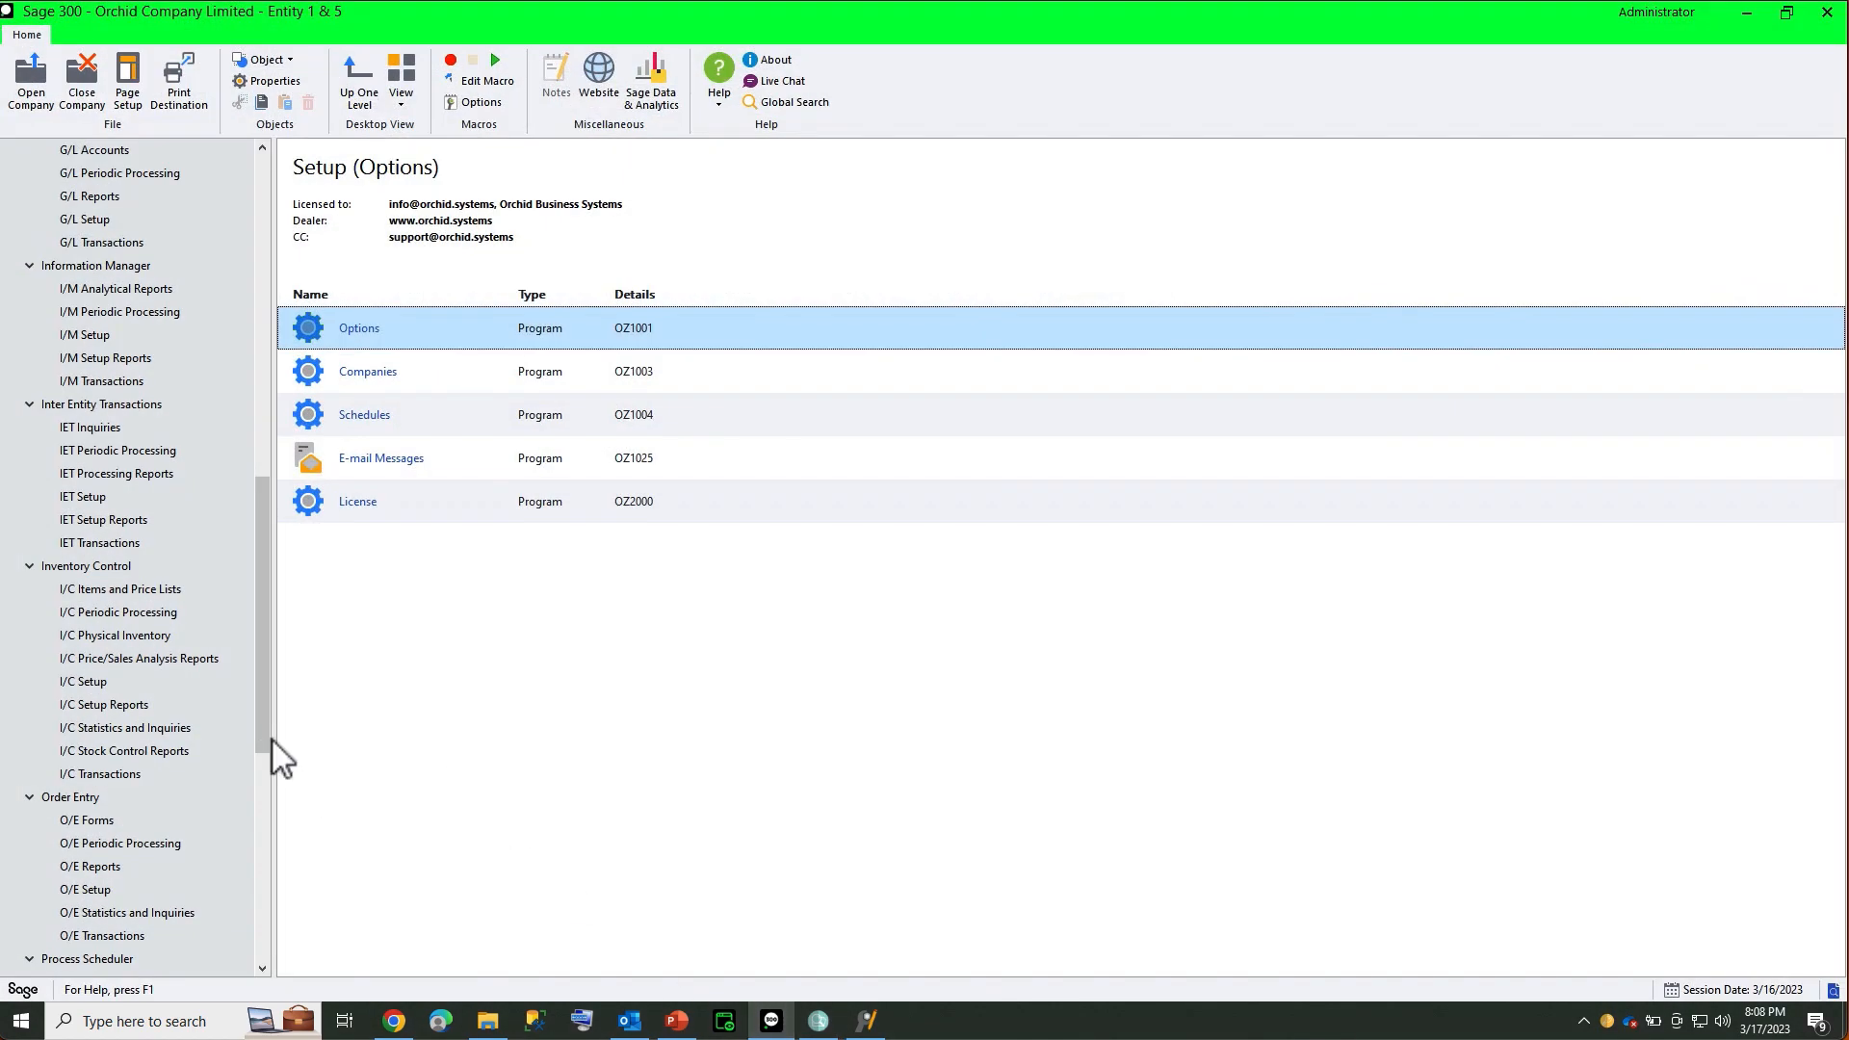
pyautogui.moveTo(270, 741); pyautogui.dragTo(270, 874)
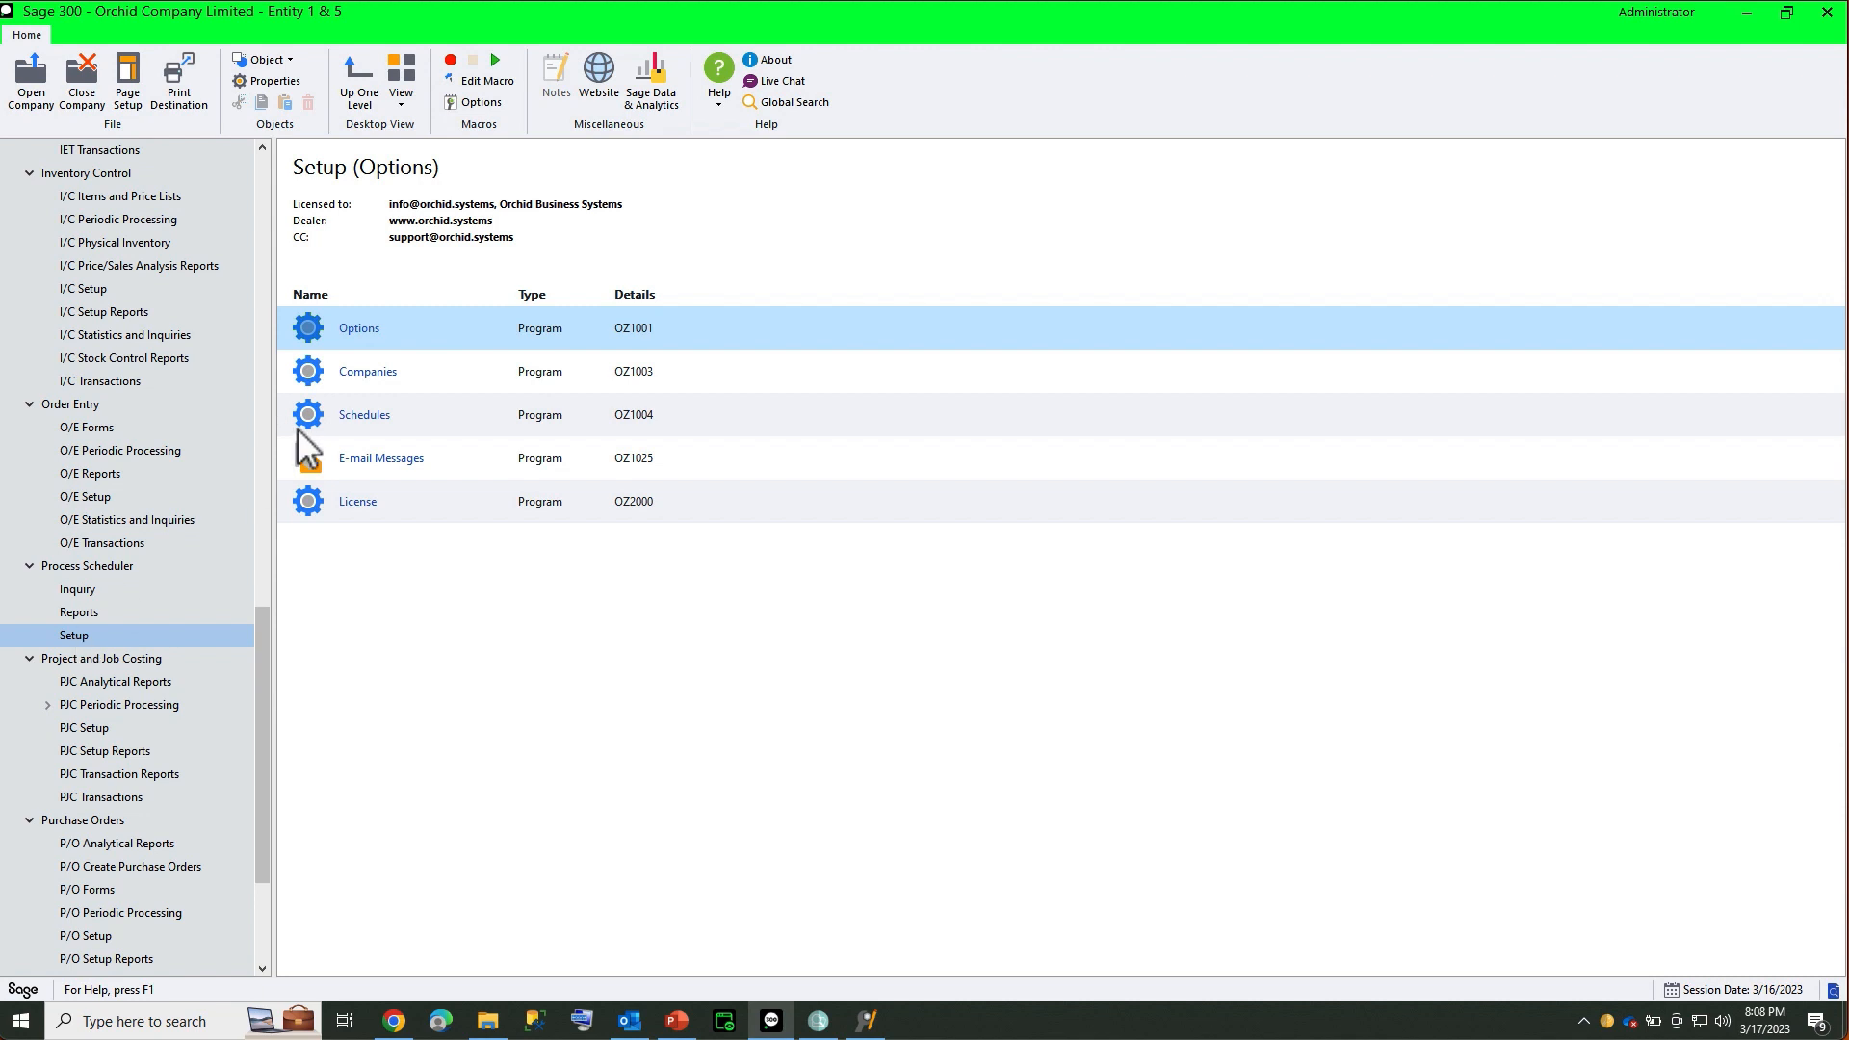
pyautogui.click(362, 327)
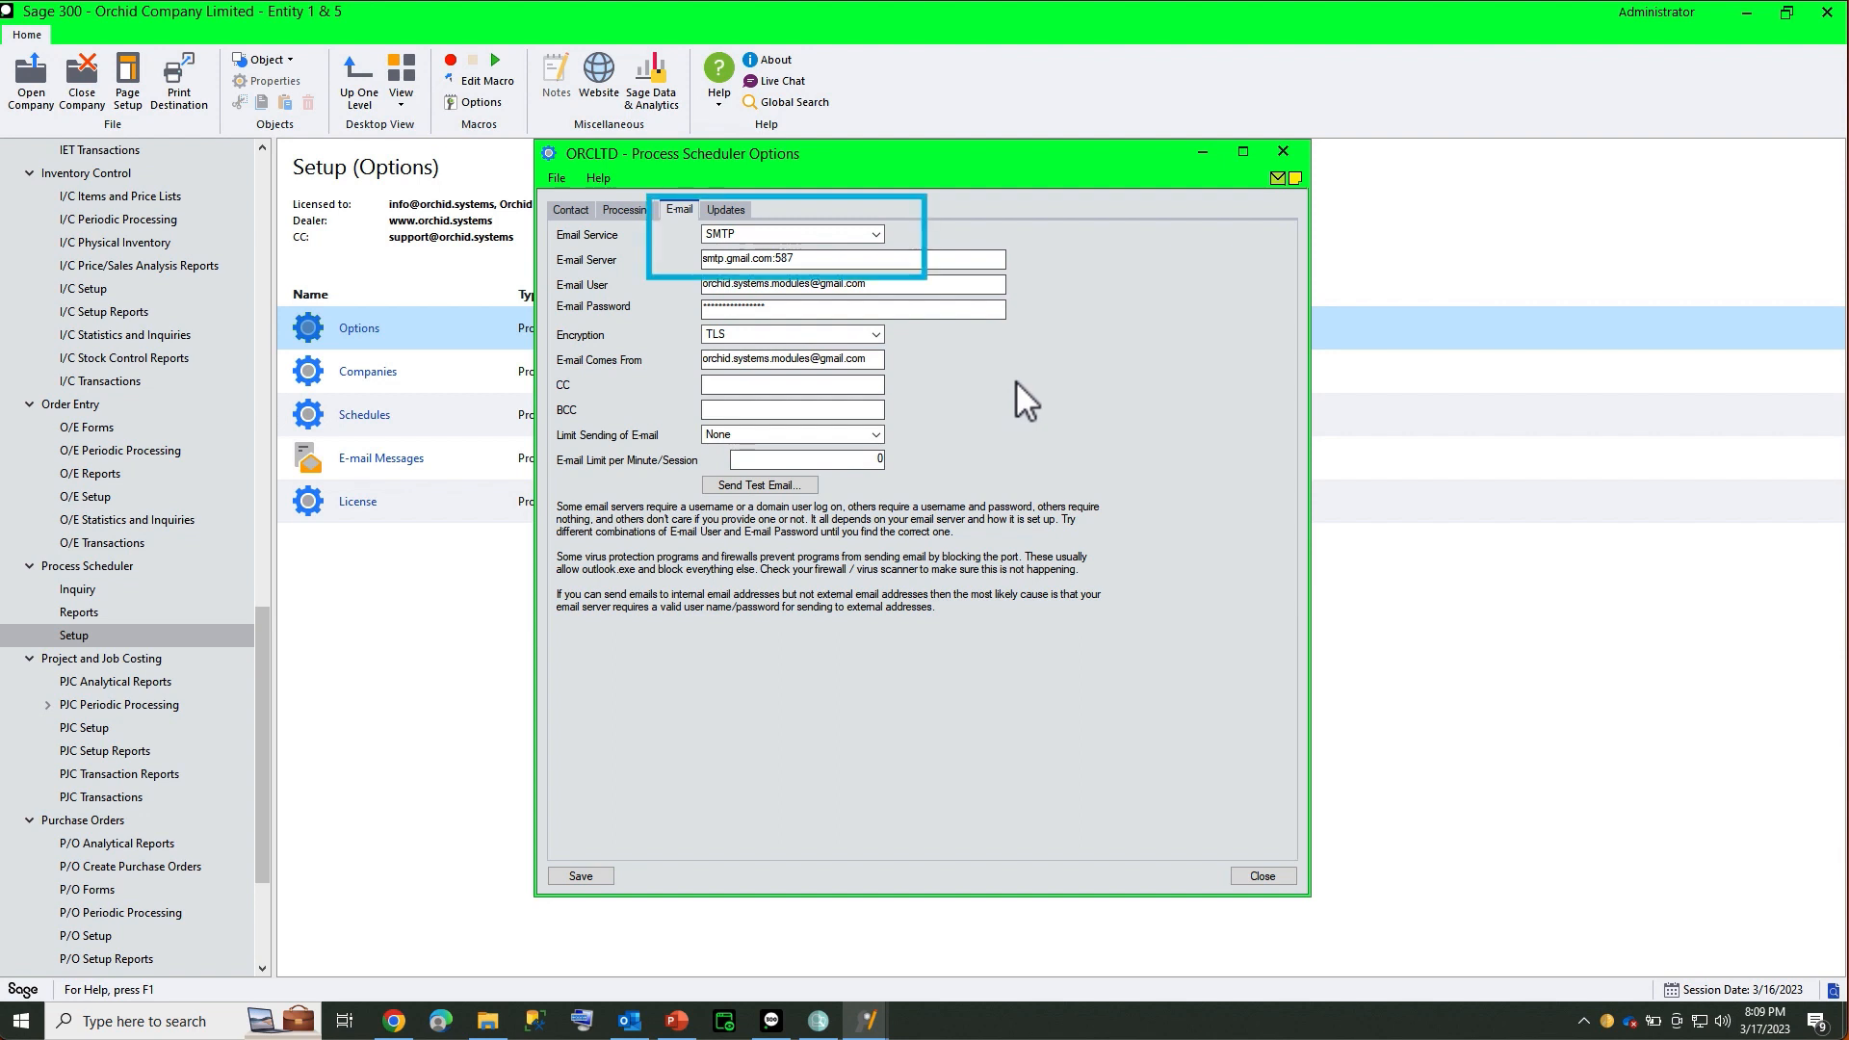
pyautogui.click(873, 235)
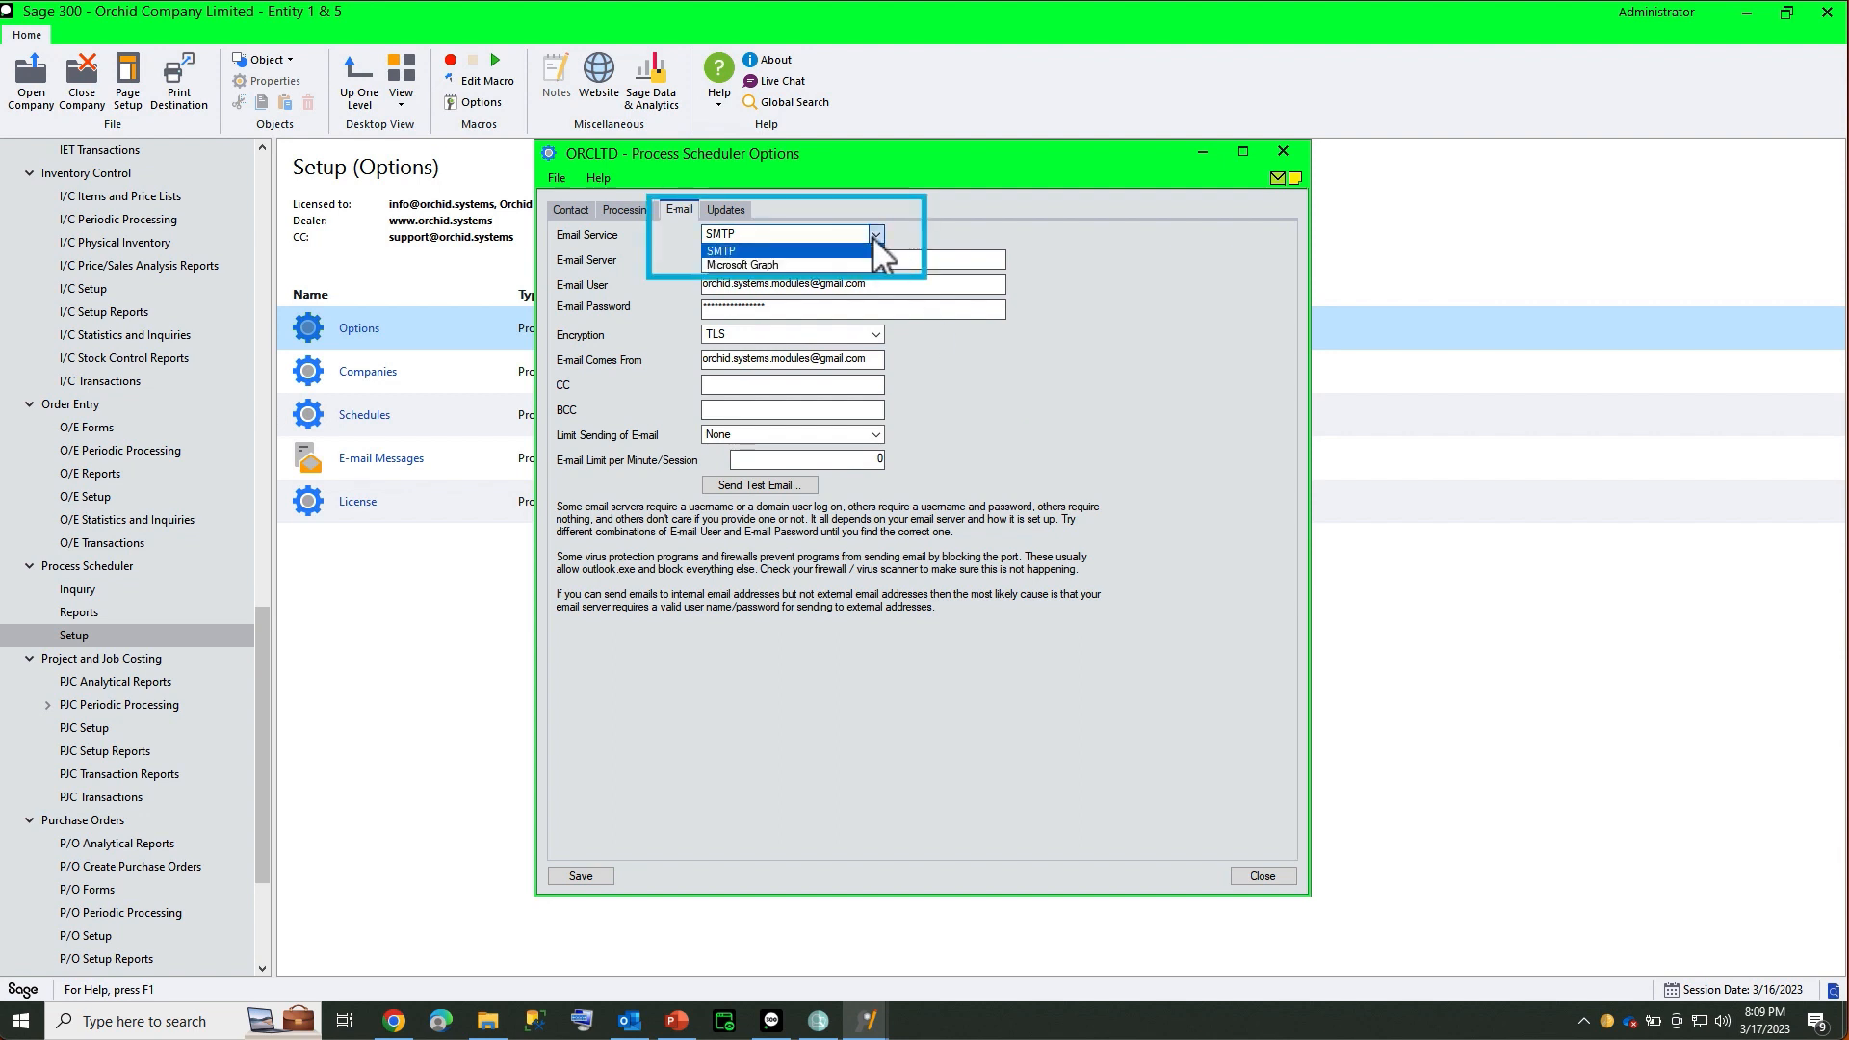
pyautogui.click(873, 236)
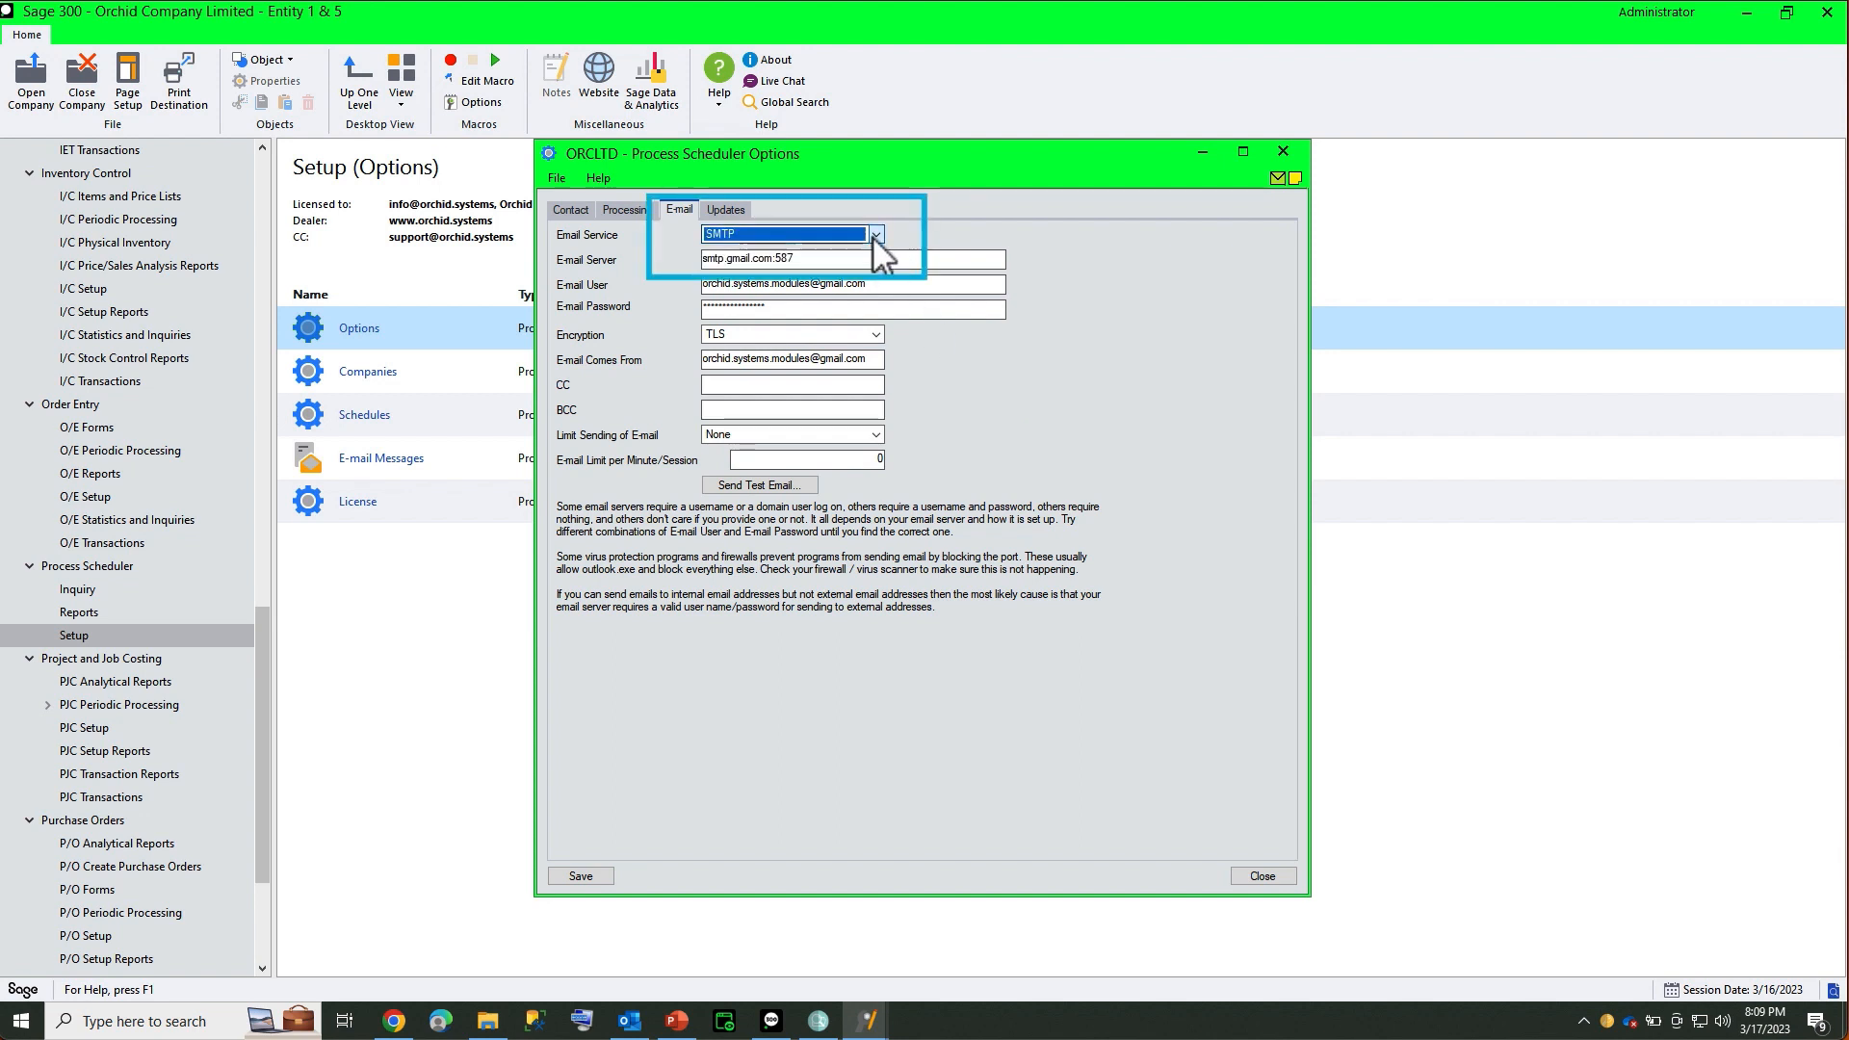
pyautogui.doubleClick(374, 413)
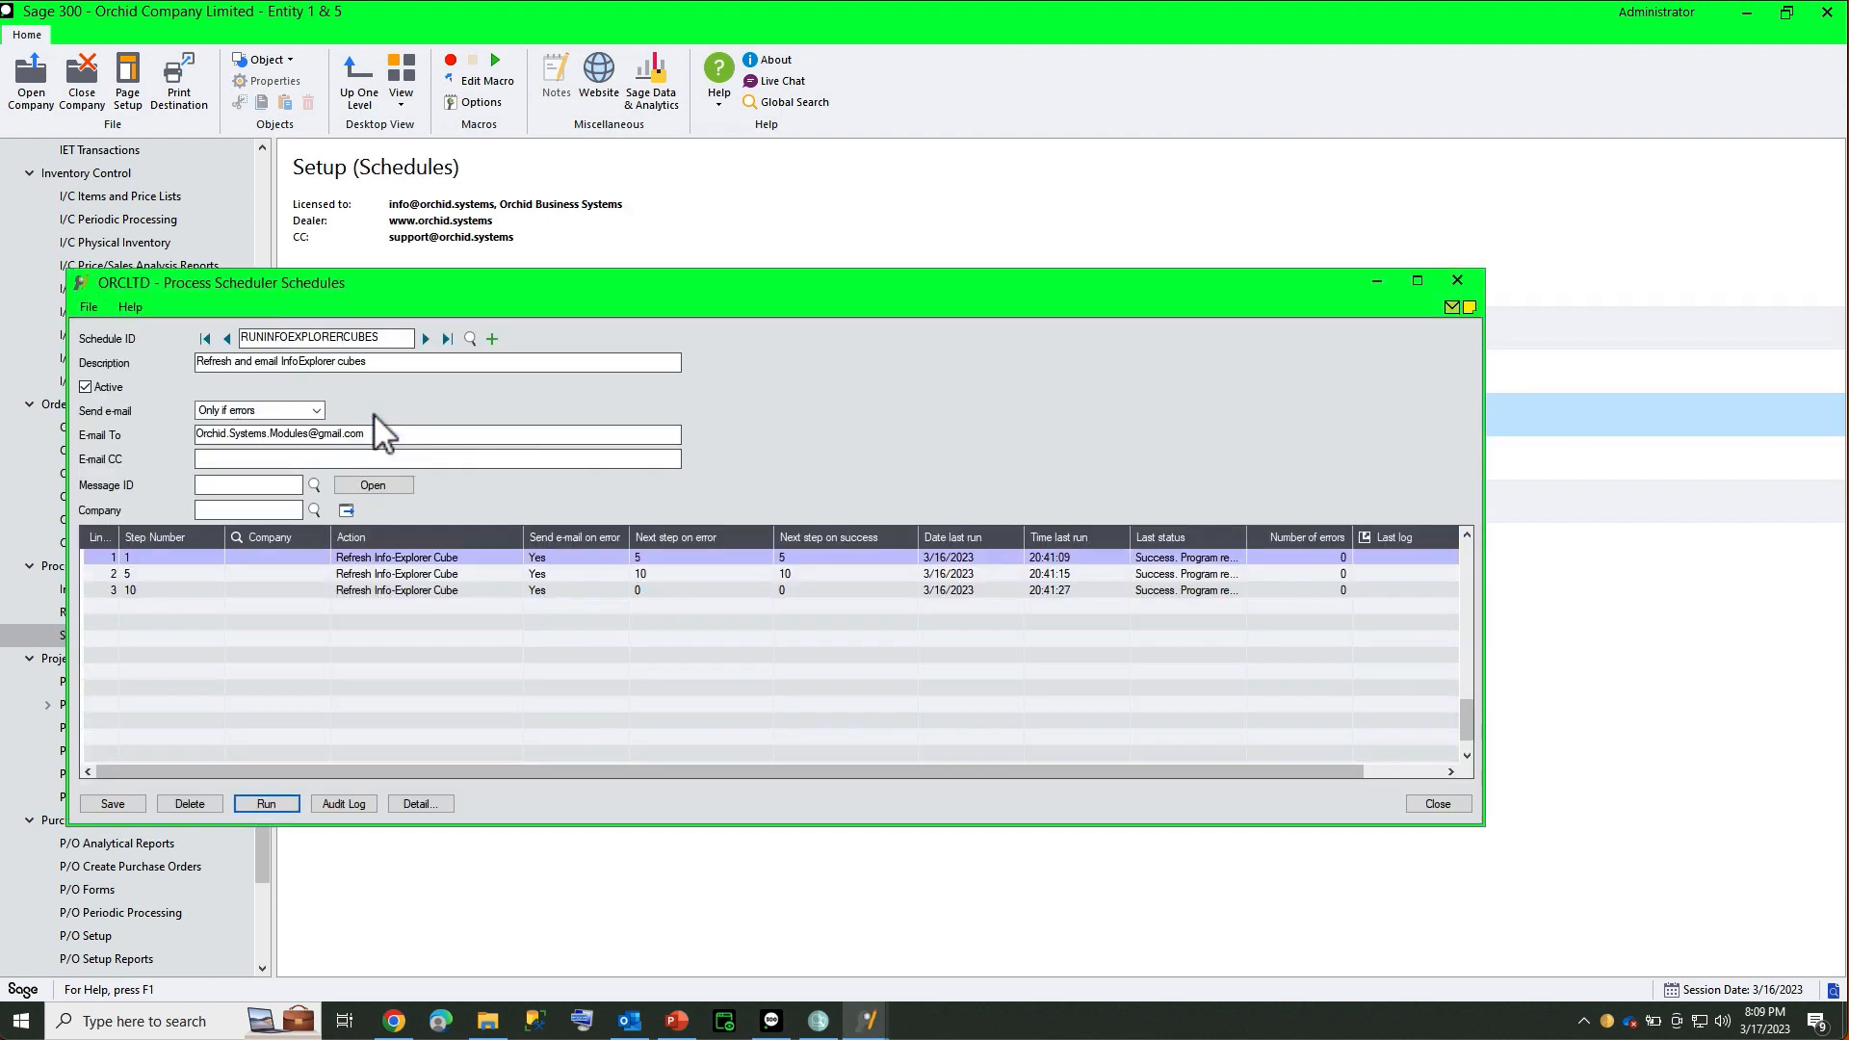
# Review step 1's details: the Refresh Info-Explorer Cube action, its cube file and empty parameters
pyautogui.click(372, 559)
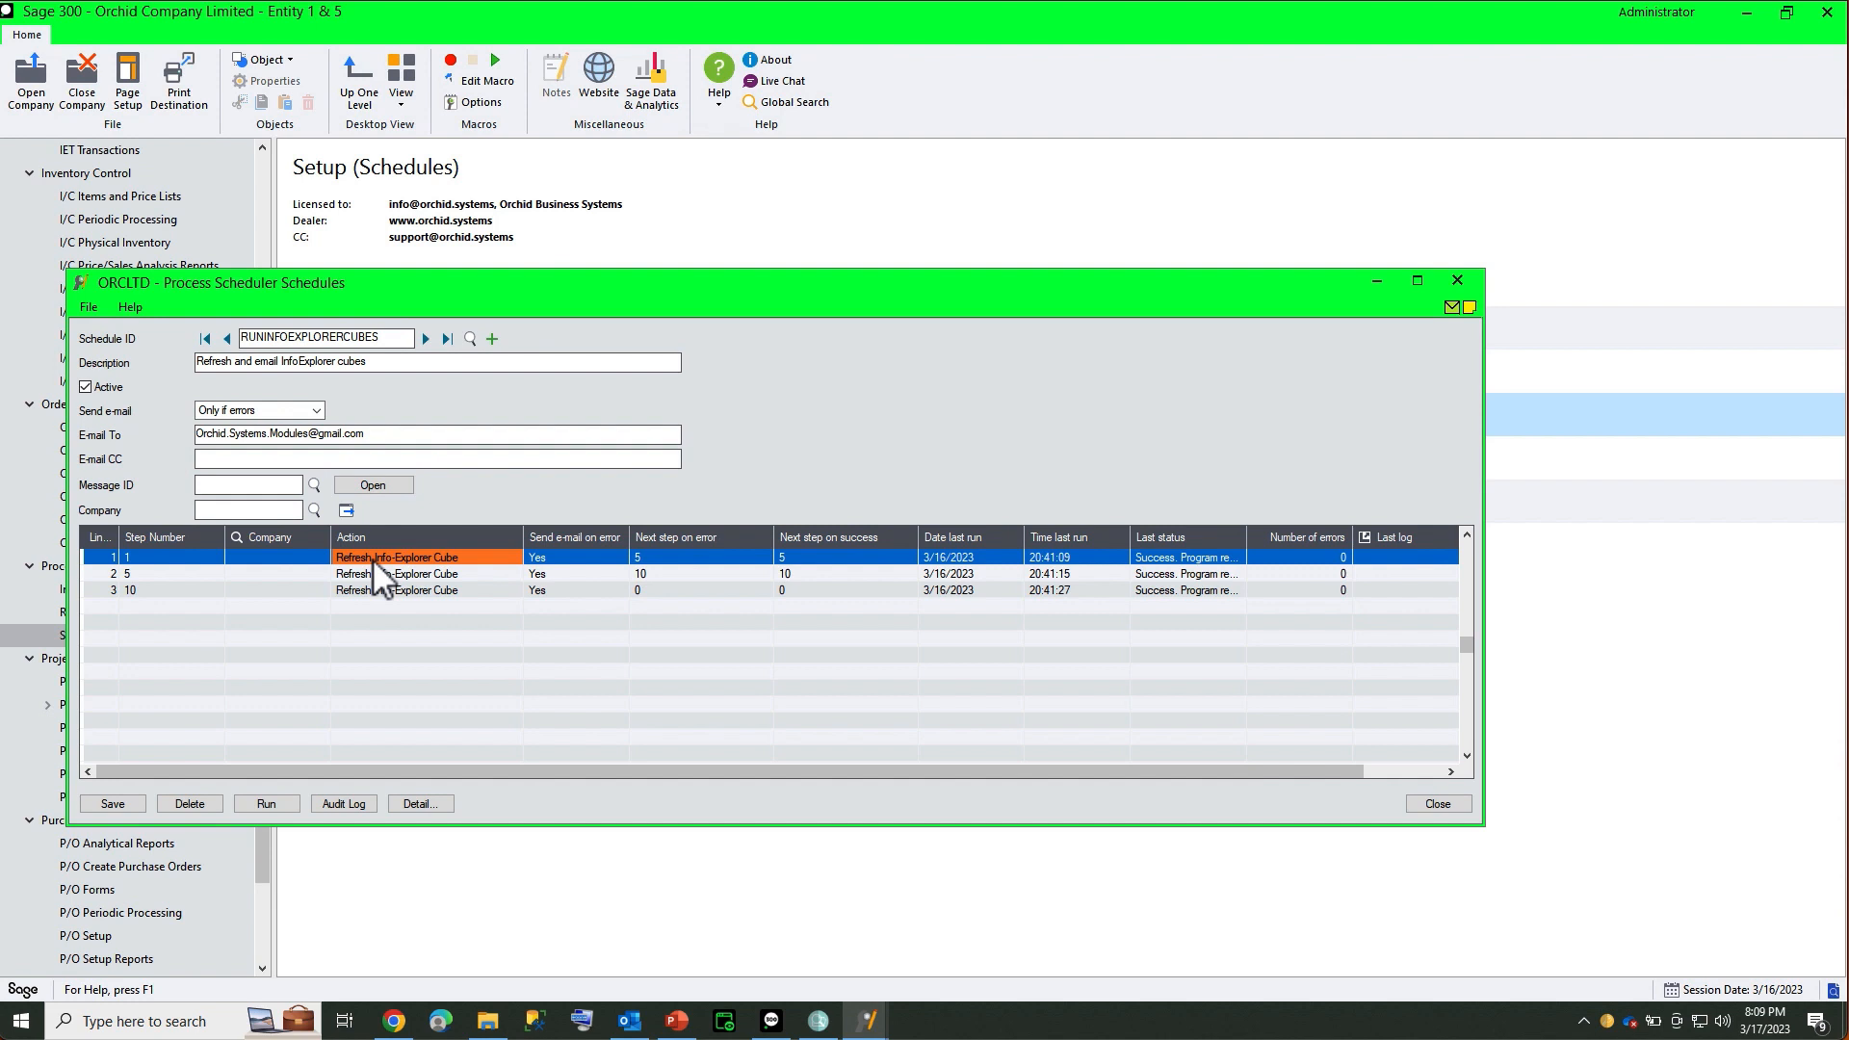
pyautogui.click(424, 805)
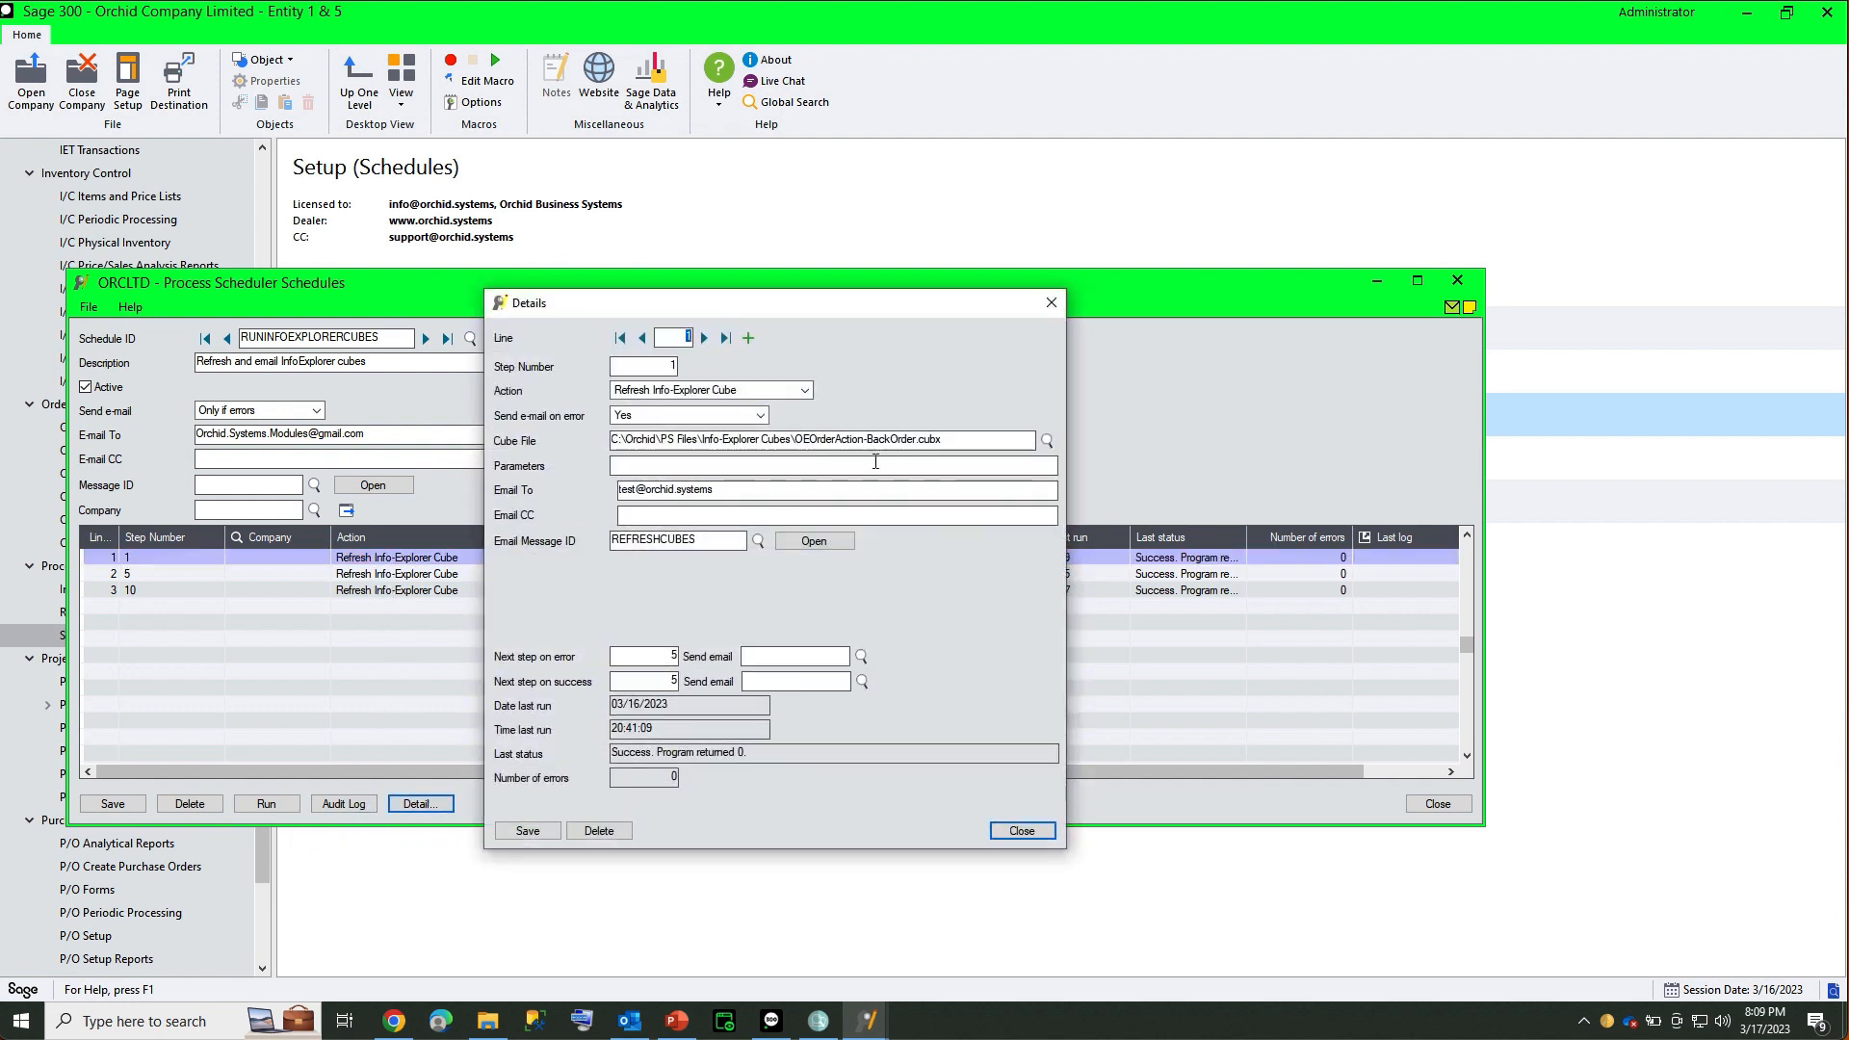
pyautogui.click(805, 391)
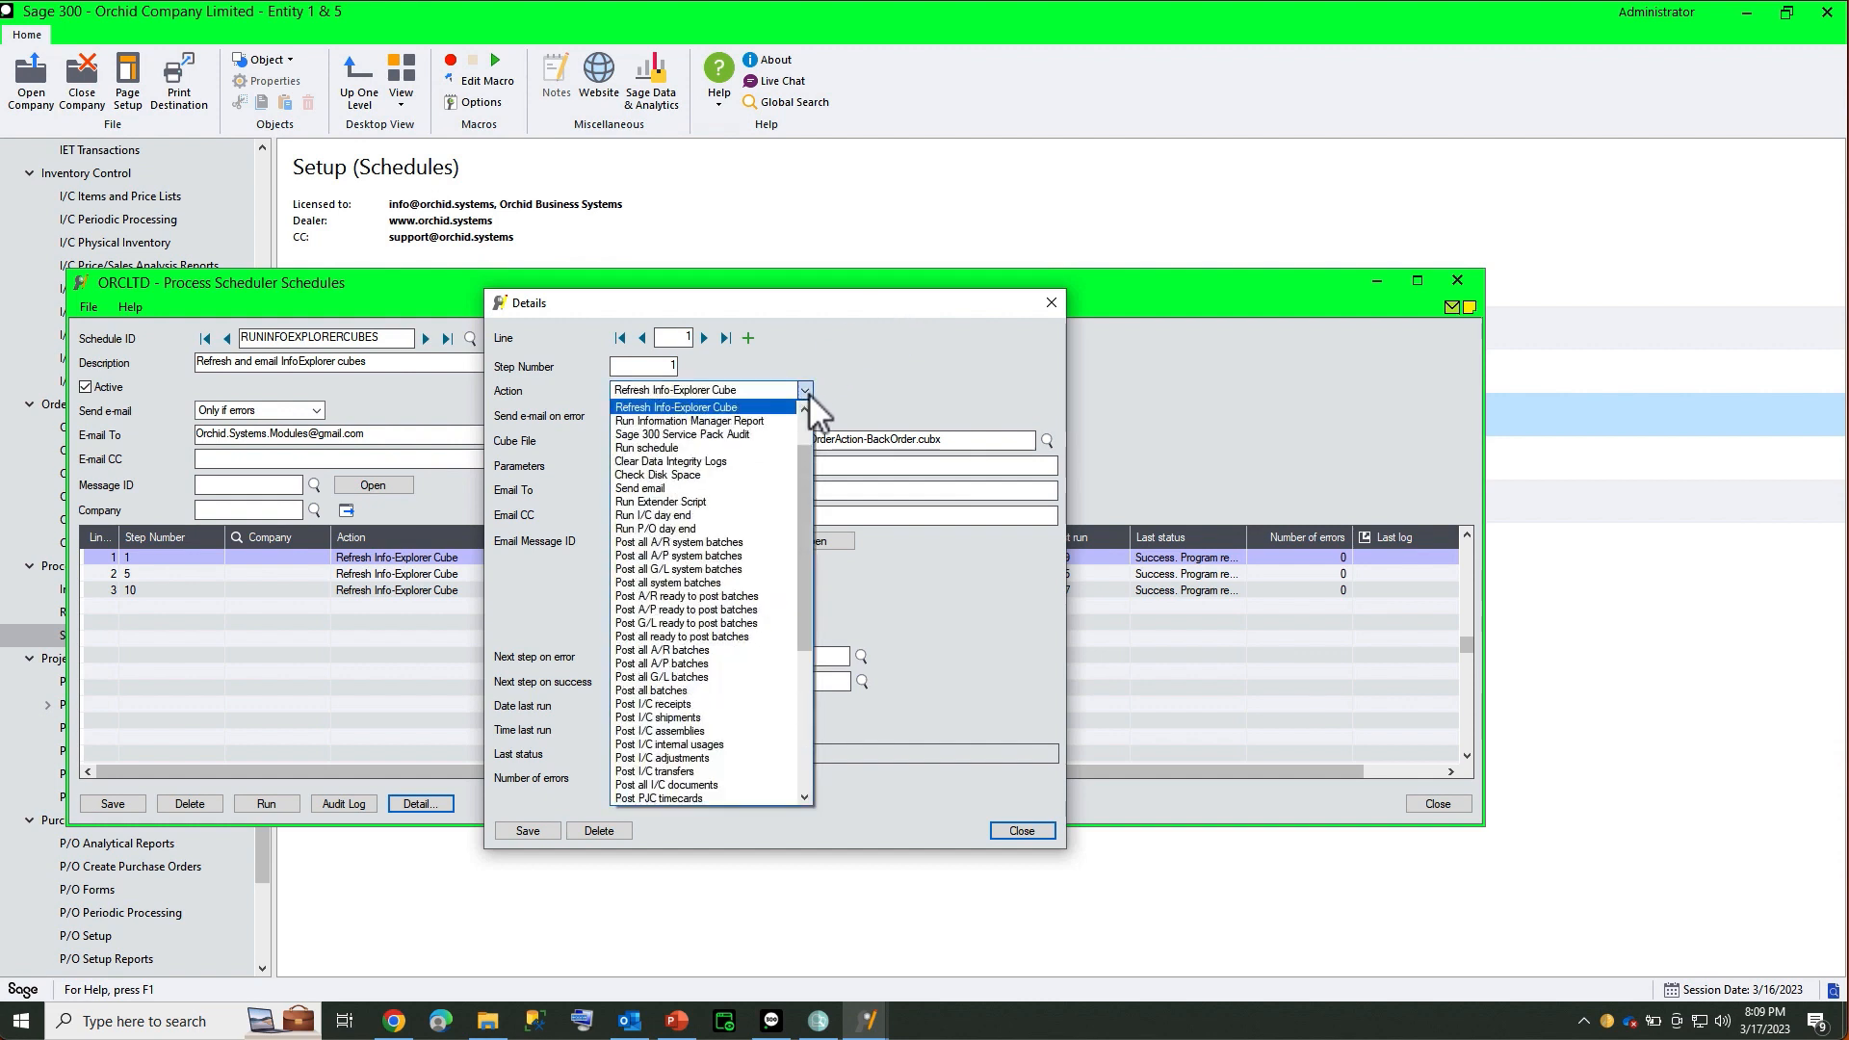
pyautogui.moveTo(799, 451); pyautogui.dragTo(801, 422)
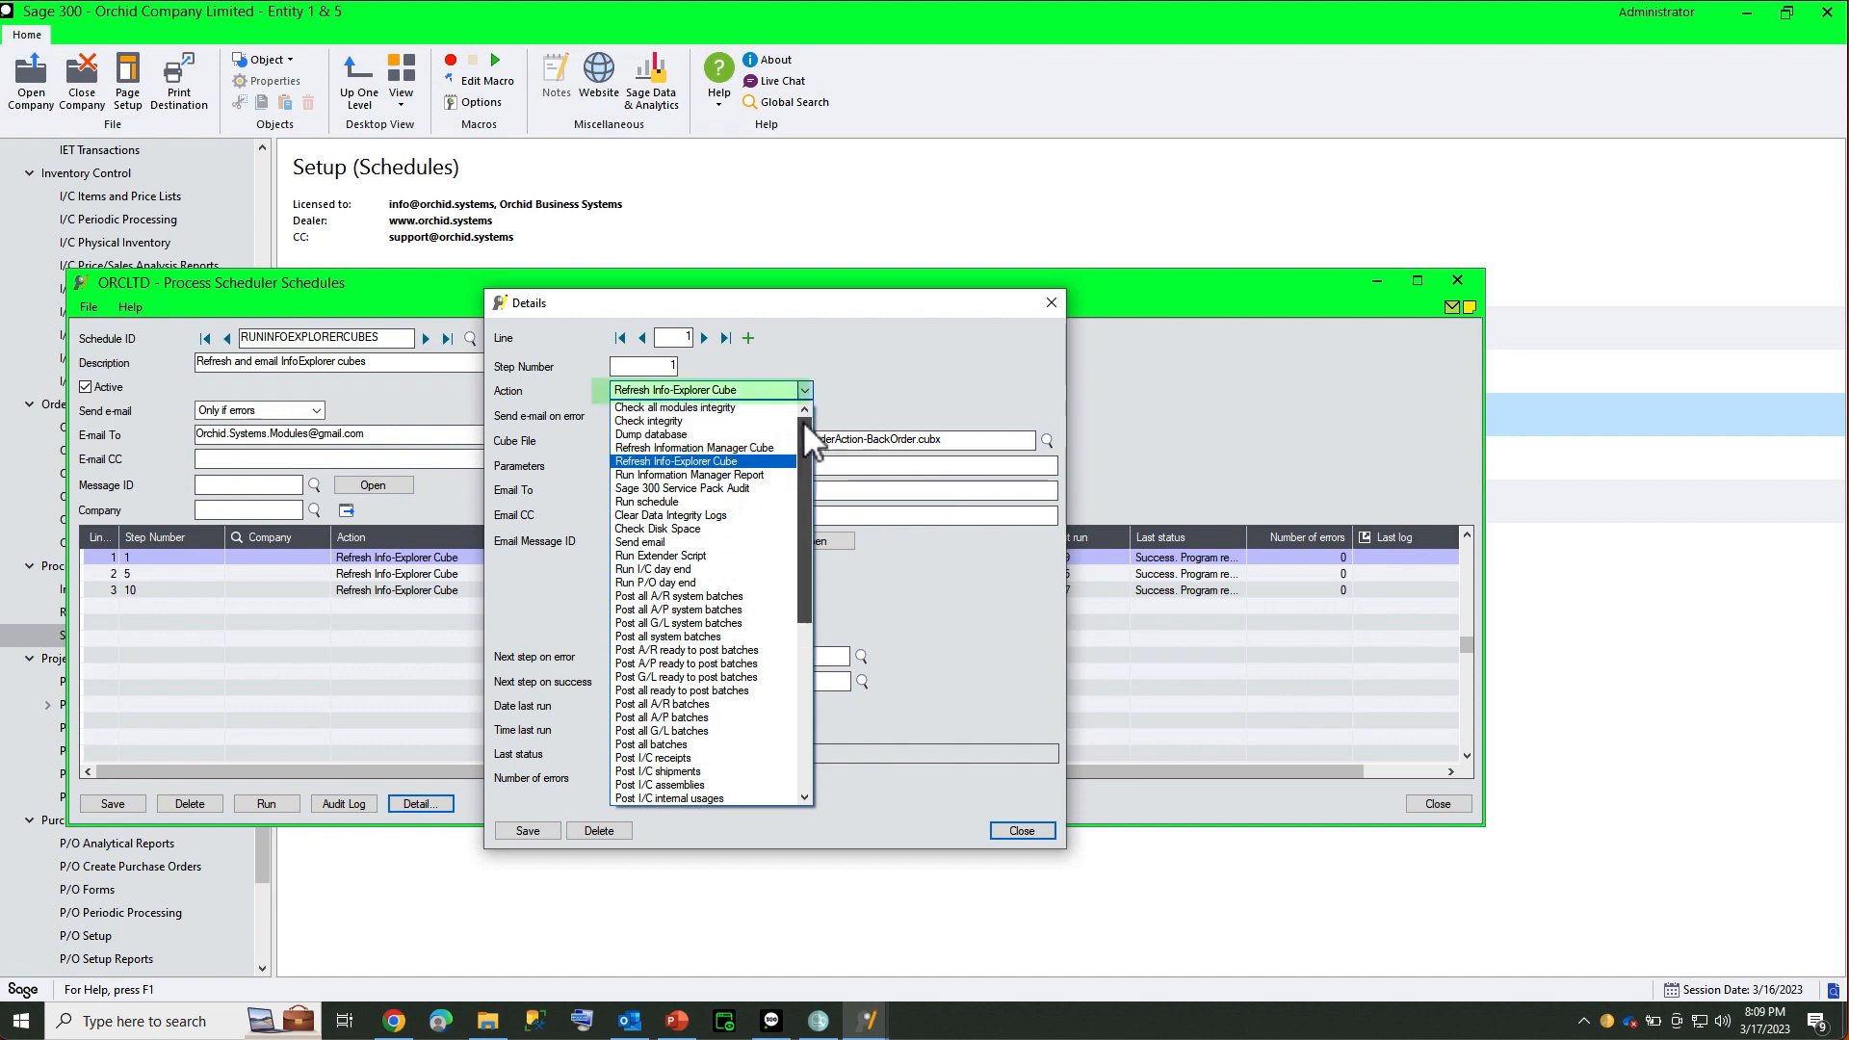
pyautogui.click(723, 462)
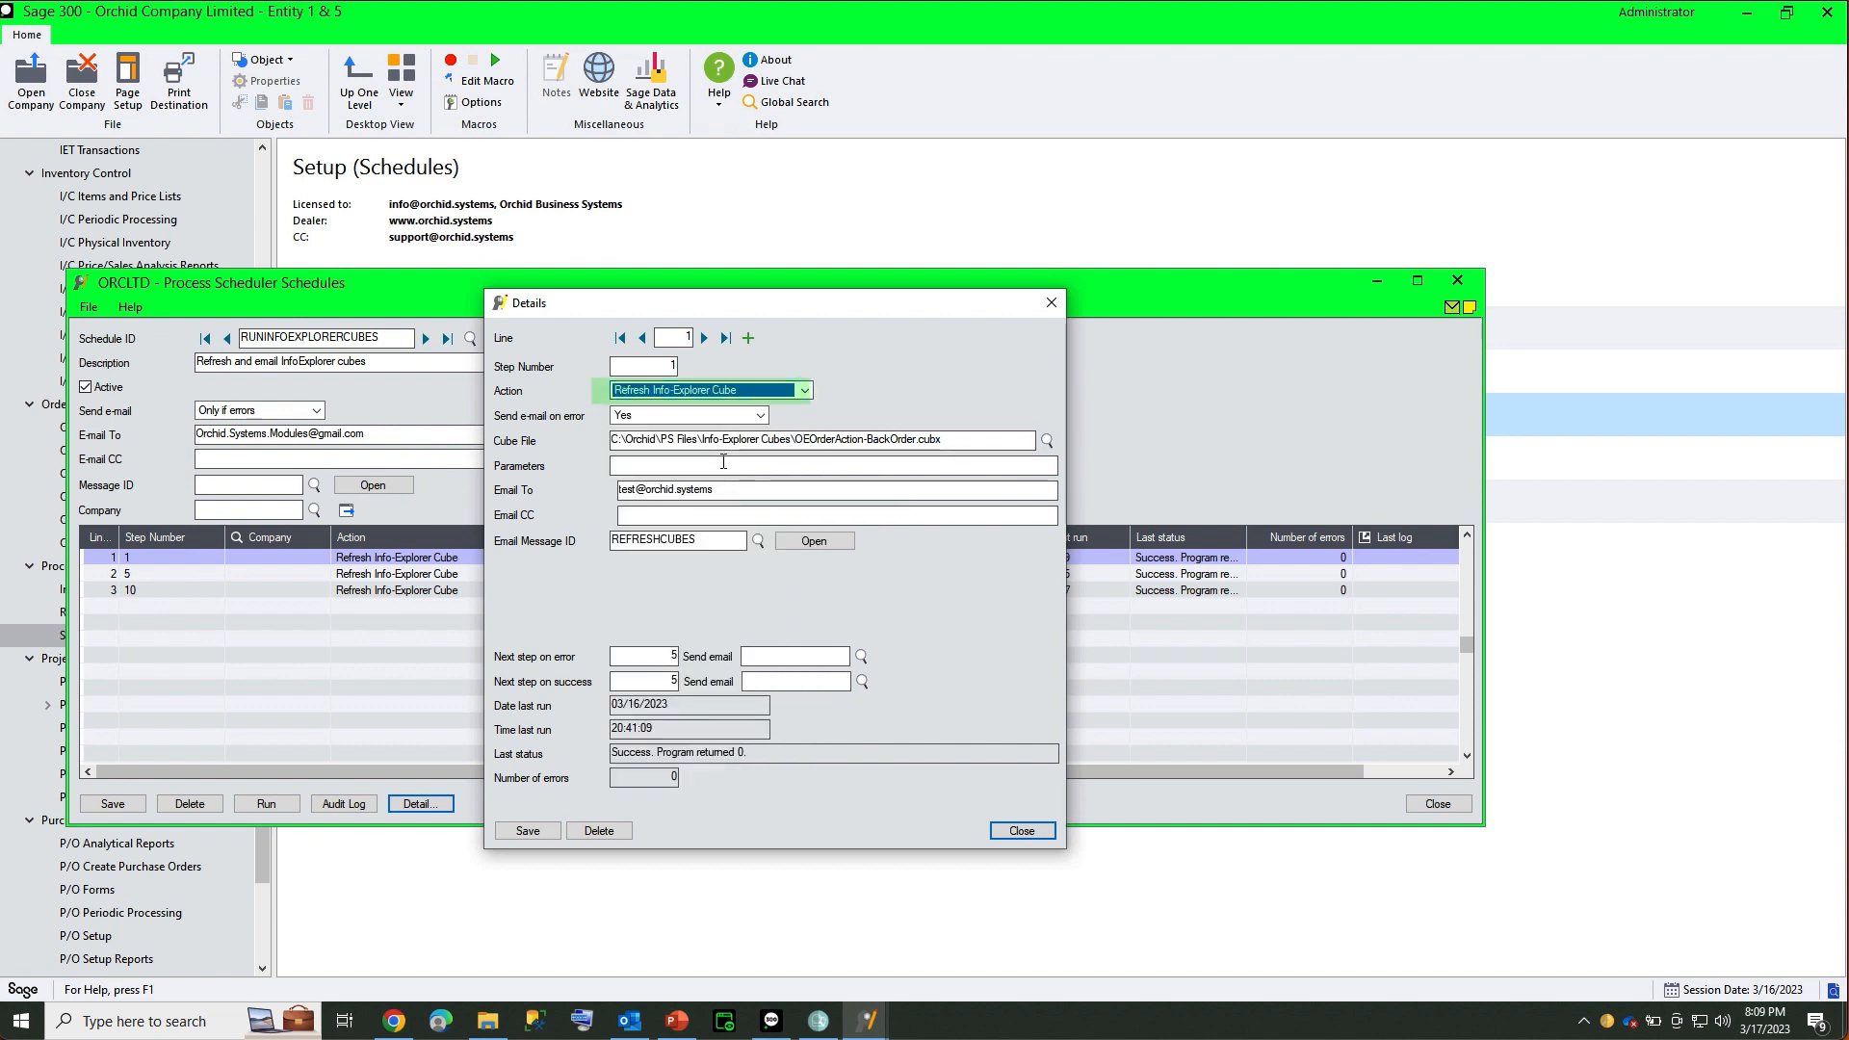
pyautogui.click(747, 442)
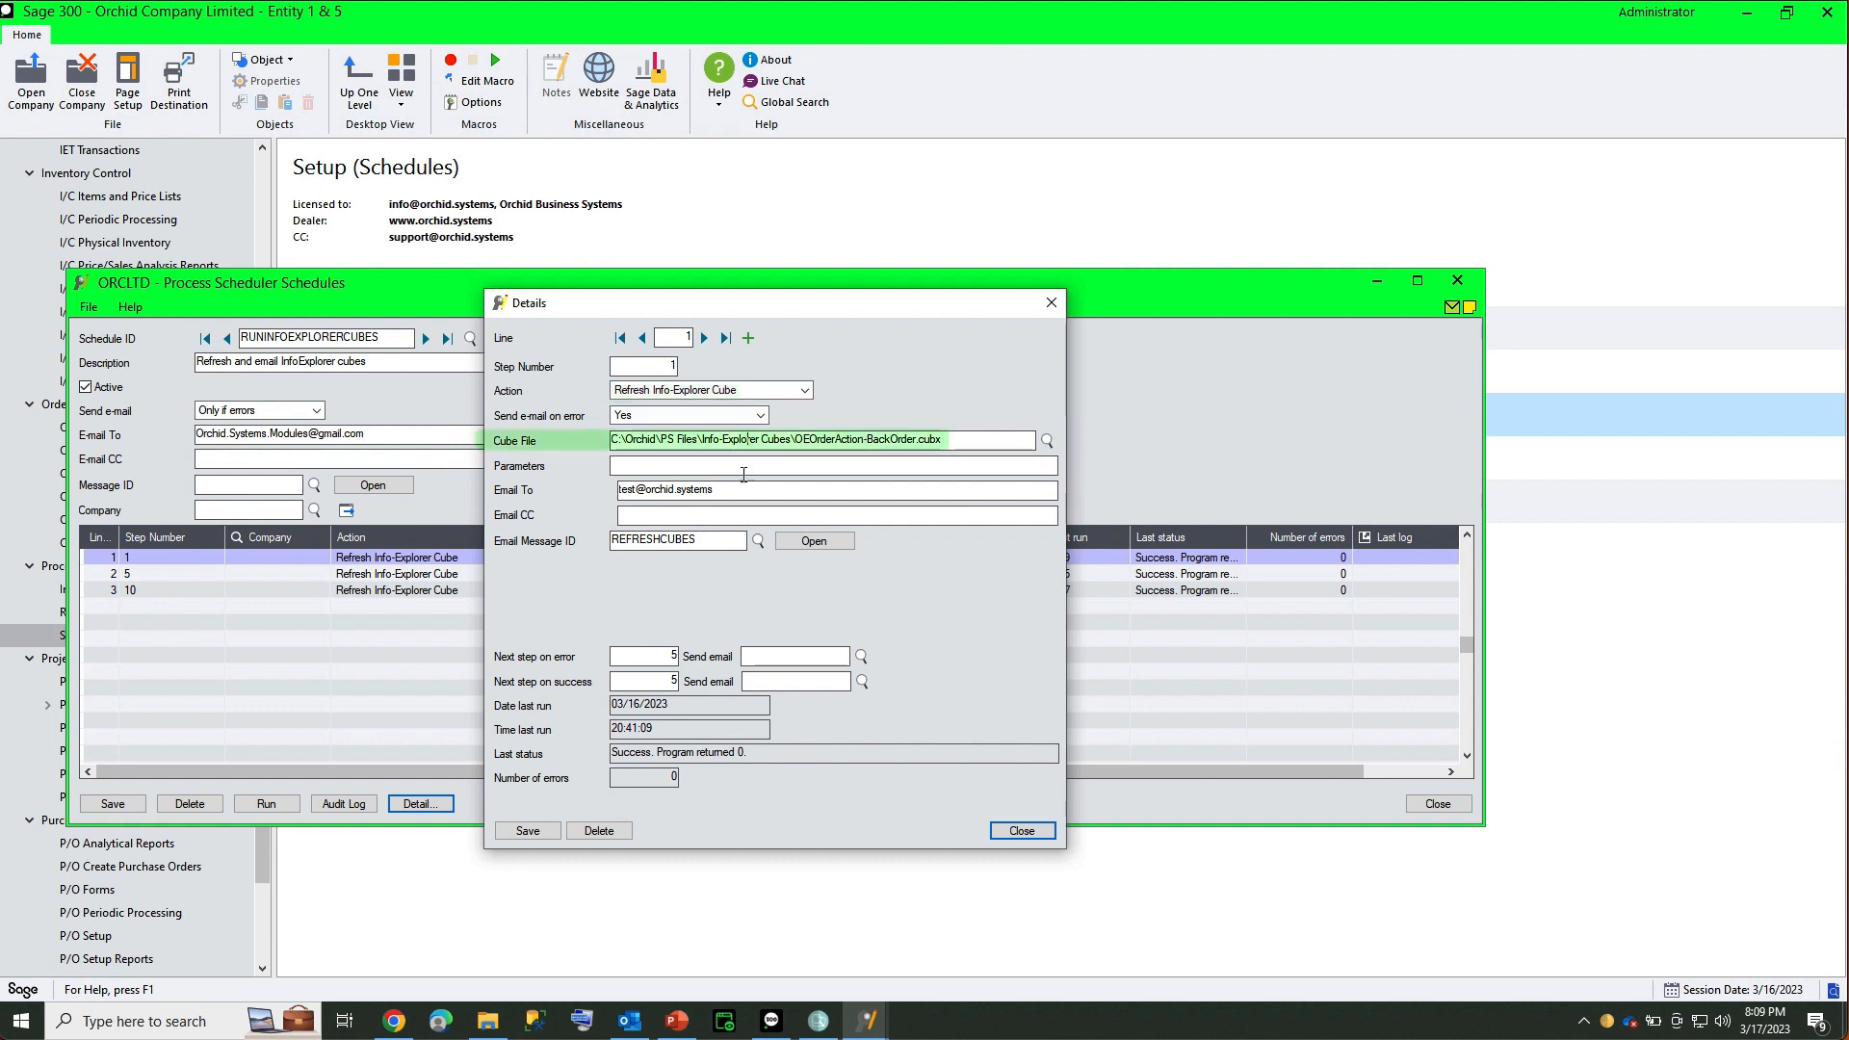
pyautogui.click(687, 469)
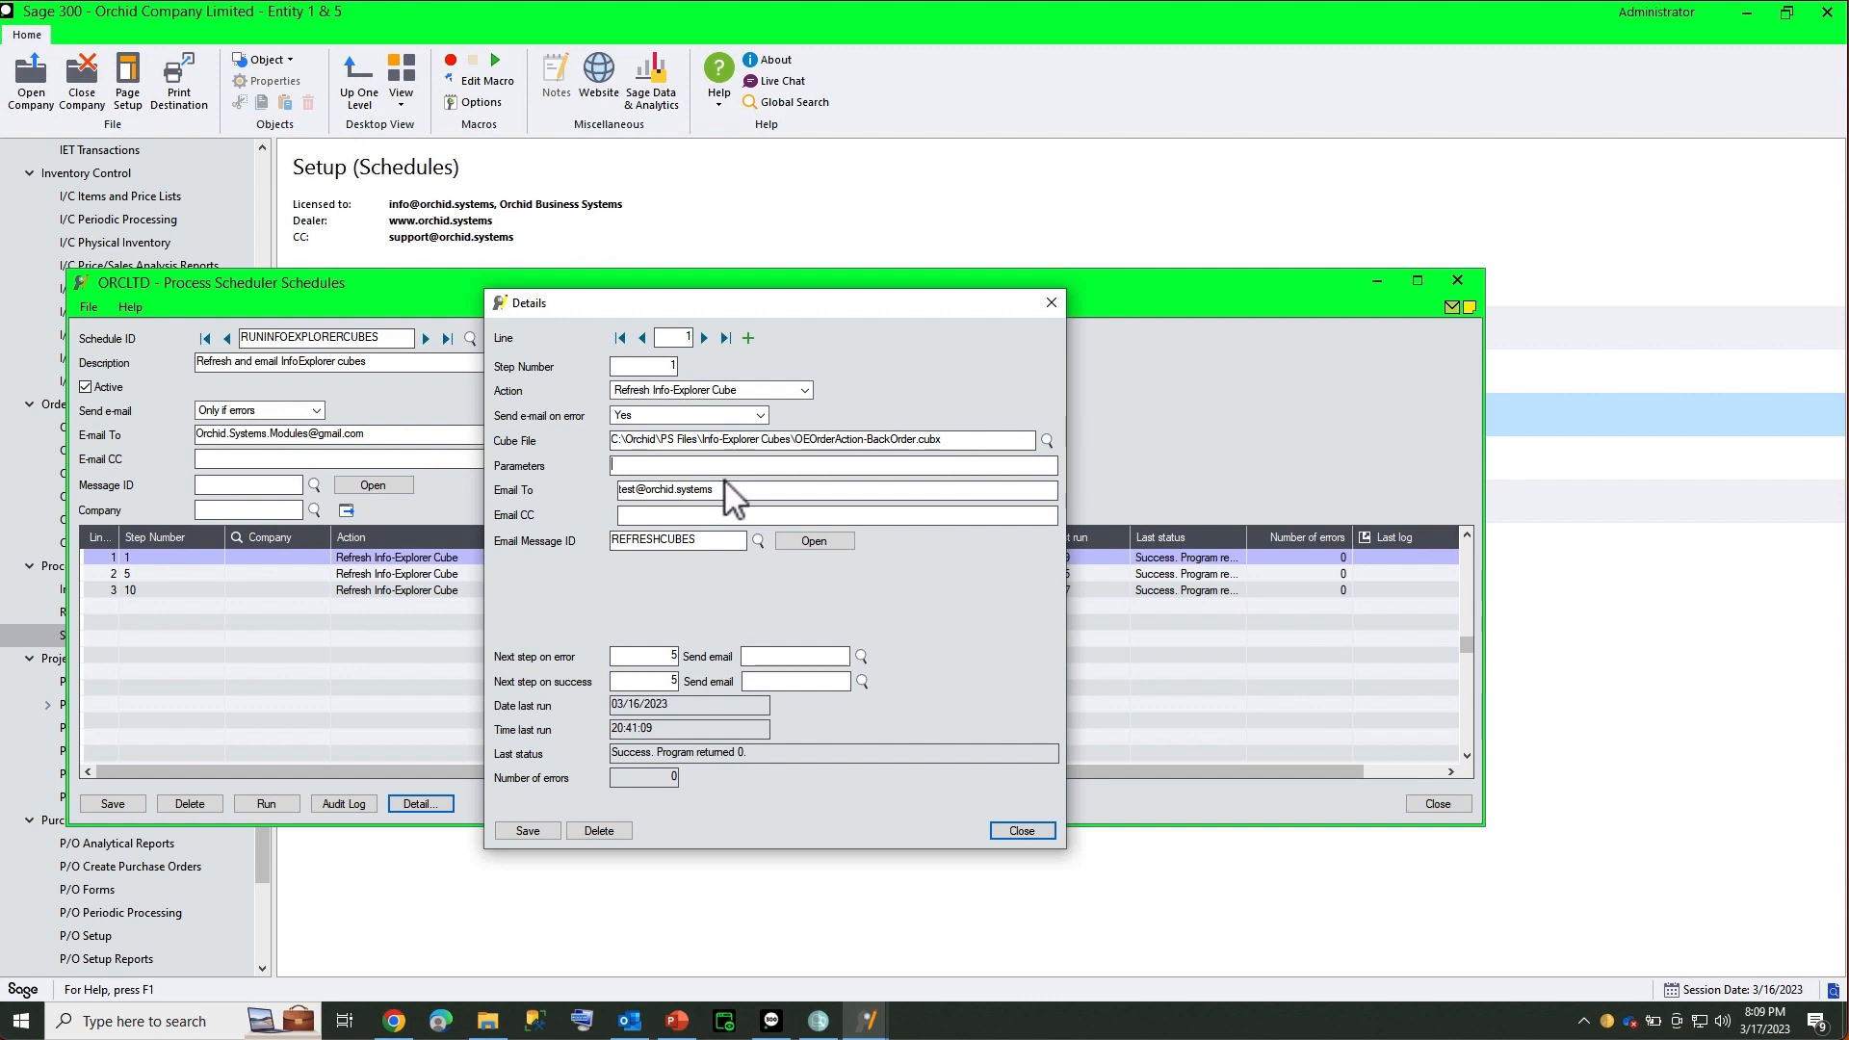
# Check step 1's recipient address and open its REFRESHCUBES e-mail message
pyautogui.click(751, 493)
pyautogui.moveTo(712, 492); pyautogui.dragTo(595, 488)
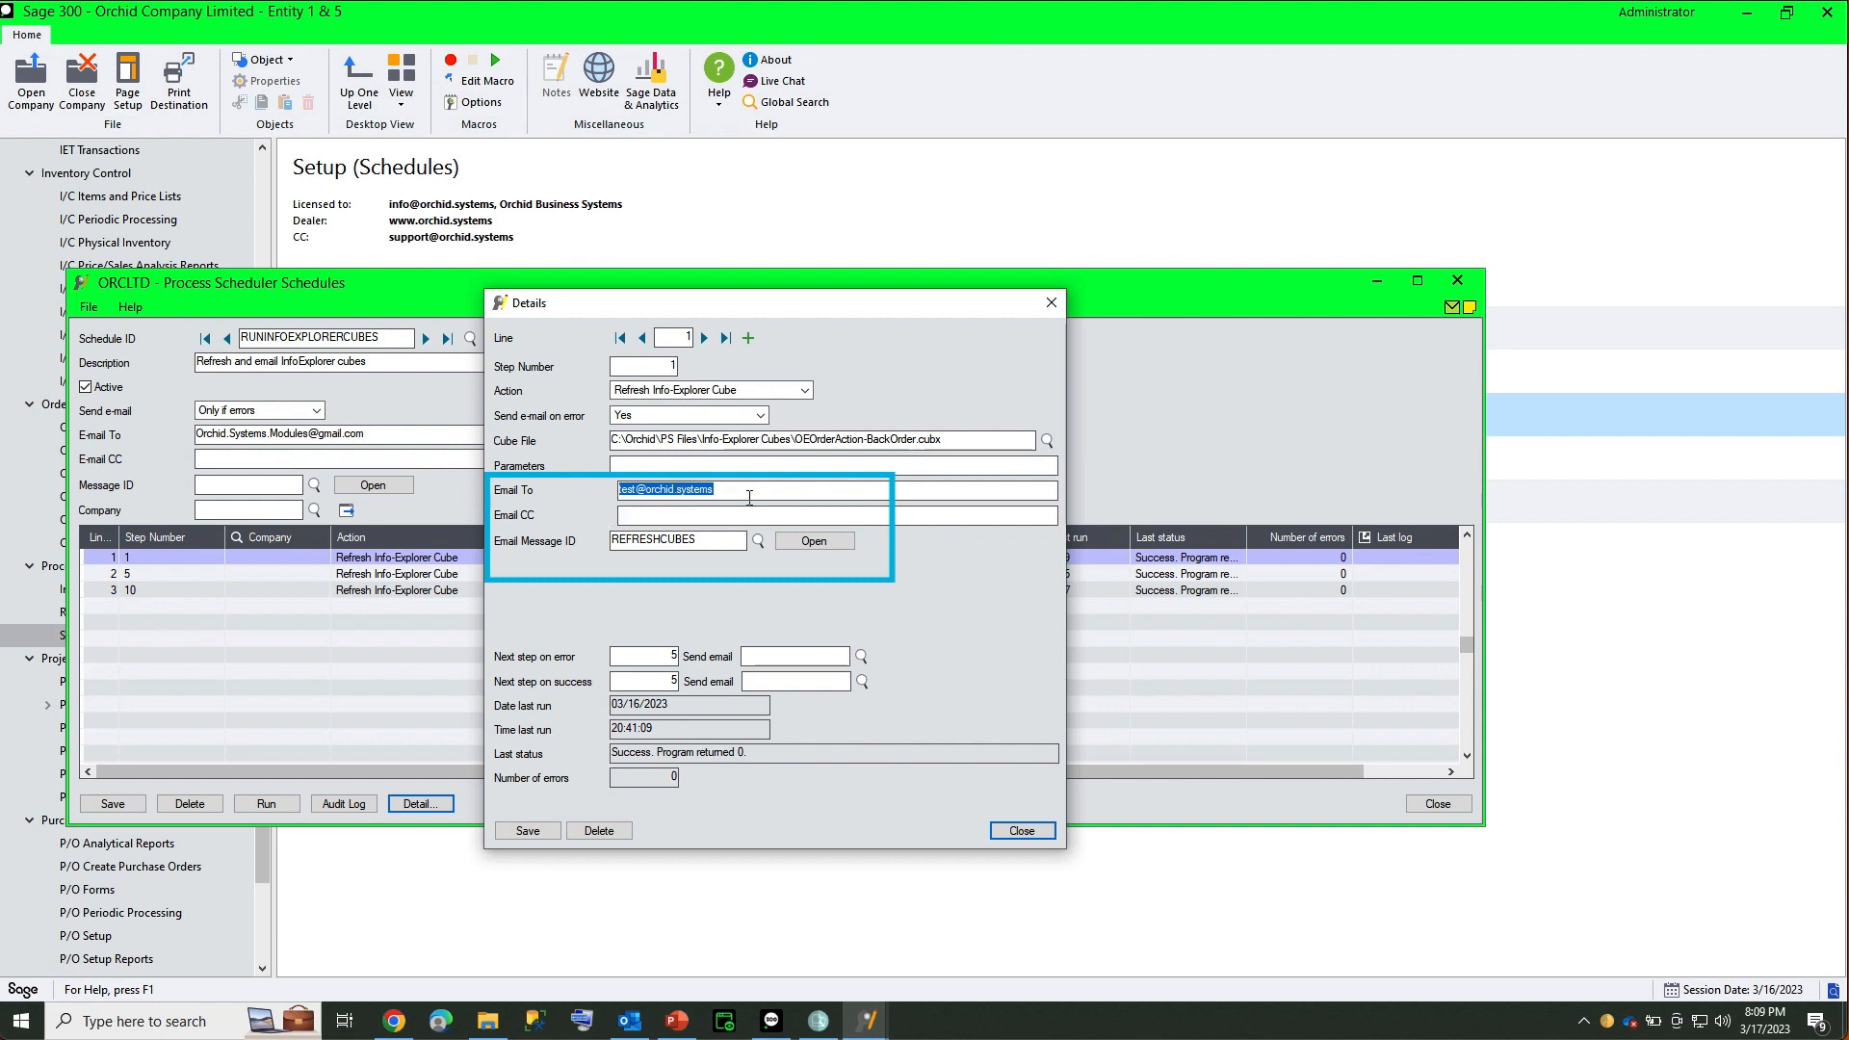
pyautogui.click(720, 542)
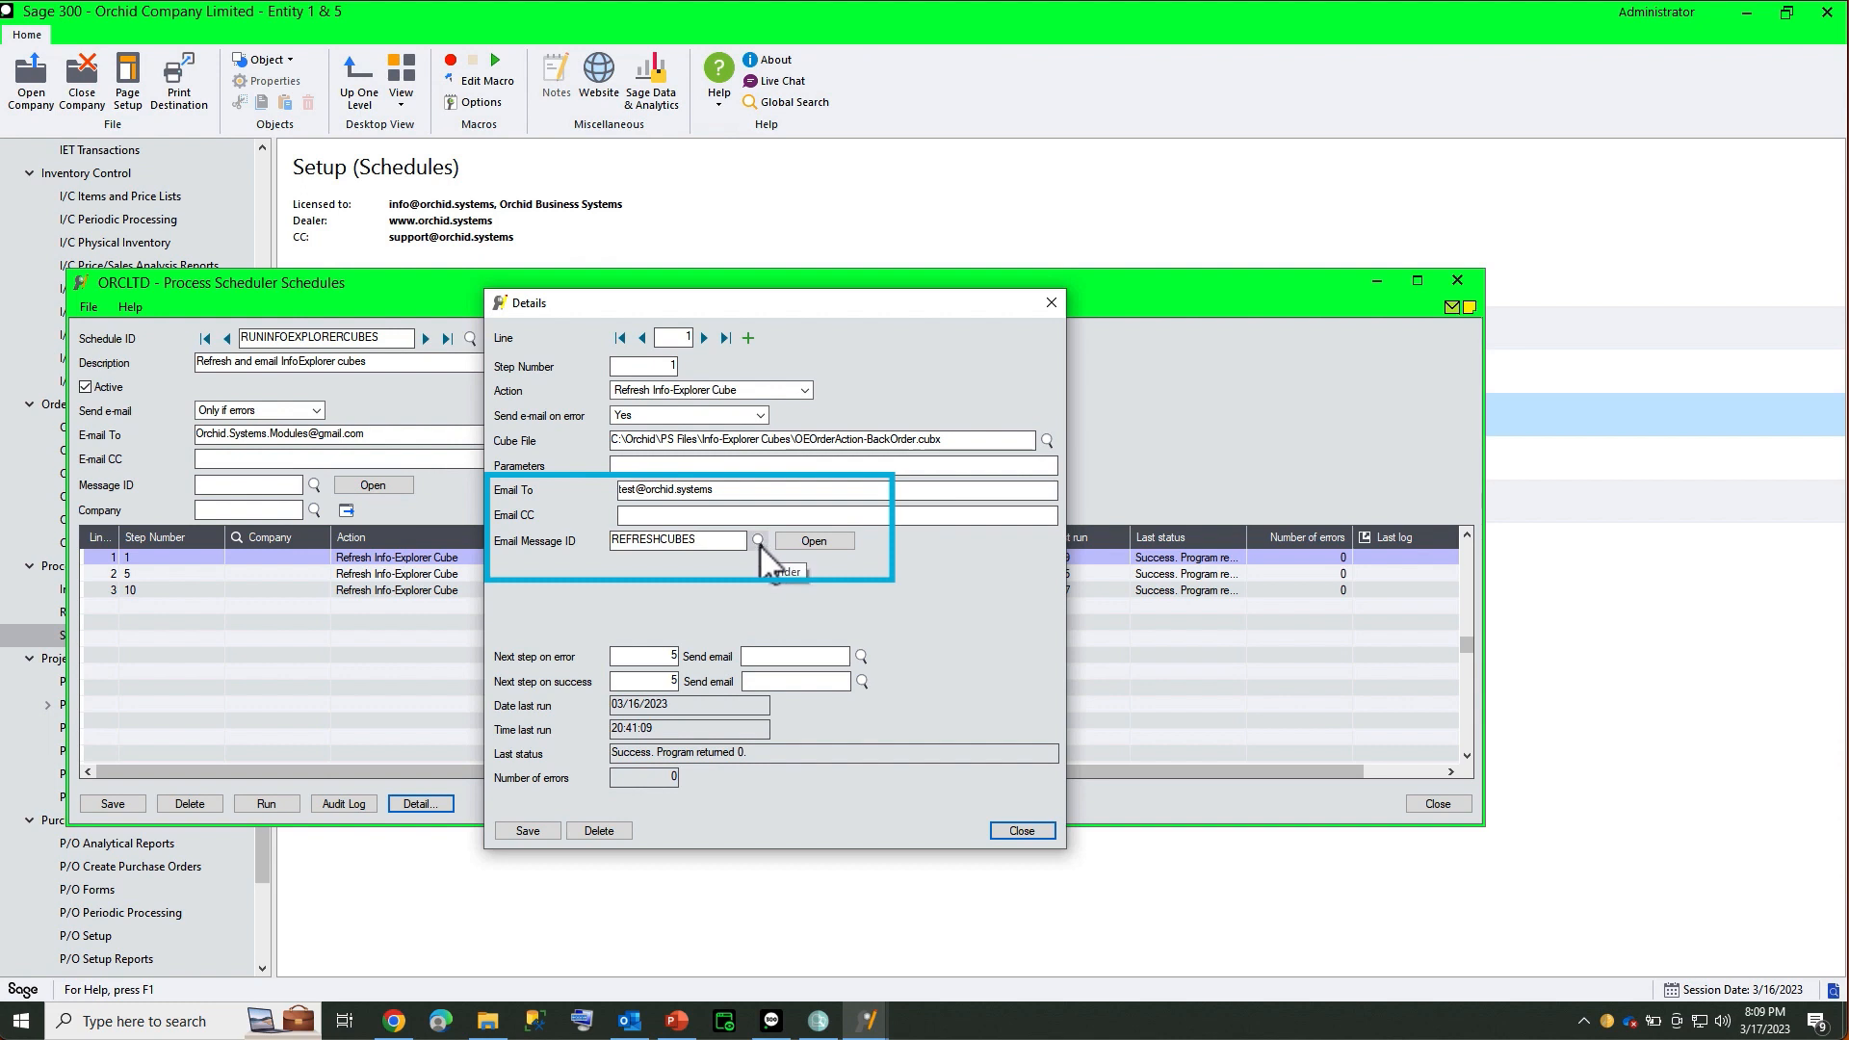
pyautogui.click(803, 545)
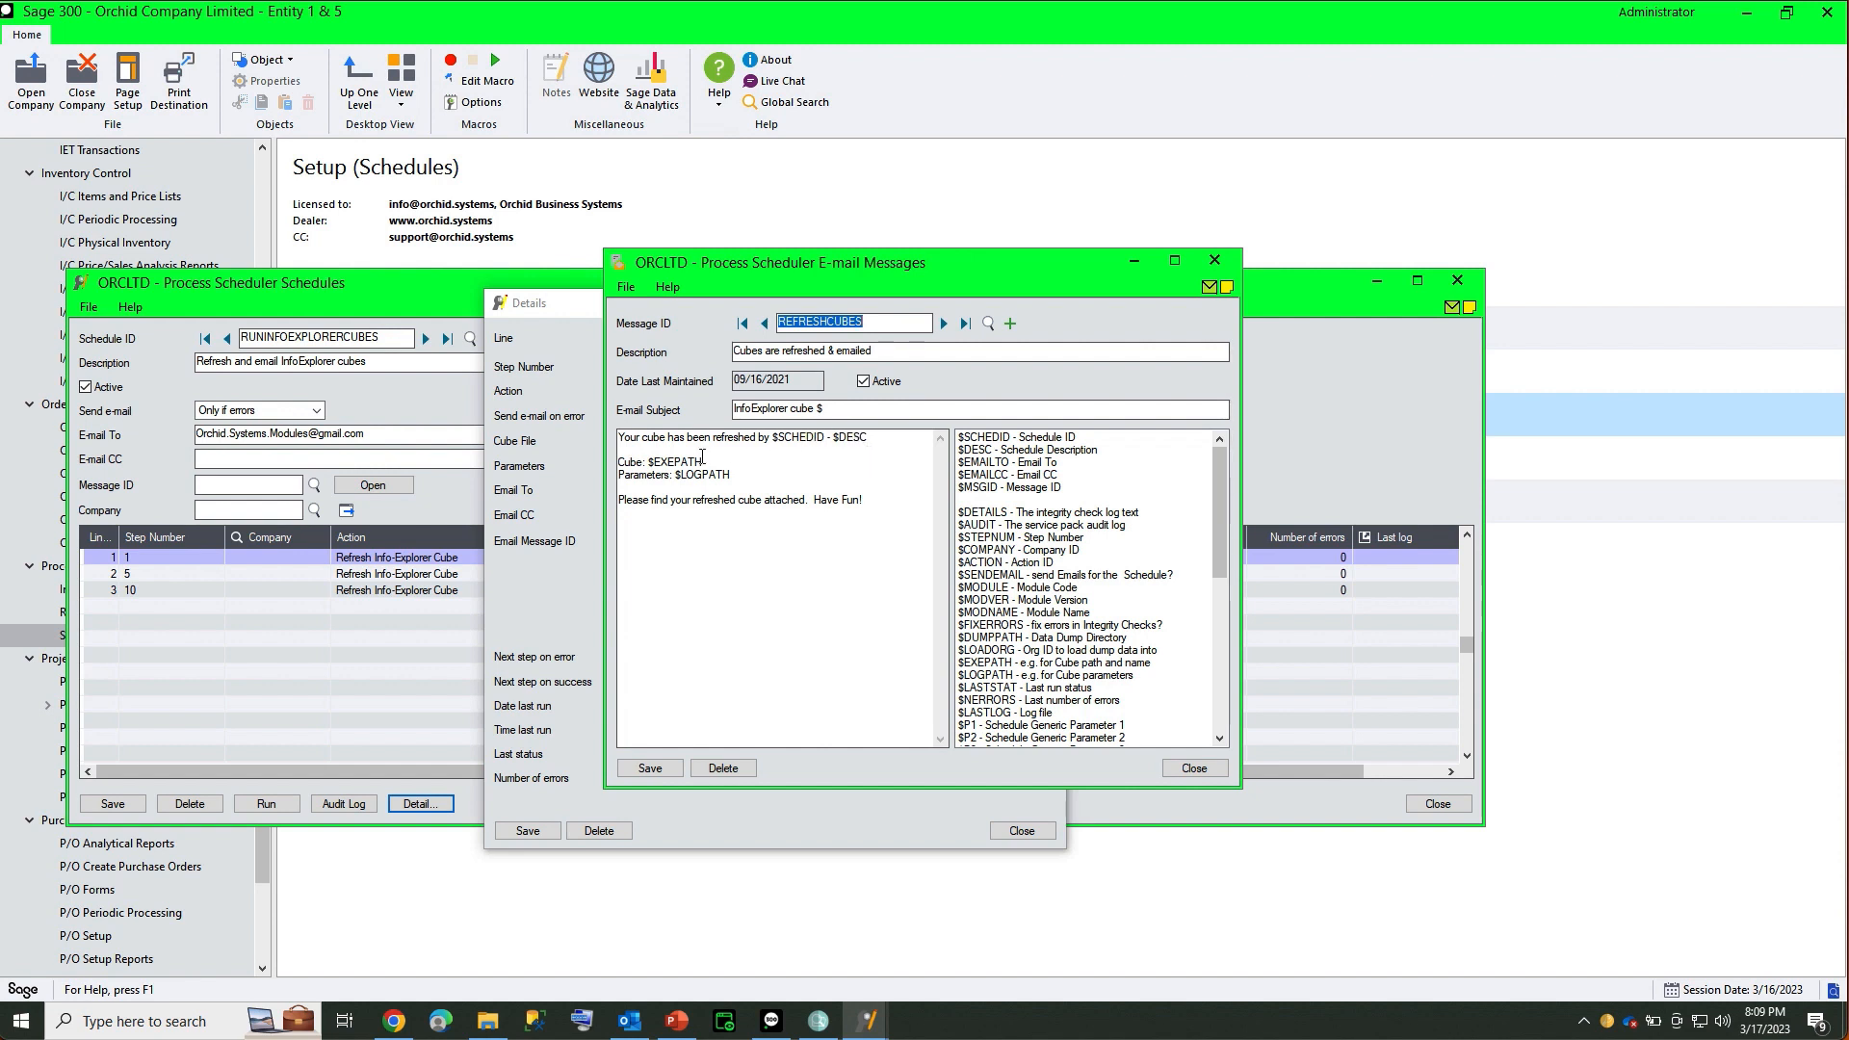
# Highlight the $EXEPATH and $LOGPATH variables in the message body, then close the template
pyautogui.moveTo(649, 463); pyautogui.dragTo(729, 465)
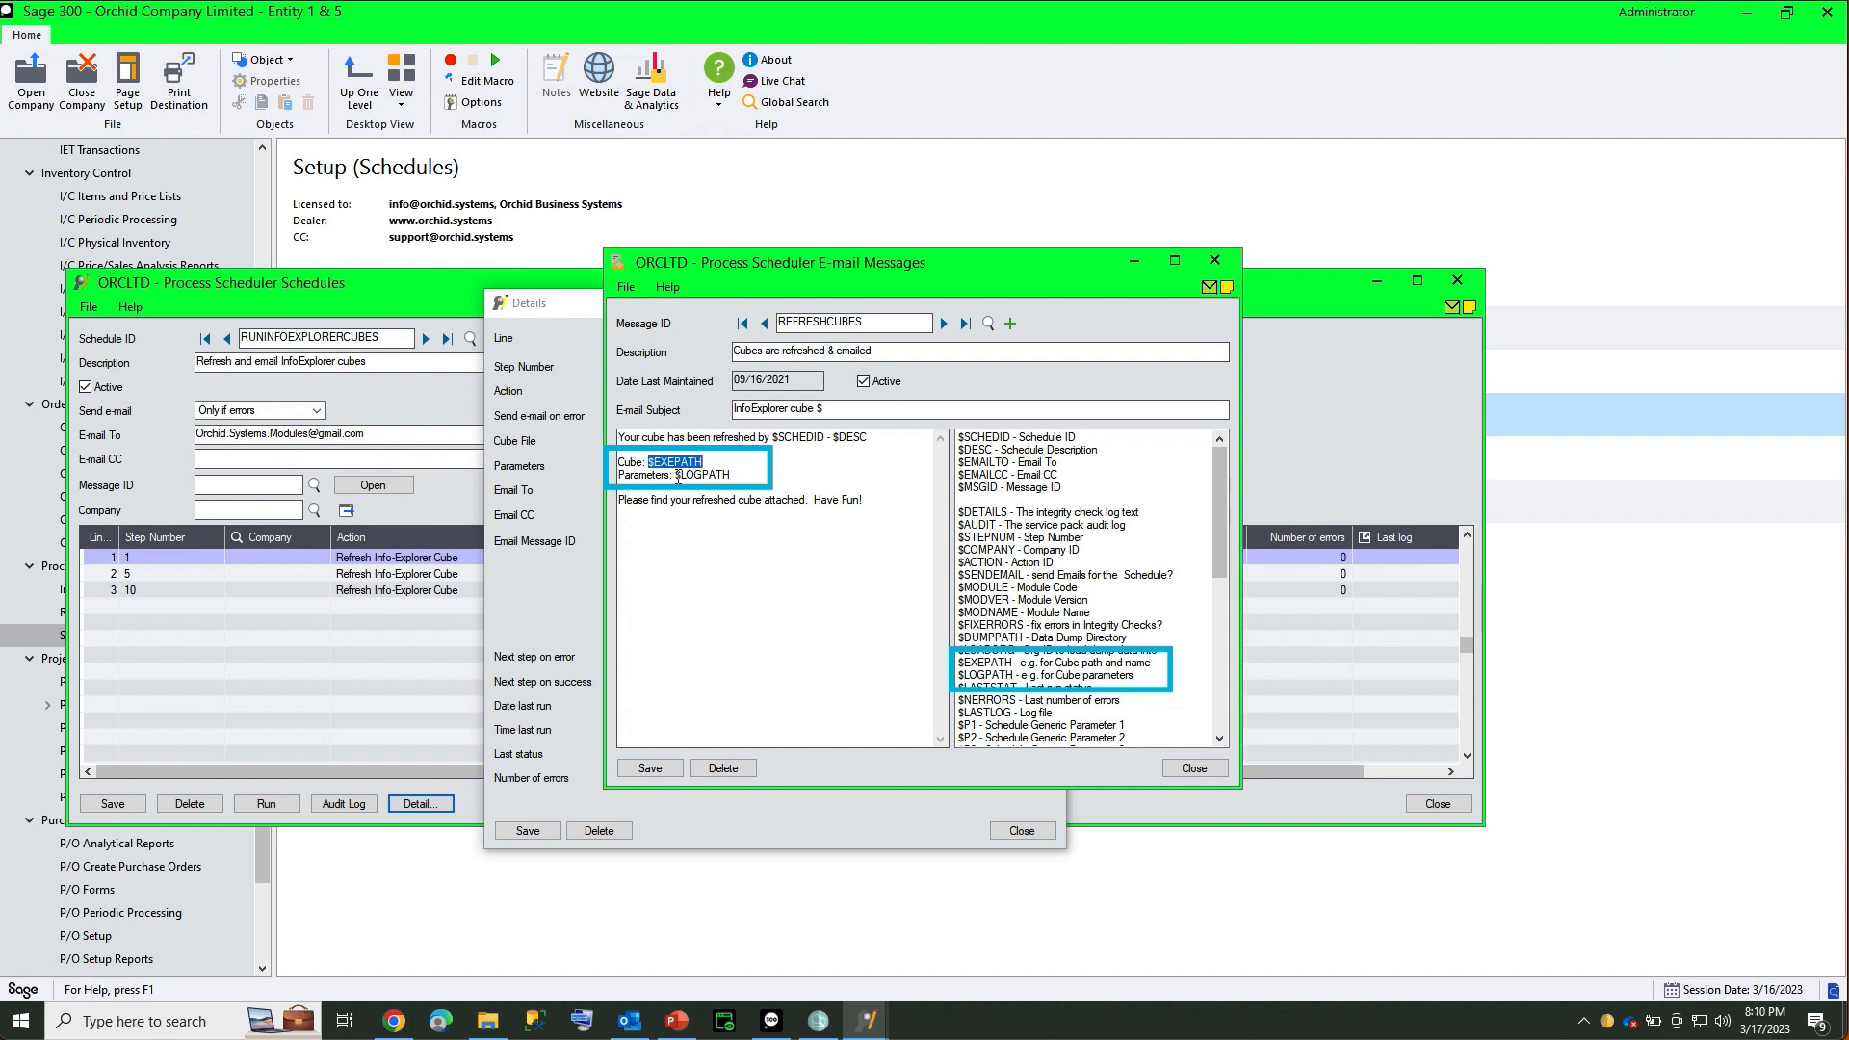
pyautogui.moveTo(676, 476); pyautogui.dragTo(738, 475)
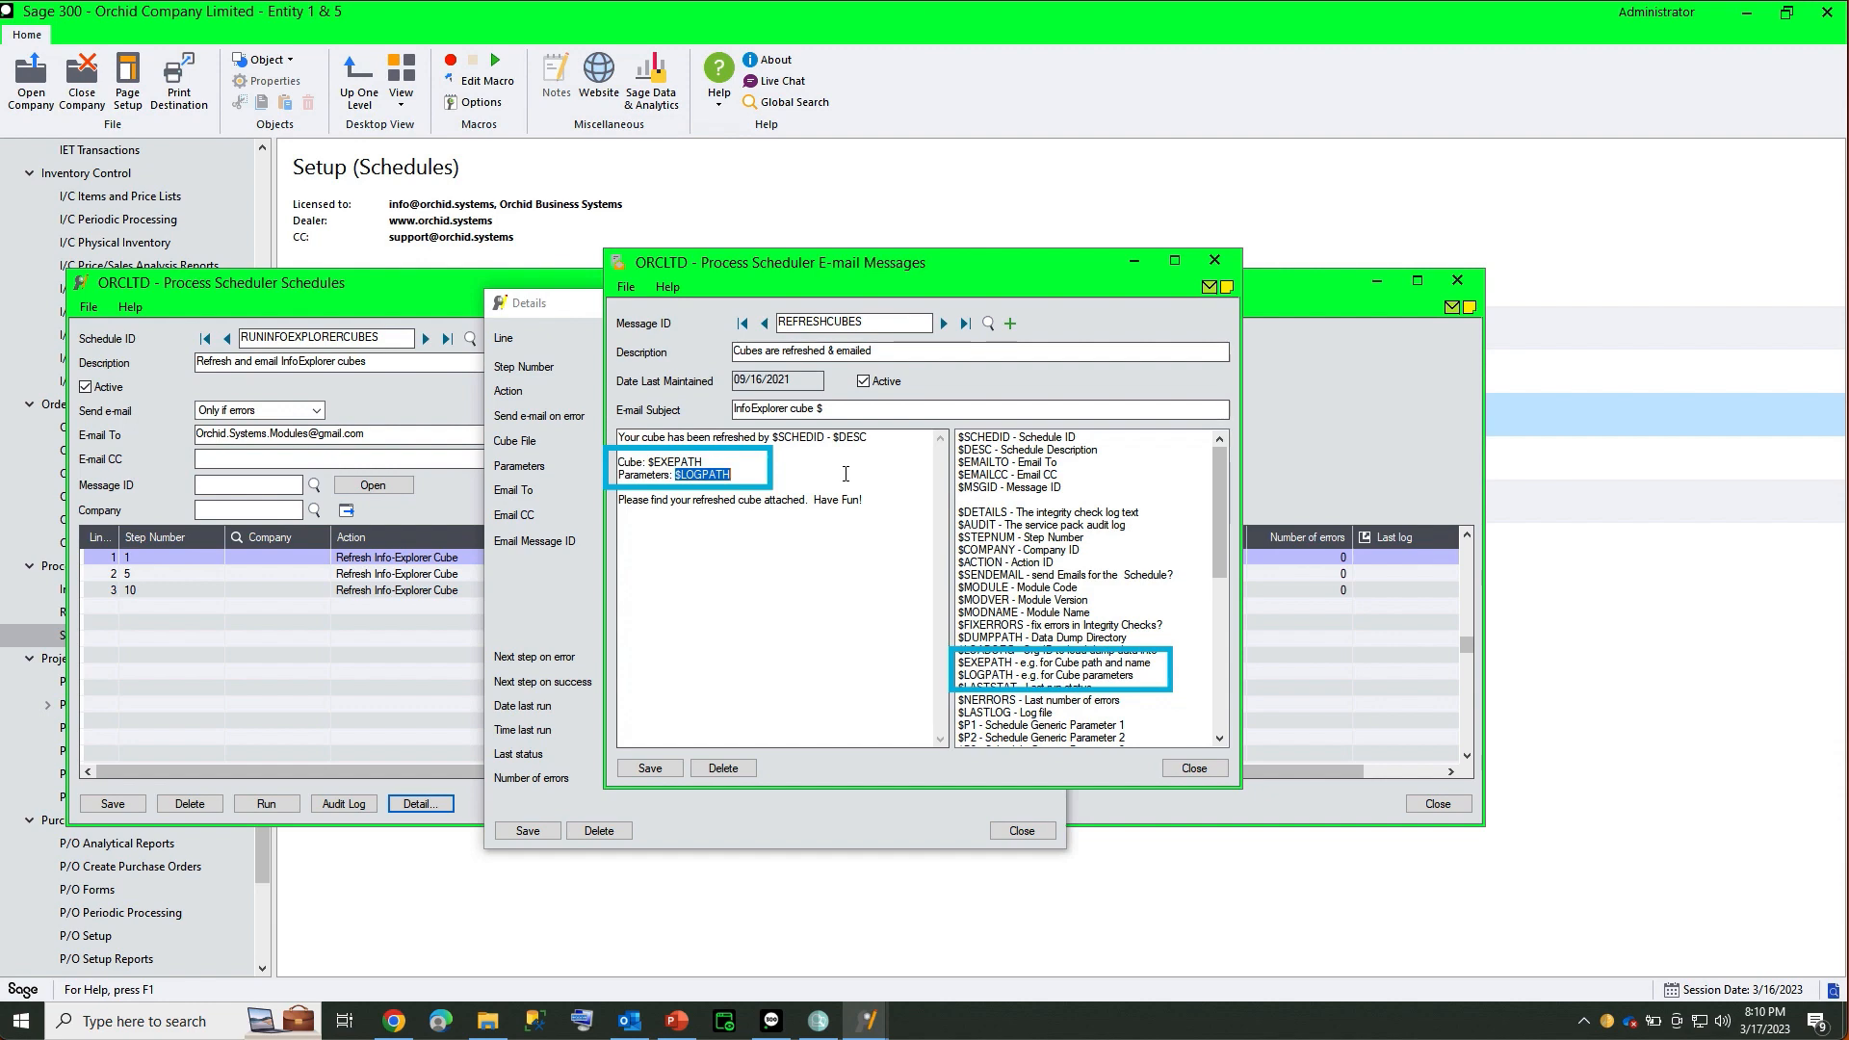
pyautogui.click(1194, 769)
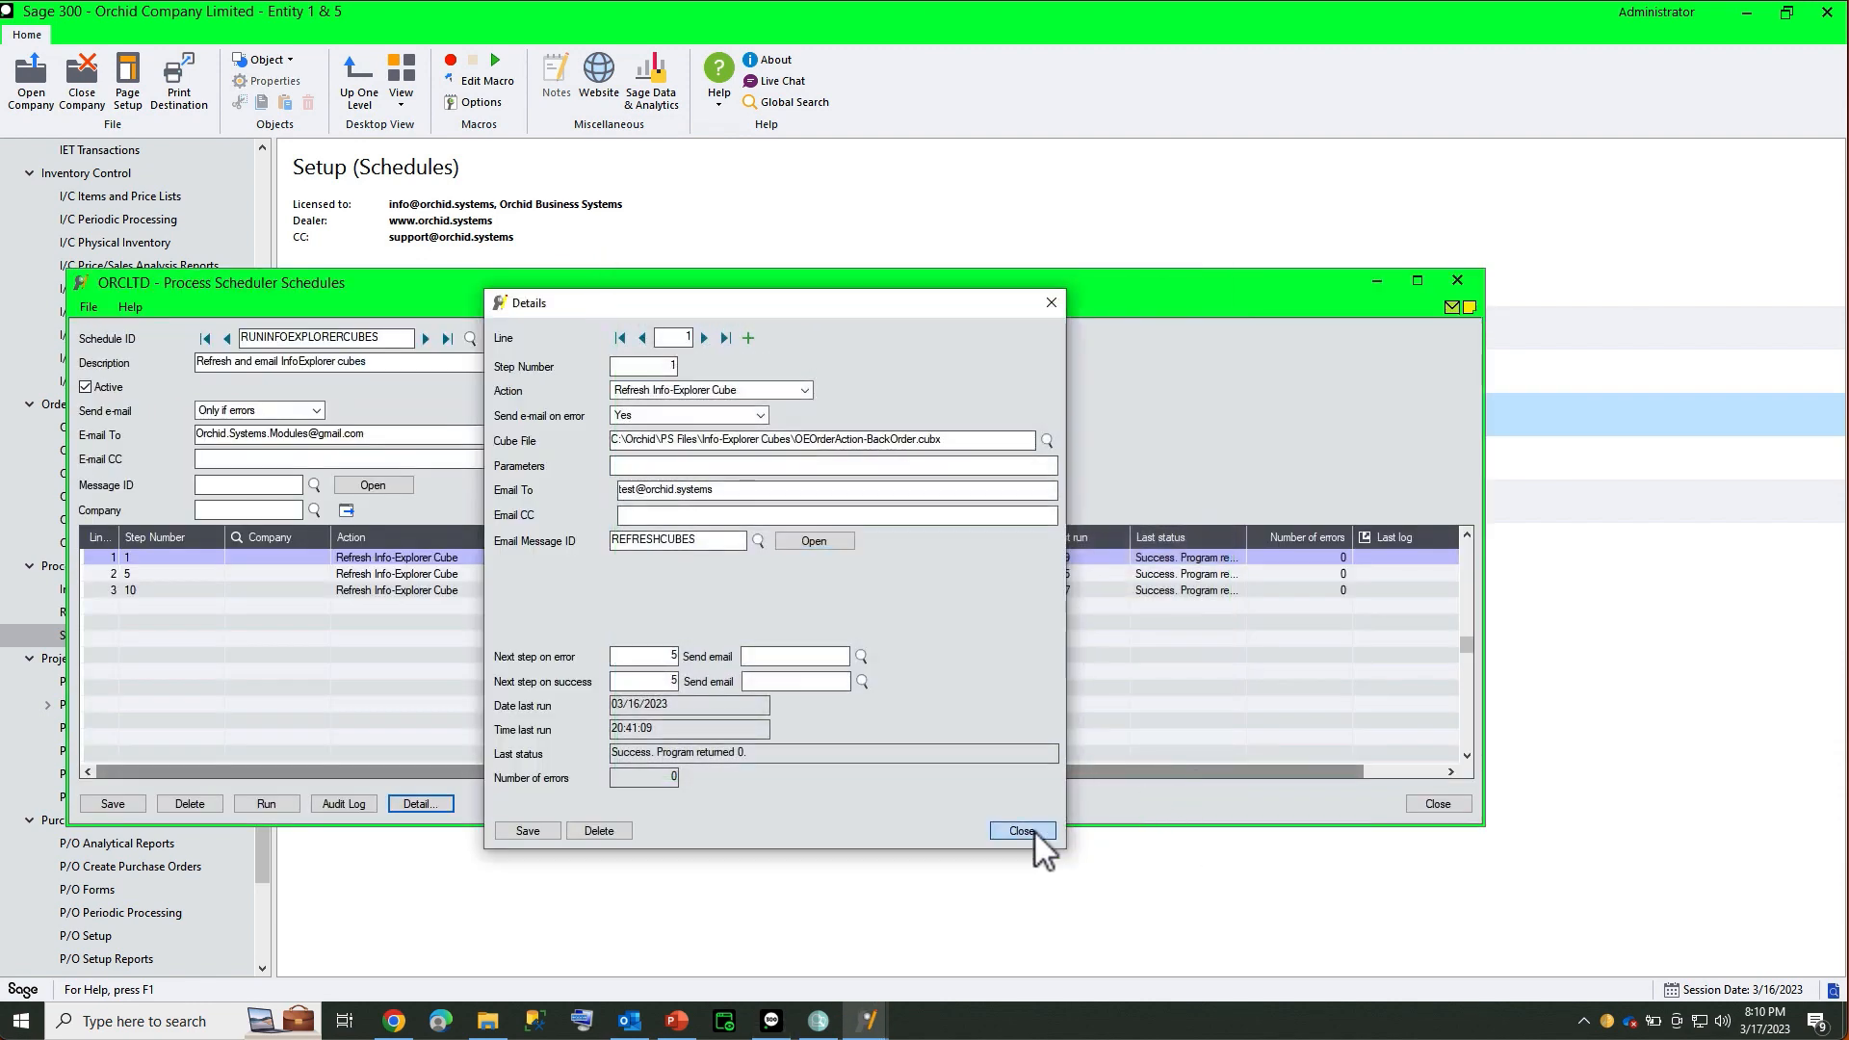
# Close step 1's details to return to RUNINFOEXPLORERCUBES, then switch to Outlook
pyautogui.click(1034, 831)
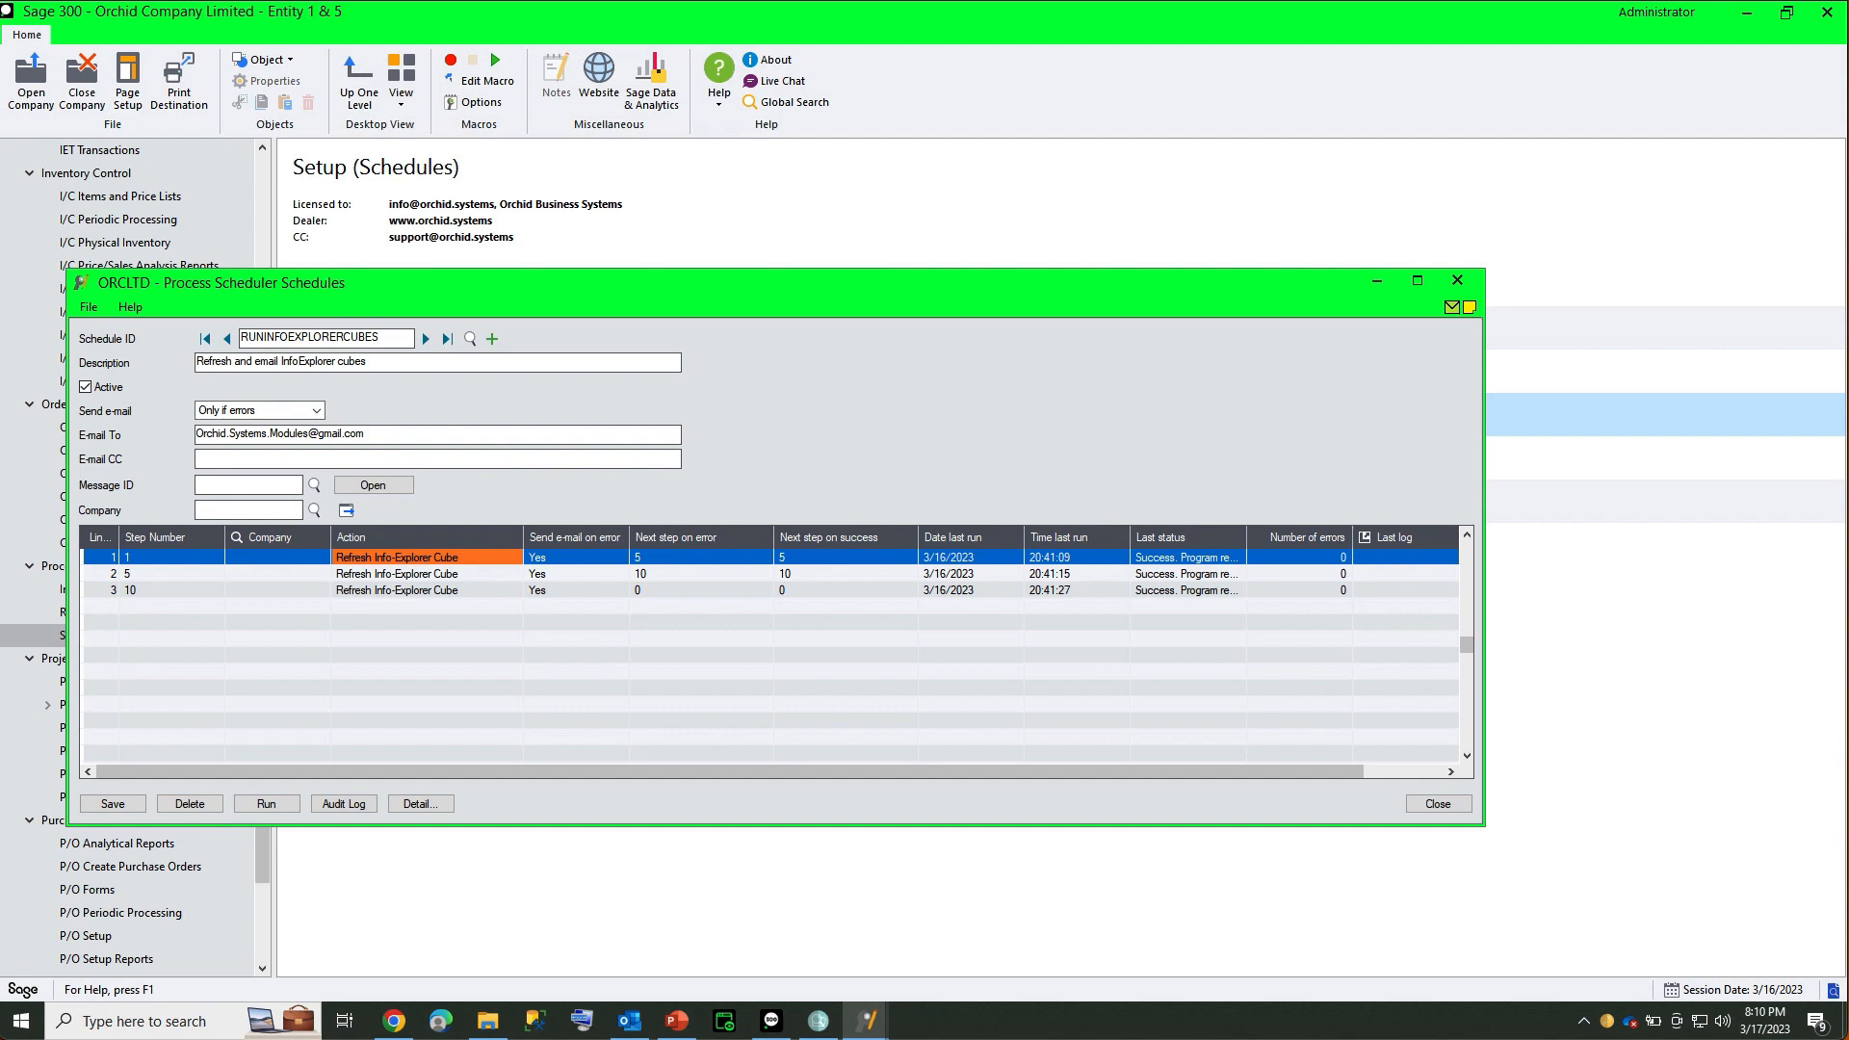
pyautogui.click(636, 1032)
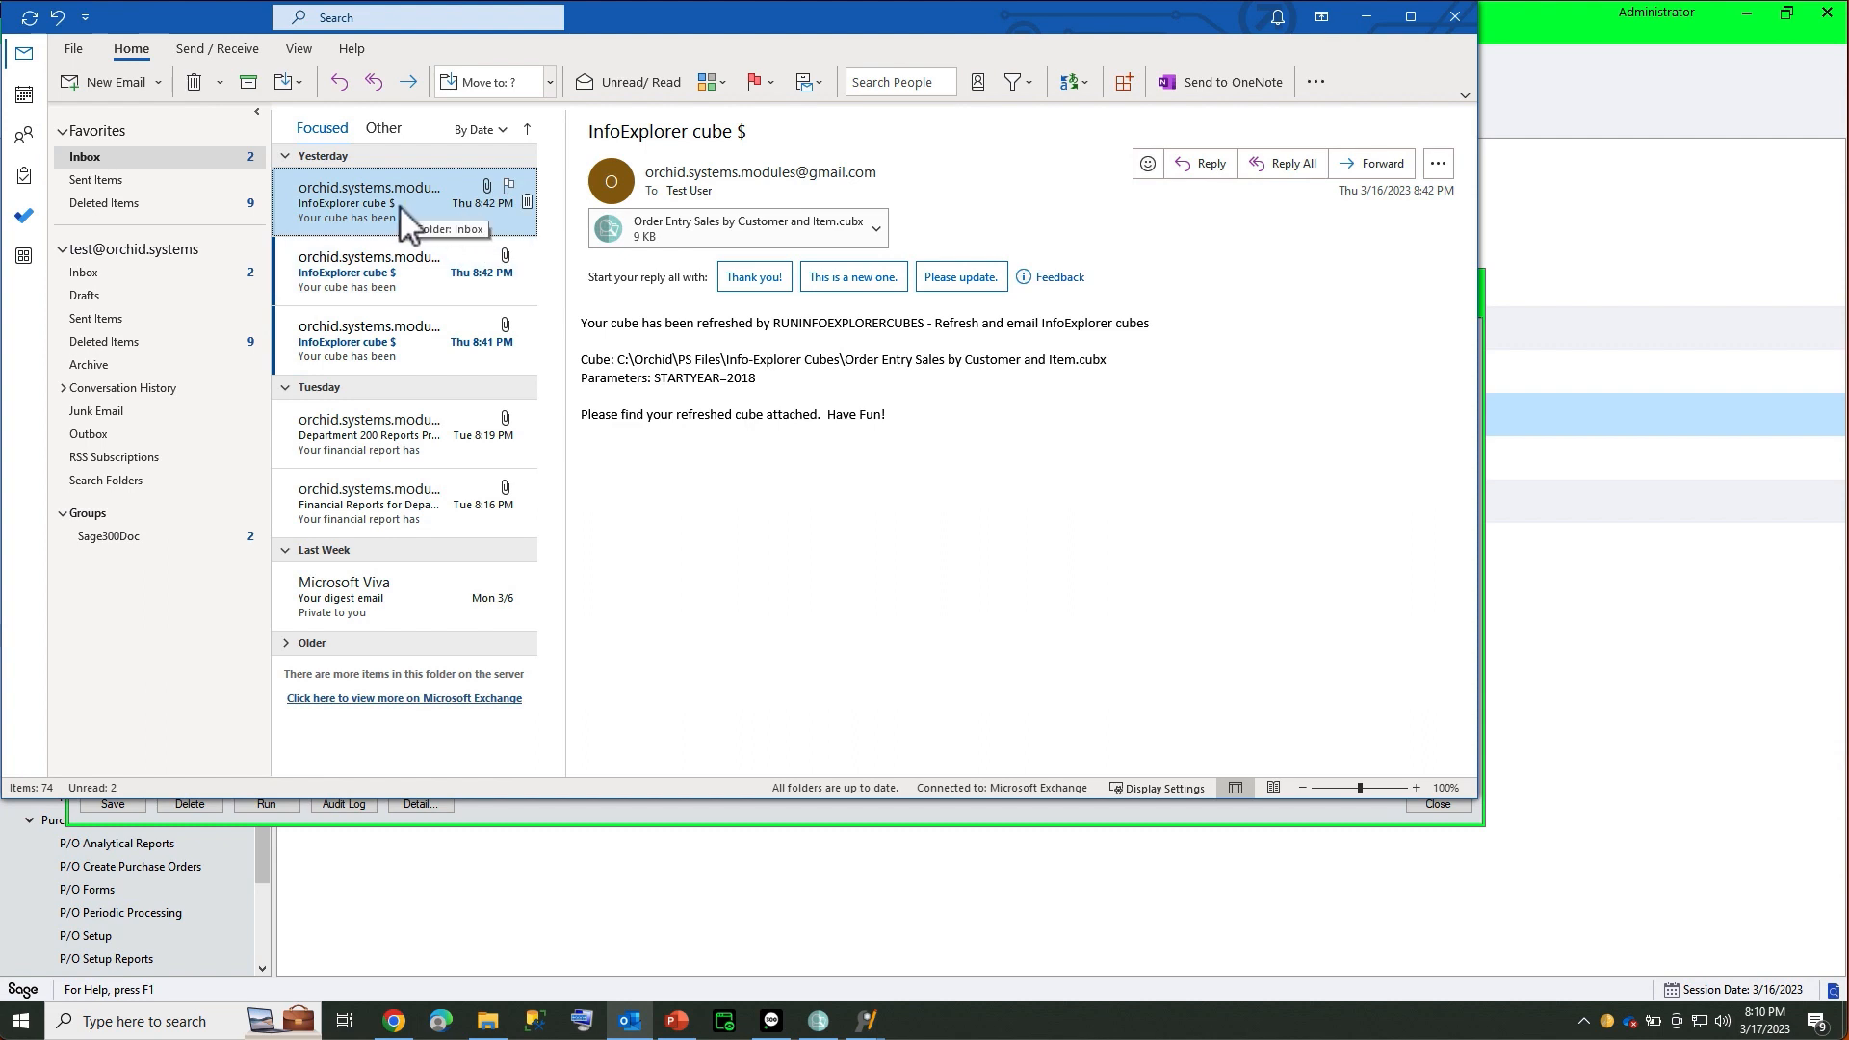
# Preview the AR Outstanding Balances and OEOrderAction-BackOrder cube e-mails, ending on AR Outstanding Balances
pyautogui.click(376, 279)
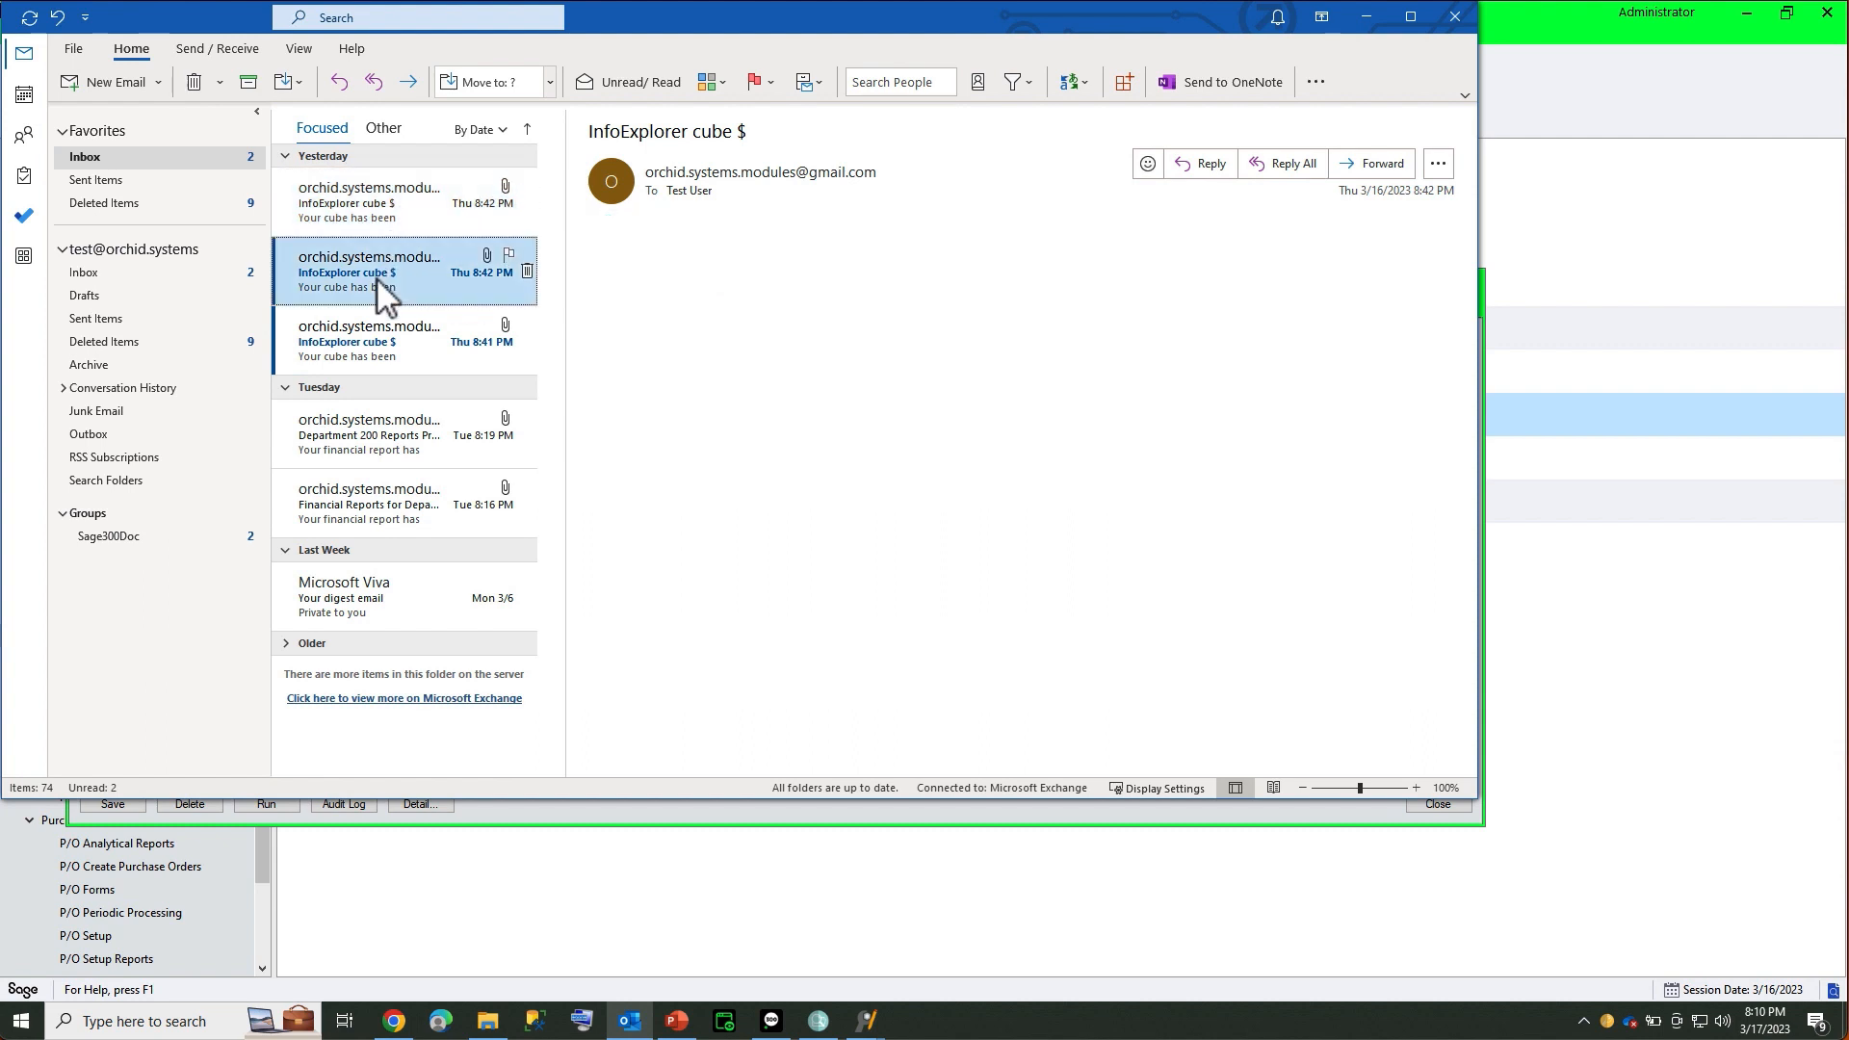
pyautogui.click(380, 343)
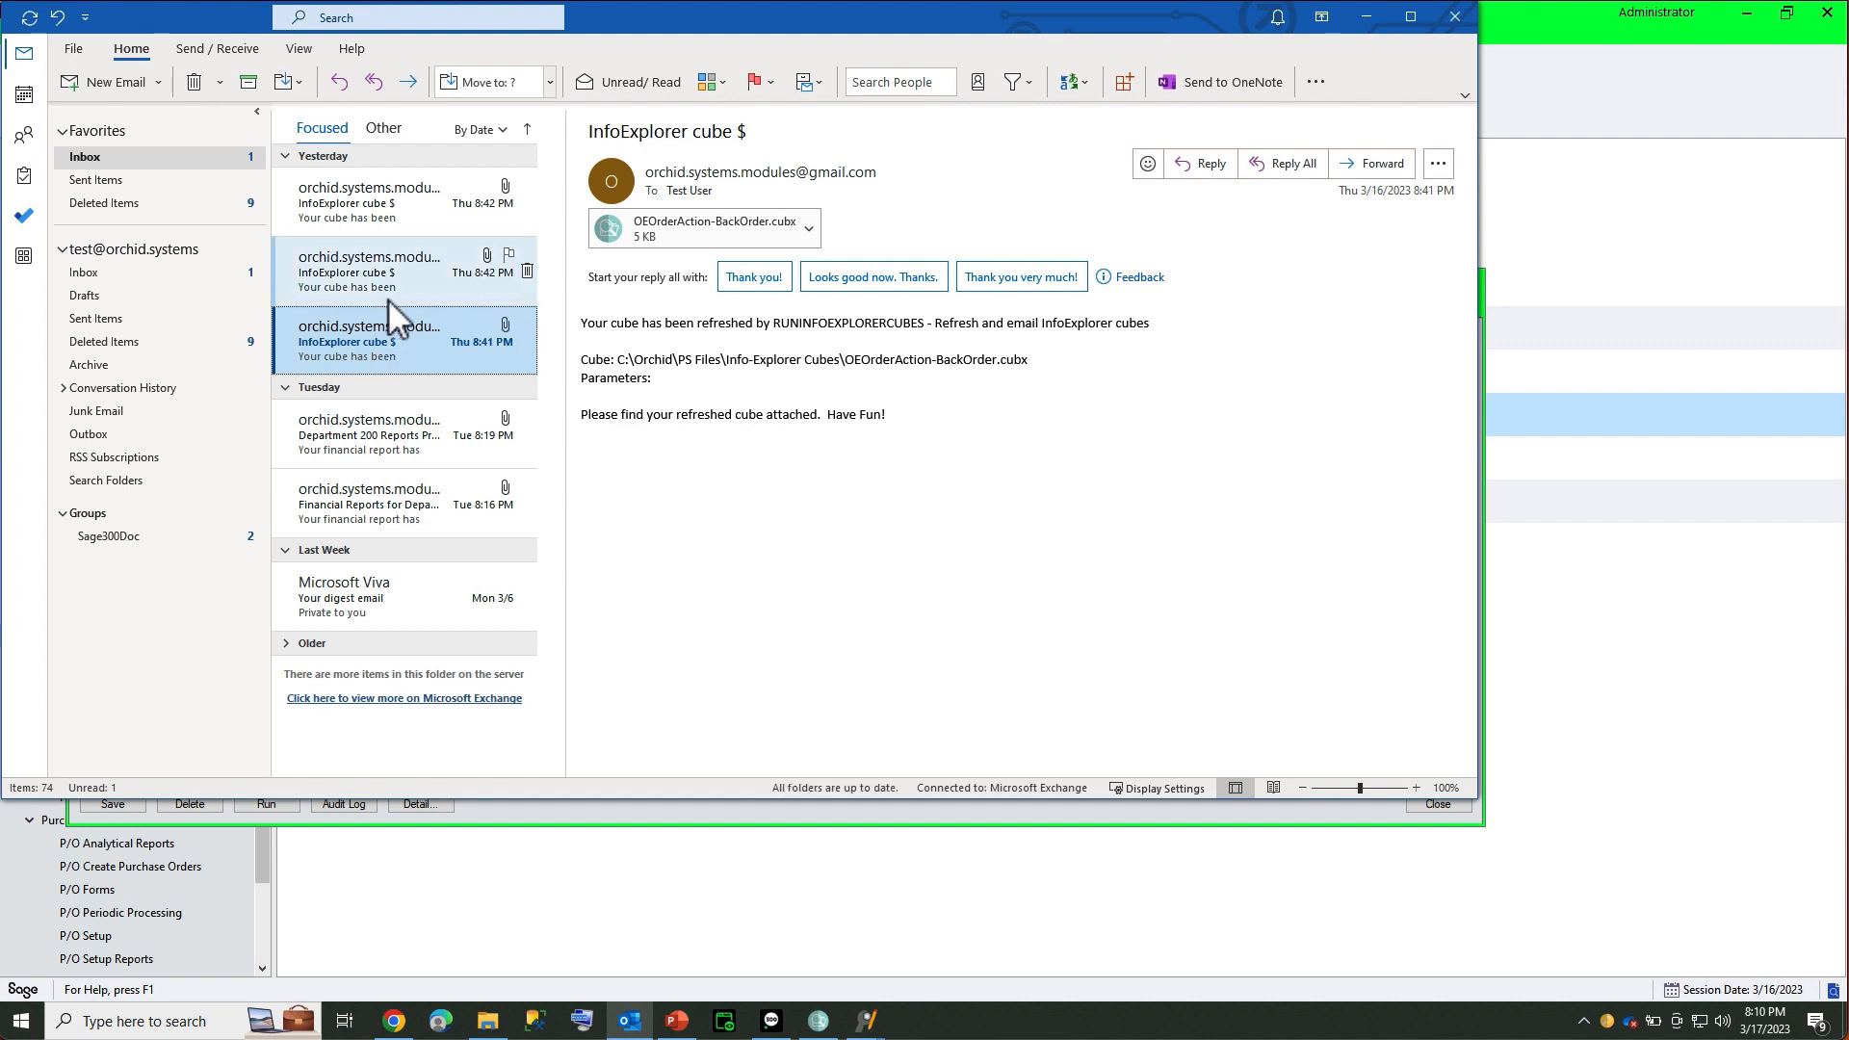
pyautogui.click(385, 260)
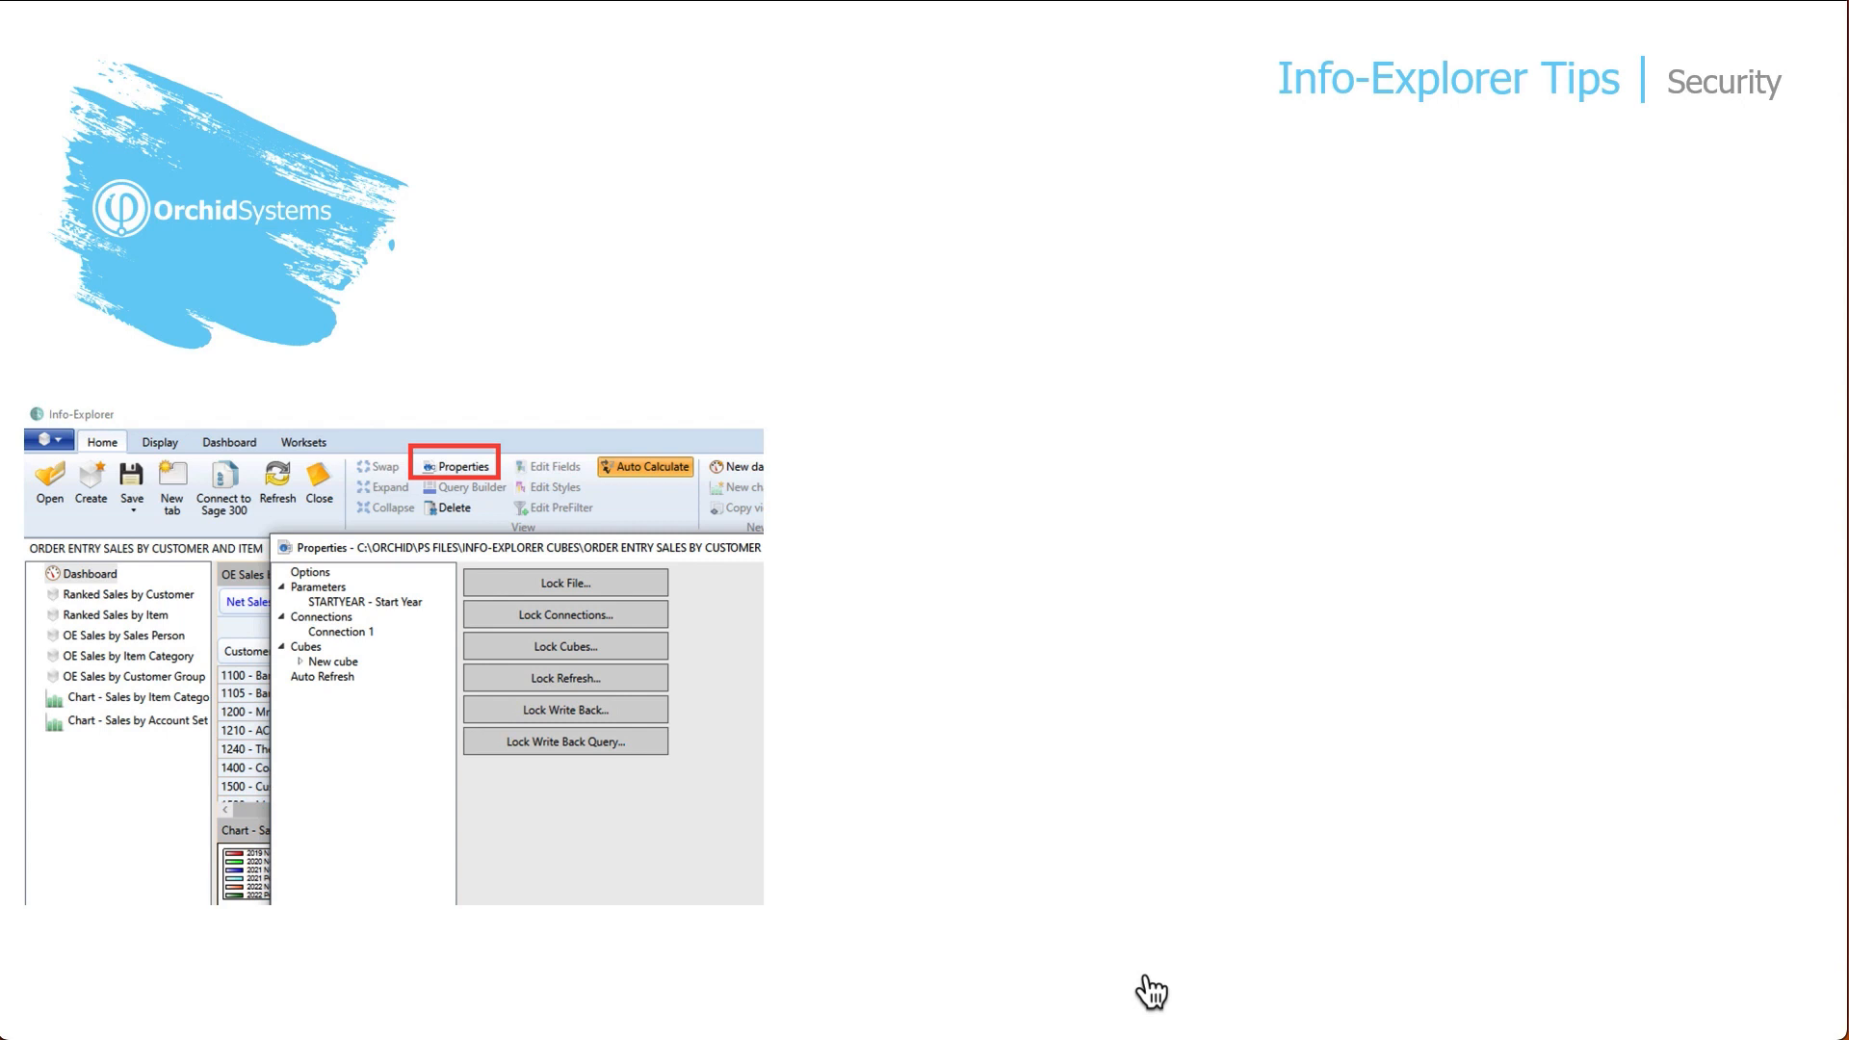
# Advance the Security slide three times to show the question, Lock File and Lock Connections
pyautogui.click(1145, 978)
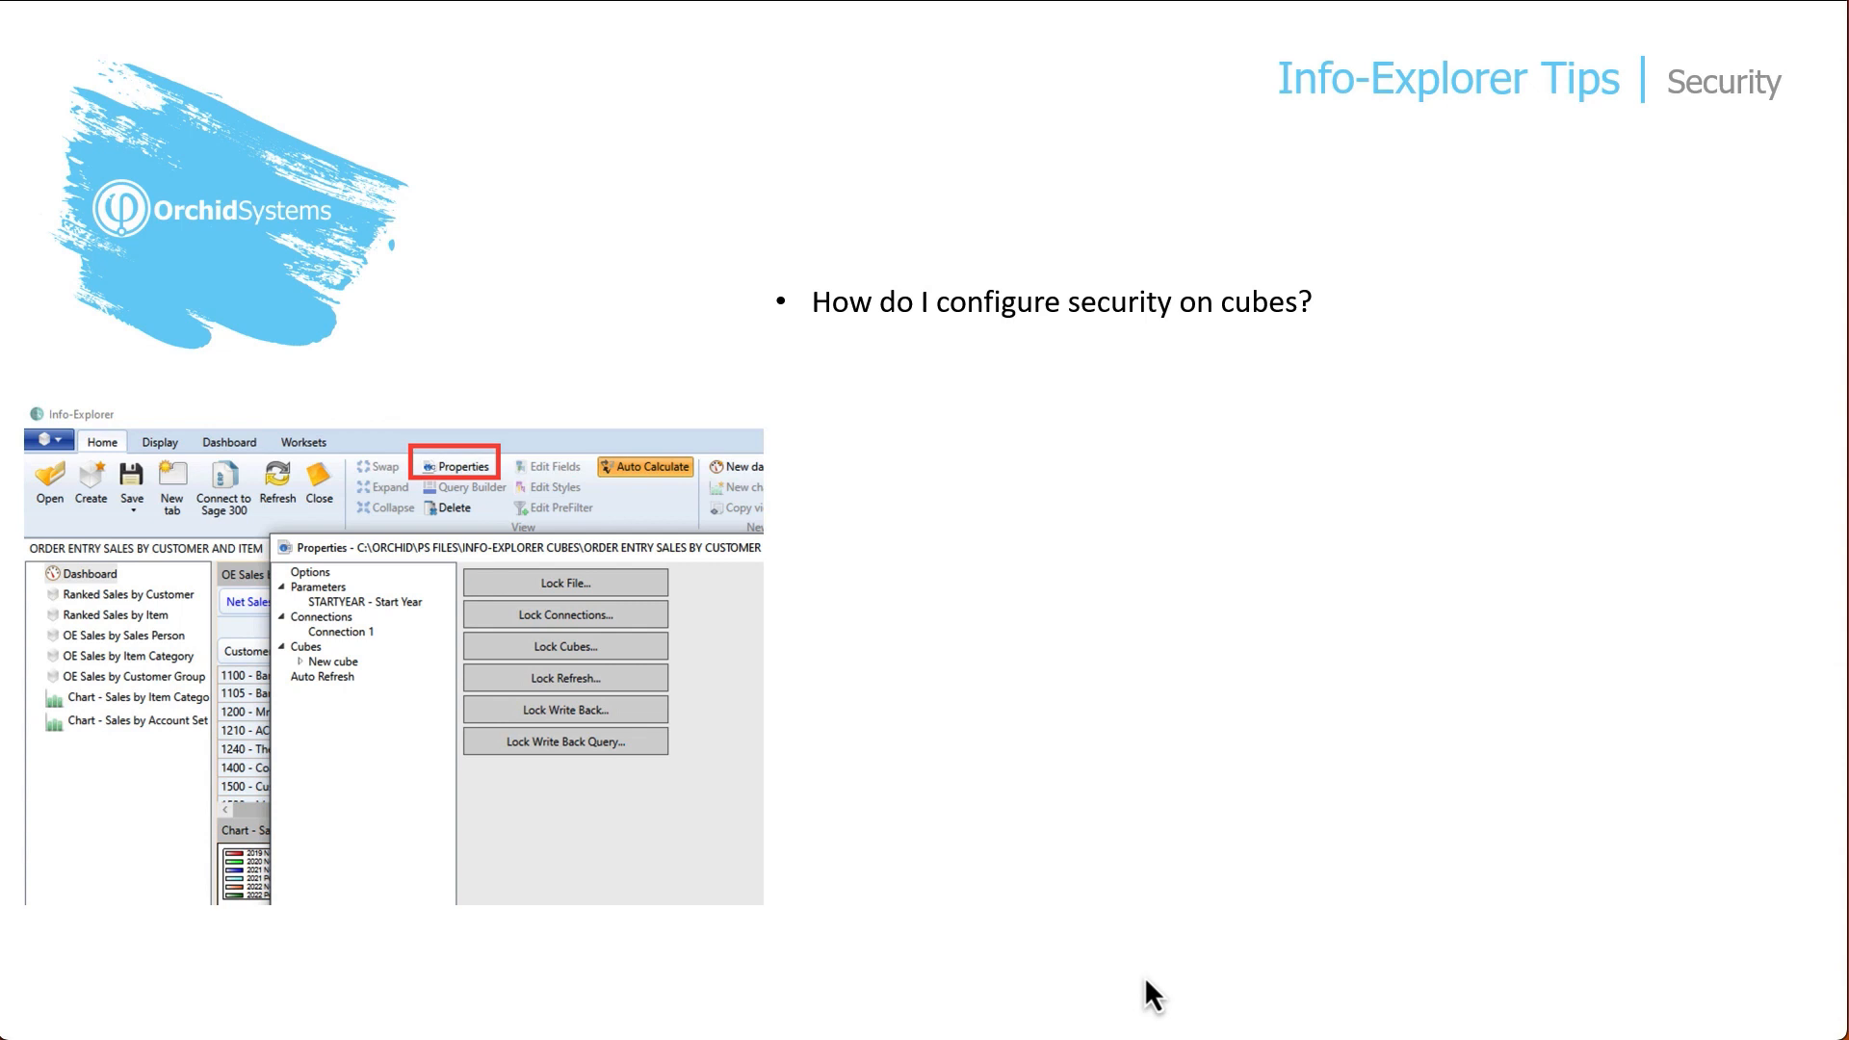
pyautogui.press('Right')
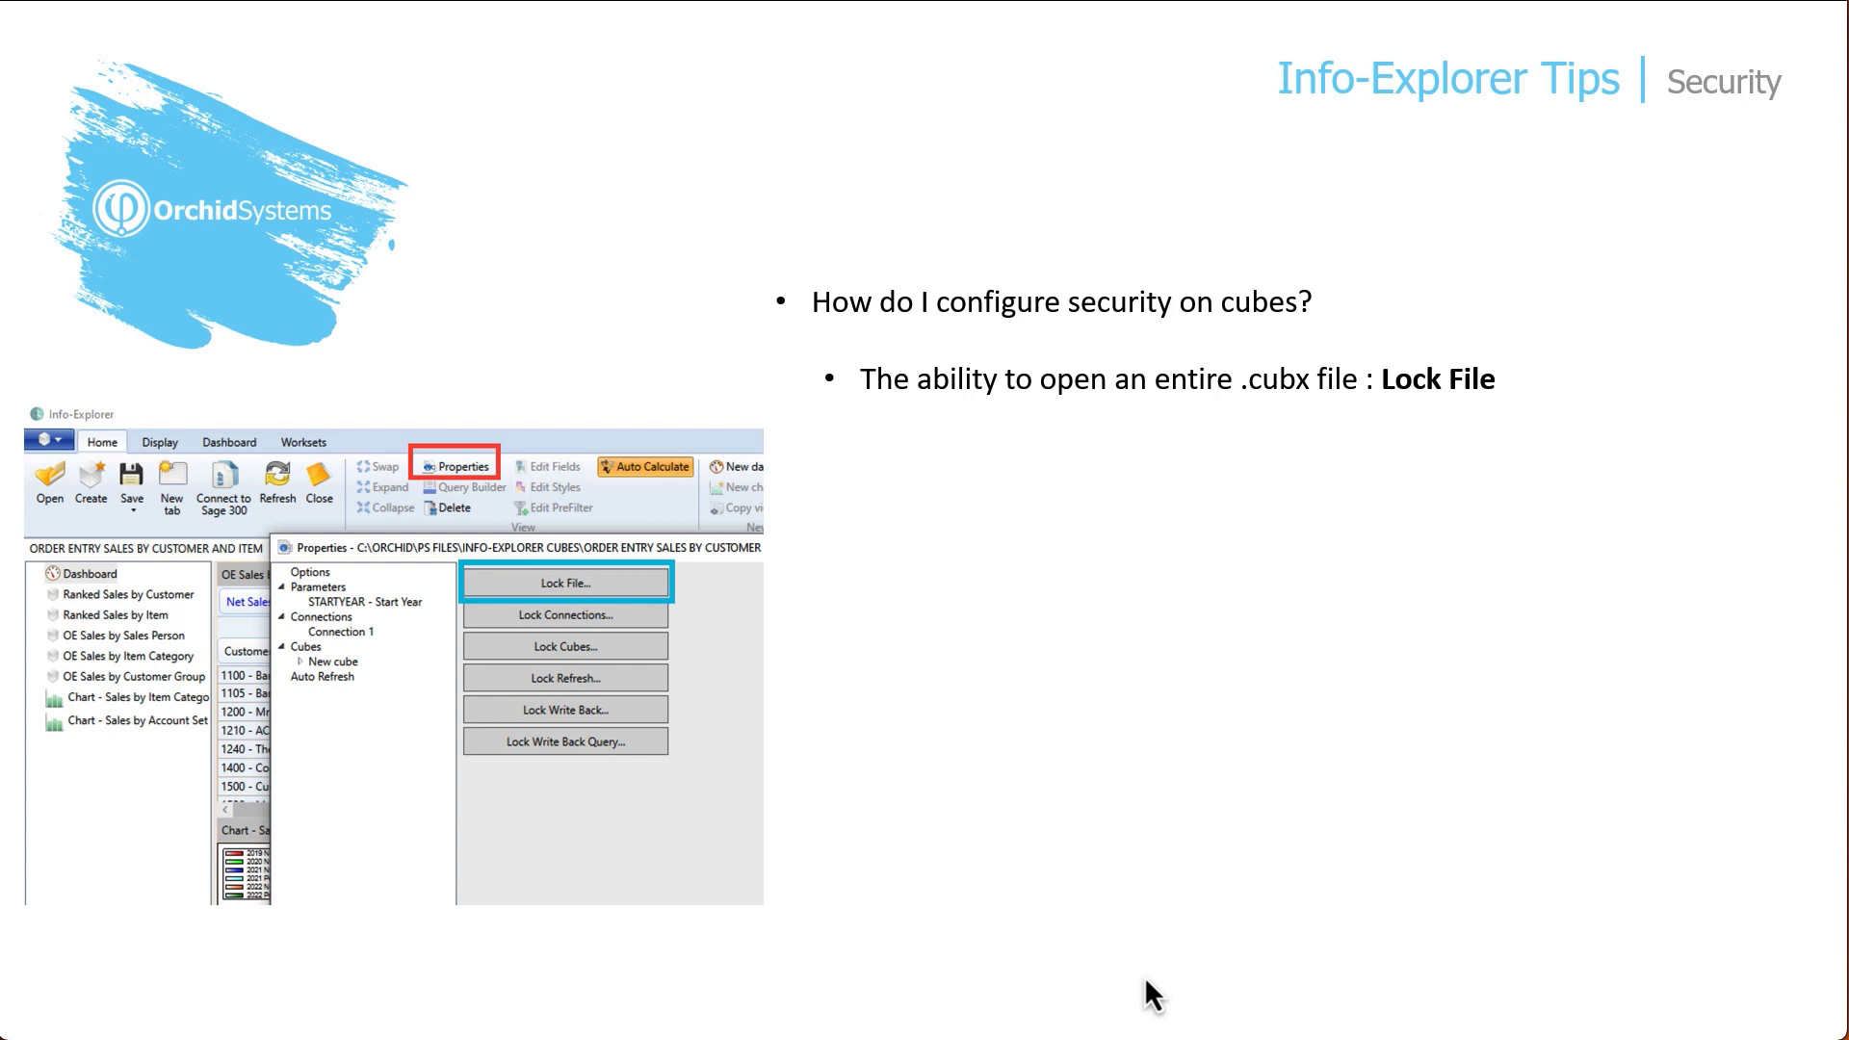
pyautogui.click(1153, 994)
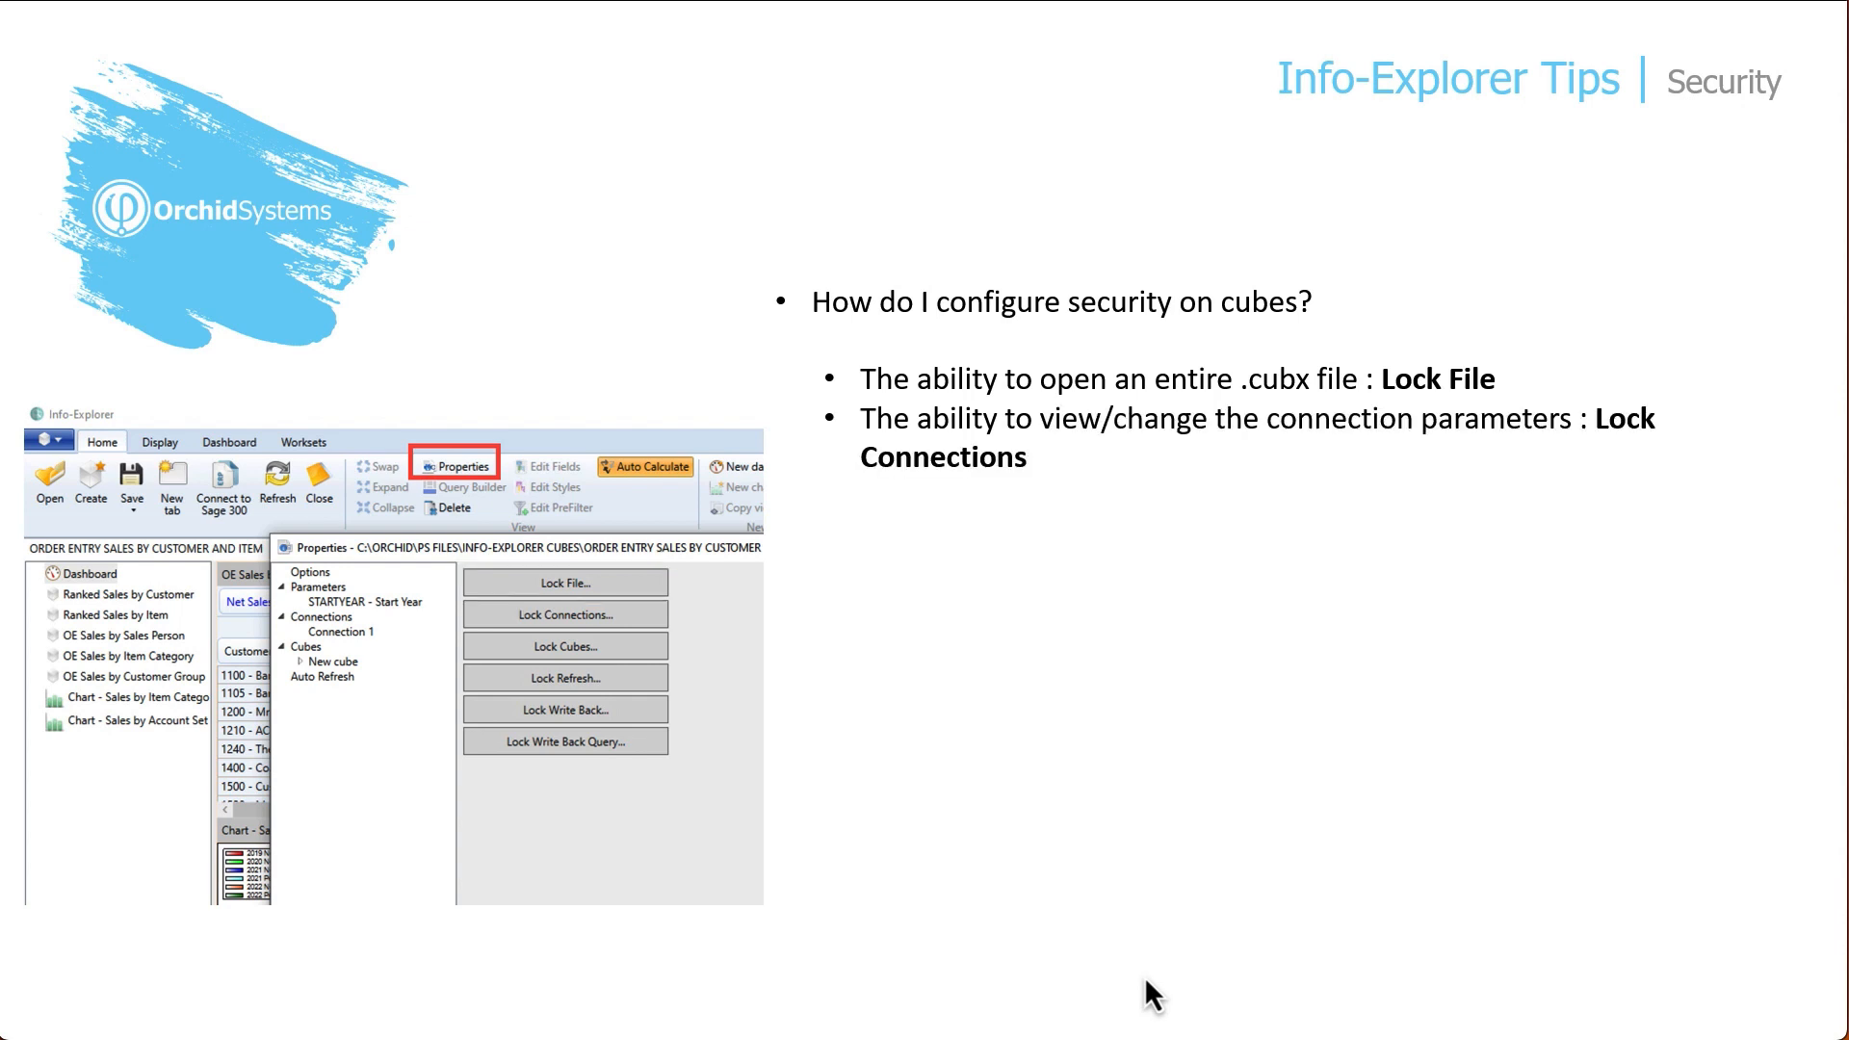
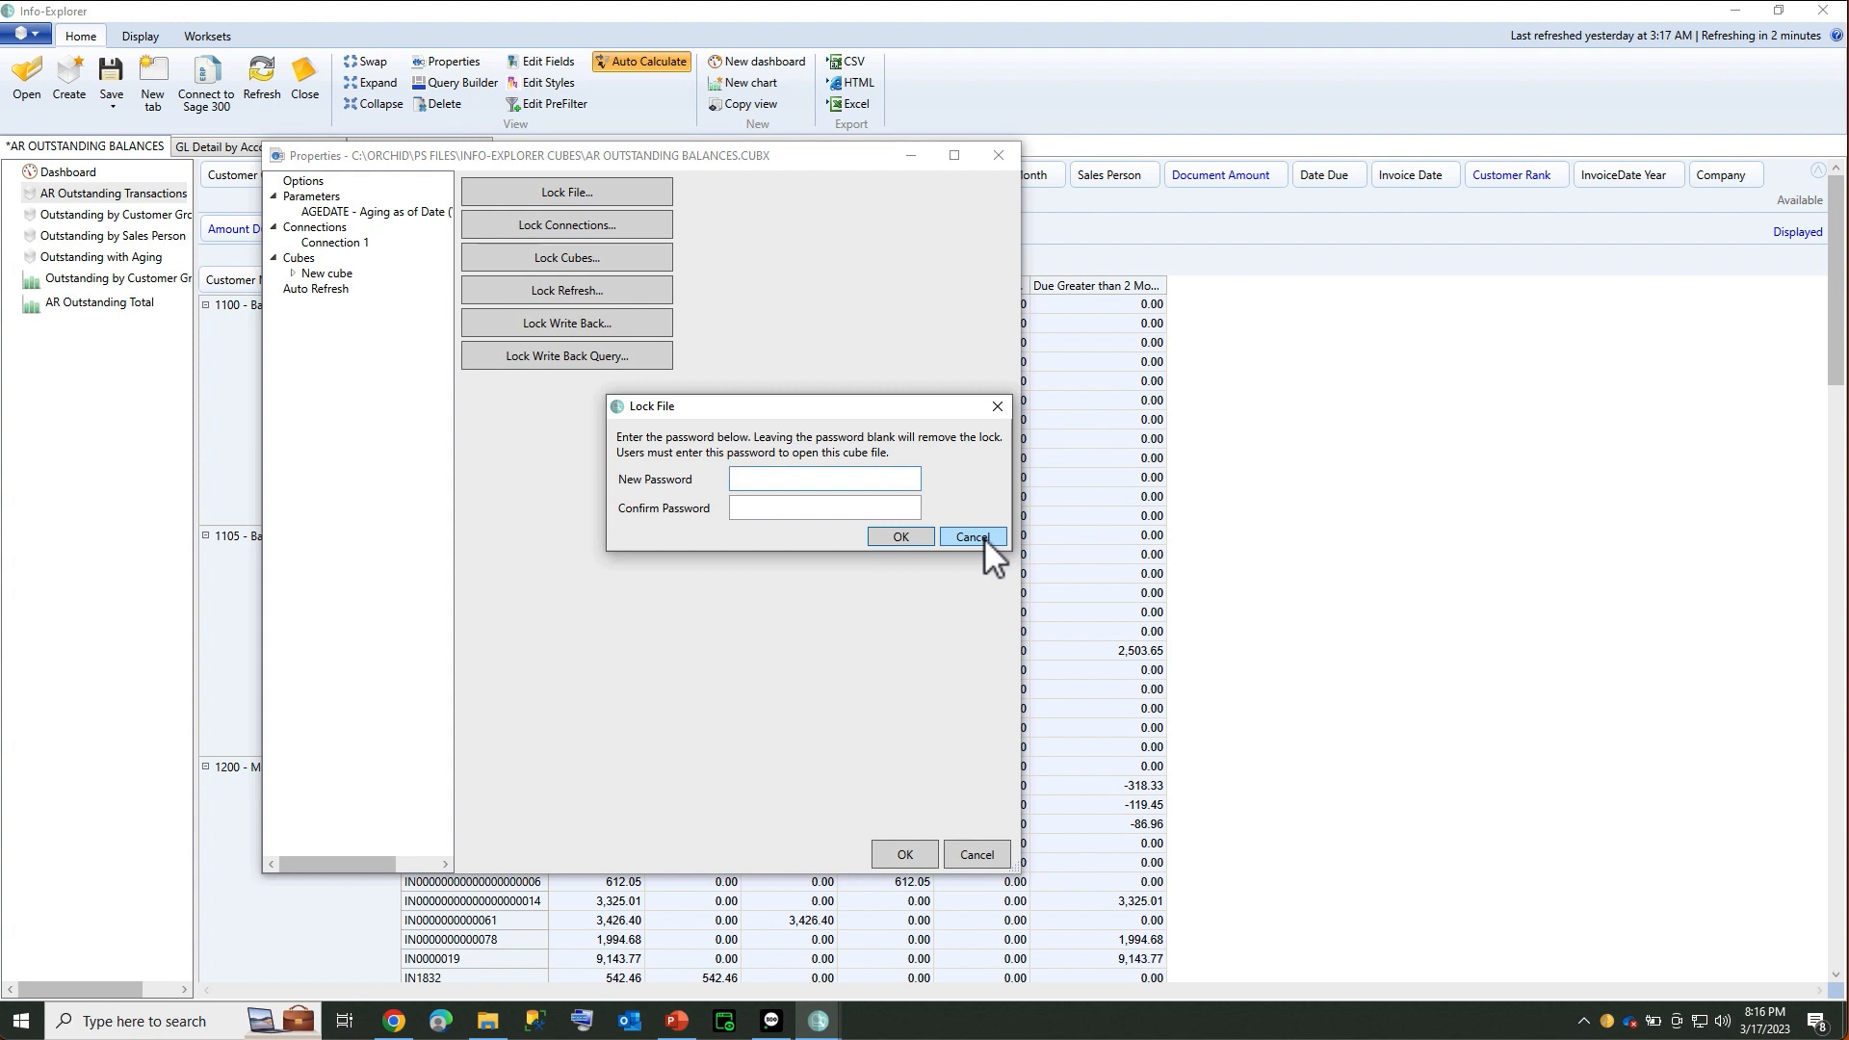
# Cancel the Lock File and Lock Connections password prompts without setting passwords
pyautogui.click(972, 536)
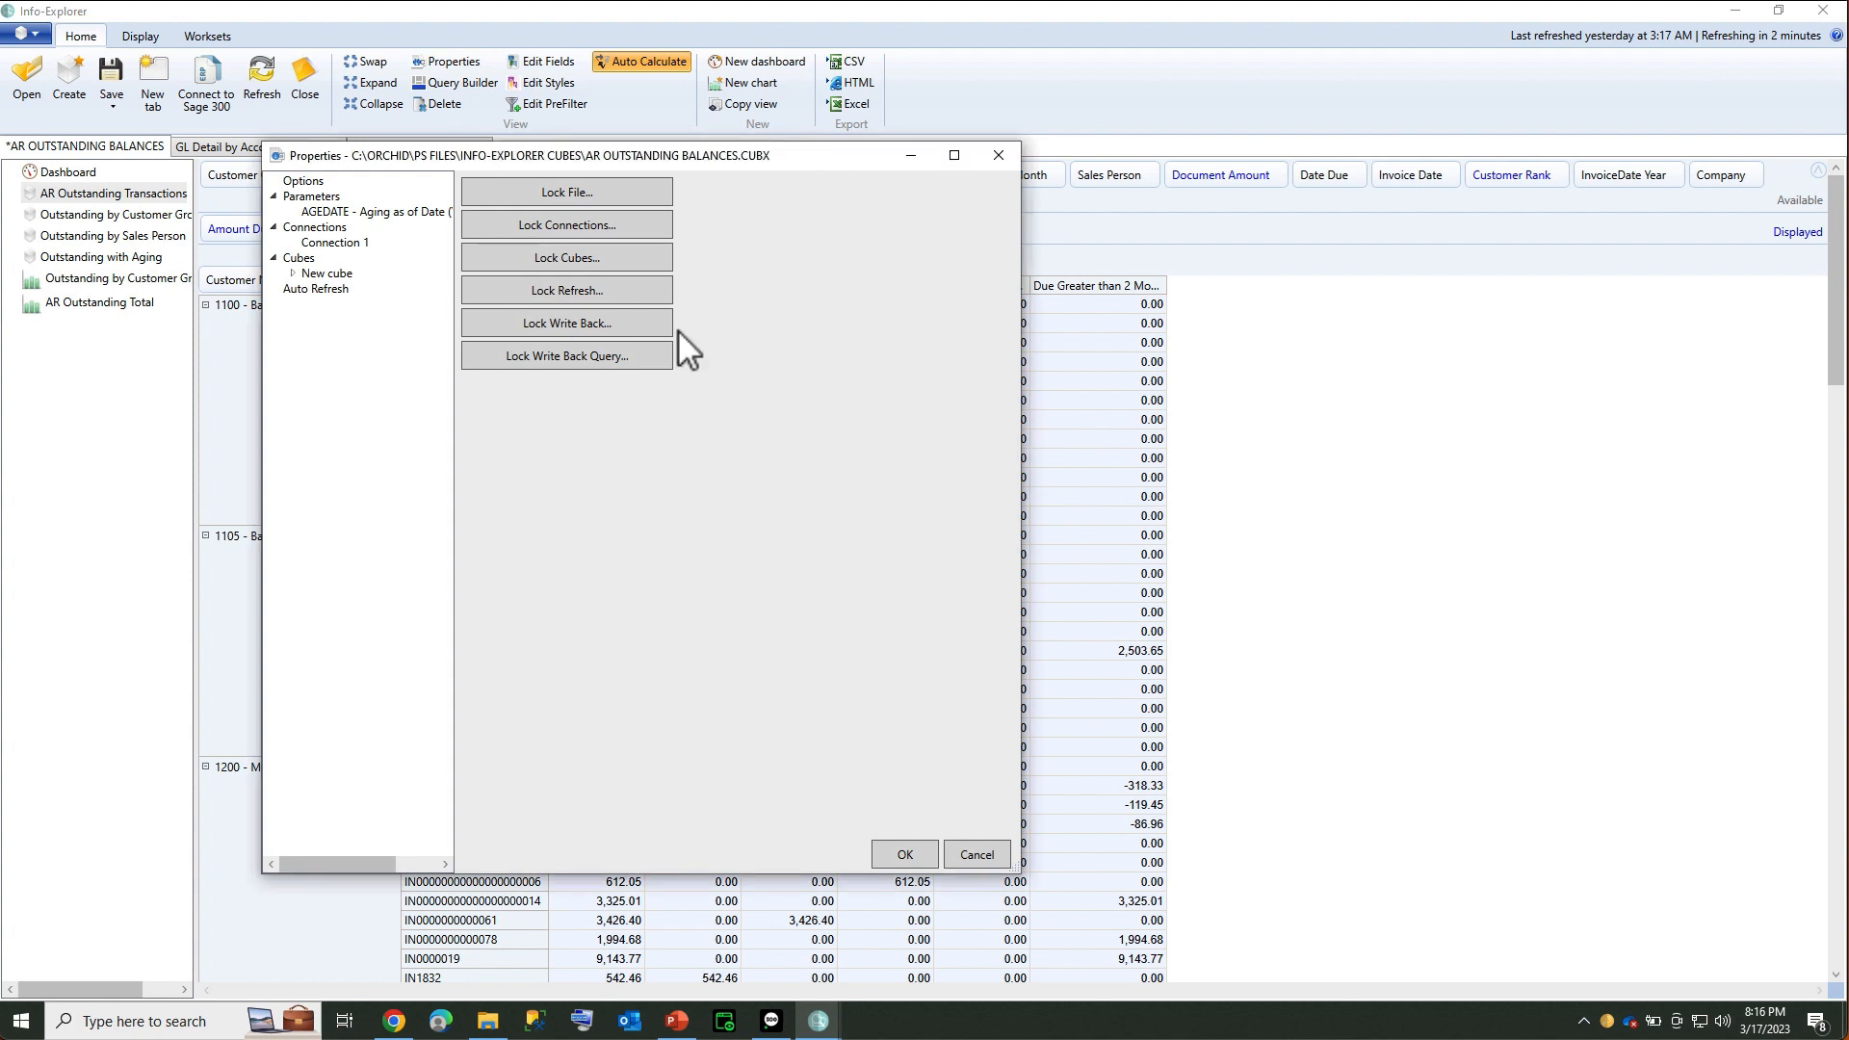
pyautogui.click(604, 229)
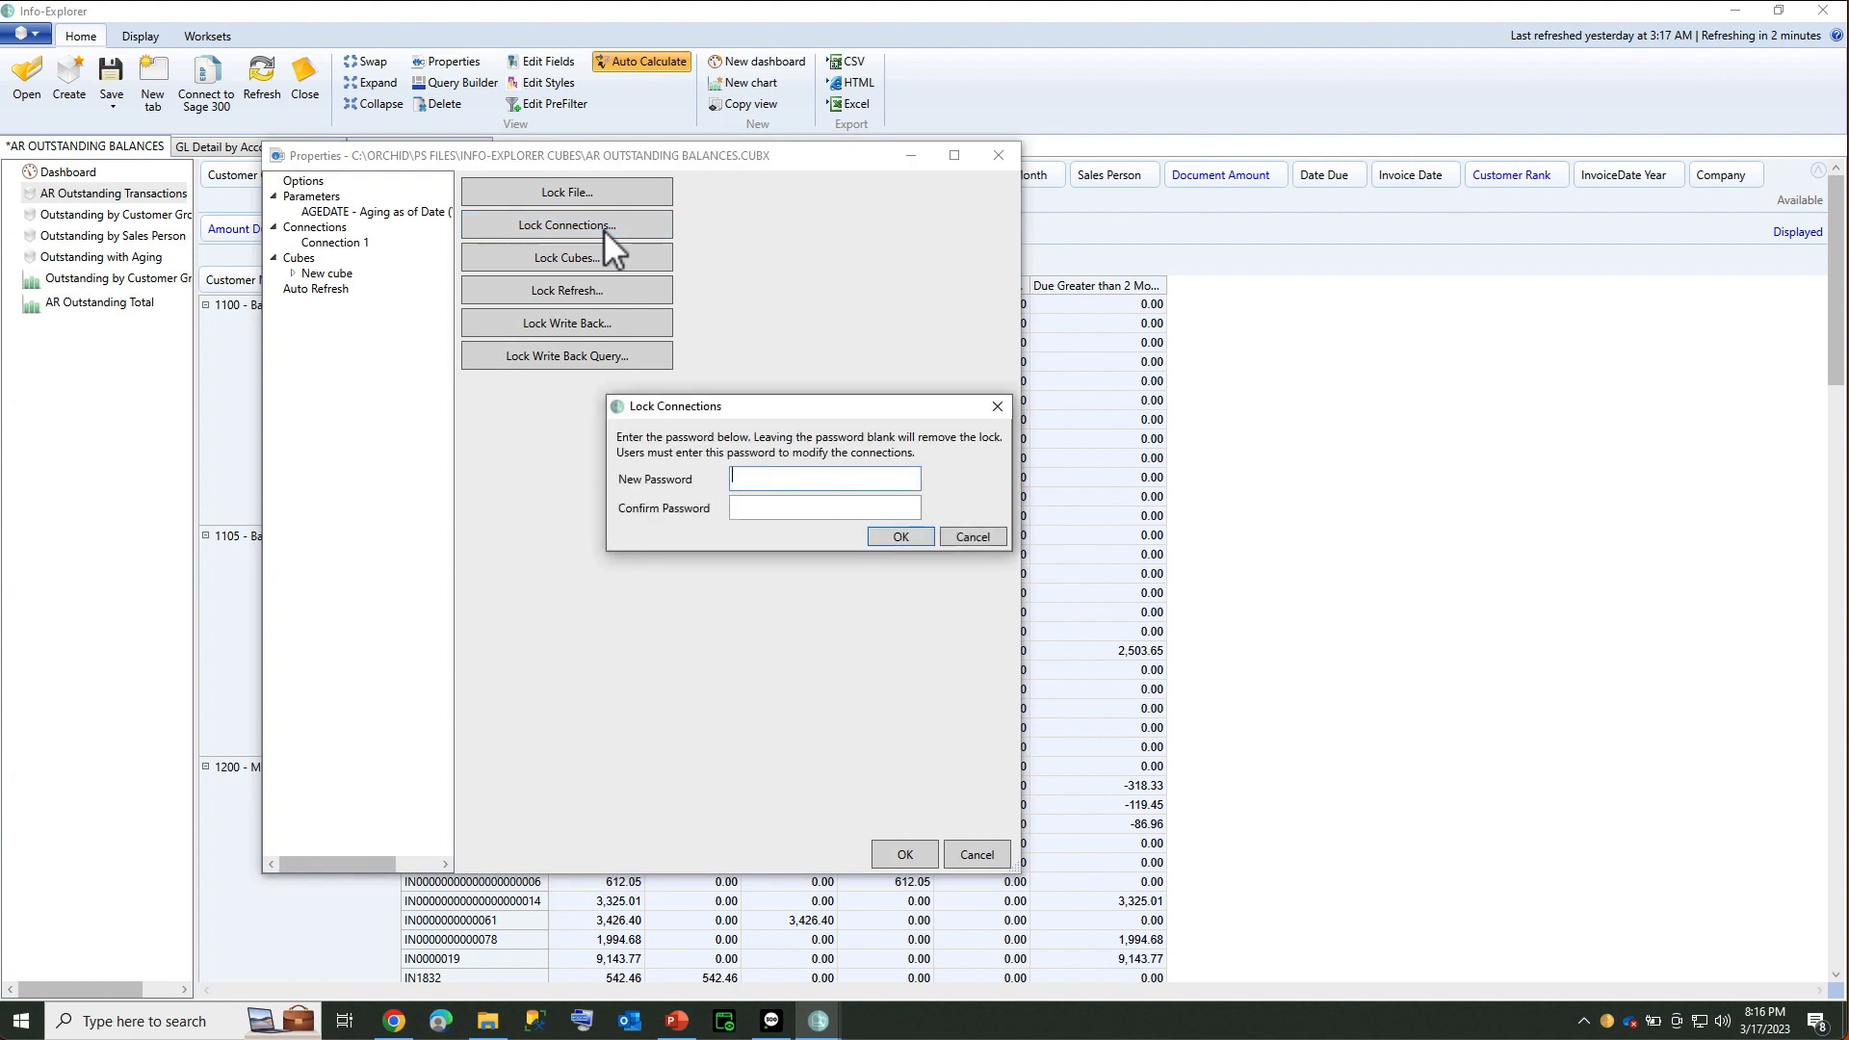
pyautogui.click(973, 534)
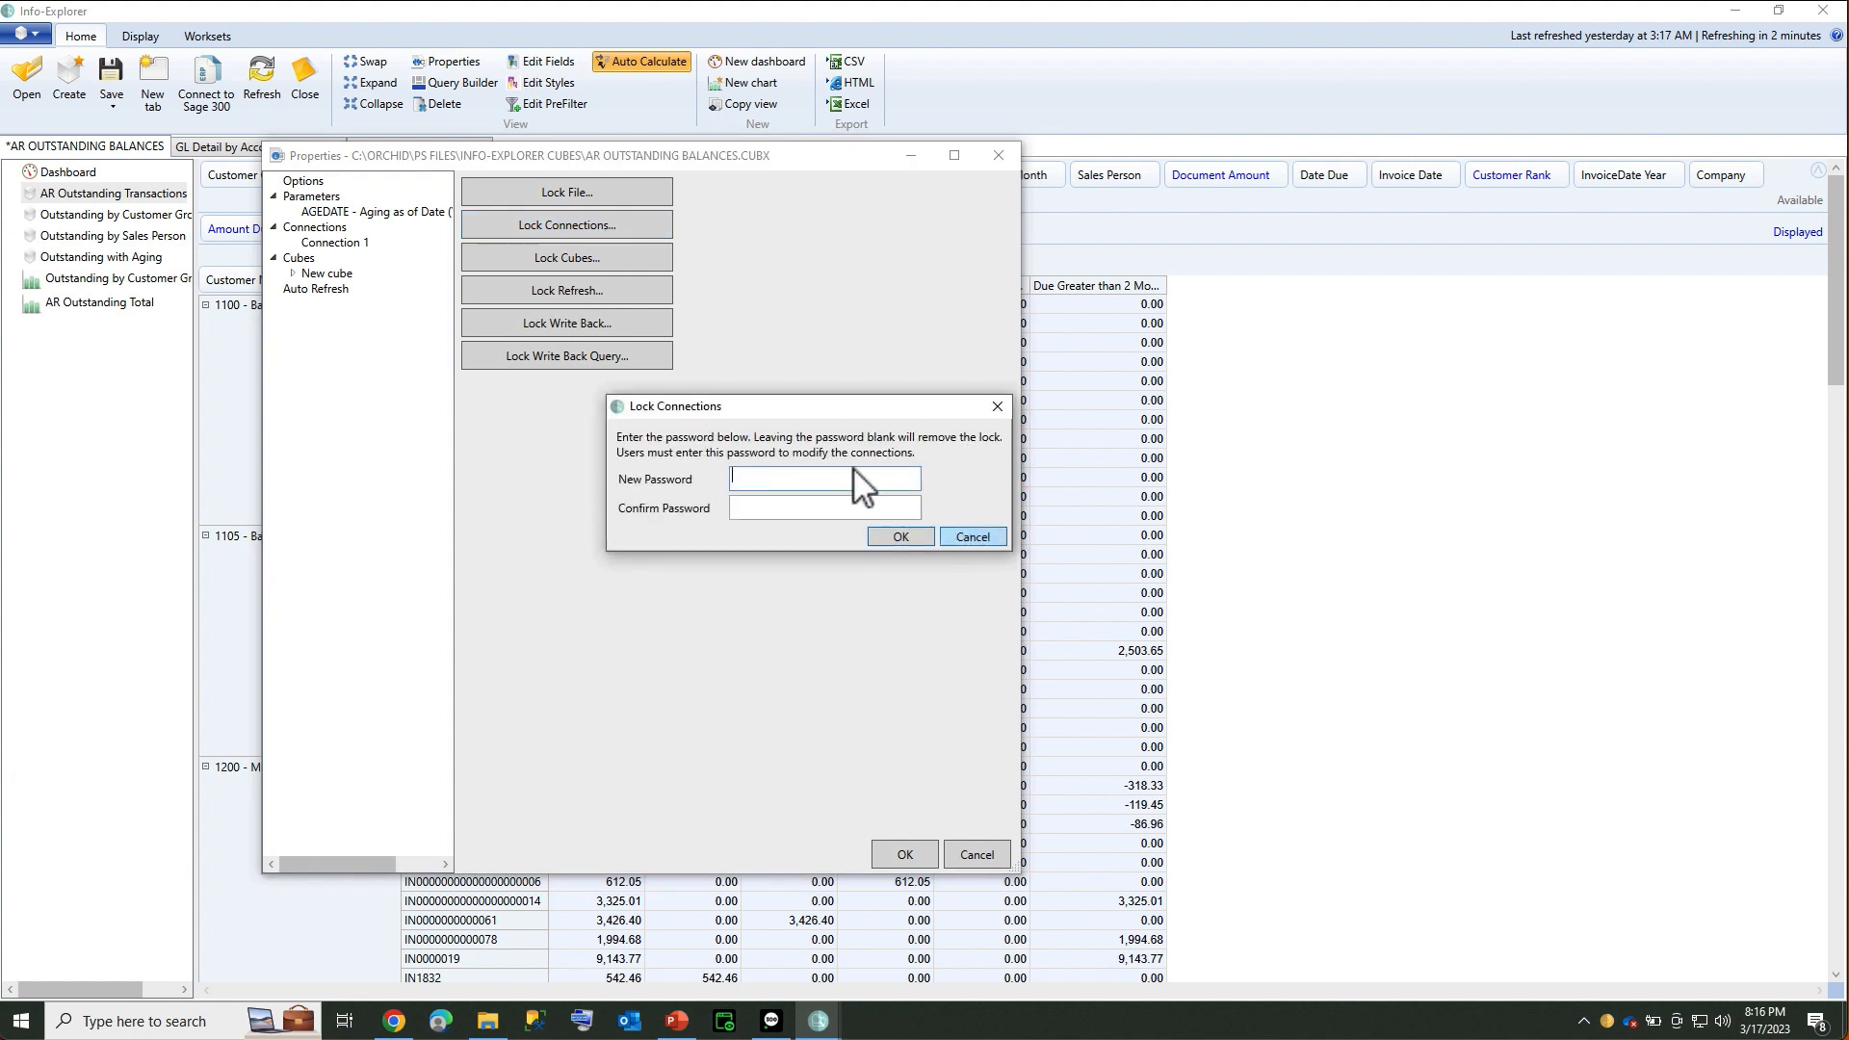
# Lock the cube's refresh with a new confirmed password and close the cube properties
pyautogui.click(553, 287)
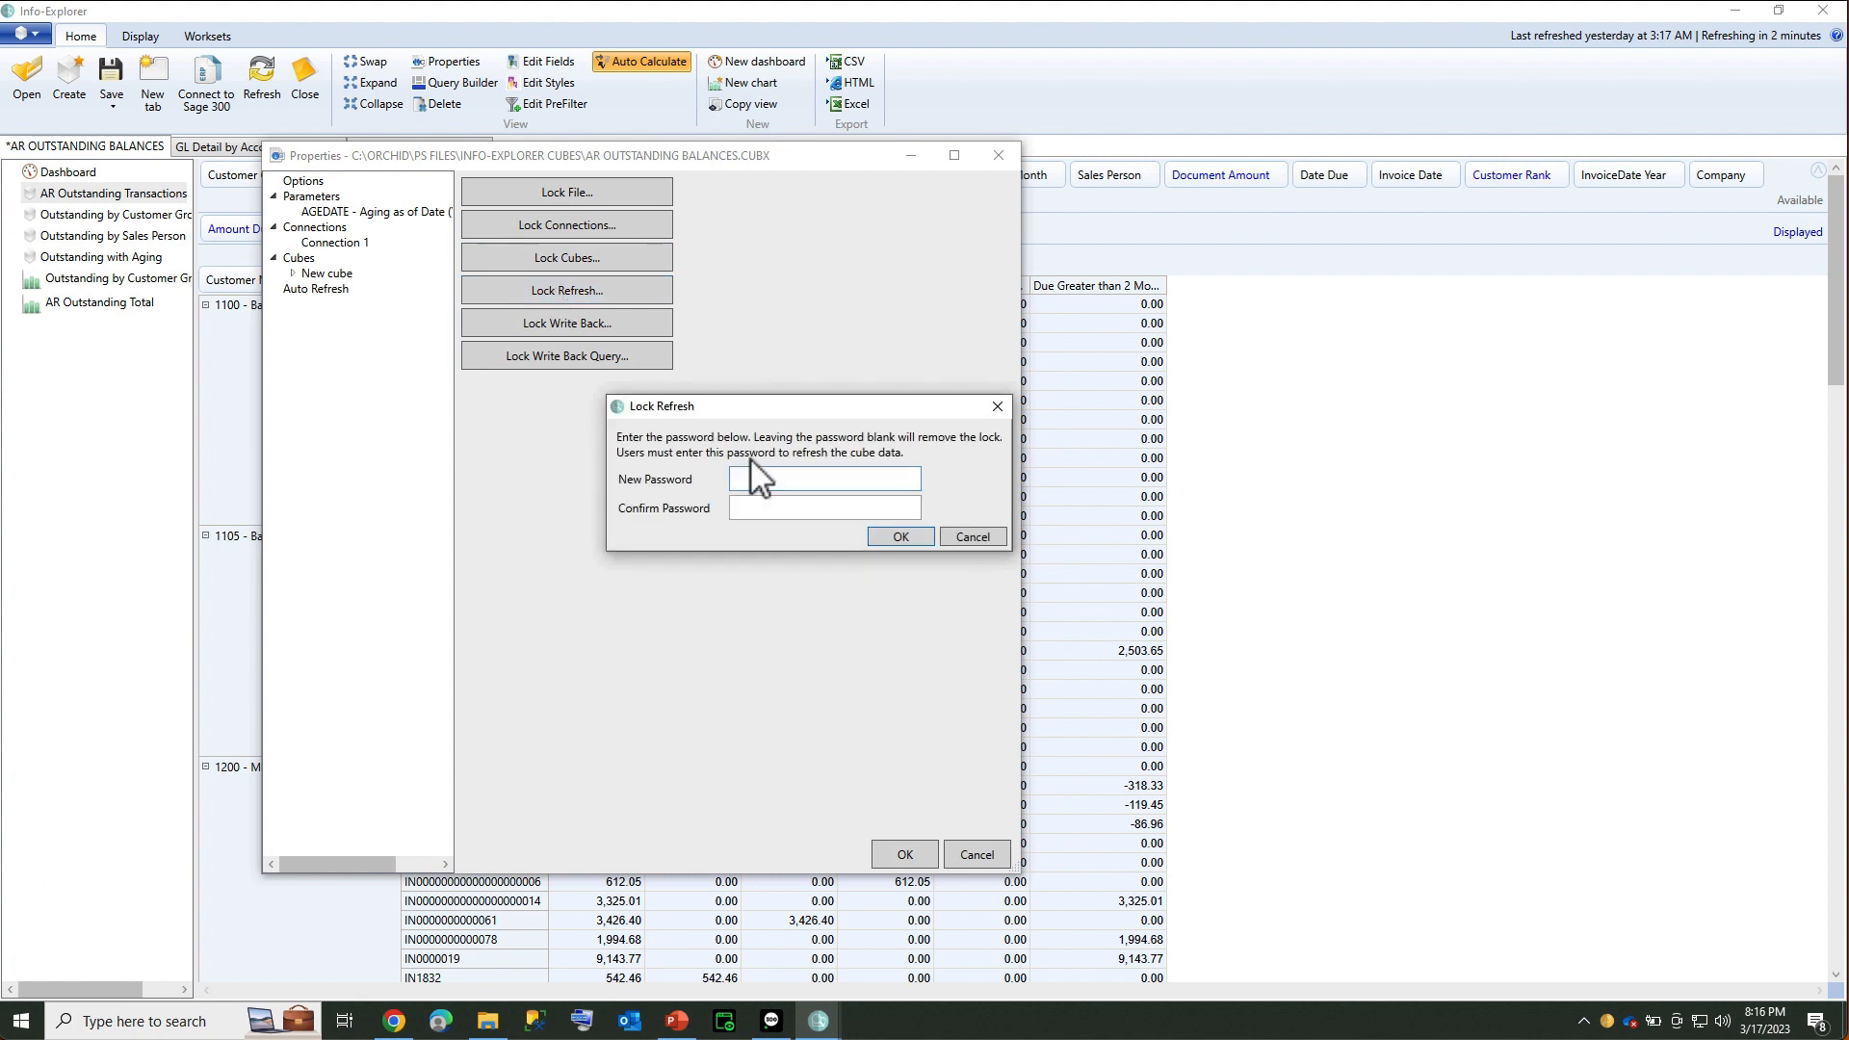
pyautogui.write('123456')
pyautogui.press('Tab')
pyautogui.write('123456')
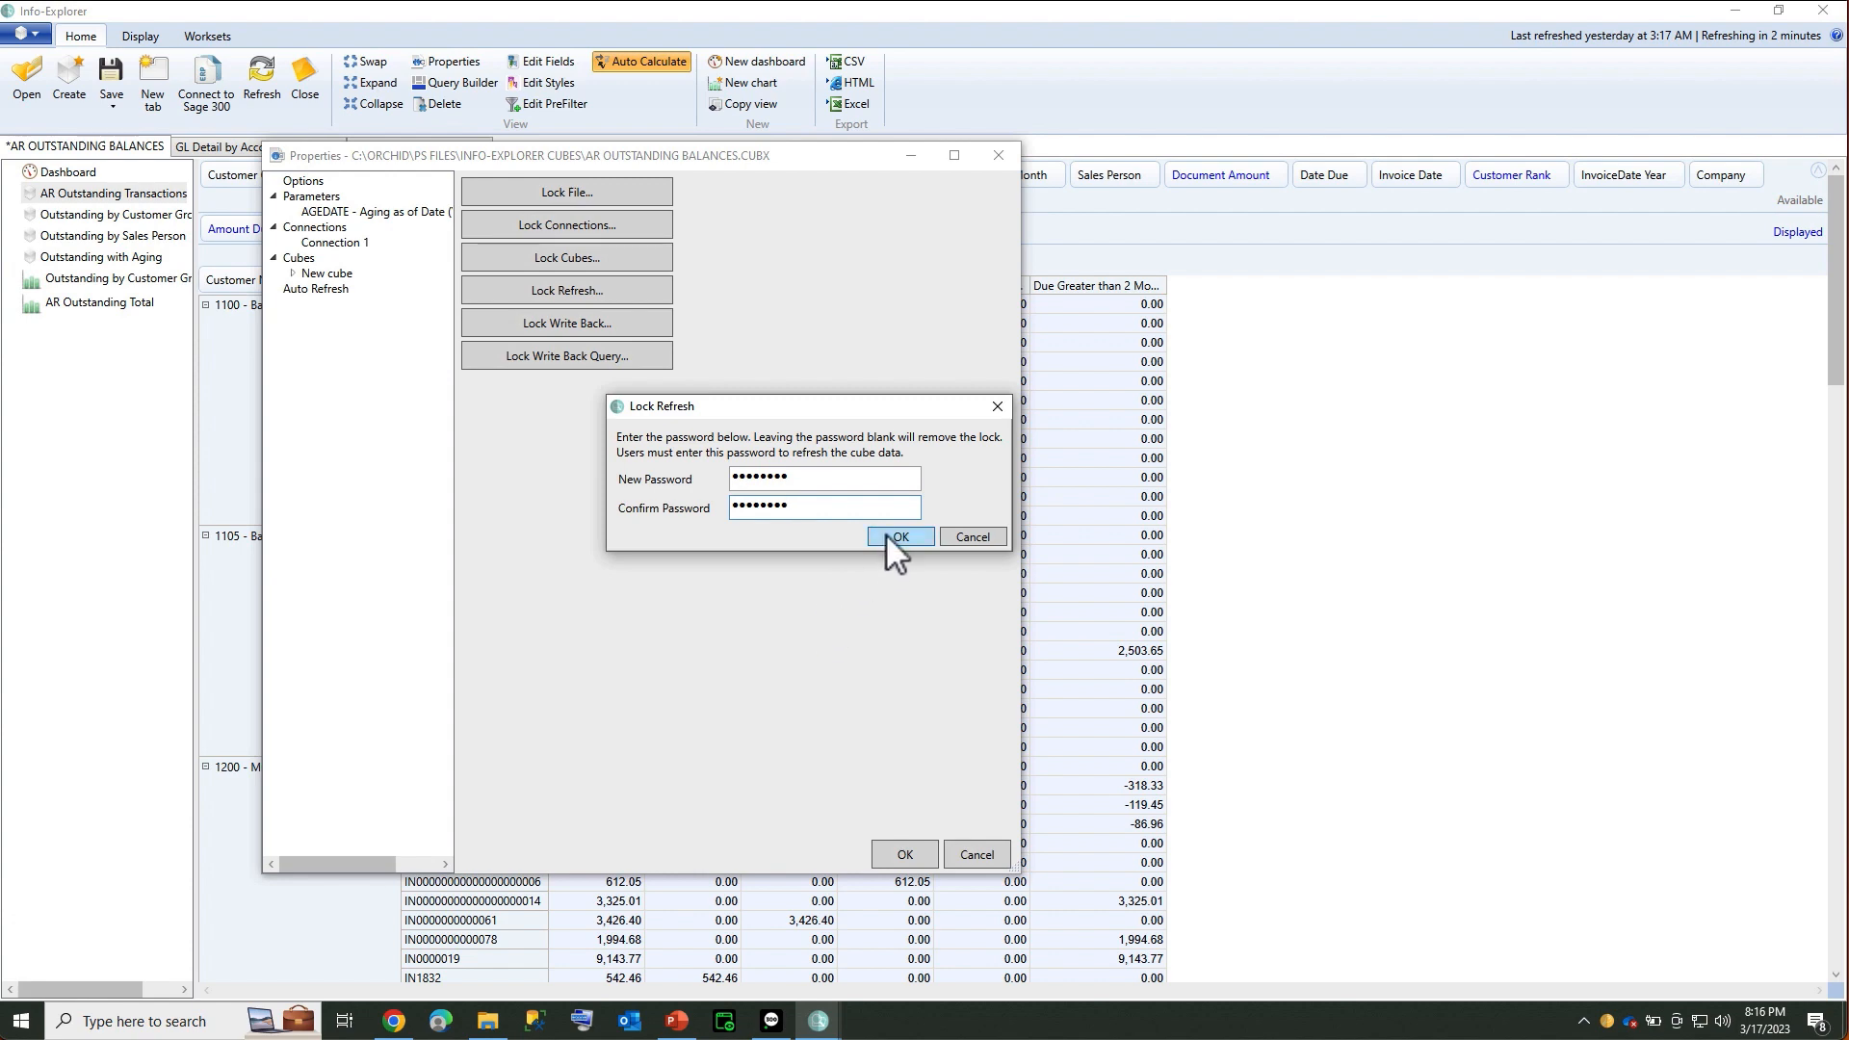
pyautogui.click(891, 535)
pyautogui.click(902, 851)
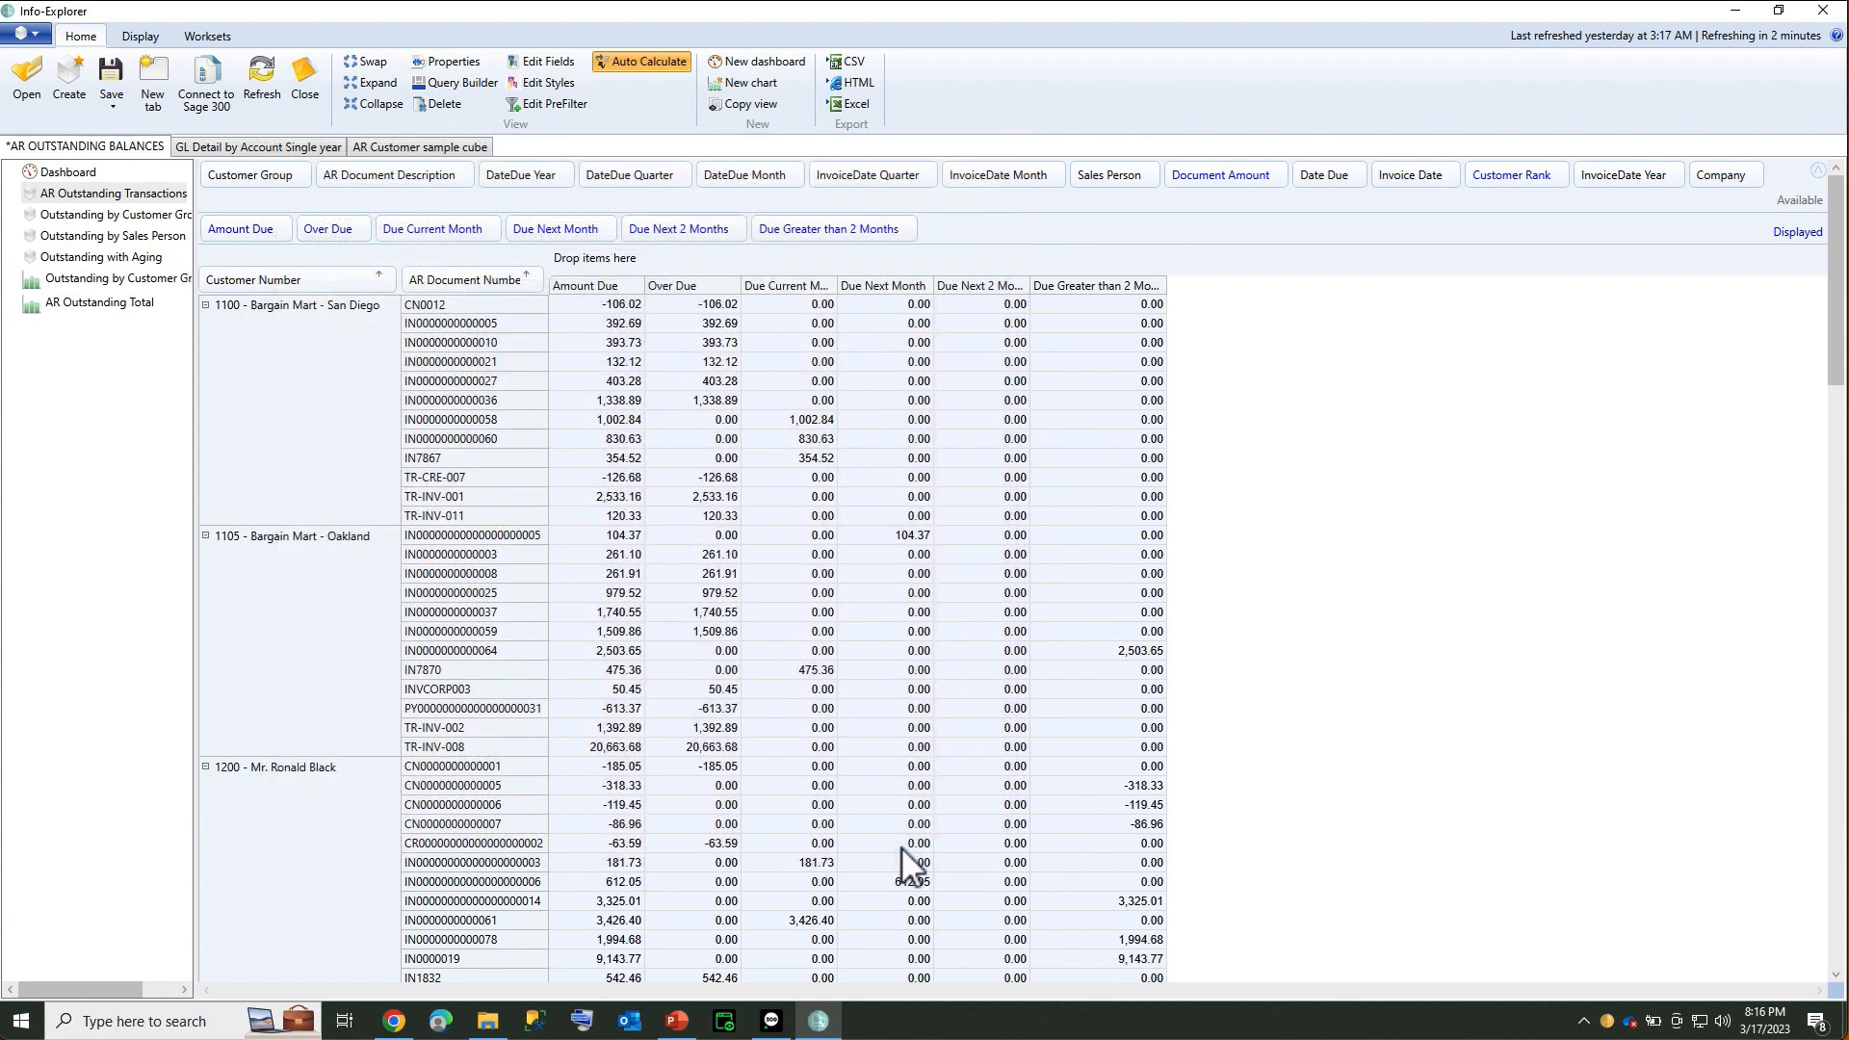
# Refresh the cube with aging date 20230317; the password is rejected as invalid
pyautogui.click(262, 86)
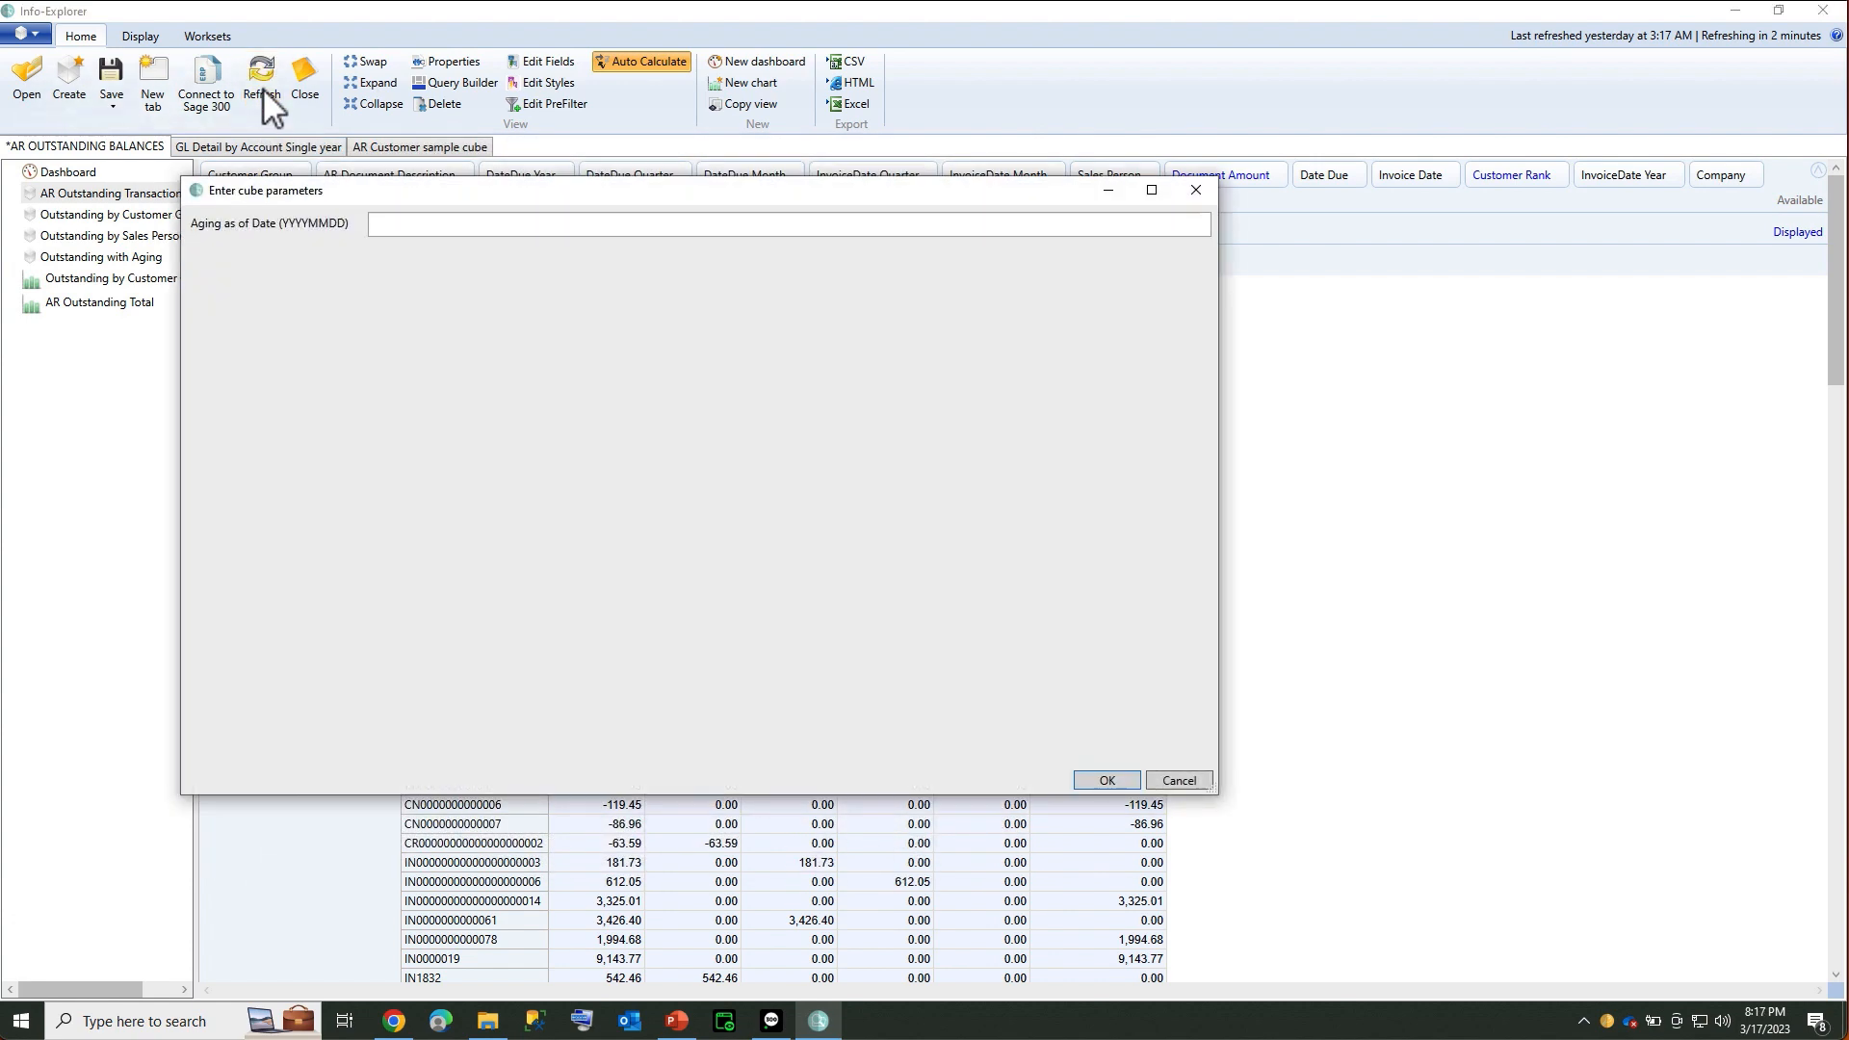
pyautogui.write('20230317')
pyautogui.click(1098, 770)
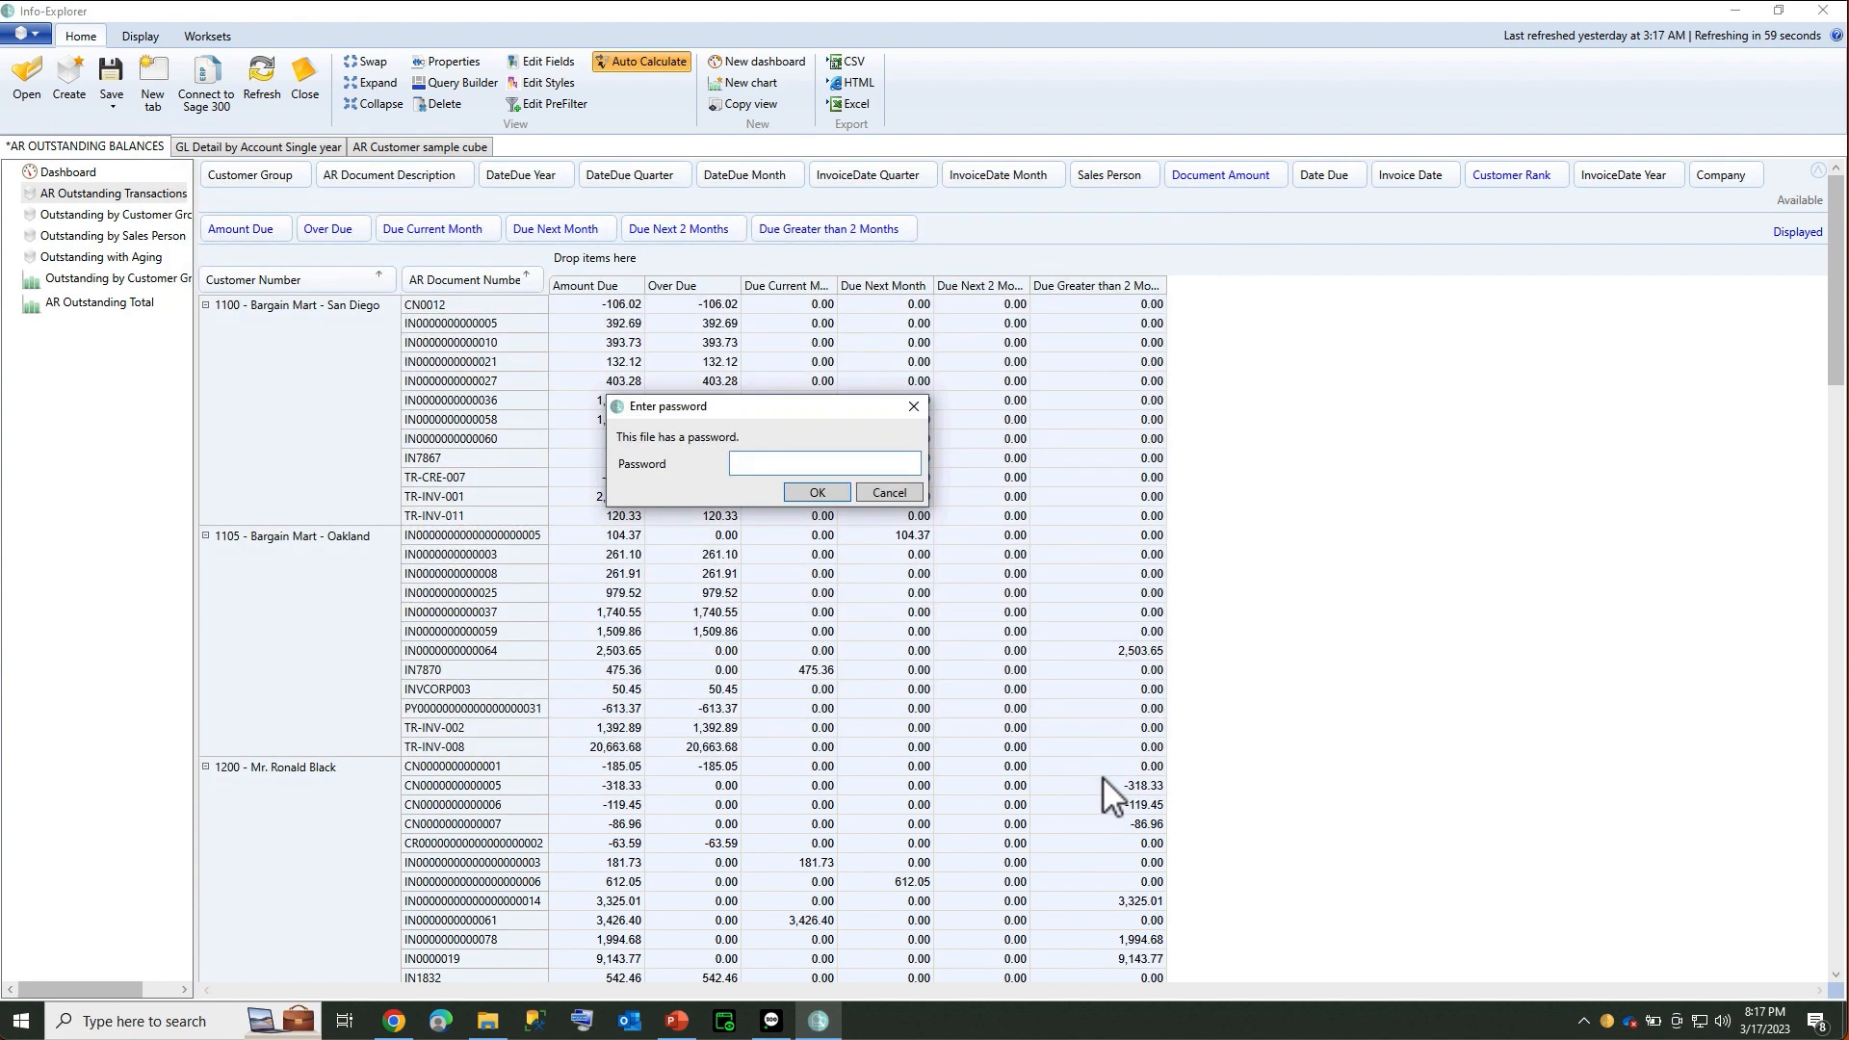
pyautogui.write('••••••••')
pyautogui.press('Return')
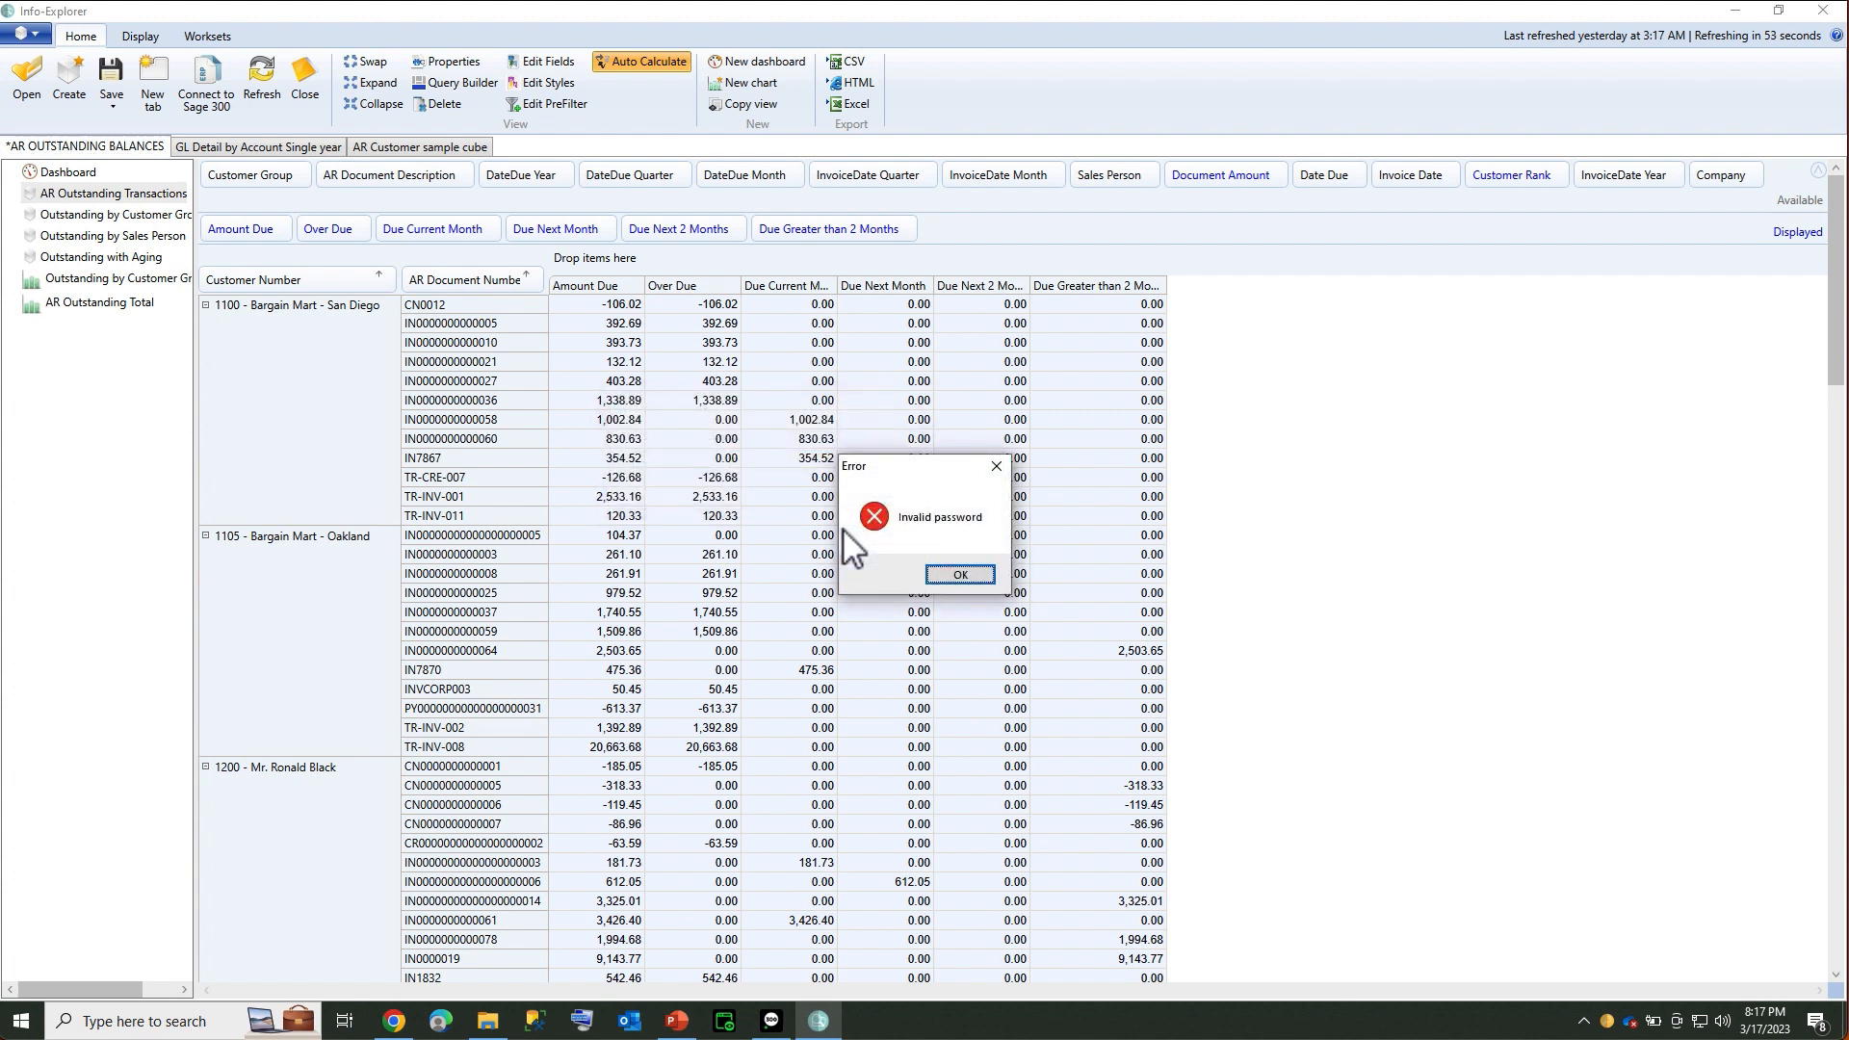
pyautogui.press('Return')
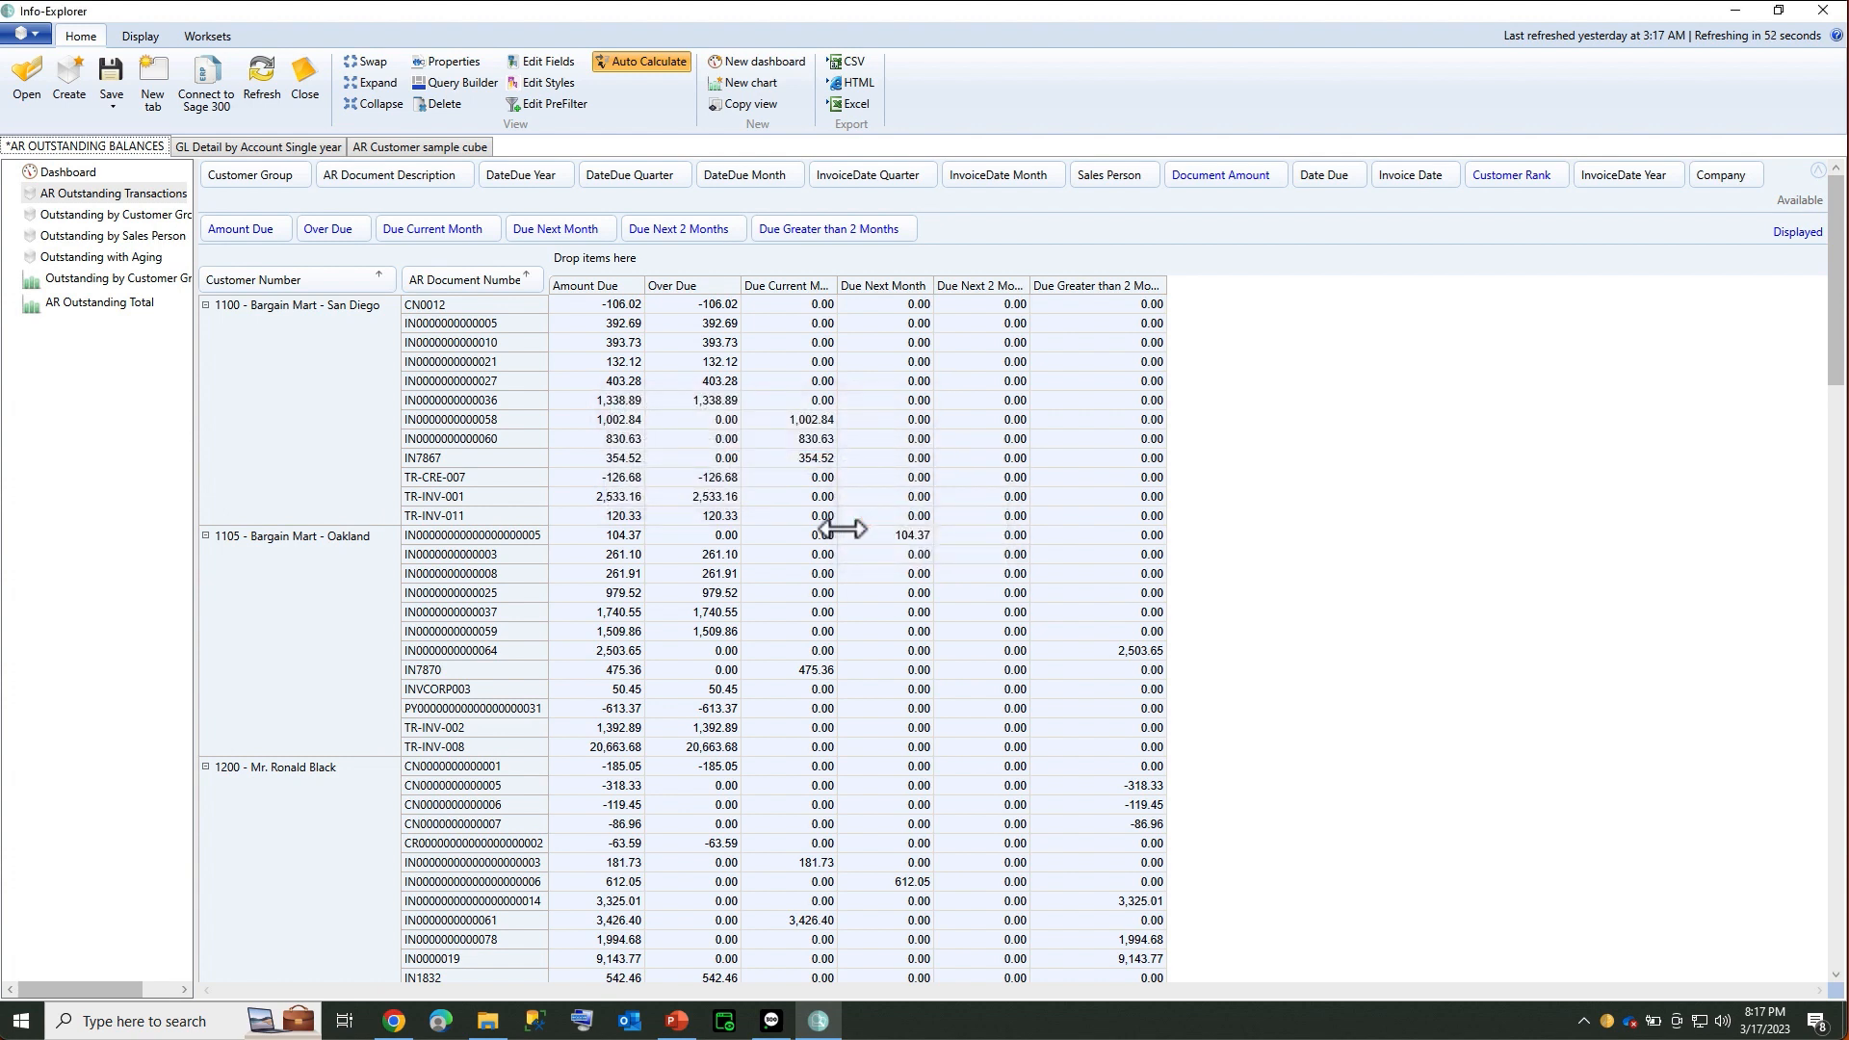
# Refresh again with aging date 20200101 and the correct refresh password
pyautogui.click(268, 95)
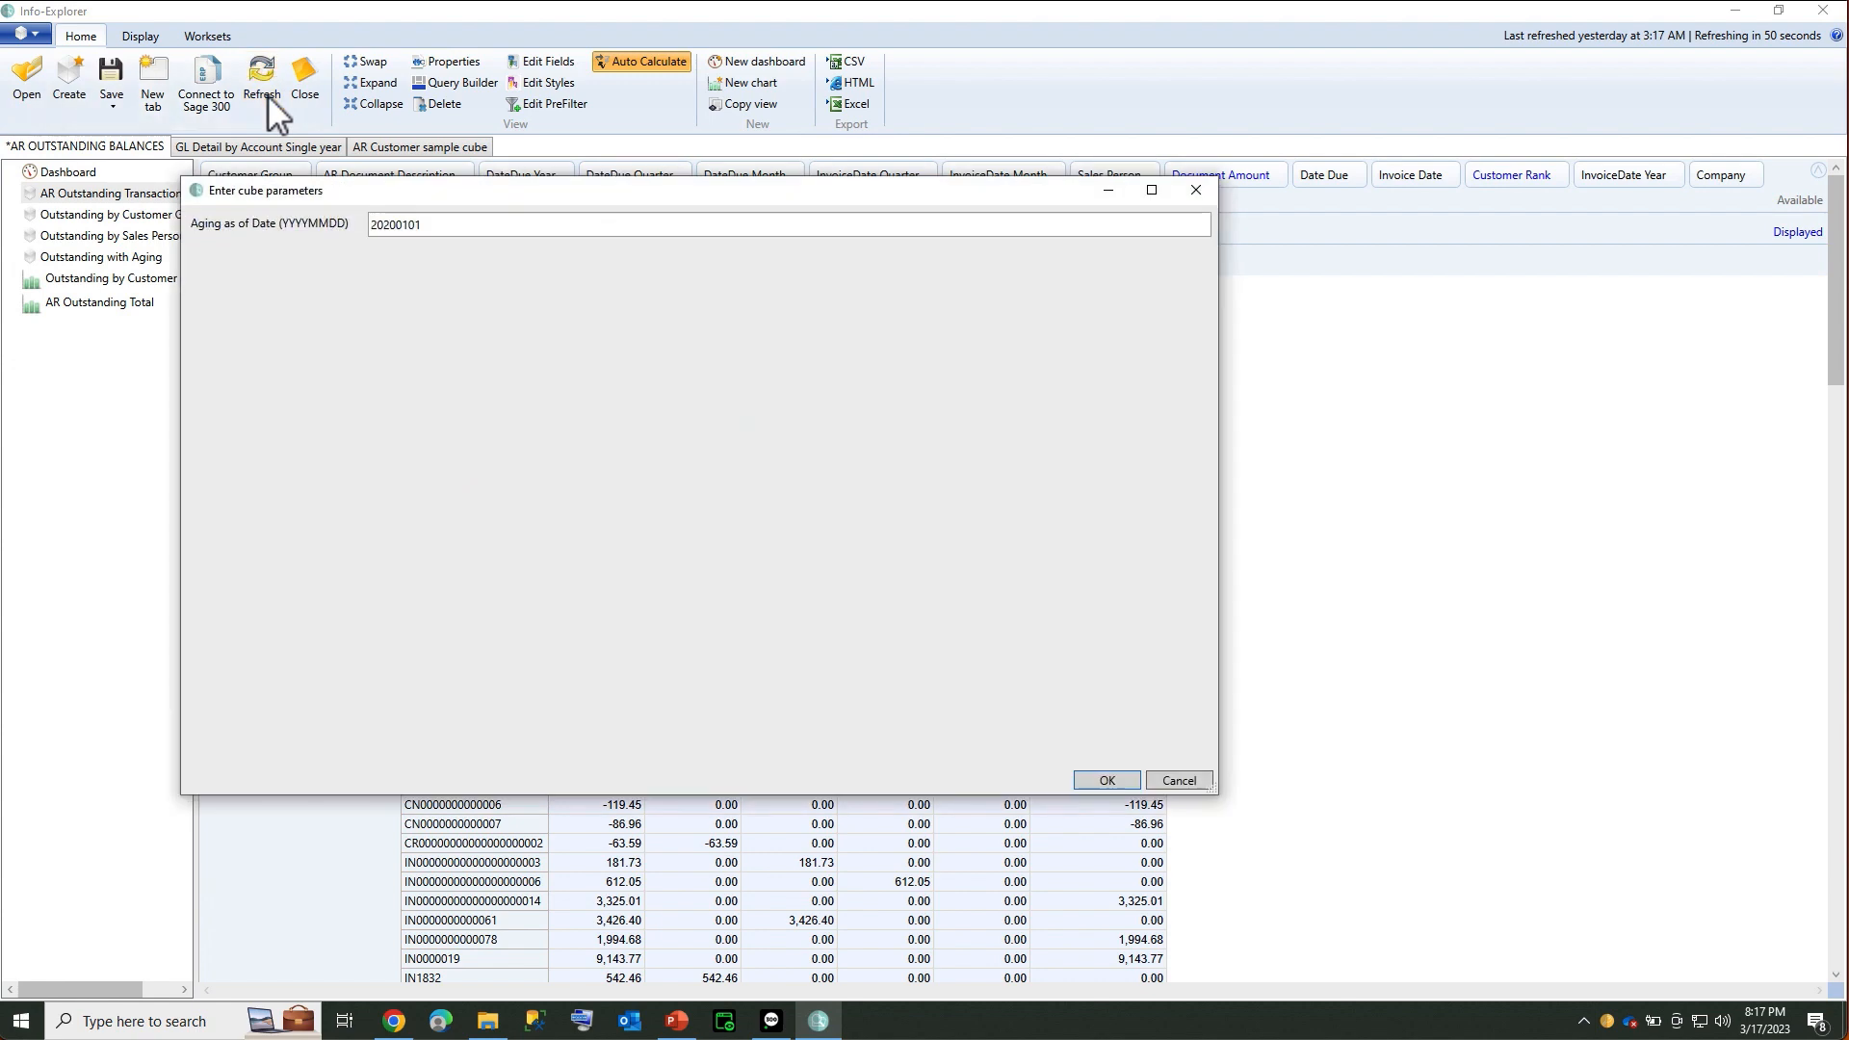
pyautogui.click(1090, 788)
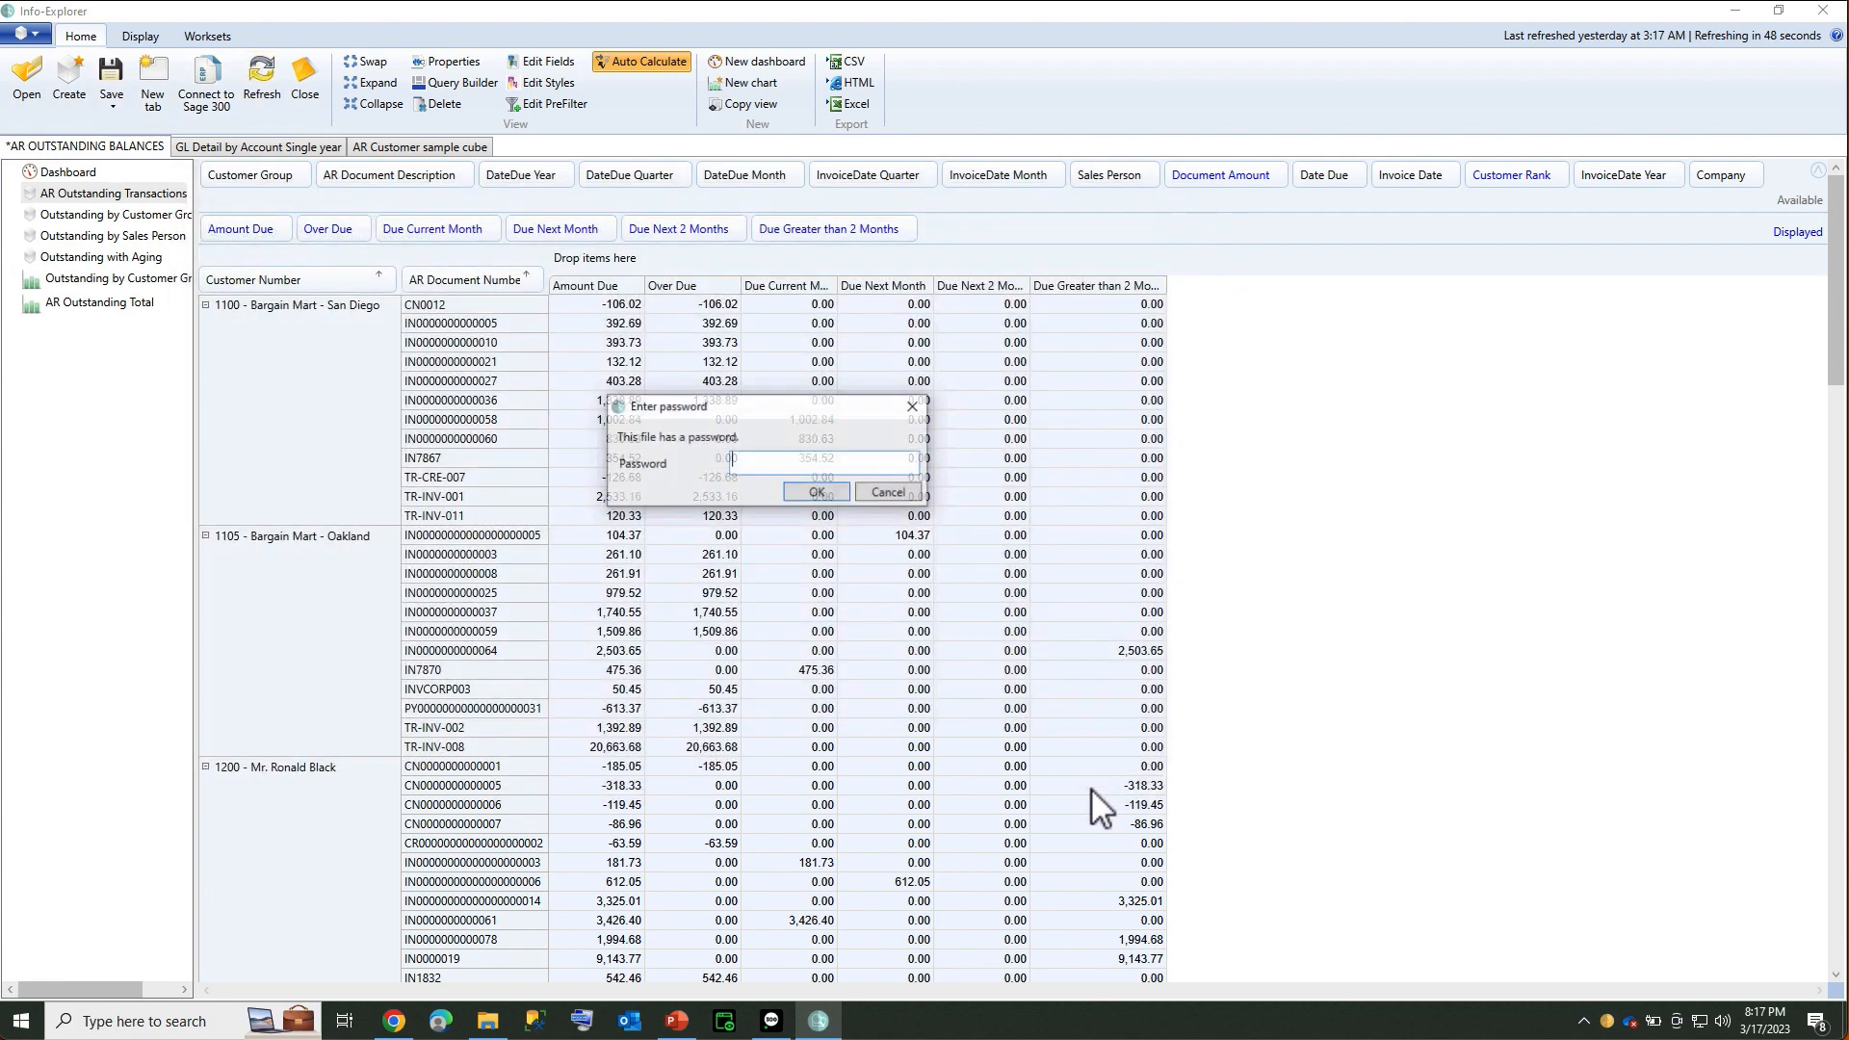
pyautogui.write('********')
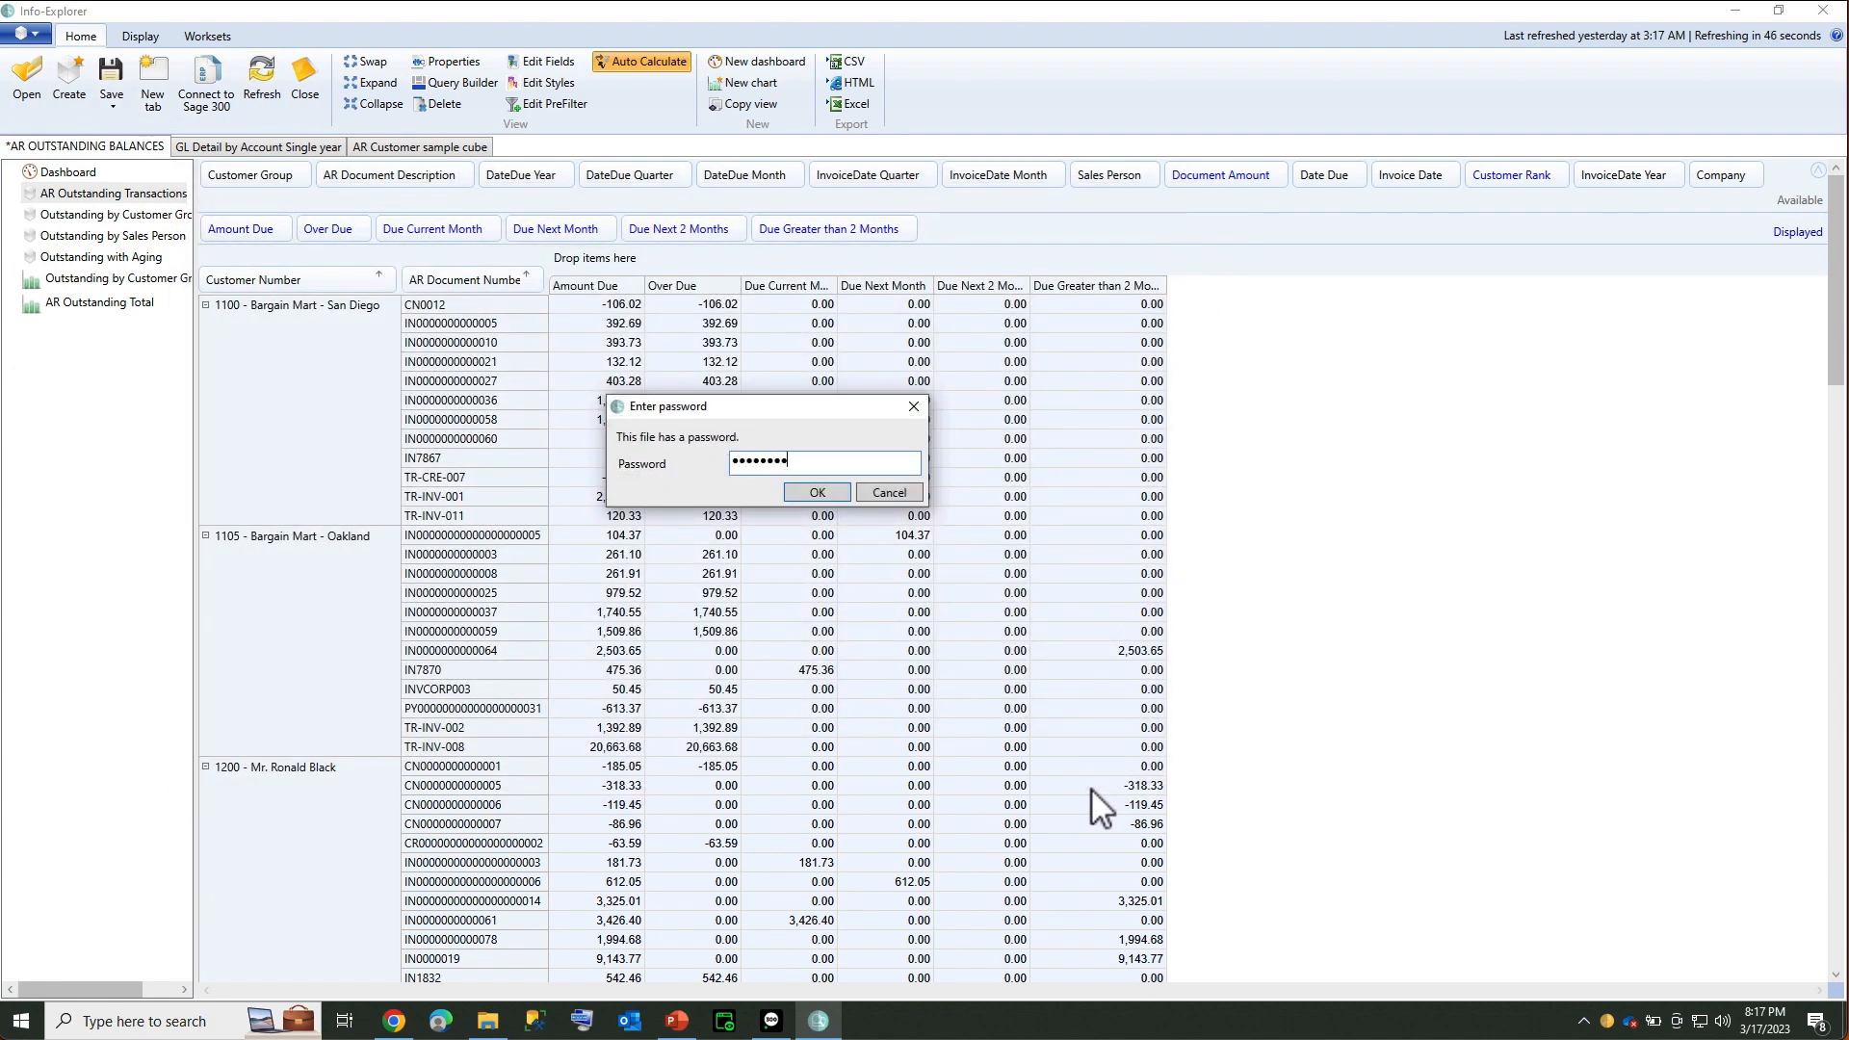
pyautogui.press('Return')
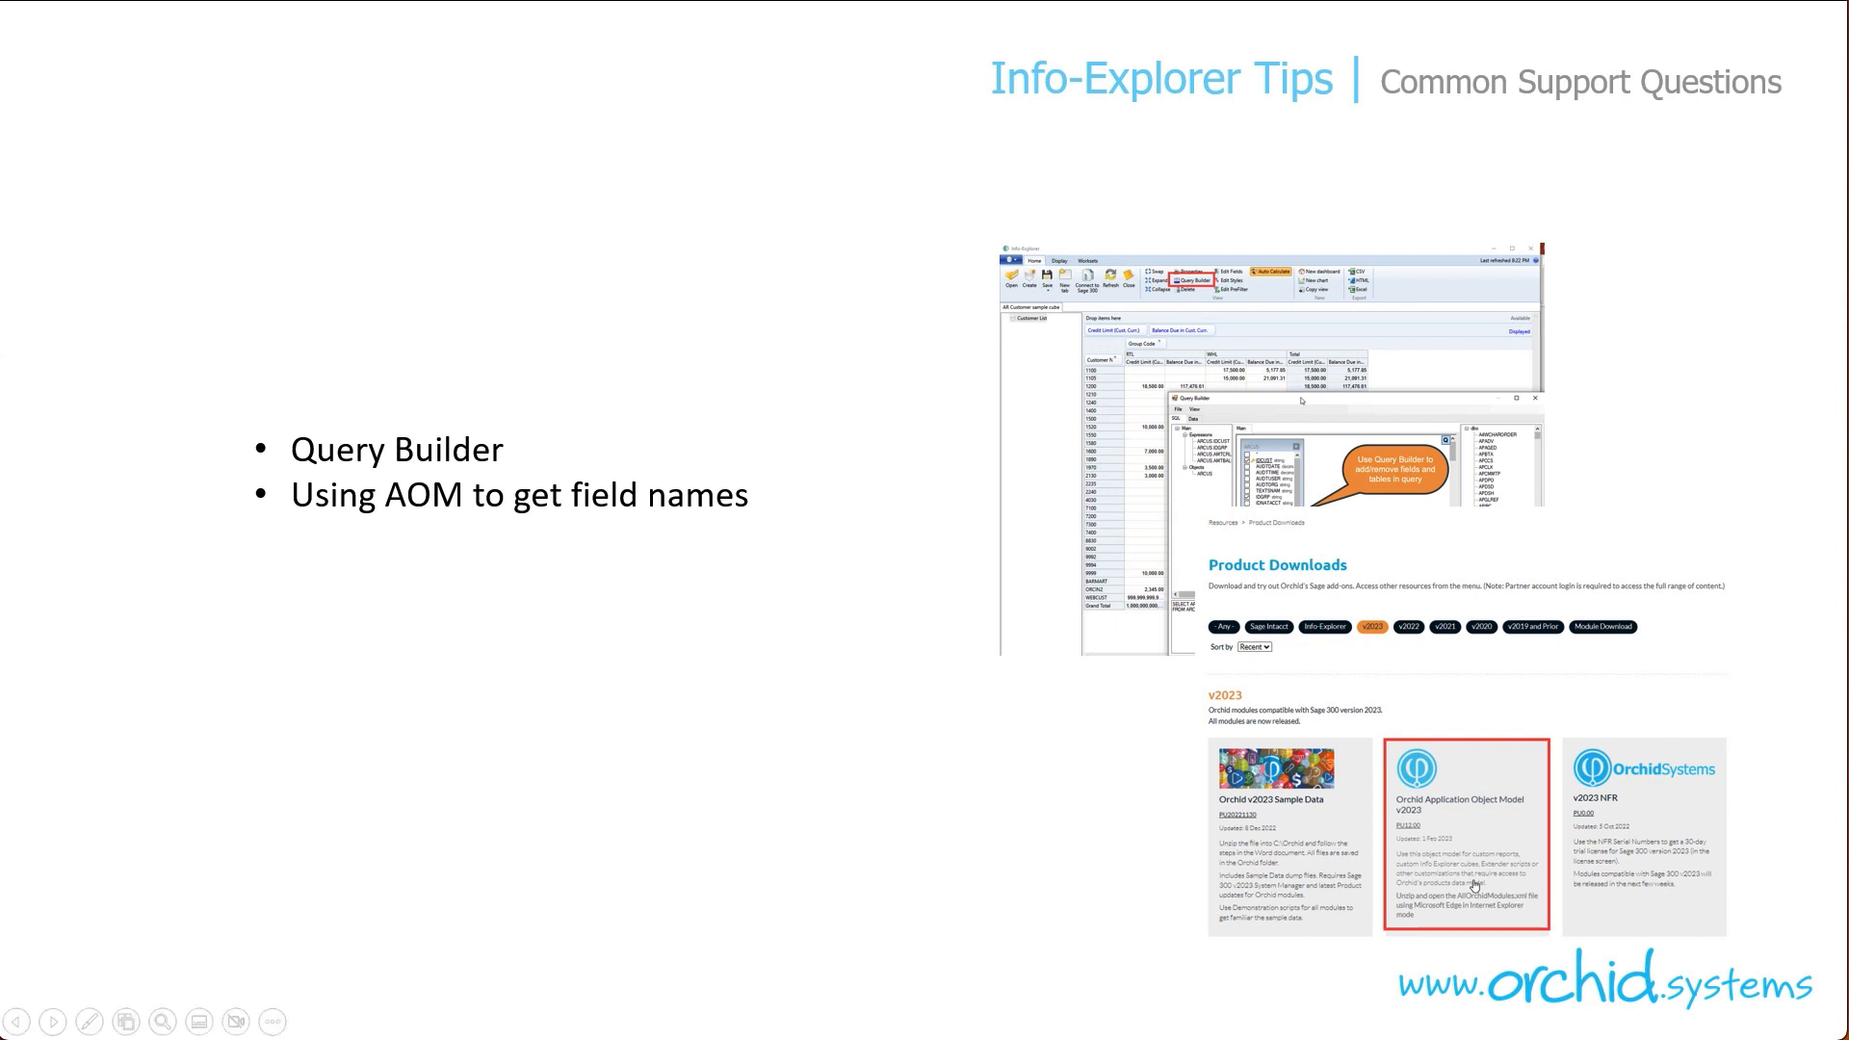
# End the slide show and return to Info-Explorer's AR Customer sample cube
pyautogui.press('Escape')
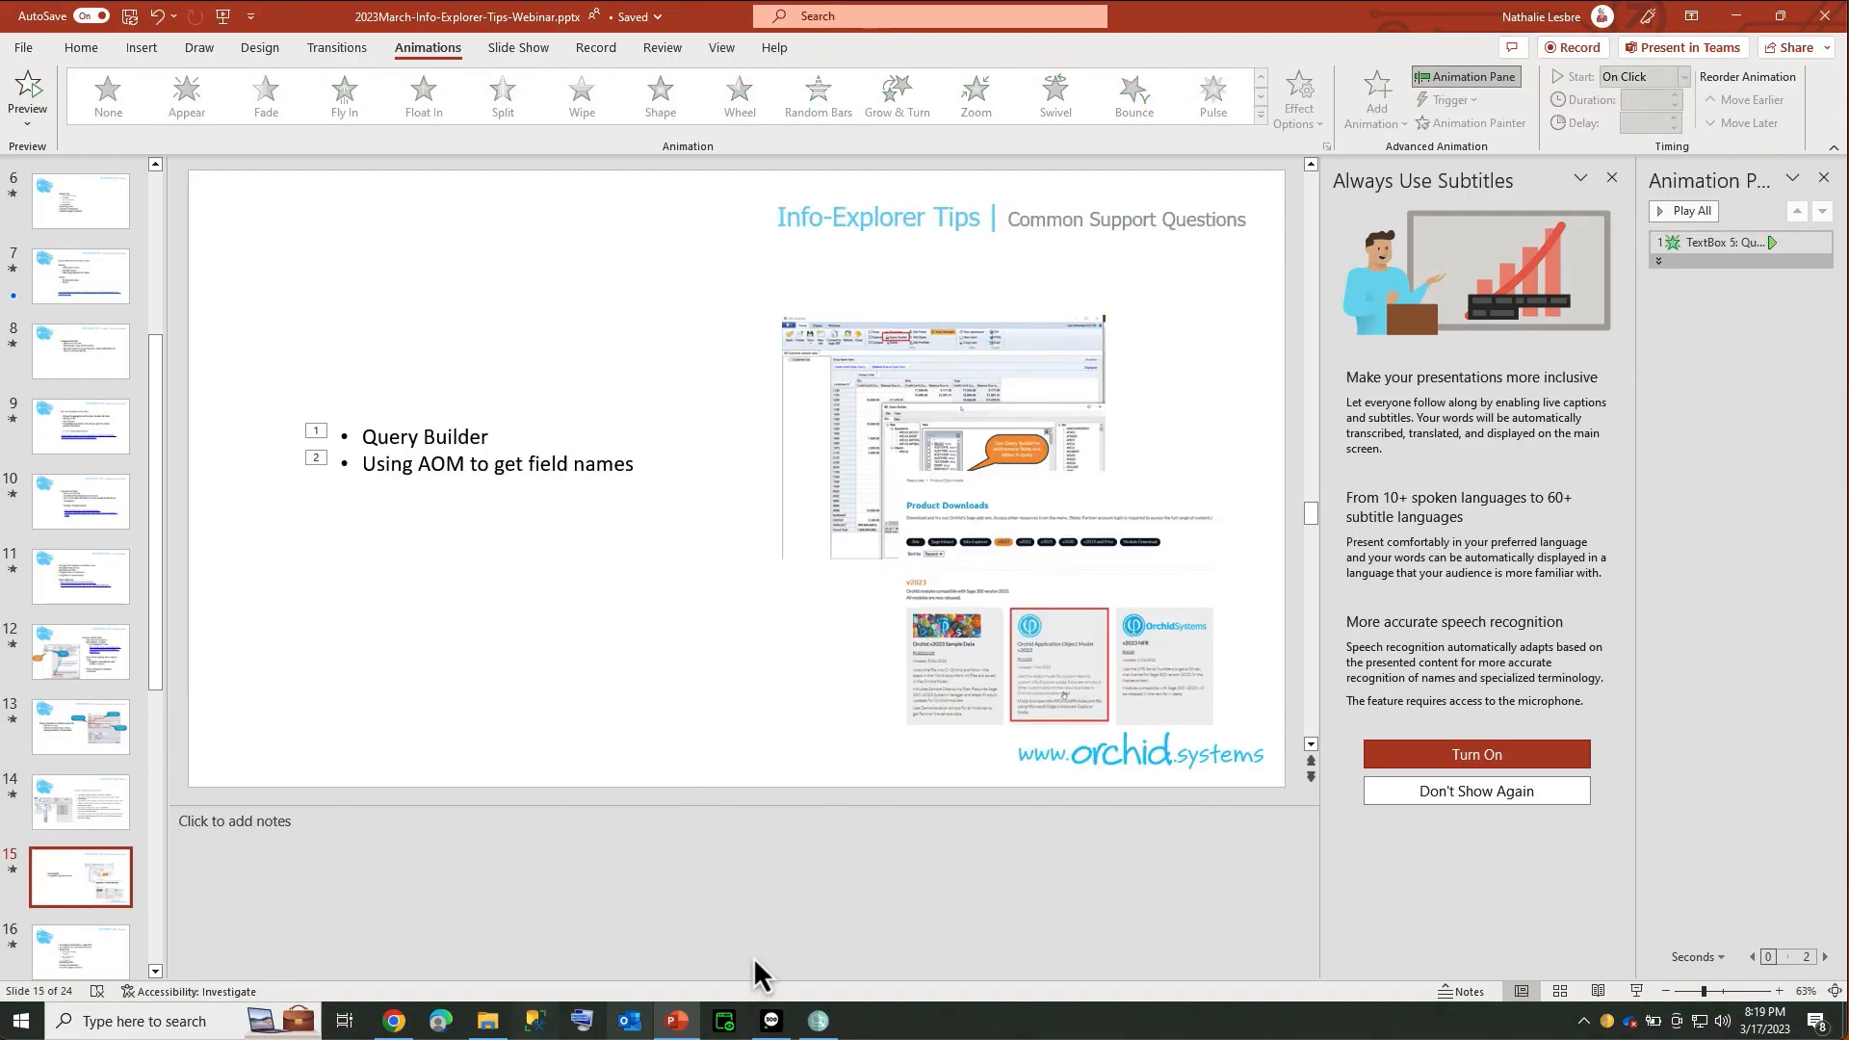
pyautogui.click(818, 1019)
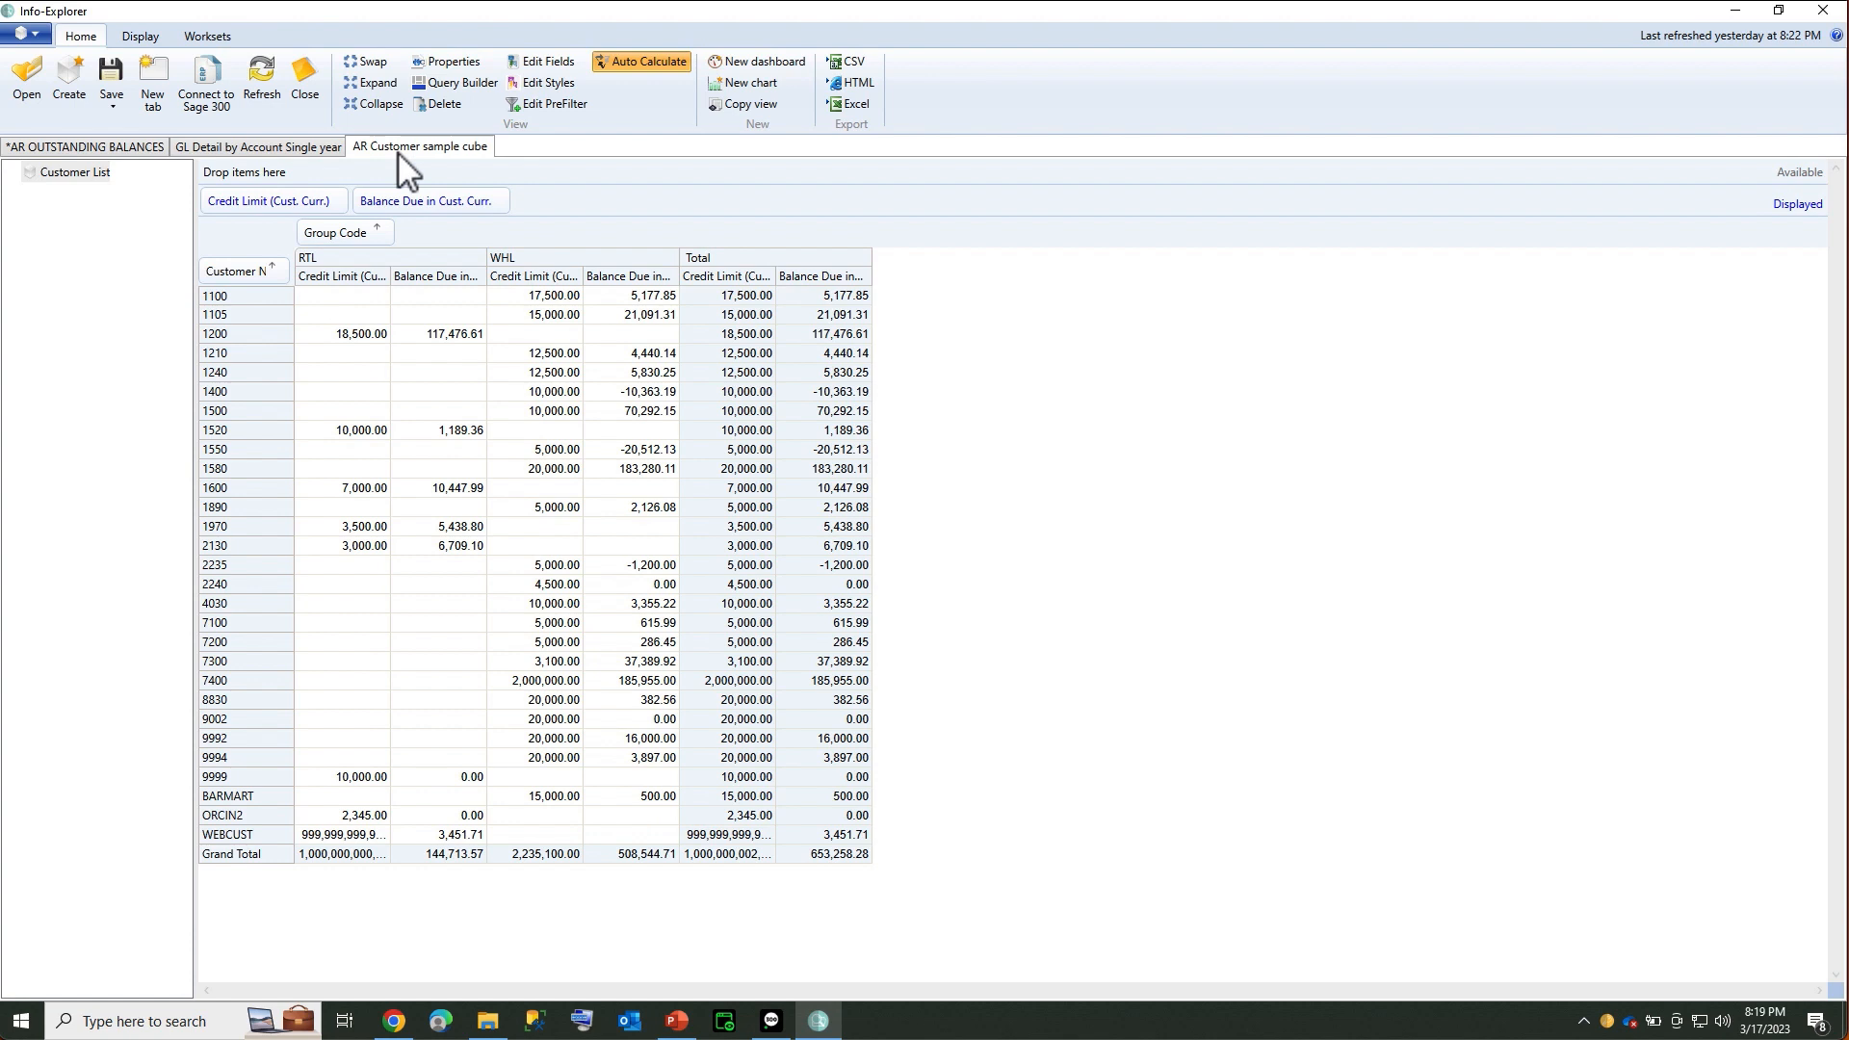
# Open the cube's Query Builder and add the SWHOLD field
pyautogui.click(464, 84)
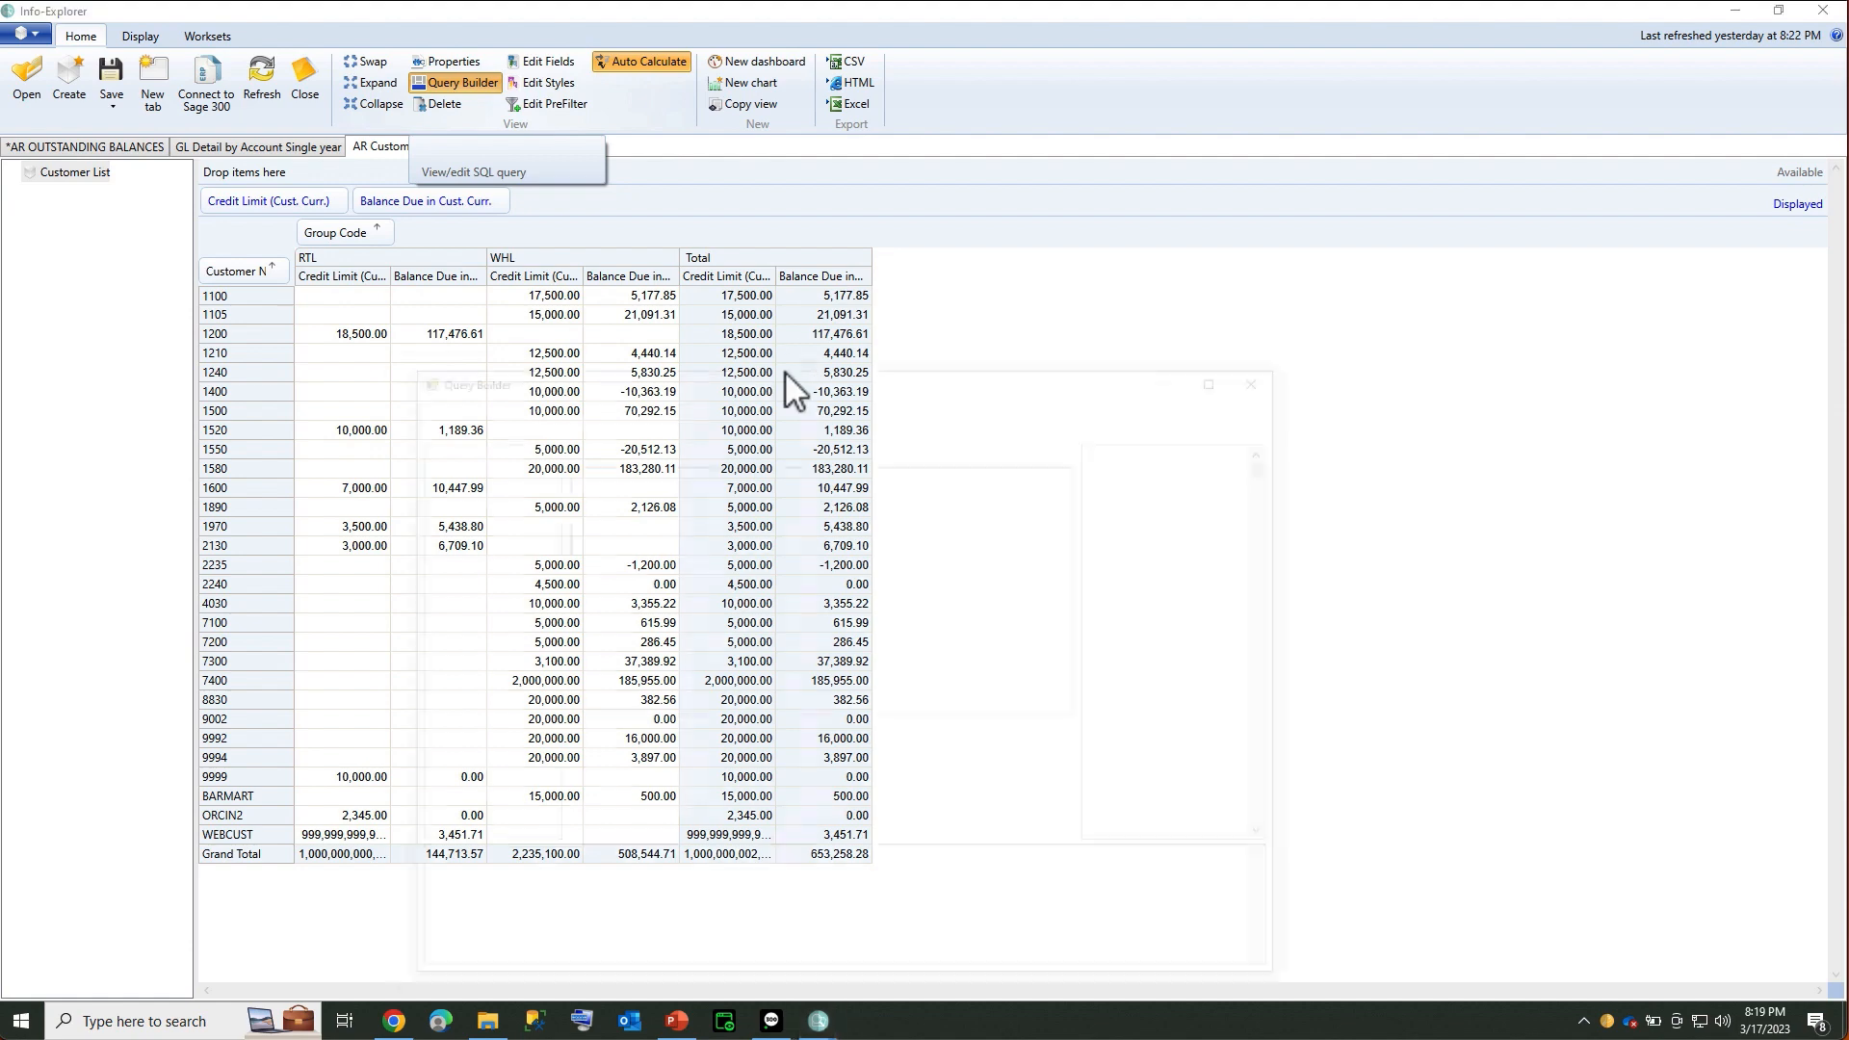
pyautogui.moveTo(791, 378); pyautogui.dragTo(837, 236)
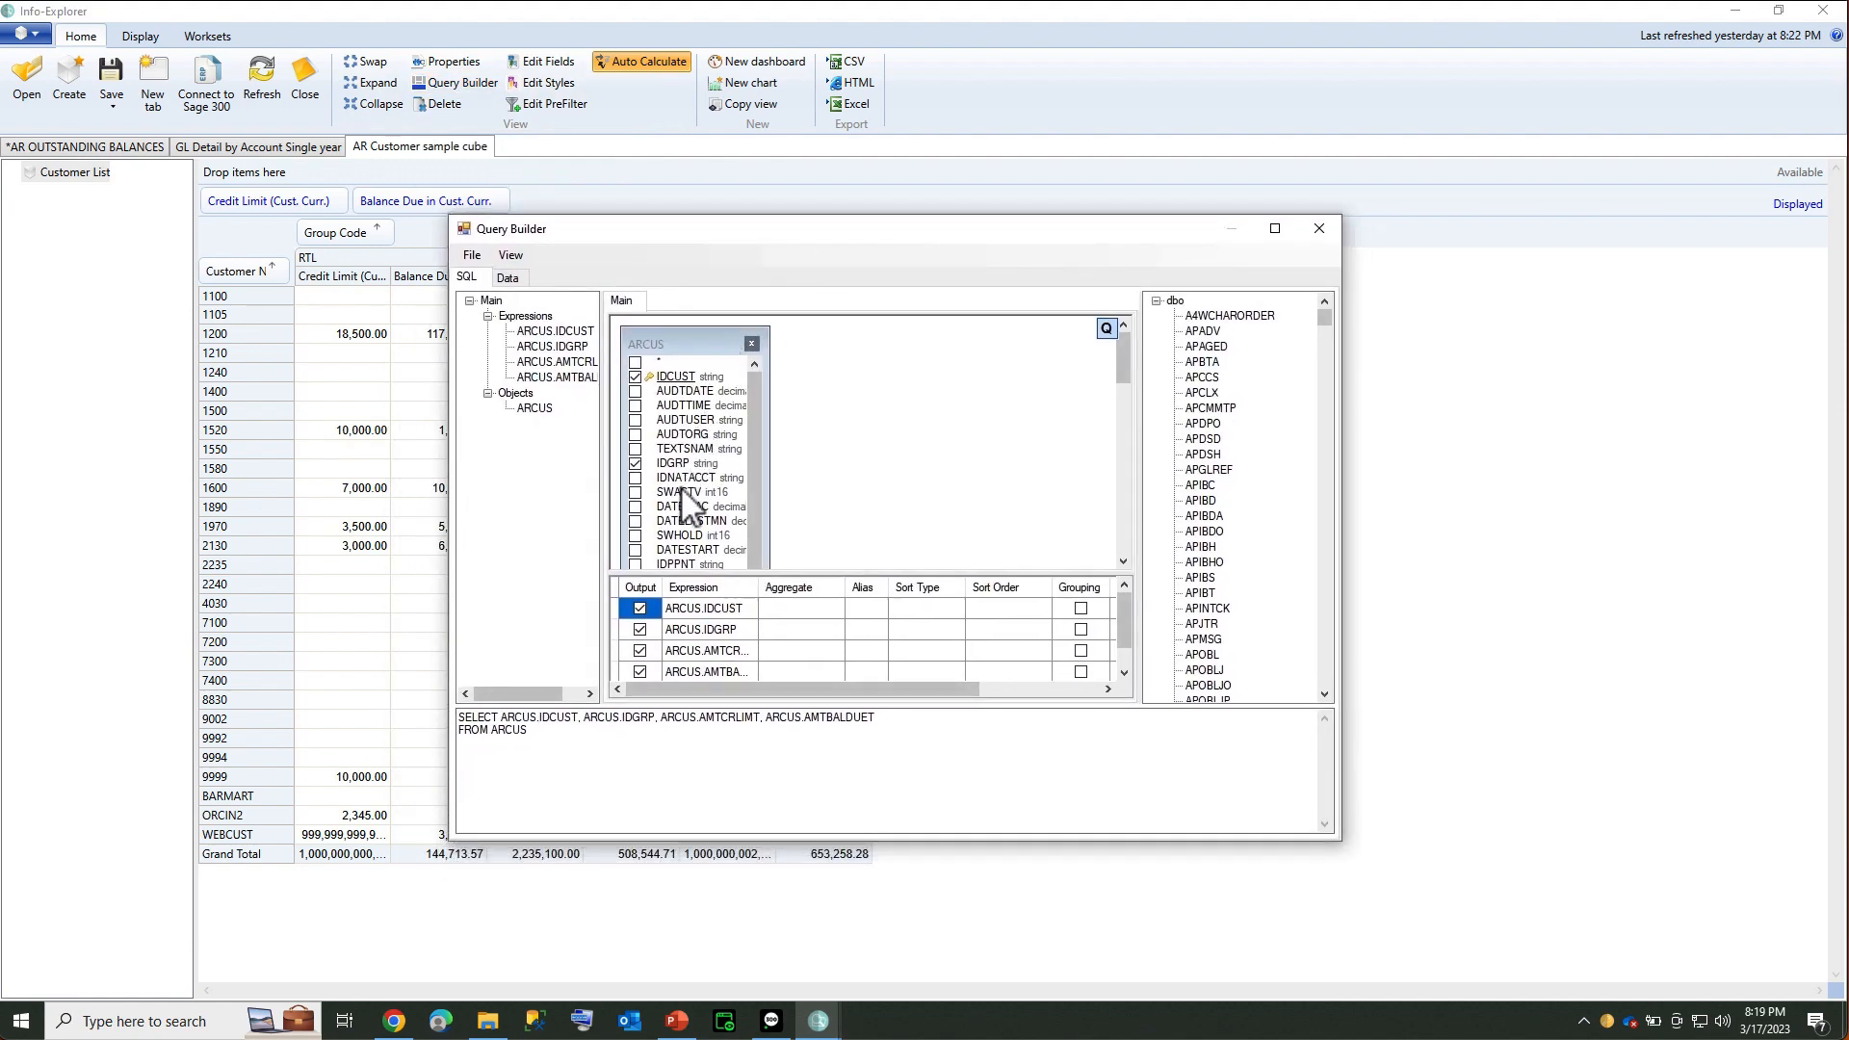
pyautogui.click(635, 536)
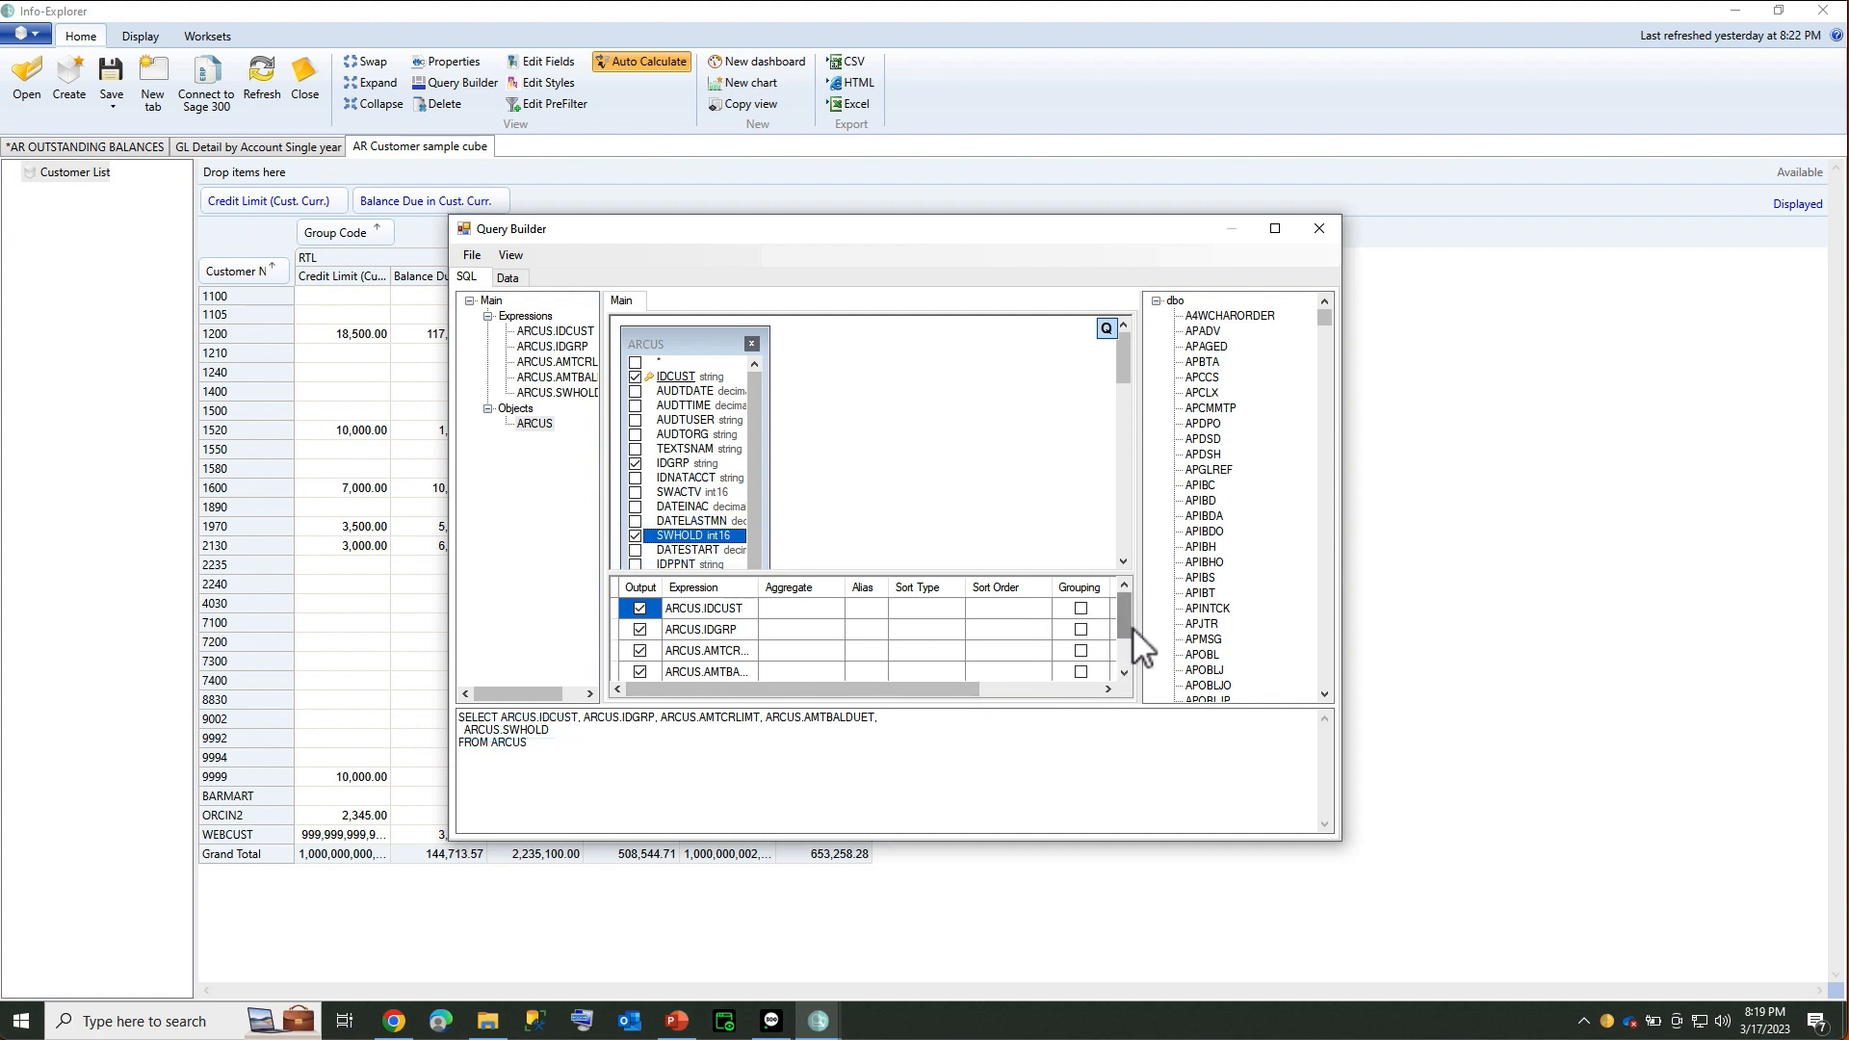
# Join ELCUST to ARCUS on IDCUST, add BANKNAME, and preview the result rows
pyautogui.moveTo(1344, 847); pyautogui.dragTo(1560, 994)
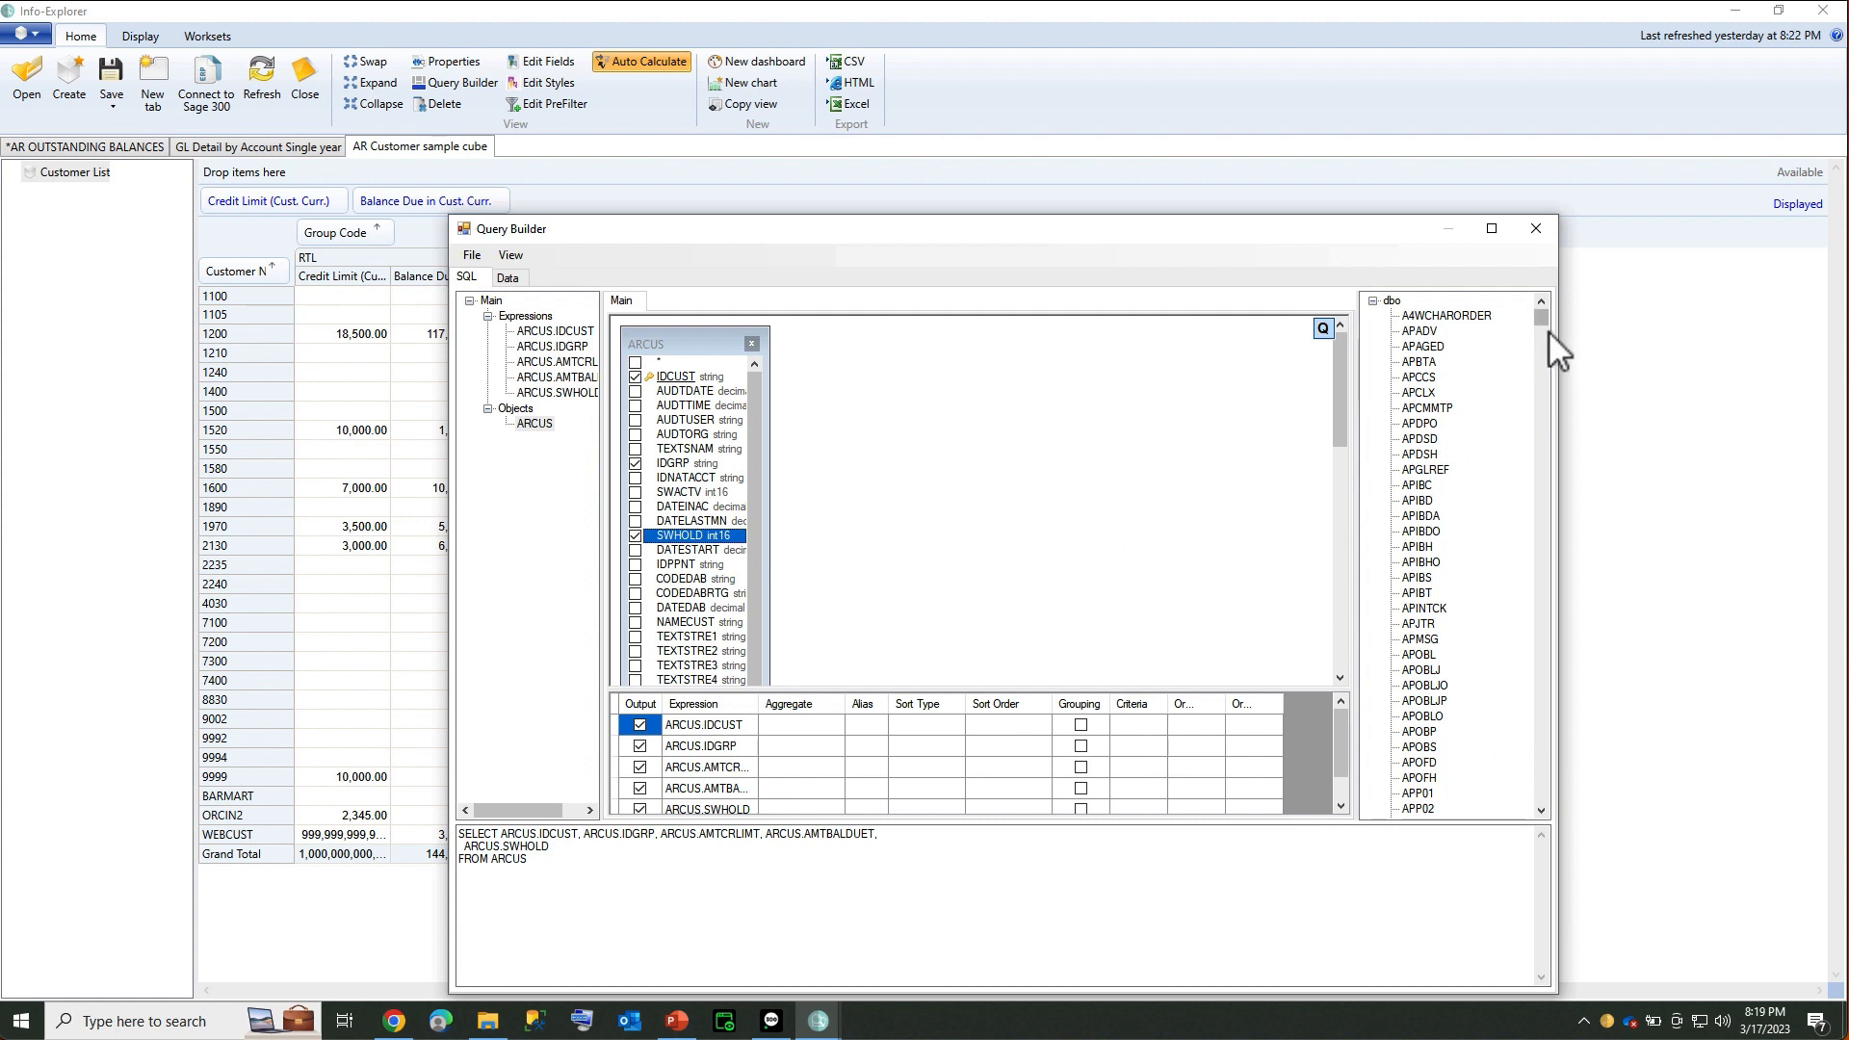
pyautogui.moveTo(1541, 317); pyautogui.dragTo(1518, 482)
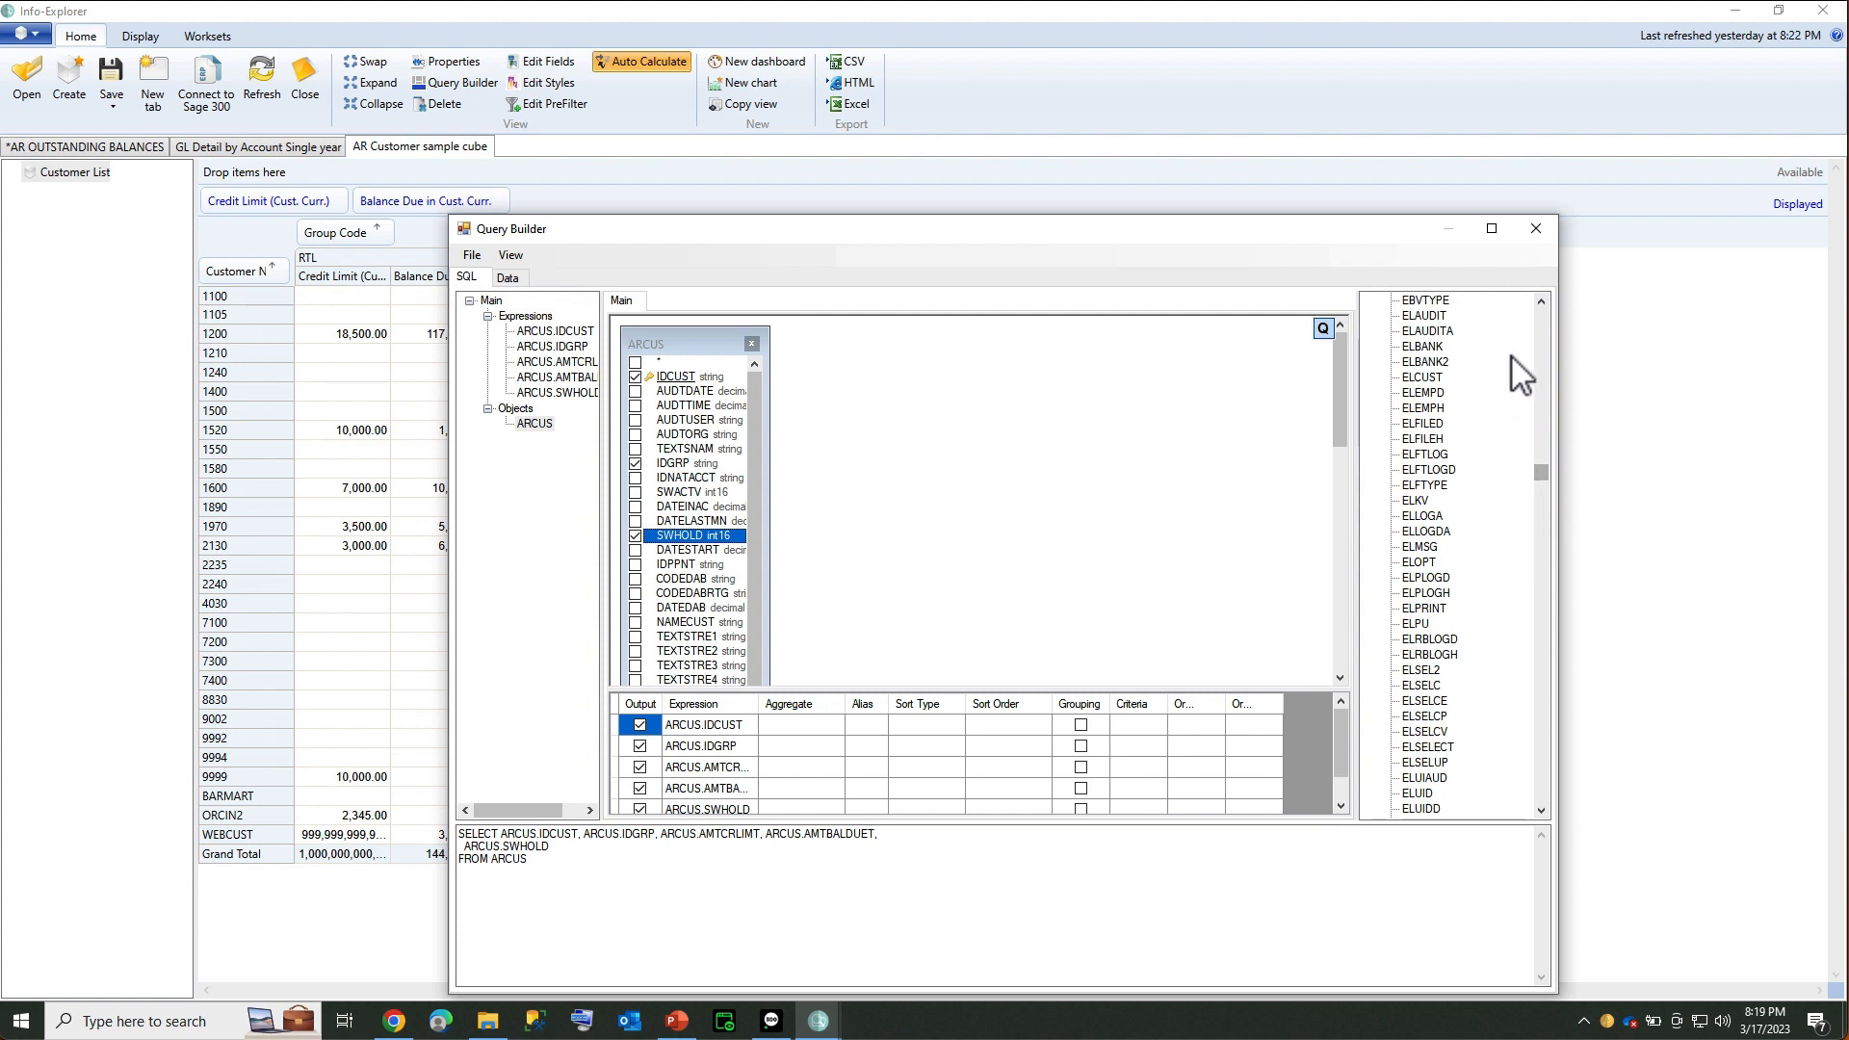
pyautogui.scroll(6, 1424, 381)
pyautogui.click(1426, 378)
pyautogui.moveTo(1425, 383); pyautogui.dragTo(992, 354)
pyautogui.moveTo(681, 382); pyautogui.dragTo(985, 392)
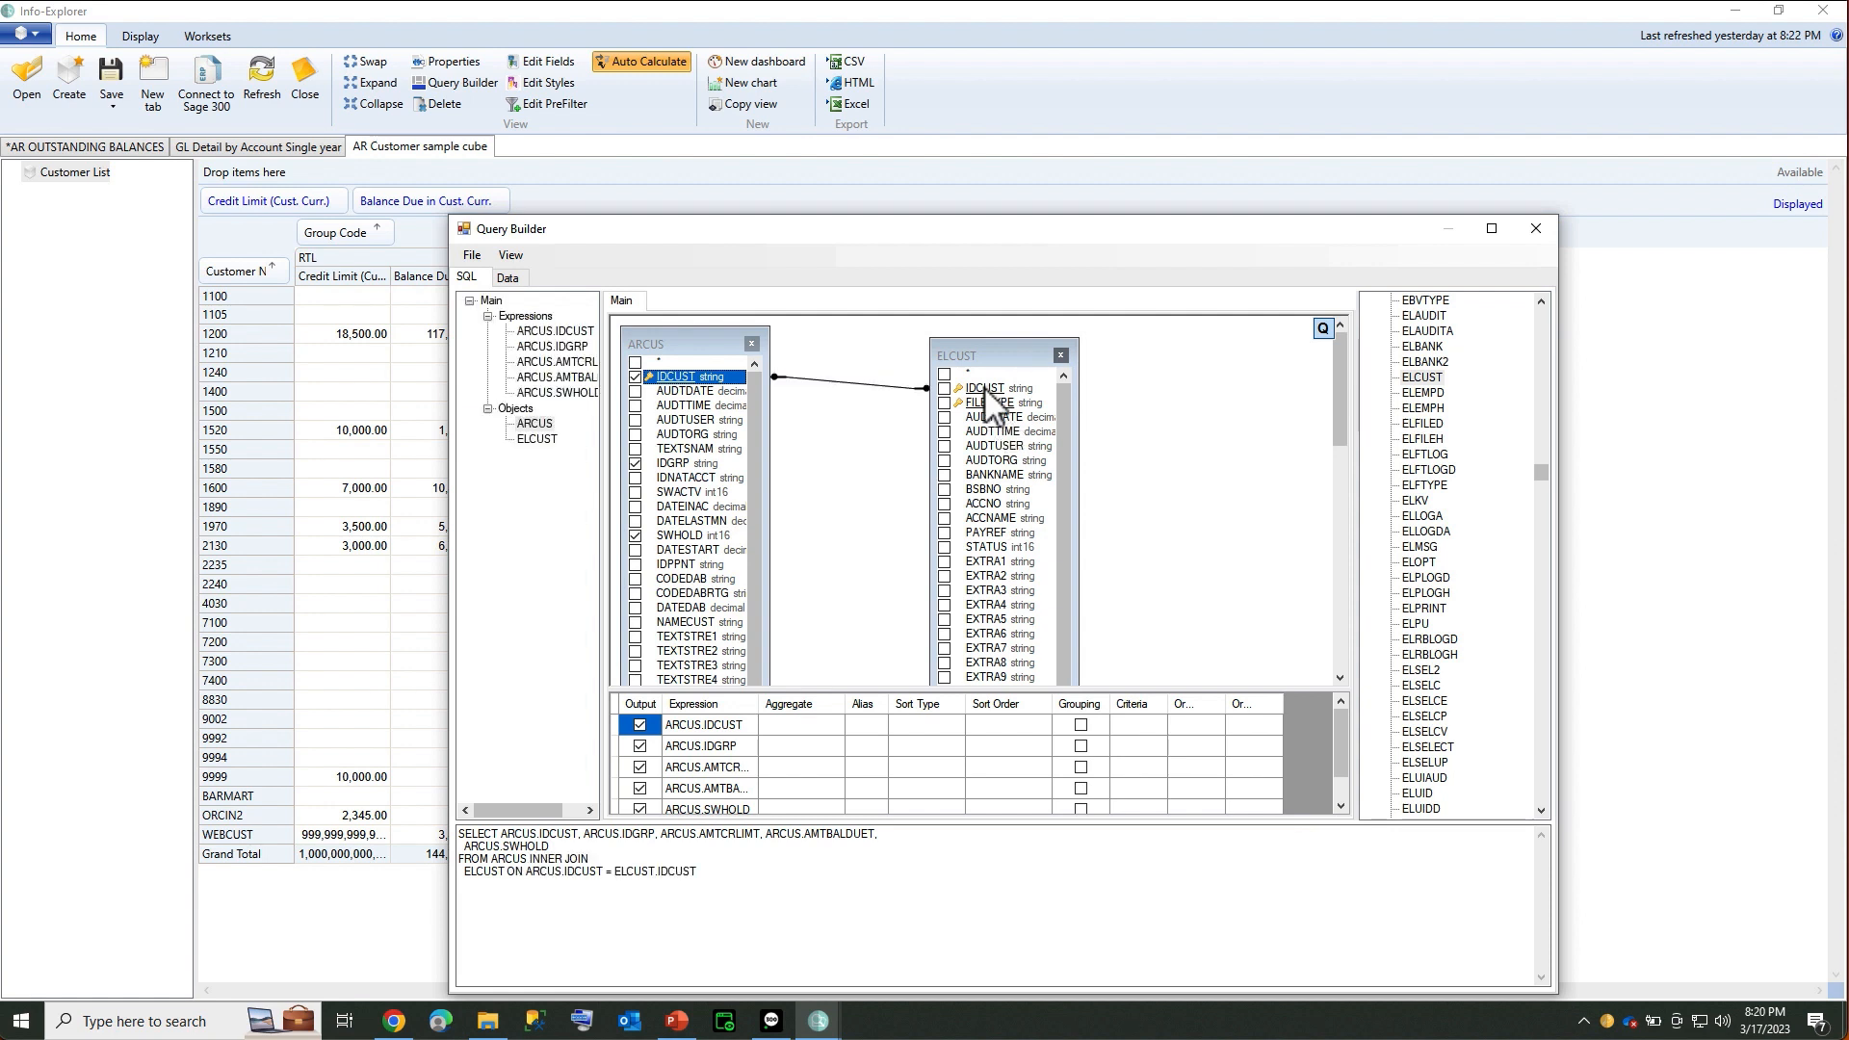
pyautogui.click(943, 474)
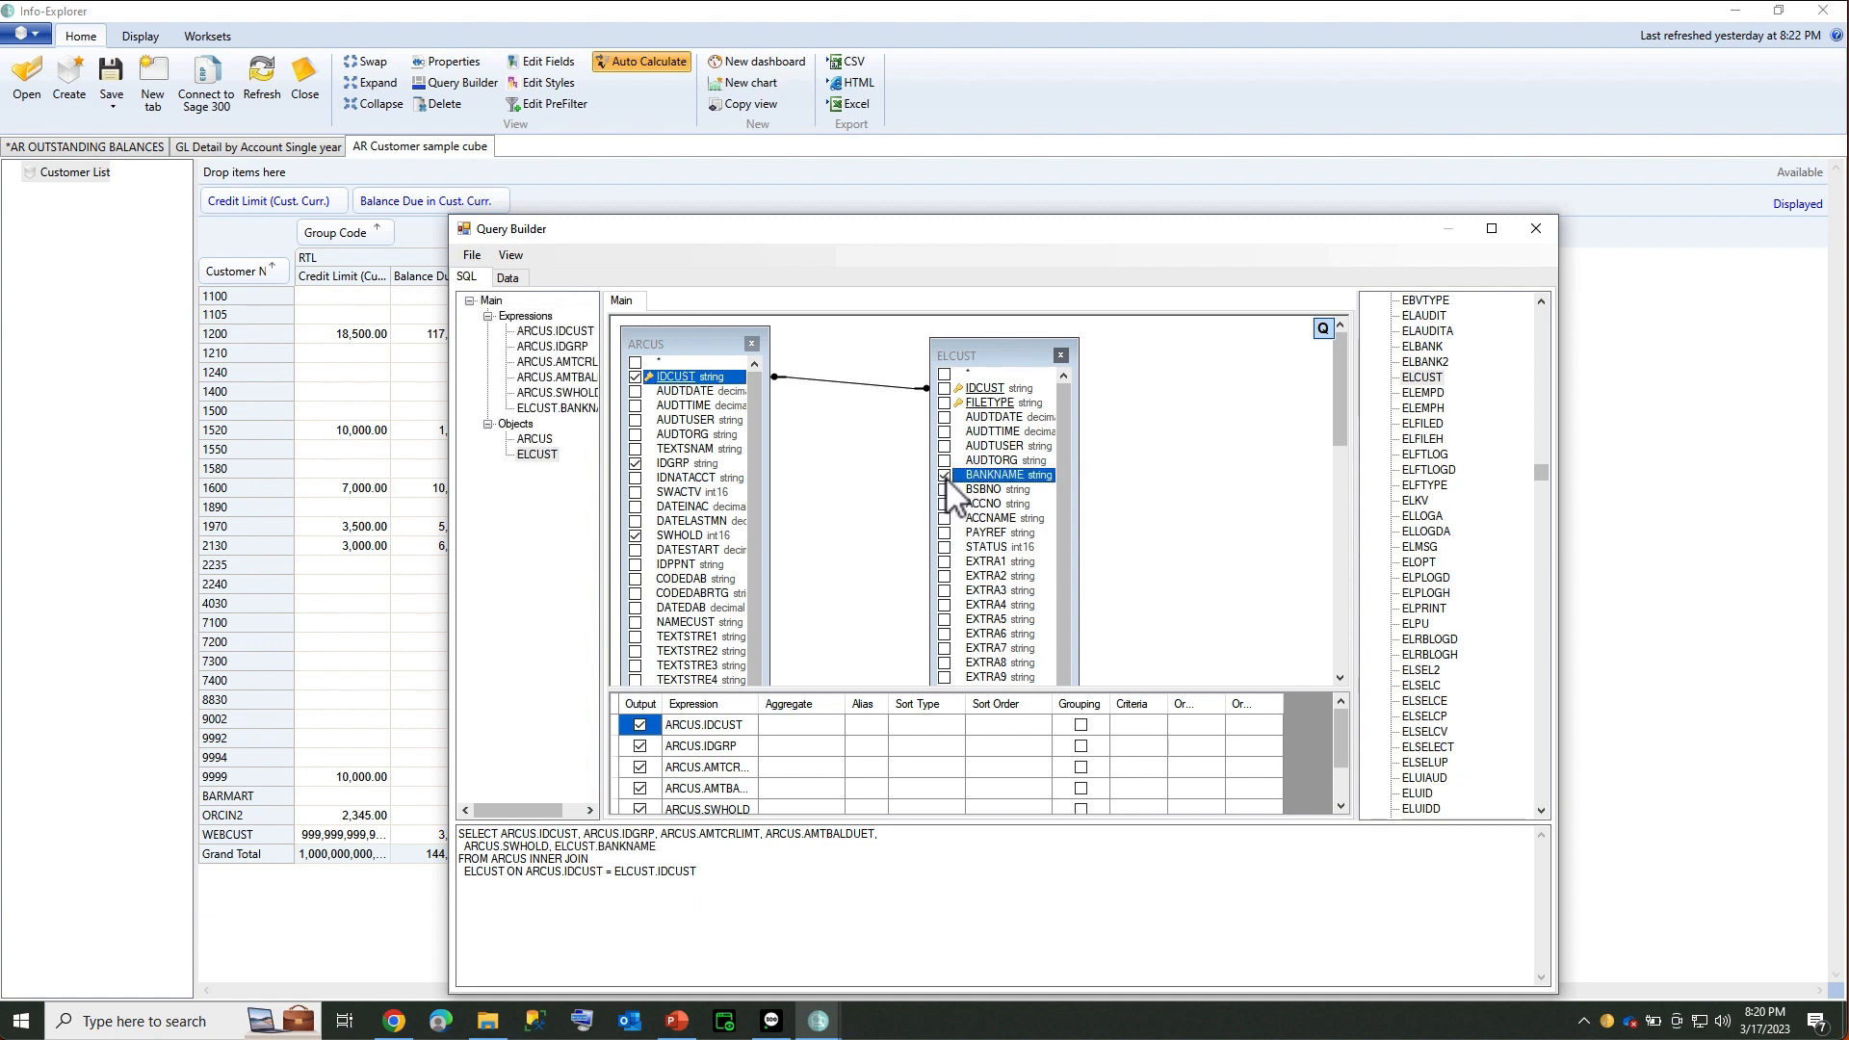
pyautogui.click(507, 279)
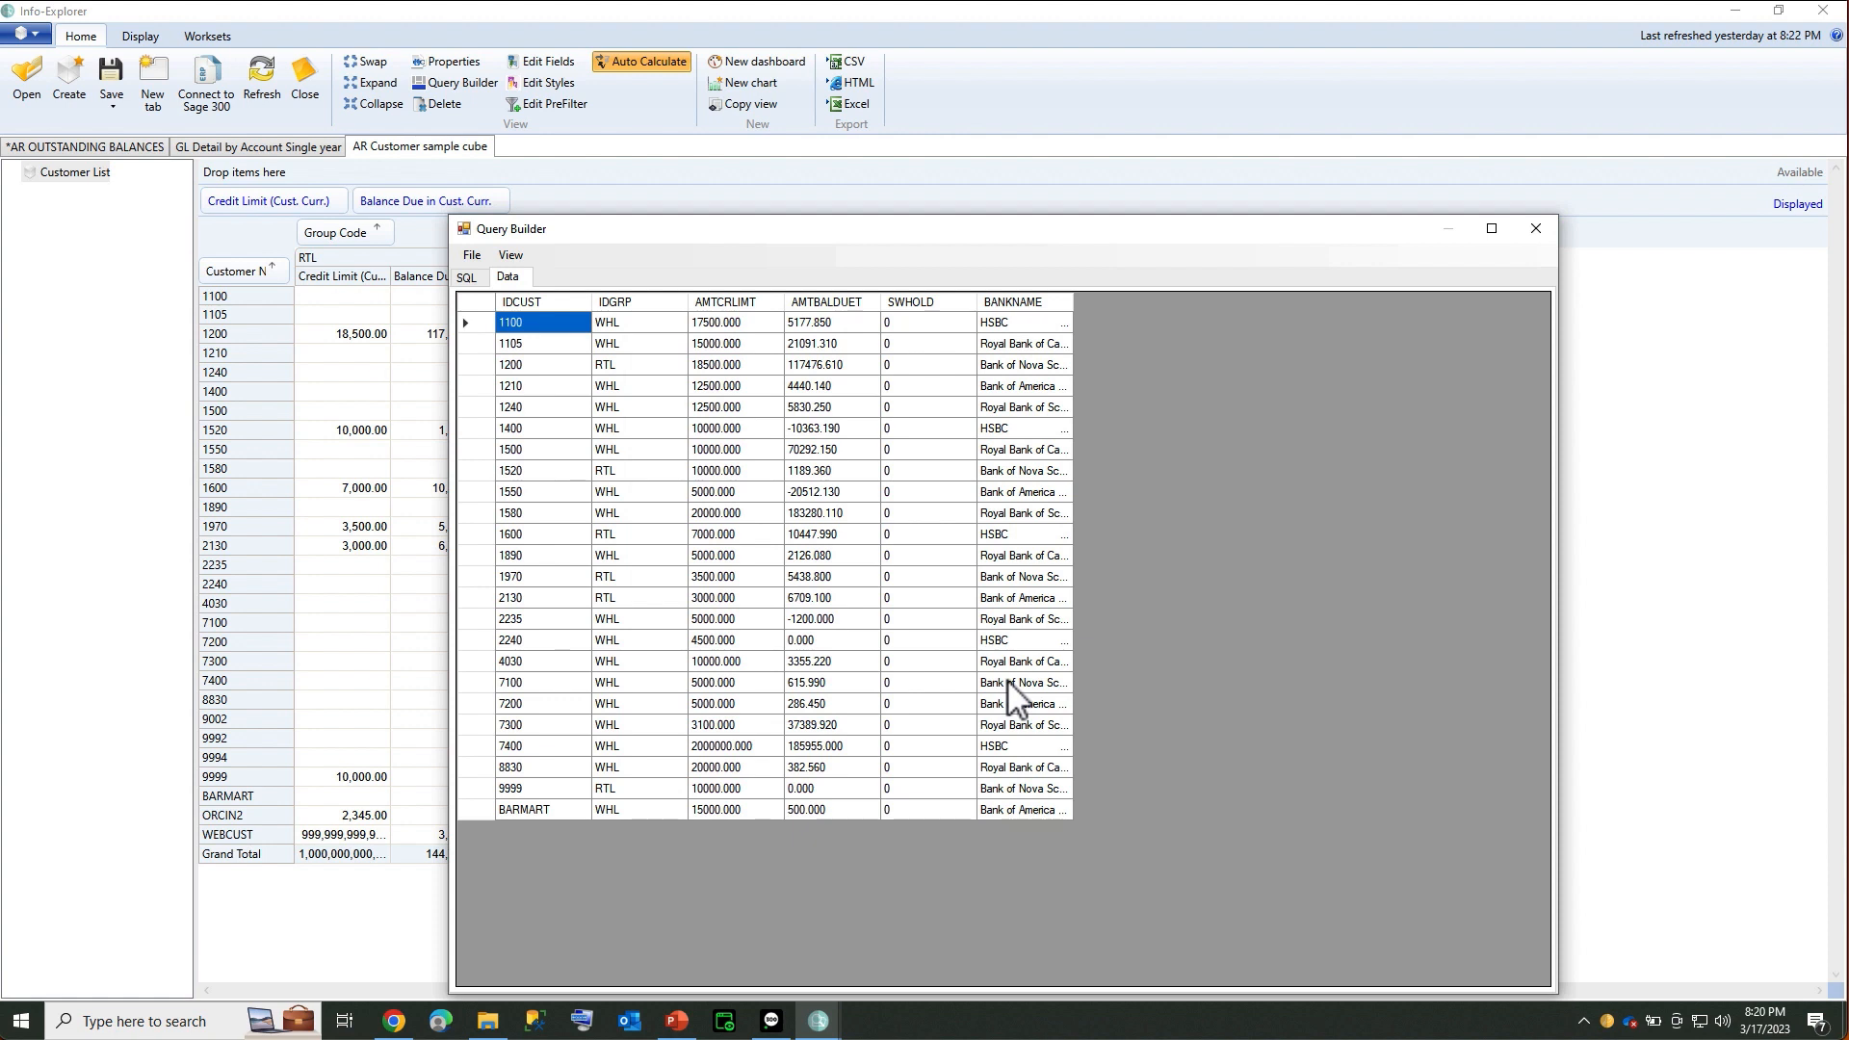
# Apply the query, refresh the cube, group rows by BANKNAME and widen that column
pyautogui.click(472, 256)
pyautogui.click(502, 279)
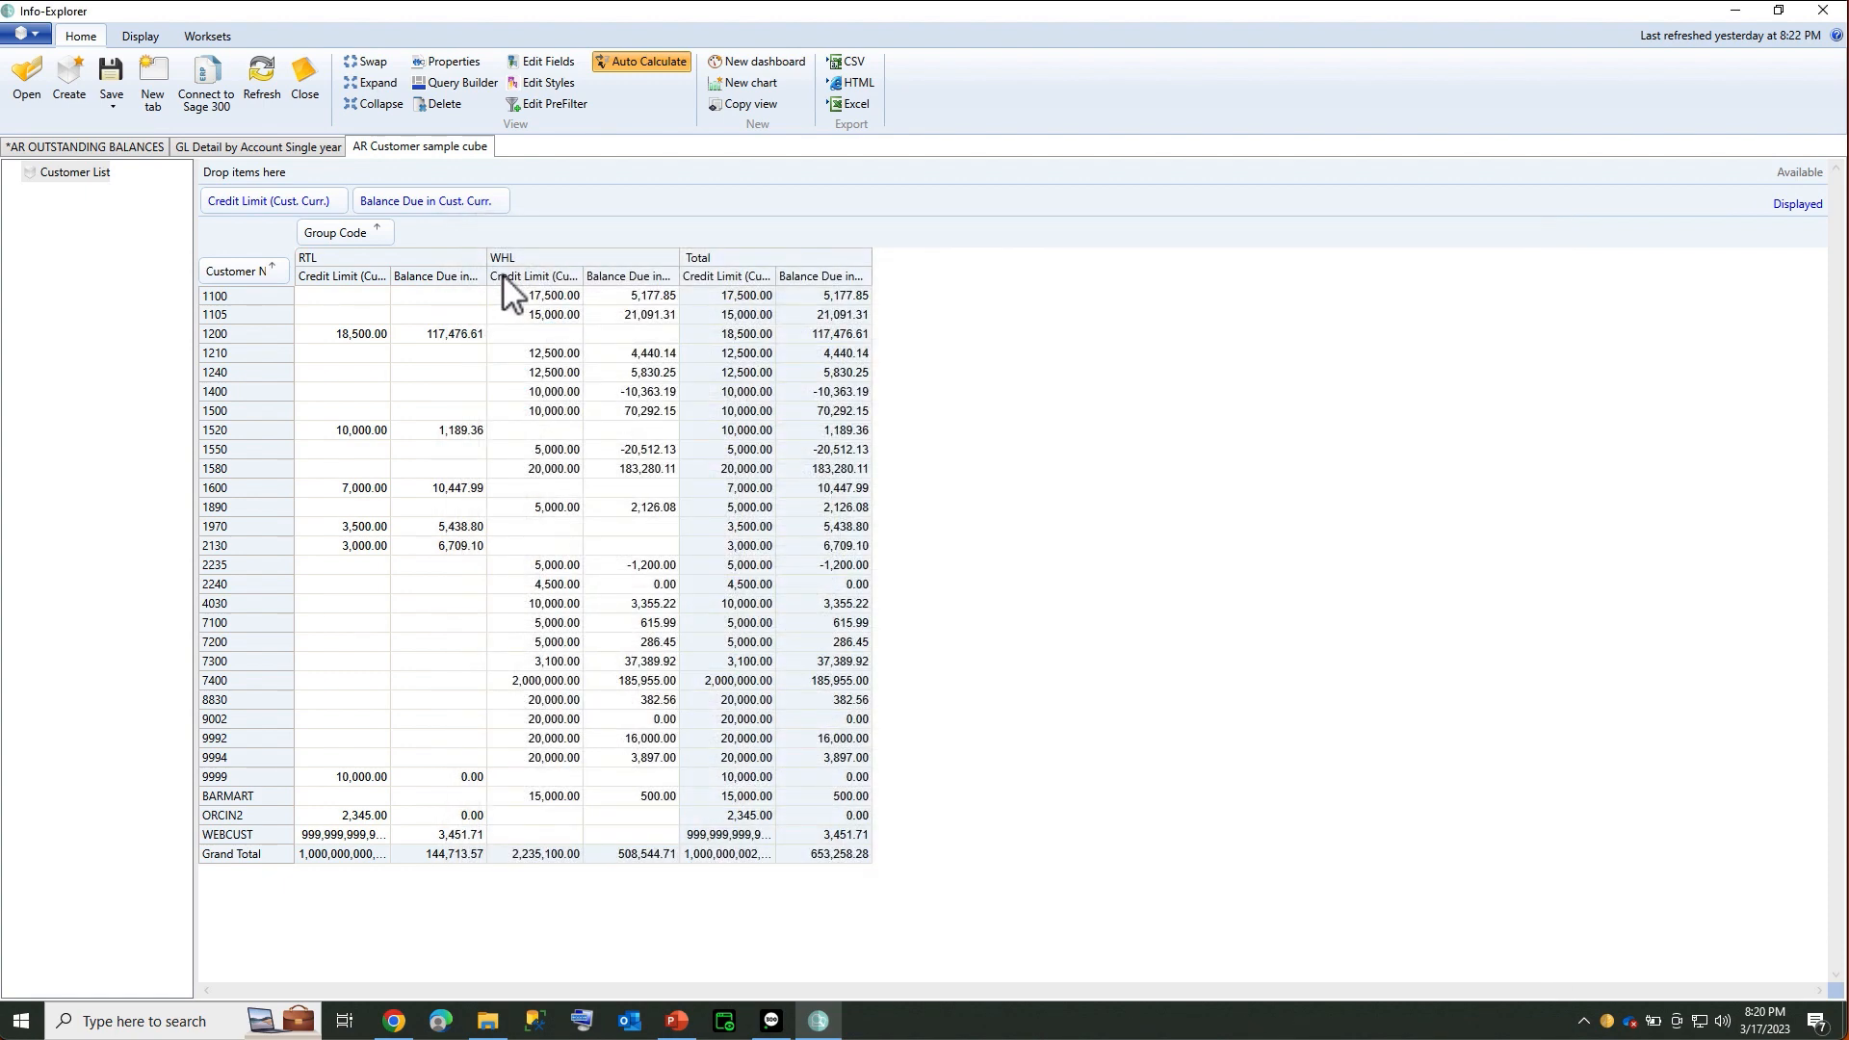
pyautogui.click(258, 83)
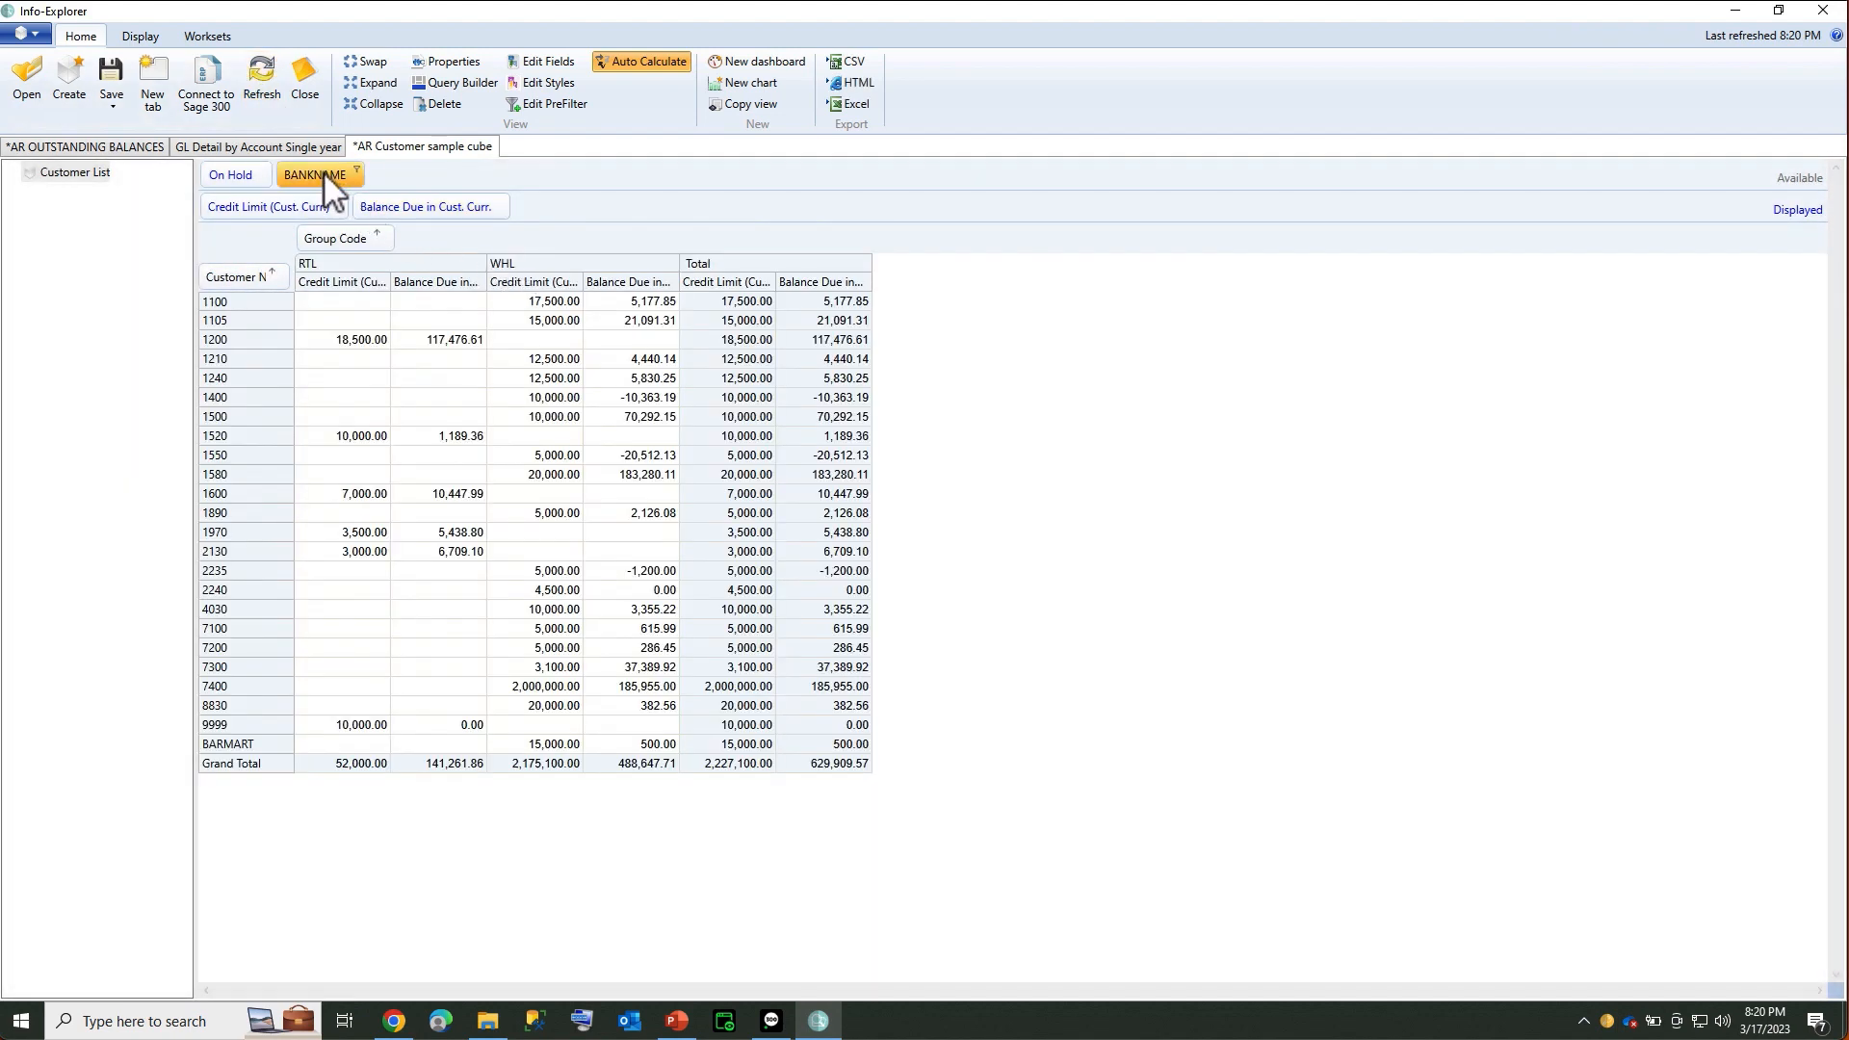
pyautogui.moveTo(324, 172); pyautogui.dragTo(218, 278)
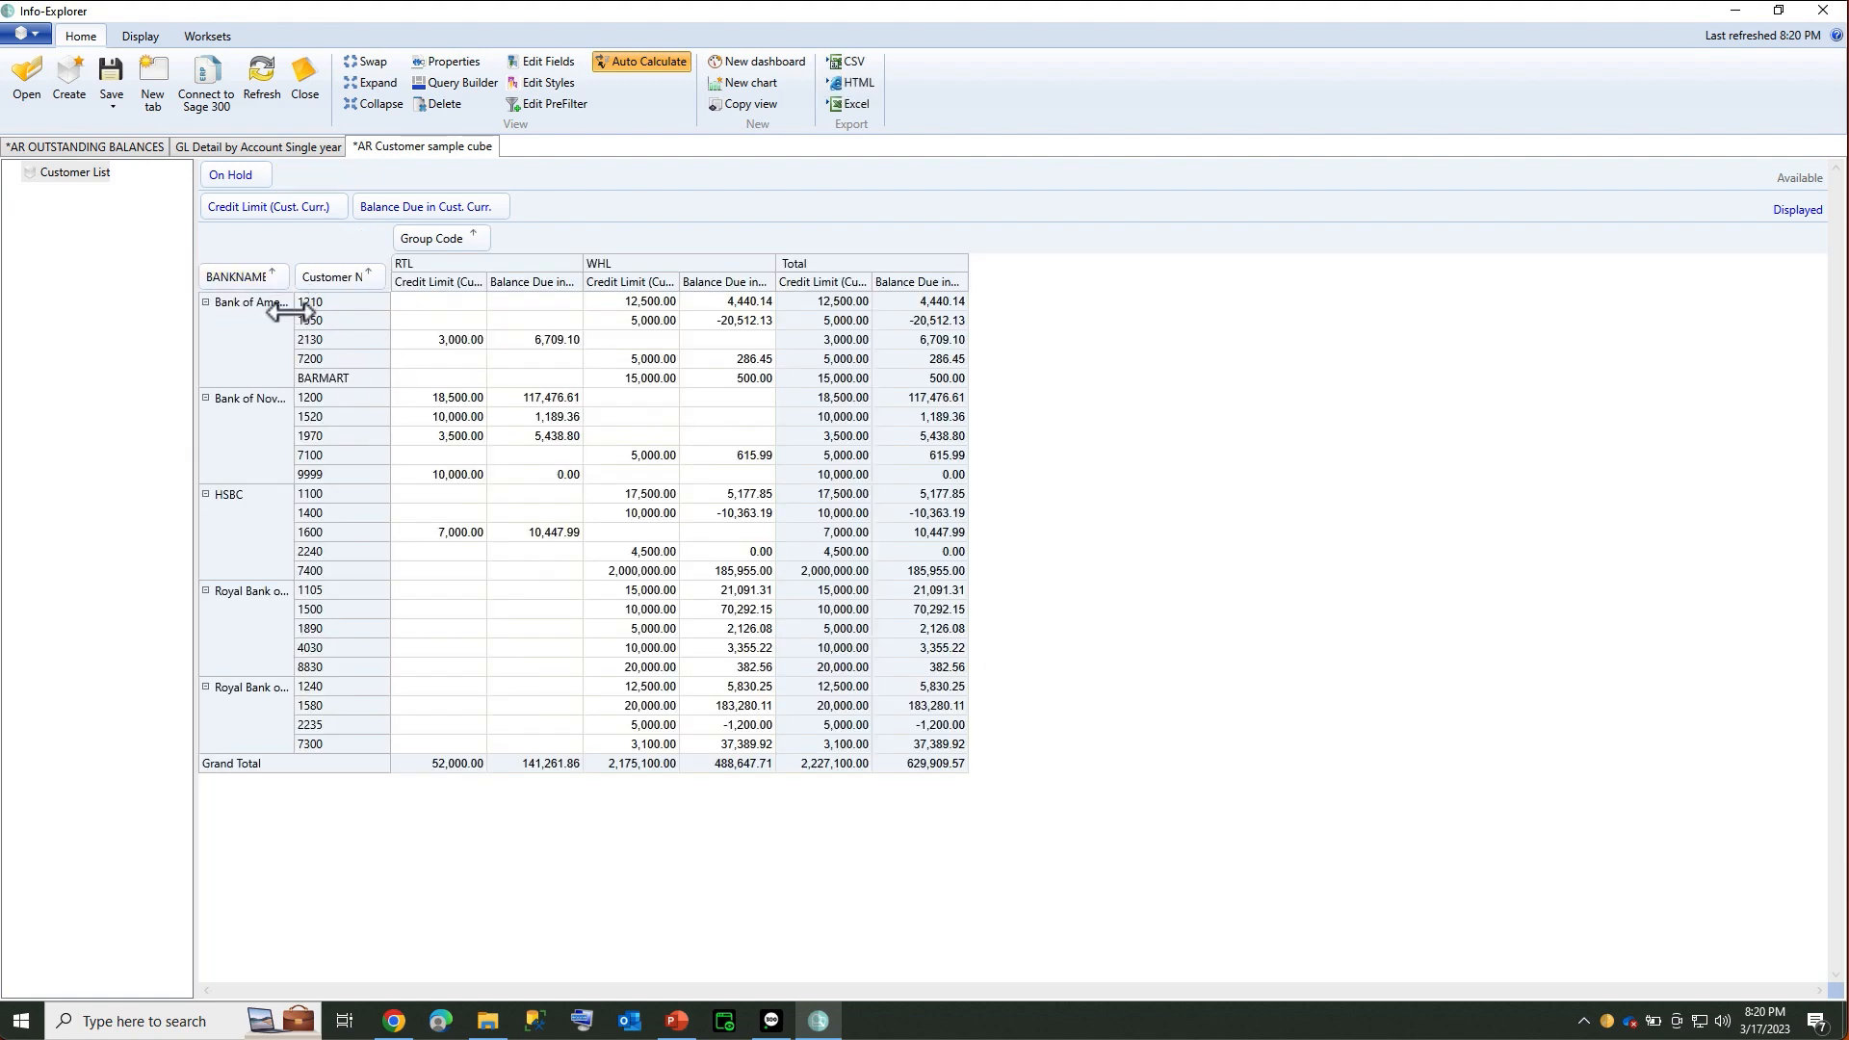
pyautogui.moveTo(294, 306); pyautogui.dragTo(385, 311)
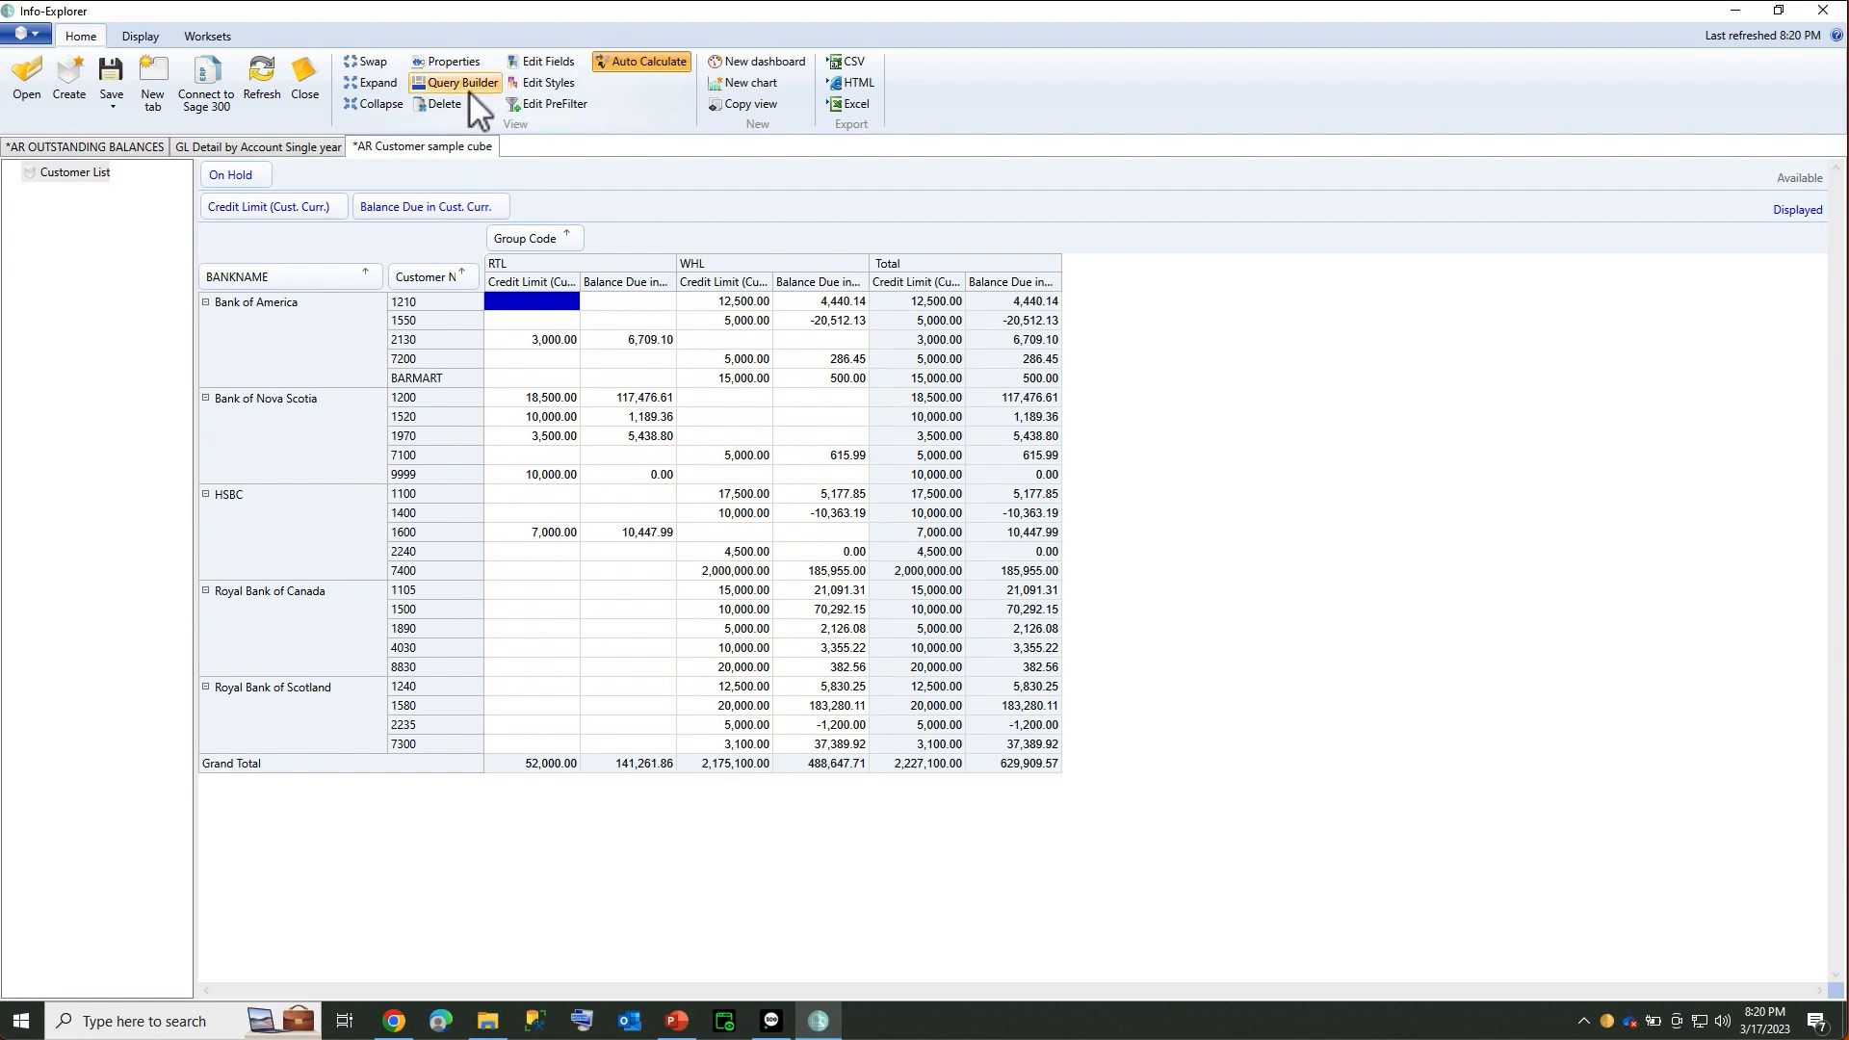
# On the GL Detail by Account Single year cube, try Query Builder and dismiss the Invalid SQL error
pyautogui.click(312, 150)
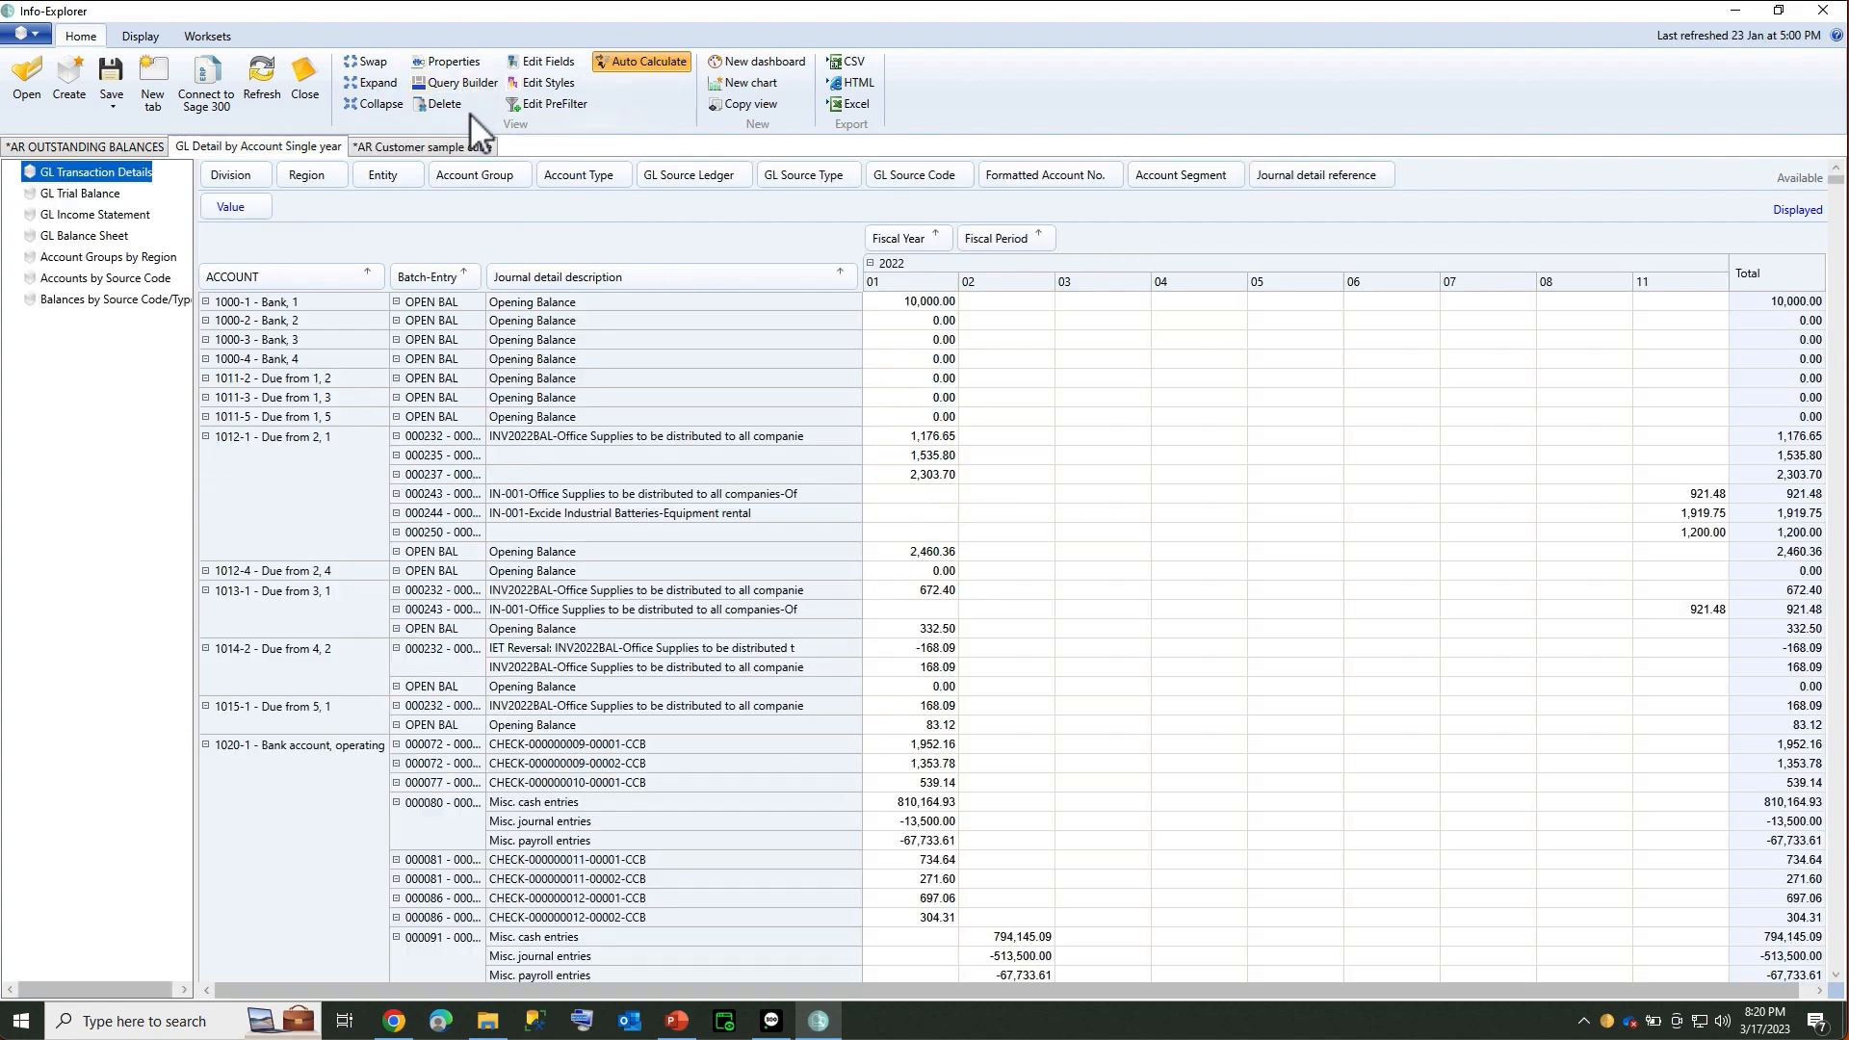
pyautogui.click(473, 89)
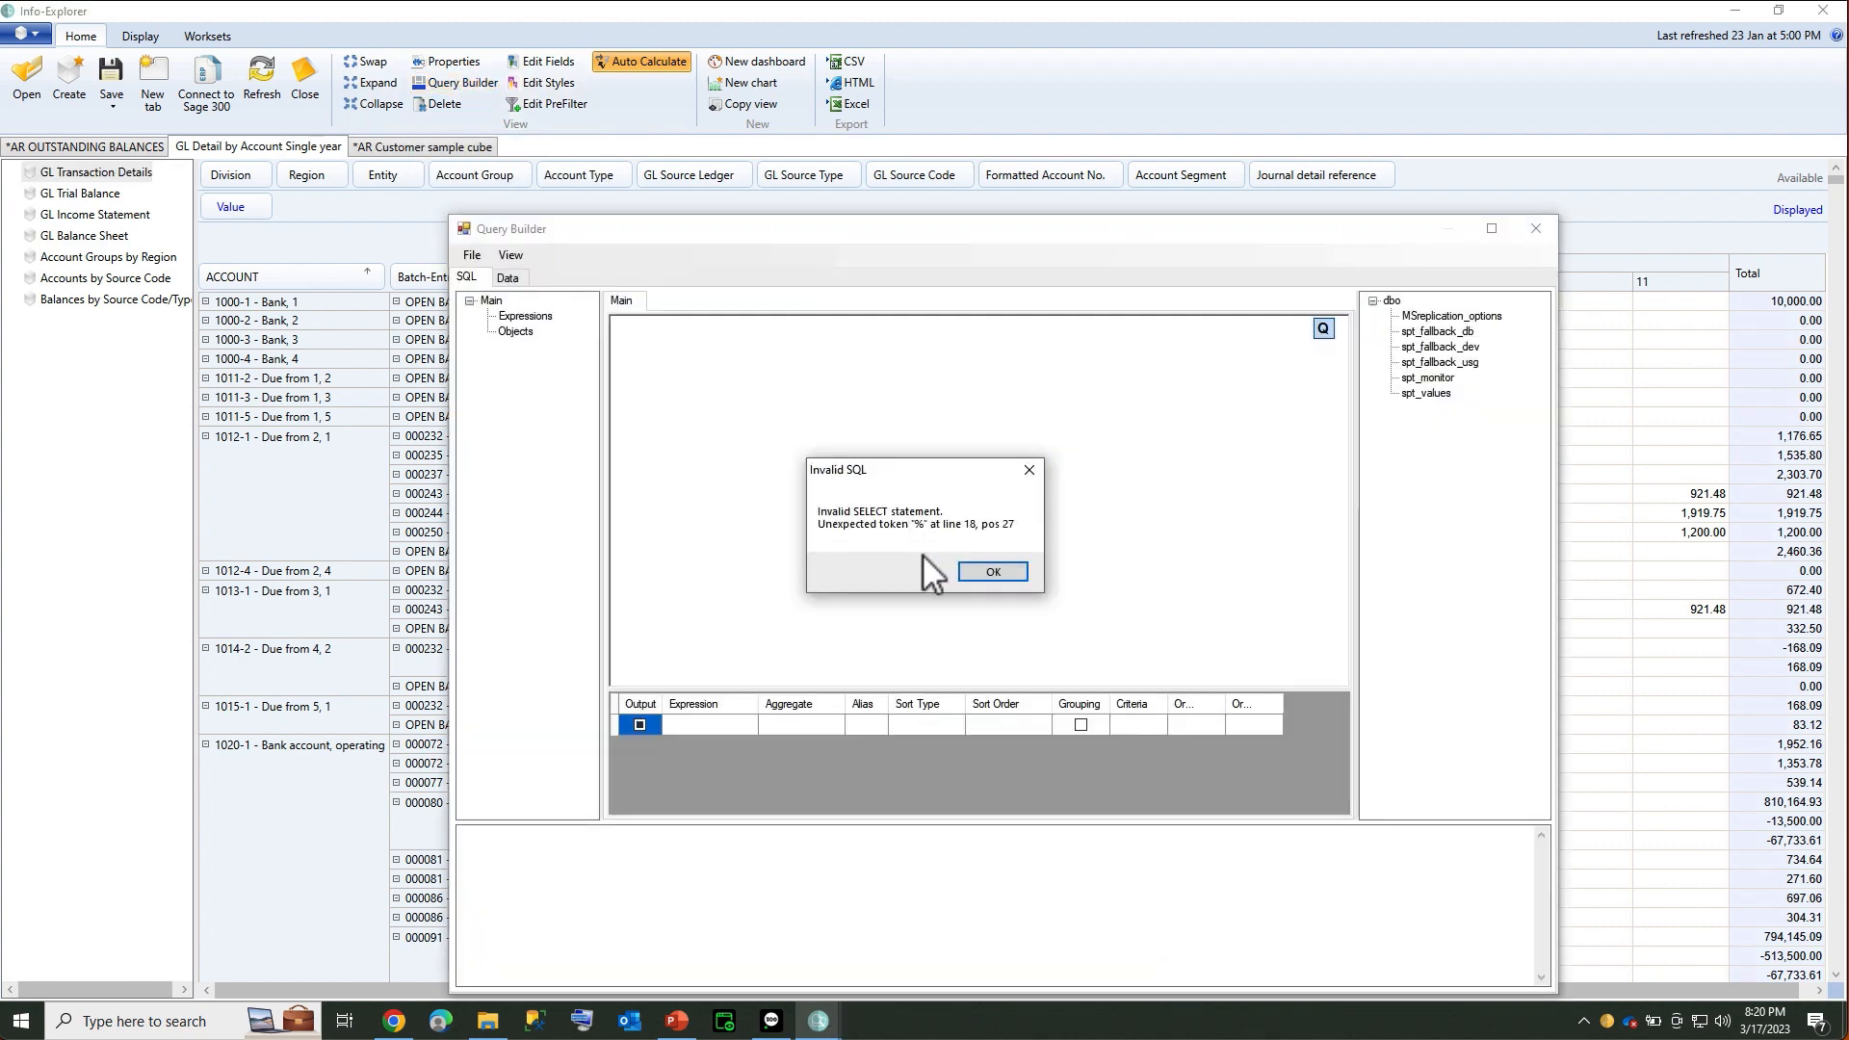
pyautogui.click(992, 572)
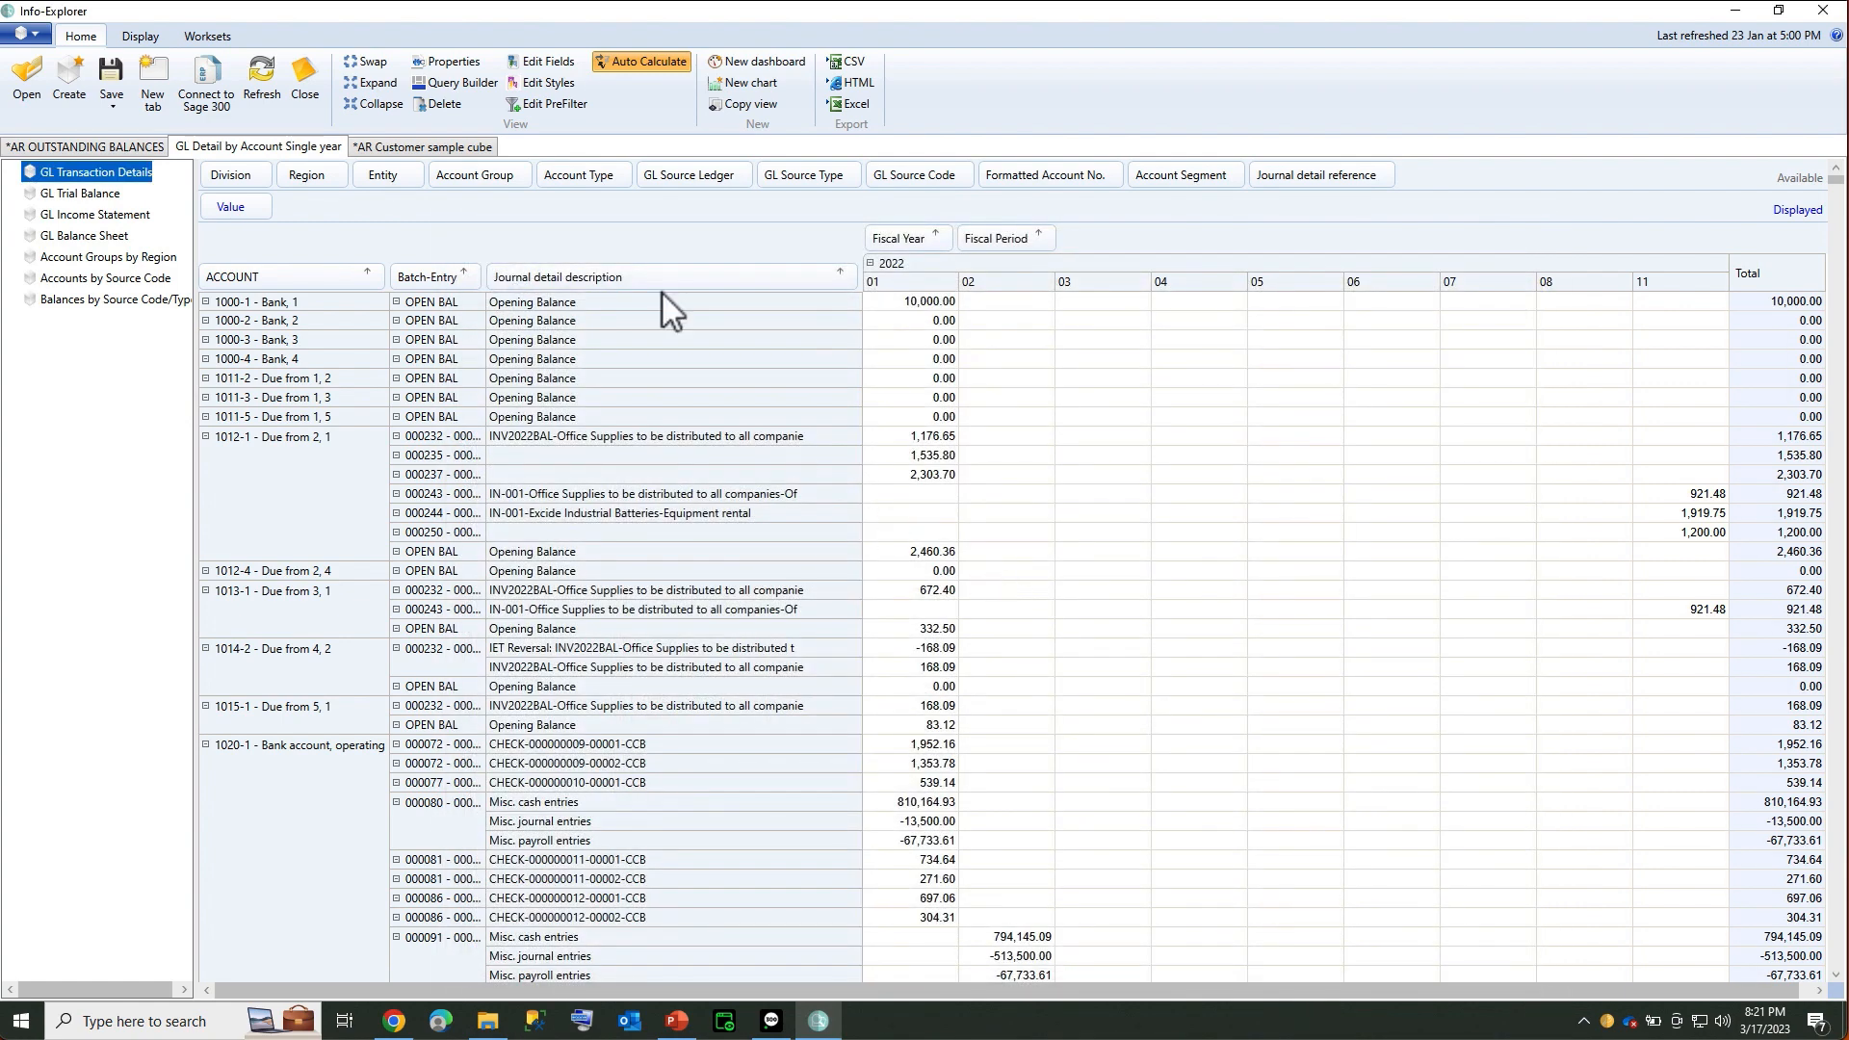
pyautogui.click(457, 65)
pyautogui.click(328, 275)
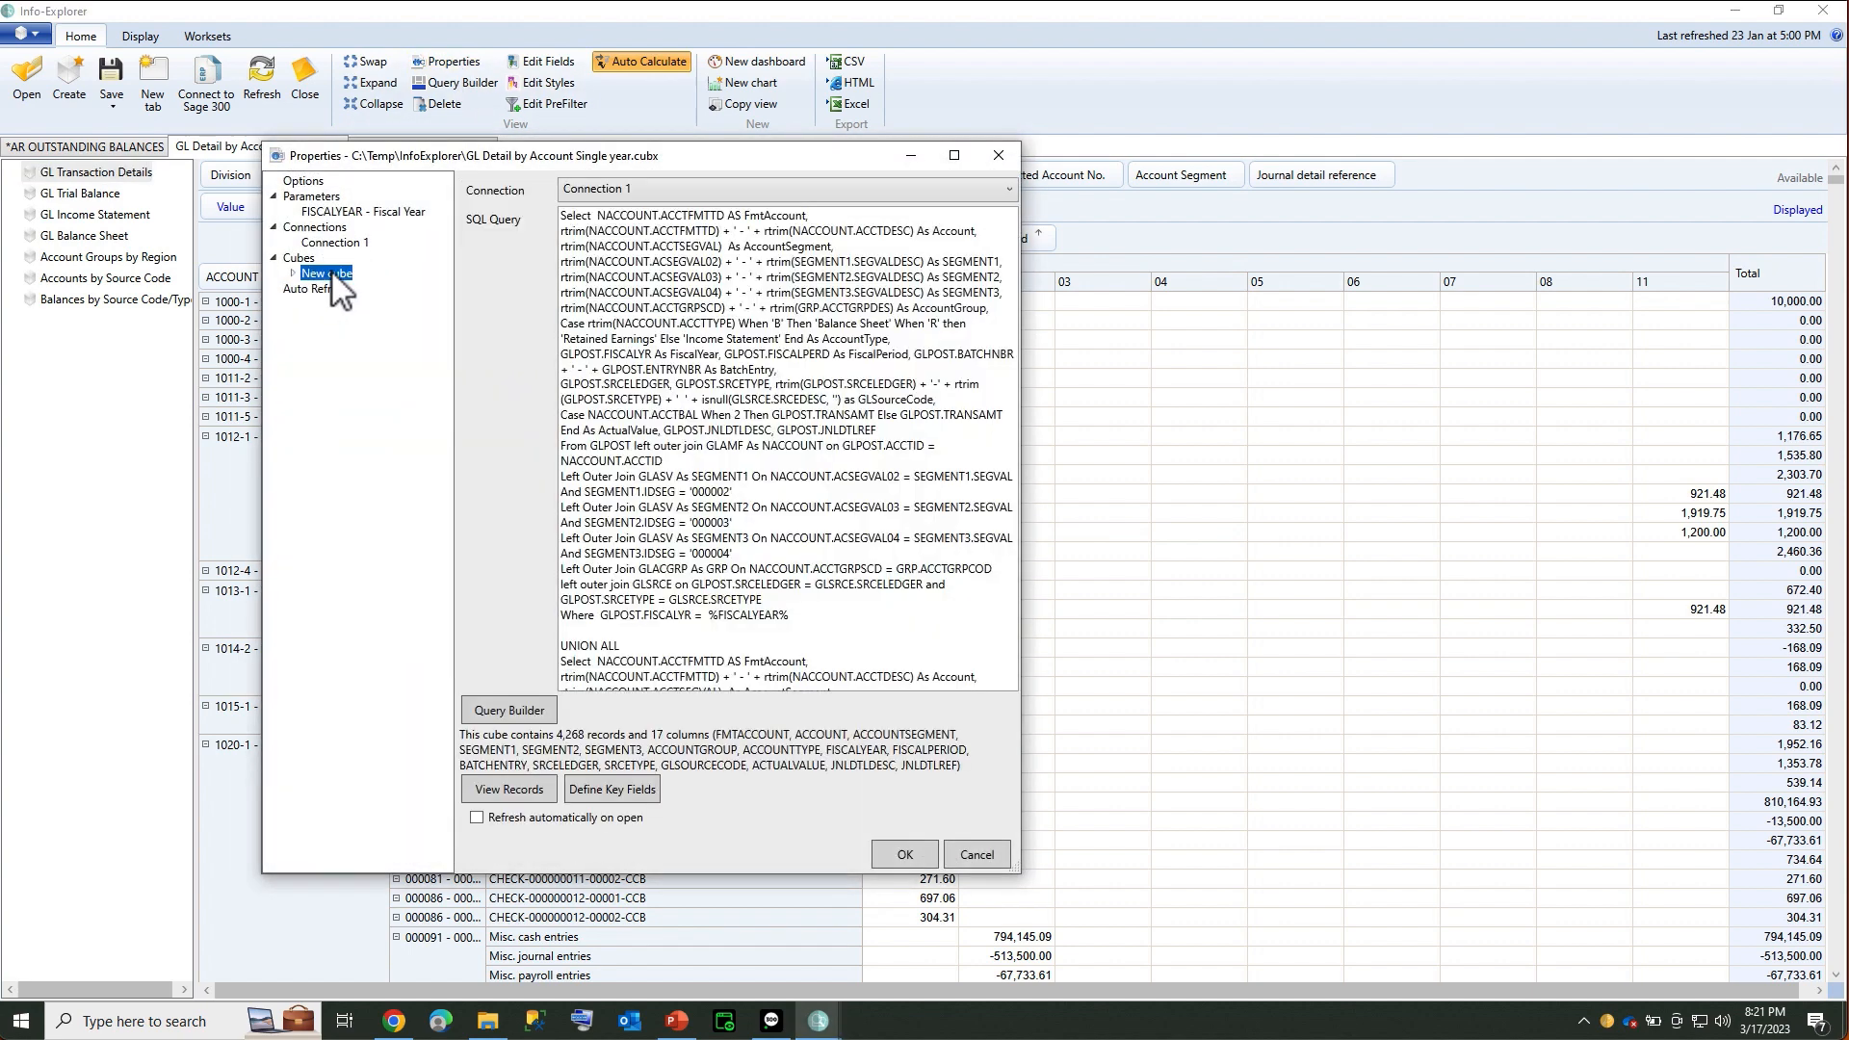
pyautogui.click(651, 348)
pyautogui.scroll(-7, 651, 348)
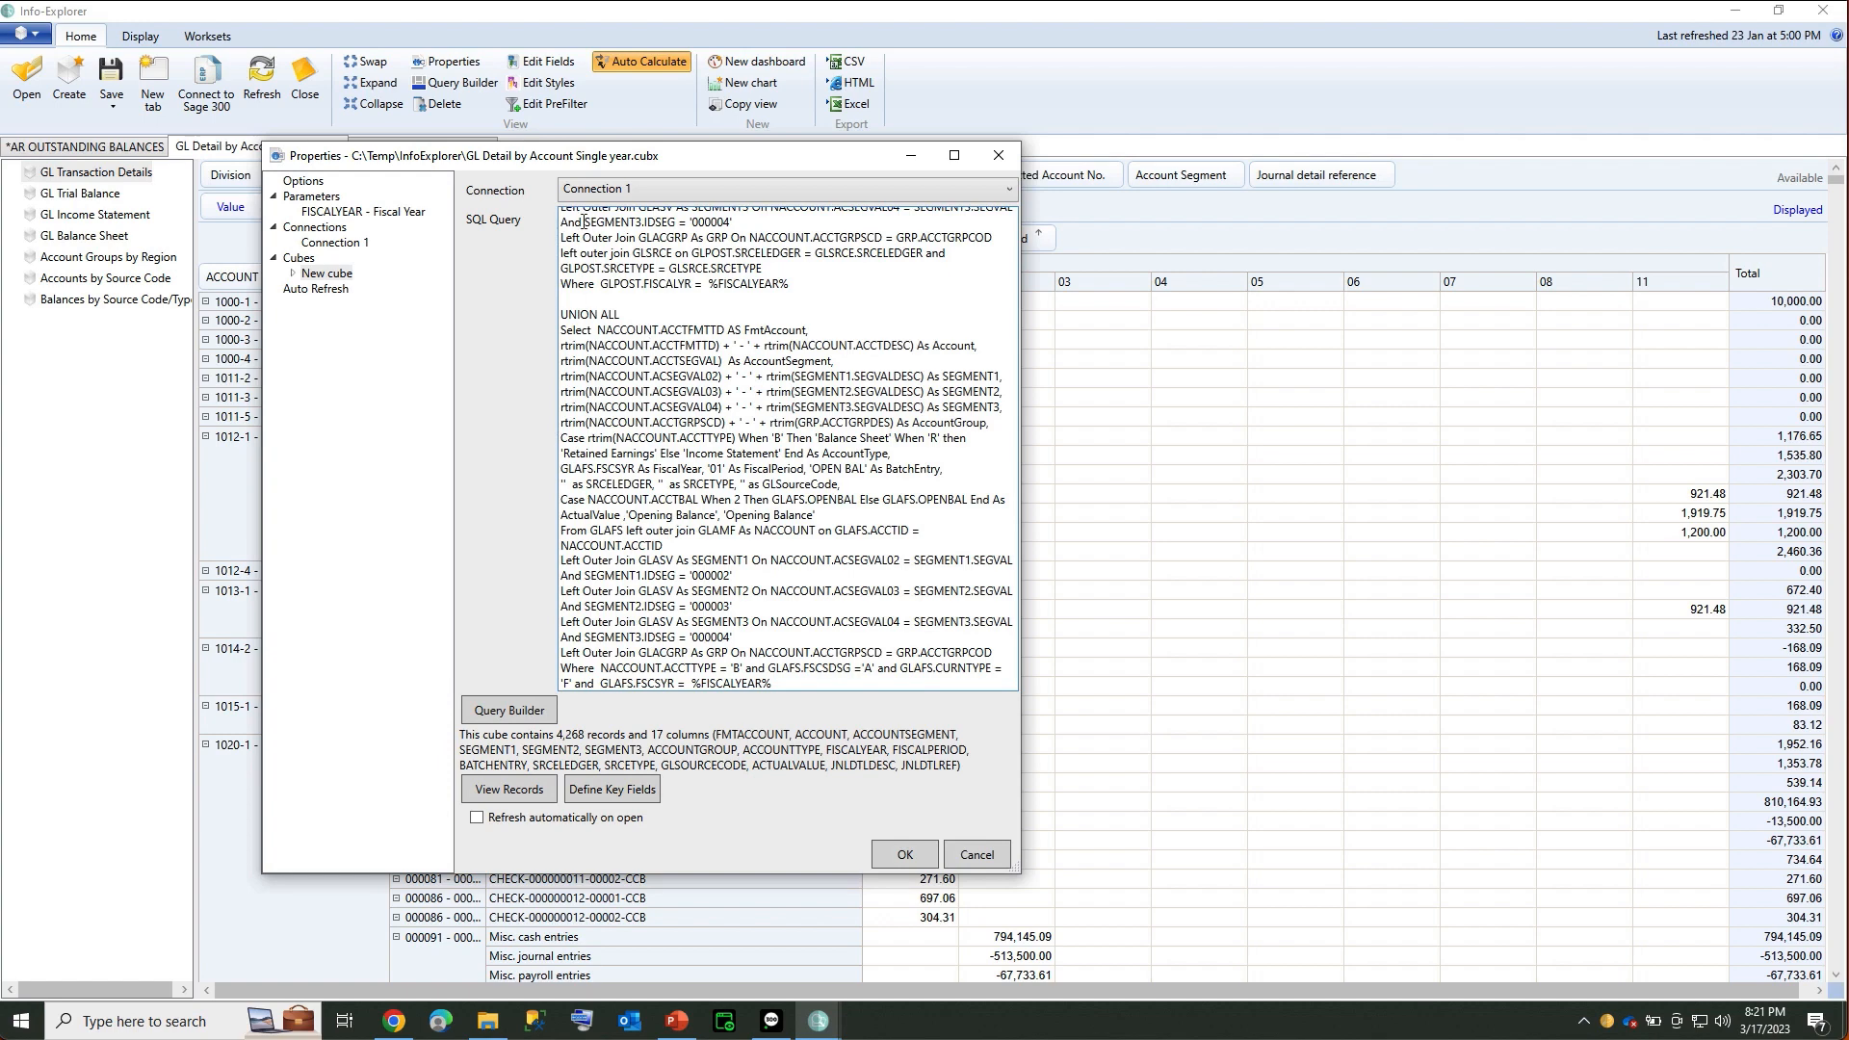
pyautogui.scroll(5, 660, 249)
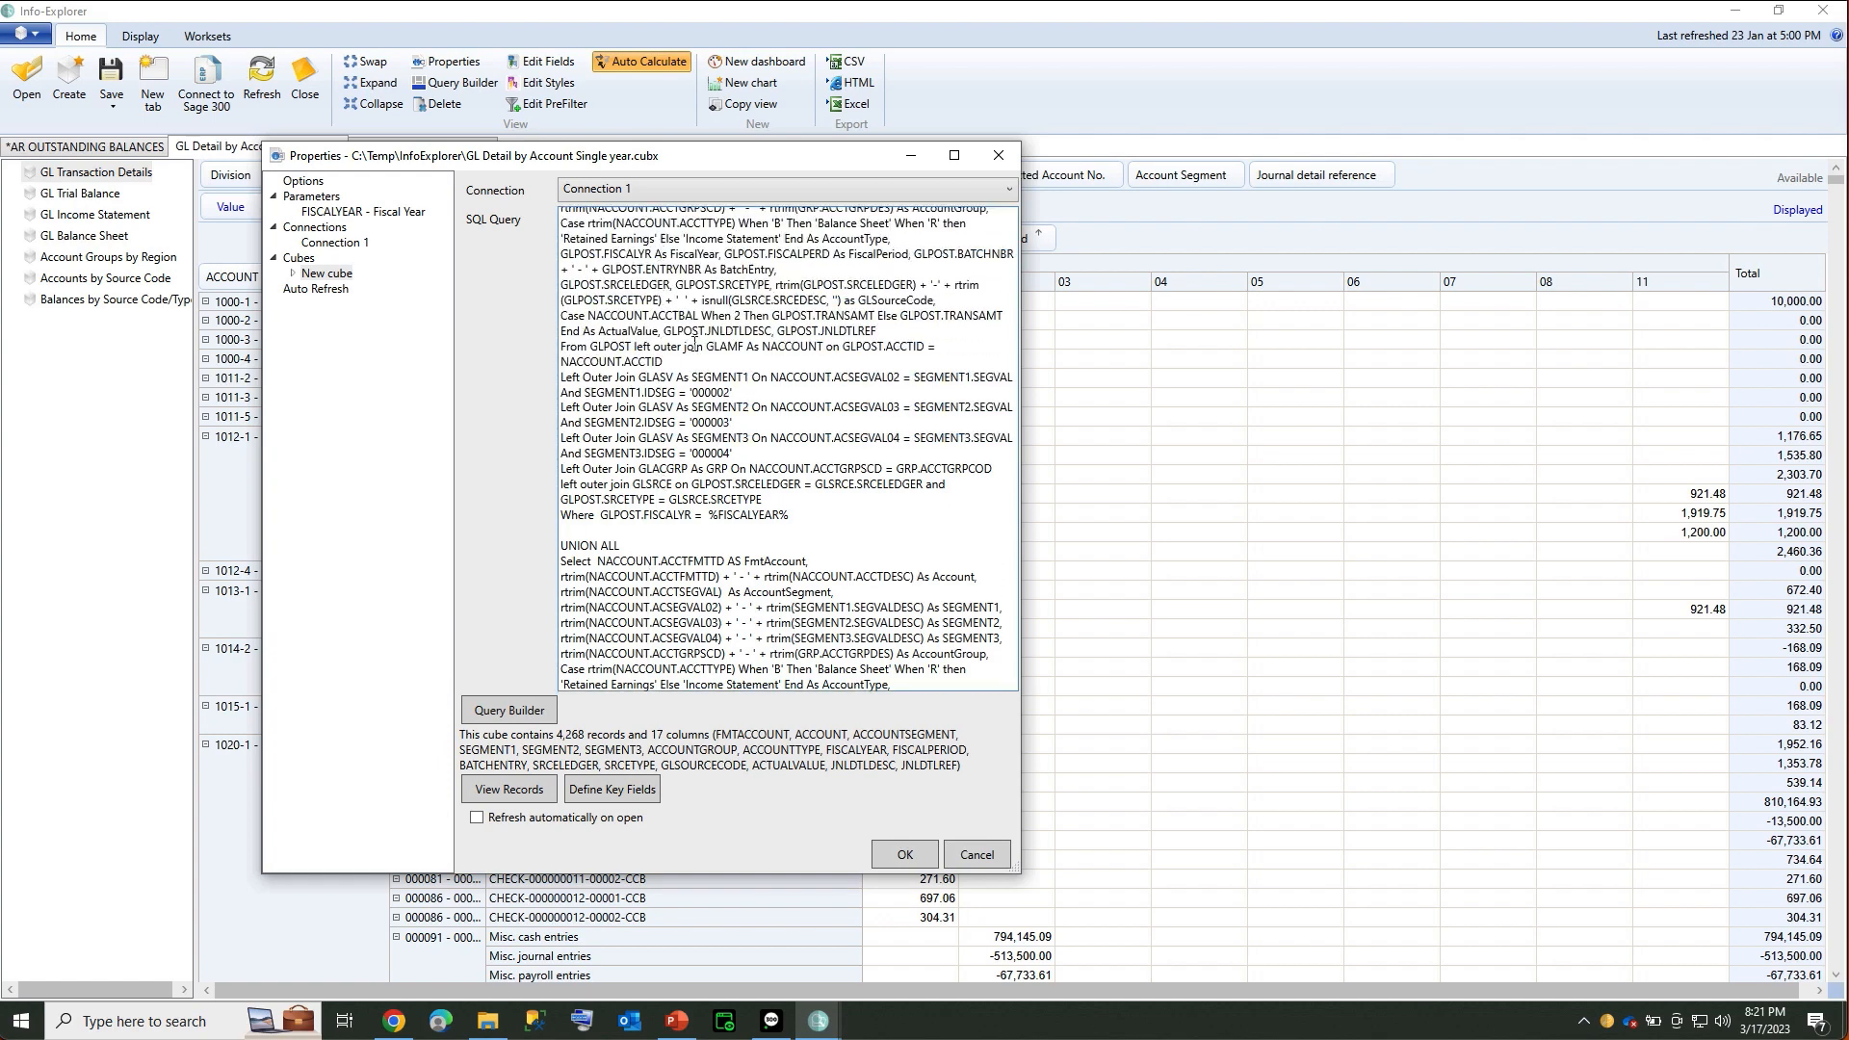
pyautogui.scroll(2, 694, 342)
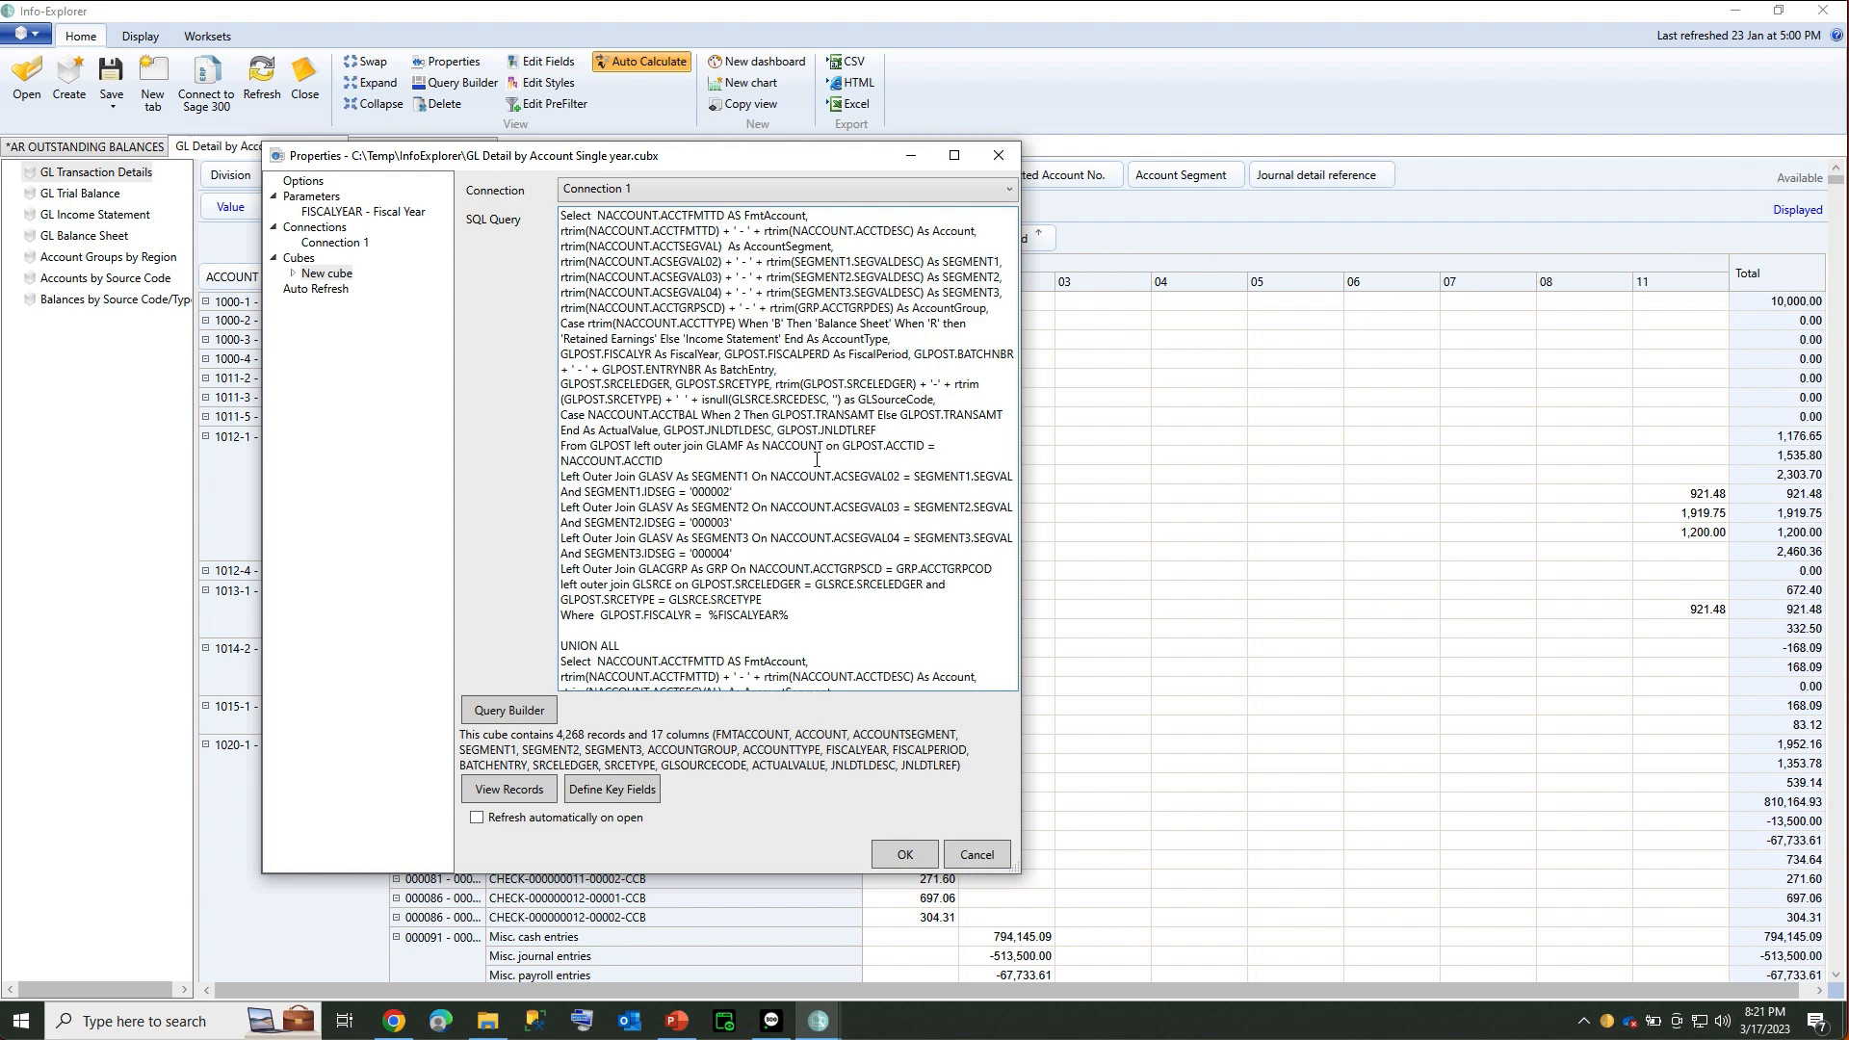
pyautogui.click(976, 855)
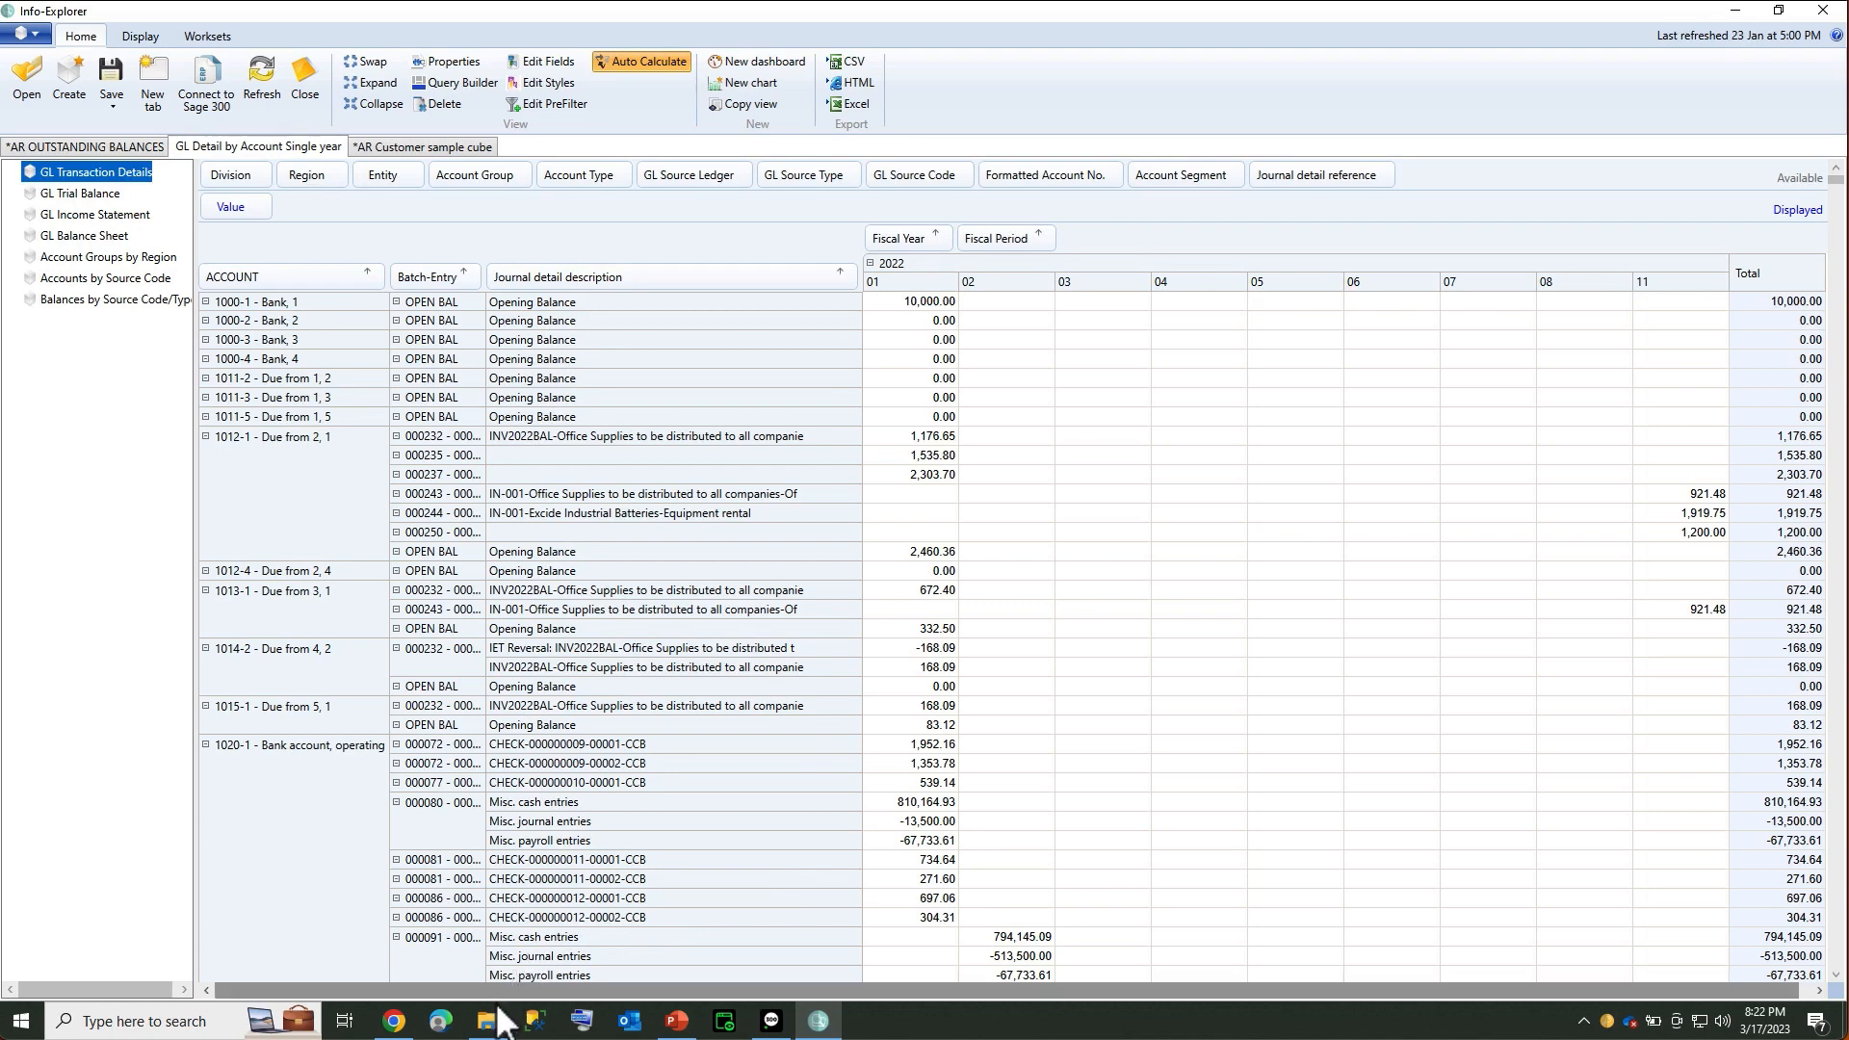
# Show the Orchid Application Object Model v2023 page in an enlarged Chrome, and open C:\Orchid
pyautogui.moveTo(489, 1028)
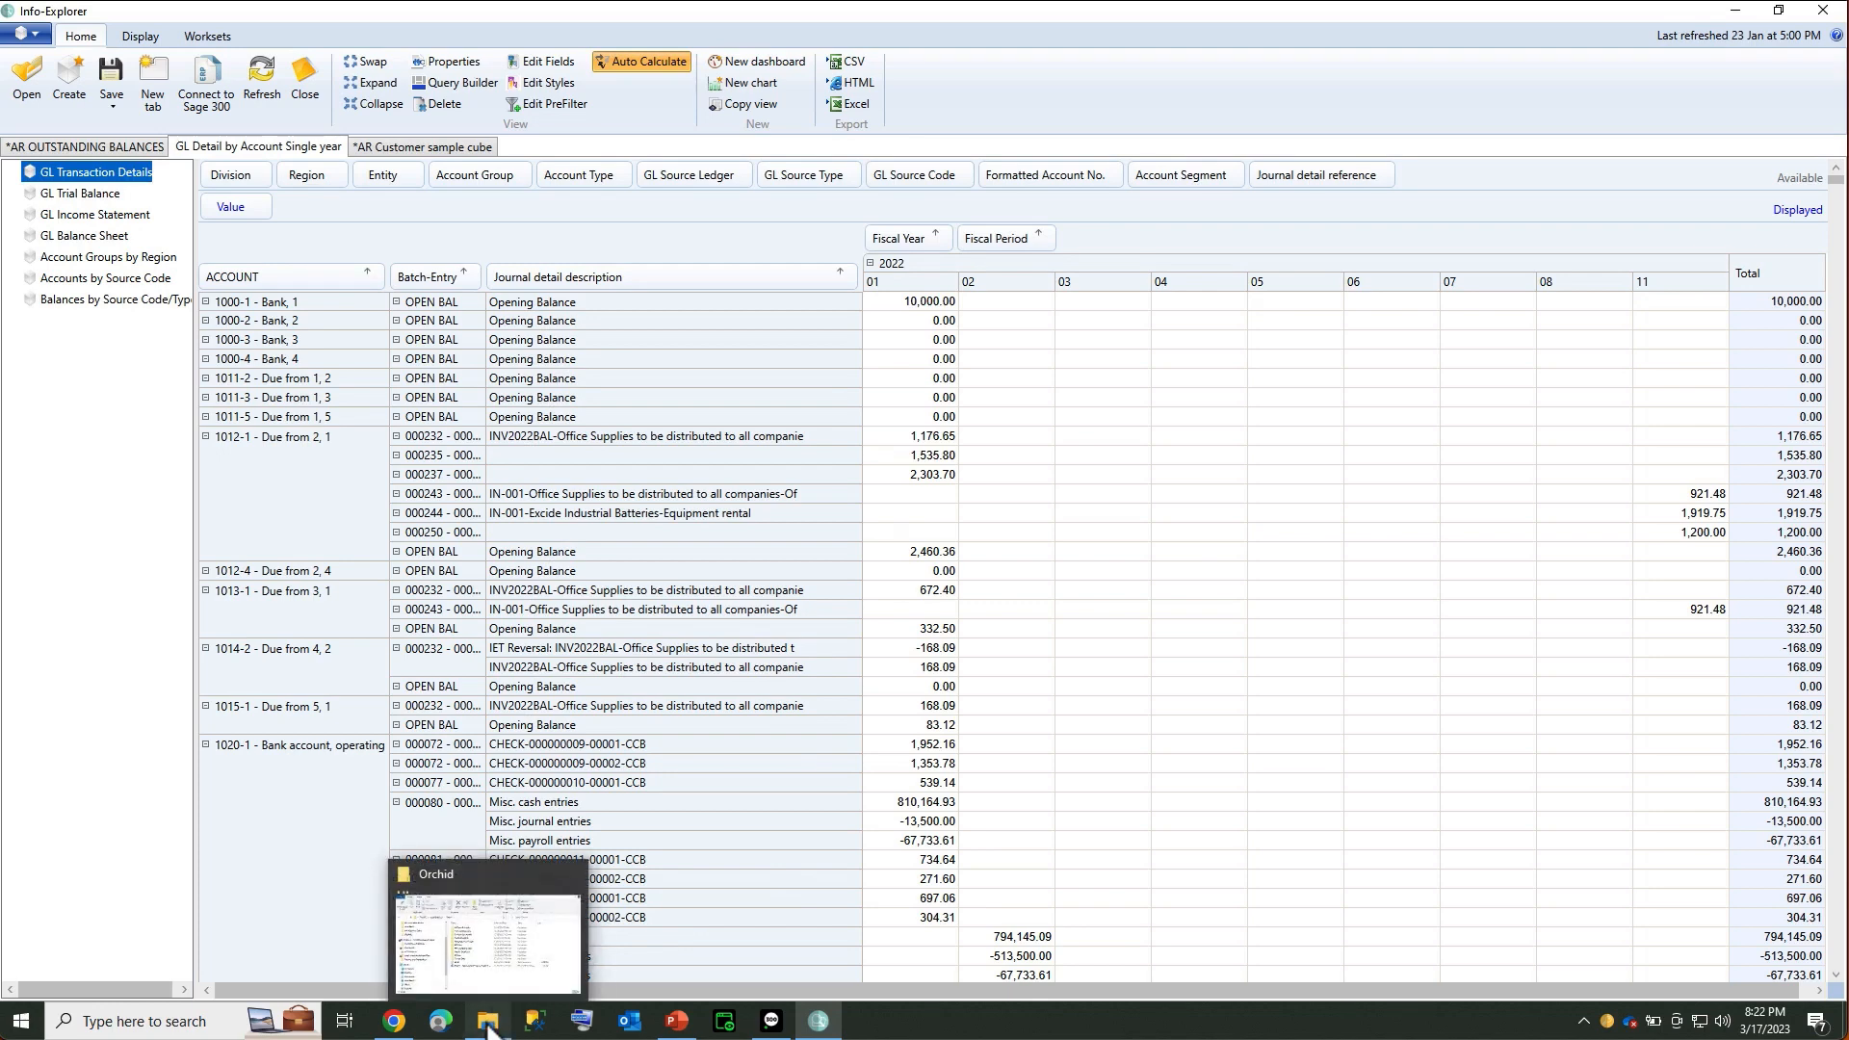
pyautogui.click(414, 930)
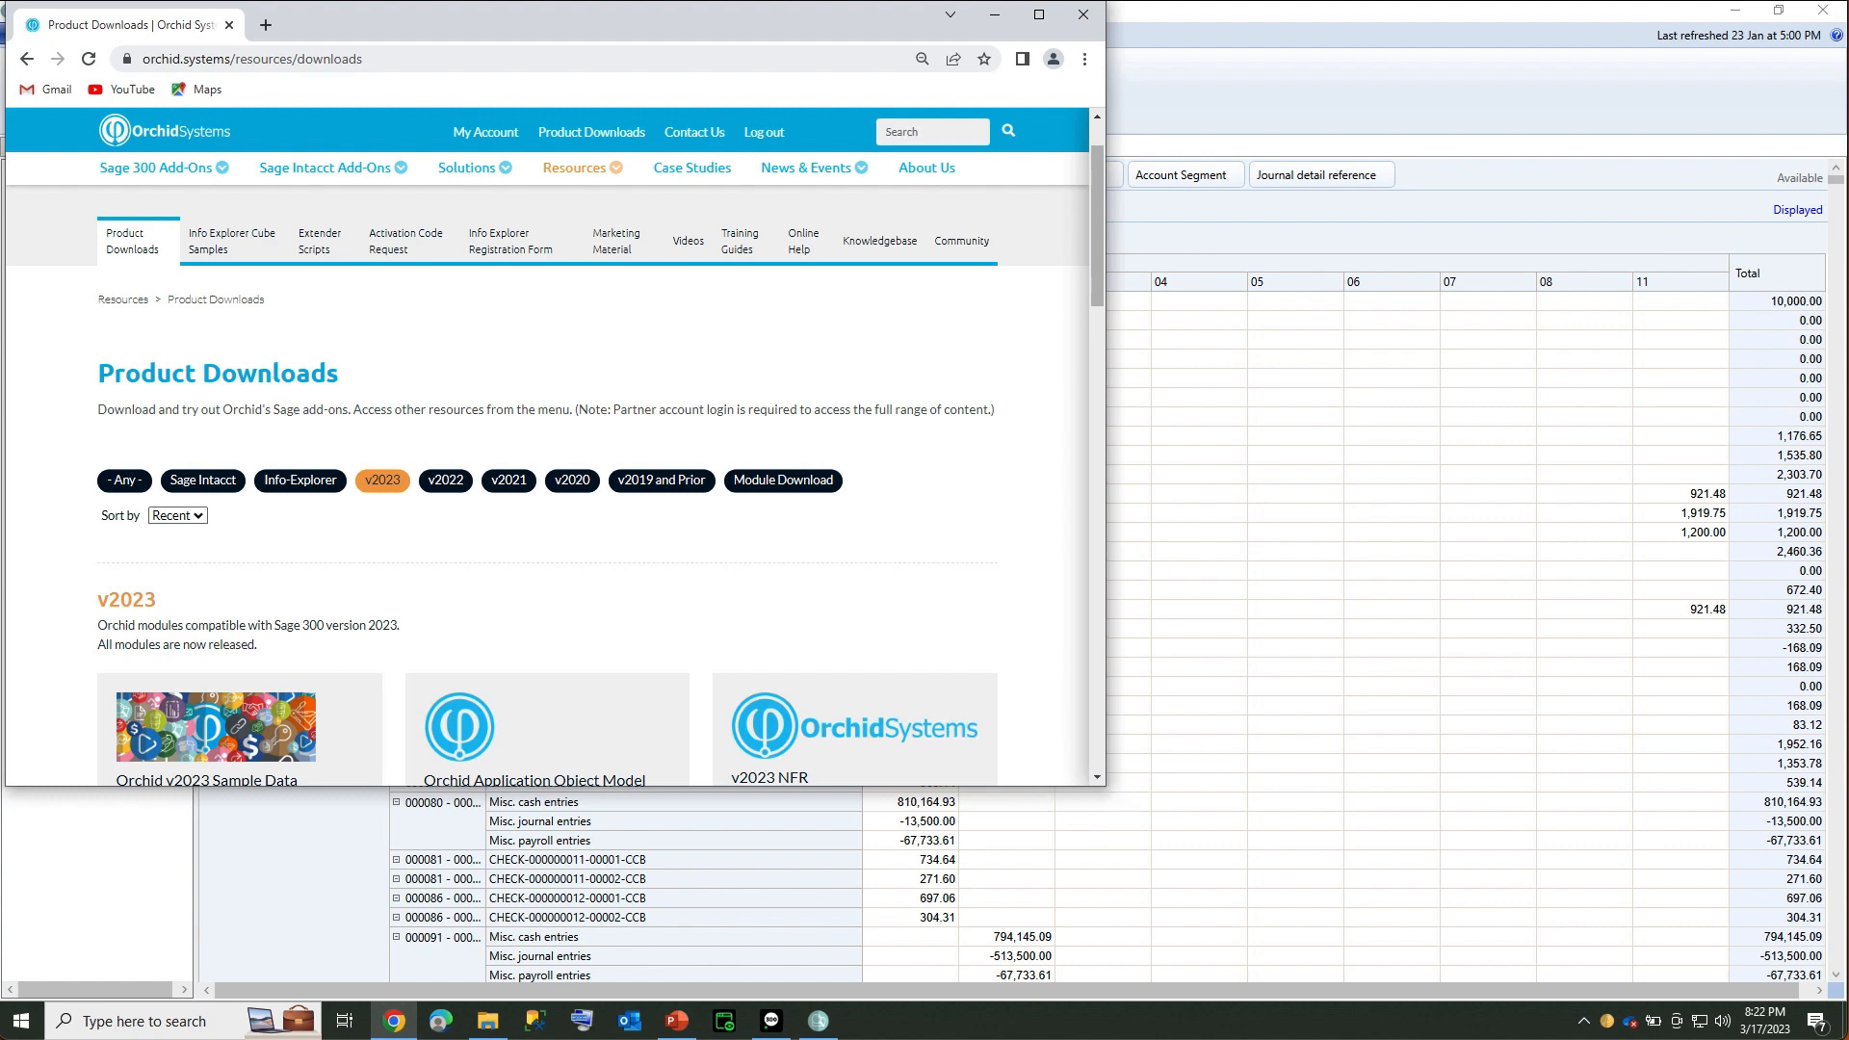
pyautogui.moveTo(1105, 785); pyautogui.dragTo(1747, 1000)
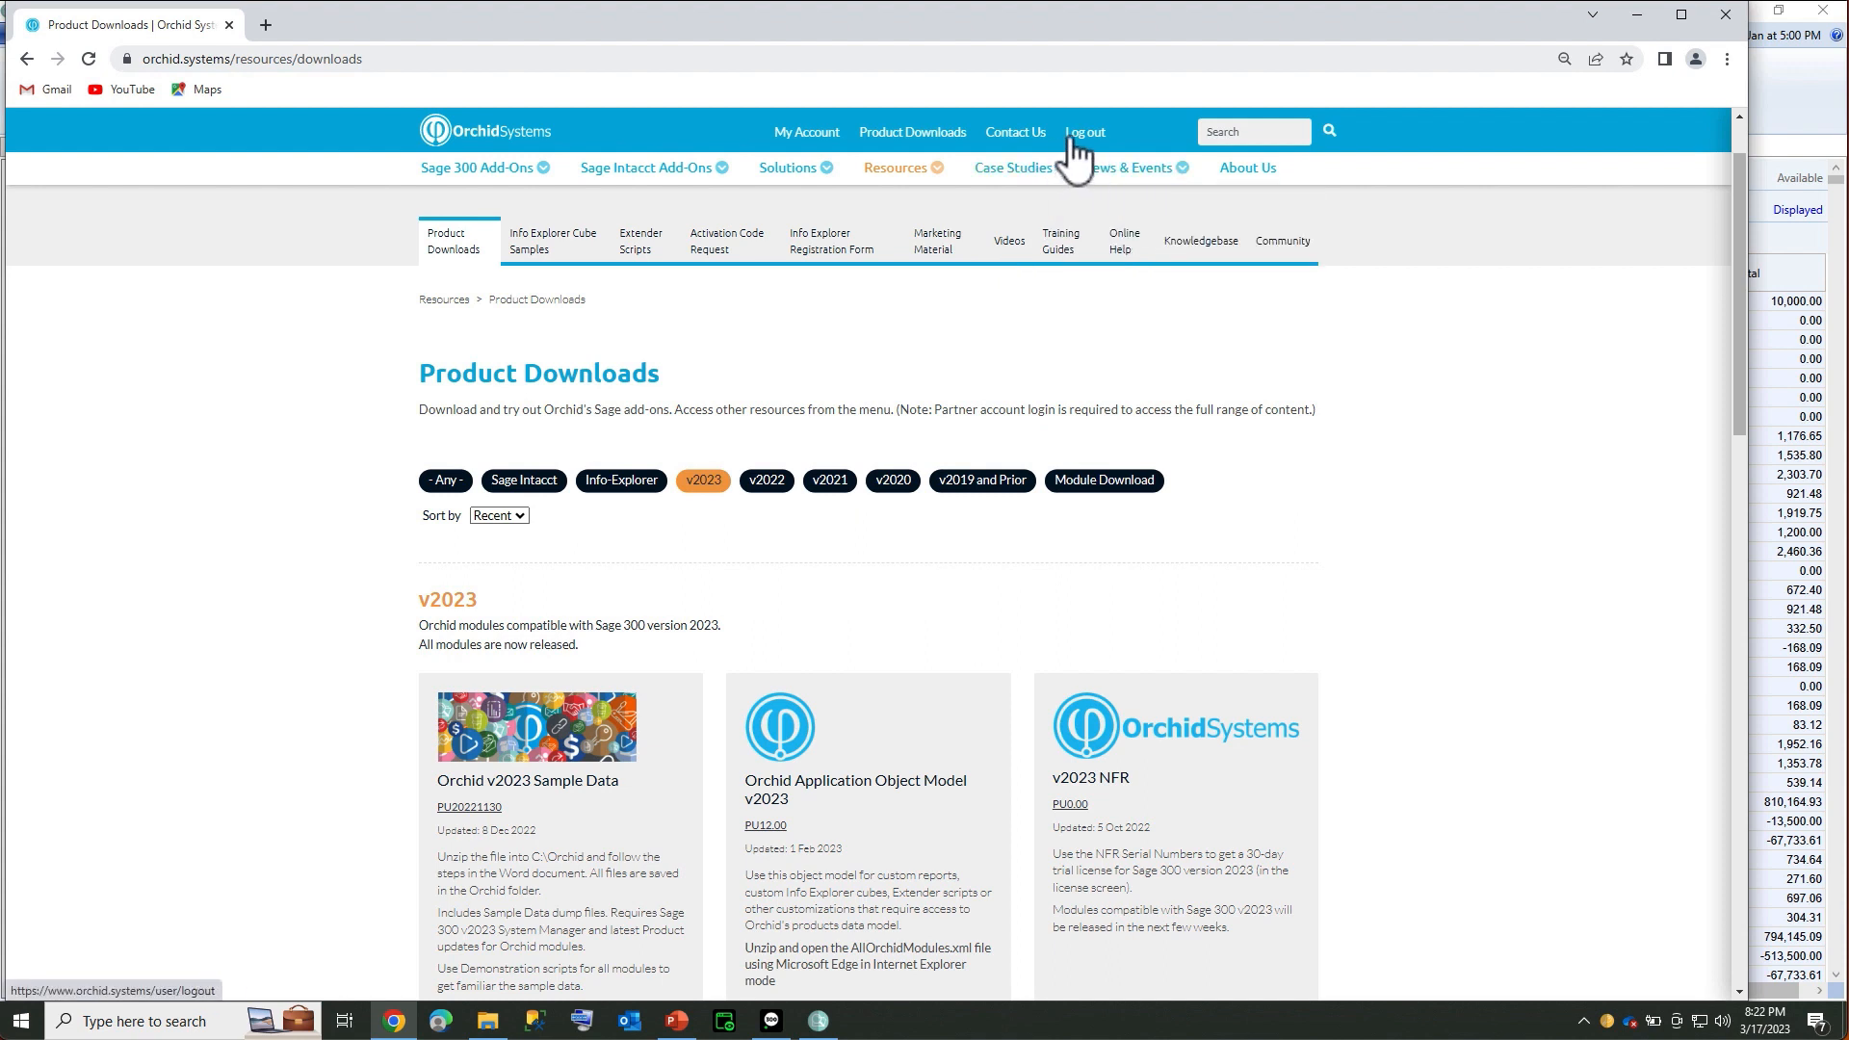
pyautogui.click(841, 899)
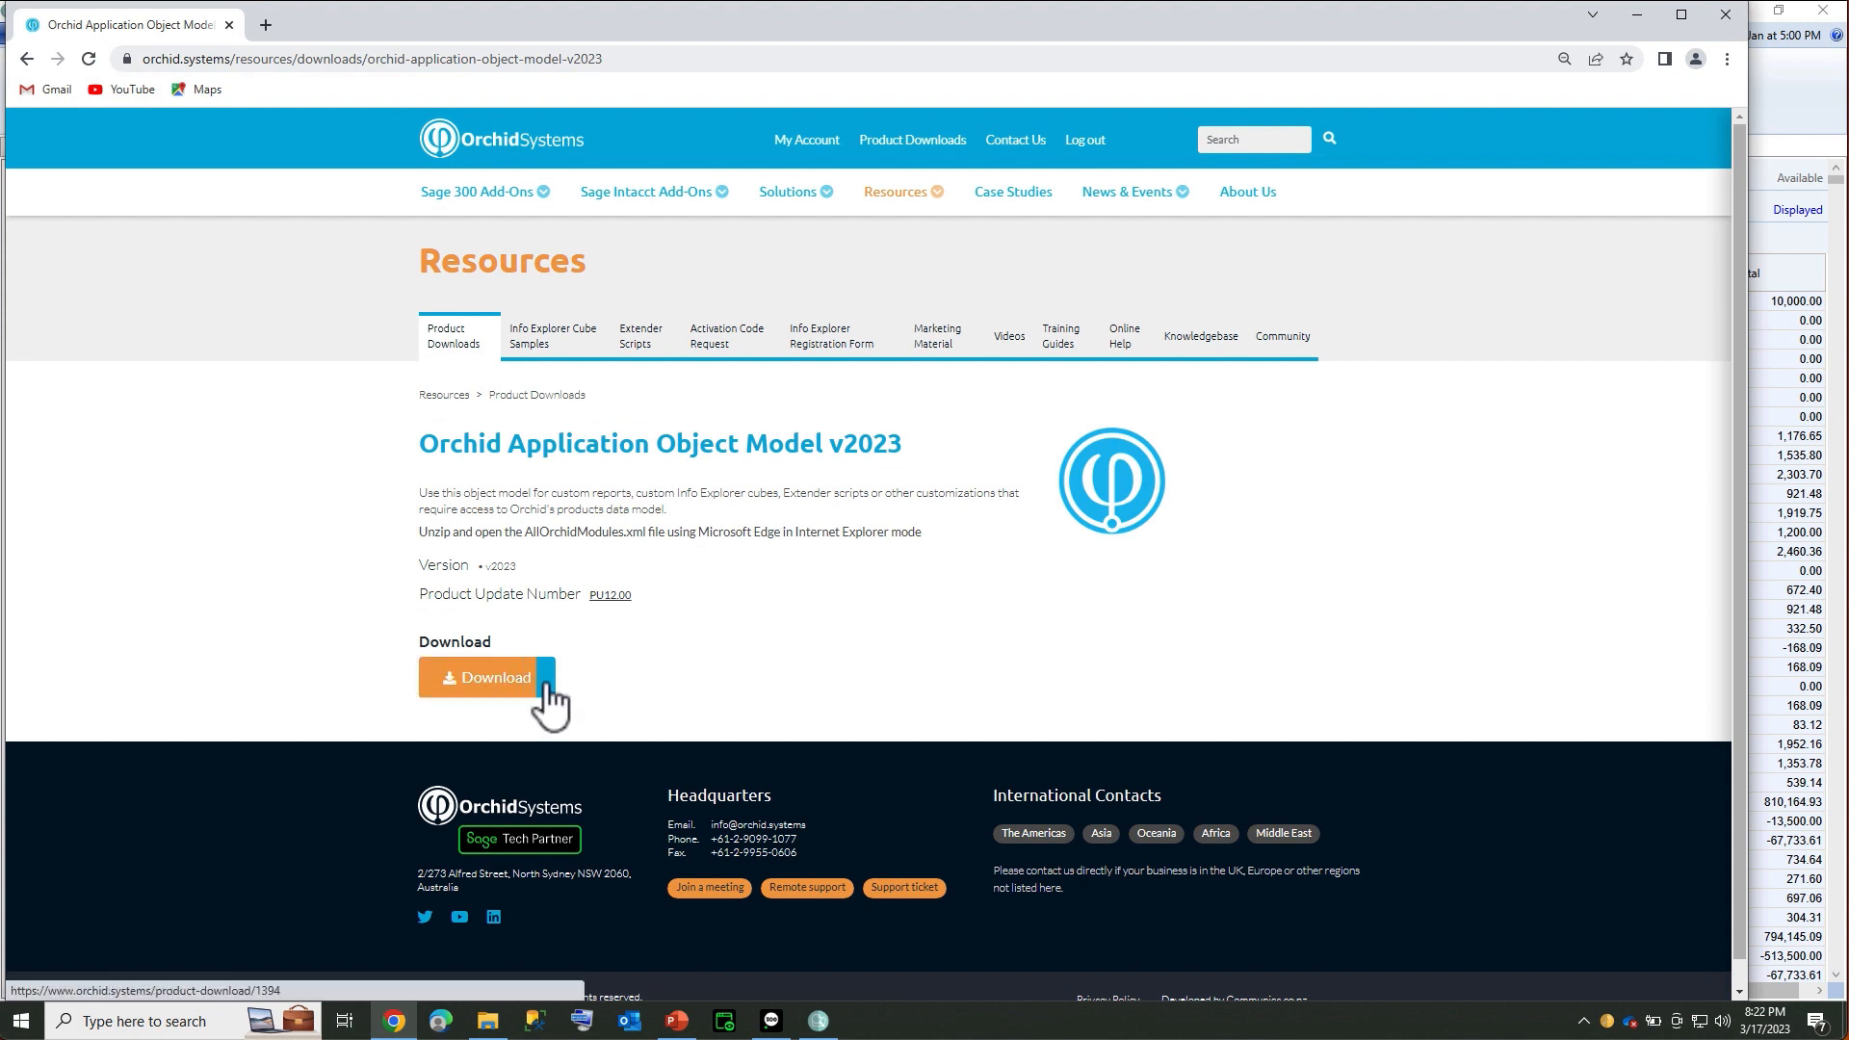
pyautogui.click(502, 1023)
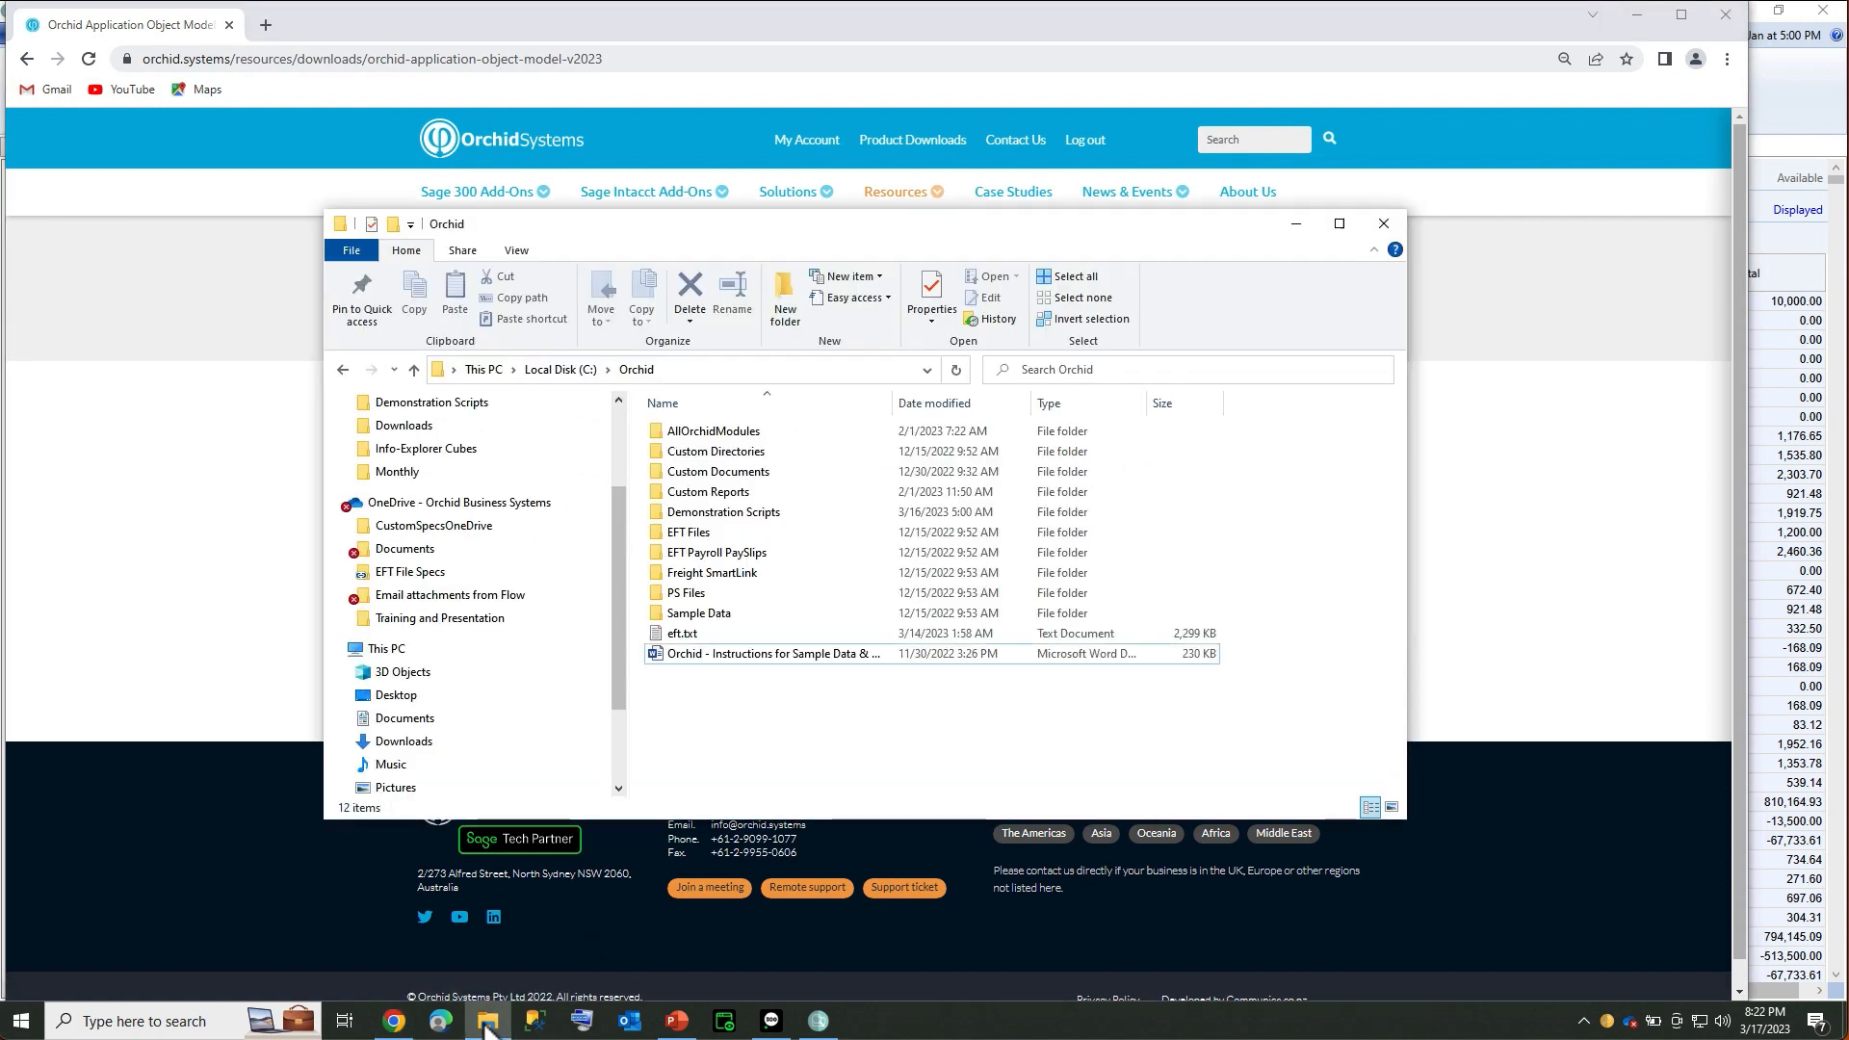
# Open AllOrchidModules.xml from the AllOrchidModules folder in Microsoft Edge
pyautogui.doubleClick(706, 433)
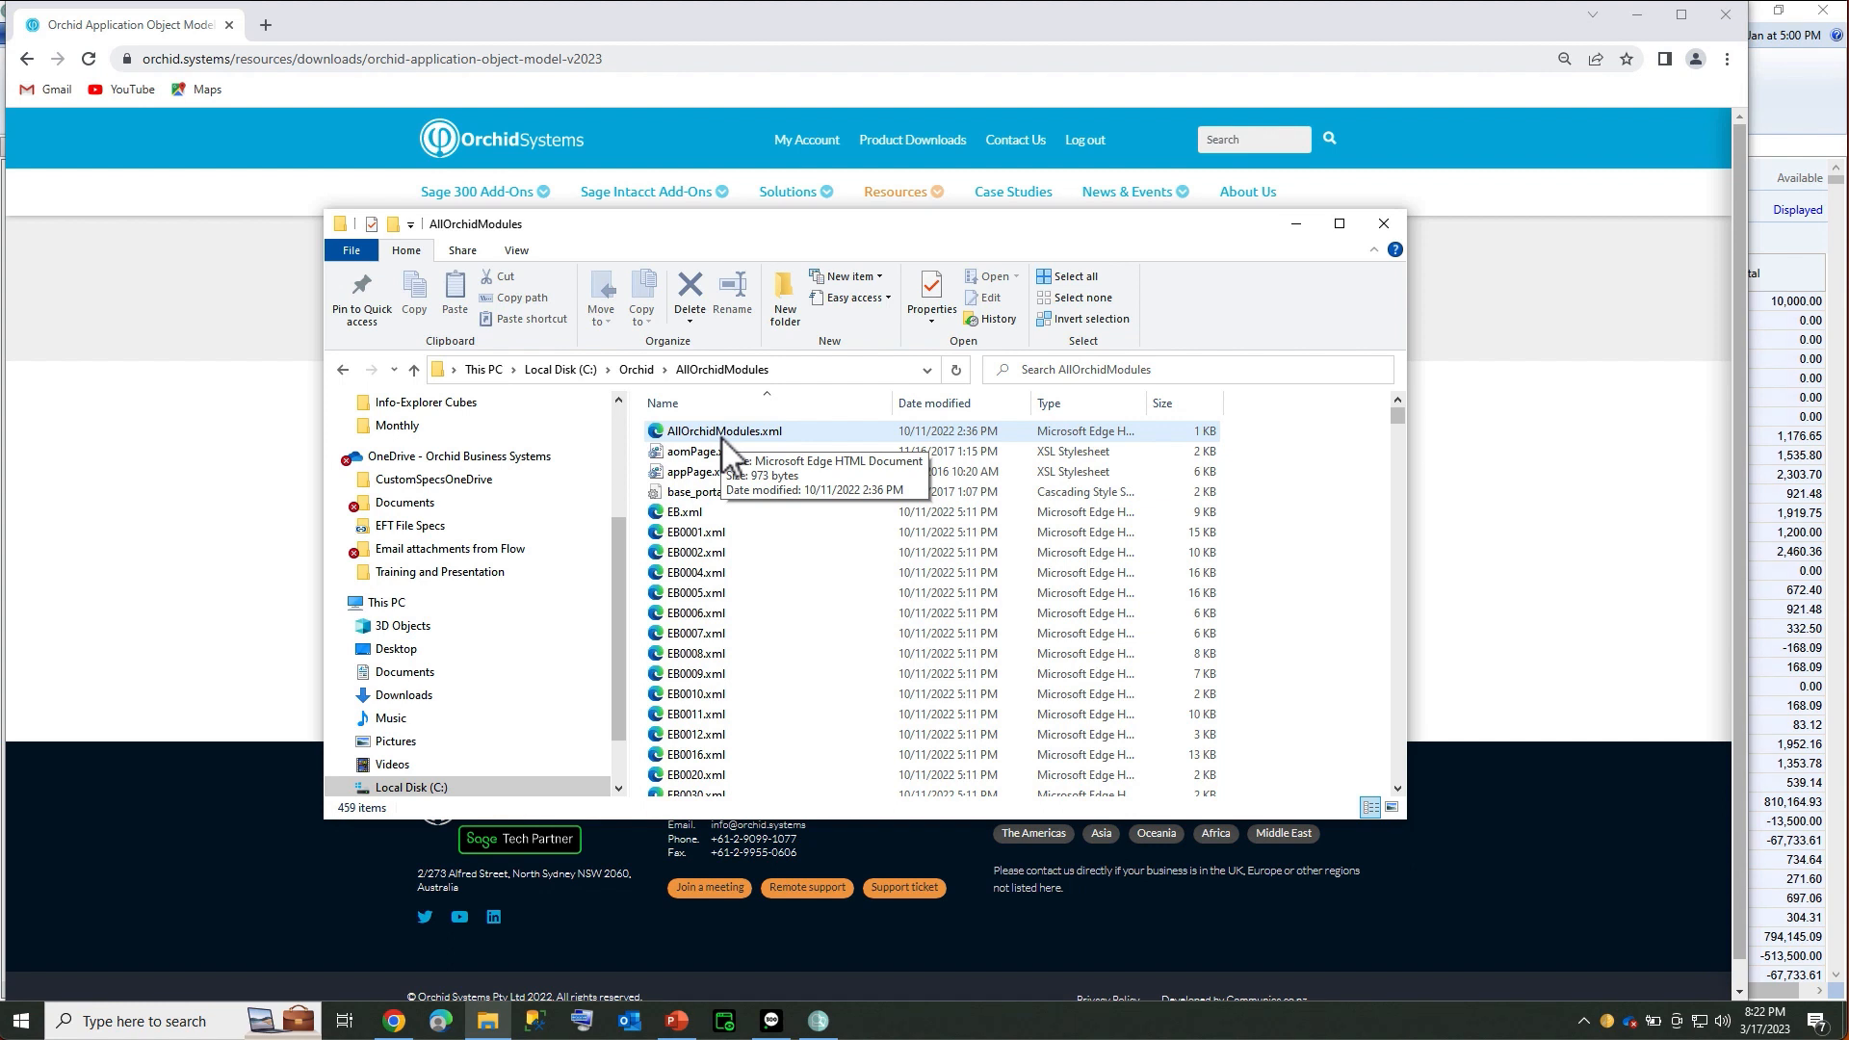
pyautogui.rightClick(723, 438)
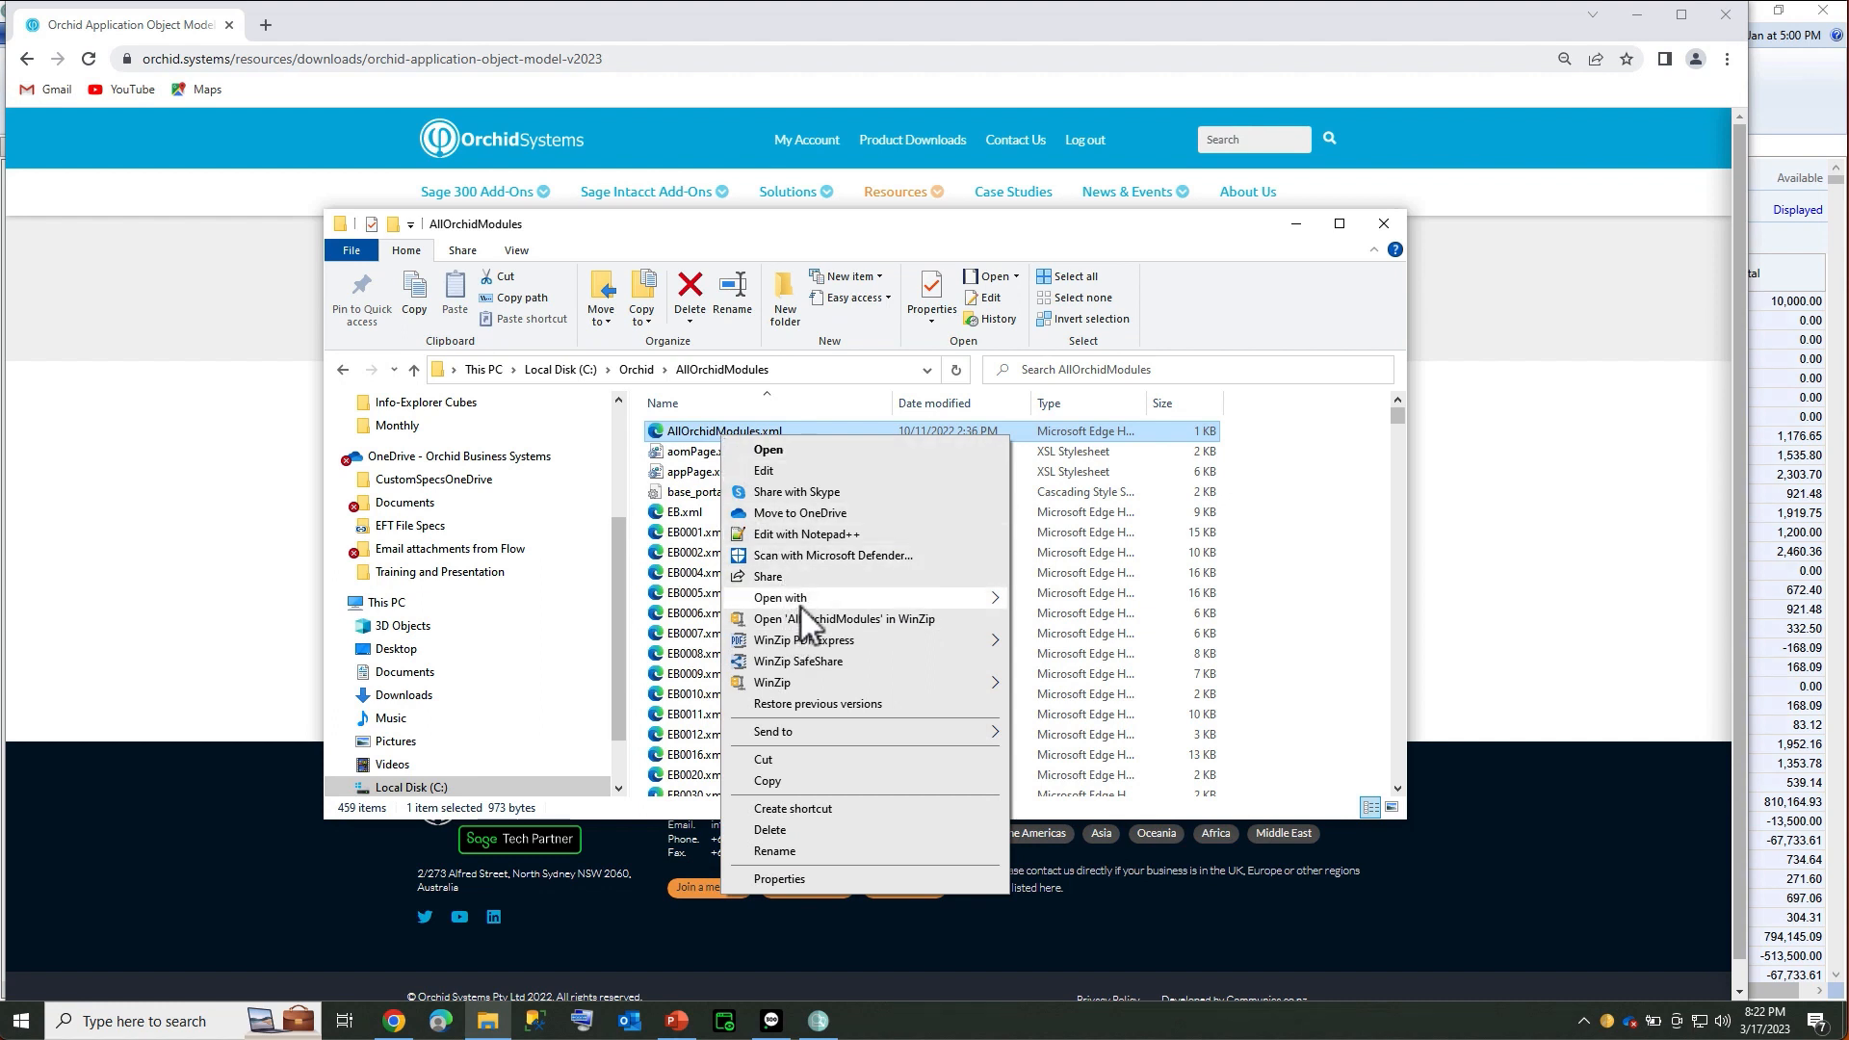
pyautogui.moveTo(799, 605)
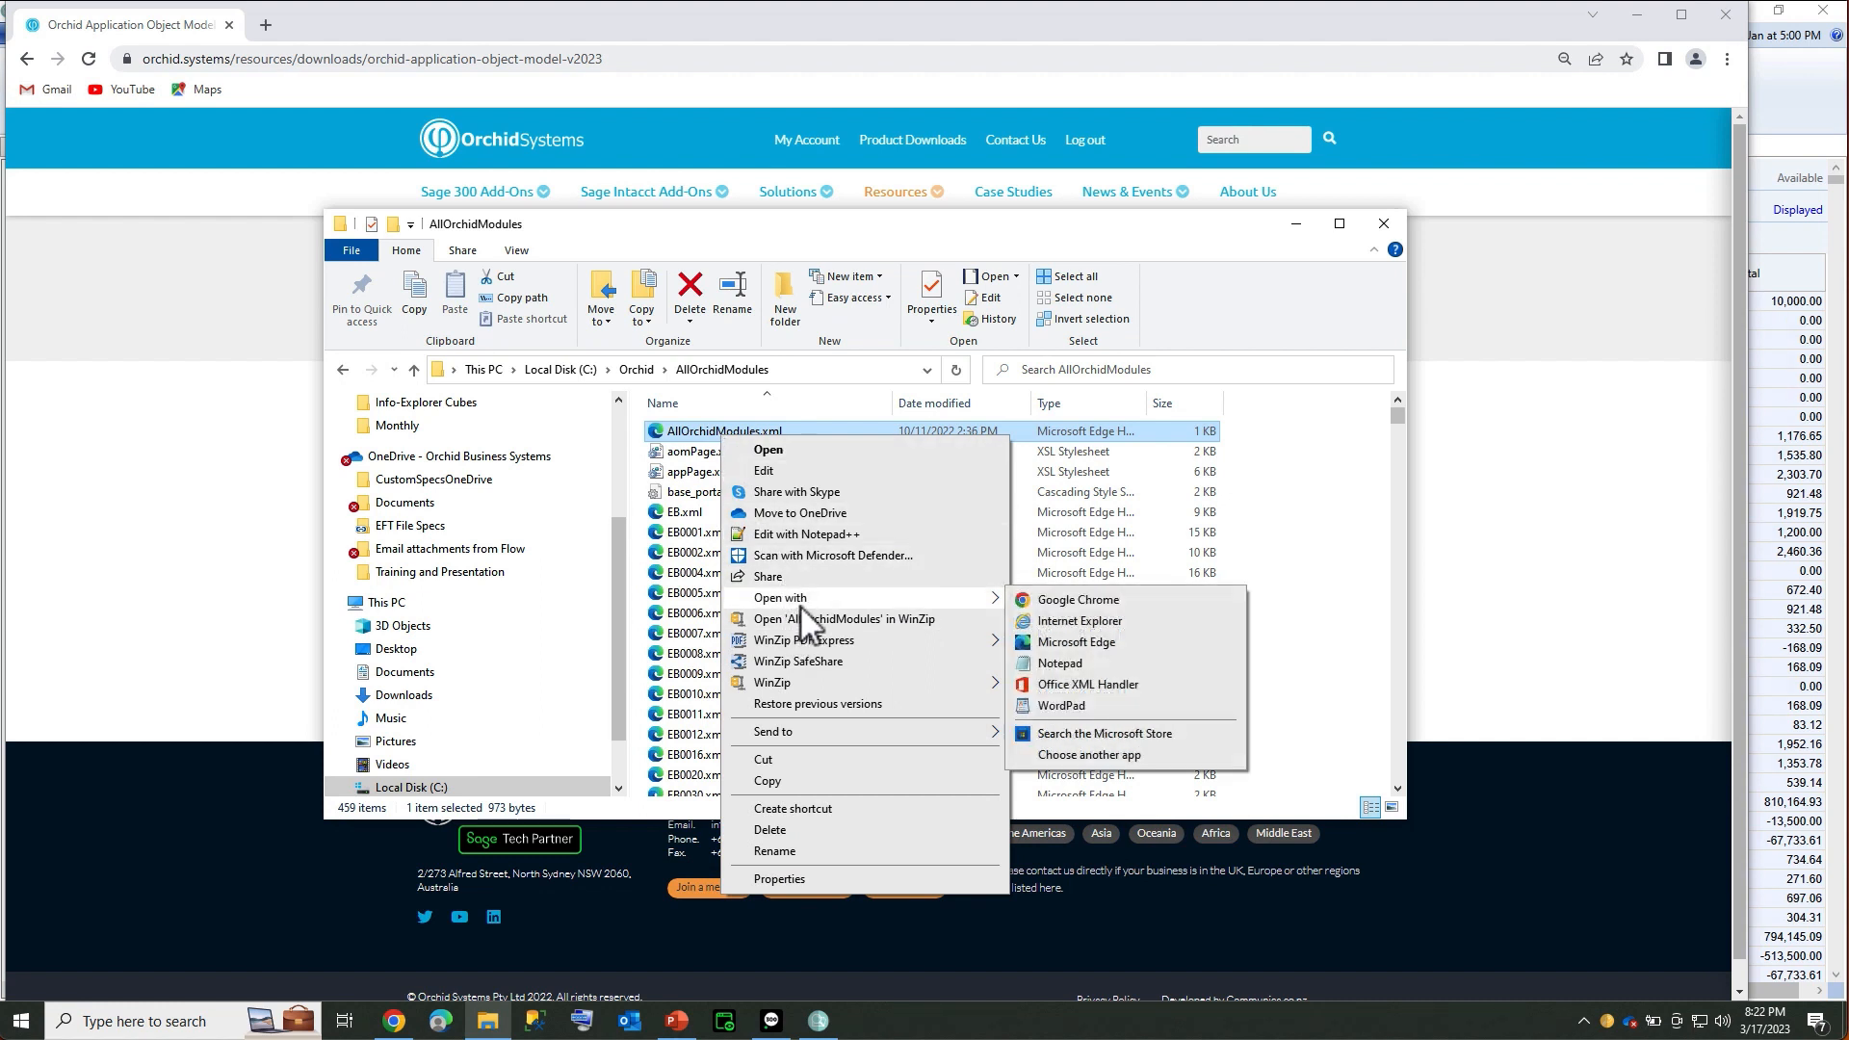
pyautogui.click(1071, 642)
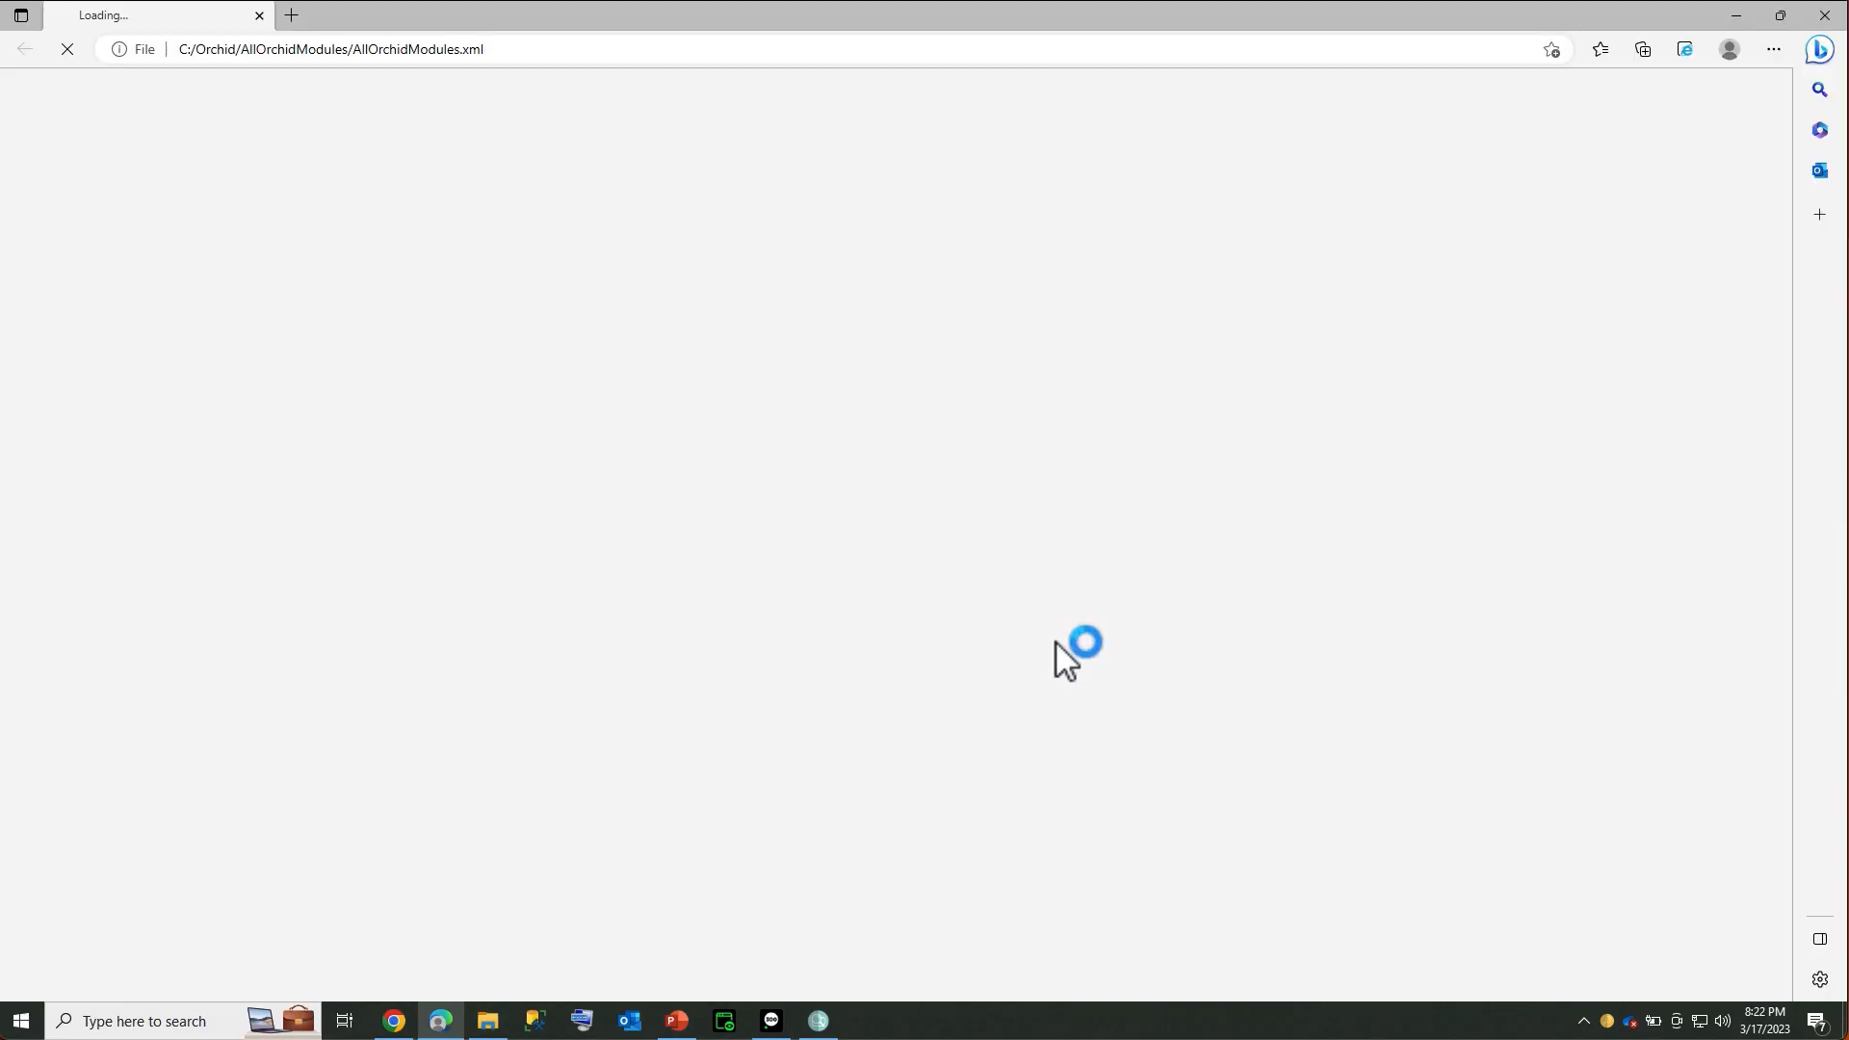
# Close the Internet Explorer mode settings and allow the page's blocked content
pyautogui.click(1684, 50)
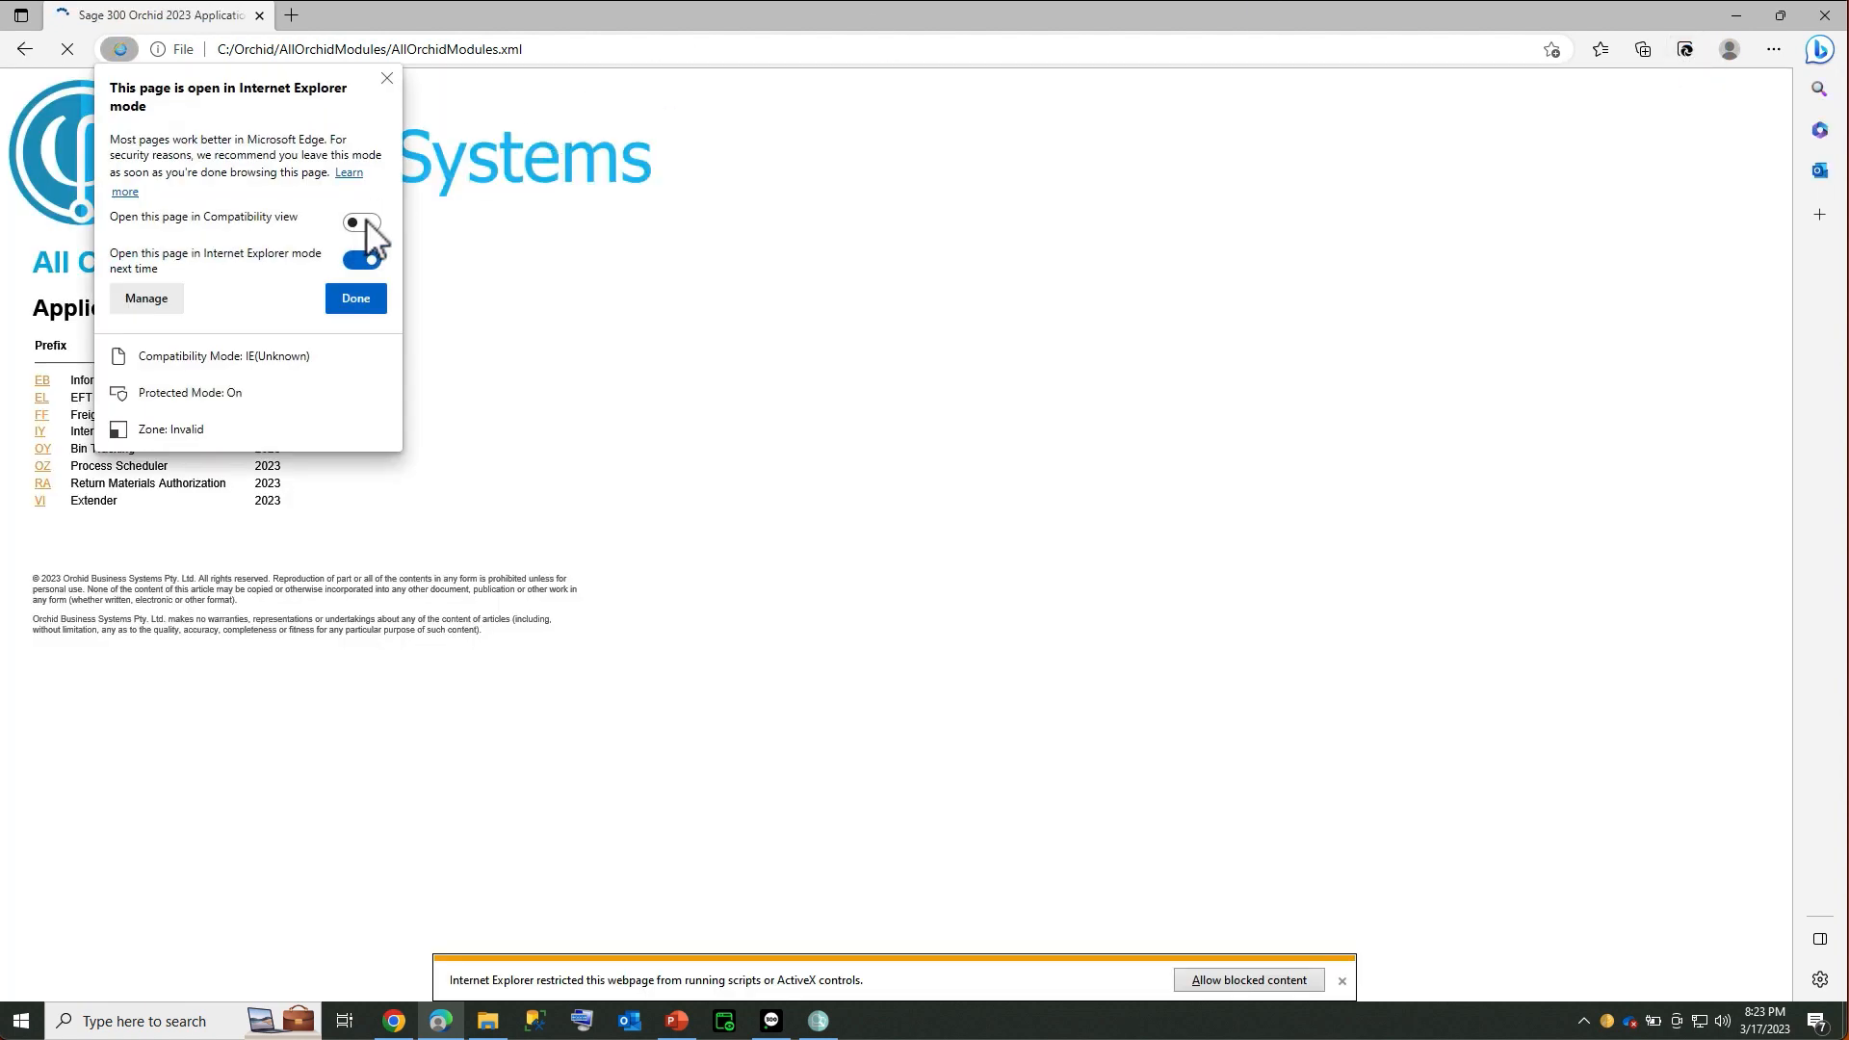
pyautogui.click(353, 299)
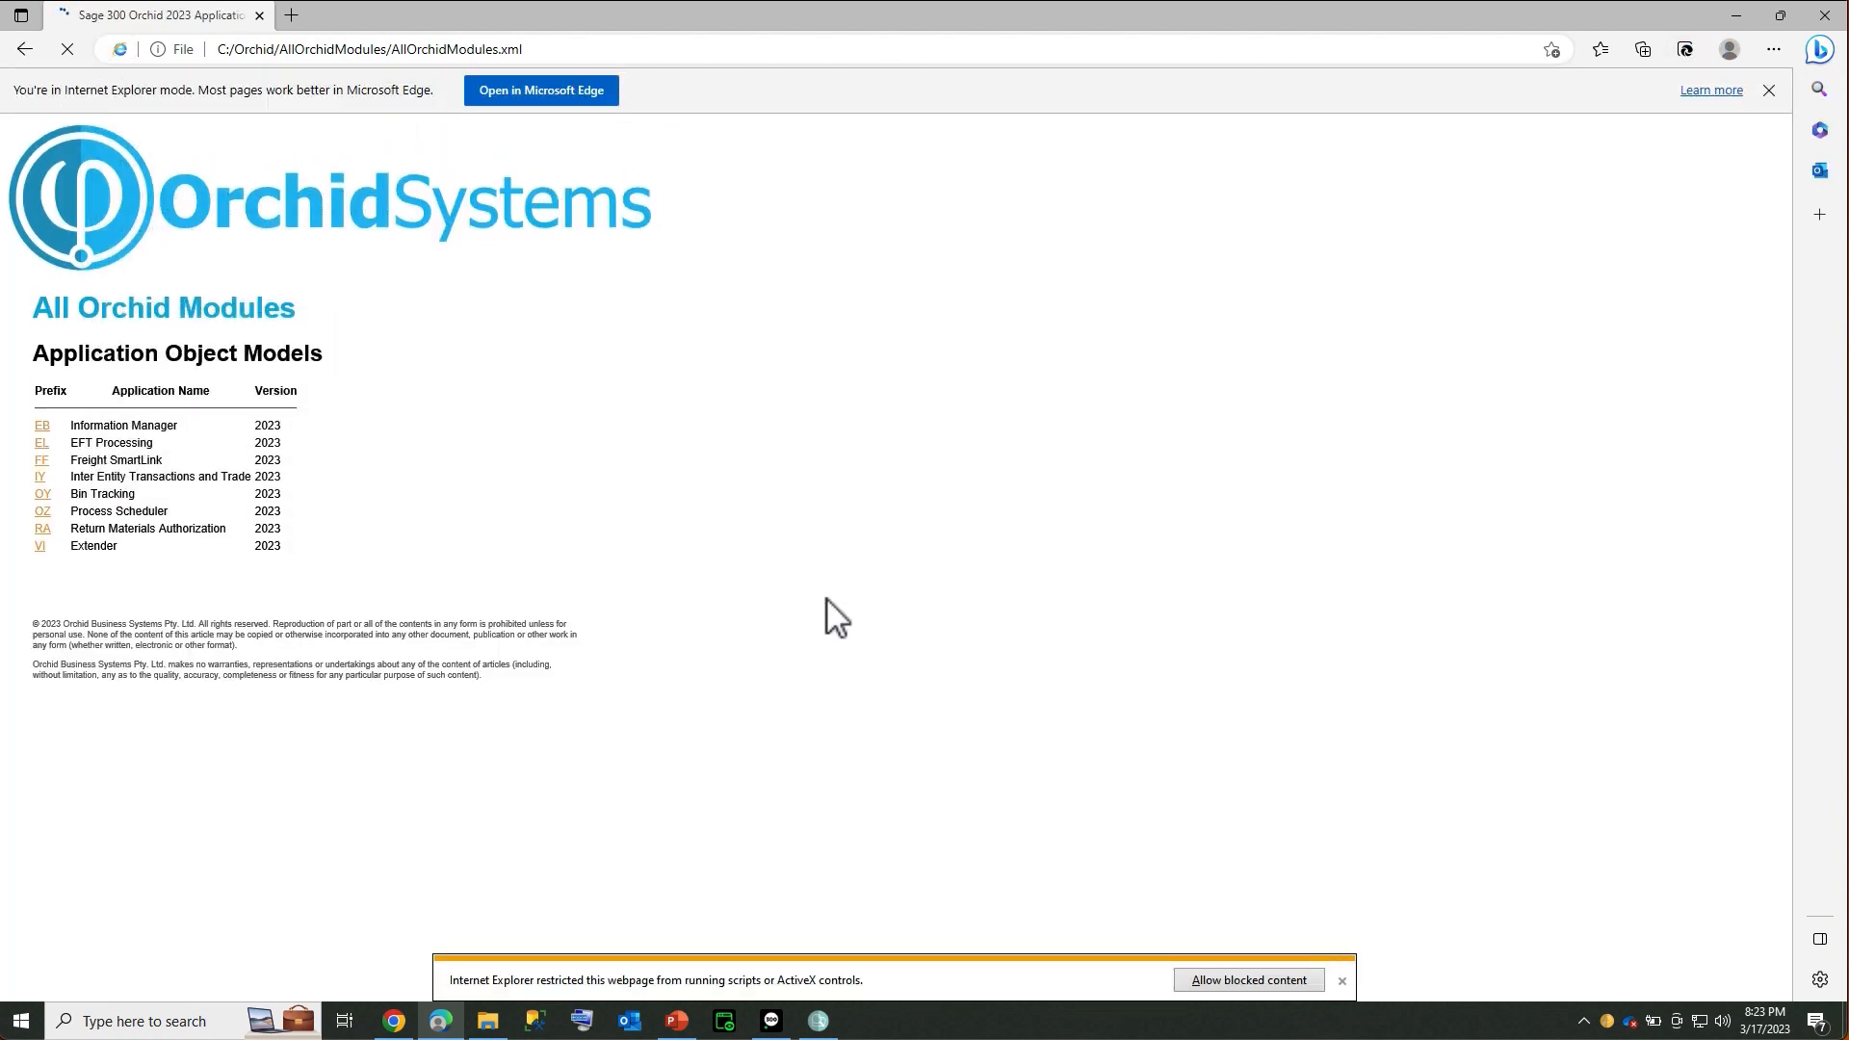
pyautogui.click(1213, 982)
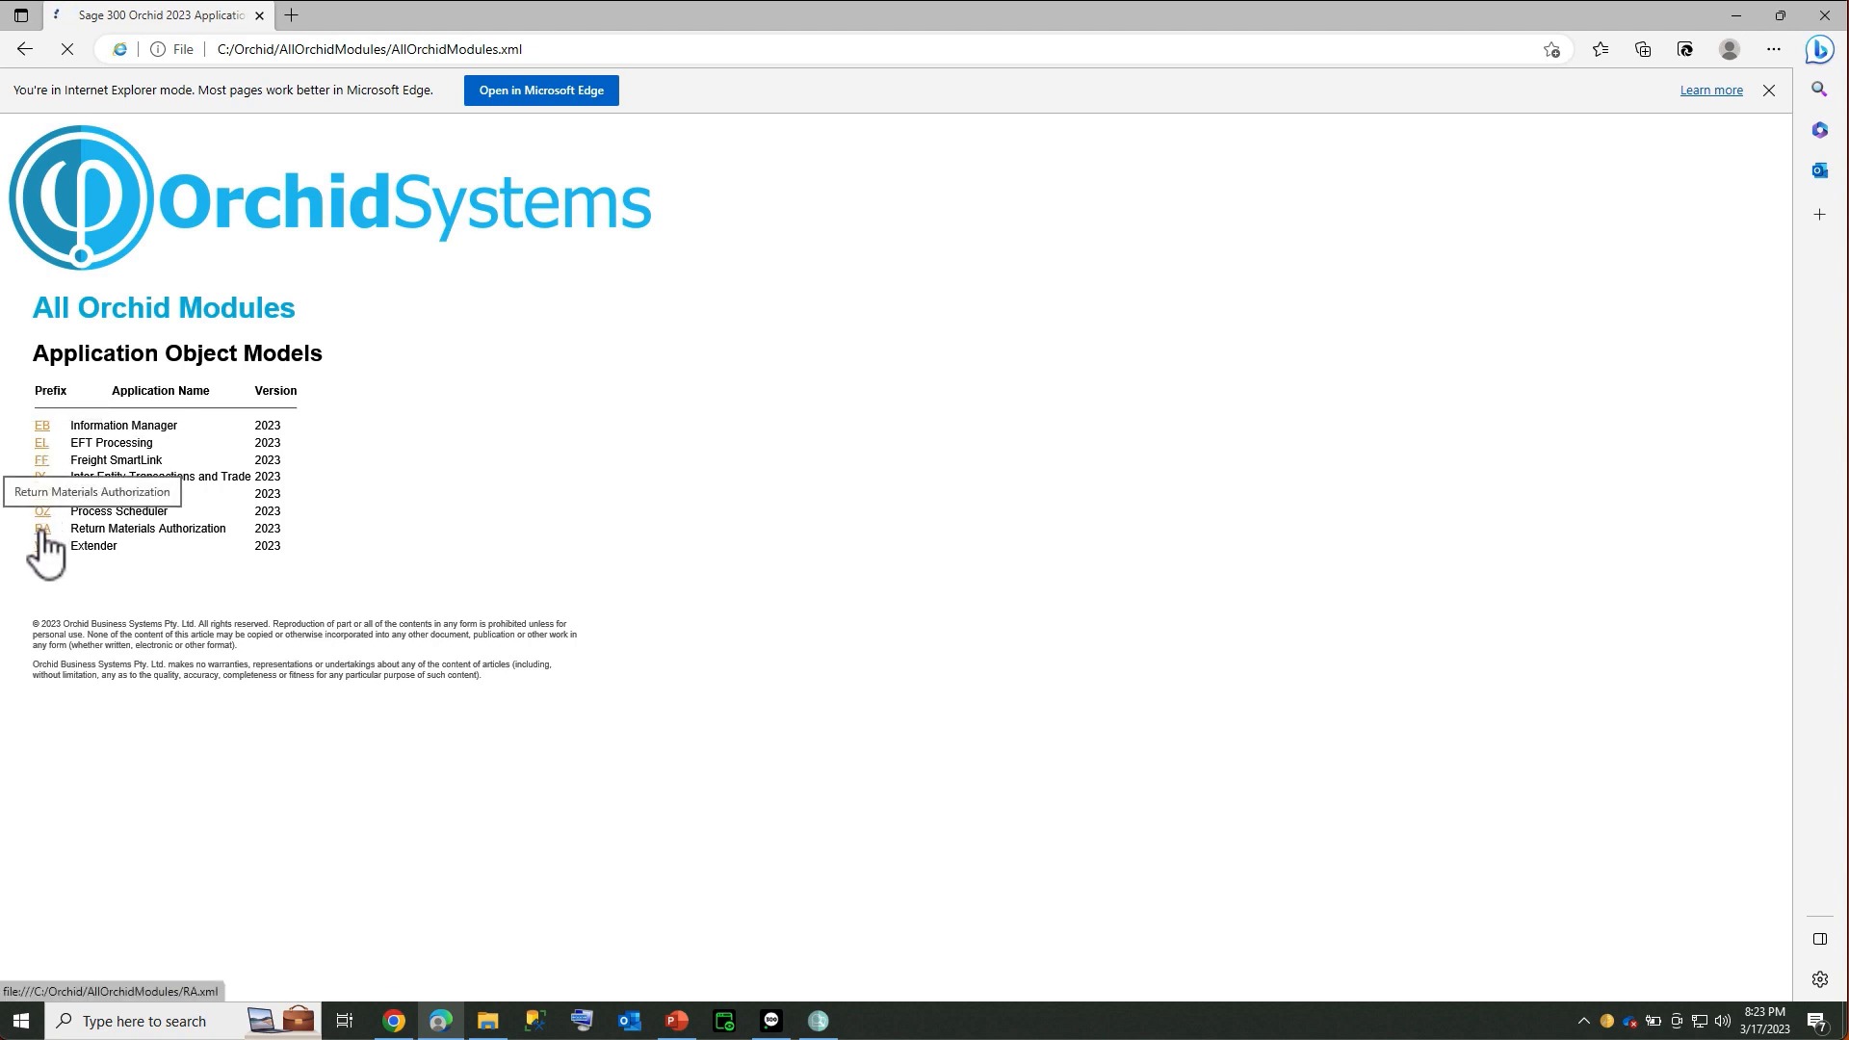
# Browse the EL module's ELCUST customer table, then go back to the module list
pyautogui.click(42, 443)
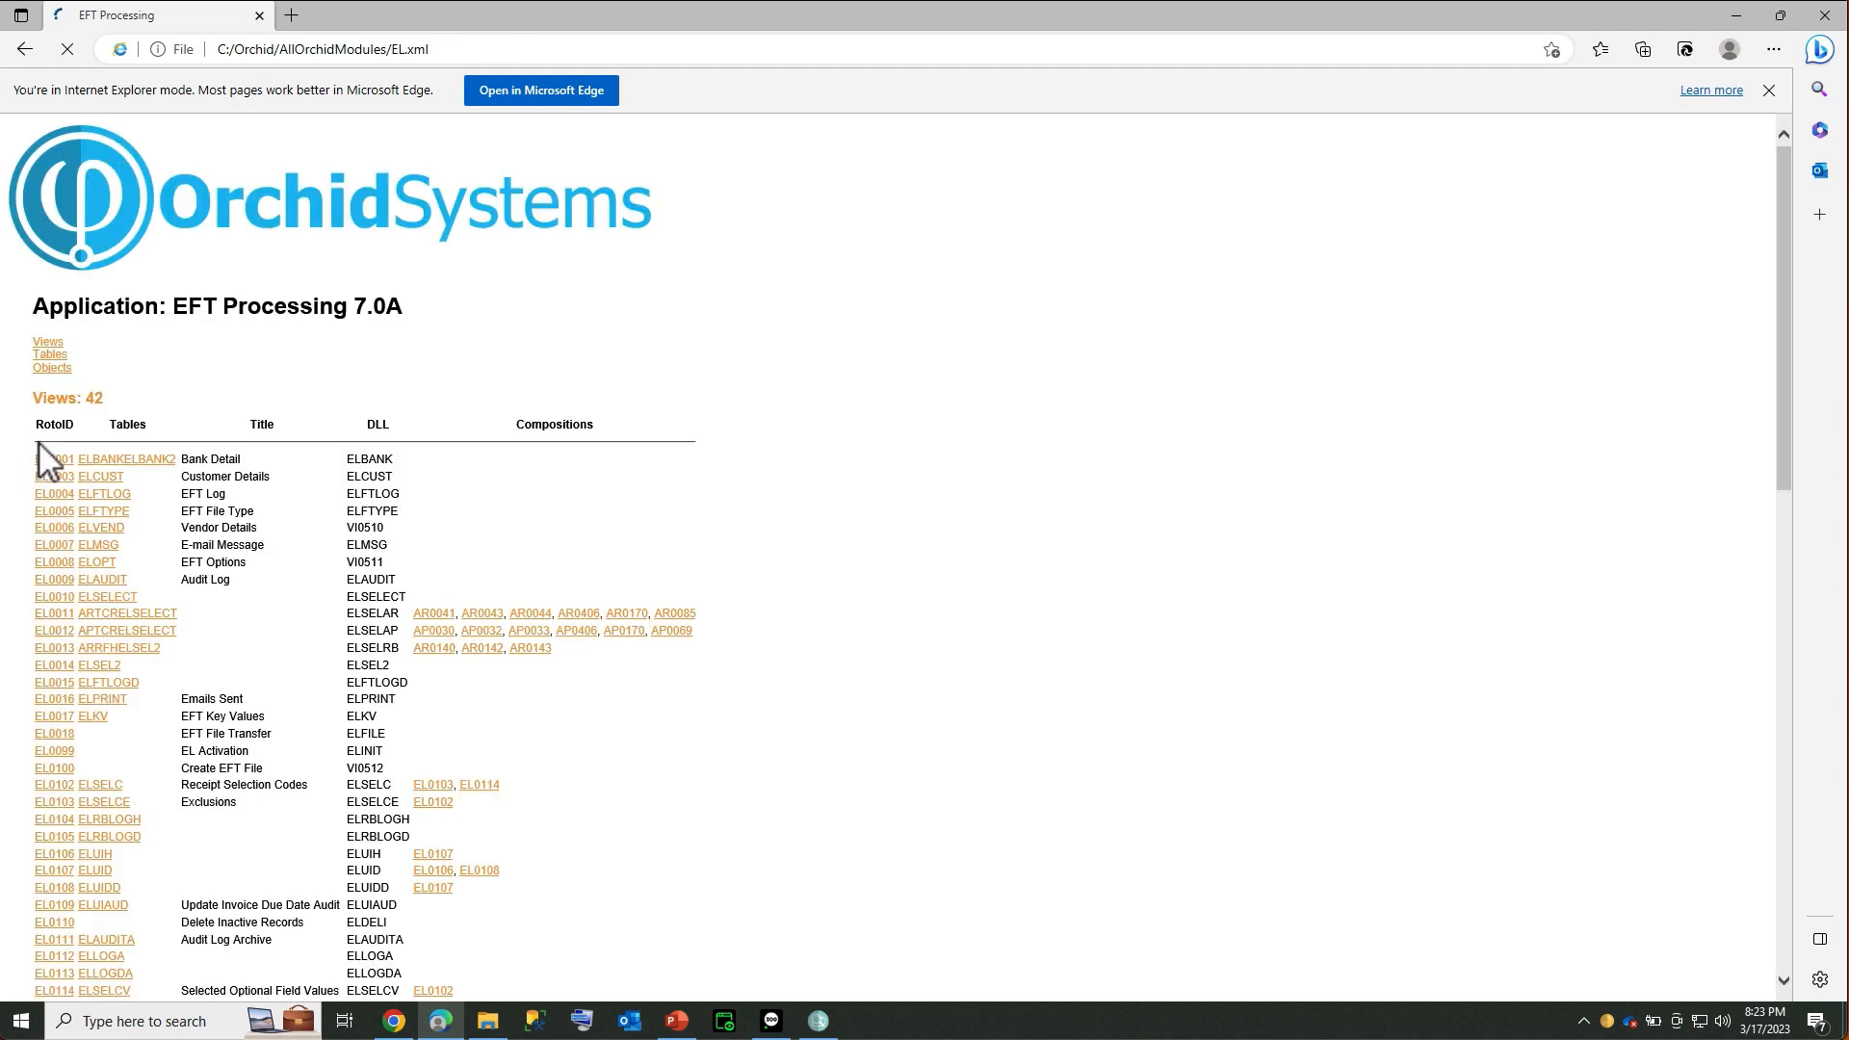
pyautogui.click(100, 478)
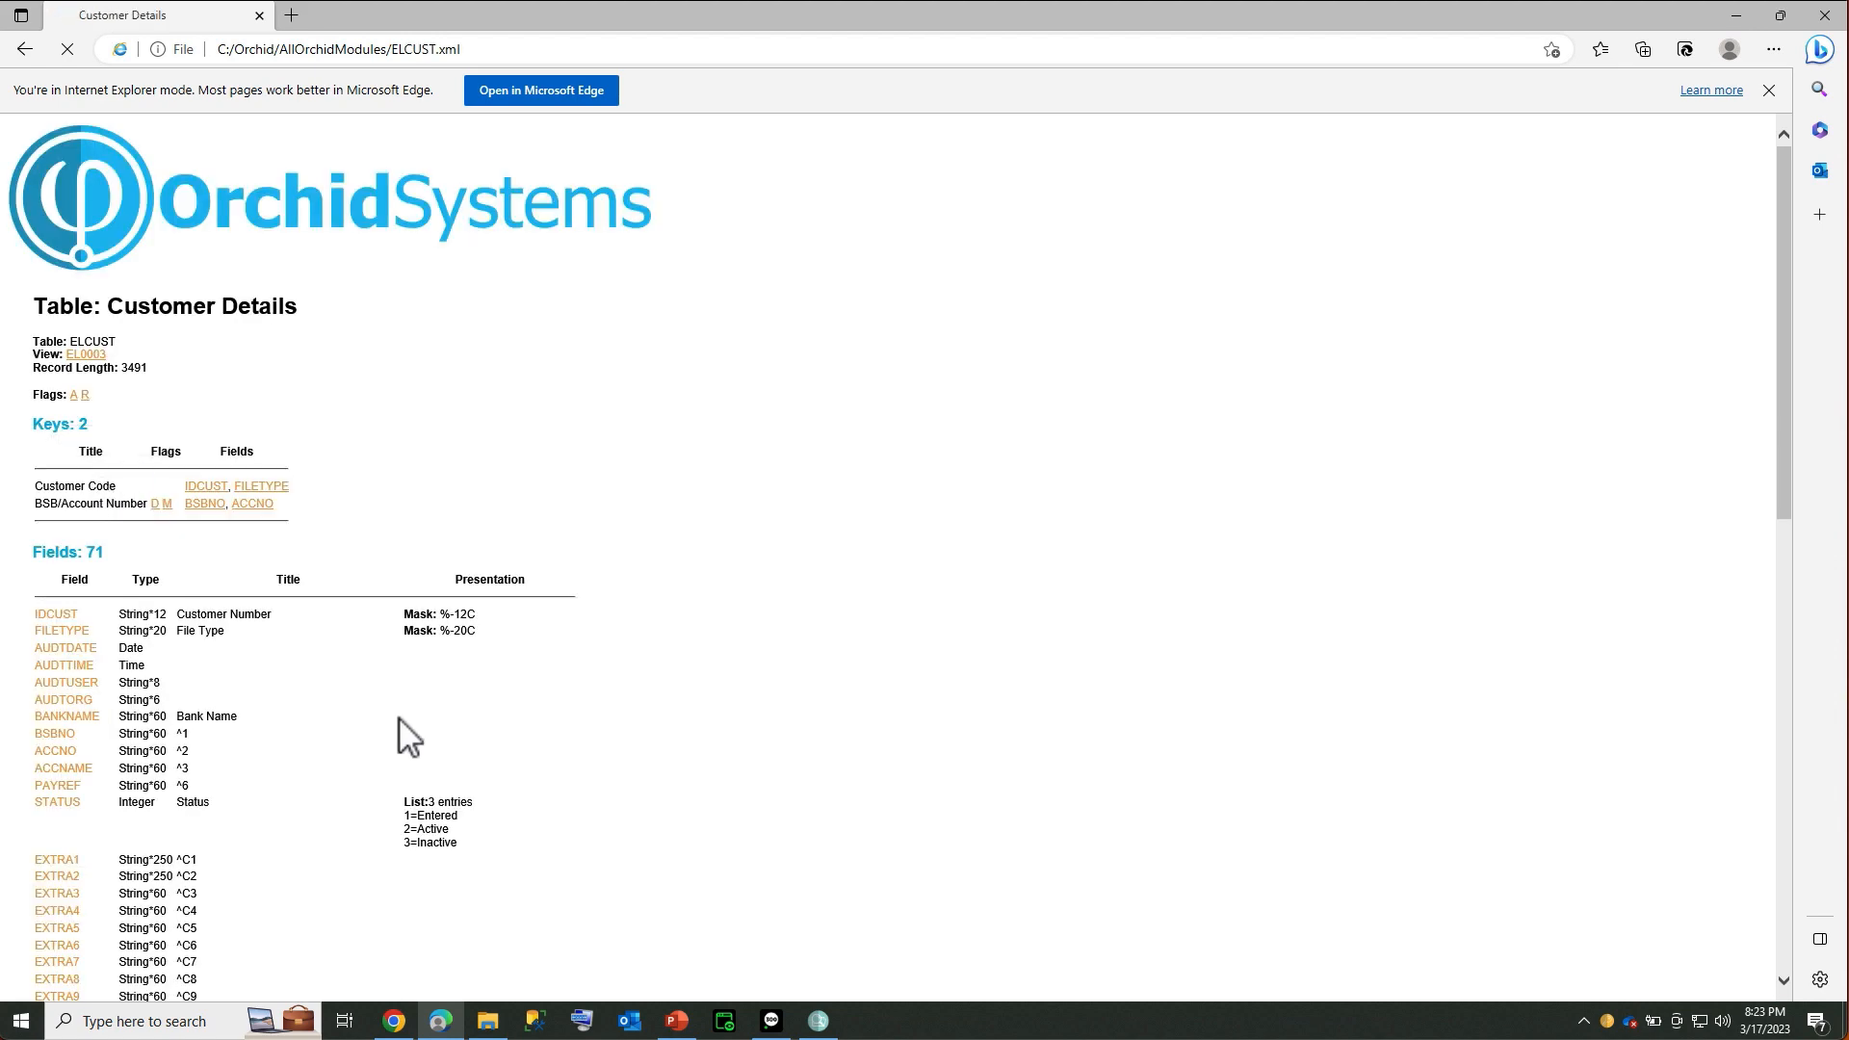
pyautogui.scroll(-3, 350, 736)
pyautogui.scroll(3, 349, 735)
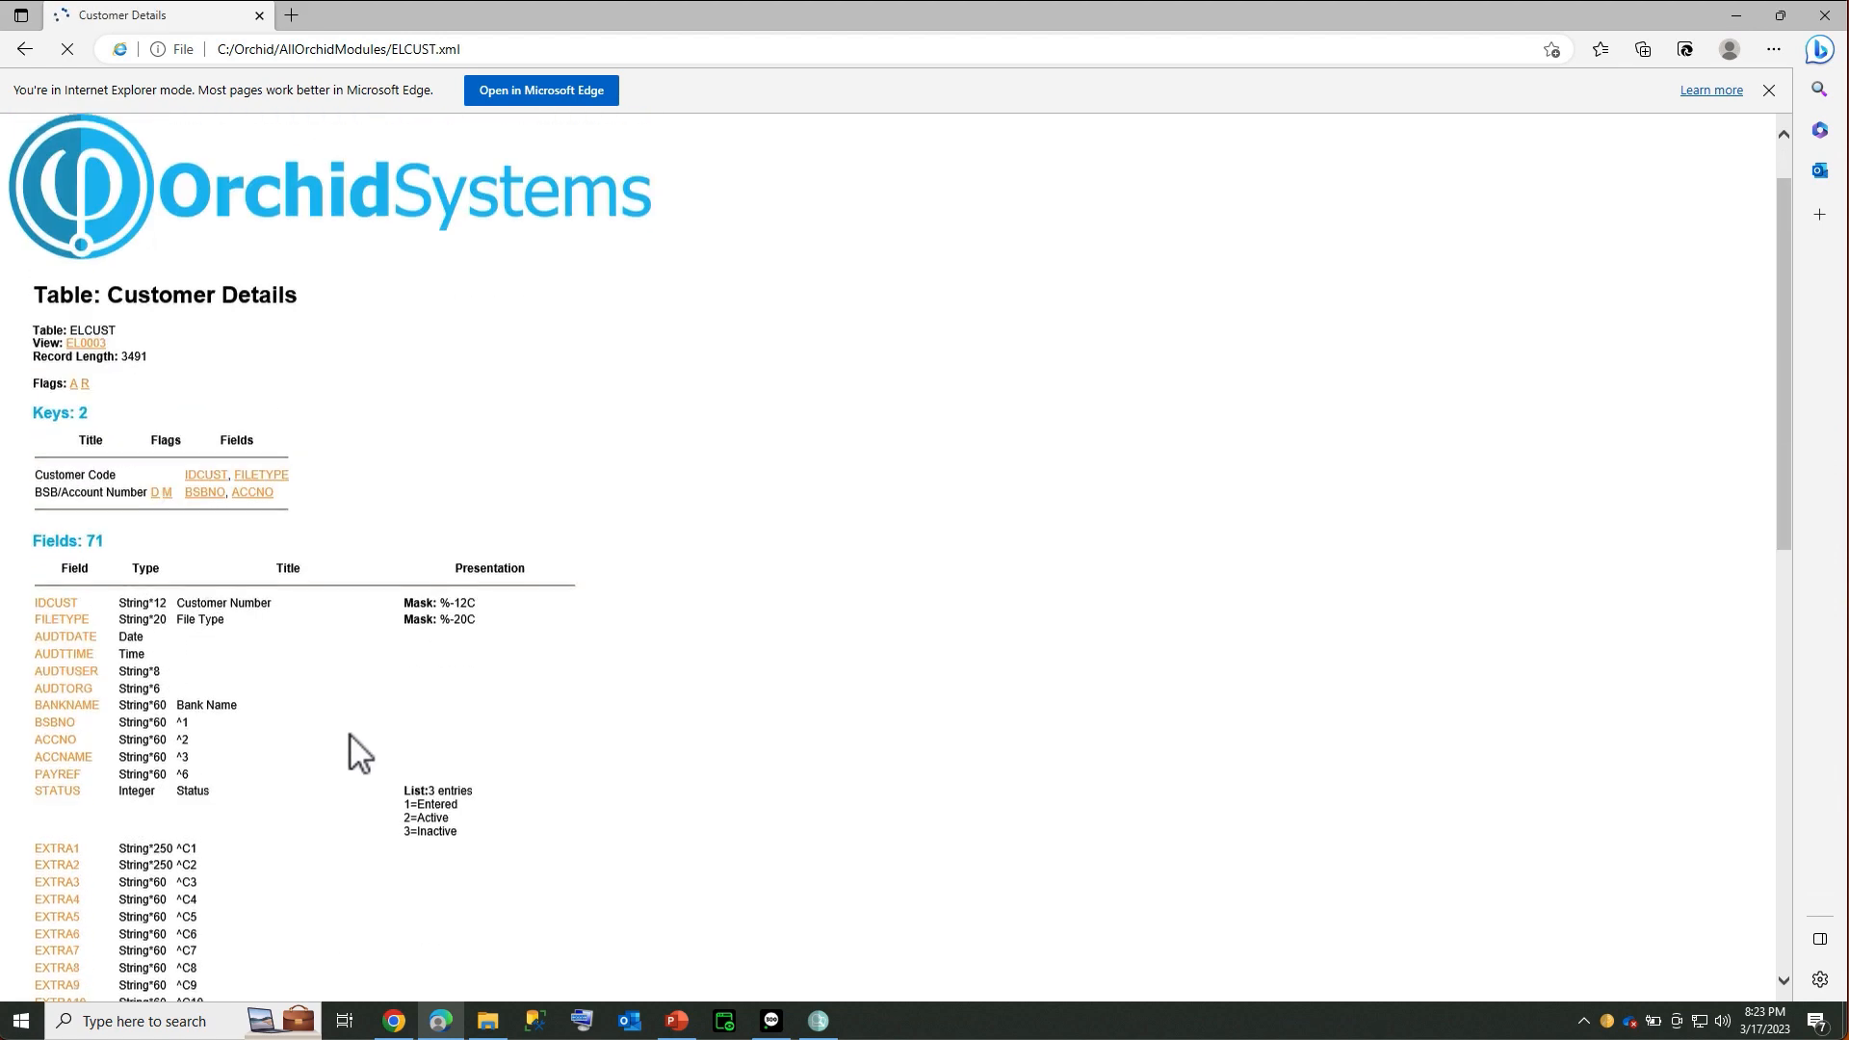
pyautogui.click(24, 48)
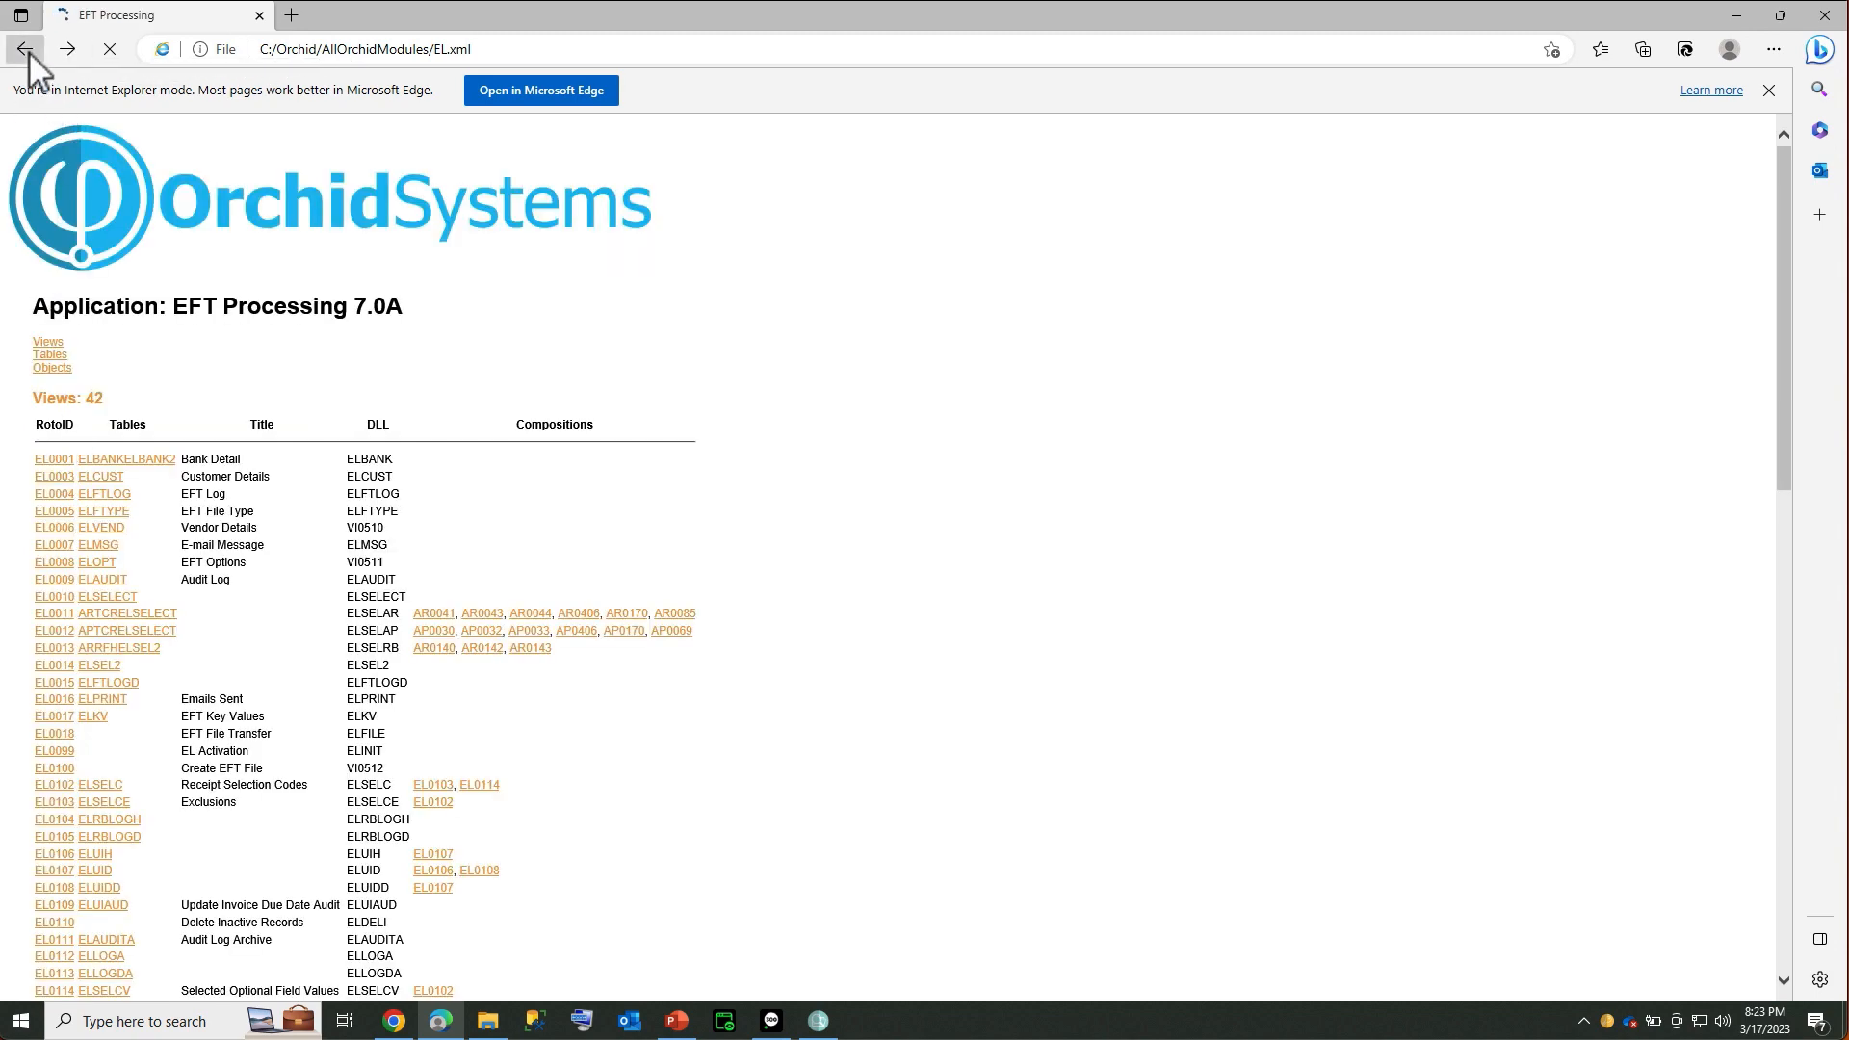
pyautogui.click(24, 48)
# View the RA module's RAHEAD table, then advance the summary slide to the 64-bit release
pyautogui.click(42, 528)
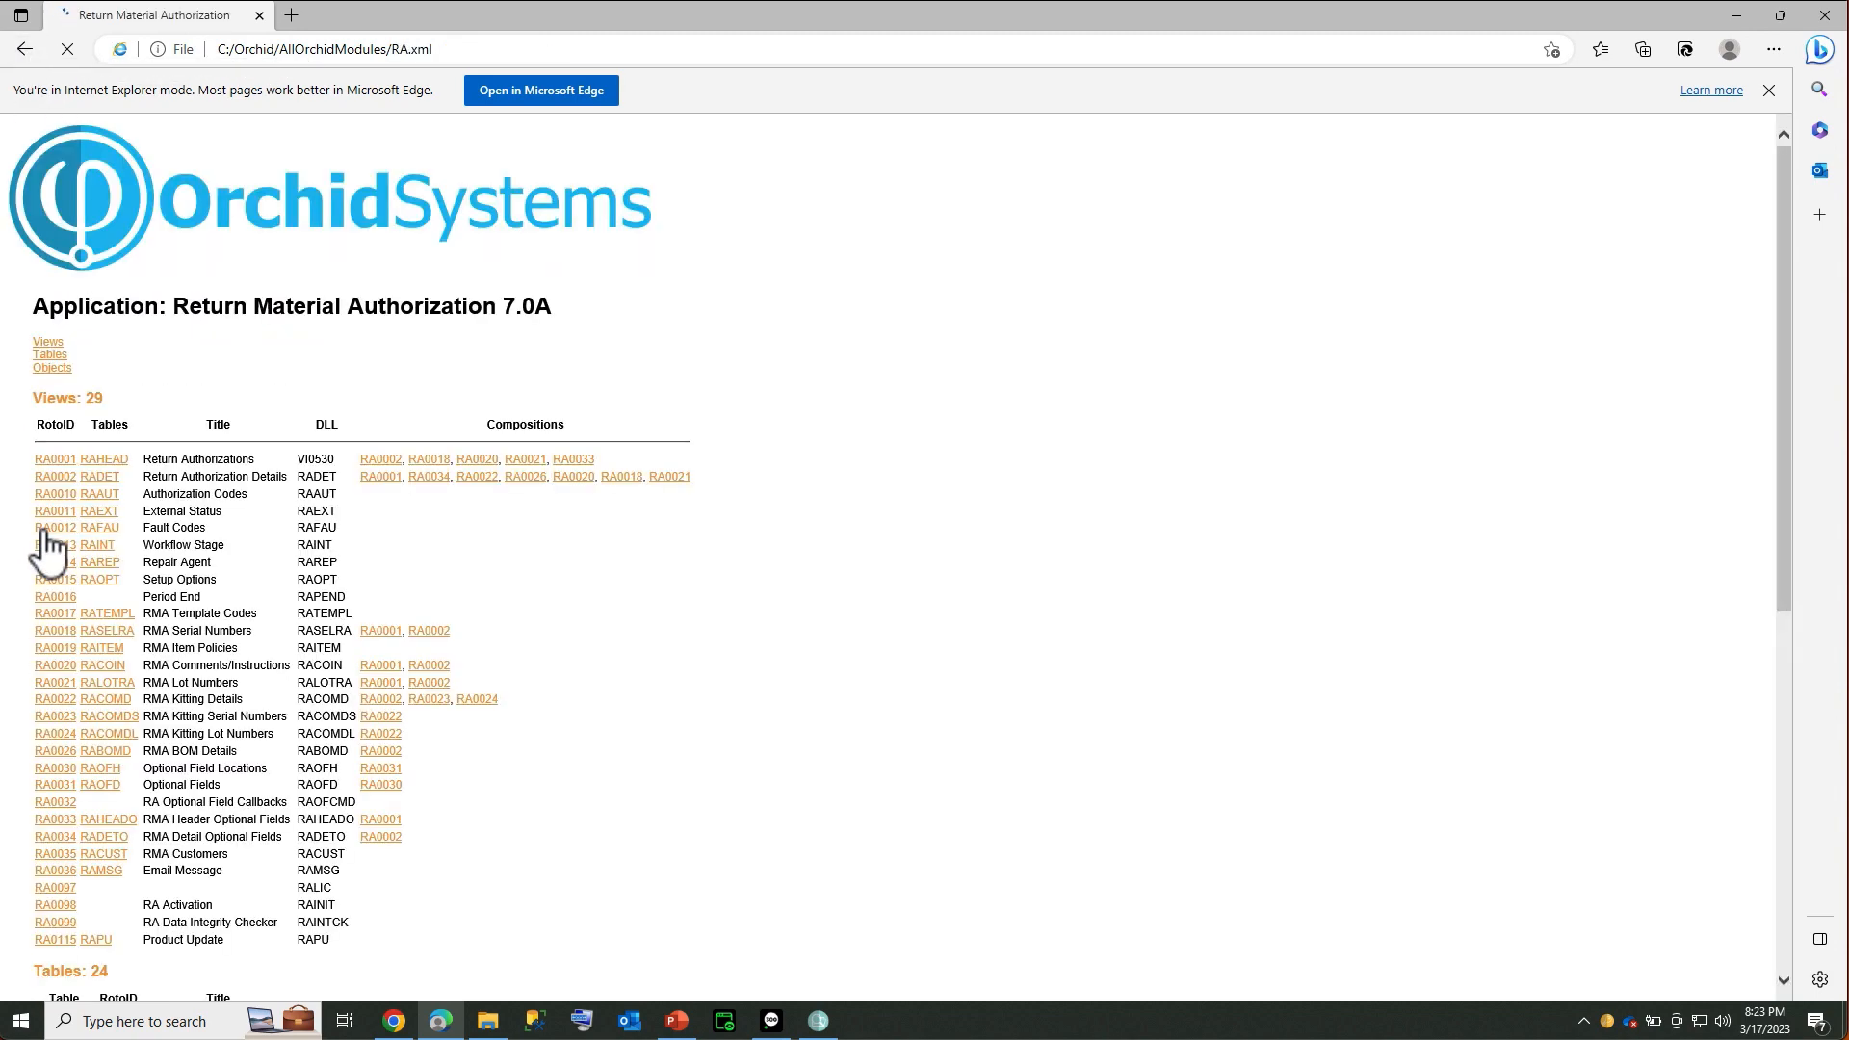
pyautogui.click(106, 461)
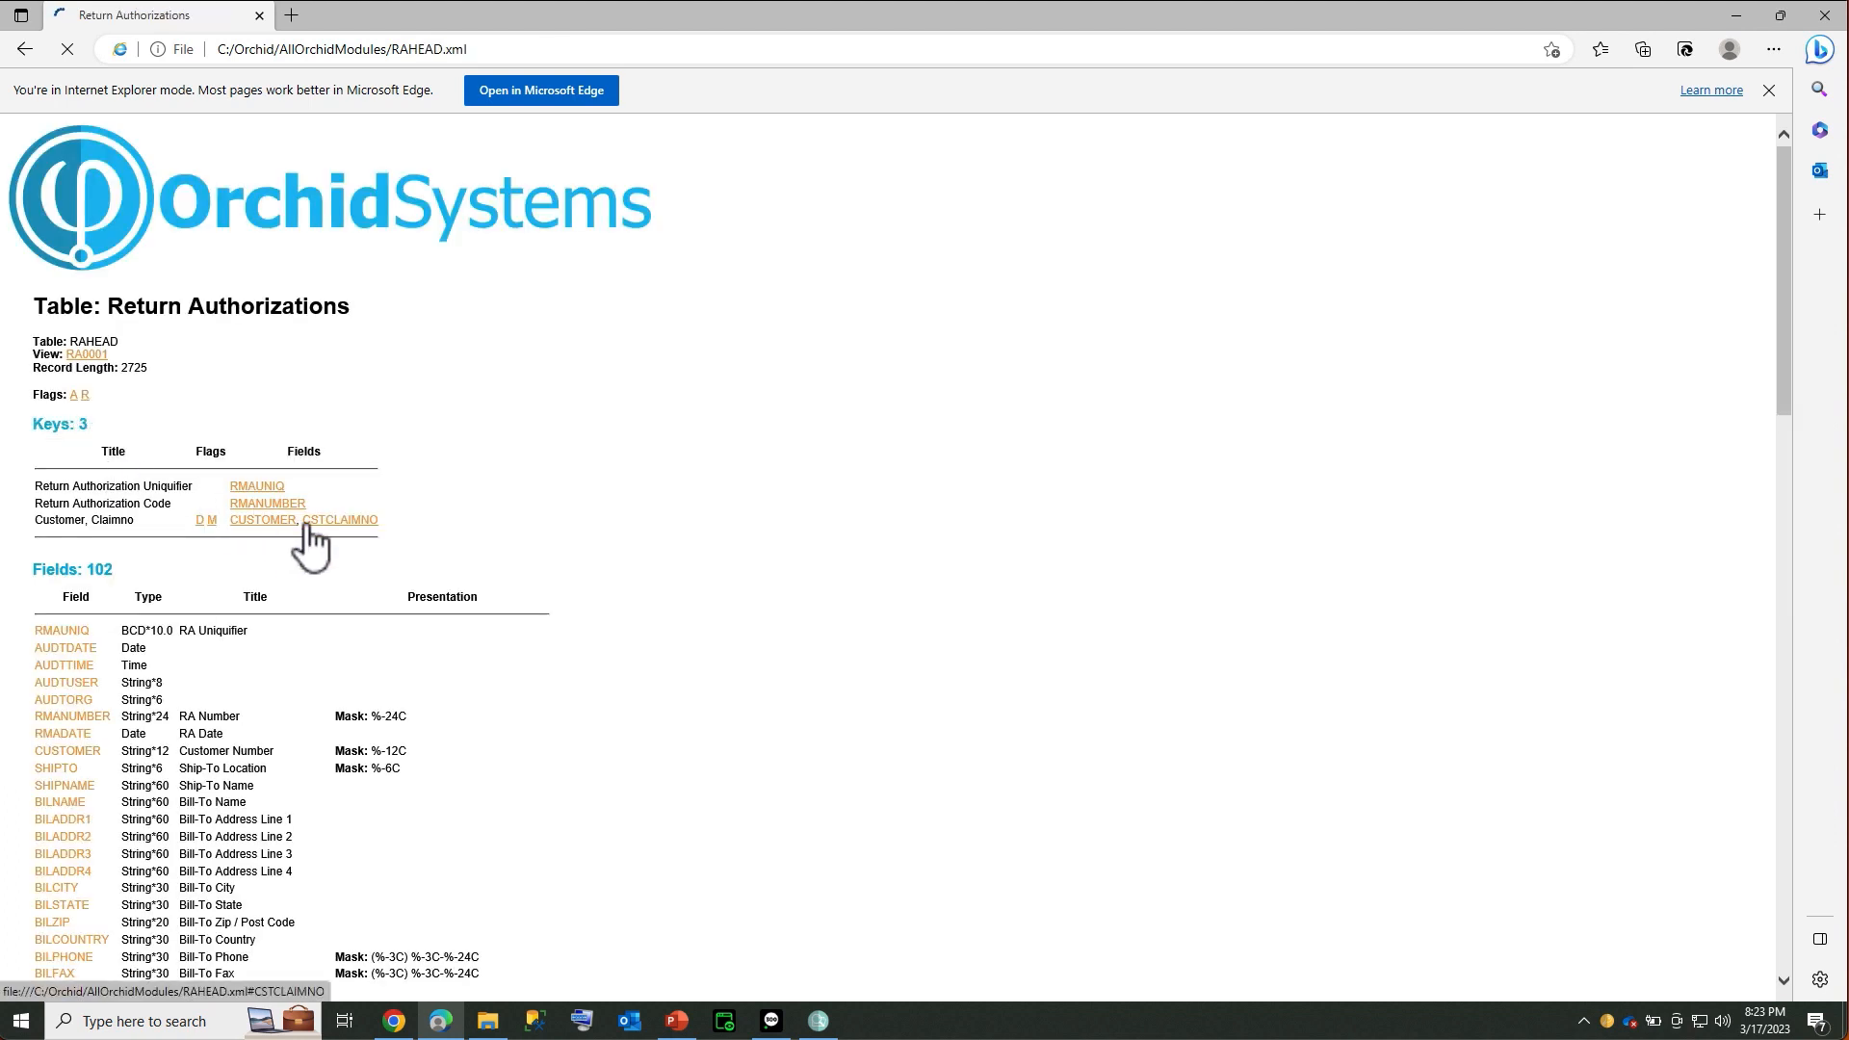
pyautogui.scroll(-2, 298, 788)
pyautogui.scroll(-1, 299, 788)
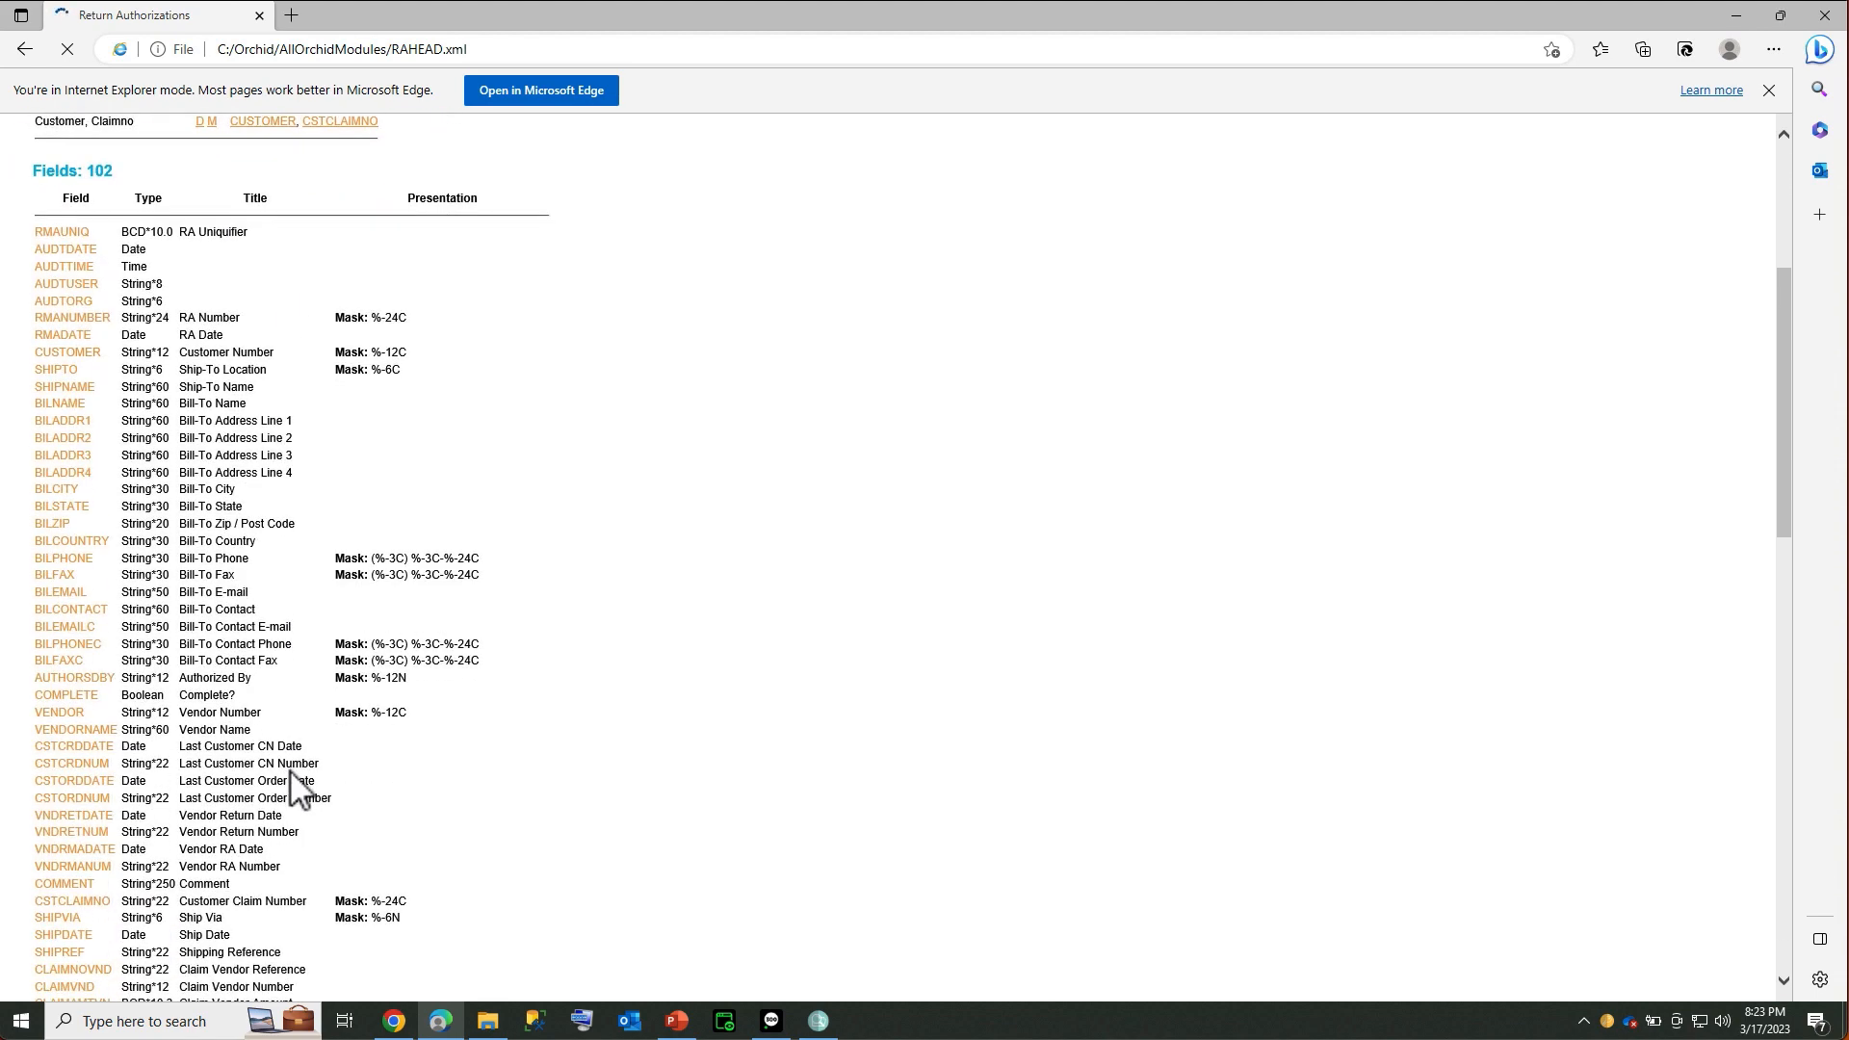
pyautogui.scroll(3, 291, 770)
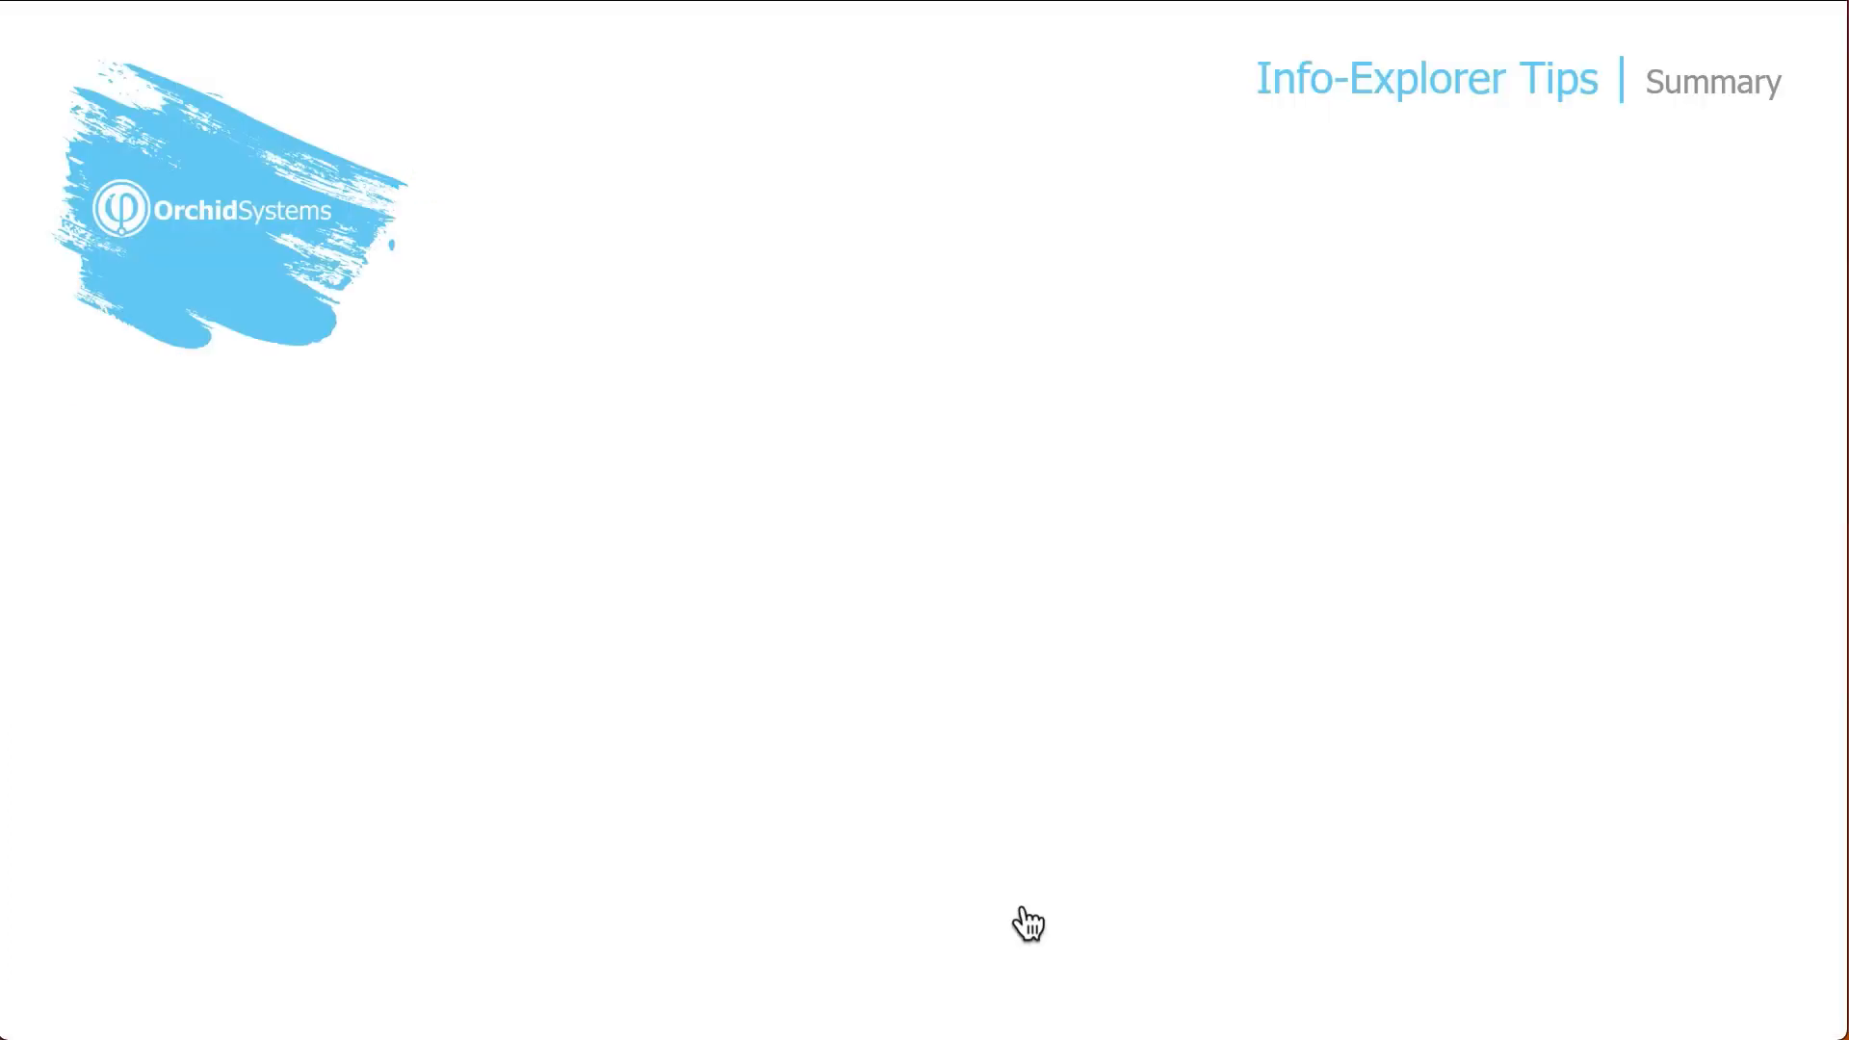
pyautogui.press('space')
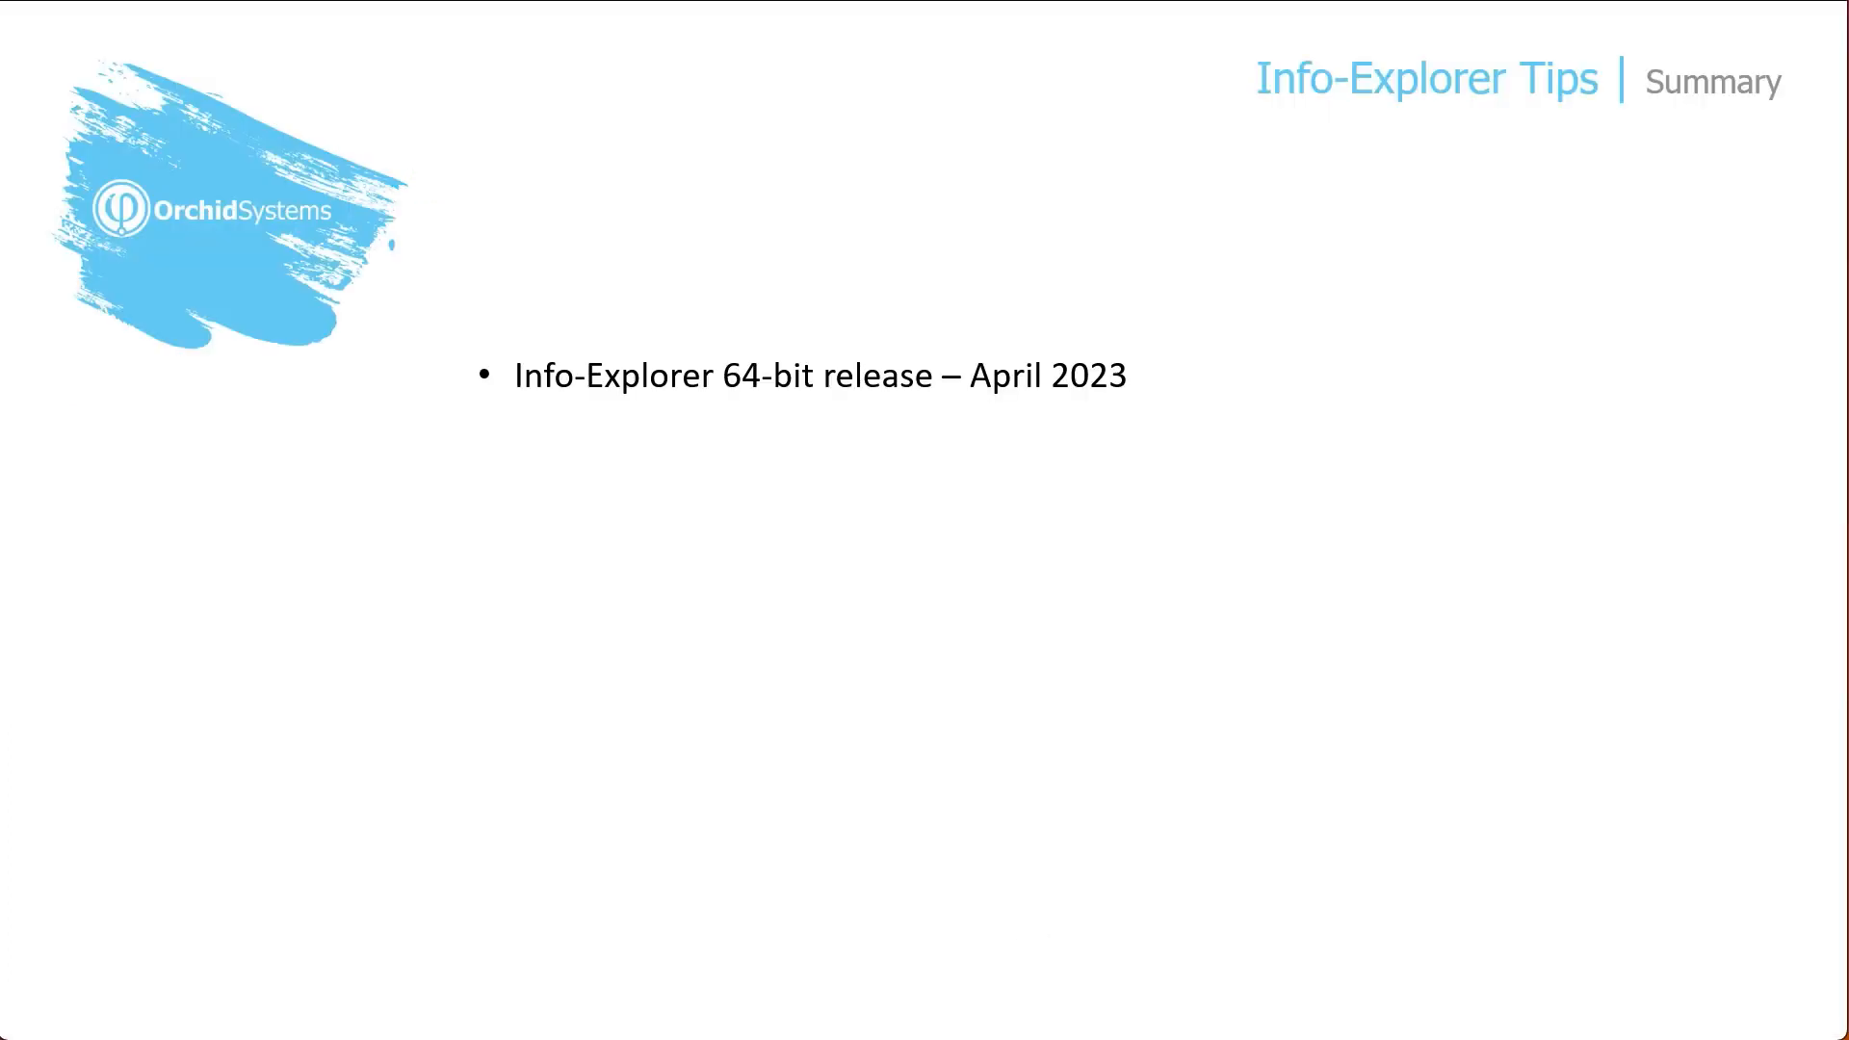